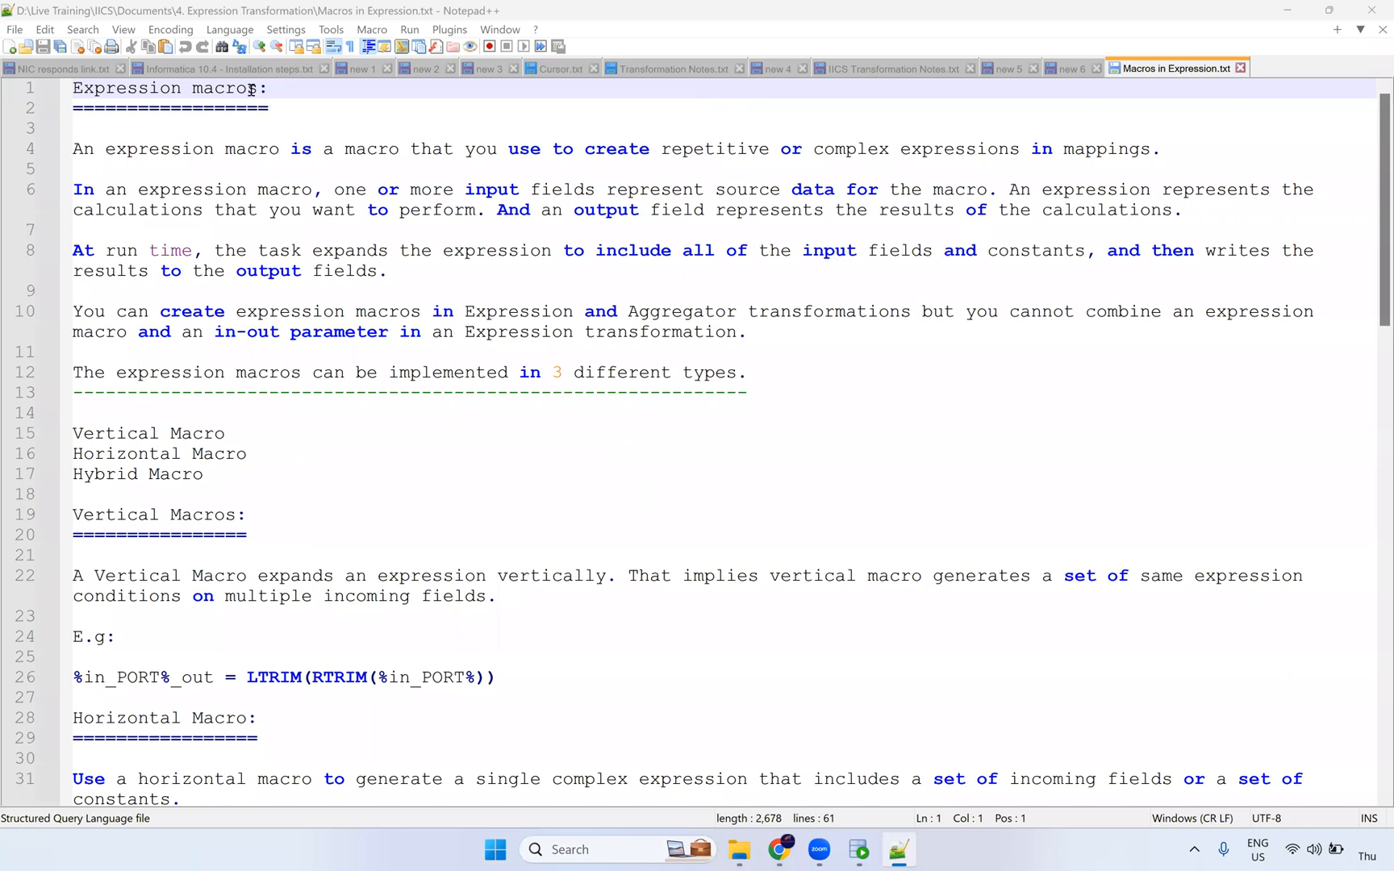
Step: Highlight the words 'macros' and 'Expression' in the Notepad++ notes heading, then deselect
double_click(253, 91)
double_click(161, 89)
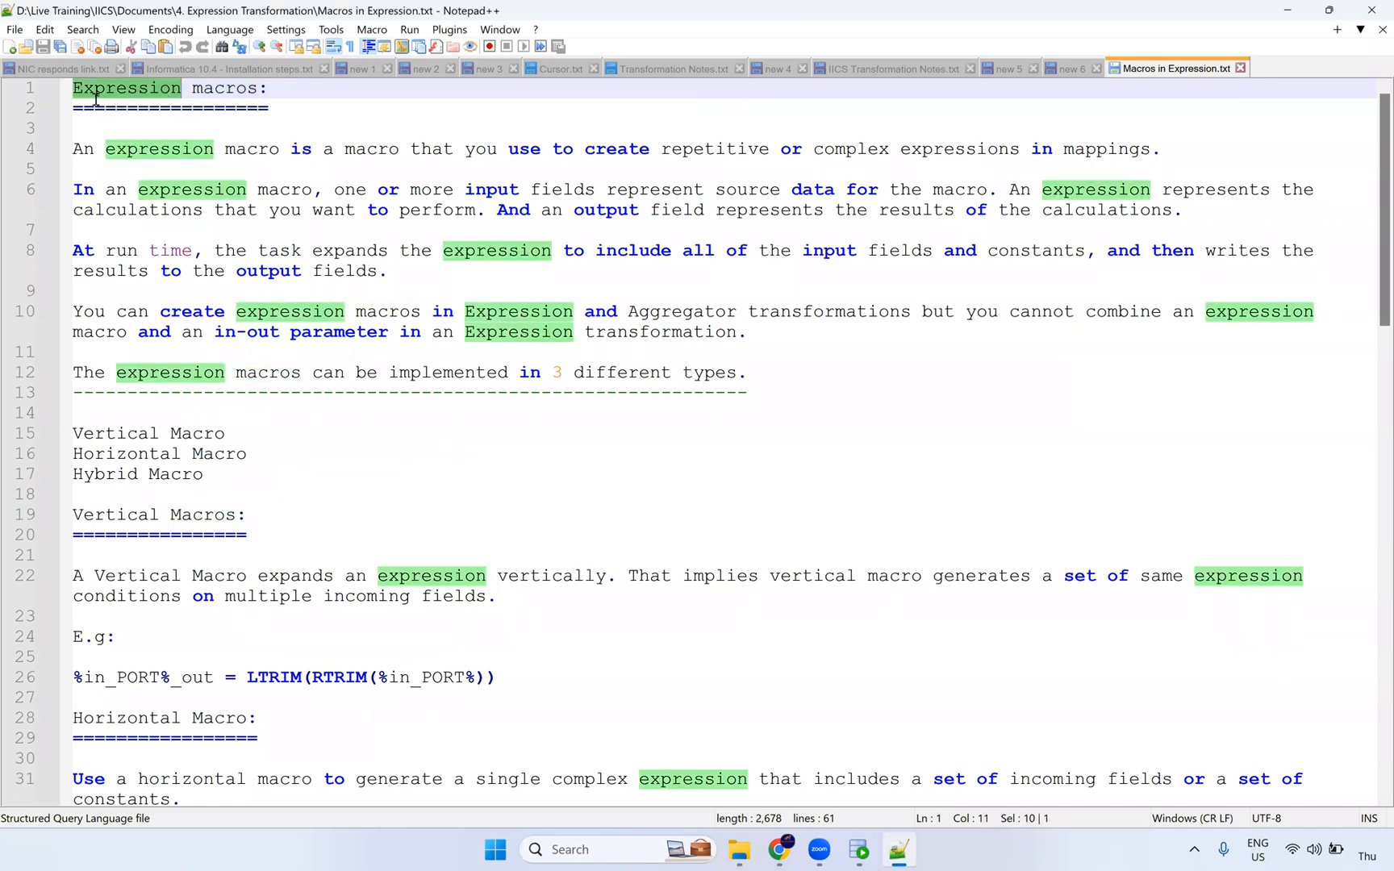
left_click(236, 97)
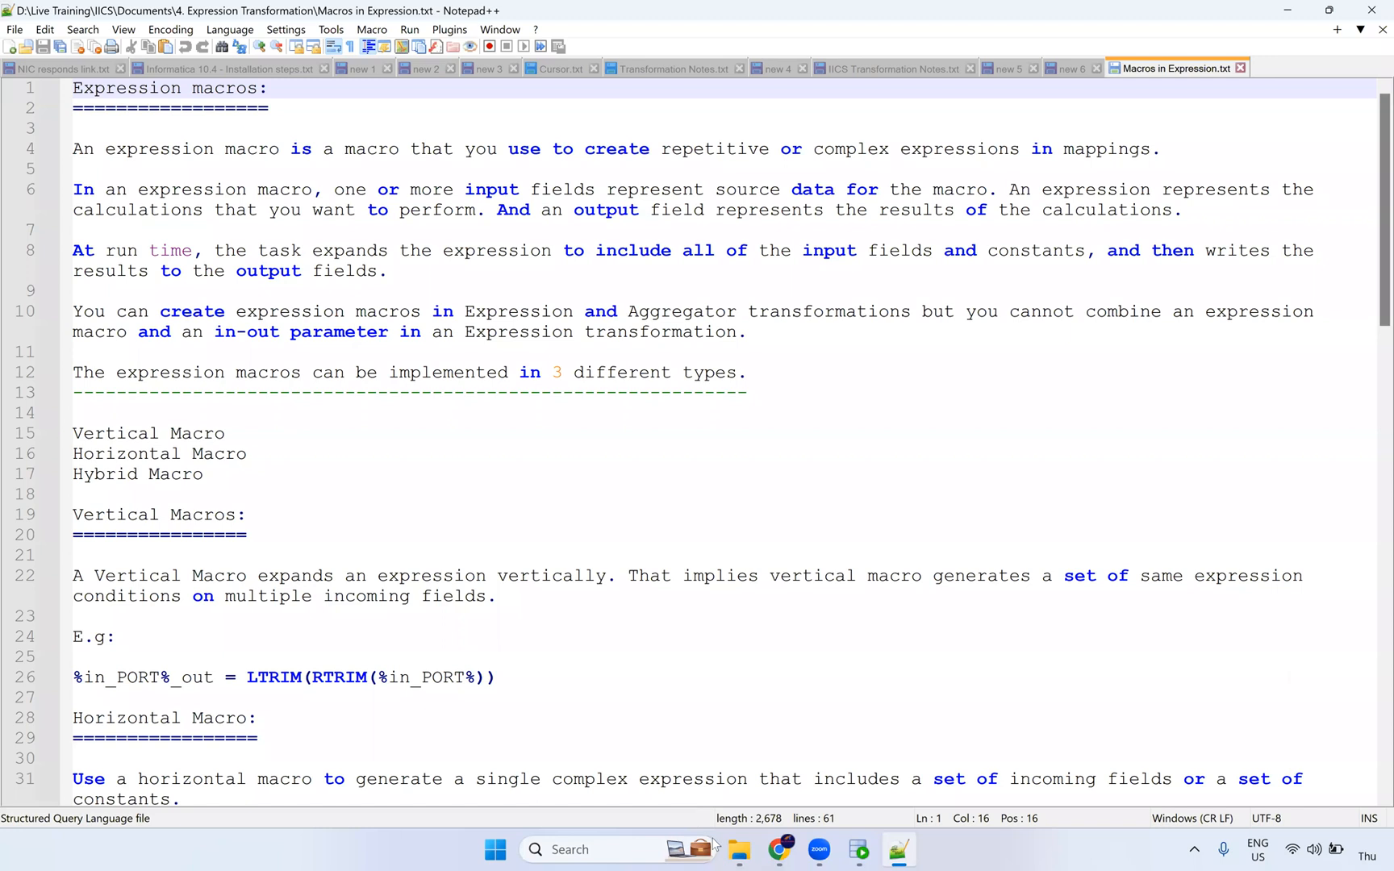
Step: Bring the 4. Expression Transformation folder forward and select the Exercise - 1 document
mouse_move(739, 843)
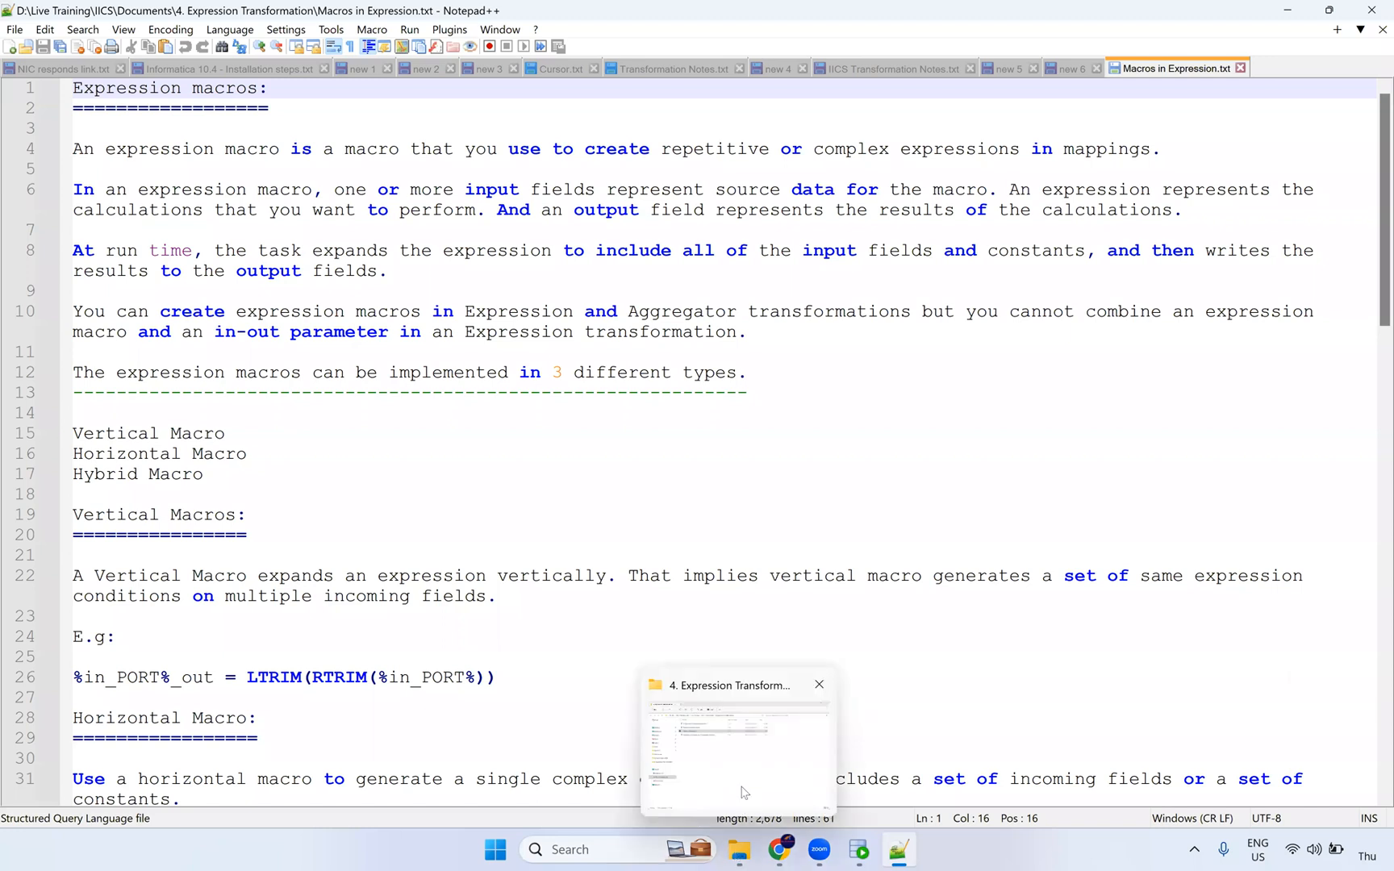
left_click(742, 787)
left_click(436, 171)
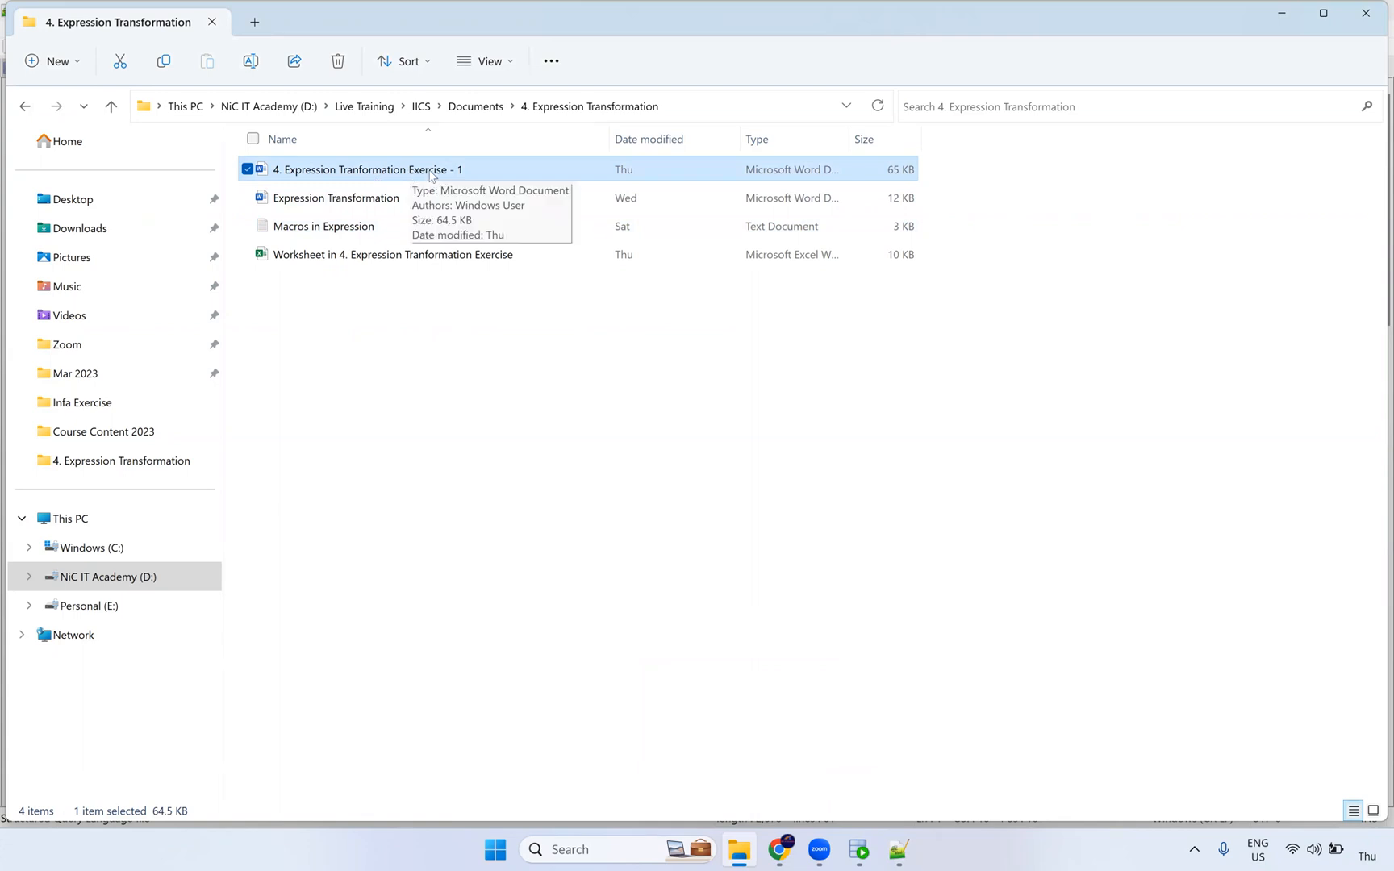
double_click(431, 171)
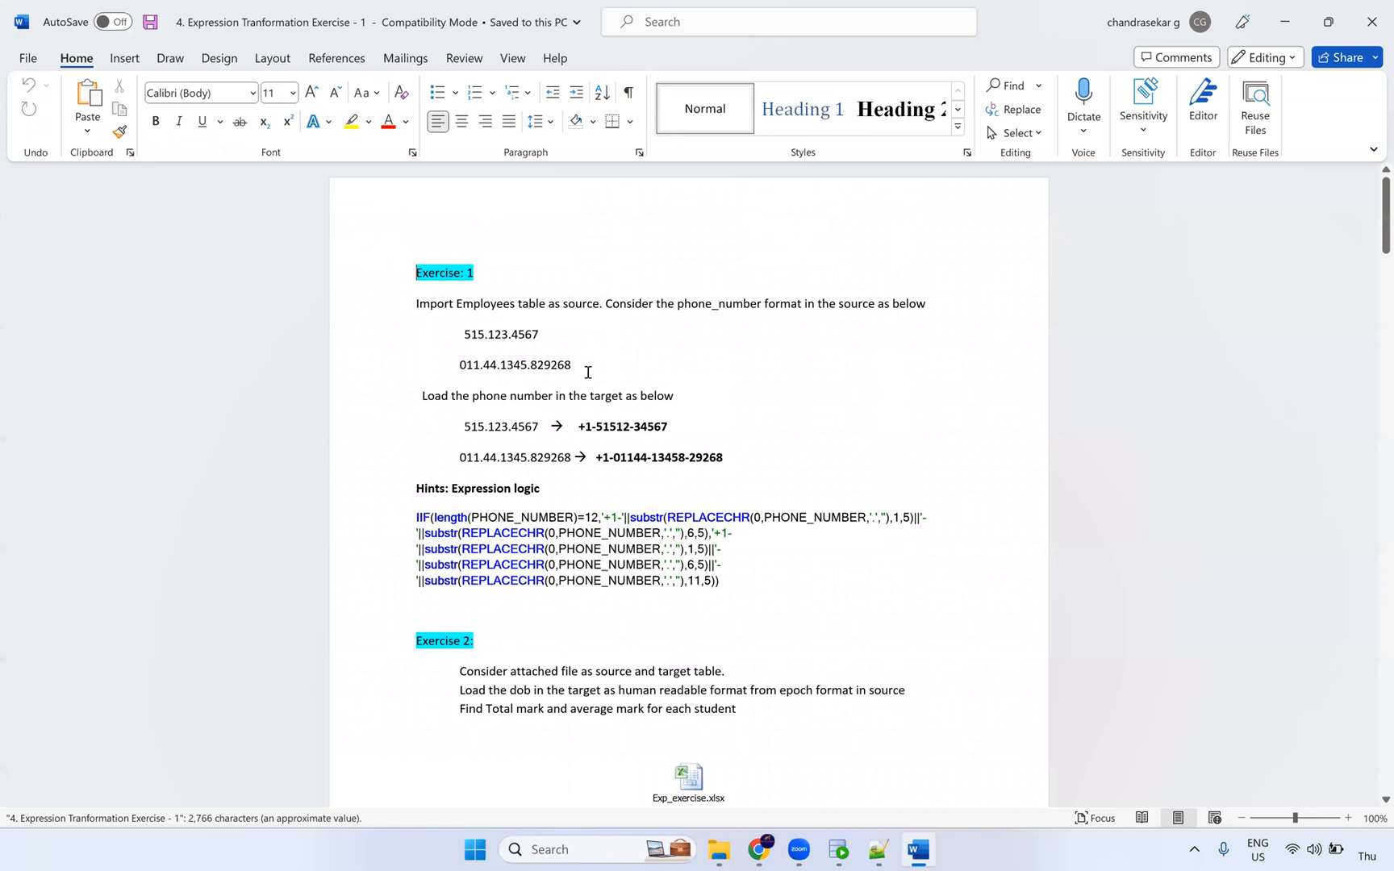
scroll(588, 372, "down", 20)
scroll(651, 362, "down", 15)
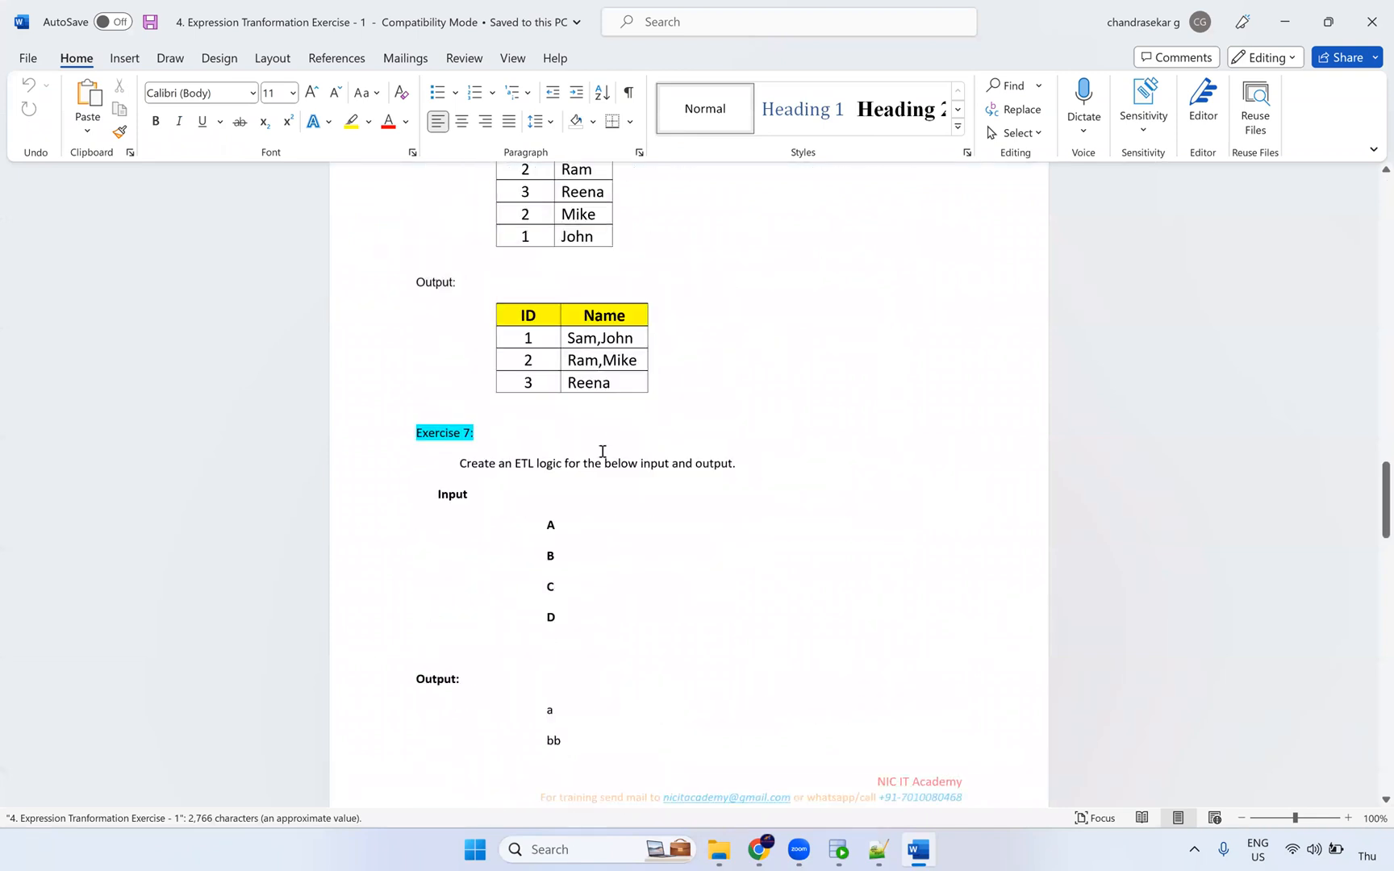
scroll(603, 451, "down", 12)
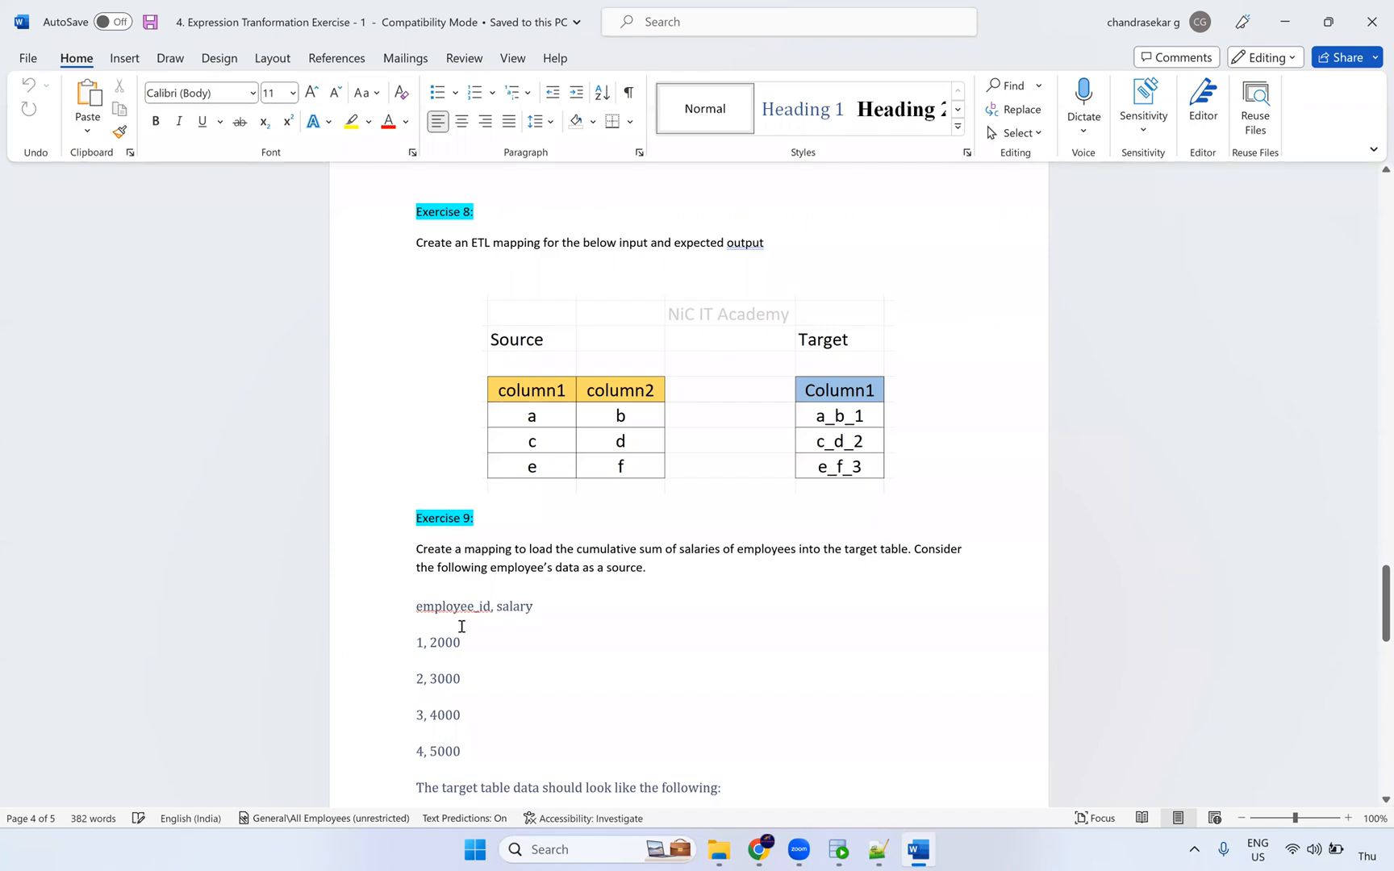
scroll(461, 362, "down", 2)
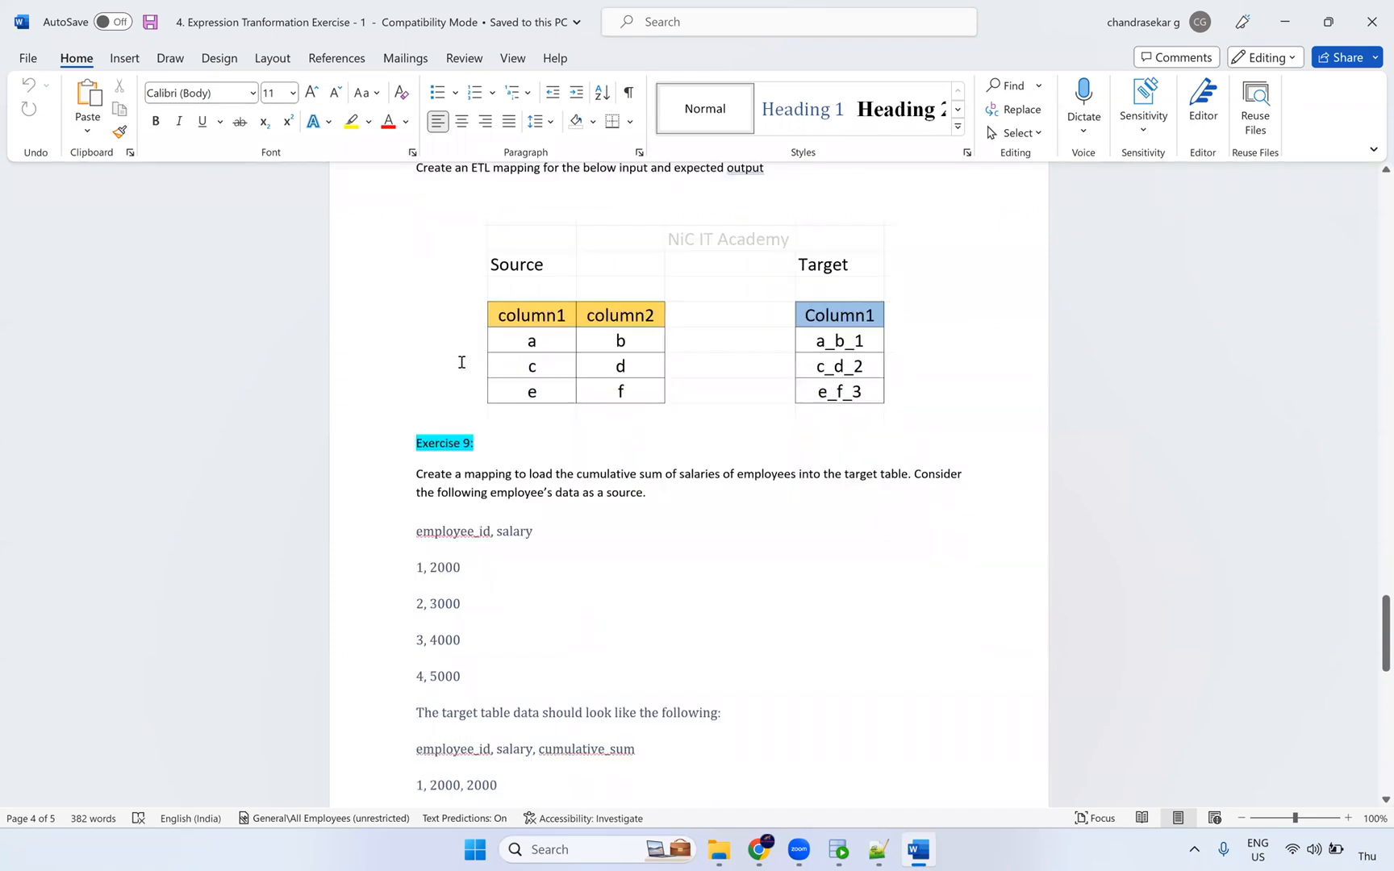
scroll(461, 362, "down", 11)
left_click(1372, 24)
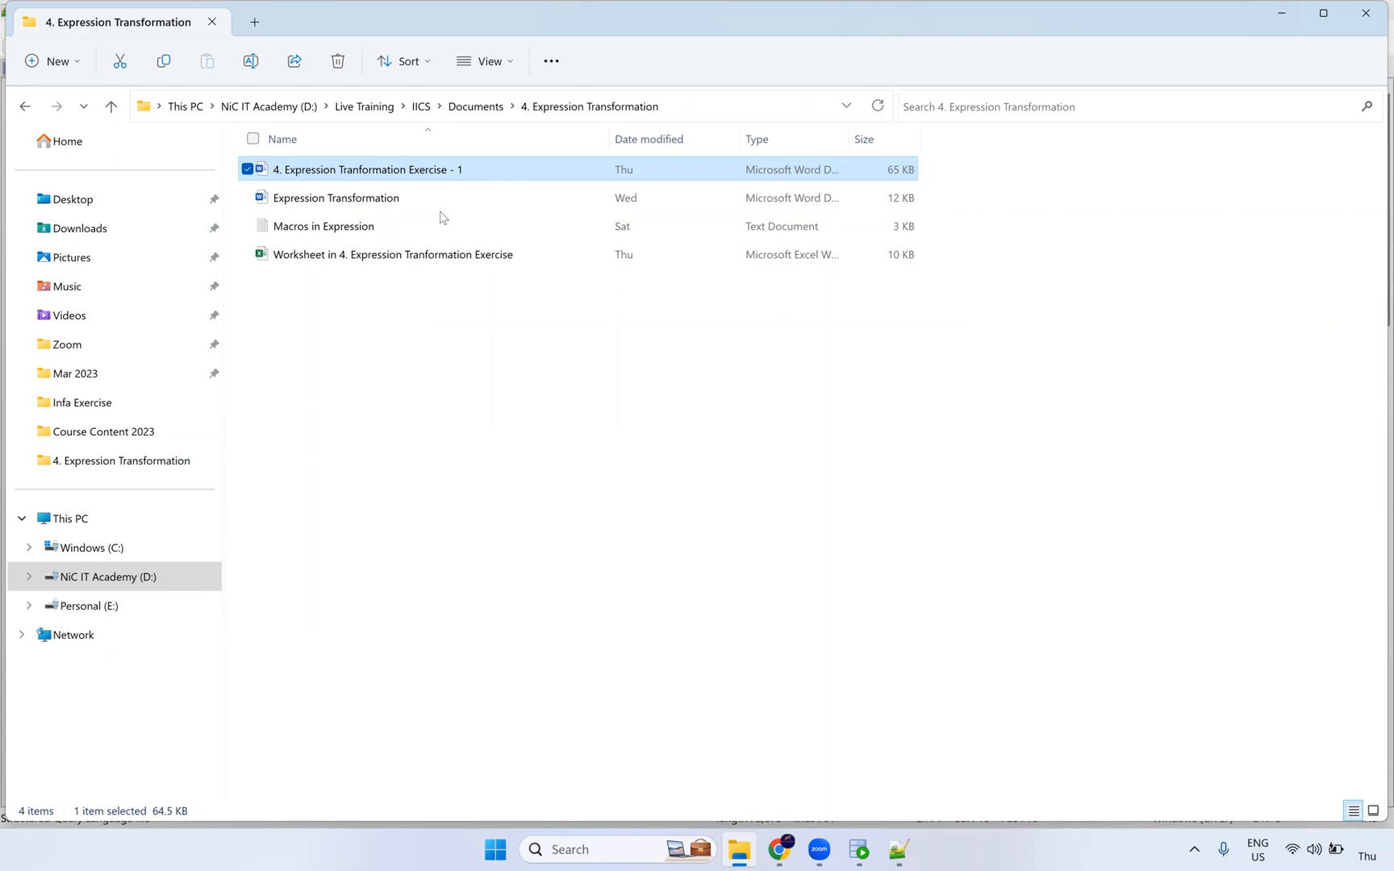
Step: Launch Microsoft Excel from Windows search's recent apps
left_click(394, 334)
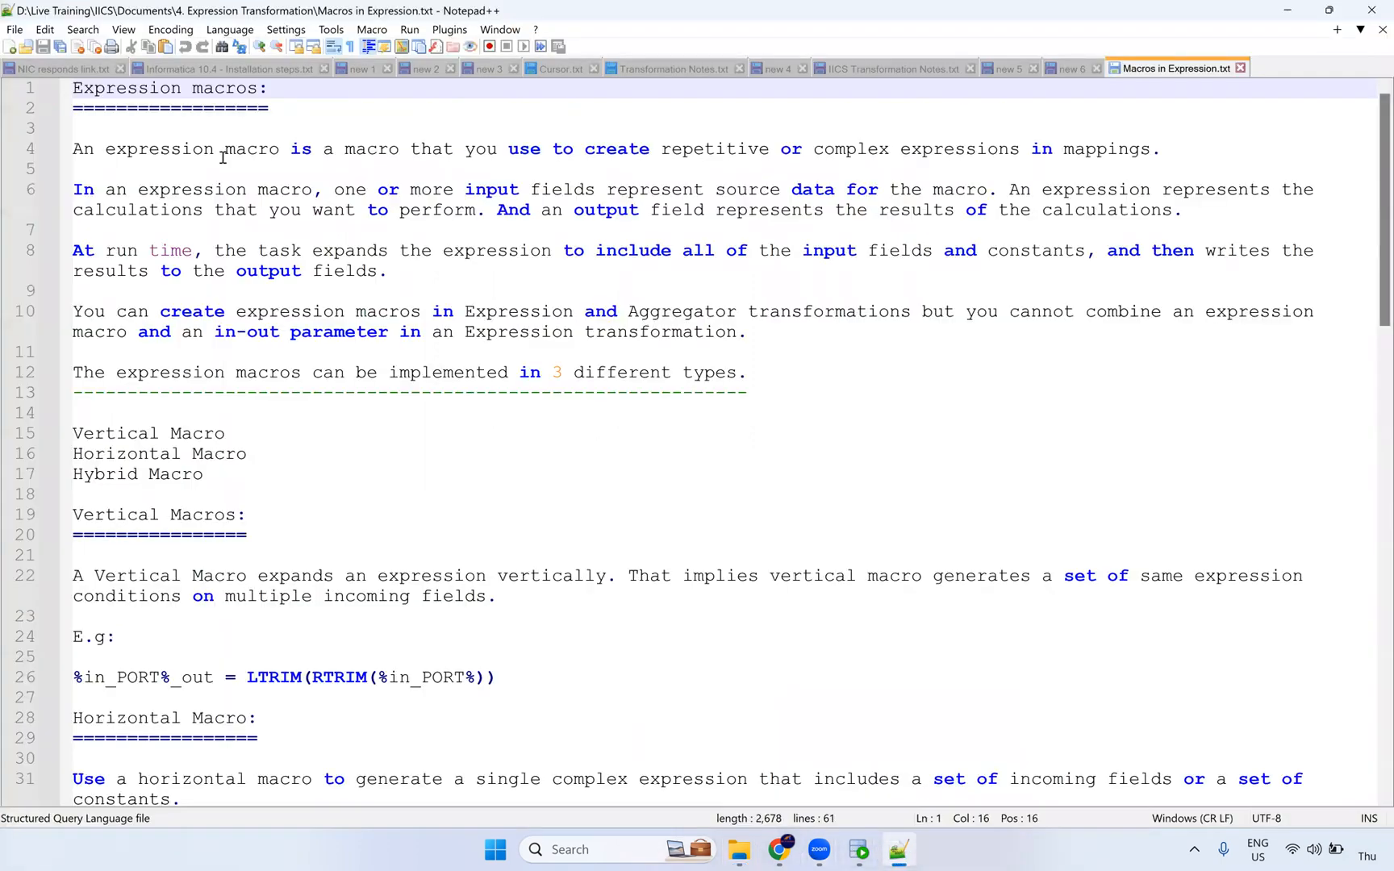
left_click(596, 852)
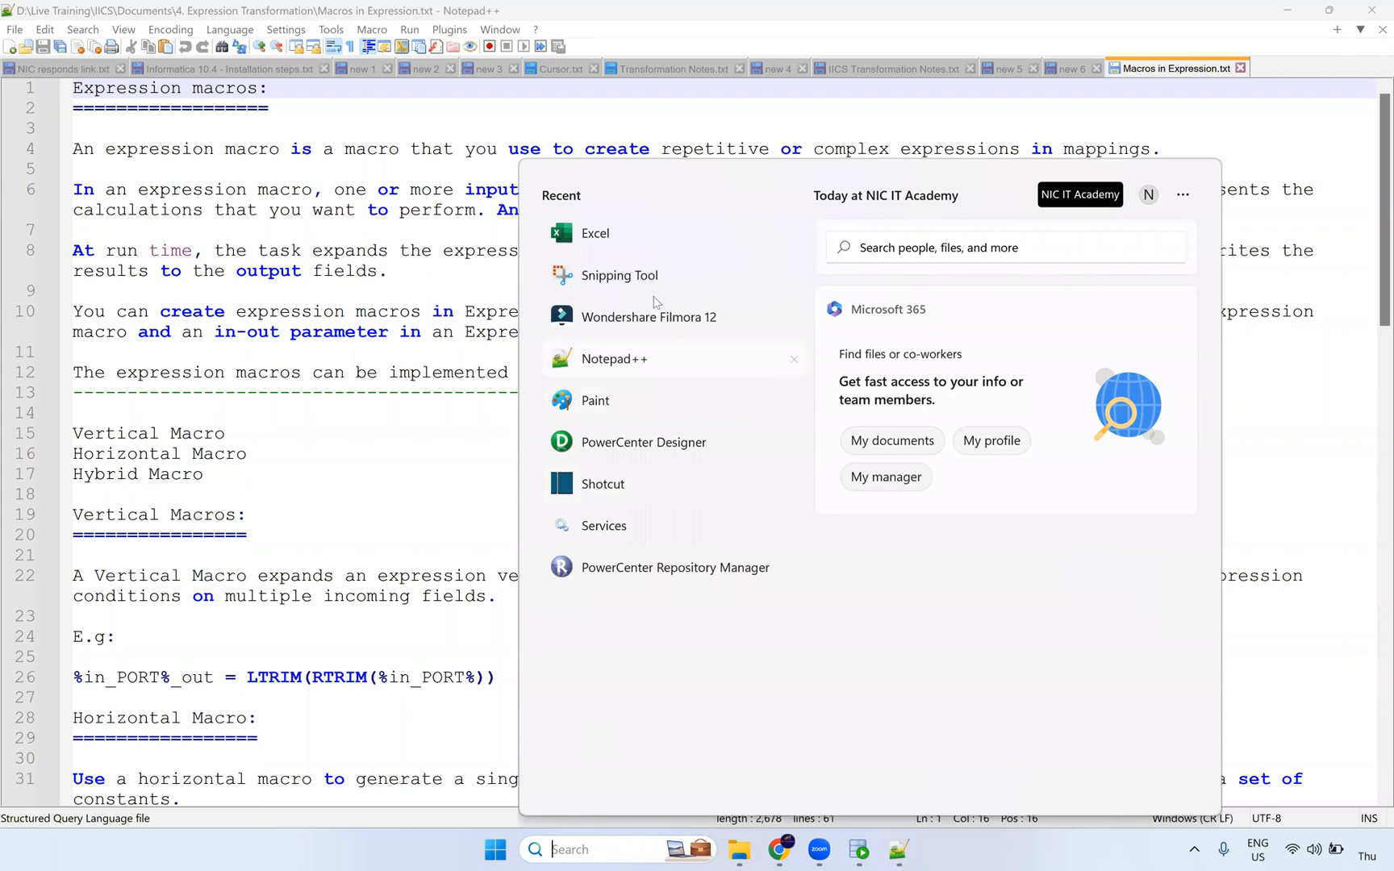
left_click(597, 234)
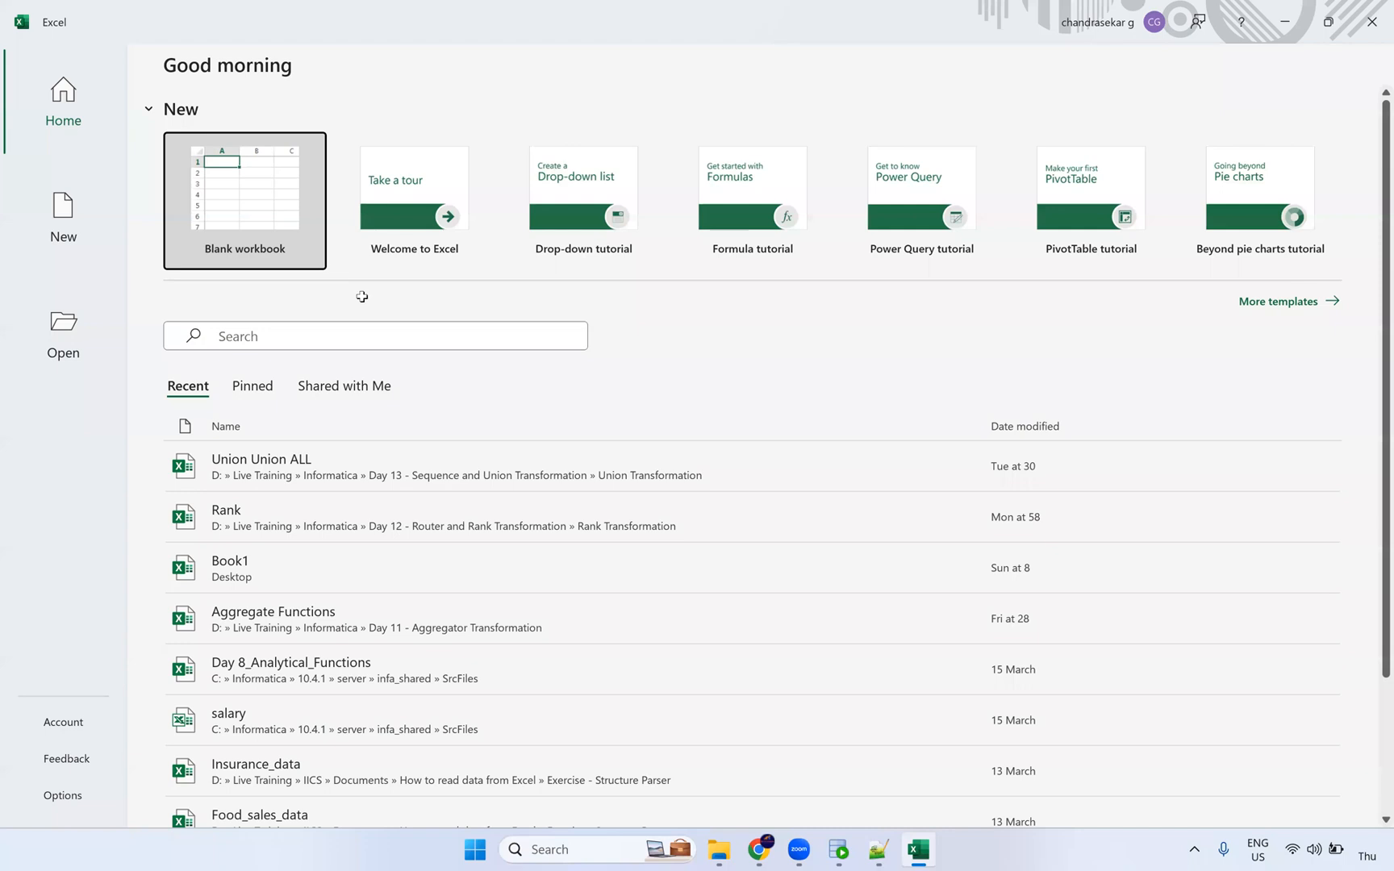
Step: Create a blank workbook, select D6:J18, and fill cell L6 down to about row 27
left_click(323, 272)
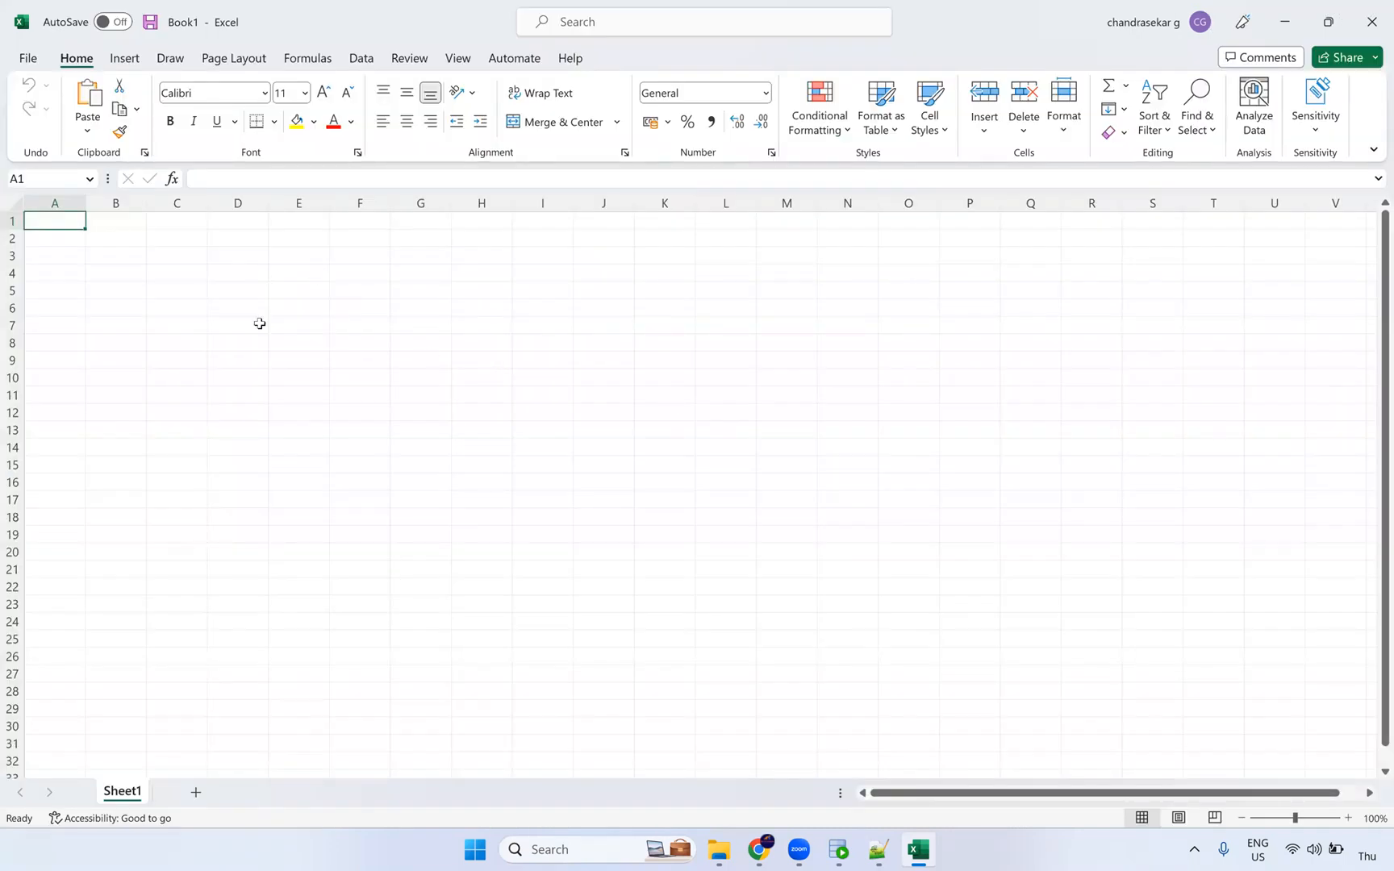
left_click_drag(235, 310, 666, 361)
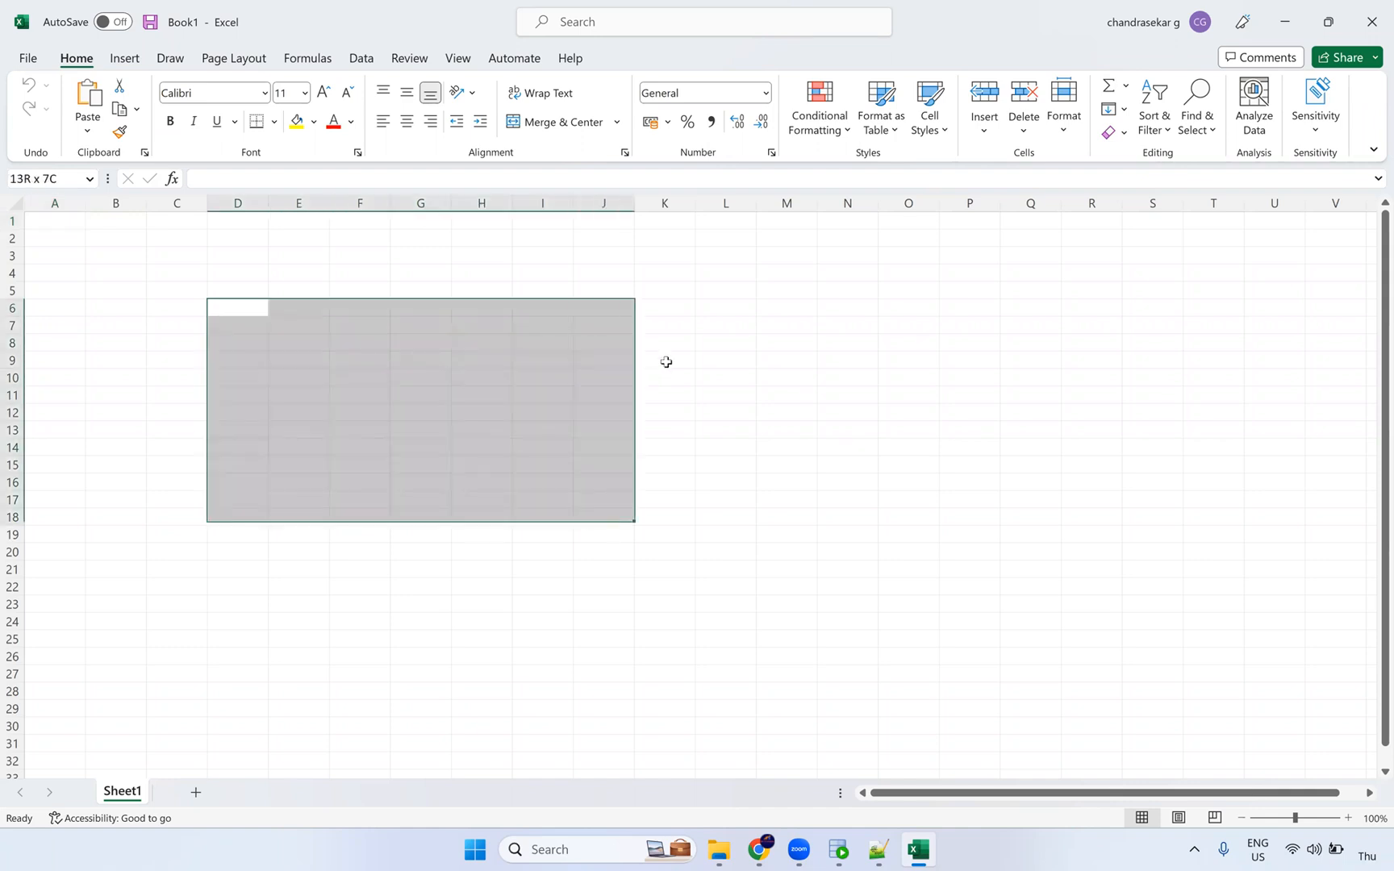
left_click_drag(737, 314, 749, 539)
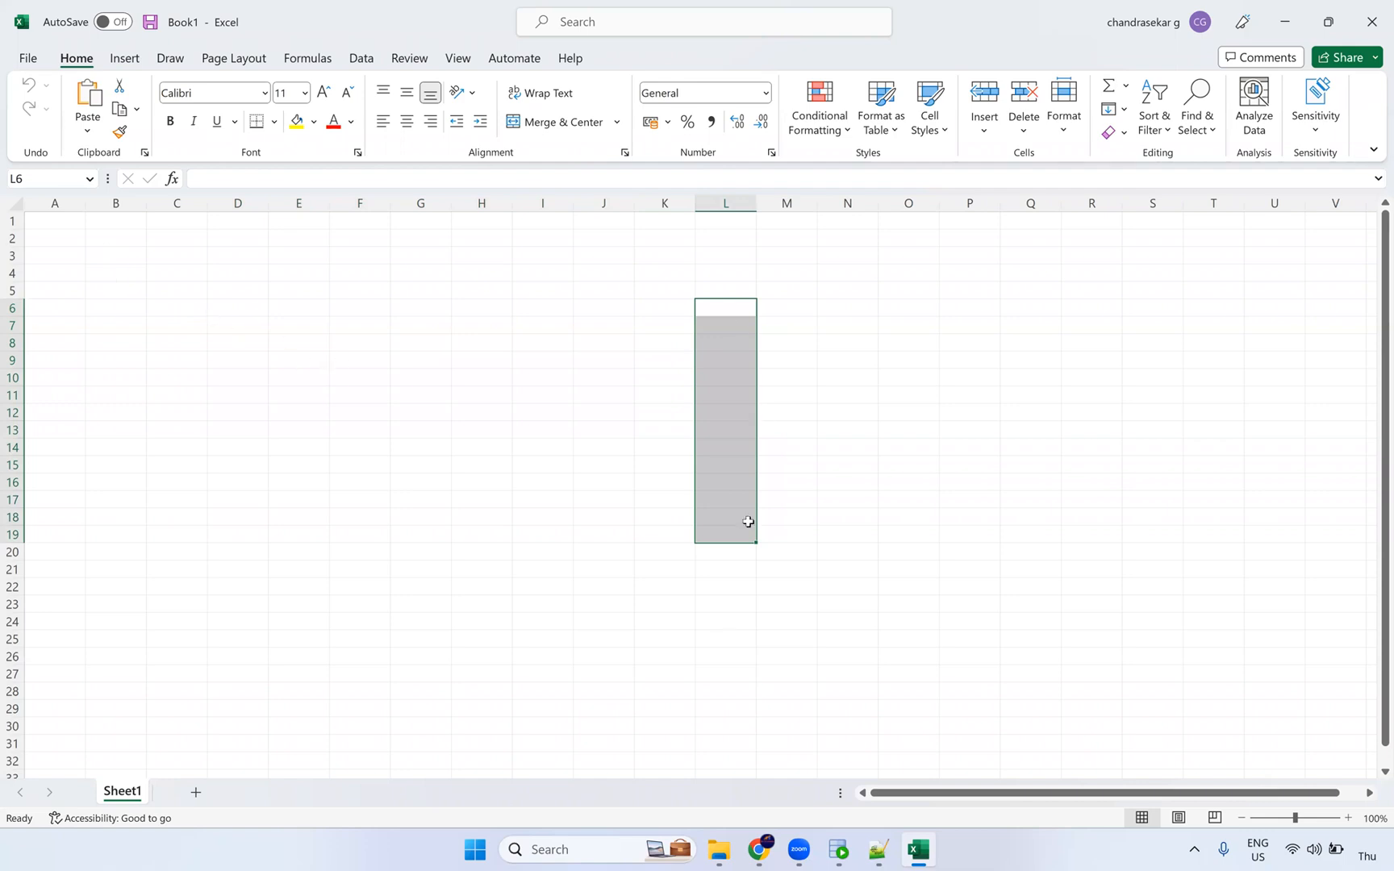
left_click(753, 313)
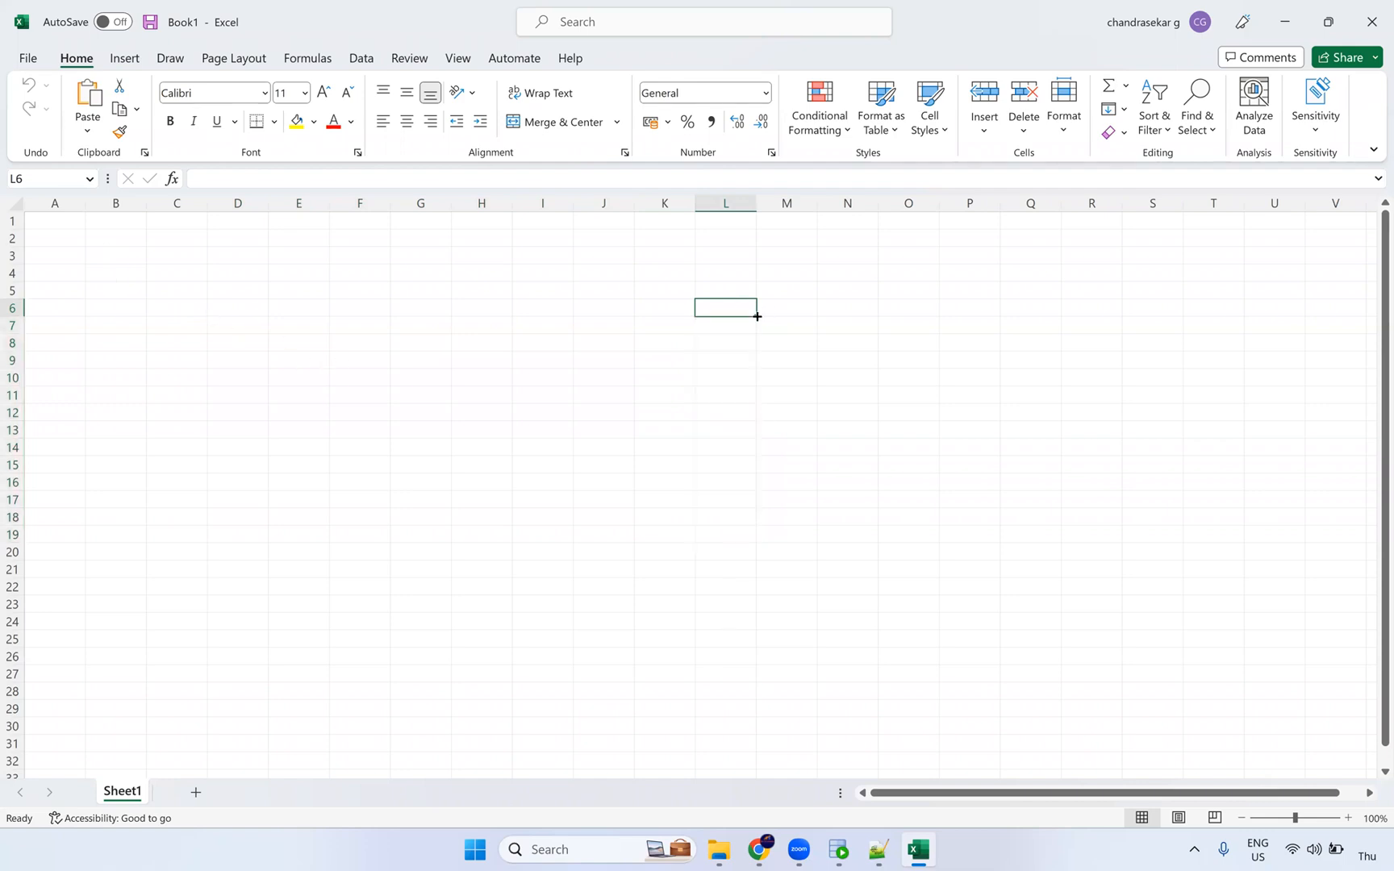
left_click_drag(762, 372, 750, 671)
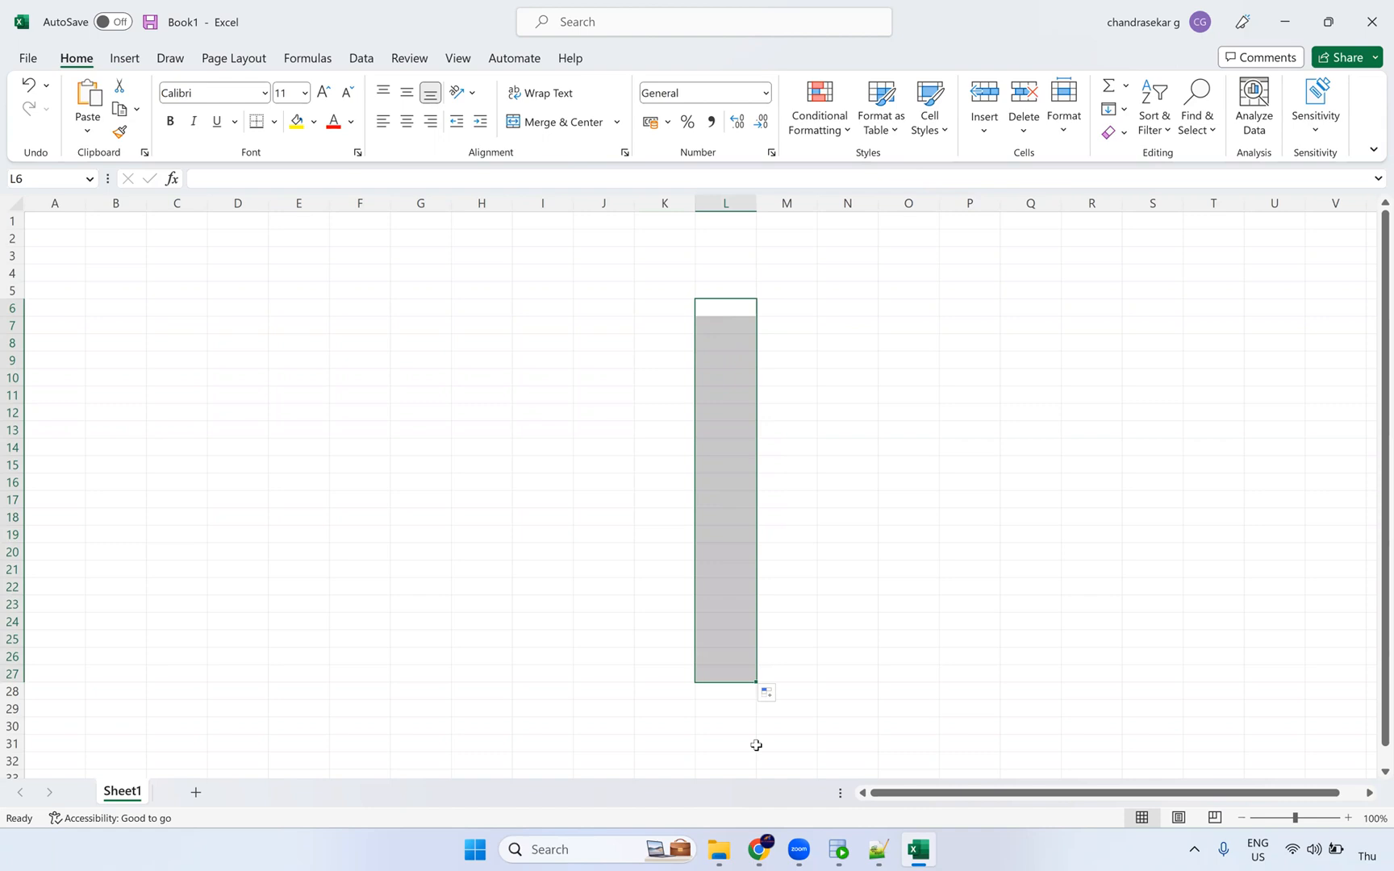
Step: Select A1:K28 and A1:K1, fill M1 down to row 29, then select M1:M29
left_click_drag(50, 220, 685, 687)
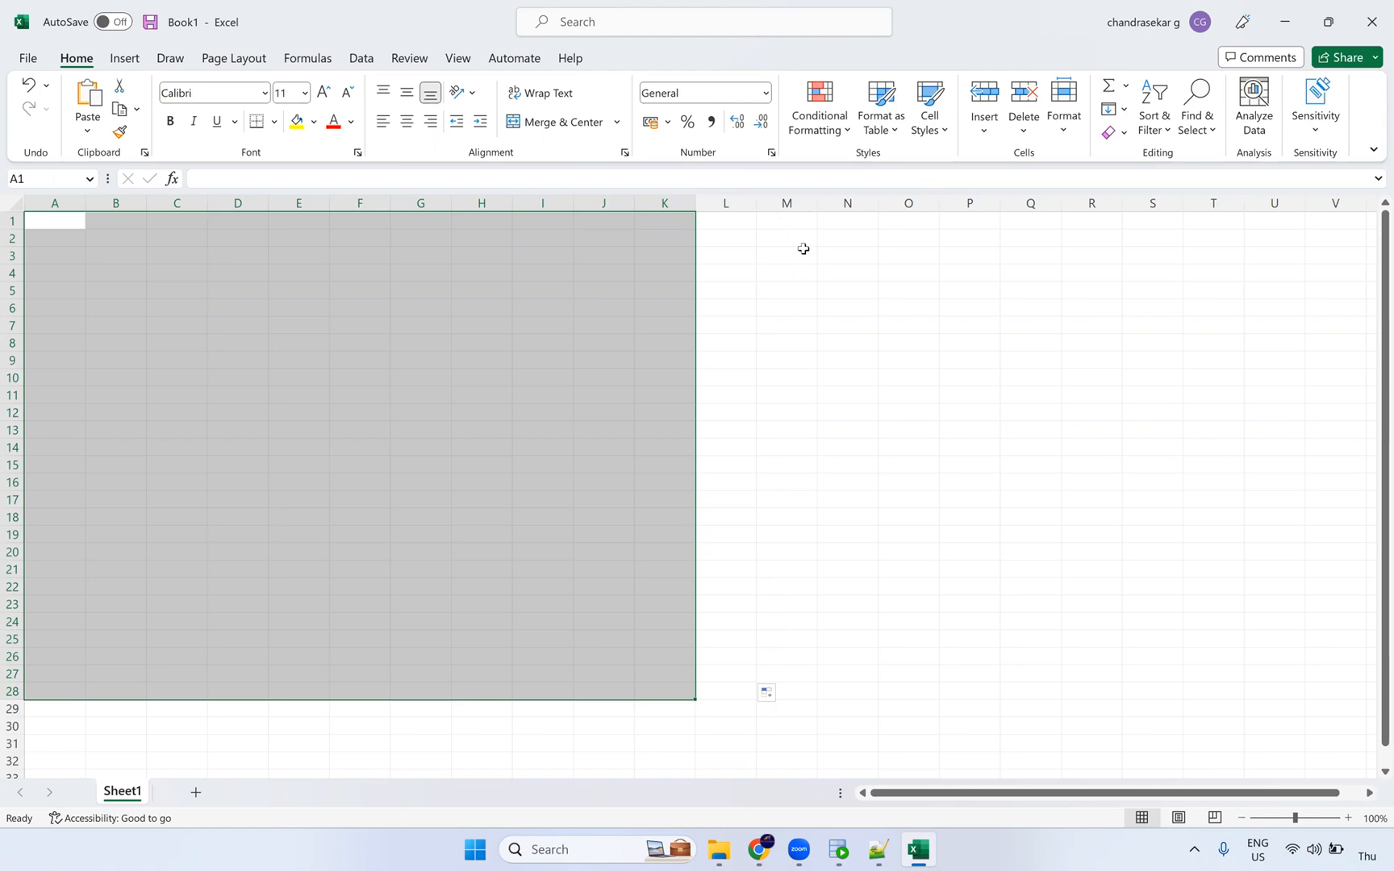
left_click(792, 220)
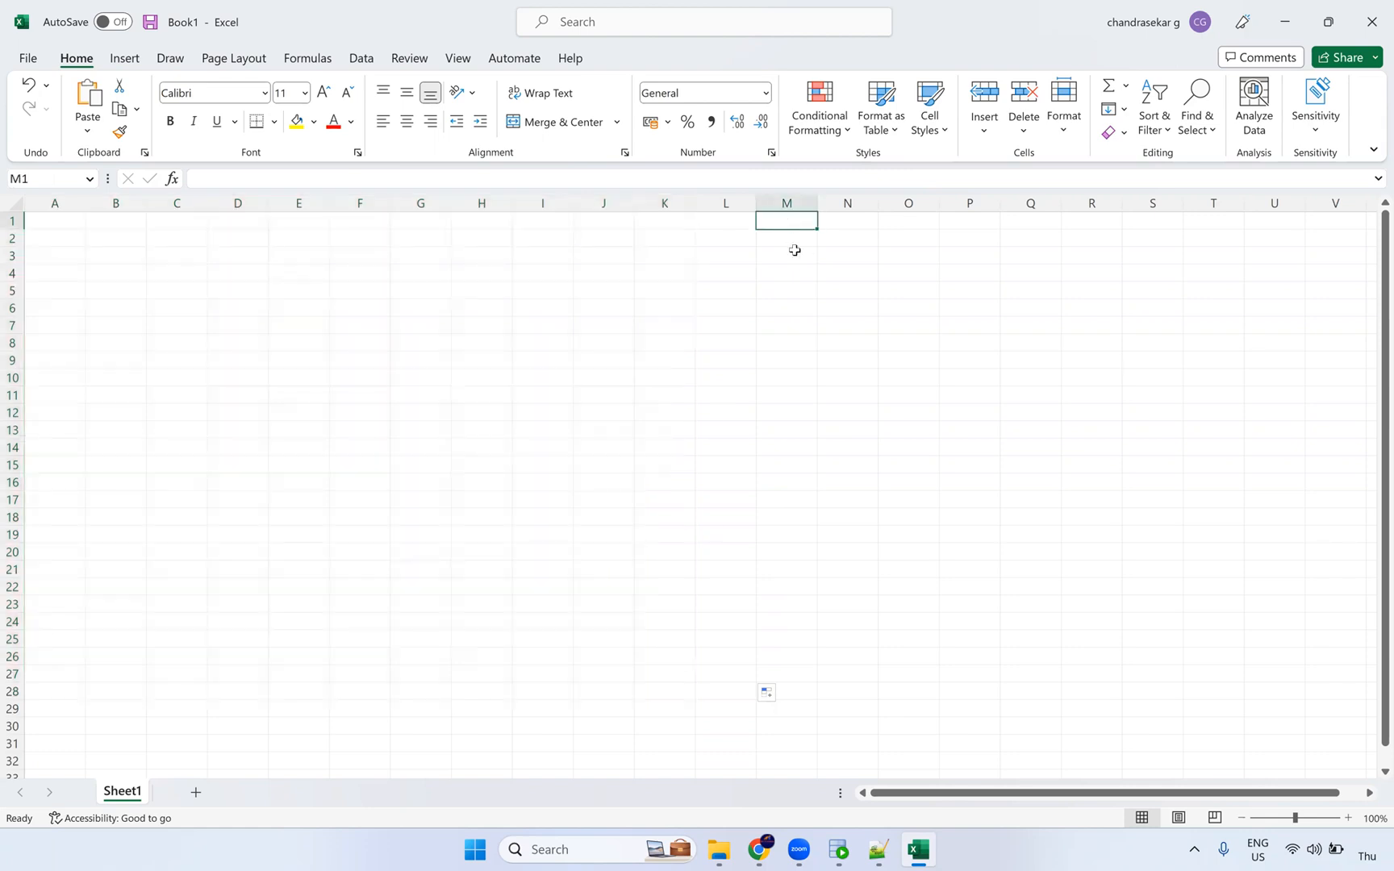
left_click_drag(84, 228, 770, 219)
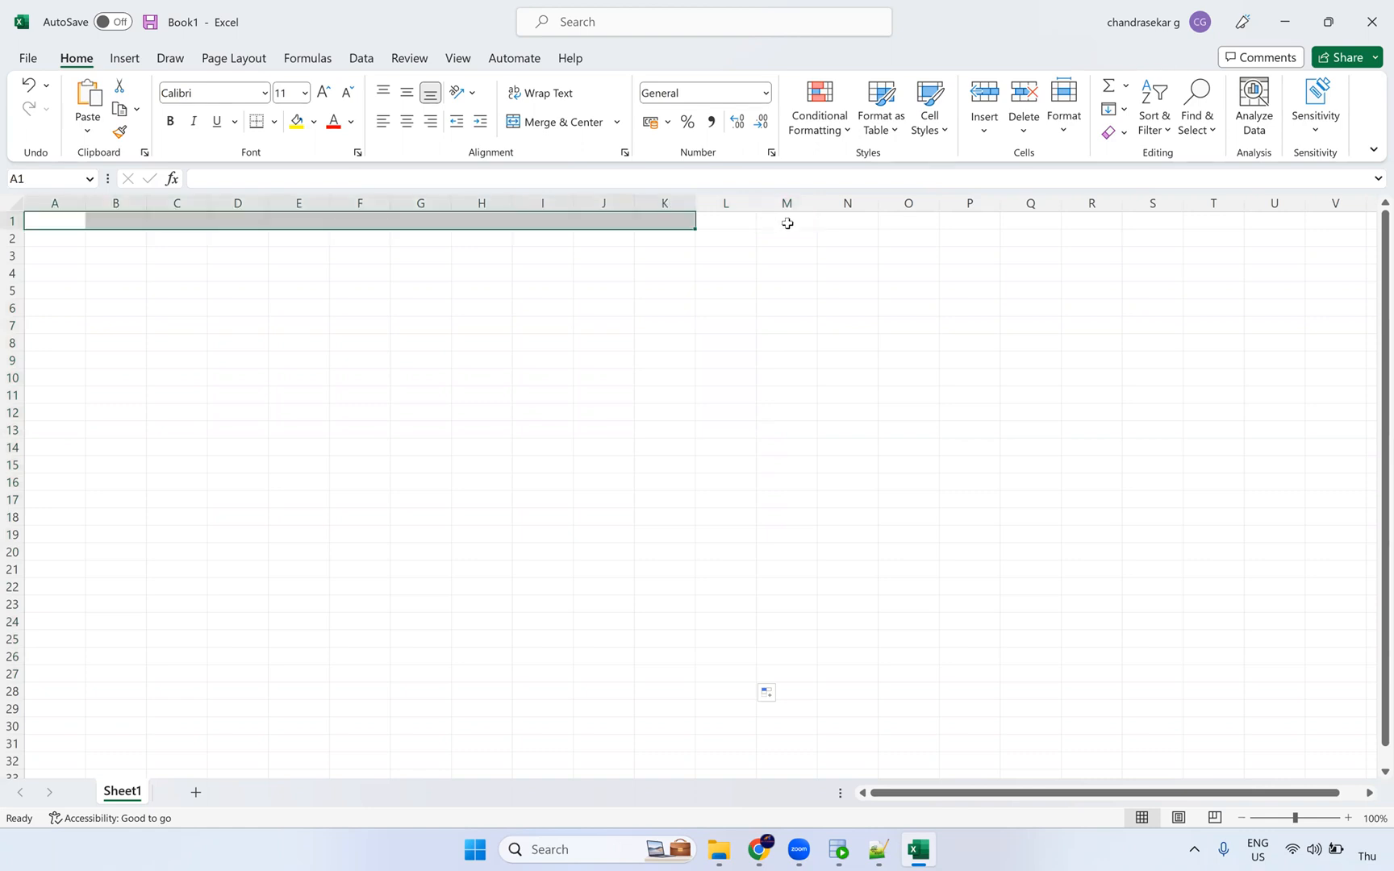
left_click(787, 221)
left_click_drag(817, 315, 834, 718)
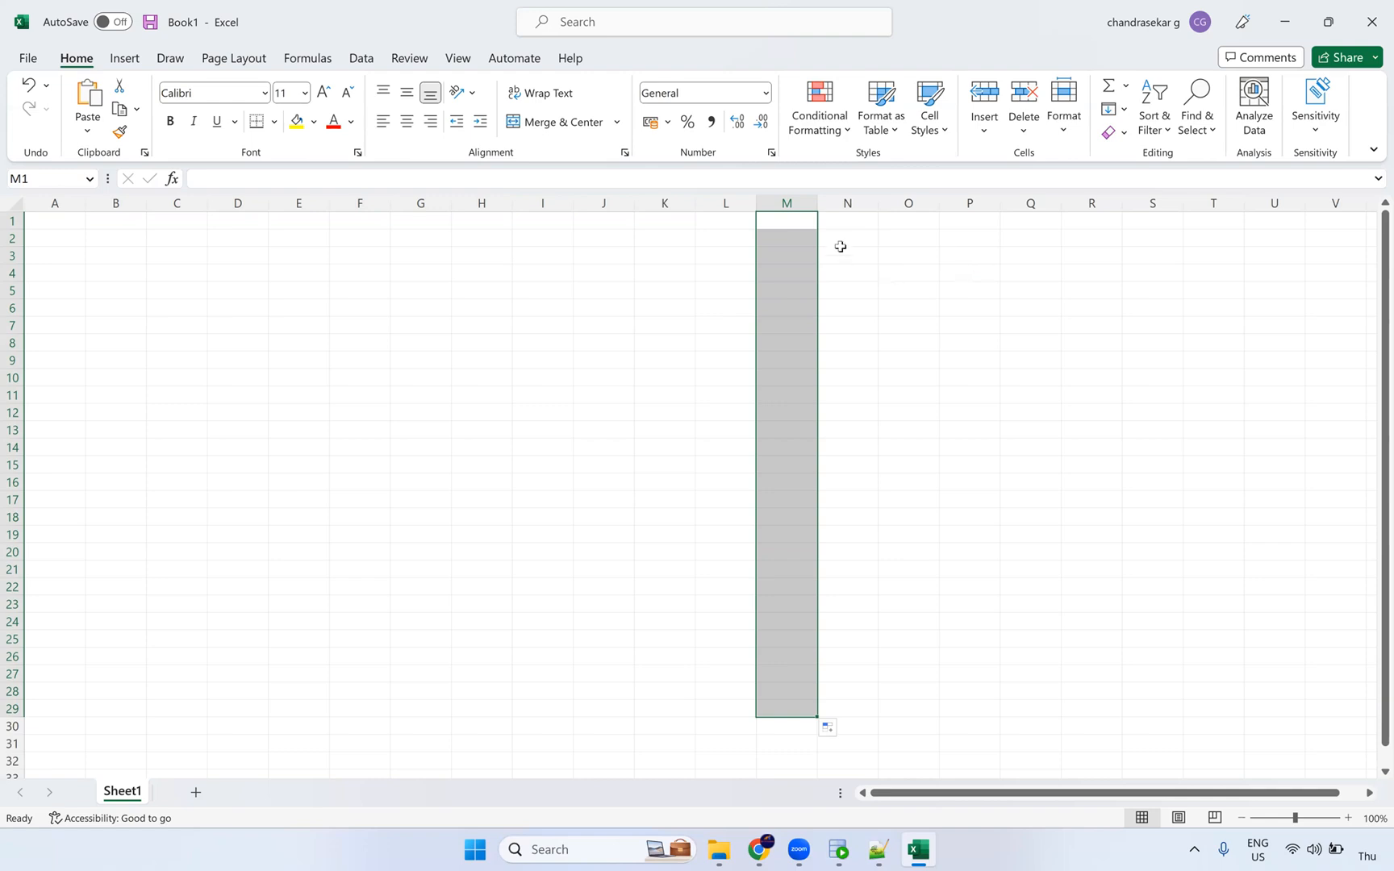
left_click(800, 223)
left_click_drag(761, 589, 778, 720)
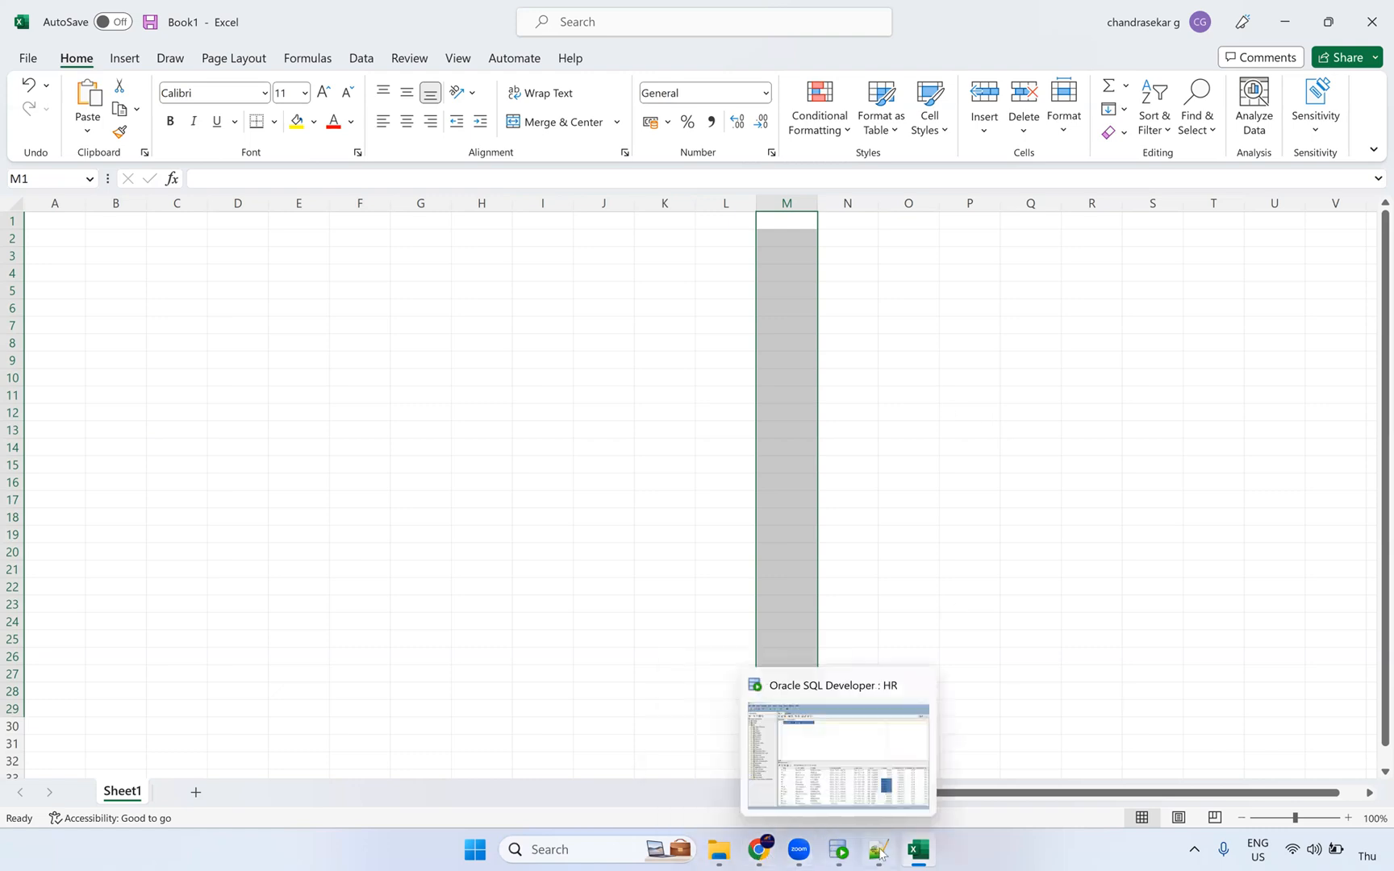
left_click(576, 849)
Step: Open Paint, draw a rounded rectangle on the left, and label it 100
type("pa")
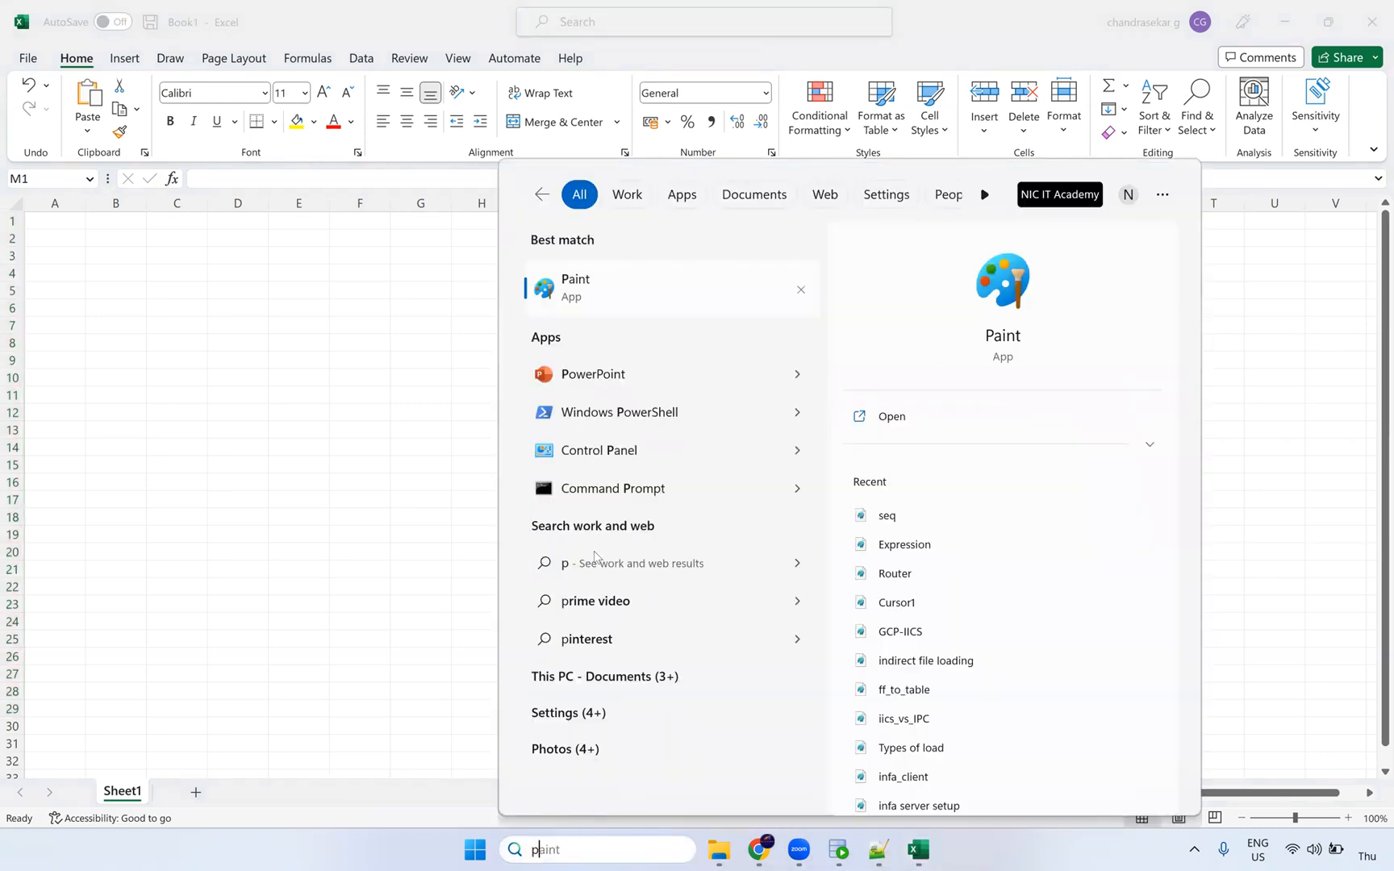
left_click(601, 297)
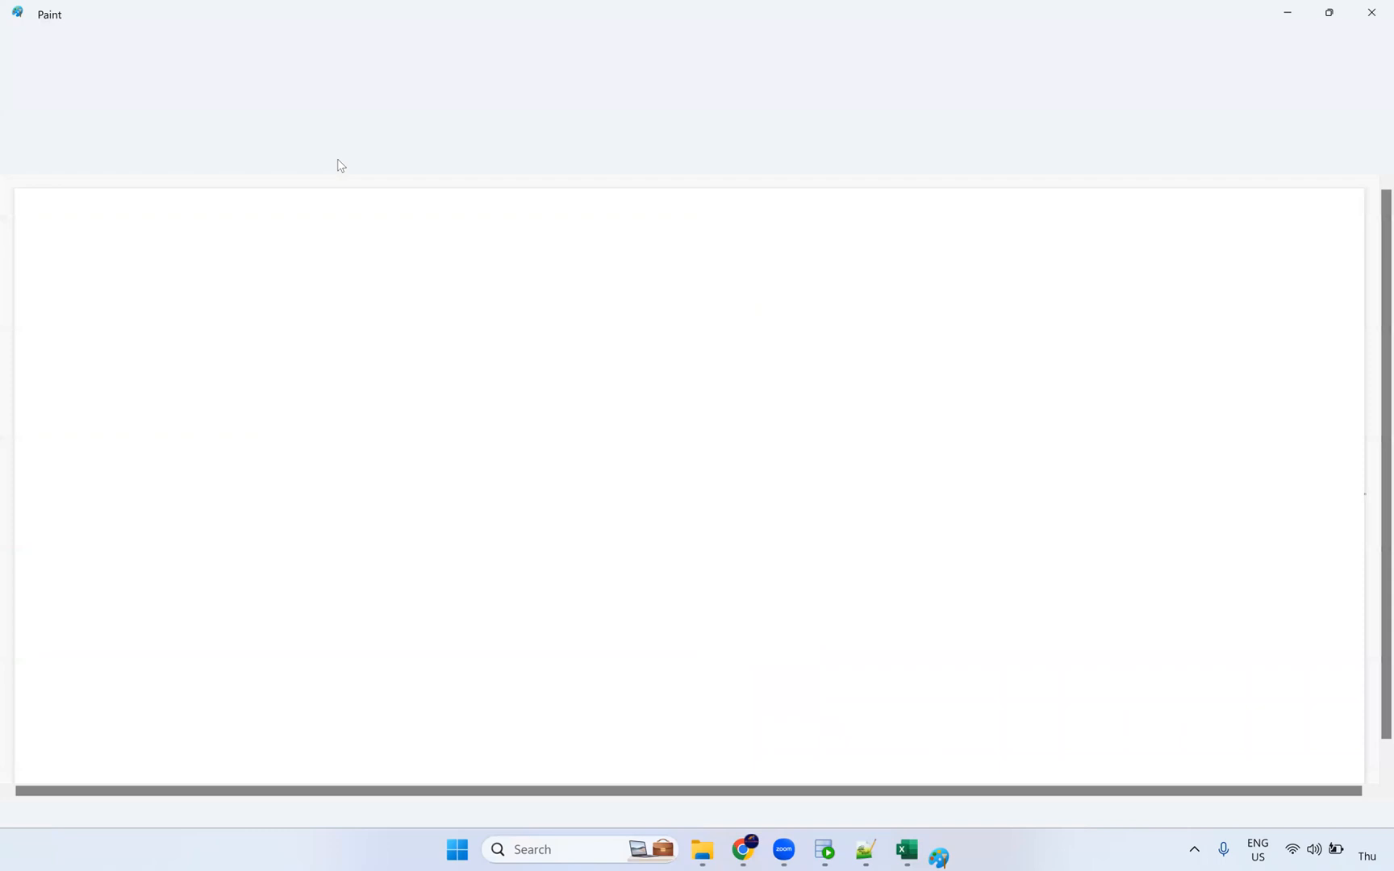
left_click(526, 90)
left_click_drag(140, 355, 348, 562)
left_click(331, 91)
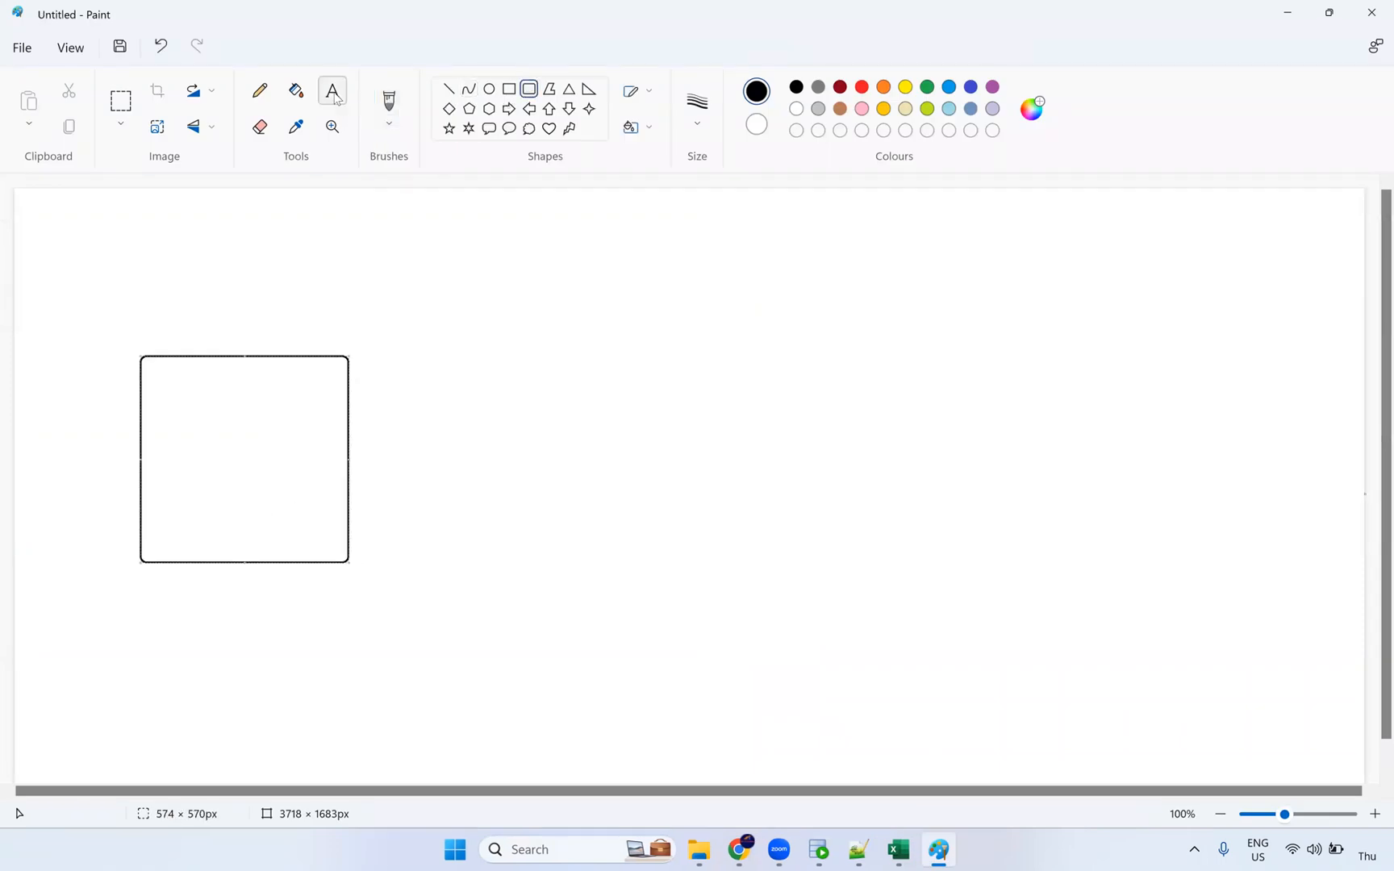
left_click(194, 333)
type("1000")
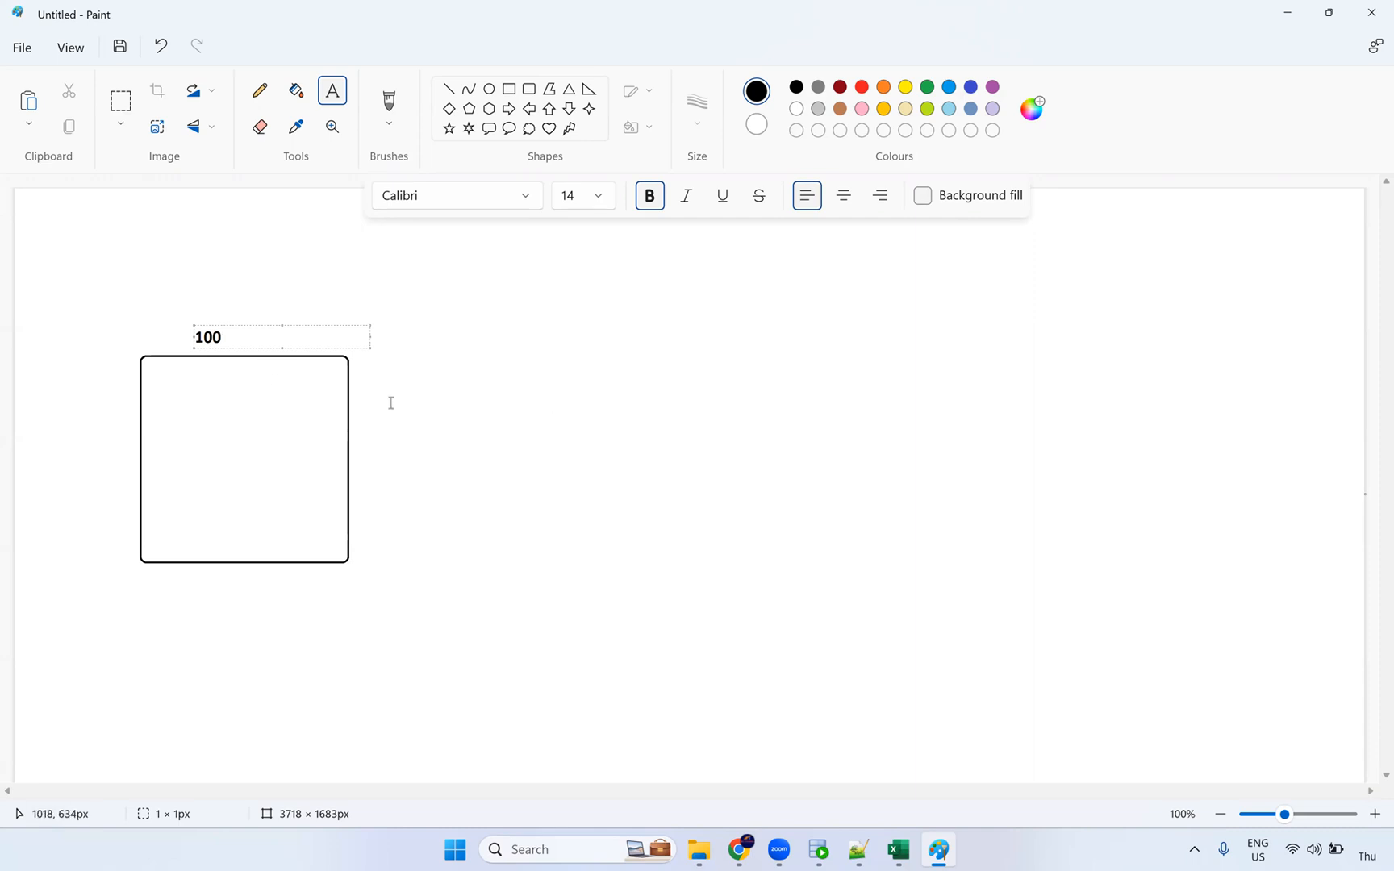
left_click(212, 303)
Step: Draw a second rounded rectangle on the right, then bring Oracle SQL Developer forward
left_click(529, 88)
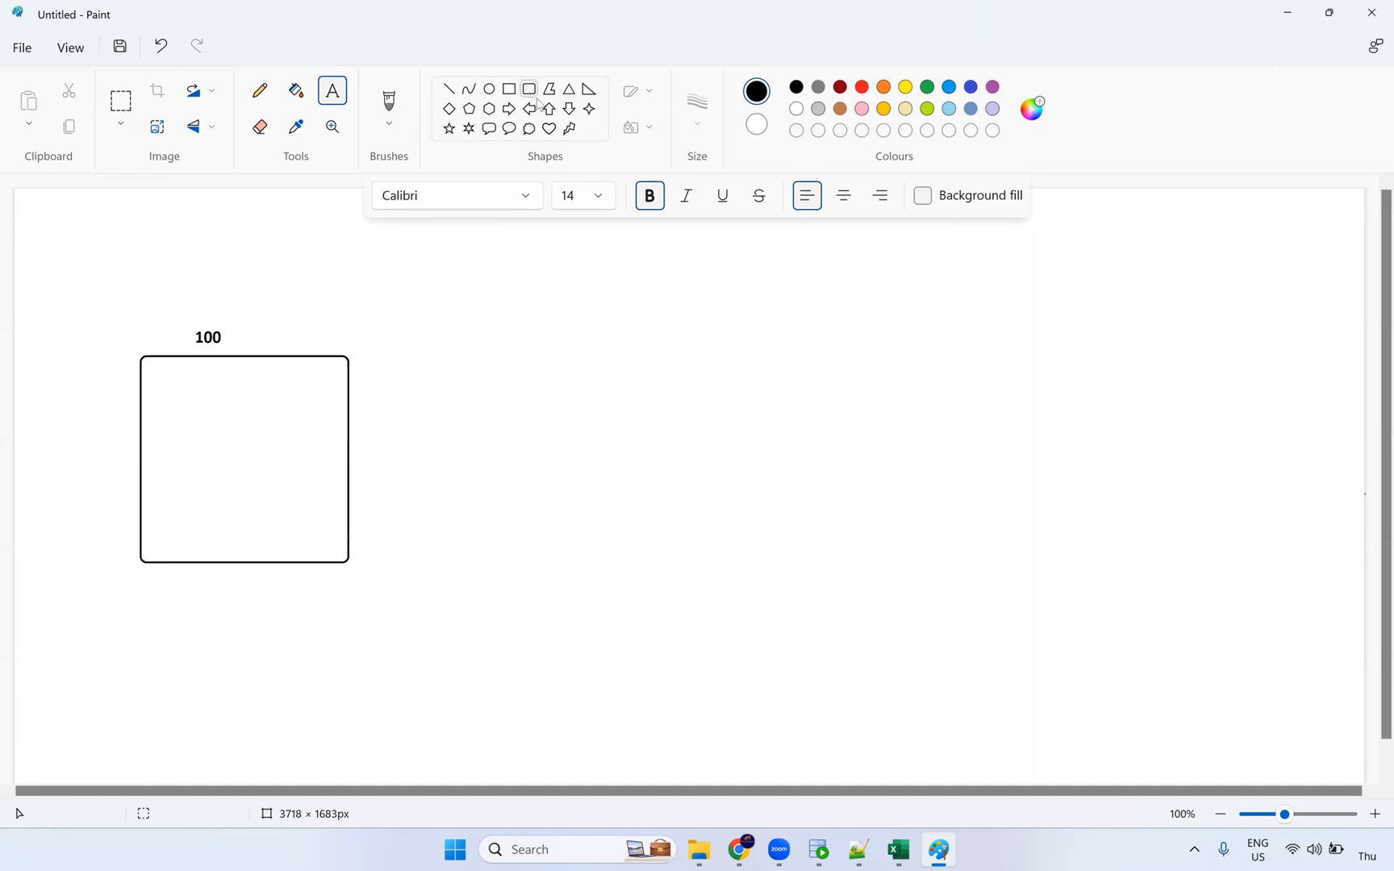
left_click_drag(856, 320, 1055, 550)
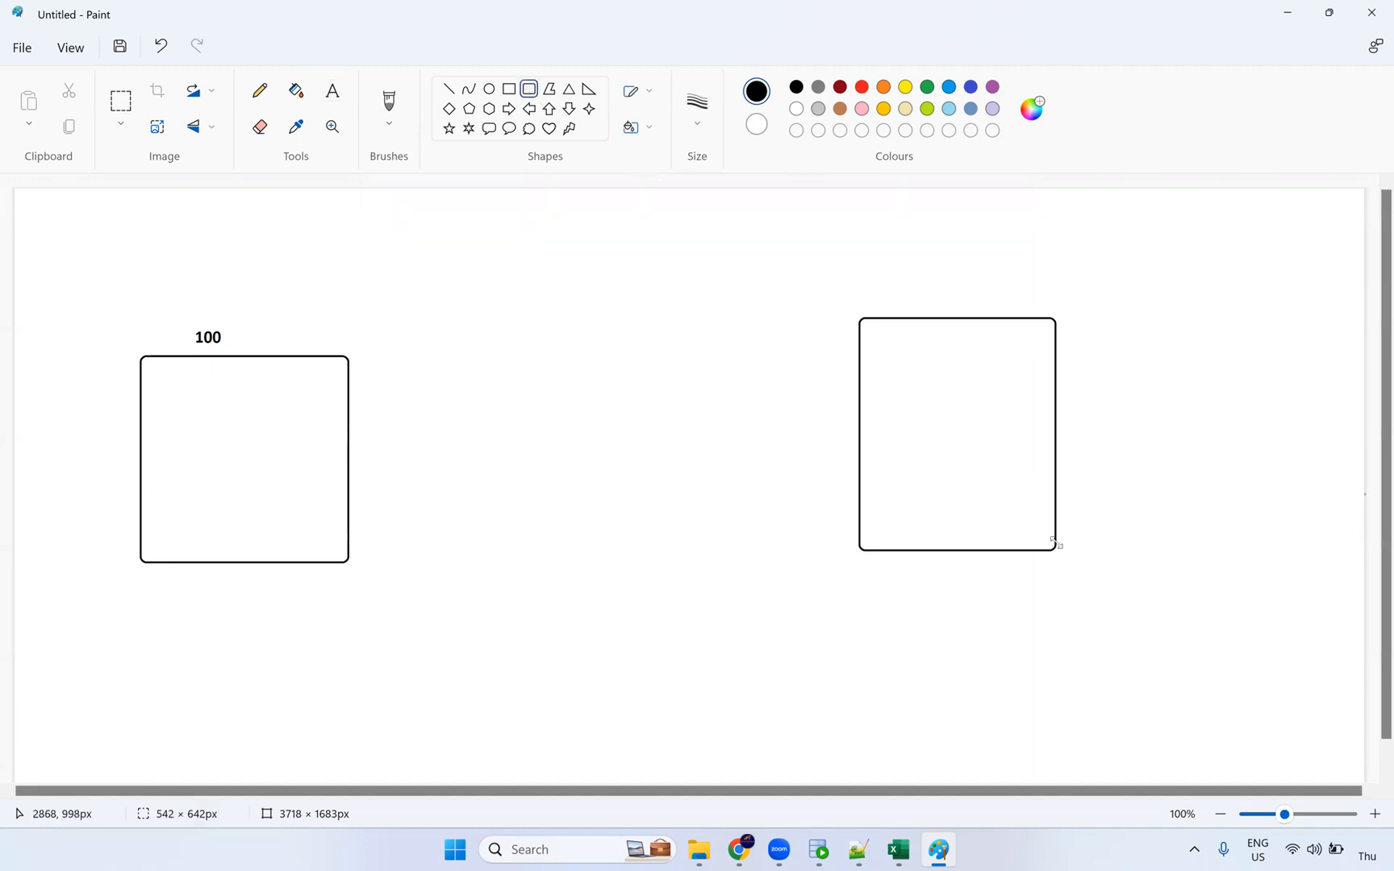
left_click_drag(986, 457, 990, 485)
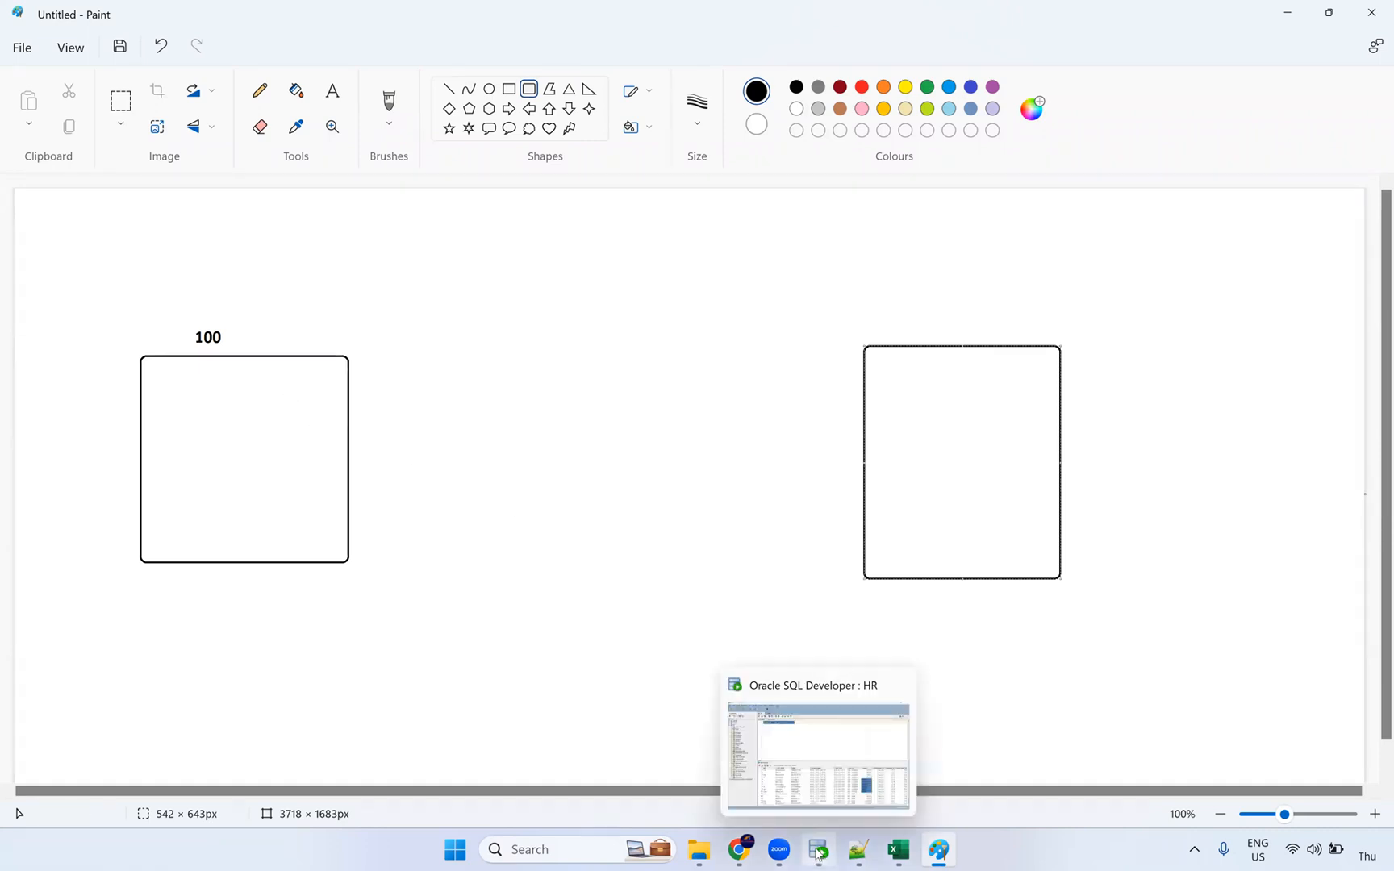
left_click(818, 853)
left_click_drag(532, 790, 440, 530)
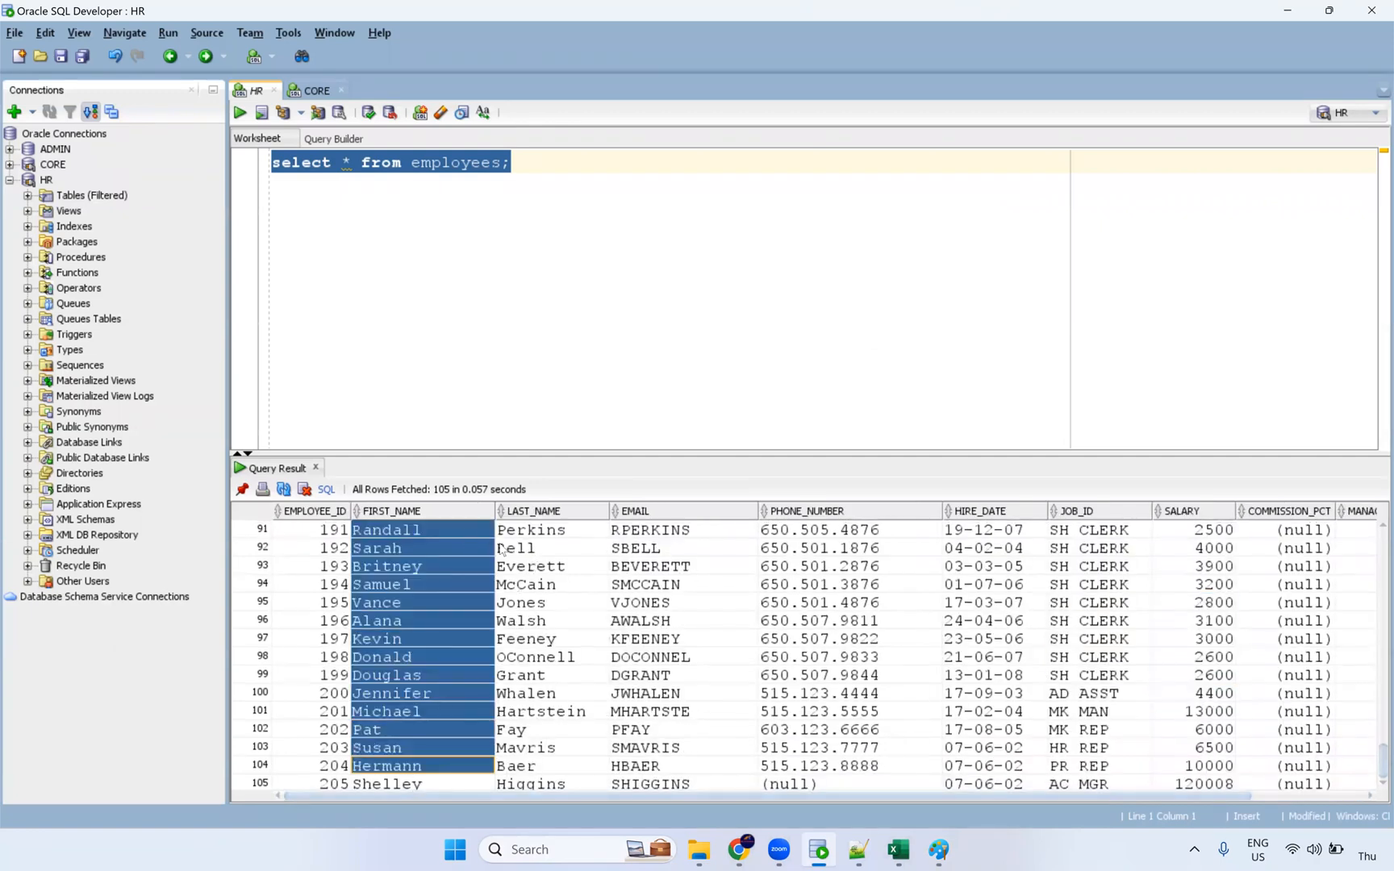
left_click(551, 747, "ctrl")
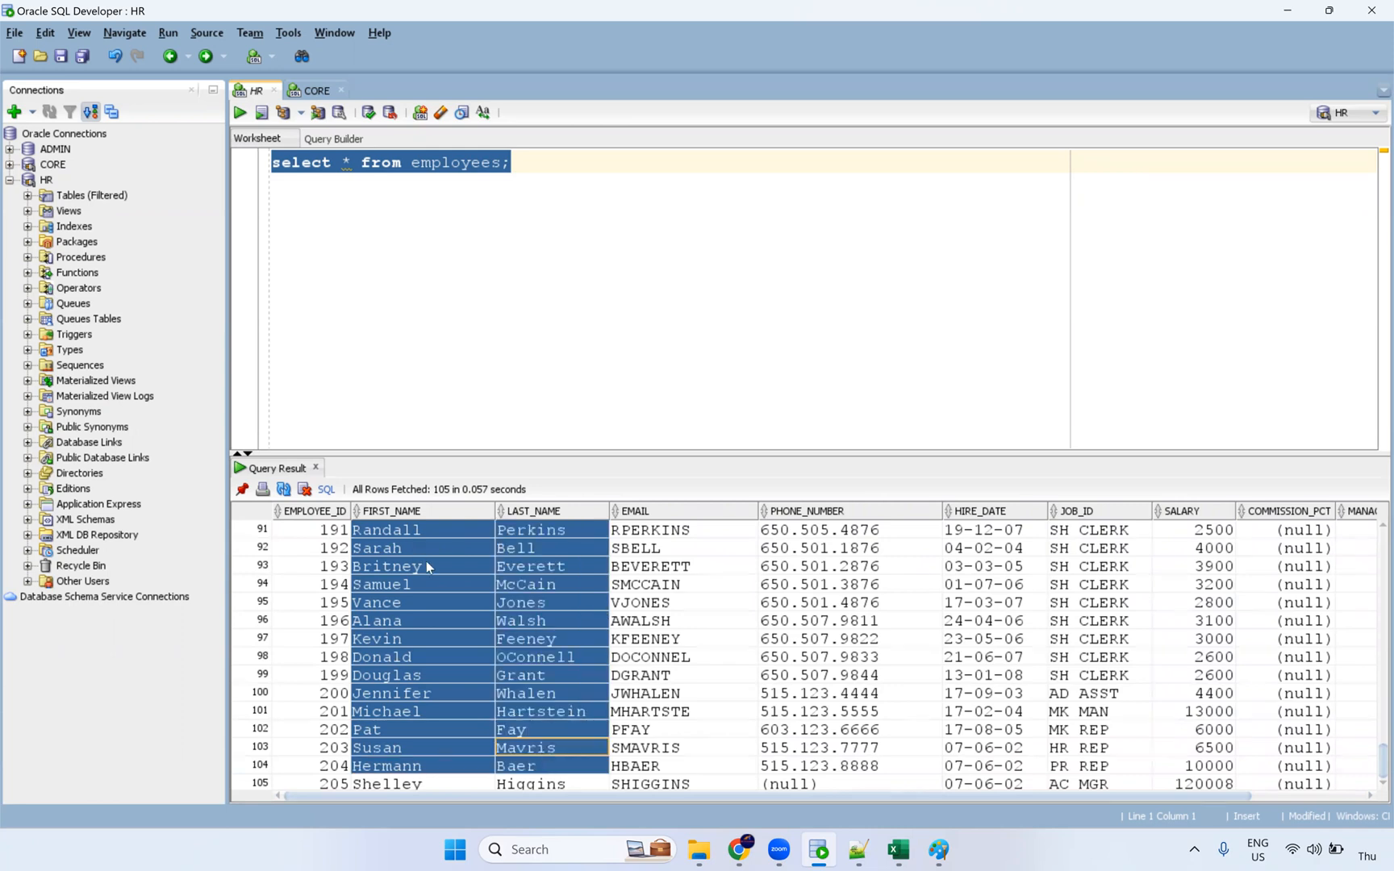
scroll(421, 551, "up", 9)
left_click_drag(421, 534, 421, 693)
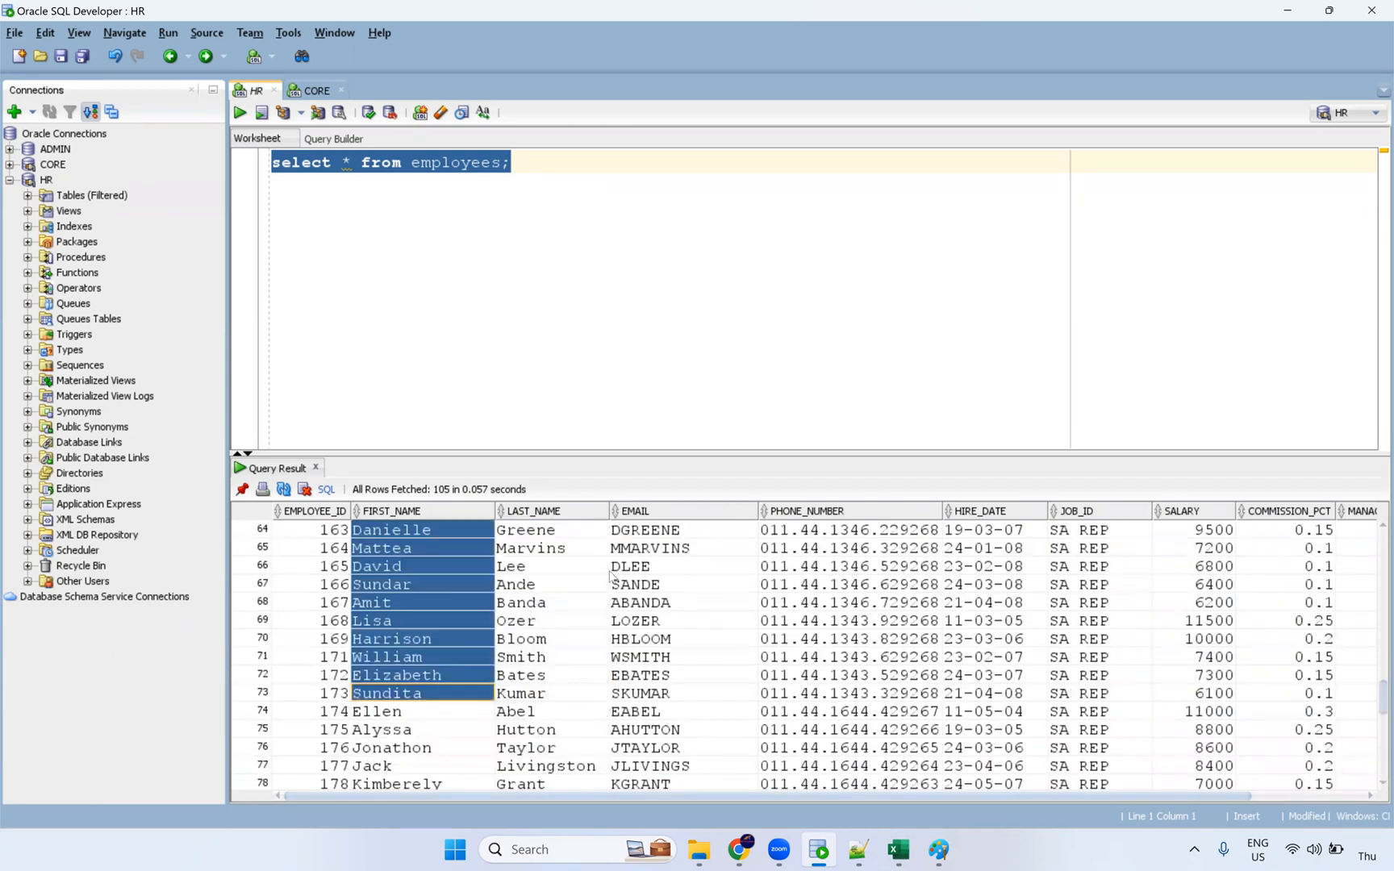
left_click_drag(597, 568, 599, 747)
left_click_drag(632, 551, 640, 734)
scroll(602, 673, "up", 20)
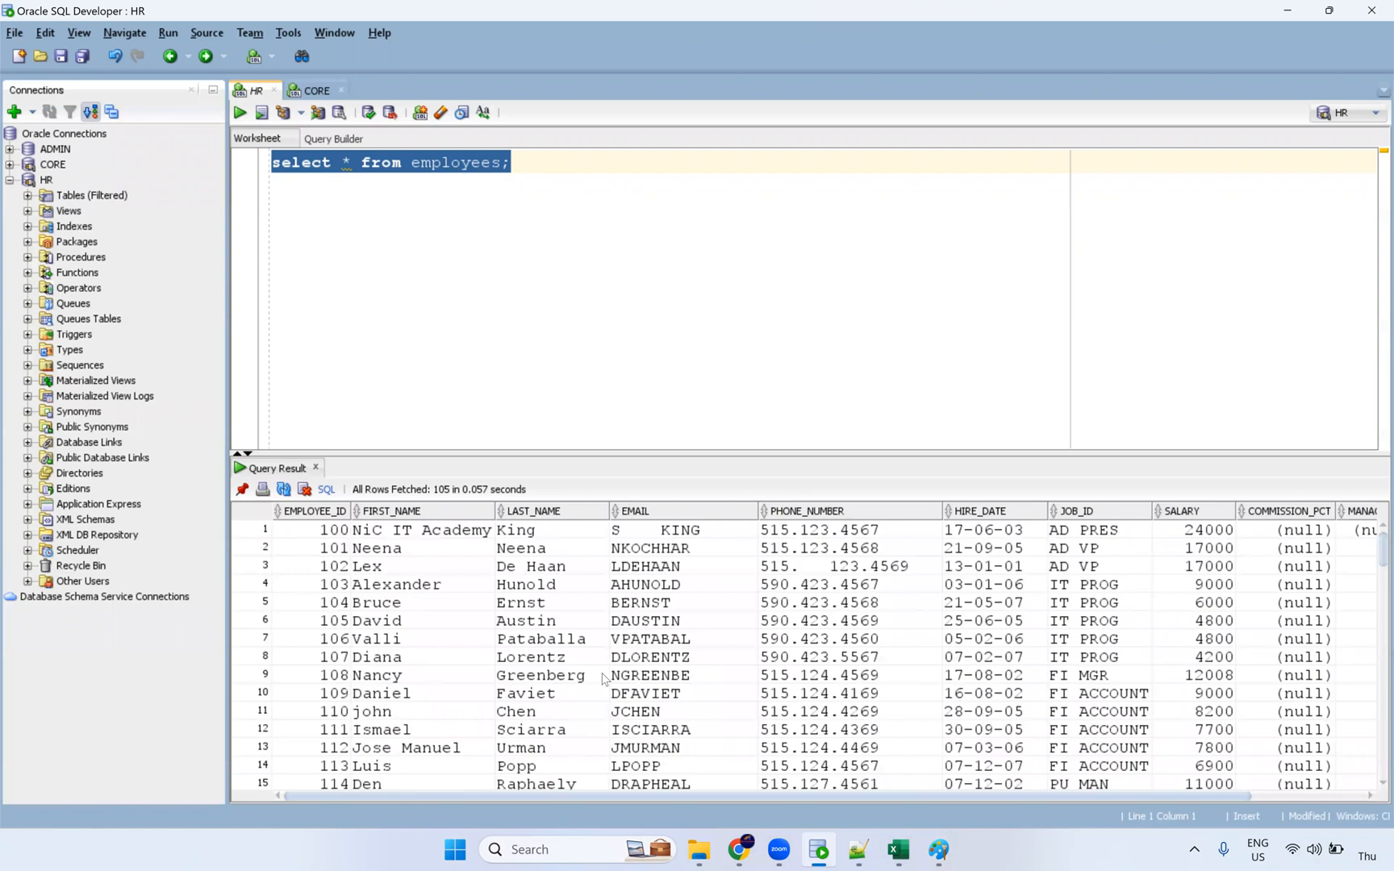
left_click_drag(472, 539, 439, 730)
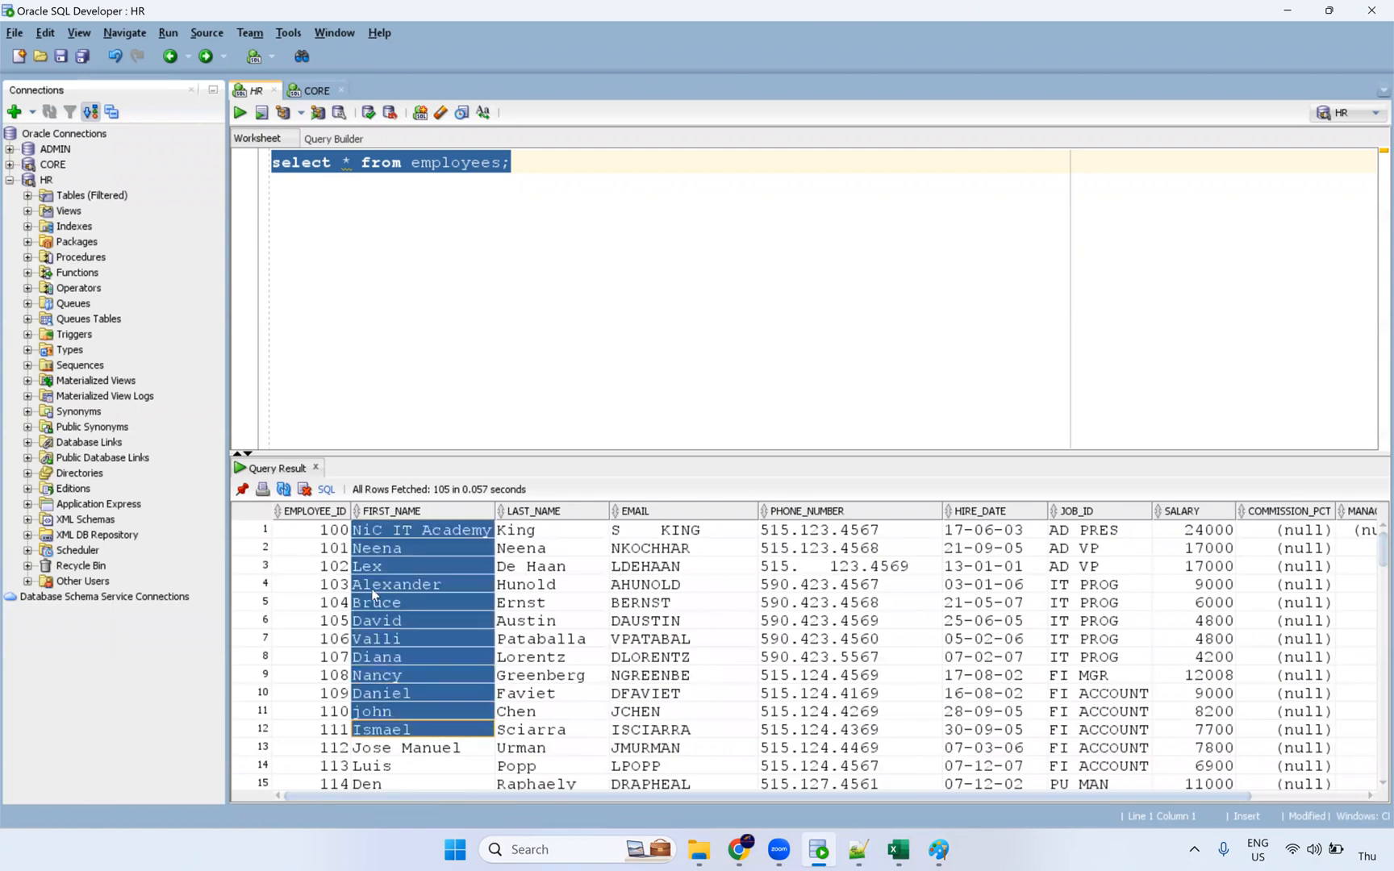
left_click(358, 534)
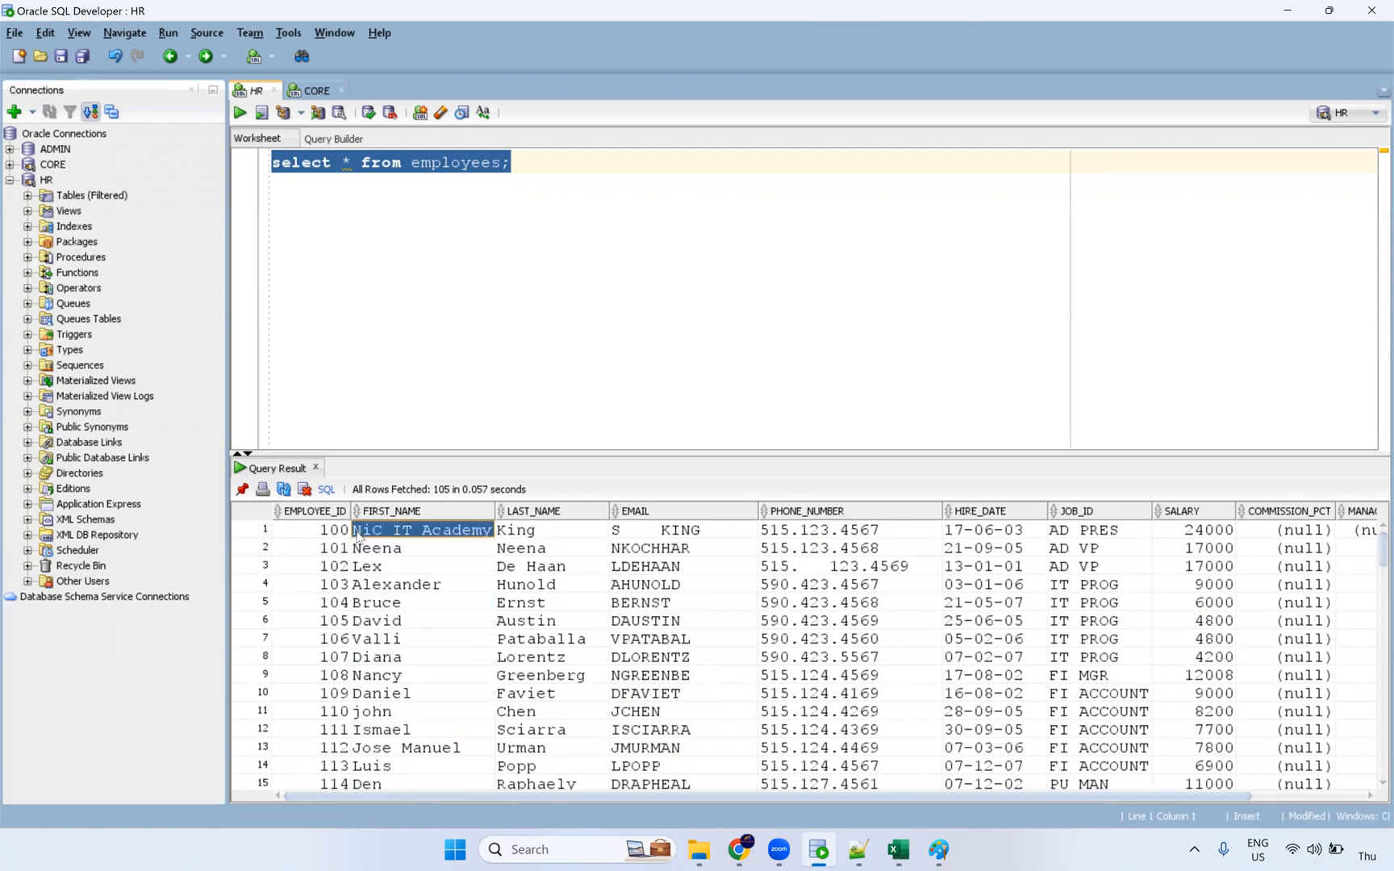
left_click(358, 534)
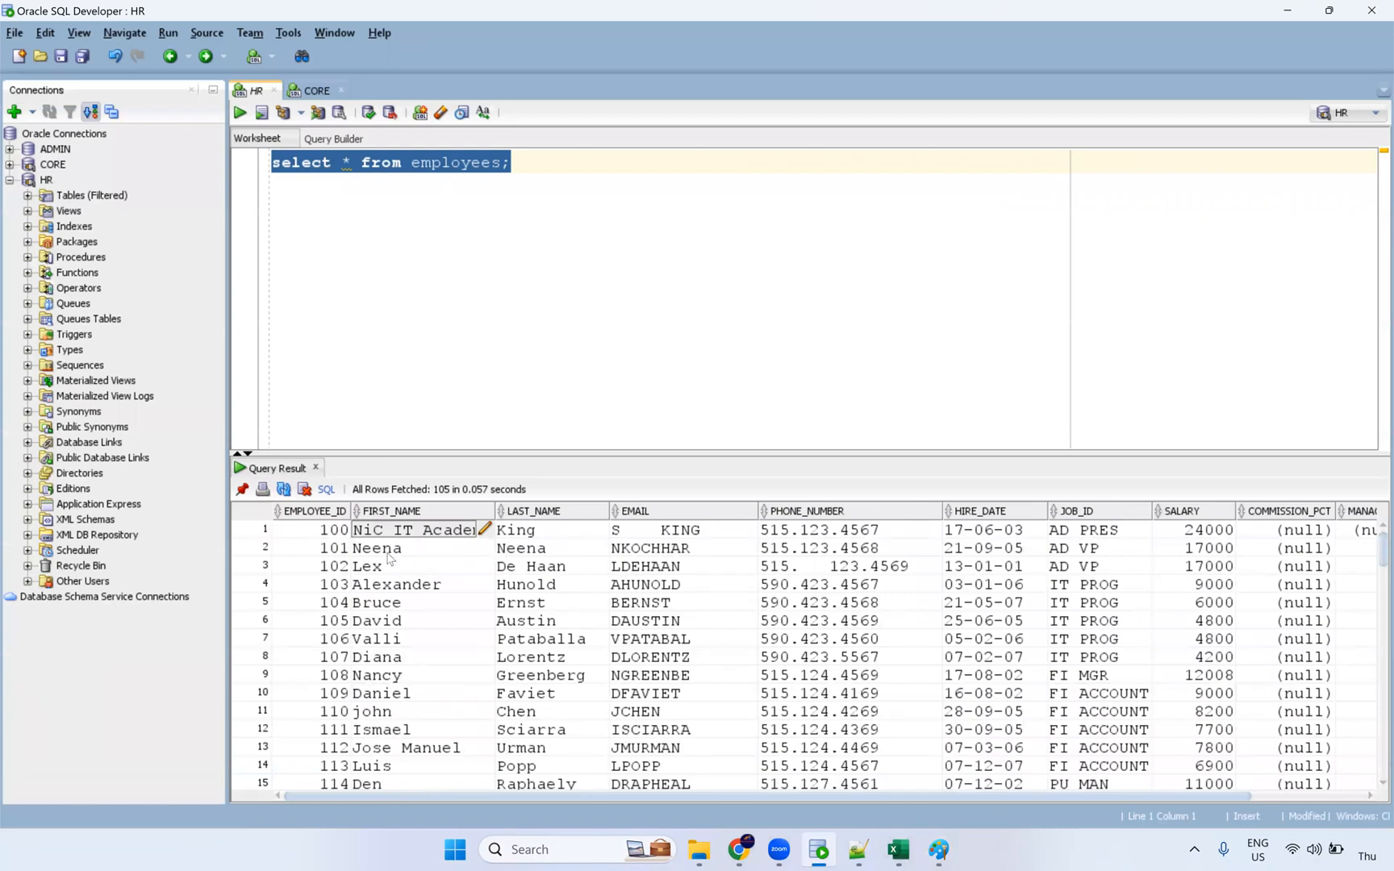
left_click(387, 754, "shift")
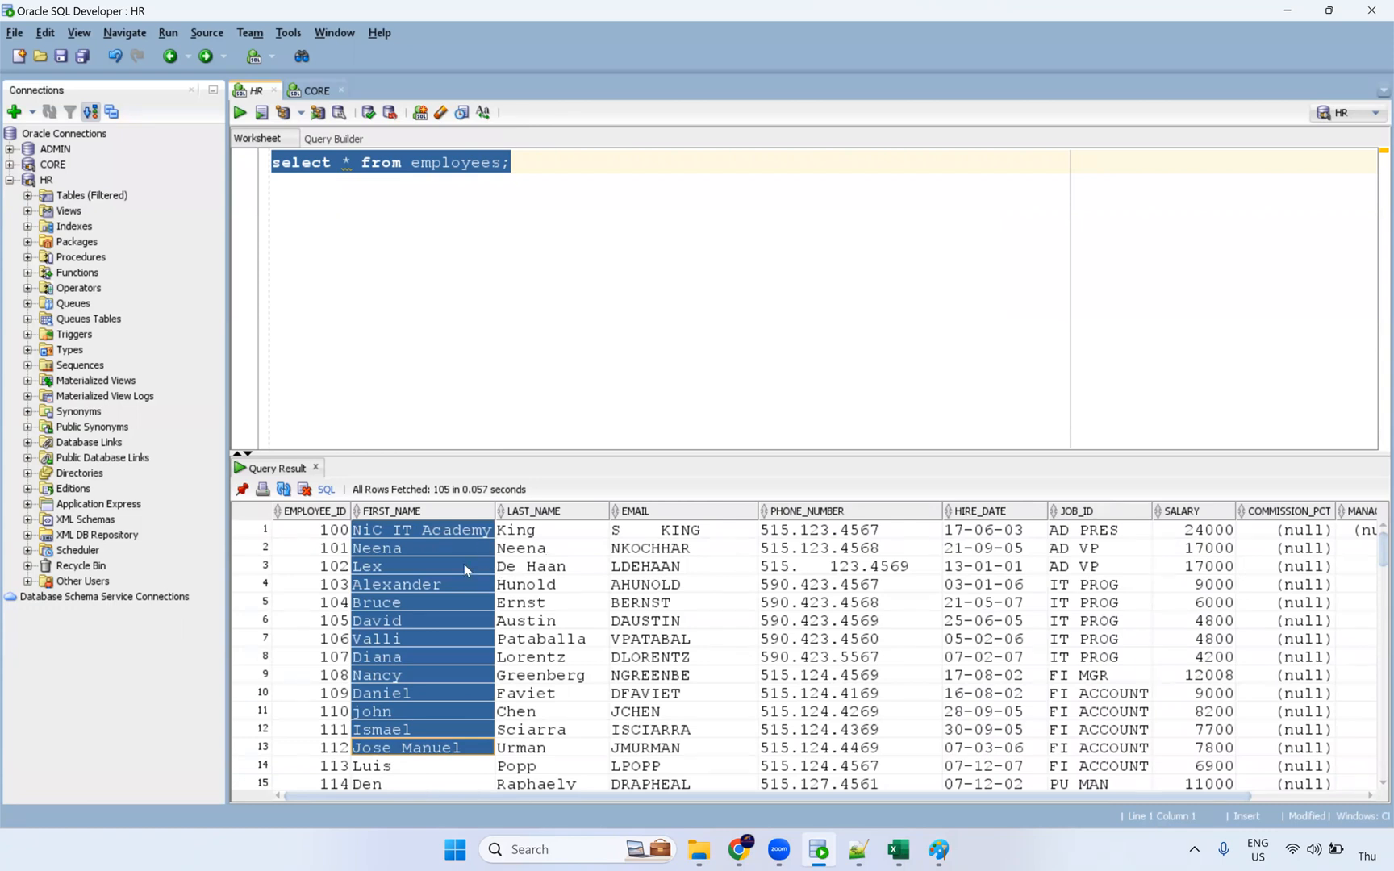
left_click(531, 161)
Step: Add a blank line below the employees query and select last names through job ids for rows 1–10
key("Return")
key("Return")
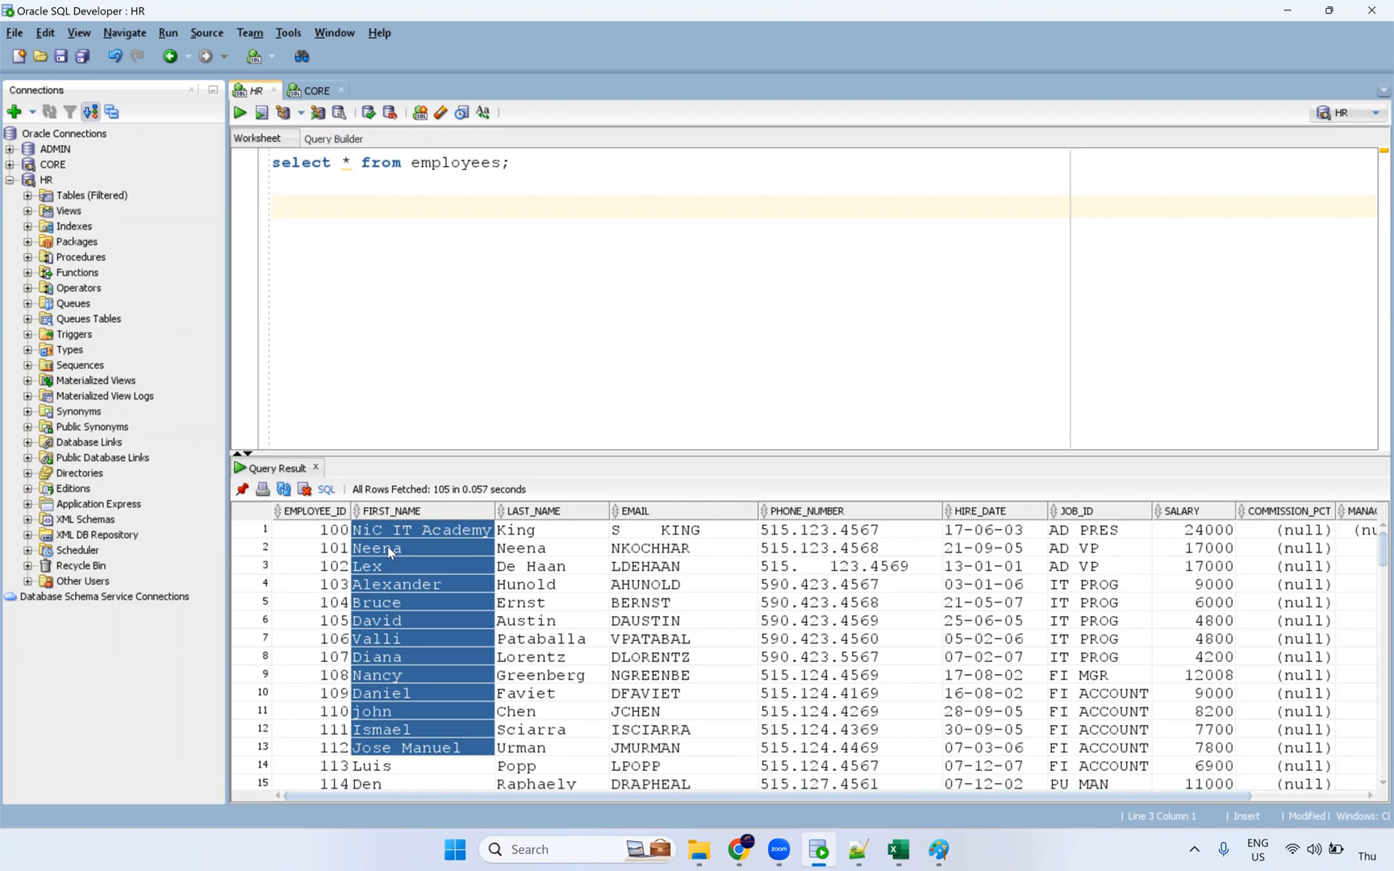
left_click(423, 537)
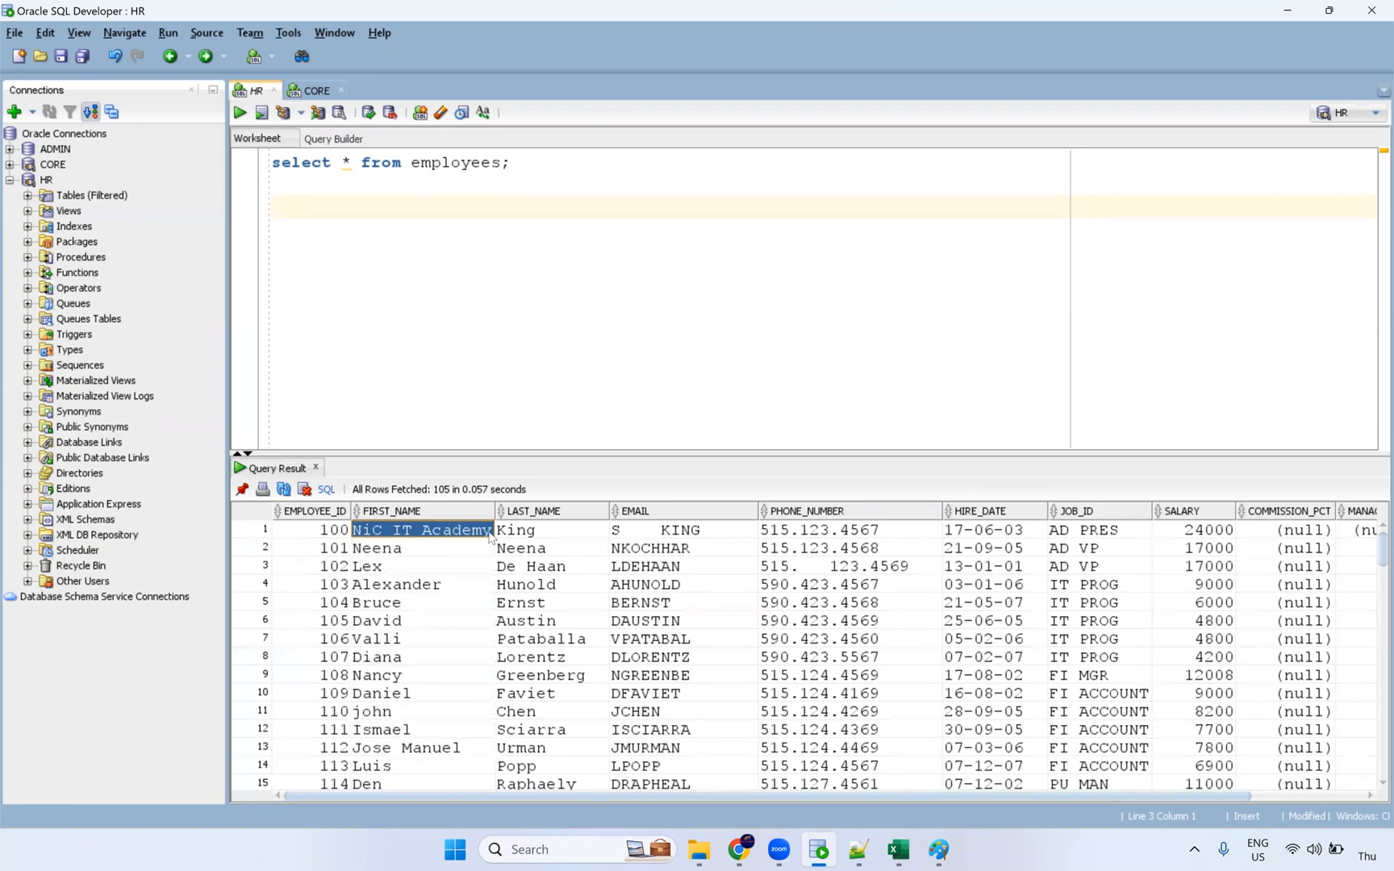
left_click(505, 547)
left_click_drag(516, 530, 1112, 693)
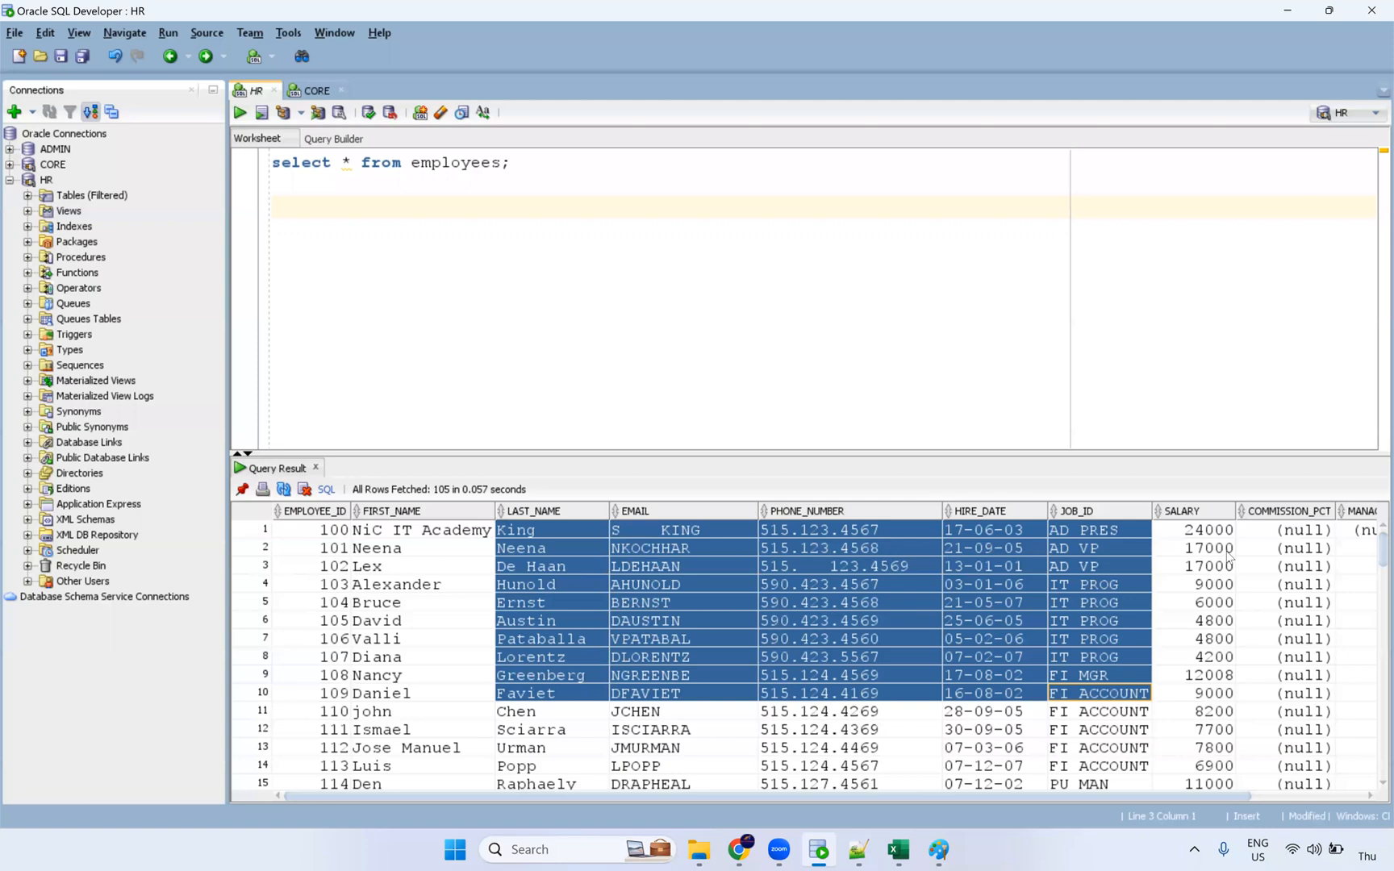
left_click(1208, 601)
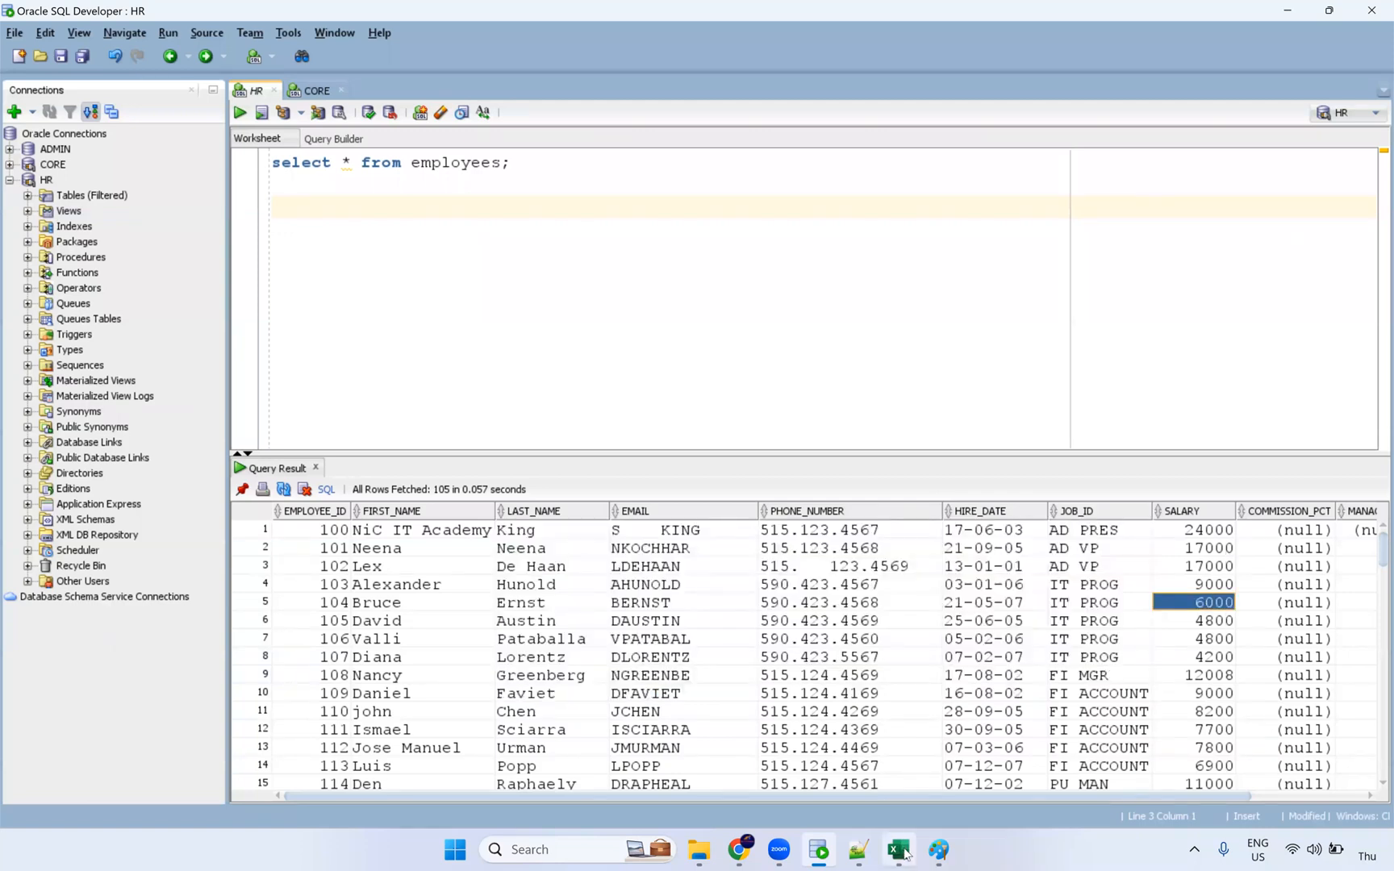
left_click(740, 850)
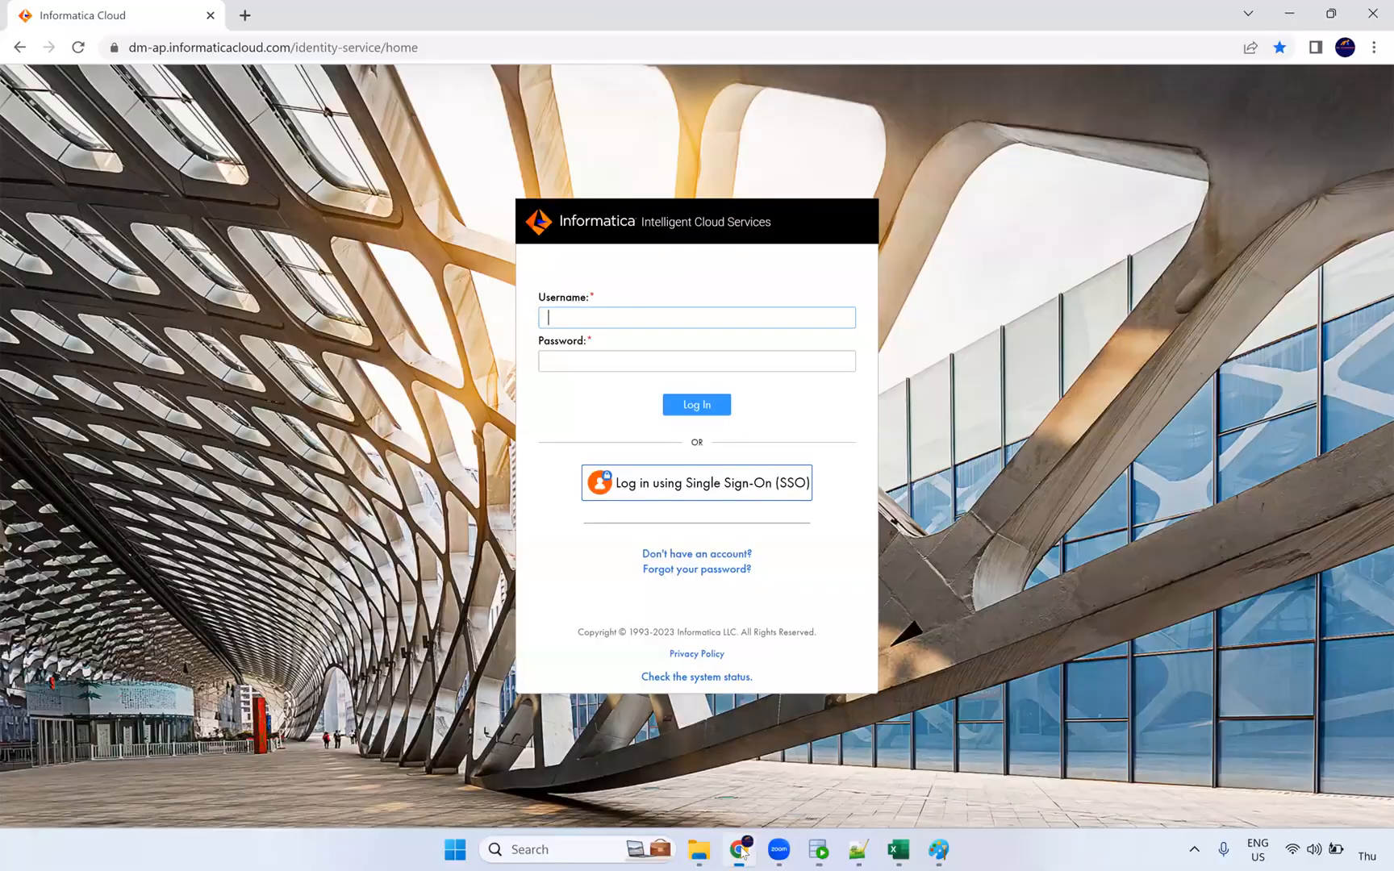
Step: Highlight the Vertical, Horizontal and Hybrid Macro lines in the Macros in Expression notes
left_click(867, 853)
mouse_move(73, 434)
left_mouse_down()
mouse_move(246, 454)
mouse_move(225, 434)
mouse_move(74, 453)
left_mouse_up()
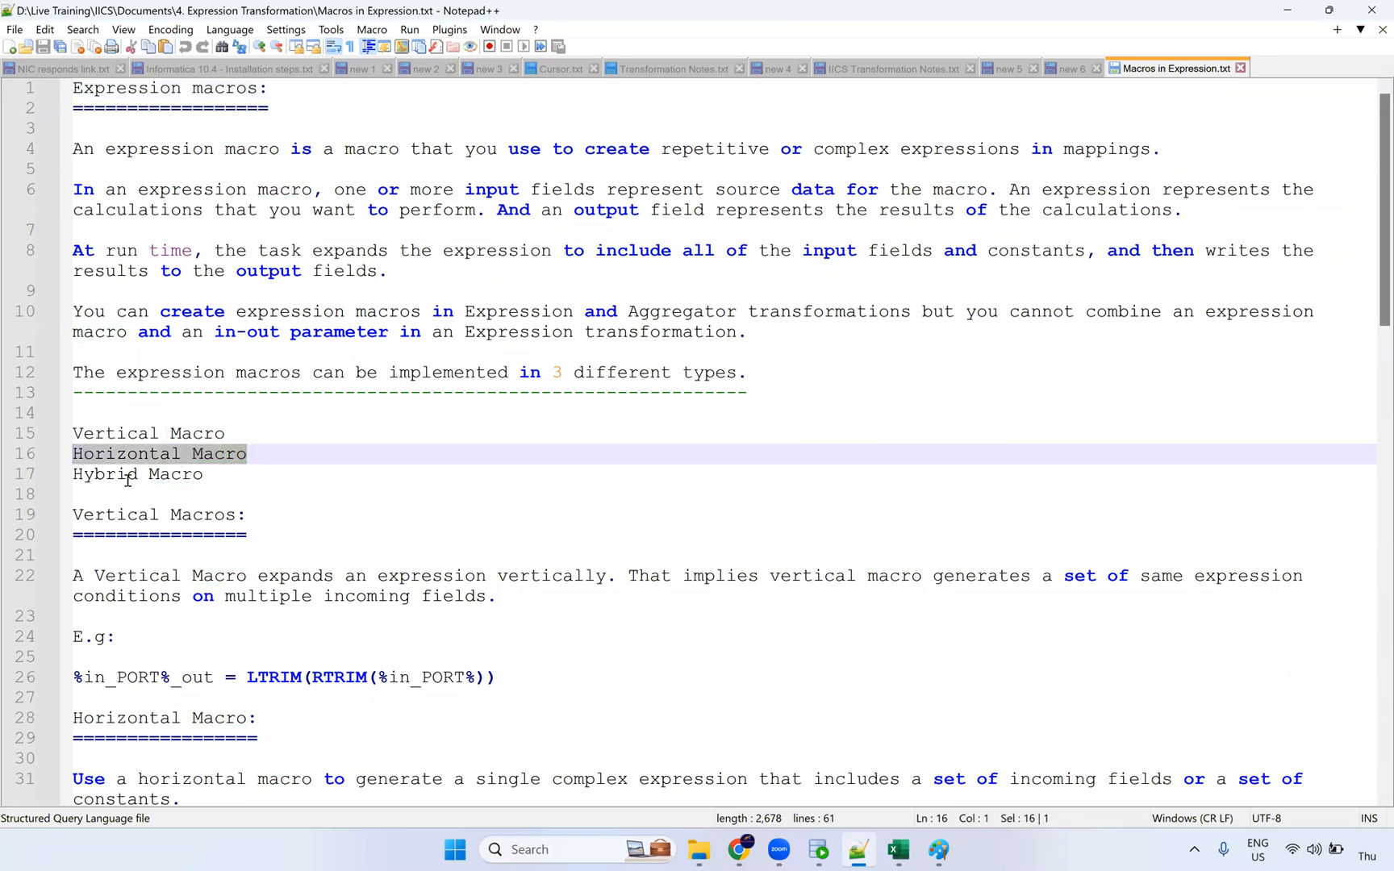
left_click_drag(204, 474, 72, 475)
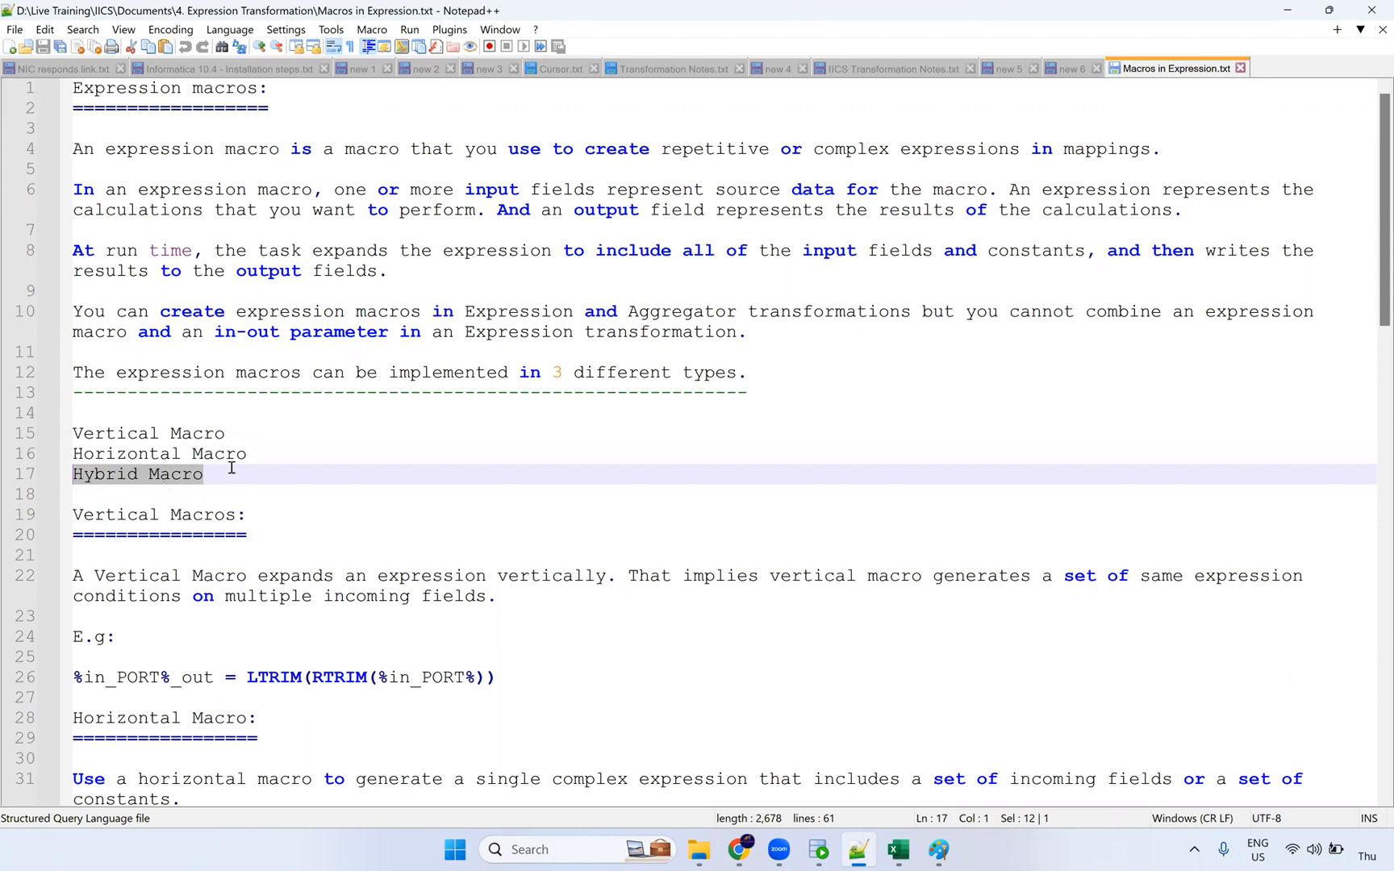
left_click_drag(247, 454, 72, 434)
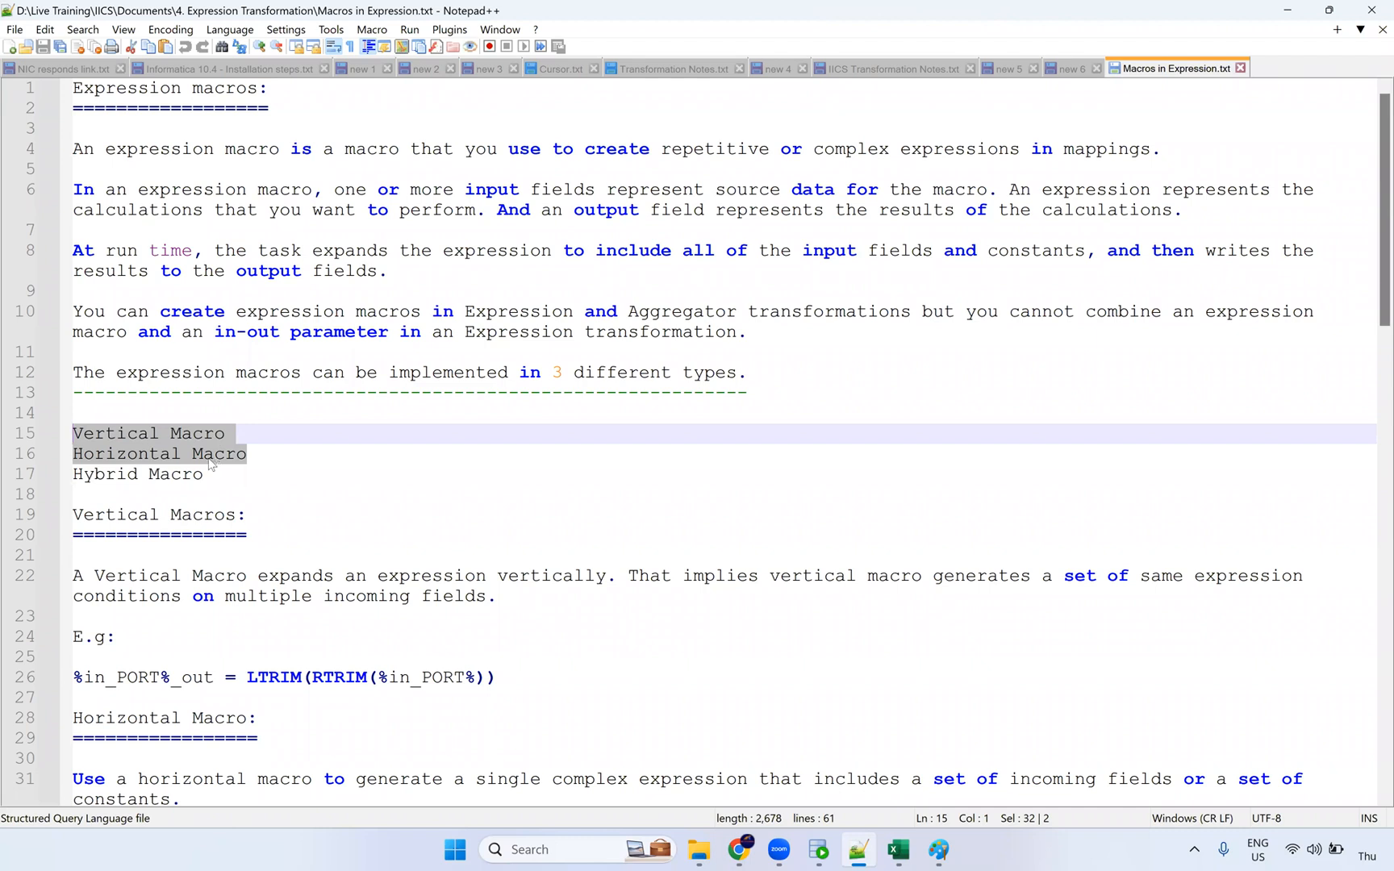
double_click(149, 436)
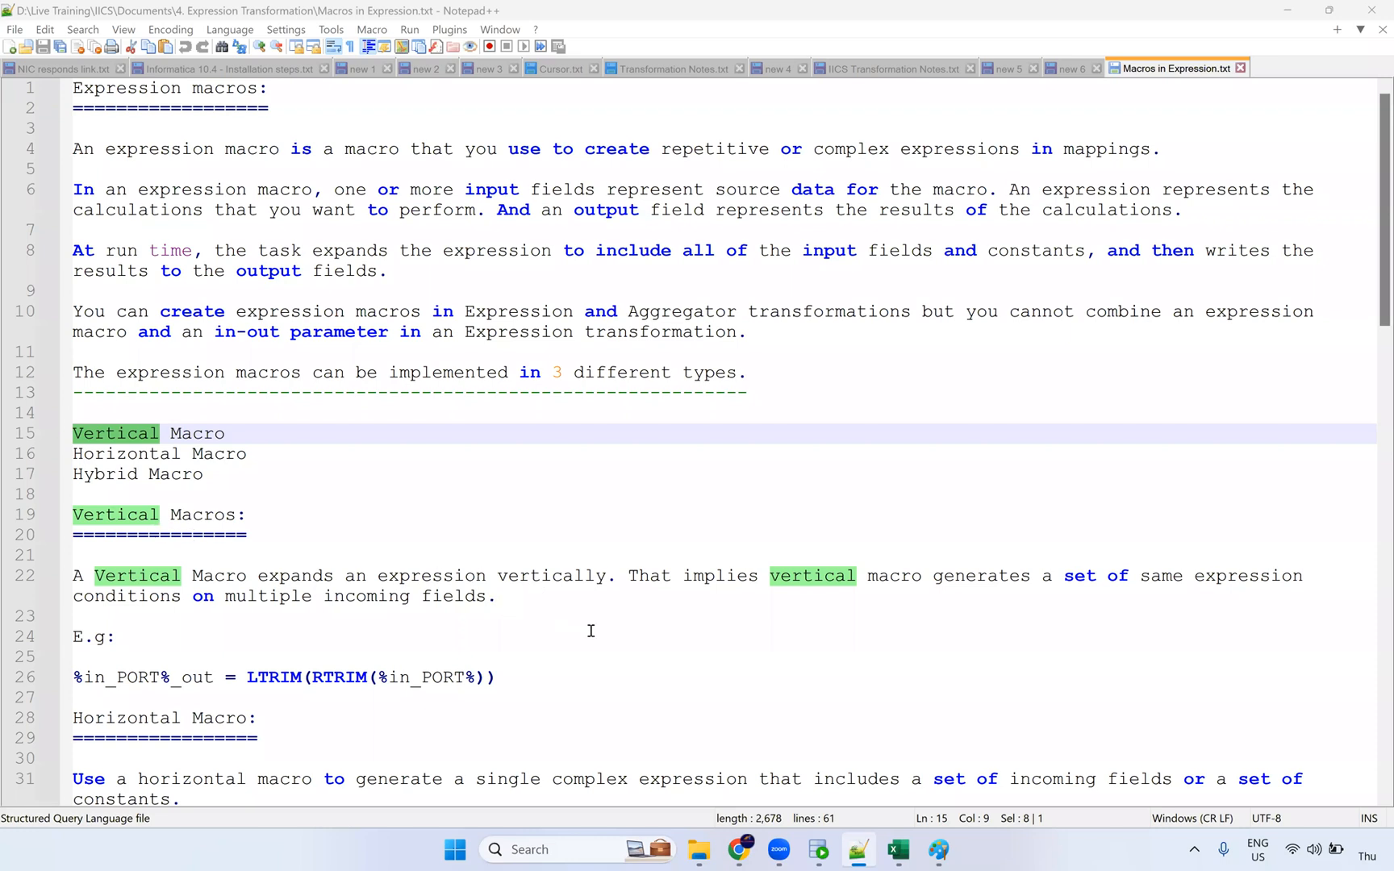
Step: Mark the note on expanding an expression vertically, then select first names of rows 1–12 in SQL Developer
left_click_drag(269, 578, 597, 579)
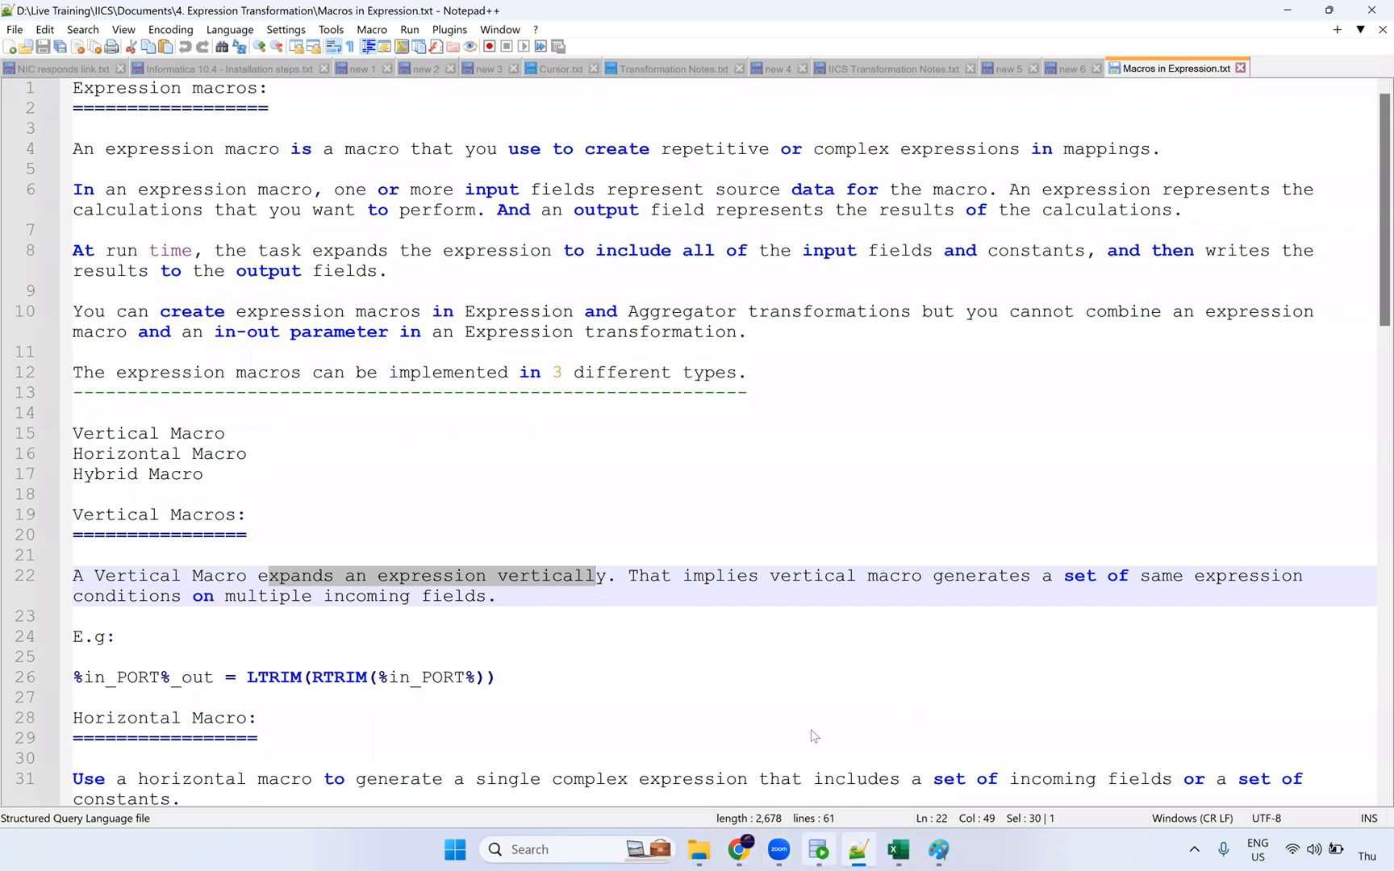
left_click(819, 849)
left_click_drag(466, 532, 441, 732)
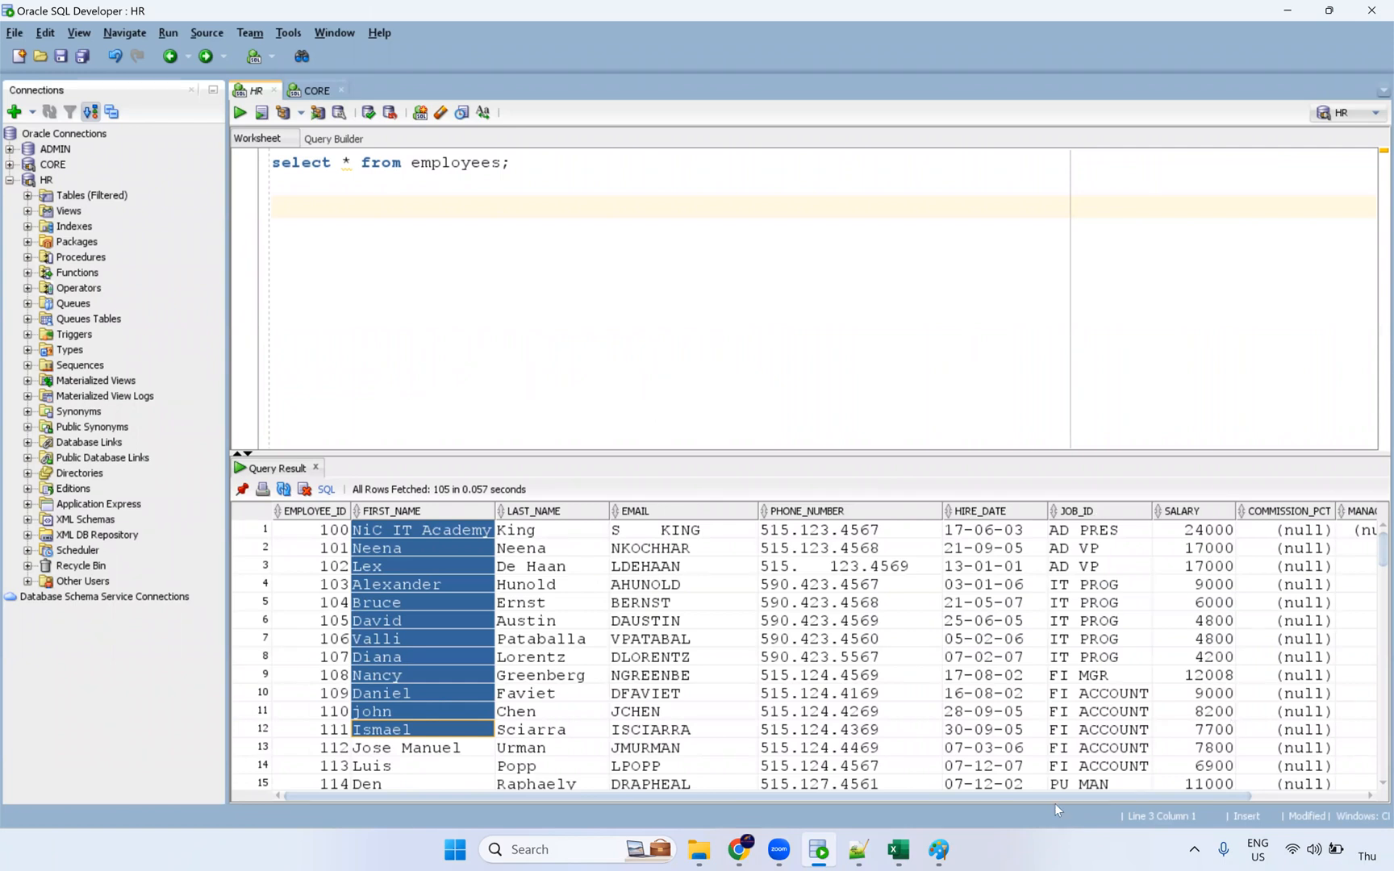
scroll(1237, 794, "right", 5)
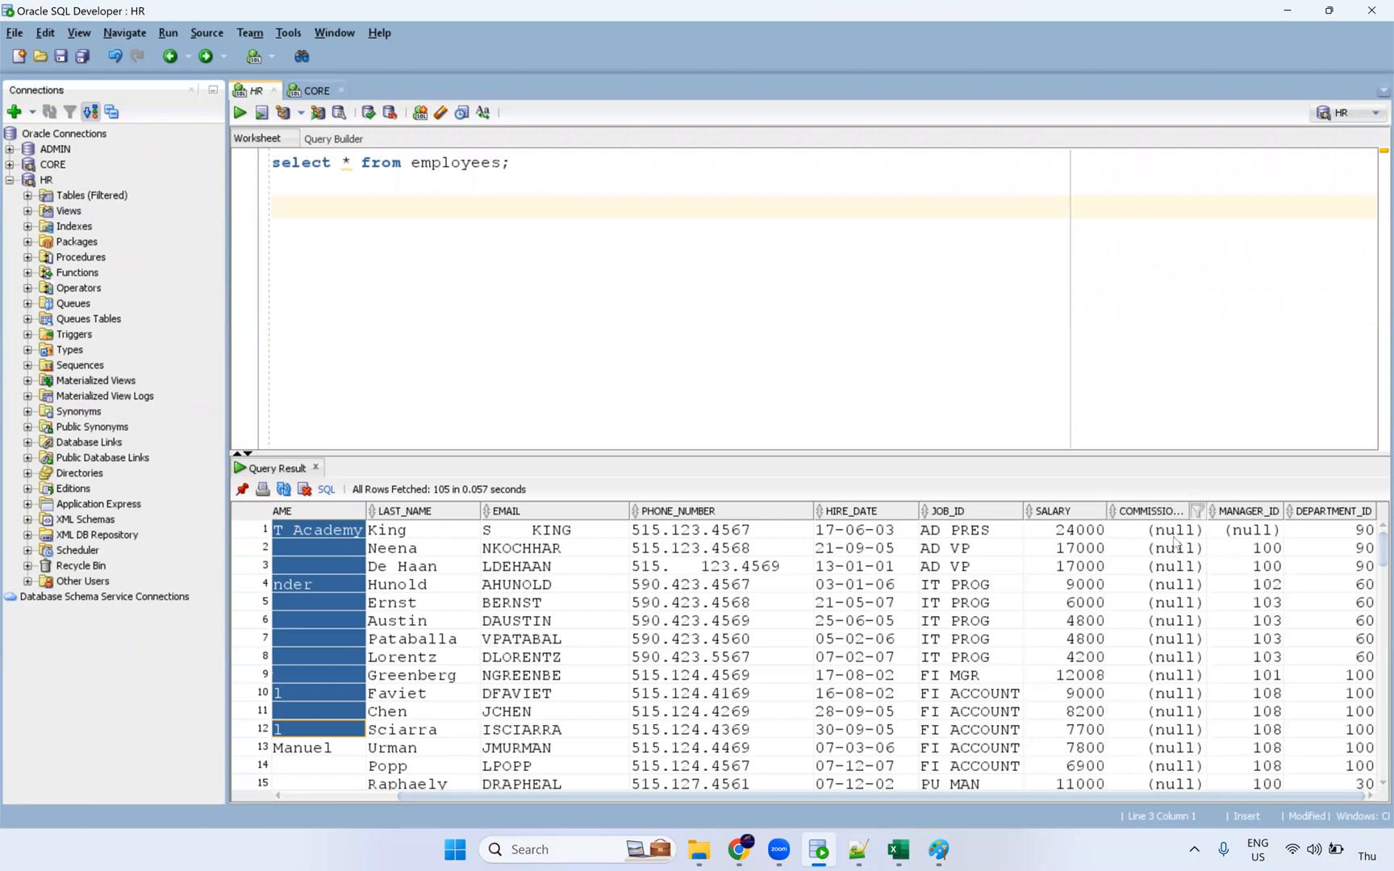
left_click_drag(1173, 530, 1175, 748)
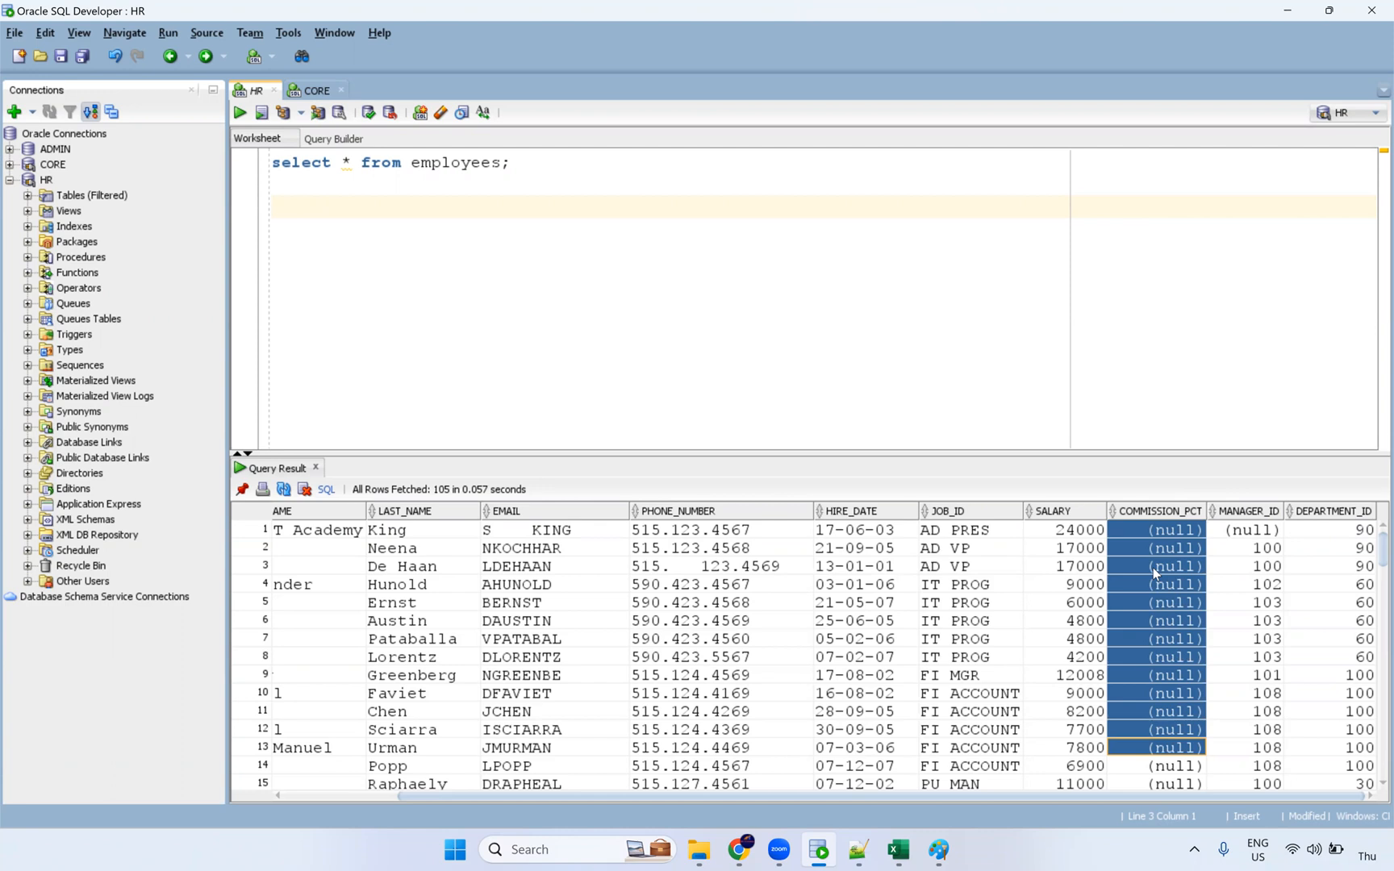
left_click_drag(1155, 784, 1177, 523)
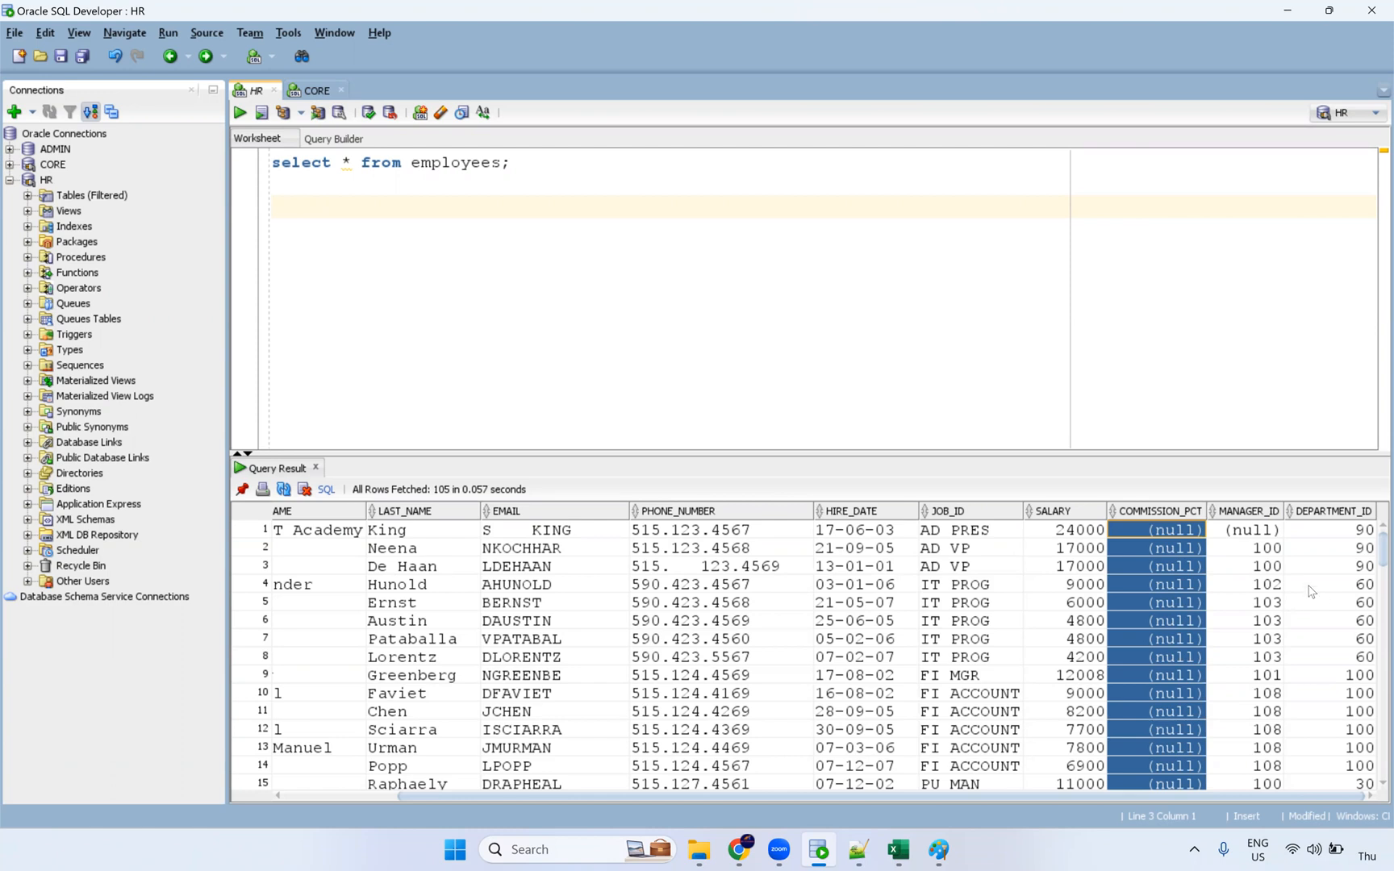
key("Return")
key("Return")
key("Return")
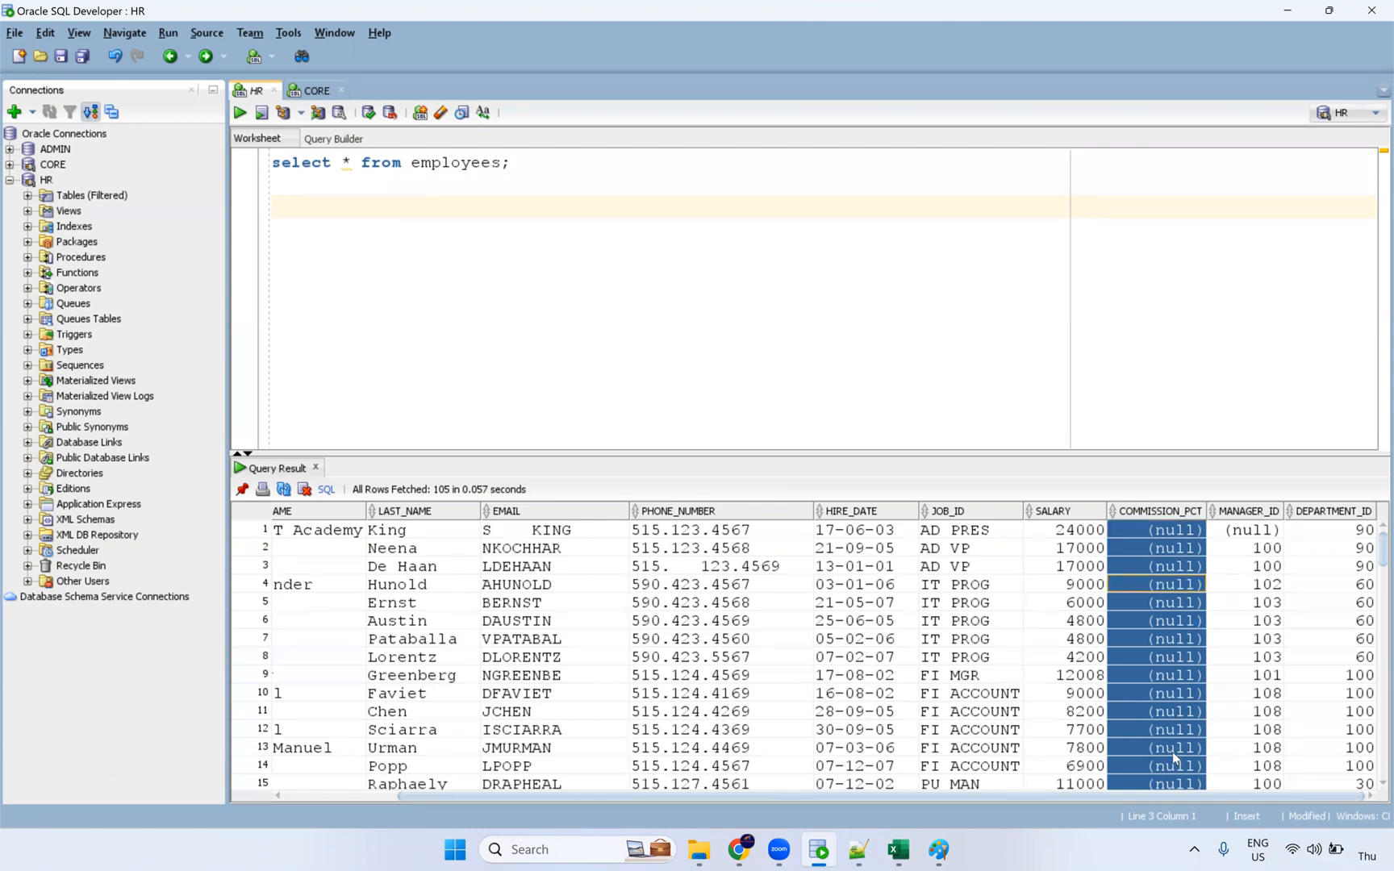
left_click(1174, 767, "shift")
key("alt+Tab")
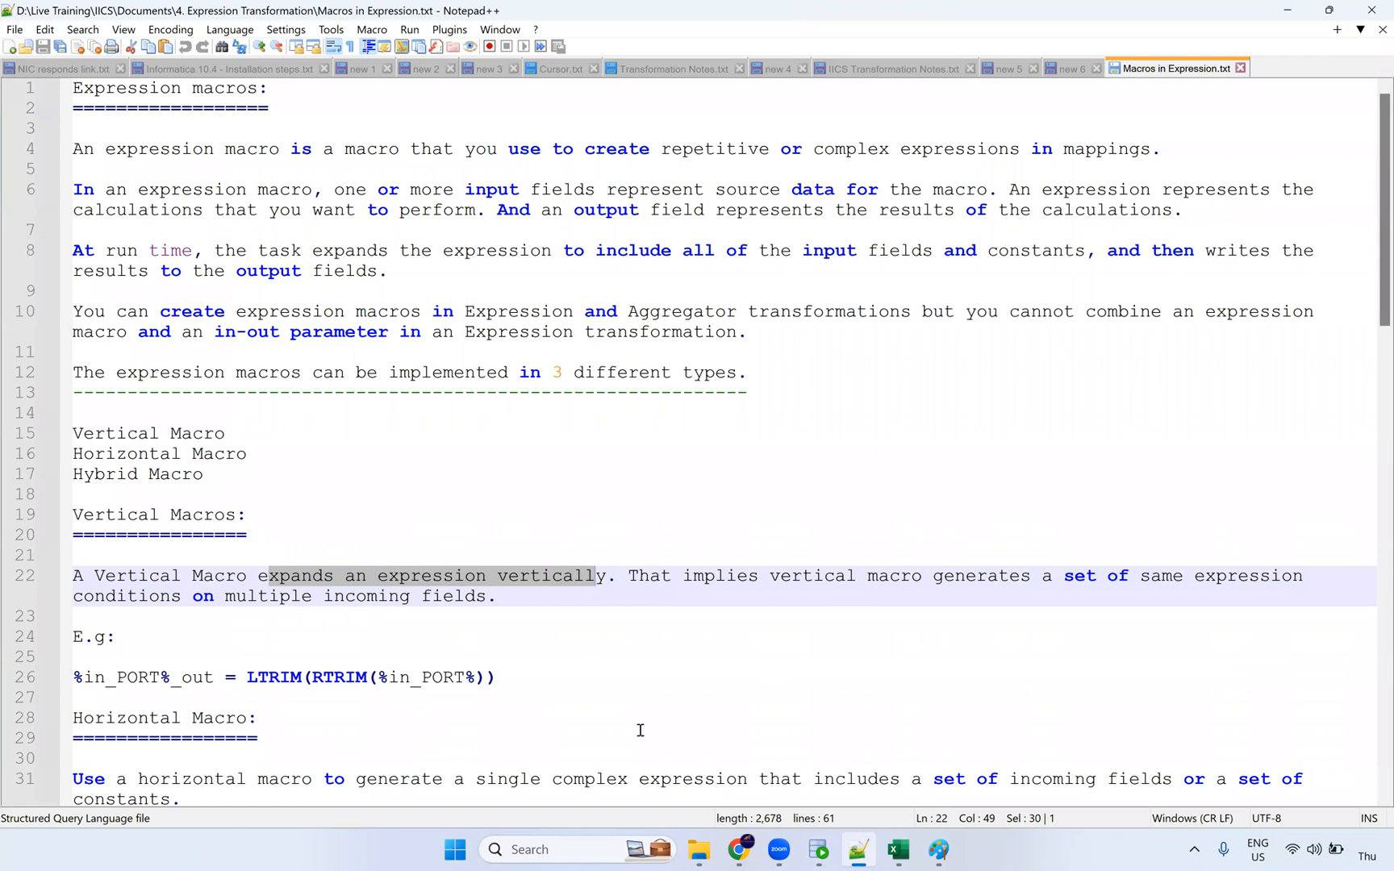
scroll(634, 729, "down", 2)
key("alt+Tab")
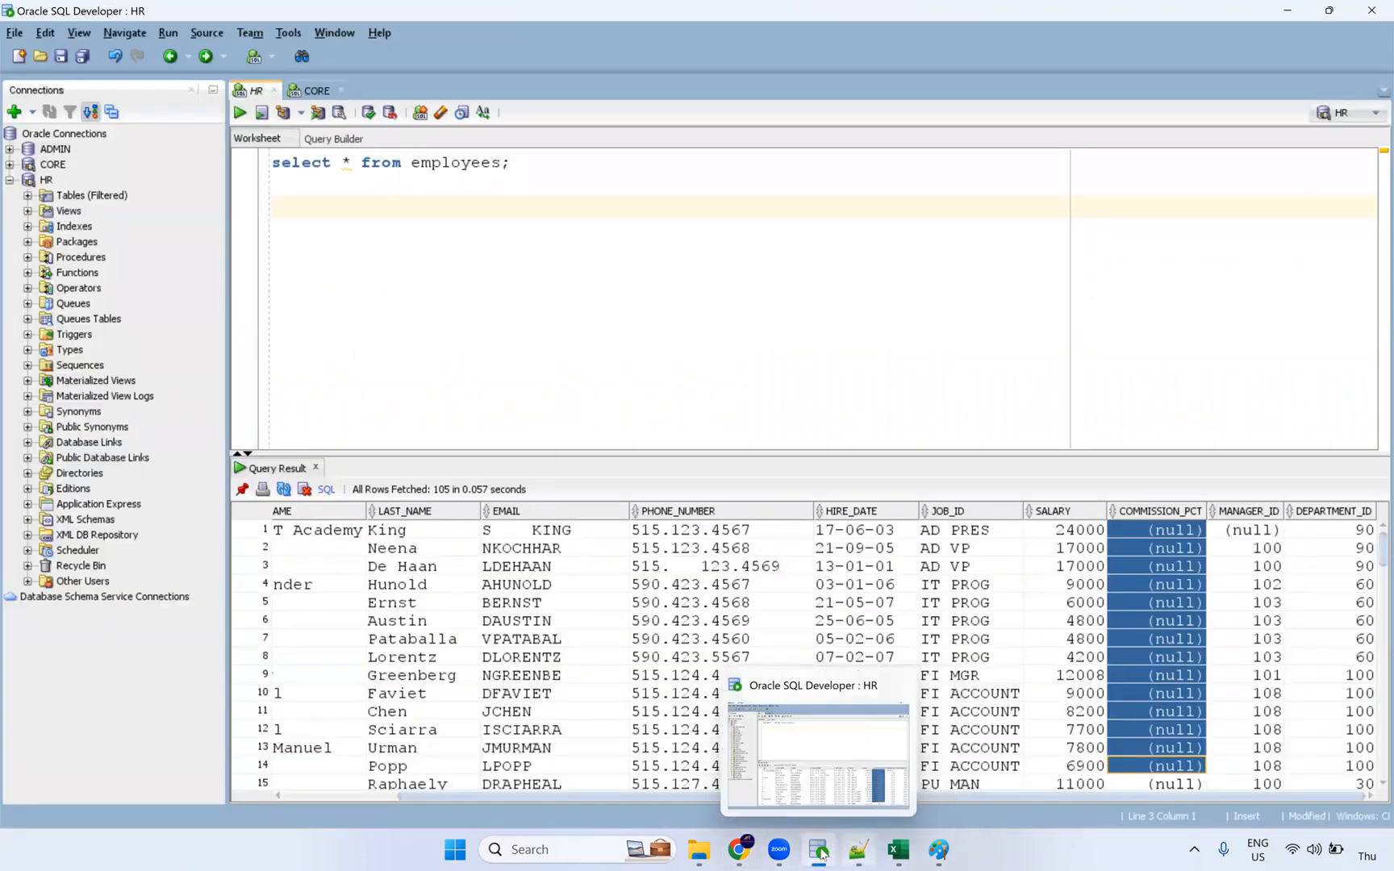
Step: Enlarge the results panel to 20 rows and select first names and last names
left_click_drag(588, 799, 363, 798)
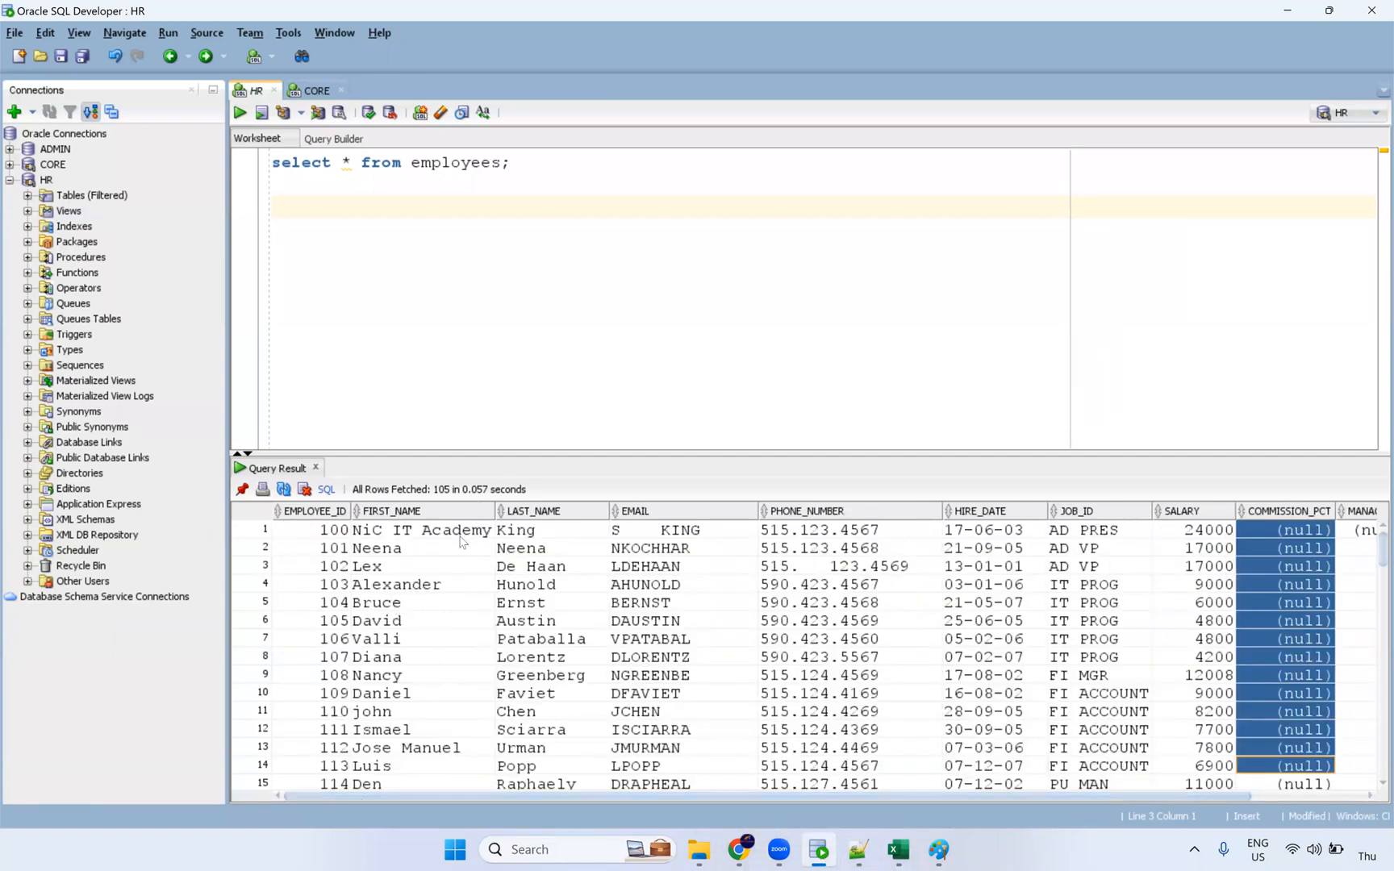
left_click_drag(787, 456, 787, 364)
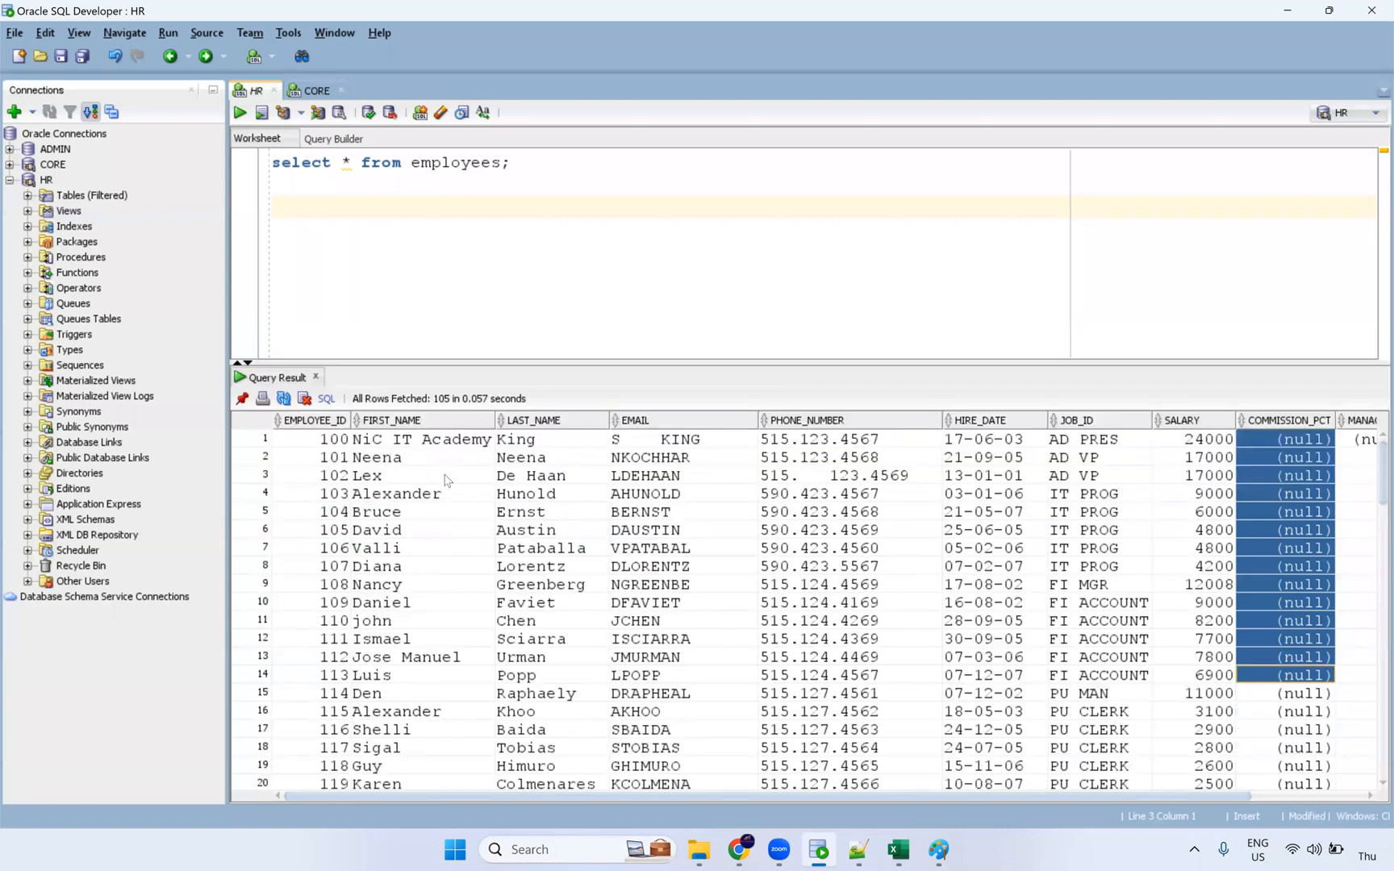
left_click_drag(448, 457, 430, 669)
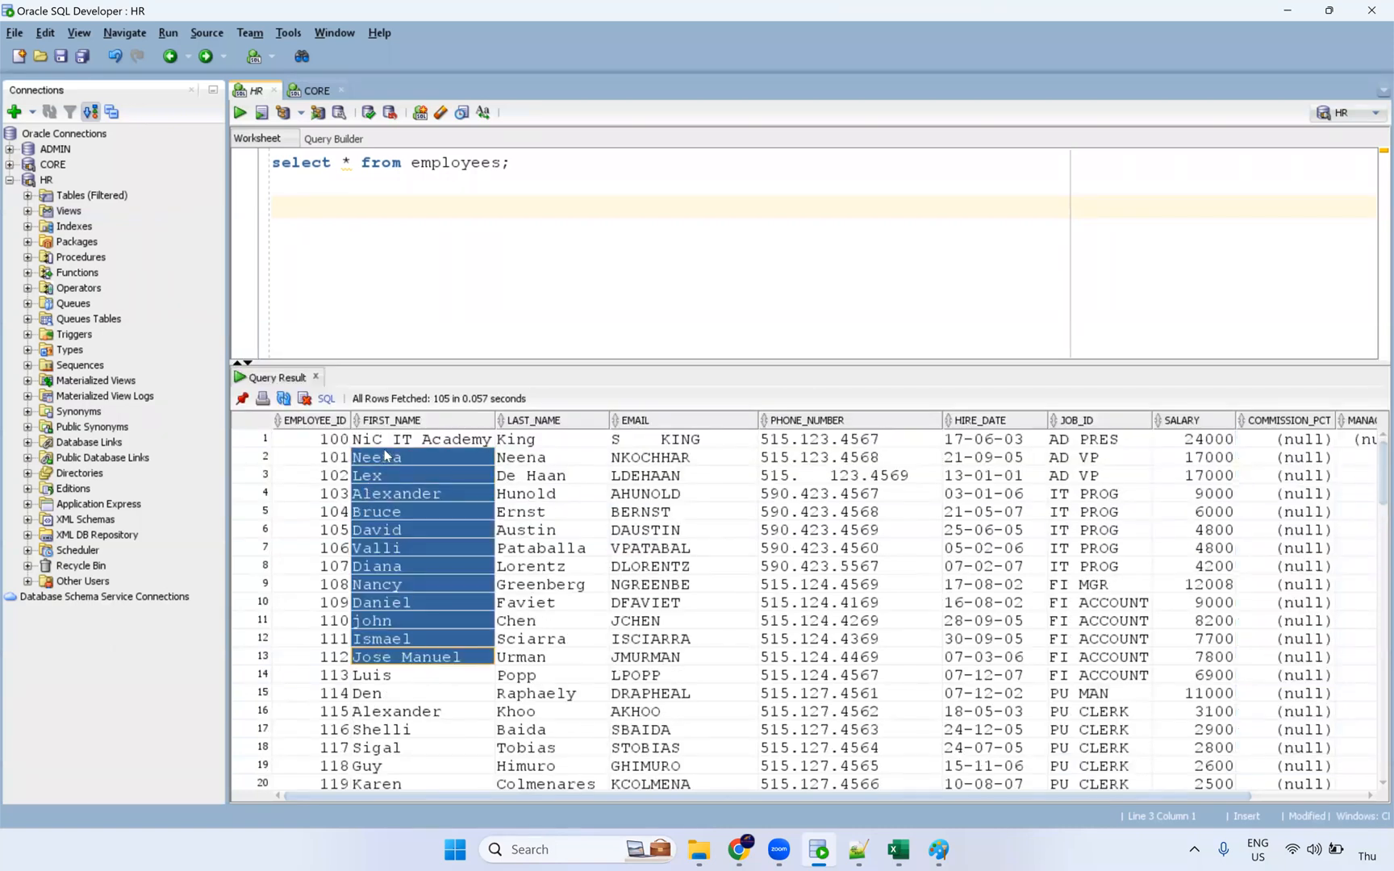
left_click_drag(530, 490, 542, 441)
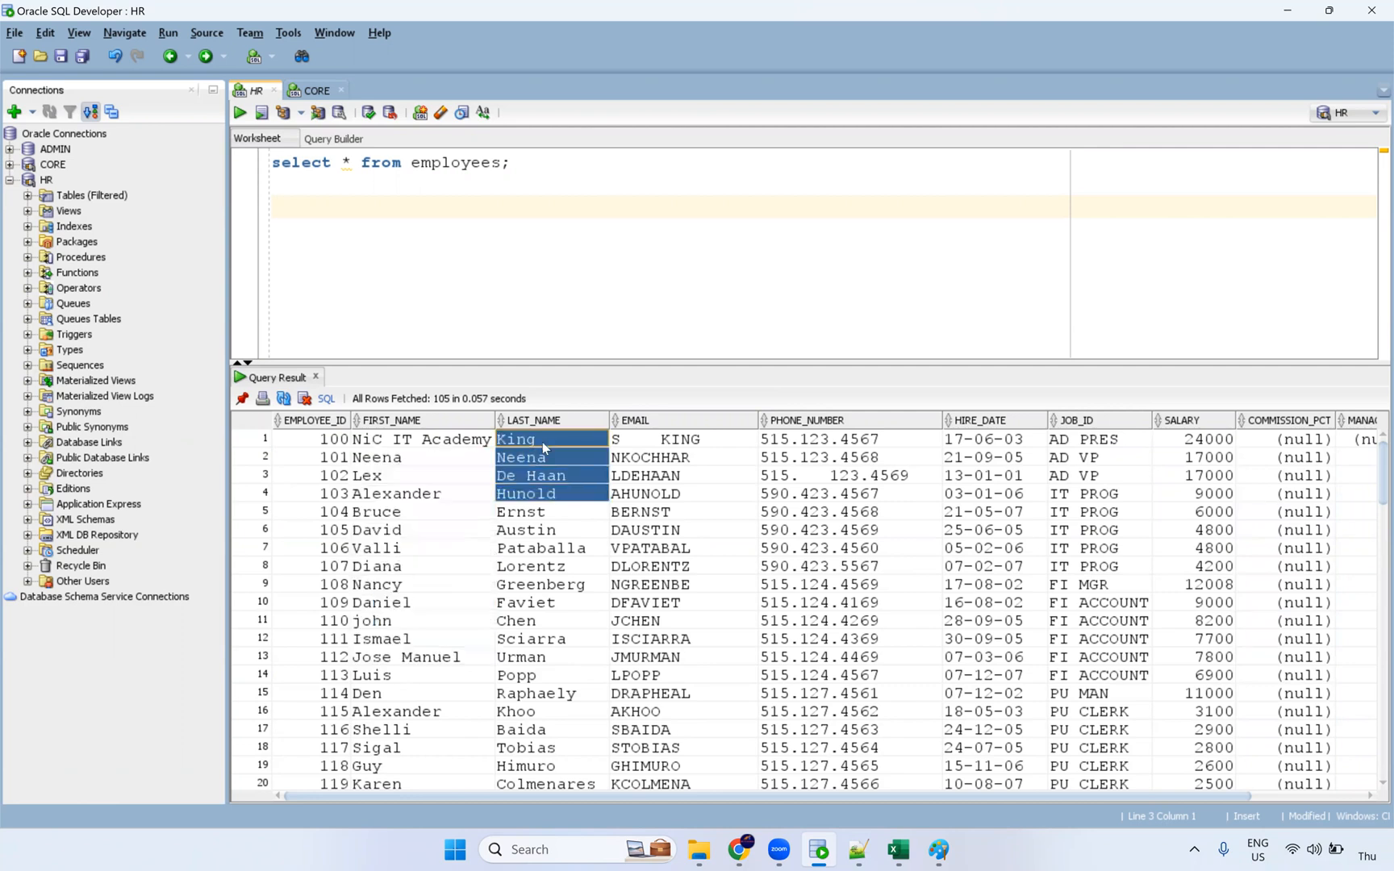
double_click(542, 442)
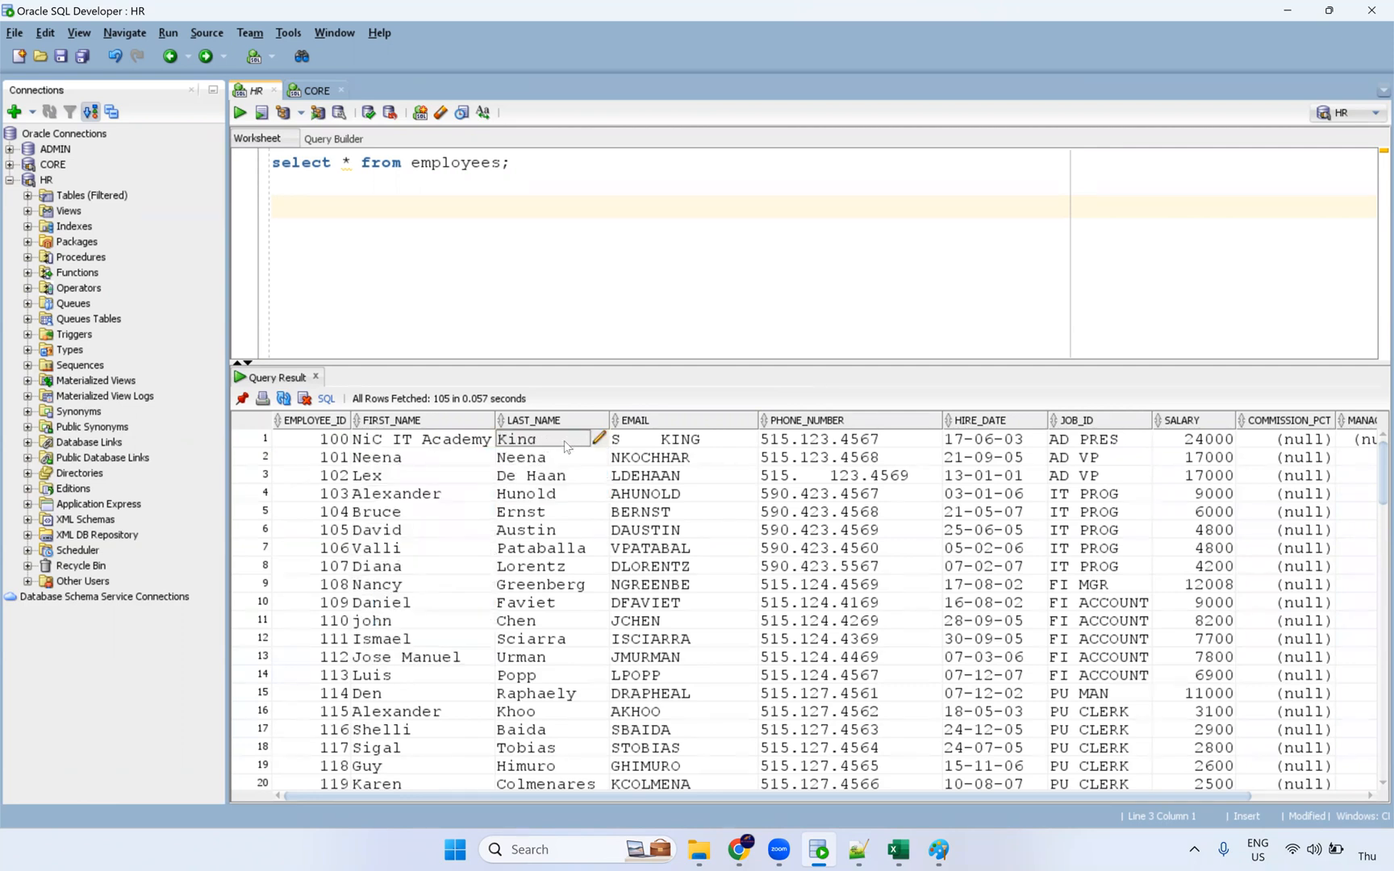
Step: View row 1's full email and first-name values, then expand the HR connection's tables
double_click(695, 446)
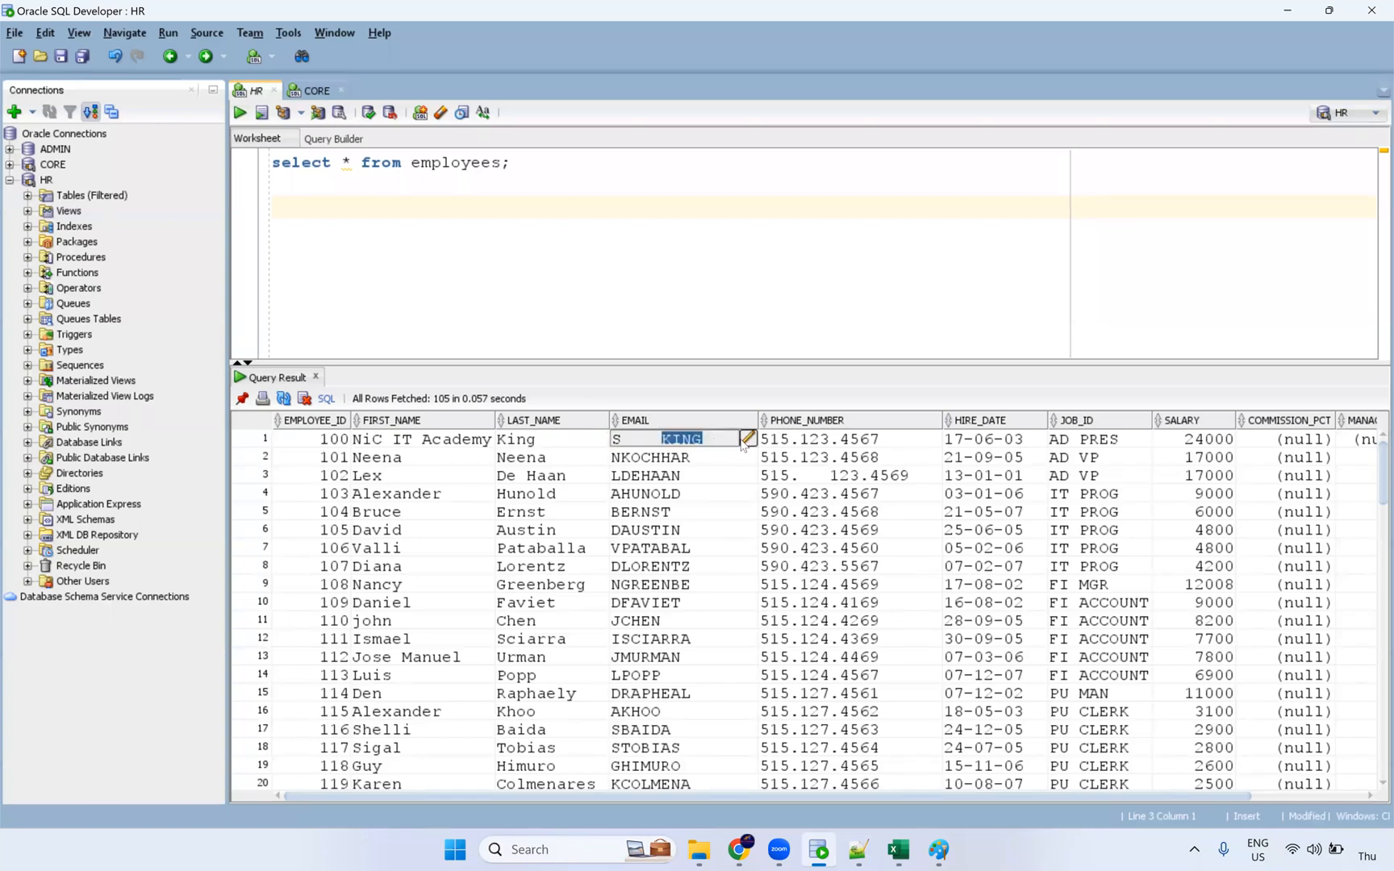
left_click(746, 439)
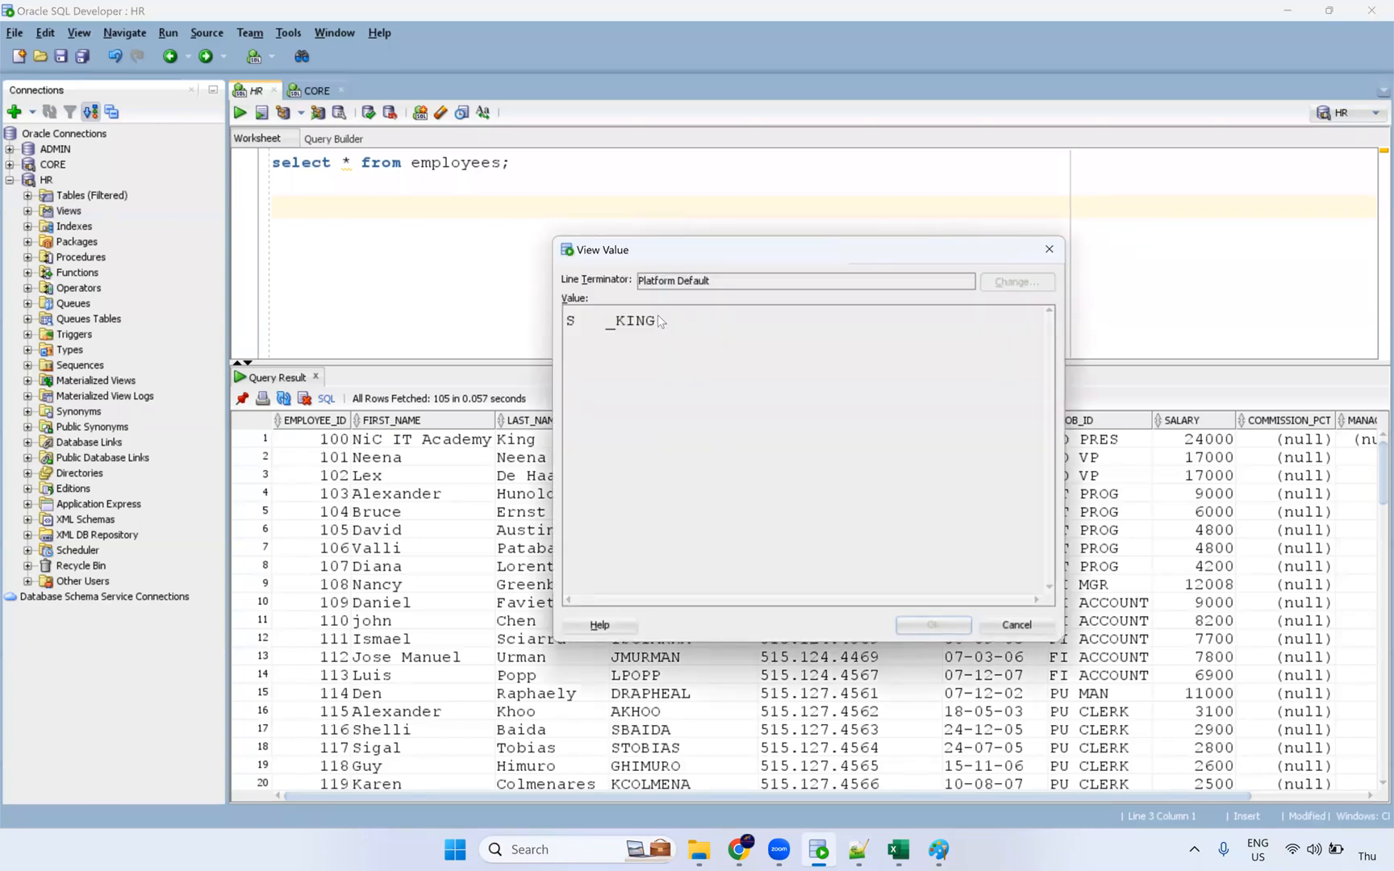
left_click(1049, 250)
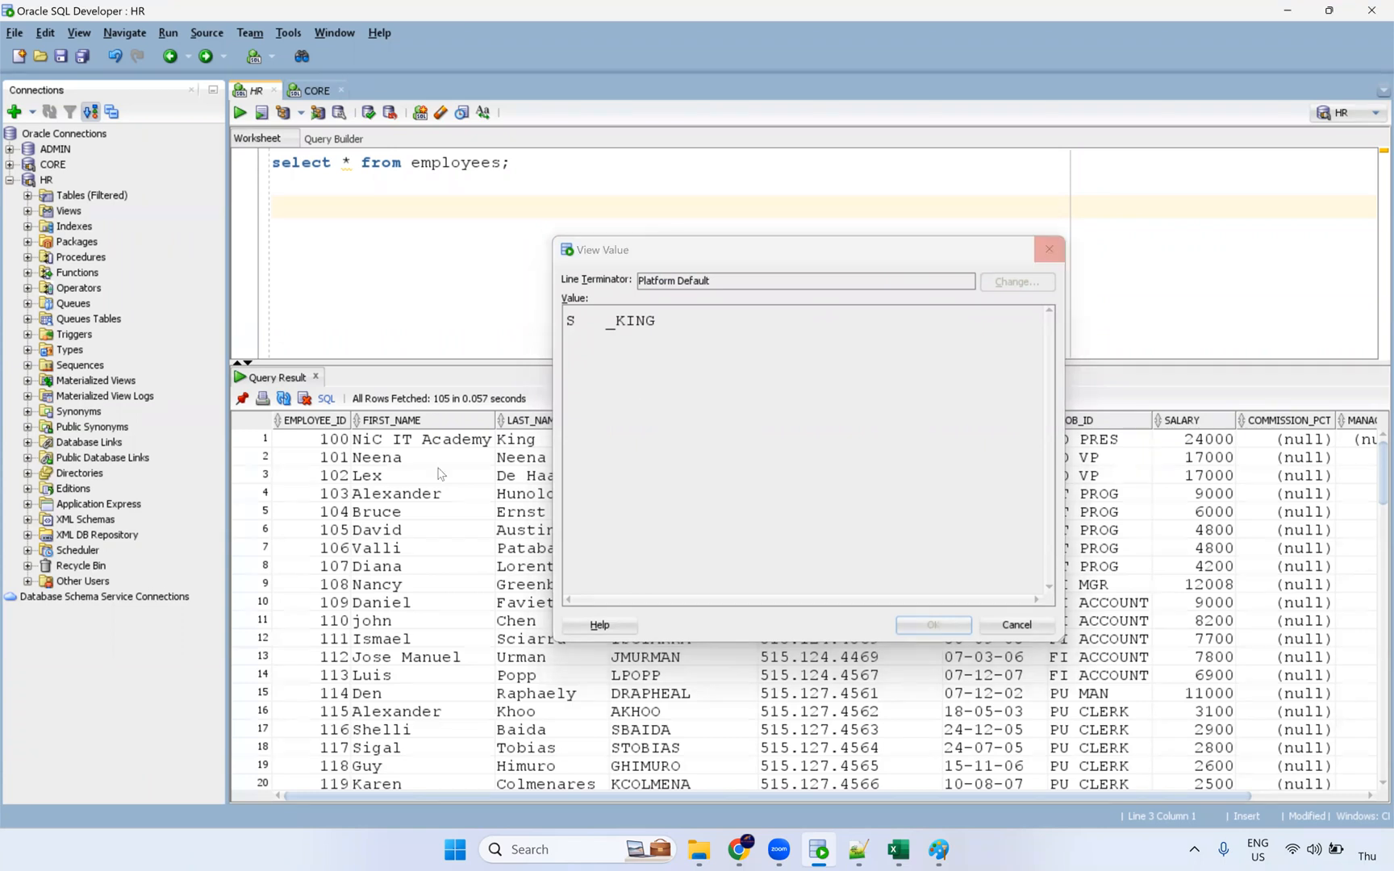
left_click(469, 445)
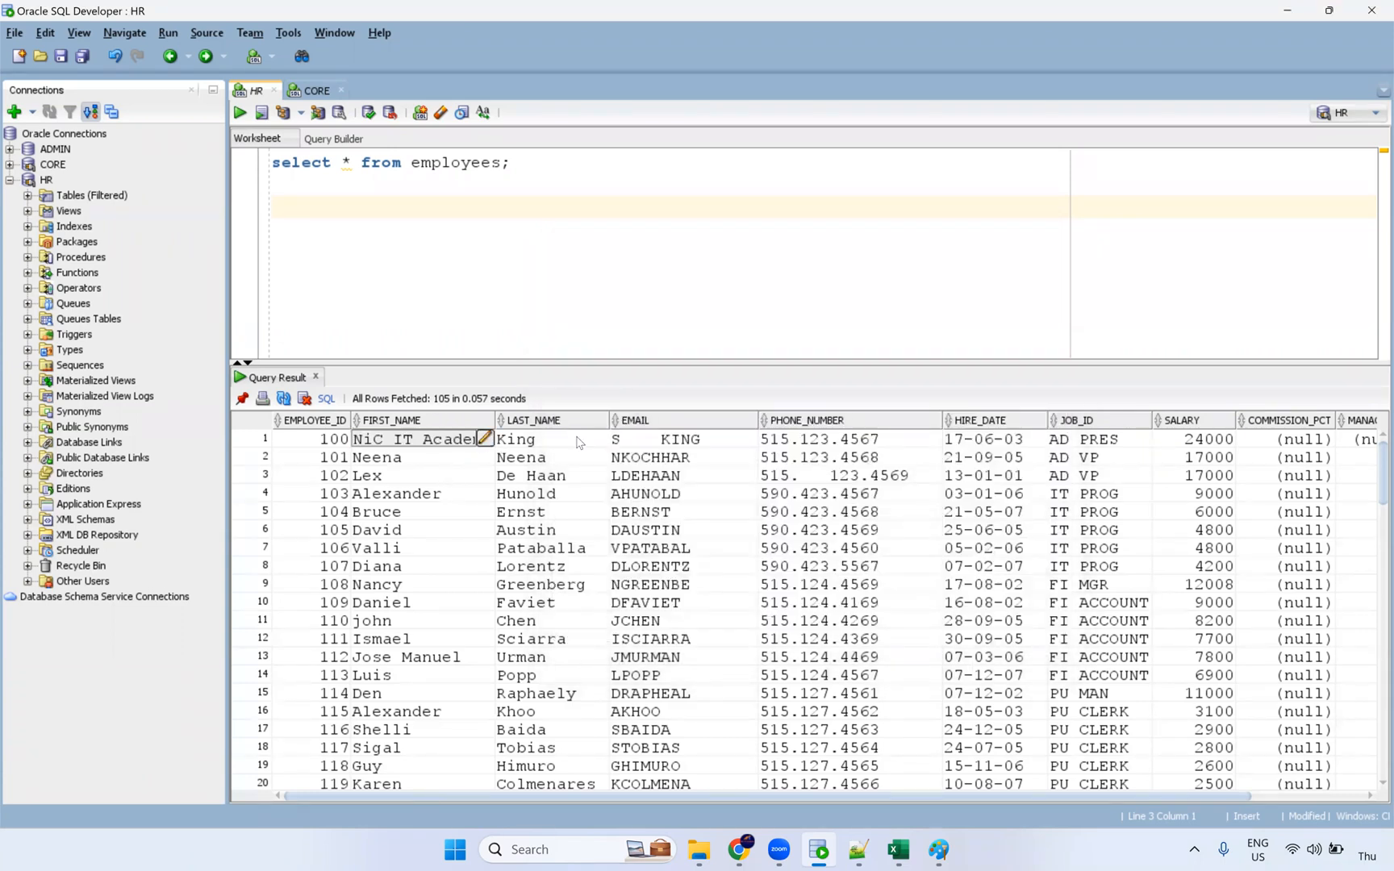
left_click(484, 438)
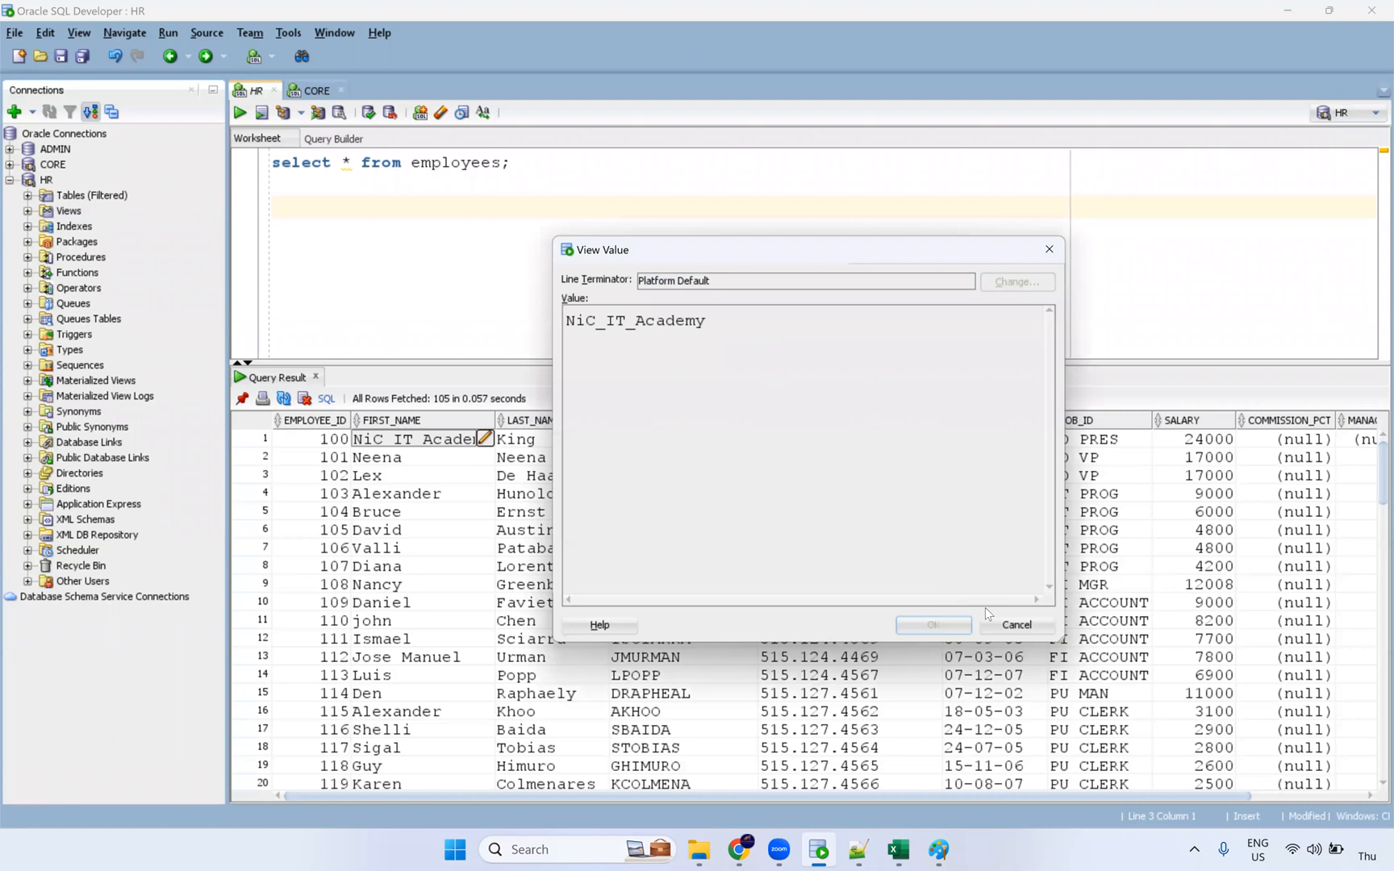
left_click(1014, 625)
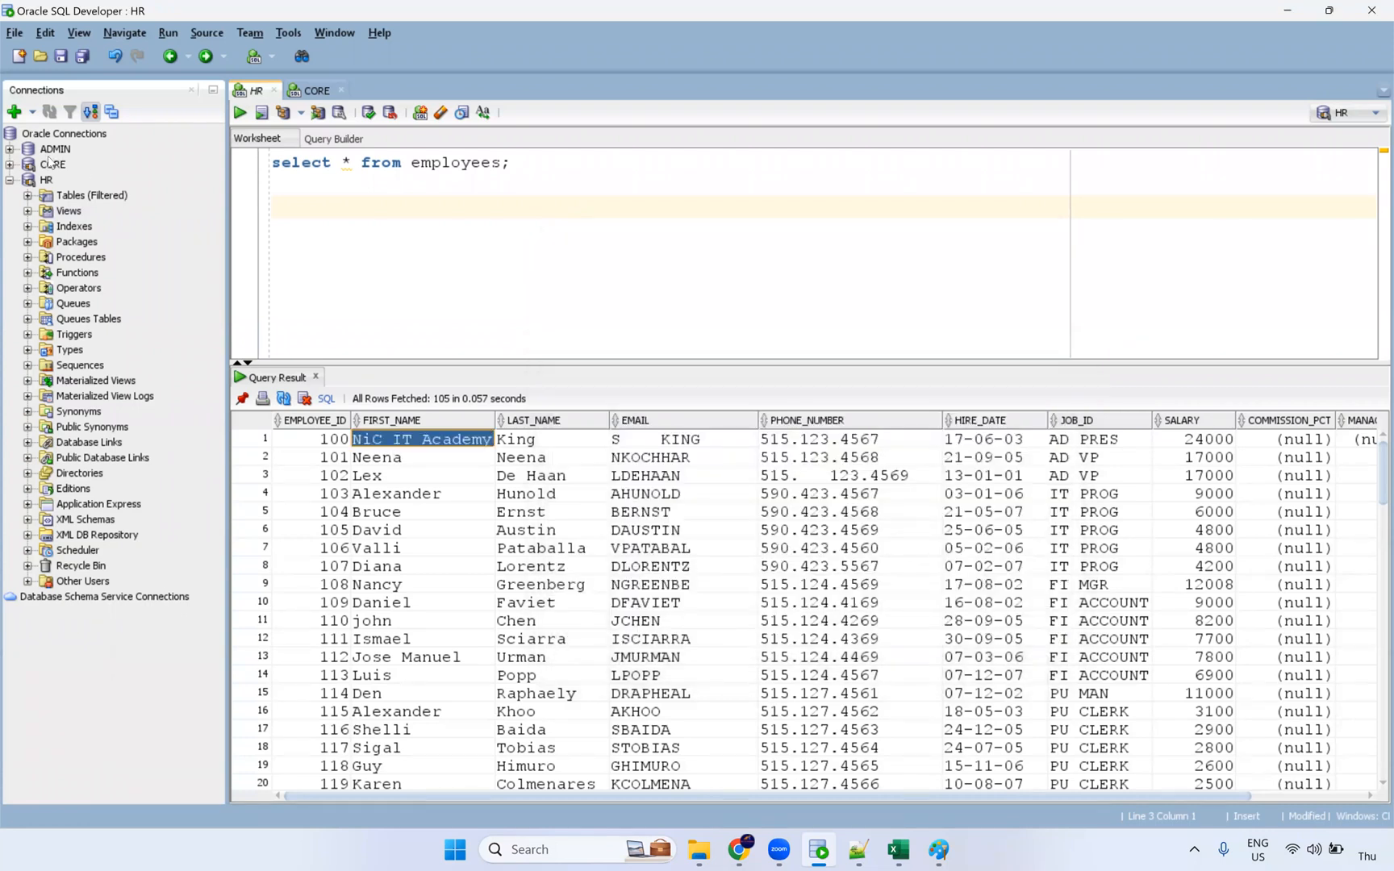
left_click(27, 195)
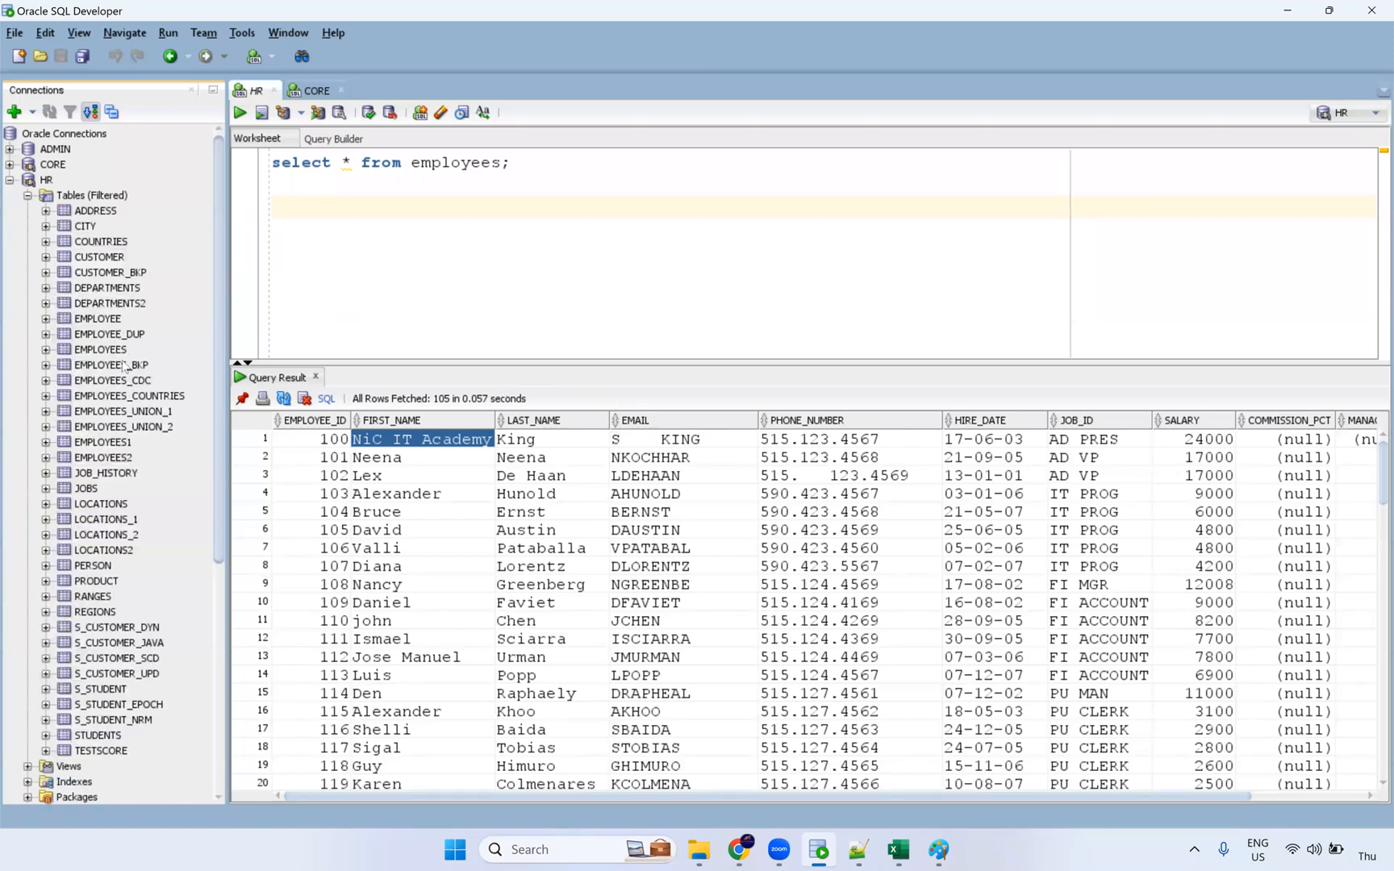
Step: Open the EMPLOYEES table data and pad Neena's last name with trailing spaces
left_click(121, 351)
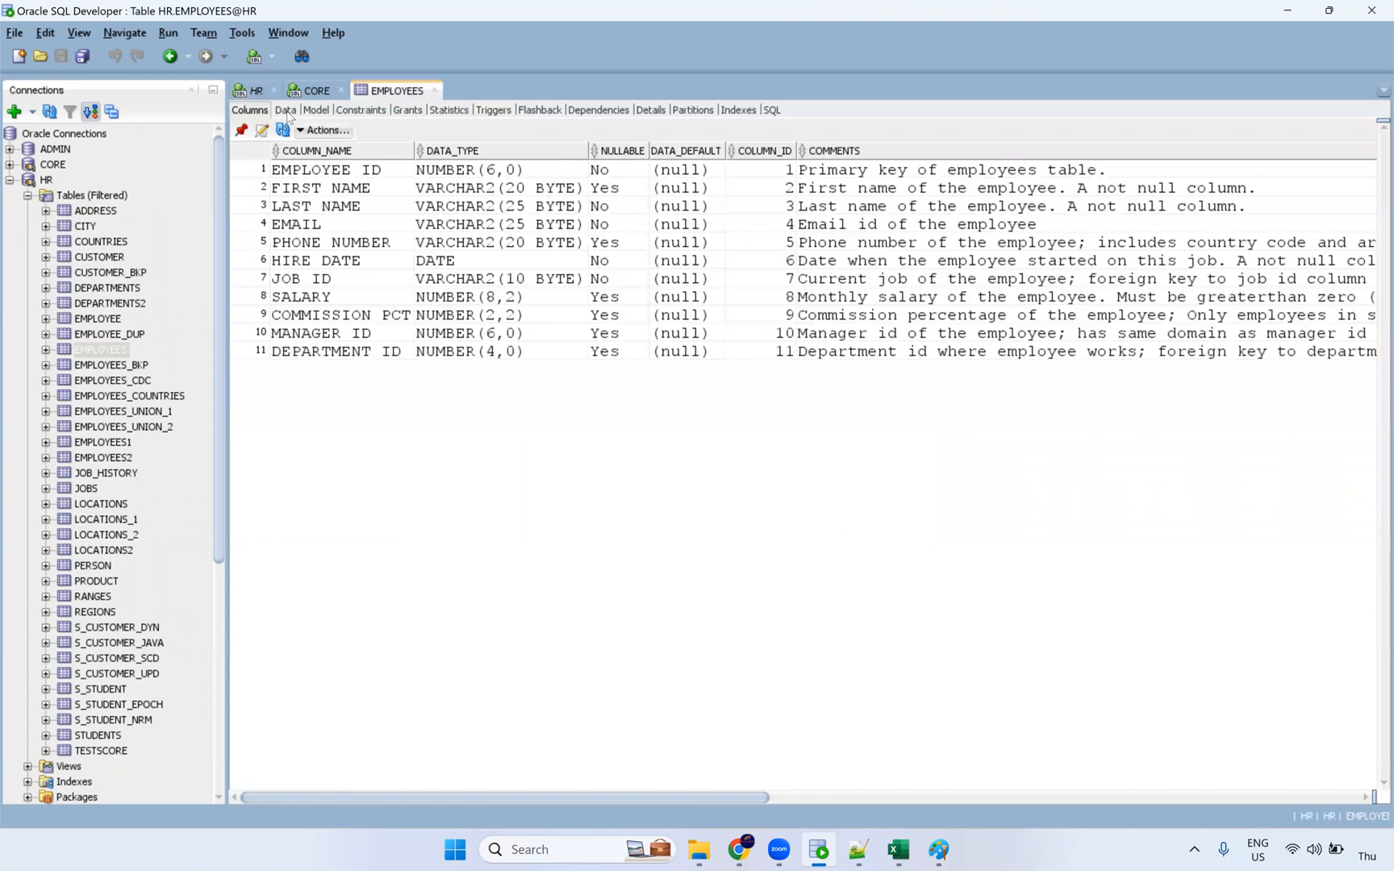
left_click(286, 111)
left_click(535, 174)
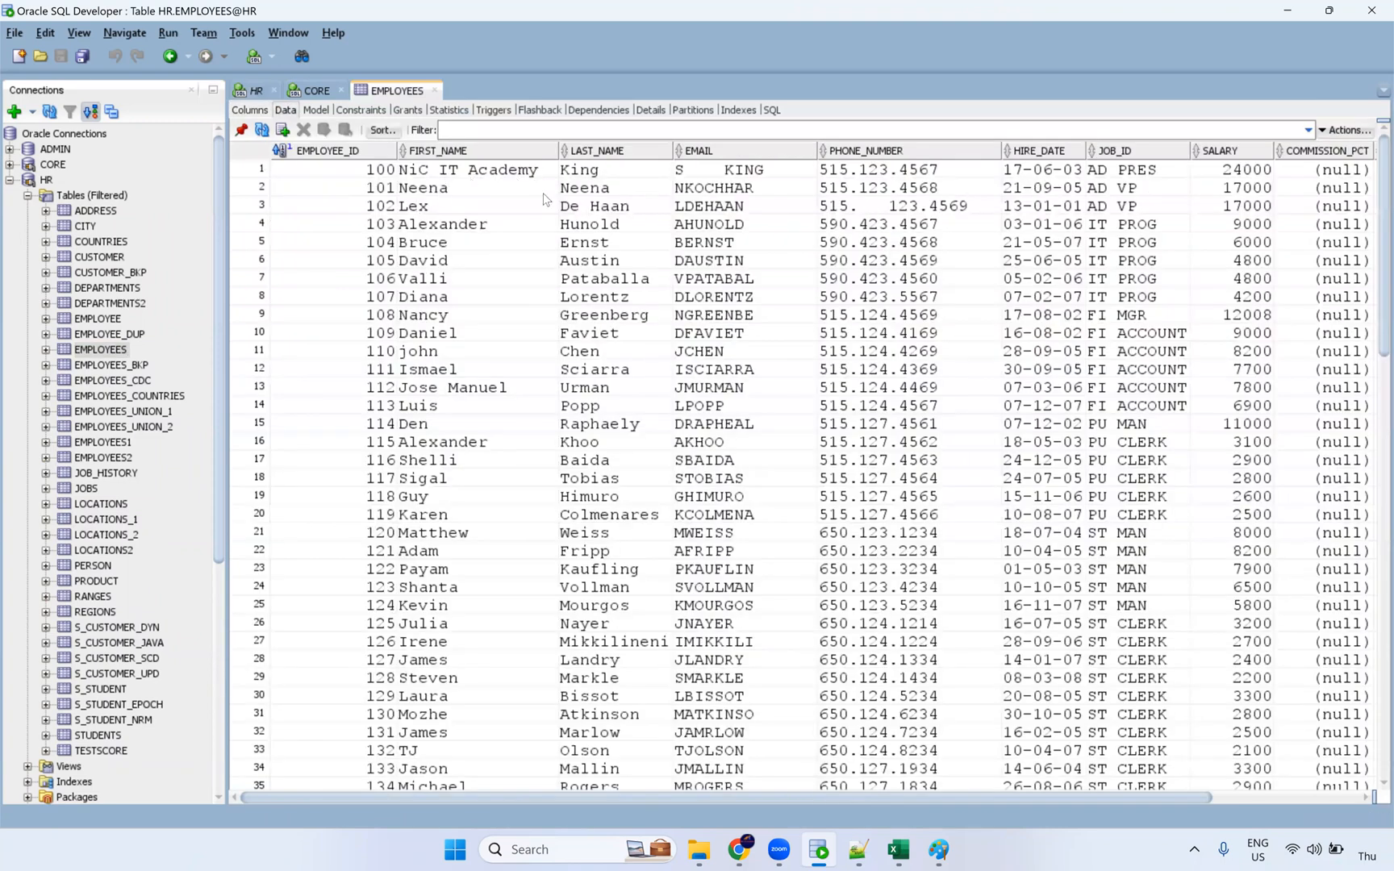
left_click(464, 189)
left_click_drag(451, 186, 504, 186)
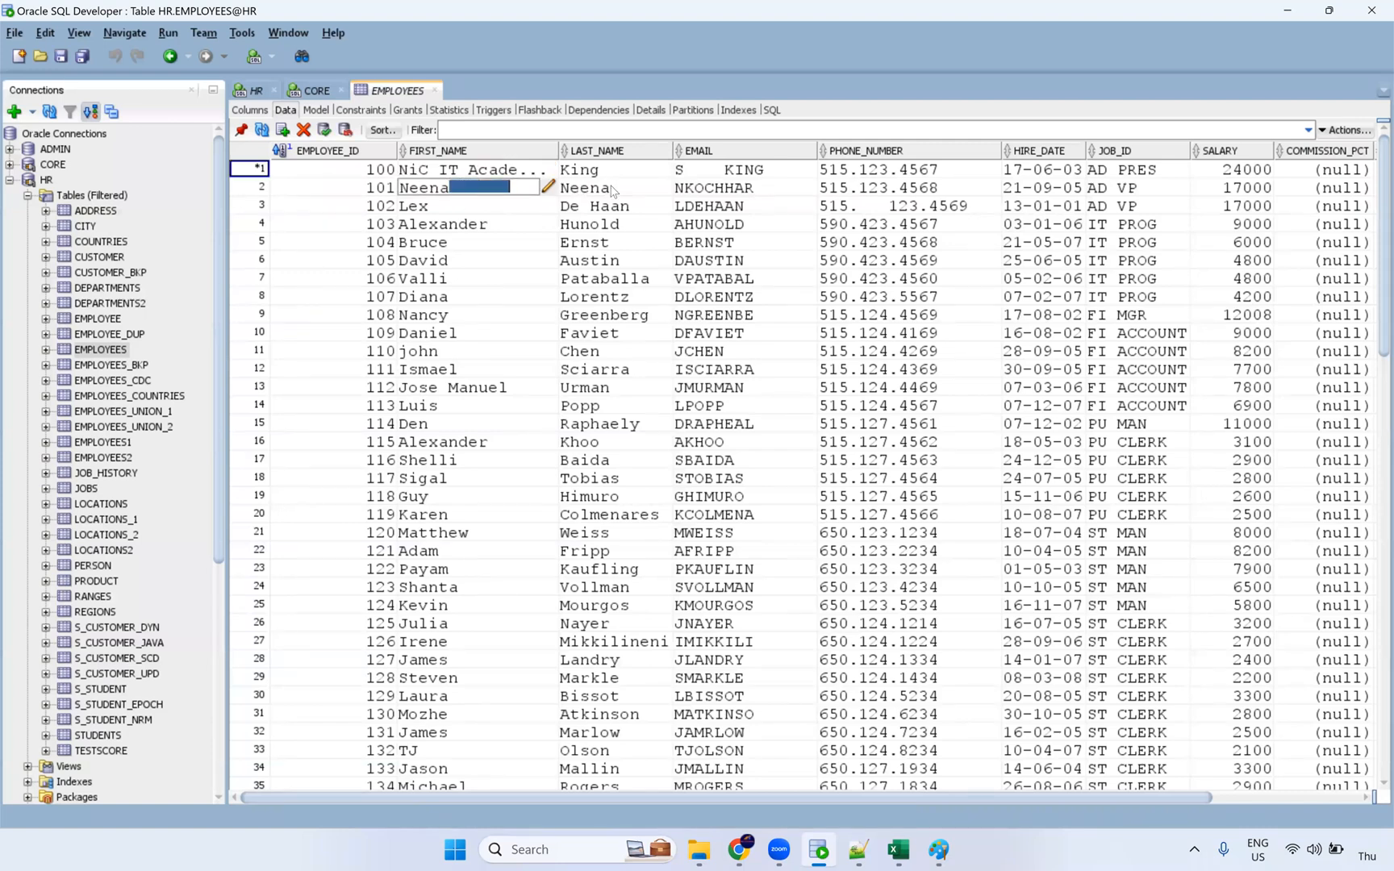
left_click(583, 190)
left_click(582, 190)
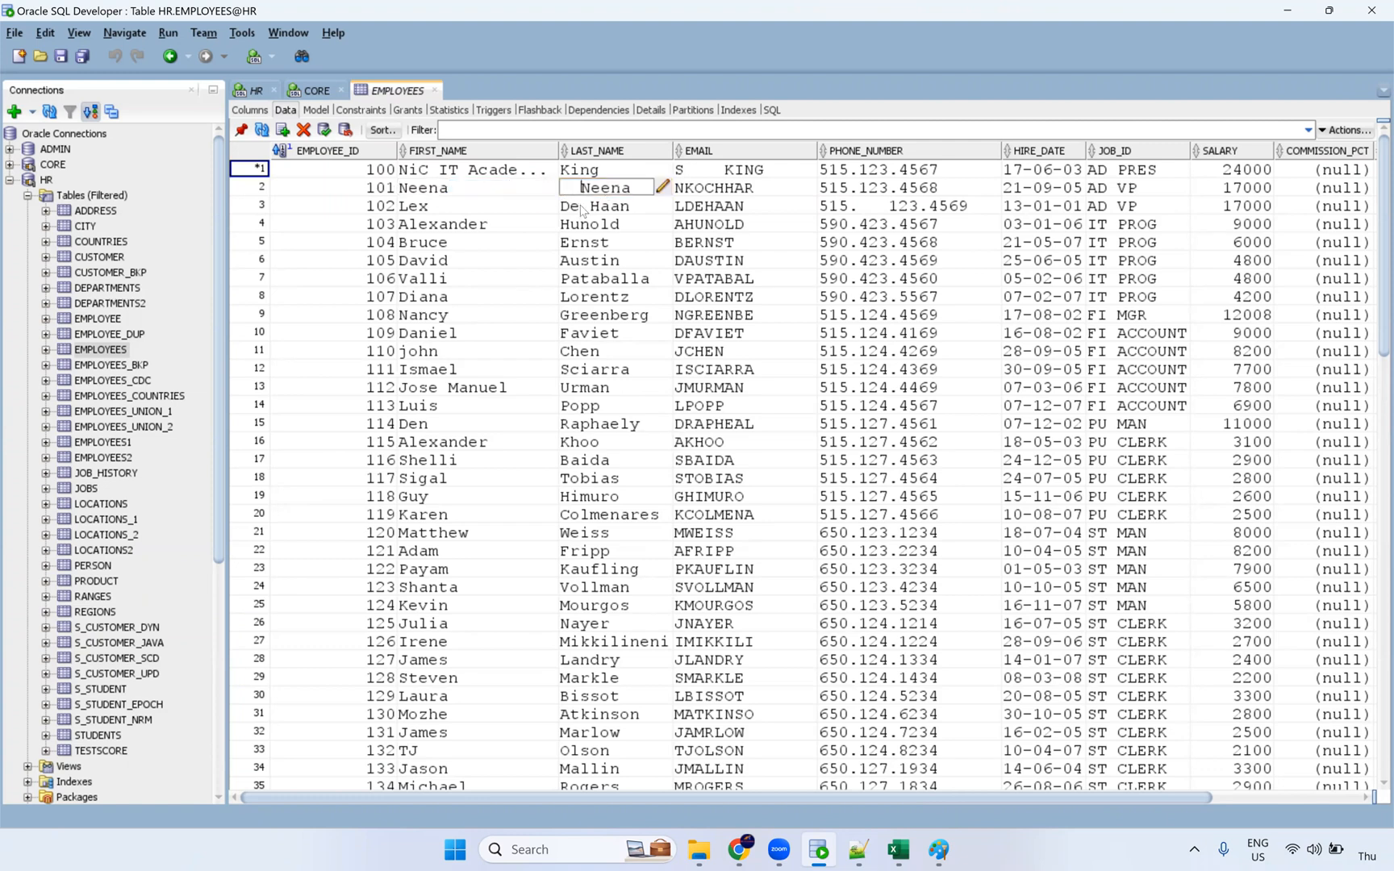
left_click(585, 225)
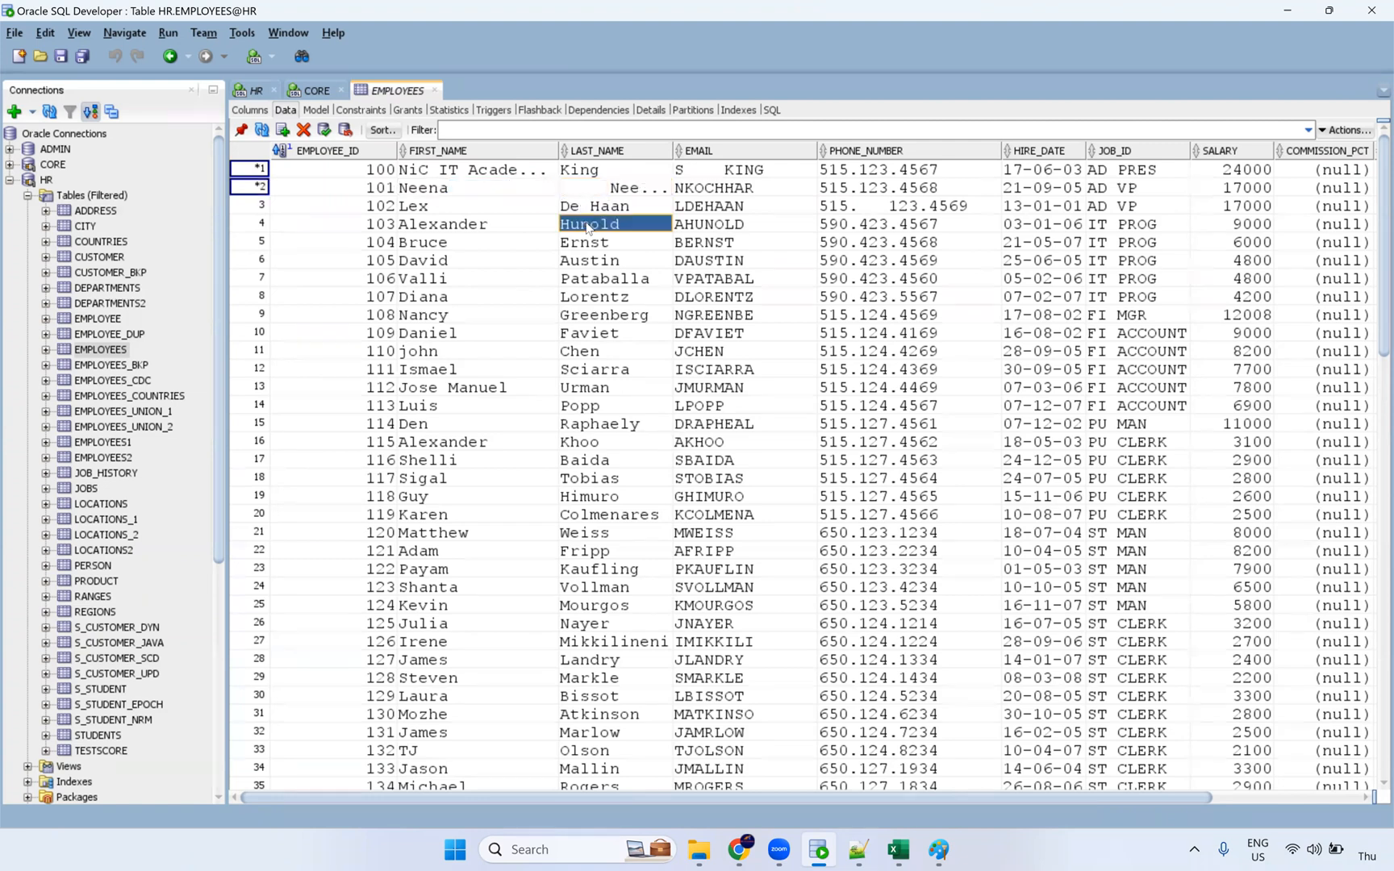
left_click(885, 211)
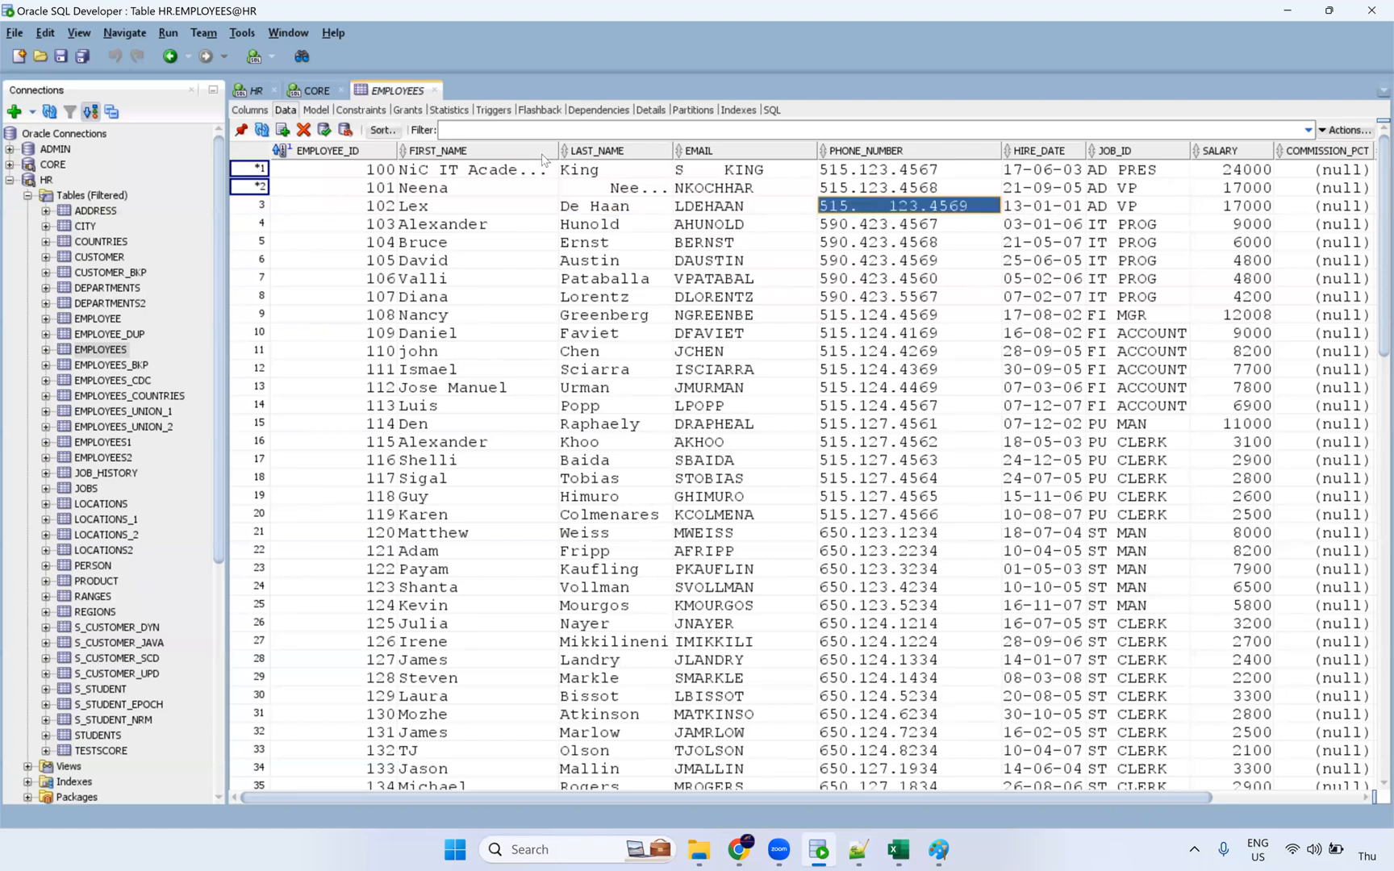
left_click(631, 170)
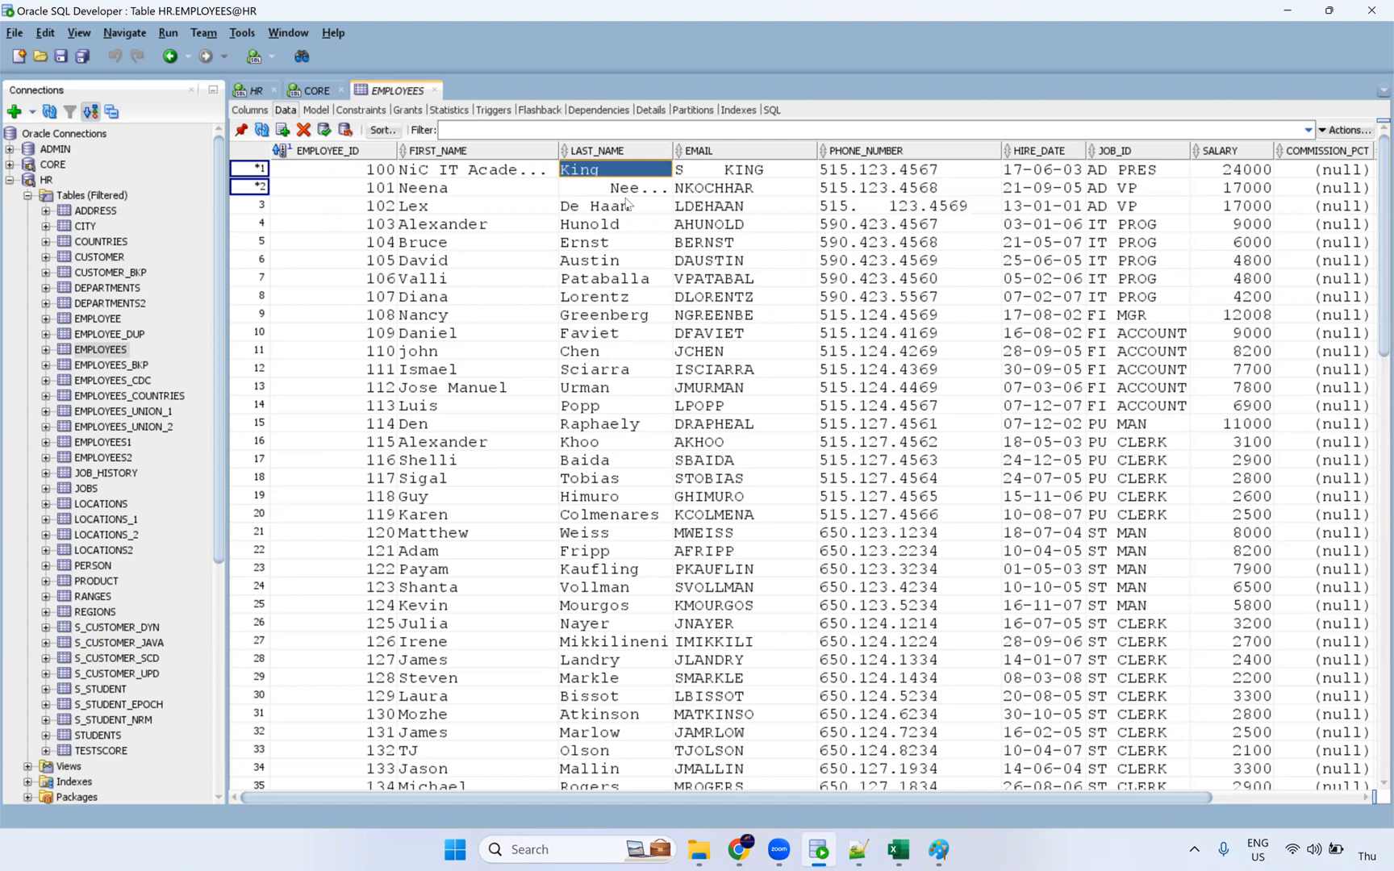
Step: Change employee 100's first name to NiC$IT$Academy and save it
left_click(455, 172)
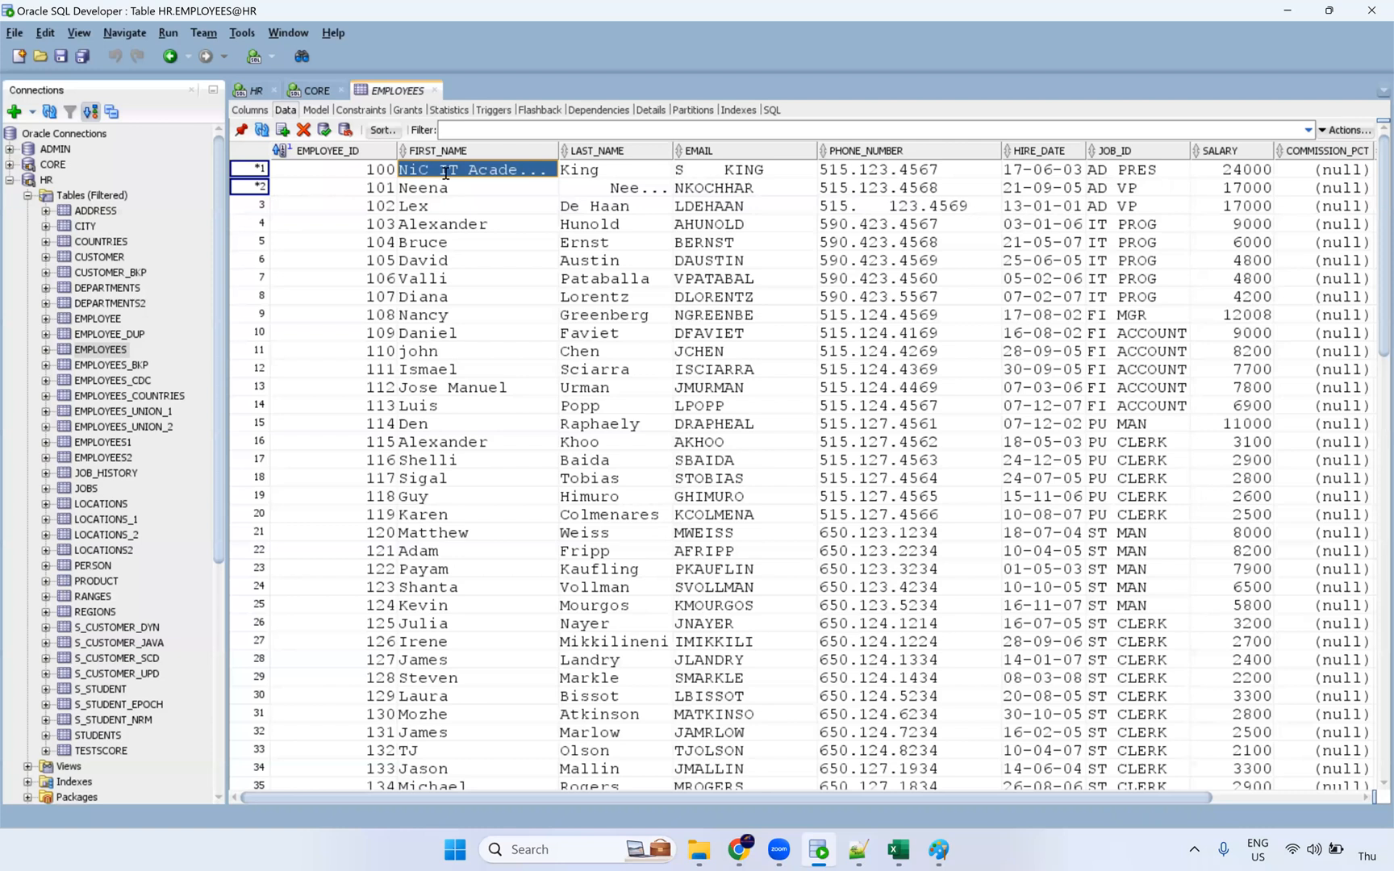
left_click(445, 172)
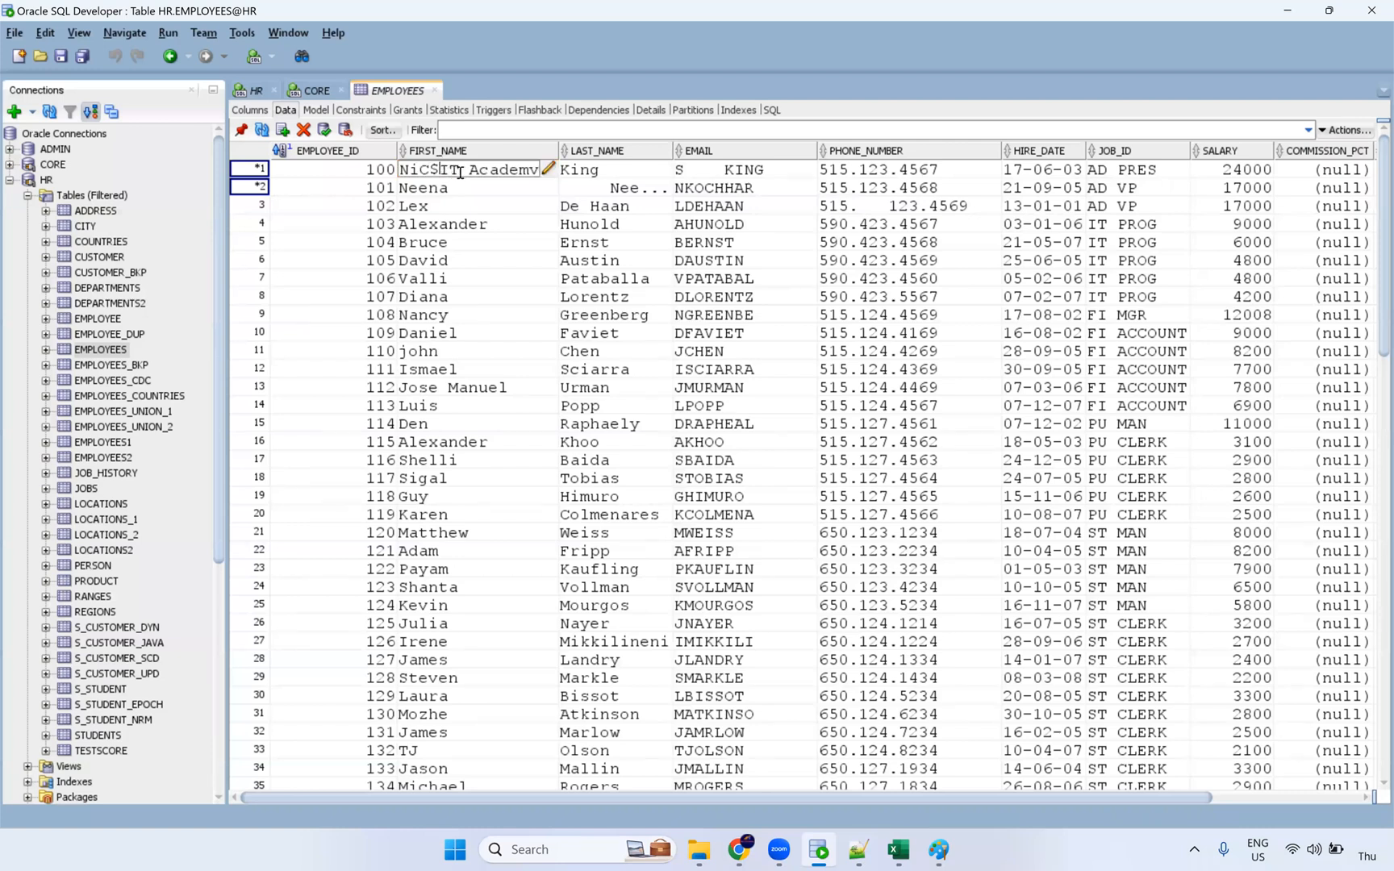
key("BackSpace")
type("S")
left_click(473, 208)
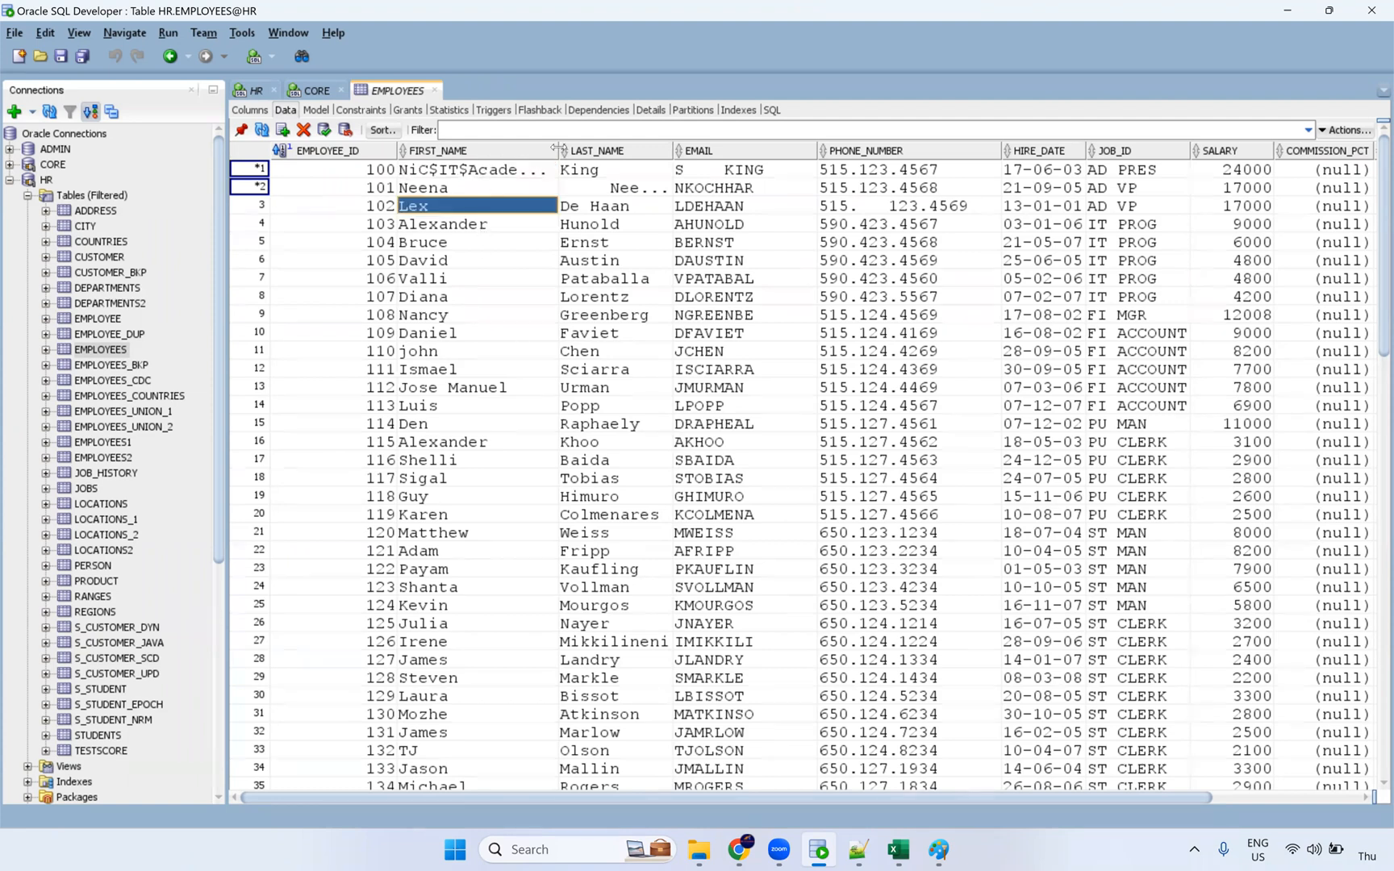
left_click(495, 171)
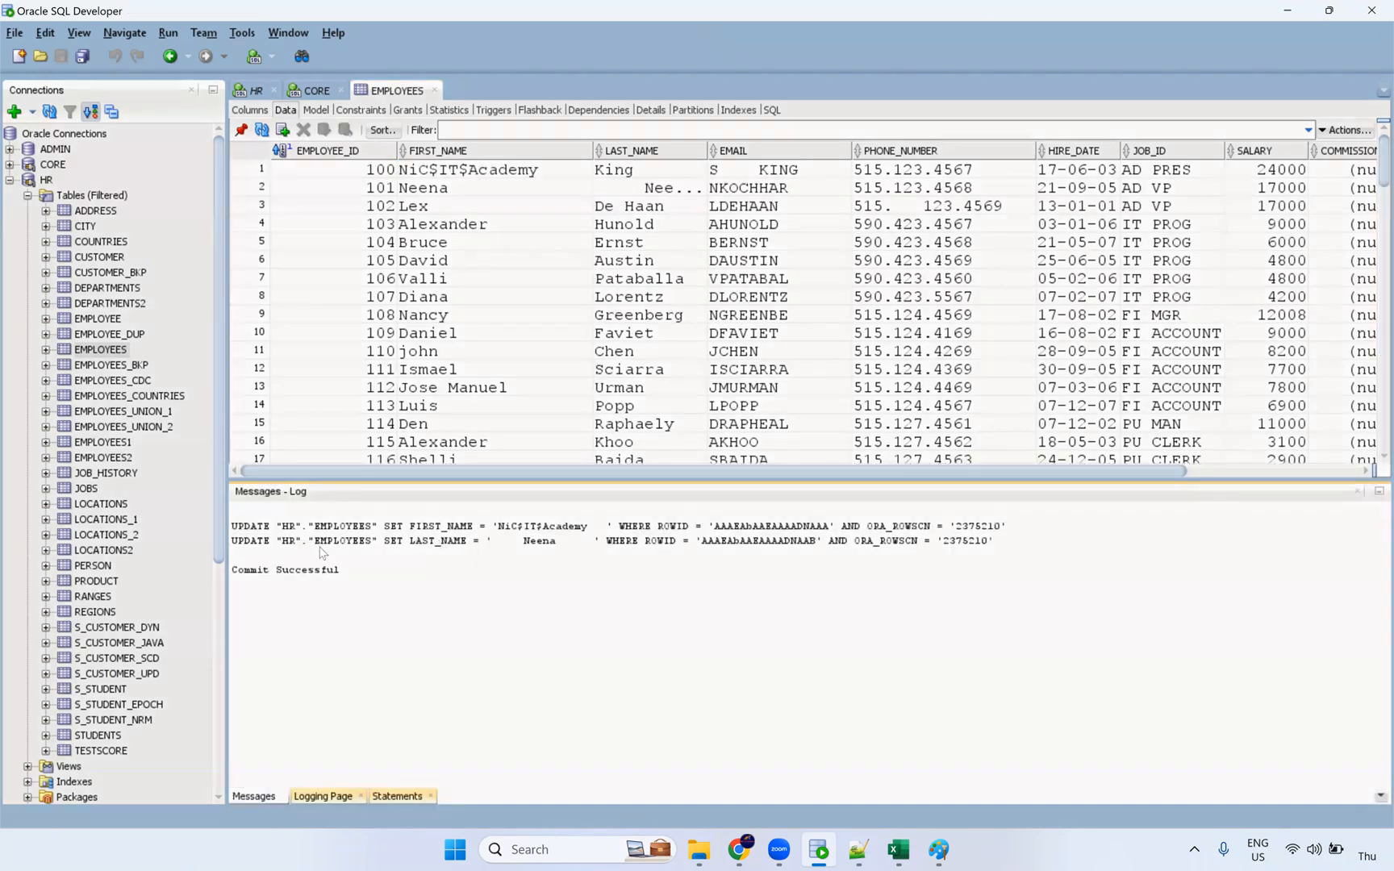
left_click(1357, 494)
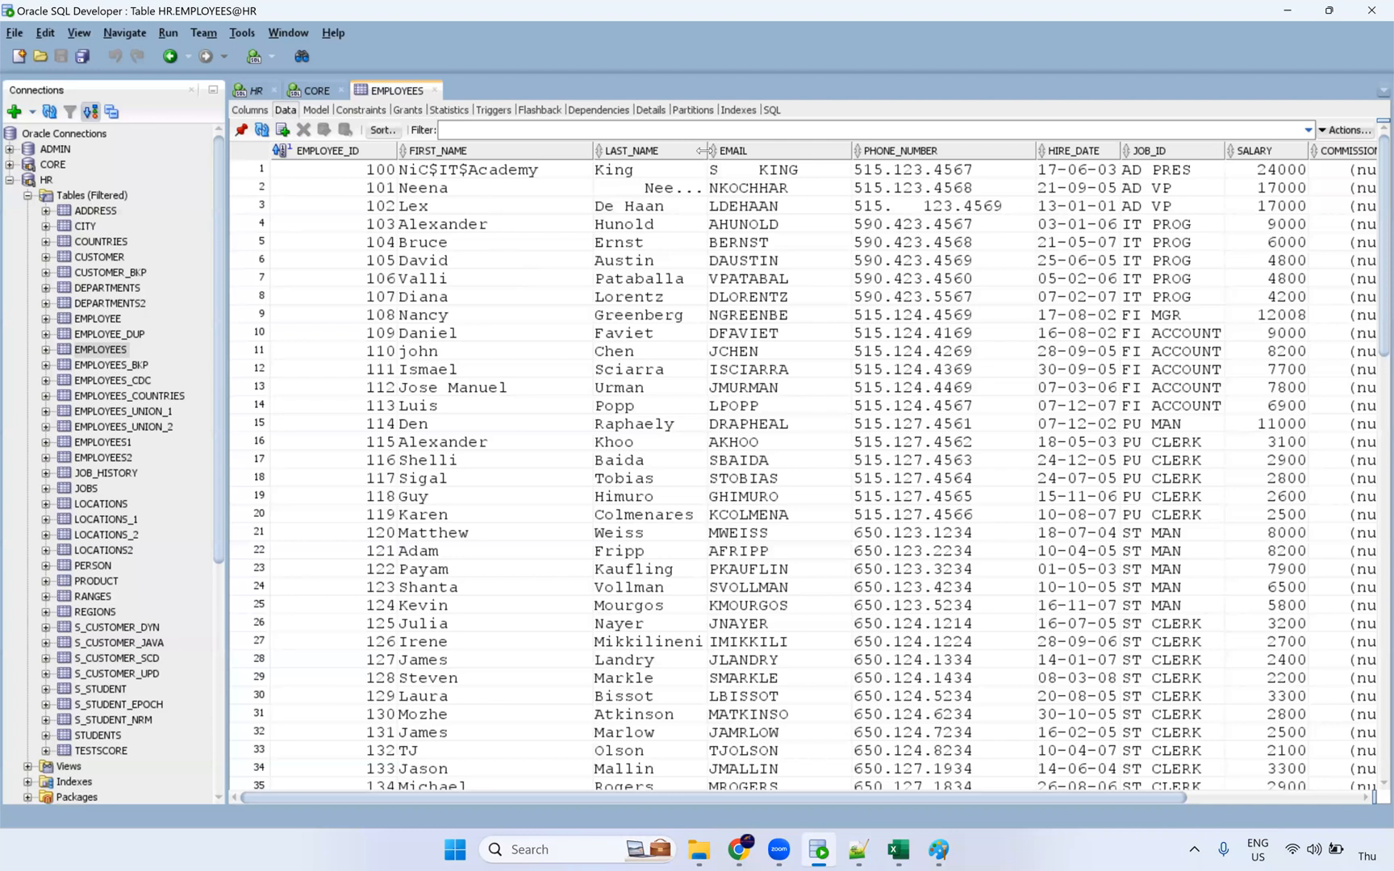
left_click_drag(707, 150, 717, 315)
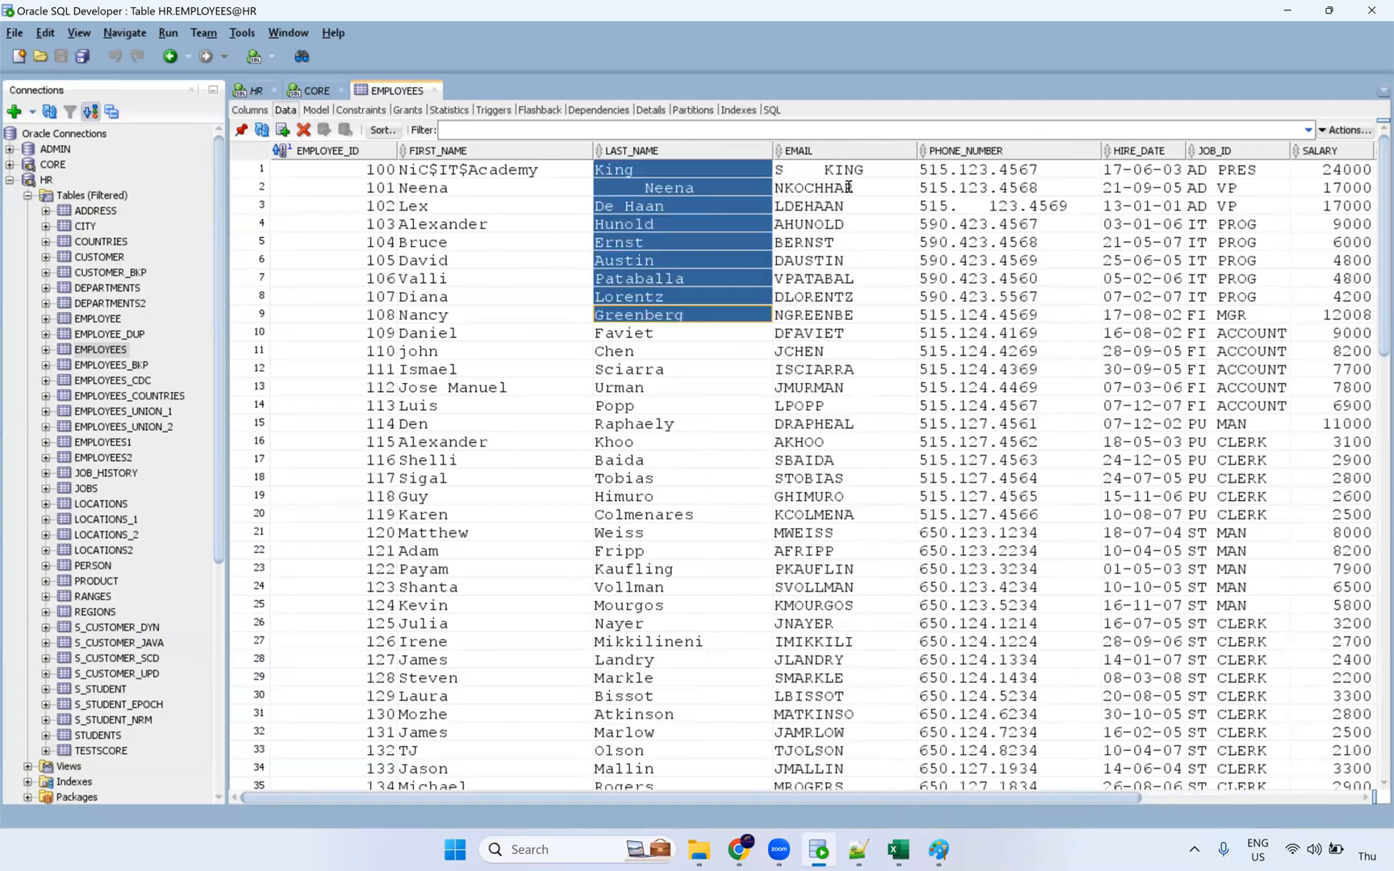
double_click(824, 188)
key("End")
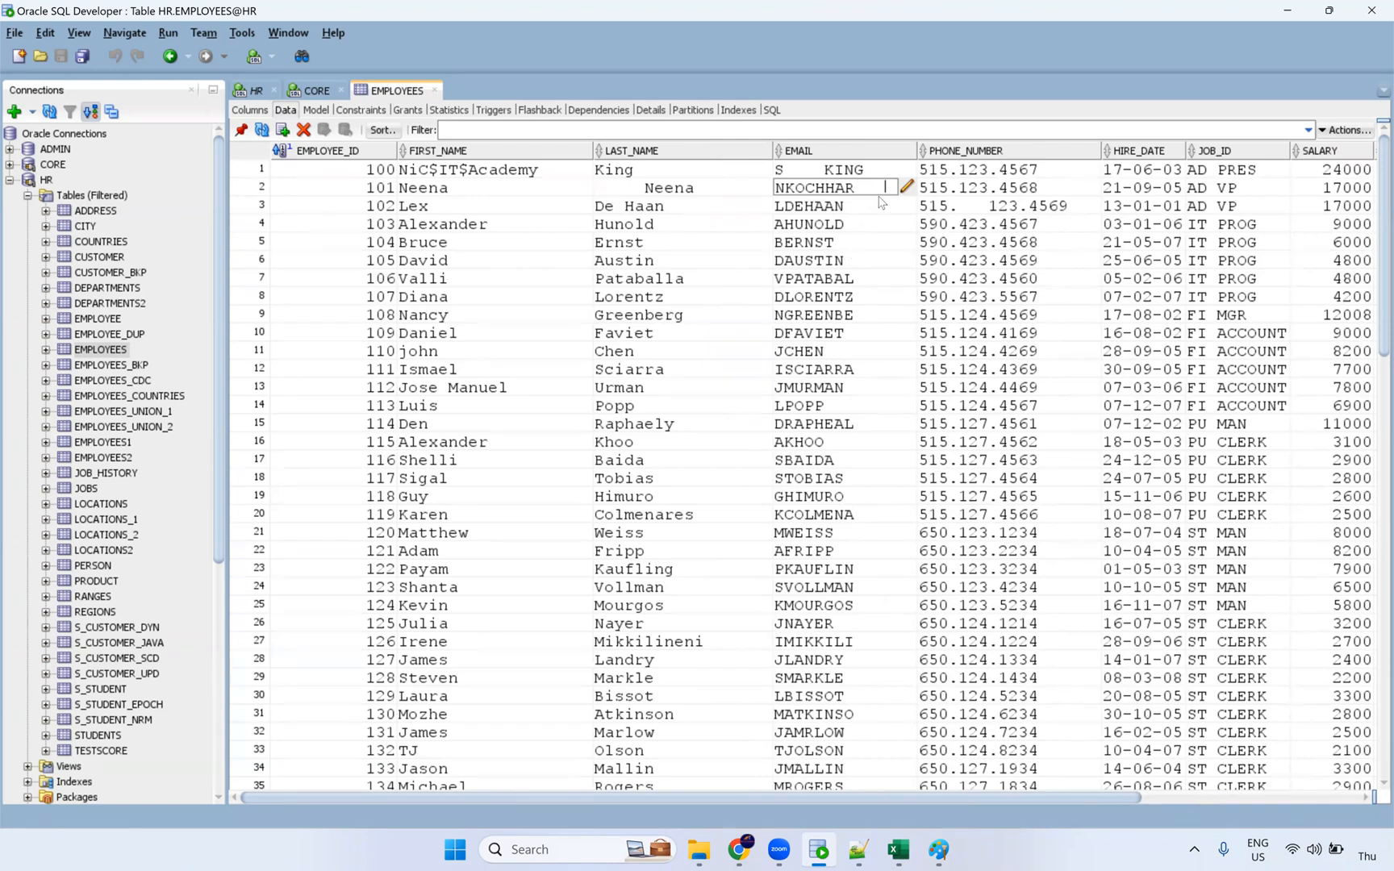
key("Return")
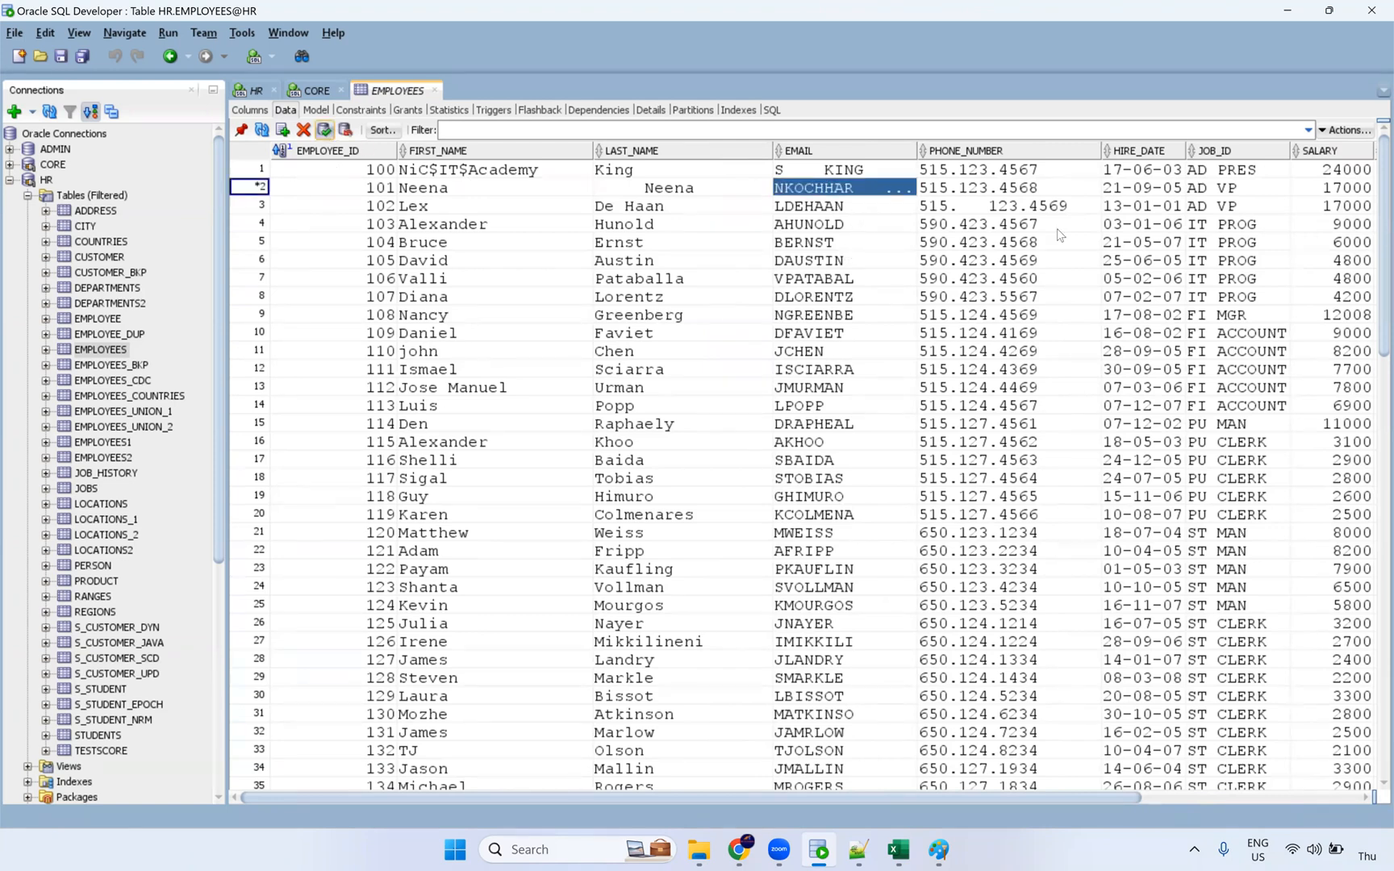
key("F11")
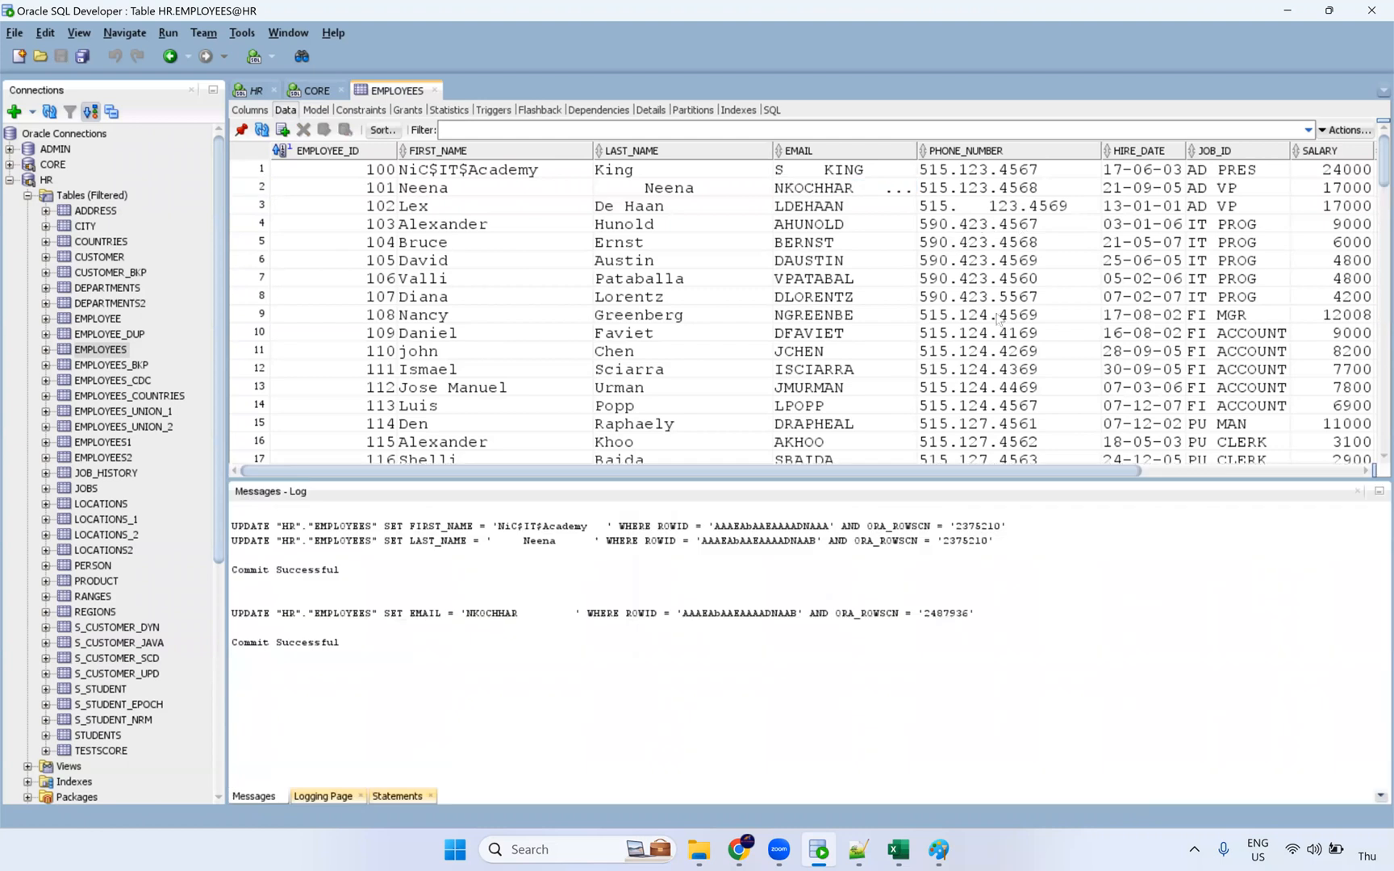
Step: Select the first names of rows 1–16 and the last names from Neena to Khoo
left_click(1357, 490)
left_click_drag(500, 442, 500, 169)
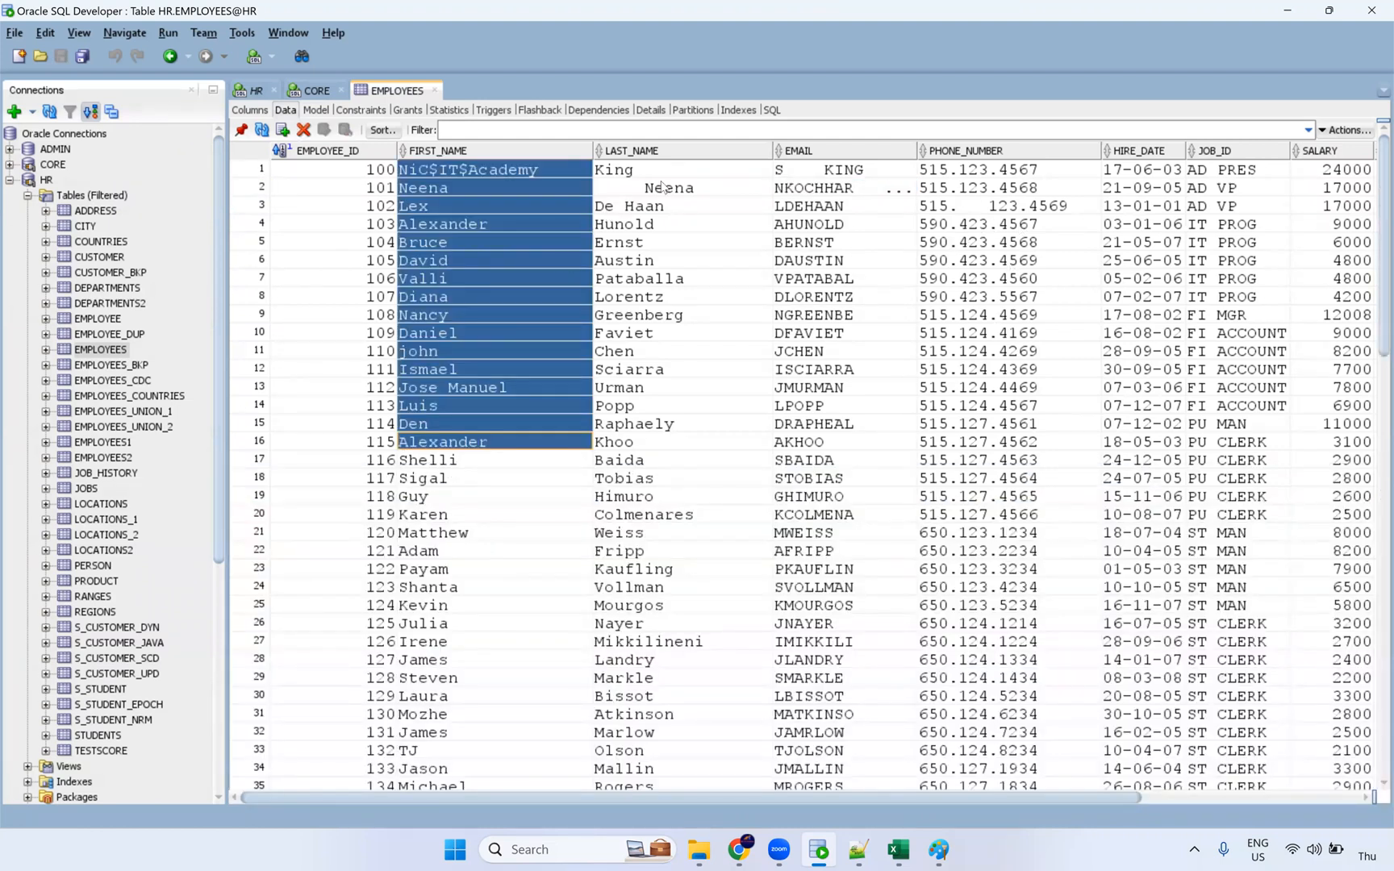
left_click_drag(663, 187, 675, 443)
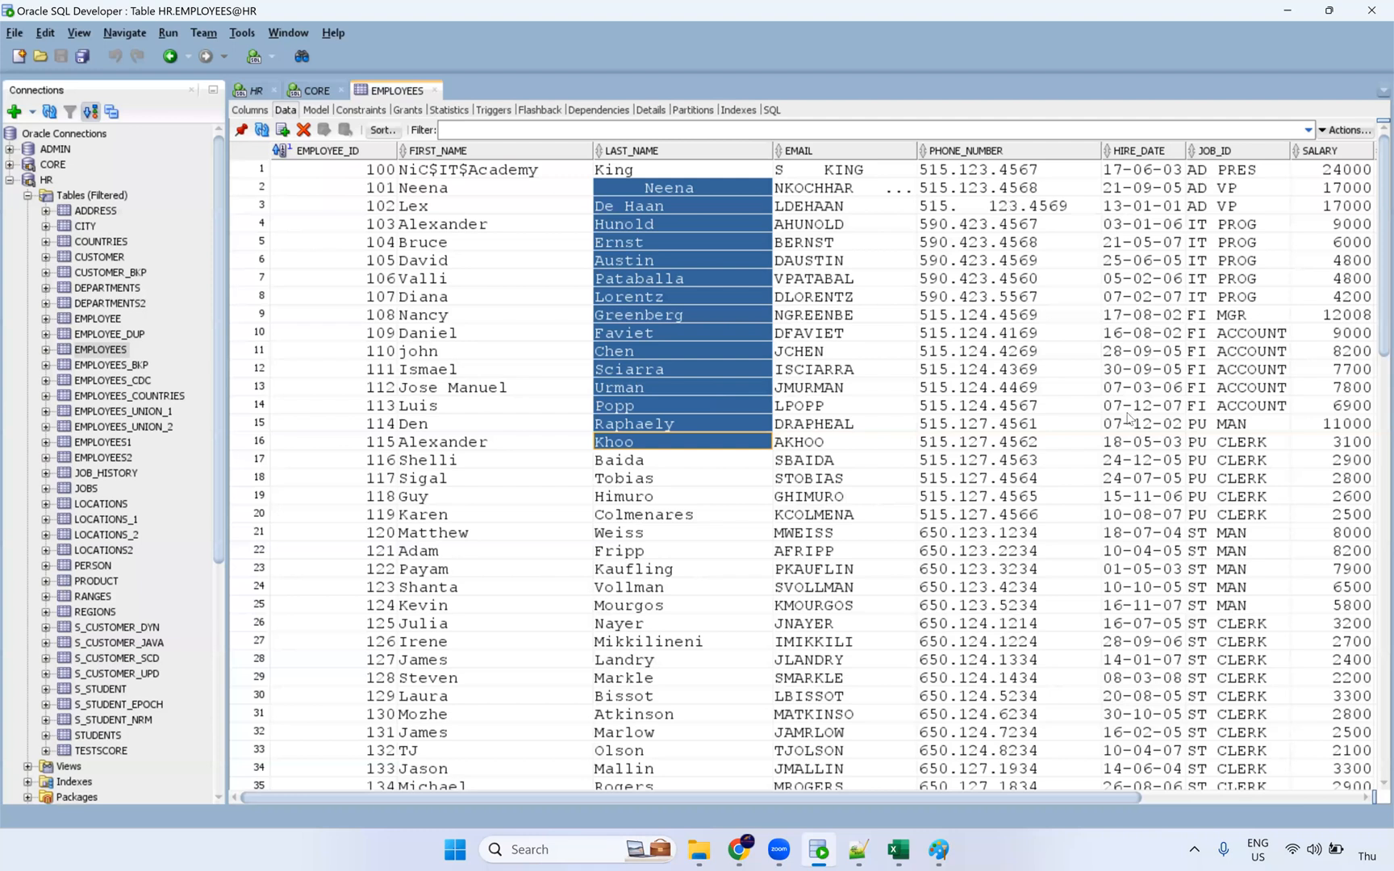
Step: Pad employee 100's JOB_ID AD_PRES with leading spaces, triggering the ORA-02291 EMP_JOB_FK error
left_click_drag(1234, 171, 1234, 533)
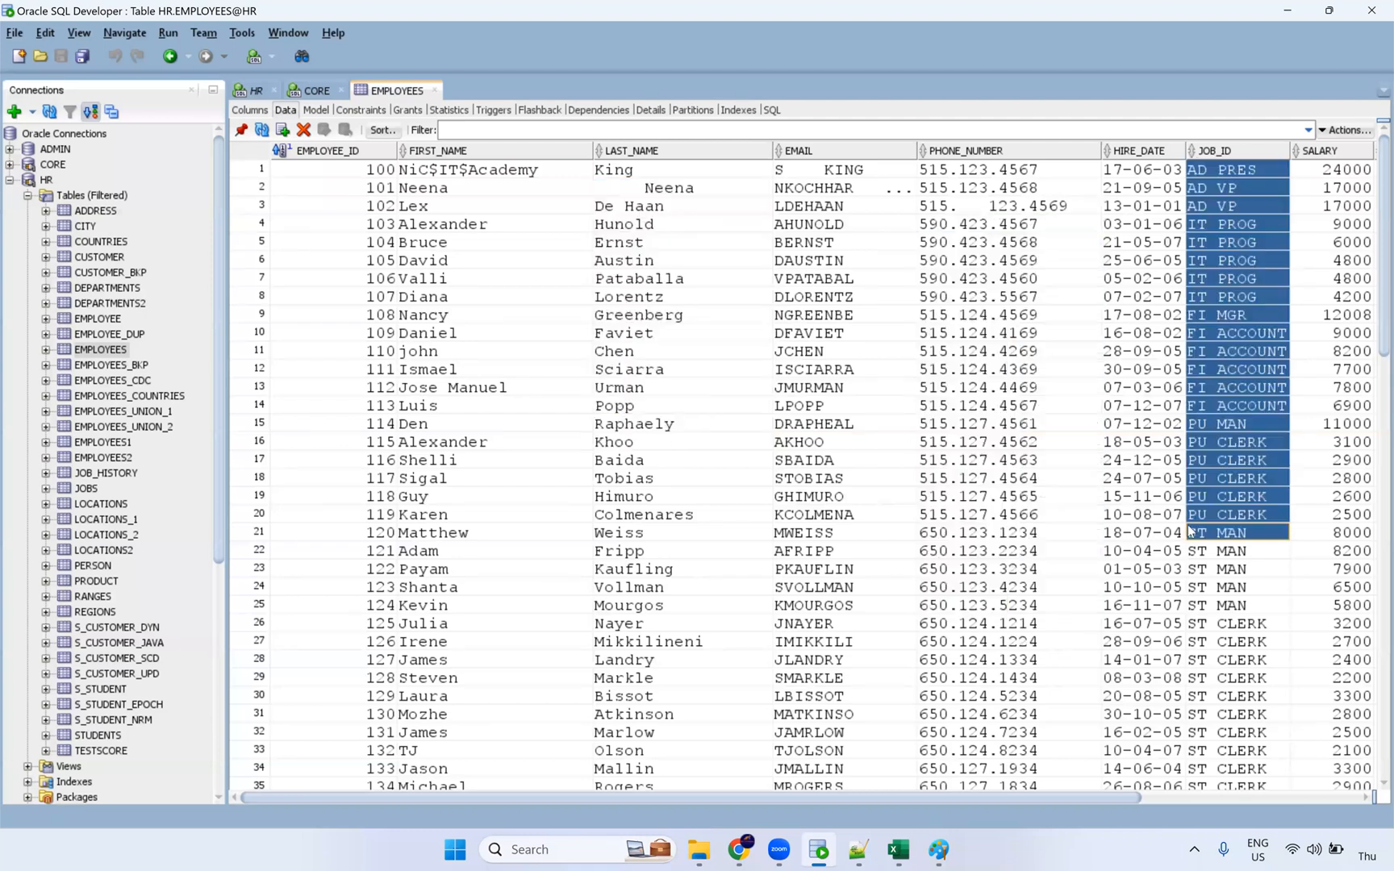
double_click(1215, 174)
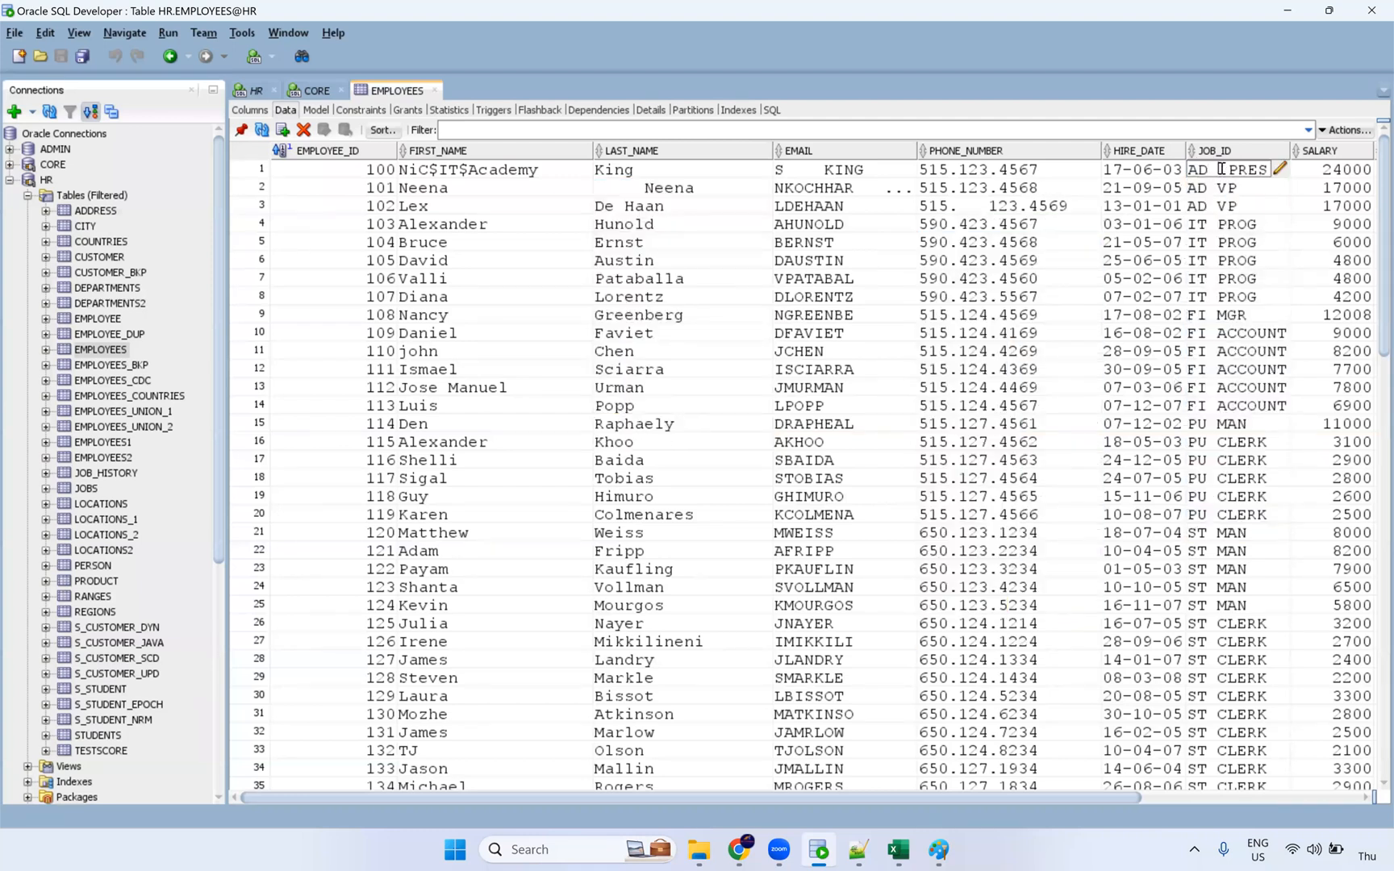
key("BackSpace")
key("BackSpace")
key("BackSpace")
key("BackSpace")
type("D")
left_click(1272, 280)
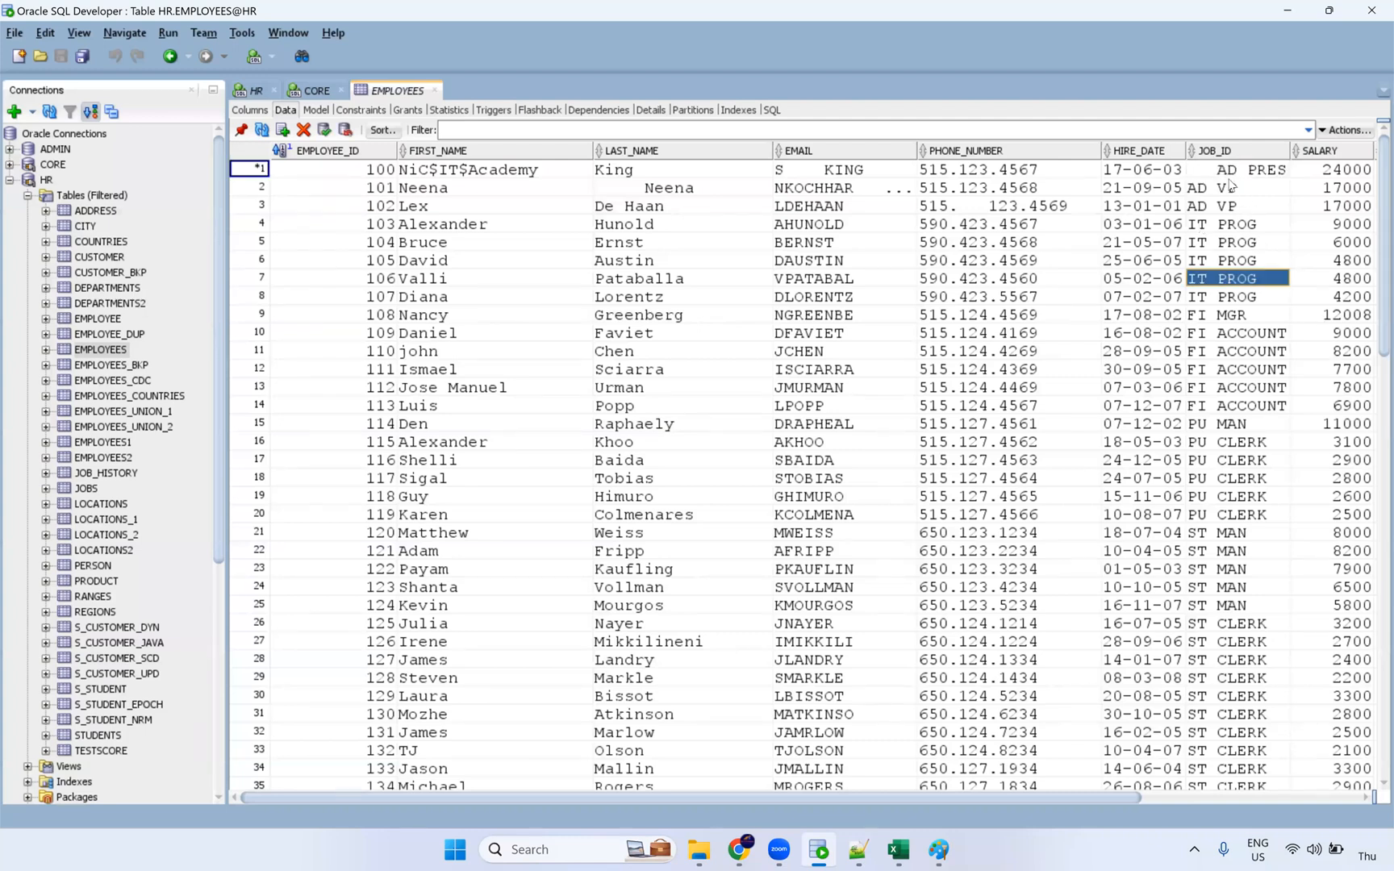
left_click(440, 390)
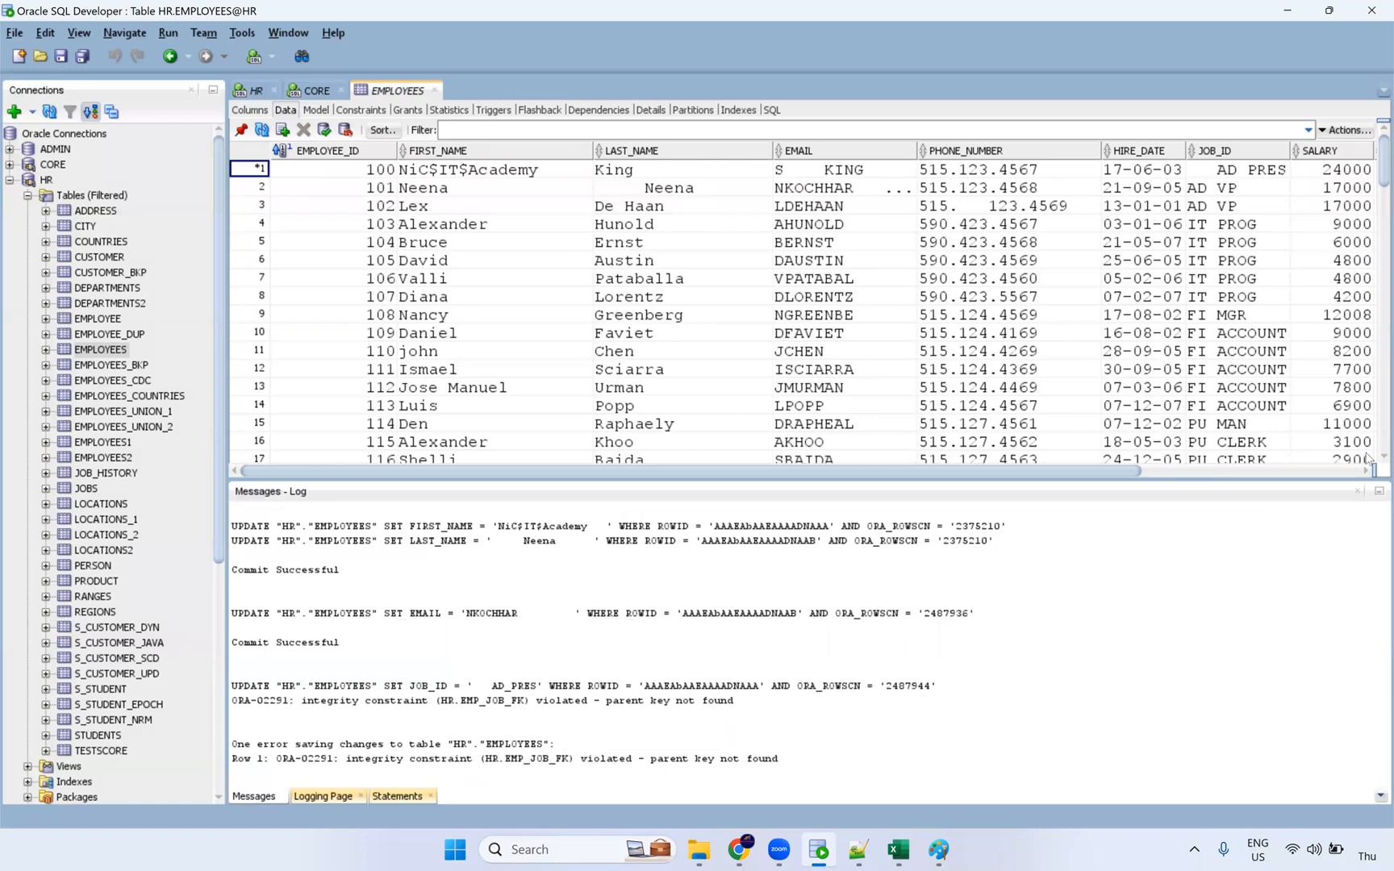
left_click(1357, 491)
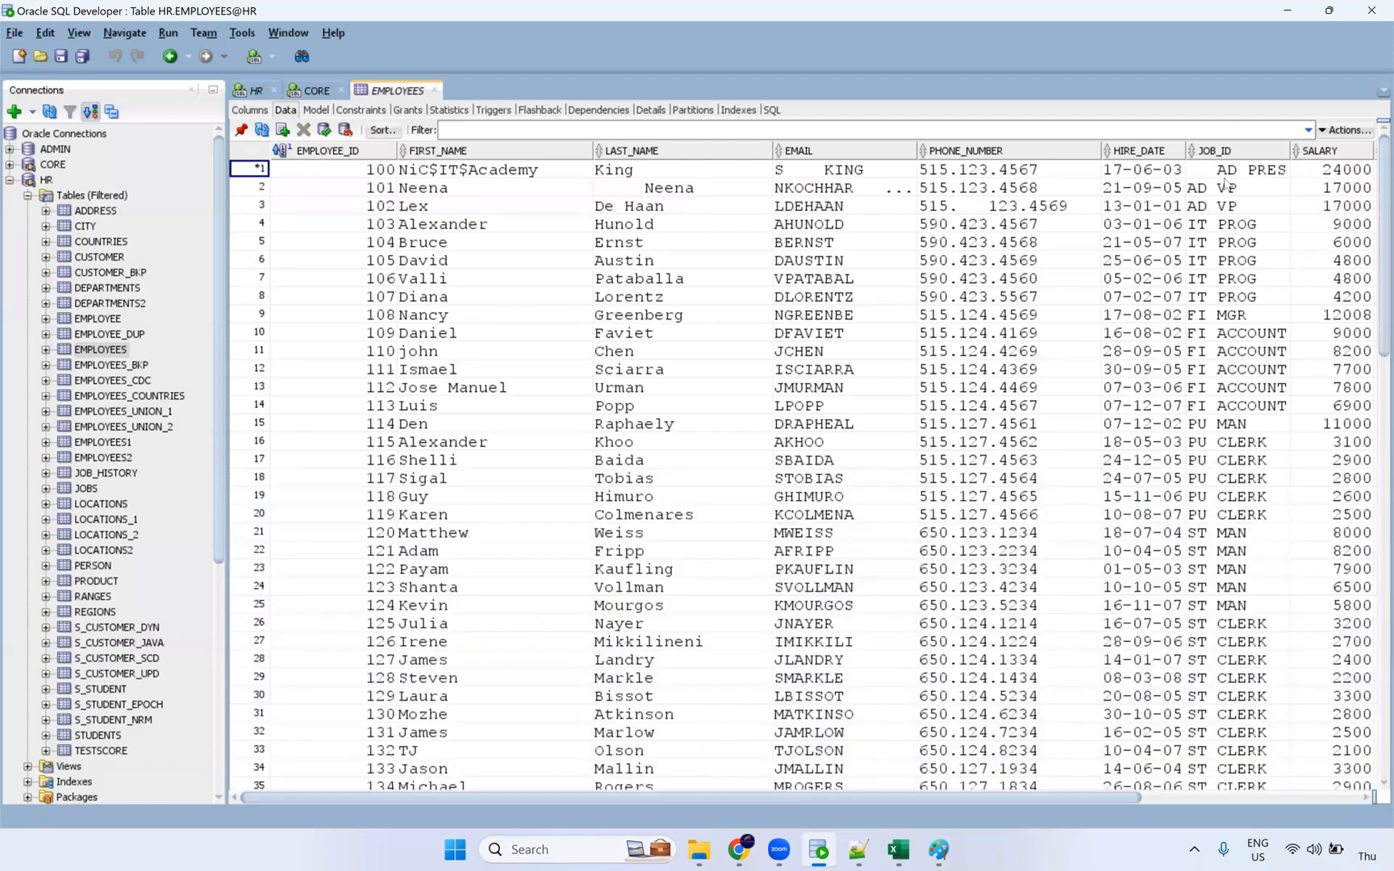
Step: Revert employee 100's JOB_ID to AD_PRES and commit it successfully
left_click(1219, 170)
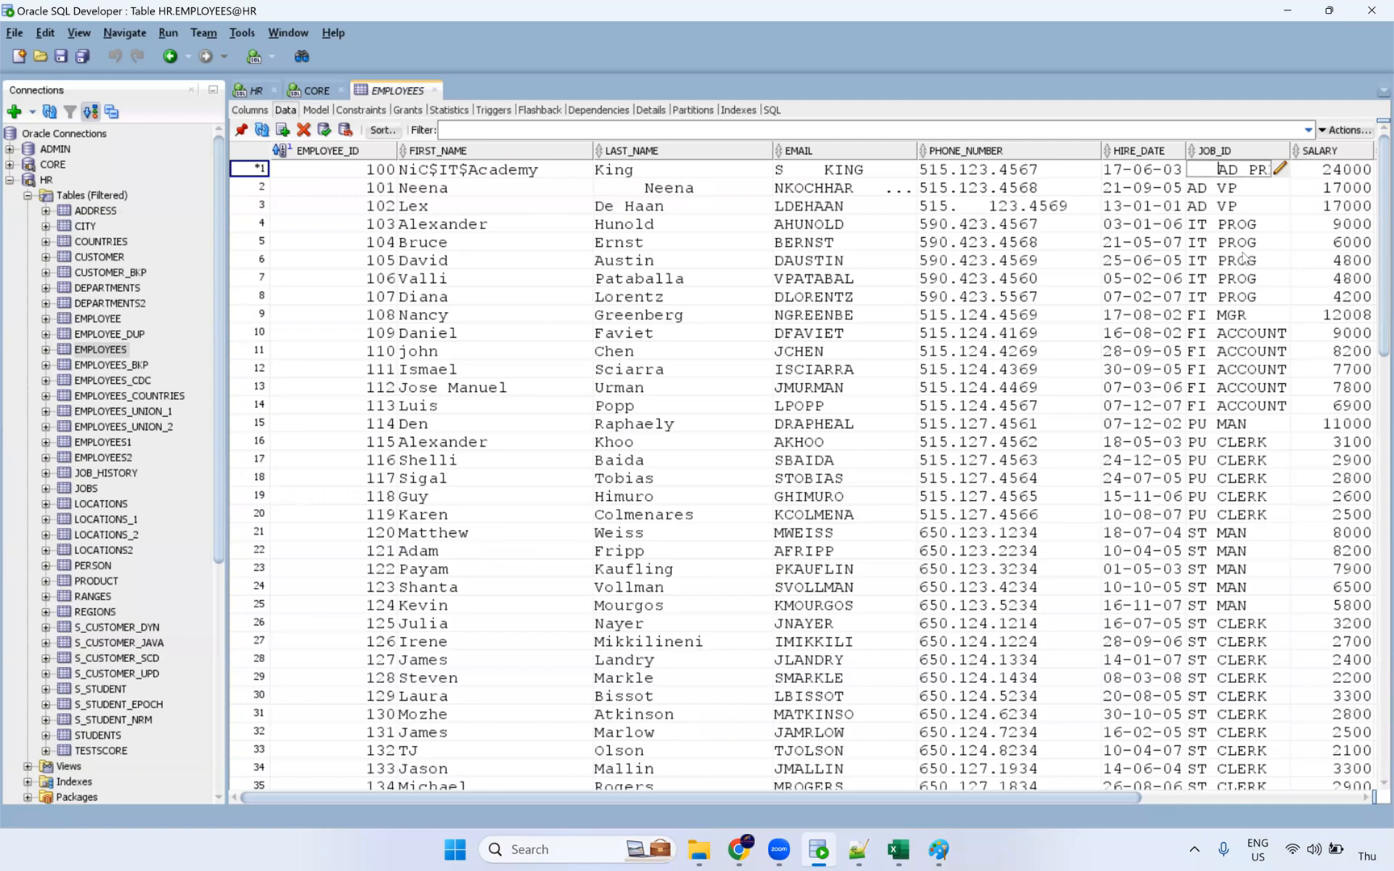
left_click(1248, 202)
key("Up")
key("Up")
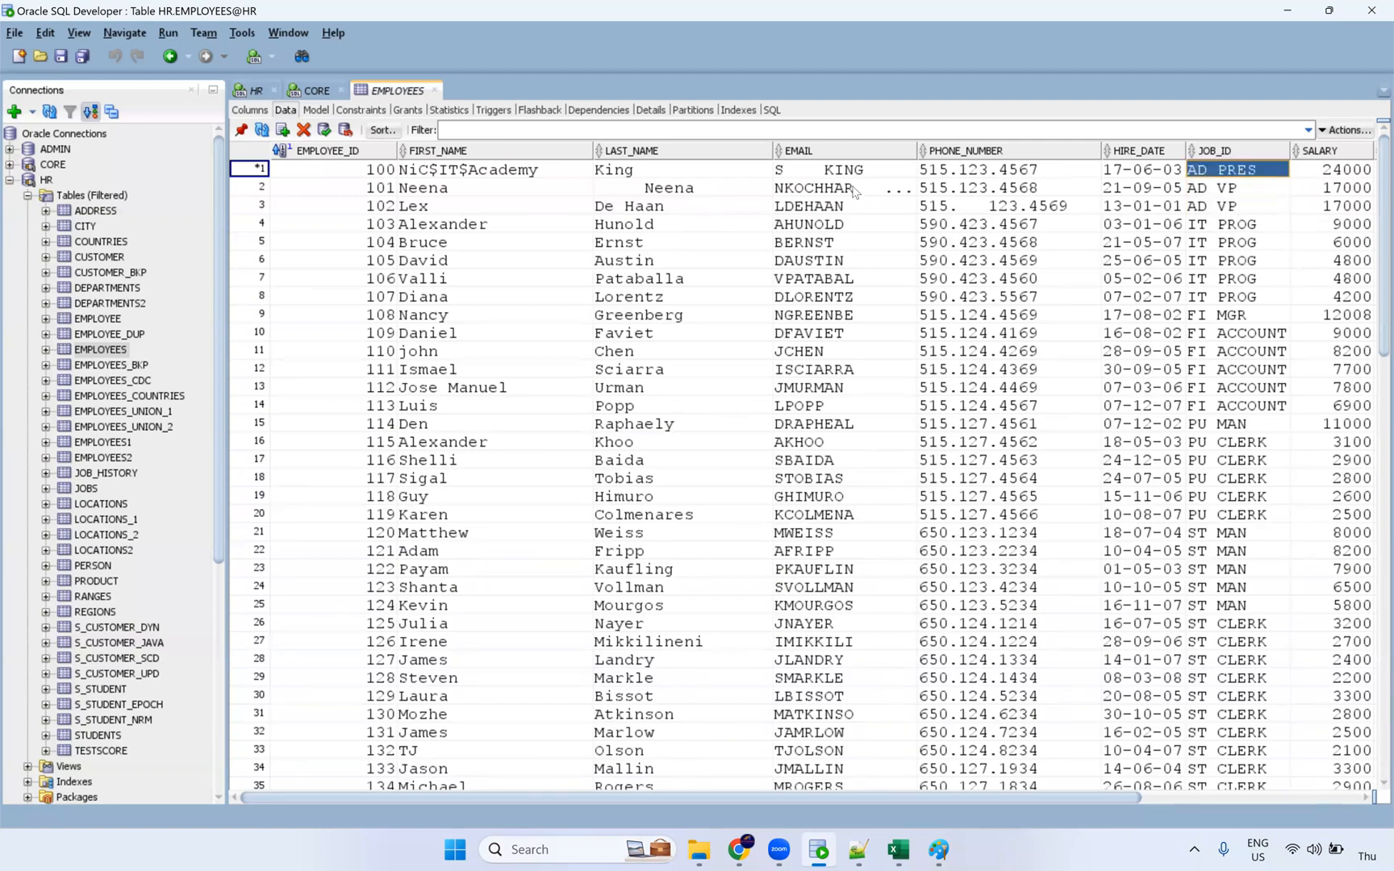
left_click(324, 131)
left_click(1358, 492)
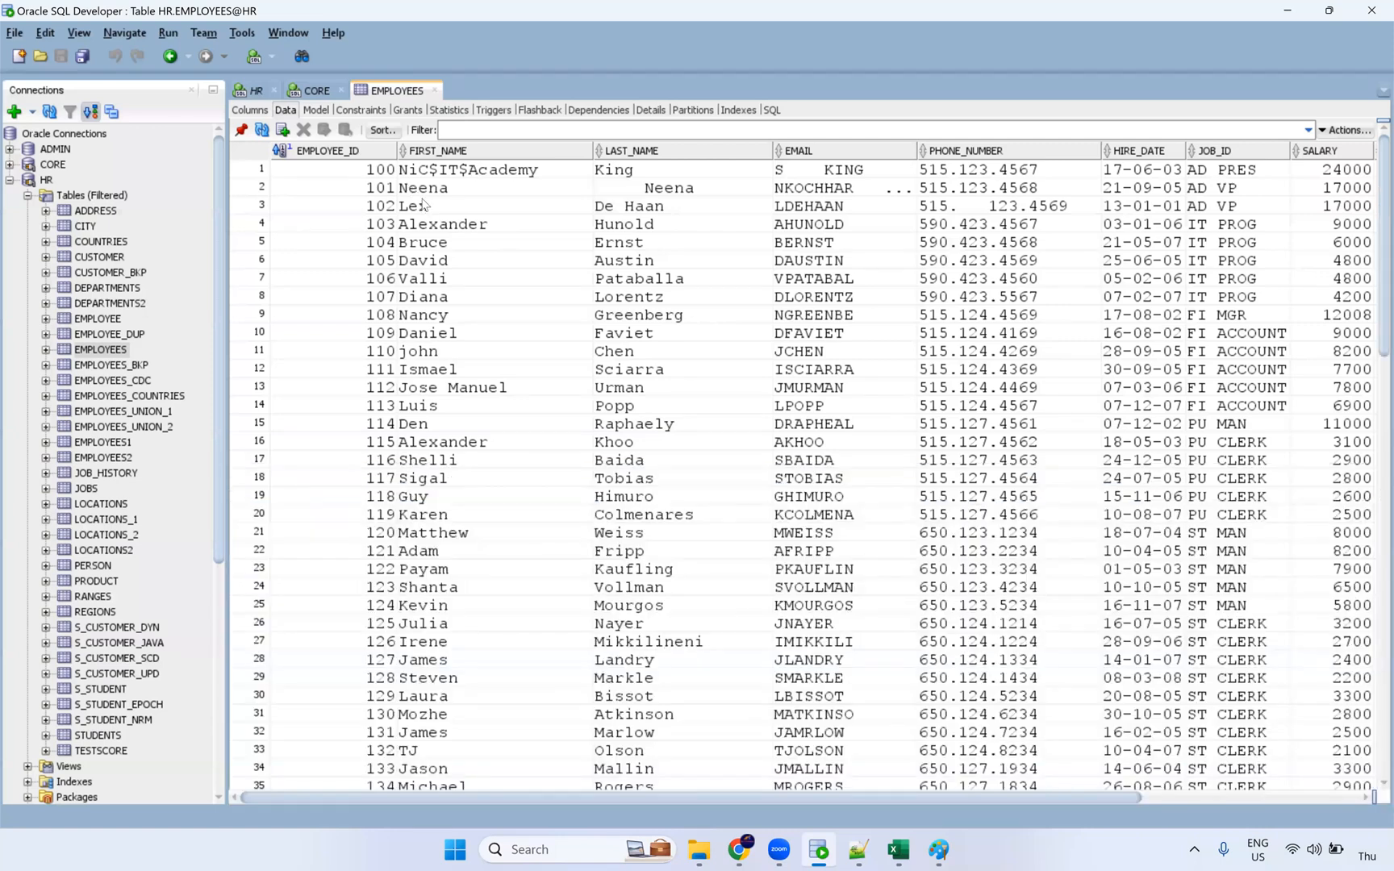
left_click_drag(425, 205, 424, 187)
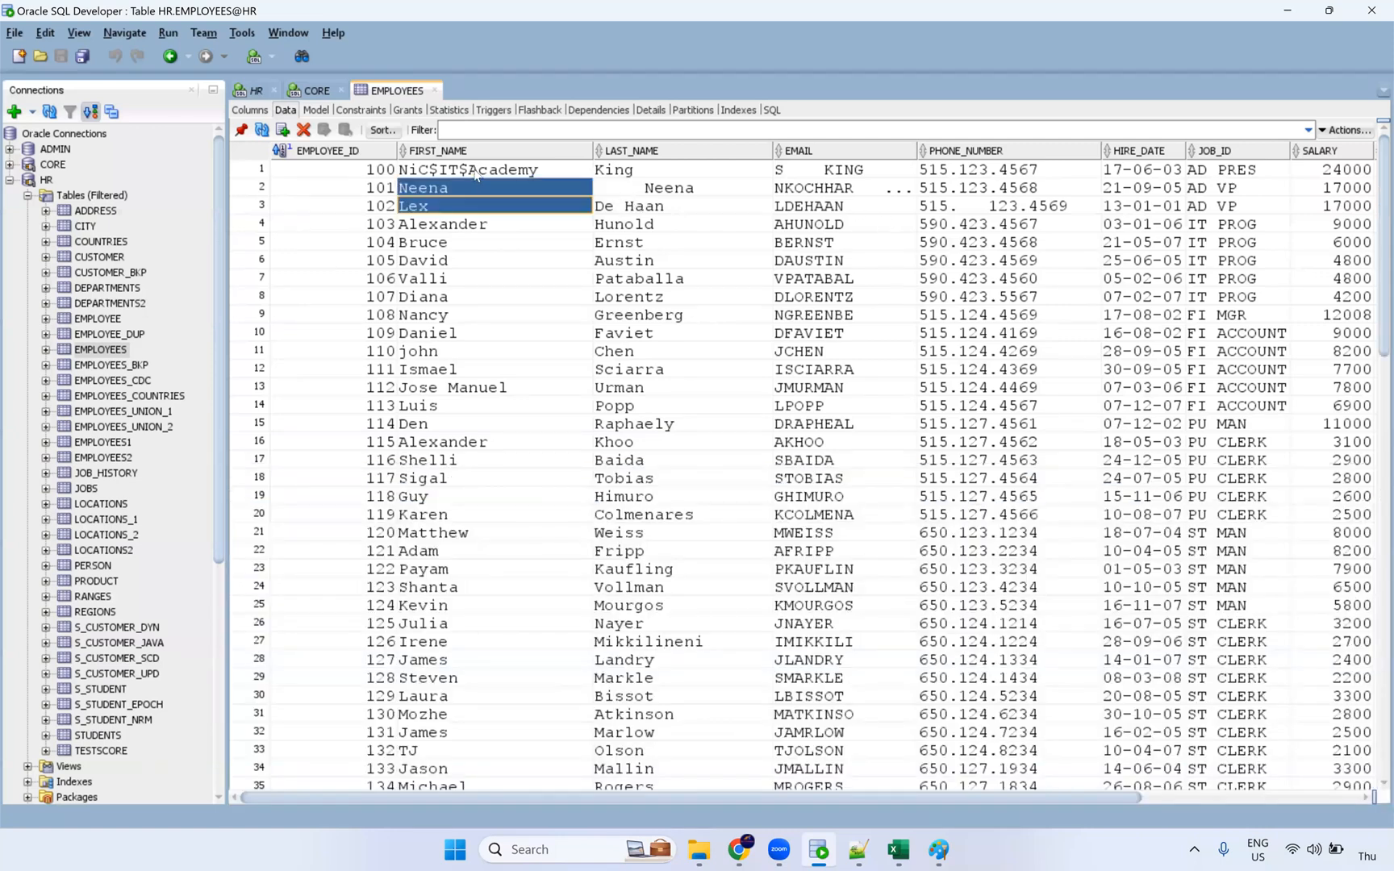
left_click(739, 849)
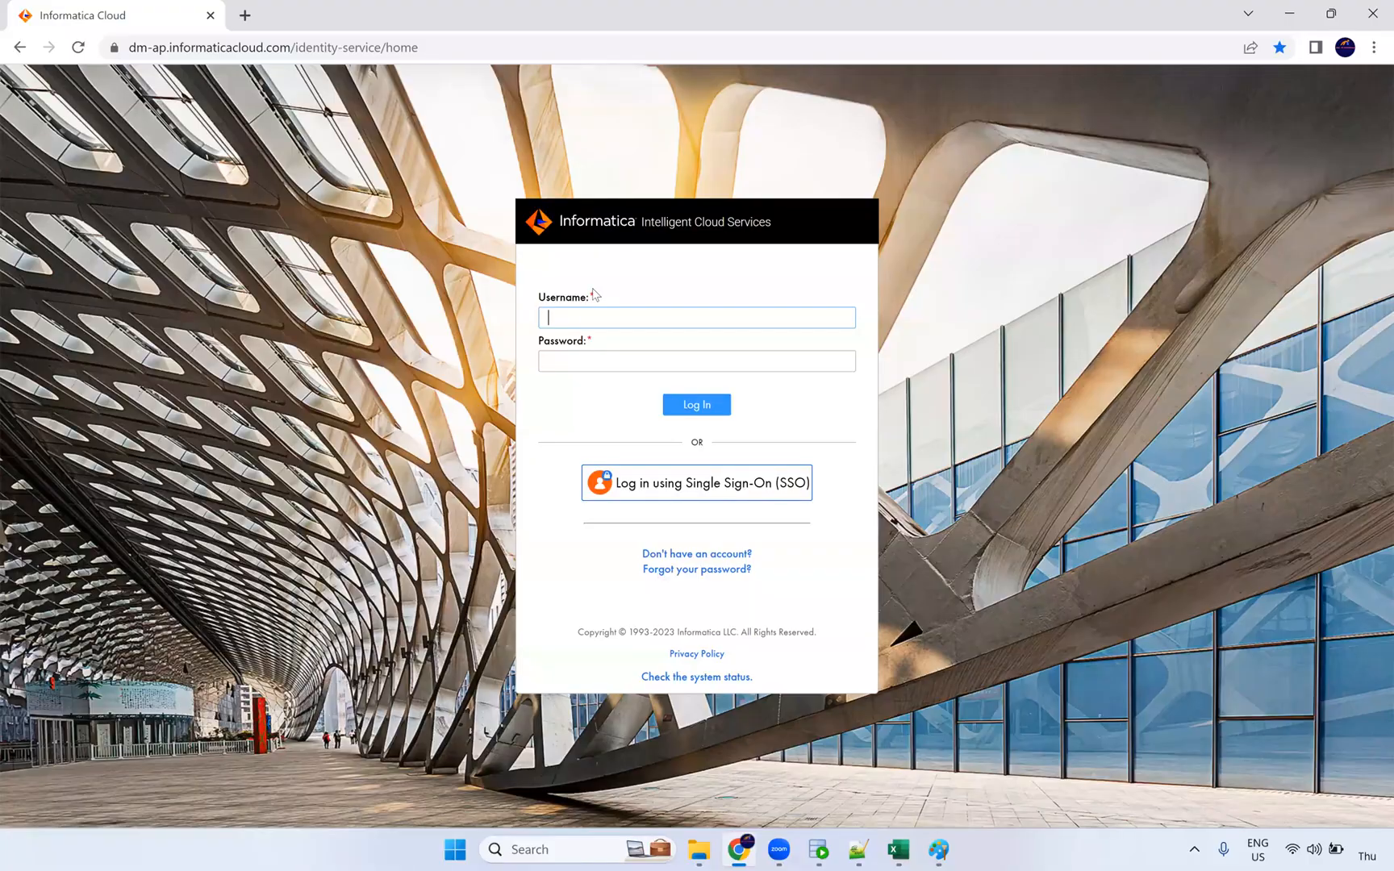
Step: Sign in to IICS with the account's username and password, then bring Paint to the front
key("Tab")
key("Return")
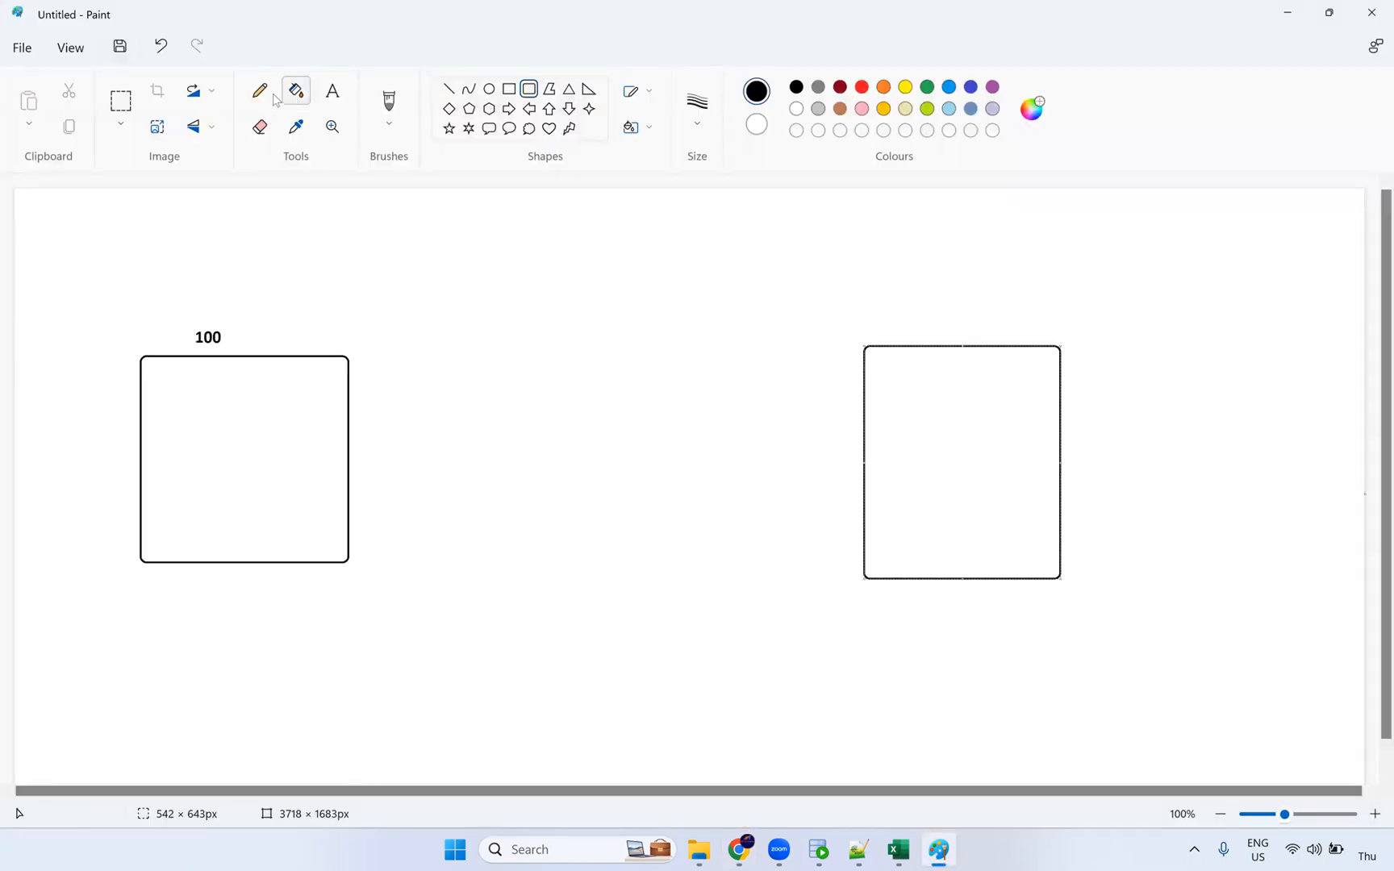
left_click(259, 90)
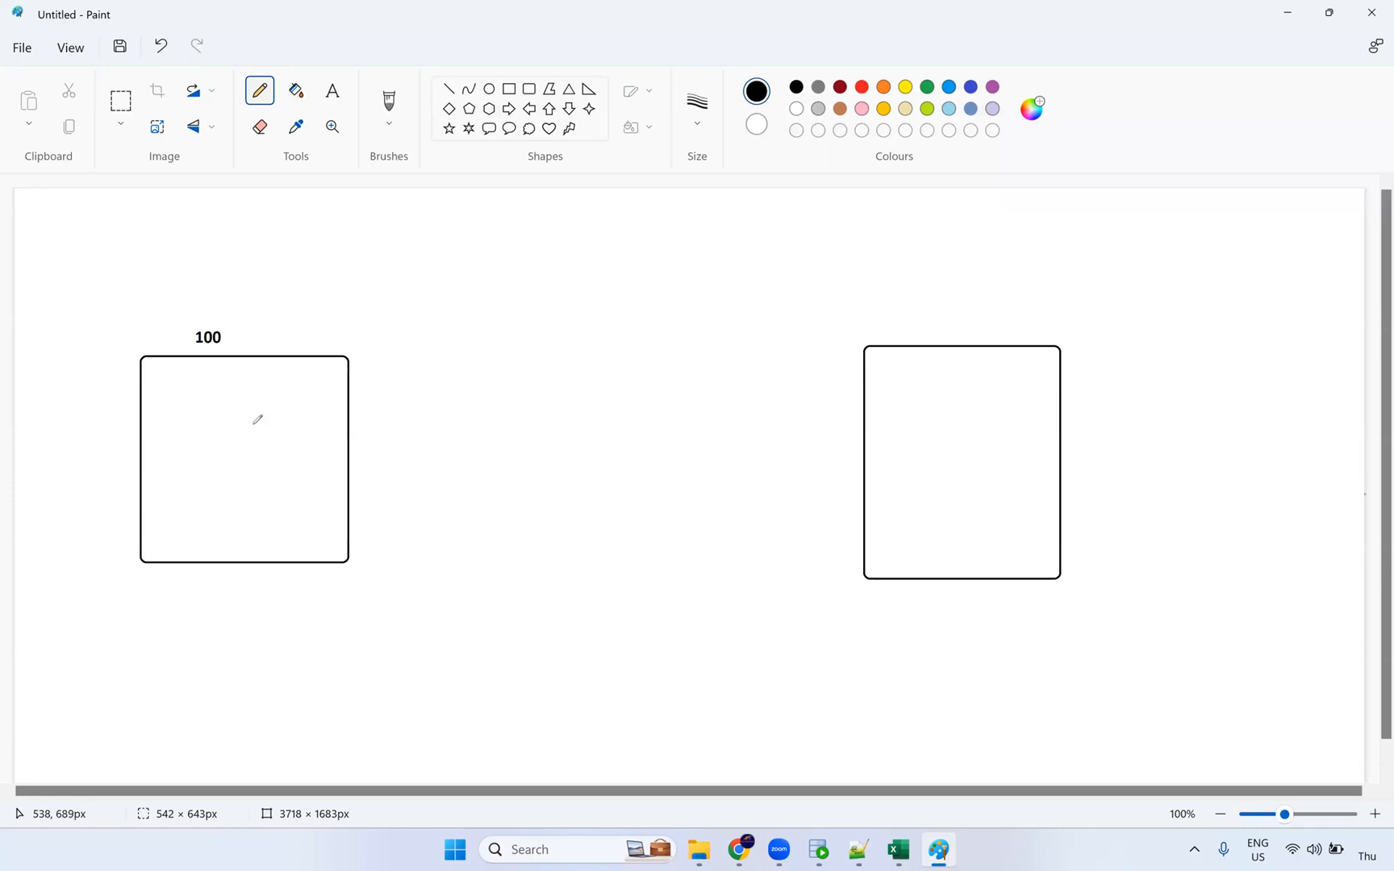
Step: Sketch an arrow from the 100 box through three small boxes, redrawing the line into the right box
left_click_drag(287, 452, 420, 425)
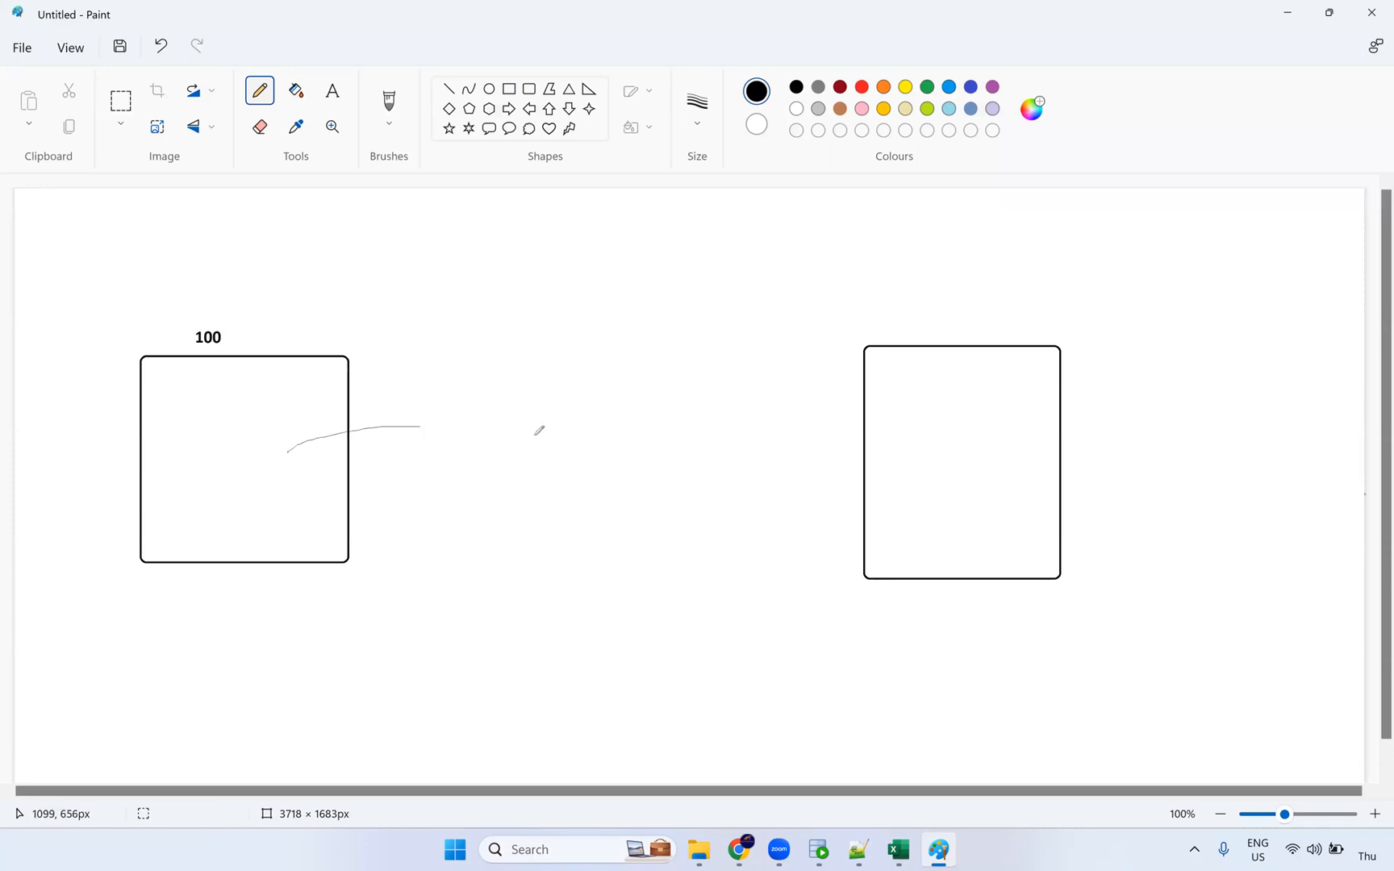
left_click_drag(527, 457, 522, 456)
mouse_move(573, 404)
left_mouse_down()
mouse_move(575, 461)
mouse_move(603, 489)
mouse_move(637, 417)
mouse_move(574, 401)
left_mouse_up()
mouse_move(670, 392)
left_mouse_down()
mouse_move(672, 508)
mouse_move(722, 392)
mouse_move(663, 395)
left_mouse_up()
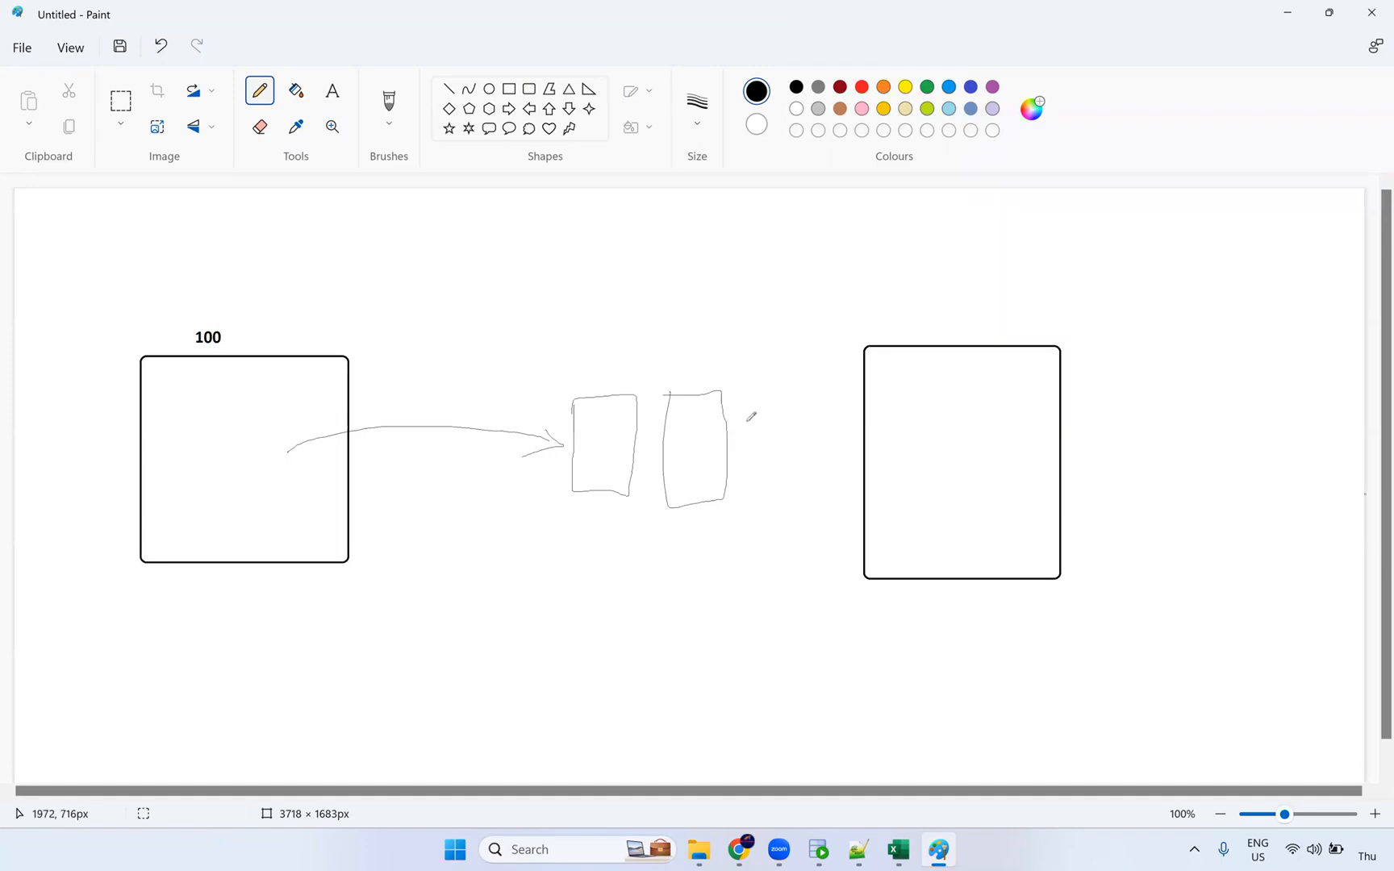
mouse_move(745, 395)
left_mouse_down()
mouse_move(746, 488)
mouse_move(801, 488)
mouse_move(800, 396)
mouse_move(747, 396)
left_mouse_up()
left_click_drag(800, 453, 922, 452)
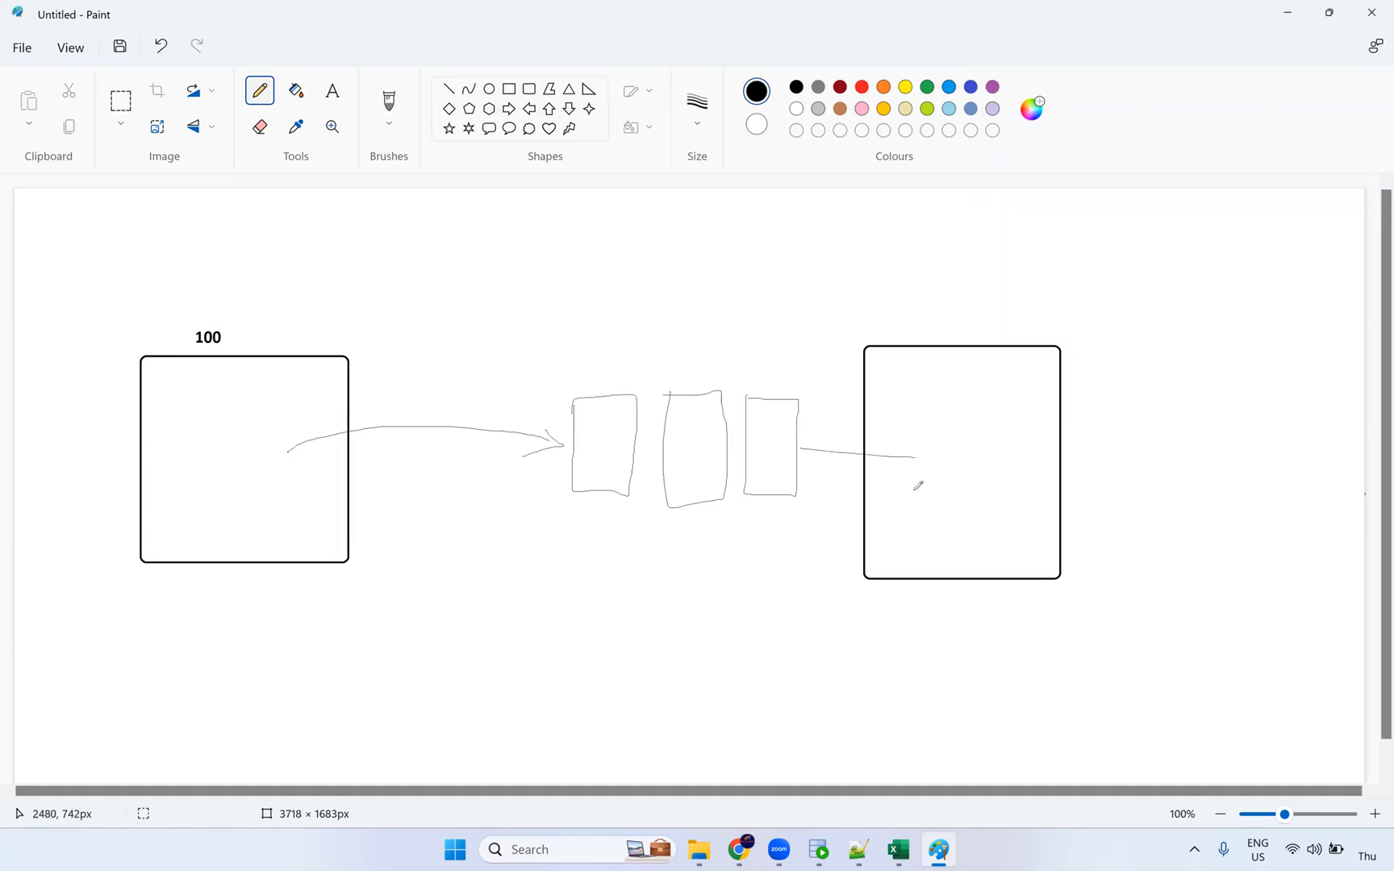
key("ctrl+z")
left_click_drag(799, 444, 867, 447)
key("alt+Tab")
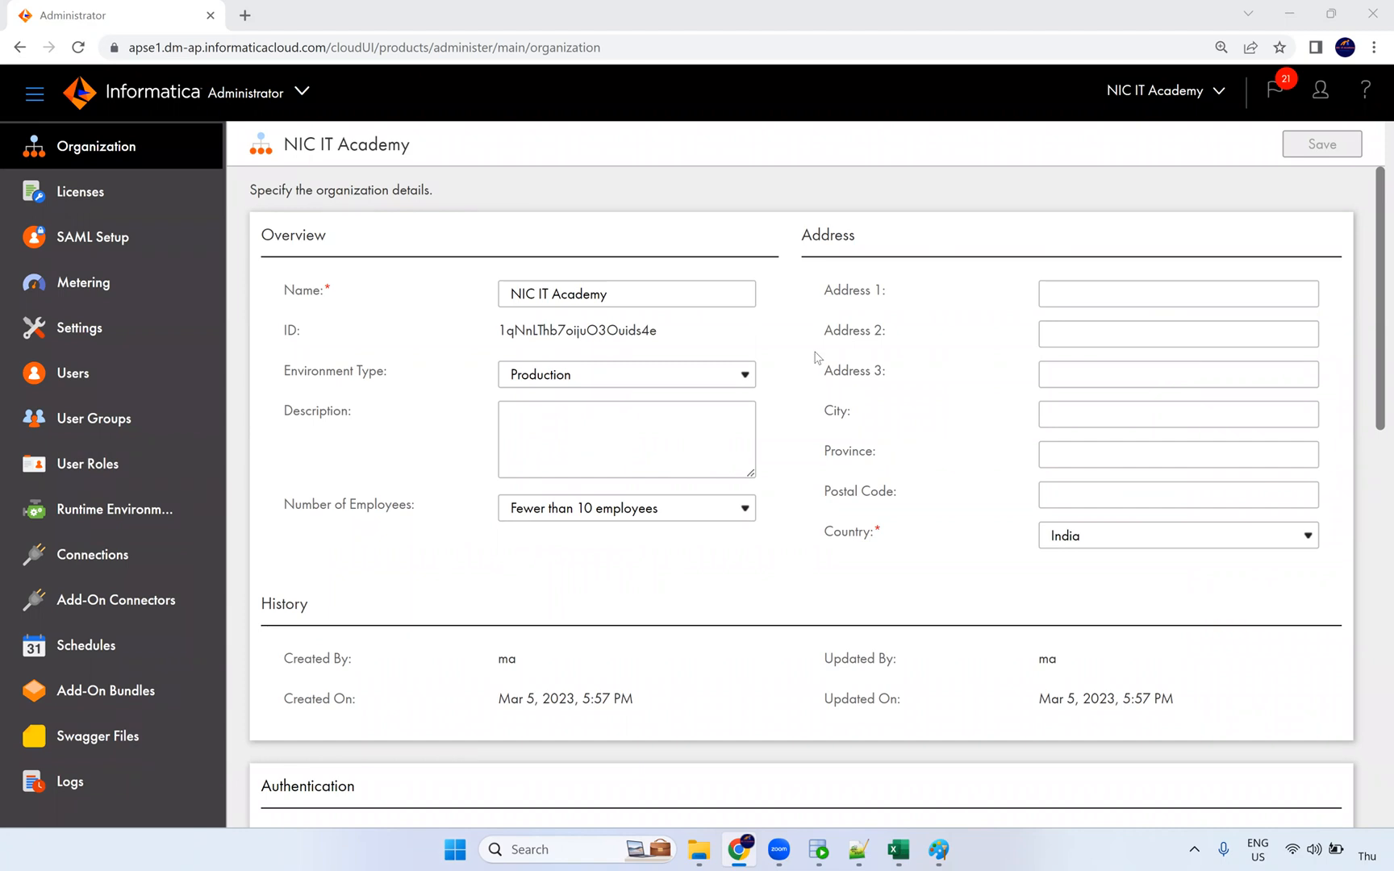
Step: View Runtime Environments in Administrator, then switch to the Data Integration service
left_click(186, 511)
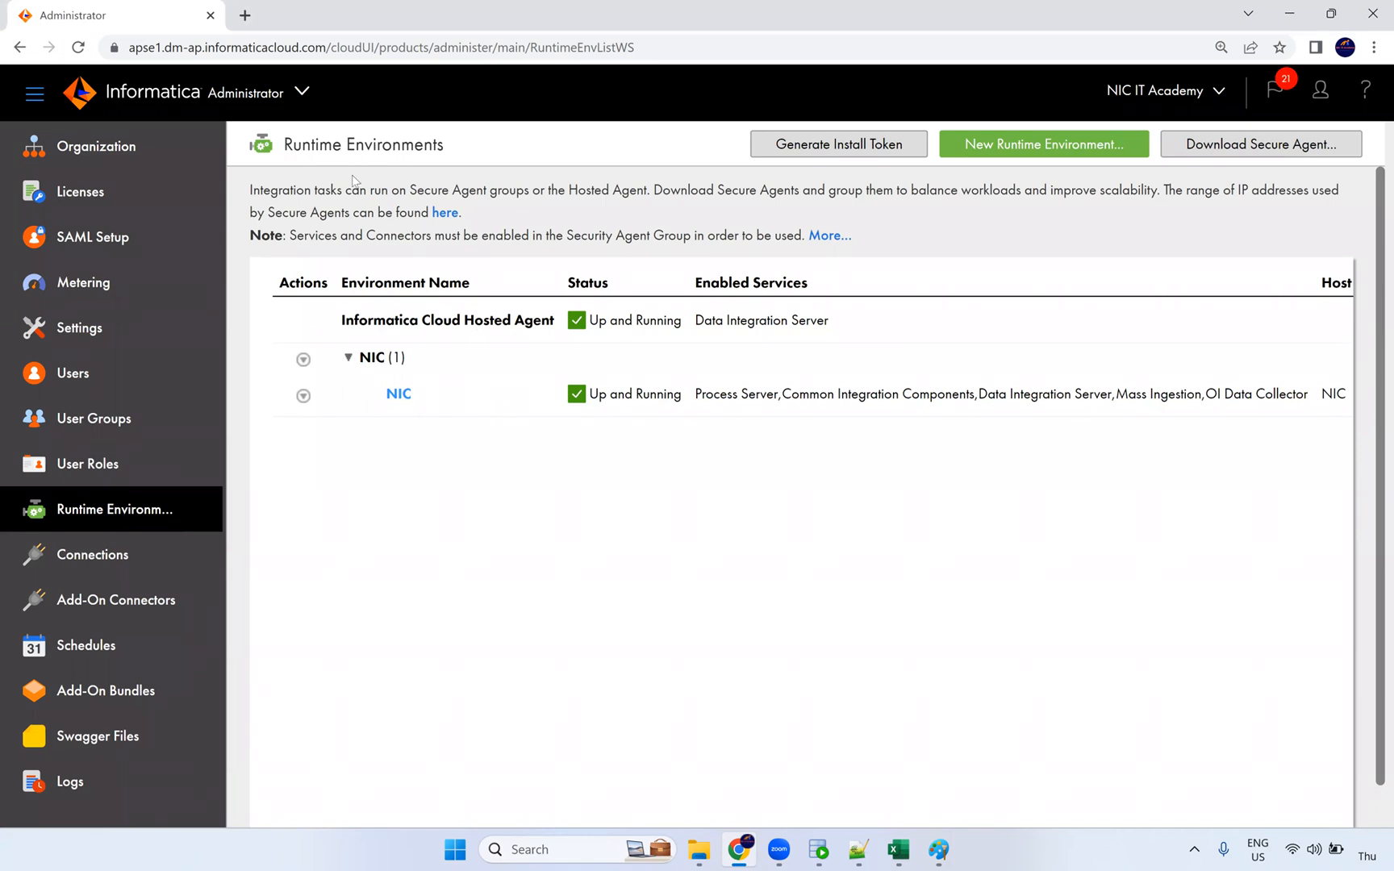
left_click(301, 91)
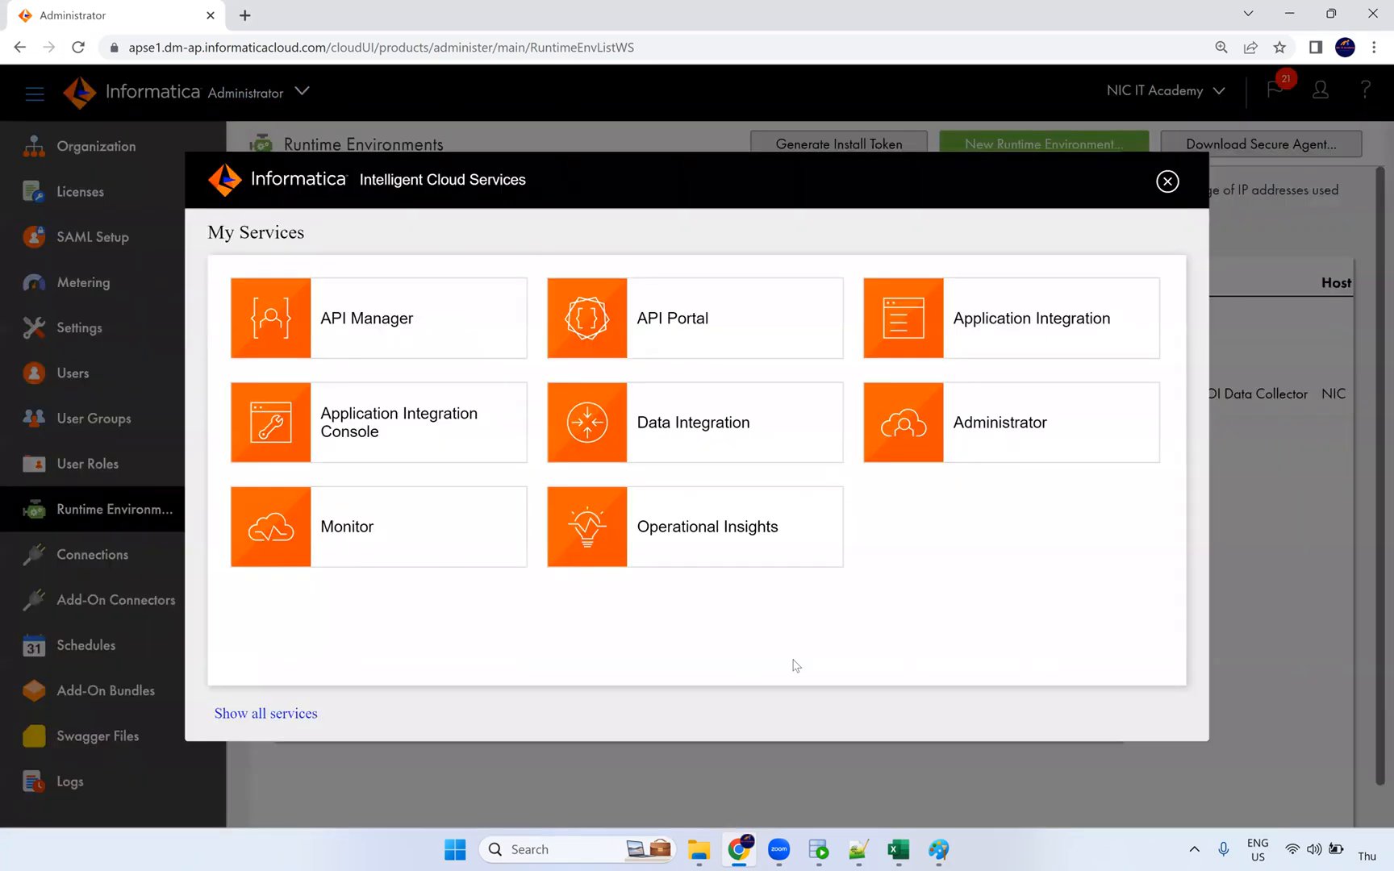
left_click(727, 439)
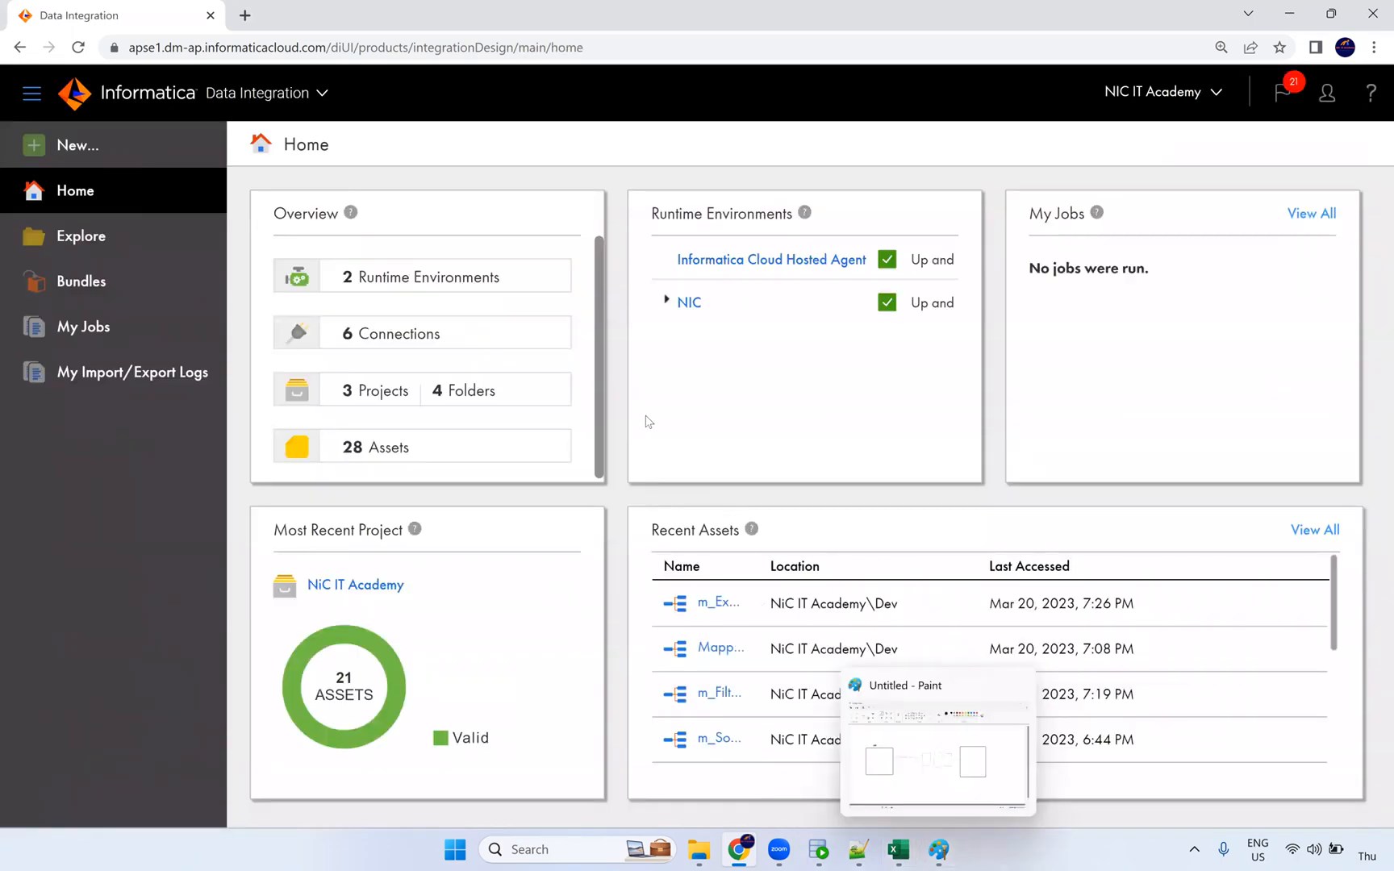
Step: Create a new Mapping named m_Expression_Macros and show its Source properties full-size
left_click(90, 164)
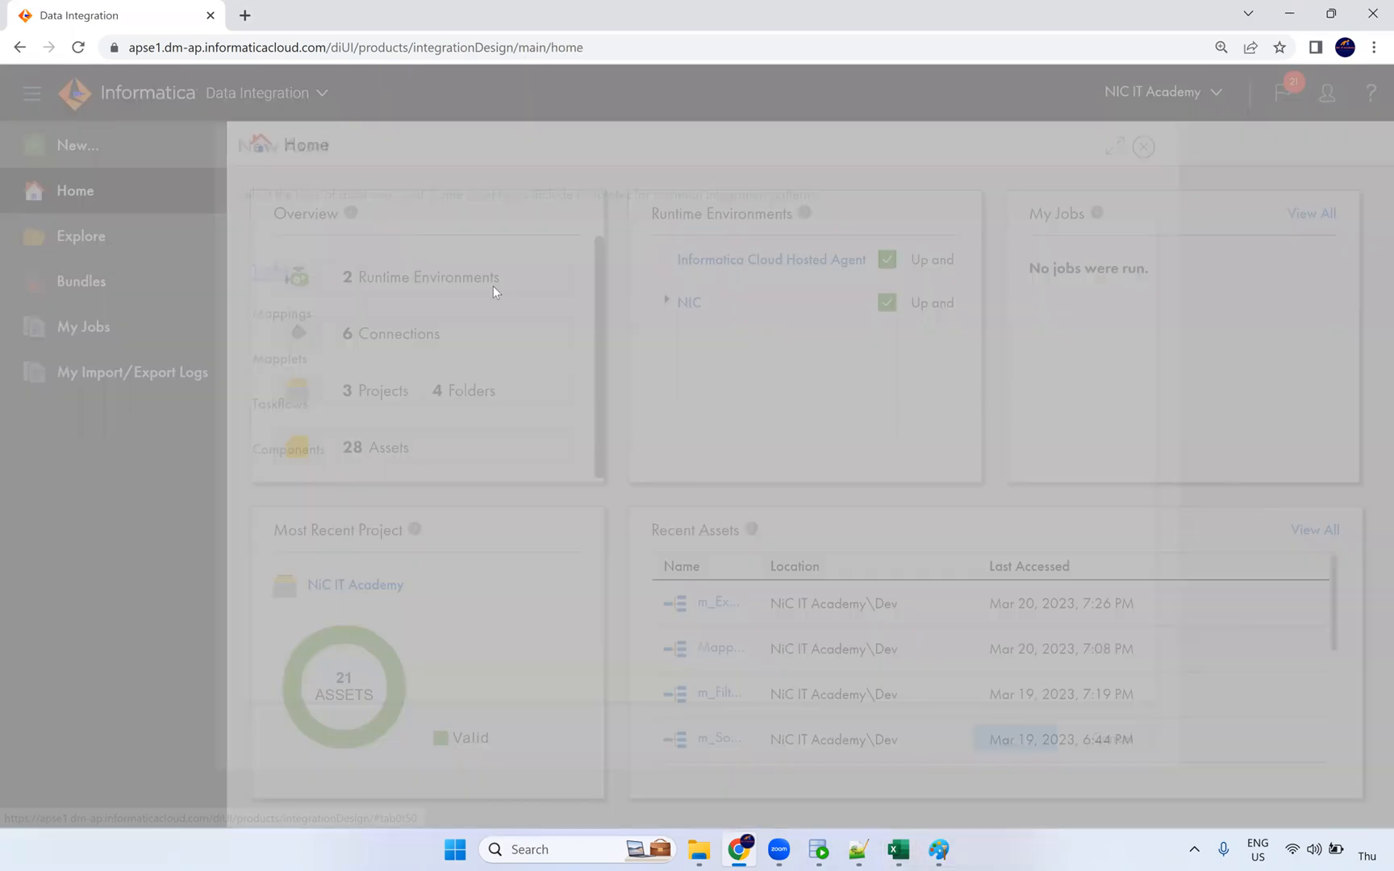
left_click(289, 306)
left_click(482, 260)
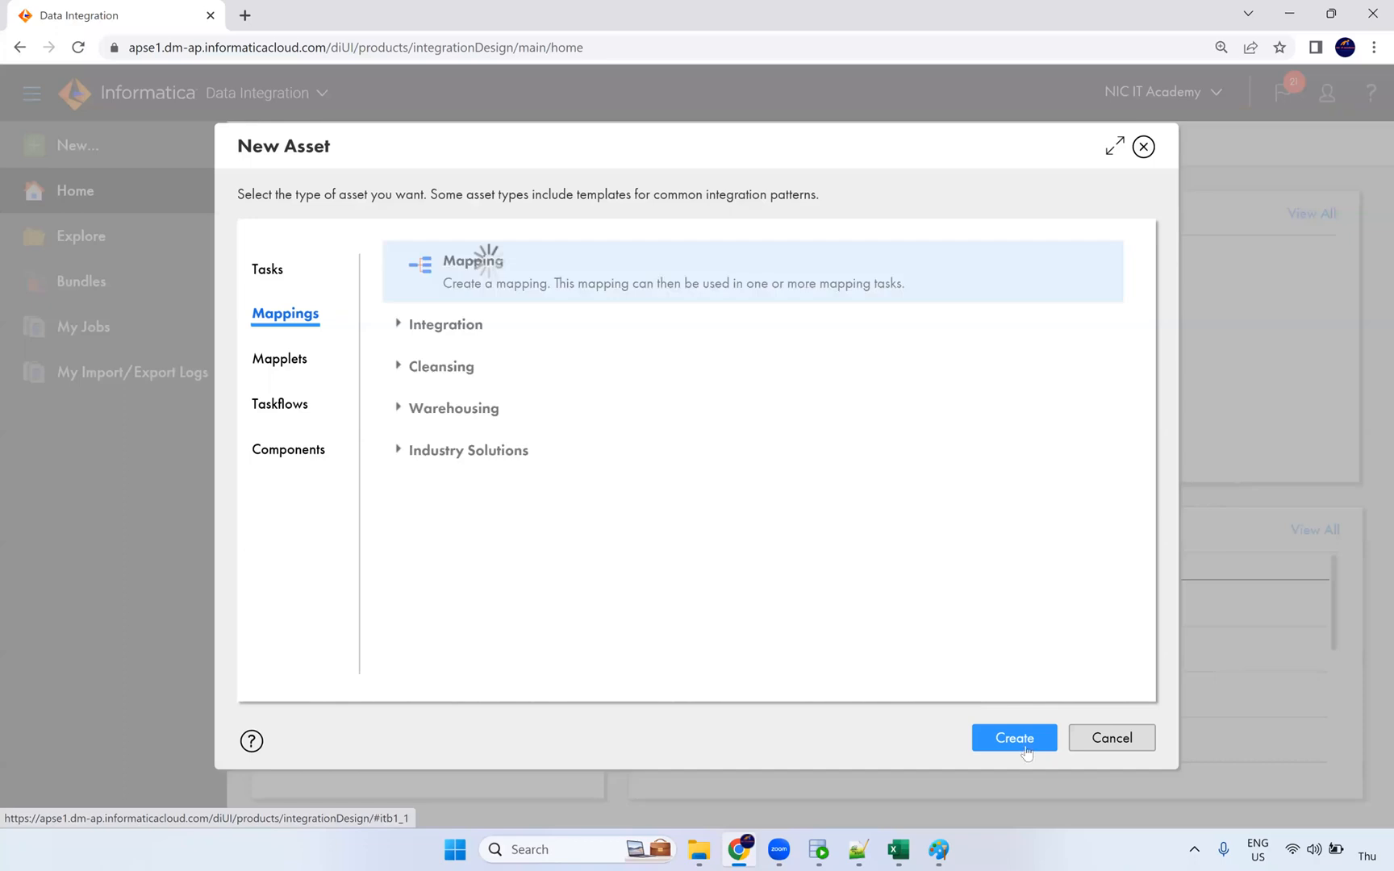
left_click(1013, 738)
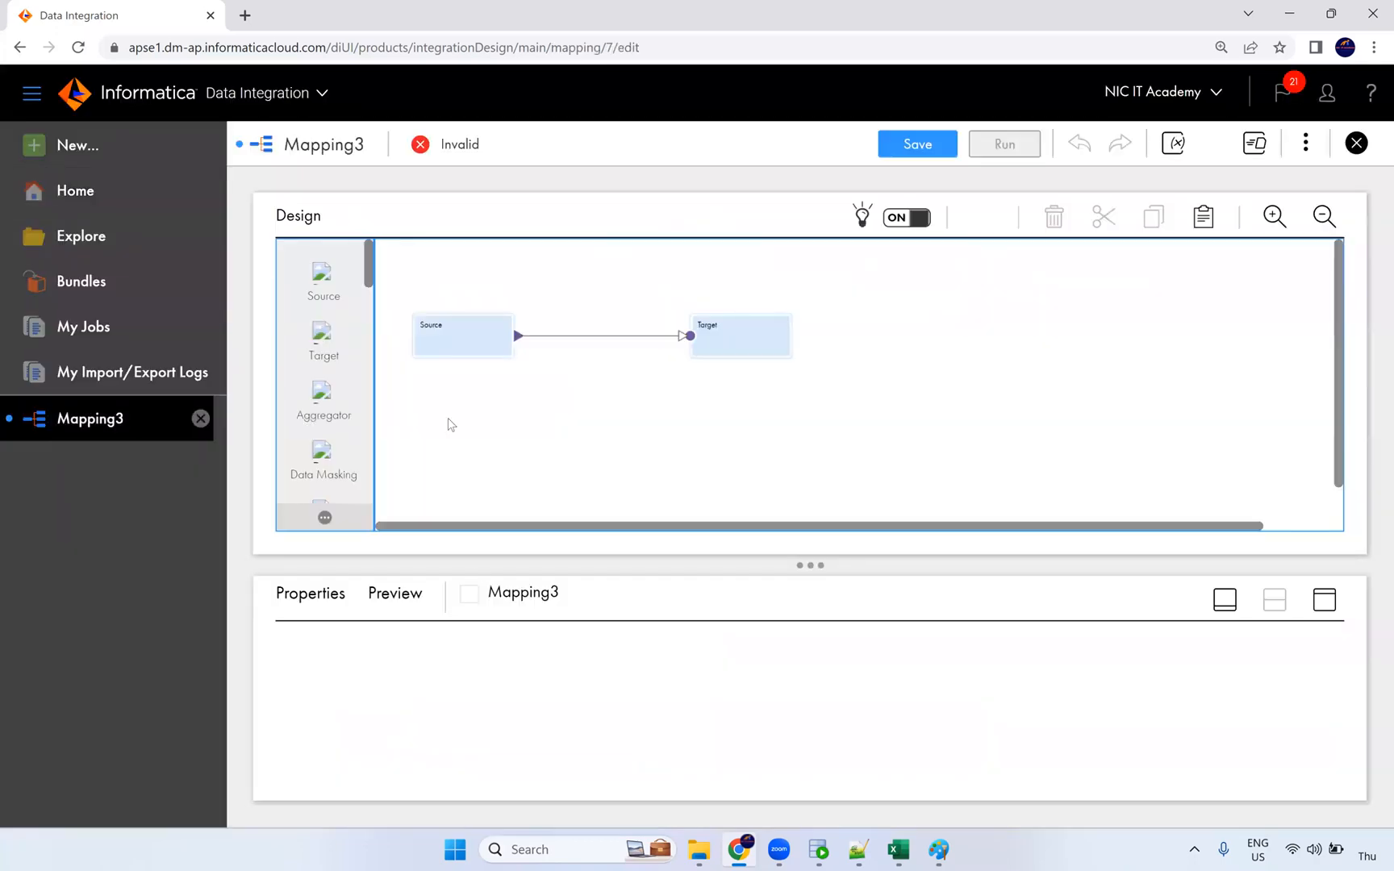
left_click(314, 645)
type("m_Expressi")
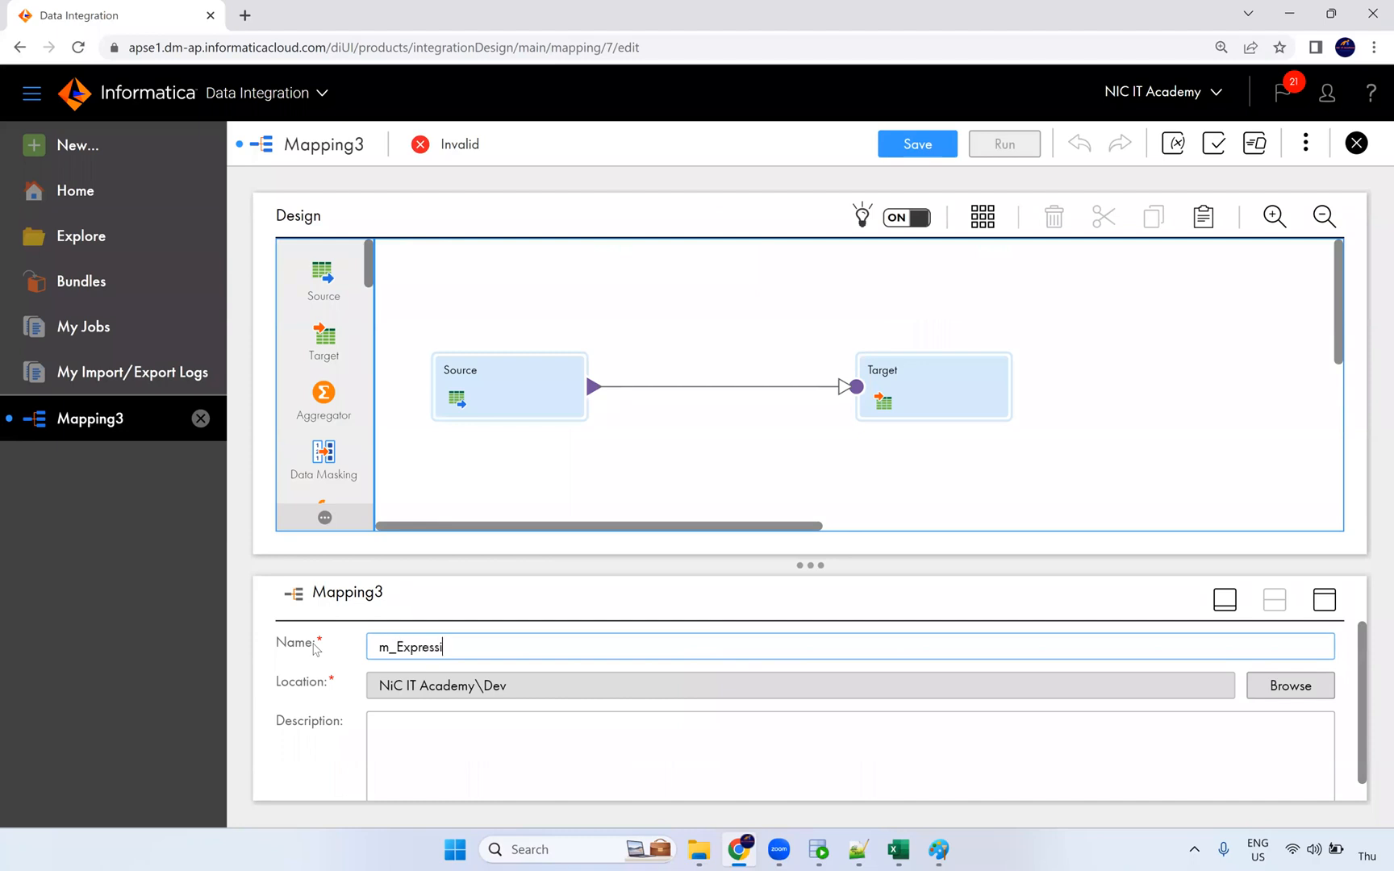
type("on_Macros")
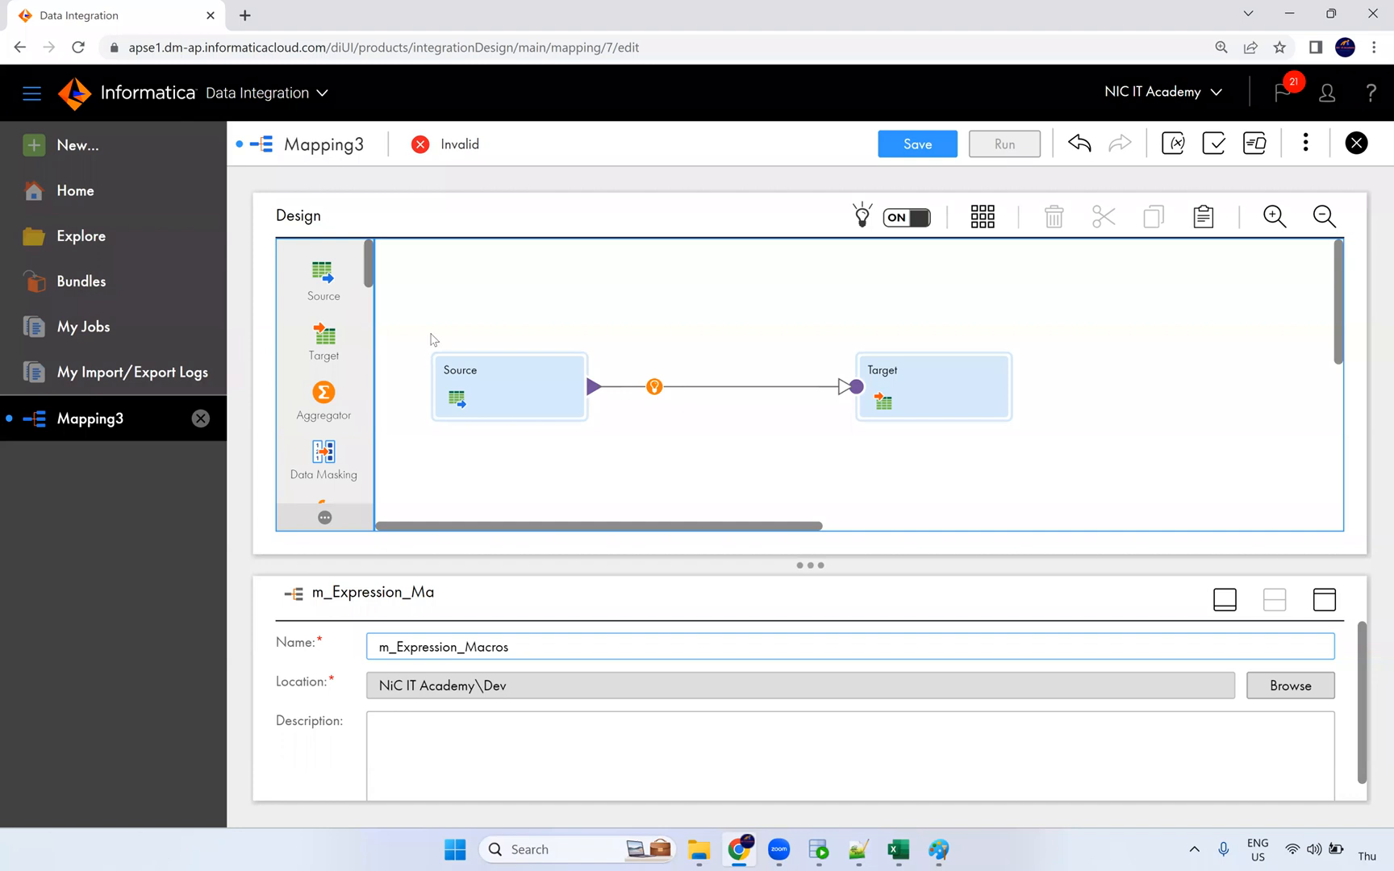
left_click(513, 379)
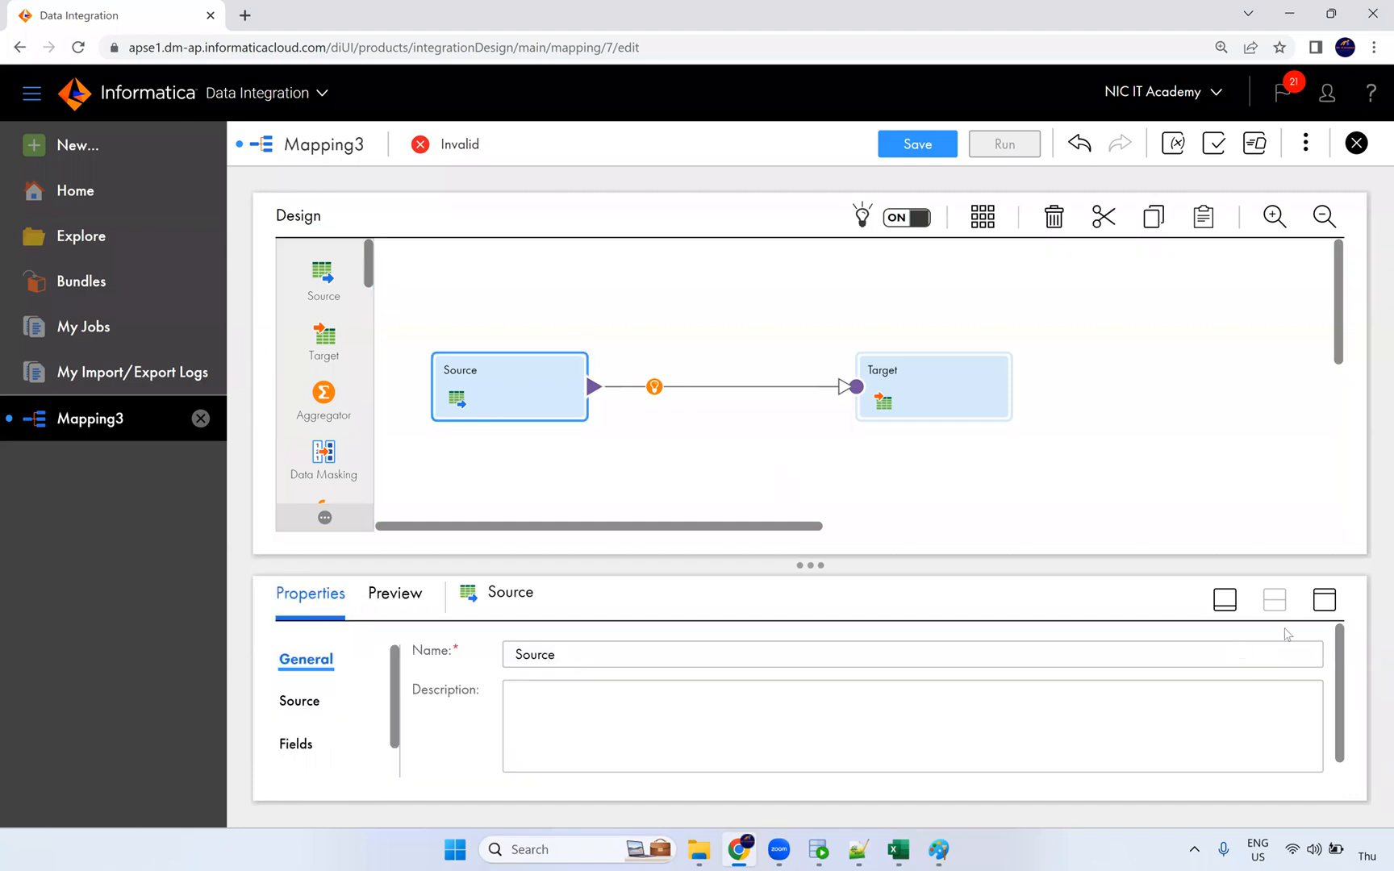
left_click(1323, 599)
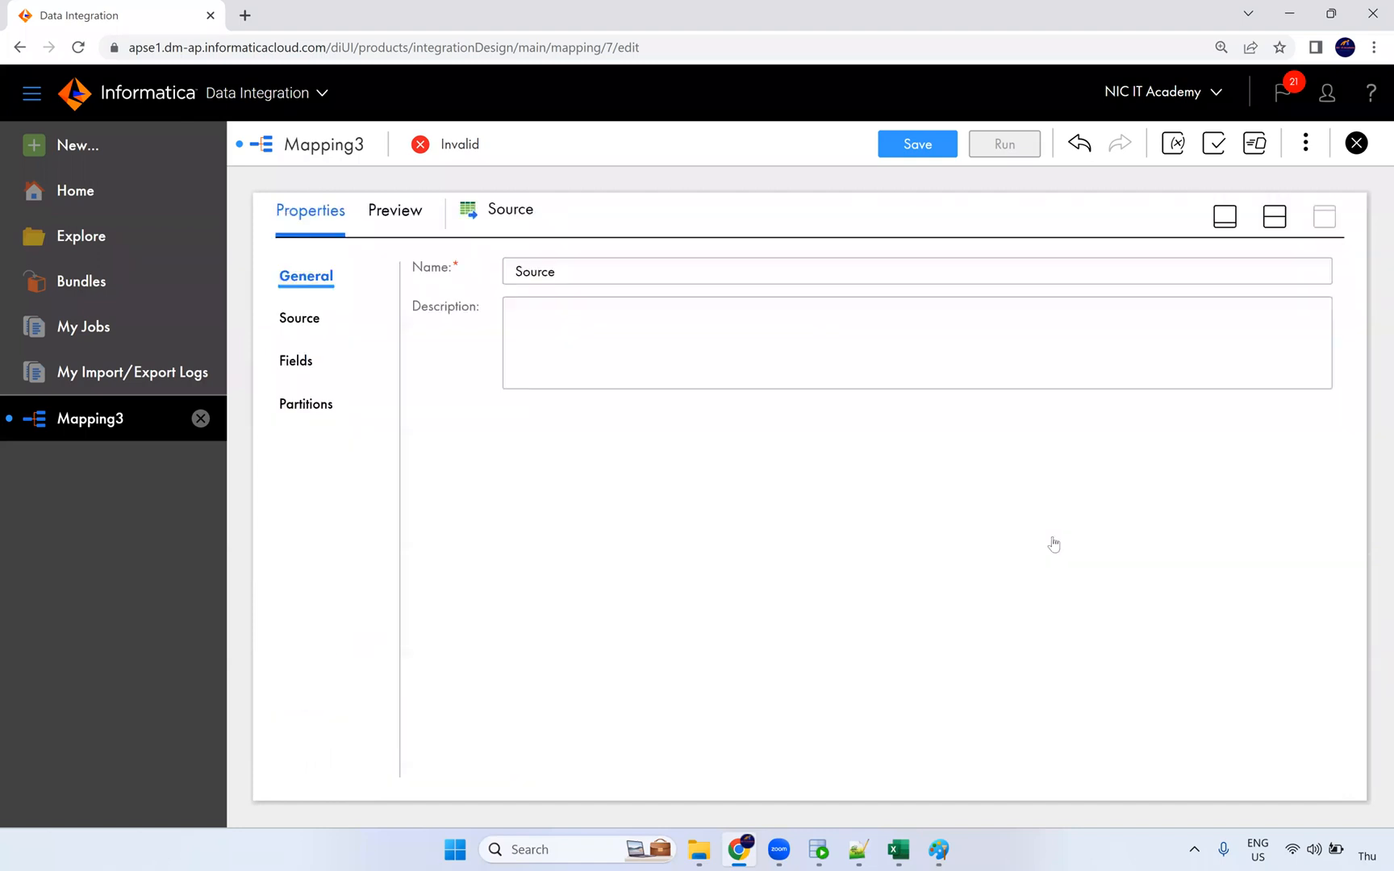
Step: Point the Source at the Oracle_Src connection with EMPLOYEES as its single object
left_click(300, 318)
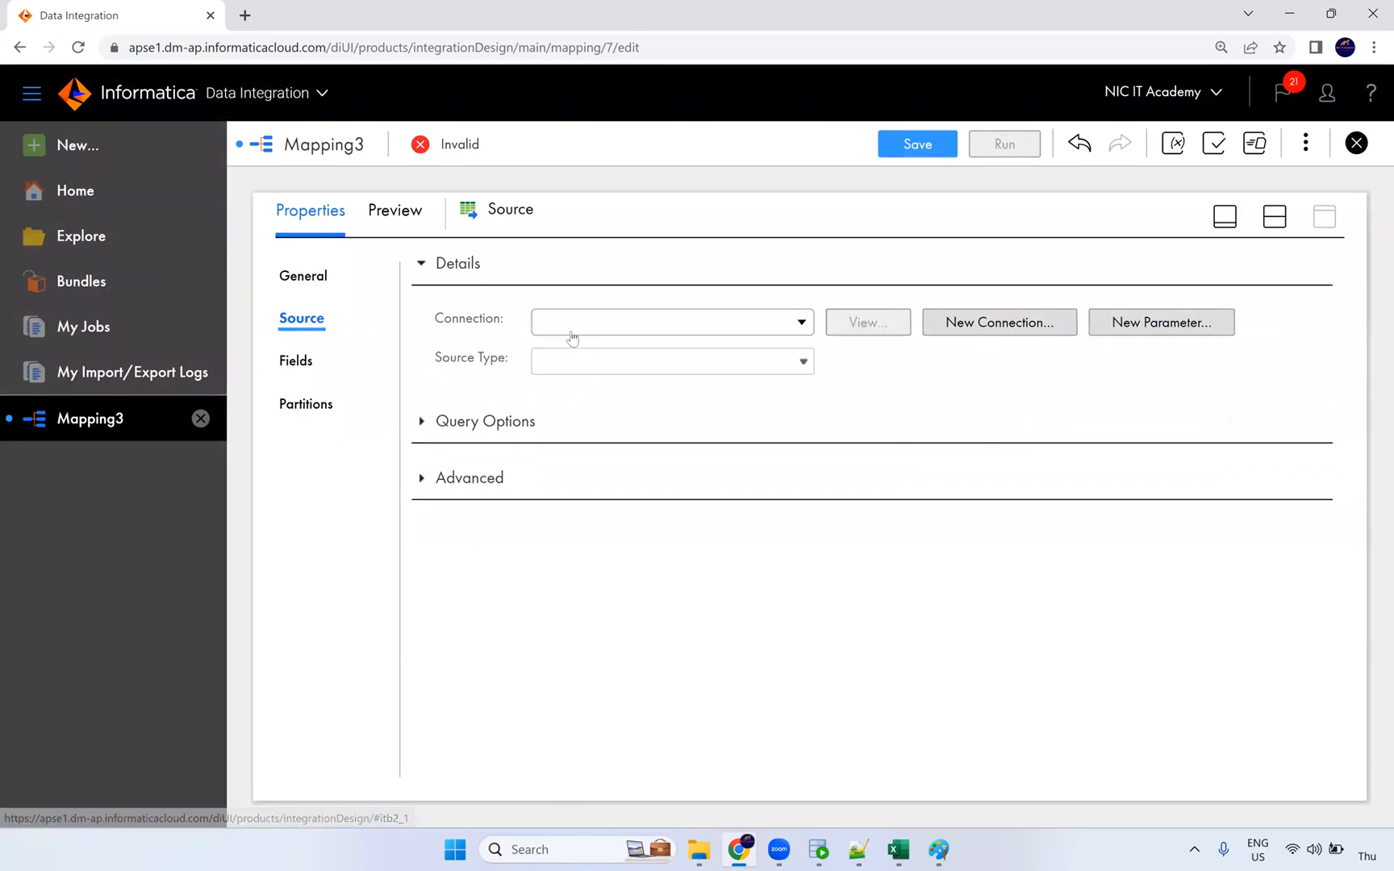
left_click(567, 337)
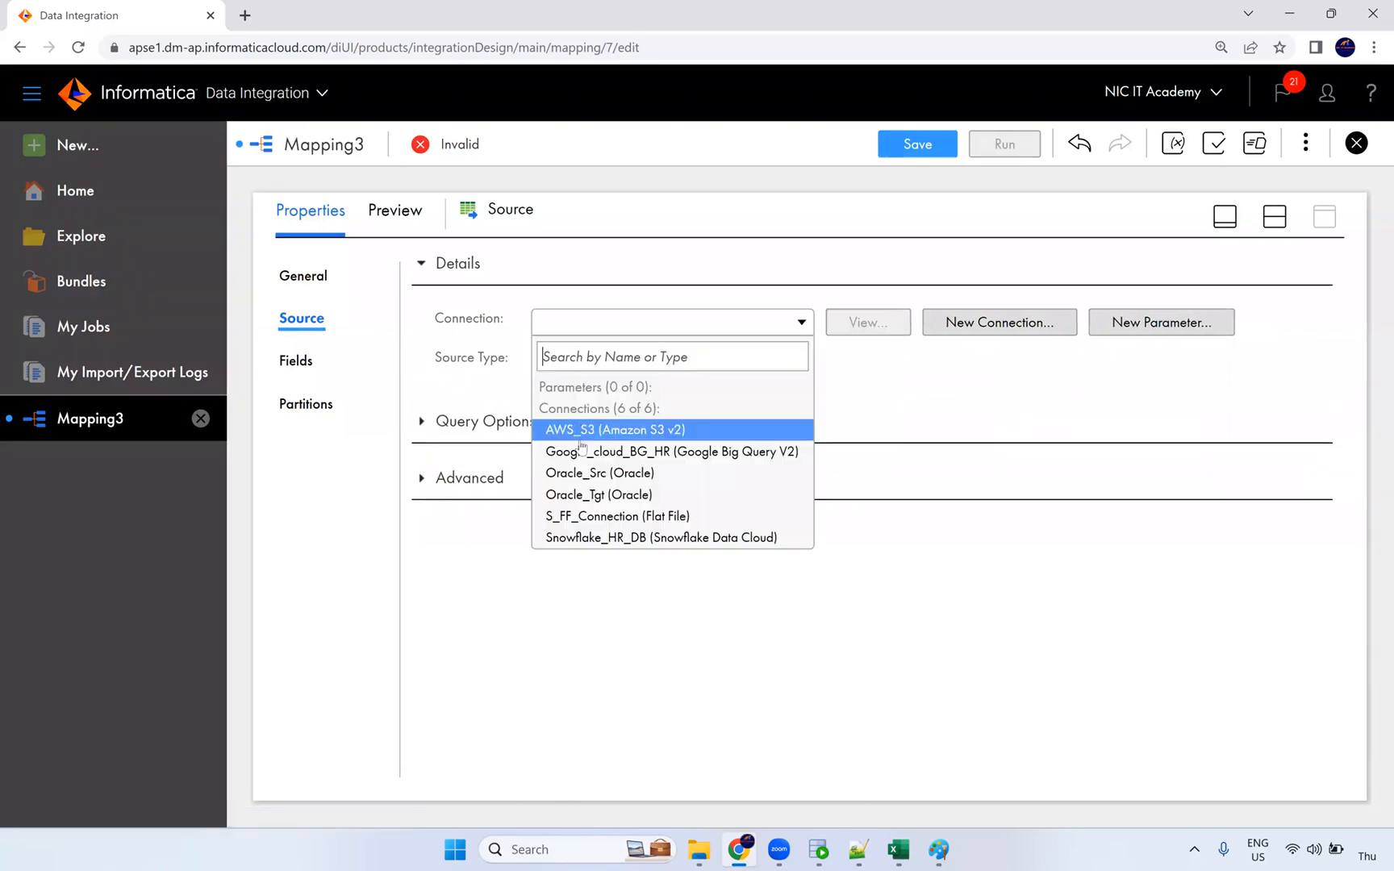
left_click(620, 482)
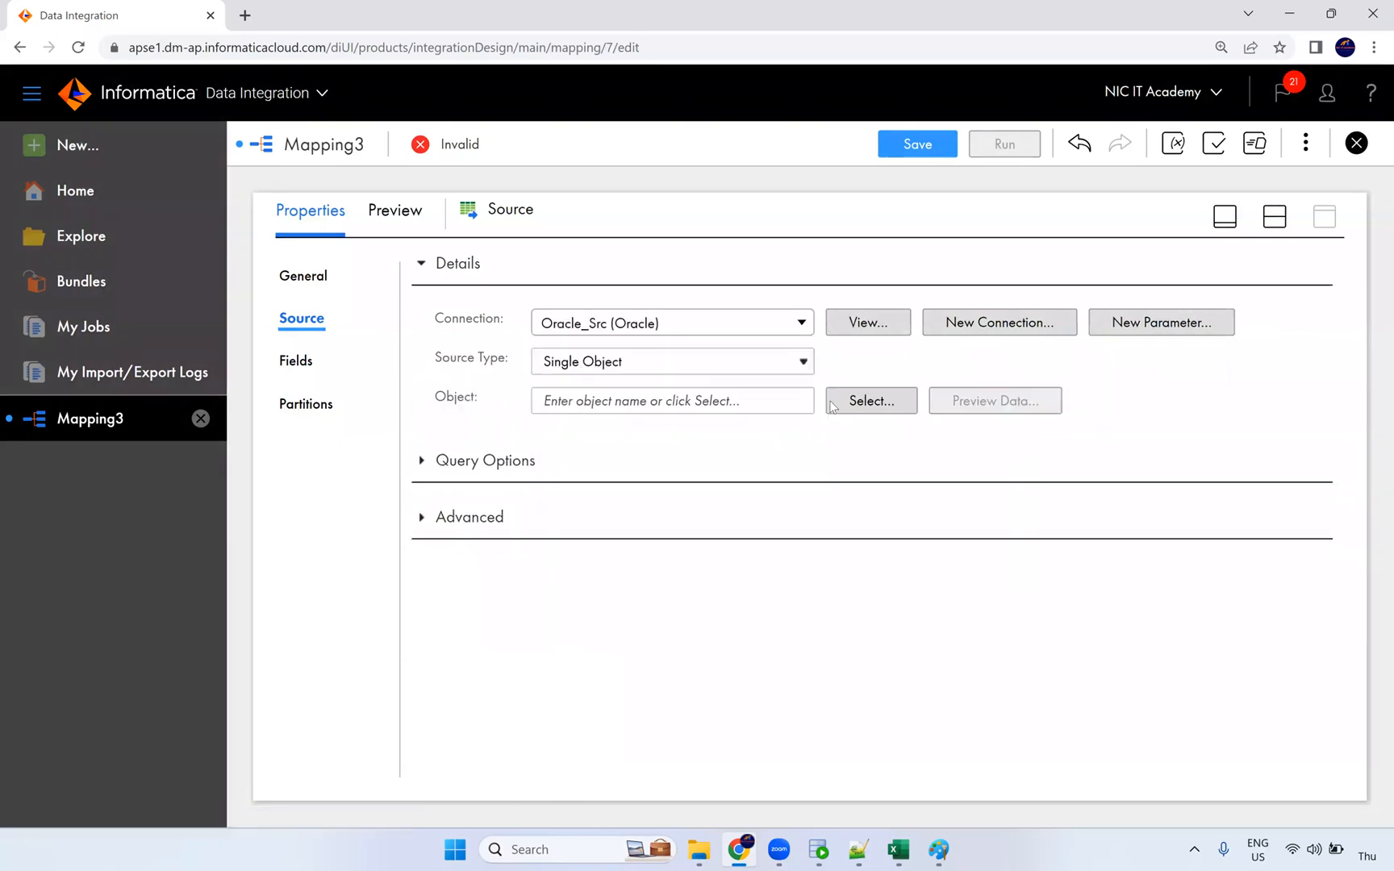
left_click(861, 401)
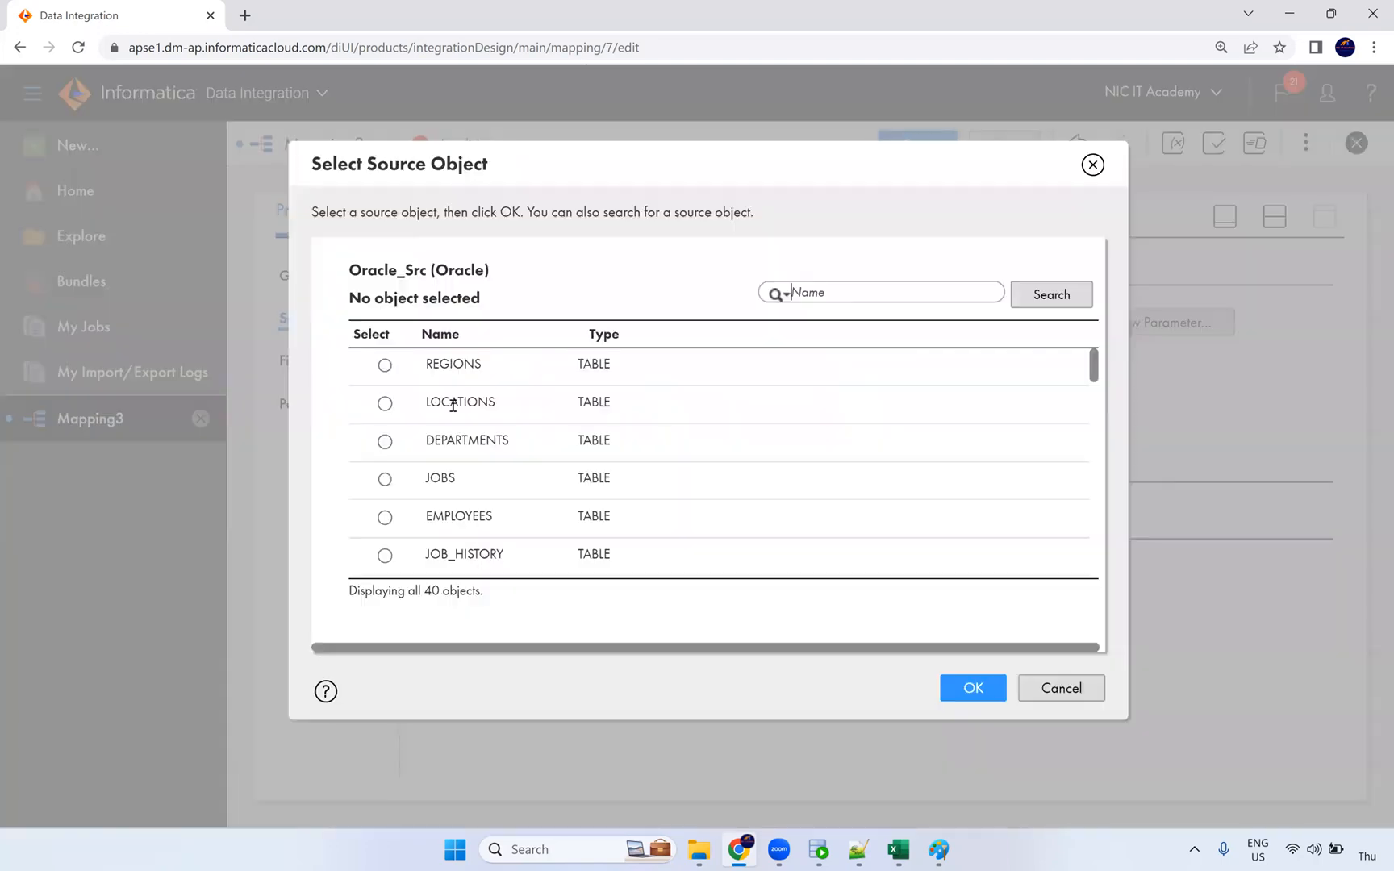
scroll(492, 520, "down", 4)
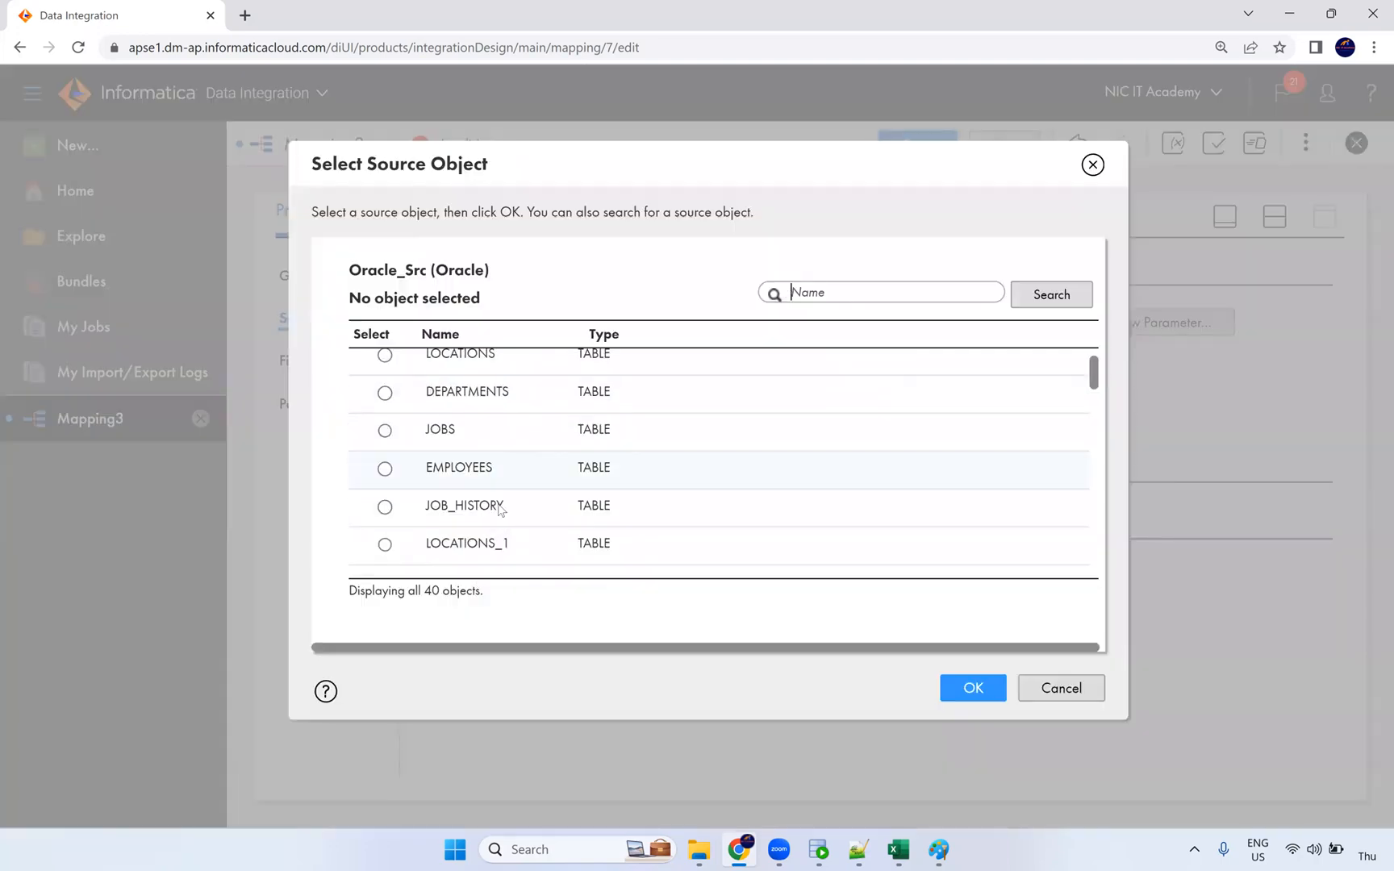
scroll(482, 468, "up", 4)
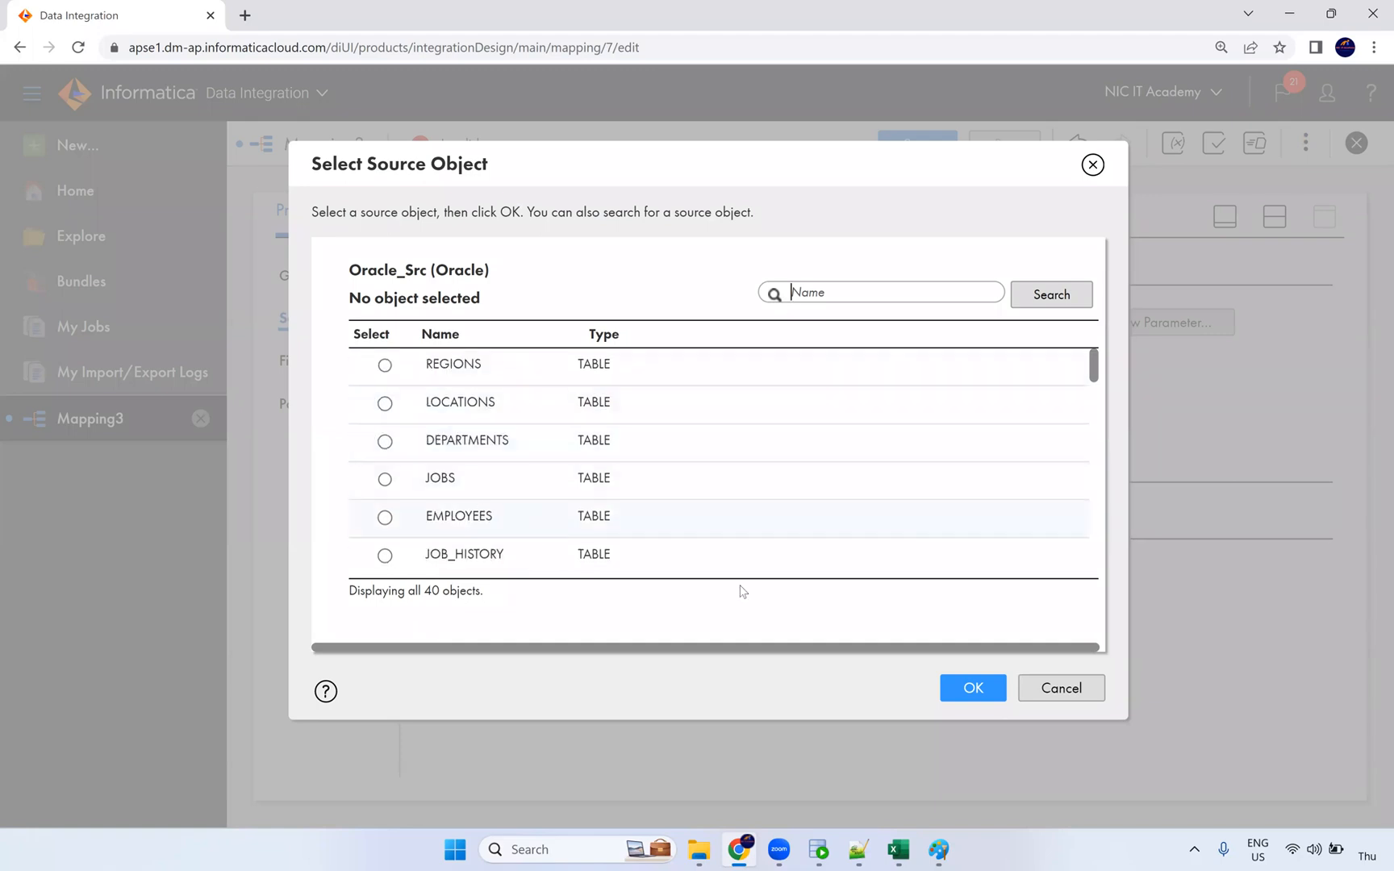
left_click(726, 517)
left_click(973, 687)
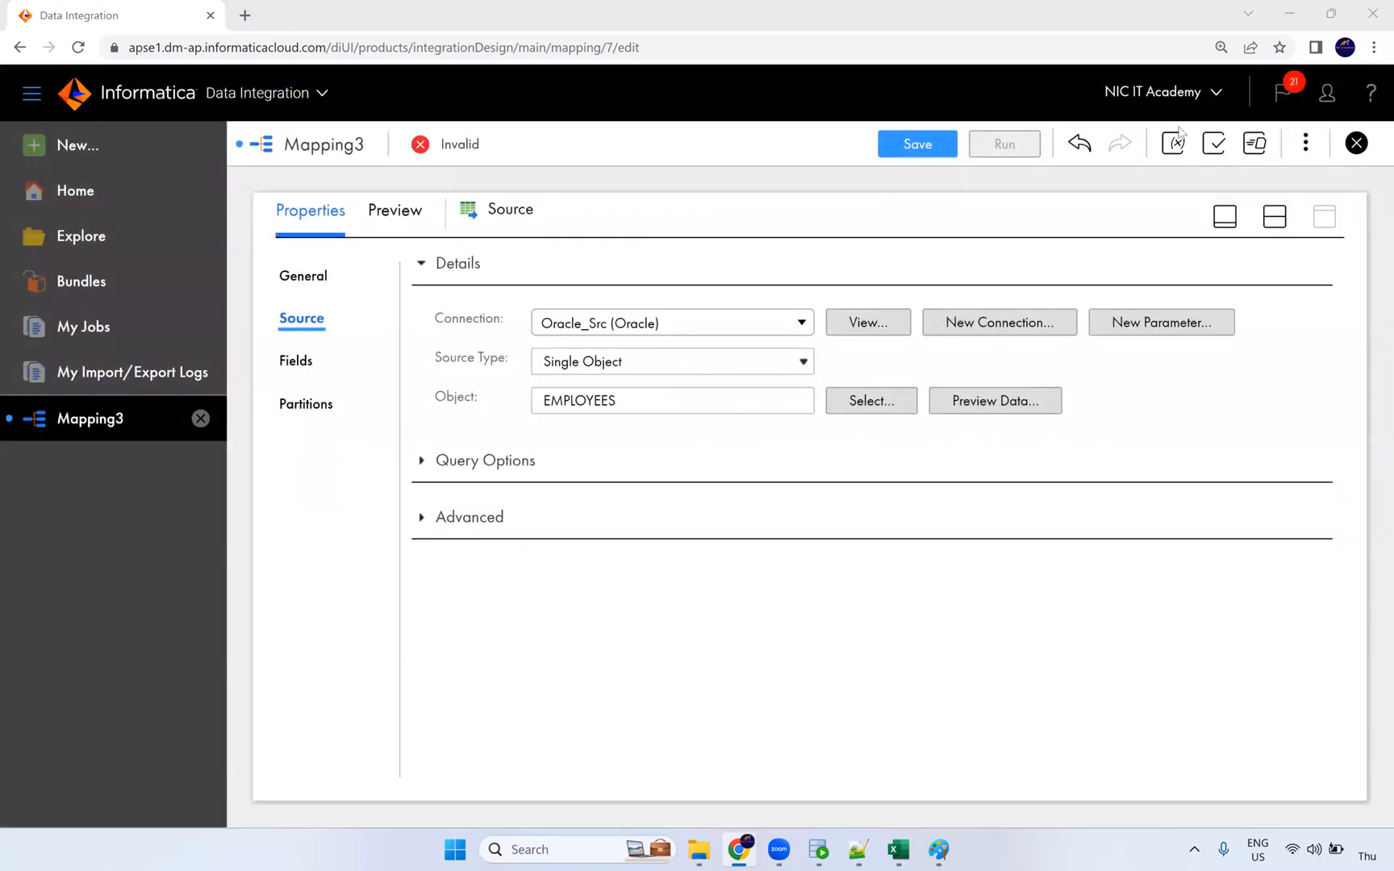
left_click(1274, 216)
Step: Insert an Expression transformation between the Source and Target and view its expression settings
left_click(653, 386)
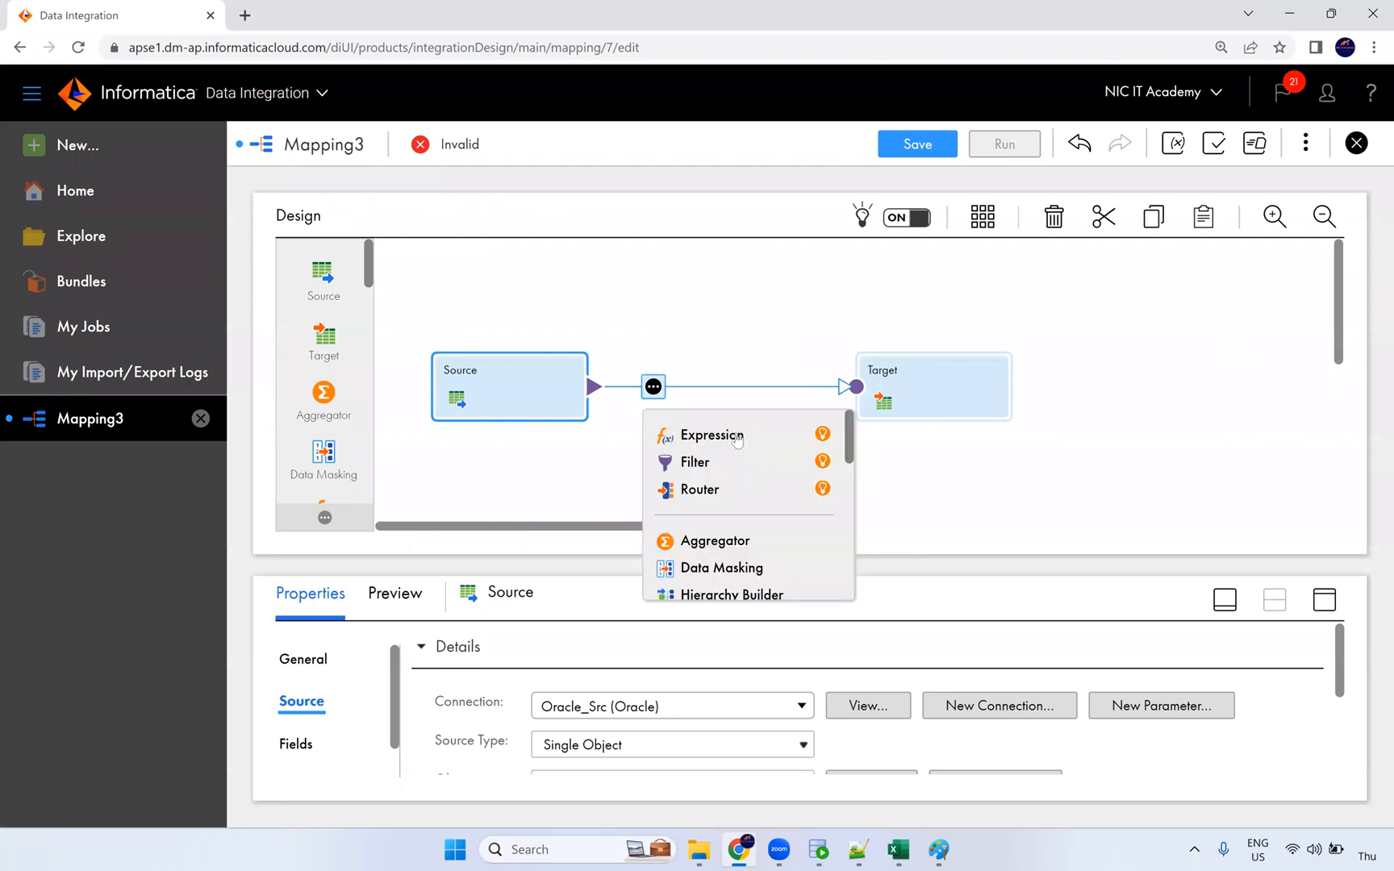
left_click(701, 435)
left_click(894, 354)
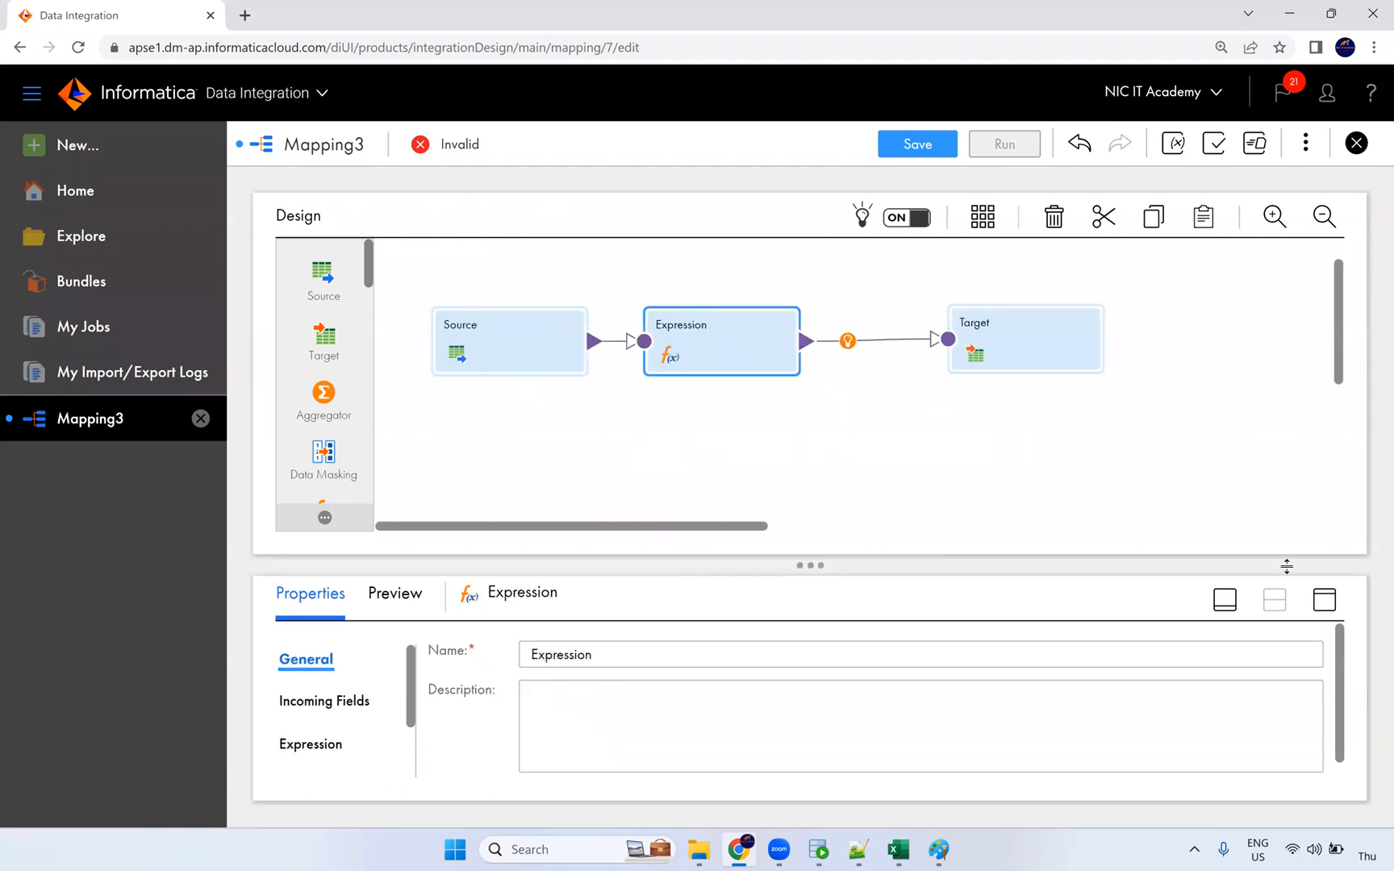
left_click(1324, 603)
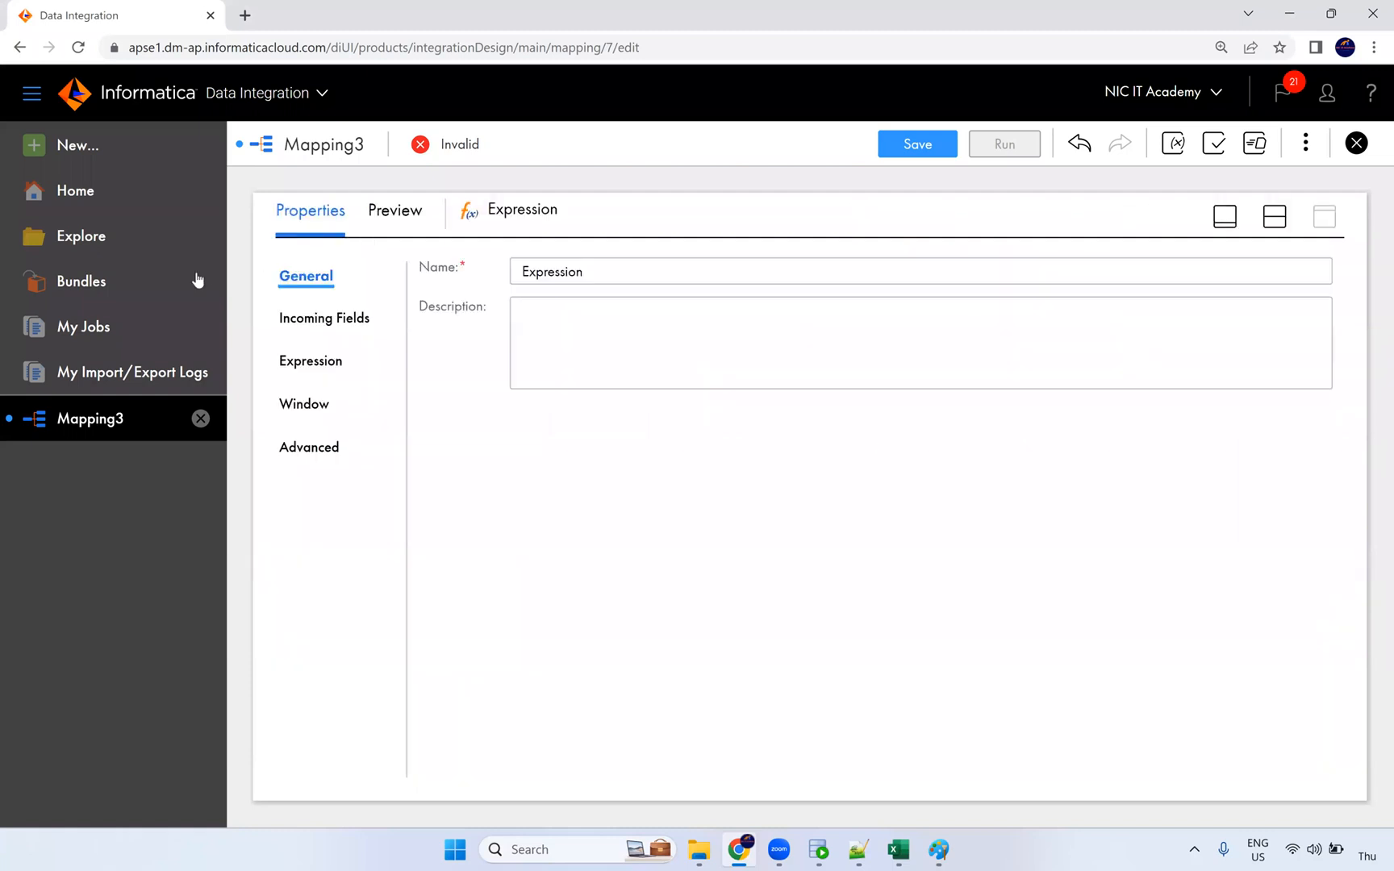
left_click(352, 364)
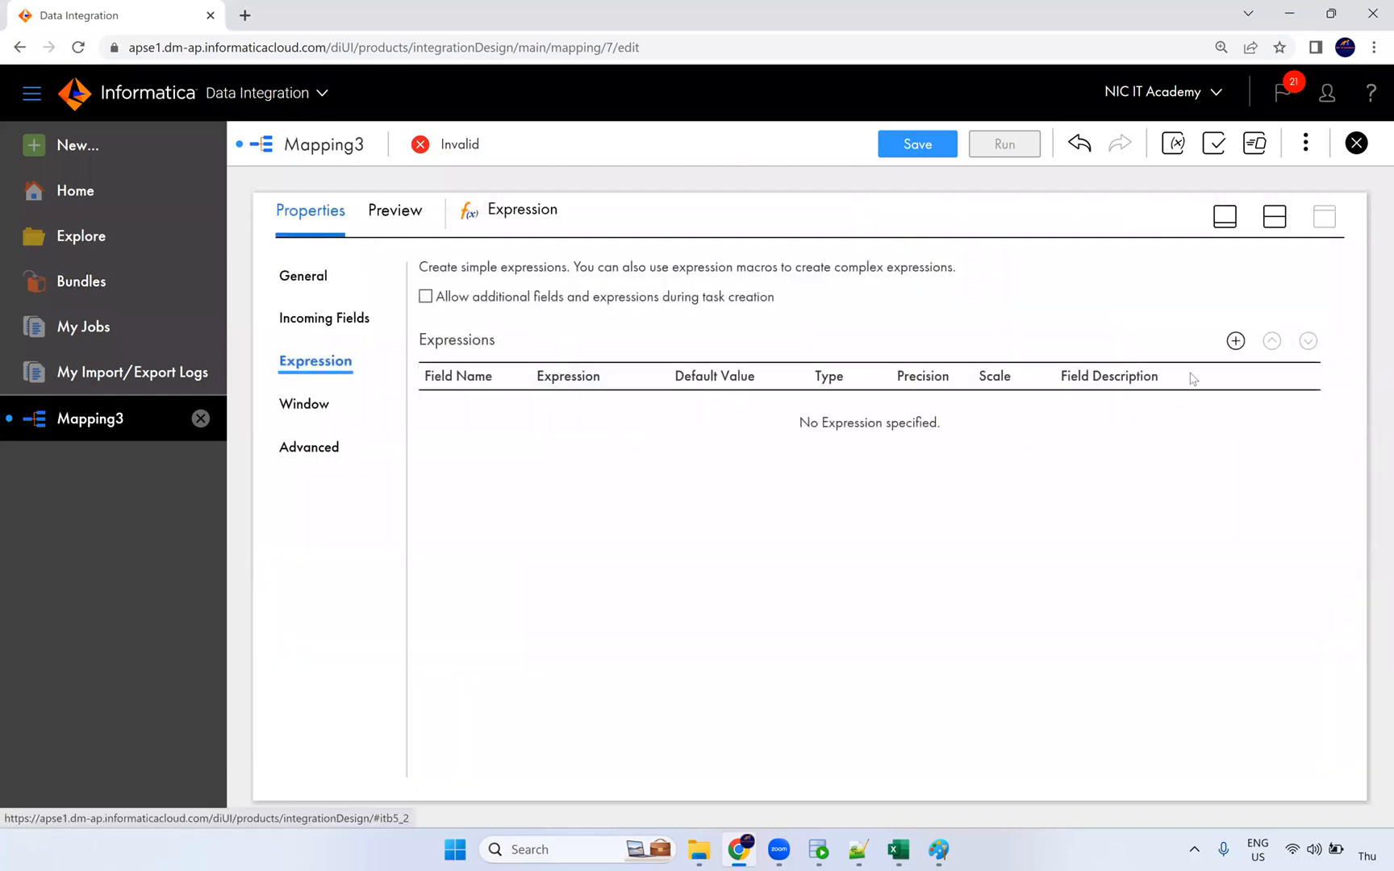
Step: Add an Input Macro Field named %in_PORTS% and bring up its inputs configuration
left_click(1234, 340)
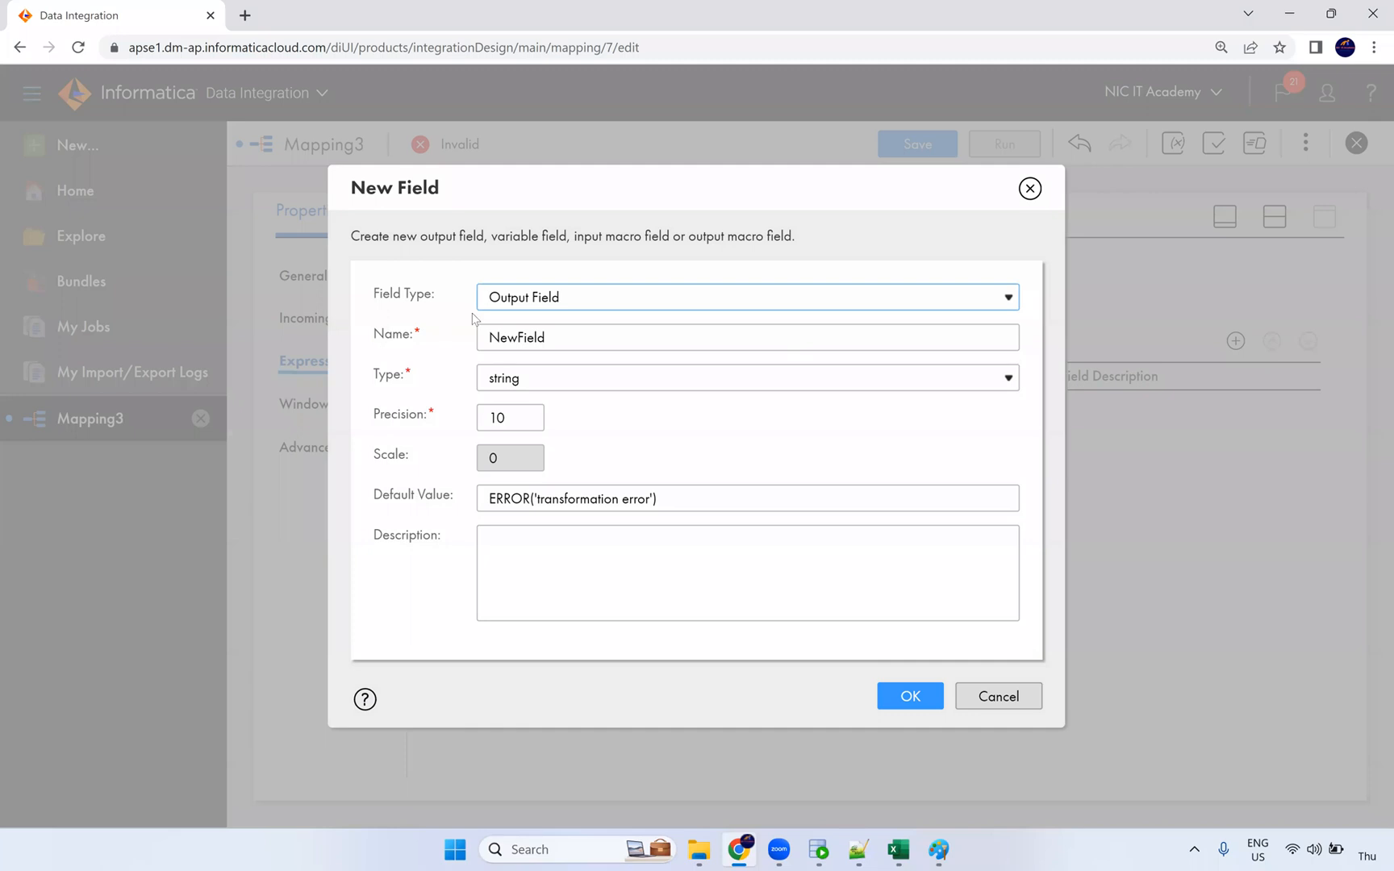
left_click(524, 305)
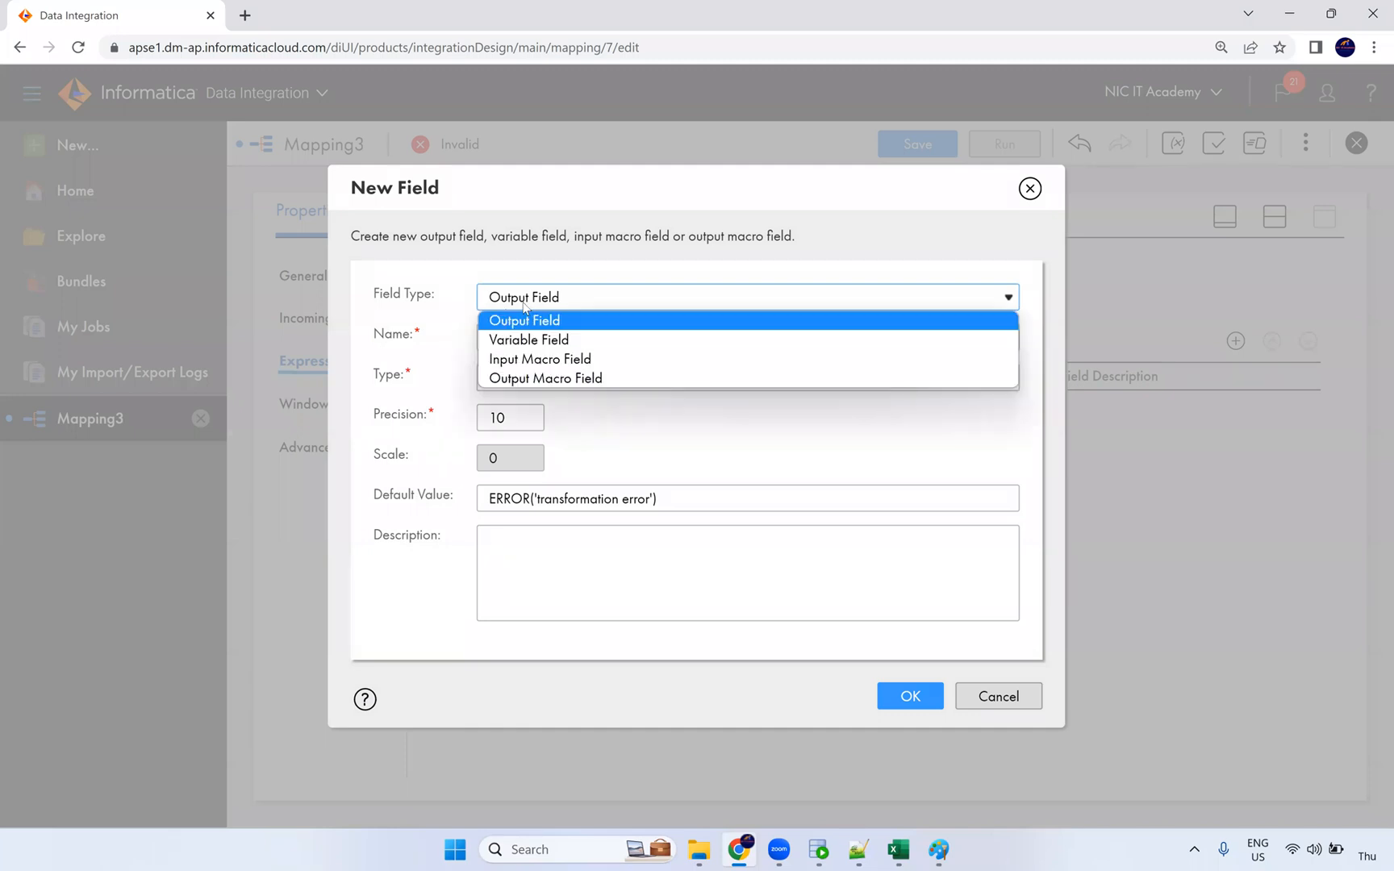
left_click(543, 358)
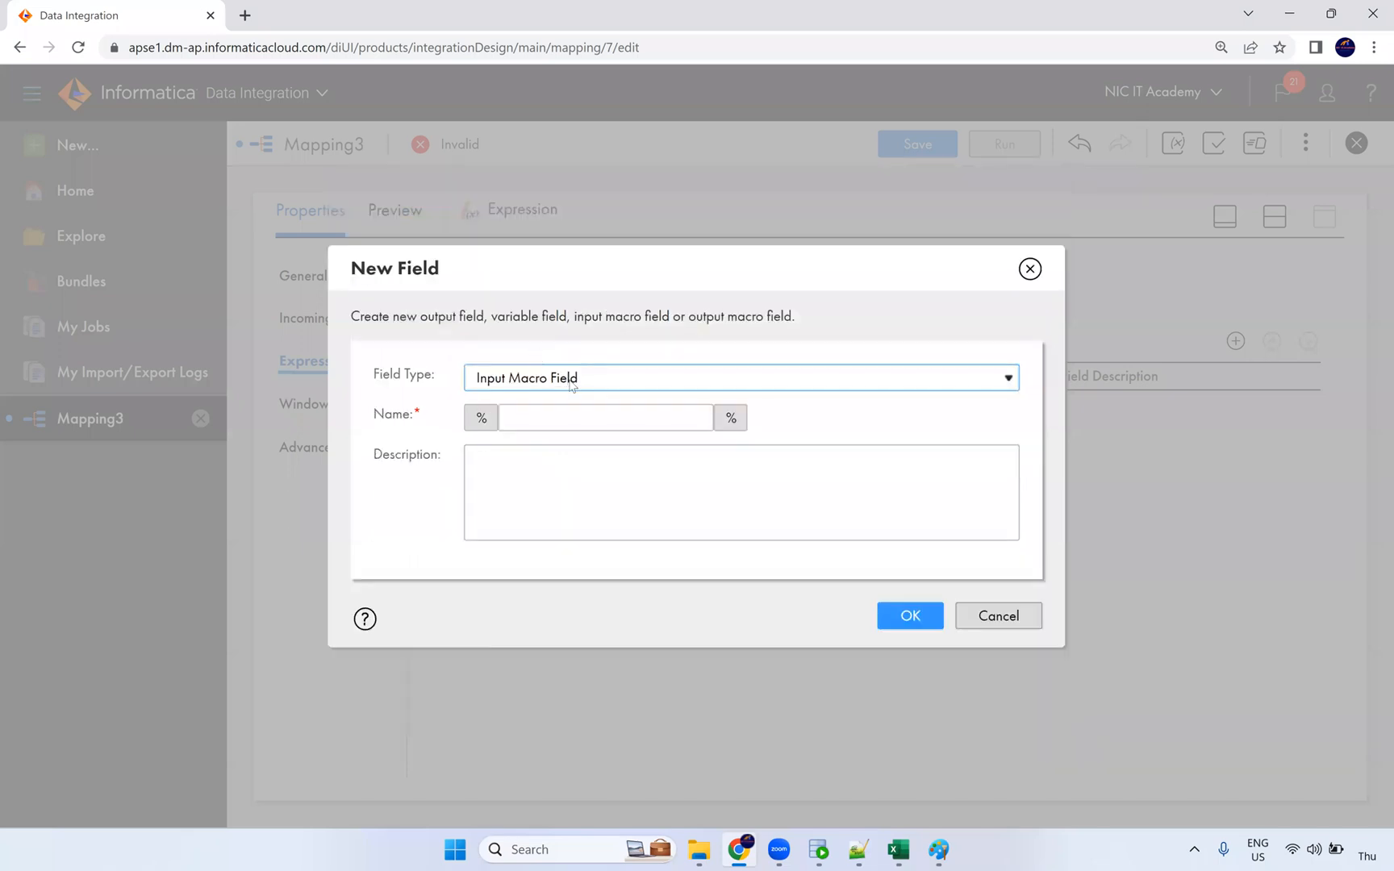
left_click(543, 419)
type("in")
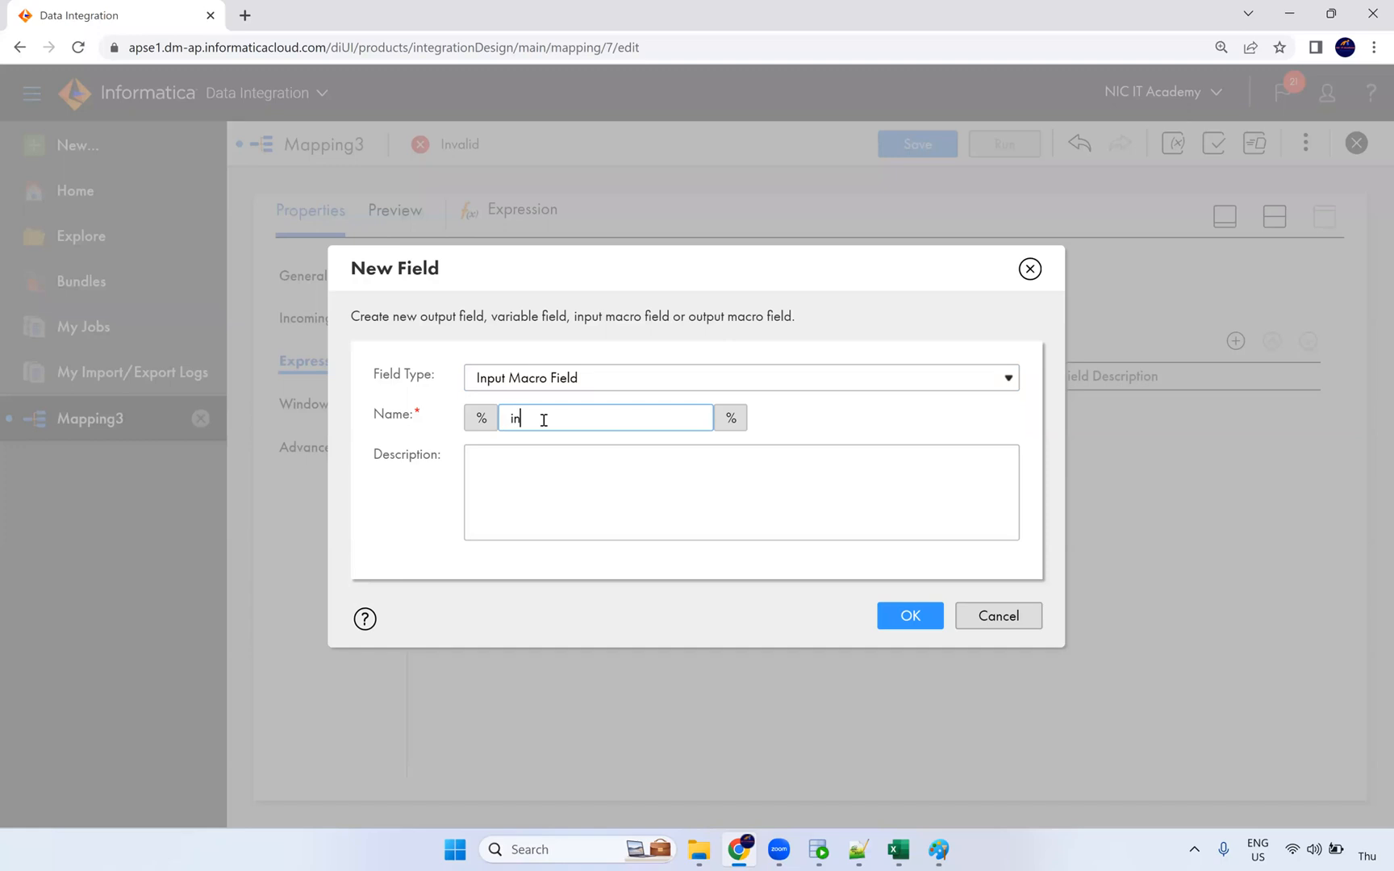
type("_PORTs")
left_click_drag(582, 418, 494, 421)
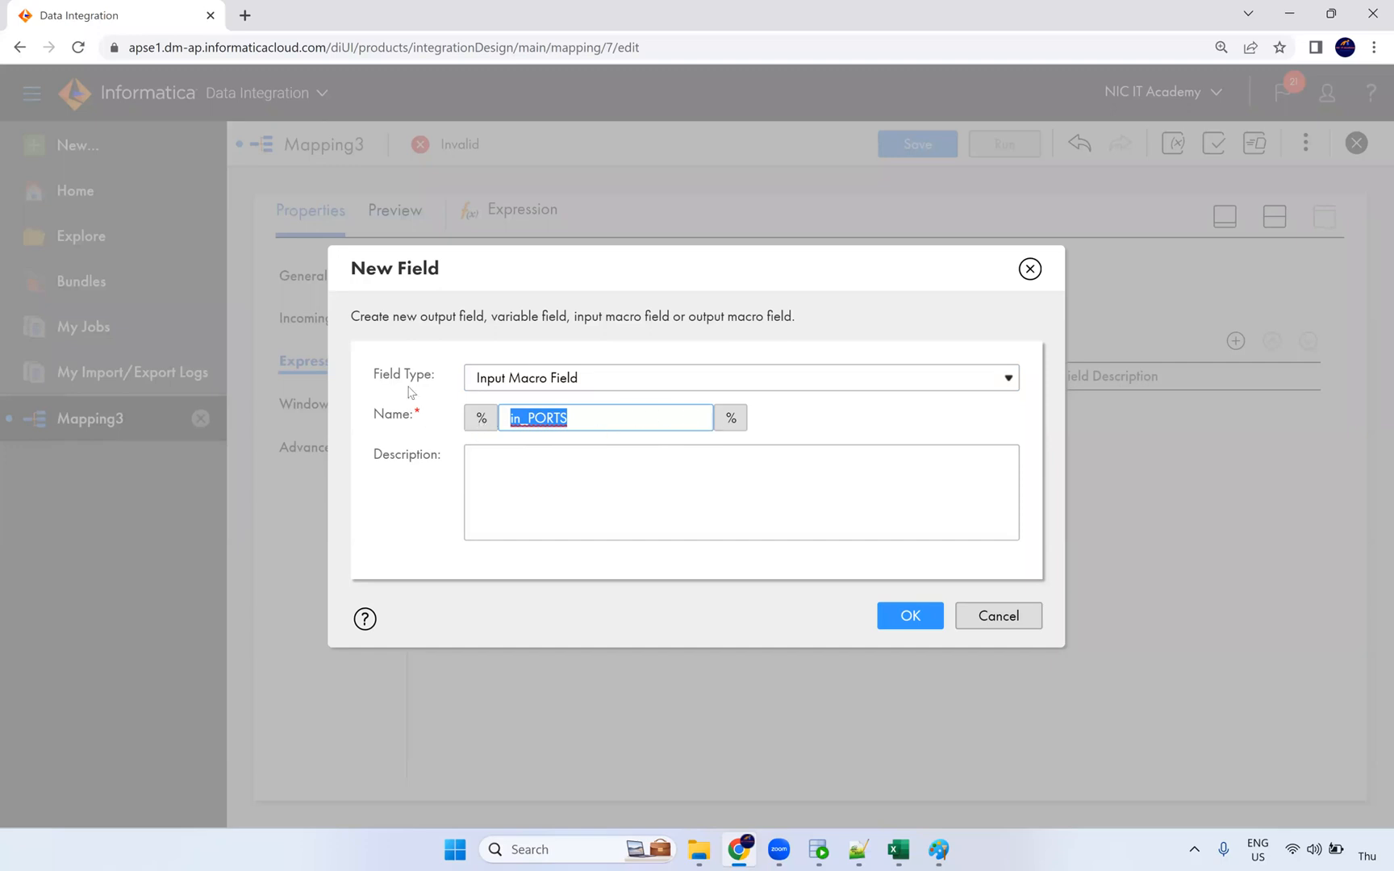
left_click(910, 615)
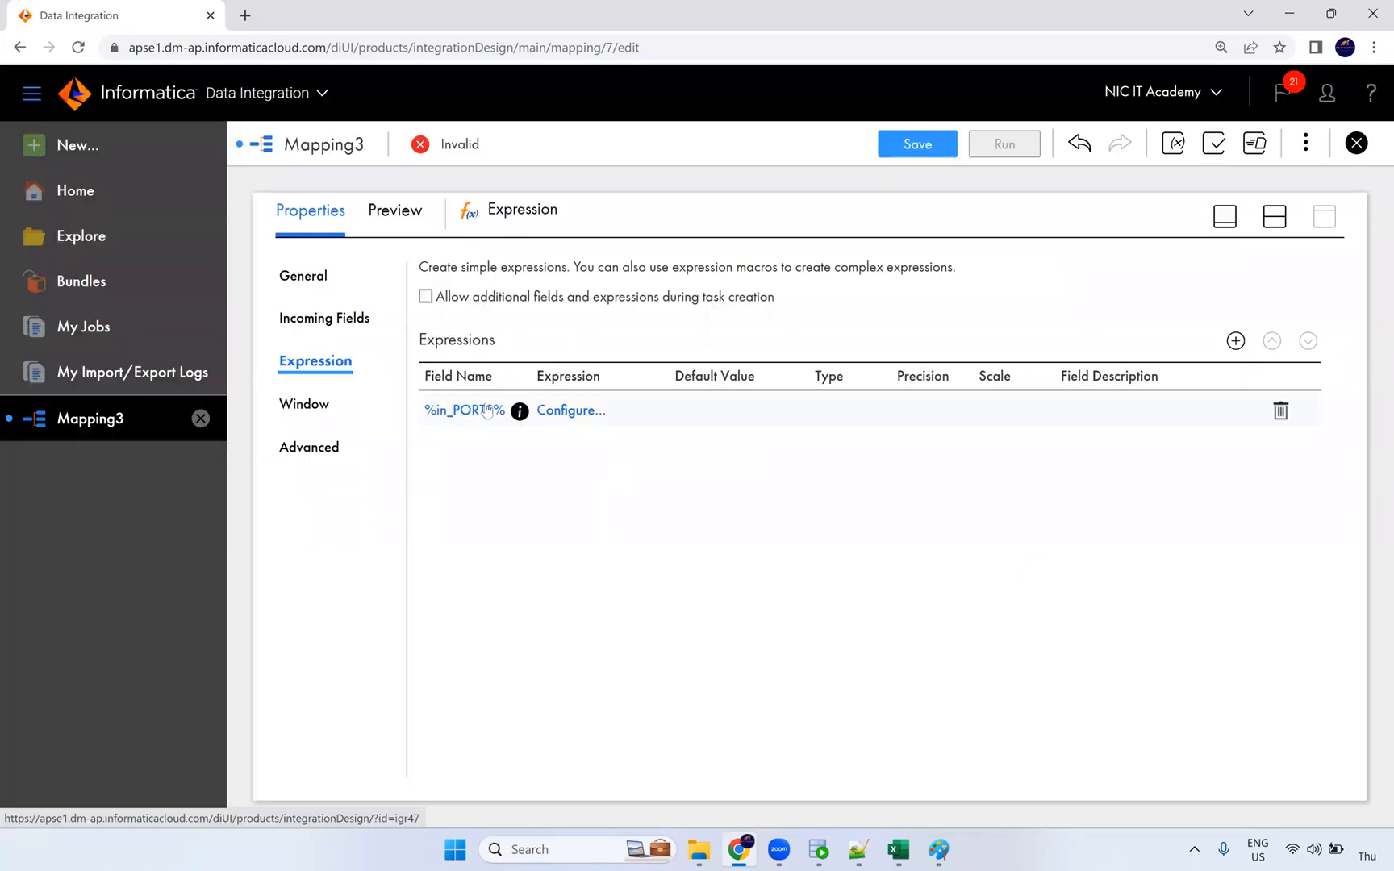
left_click(572, 410)
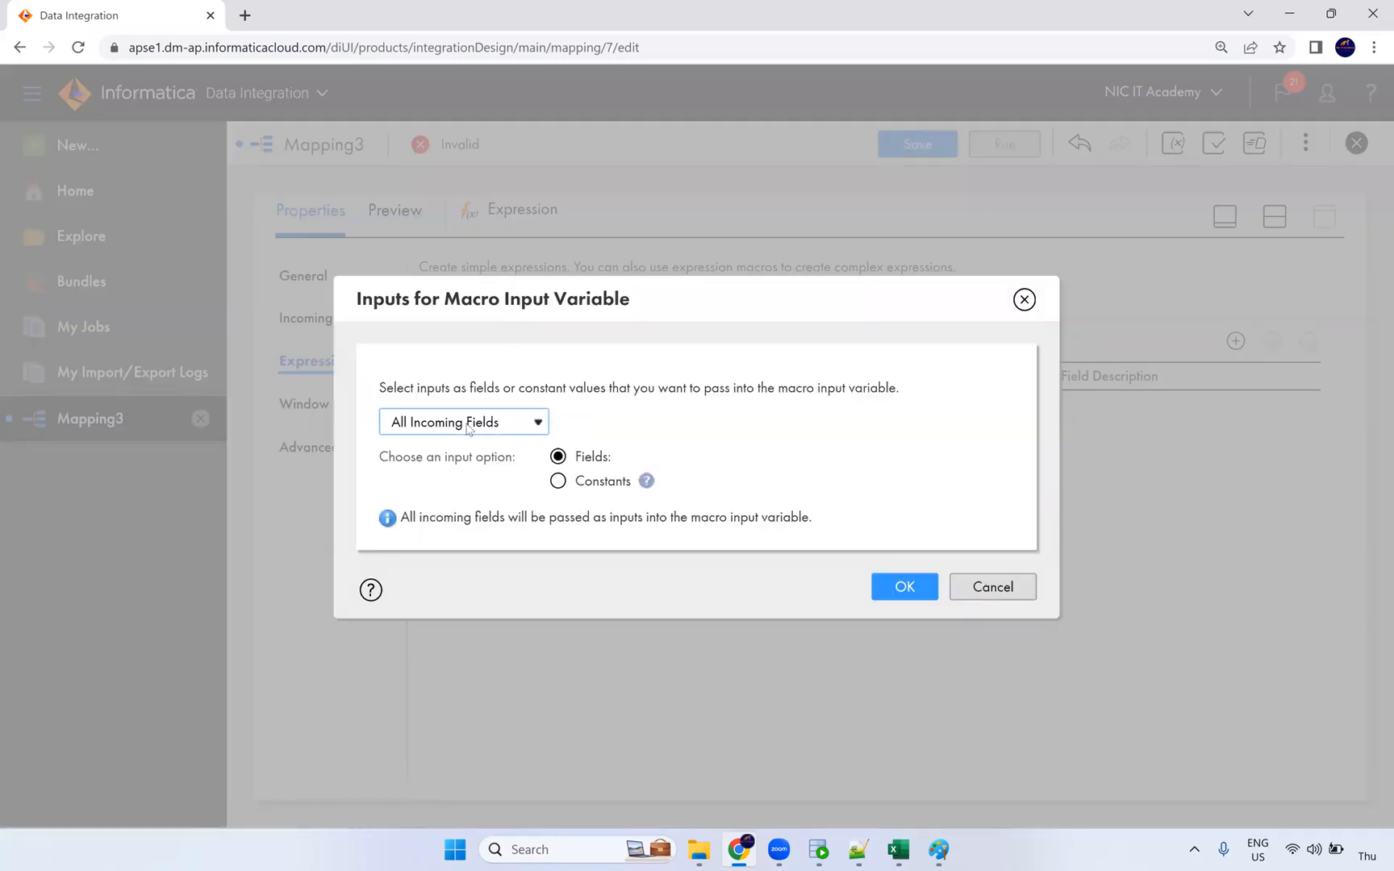
left_click(818, 850)
Step: Review the FIRST_NAME, EMAIL and JOB_ID column values of the EMPLOYEES table in SQL Developer
left_click_drag(482, 171, 452, 371)
left_click_drag(641, 188, 647, 442)
left_click_drag(814, 190, 815, 460)
left_click_drag(1029, 347, 1008, 206)
left_click_drag(1258, 190, 1240, 518)
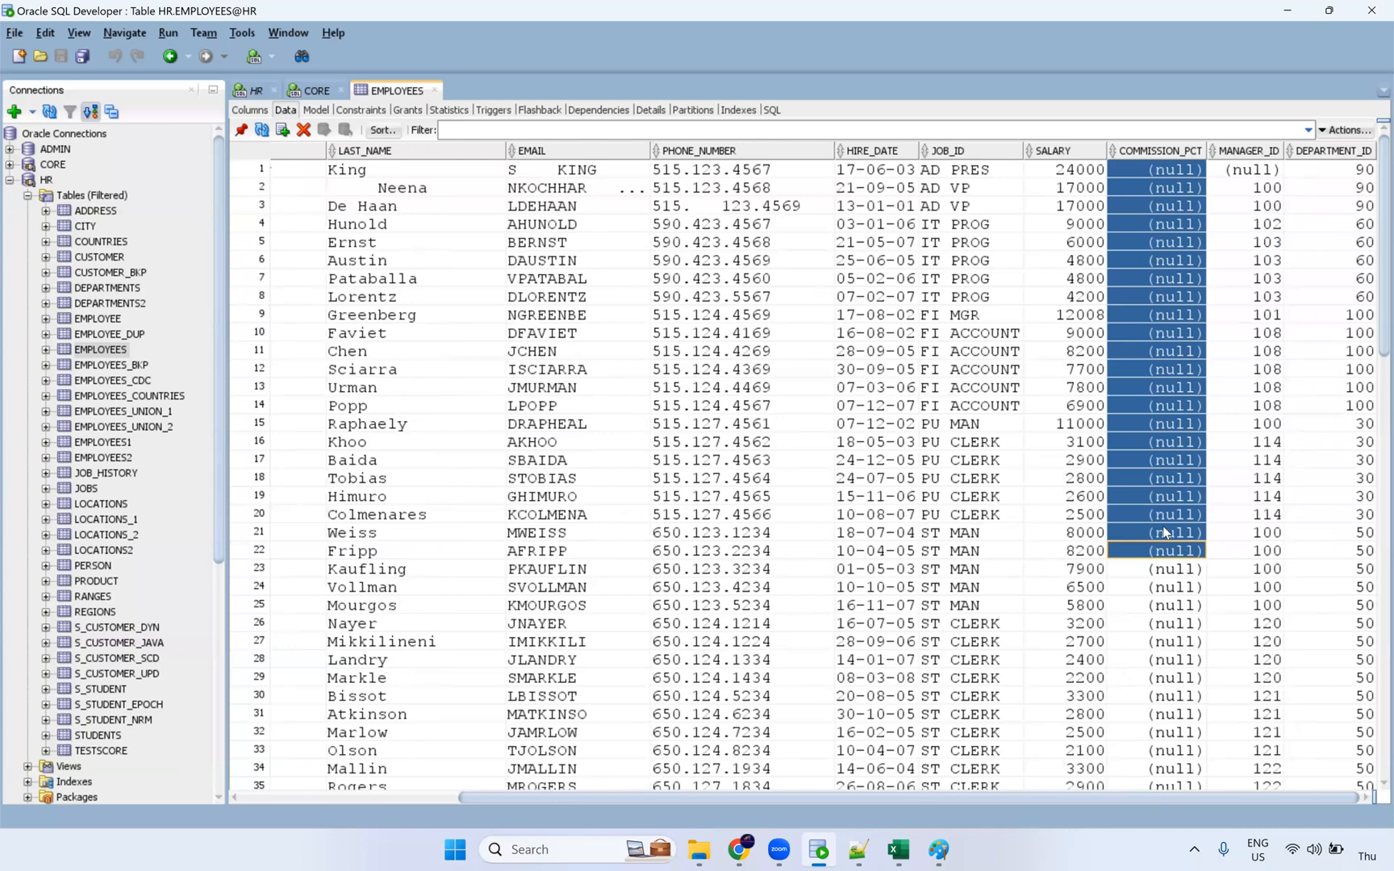
key("alt+Tab")
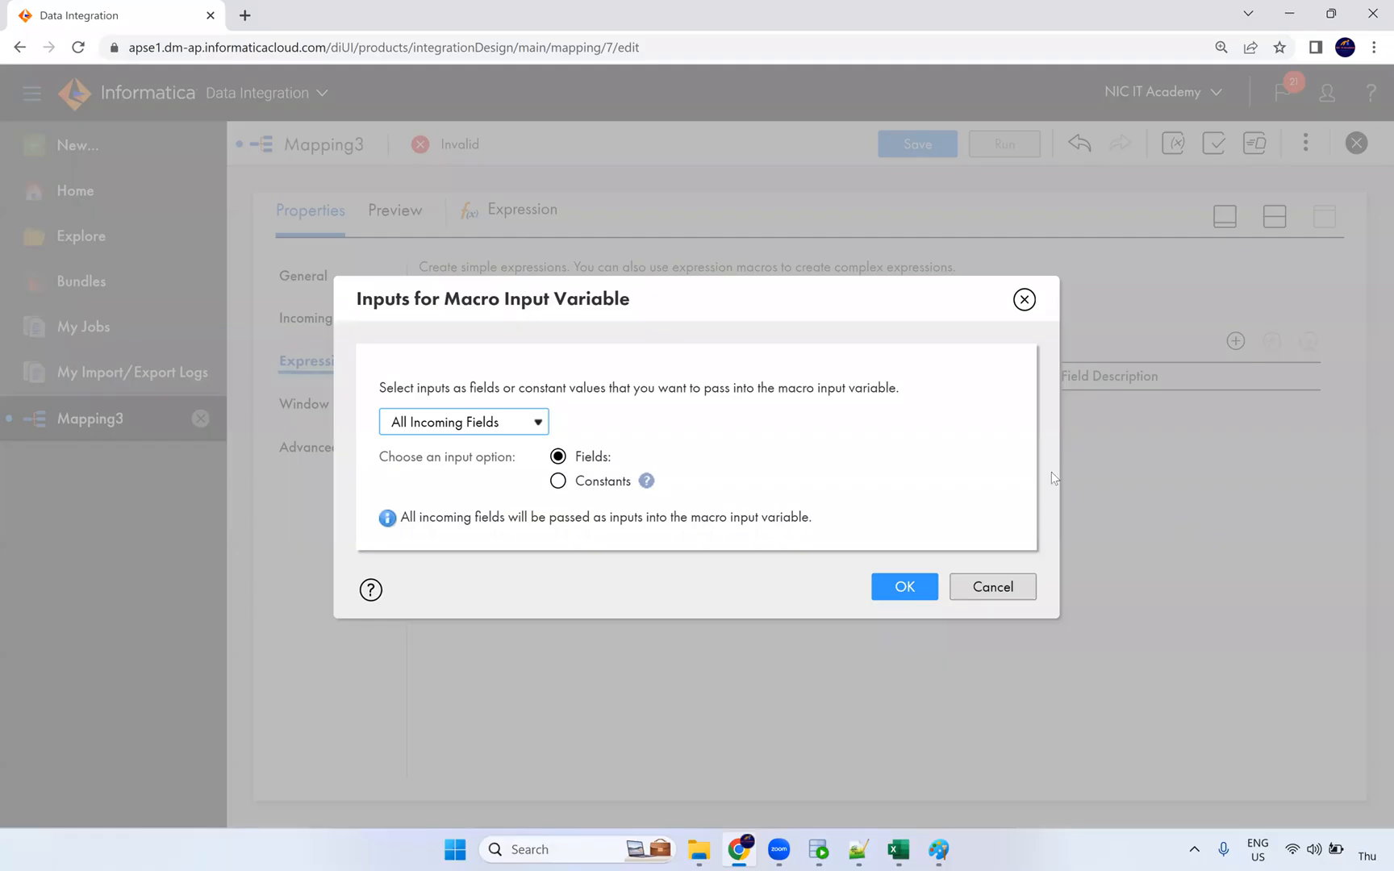
Step: Restrict %in_PORTS% to Named Fields EMAIL, FIRST_NAME, JOB_ID, LAST_NAME and PHONE_NUMBER
left_click(537, 421)
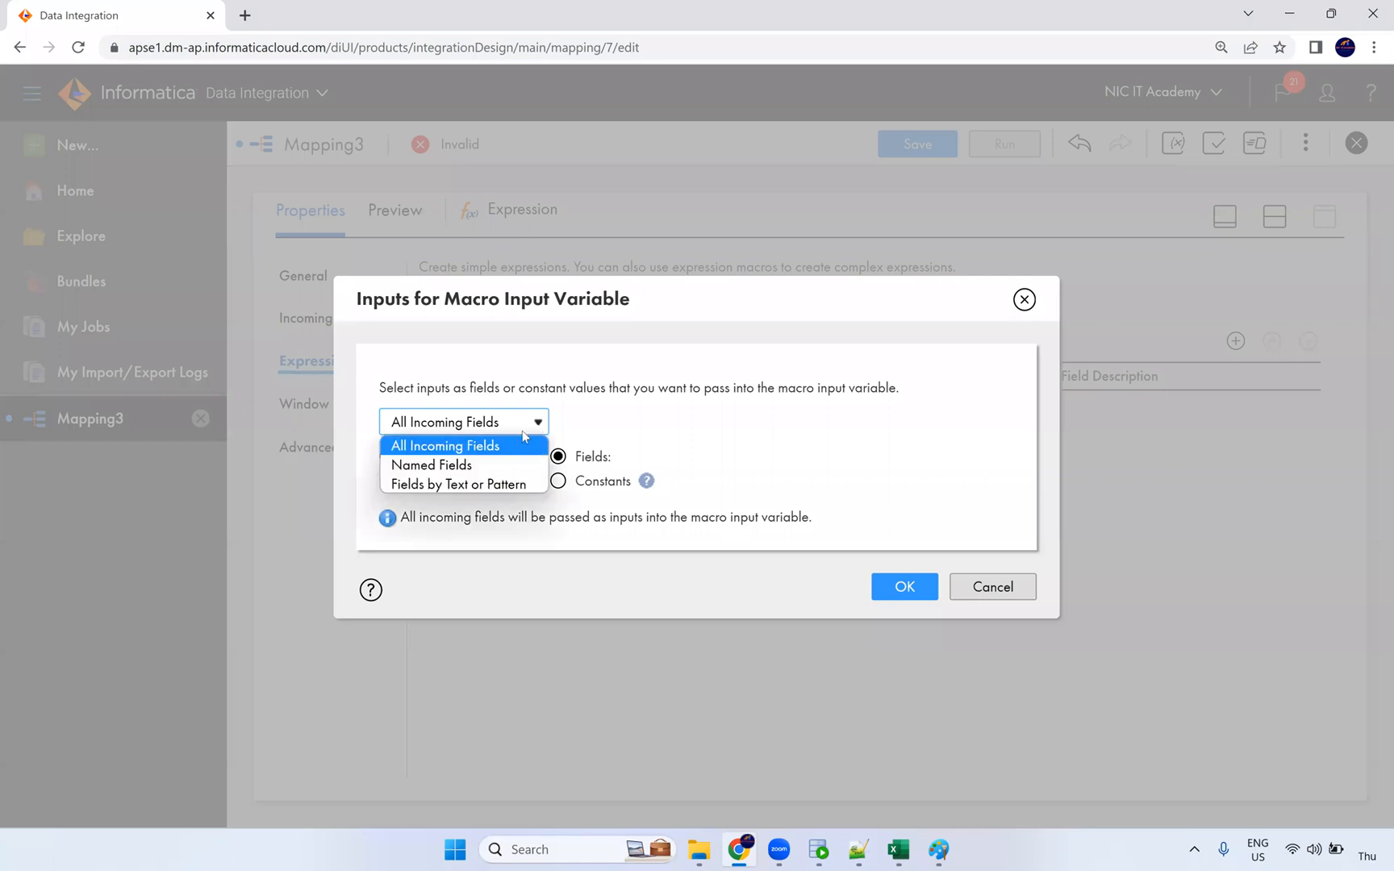
left_click(480, 466)
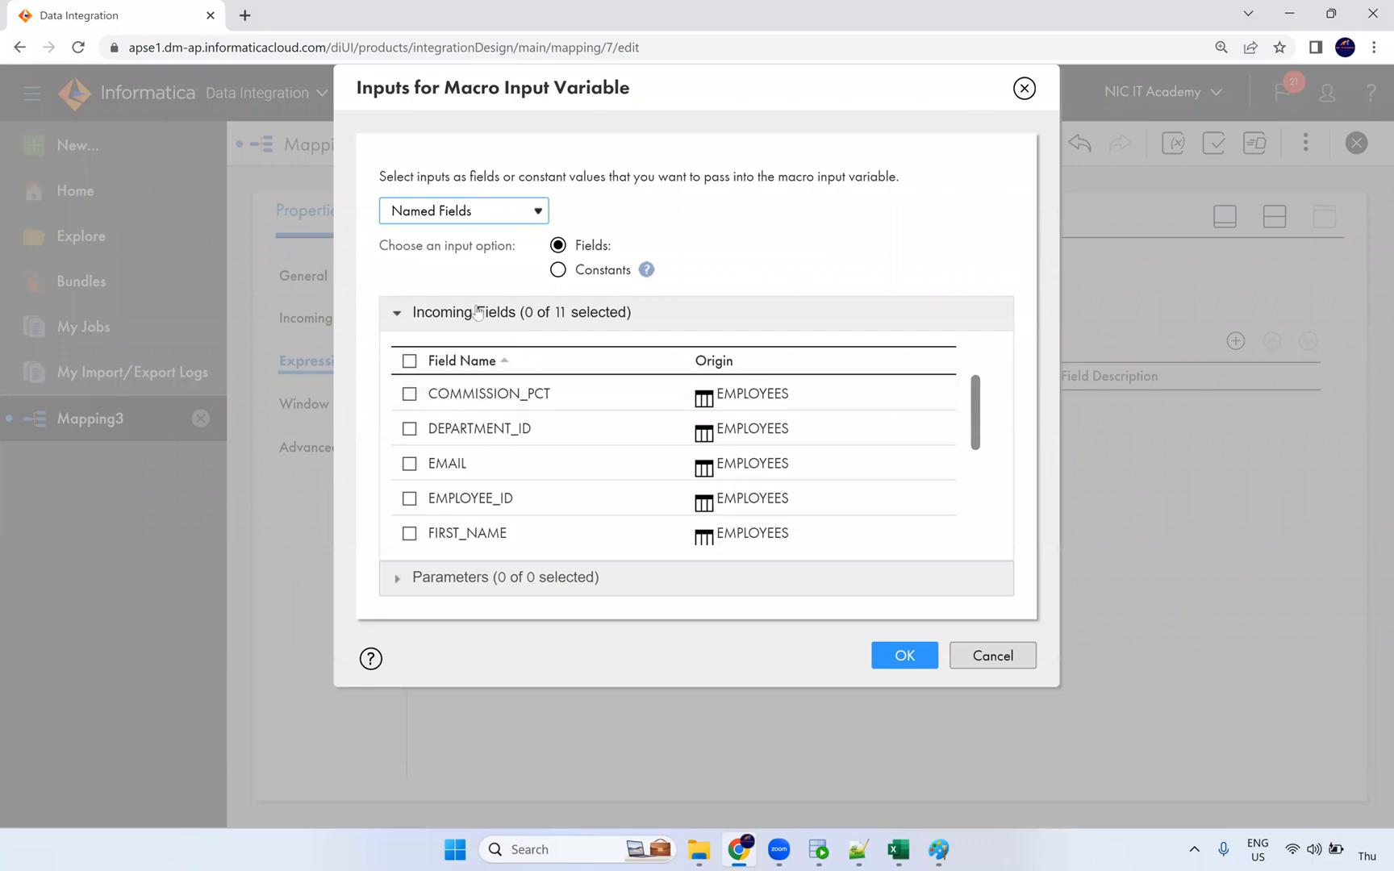
left_click(410, 464)
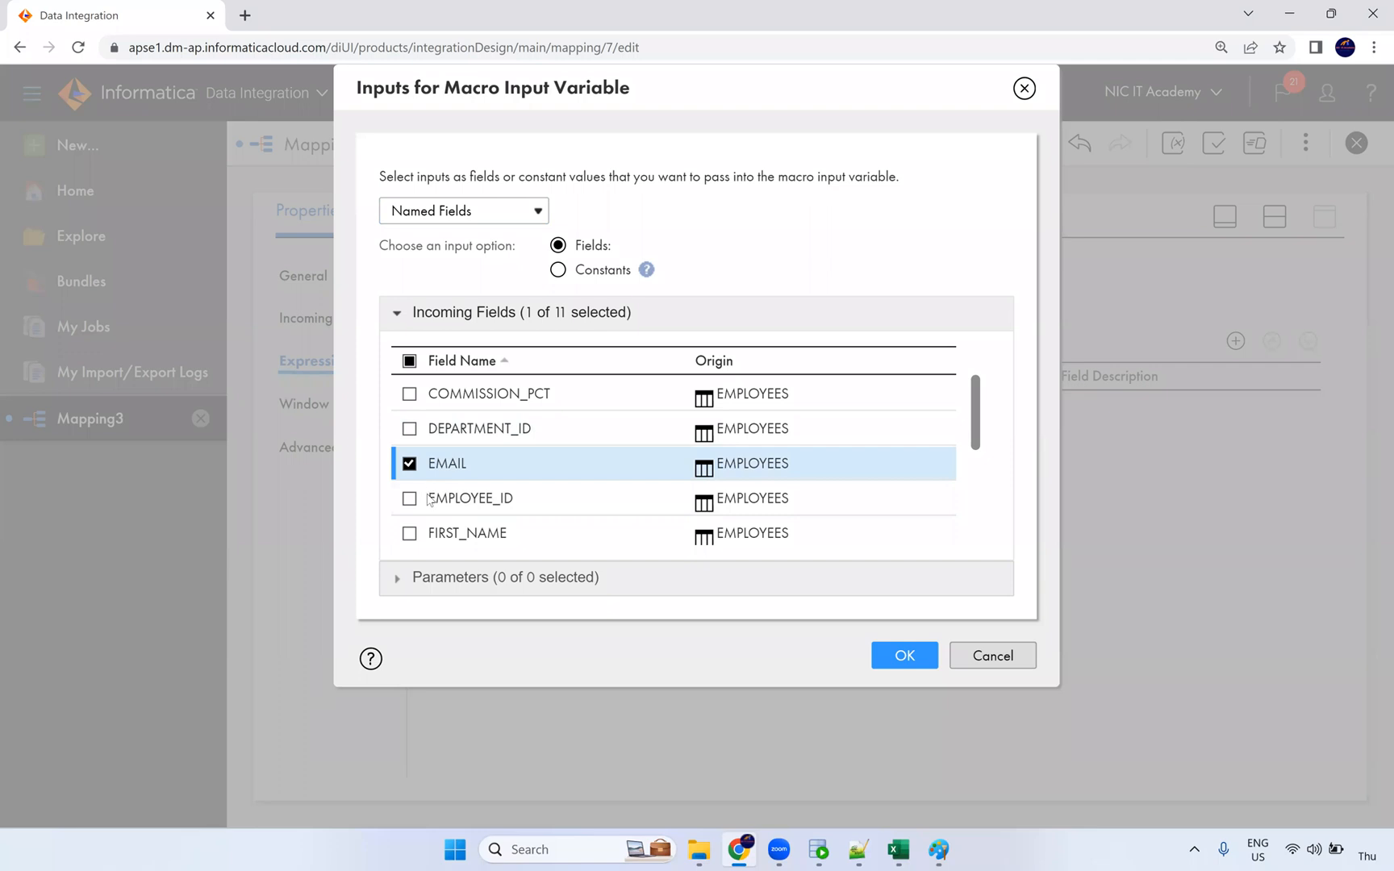
scroll(451, 492, "down", 1)
left_click(413, 444)
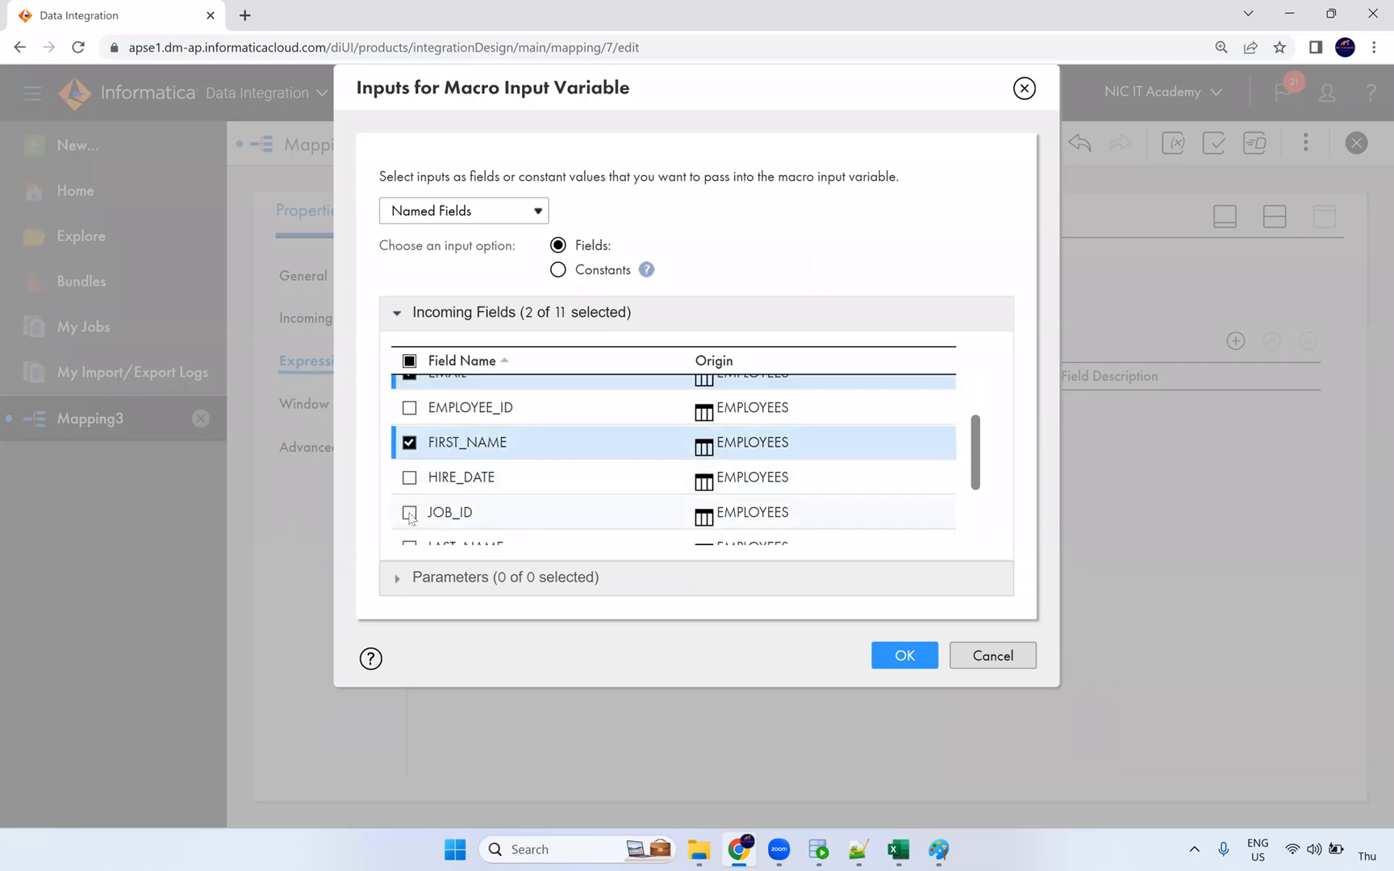
left_click(523, 501)
scroll(484, 492, "down", 1)
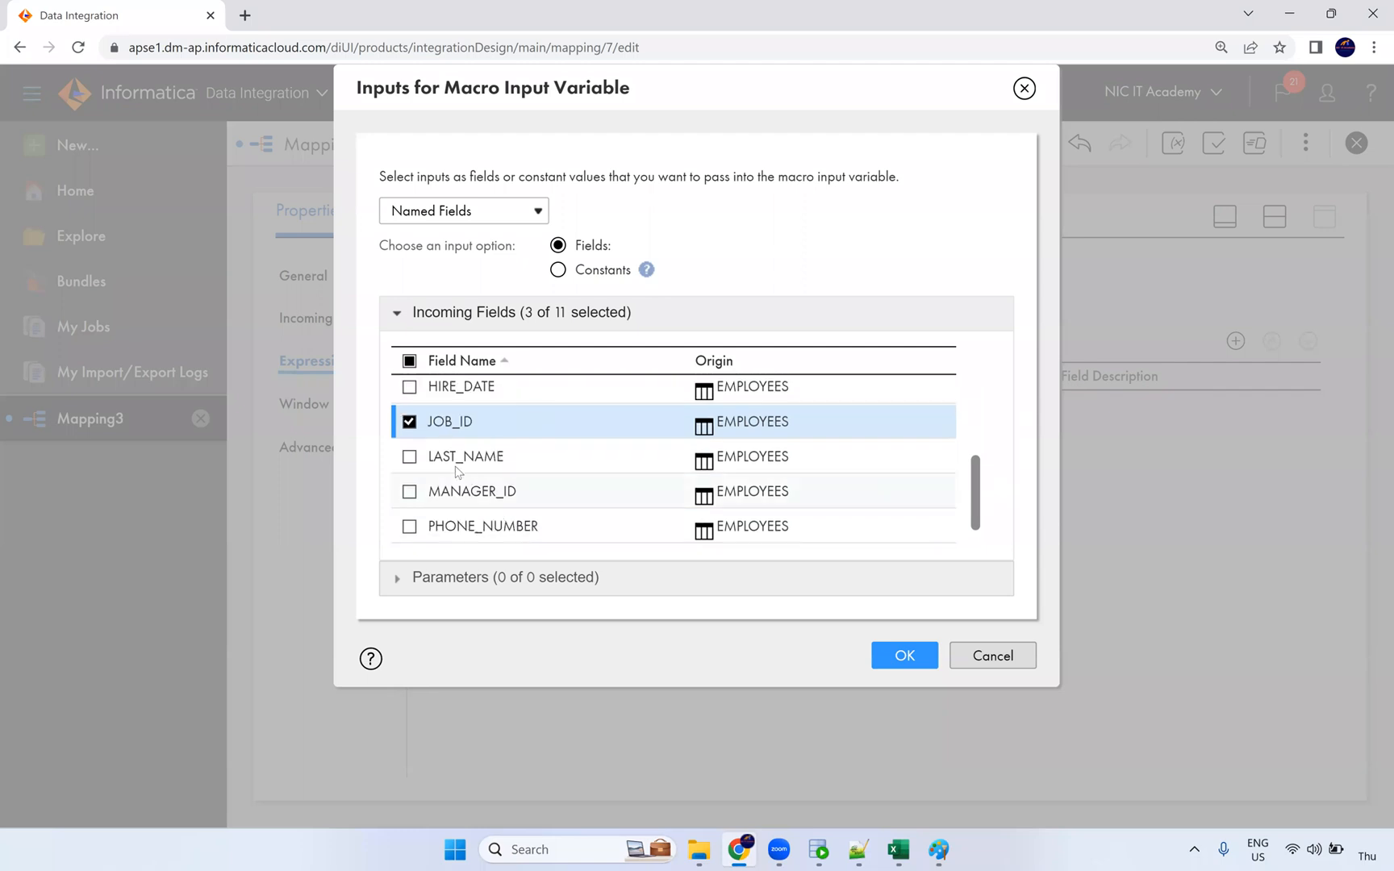
left_click(410, 457)
scroll(439, 492, "down", 1)
left_click(410, 493)
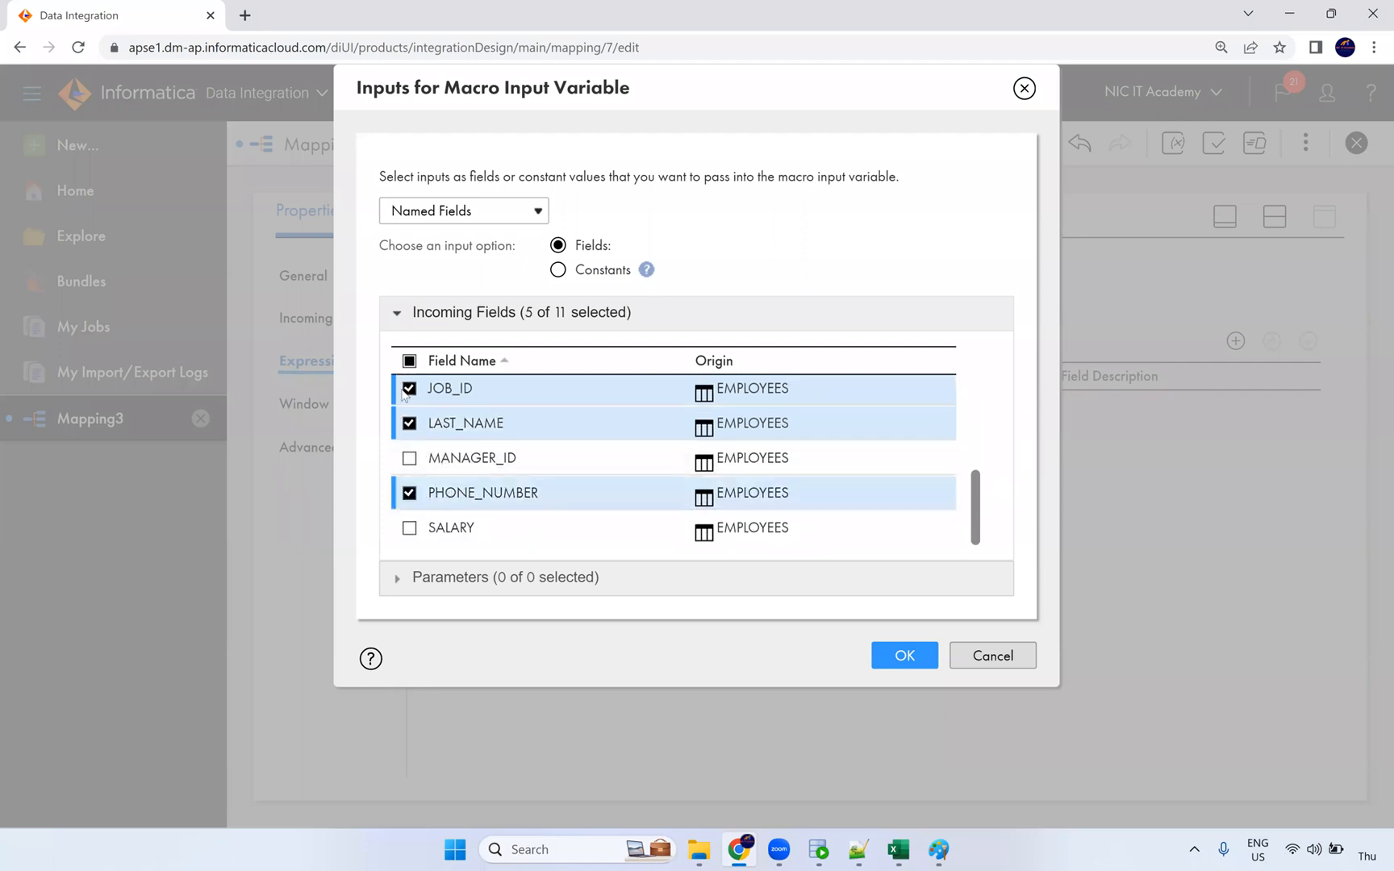
scroll(452, 472, "up", 3)
scroll(444, 472, "down", 3)
left_click(914, 655)
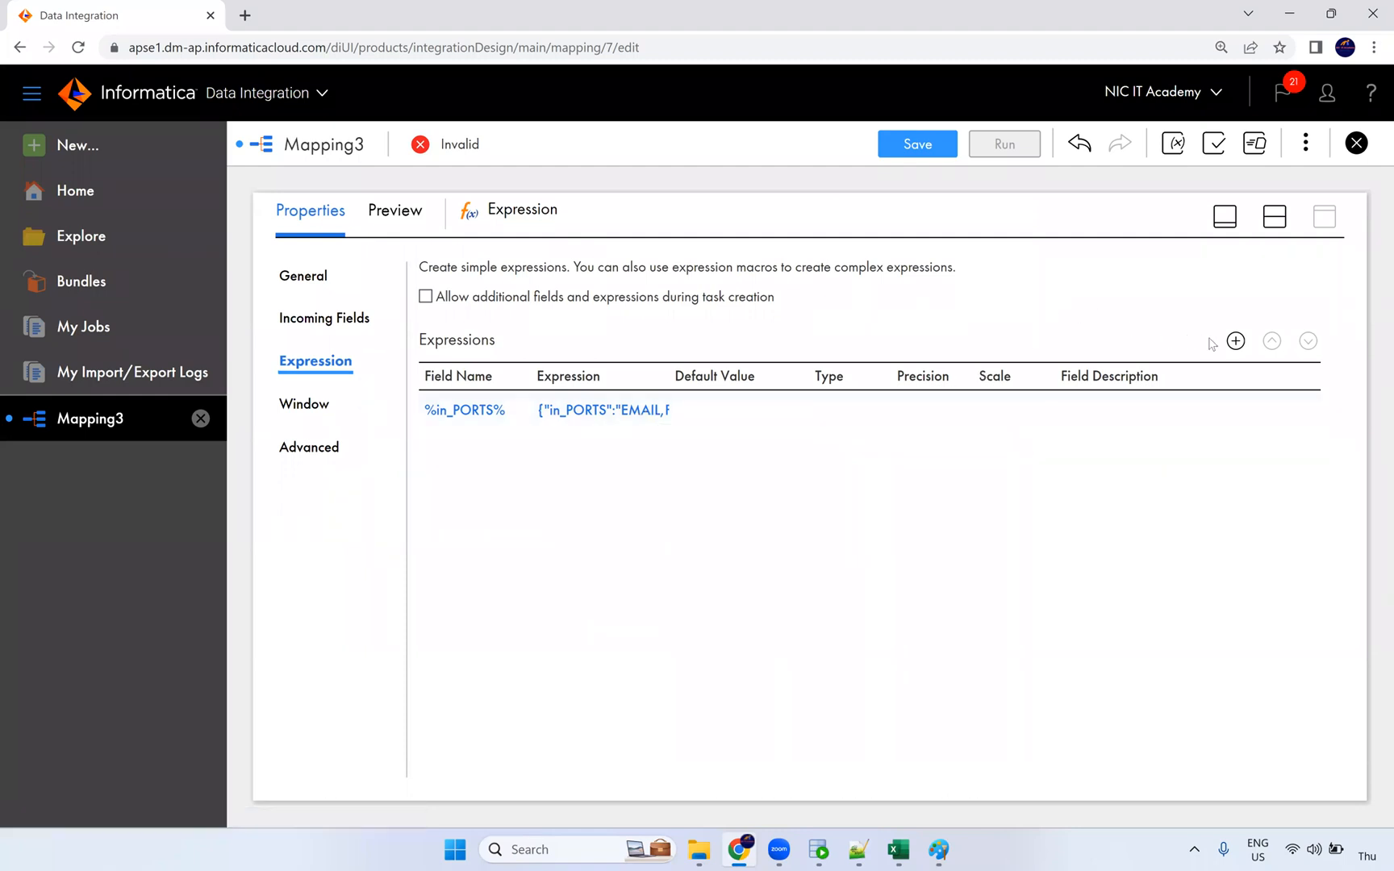
Step: Add an Output Macro Field from %in_PORTS% with suffix _out and string precision 1000
left_click(1236, 341)
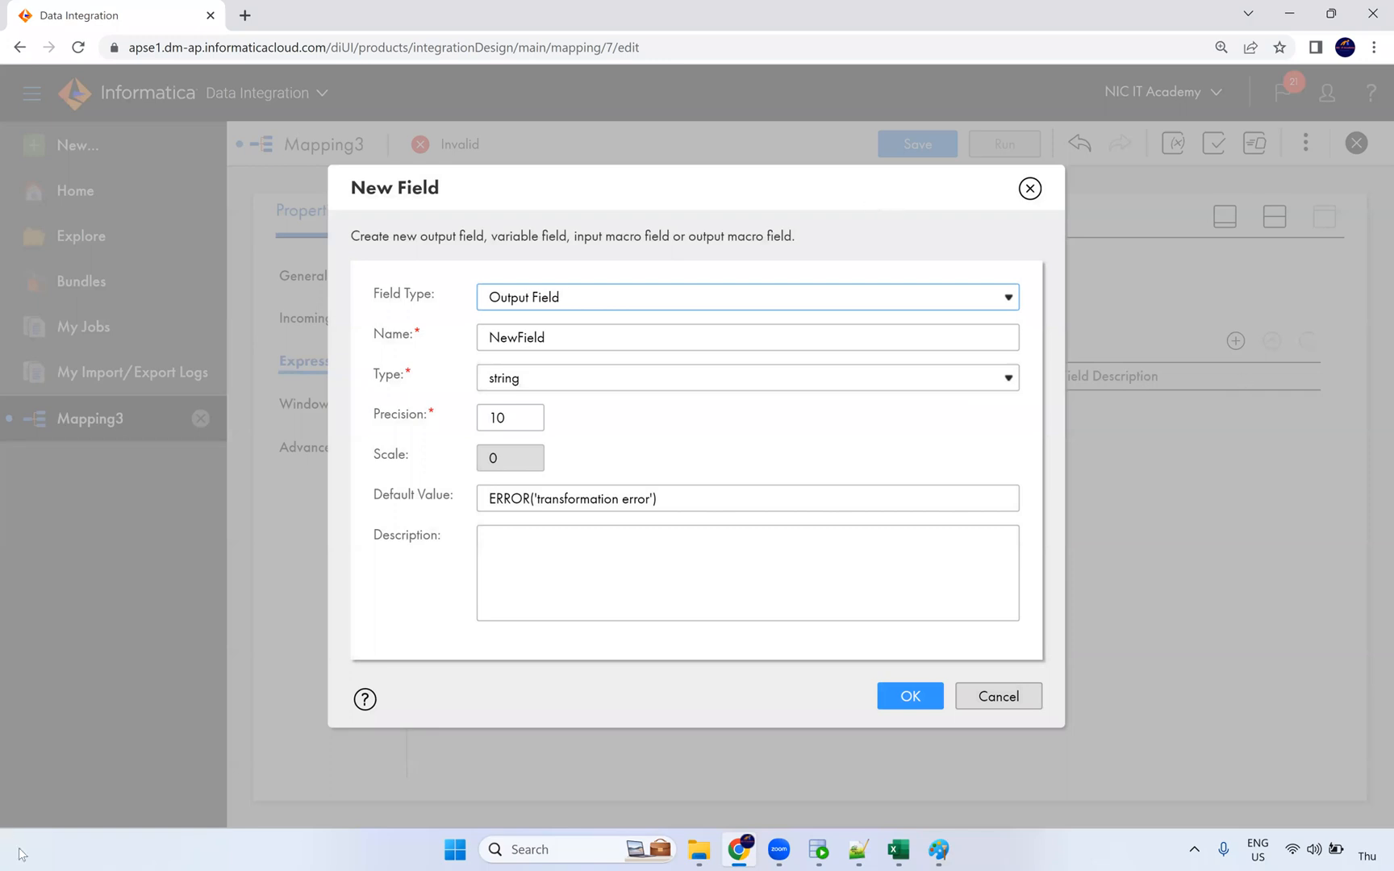
left_click(550, 297)
left_click(570, 377)
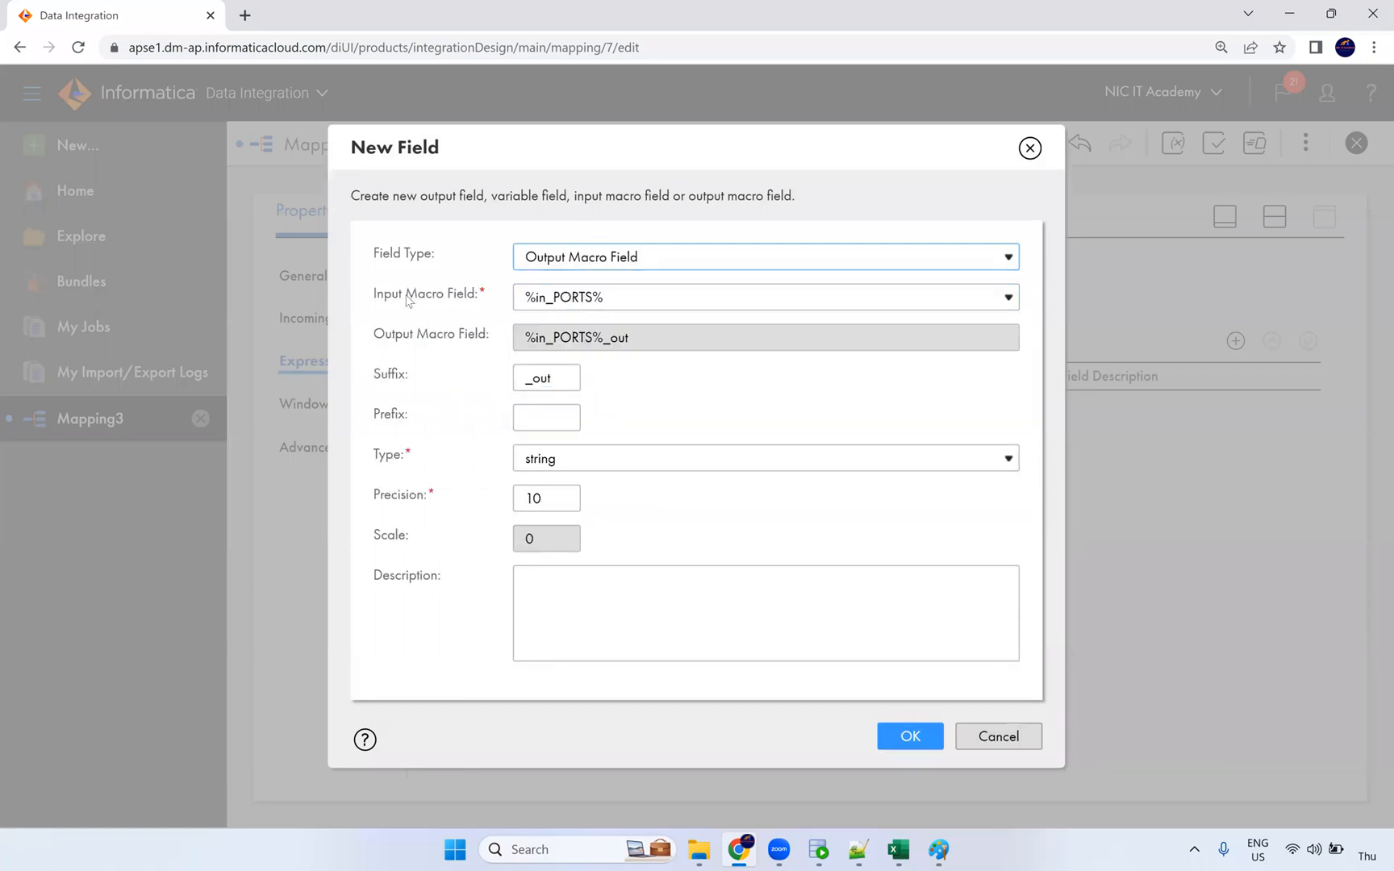
triple_click(466, 300)
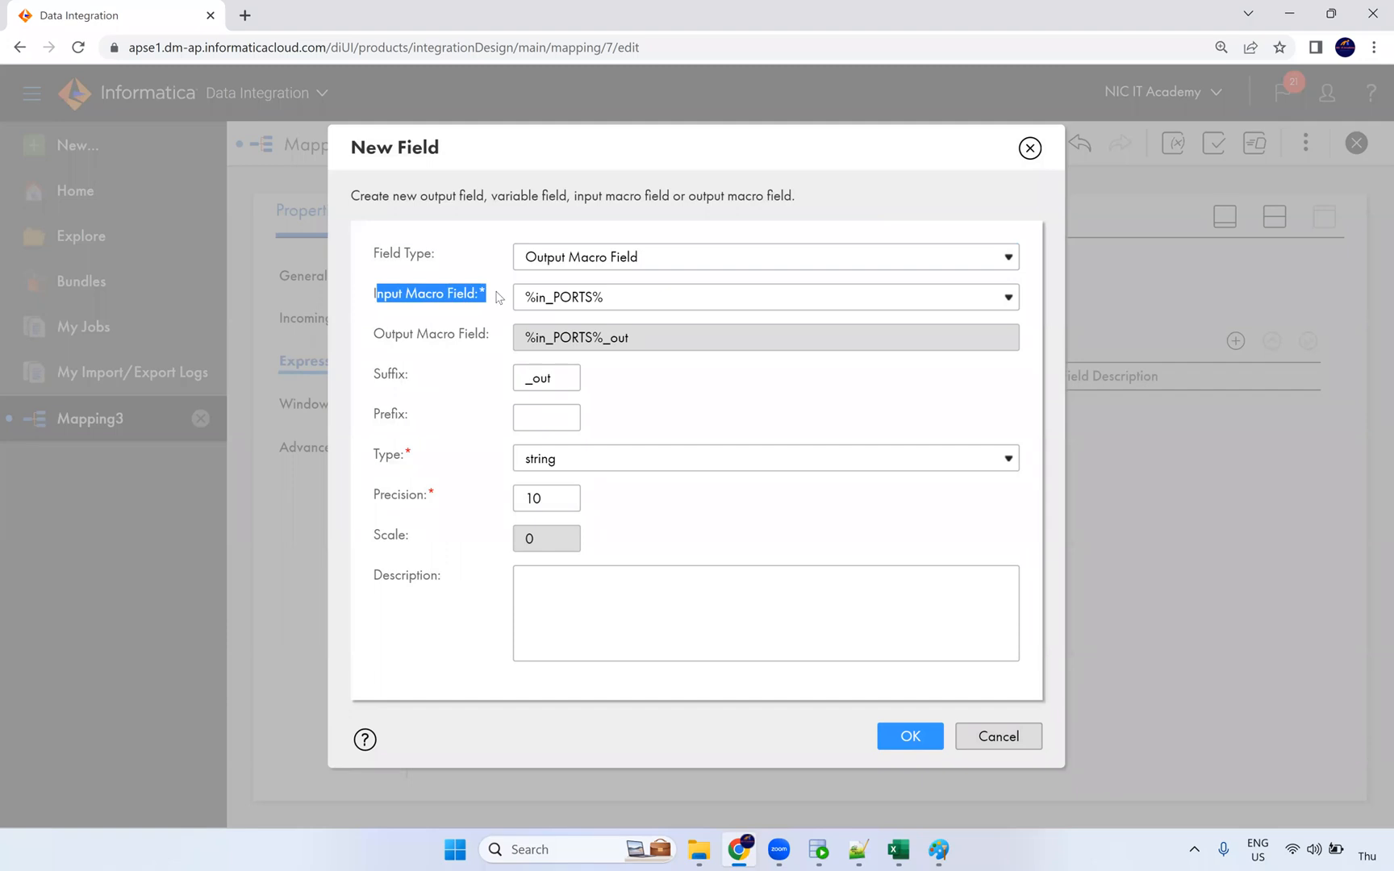
left_click(633, 305)
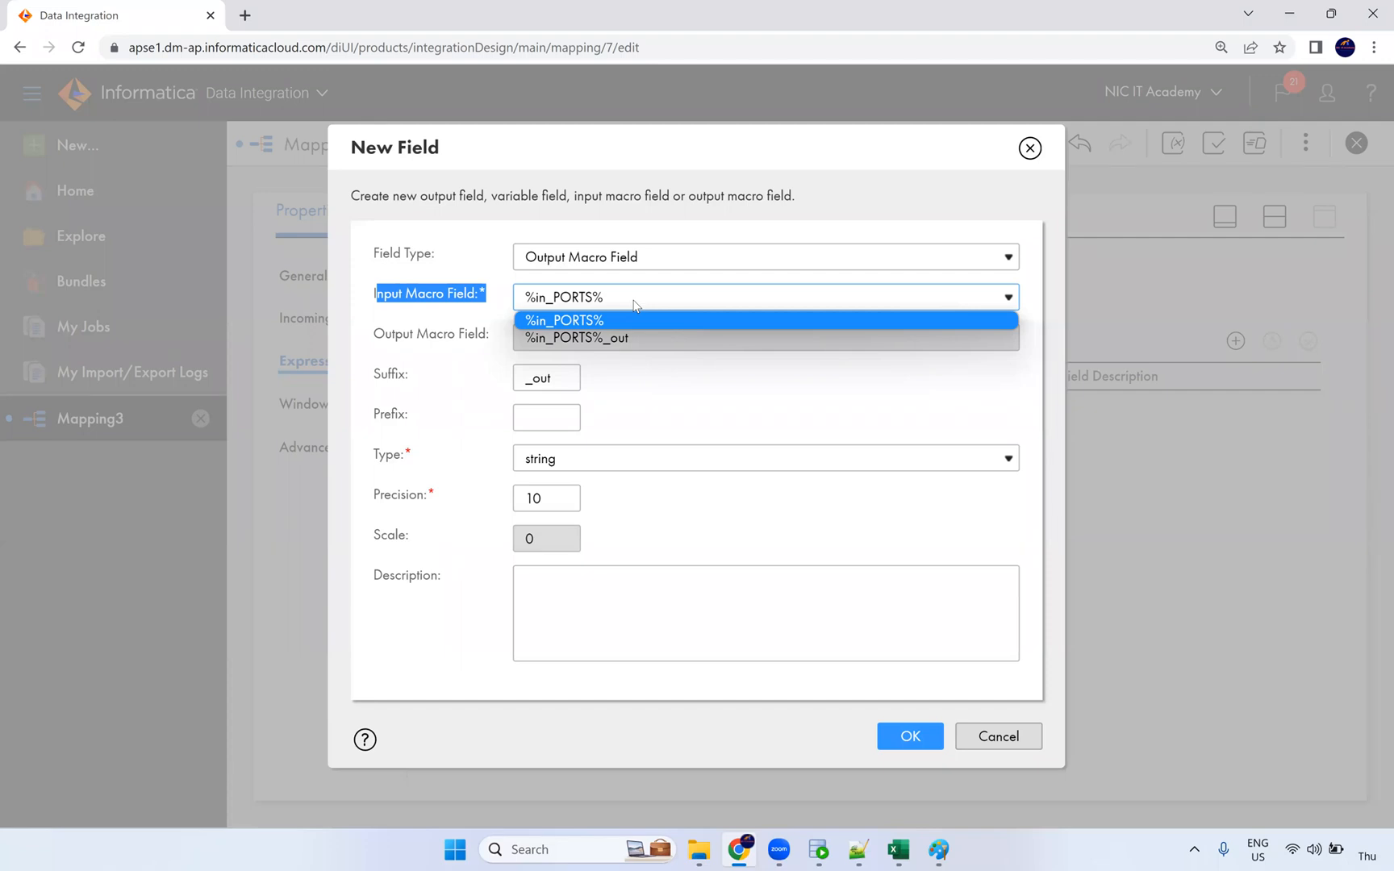
left_click(766, 296)
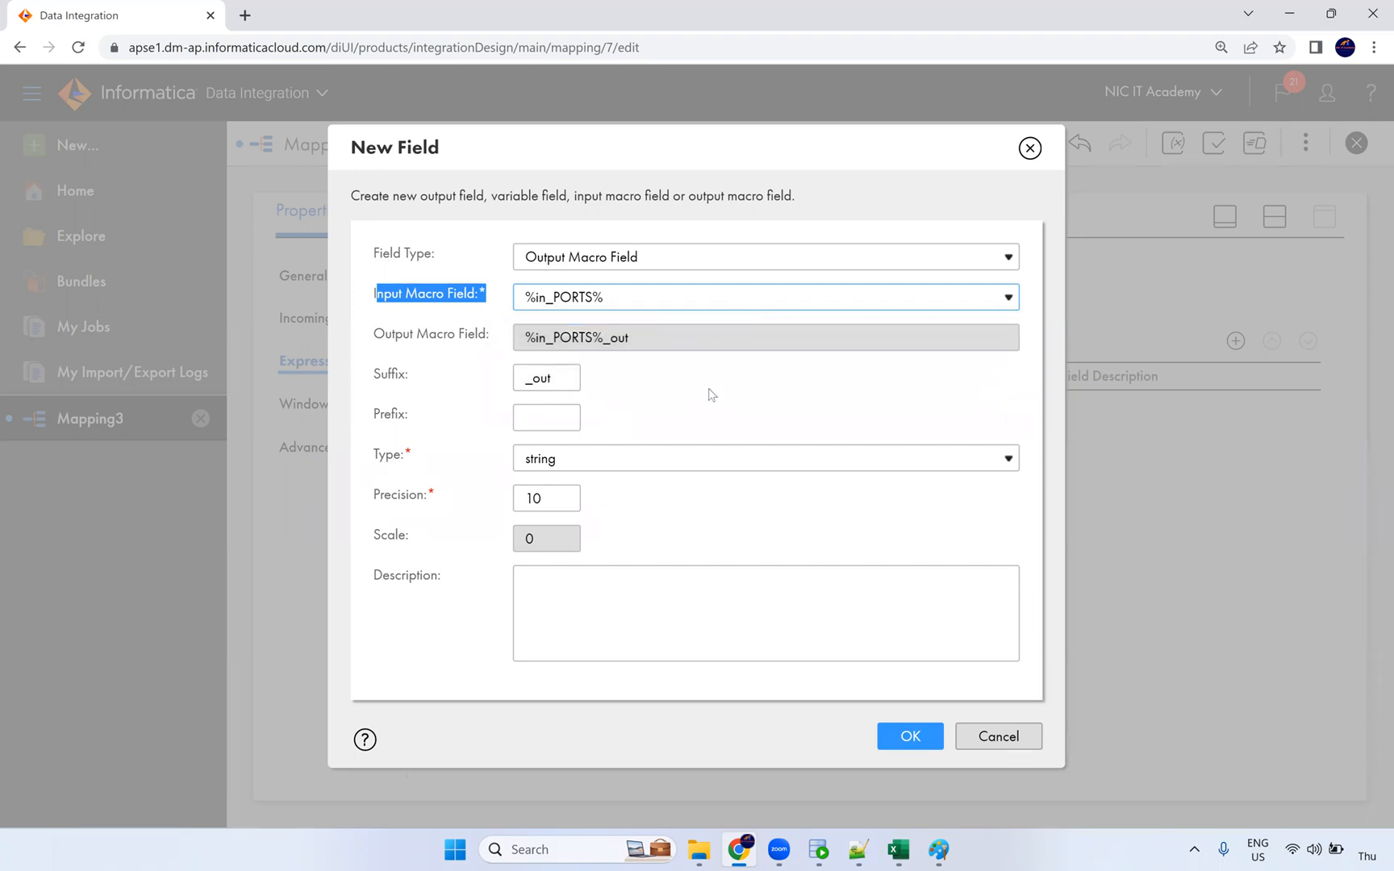
left_click(552, 497)
type("00")
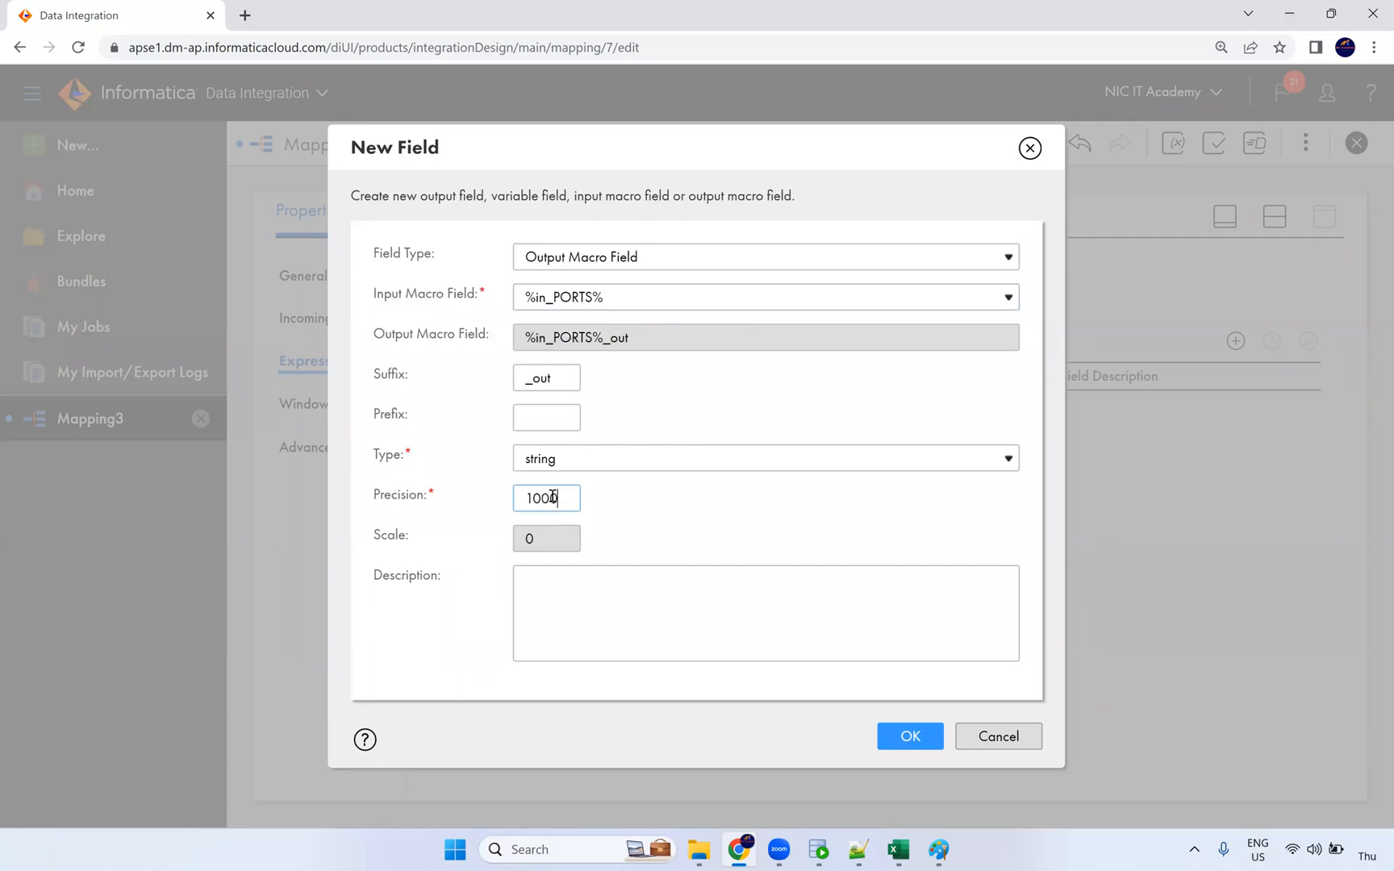
left_click(694, 556)
left_click(924, 744)
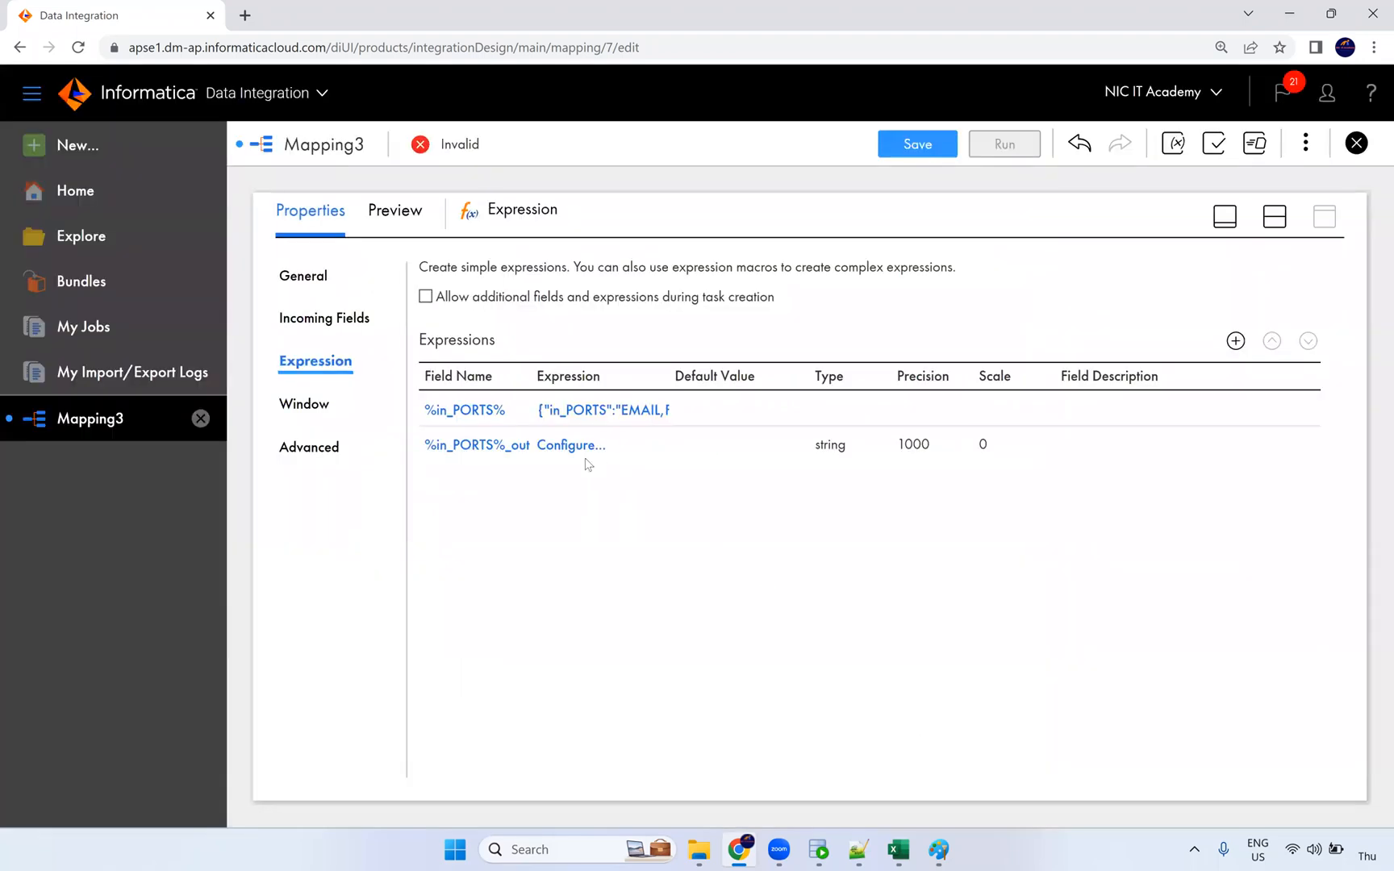
Step: Configure the %in_PORTS%_out expression so it contains %in_PORTS%
left_click(574, 450)
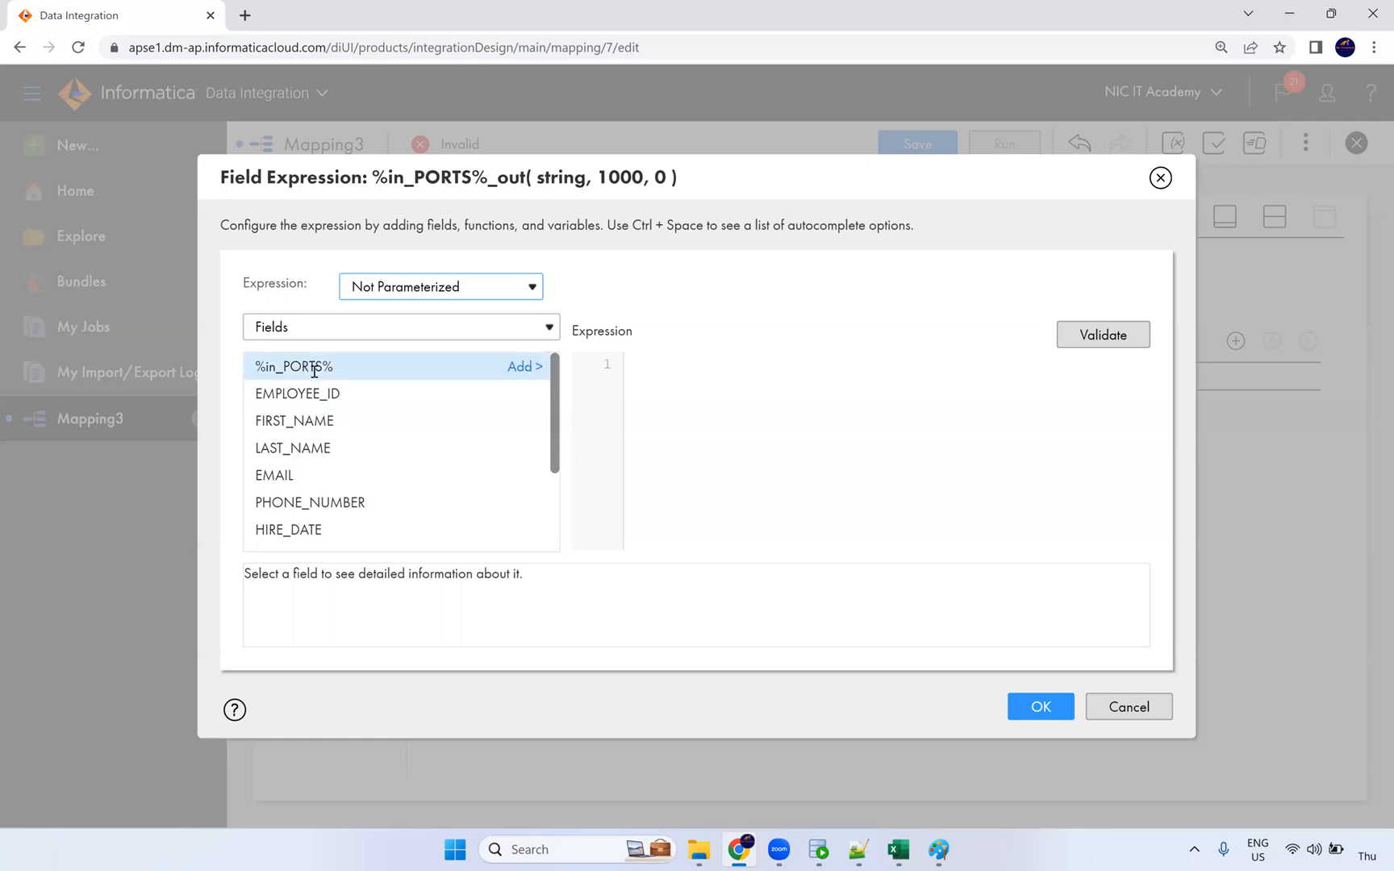
left_click(526, 368)
left_click_drag(629, 364, 737, 363)
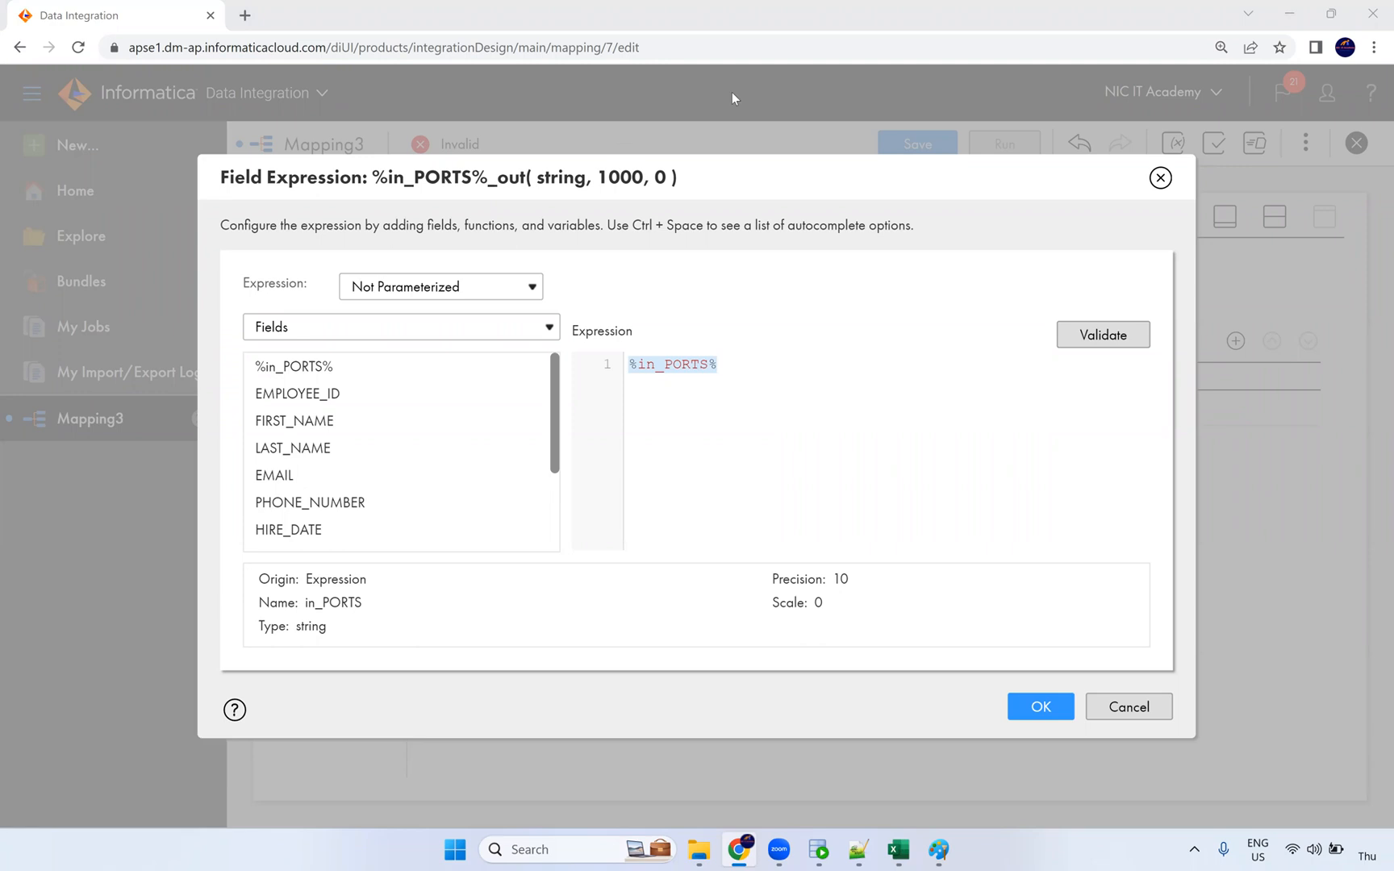
double_click(659, 367)
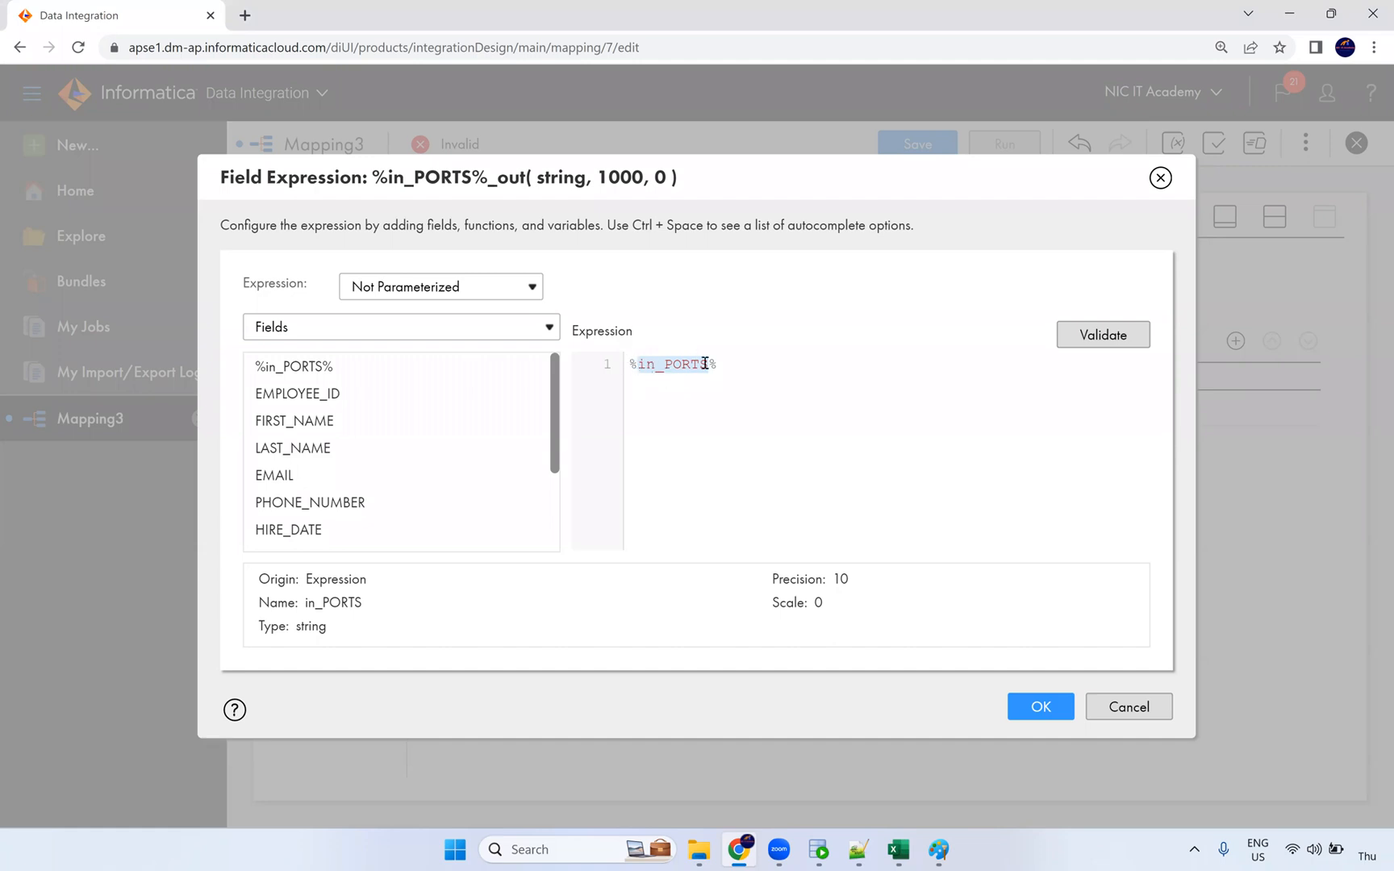
left_click(629, 364)
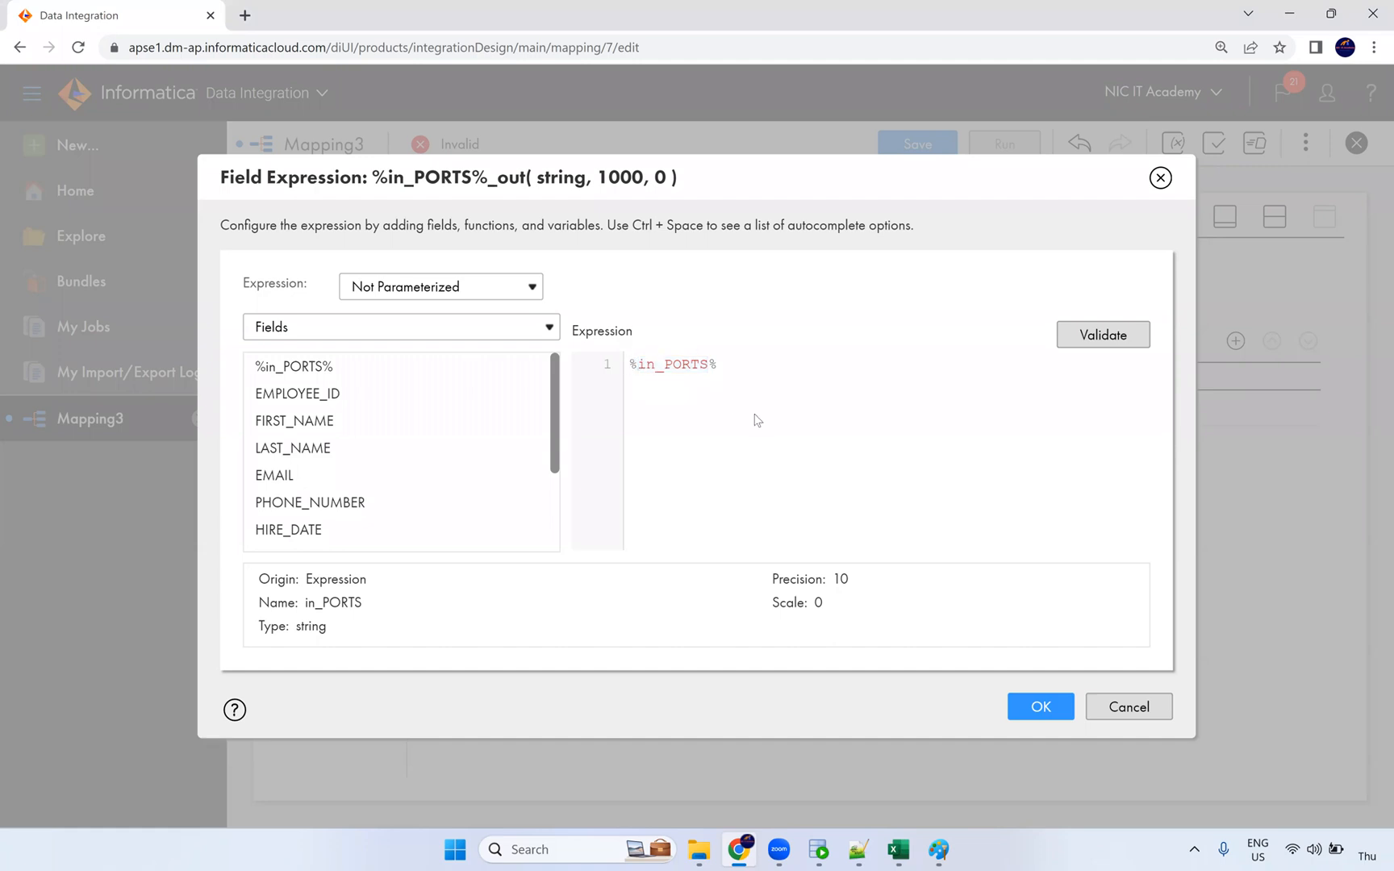
key("ctrl+plus")
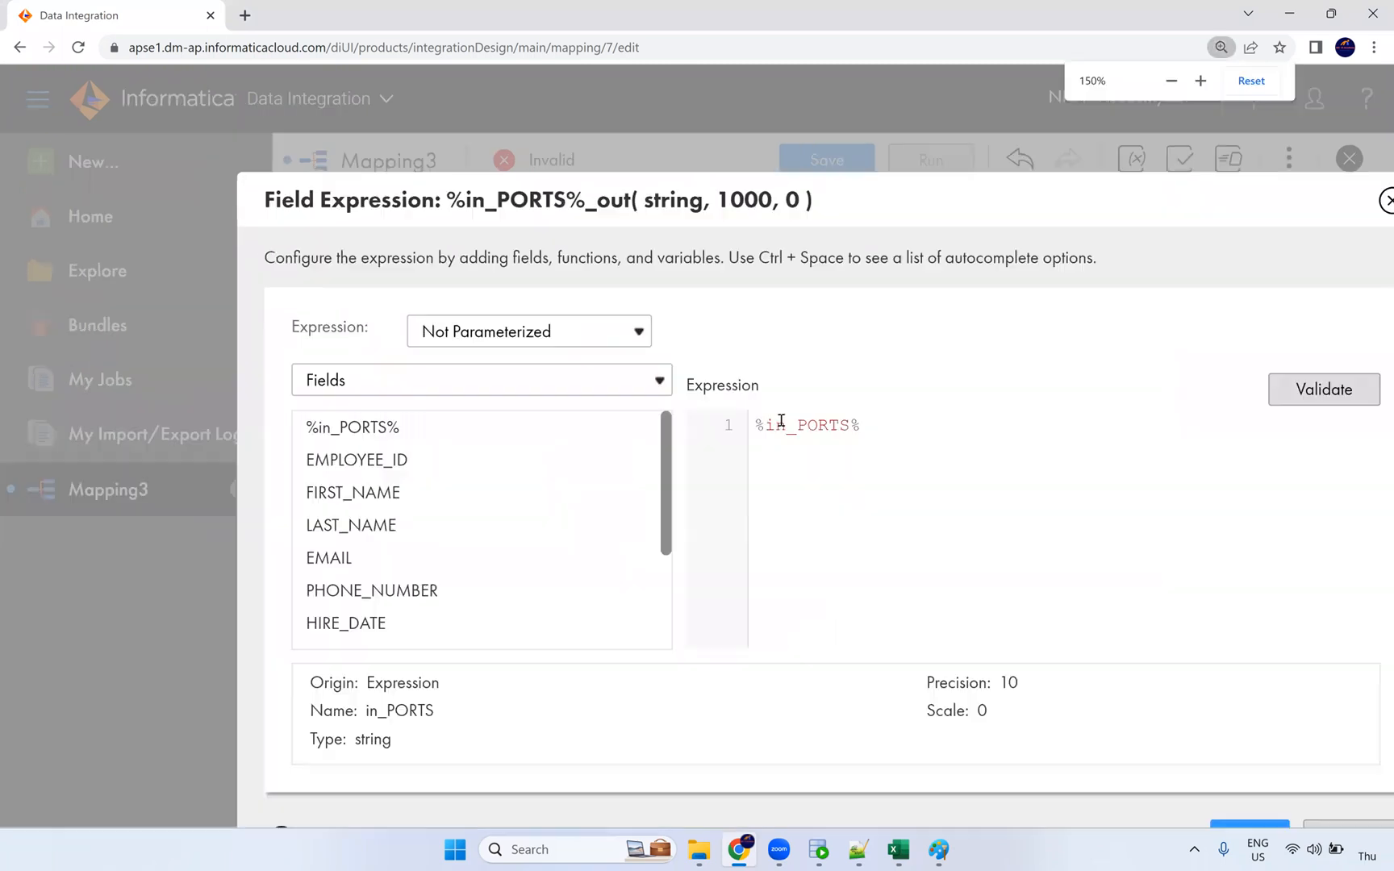
left_click_drag(837, 210, 675, 151)
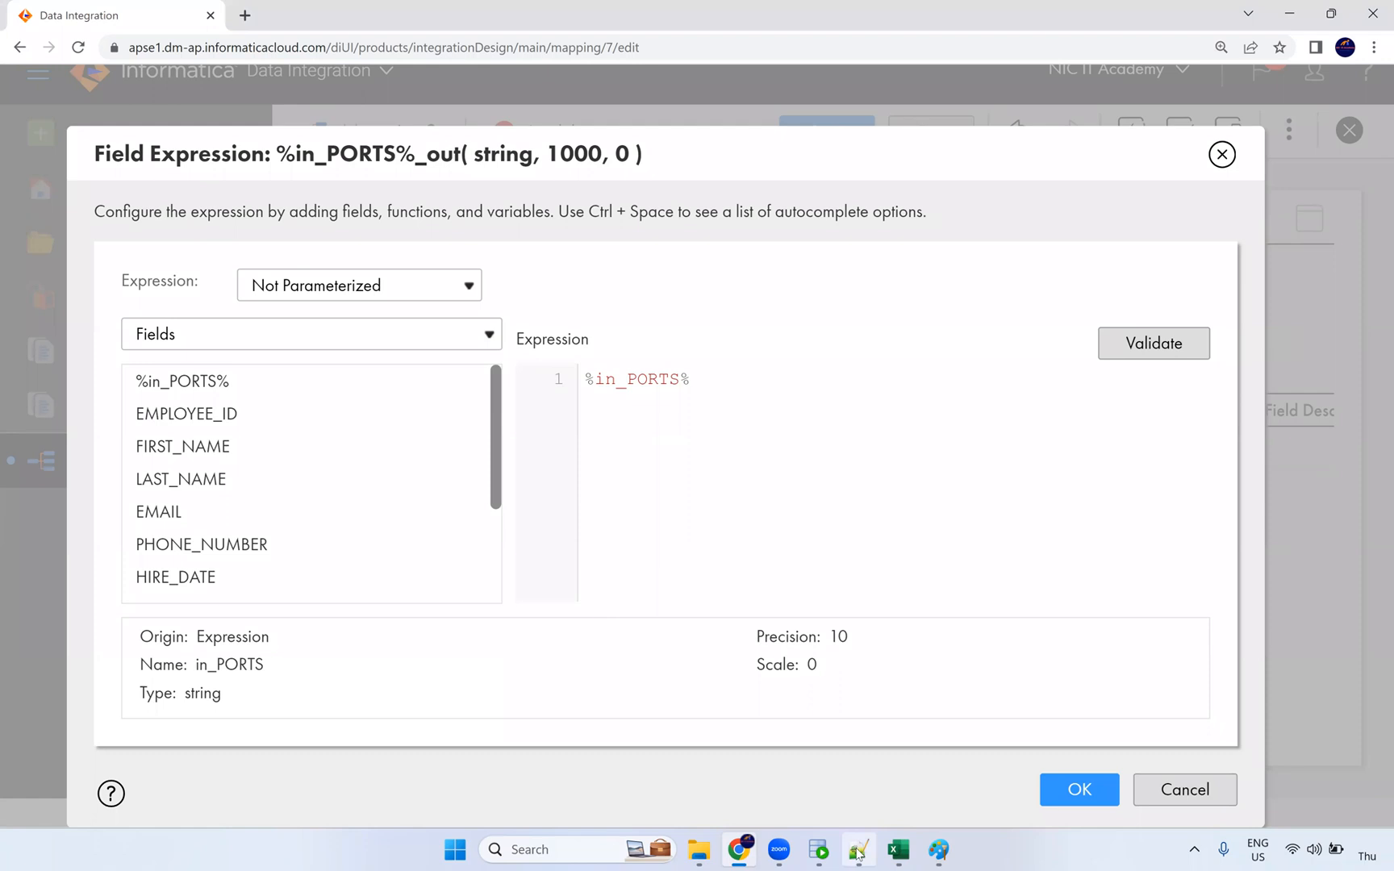
mouse_move(857, 851)
left_click(818, 849)
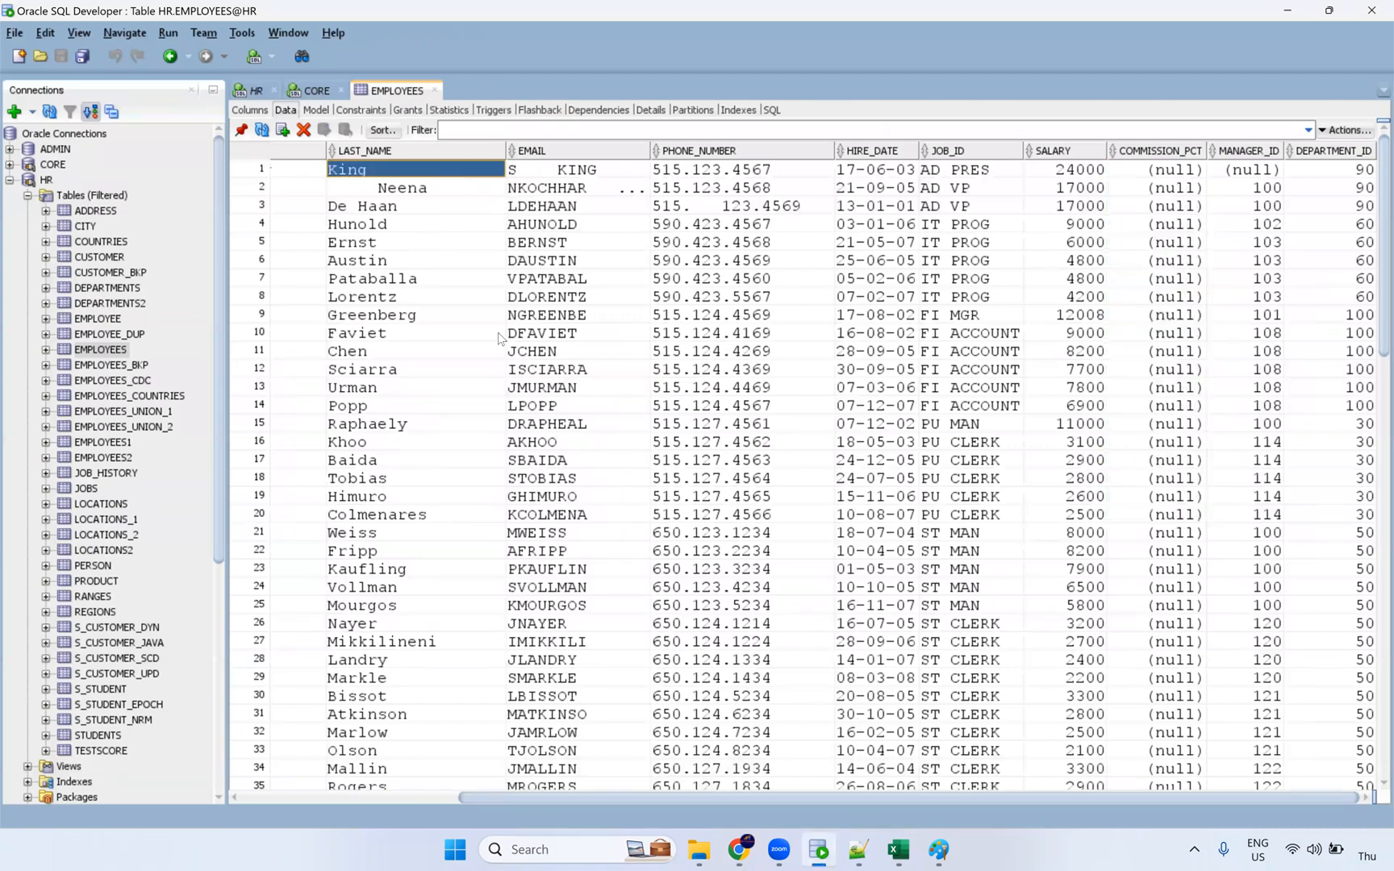
left_click(332, 795)
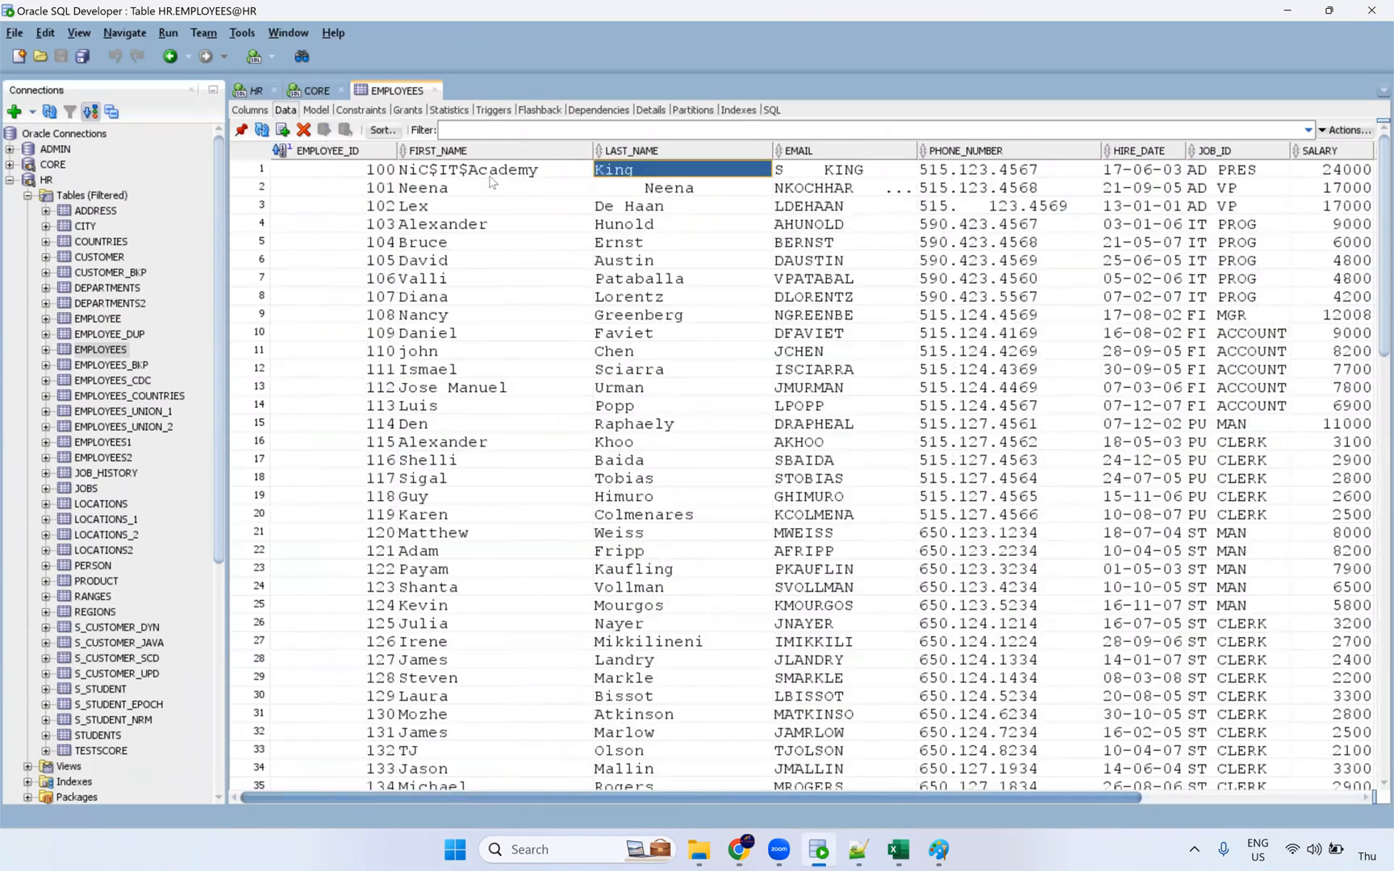
key("Left")
key("alt+Tab")
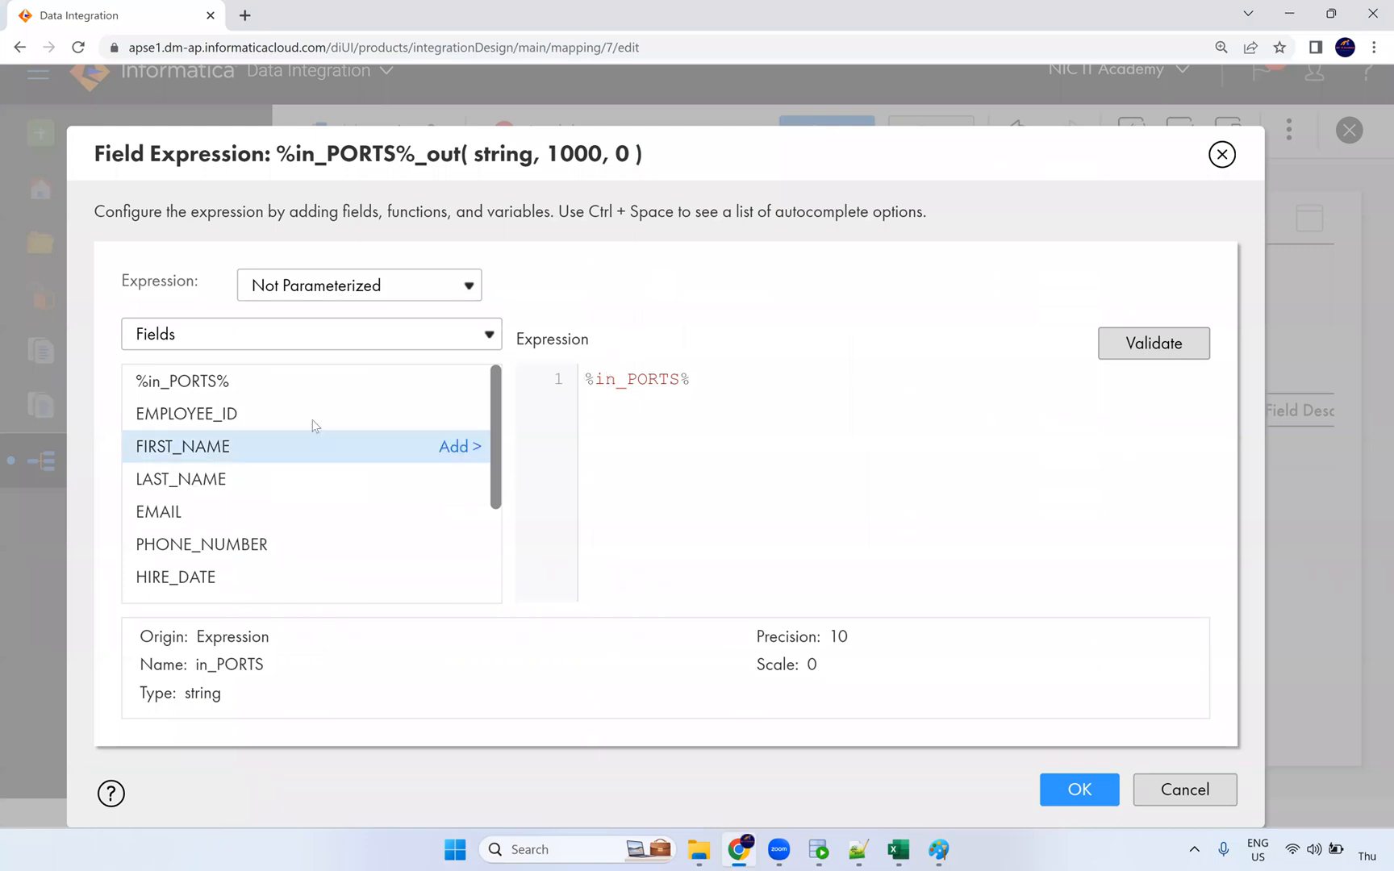
Step: Insert the ReplaceChr function from the built-in String functions before %in_PORTS%
left_click(226, 342)
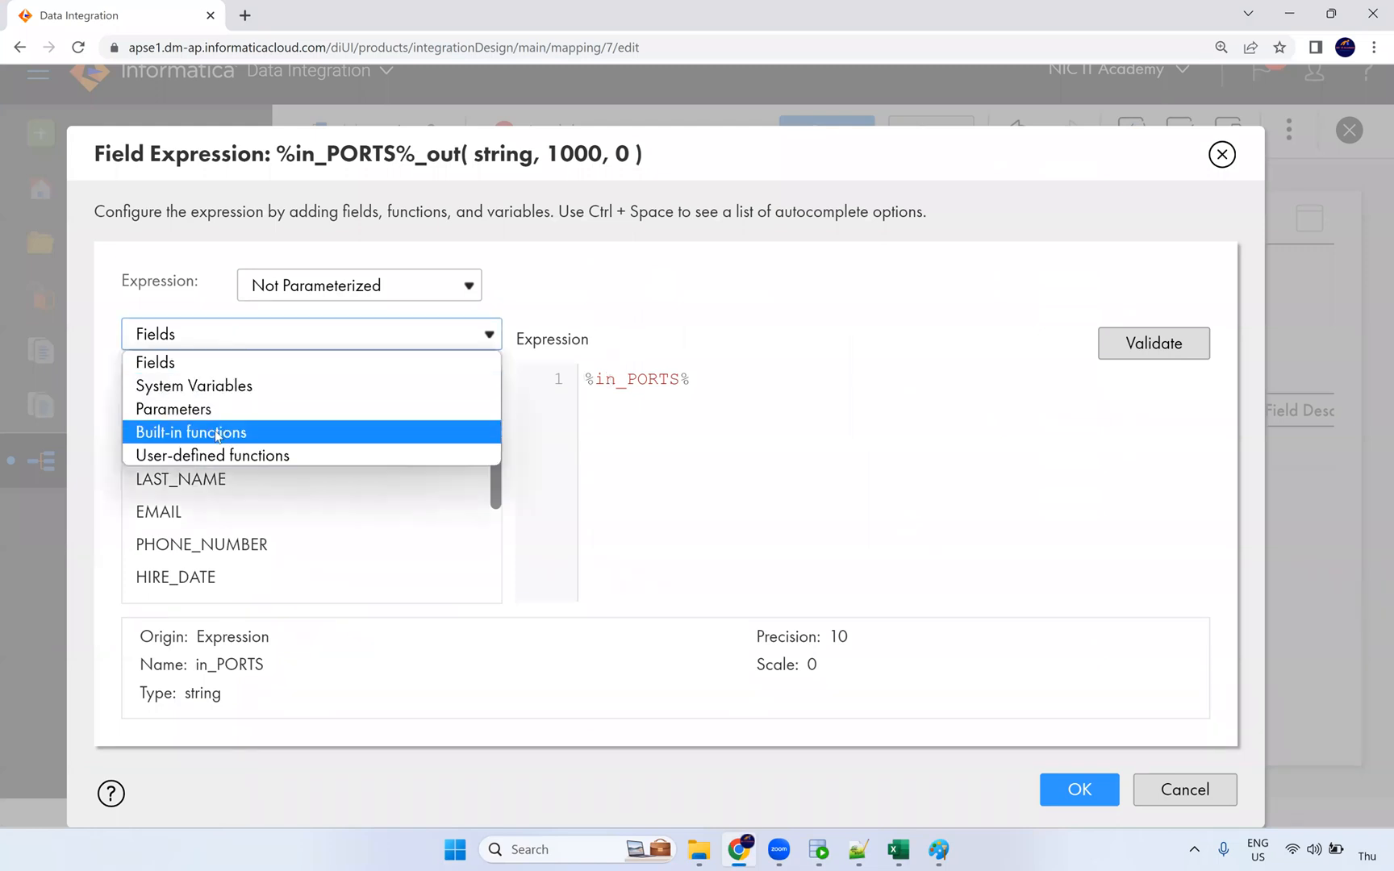
left_click(242, 434)
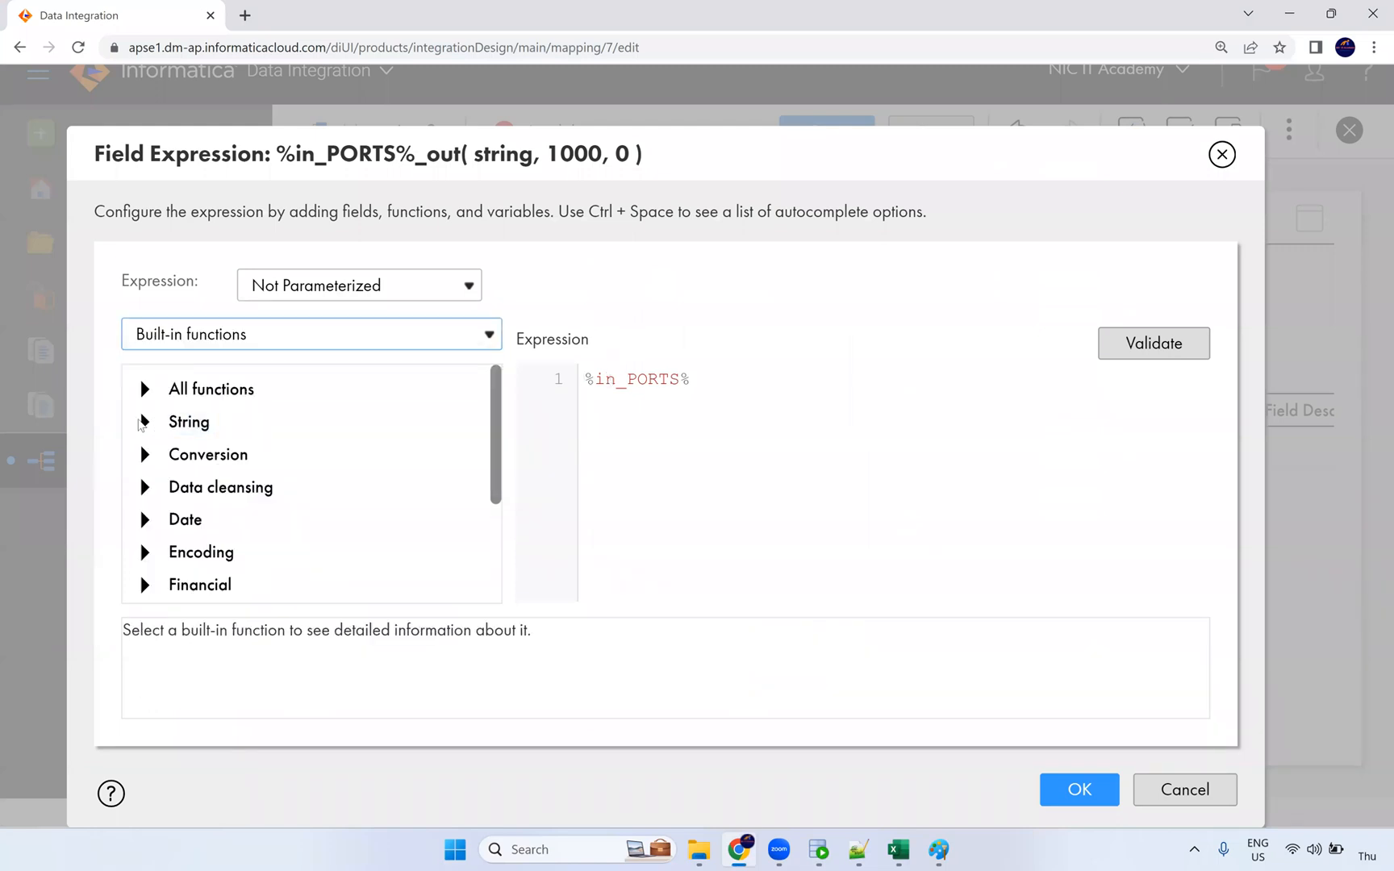
left_click(143, 423)
scroll(269, 504, "down", 3)
scroll(268, 508, "up", 2)
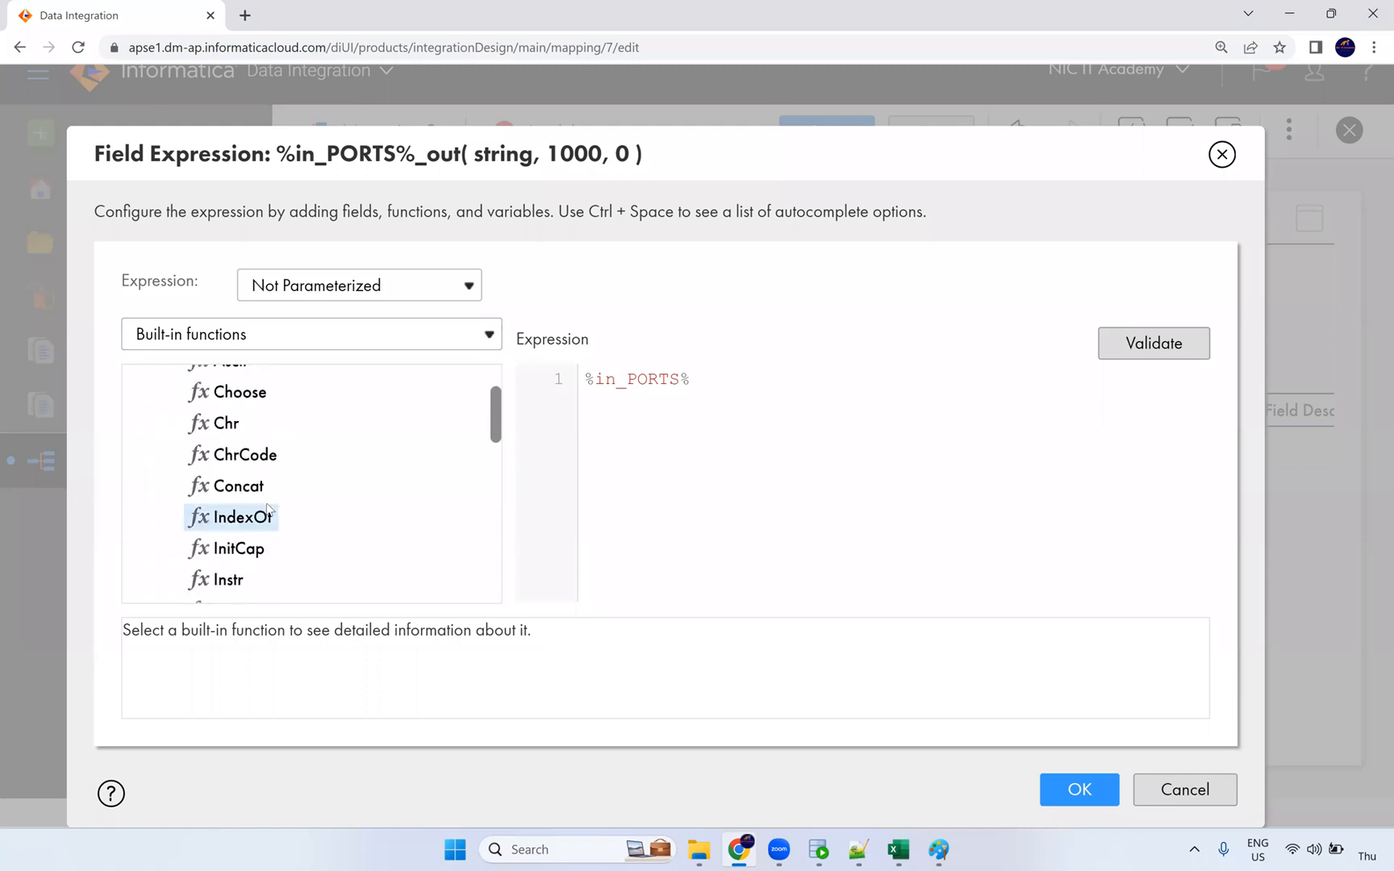
scroll(268, 508, "down", 3)
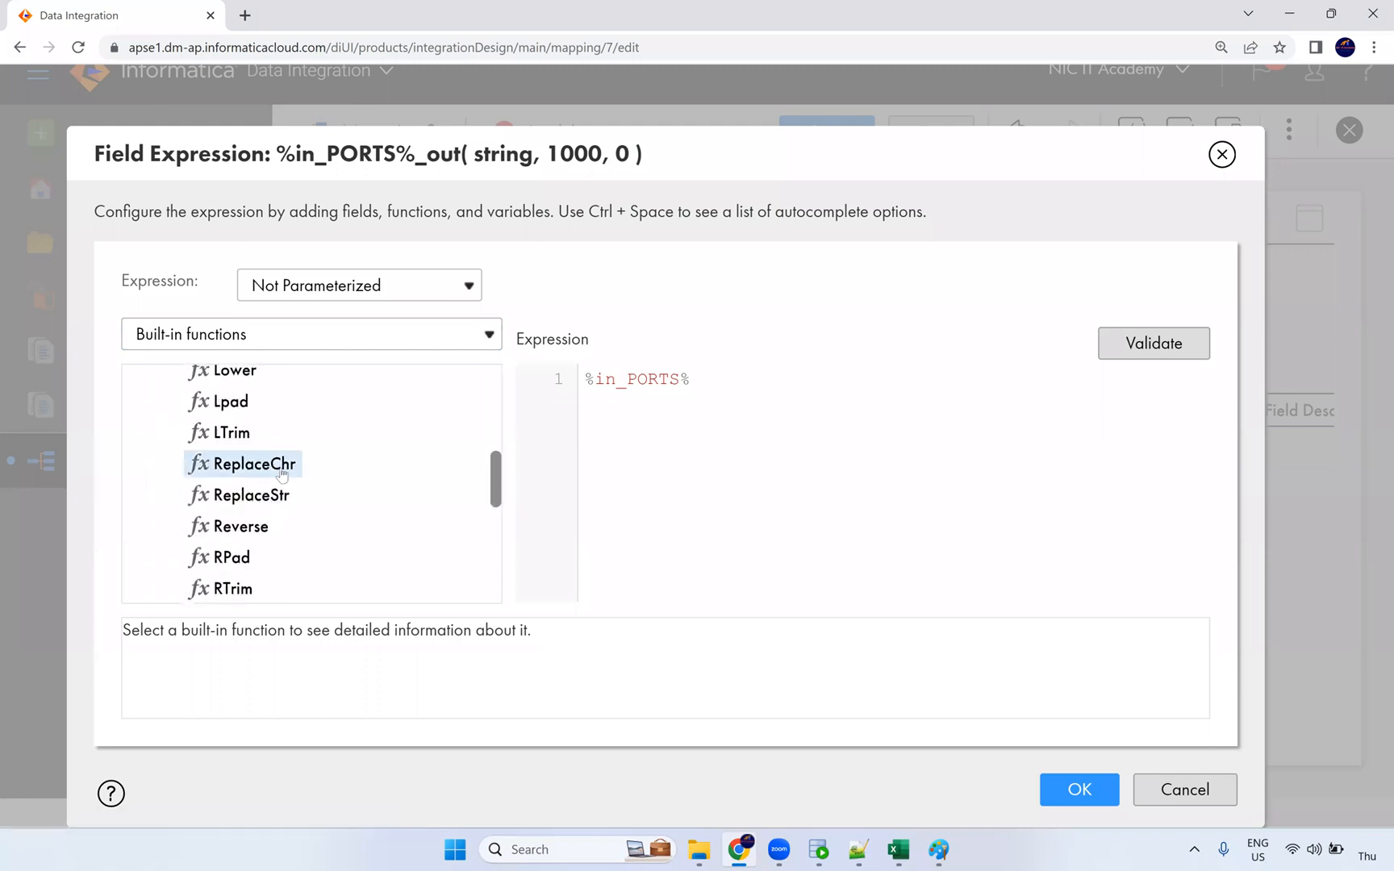
double_click(282, 474)
Step: Fill ReplaceChr's arguments with 0, %in_PORTS%, '$' and an empty string ''
double_click(723, 394)
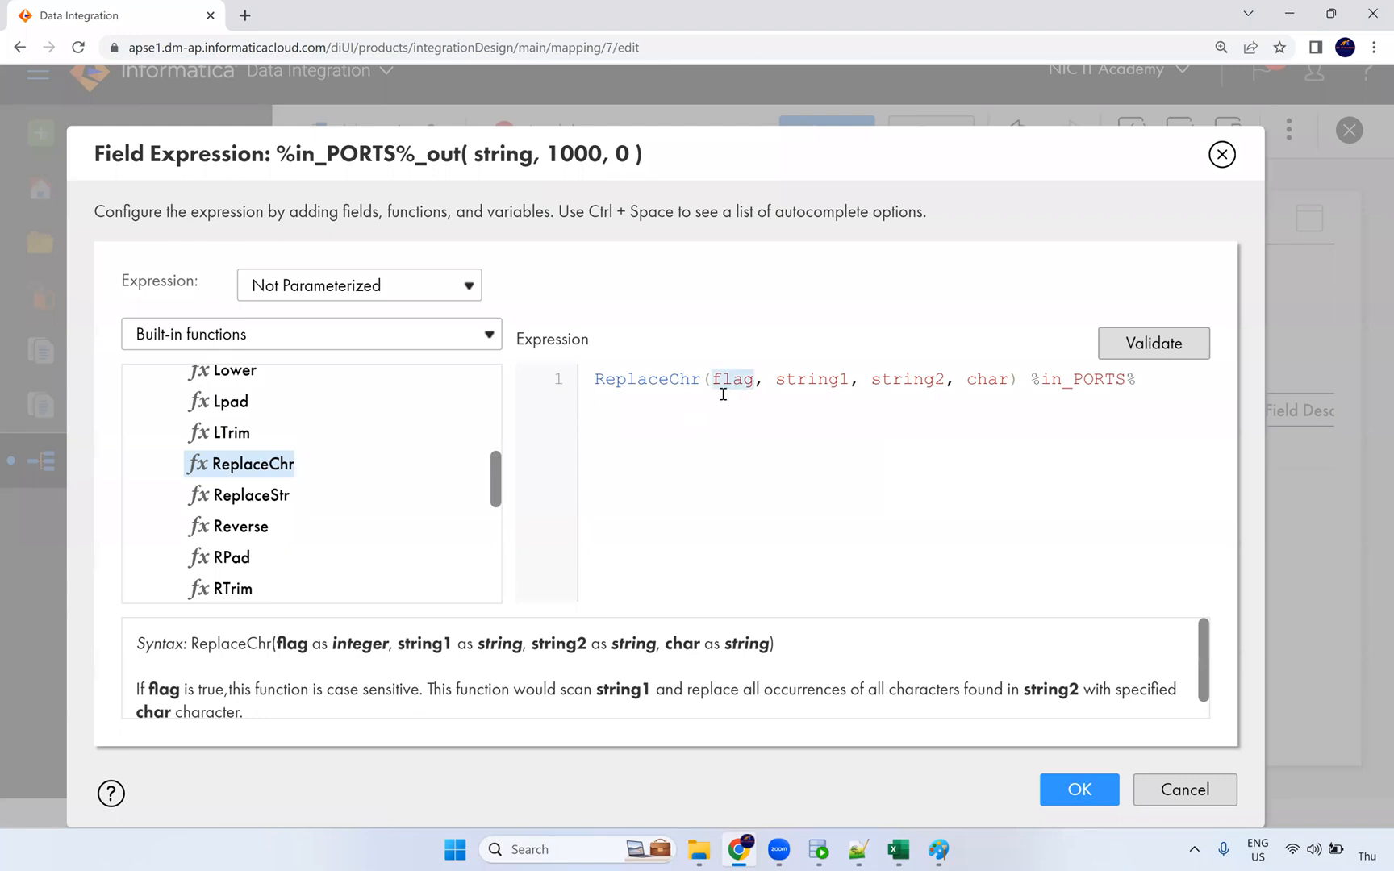
type("0")
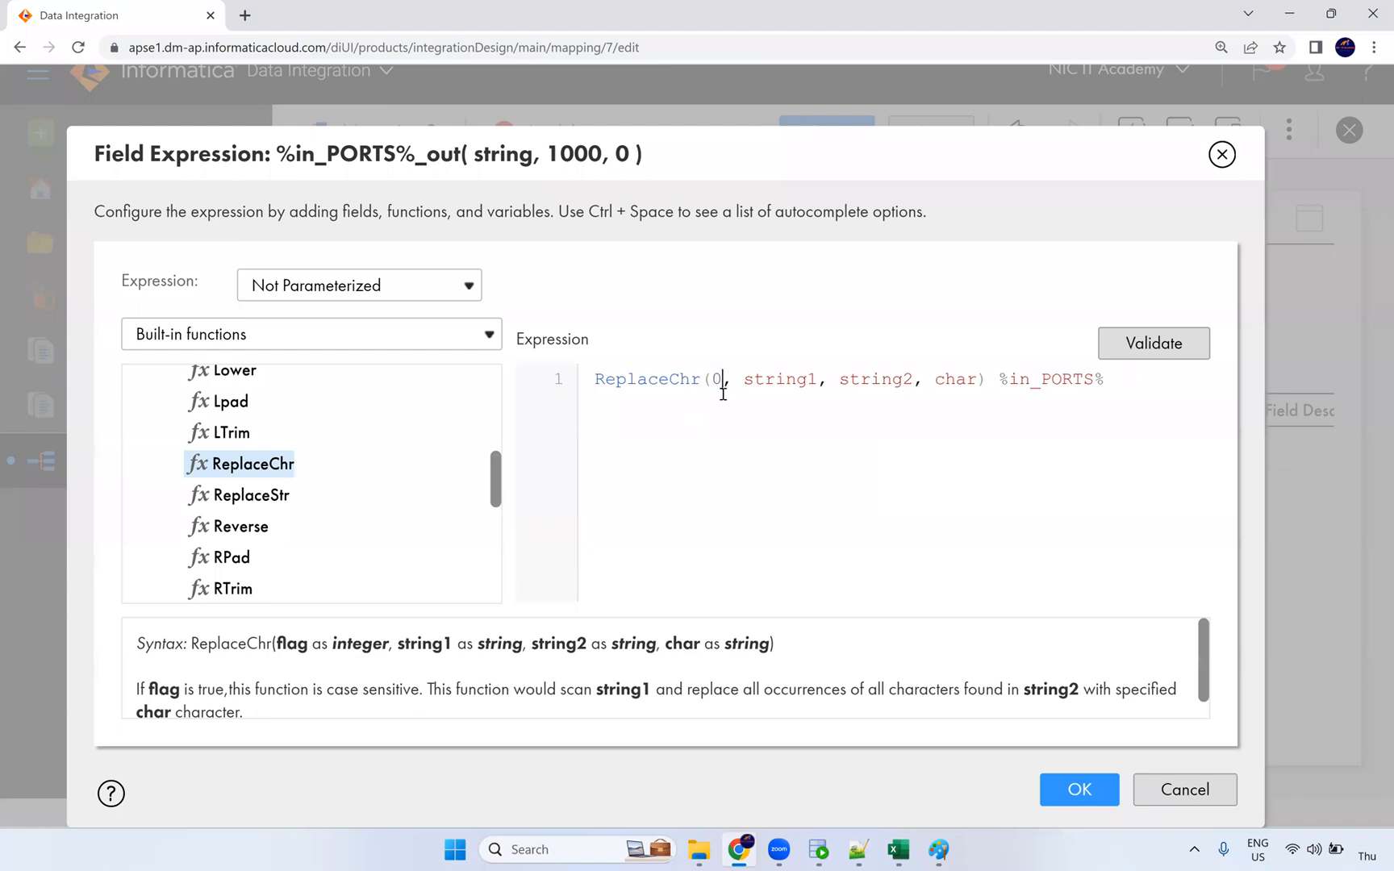
double_click(796, 382)
key("BackSpace")
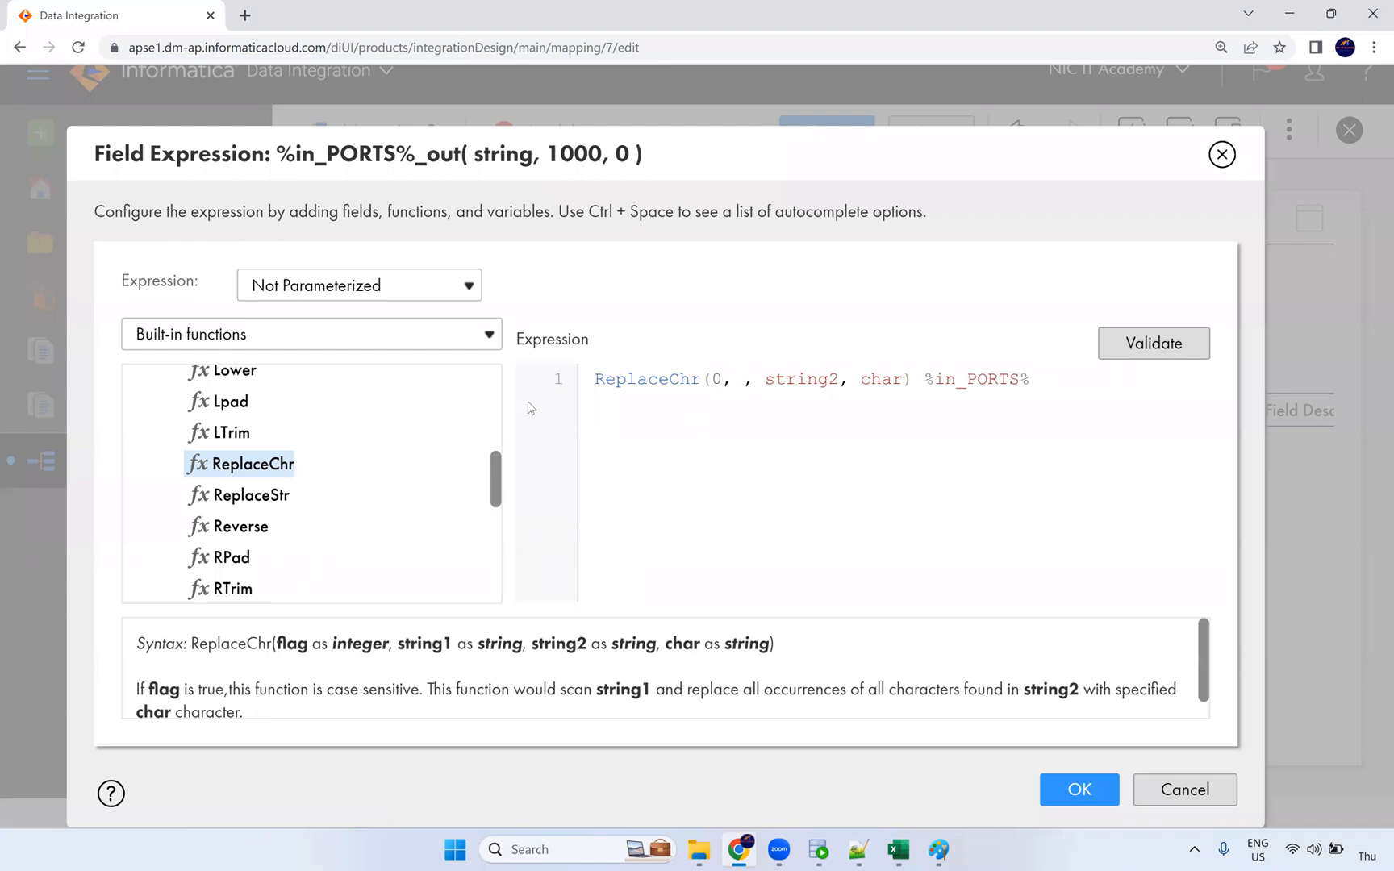
left_click_drag(925, 382, 1030, 376)
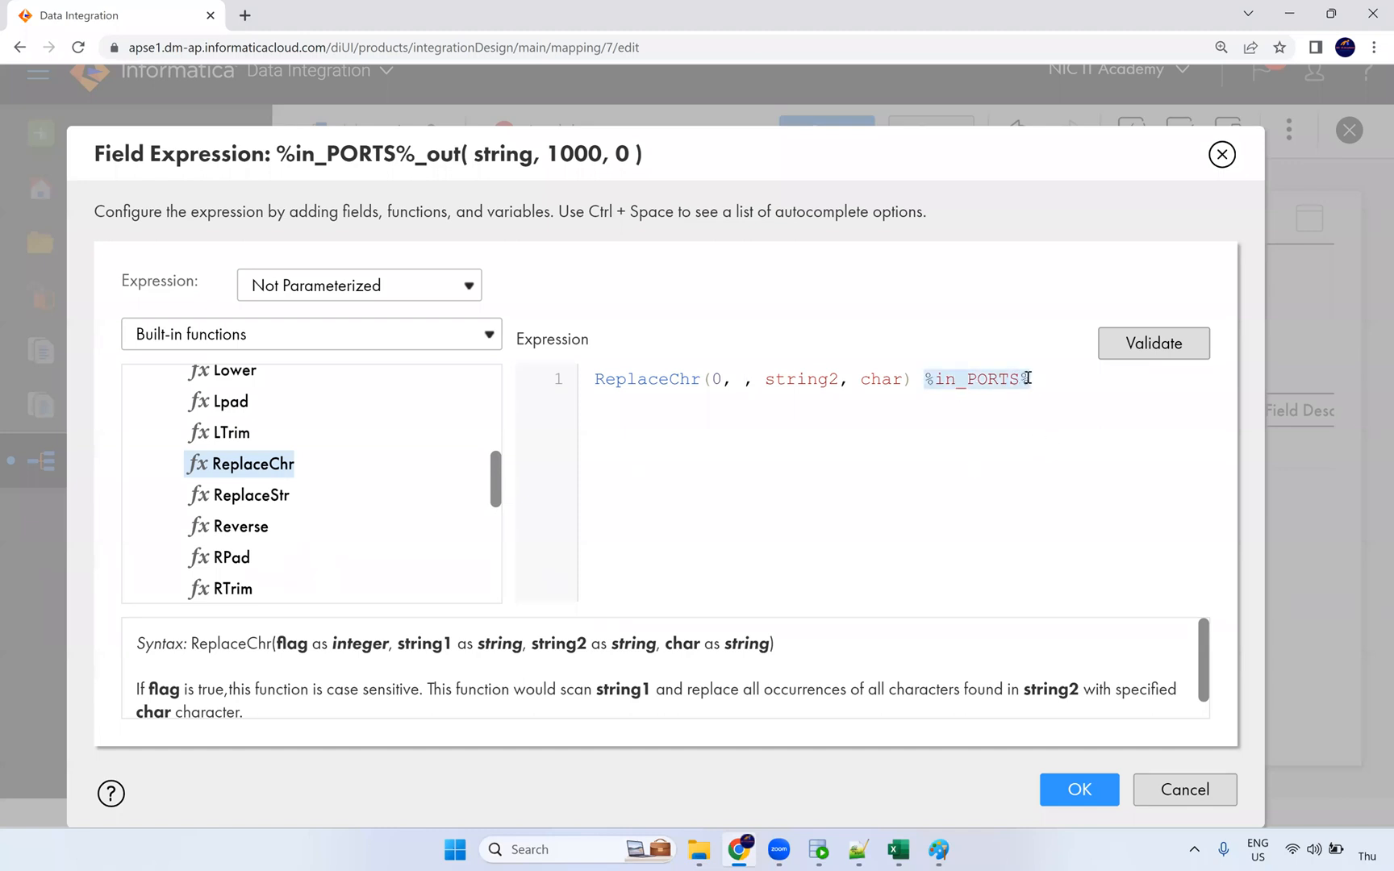
key("ctrl+x")
left_click(738, 381)
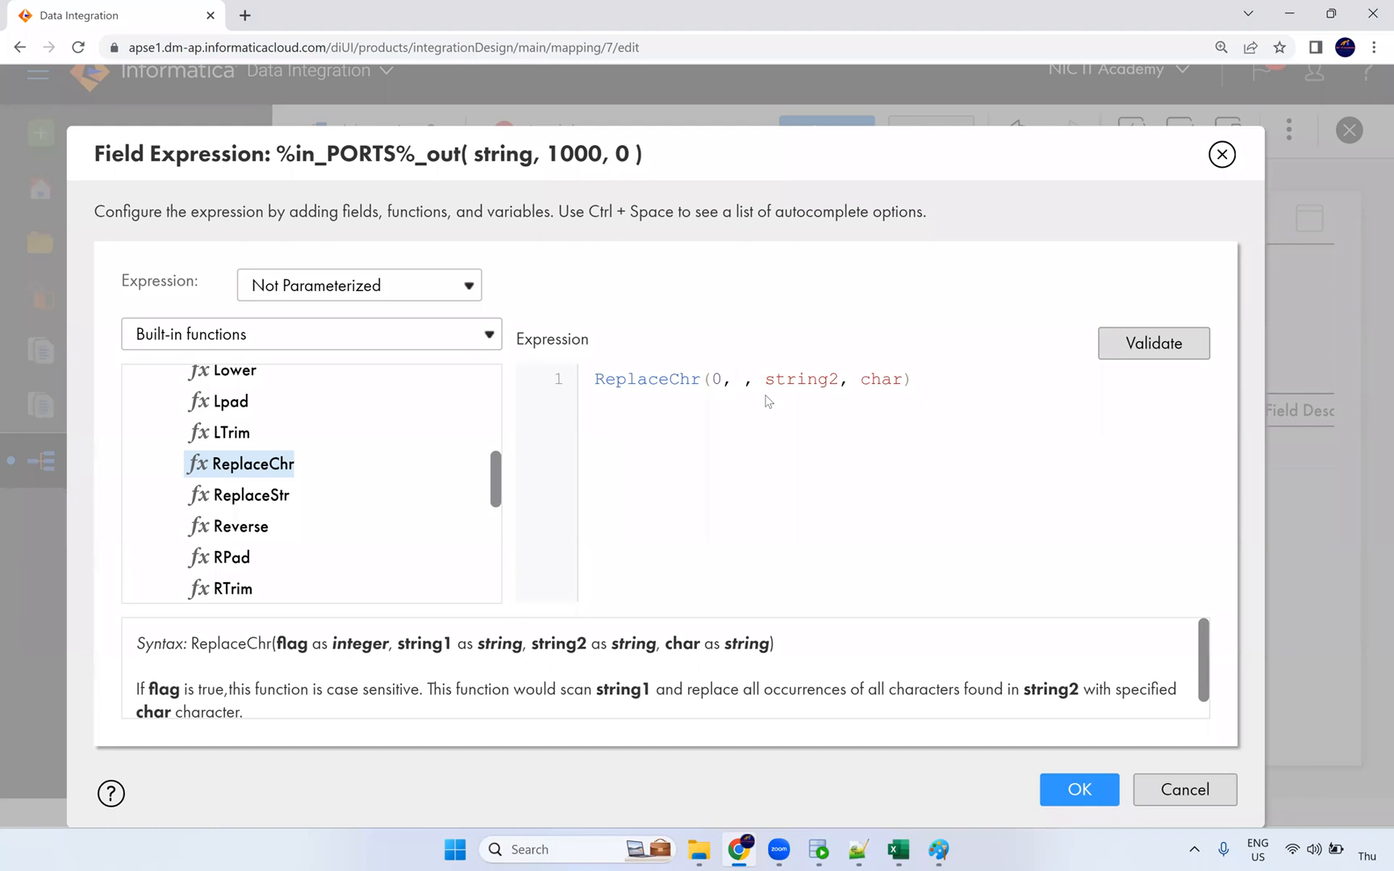
key("ctrl+v")
key("Delete")
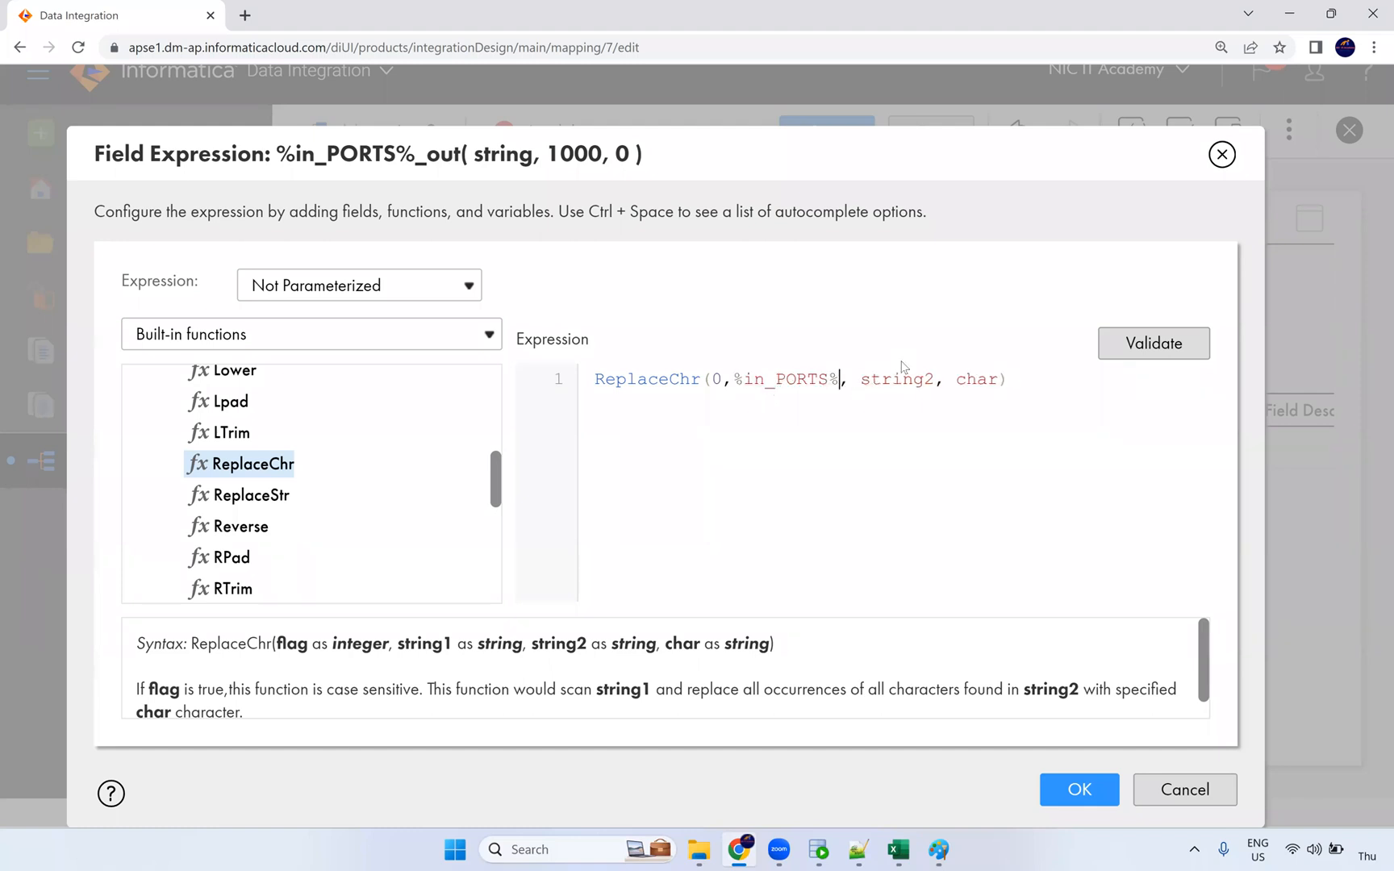
double_click(908, 379)
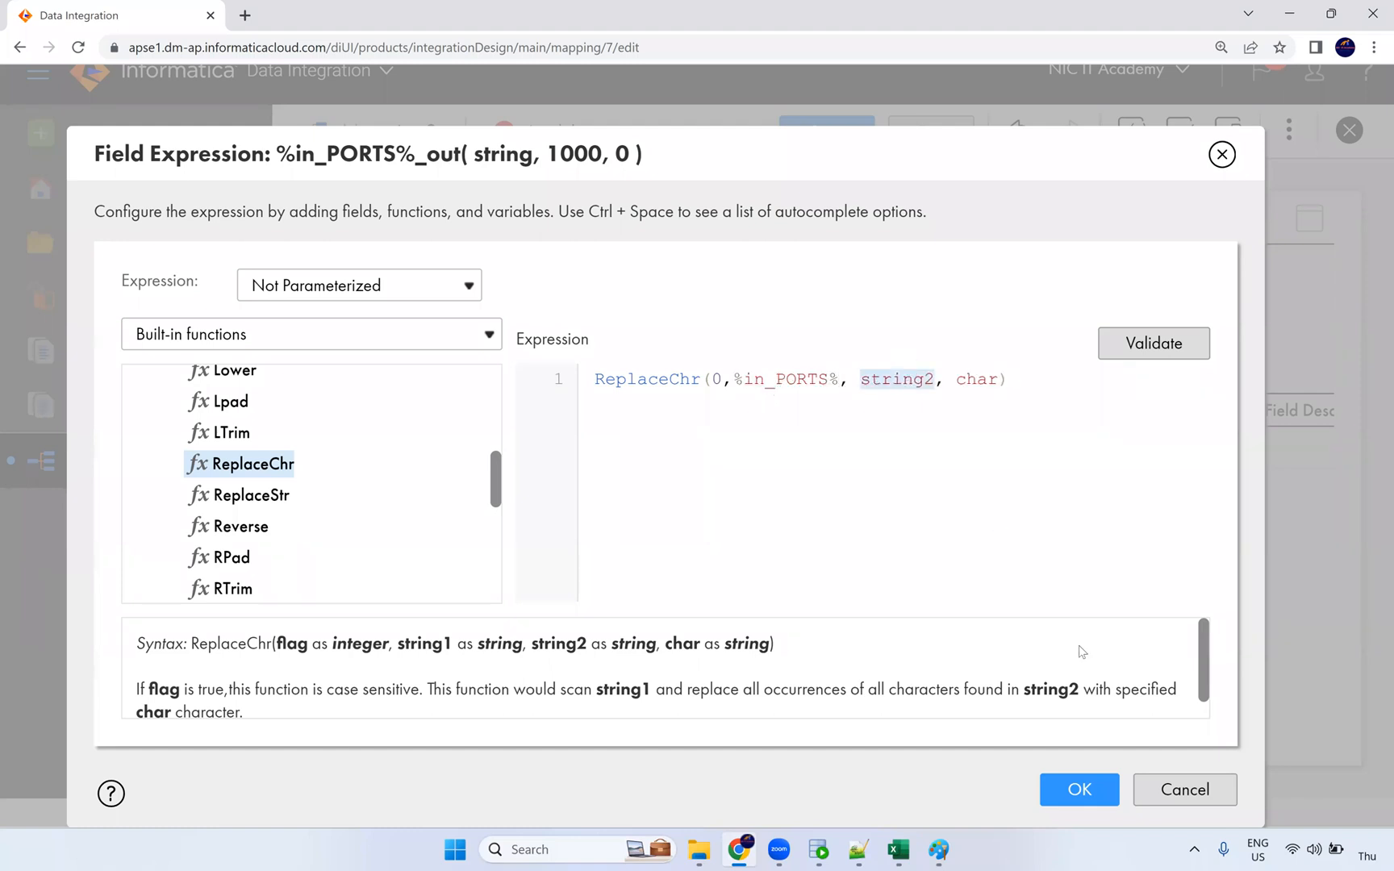
type("'$")
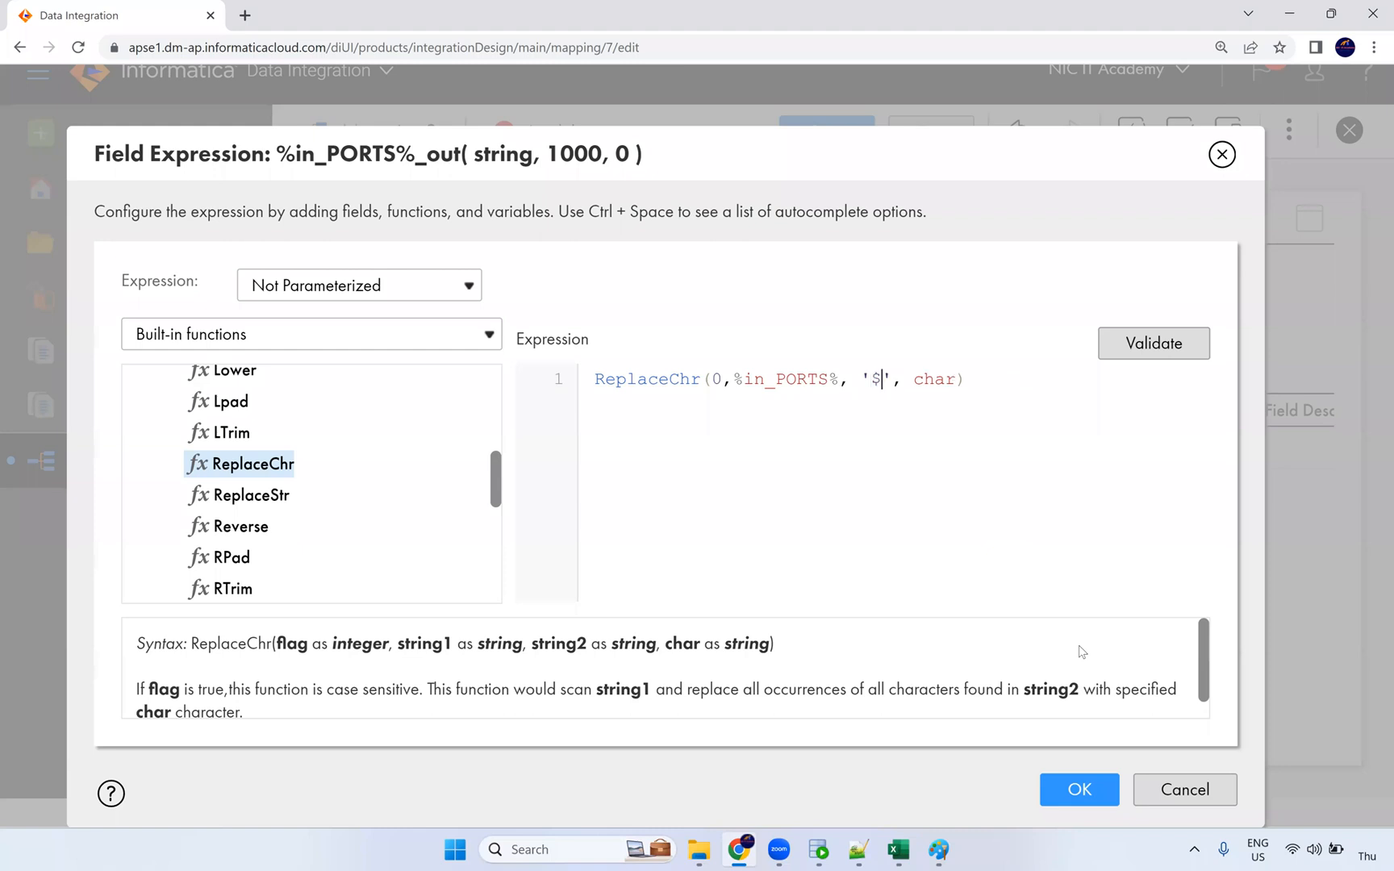
double_click(935, 379)
type("''")
key("BackSpace")
Step: Wrap the ReplaceChr call in LTRIM and RTRIM to also strip surrounding spaces
left_click(916, 377)
key("ctrl+a")
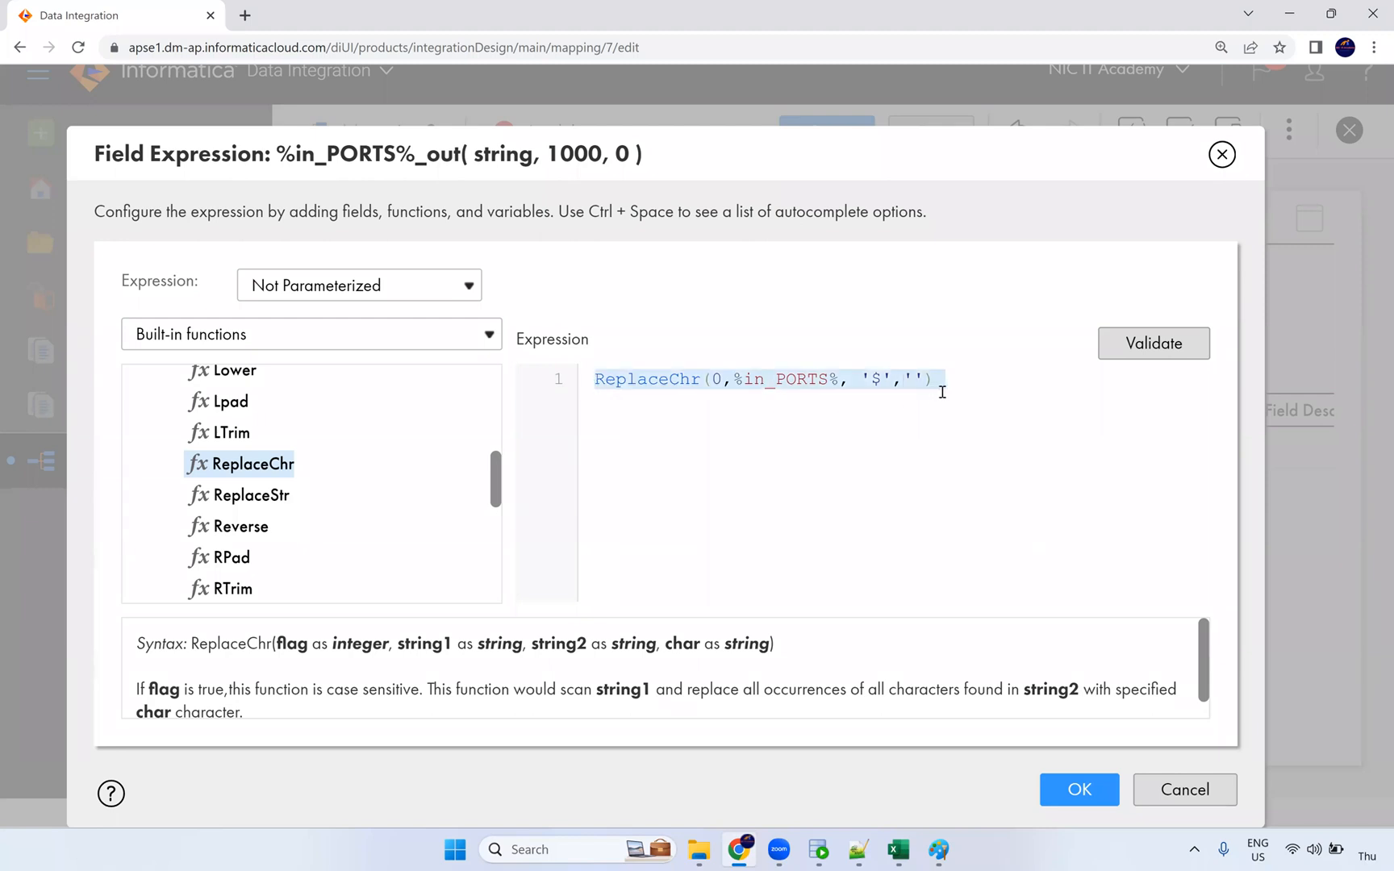
left_click(885, 380)
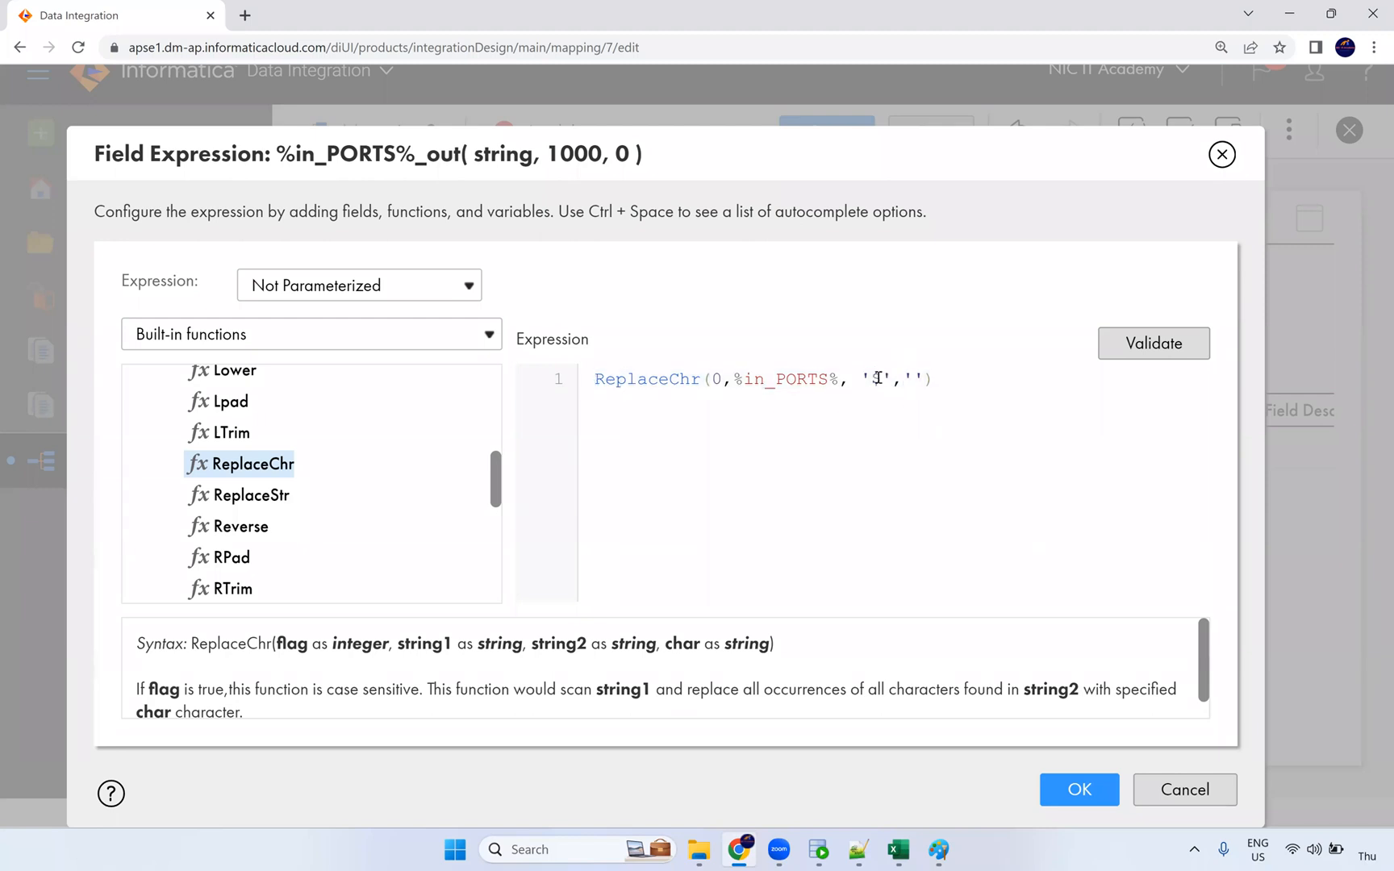
left_click(595, 379)
type("LR")
key("BackSpace")
key("BackSpace")
type("LTRIL")
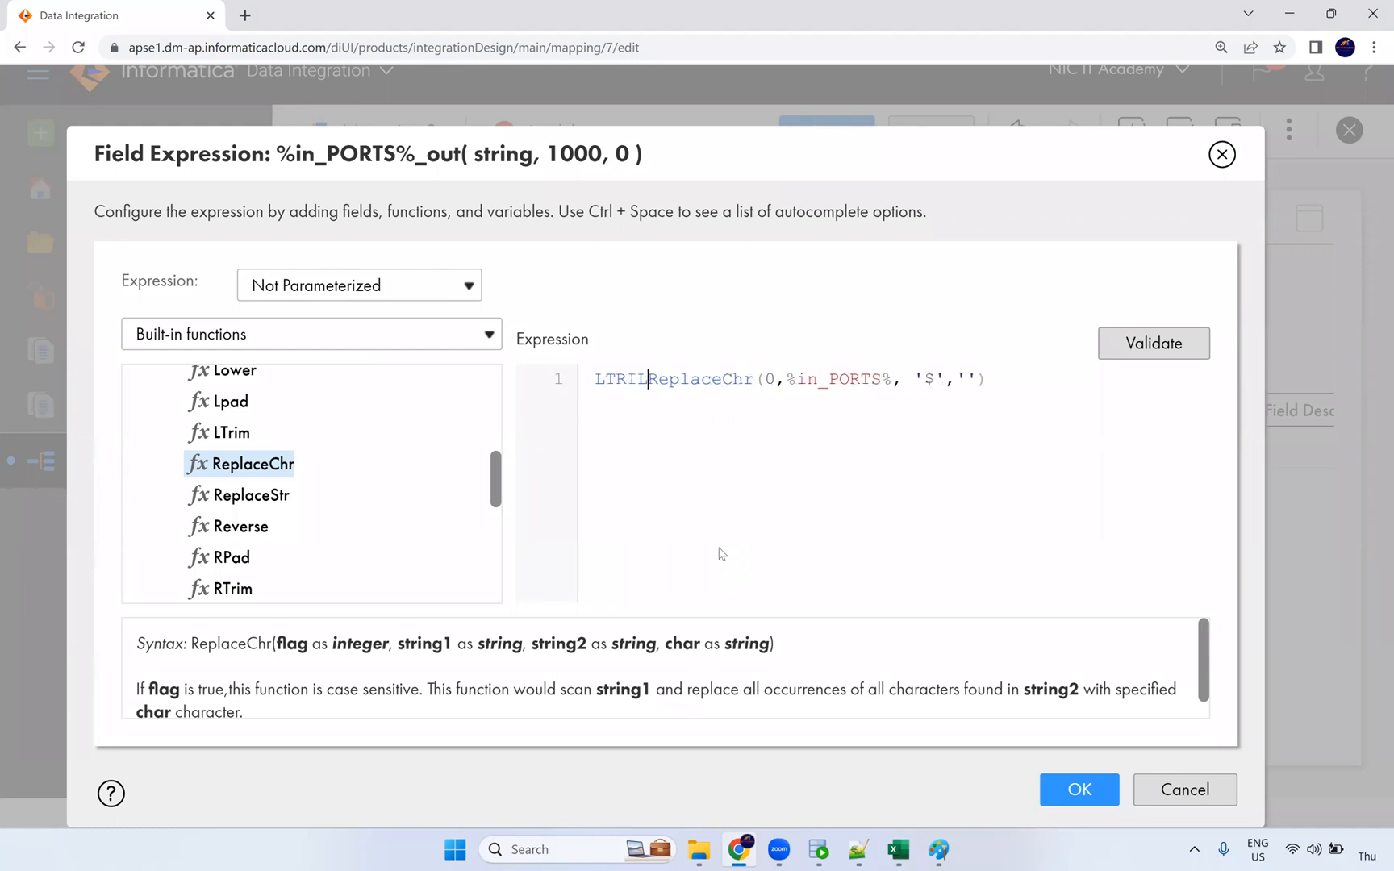
type("(")
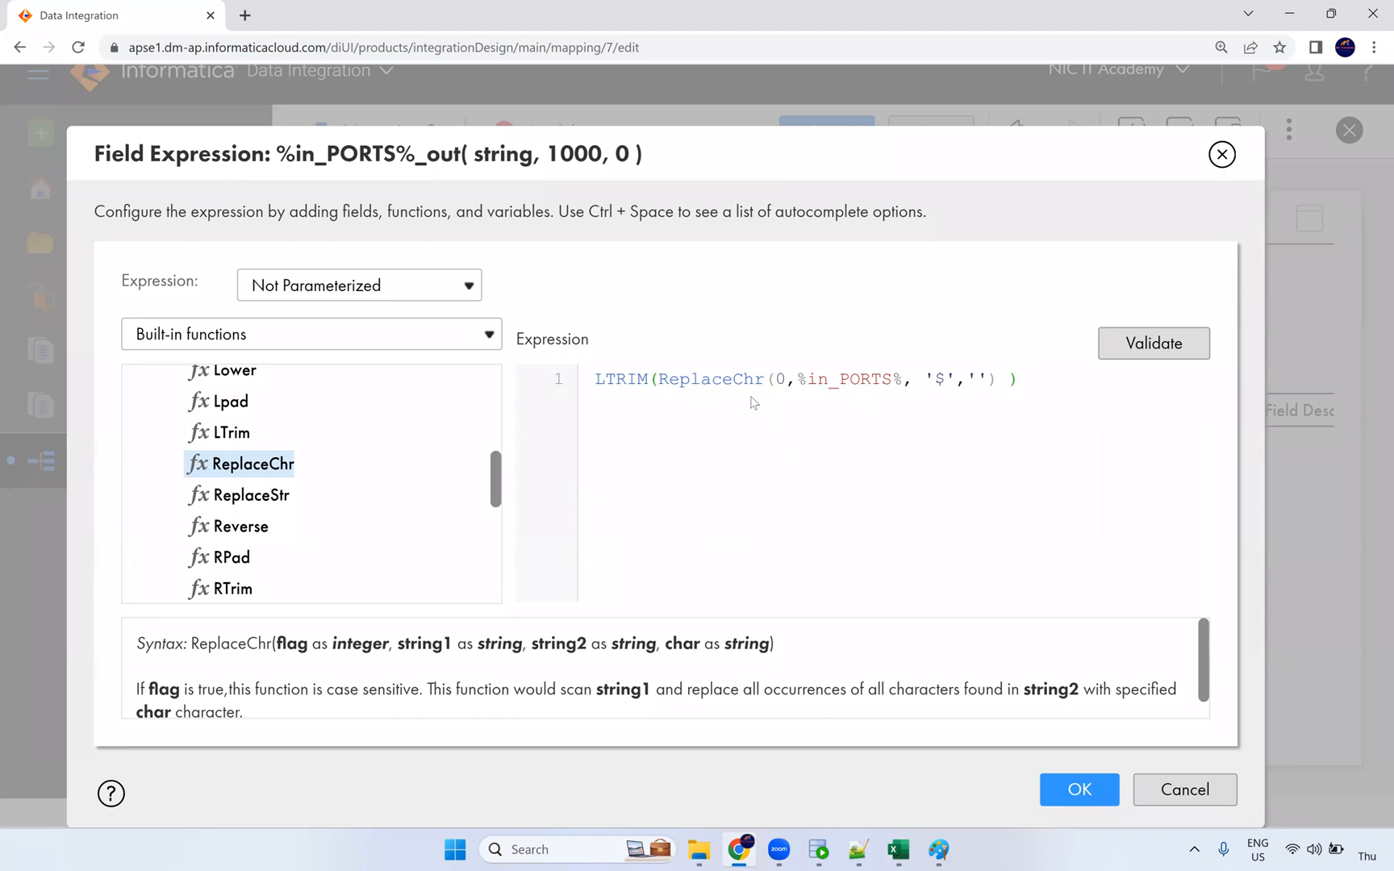
left_click(596, 385)
type("RT")
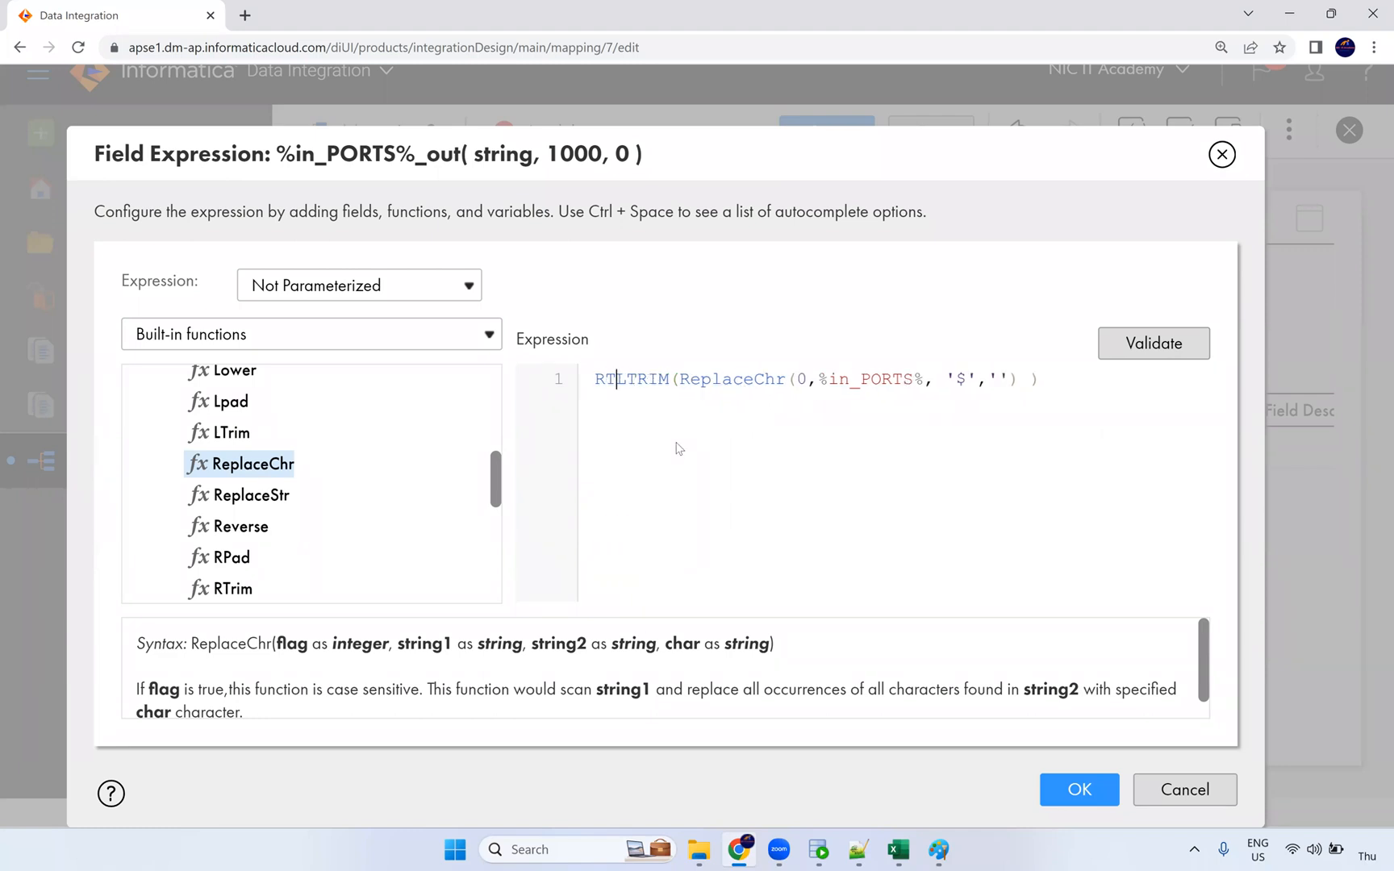
type("RIM")
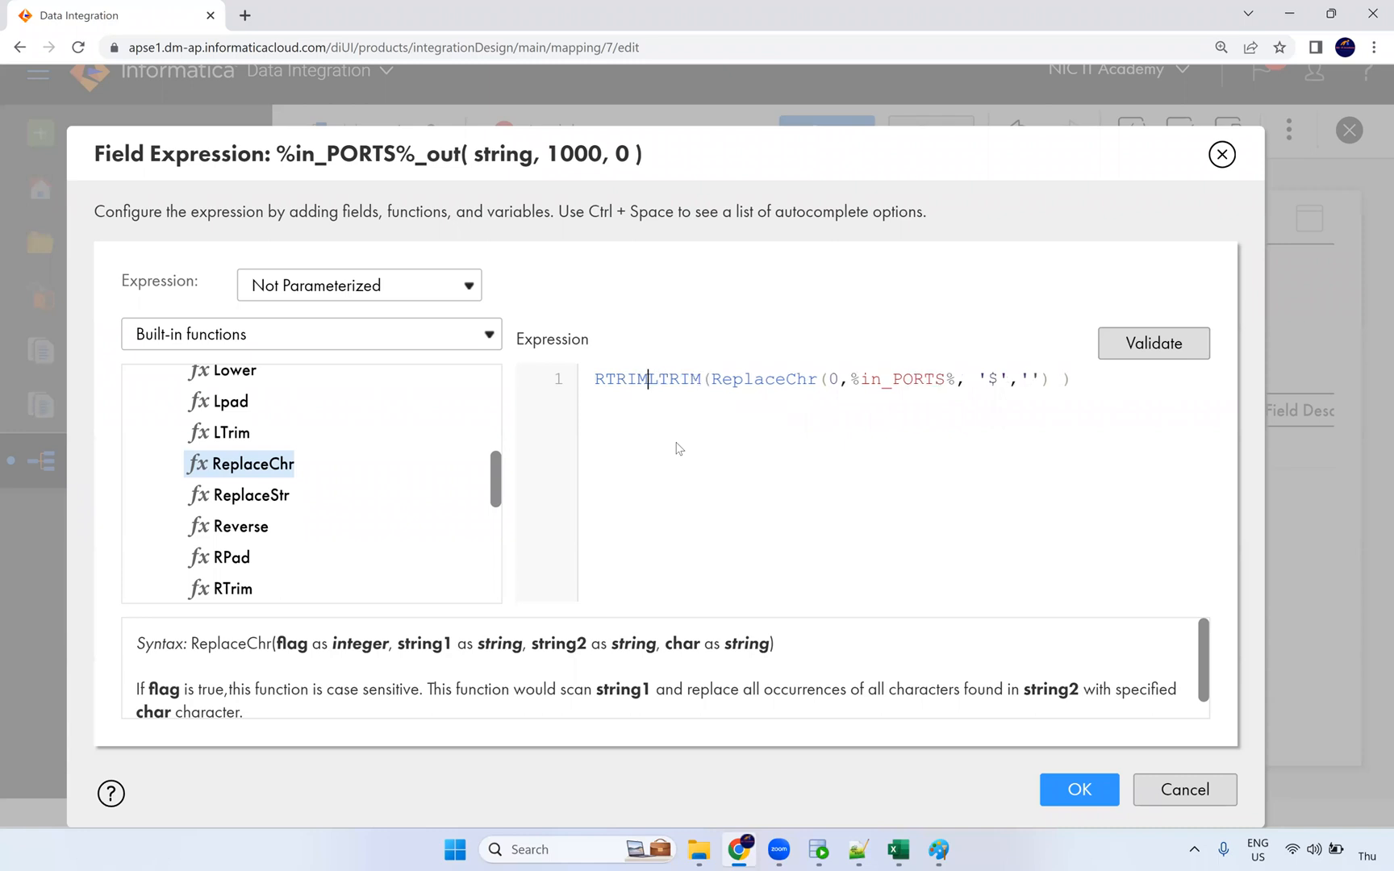
type("(")
left_click(1099, 384)
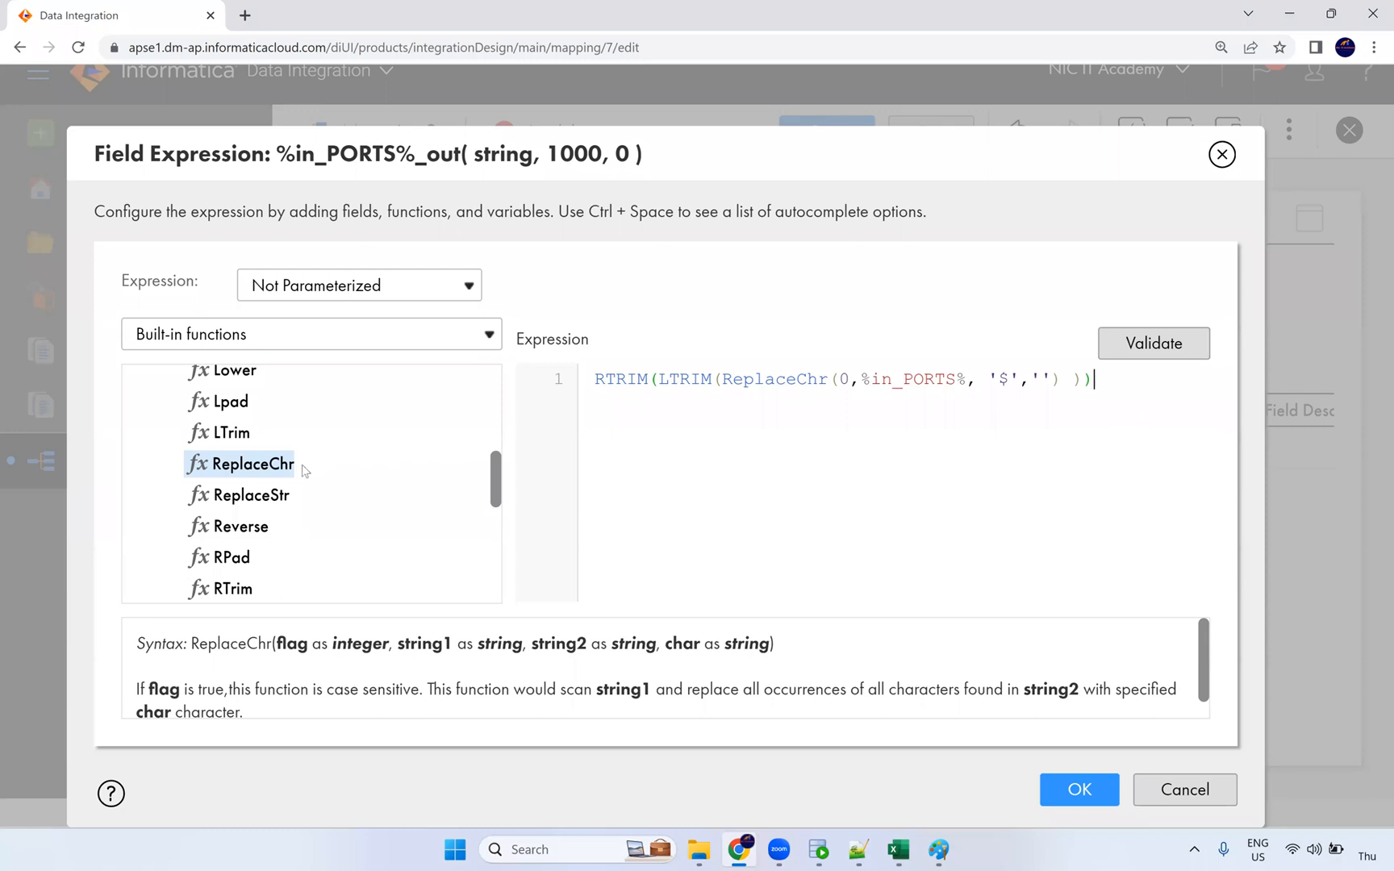
scroll(299, 488, "down", 2)
scroll(292, 494, "up", 2)
scroll(288, 498, "up", 5)
scroll(282, 499, "down", 3)
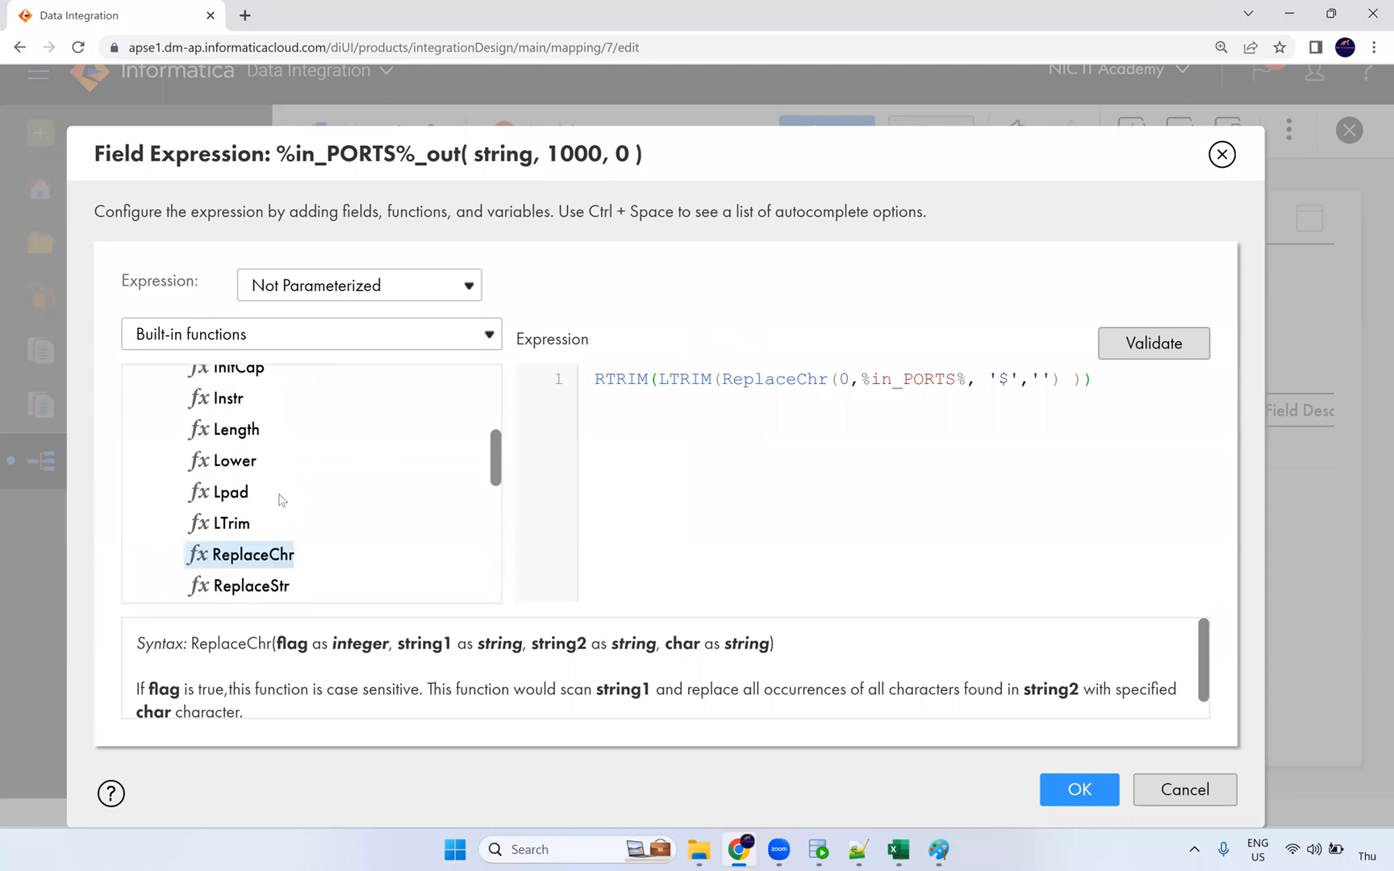
scroll(282, 500, "up", 5)
Step: Browse the All functions category of the built-in functions list
left_click(146, 425)
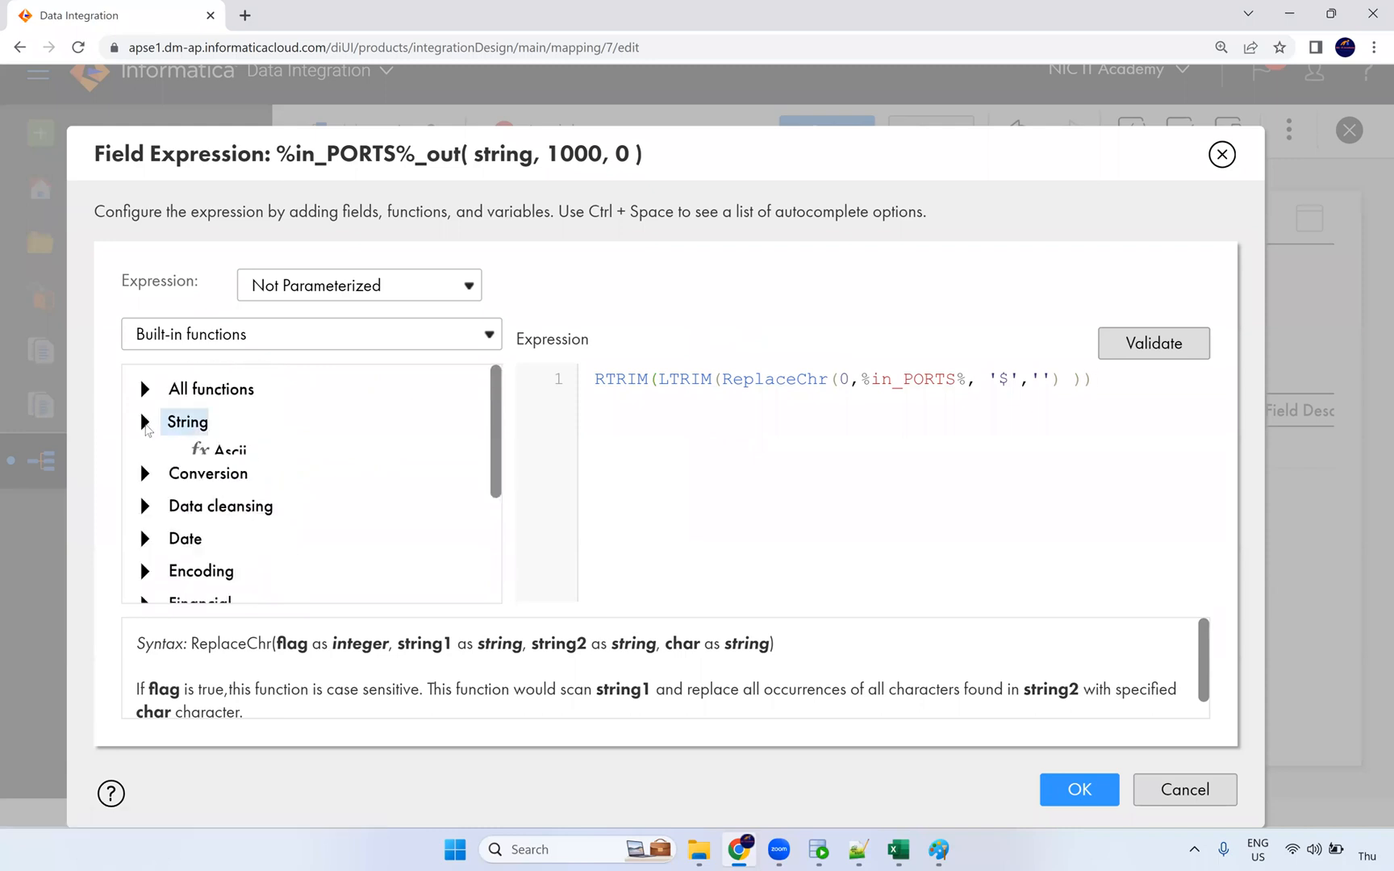
left_click(146, 393)
left_click(146, 392)
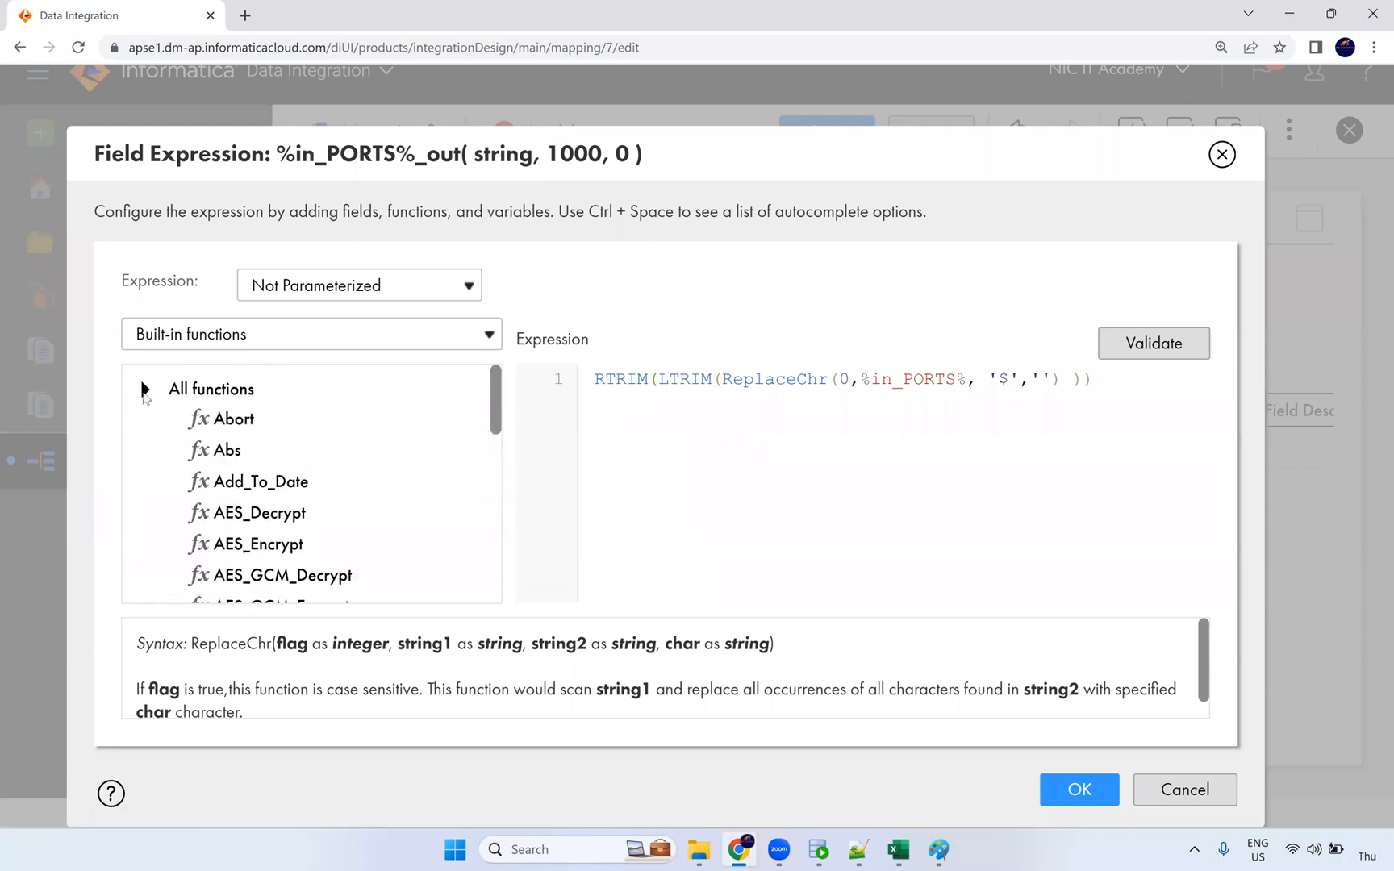
left_click(146, 393)
scroll(327, 484, "down", 3)
scroll(327, 487, "down", 15)
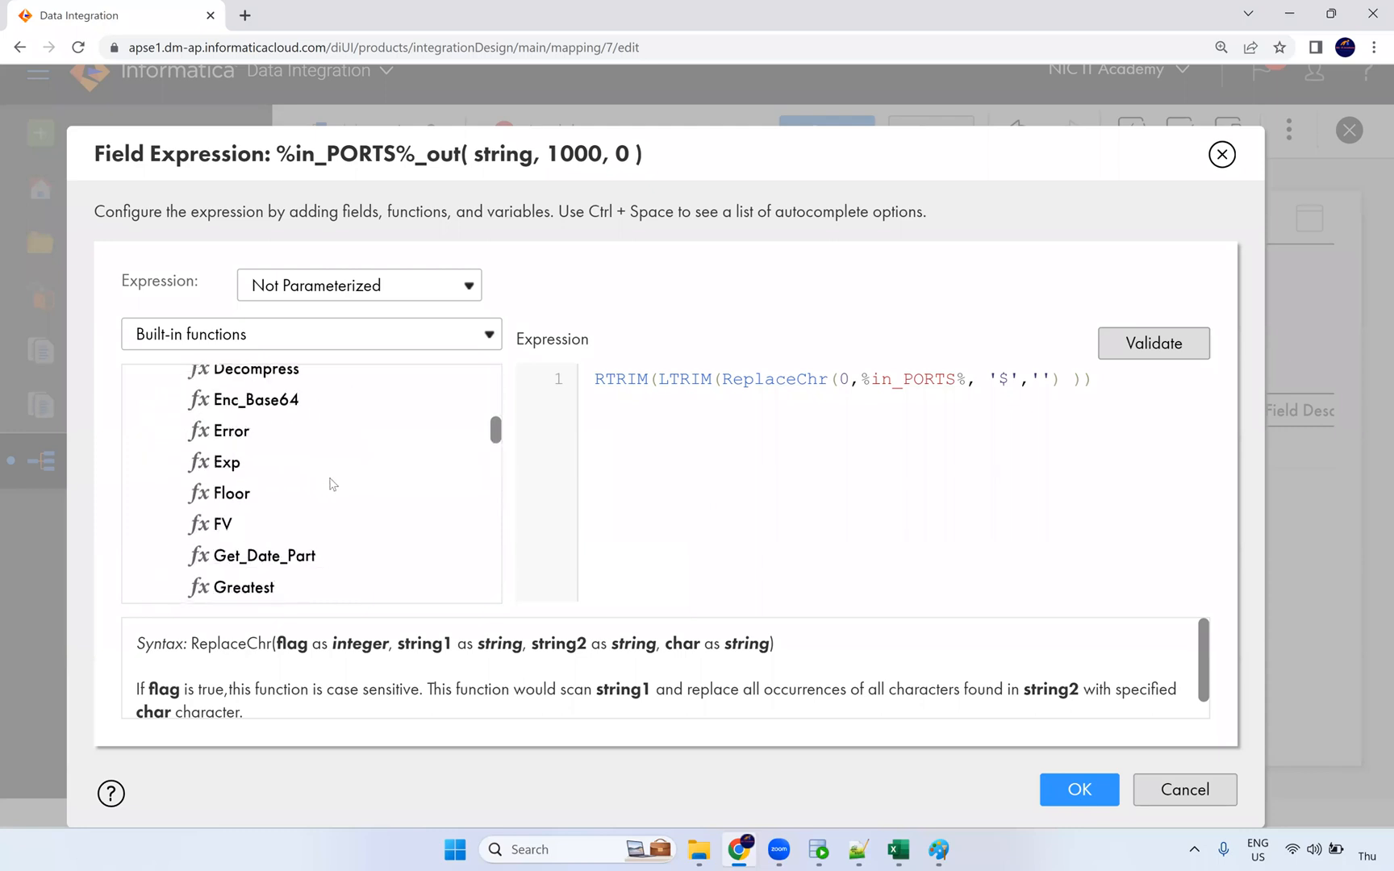
scroll(329, 487, "down", 15)
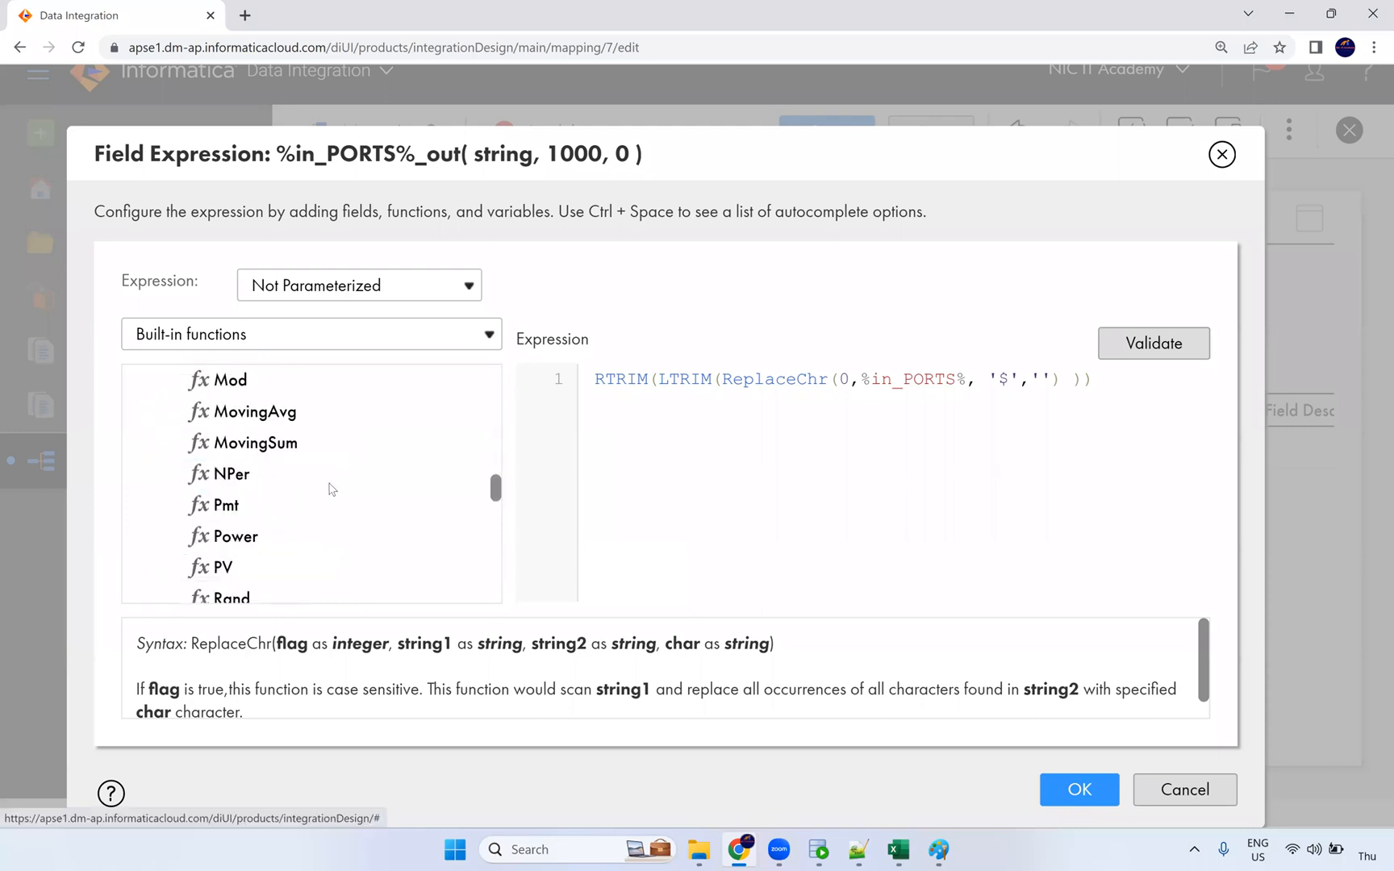
scroll(331, 489, "down", 5)
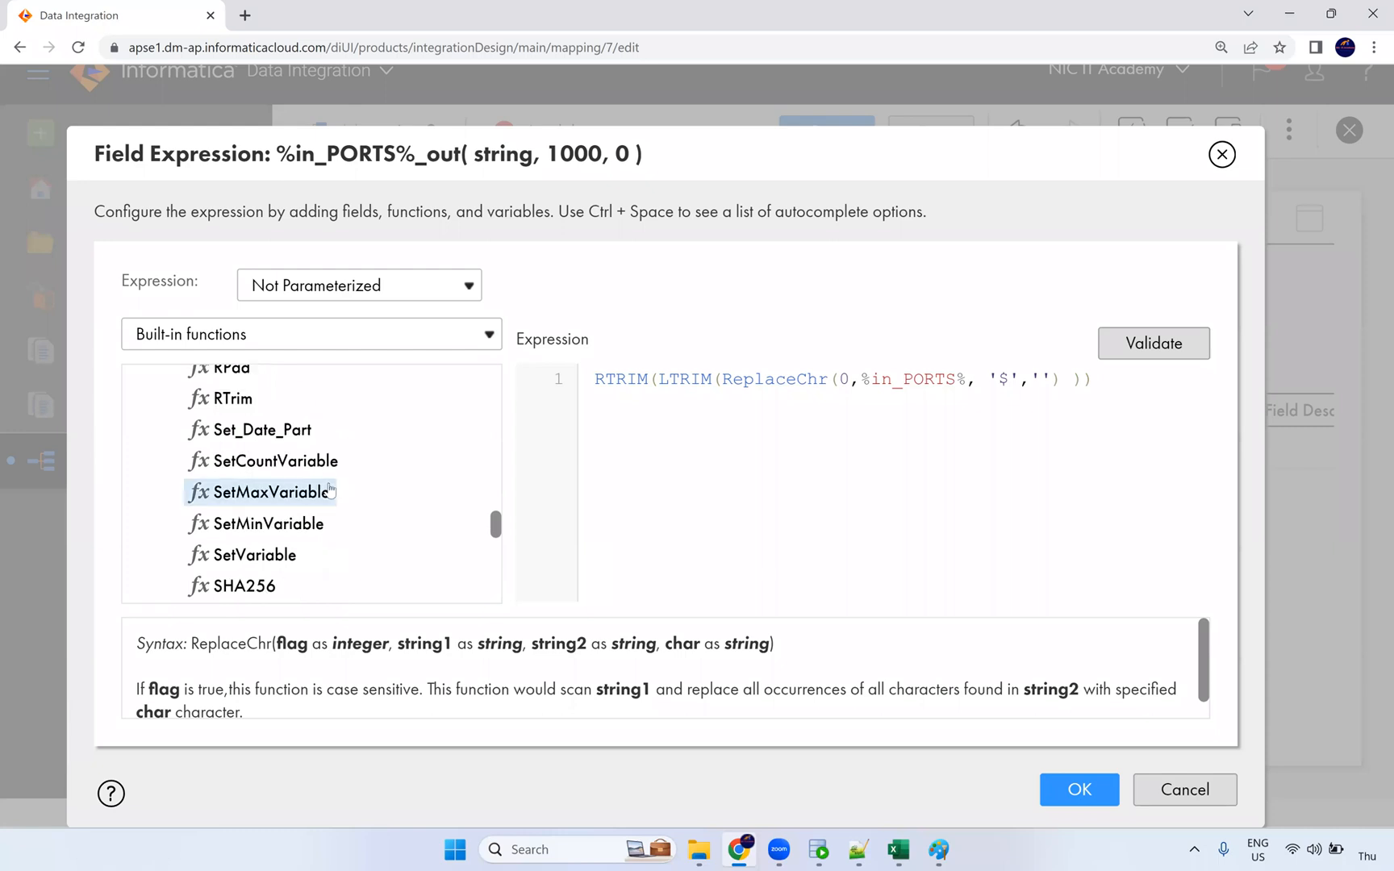
scroll(330, 490, "down", 3)
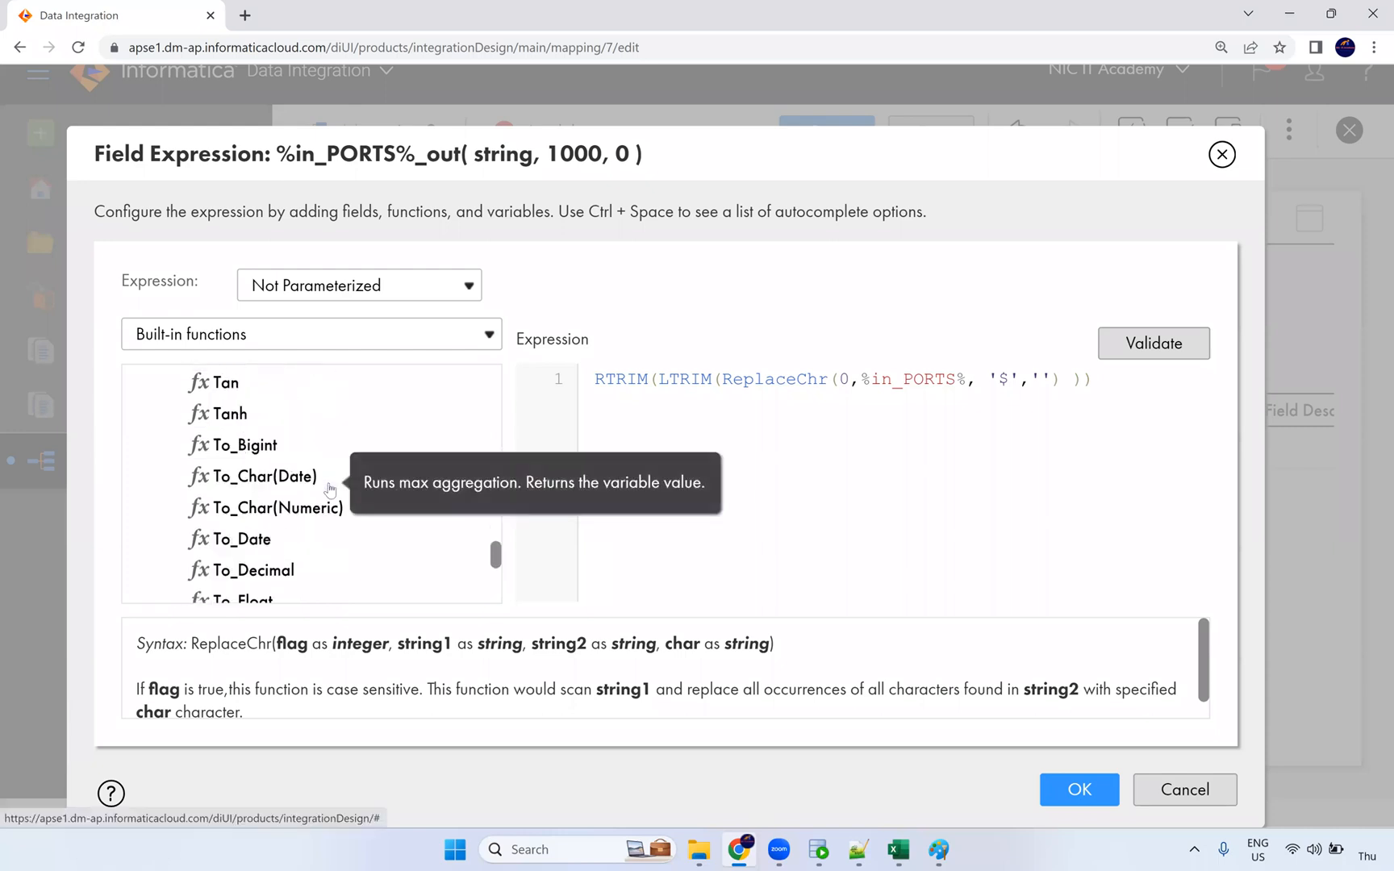
scroll(329, 488, "up", 1)
scroll(323, 482, "down", 8)
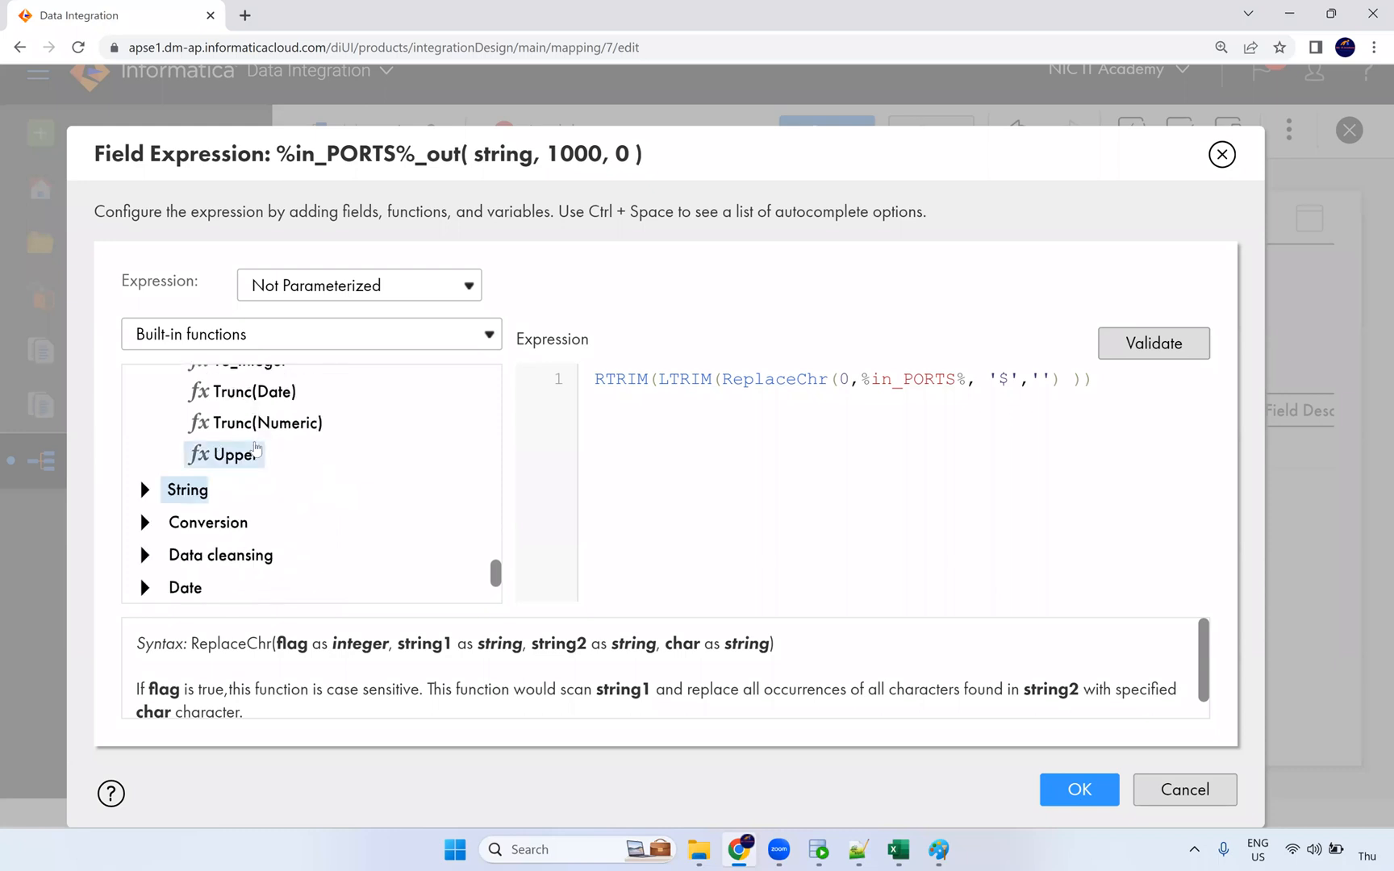
scroll(249, 447, "up", 1)
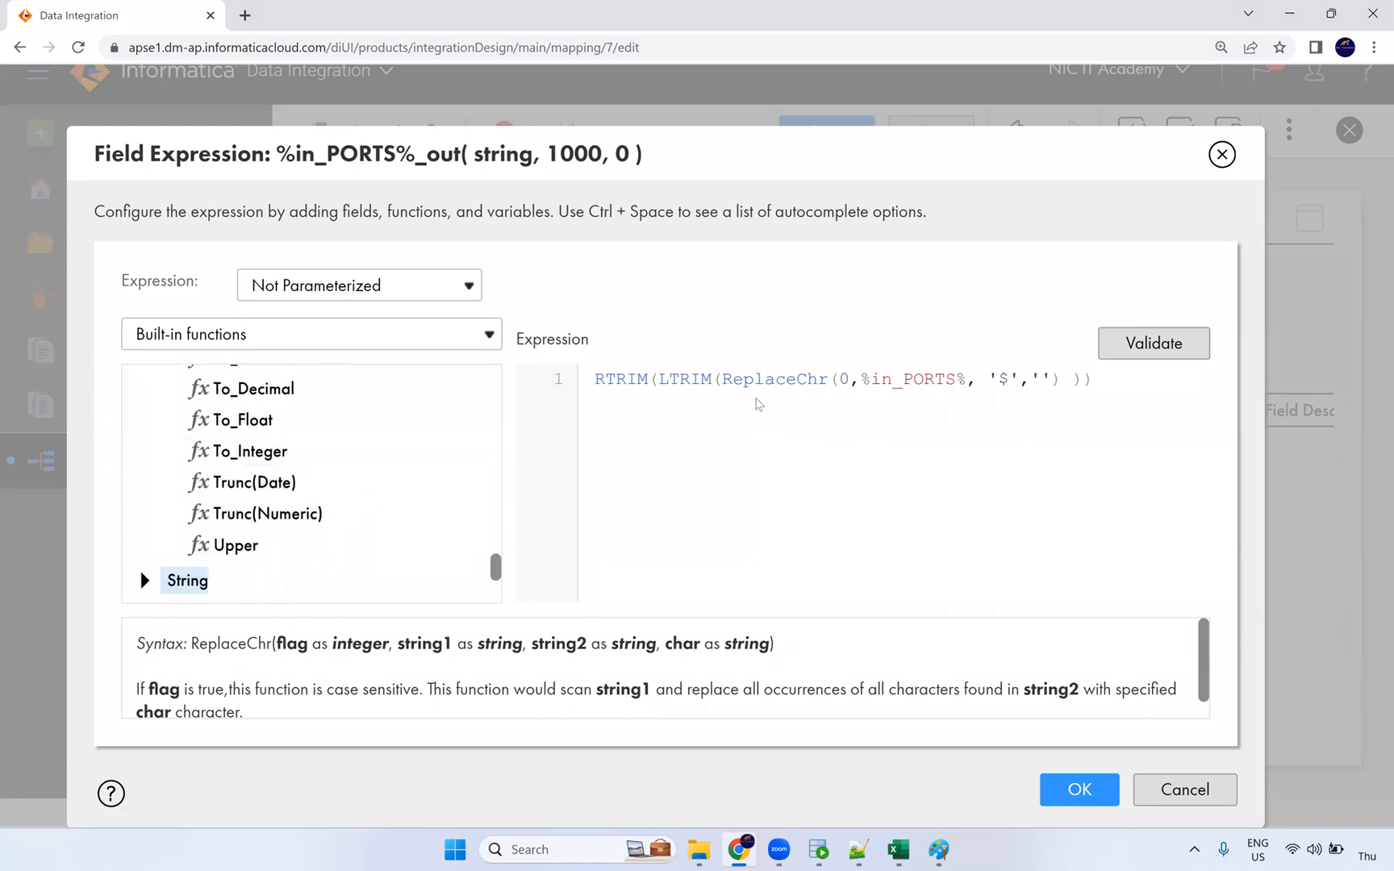
Step: Validate the expression, get the macro input fields error, and select %in_PORTS%
left_click(966, 381)
left_click(1162, 353)
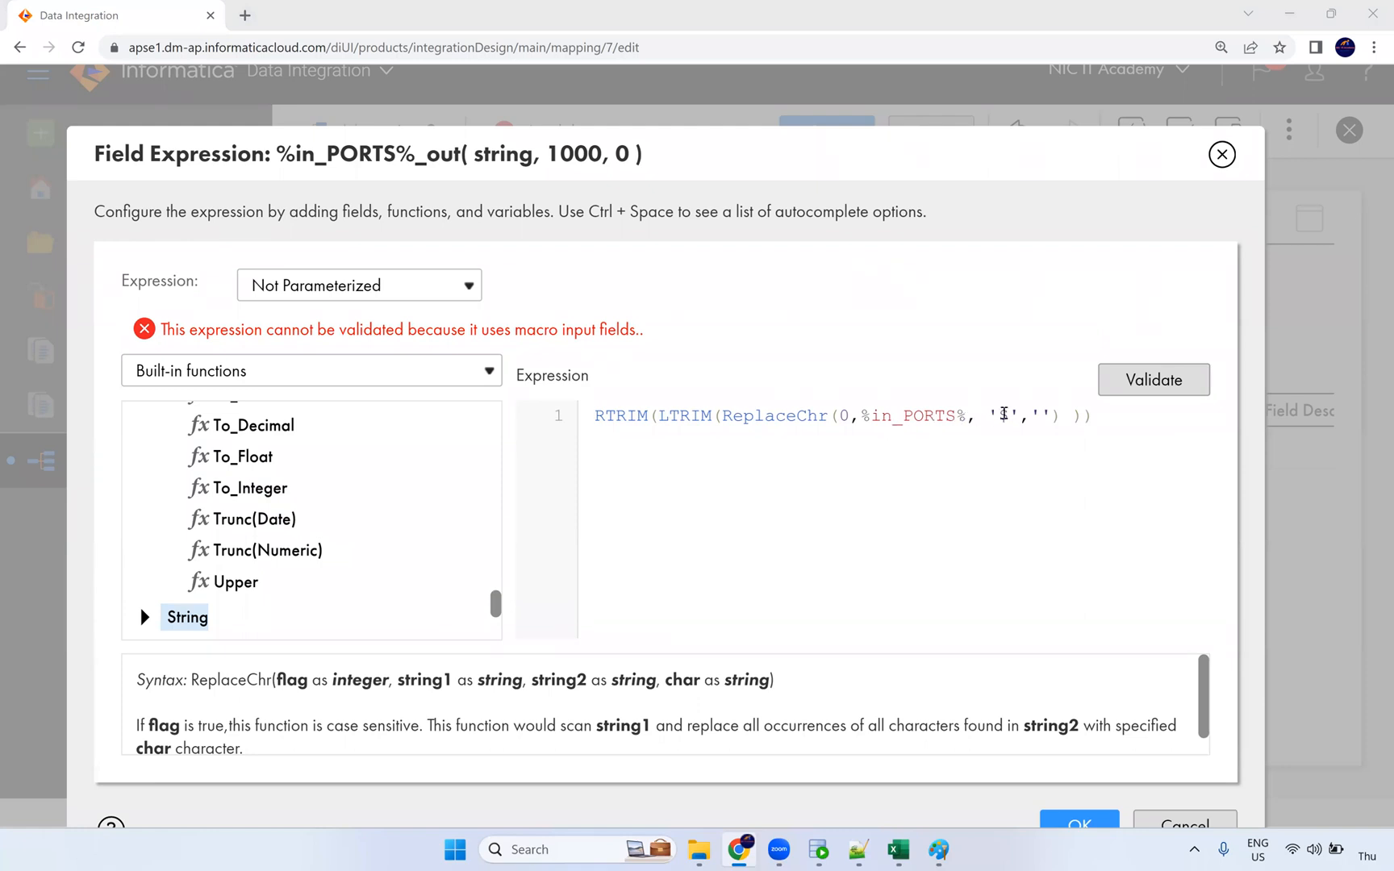
left_click(1008, 414)
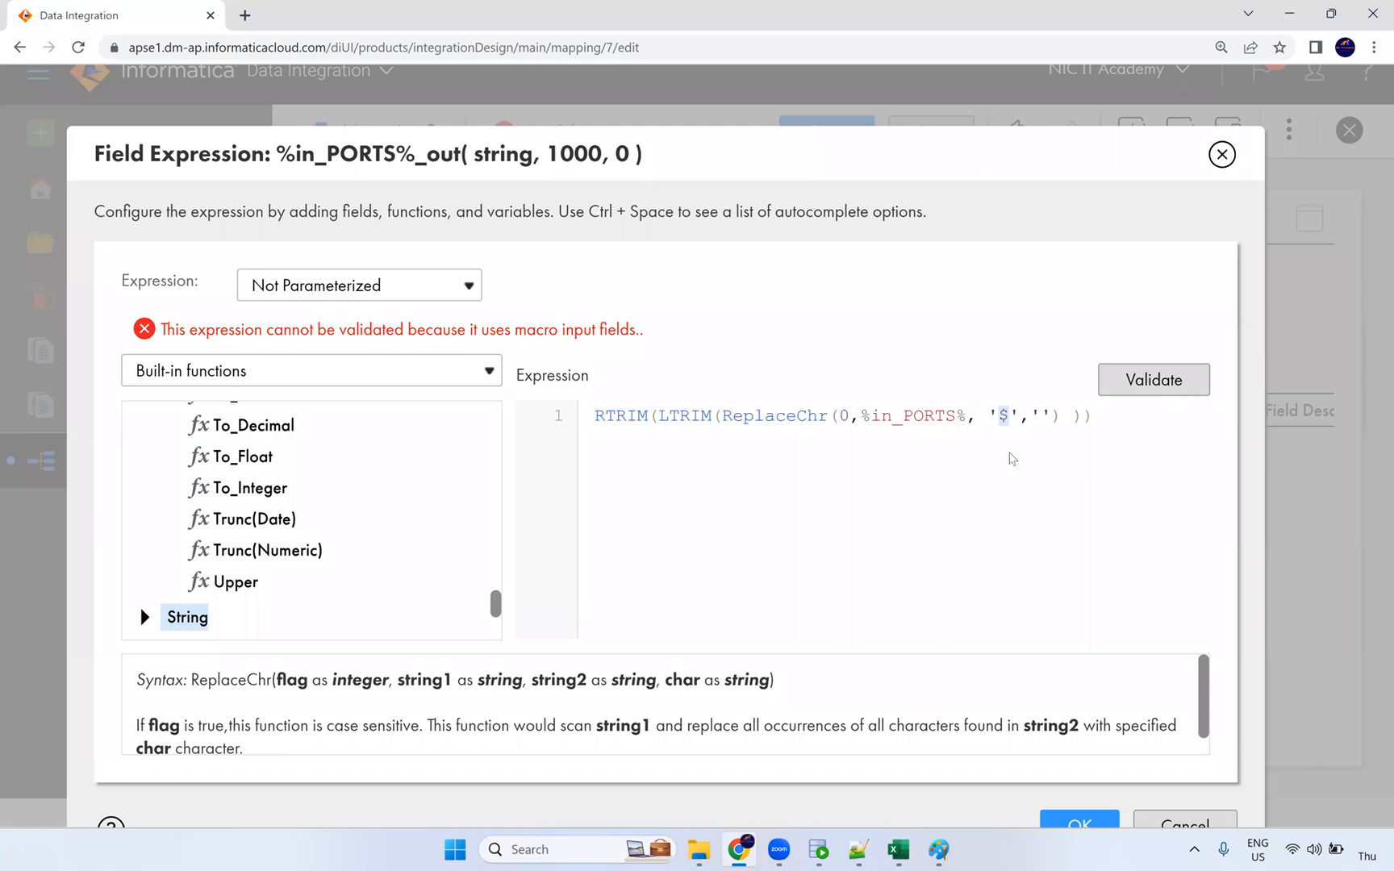
left_click_drag(966, 417, 859, 415)
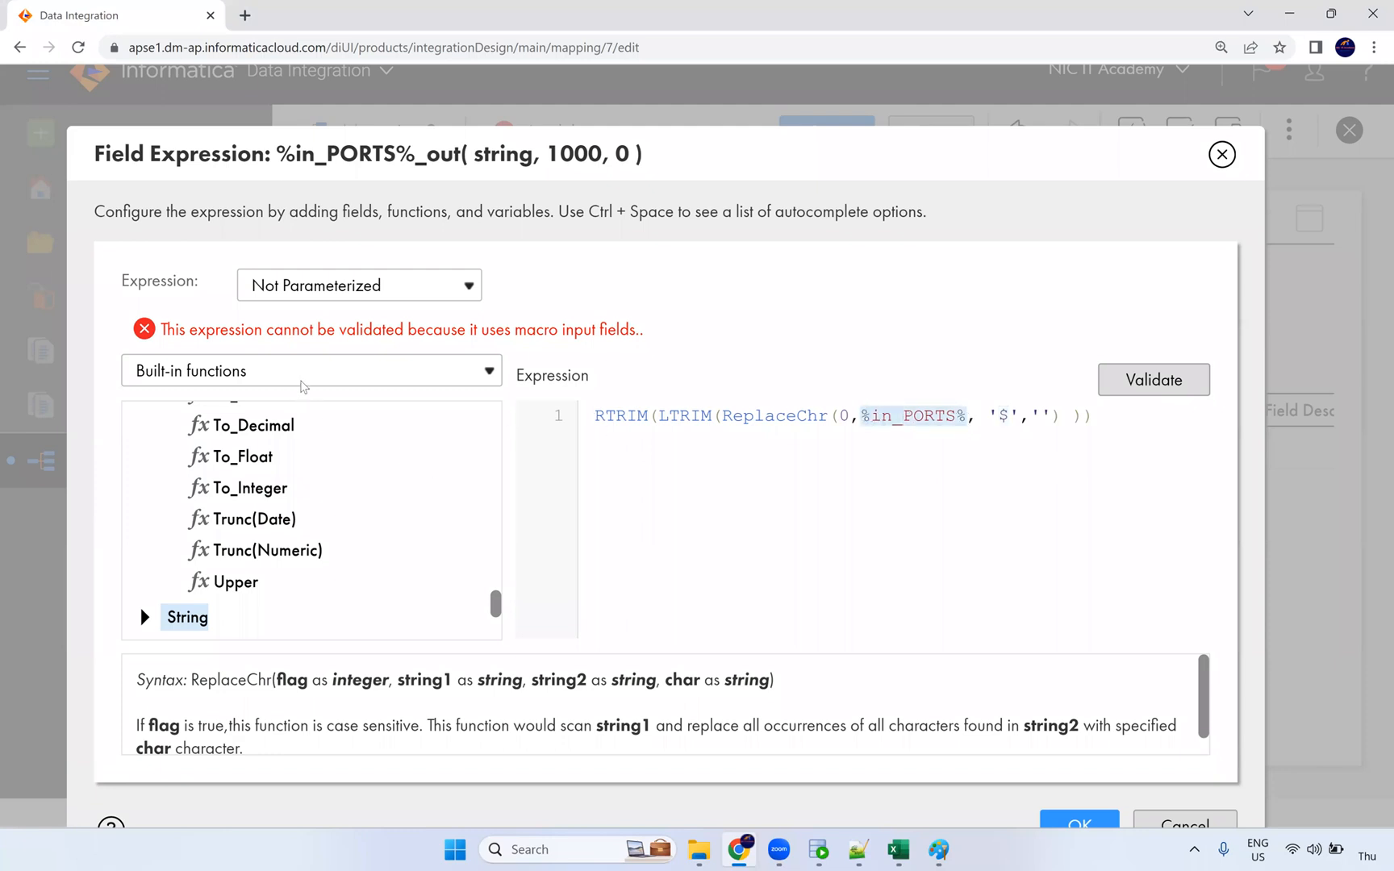
Step: Temporarily replace %in_PORTS% with the FIRST_NAME field to test the expression's validity
left_click(253, 371)
left_click(234, 396)
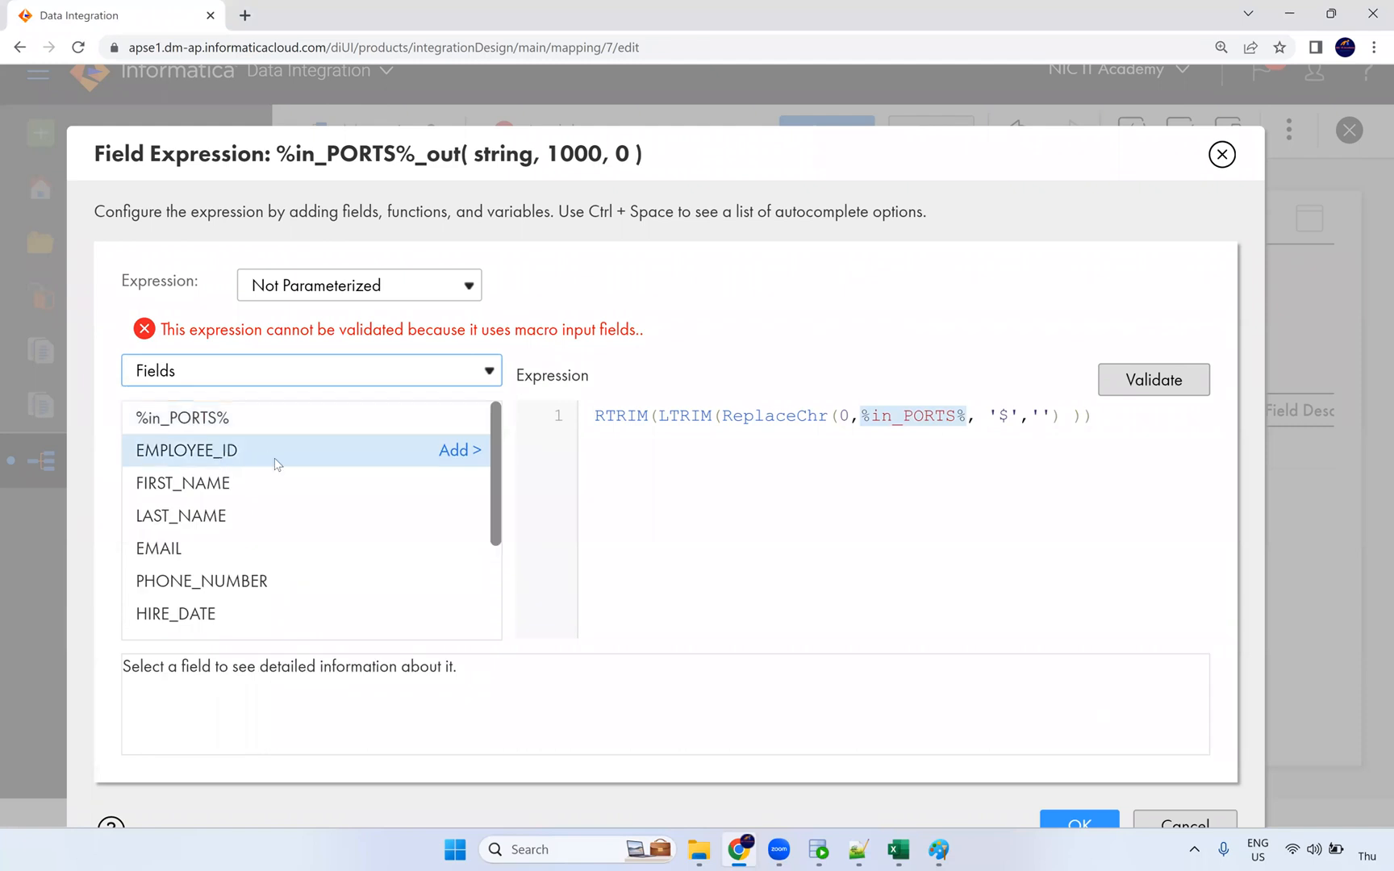
left_click(448, 484)
left_click(1157, 358)
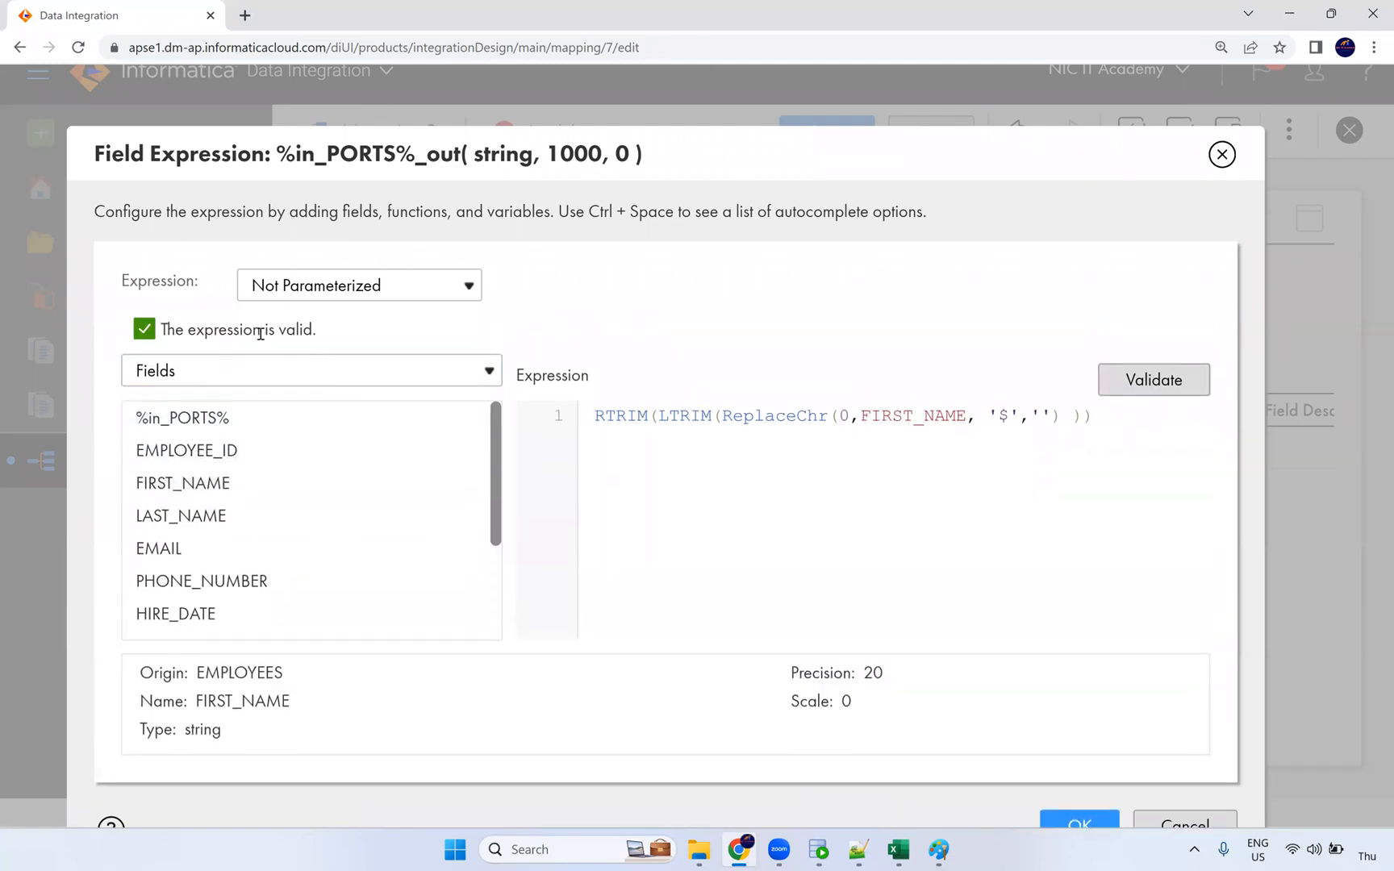
Step: Restore %in_PORTS% in the expression, validate again and accept it with OK
double_click(906, 416)
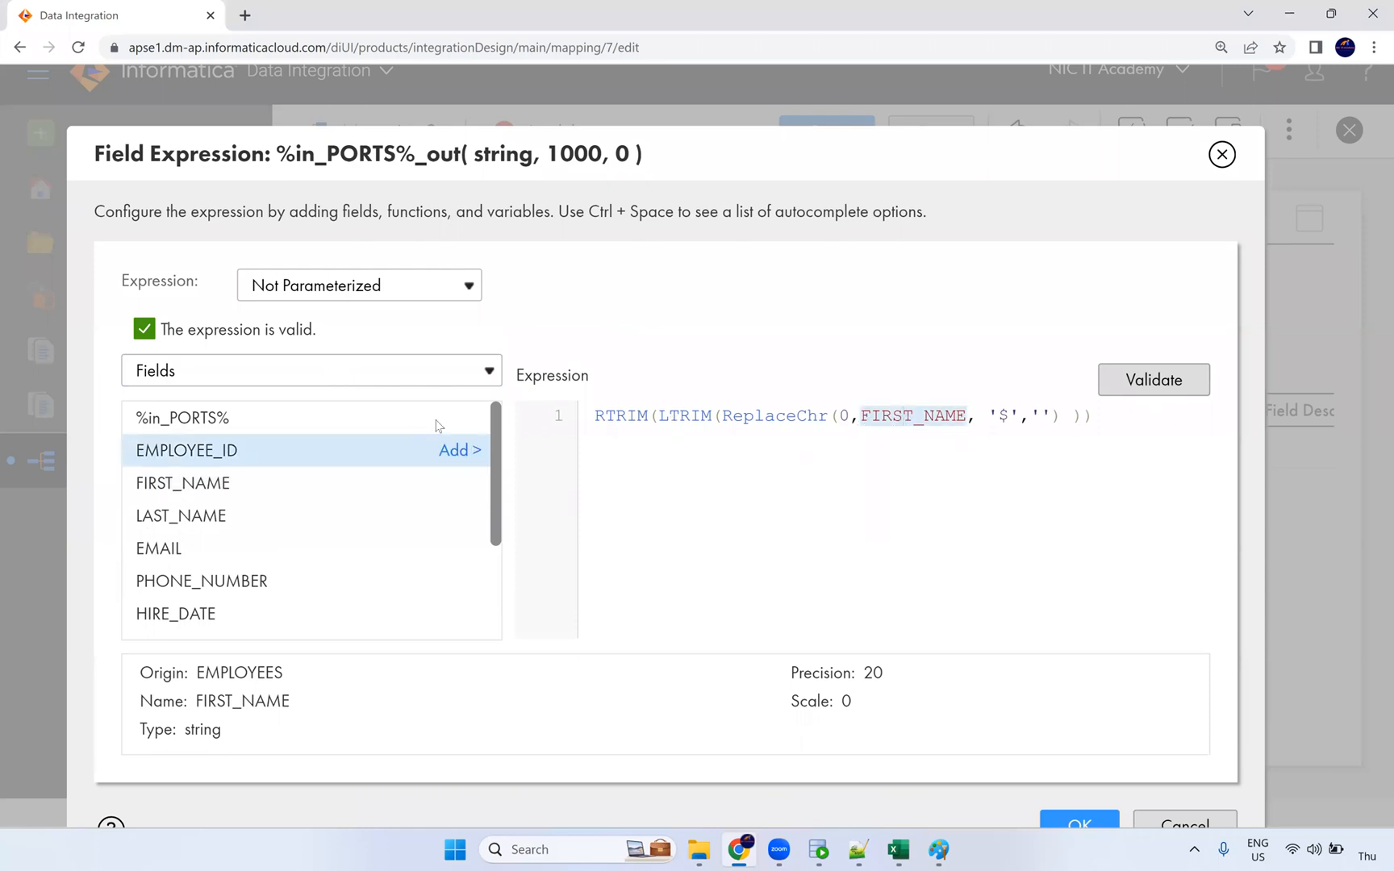
left_click(460, 417)
left_click(1140, 359)
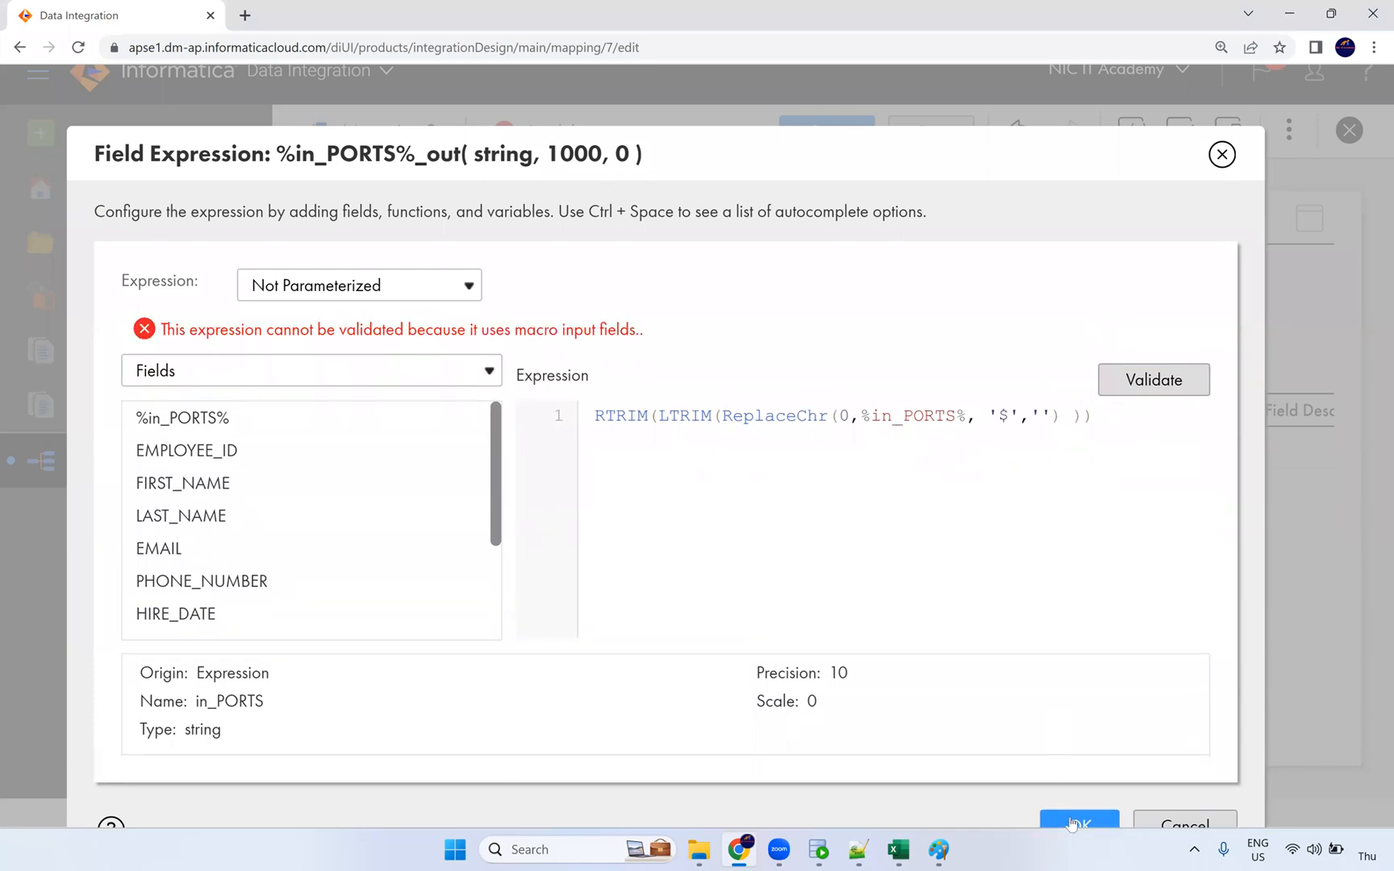
left_click(1073, 822)
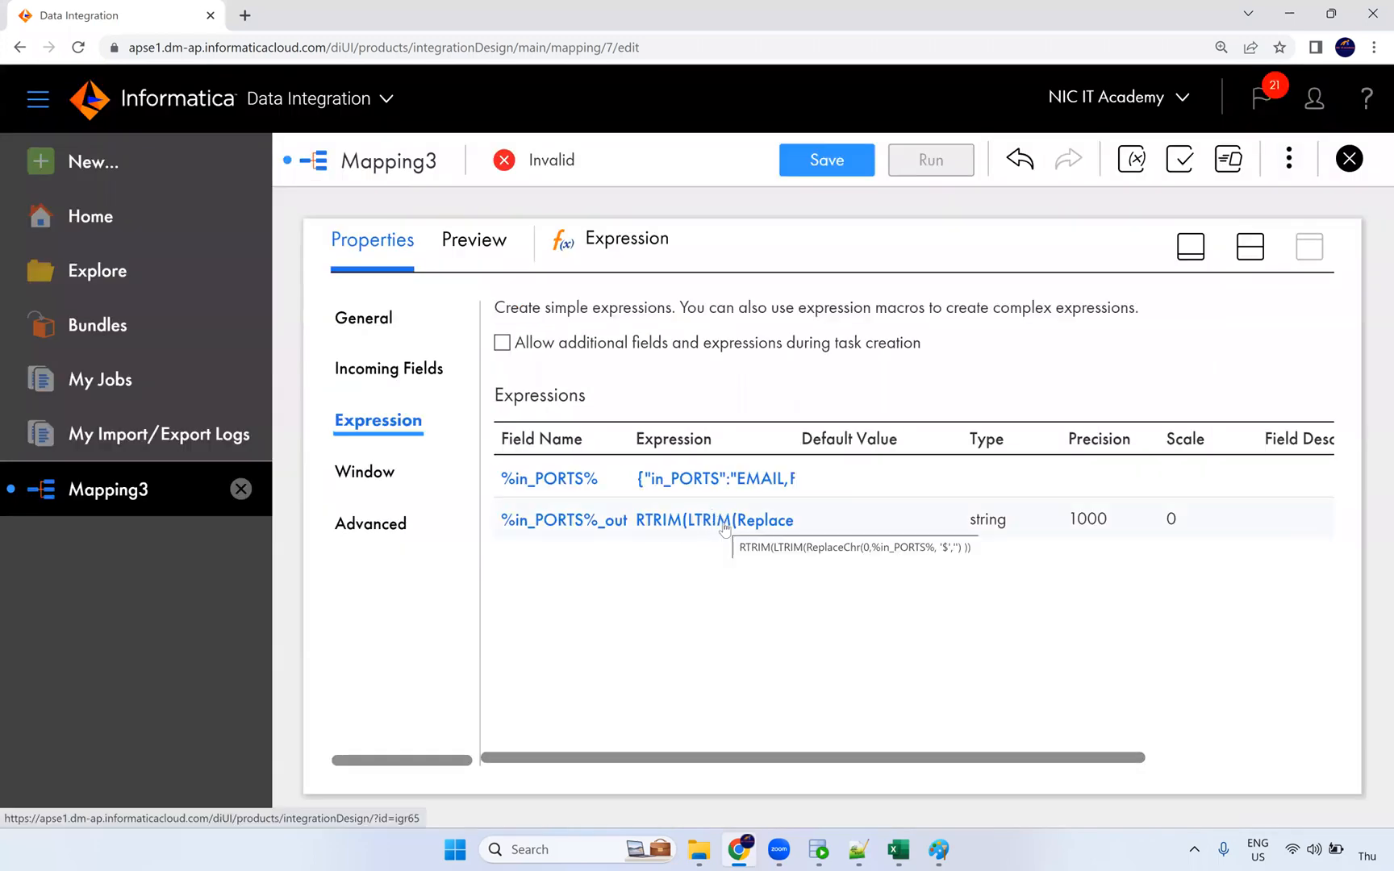
Step: Select the Target and set its connection to Oracle_Tgt
left_click(1249, 246)
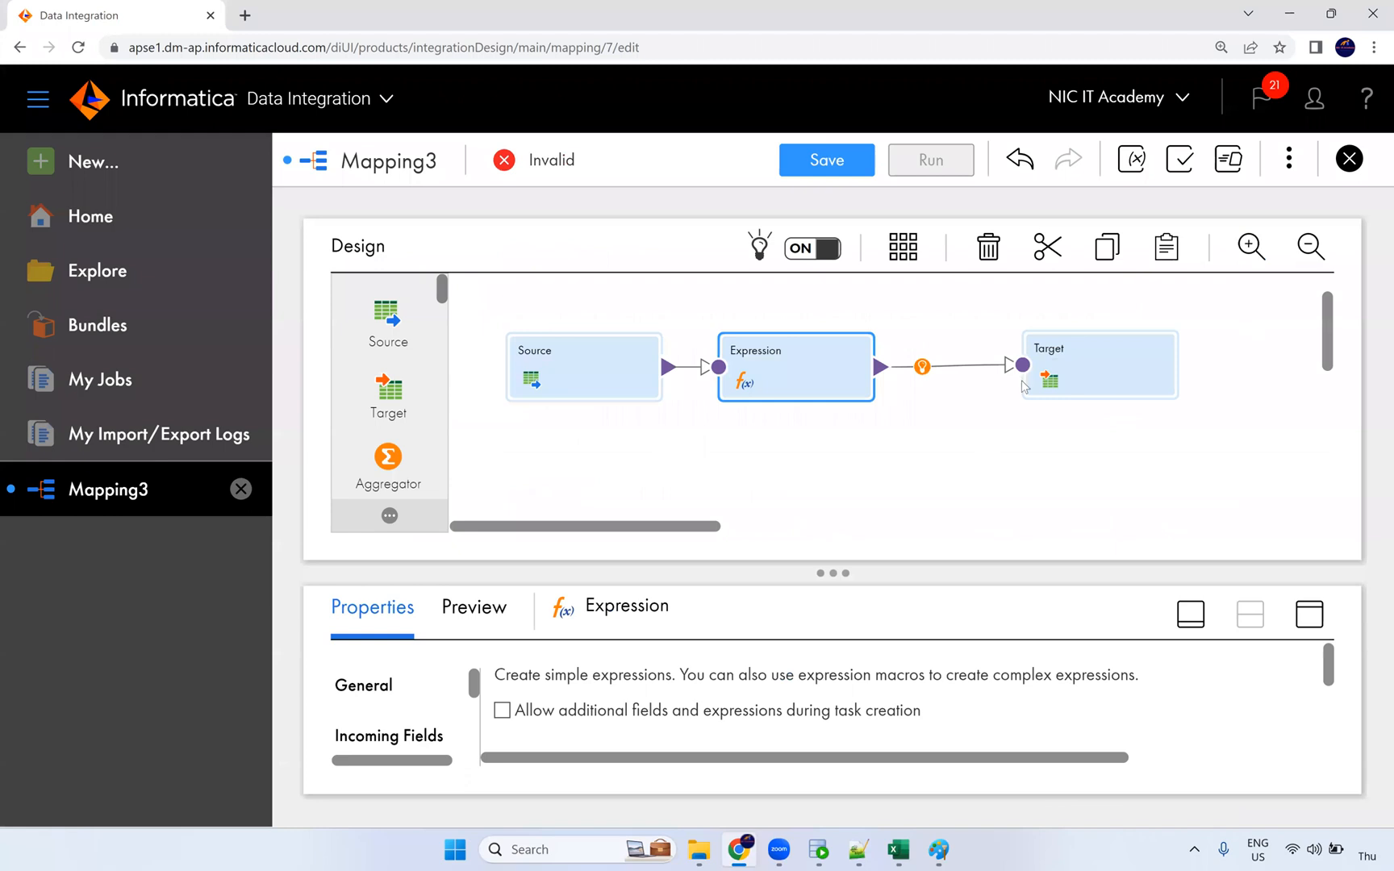
left_click(1067, 362)
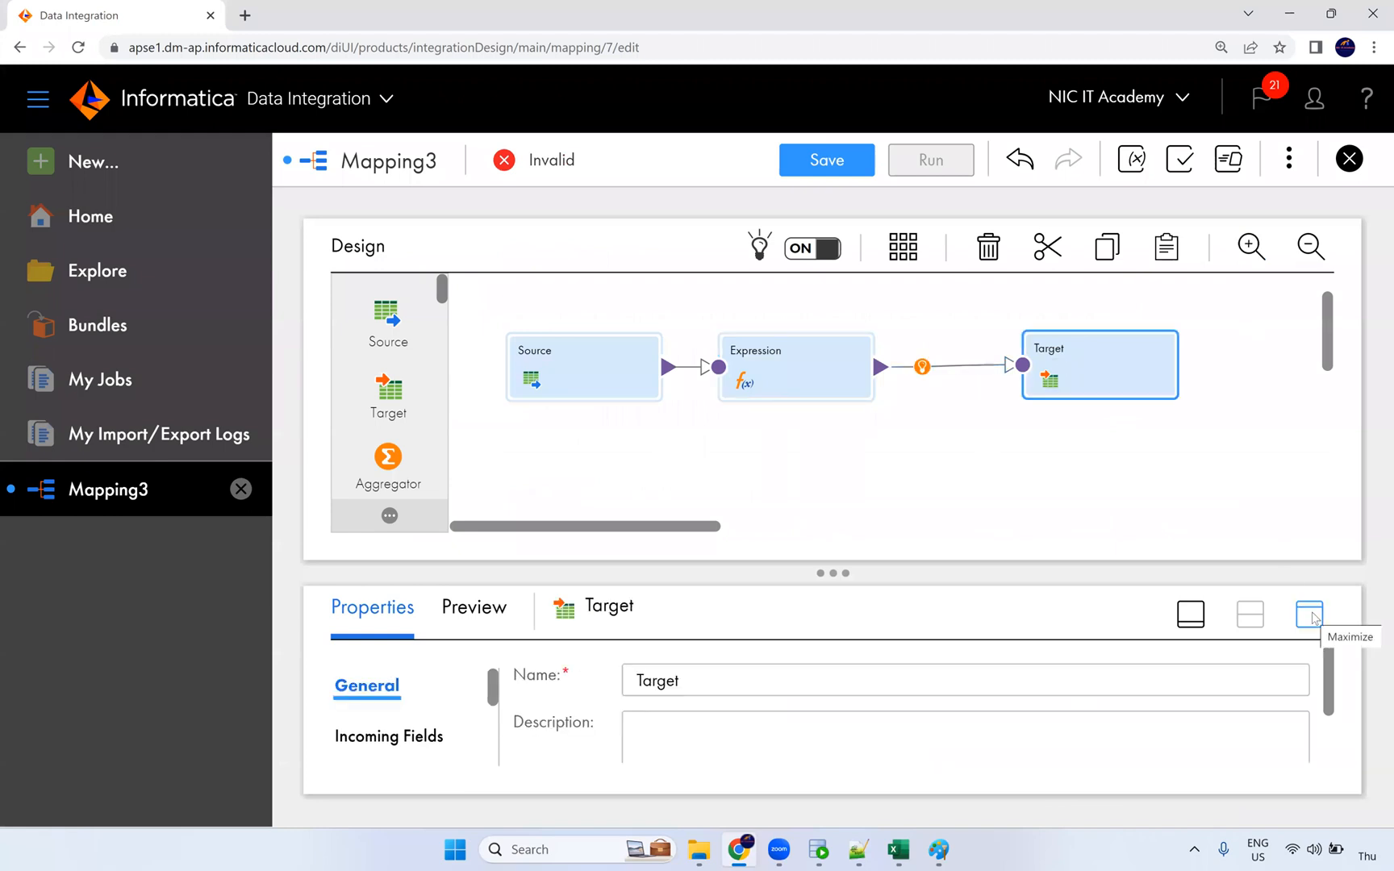
left_click(1310, 614)
left_click(357, 434)
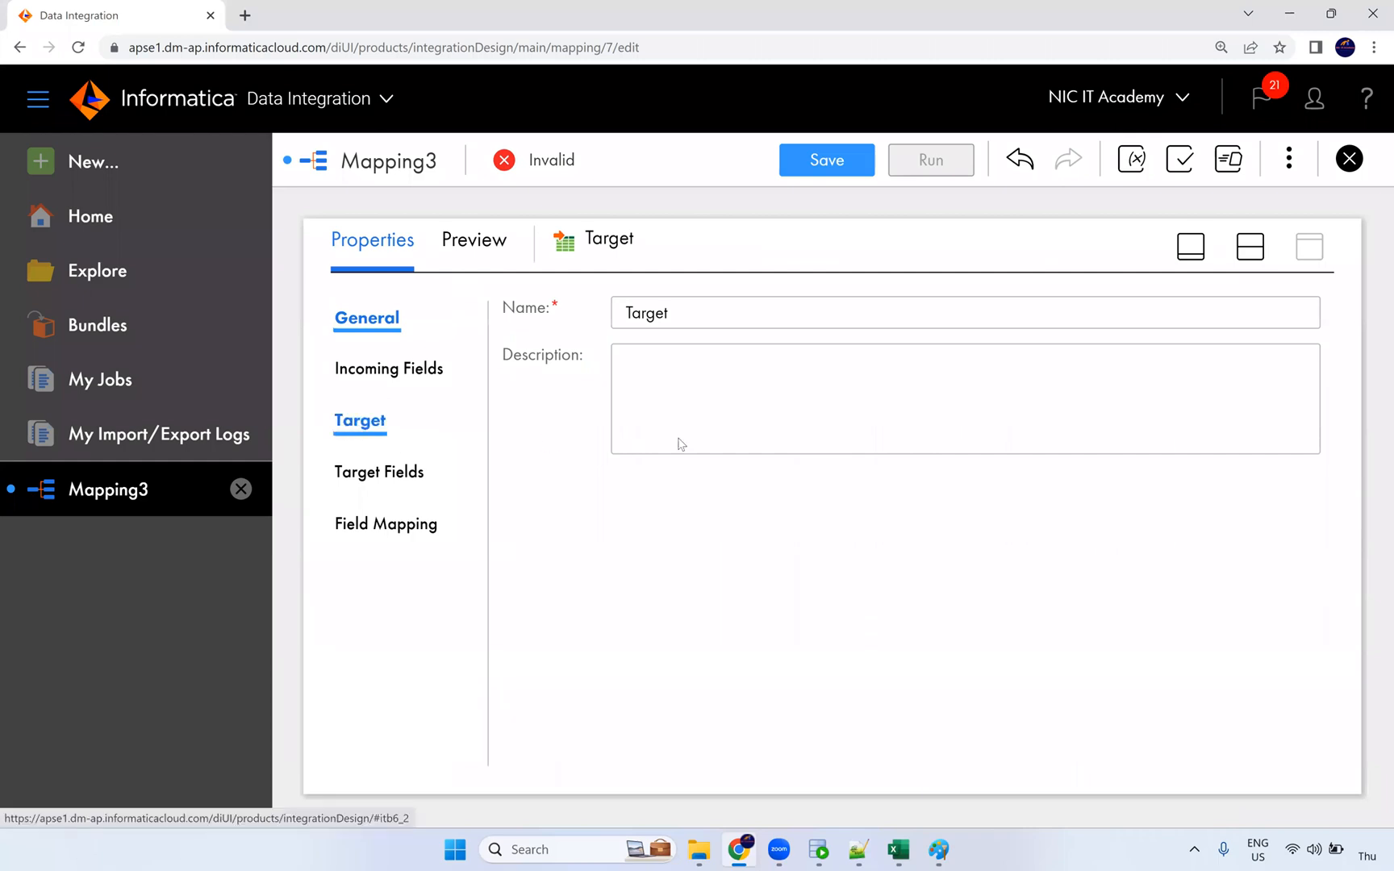
left_click(752, 379)
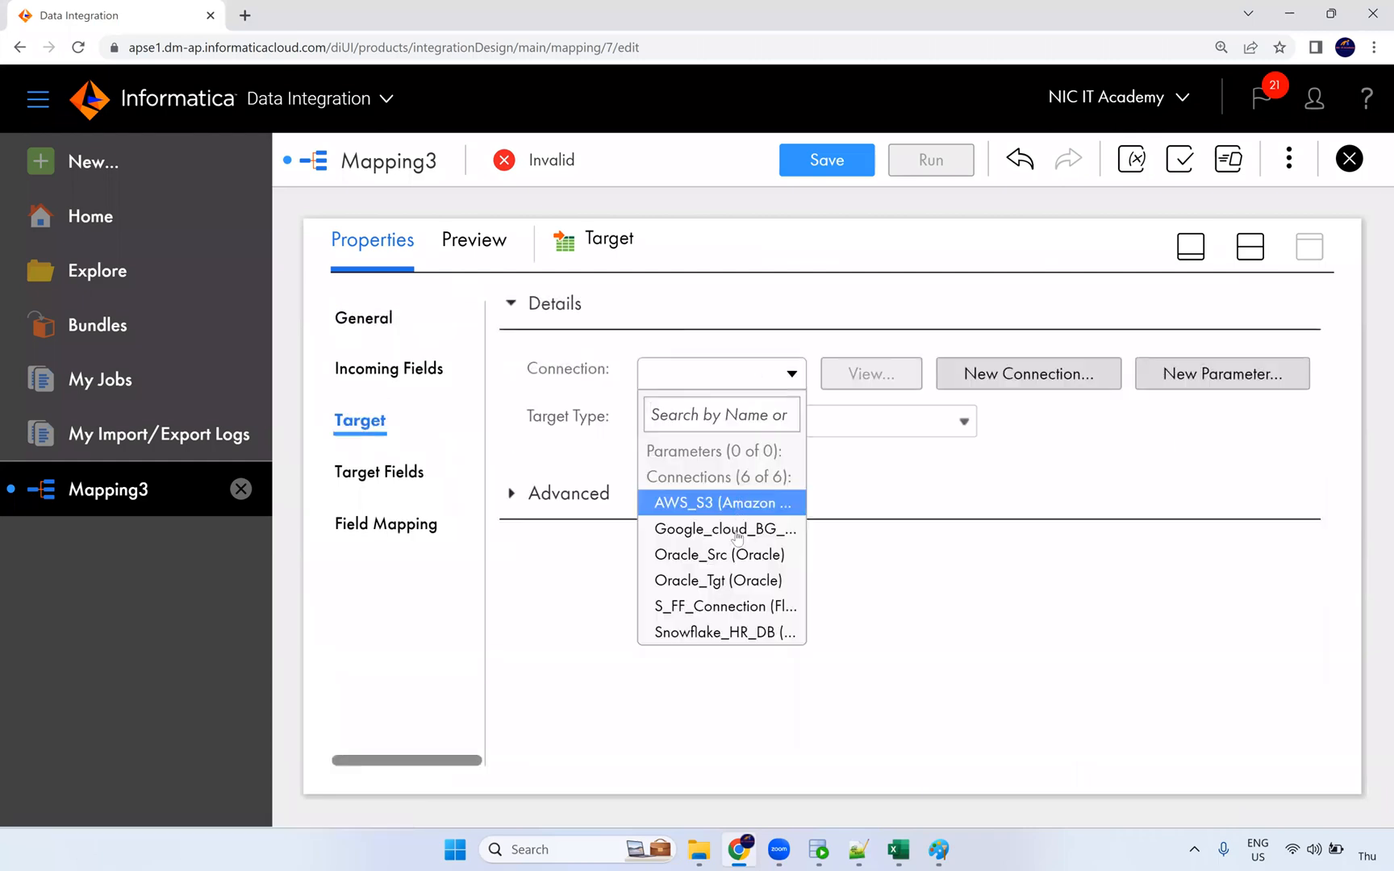
left_click(740, 582)
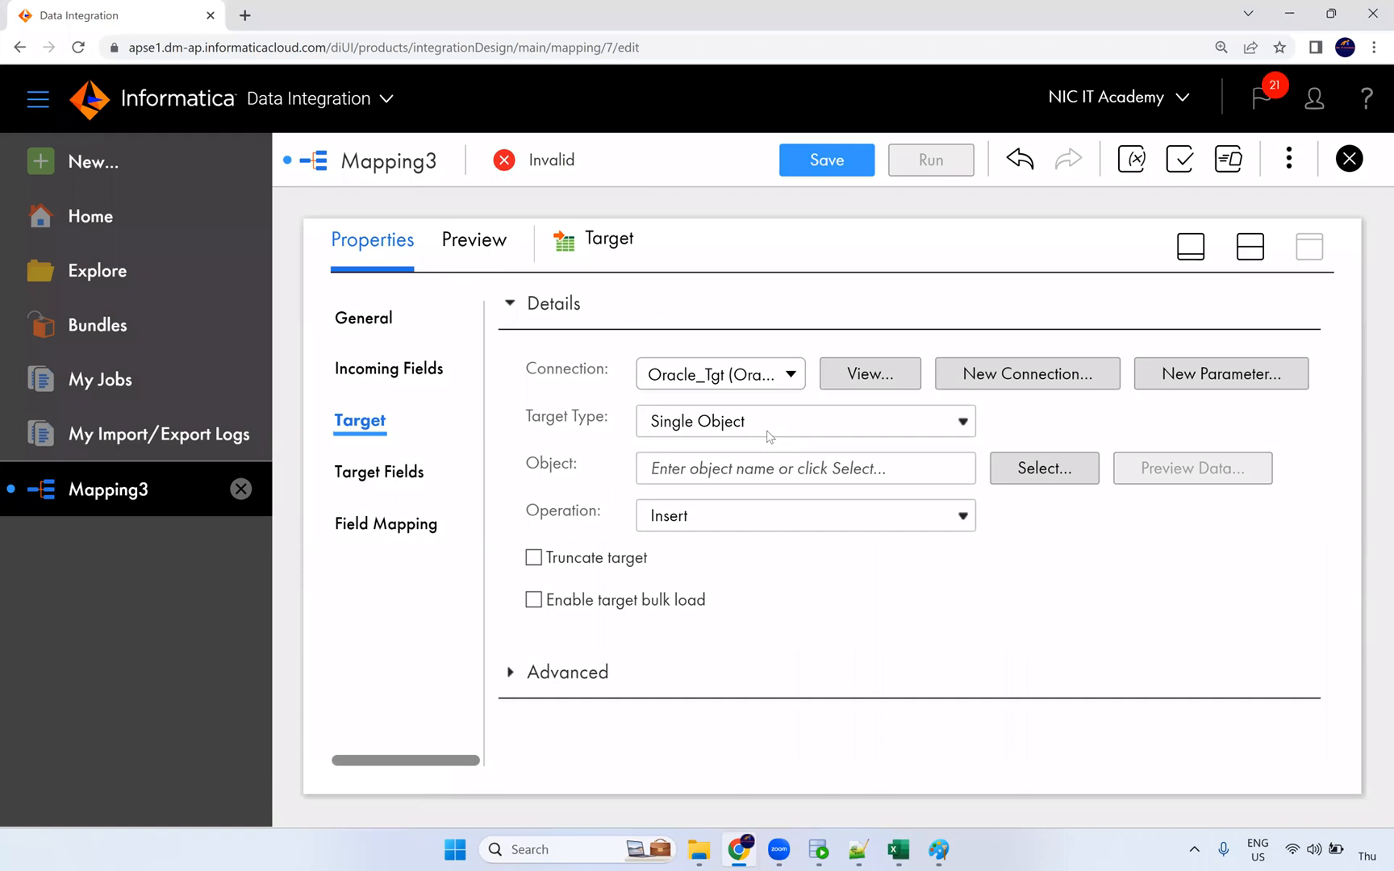
Step: Choose T_EMPLOYEES as the Target's single object
left_click(1040, 471)
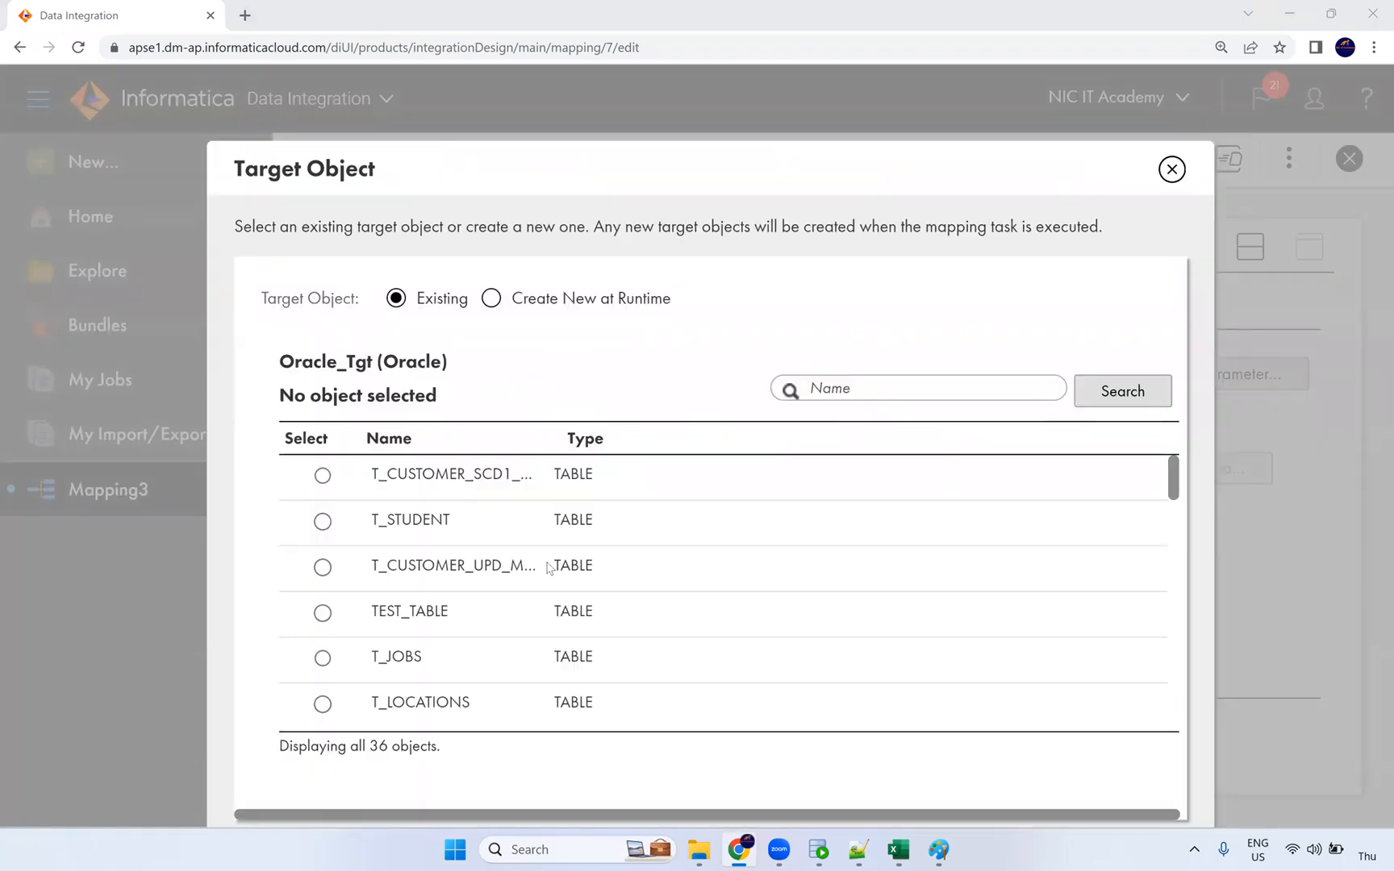
scroll(476, 601, "down", 10)
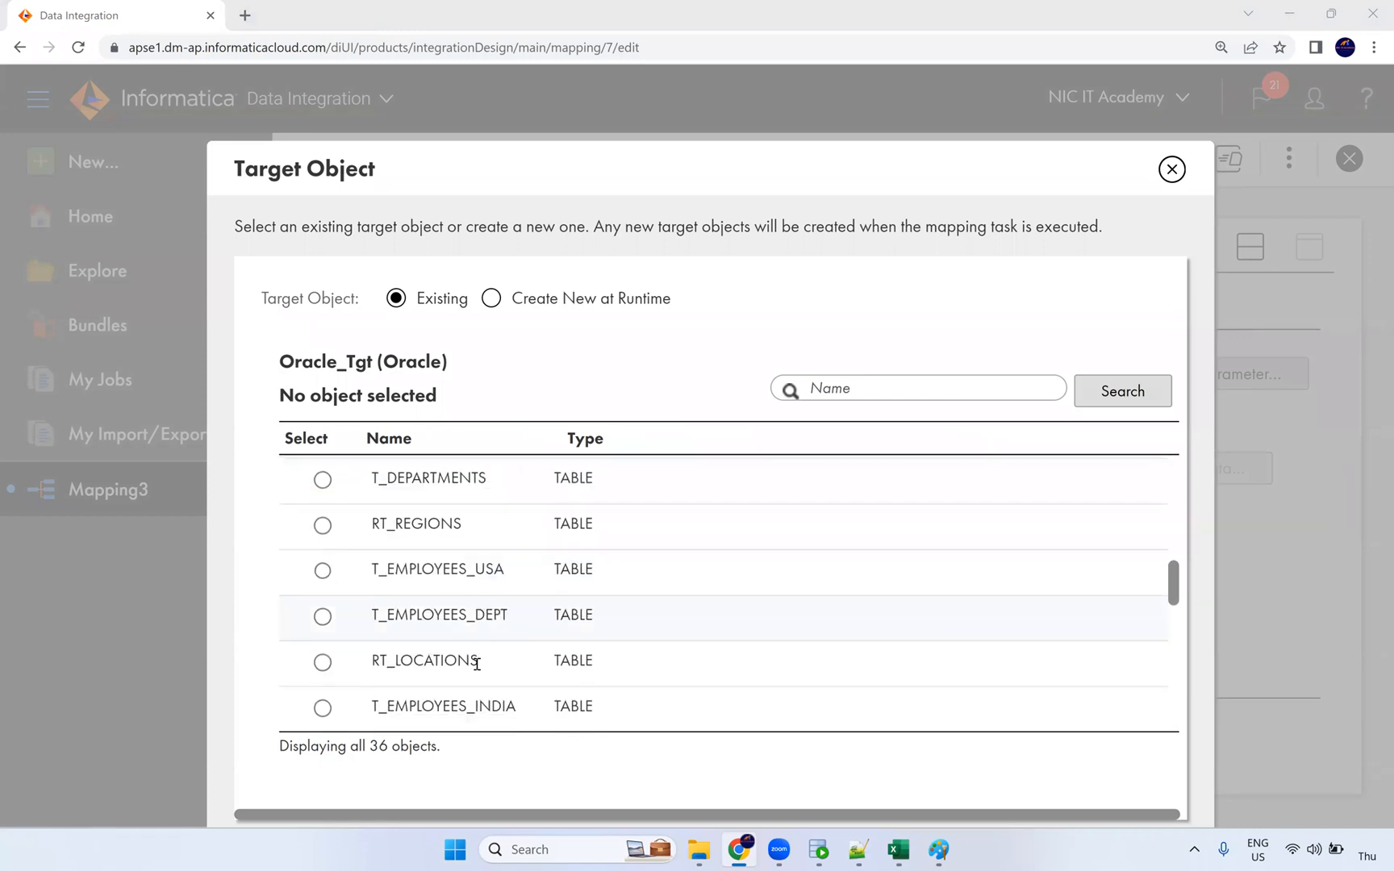
left_click(477, 663)
scroll(519, 657, "down", 5)
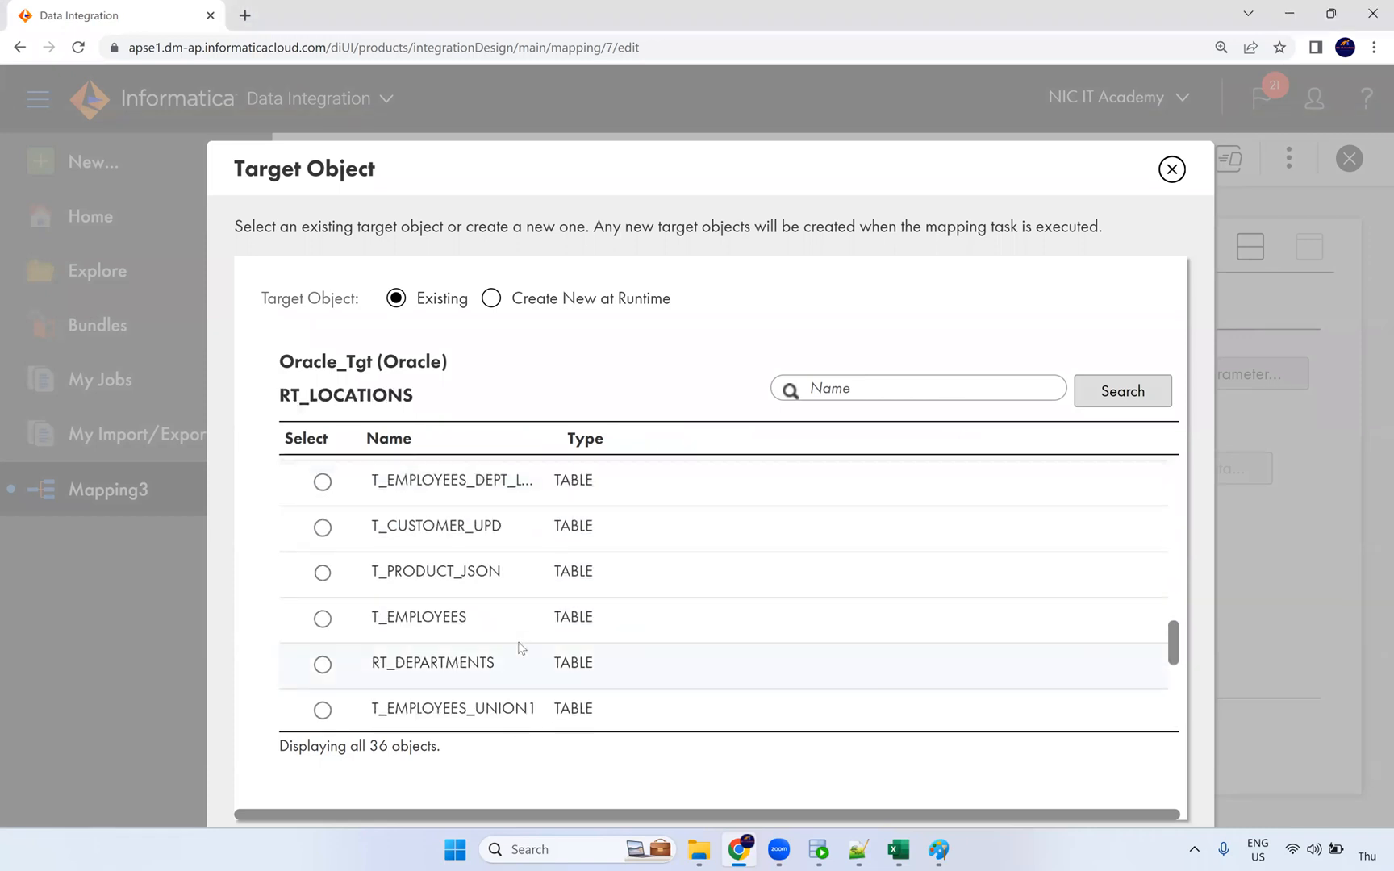
left_click(1065, 620)
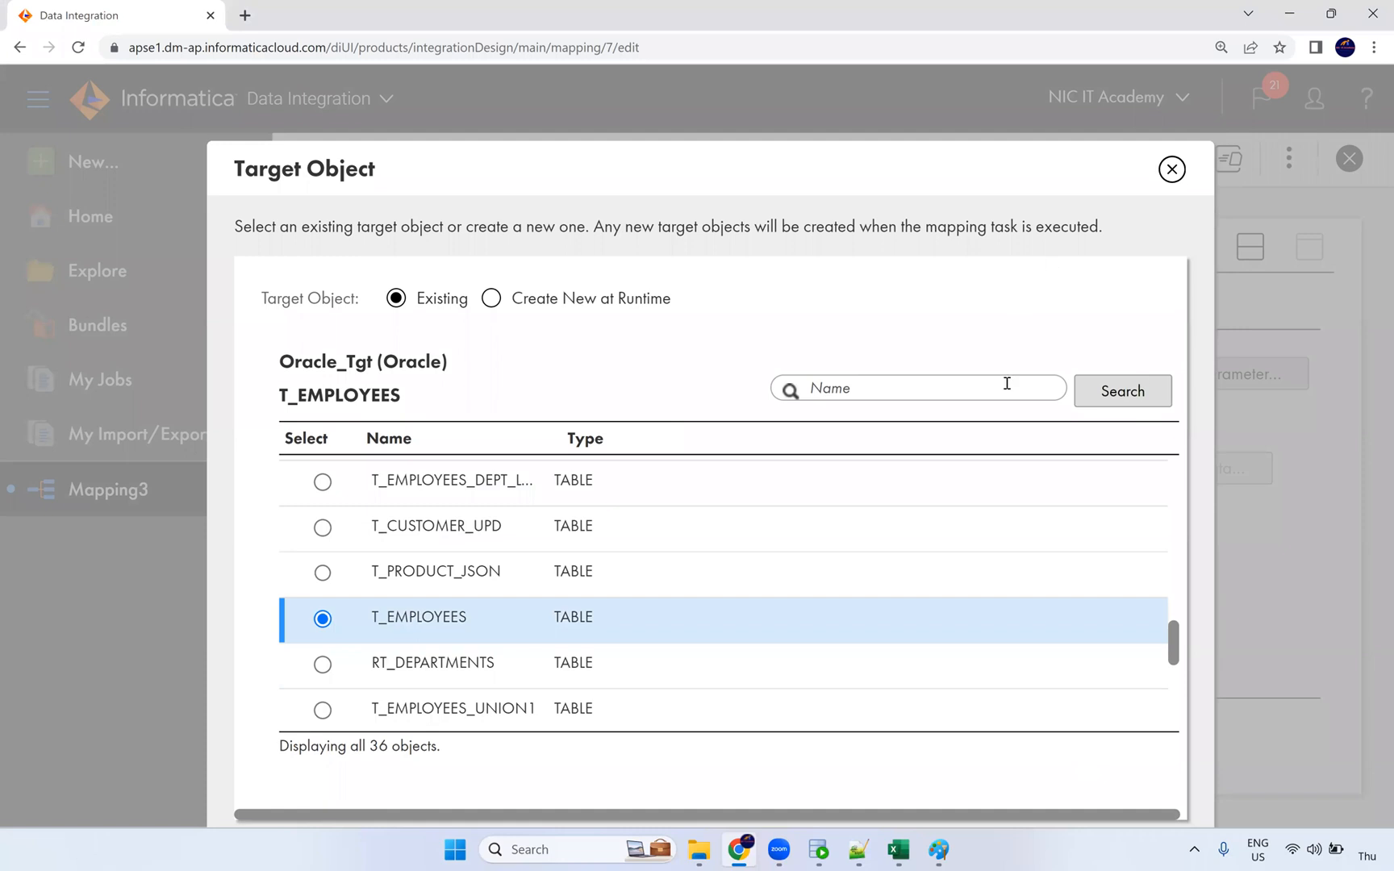
key("ctrl+minus")
key("ctrl+plus")
key("ctrl+minus")
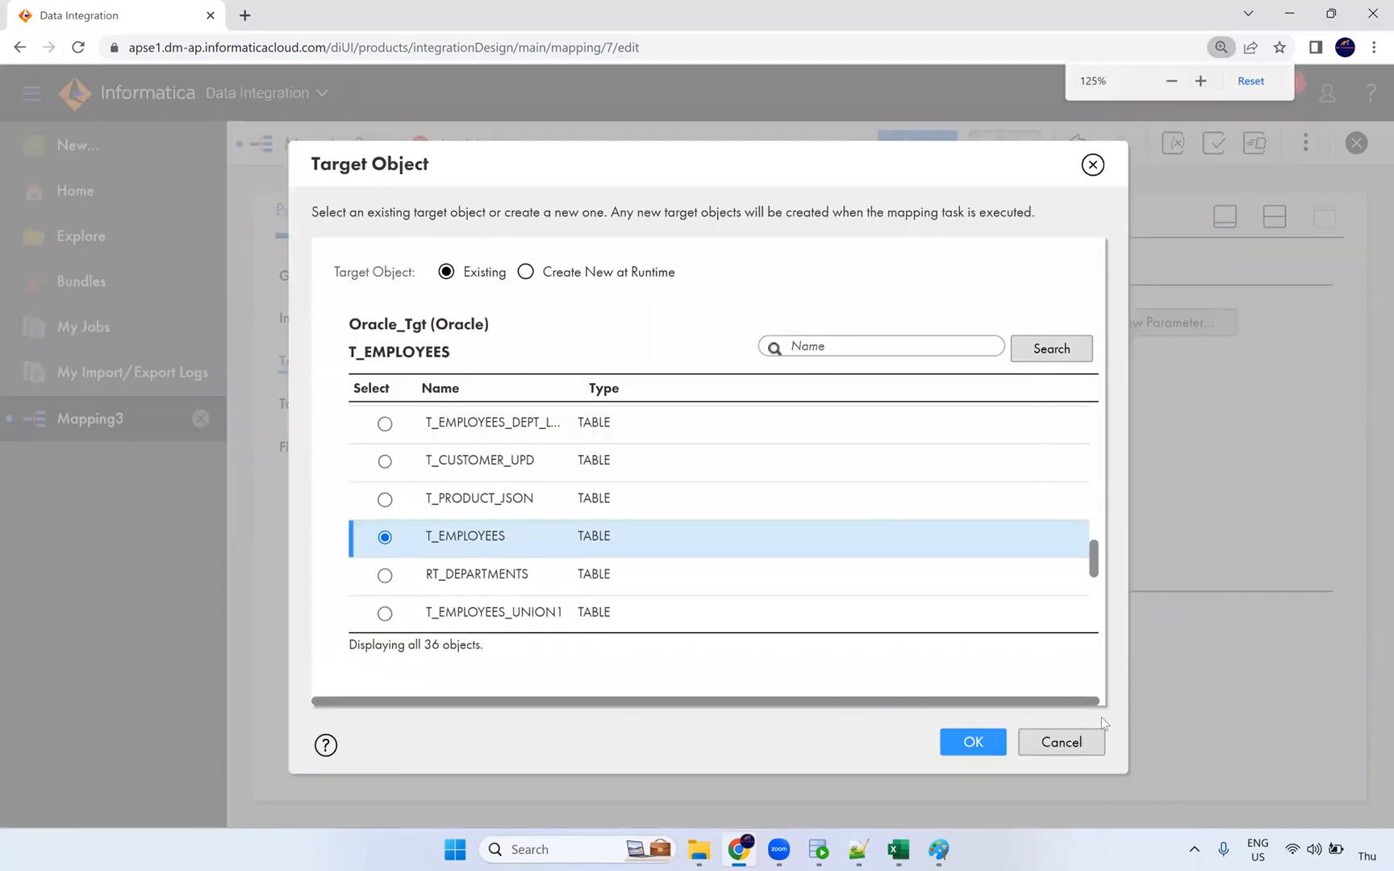
left_click(974, 742)
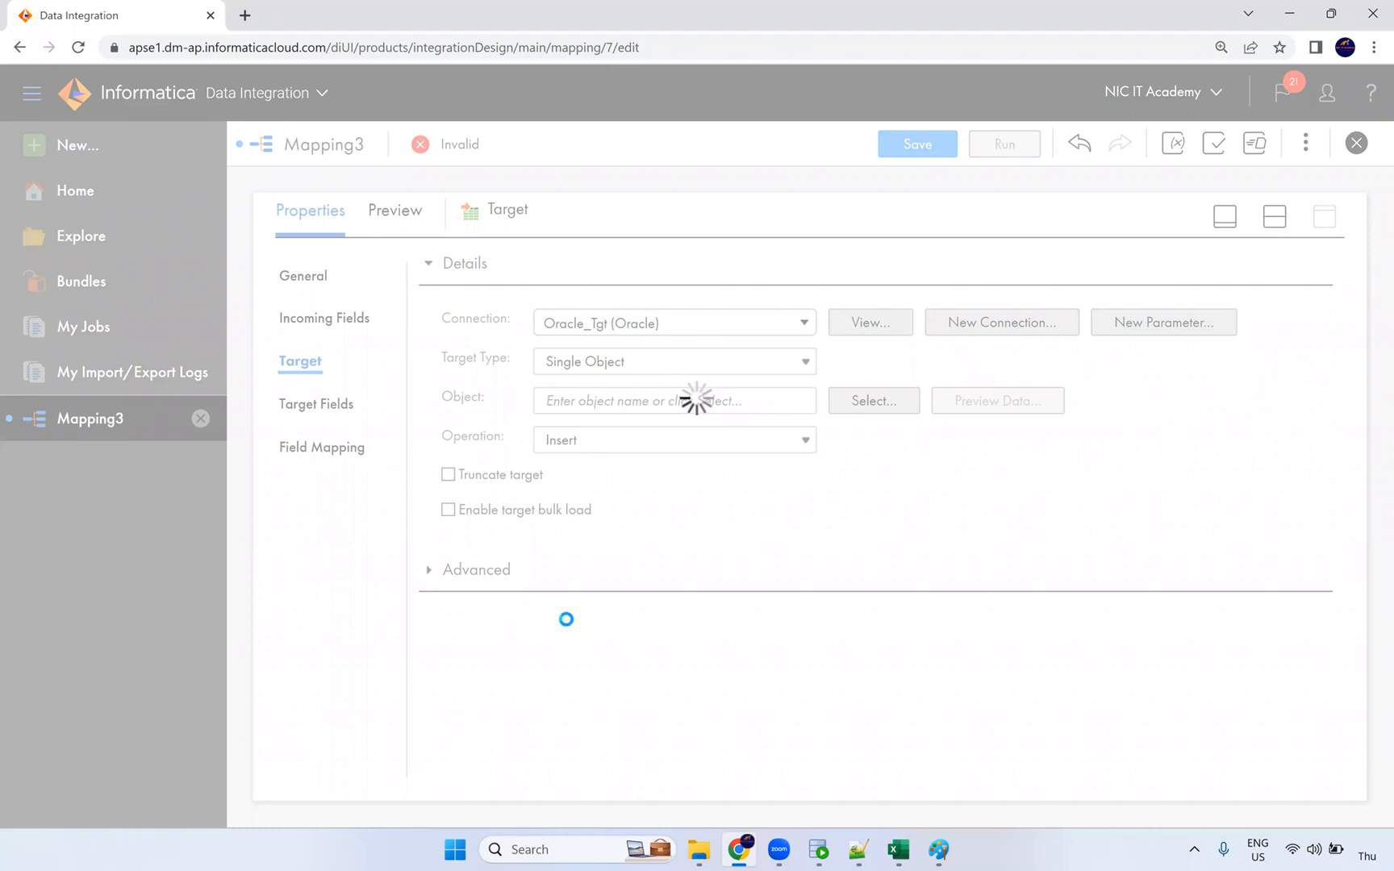
left_click(355, 449)
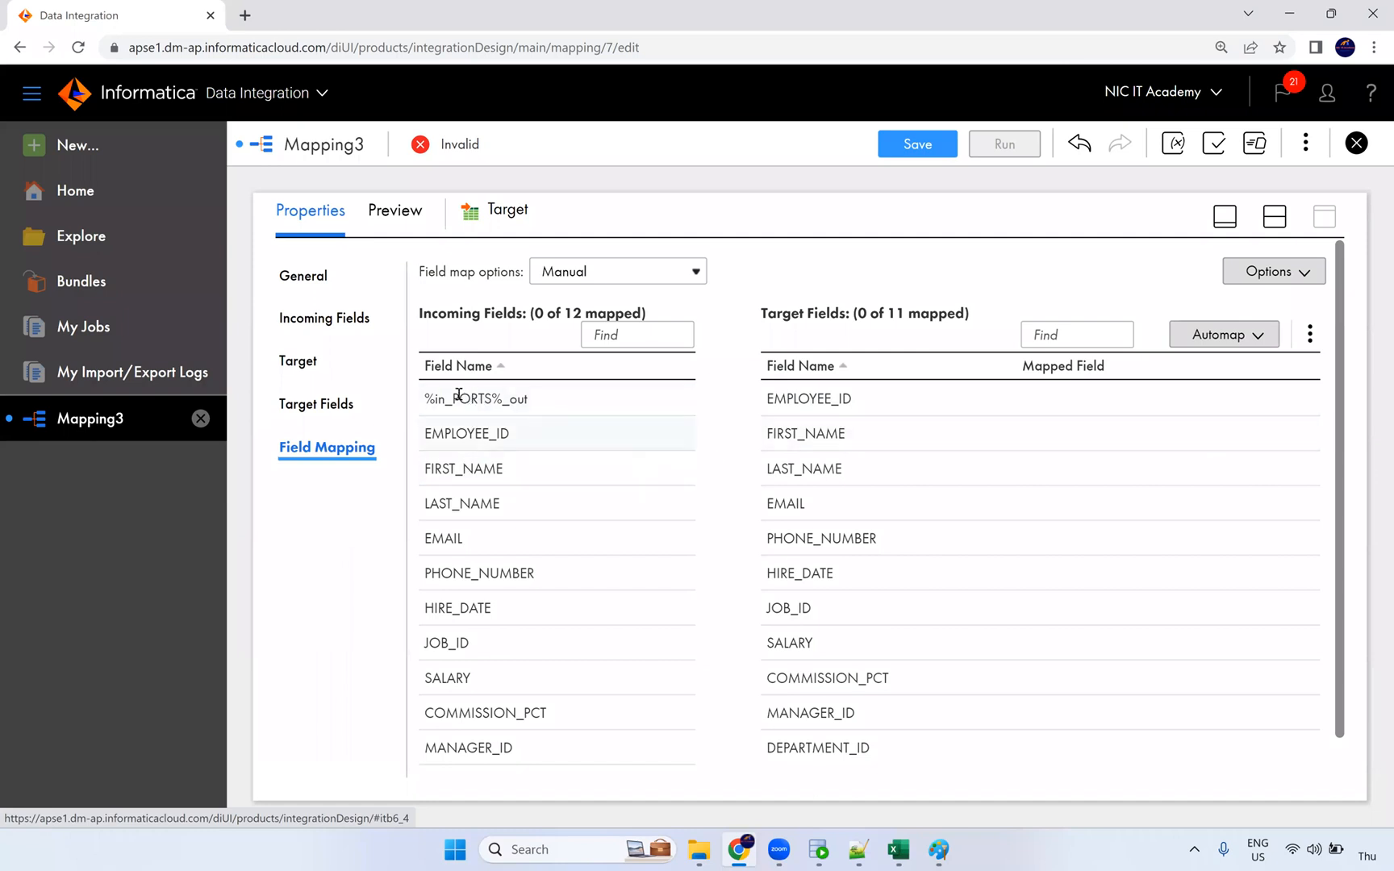
Step: Inspect the 12 incoming and 11 target fields, trying to drag %in_PORTS%_out across
left_click_drag(459, 398, 629, 424)
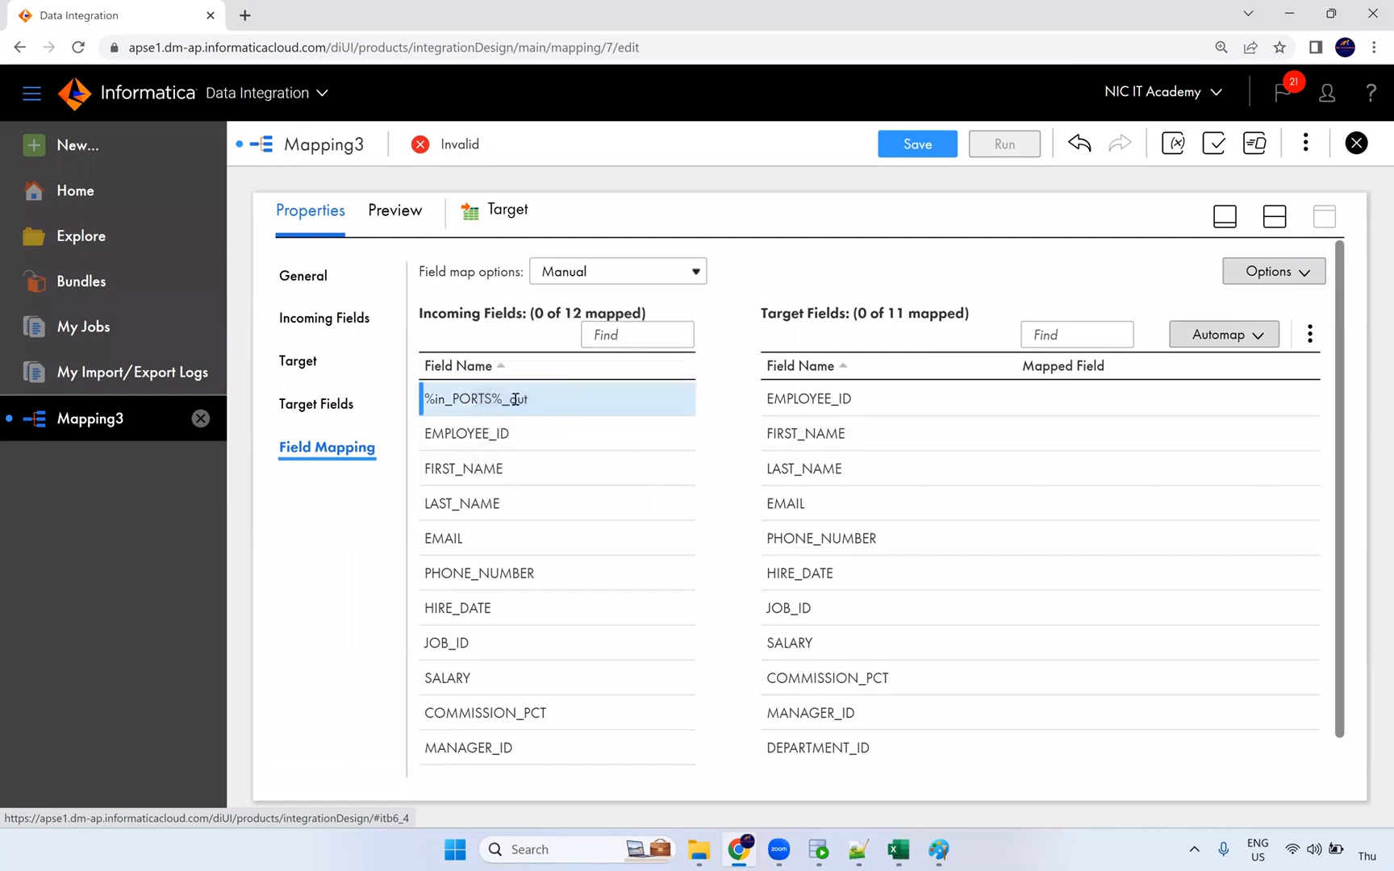
mouse_move(518, 396)
scroll(897, 606, "down", 1)
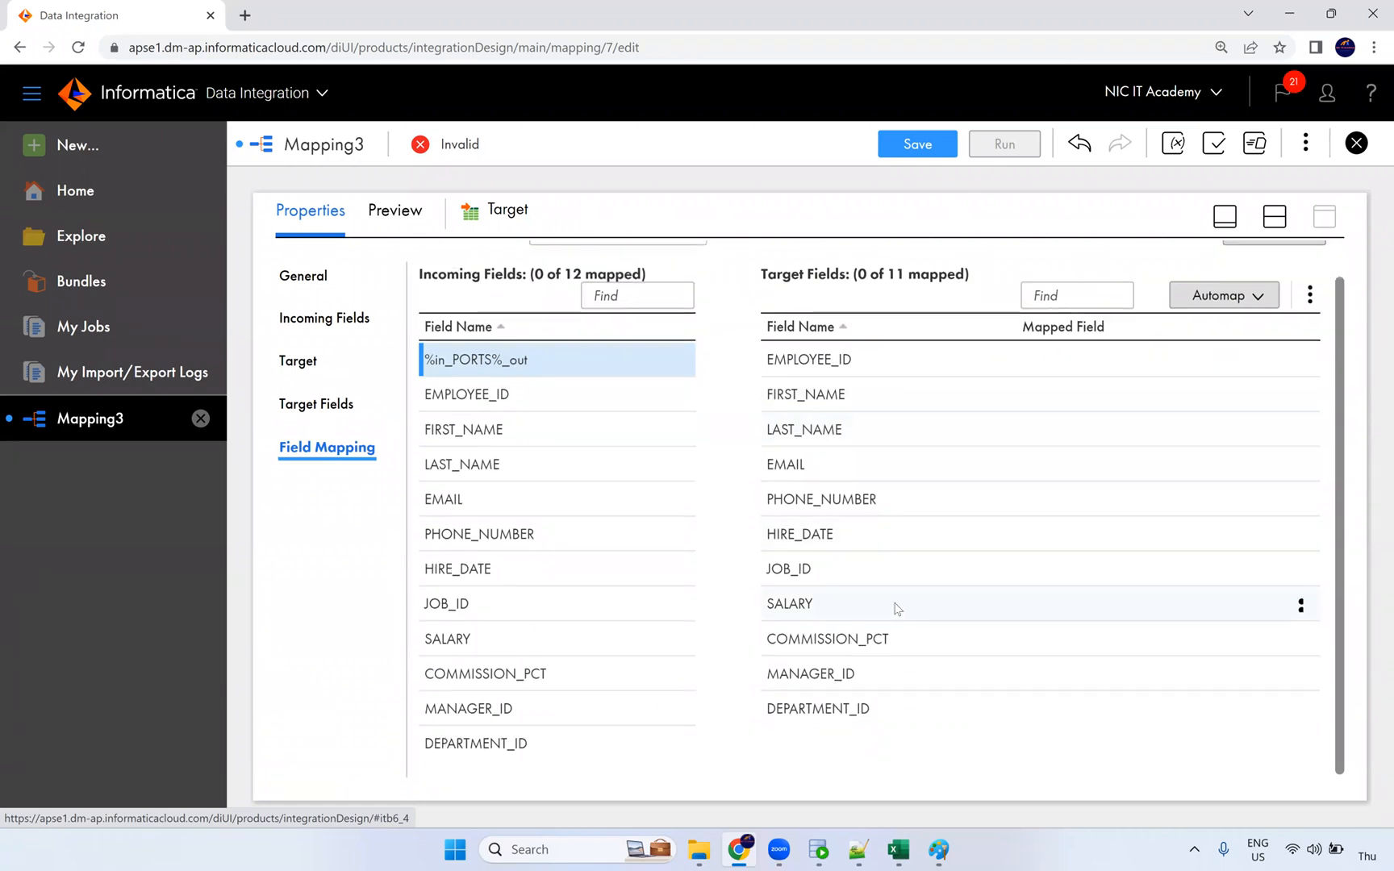
mouse_move(897, 607)
scroll(897, 606, "up", 1)
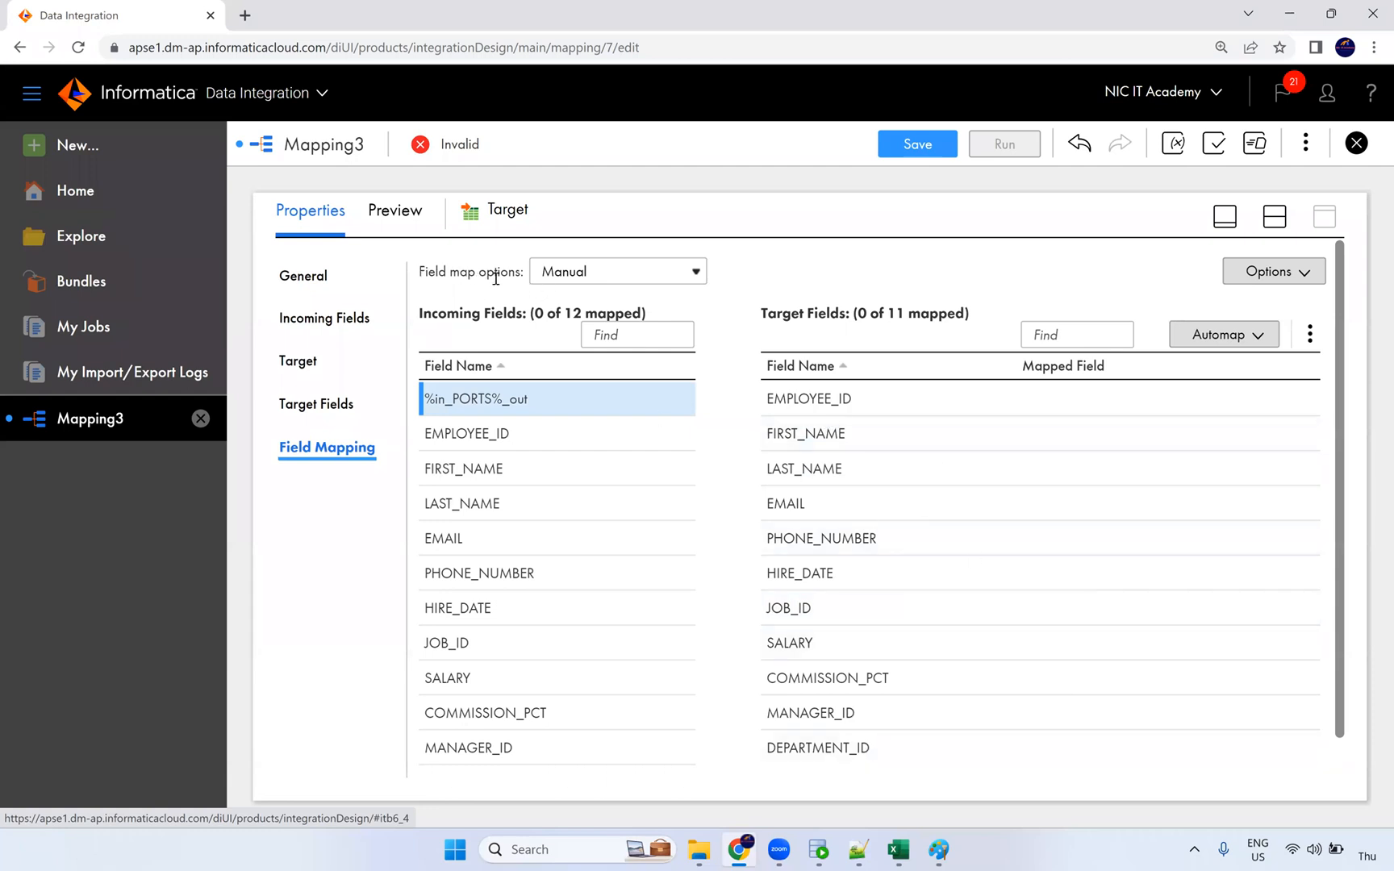
left_click_drag(425, 274, 523, 279)
Step: Set the Target's field map options to Completely Parameterized
left_click(579, 284)
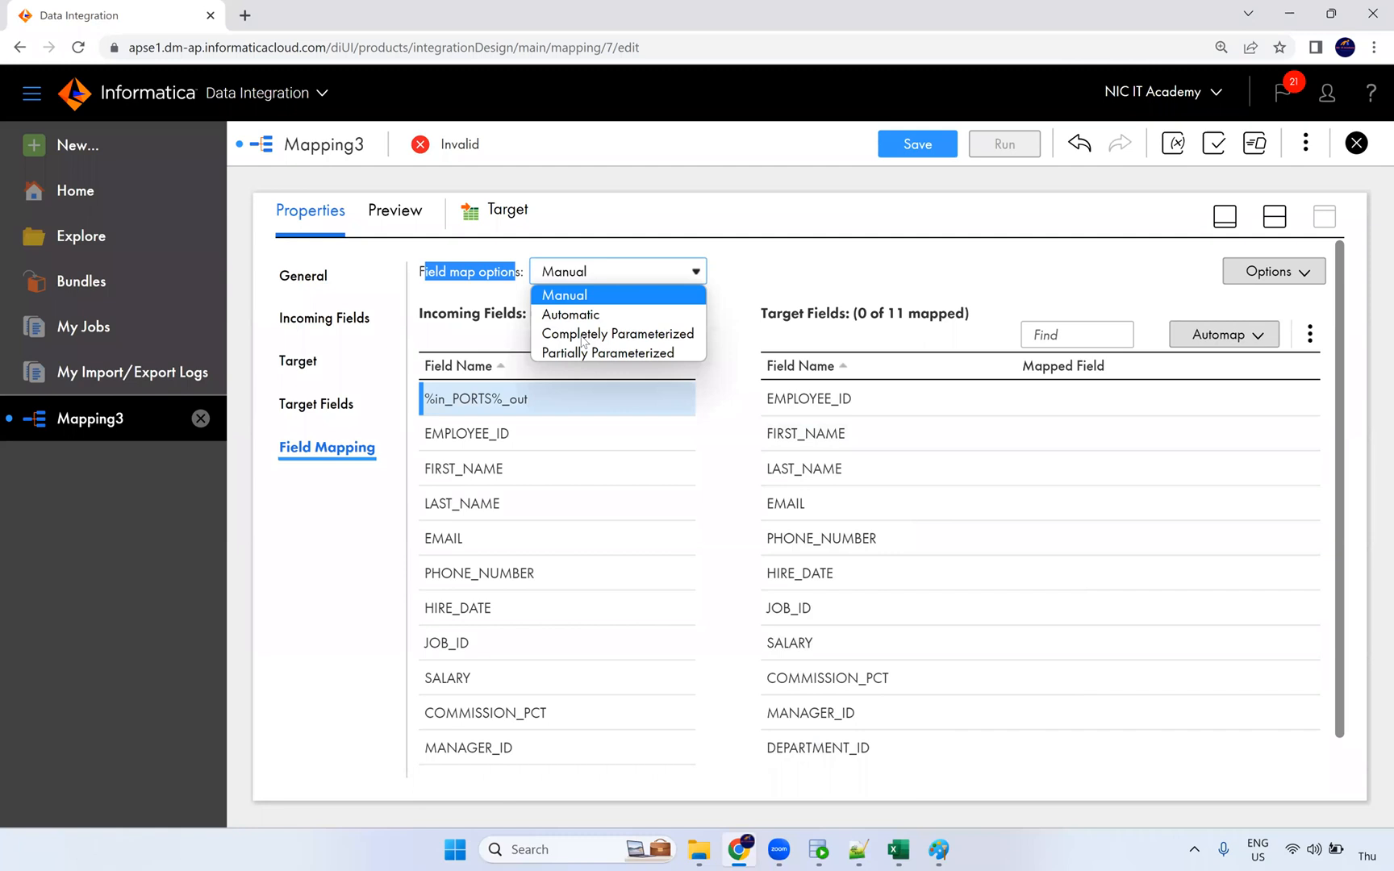
left_click(667, 342)
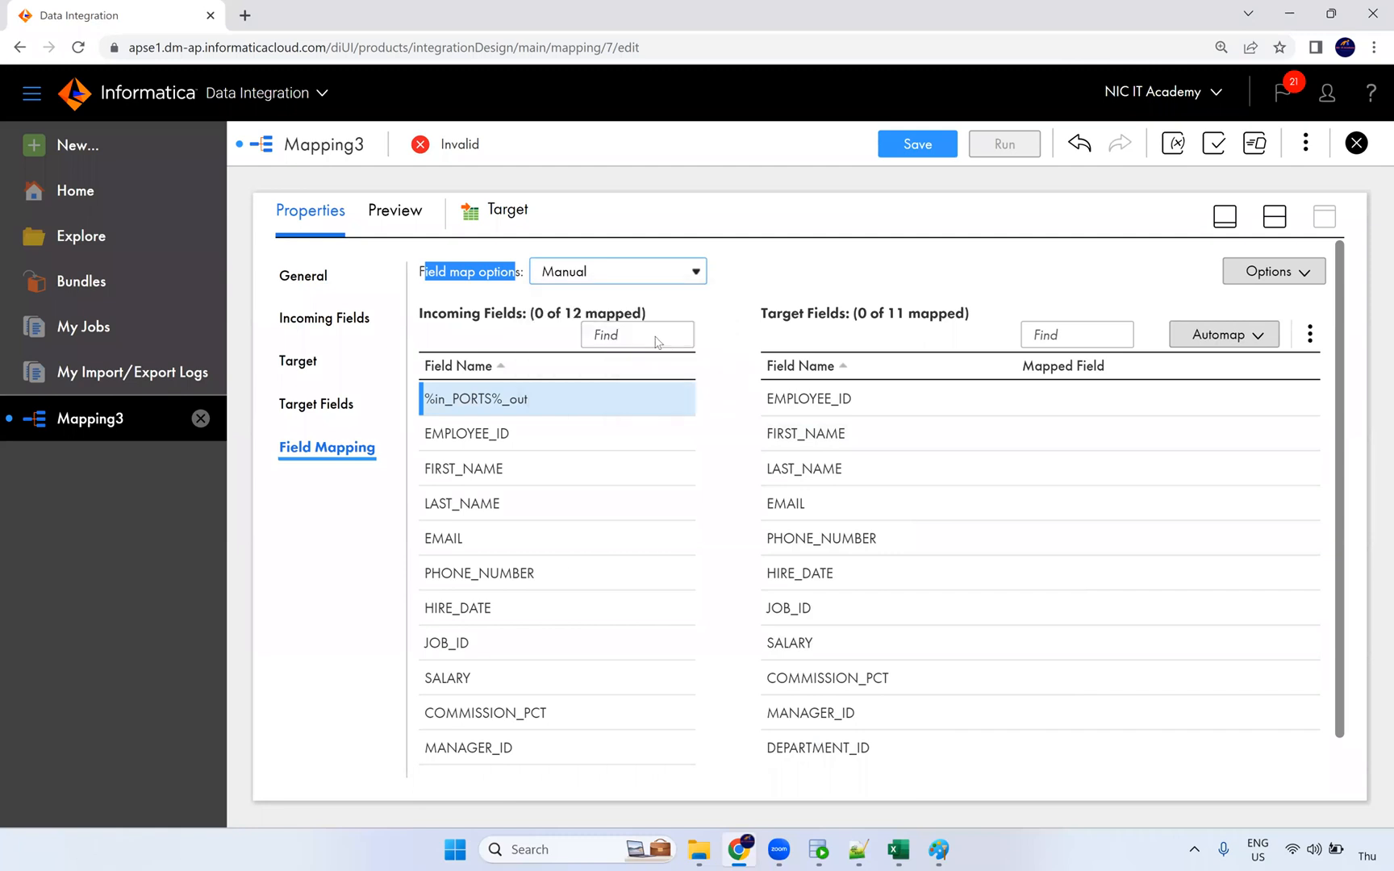
left_click(797, 275)
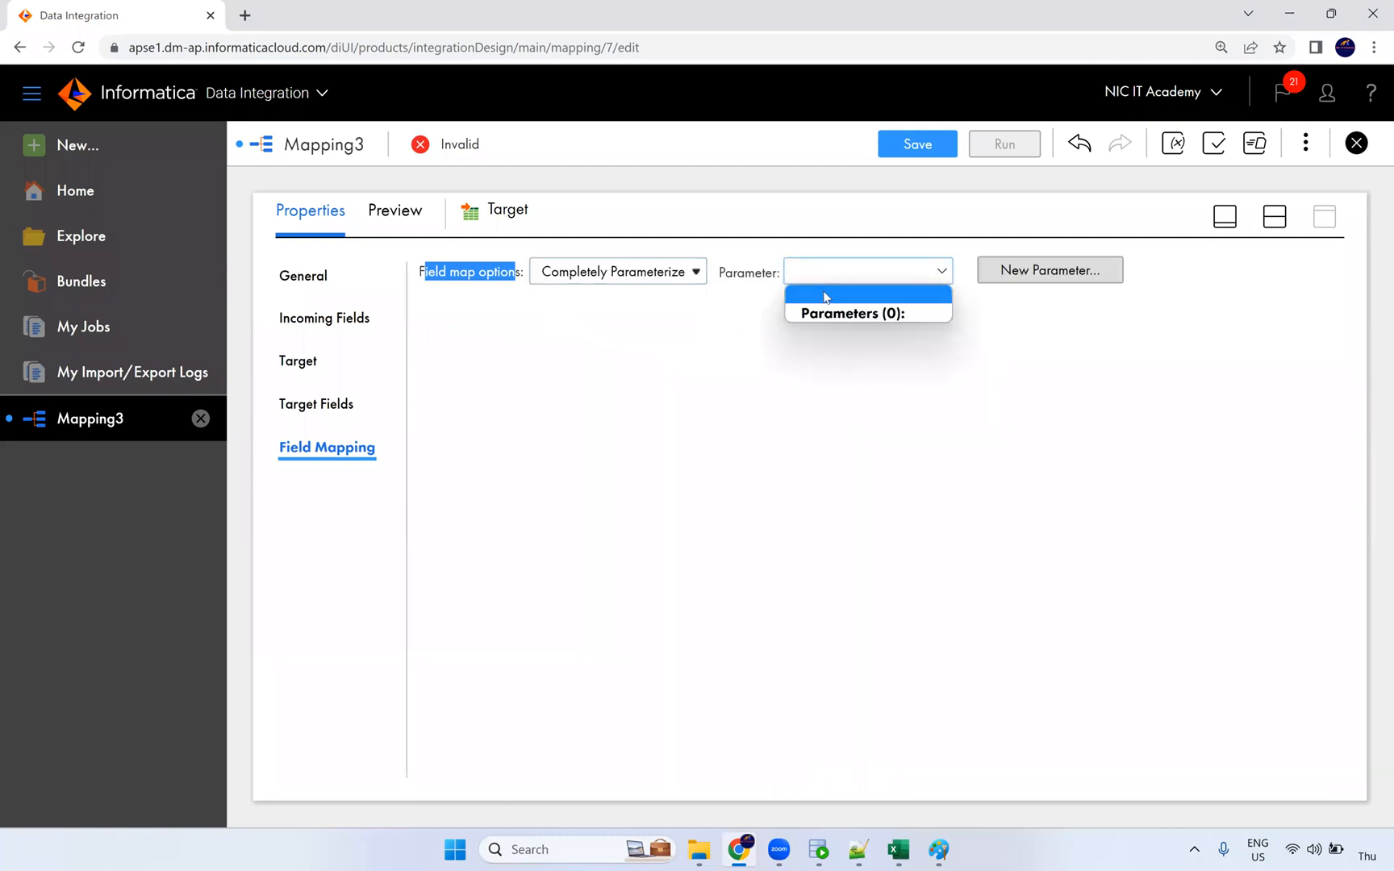
left_click(1047, 275)
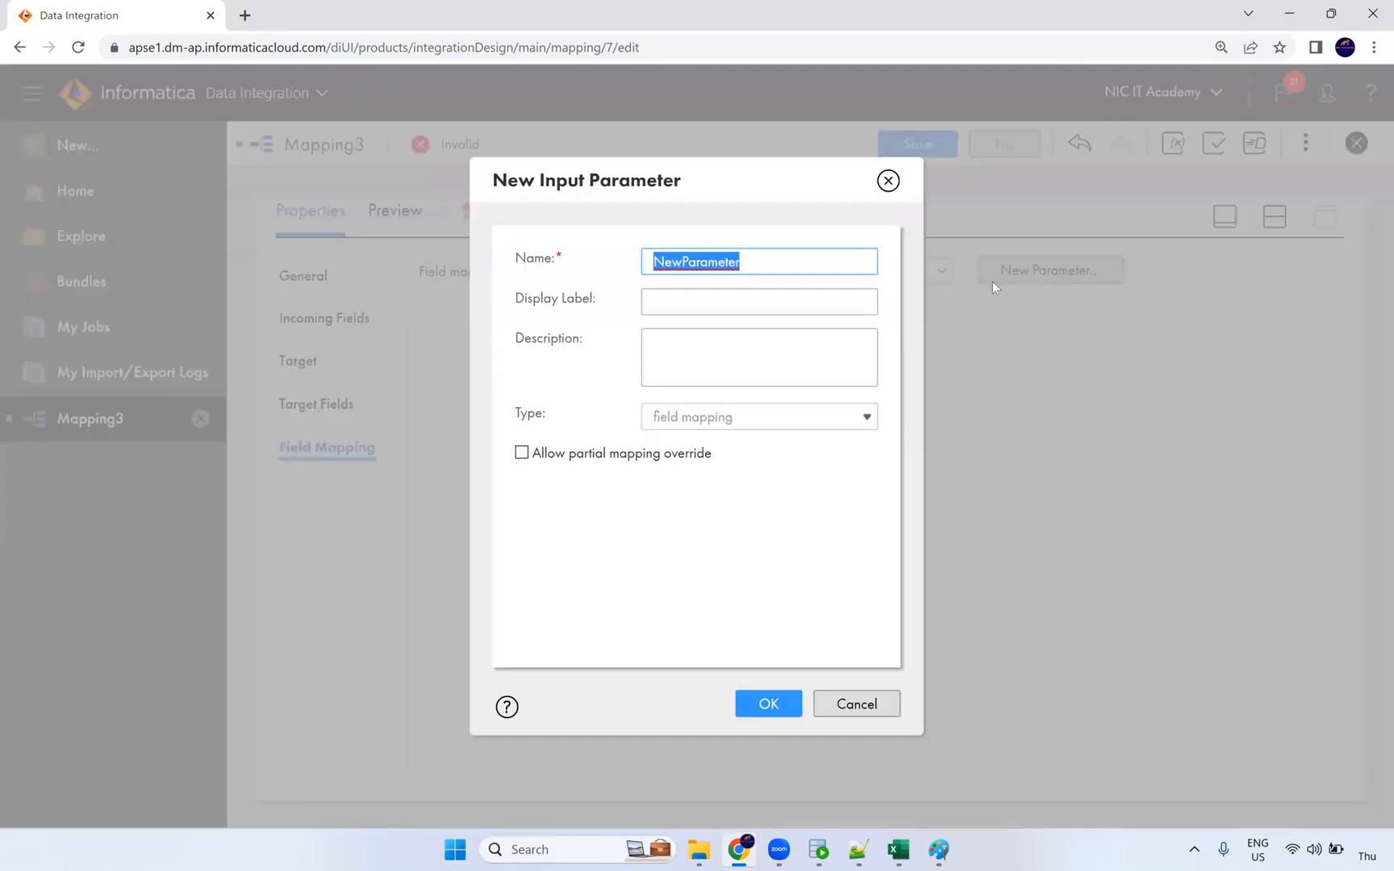
key("Escape")
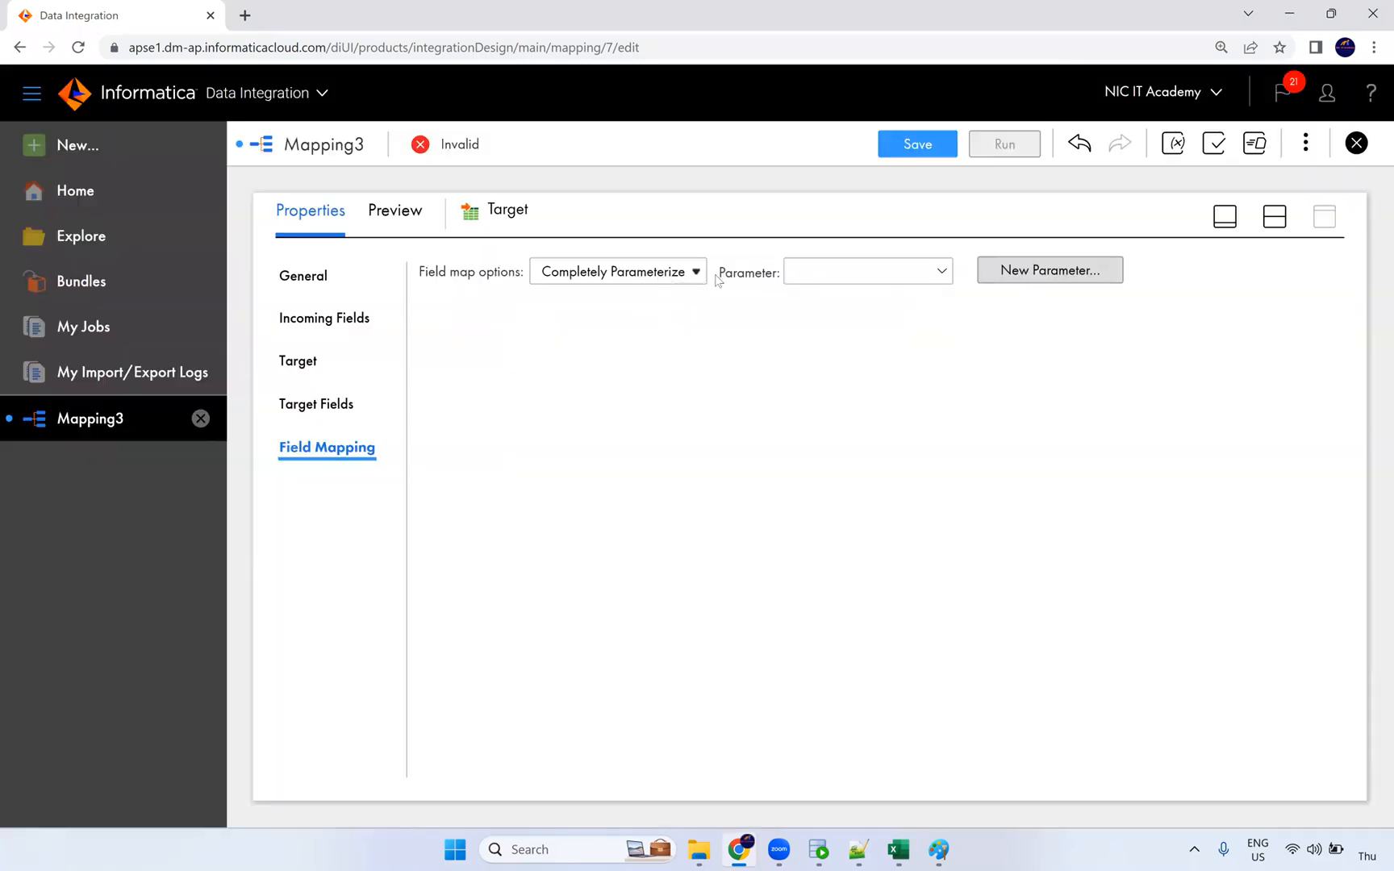
left_click(859, 279)
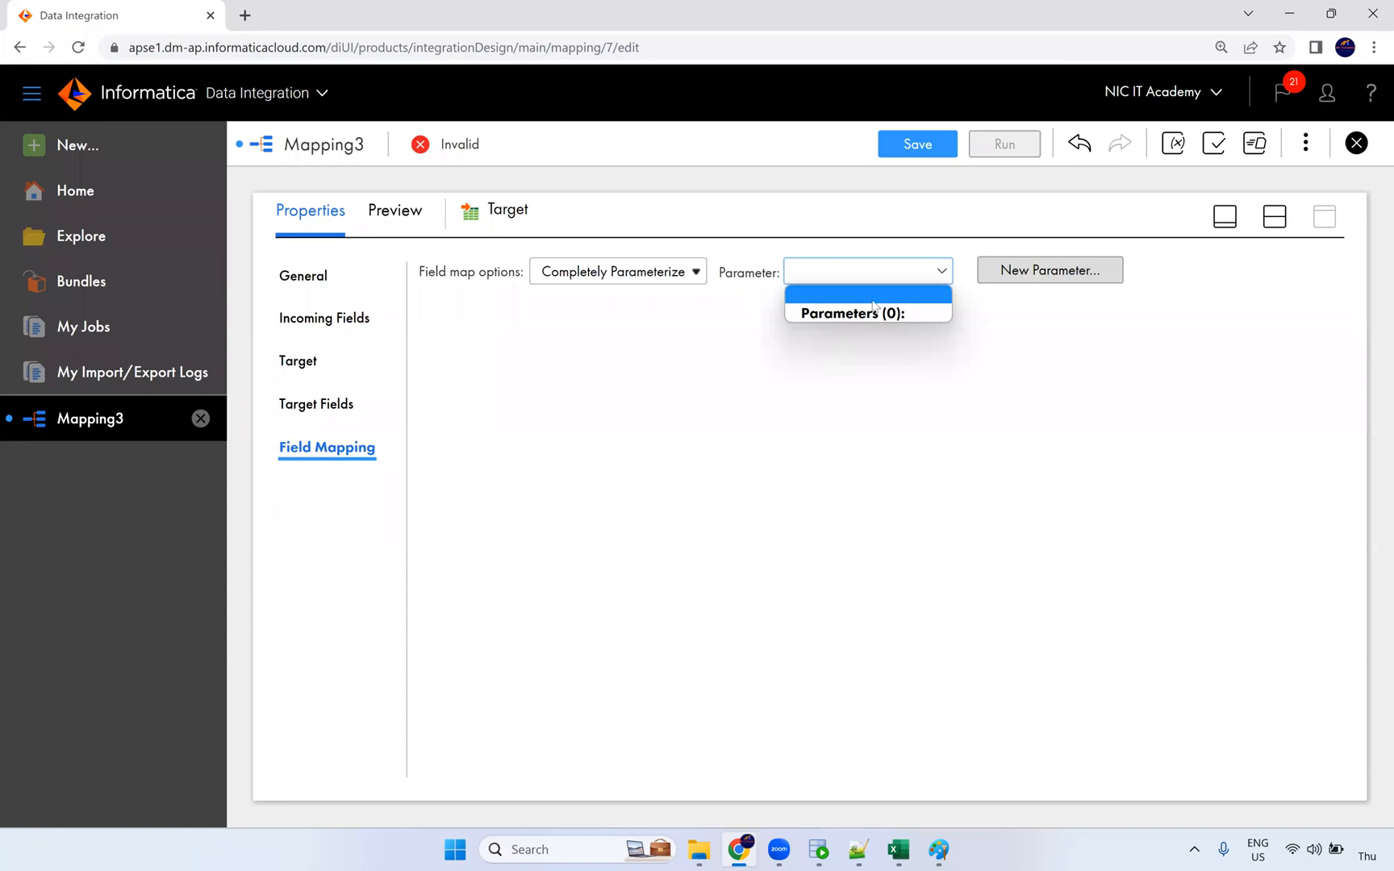
left_click(1033, 270)
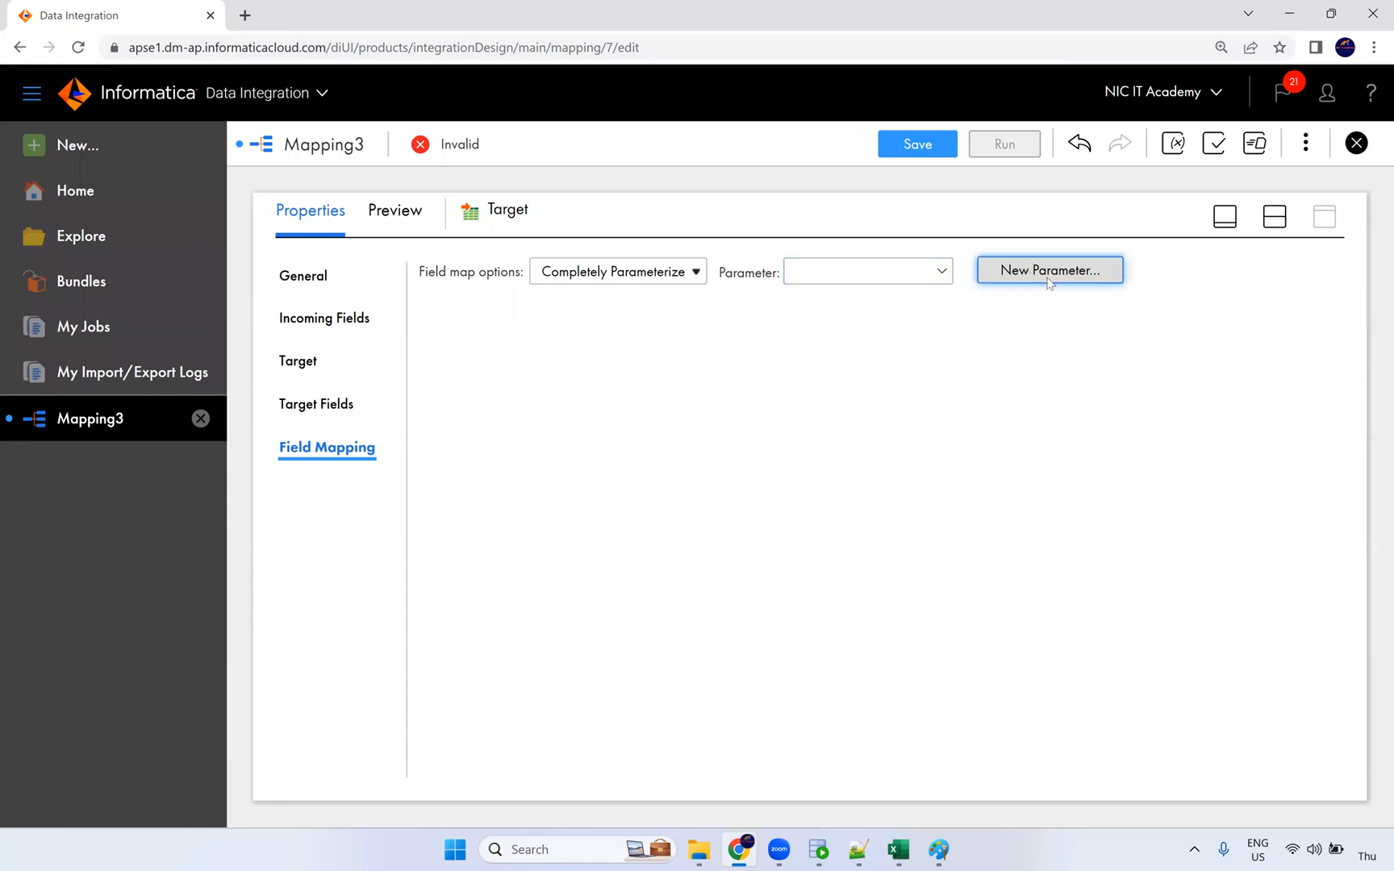
Step: Create the field mapping parameter macro_prm and save the mapping m_Expression_Macros
left_click(1050, 280)
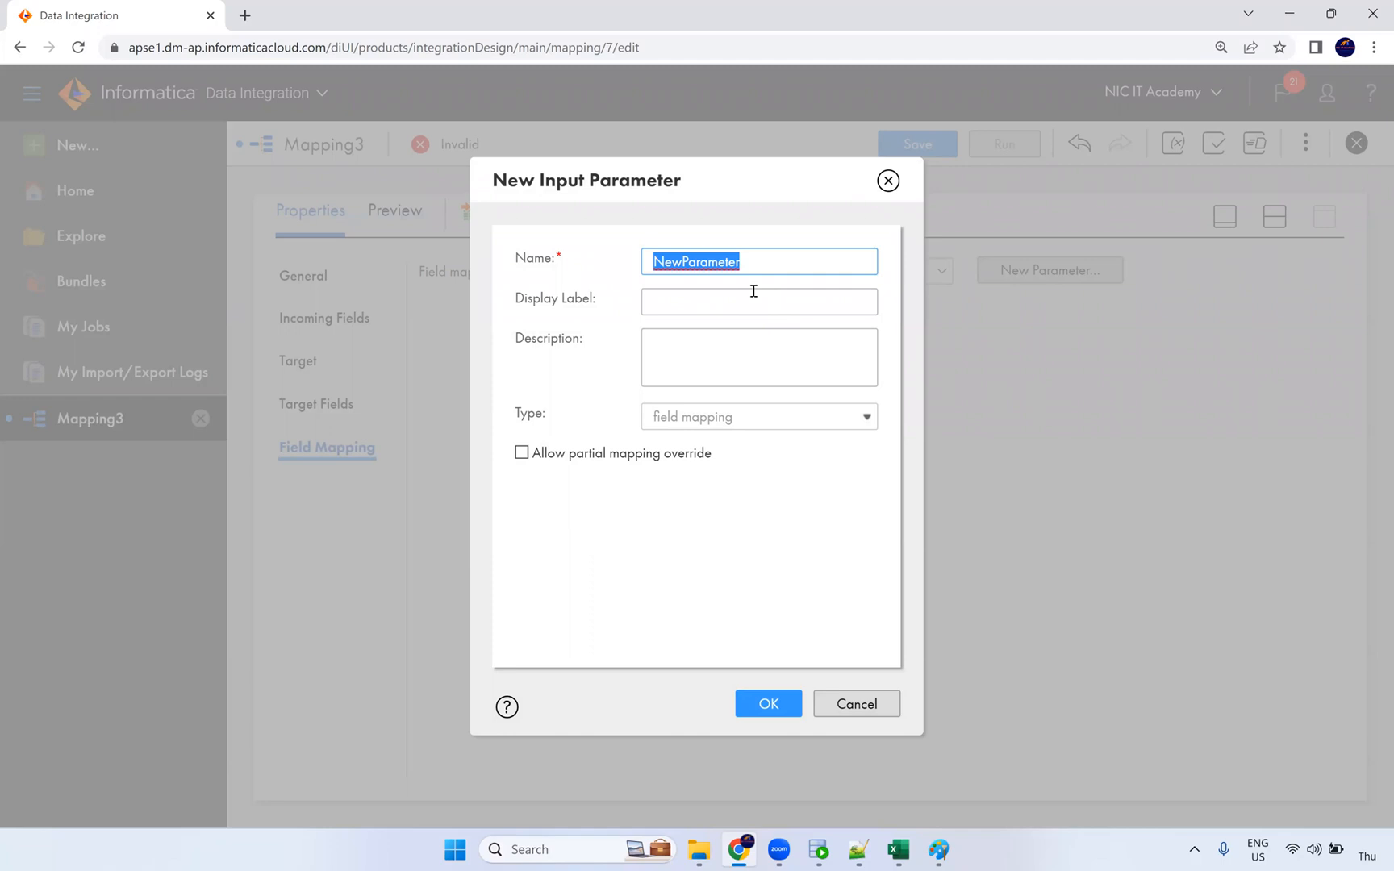
type("macro_prm")
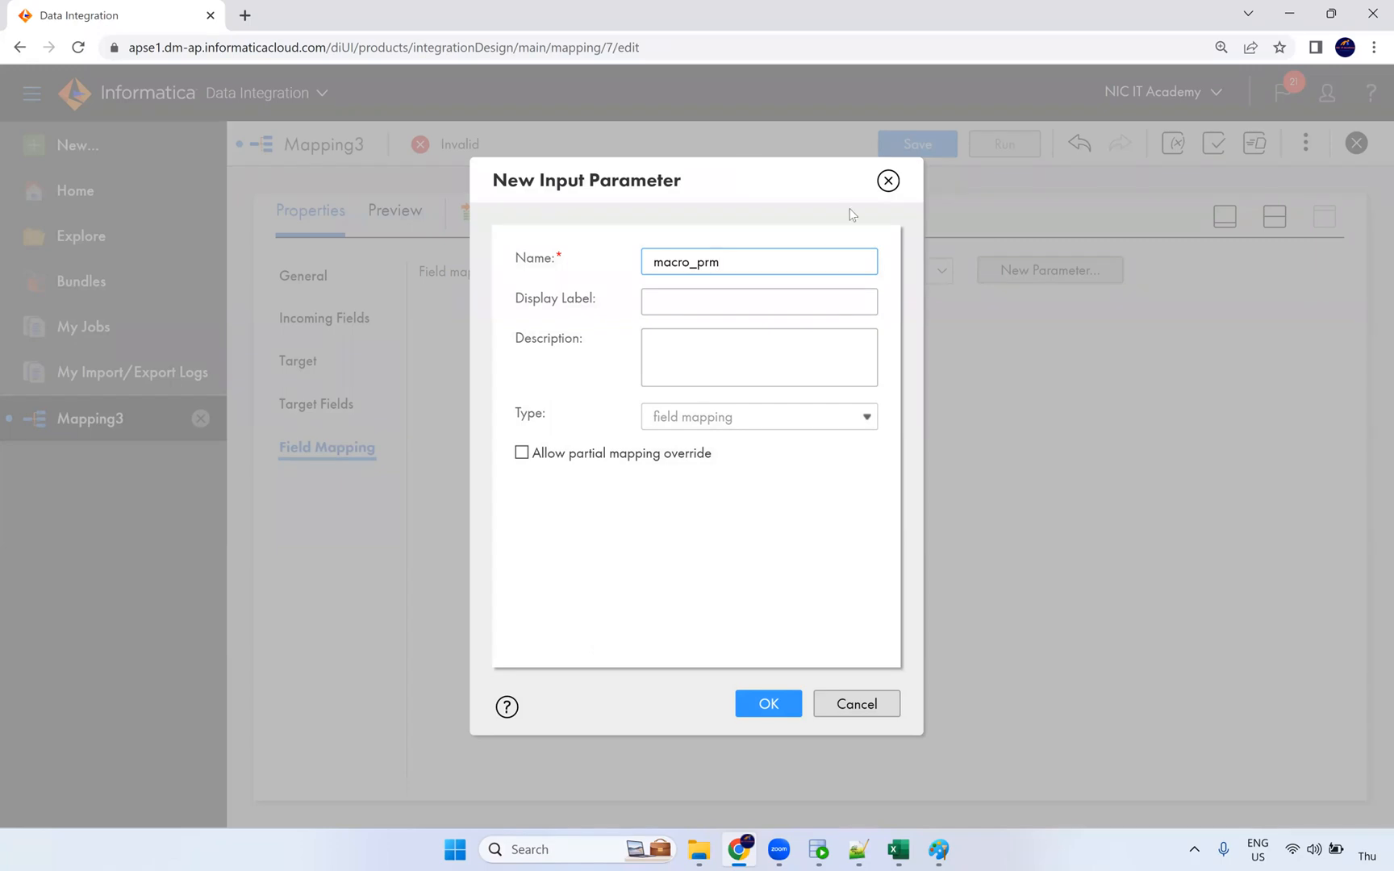
left_click(712, 339)
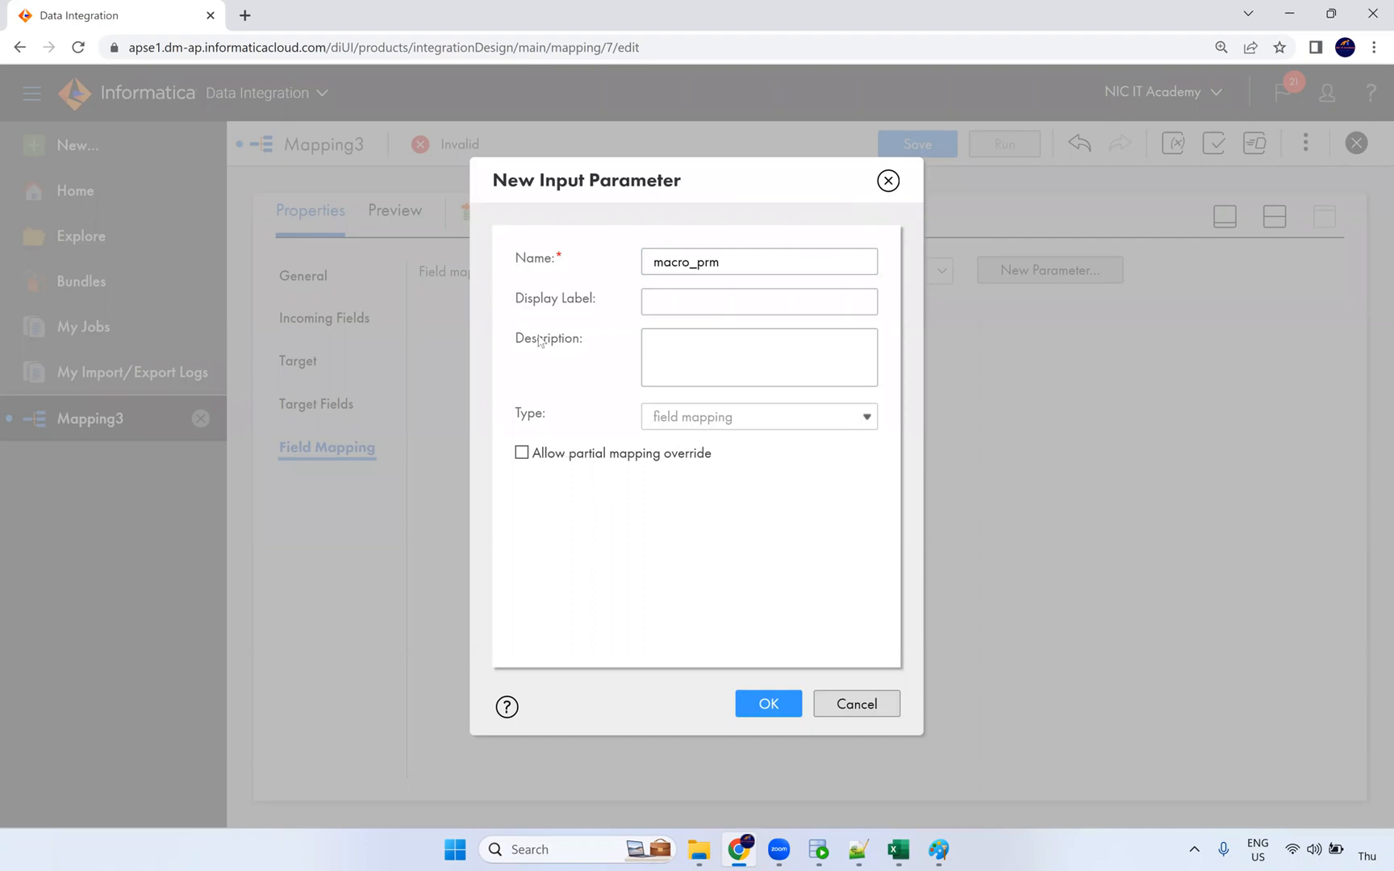
left_click(770, 717)
left_click(920, 145)
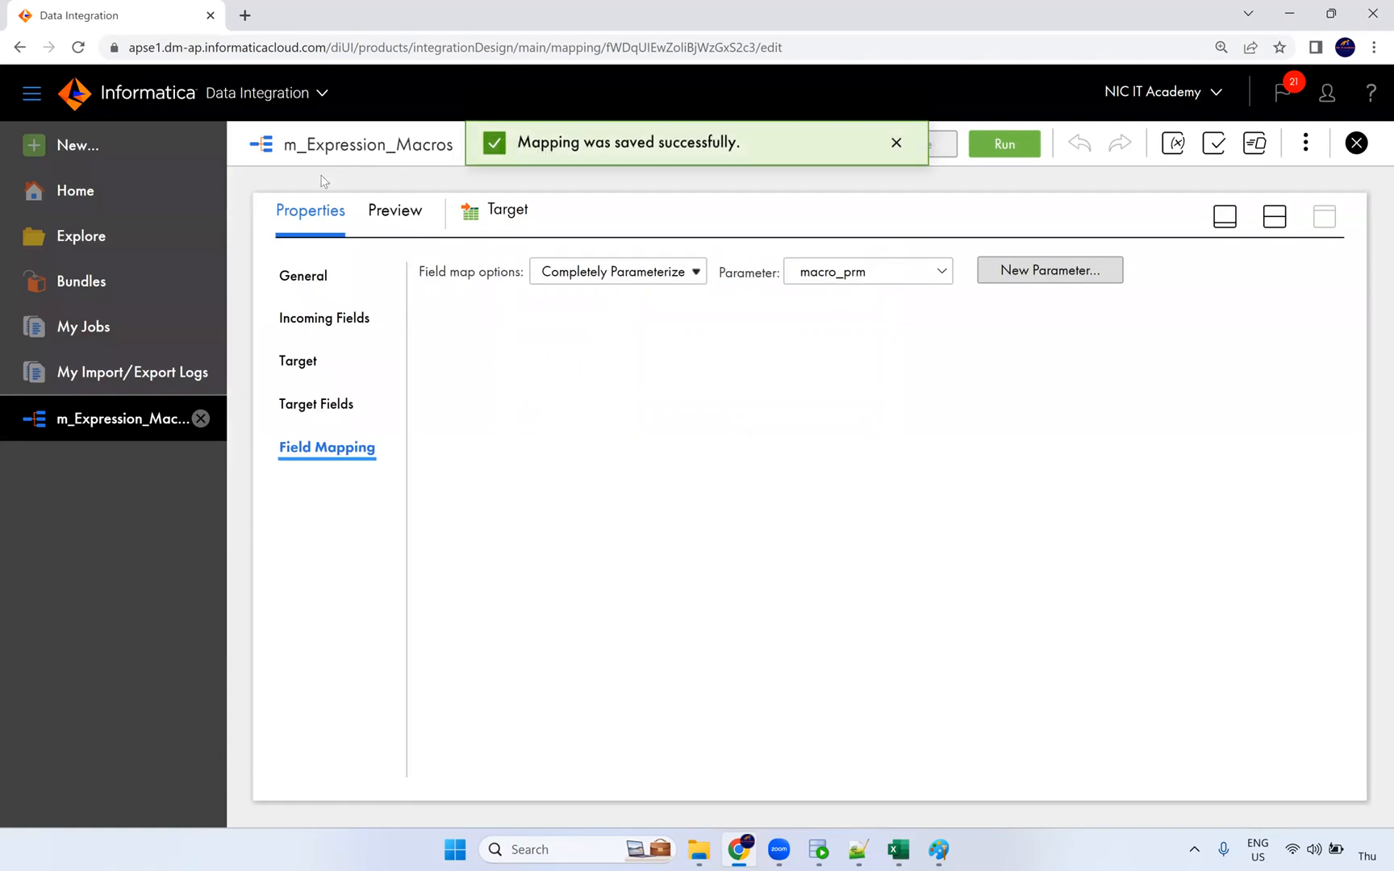
left_click(82, 150)
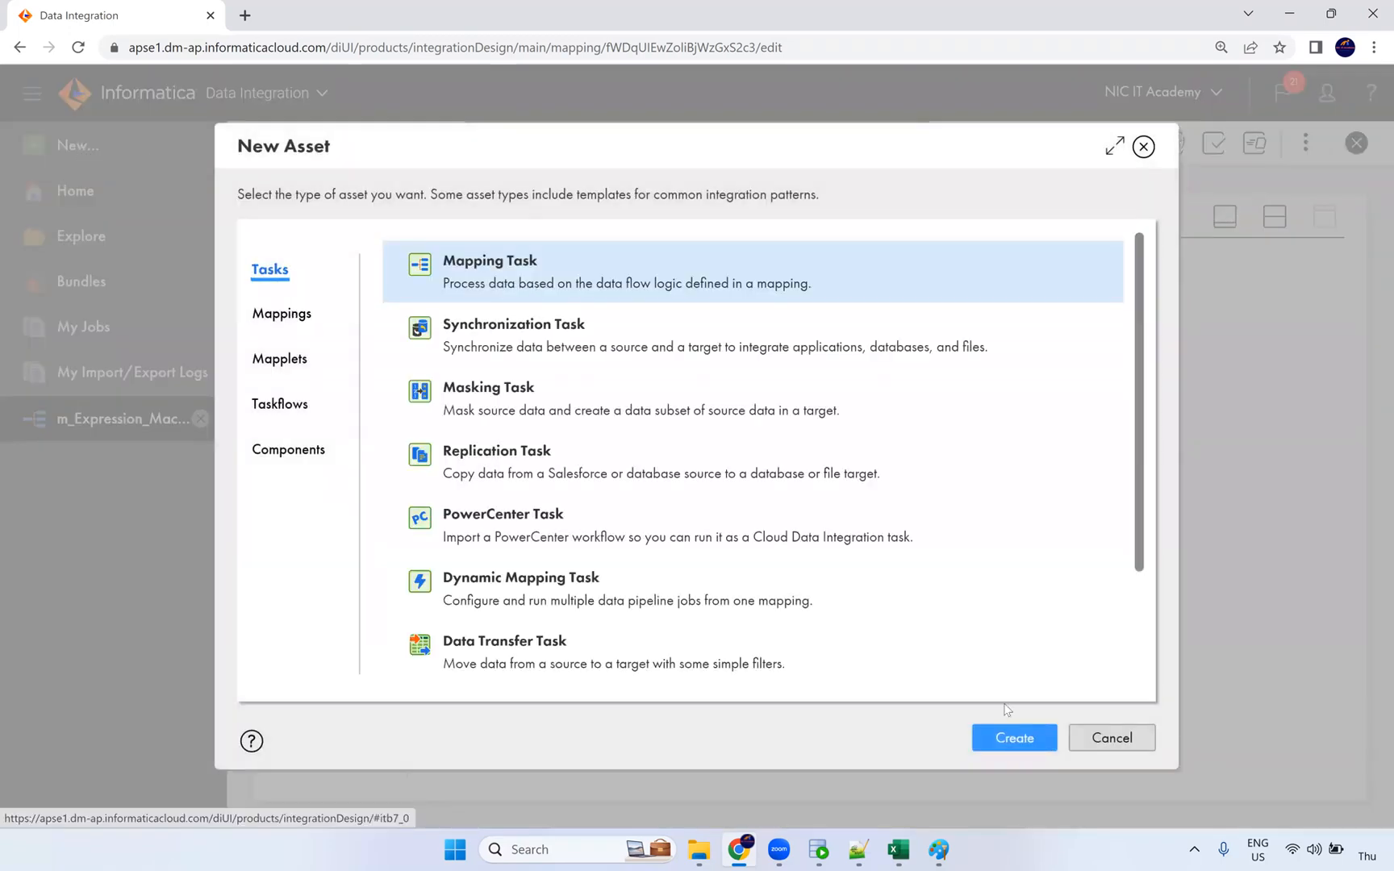
Step: Create a new mapping task named mct_Expression_macros
left_click(1014, 738)
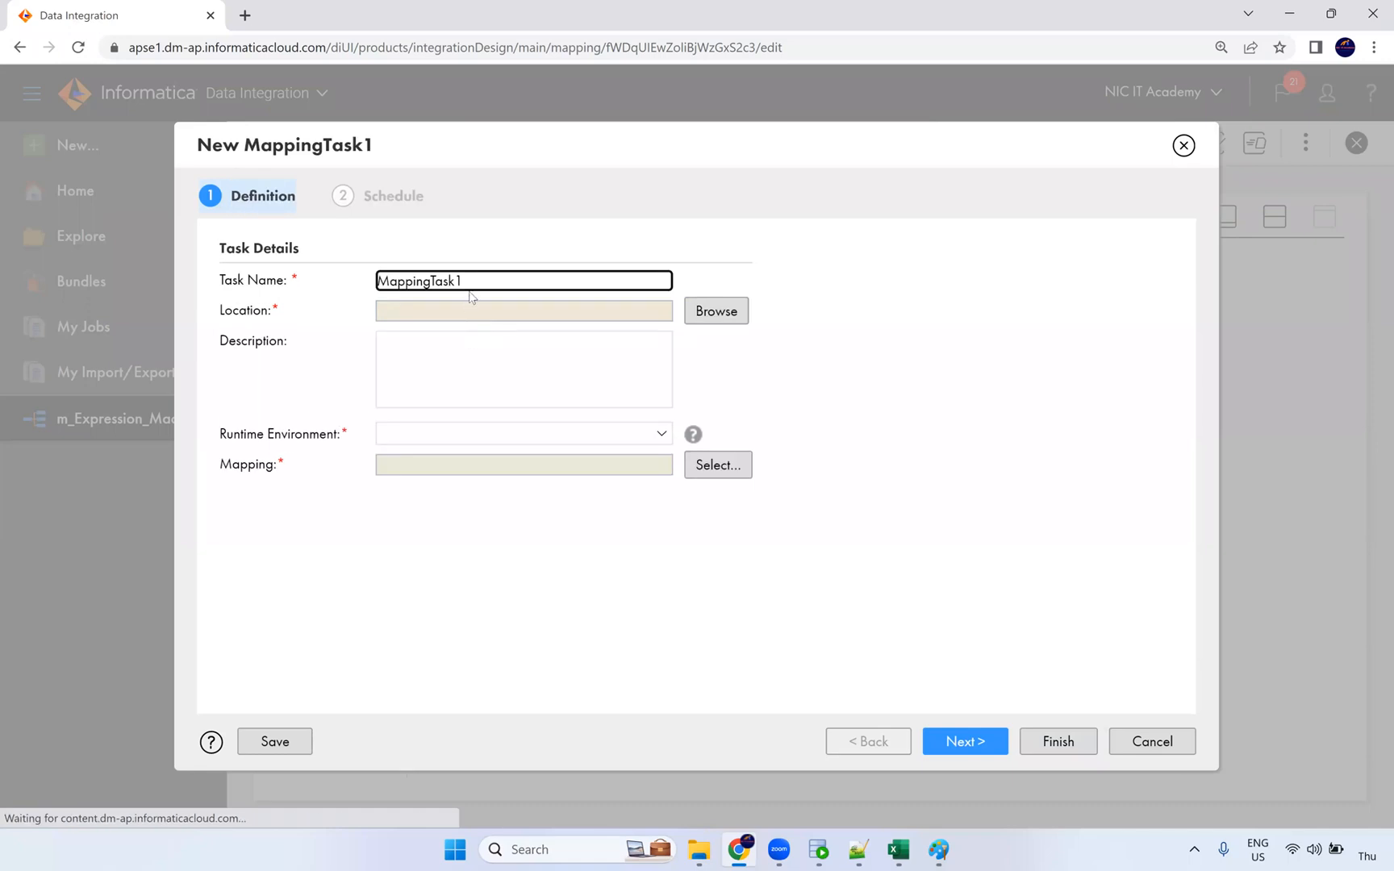
key("ctrl+a")
type("m_")
key("BackSpace")
type("c")
key("BackSpace")
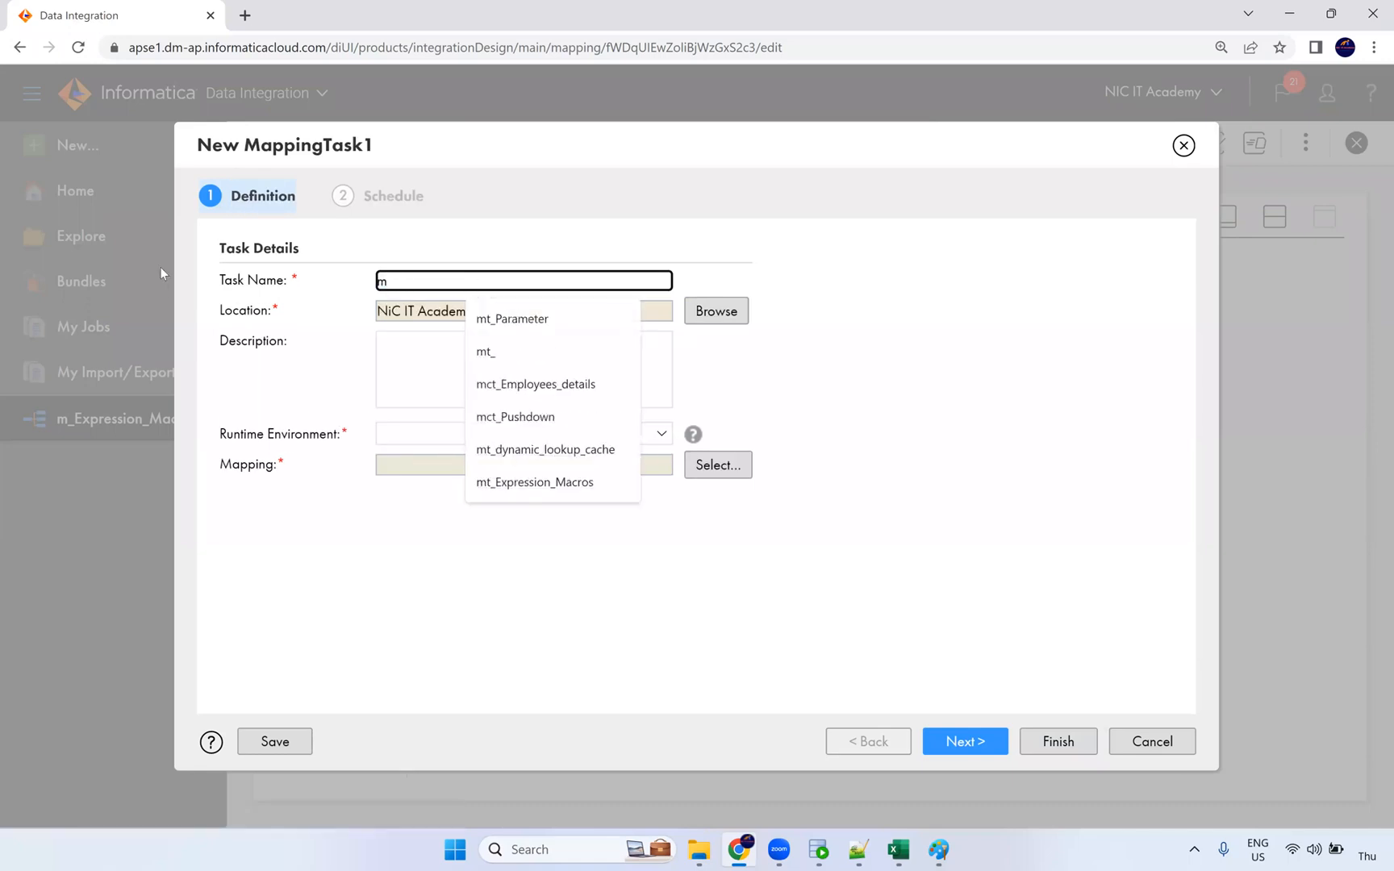
type("tt")
type("_")
key("BackSpace")
key("BackSpace")
key("BackSpace")
type("ct_E")
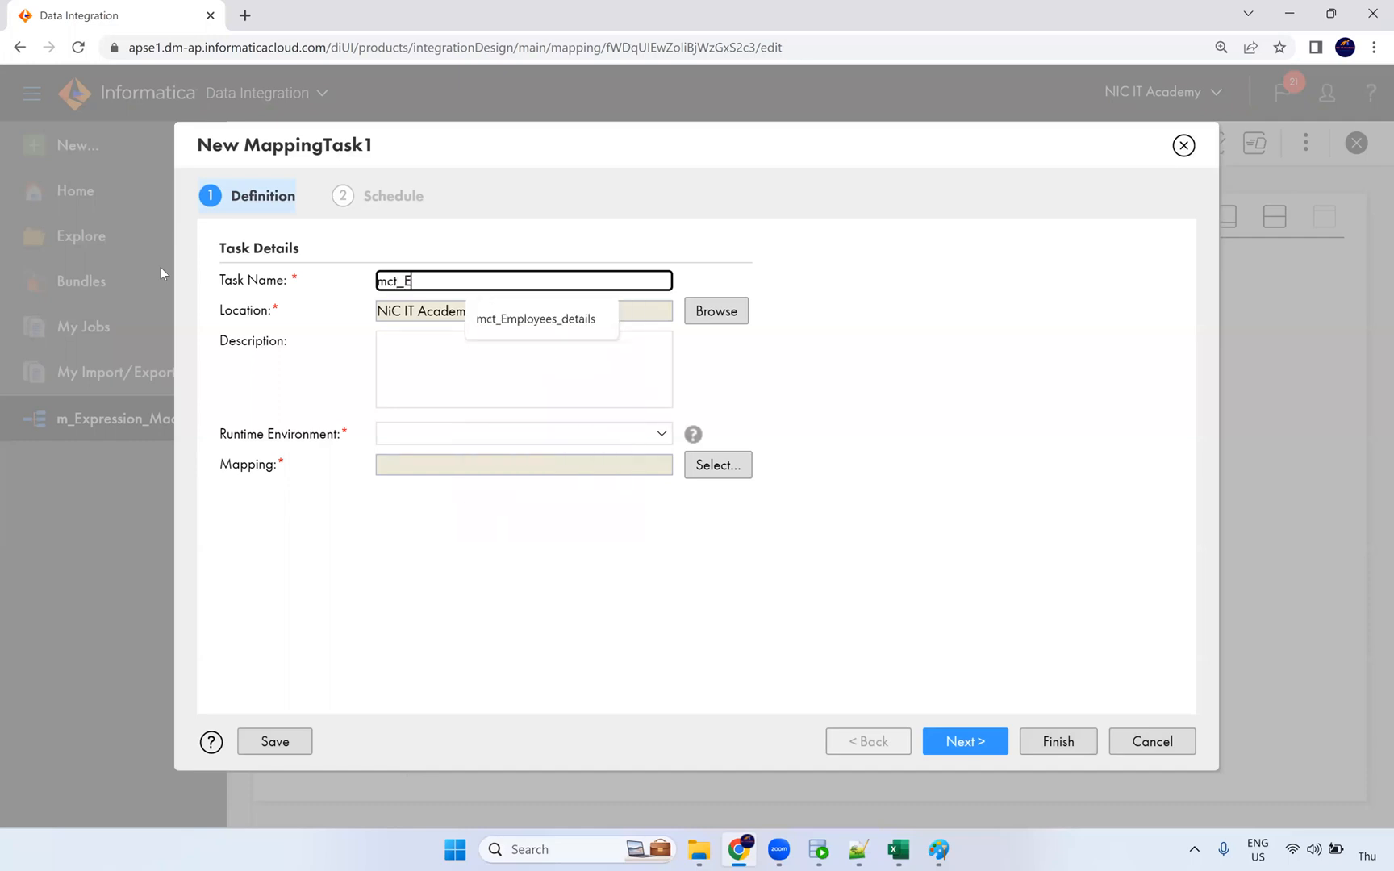
type("xp")
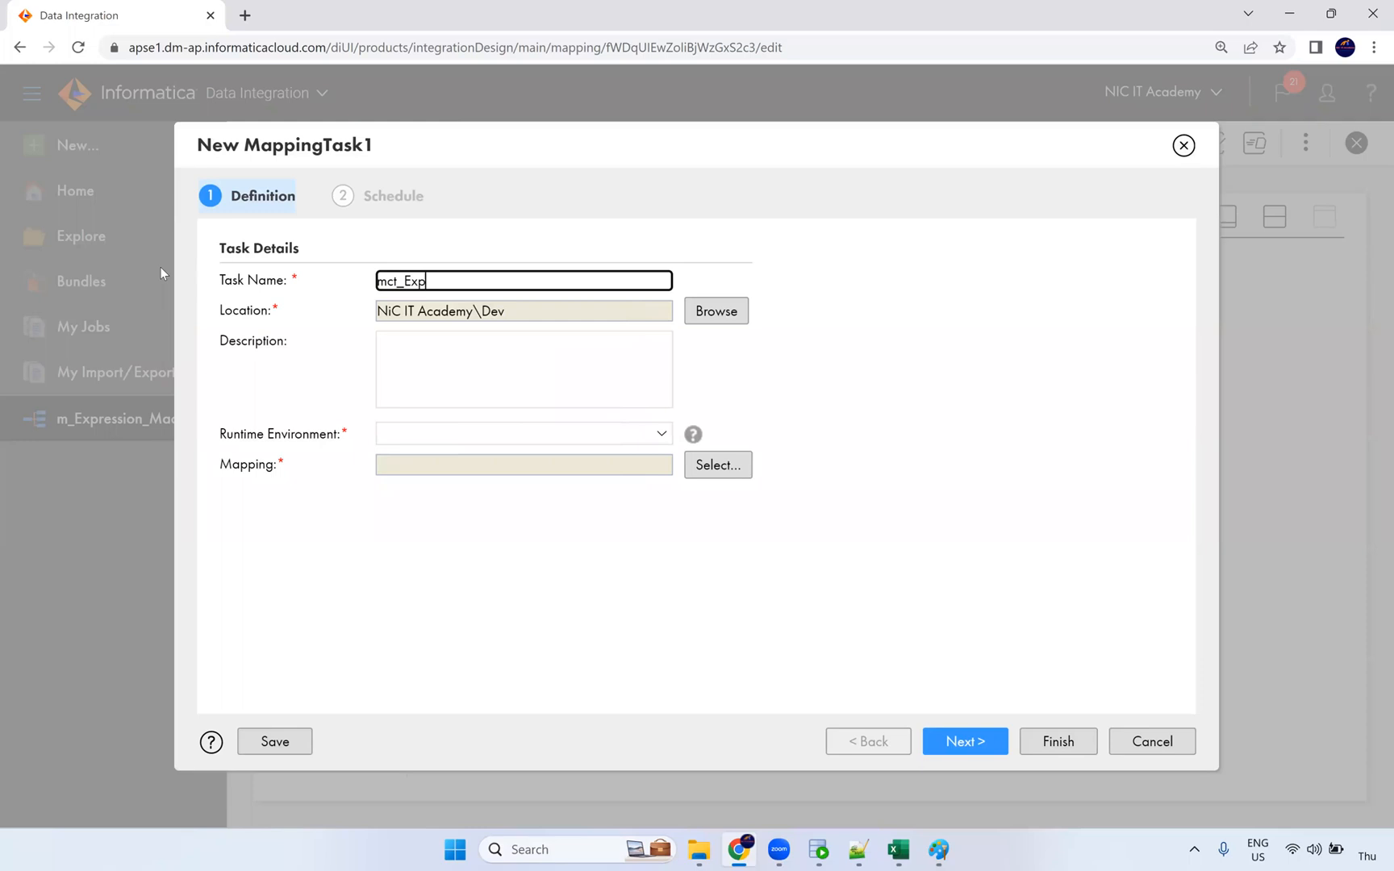
type("ression_macros")
Step: Set the task's runtime environment to NIC and its mapping to m_Expression_Macros
left_click(407, 436)
left_click(412, 488)
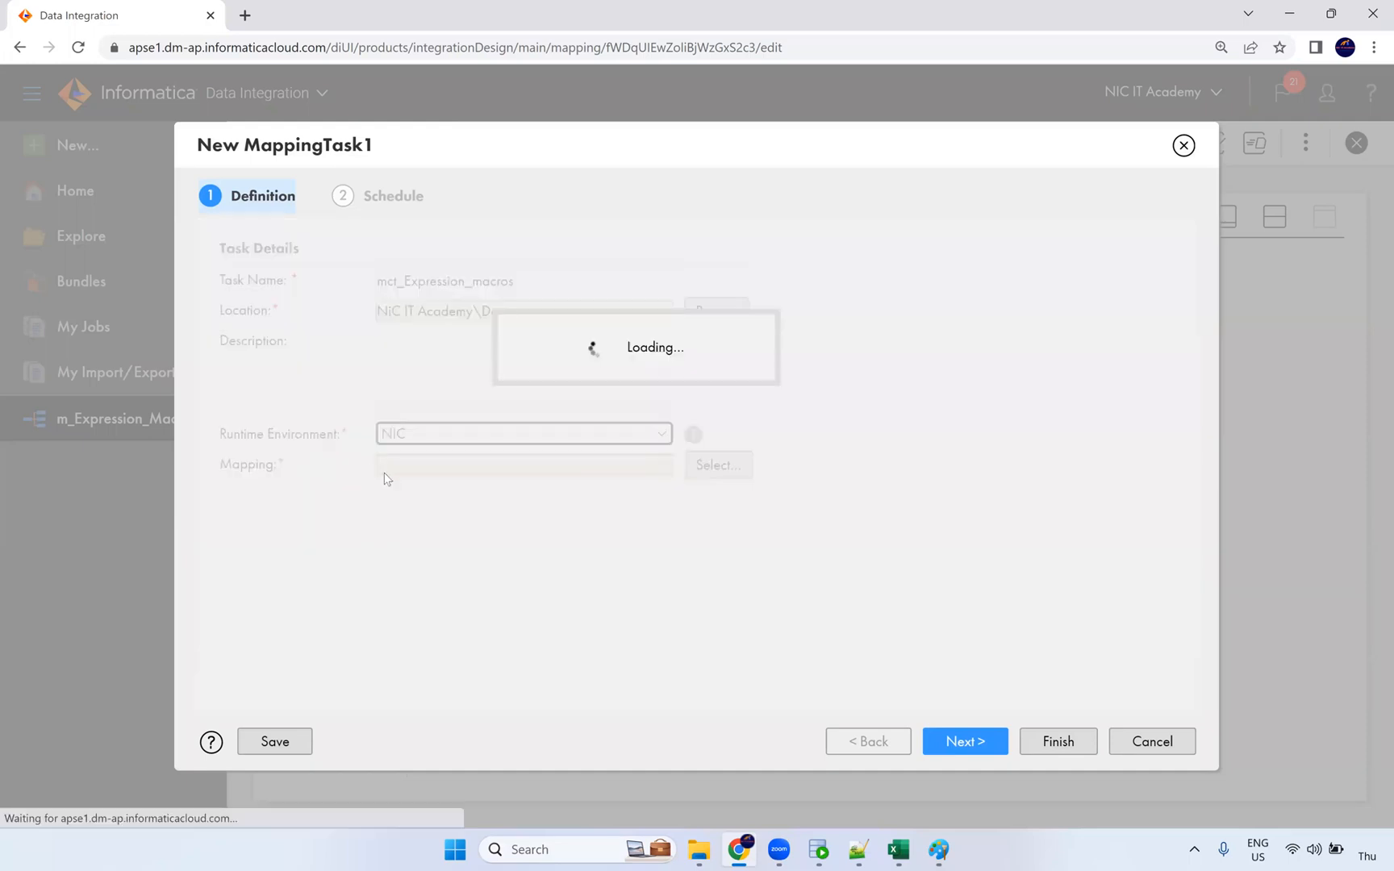
left_click(698, 470)
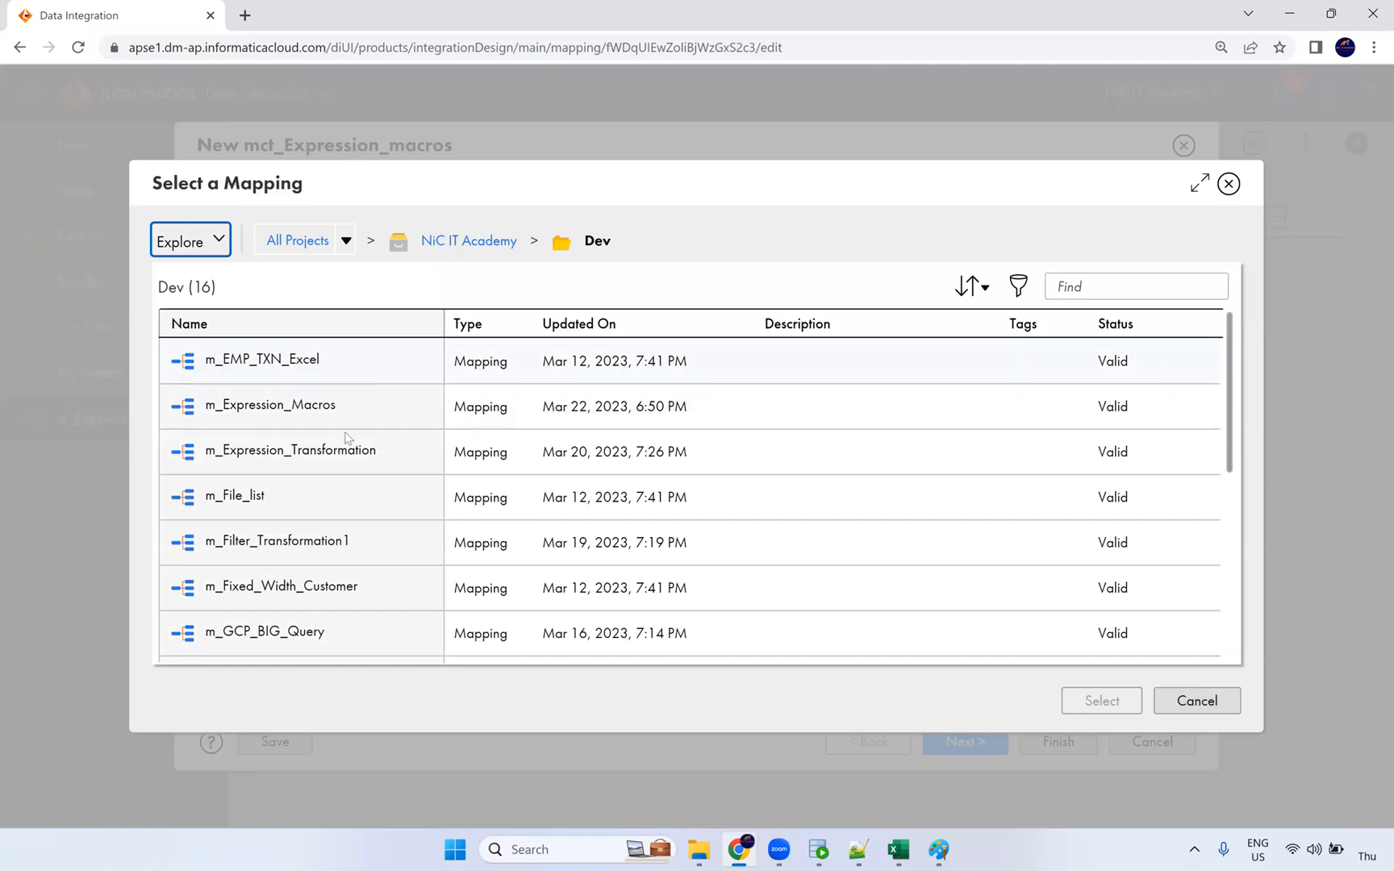
left_click(653, 407)
left_click(1086, 700)
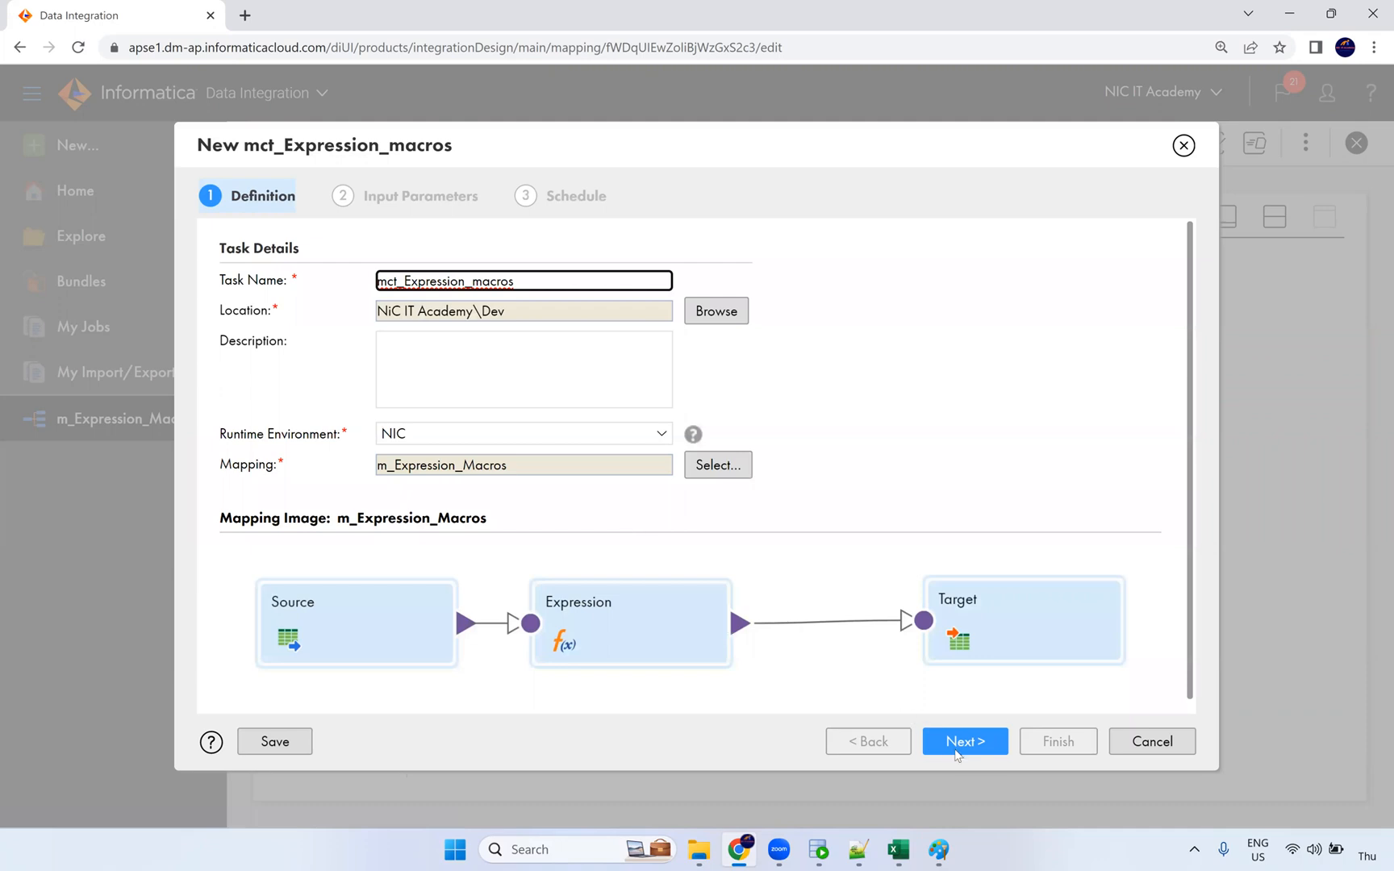
Step: Map incoming EMPLOYEE_ID directly to target EMPLOYEE_ID, clearing its concat expression
left_click(965, 741)
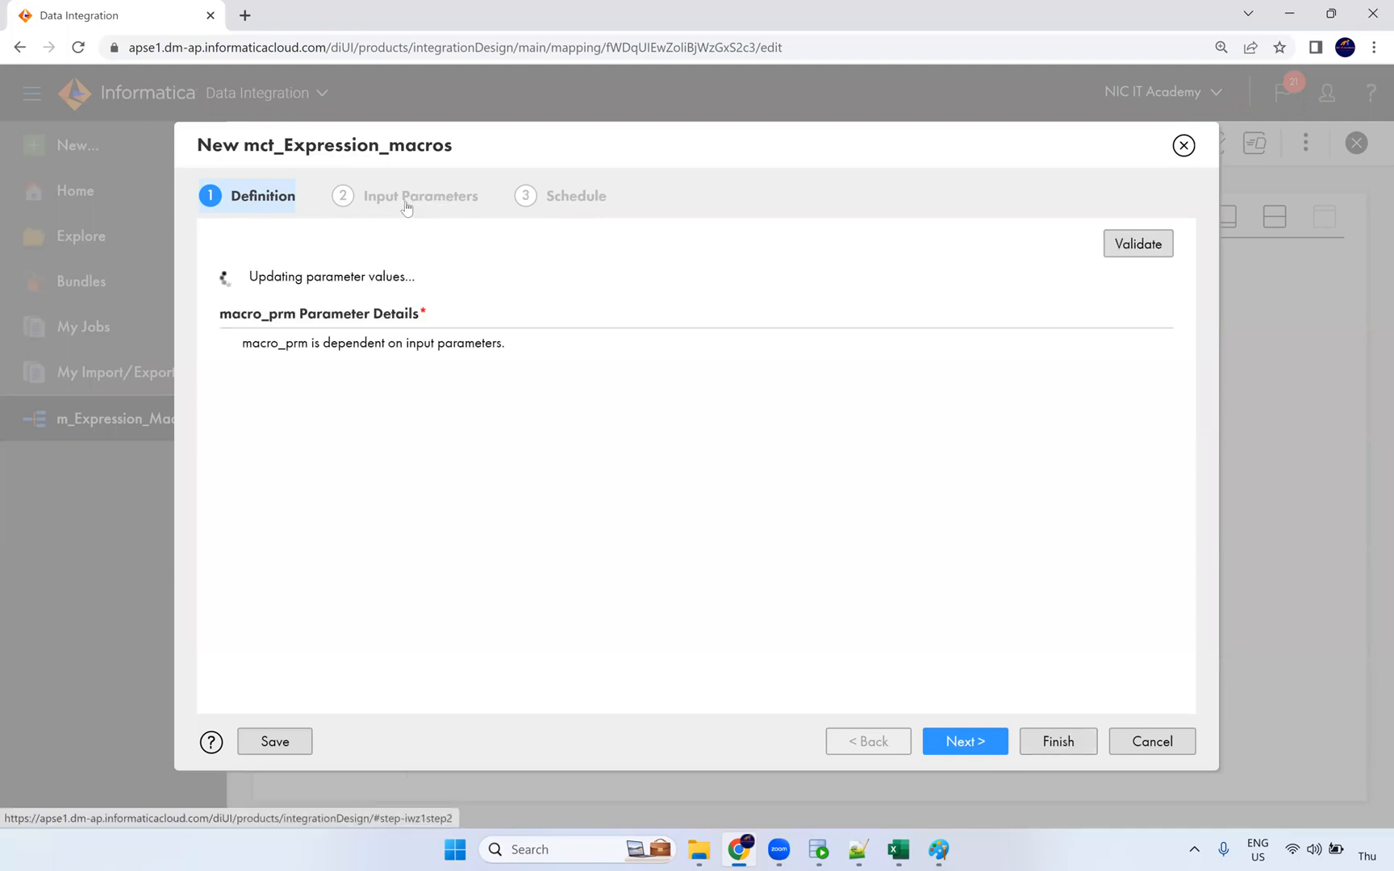
scroll(594, 581, "down", 2)
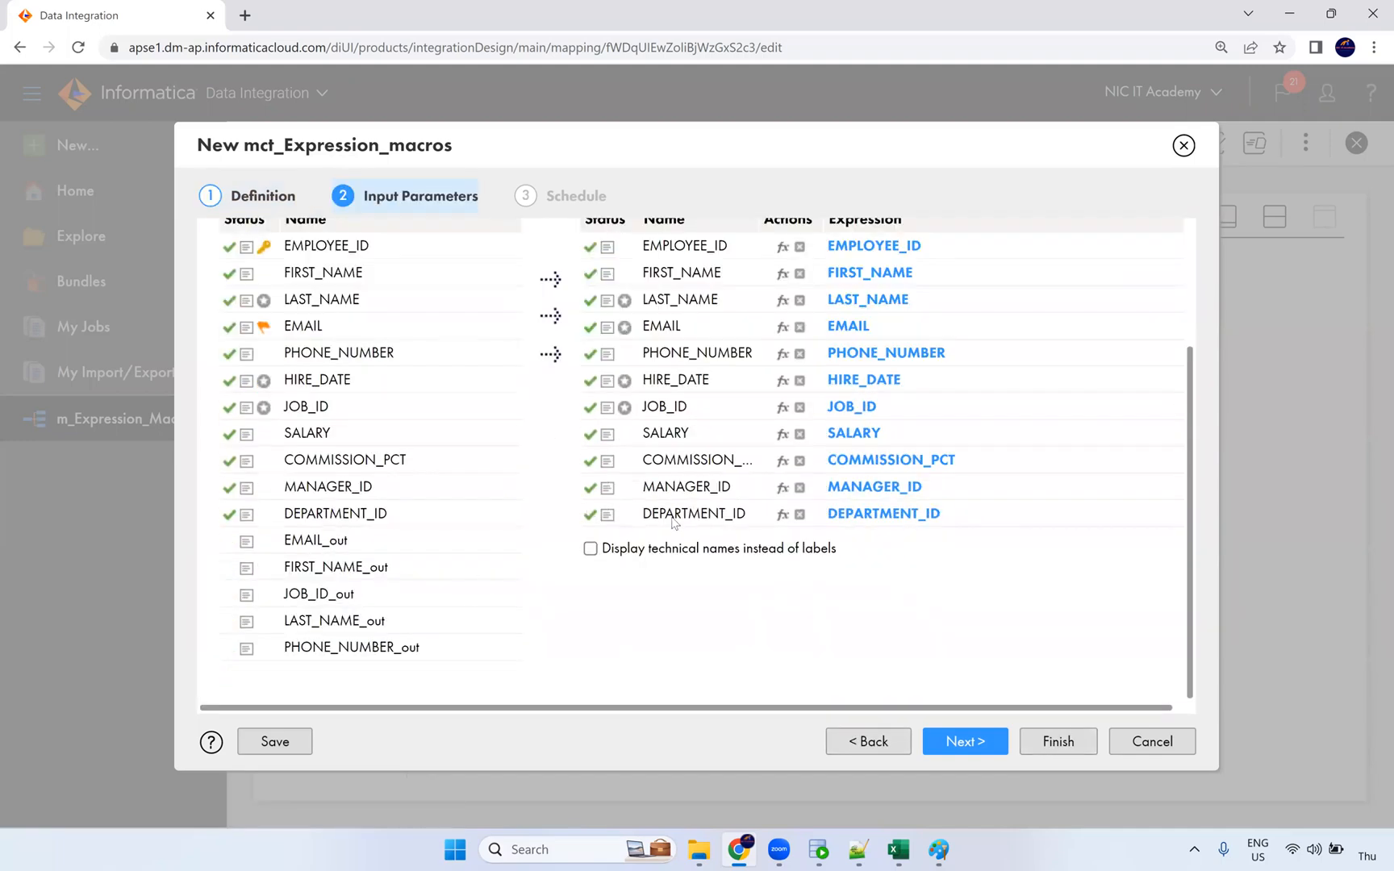
scroll(493, 478, "up", 2)
scroll(476, 496, "down", 2)
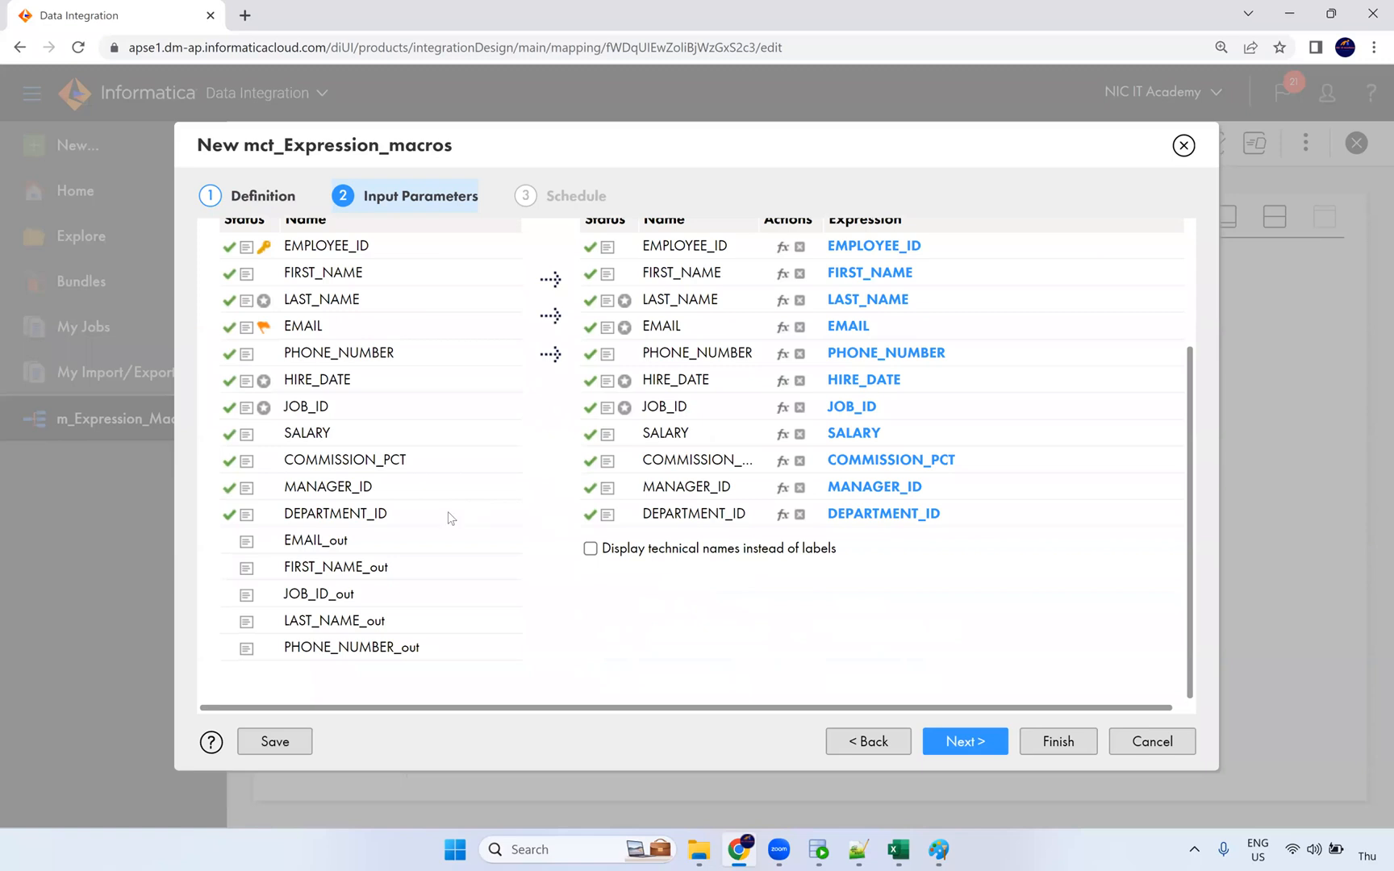
left_click(354, 553)
left_click(383, 603)
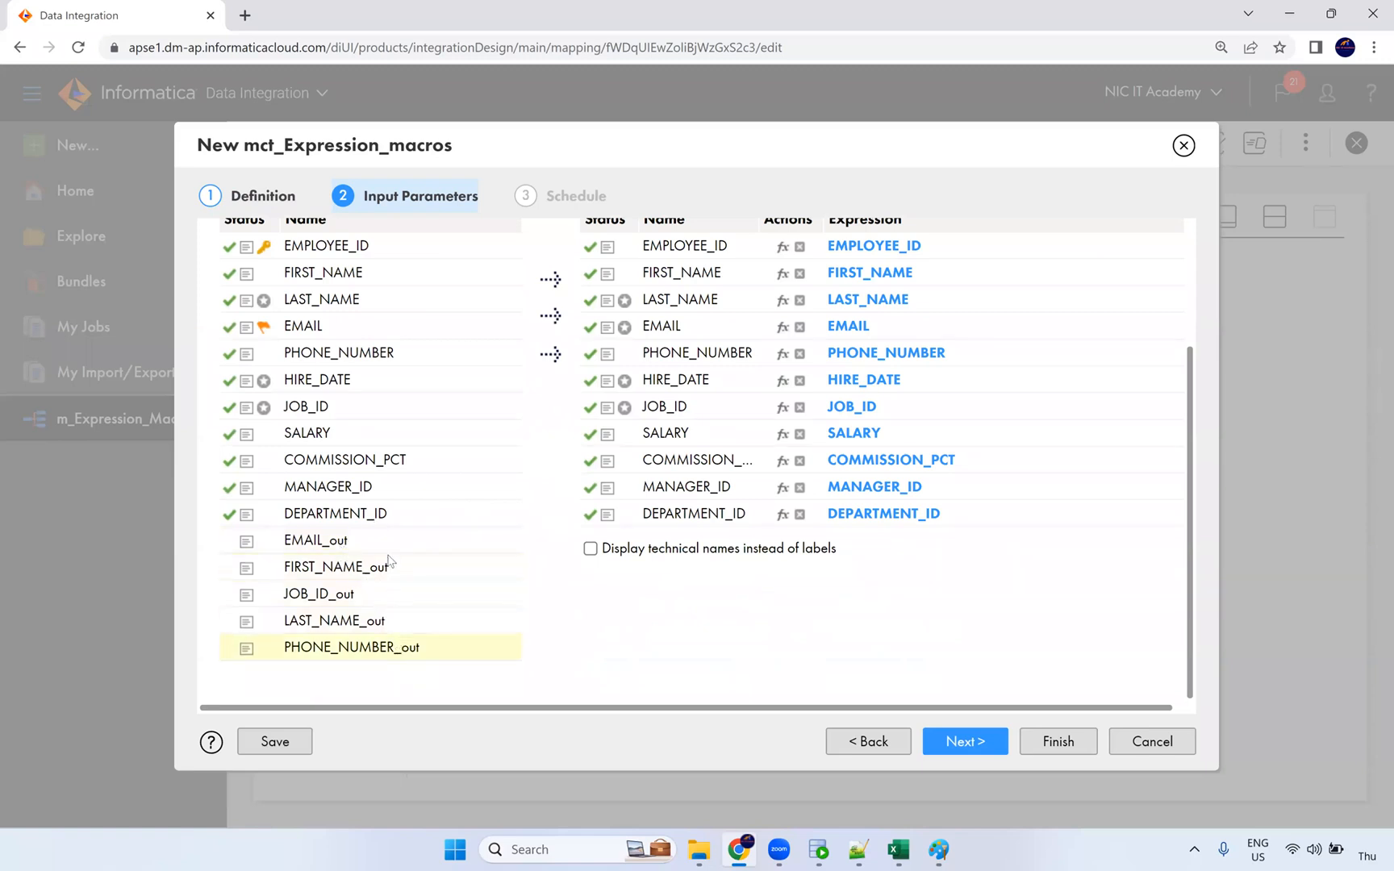
scroll(377, 579, "up", 2)
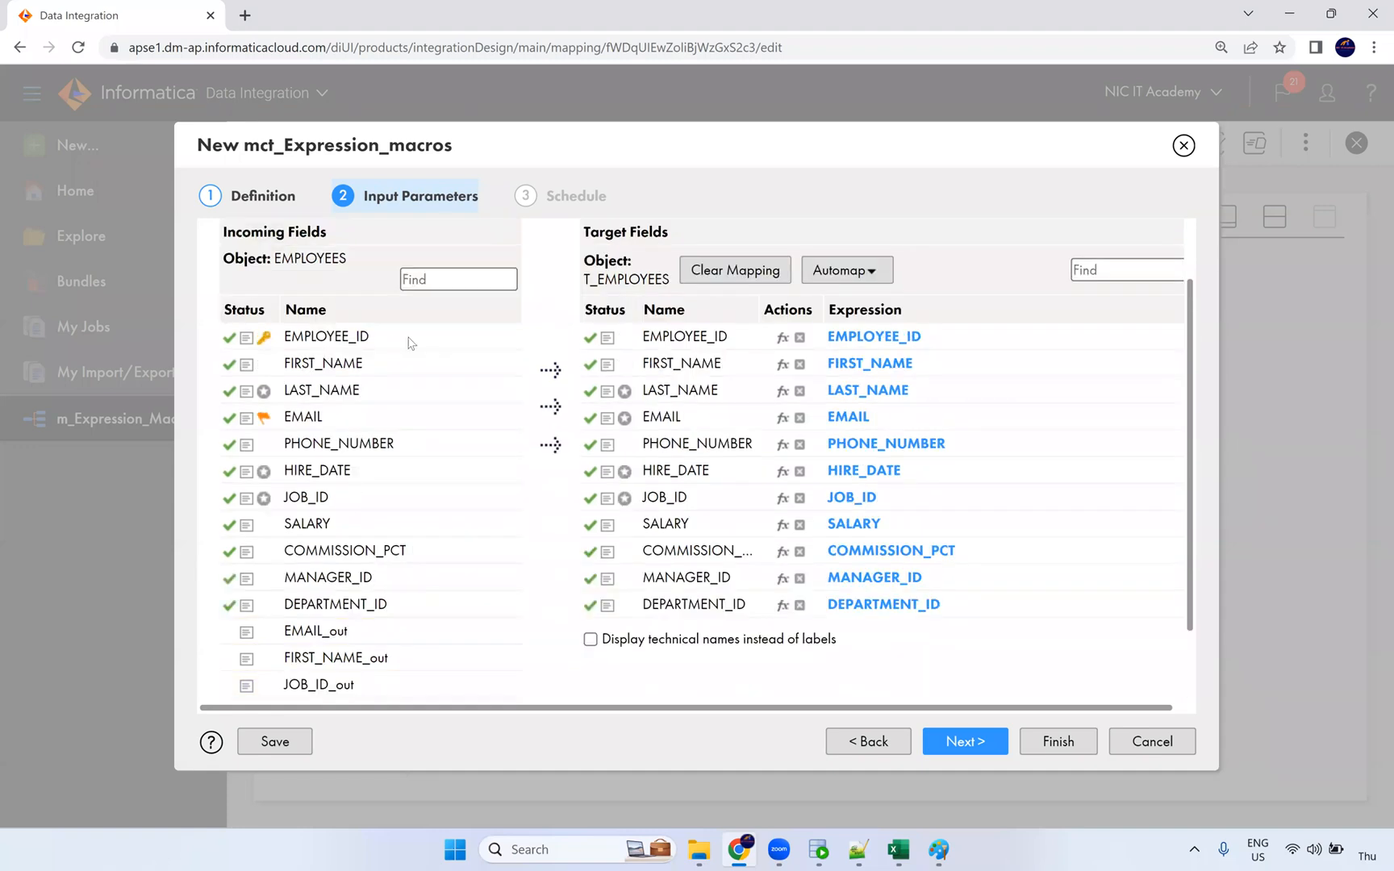
left_click_drag(355, 339, 928, 336)
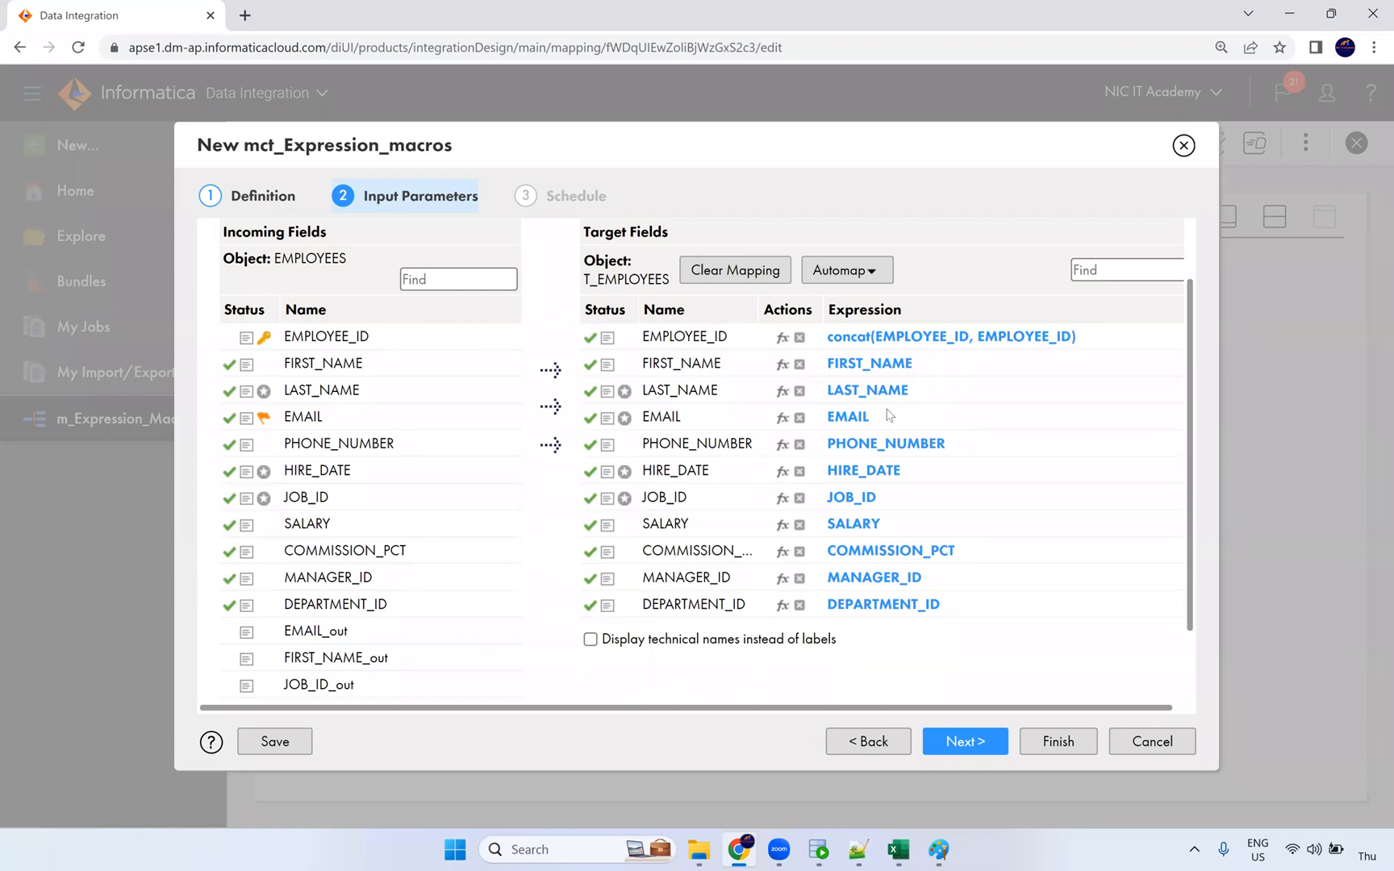
left_click(799, 338)
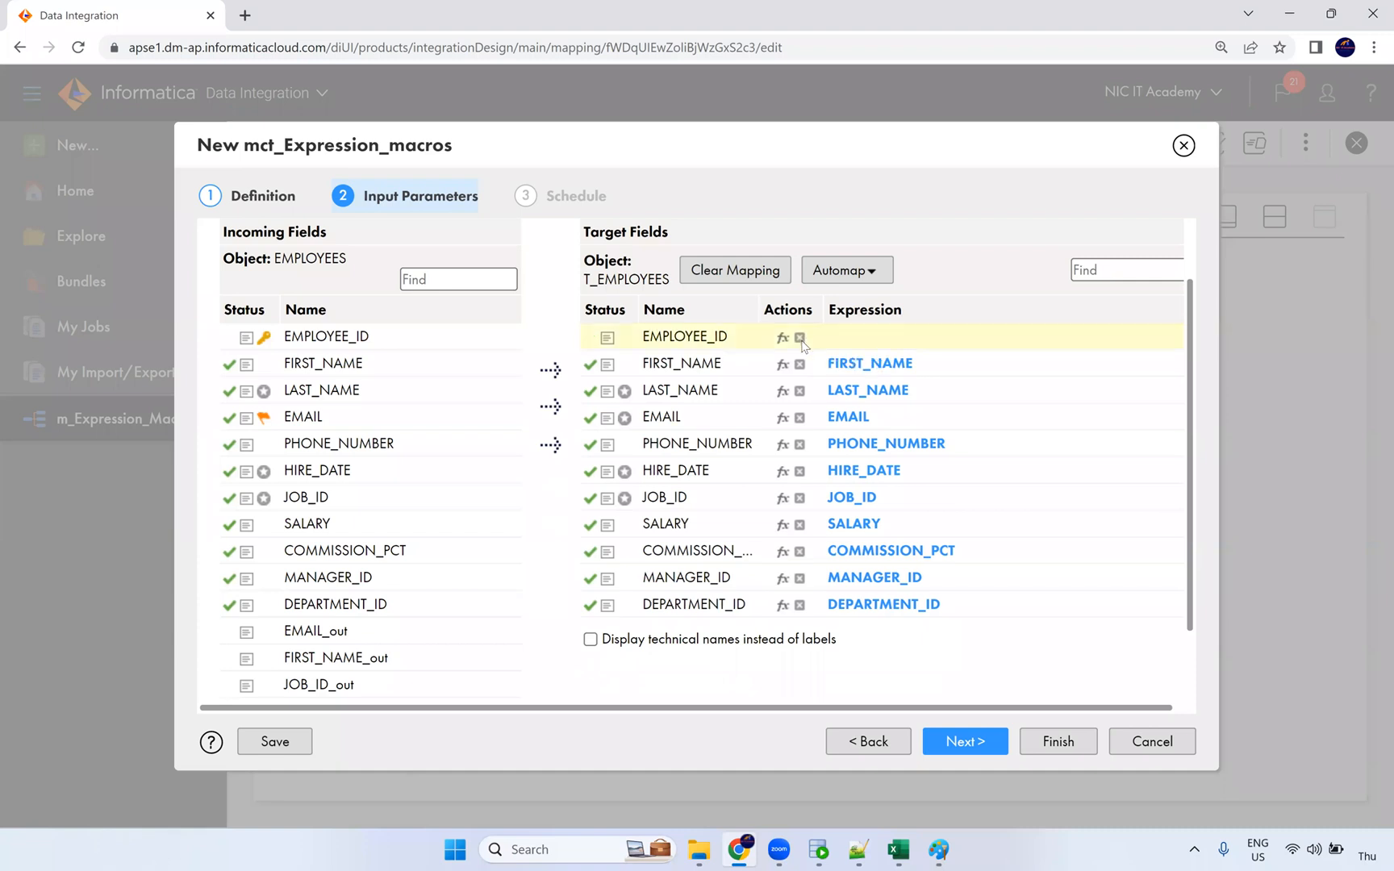
left_click(473, 344)
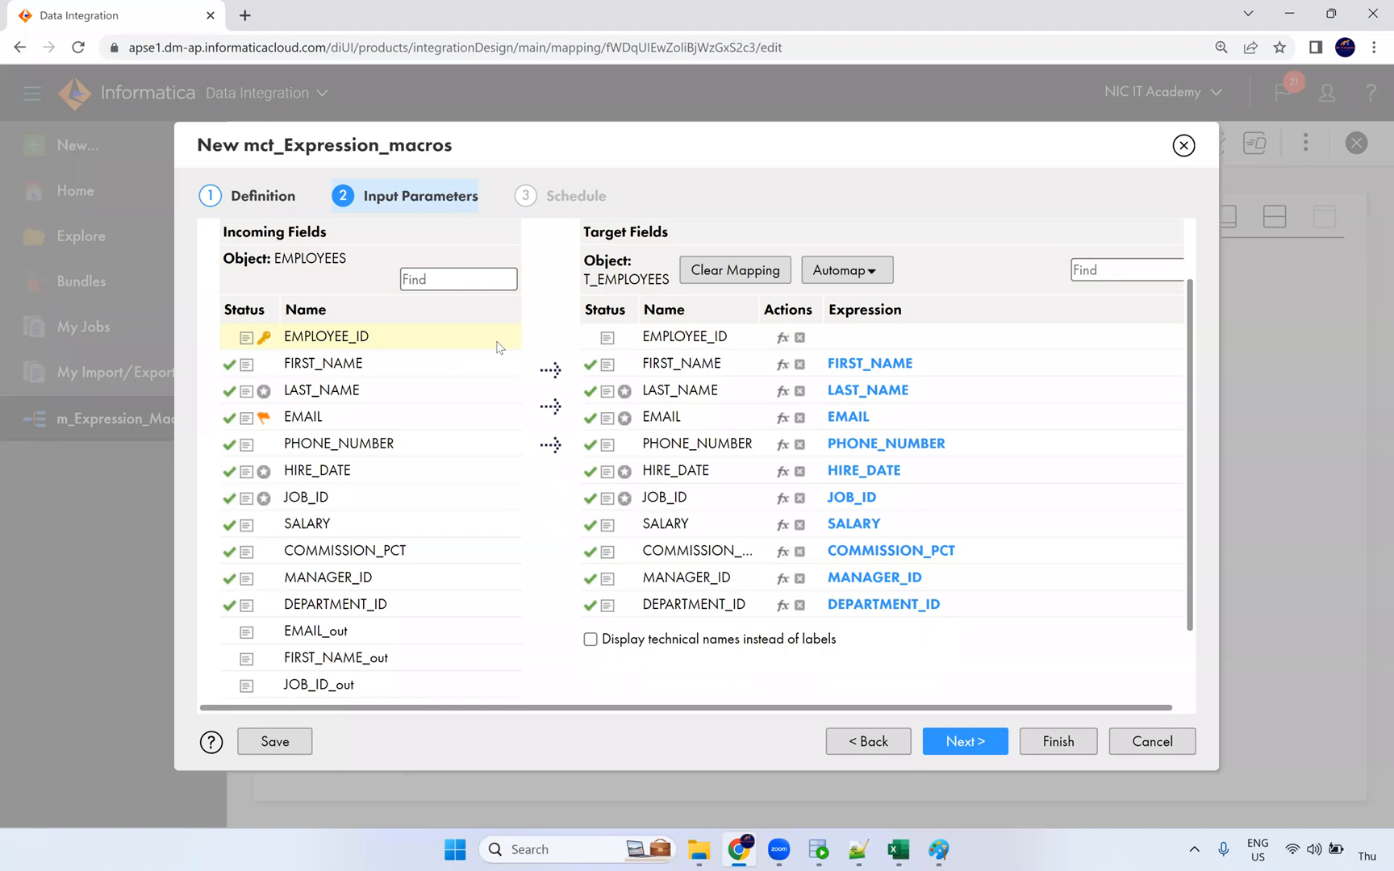
scroll(858, 460, "down", 1)
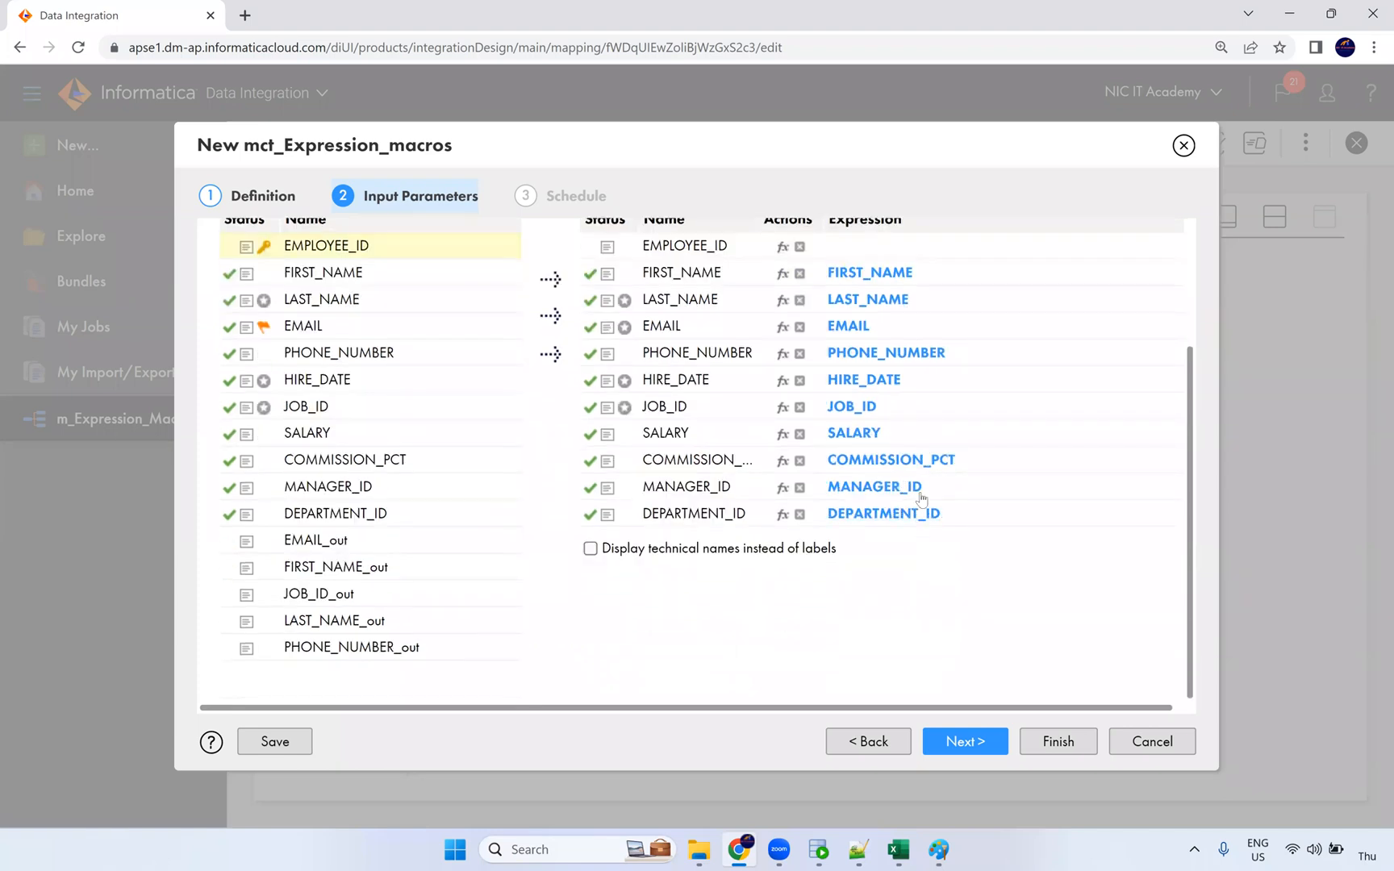
scroll(905, 367, "up", 1)
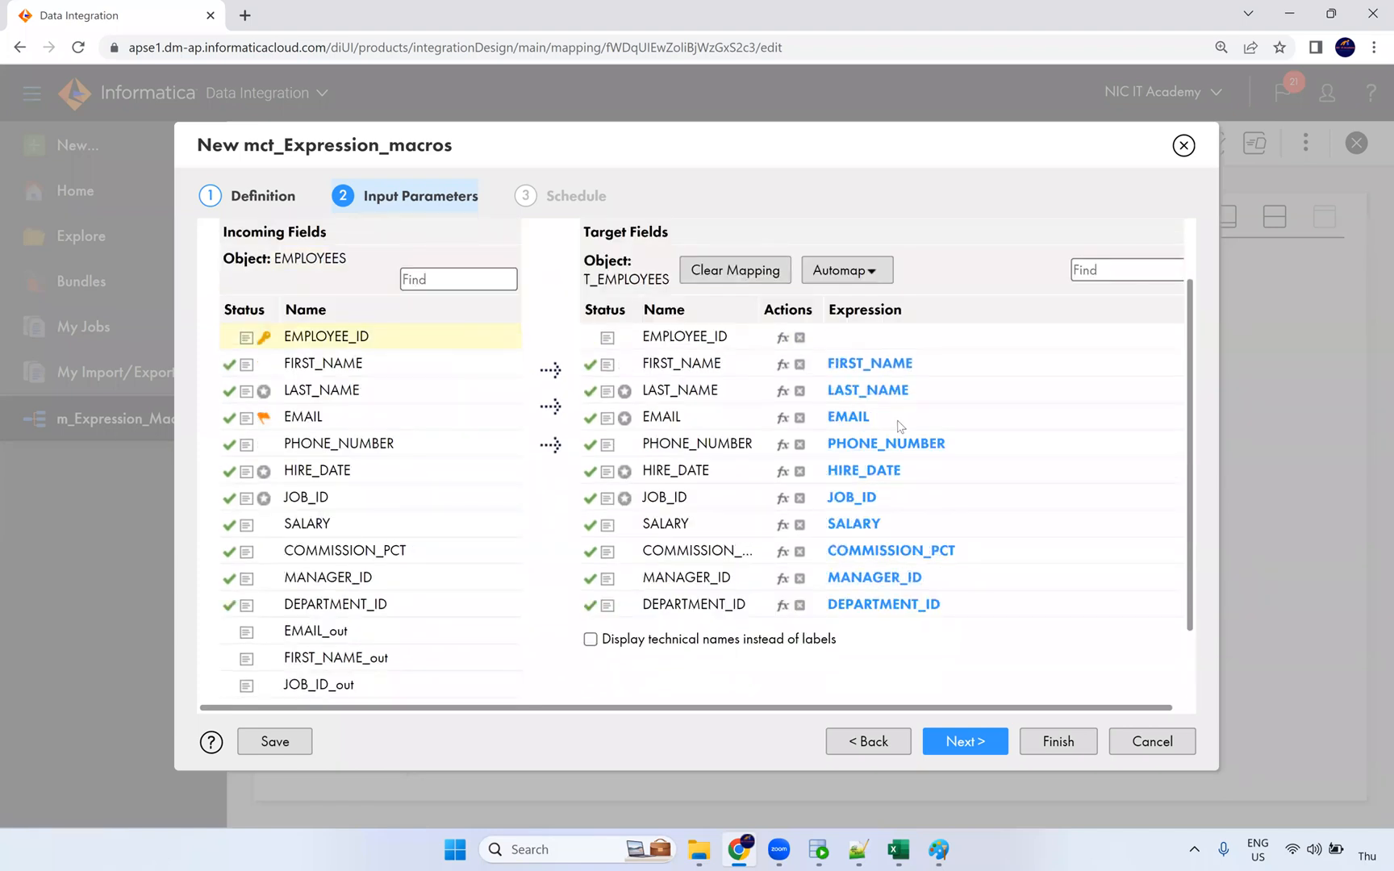
left_click_drag(396, 345, 859, 370)
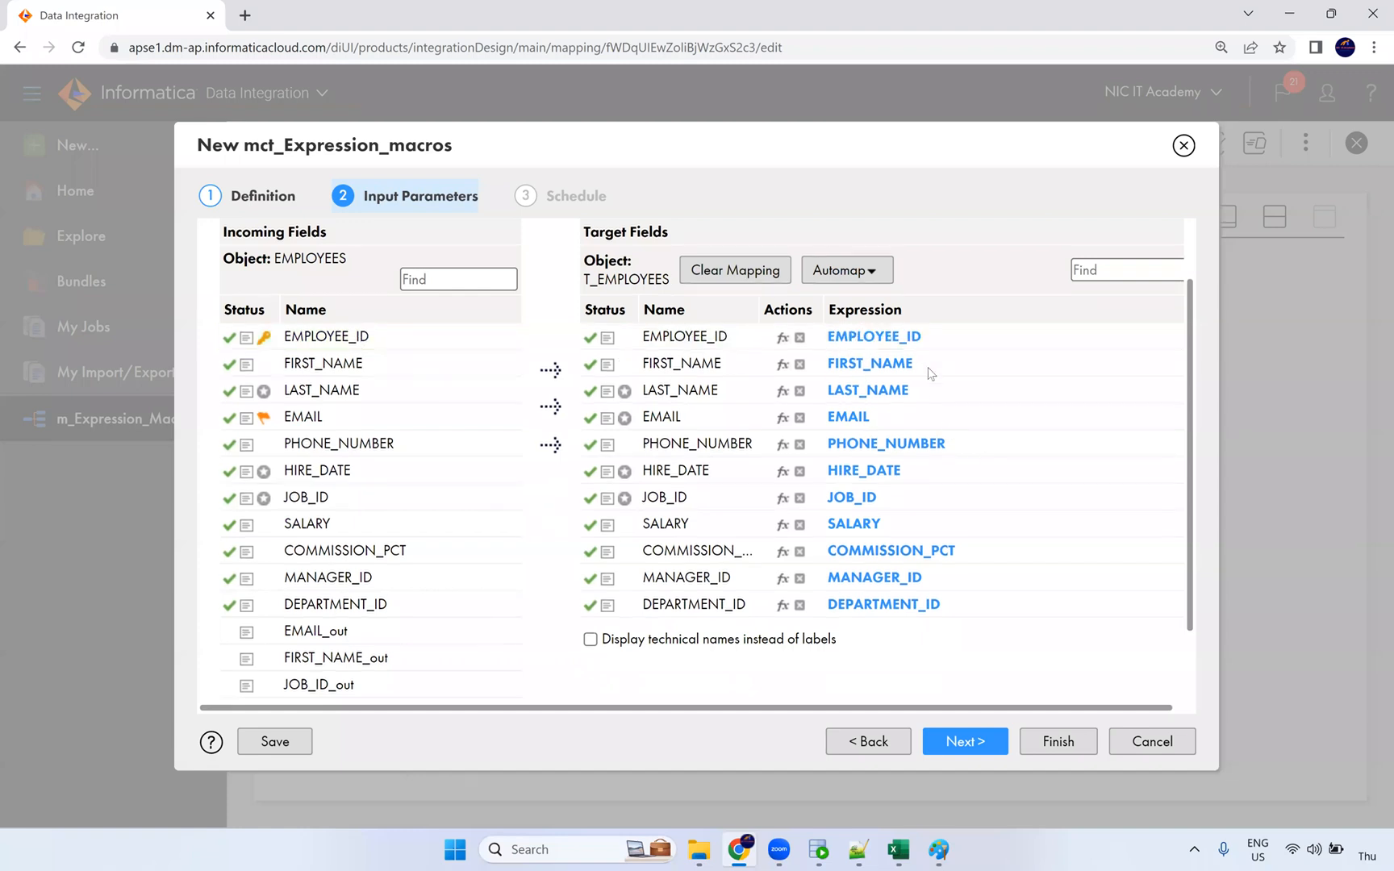
Step: Clear the existing mappings on target FIRST_NAME, LAST_NAME, EMAIL, PHONE_NUMBER and JOB_ID
left_click(799, 364)
left_click(801, 393)
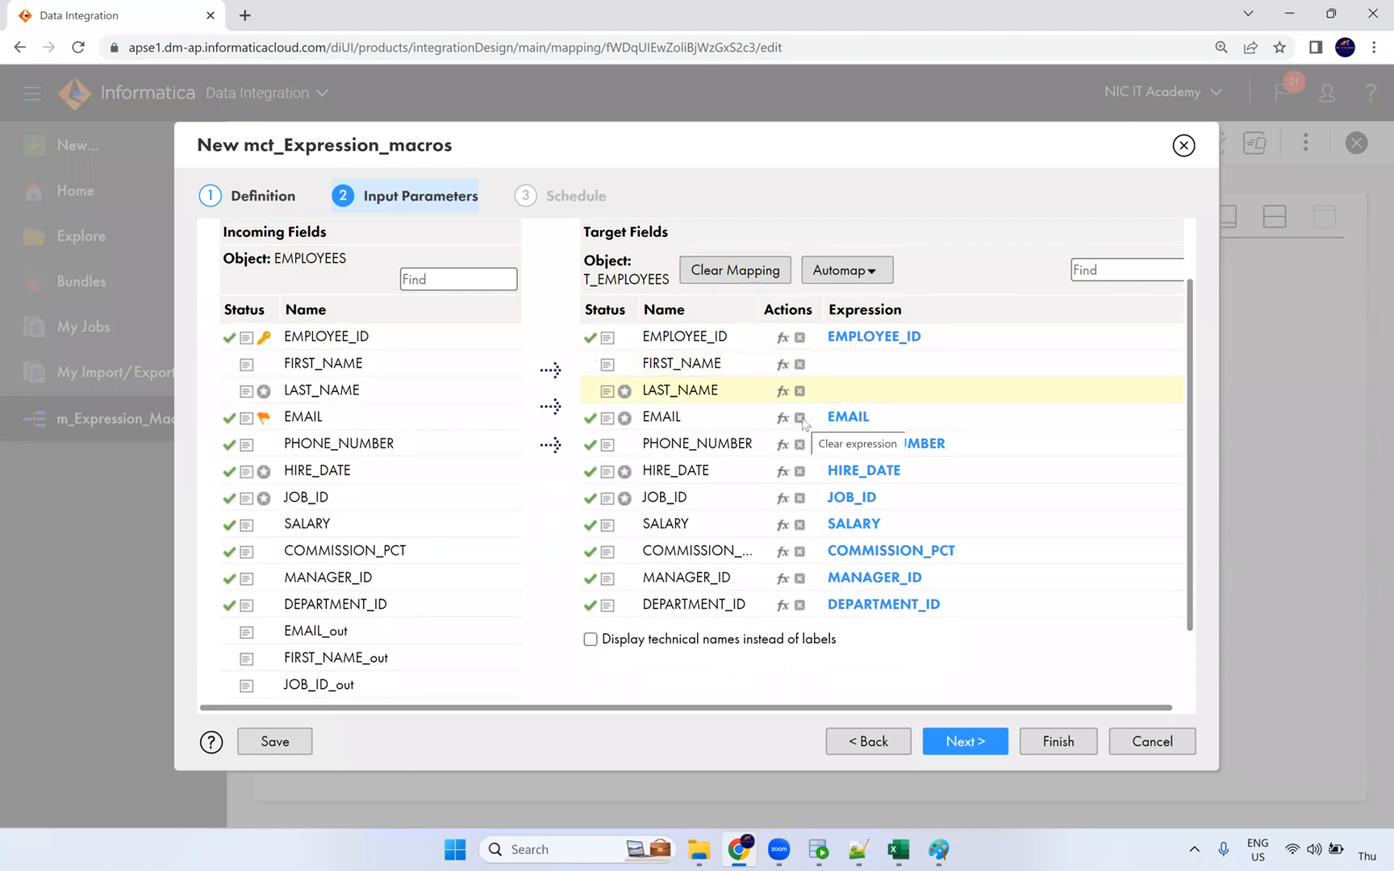
left_click(801, 419)
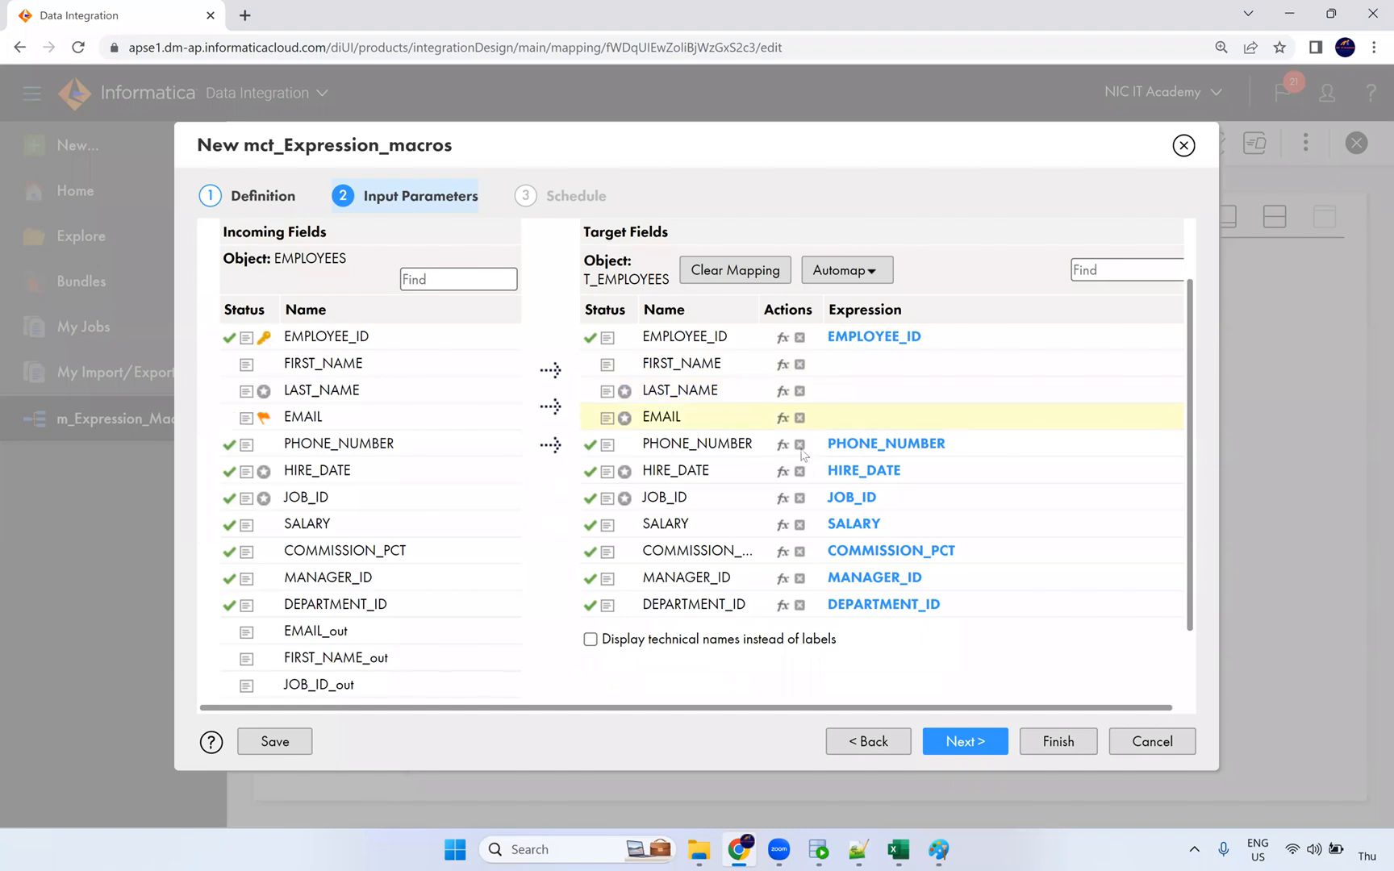
left_click(800, 446)
left_click(801, 499)
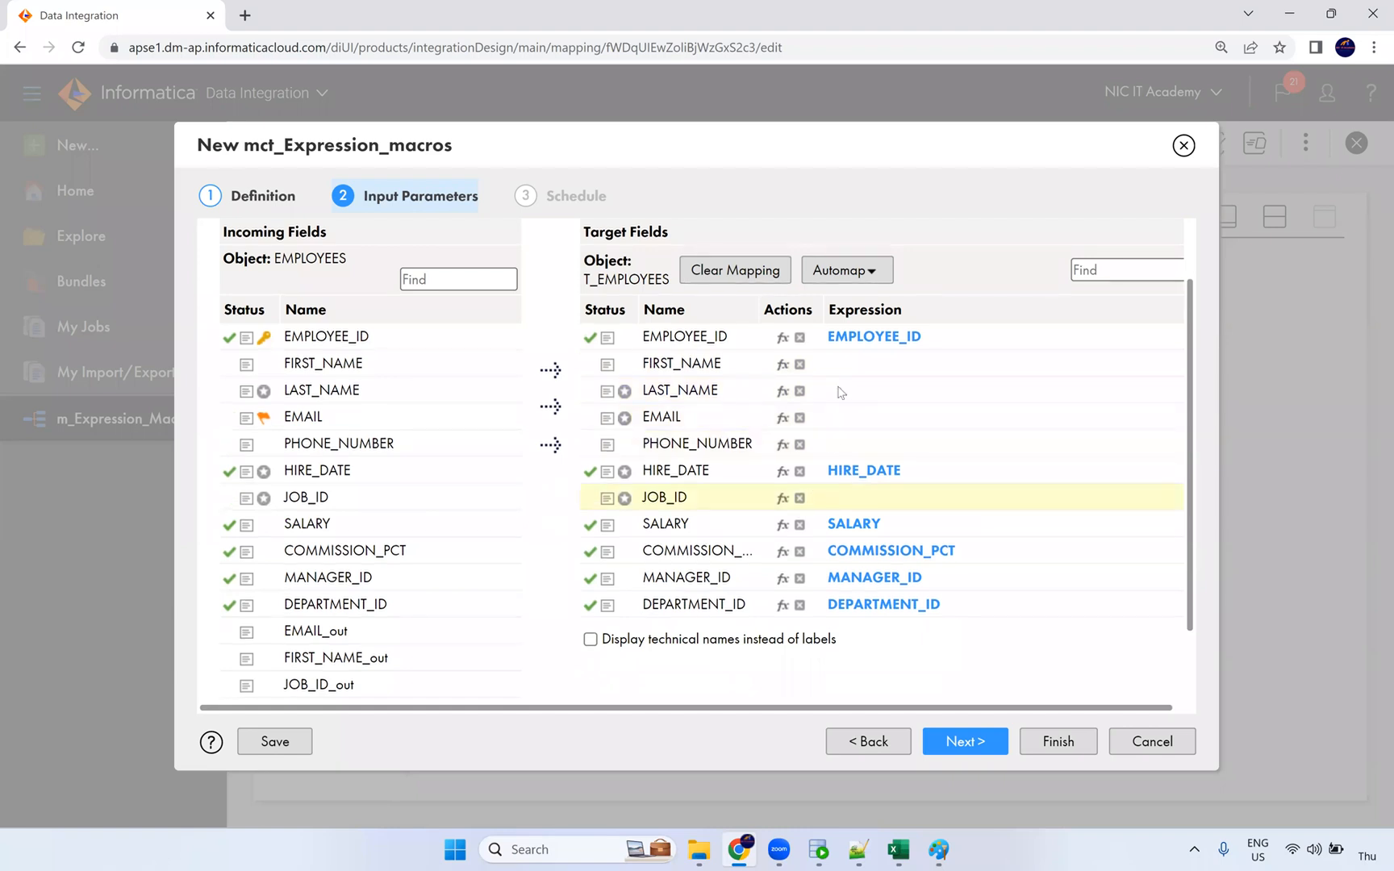
scroll(836, 589, "down", 2)
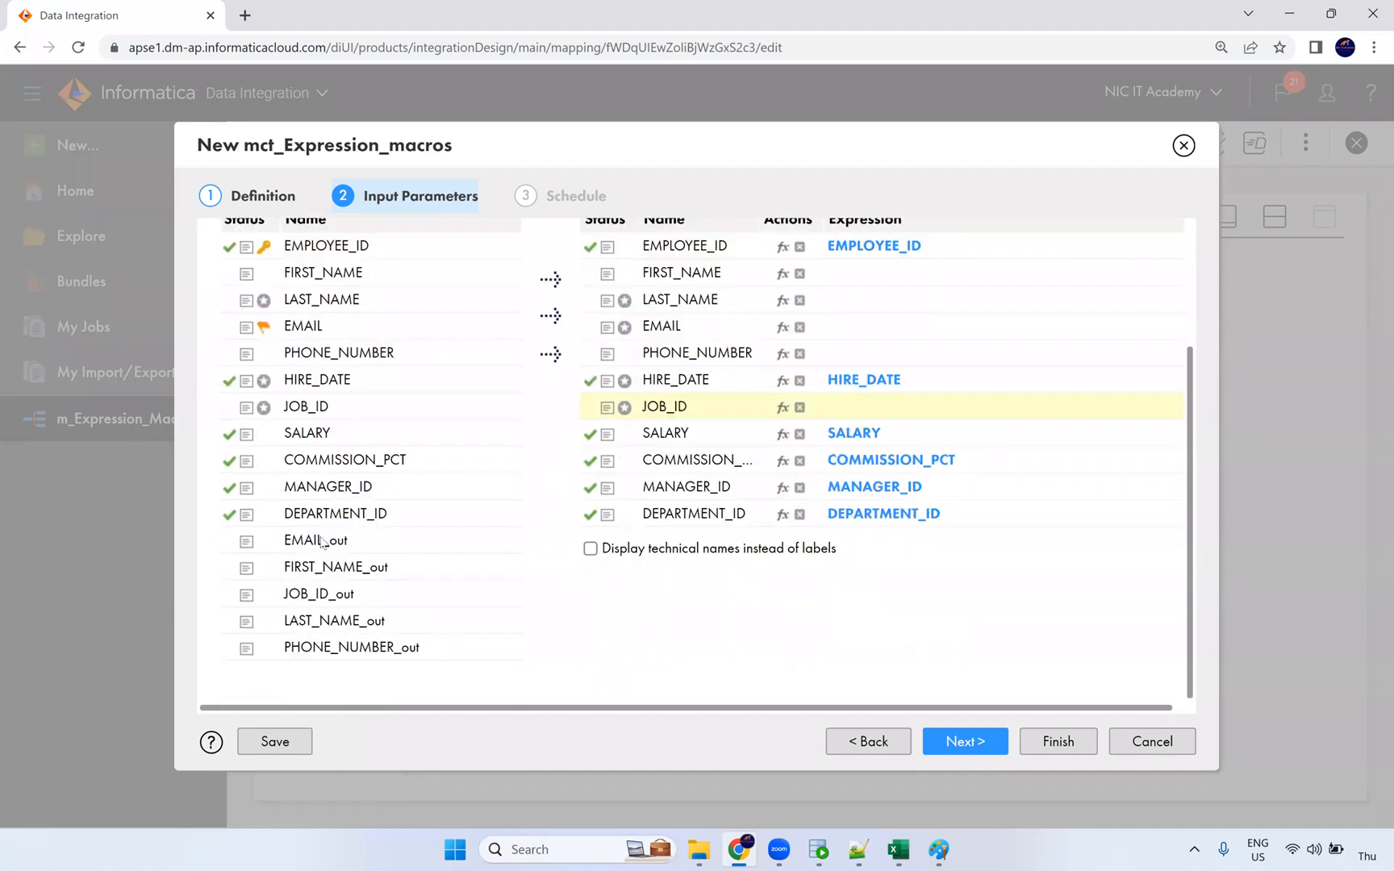
scroll(327, 613, "up", 2)
Step: Map EMAIL_out, JOB_ID_out, FIRST_NAME_out, LAST_NAME_out and PHONE_NUMBER_out to their matching target fields
left_click_drag(321, 639, 850, 430)
scroll(403, 585, "down", 2)
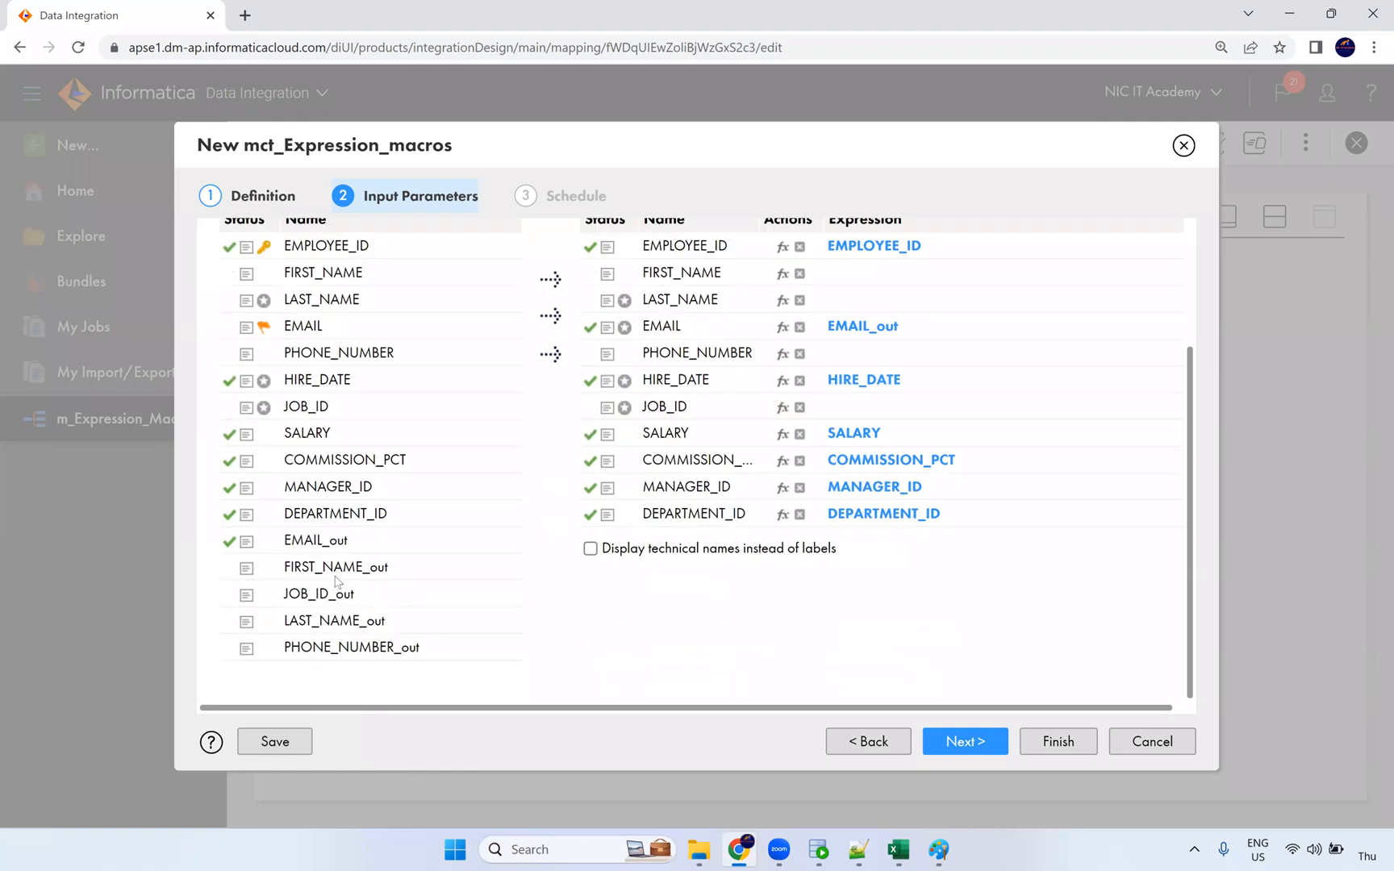
left_click_drag(323, 603, 838, 412)
scroll(860, 378, "up", 4)
scroll(879, 516, "down", 2)
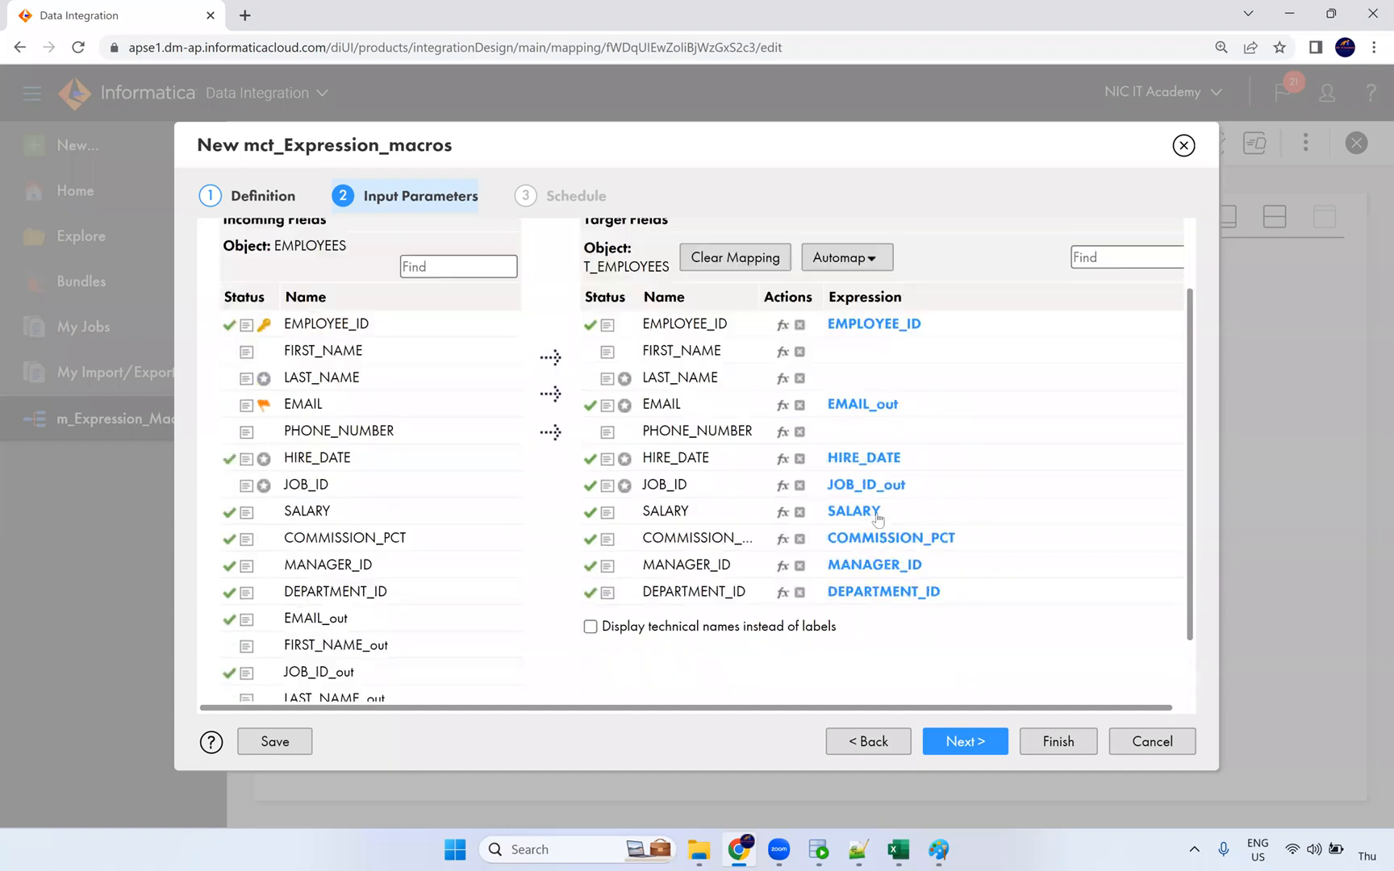
scroll(621, 530, "down", 1)
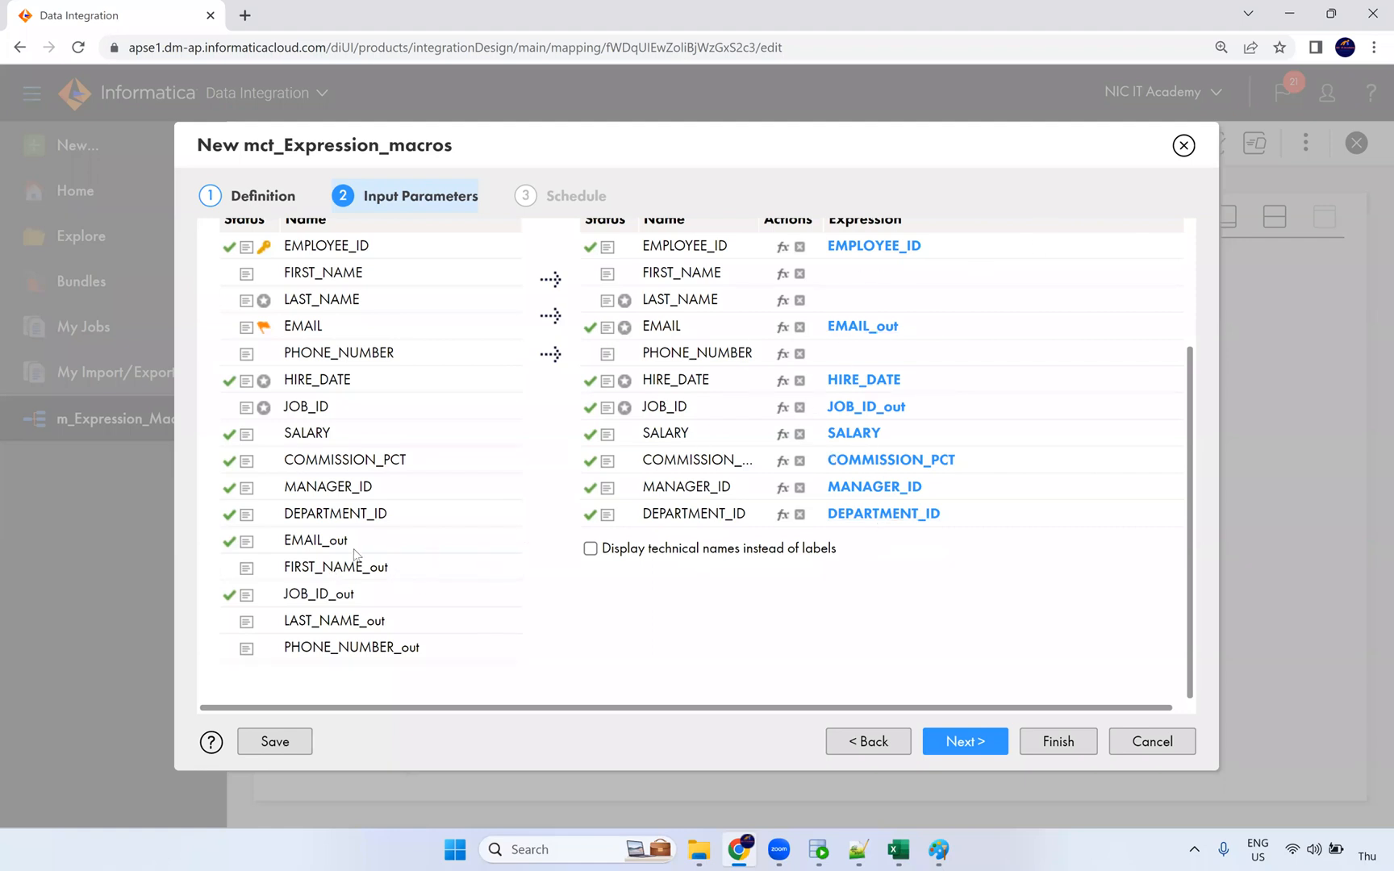
left_click_drag(341, 568, 907, 275)
left_click_drag(375, 627, 829, 307)
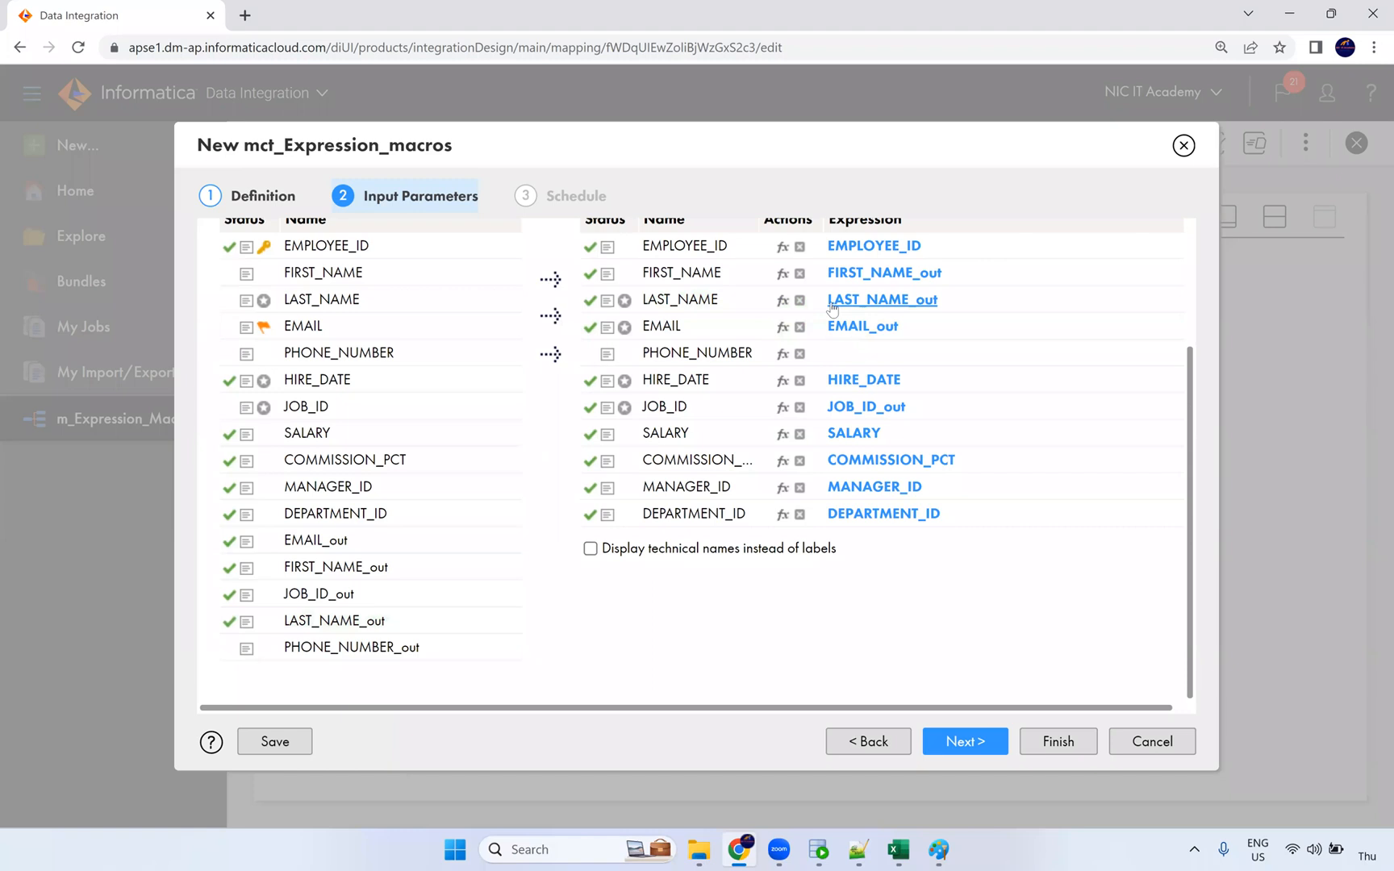
left_click_drag(387, 647, 834, 355)
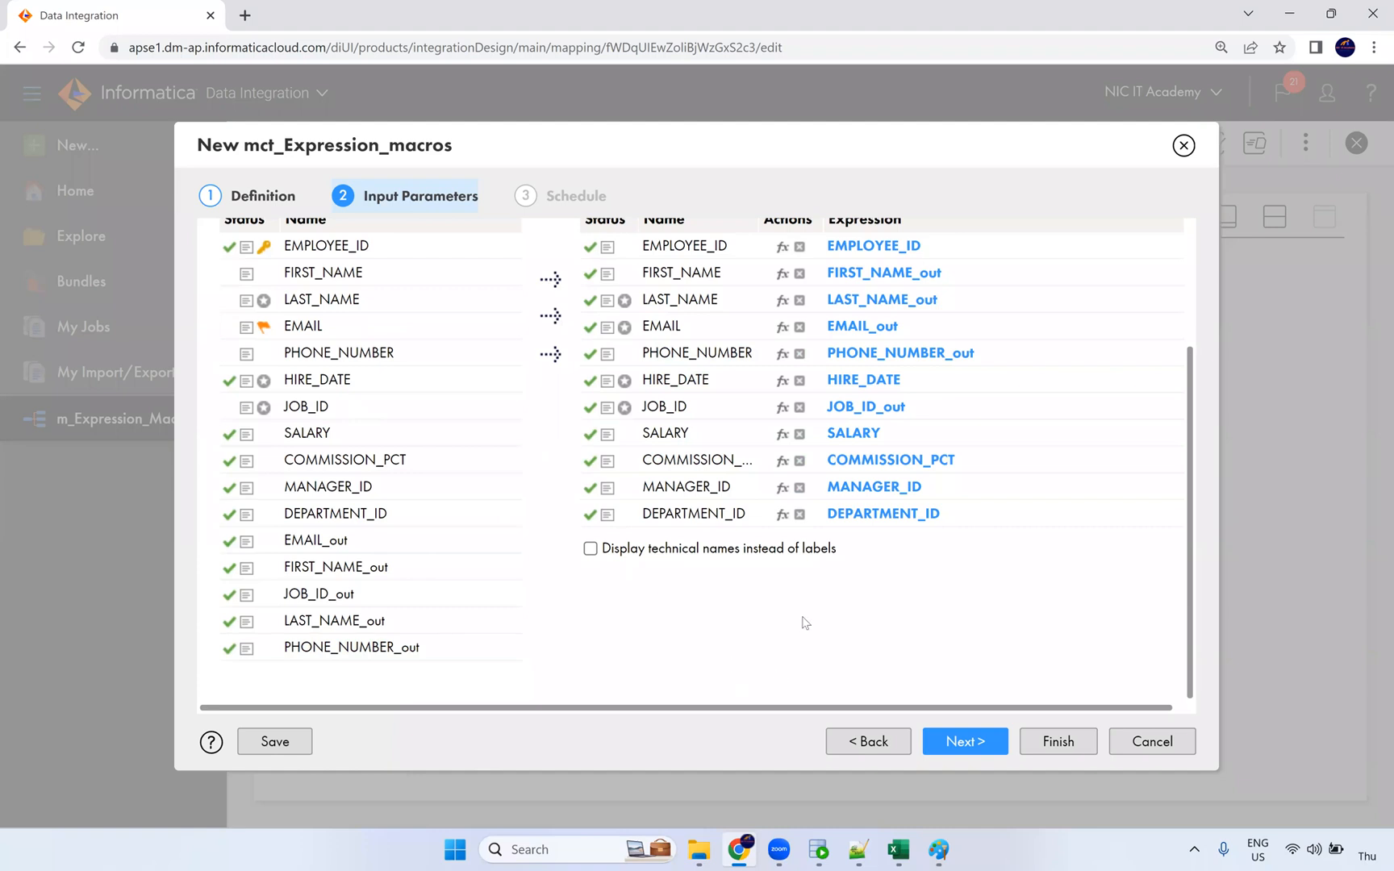
left_click(970, 742)
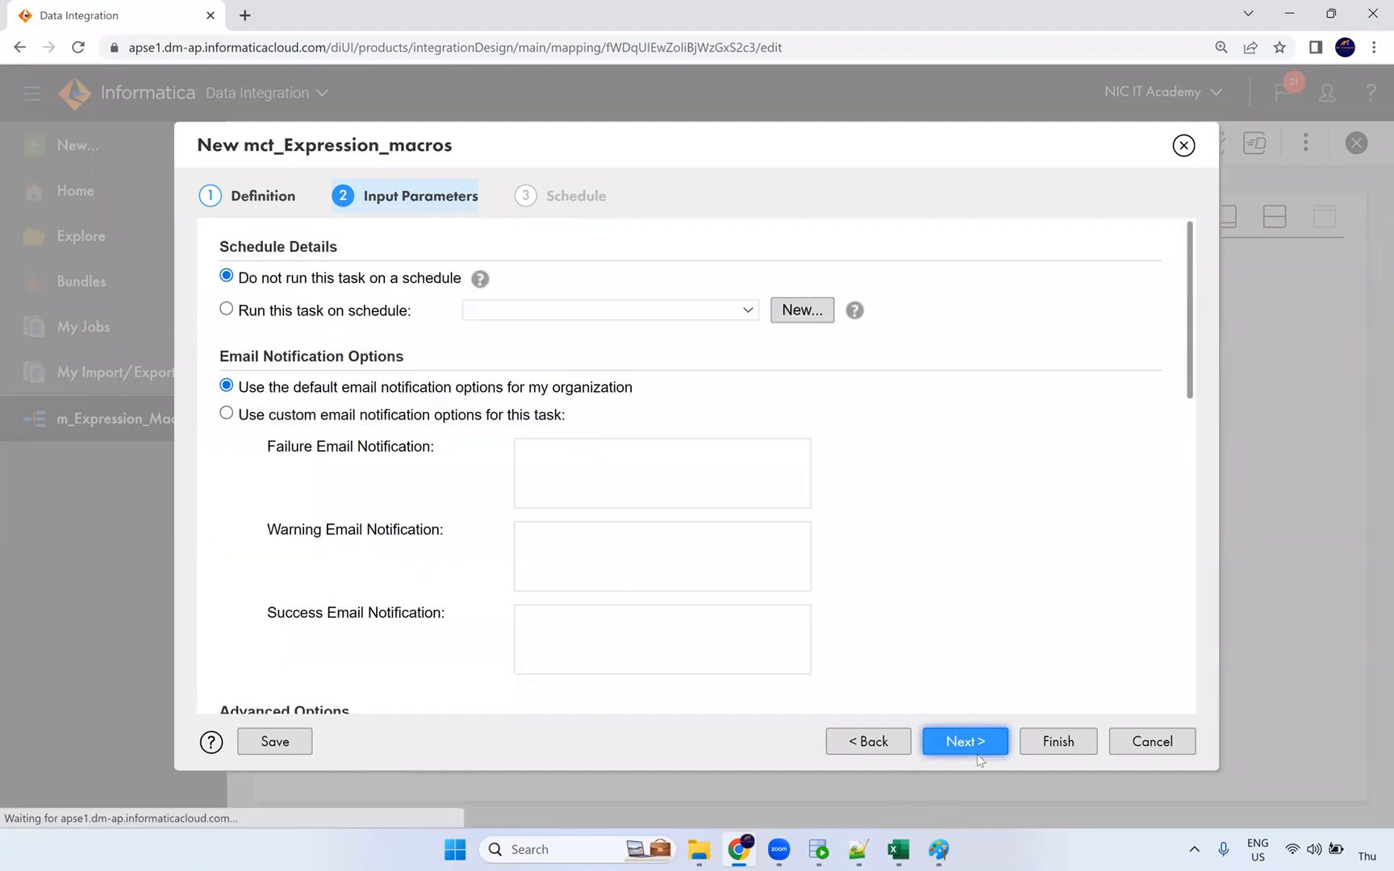
Step: Finish the Schedule step to save mct_Expression_macros for mapping m_Expression_Macros, then bring SQL Developer forward
scroll(573, 404, "down", 10)
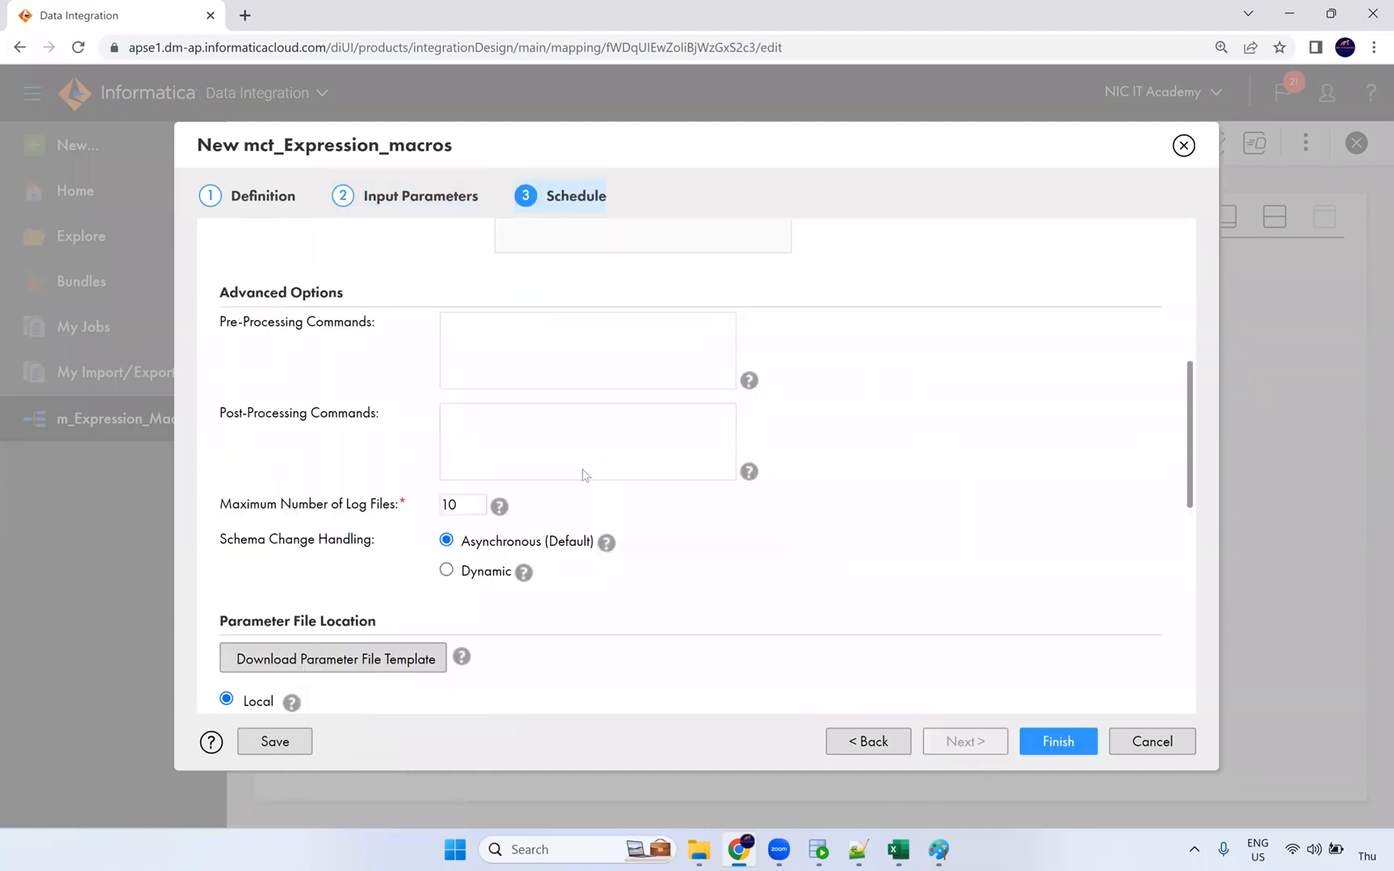
left_click(1043, 743)
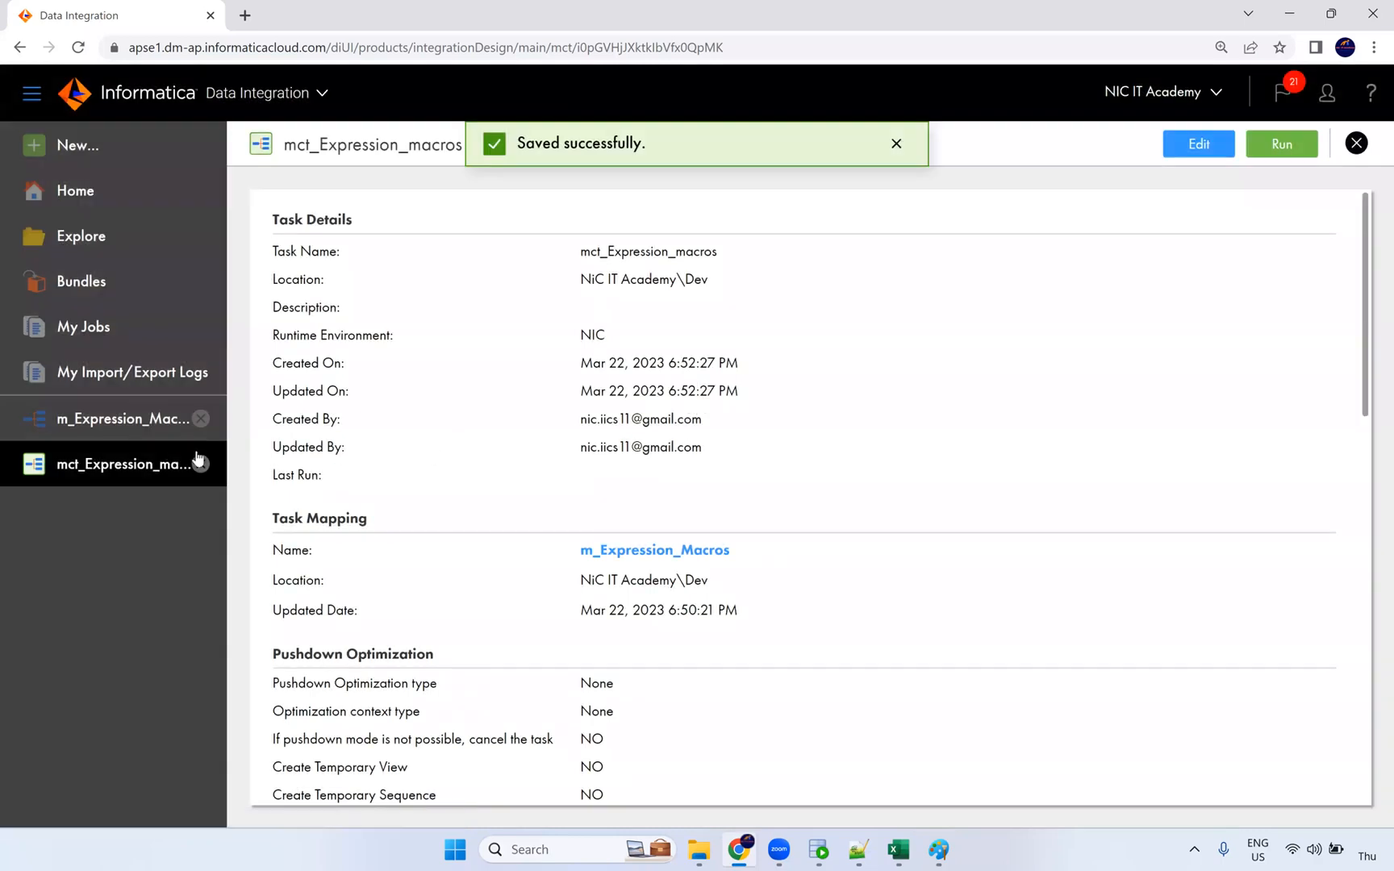
left_click(818, 849)
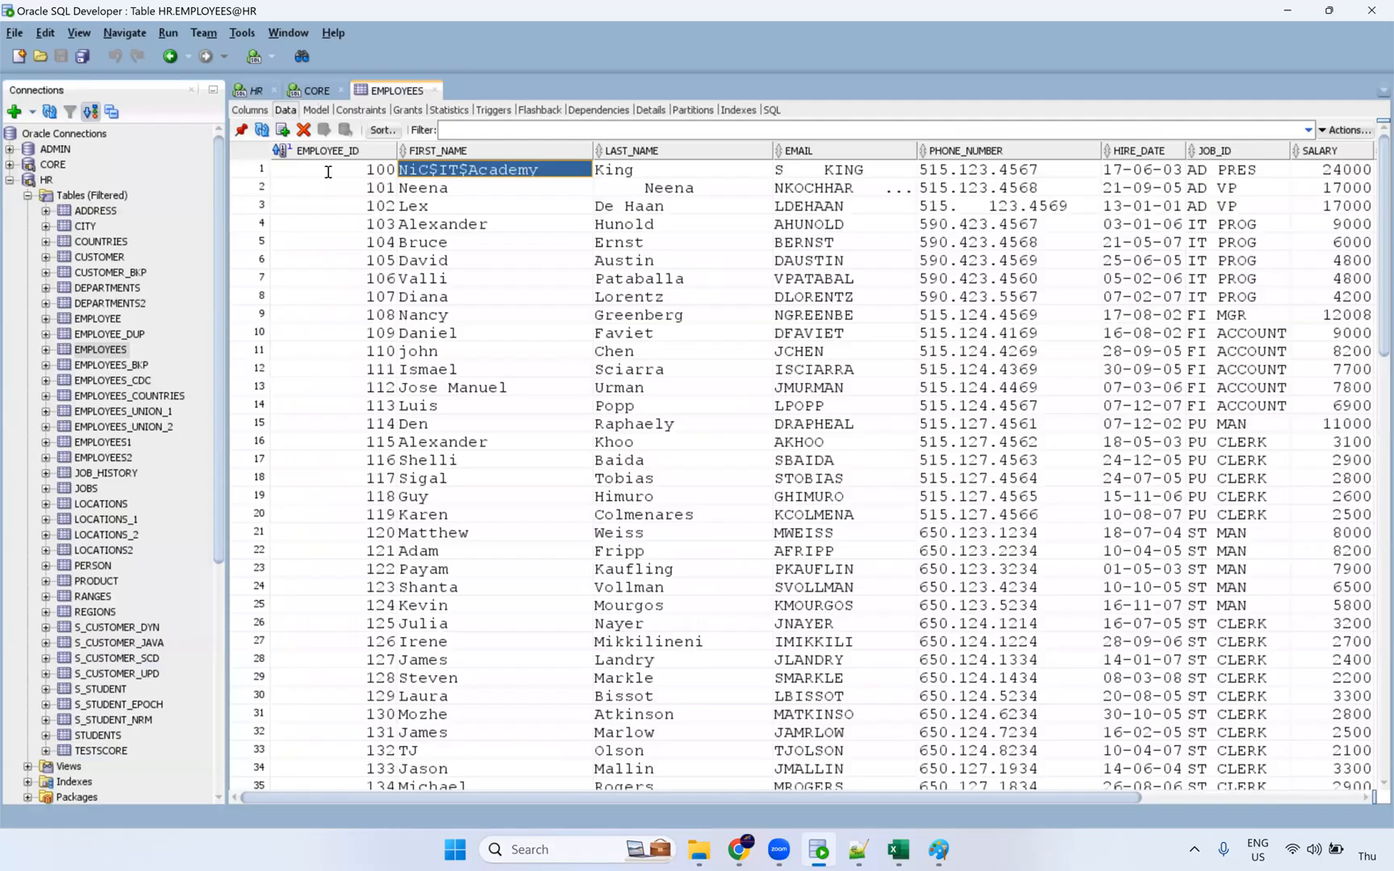
Step: Run select * From t_employees in the CORE worksheet, fetching 9 rows, then return to the browser
type("sel")
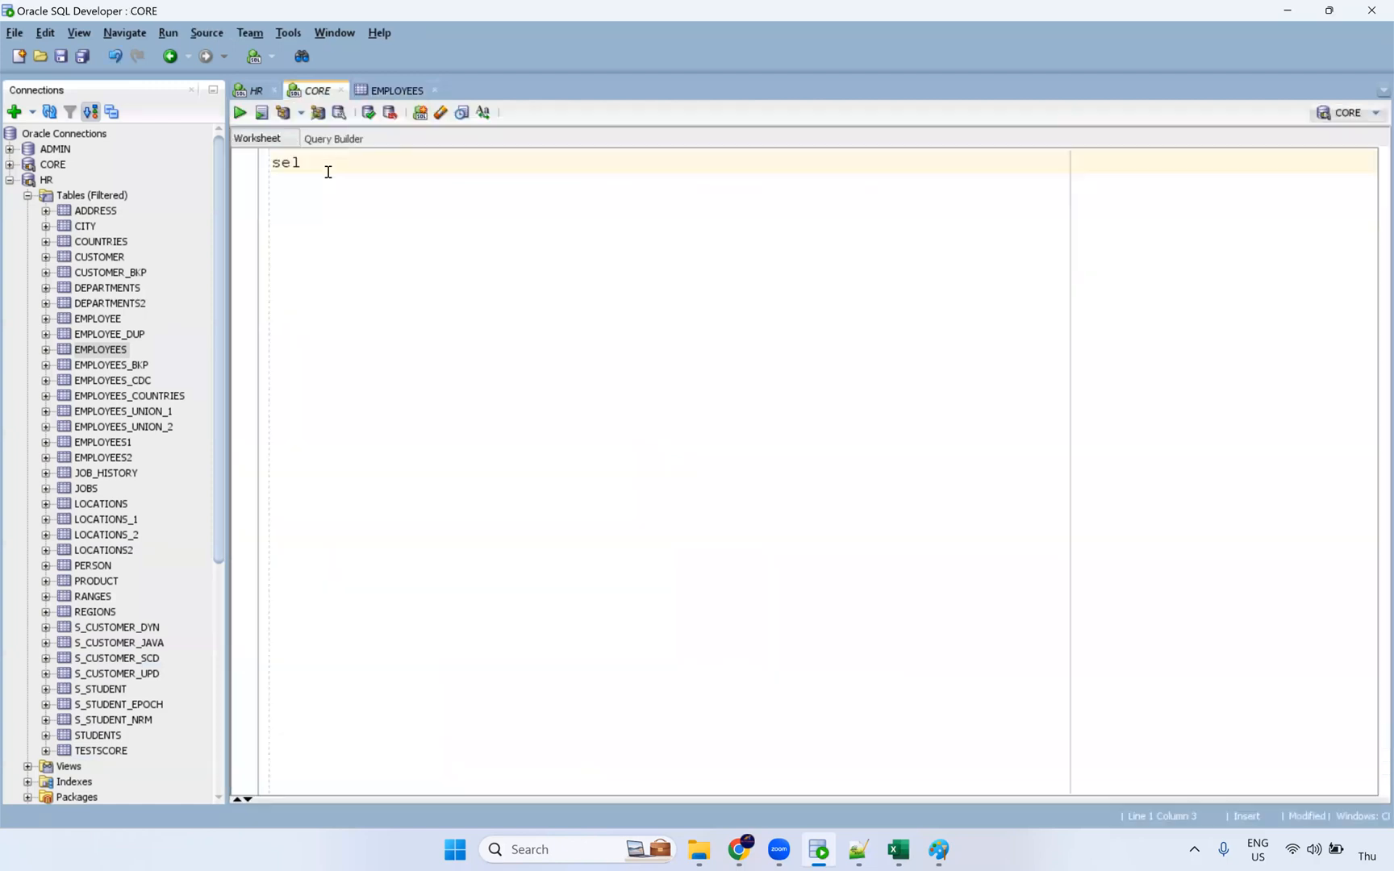
type("ect * From t_employee")
key("ctrl+Return")
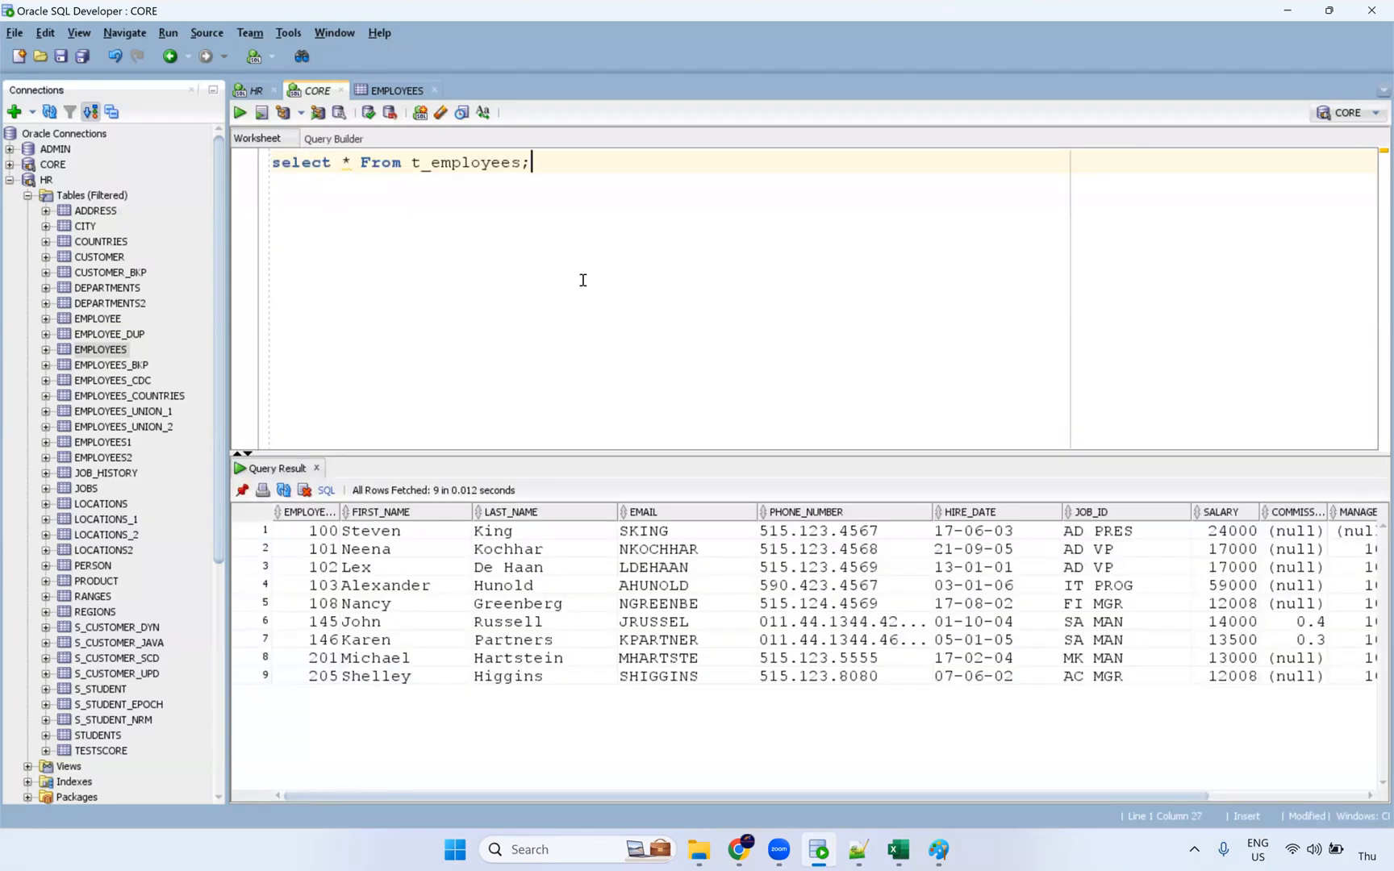
key("alt+Tab")
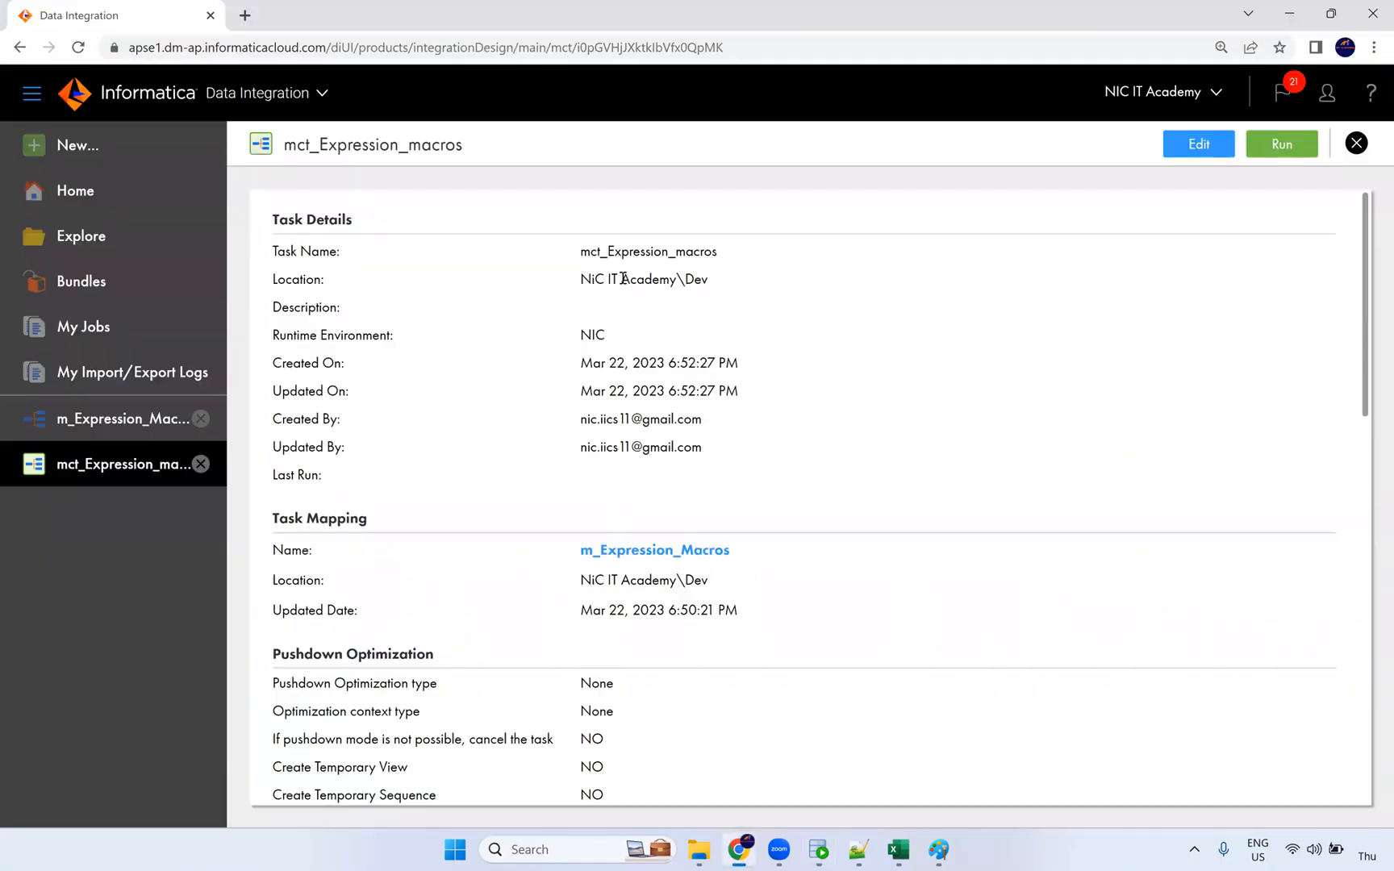
Step: Run mct_Expression_macros and refresh My Jobs until mct_Expression_macros-1 moves from Starting to Running
left_click(1282, 146)
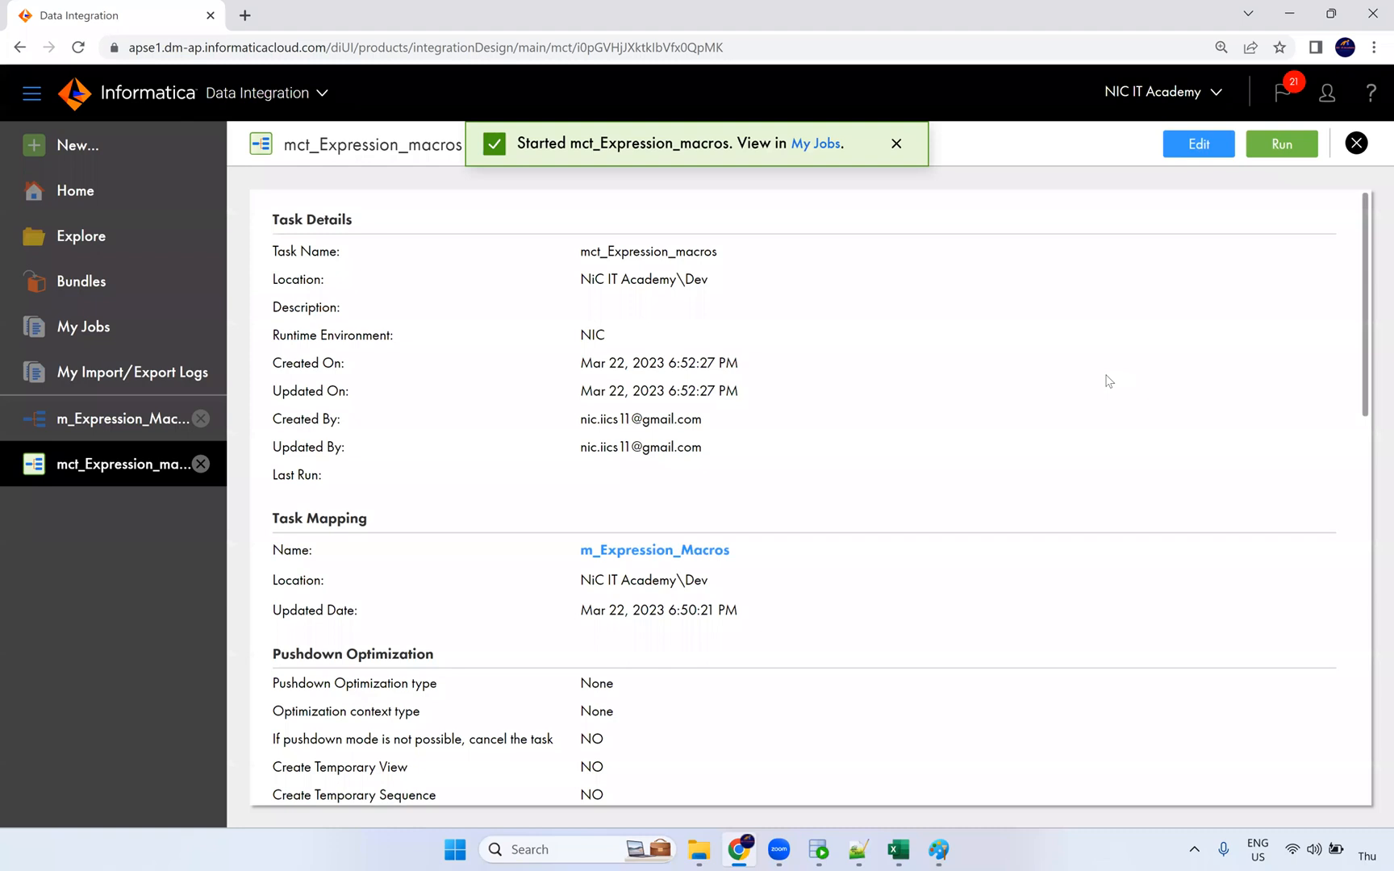
left_click(817, 144)
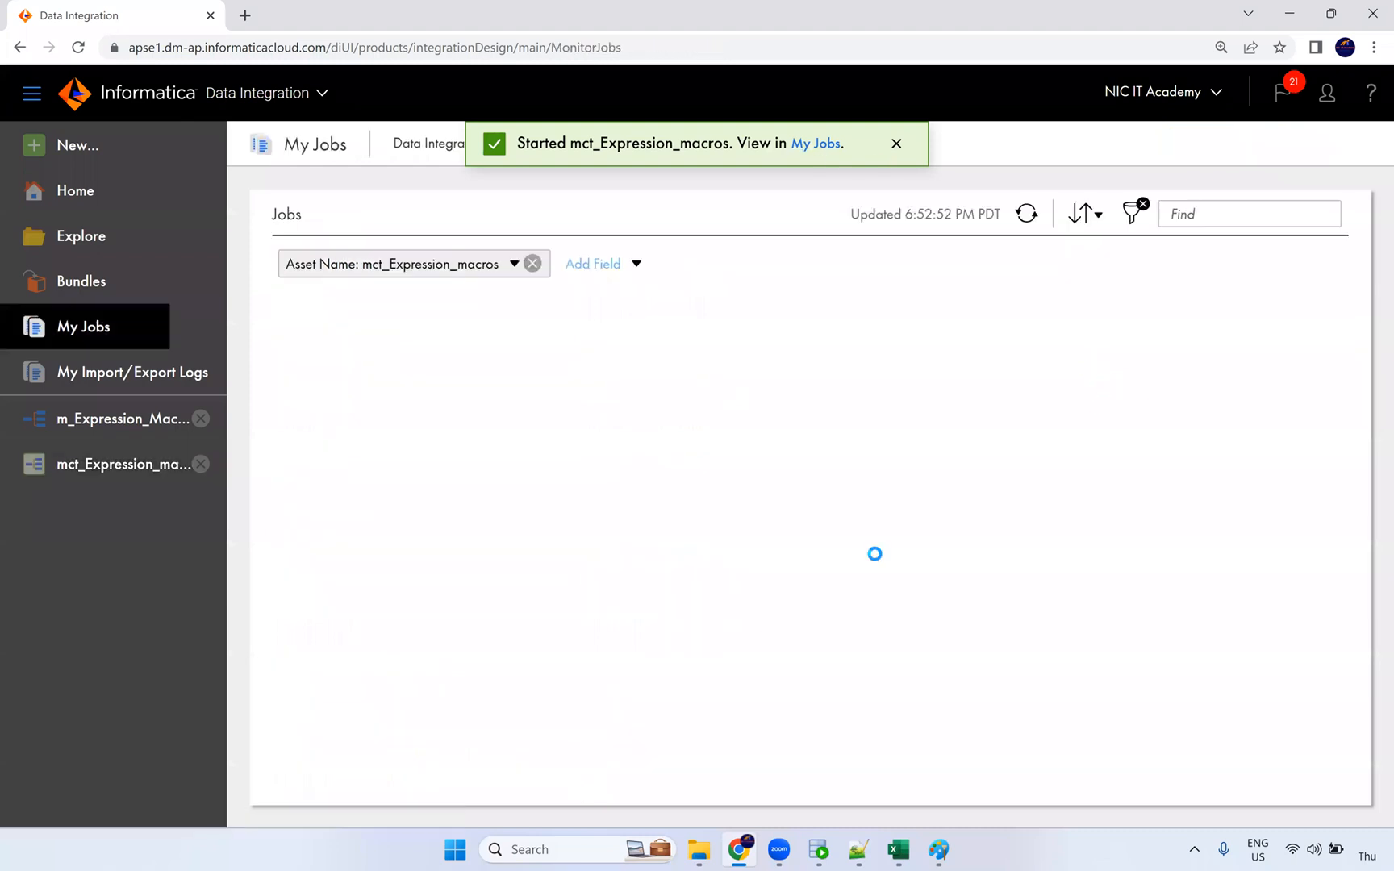
left_click(1031, 220)
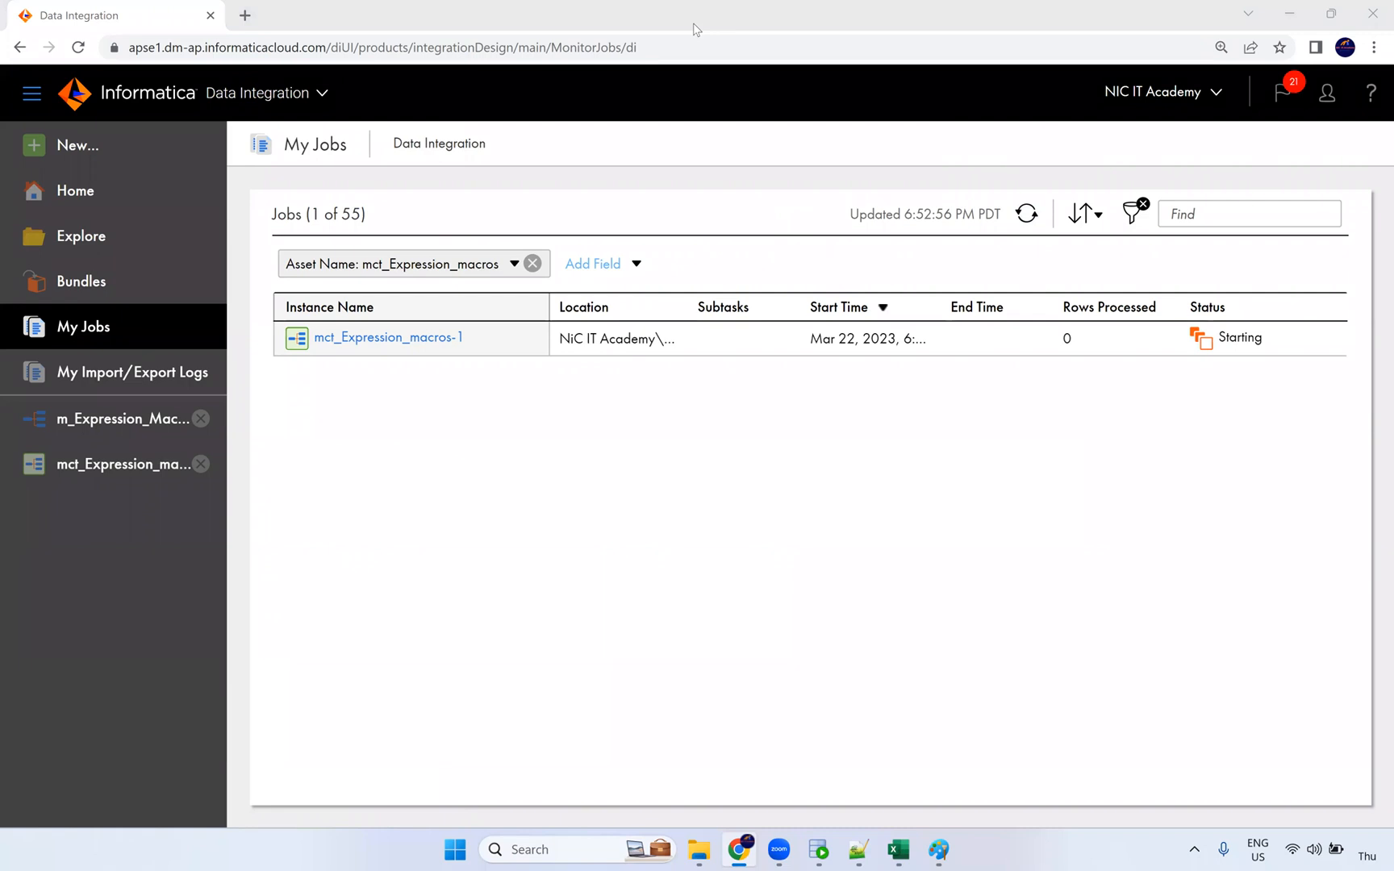
left_click(1033, 217)
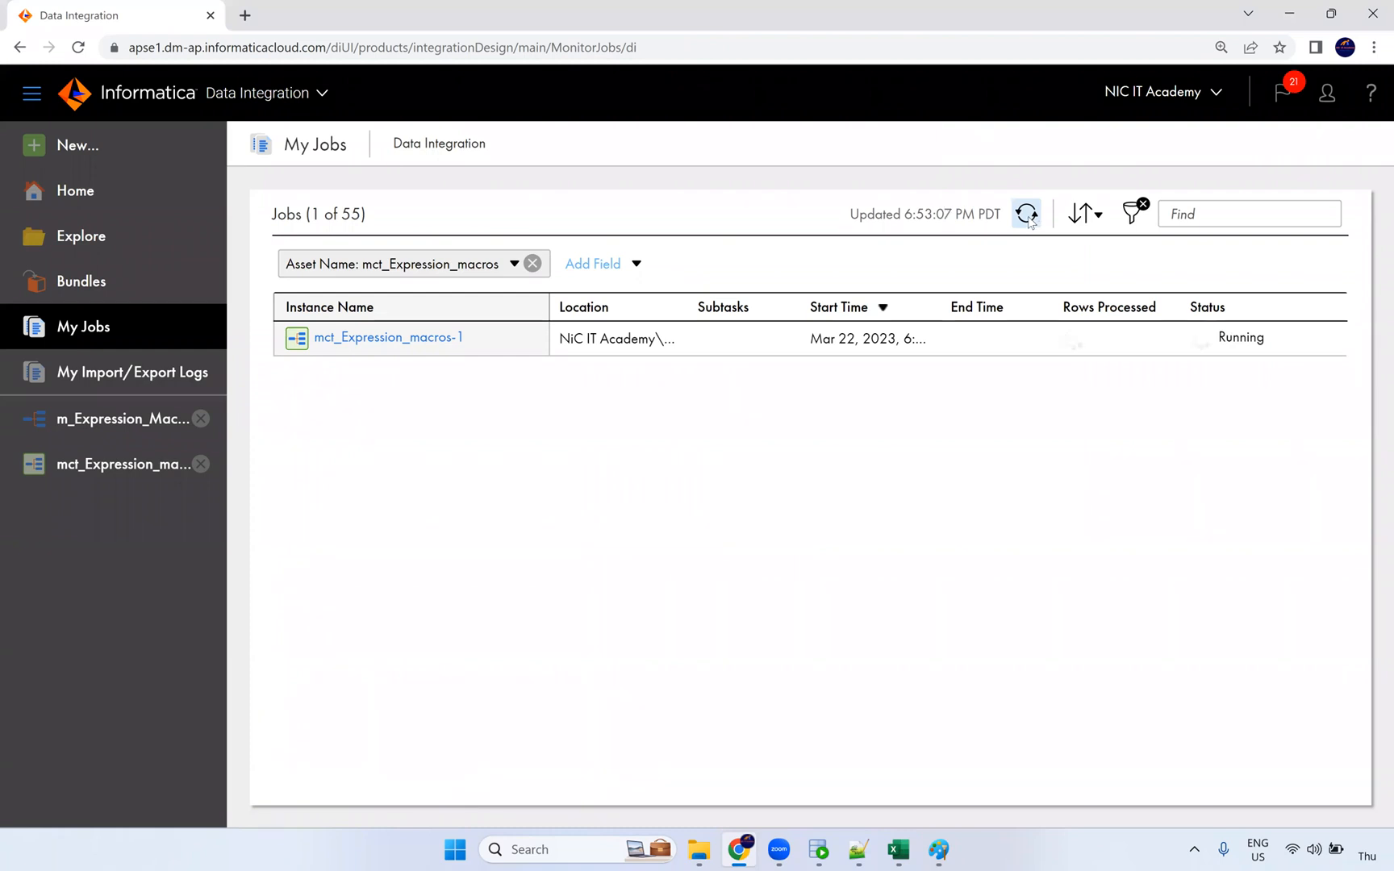
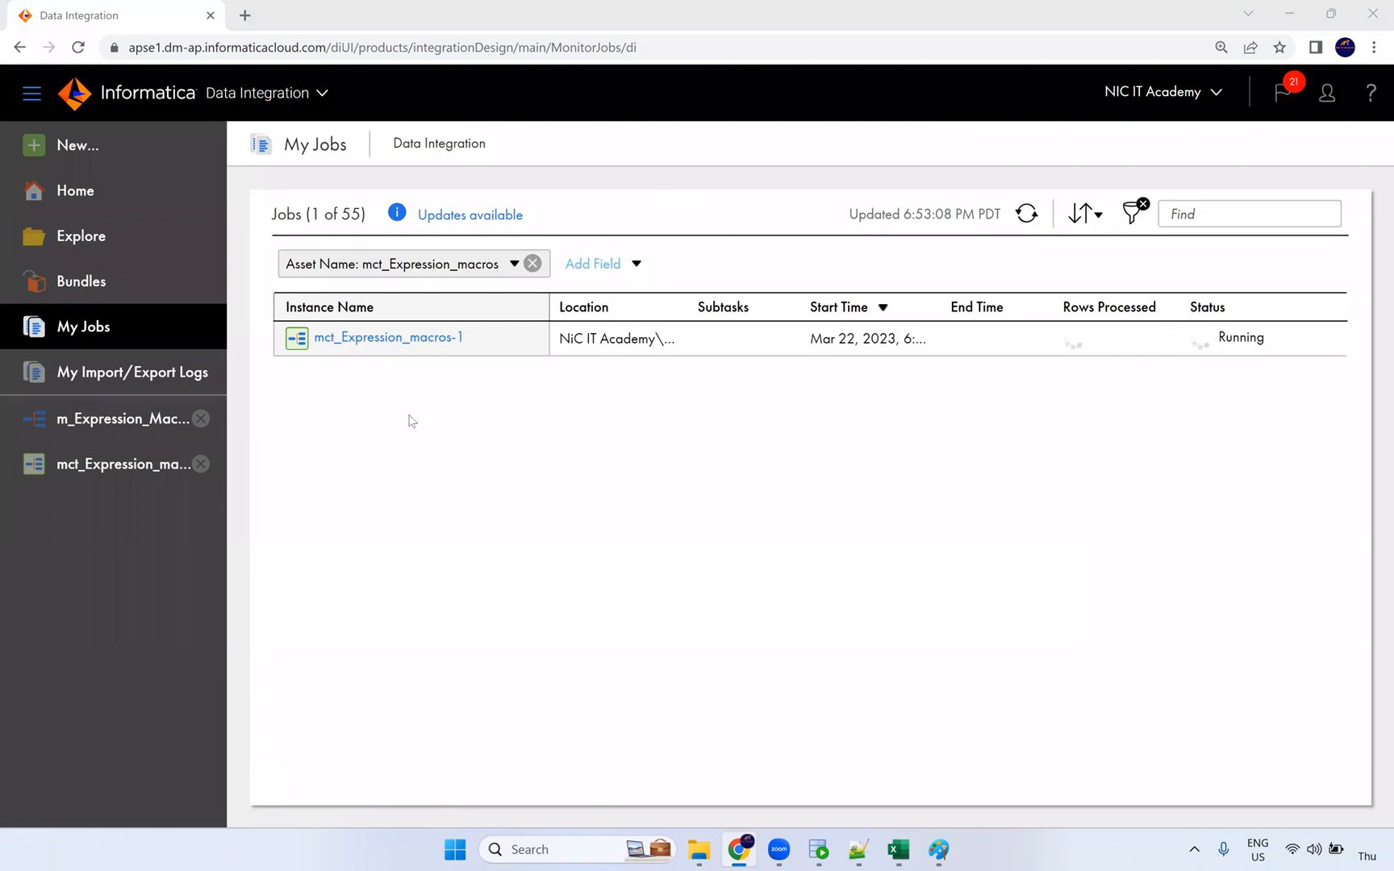
left_click(131, 473)
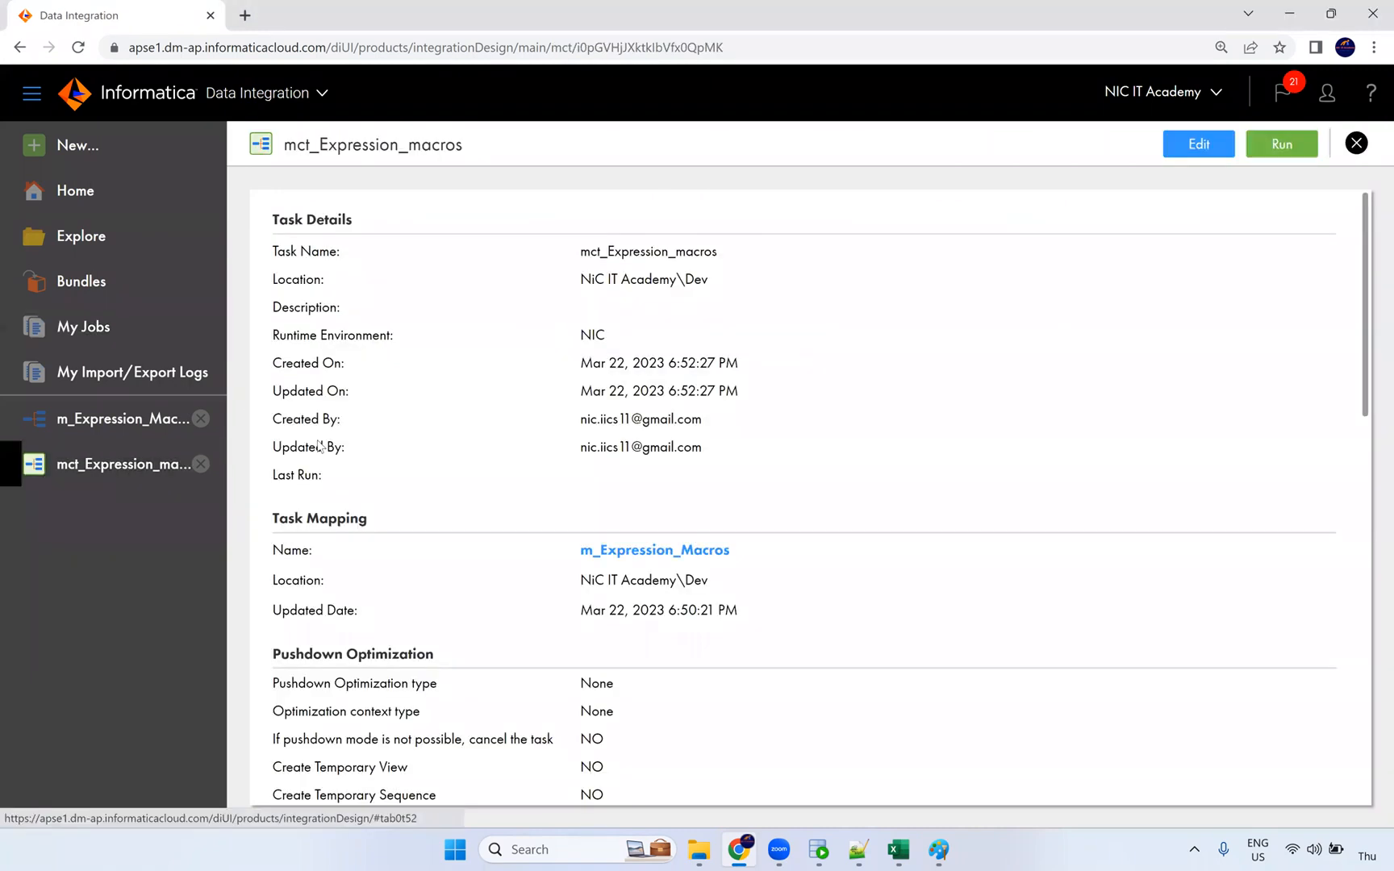
left_click(1192, 143)
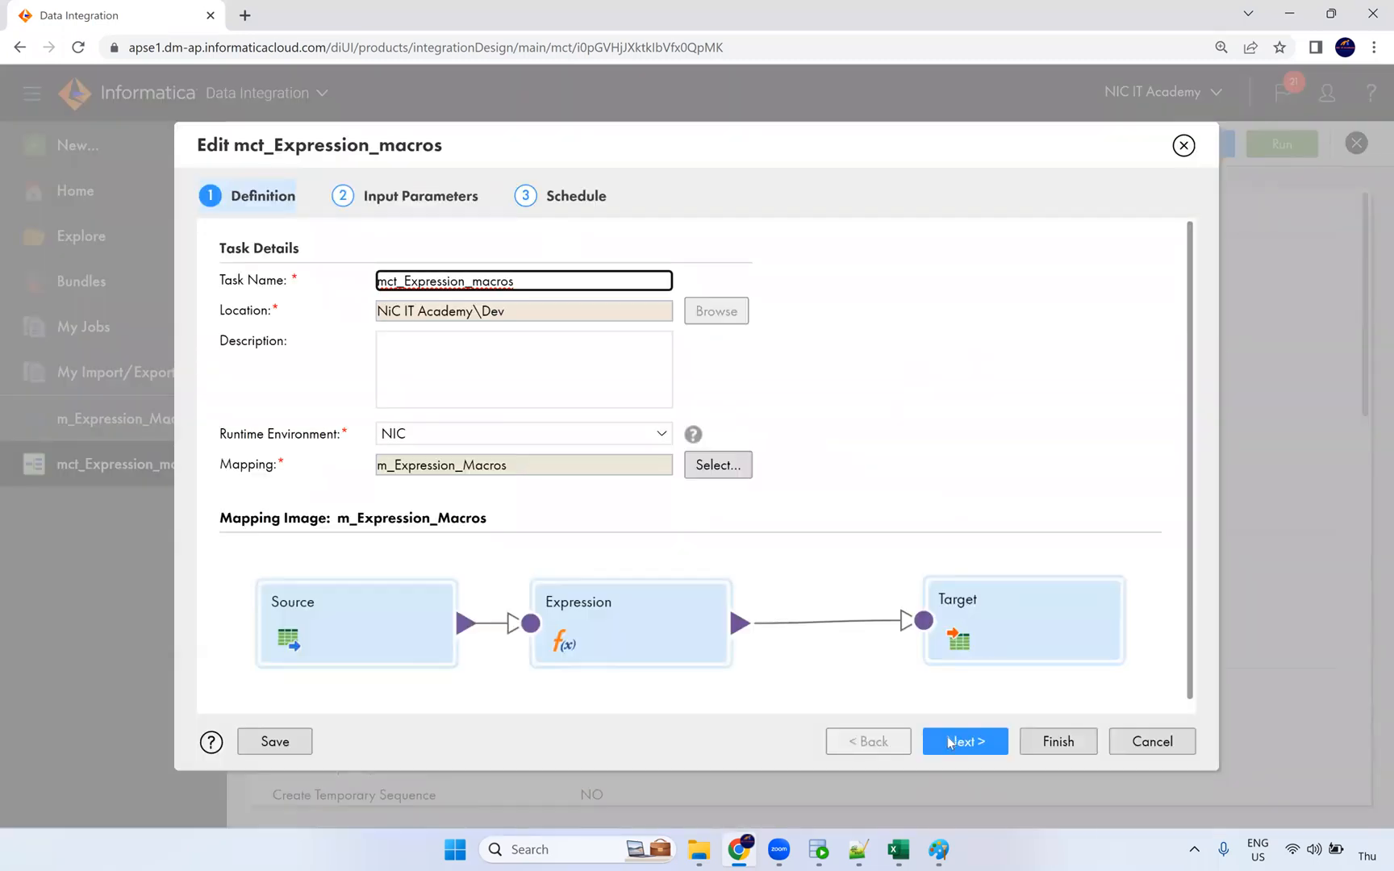
left_click(950, 741)
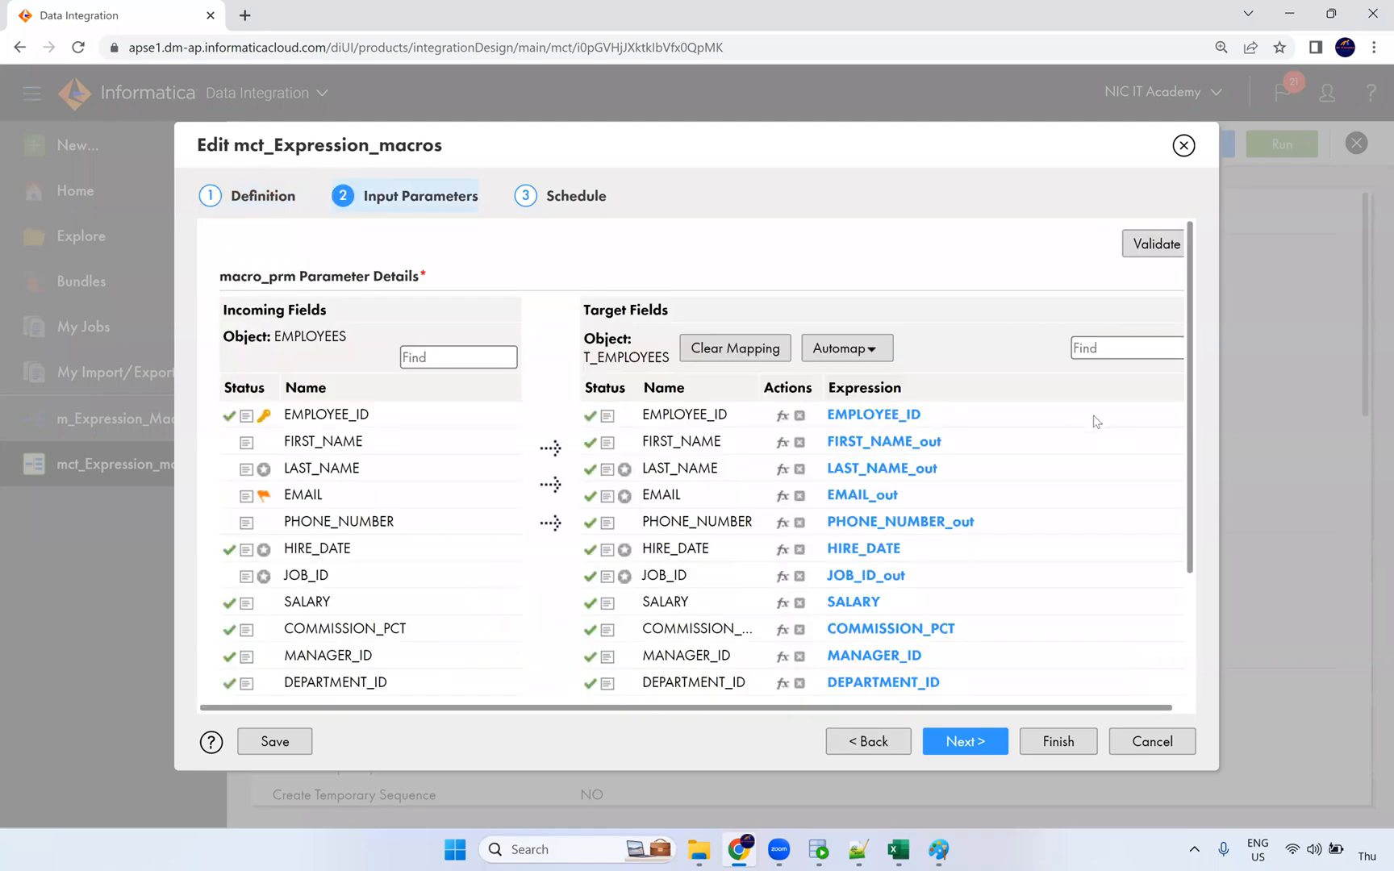
scroll(1095, 421, "down", 2)
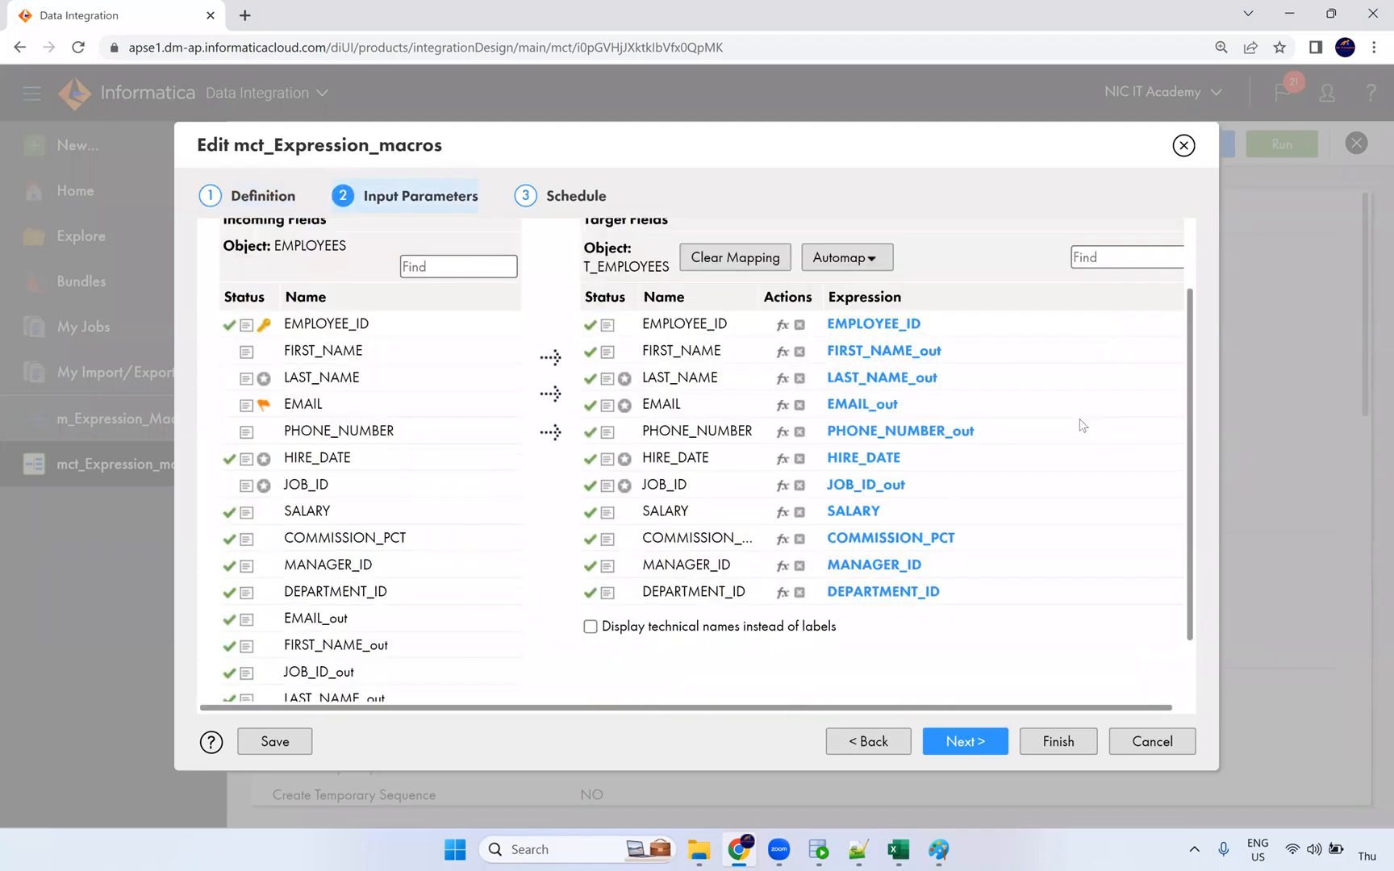
scroll(1081, 425, "down", 2)
scroll(1082, 425, "up", 2)
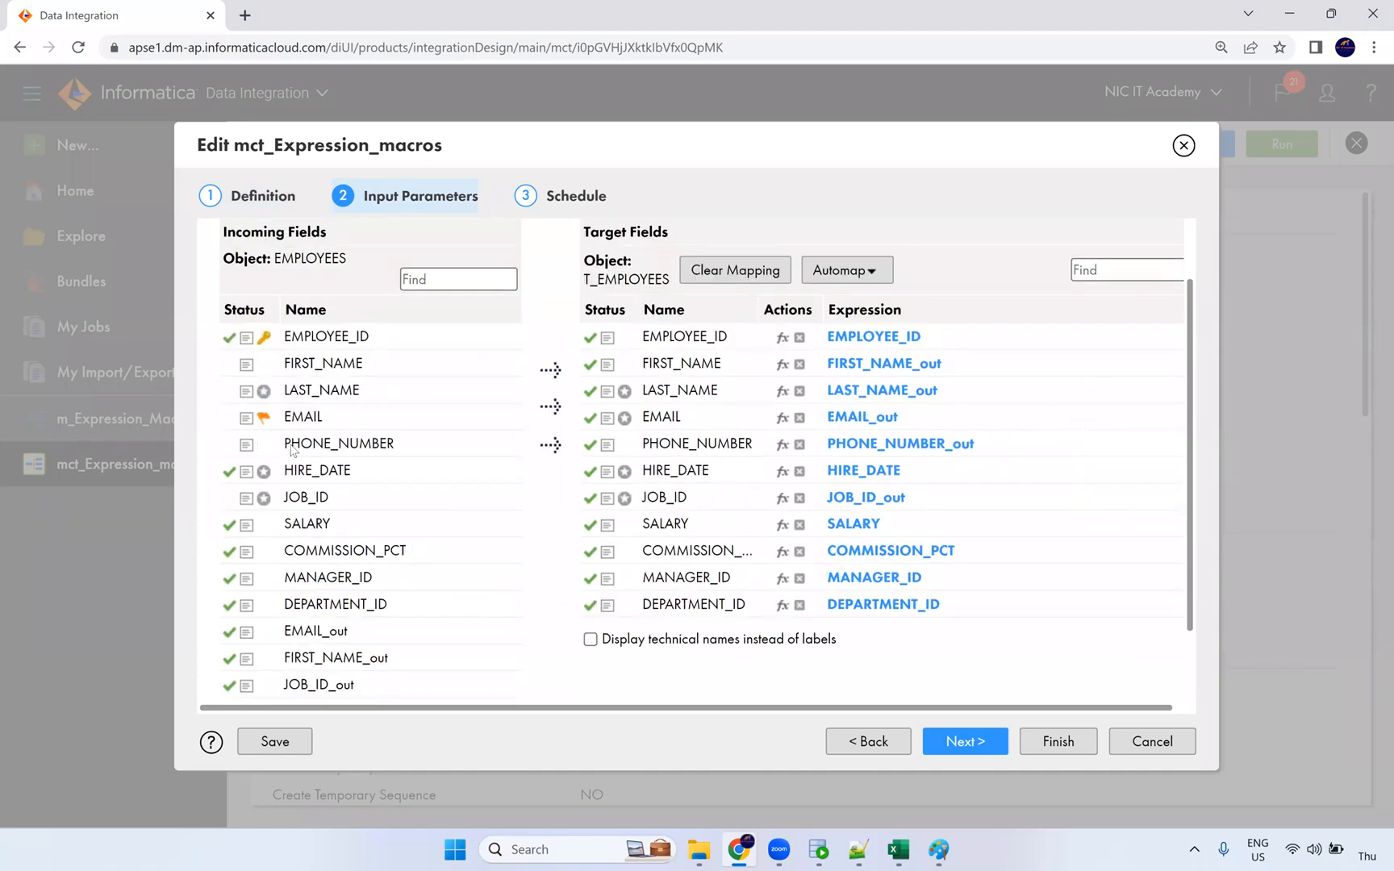
mouse_move(264, 392)
left_click(1184, 145)
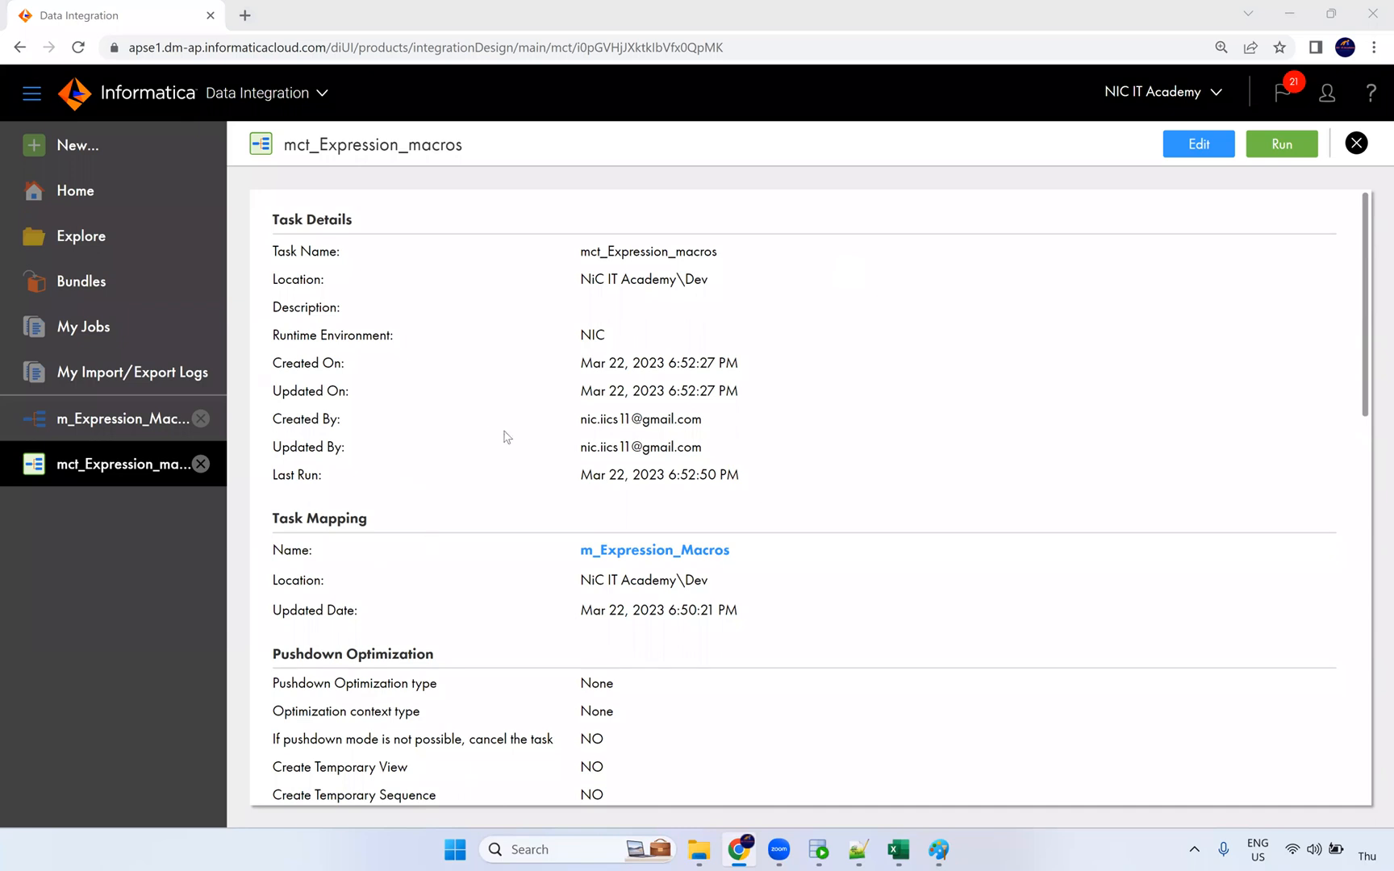
left_click(123, 419)
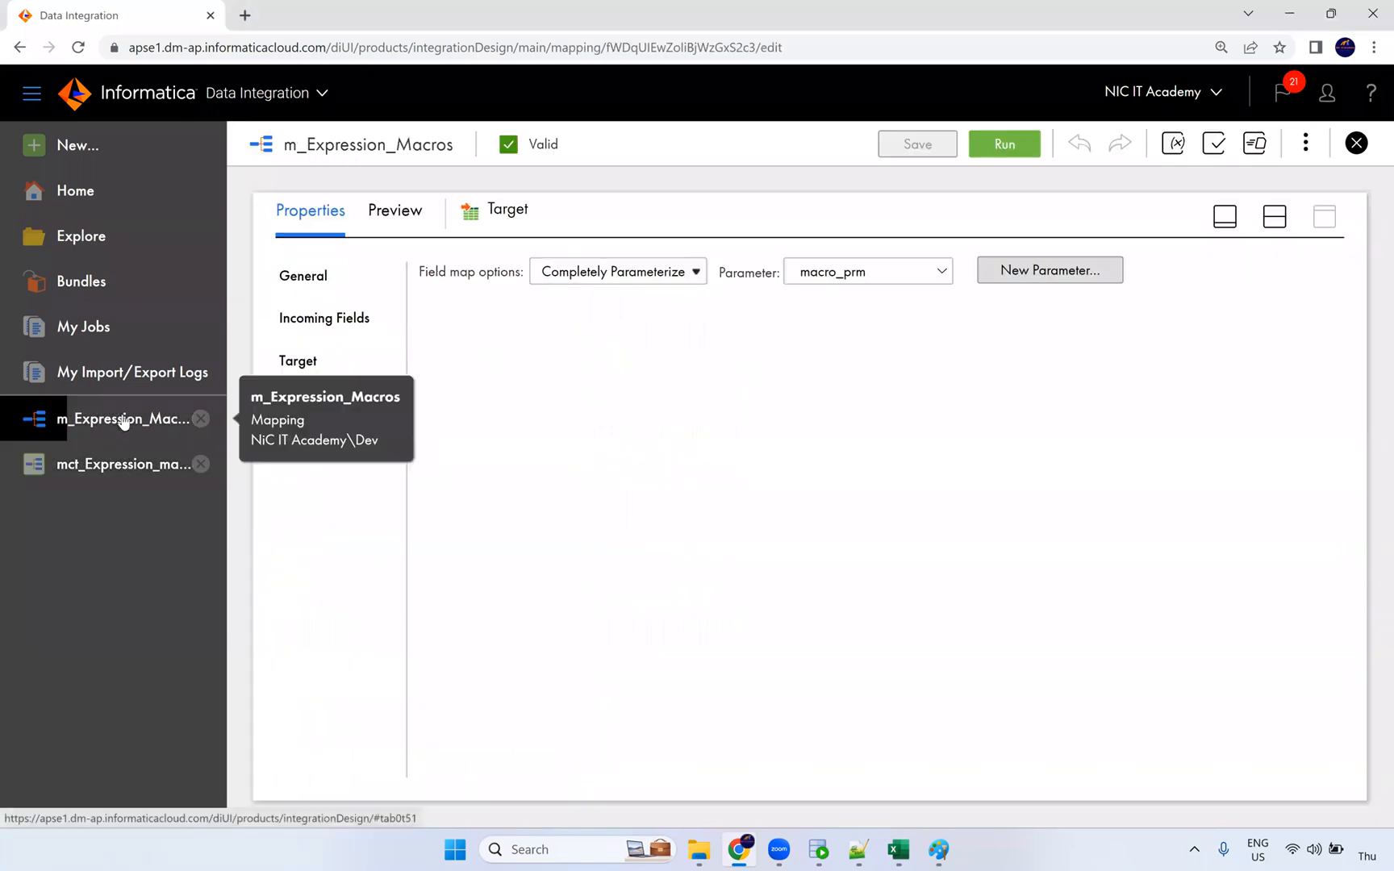
left_click(131, 468)
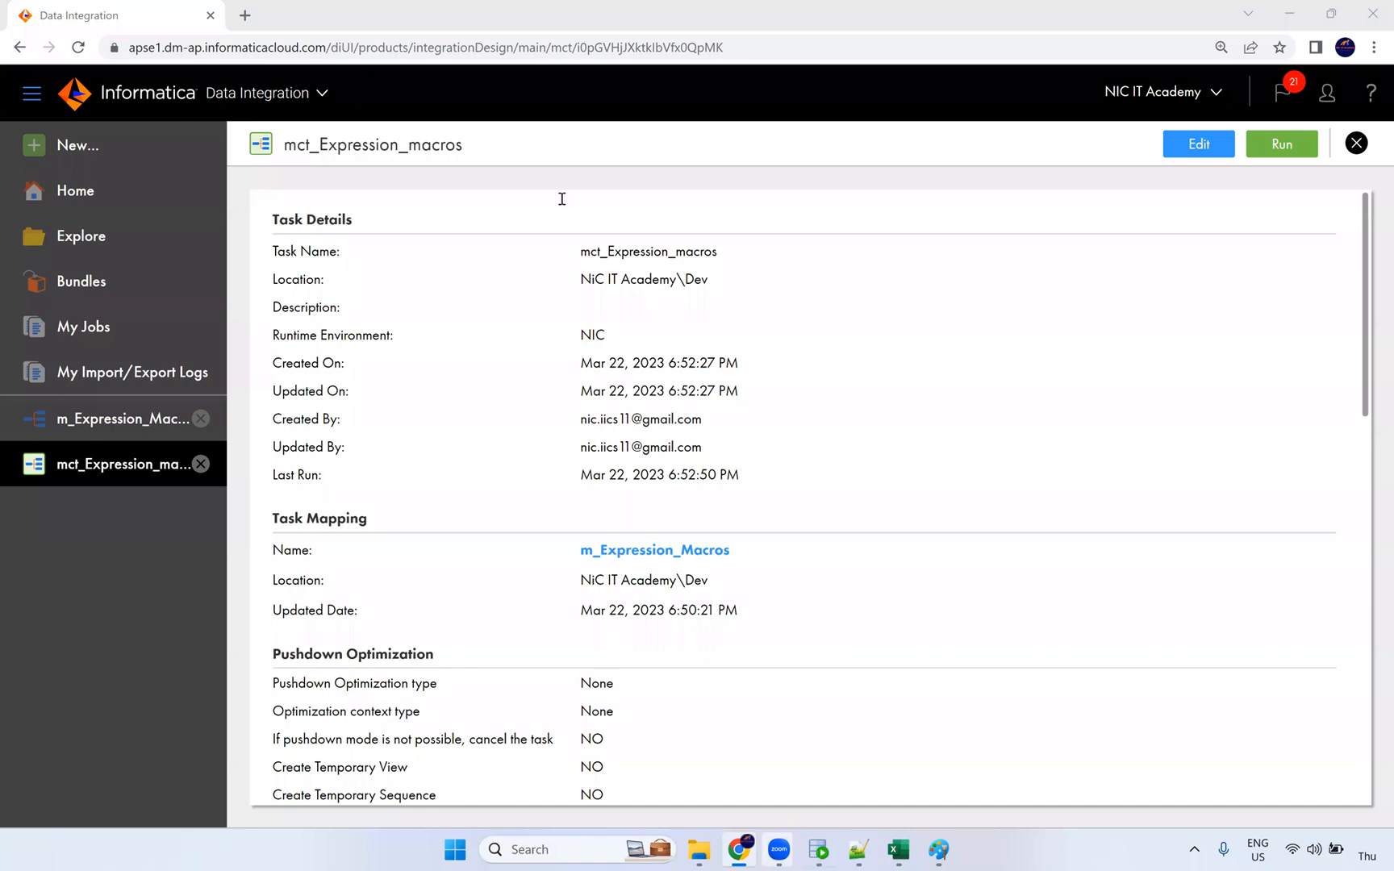
Step: Re-run the t_employees query in SQL Developer, enlarge the results and inspect first name NiCITAcademy
key("alt+Tab")
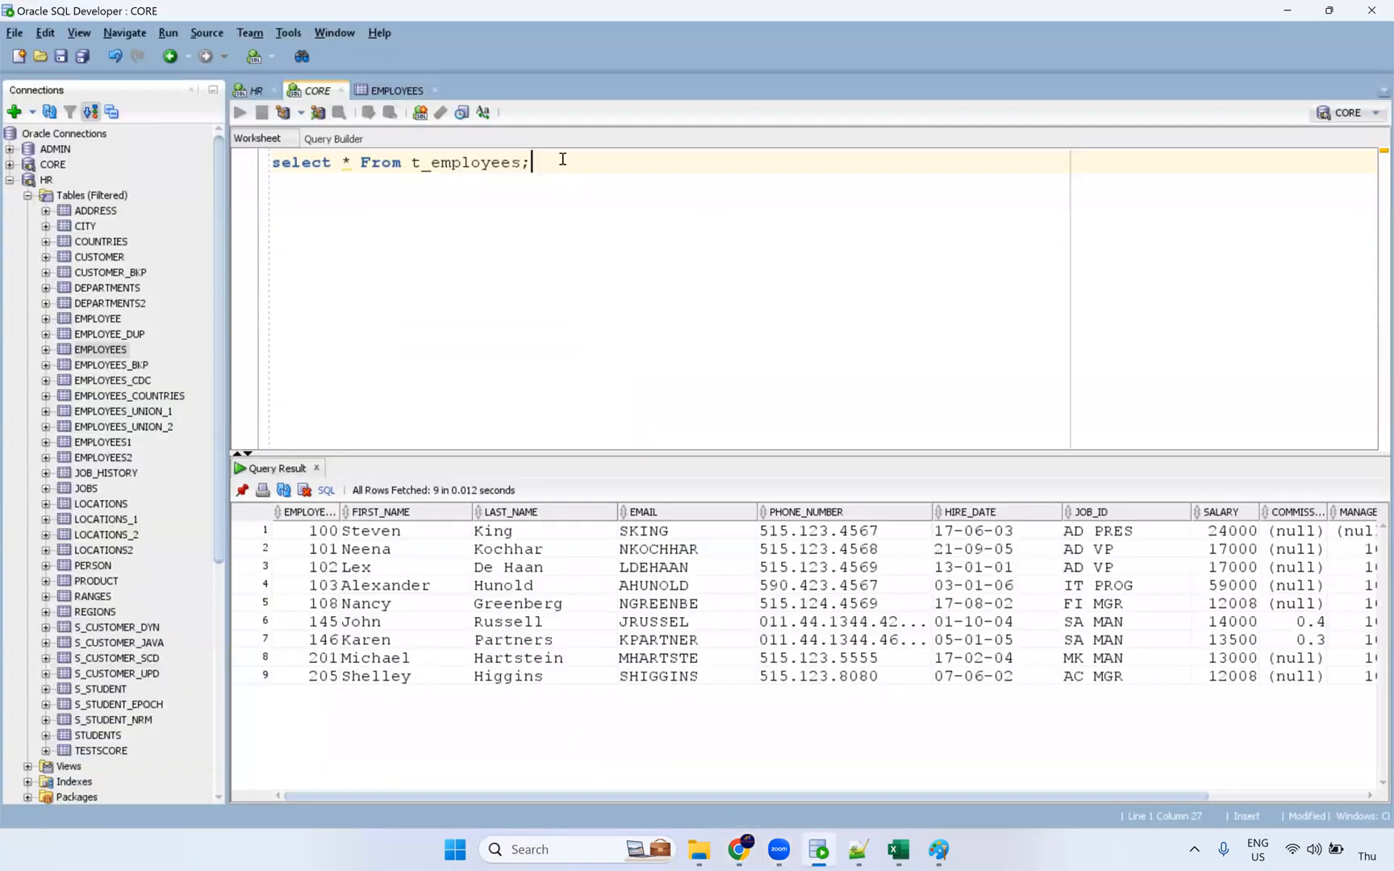
key("ctrl+Return")
left_click_drag(977, 452, 975, 325)
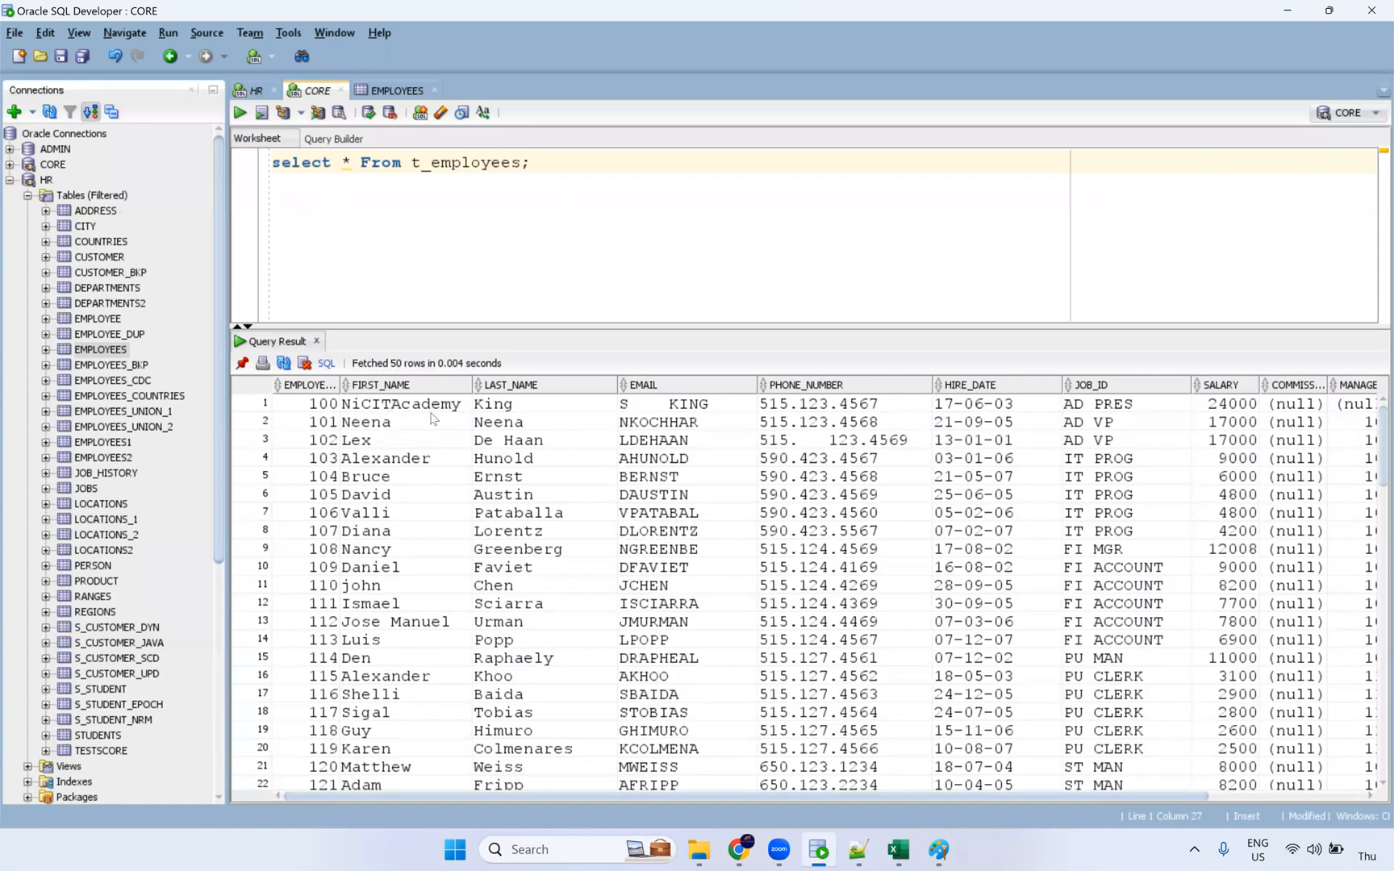
double_click(432, 411)
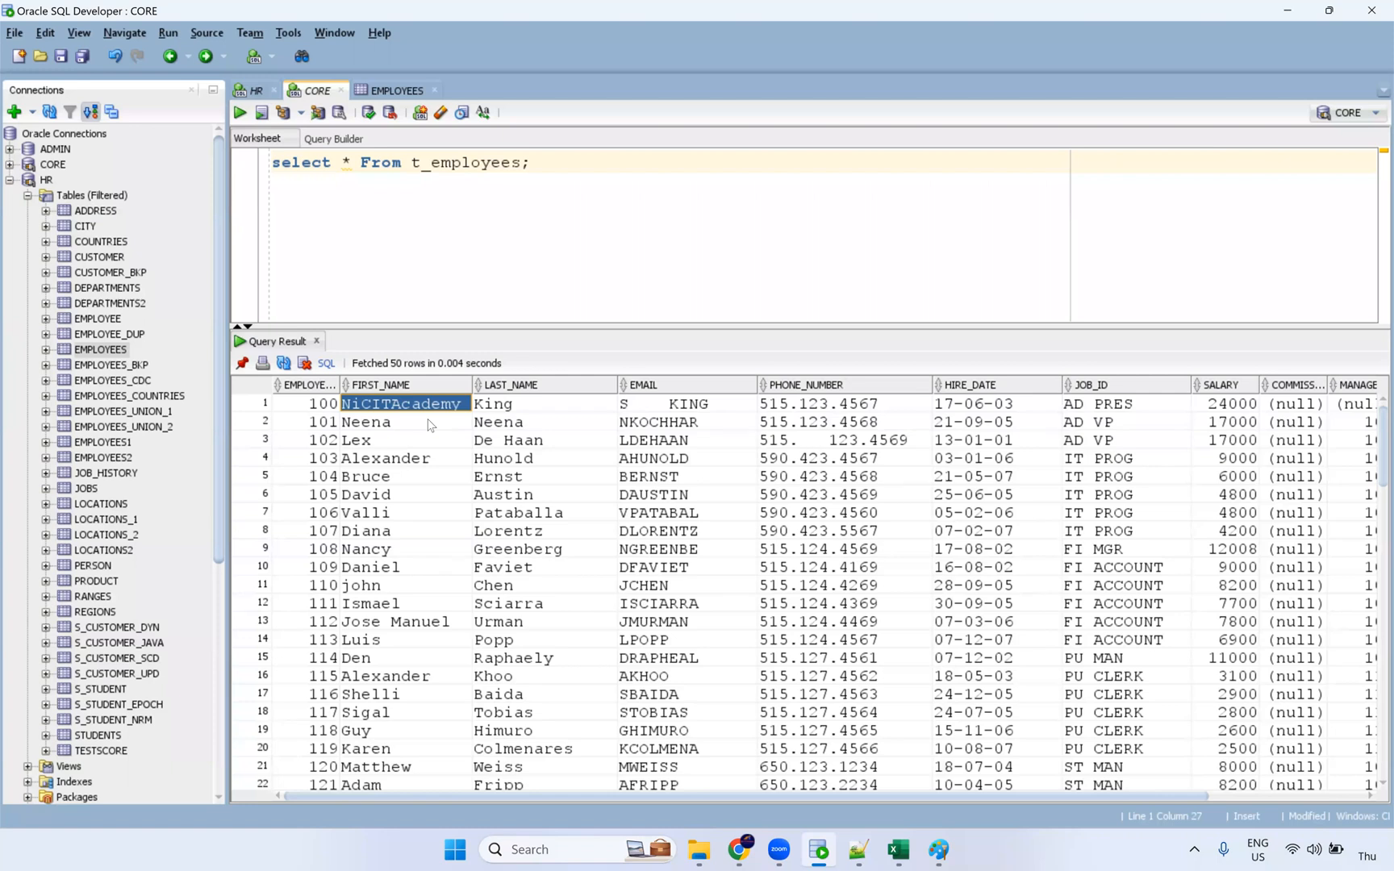
Step: Select row 1's last name King, email values and a range of result cells
left_click(490, 410)
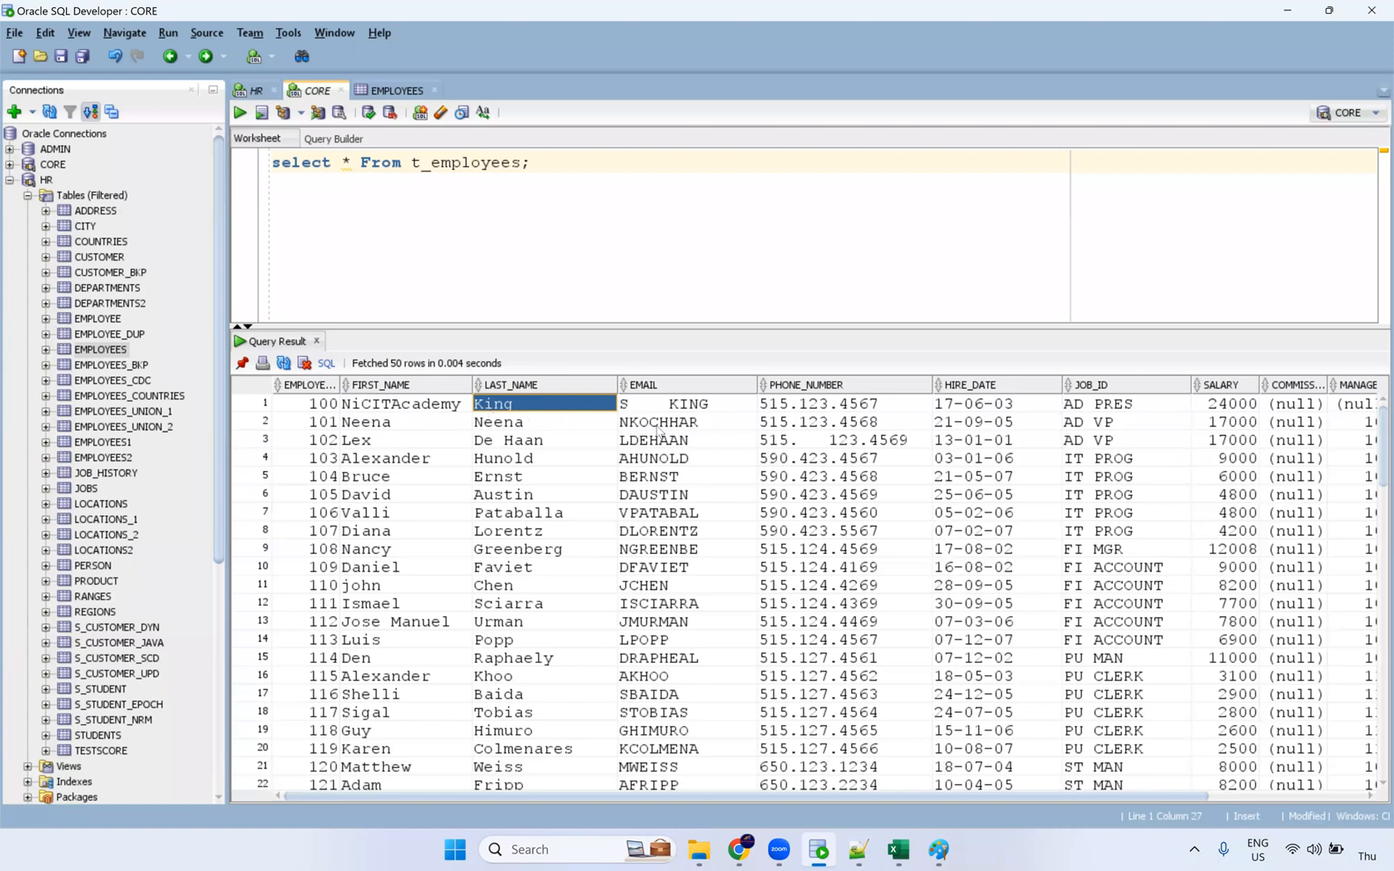
left_click(676, 409)
left_click(536, 413)
left_click(543, 532, "shift")
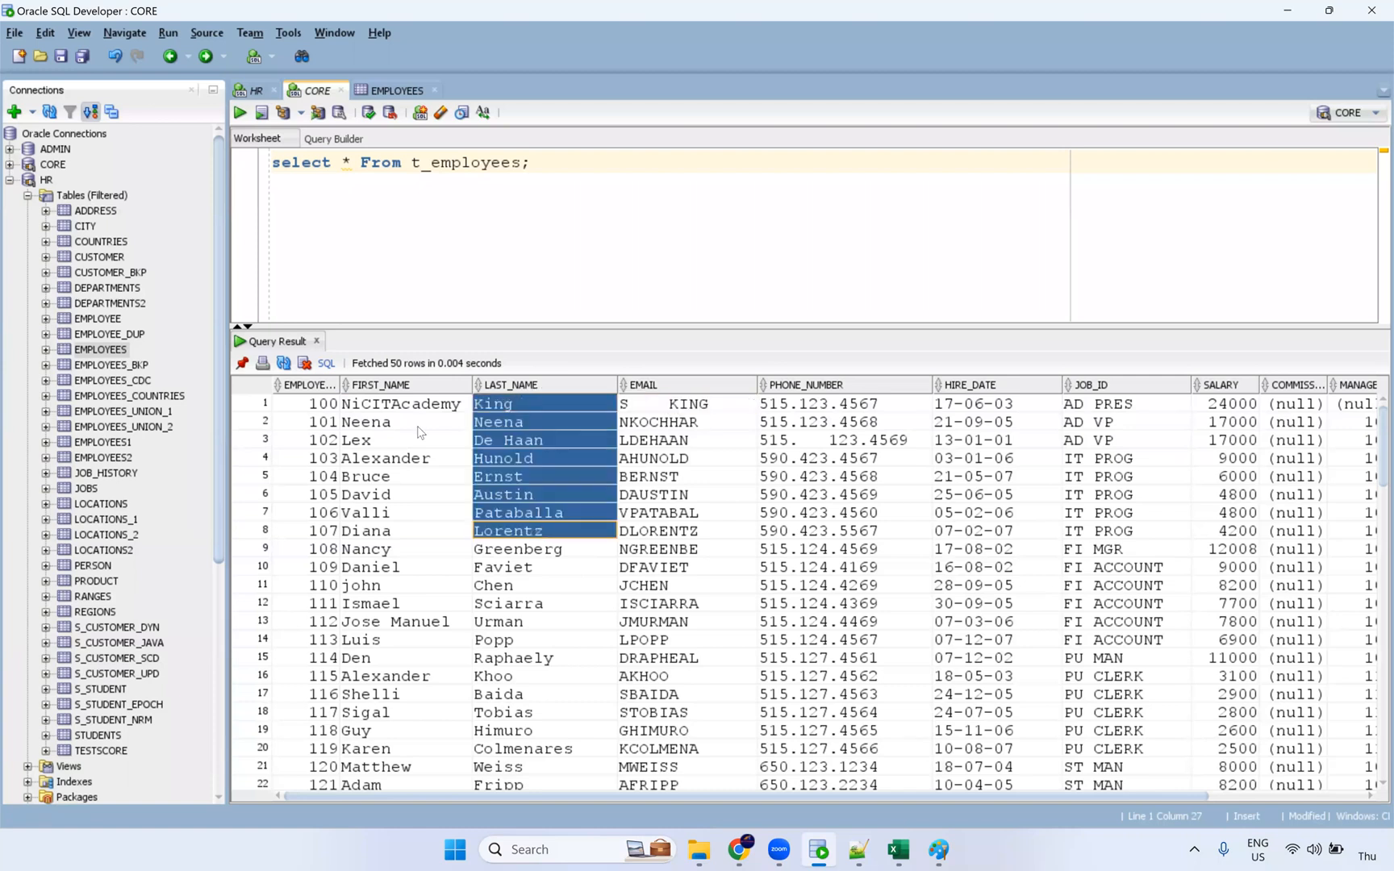
left_click_drag(869, 408, 885, 657)
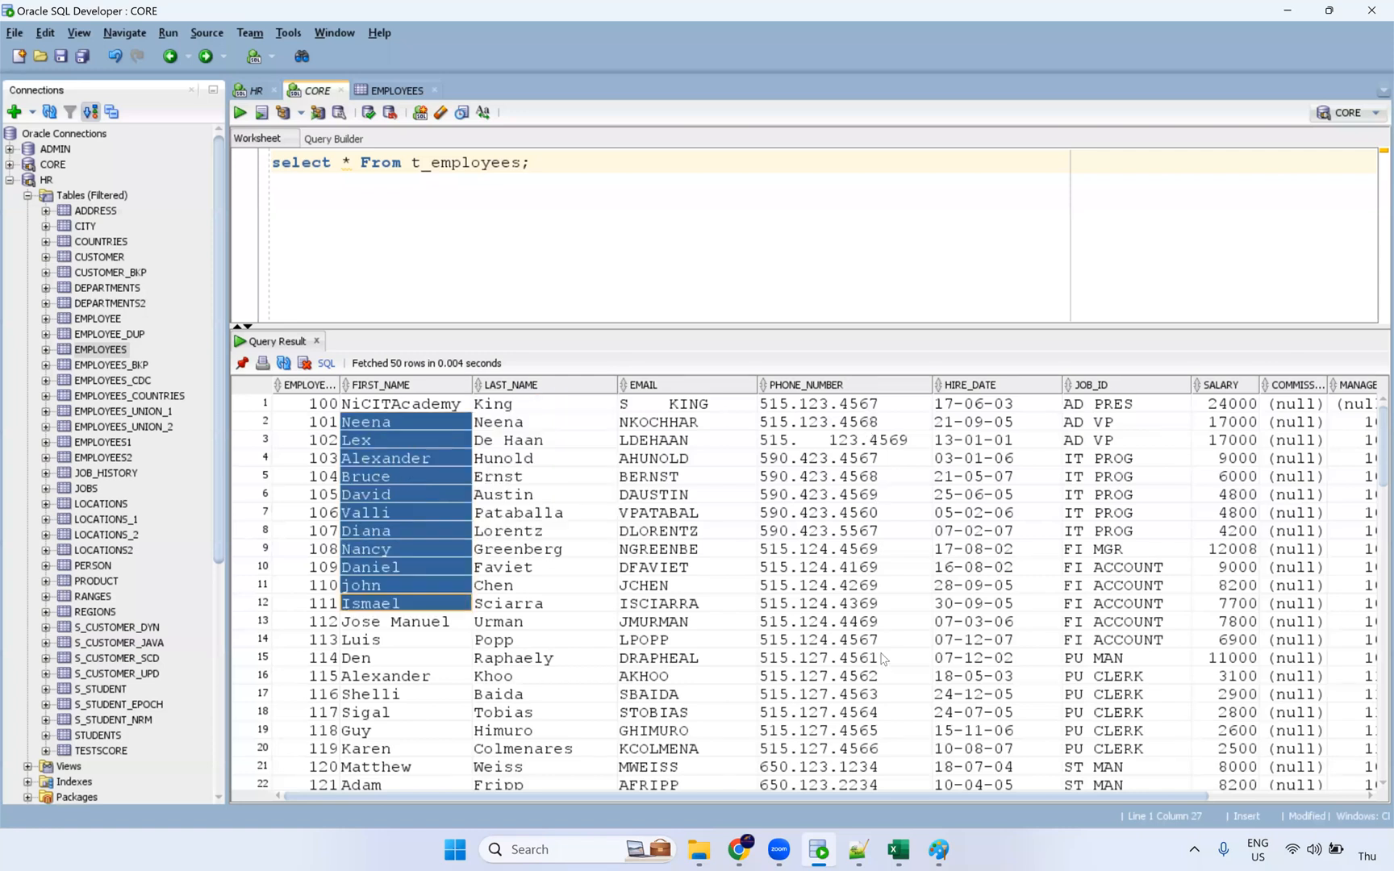
left_click(660, 417)
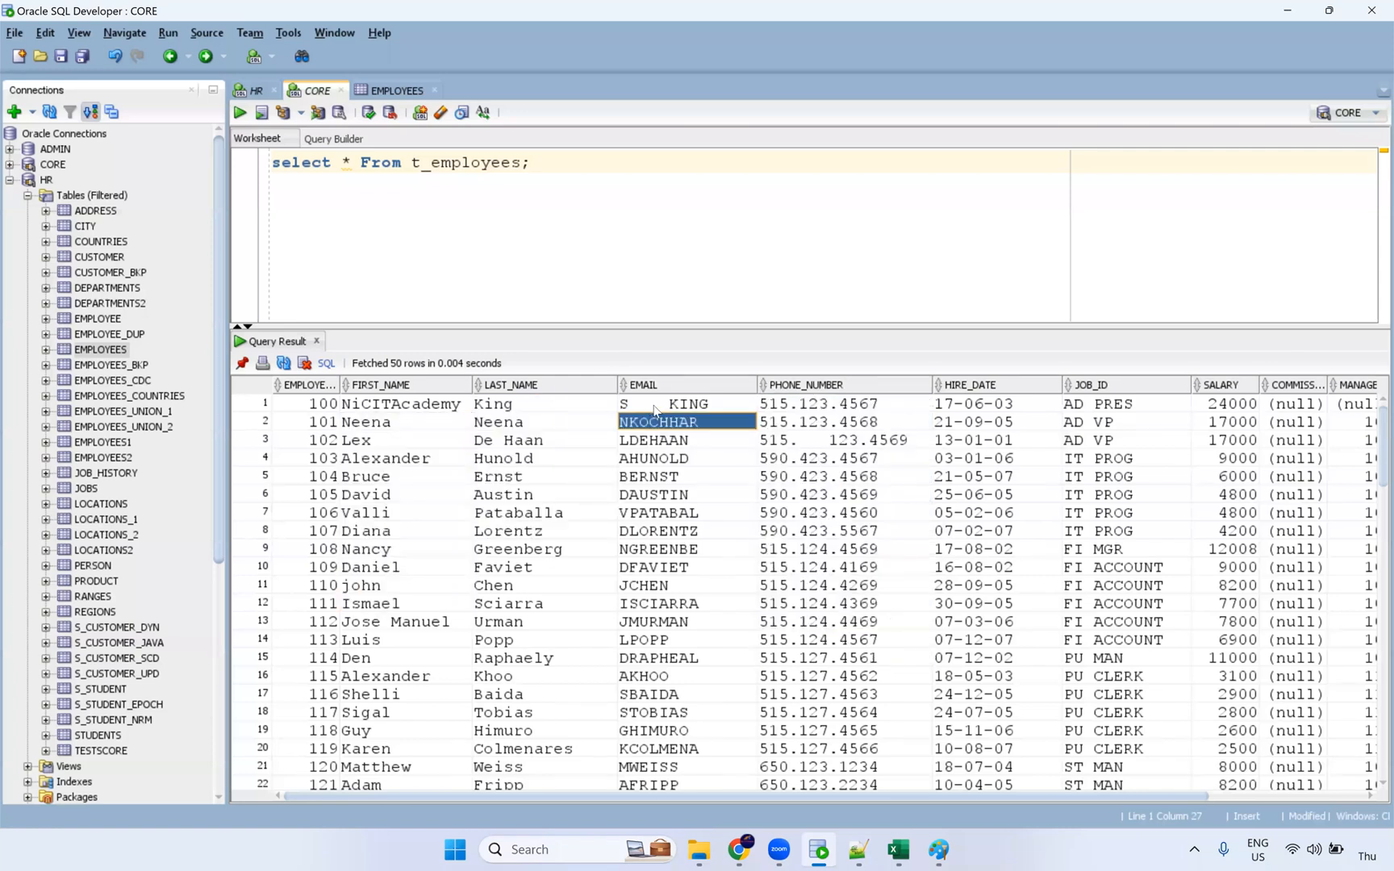
left_click(645, 410)
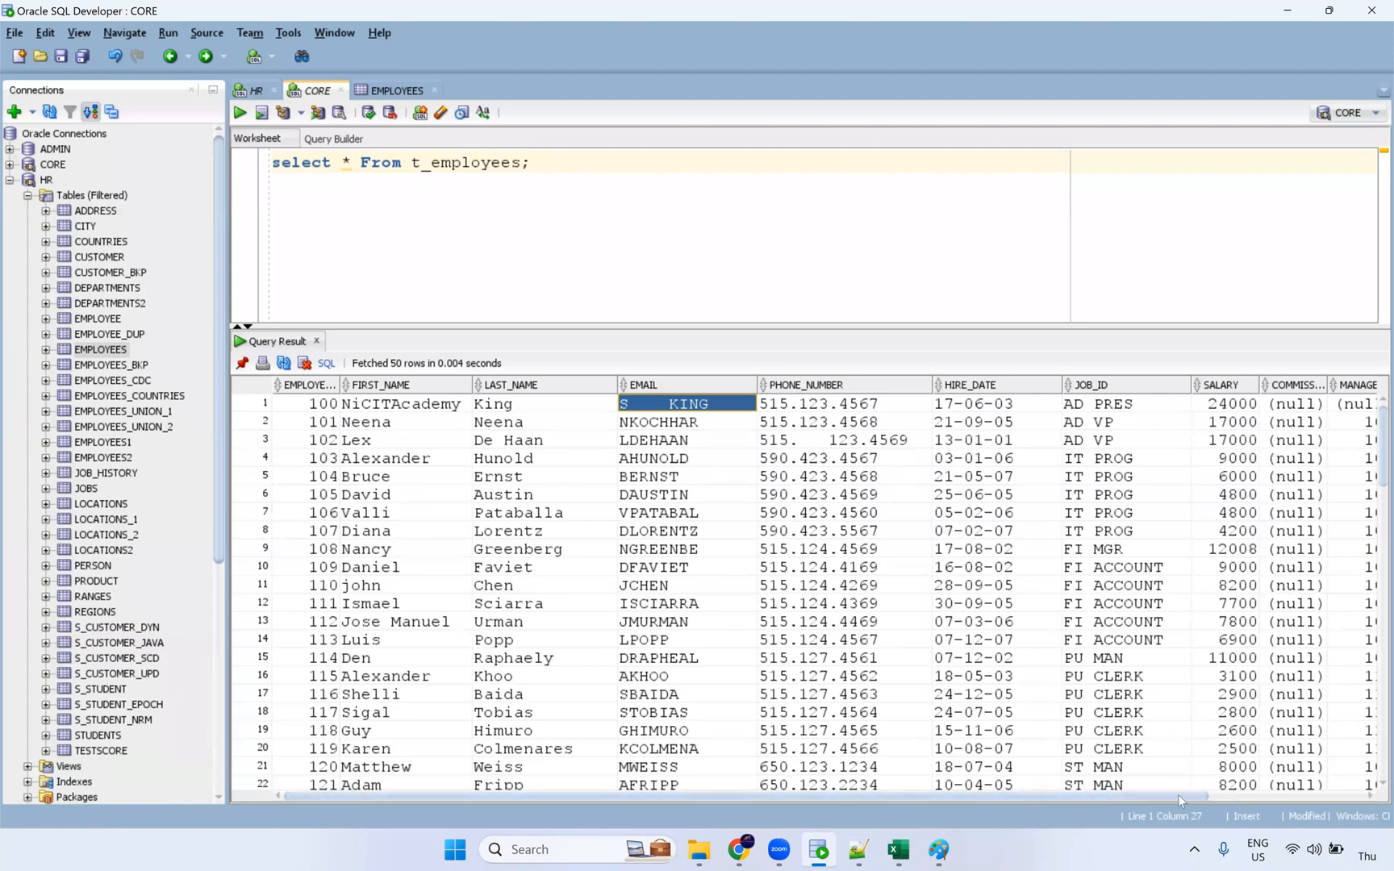
Step: Browse all columns and select ranges of FIRST_NAME, LAST_NAME, EMAIL and PHONE_NUMBER values
left_click(1371, 797)
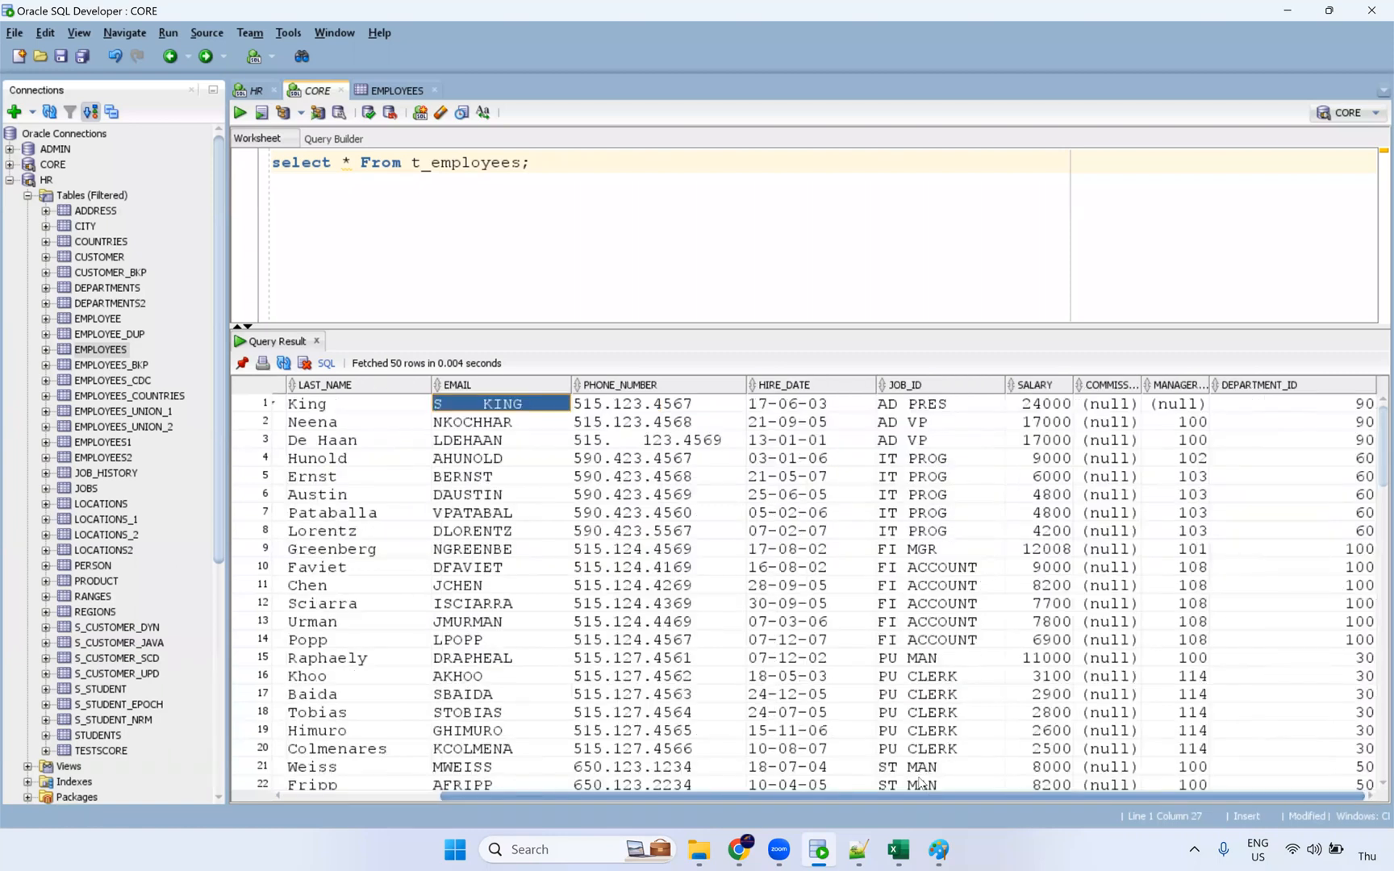
scroll(917, 778, "left", 5)
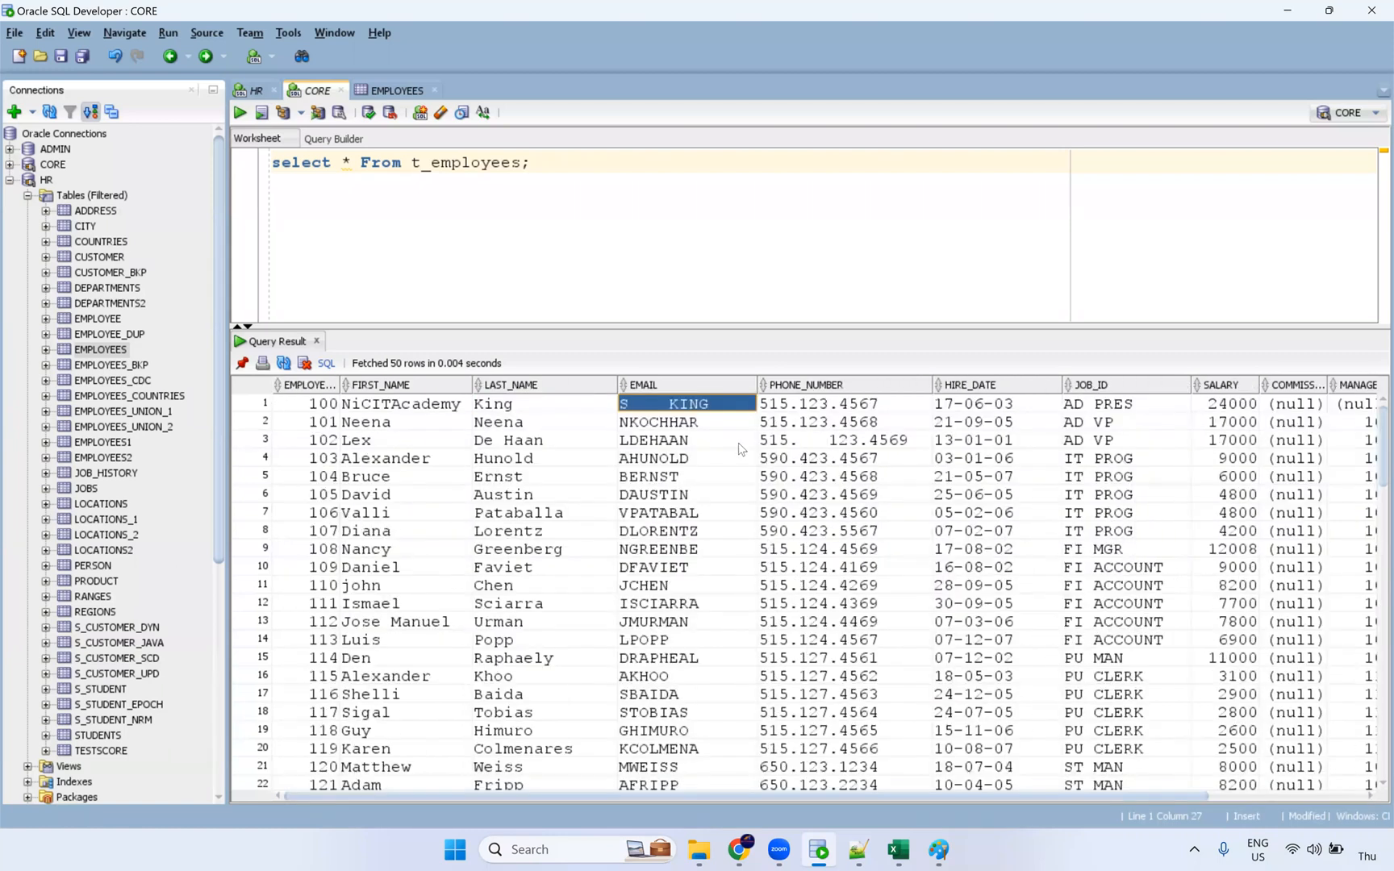
left_click(408, 632)
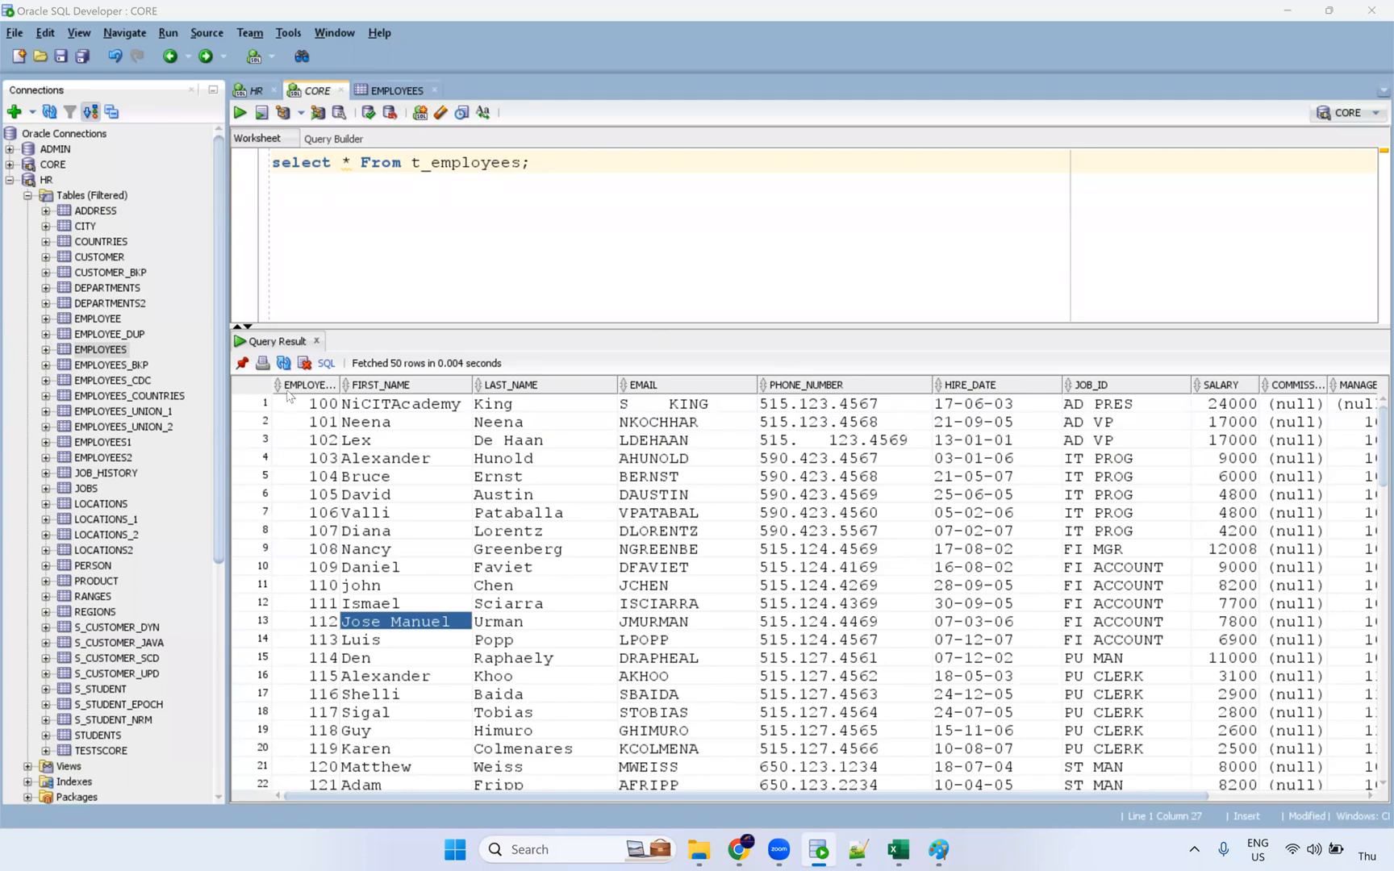
left_click_drag(443, 404, 447, 615)
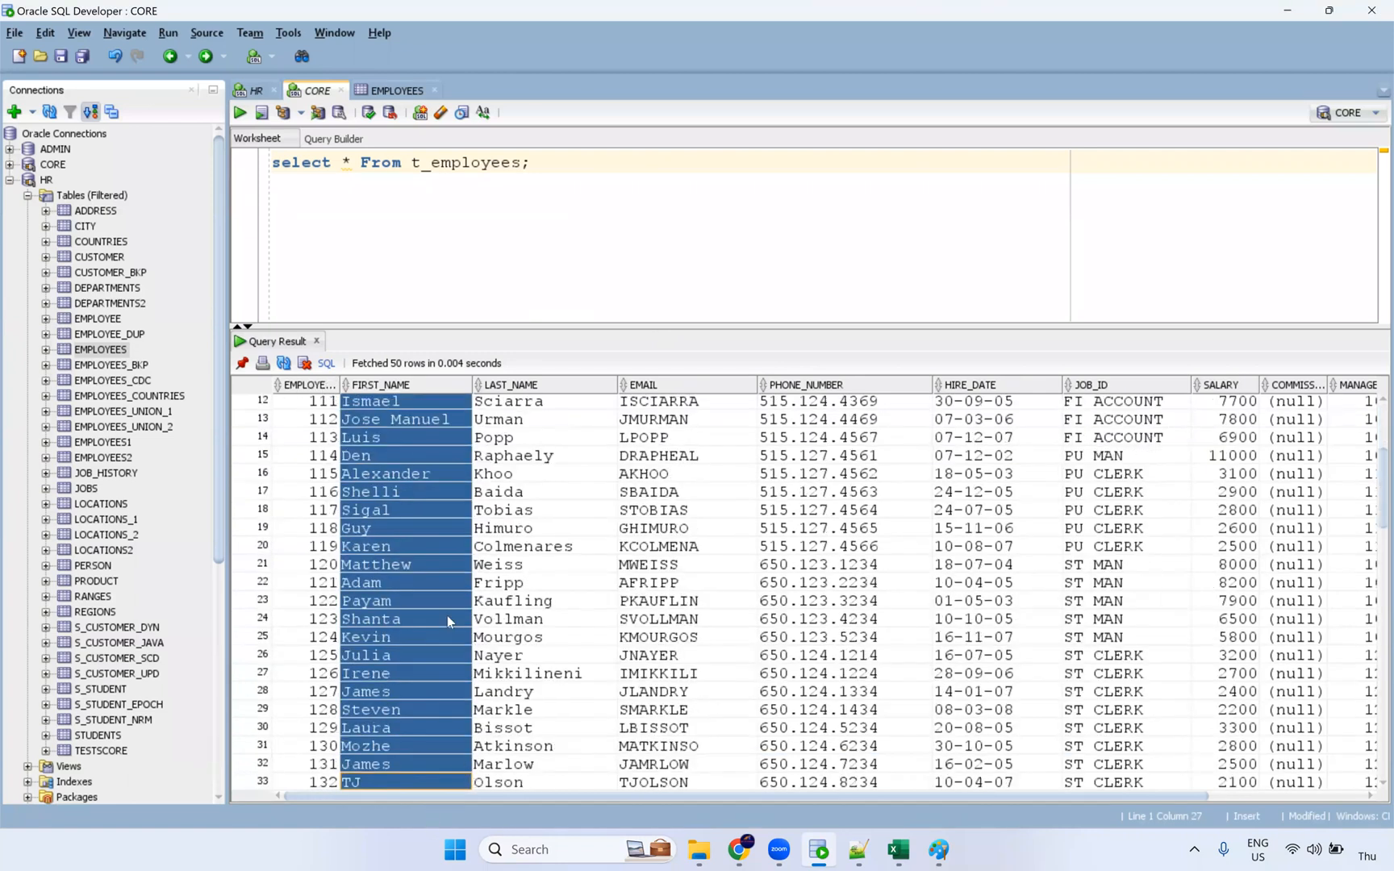
scroll(447, 615, "up", 4)
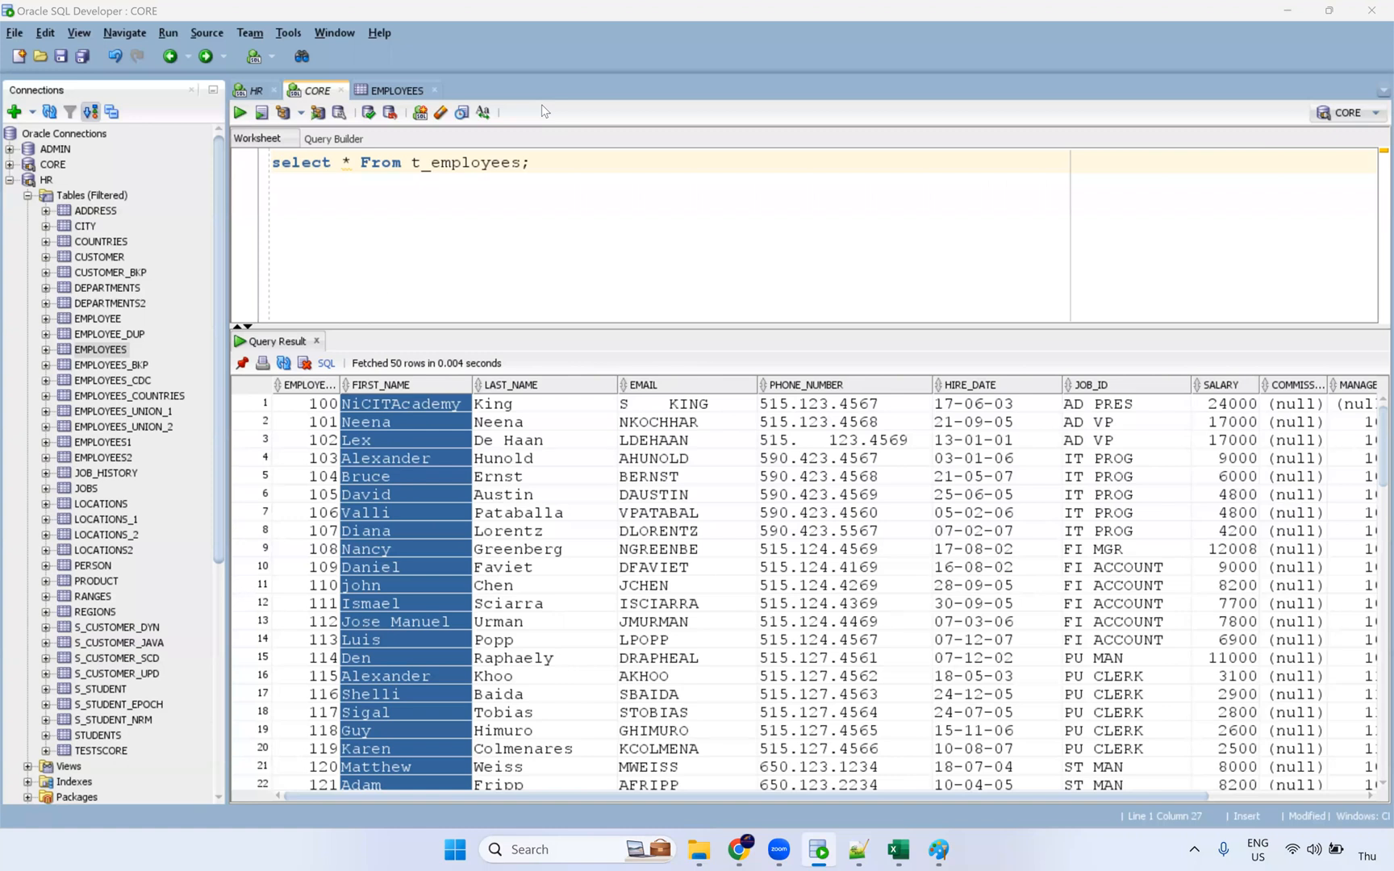
left_click_drag(387, 734, 373, 403)
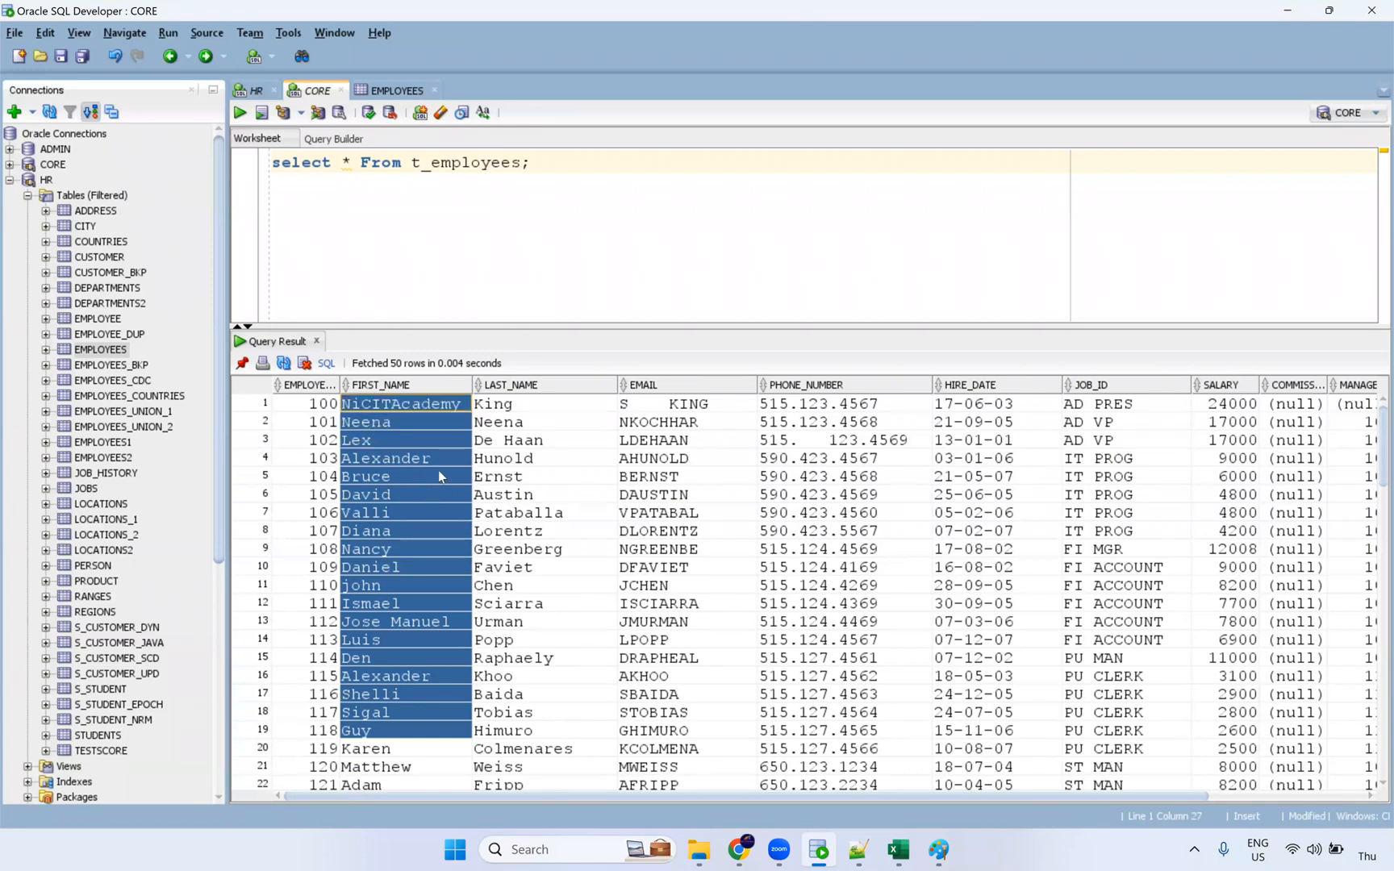
left_click_drag(511, 404, 559, 695)
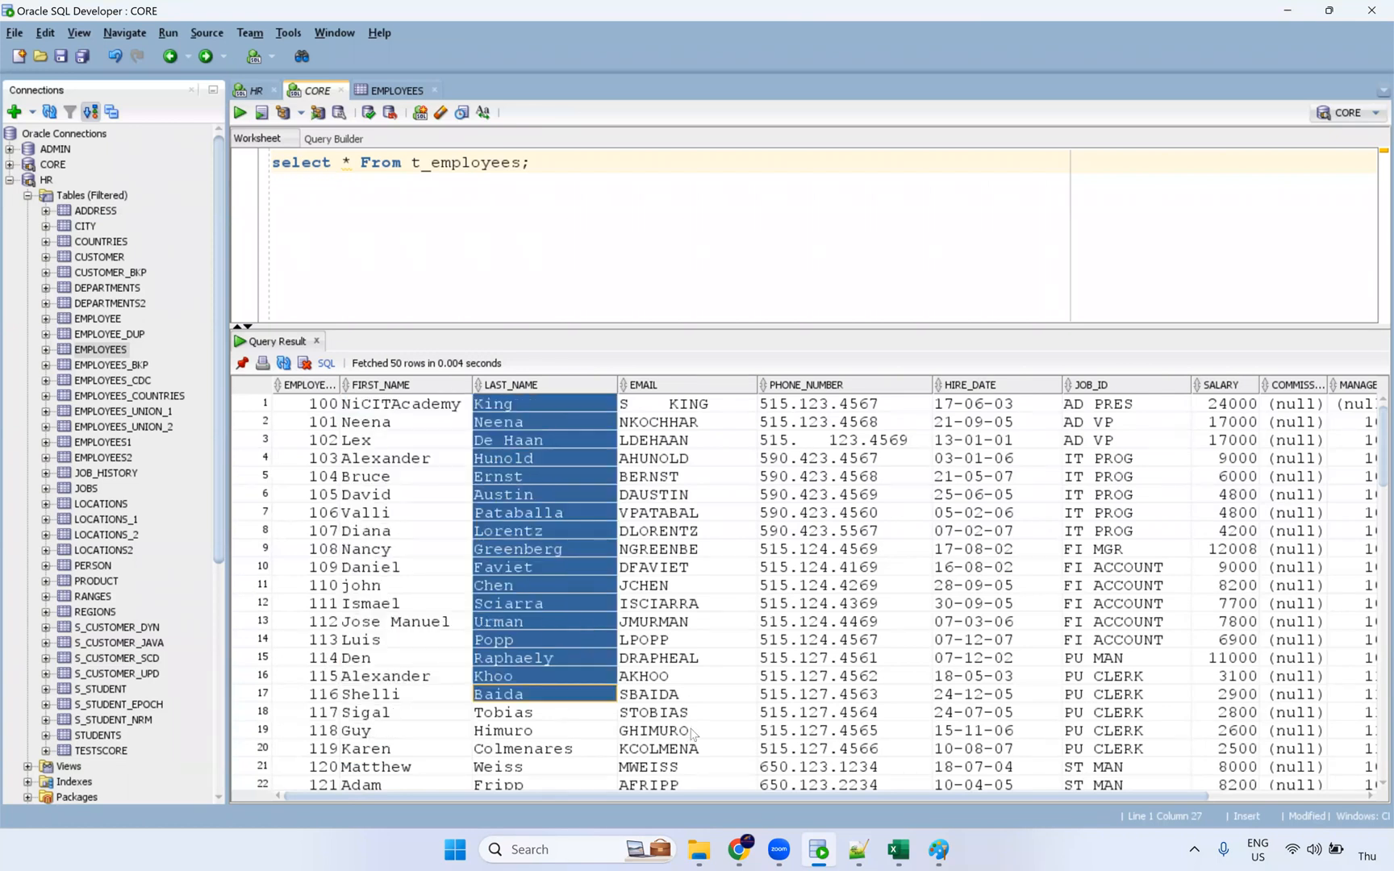
left_click_drag(691, 733, 689, 403)
left_click_drag(819, 403, 818, 748)
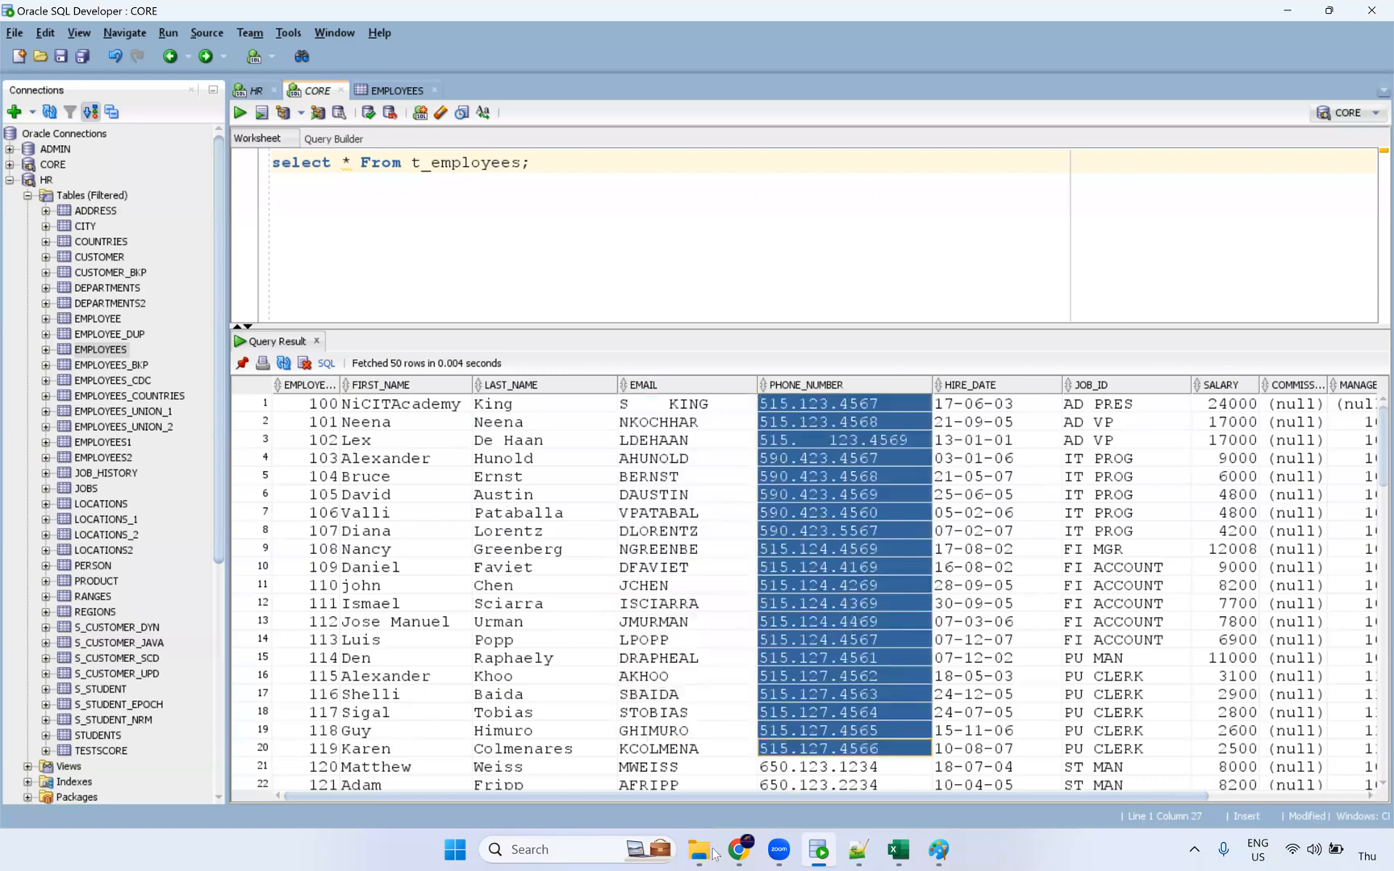
left_click(738, 849)
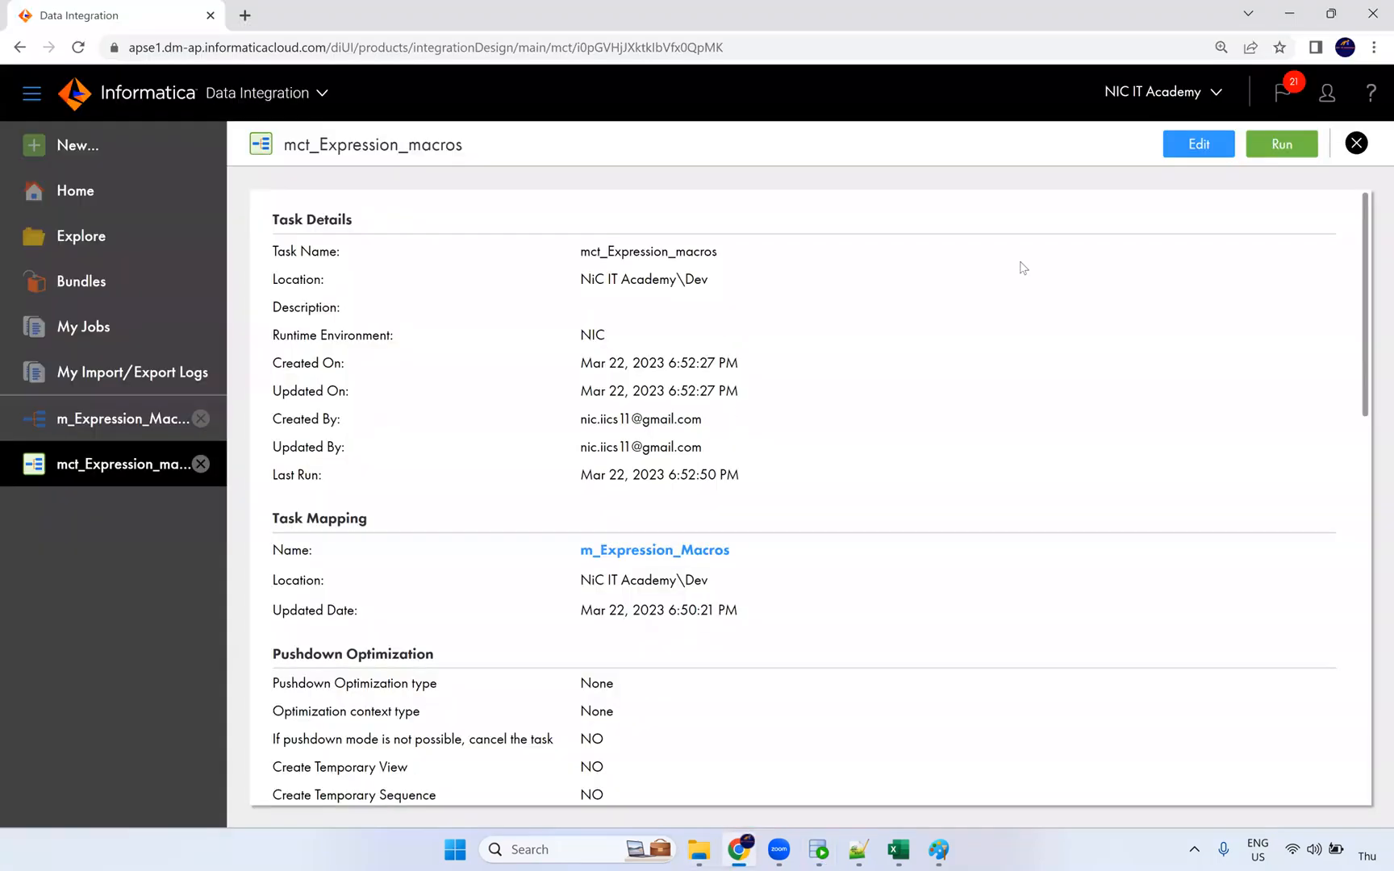
Step: Review the input parameters step of the mct_Expression_macros task in its Edit dialog
left_click(1198, 145)
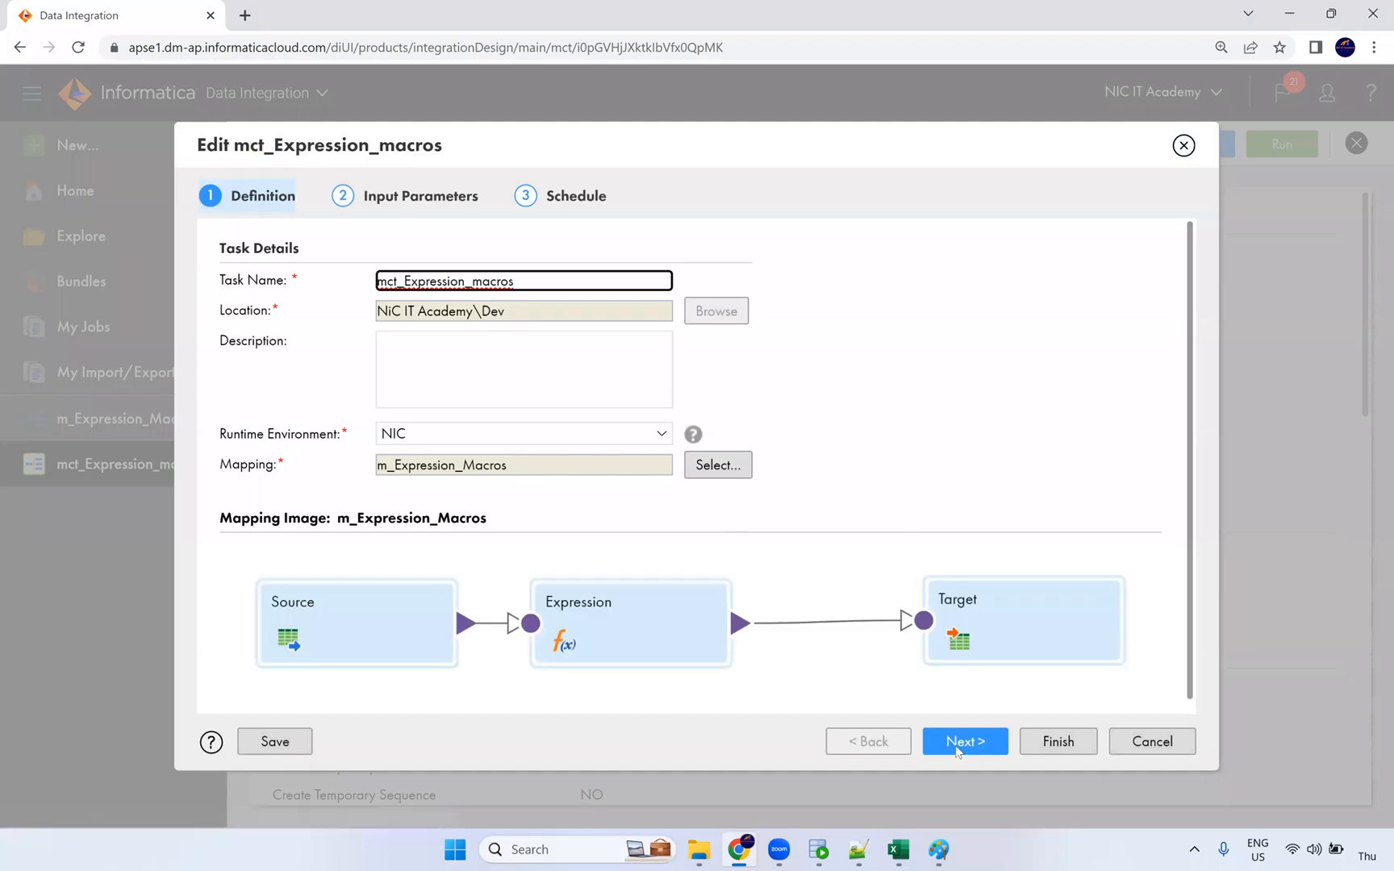
left_click(966, 741)
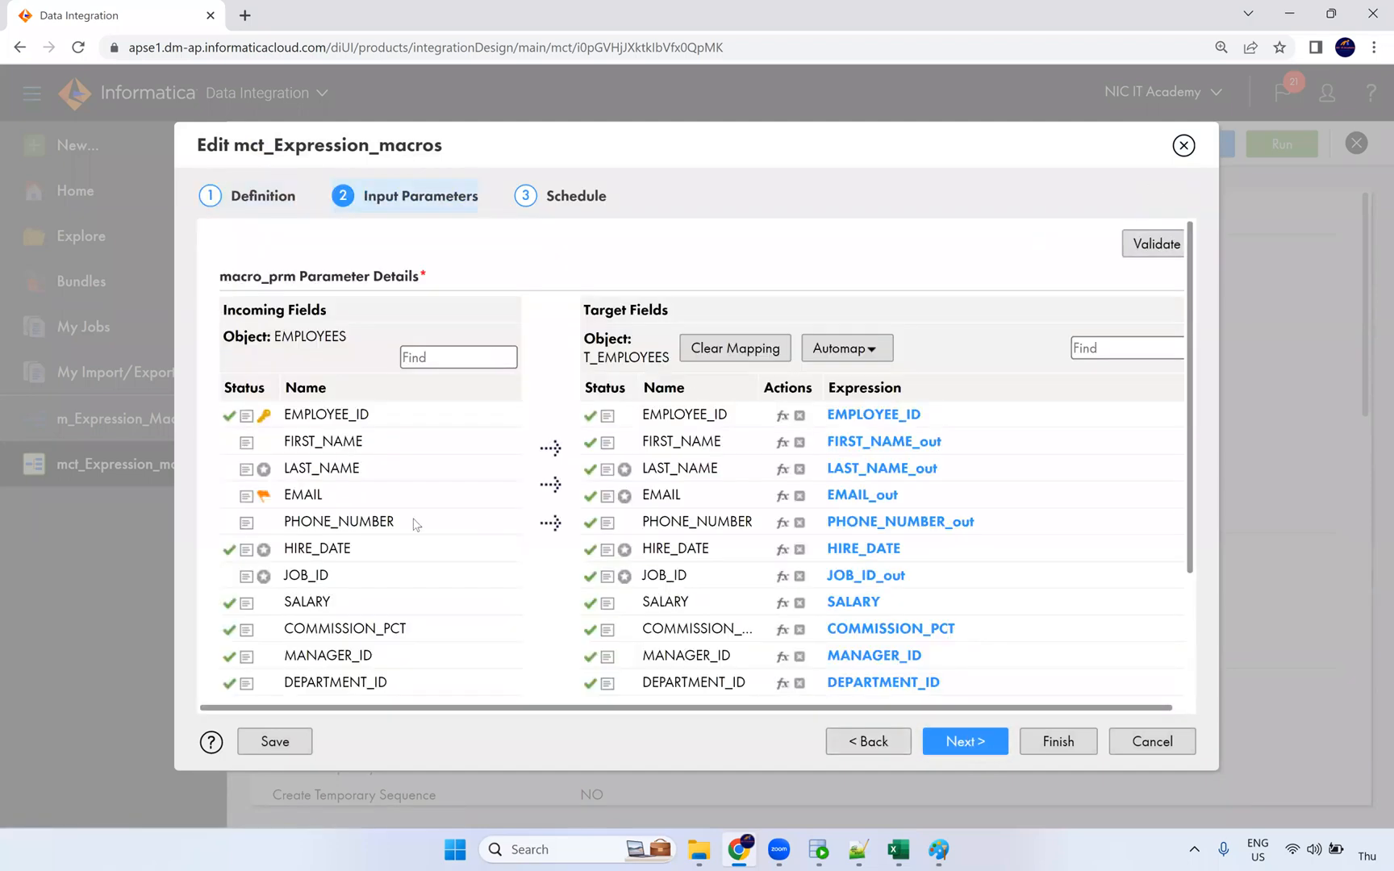
mouse_move(265, 476)
mouse_move(265, 422)
scroll(267, 504, "down", 3)
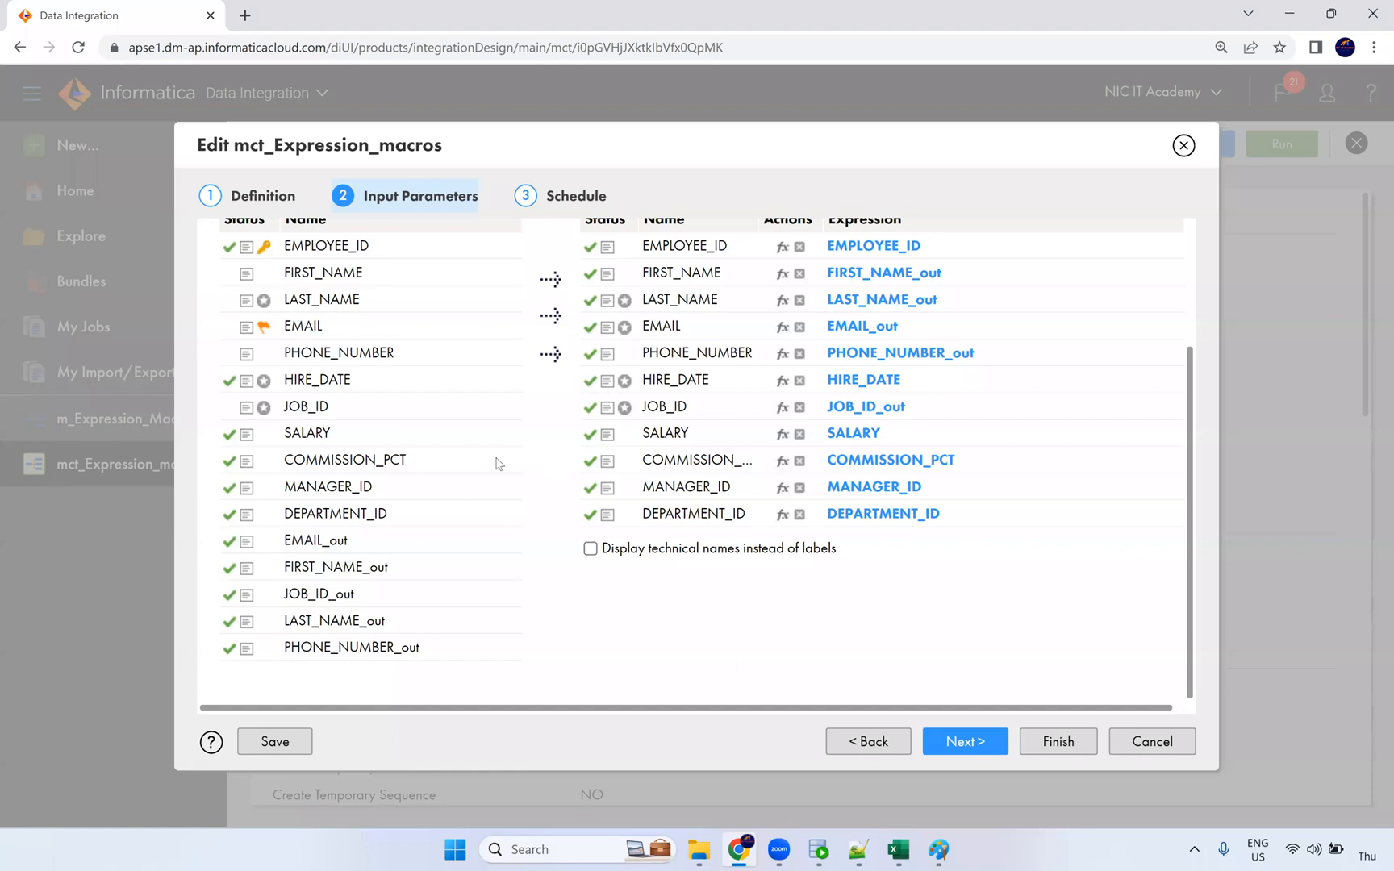
scroll(500, 464, "up", 3)
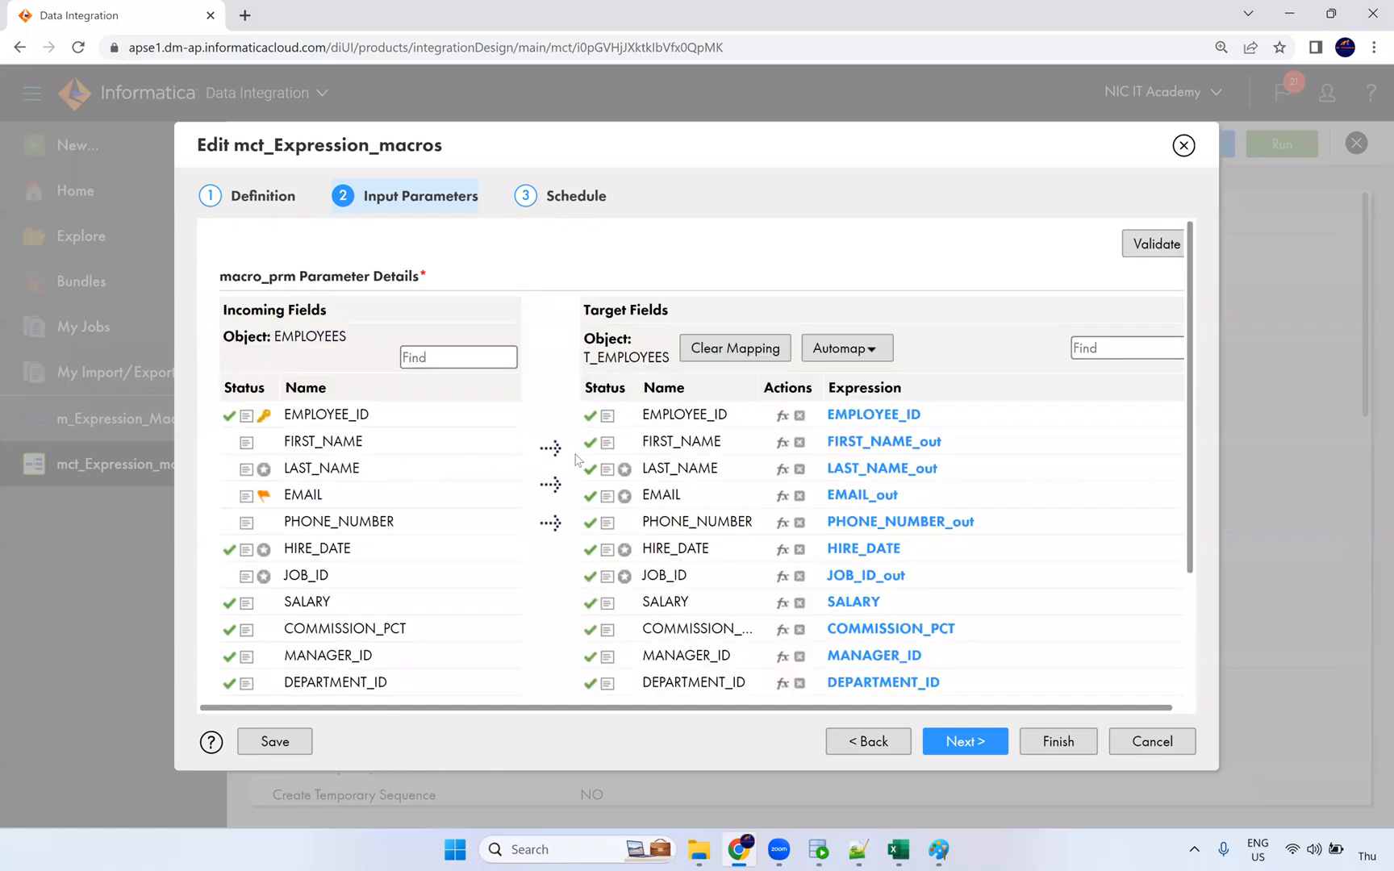
scroll(577, 457, "down", 2)
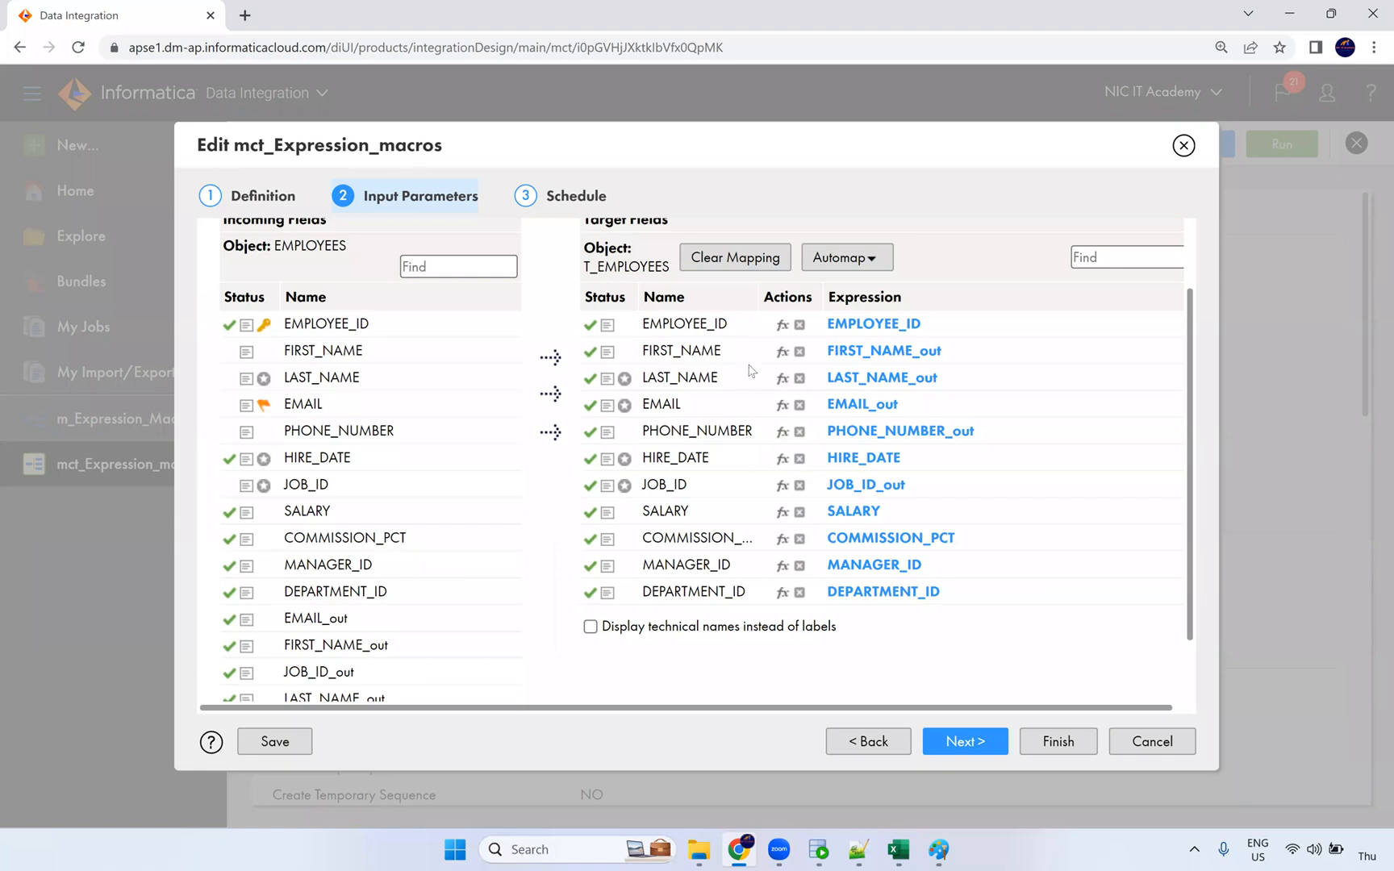
scroll(408, 496, "up", 1)
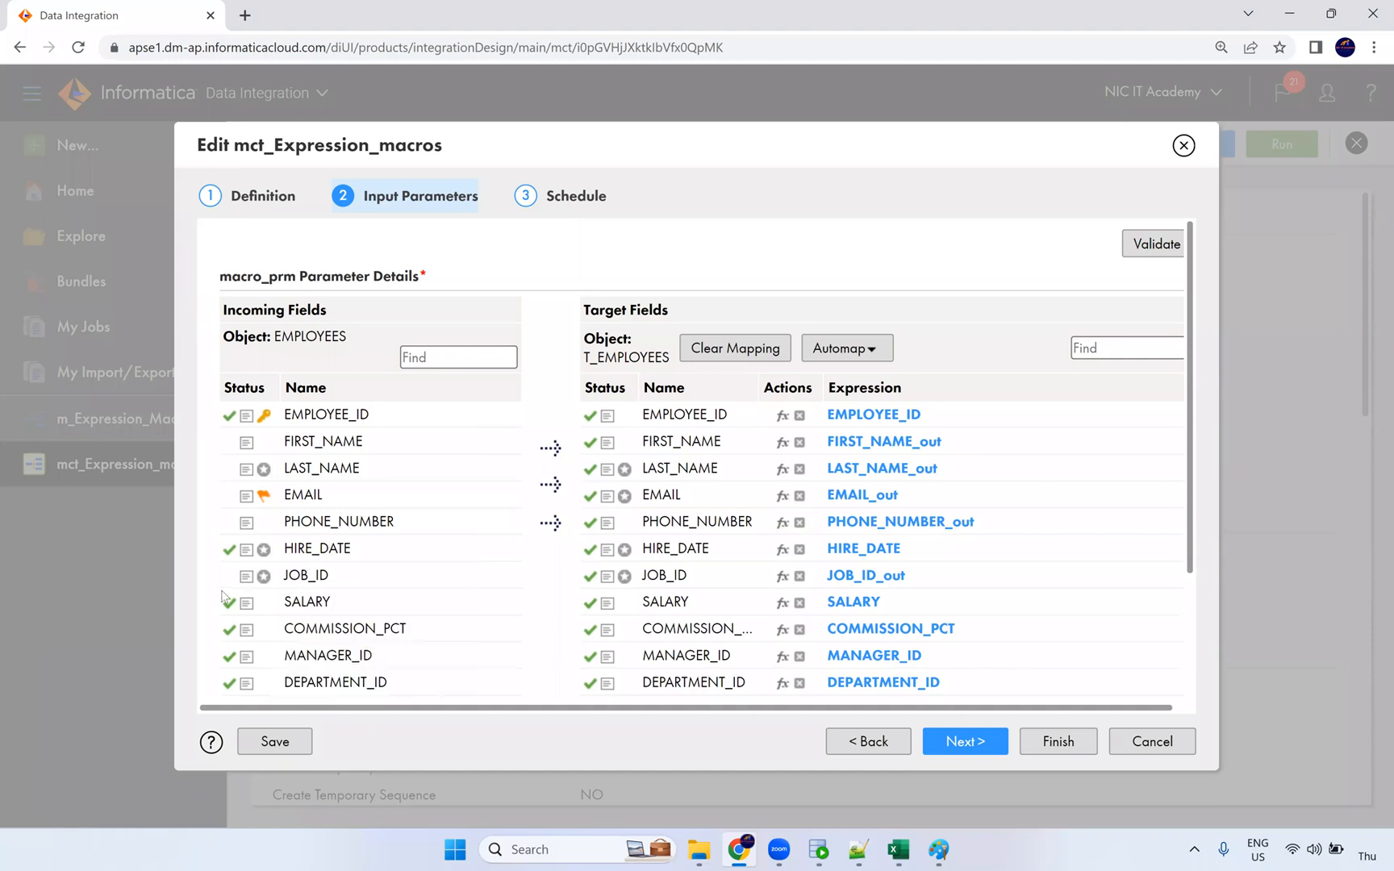
scroll(534, 615, "down", 2)
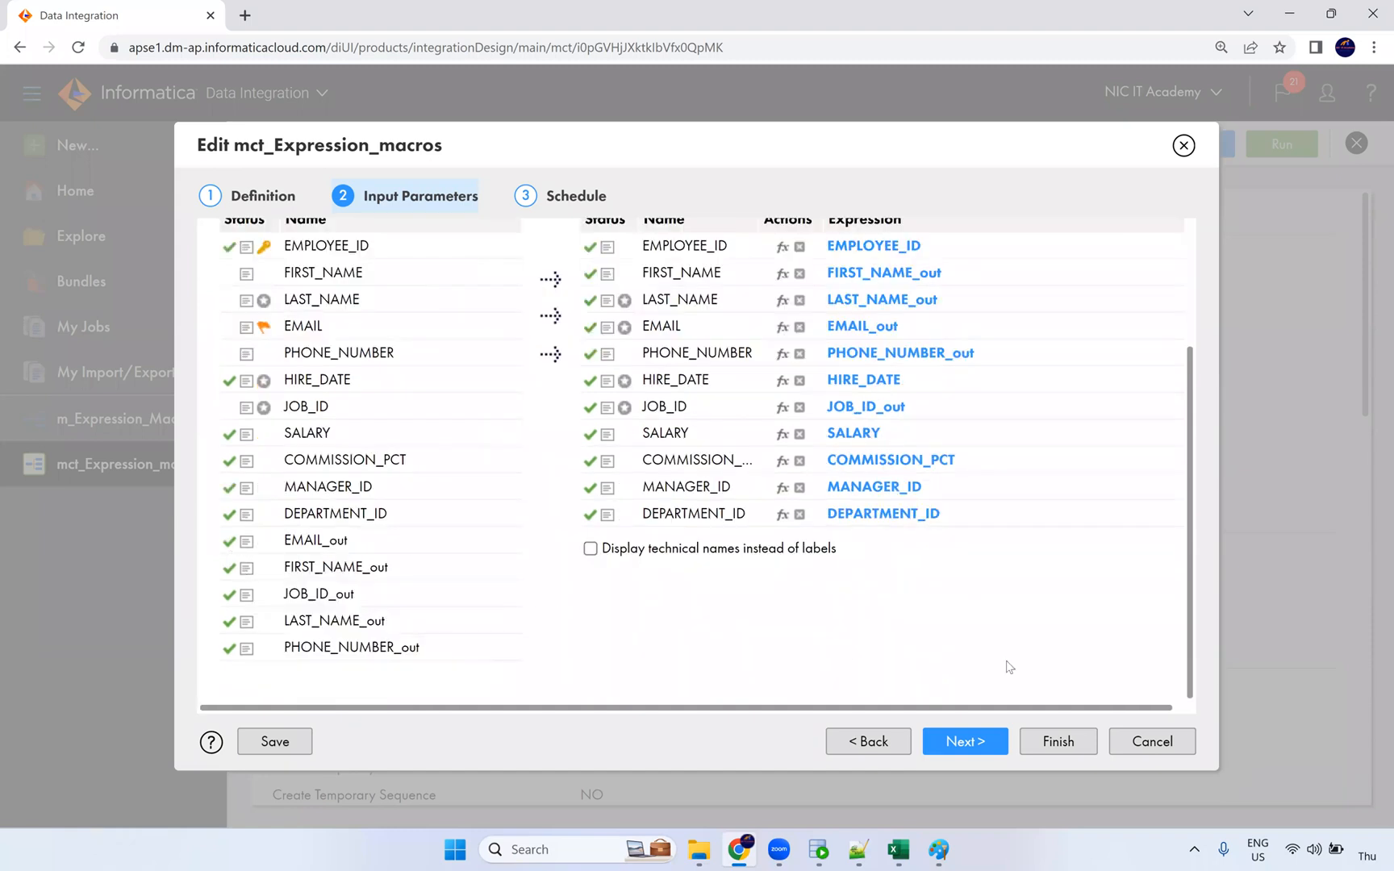
scroll(875, 630, "up", 2)
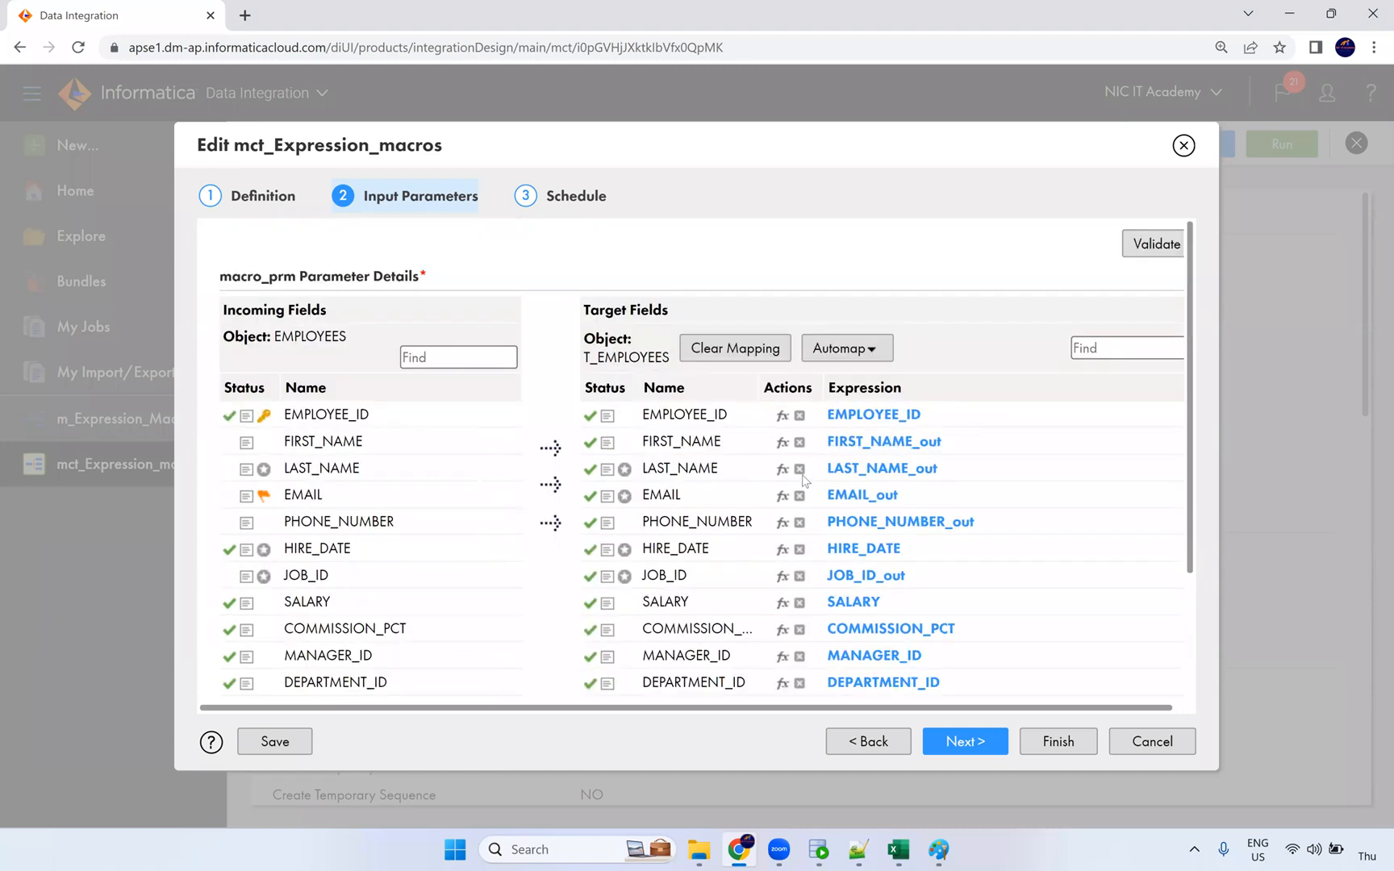
Step: Open the m_Expression_Macros mapping in split canvas view, then mark FIRST_NAME values in SQL Developer
left_click(1183, 145)
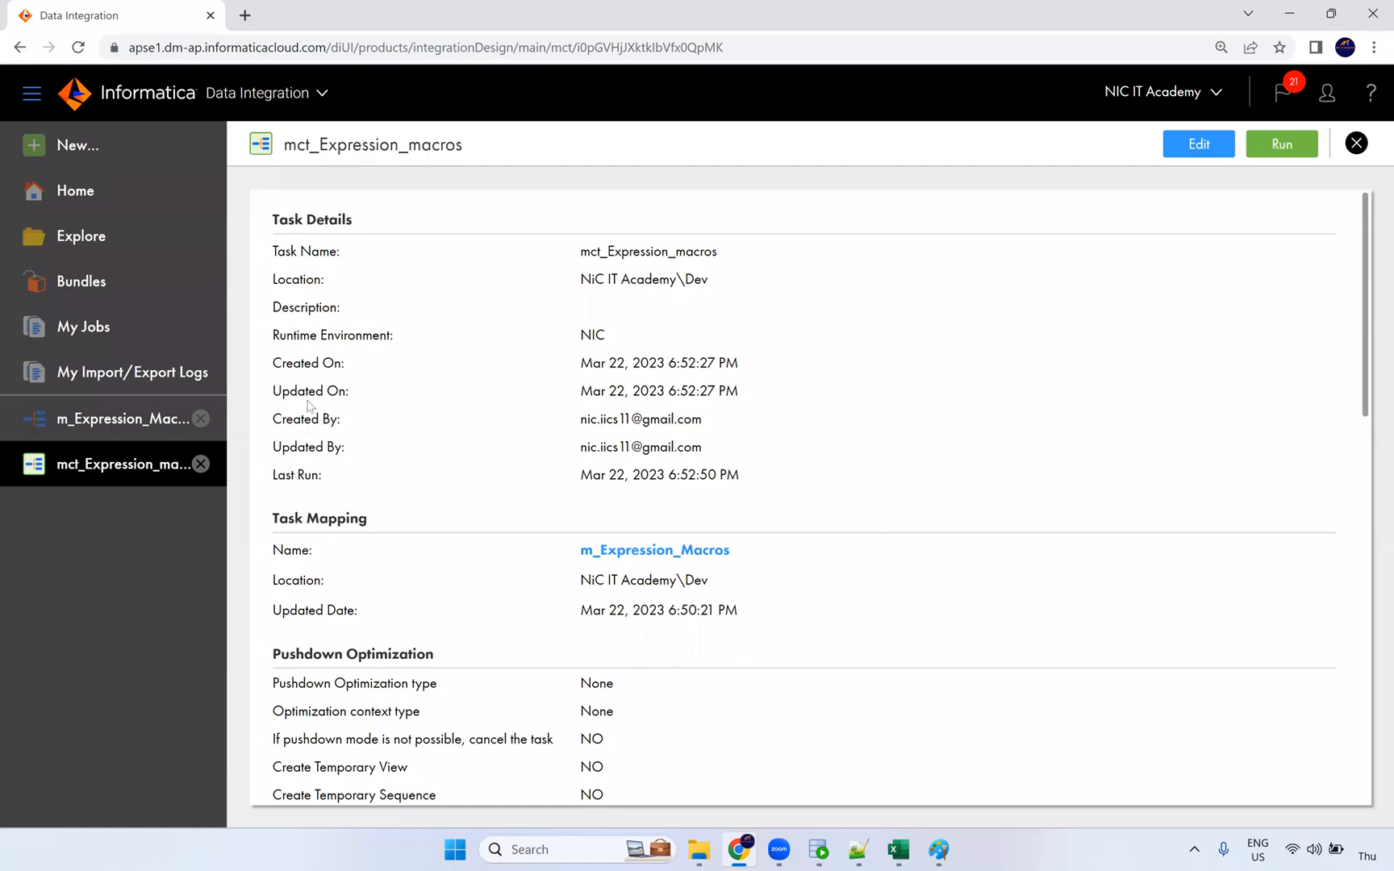
left_click(153, 424)
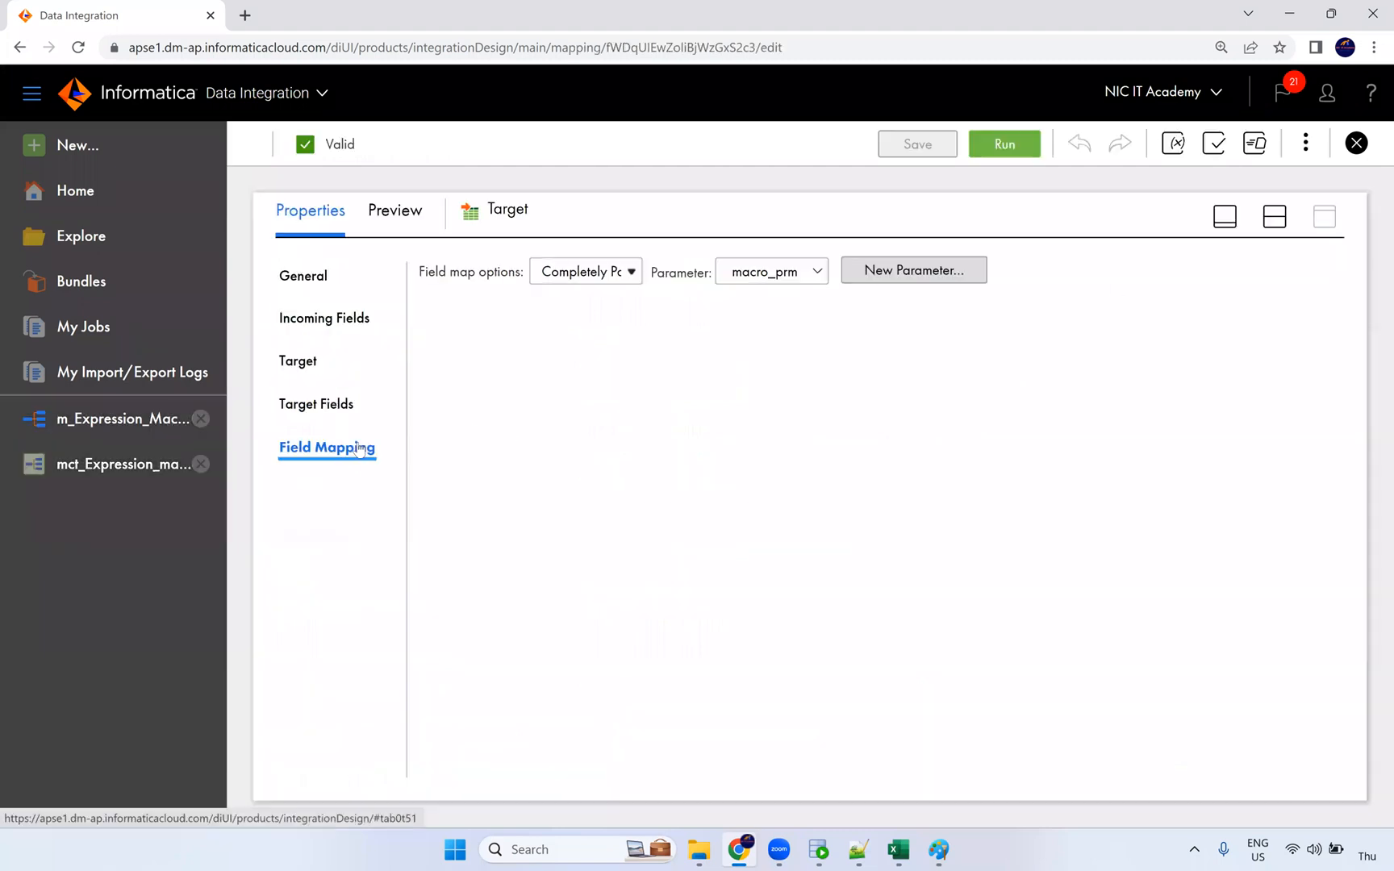
left_click(1274, 216)
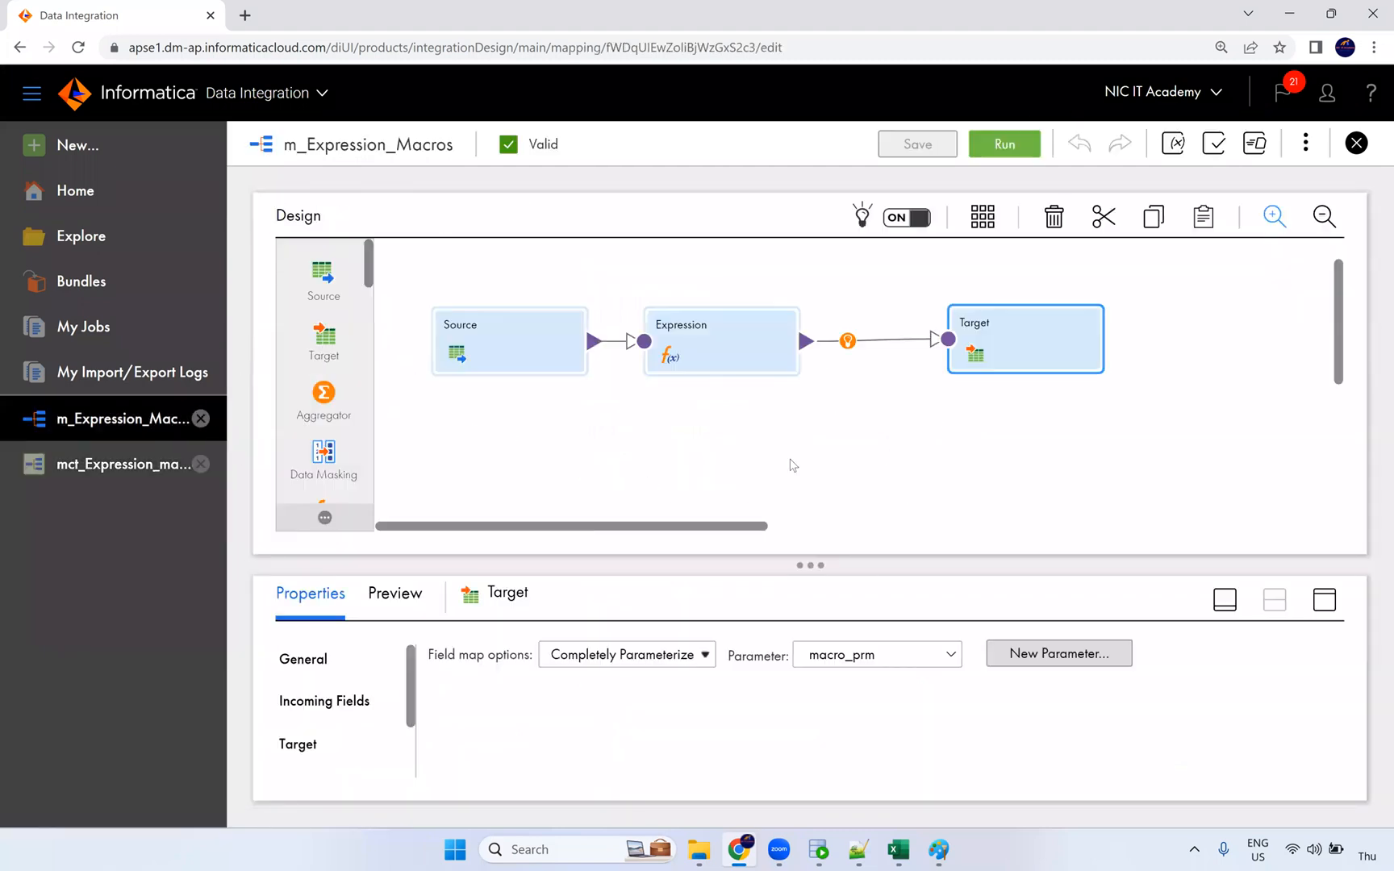
left_click(819, 849)
left_click_drag(413, 407, 385, 798)
Step: Mark the FIRST_NAME values for rows 45 to 60 before switching to the Notepad++ macro notes
scroll(391, 622, "down", 11)
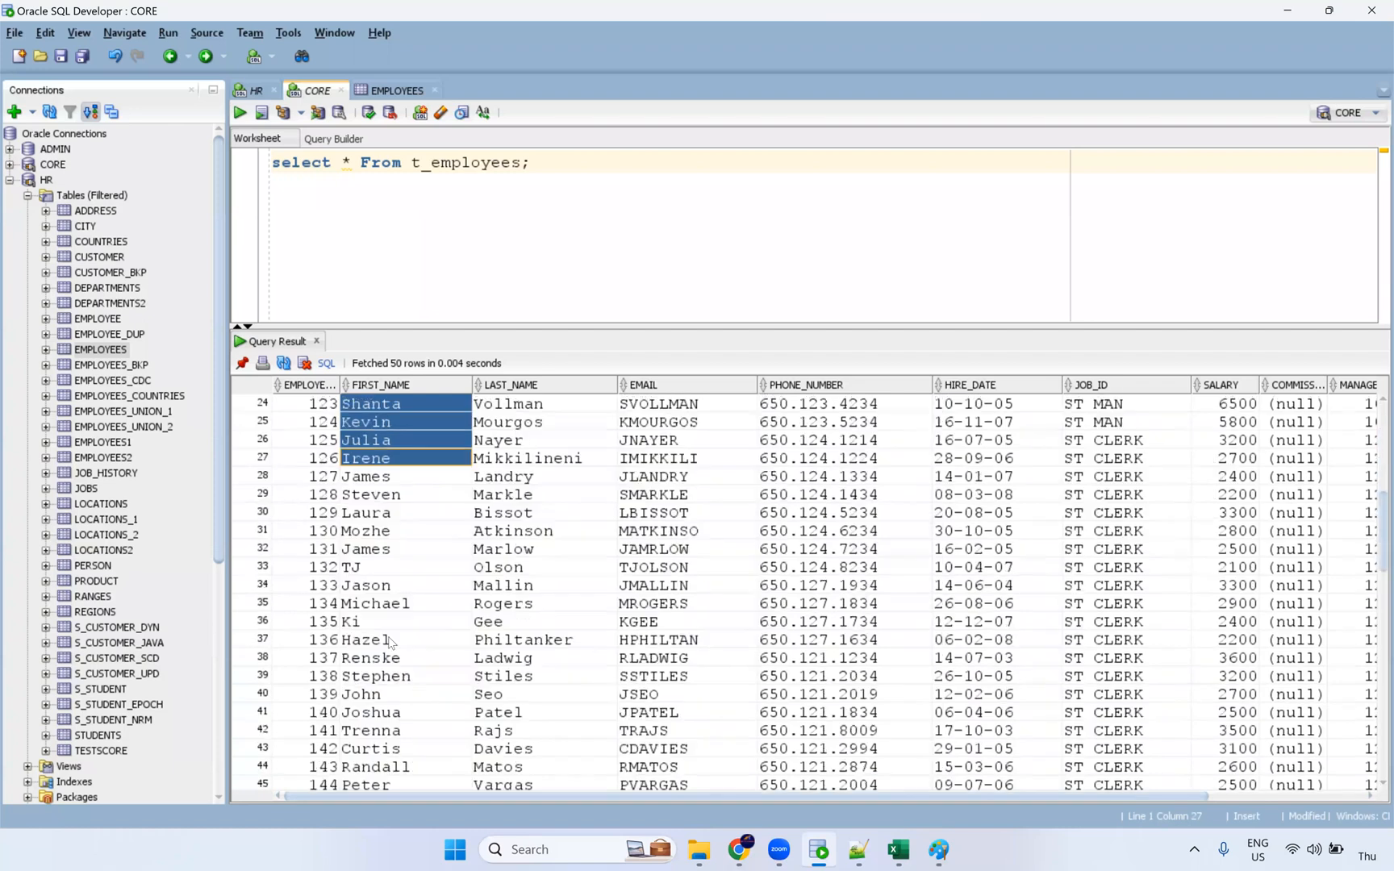
left_click_drag(394, 510, 408, 782)
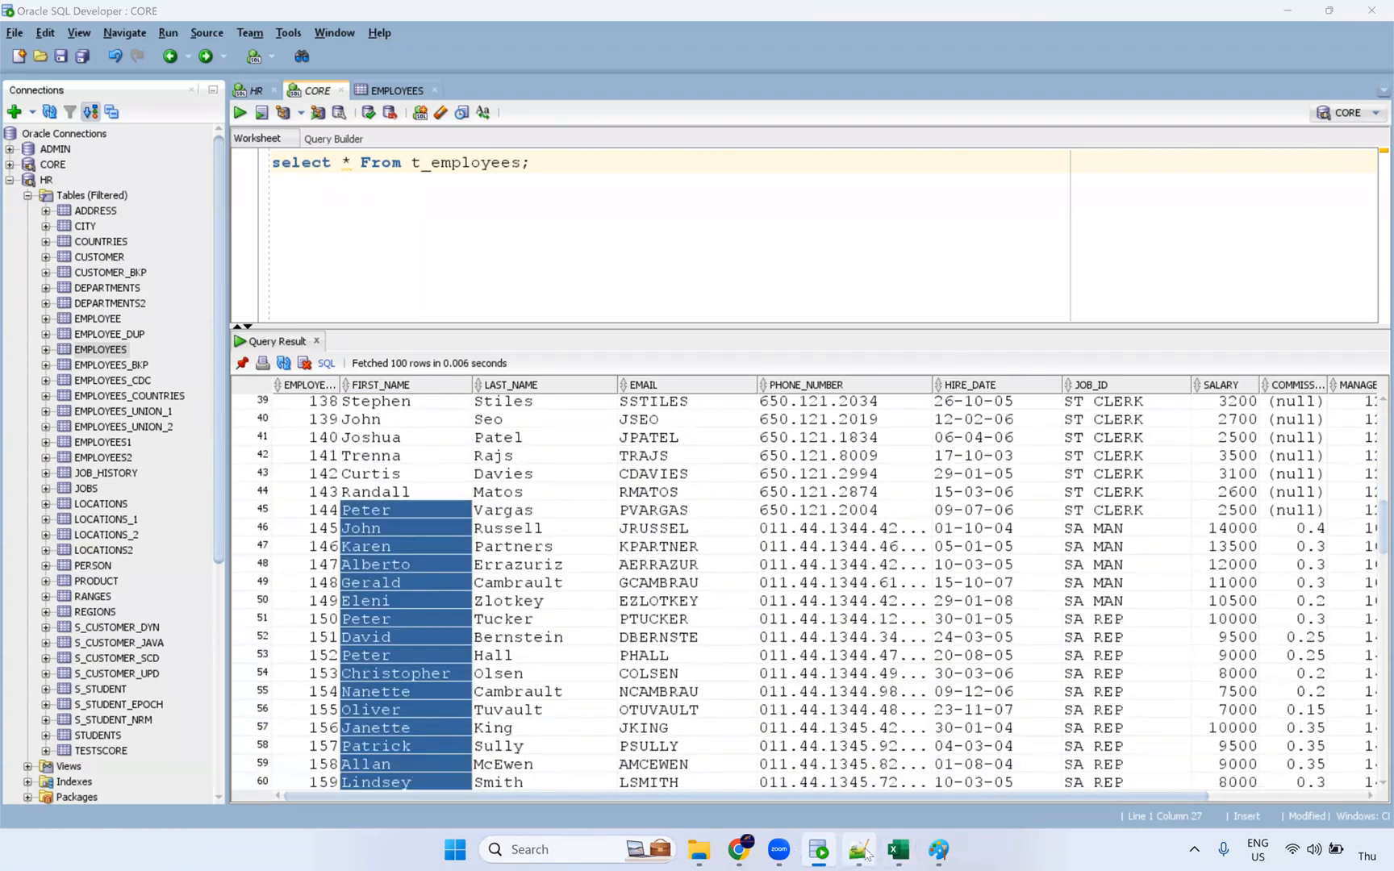
key("alt+Tab")
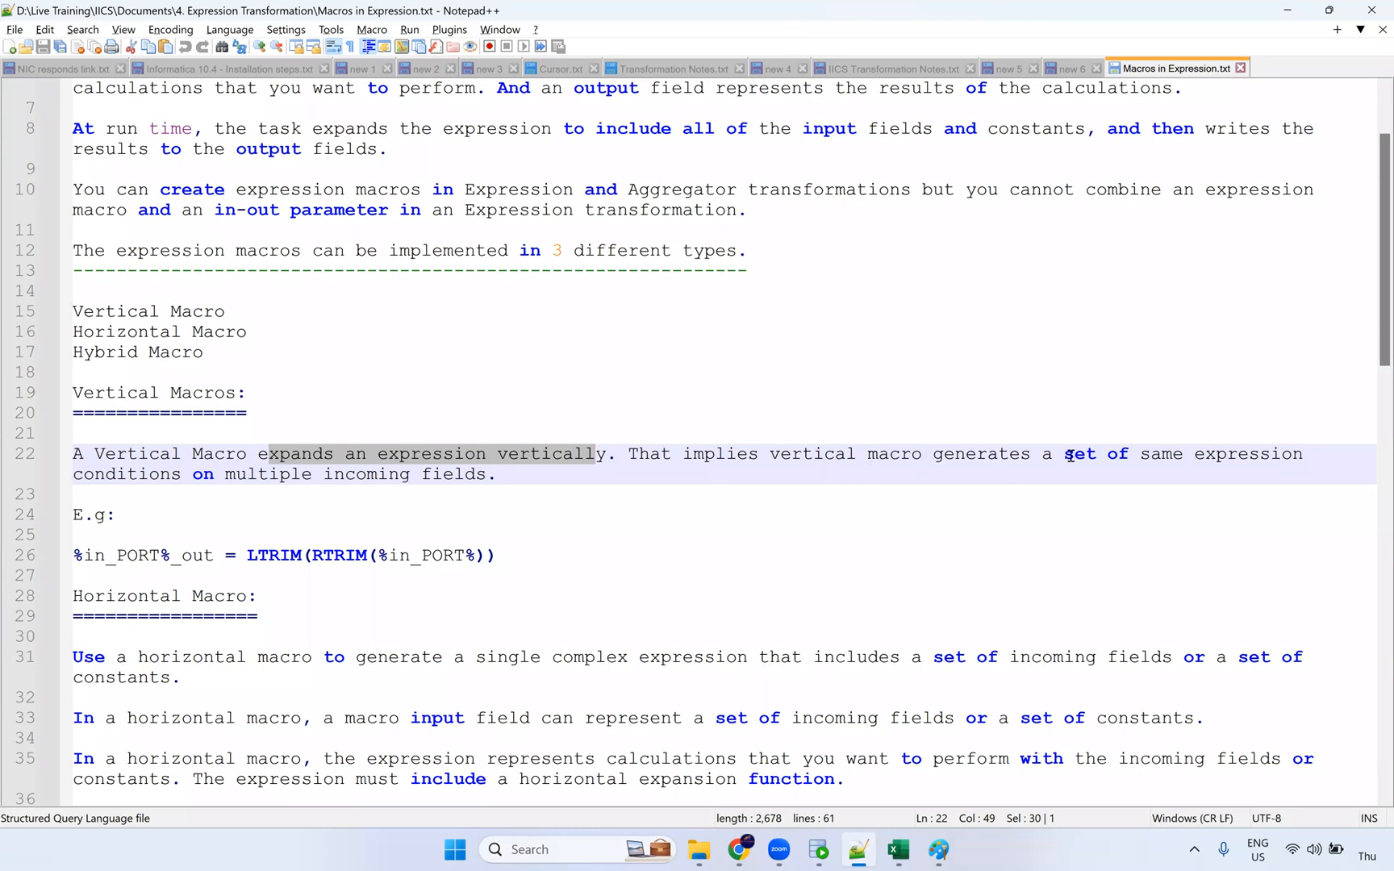
Step: Highlight the multiple-incoming-fields phrase and the Horizontal Macro heading in the notes
left_click_drag(194, 475, 487, 476)
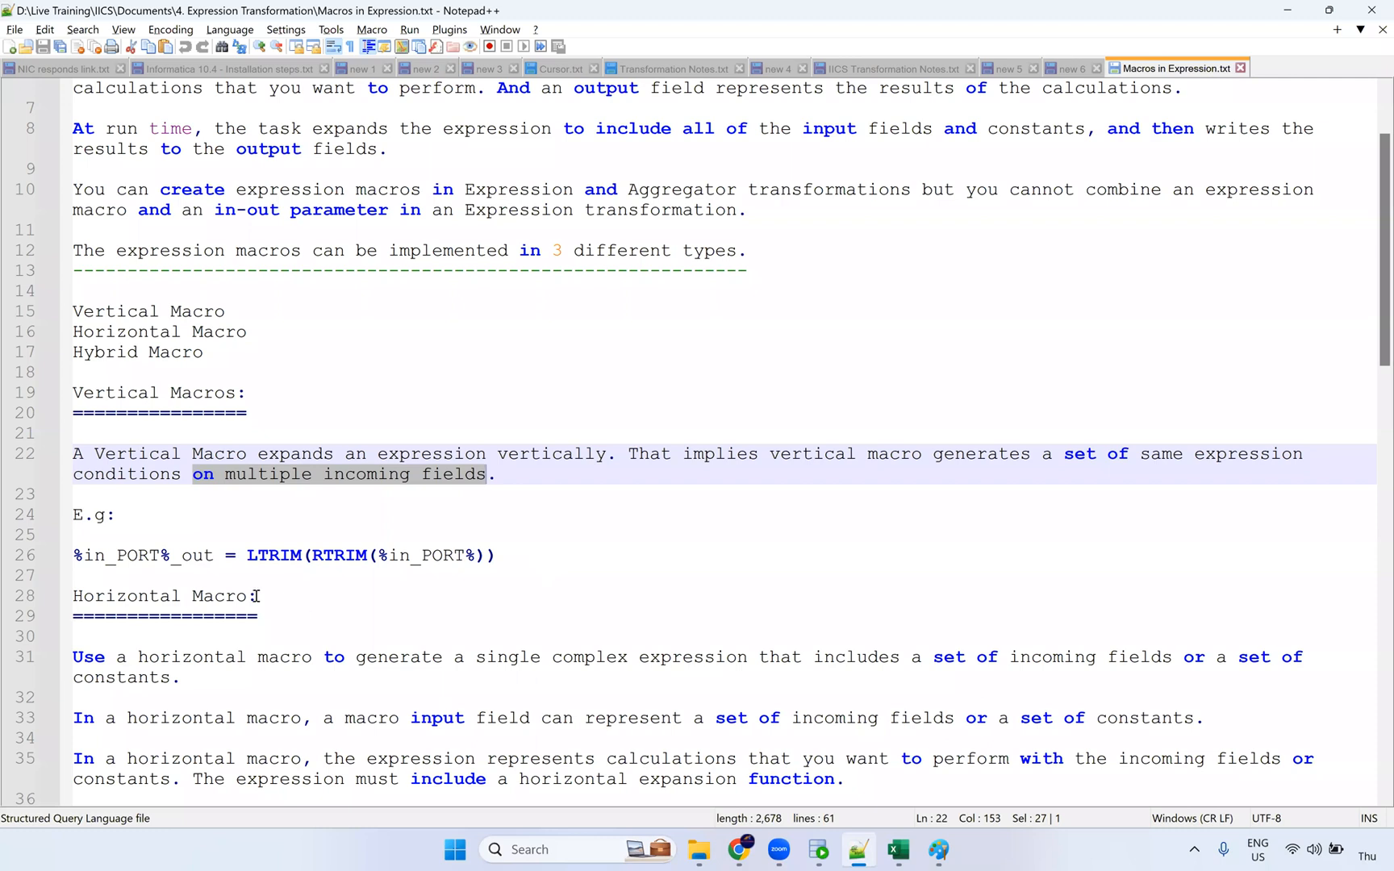
left_click_drag(246, 596, 73, 595)
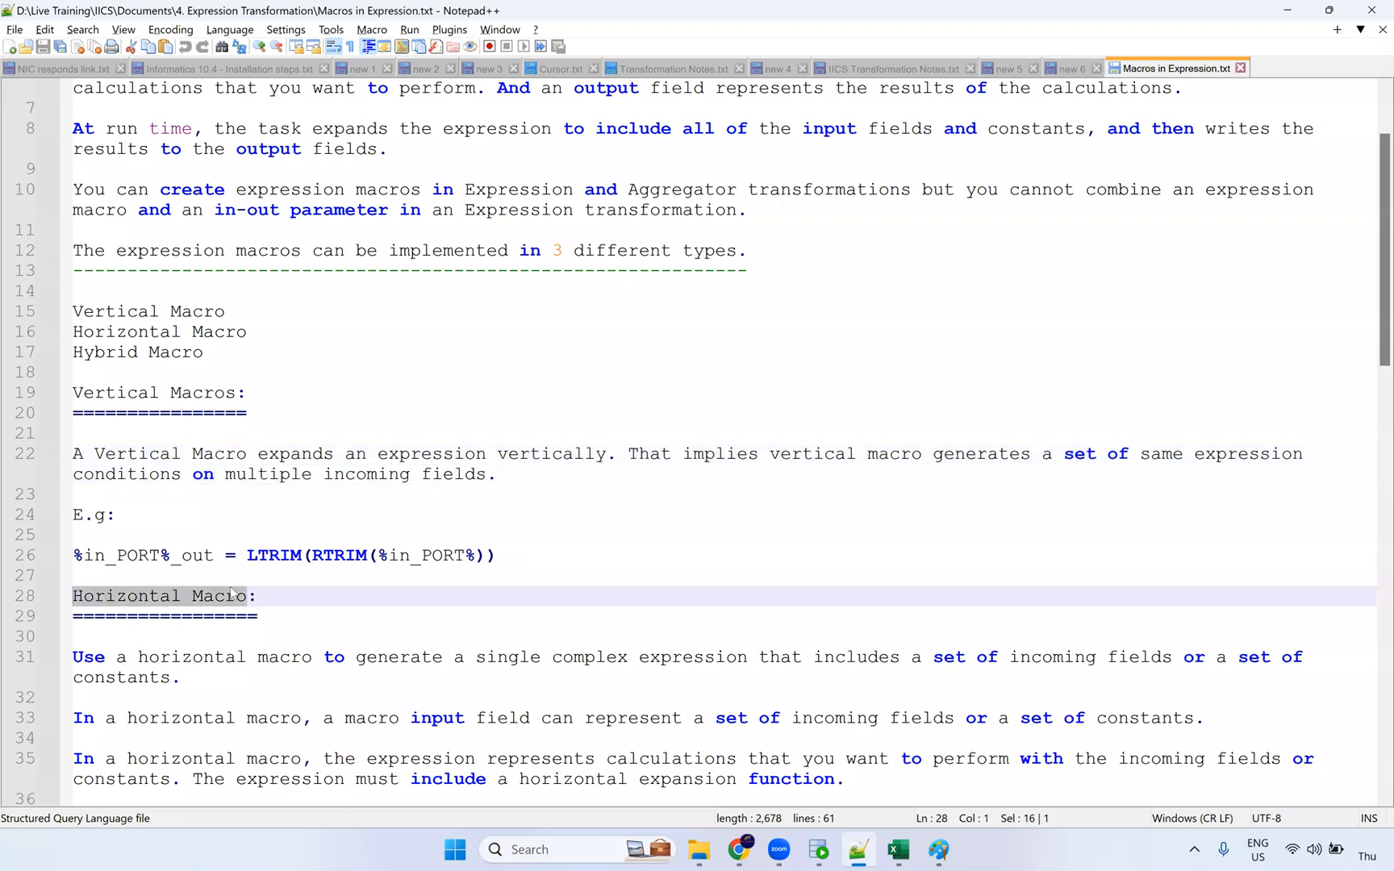
scroll(336, 585, "down", 5)
scroll(325, 543, "down", 4)
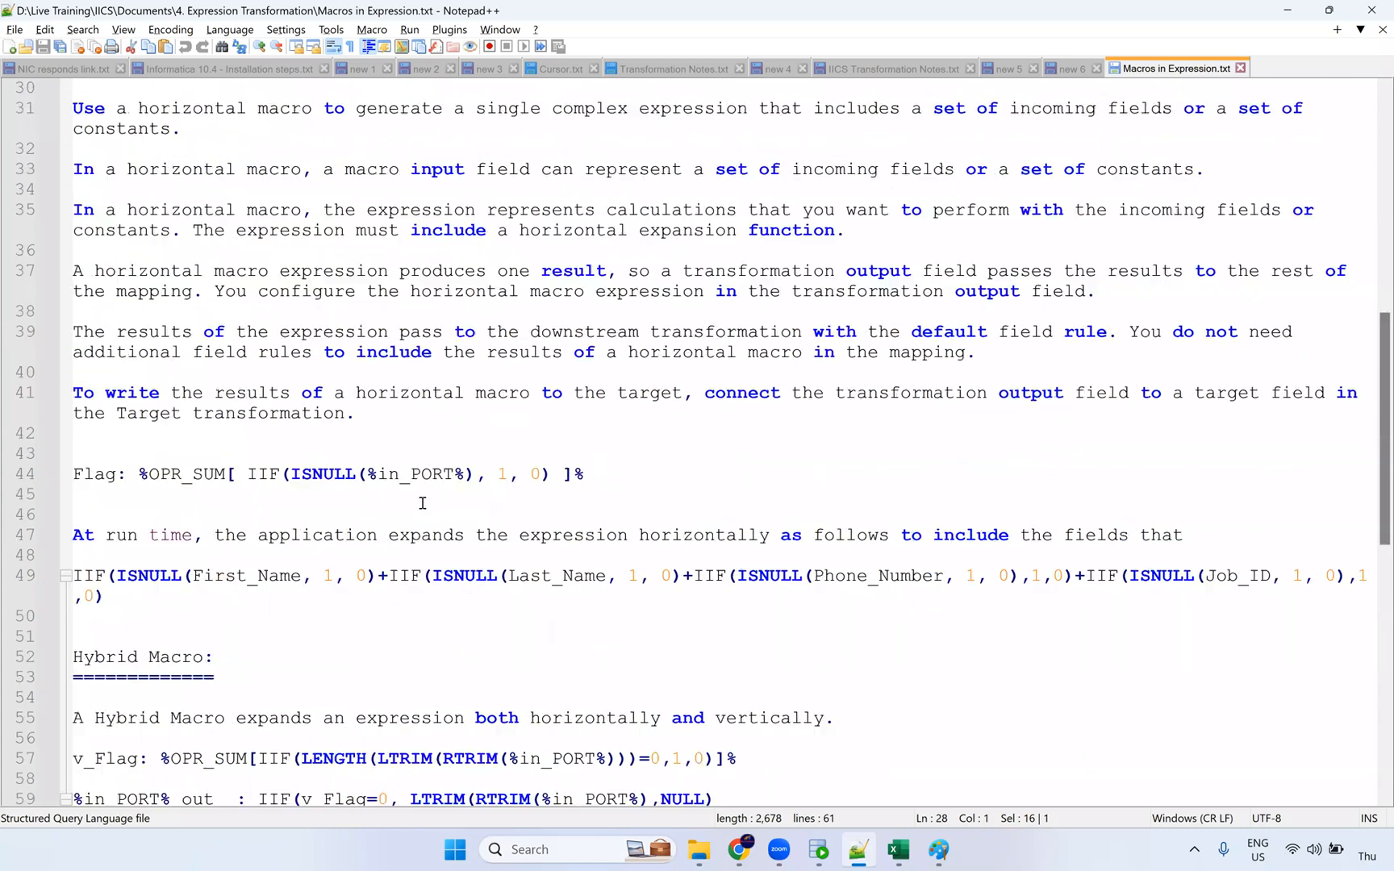
Step: Walk through the Flag %OPR_SUM expression, its 1-for-null and 0 results, and in_PORT
left_click_drag(597, 479, 422, 476)
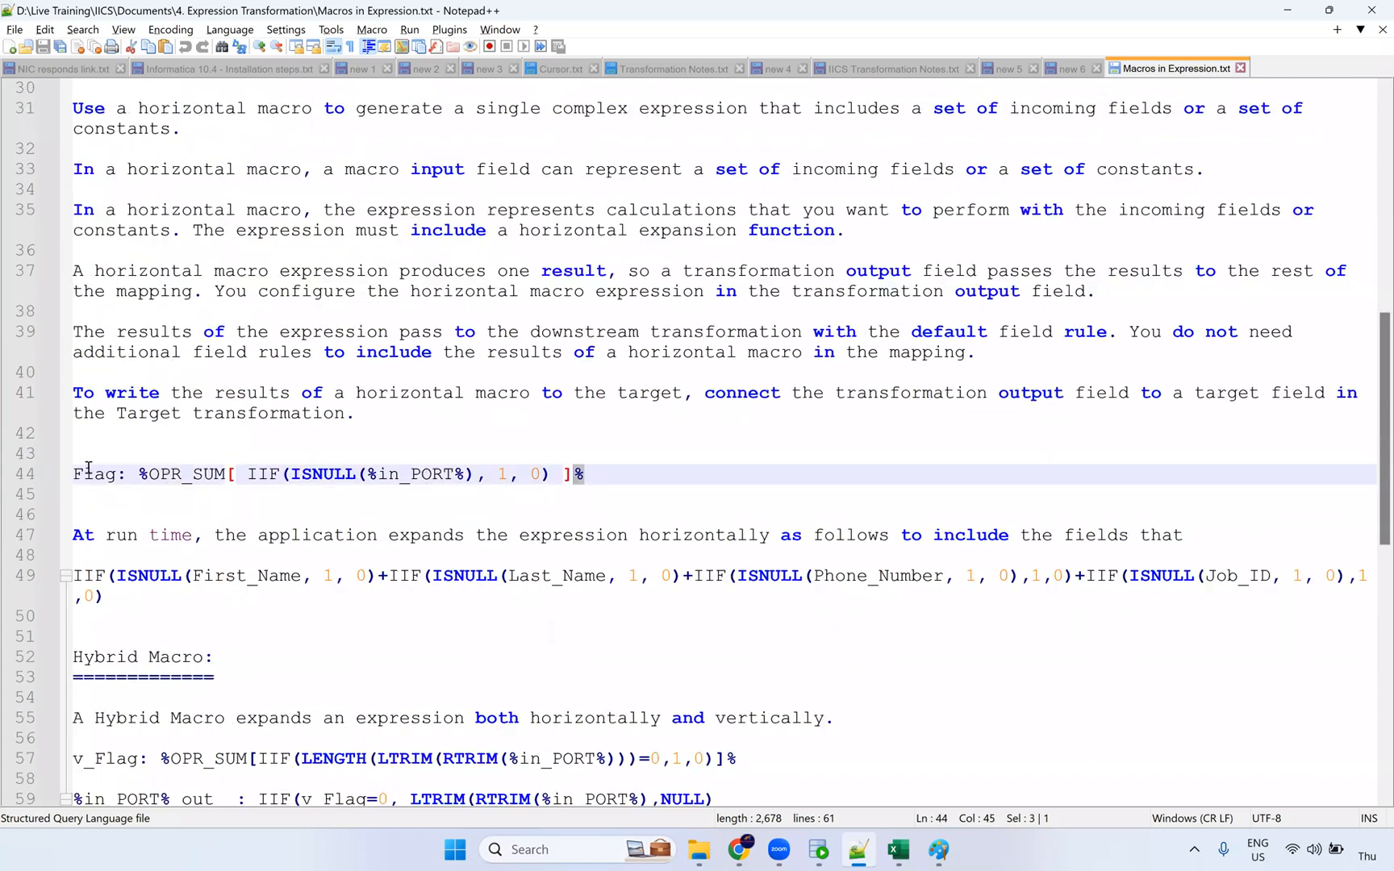
left_click_drag(172, 474, 258, 475)
left_click(306, 474)
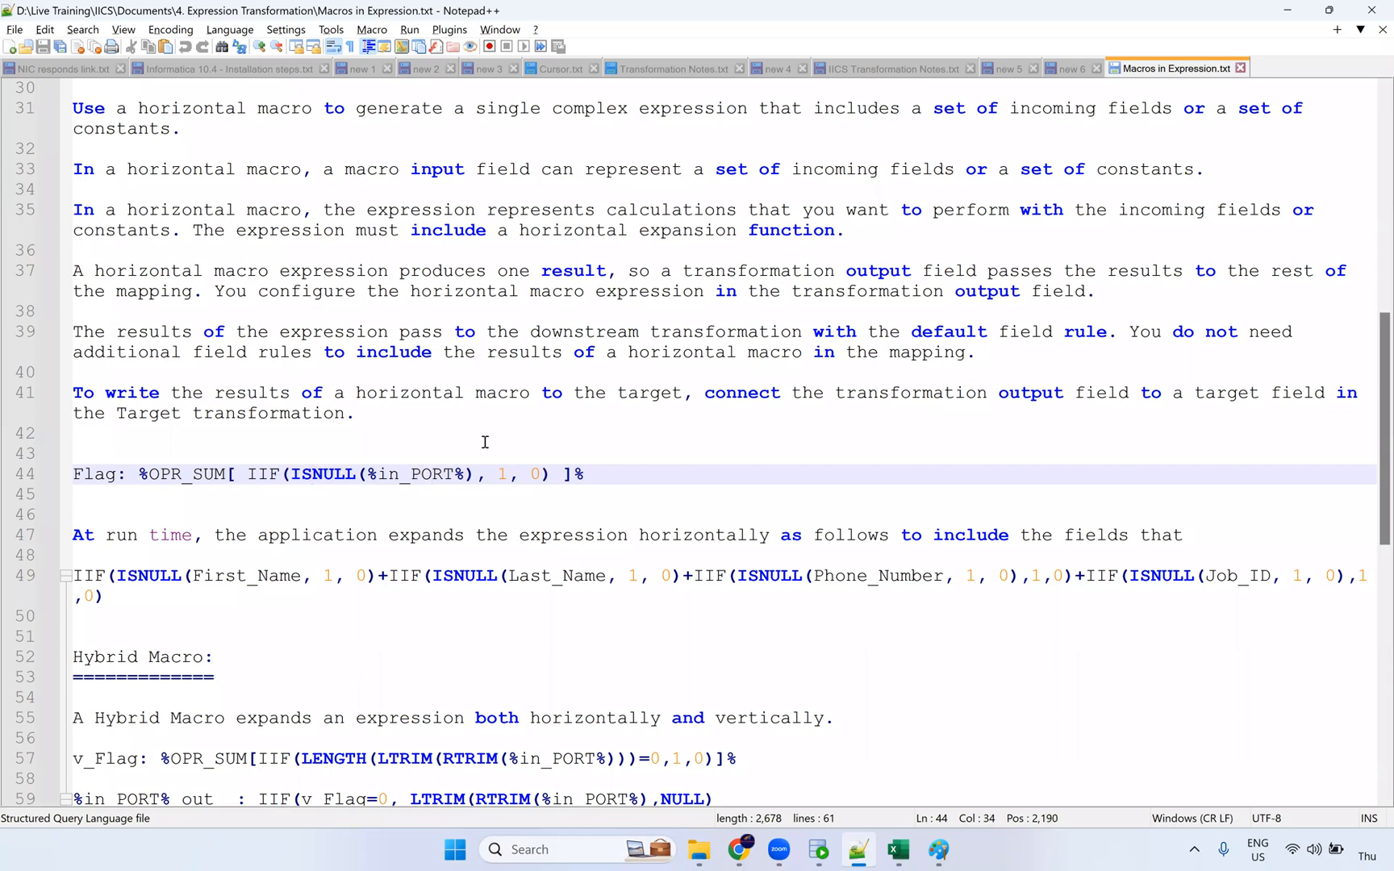
left_click_drag(508, 474, 485, 476)
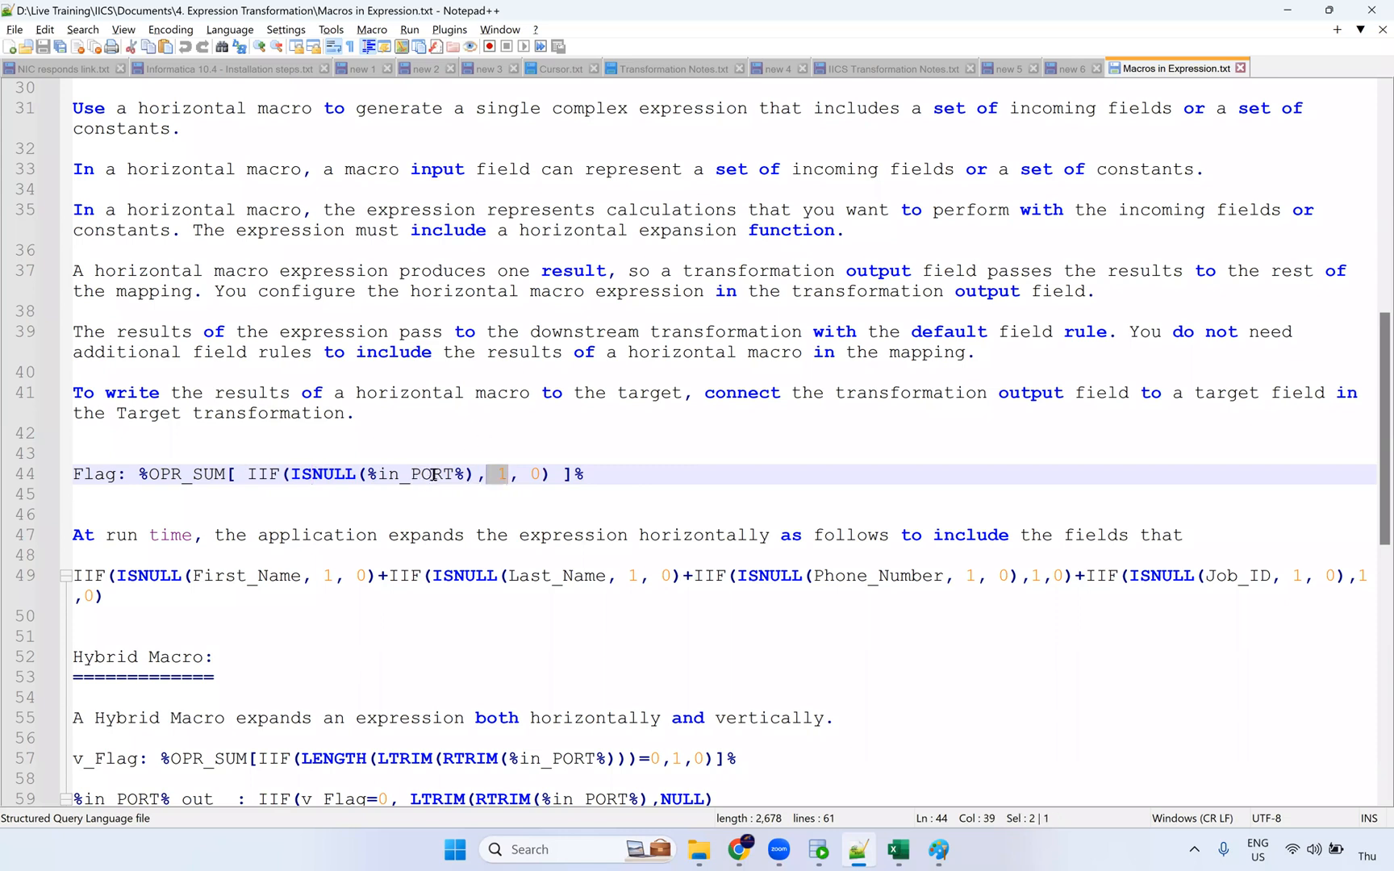
key("Right")
key("Right")
key("Right")
key("Right")
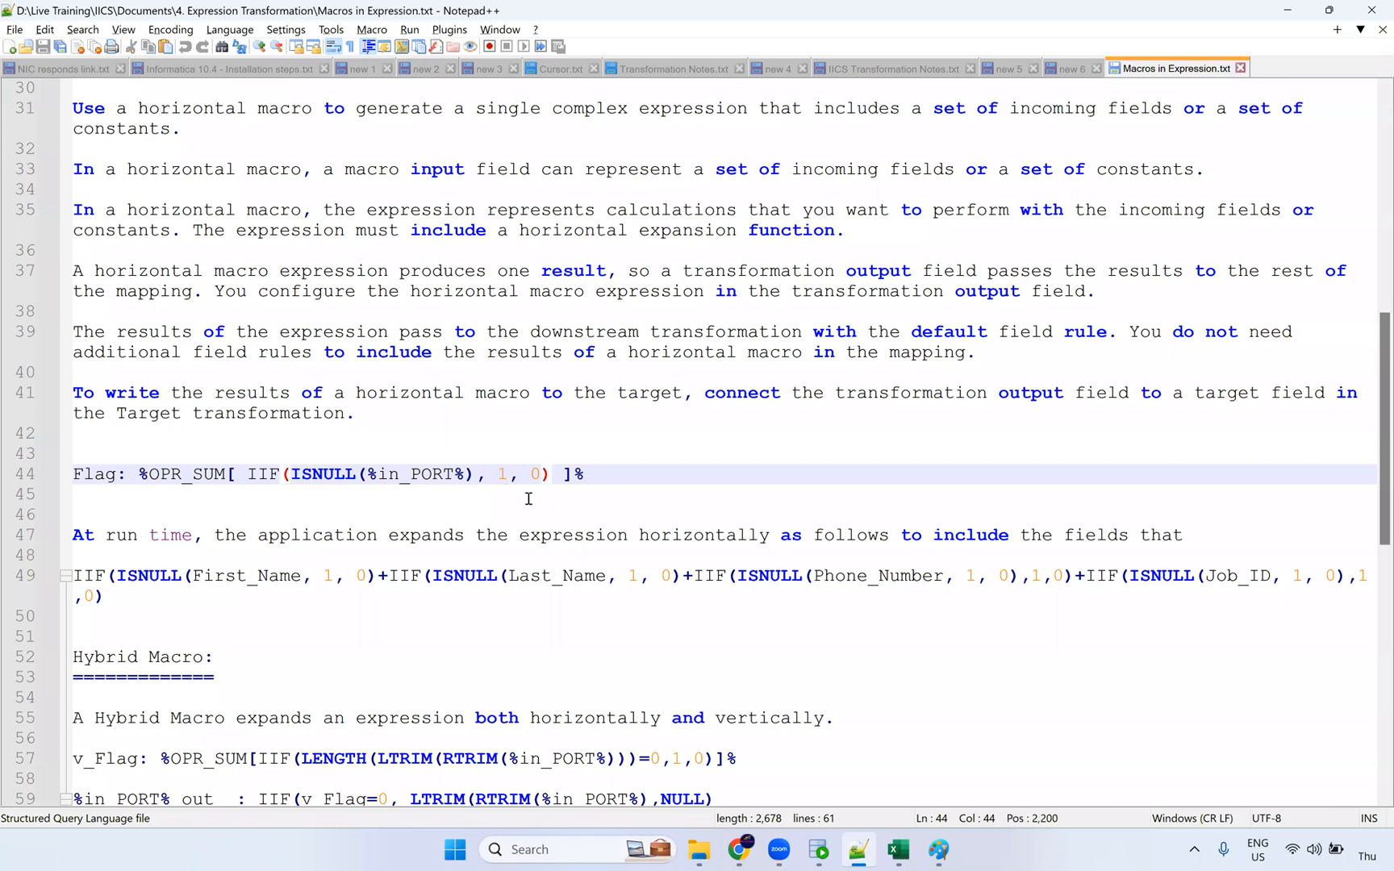
double_click(420, 475)
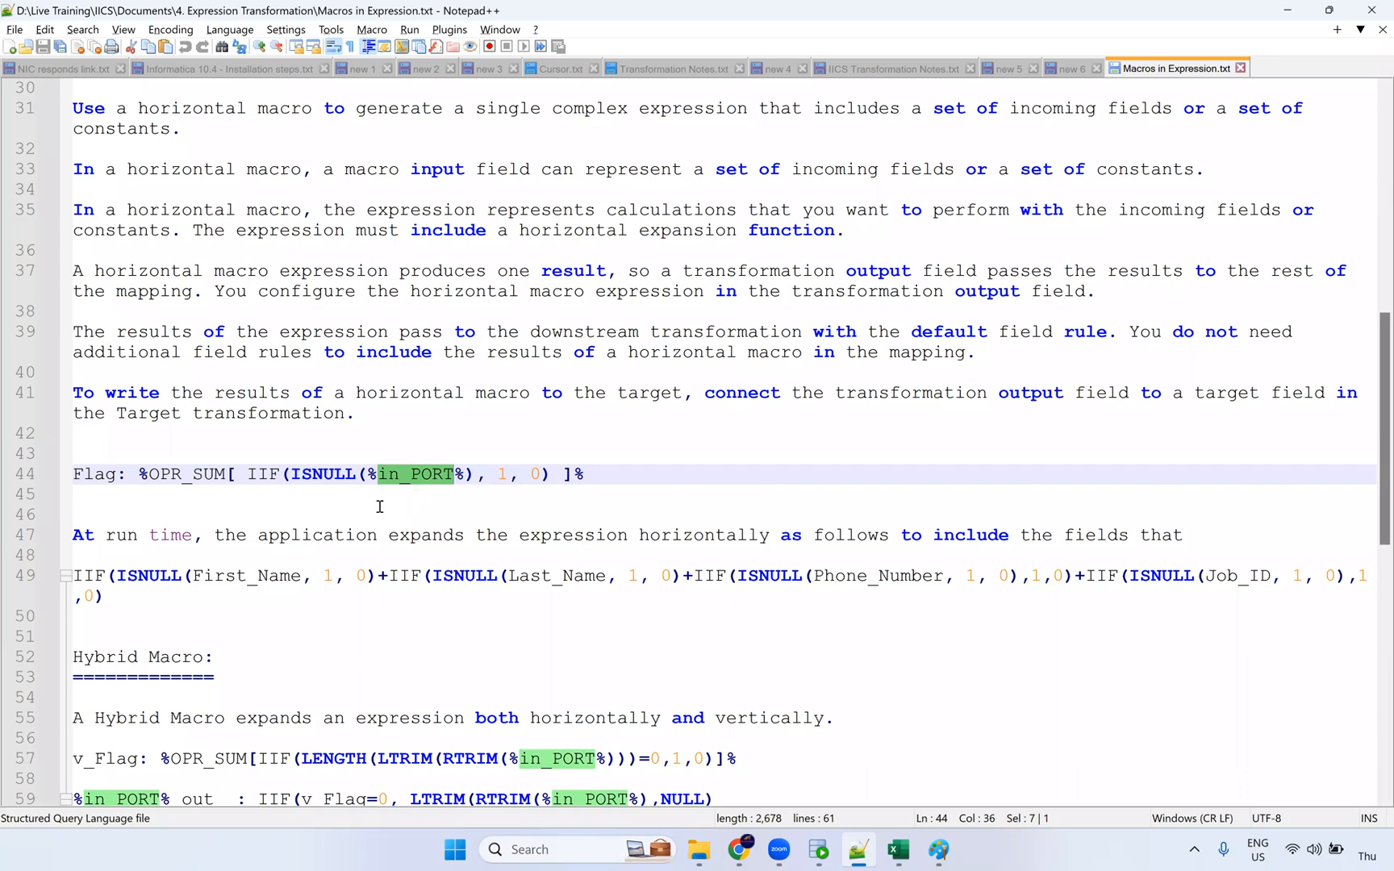
Step: Mark the expanded IIF expression on line 49, then return to SQL Developer
left_click_drag(75, 575, 712, 593)
left_click_drag(1115, 588, 1187, 623)
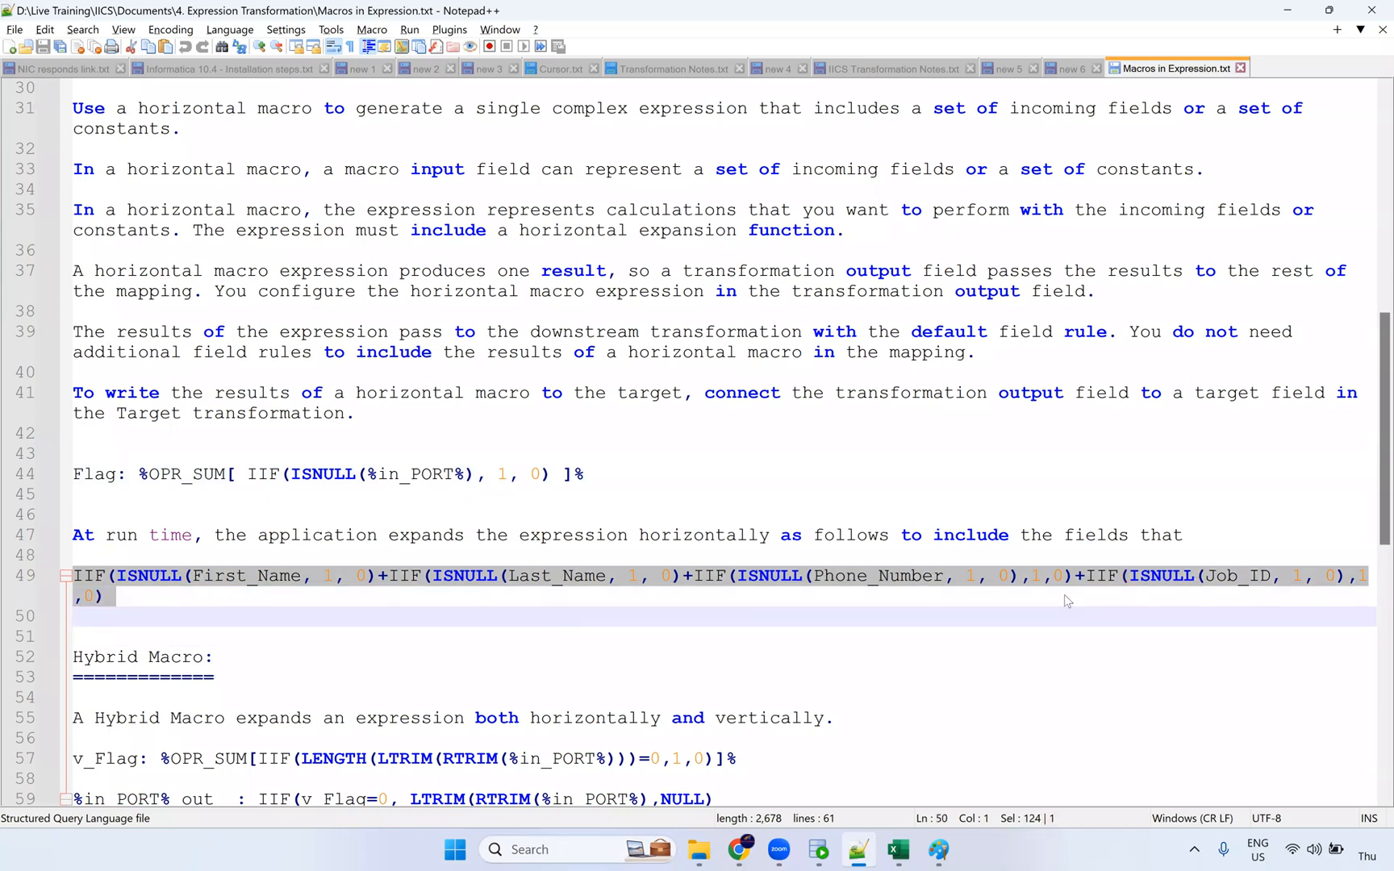
key("alt+Tab")
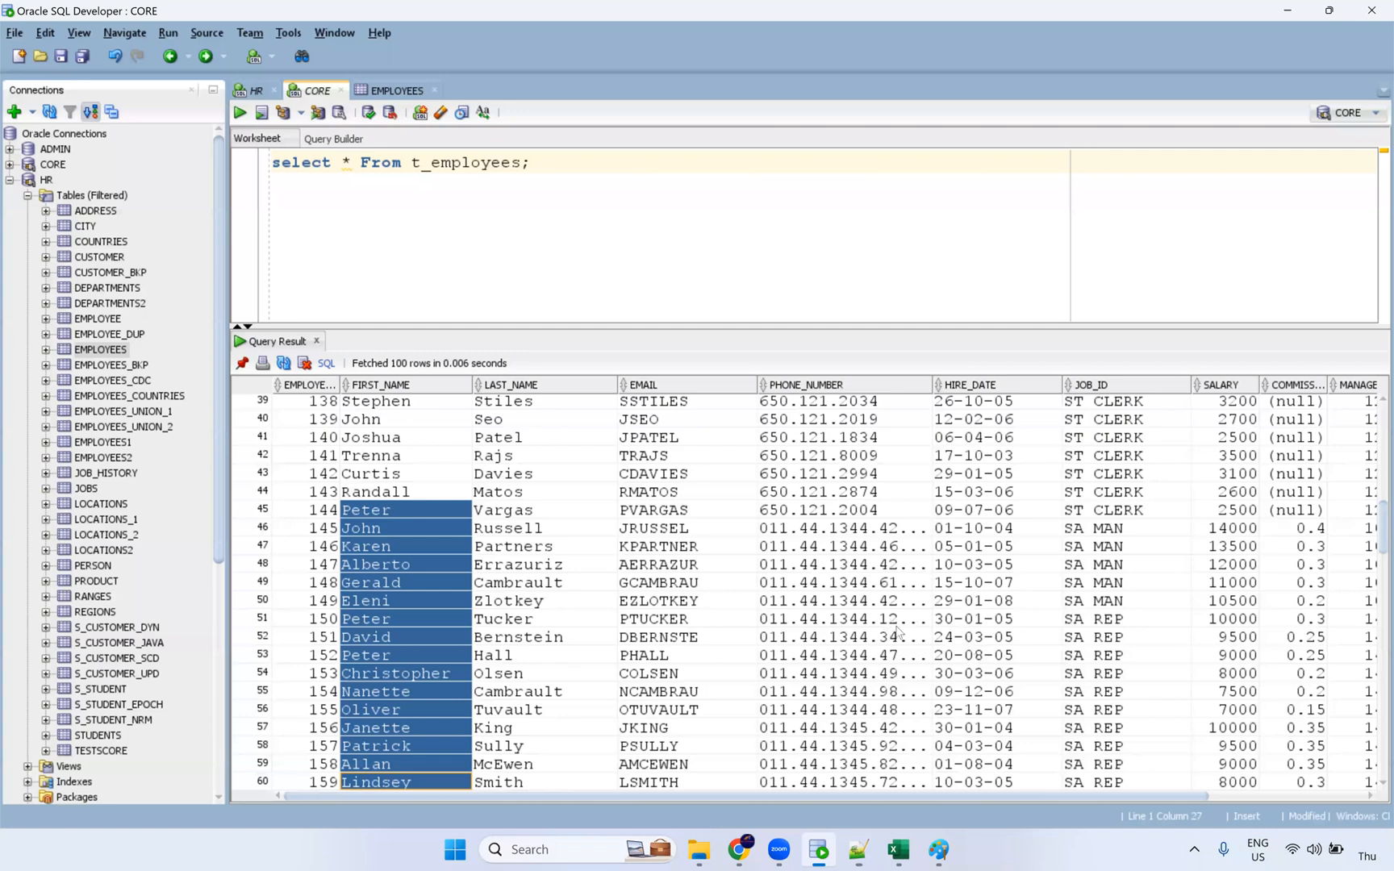
Step: Jump to row 105 of t_employees and mark its first name through its null PHONE_NUMBER
key("ctrl+End")
left_click(794, 780)
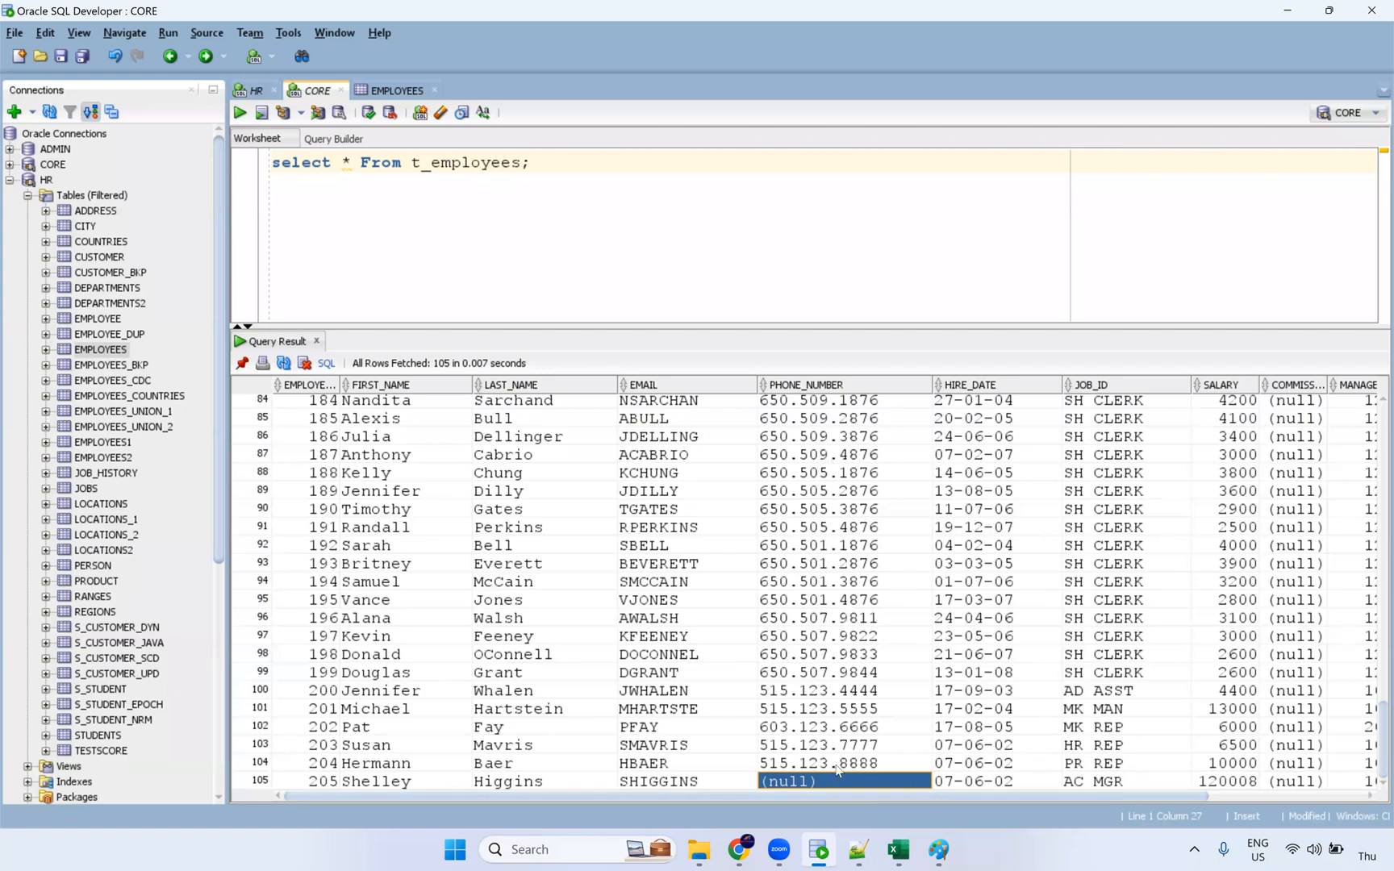
left_click(442, 781)
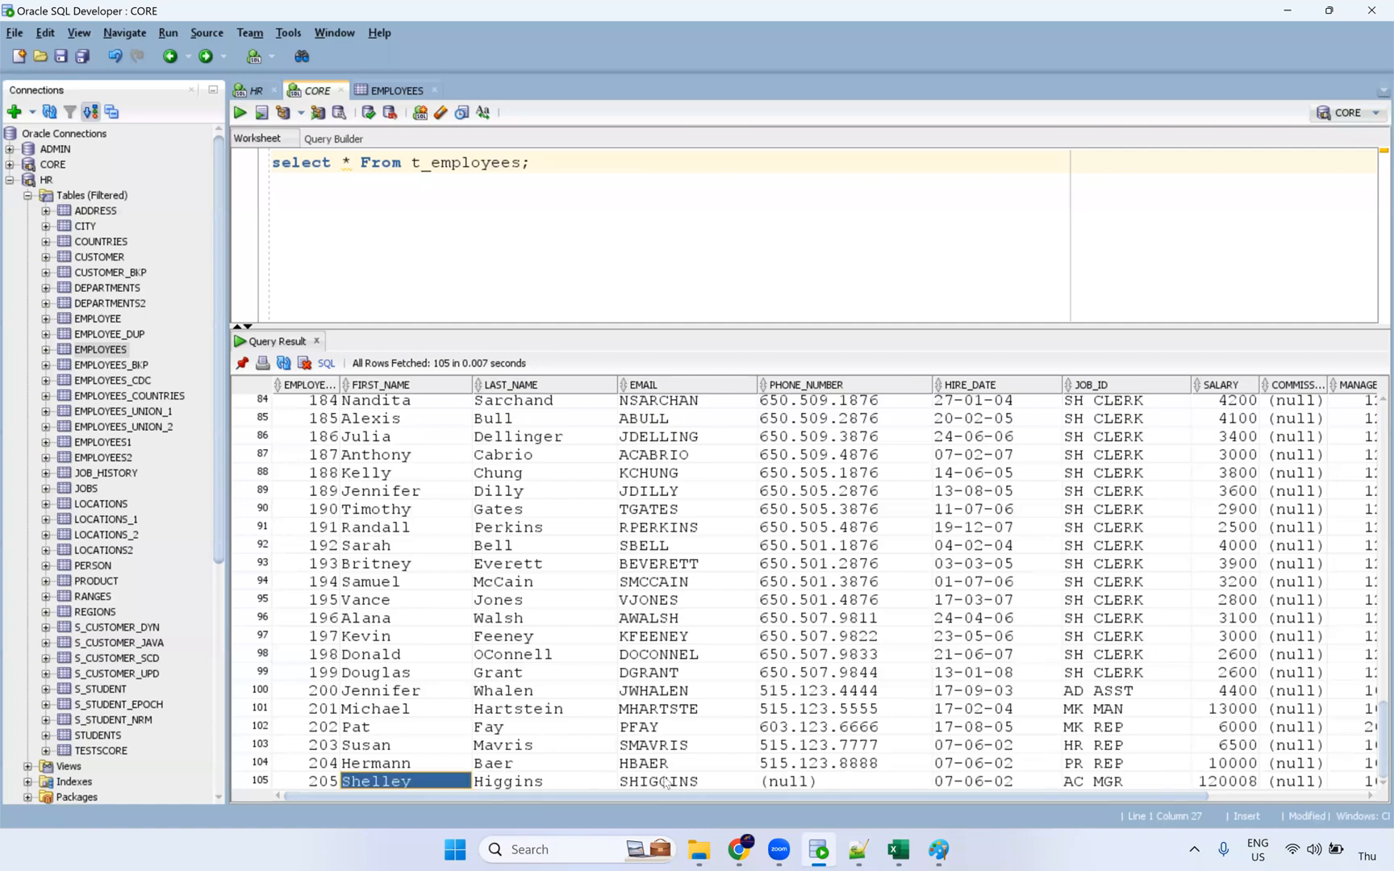
left_click(806, 781, "shift")
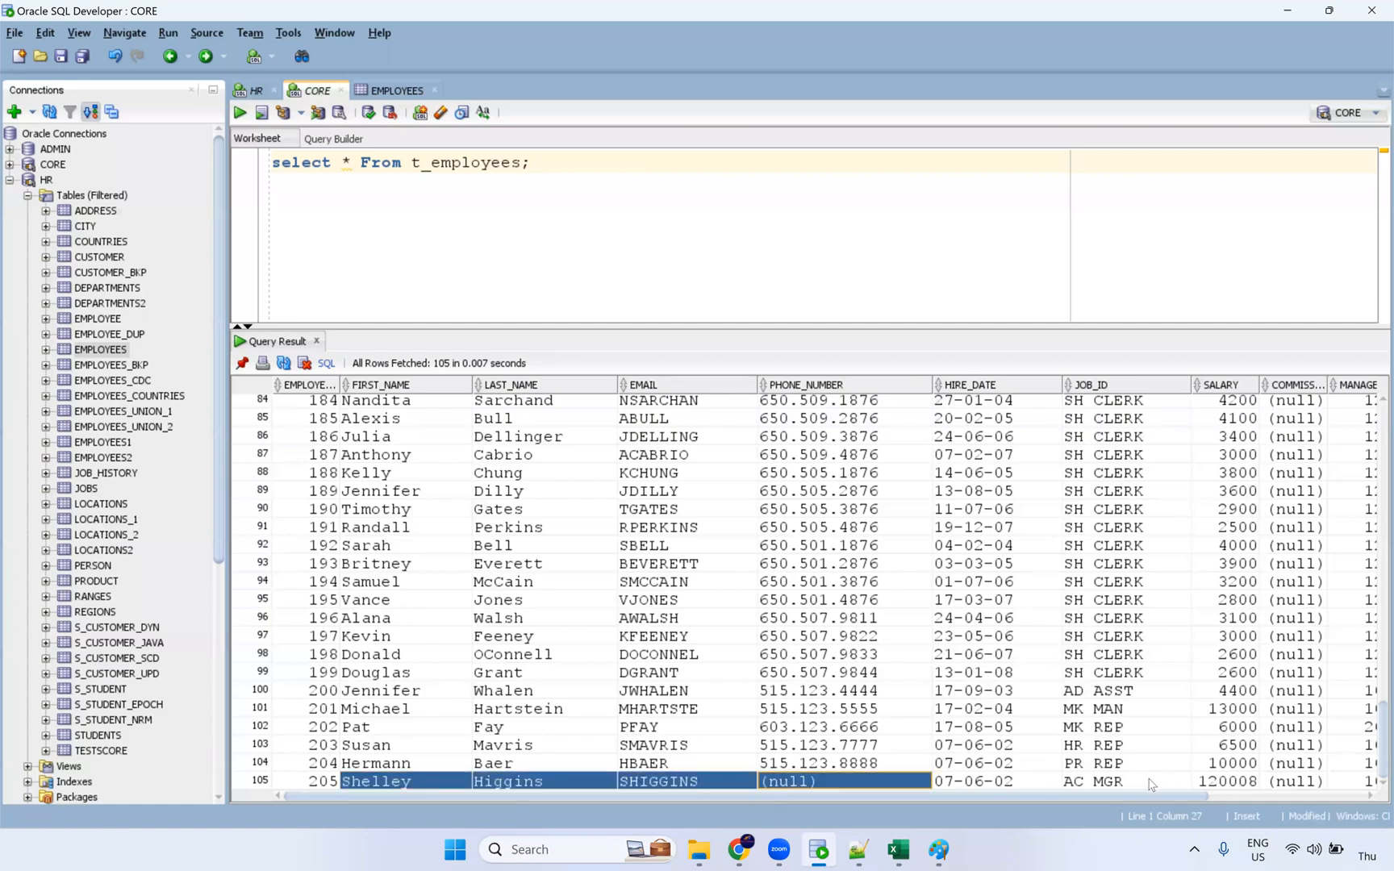
left_click(860, 783)
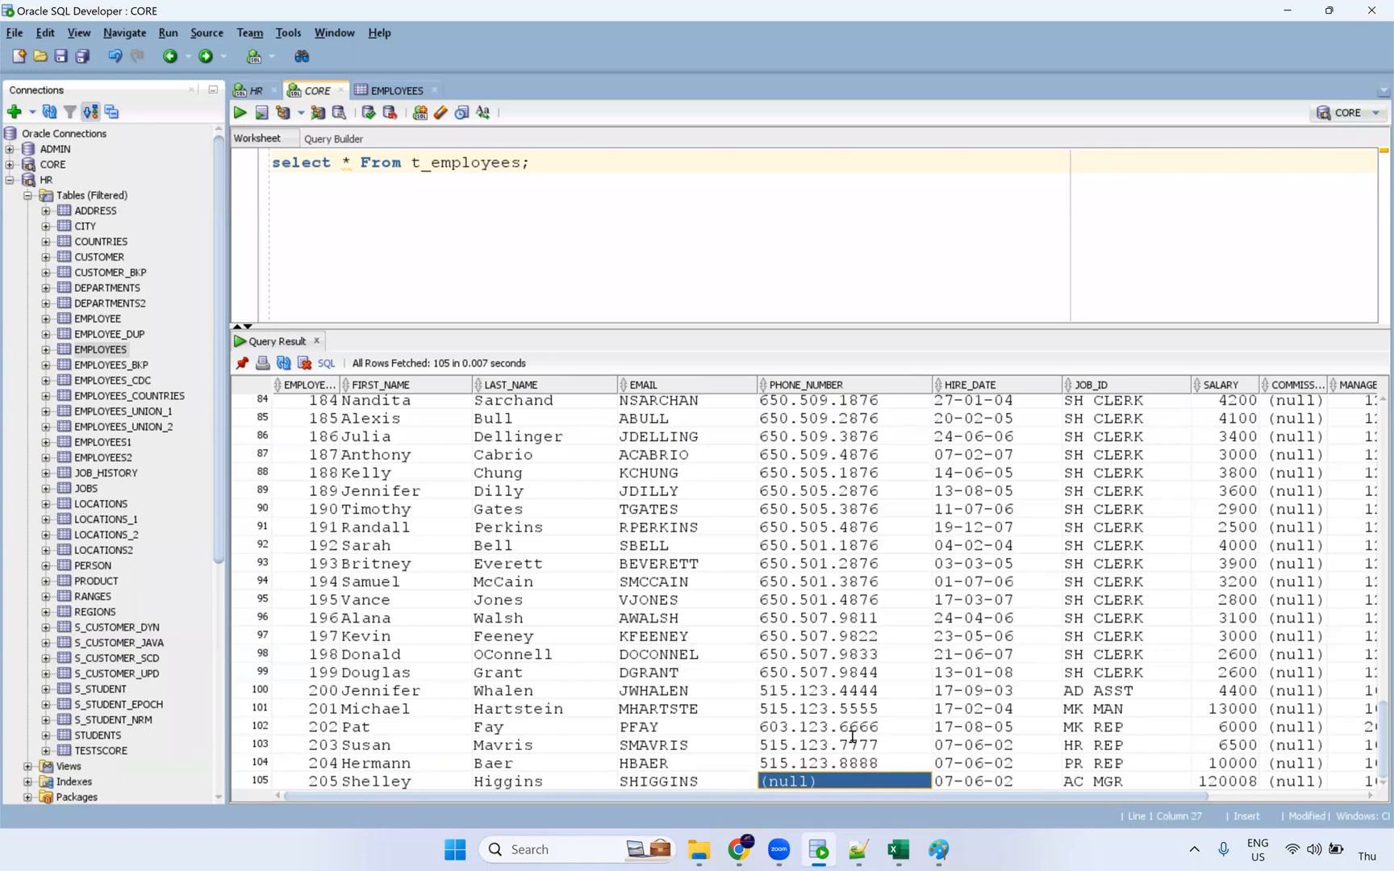
left_click(409, 784)
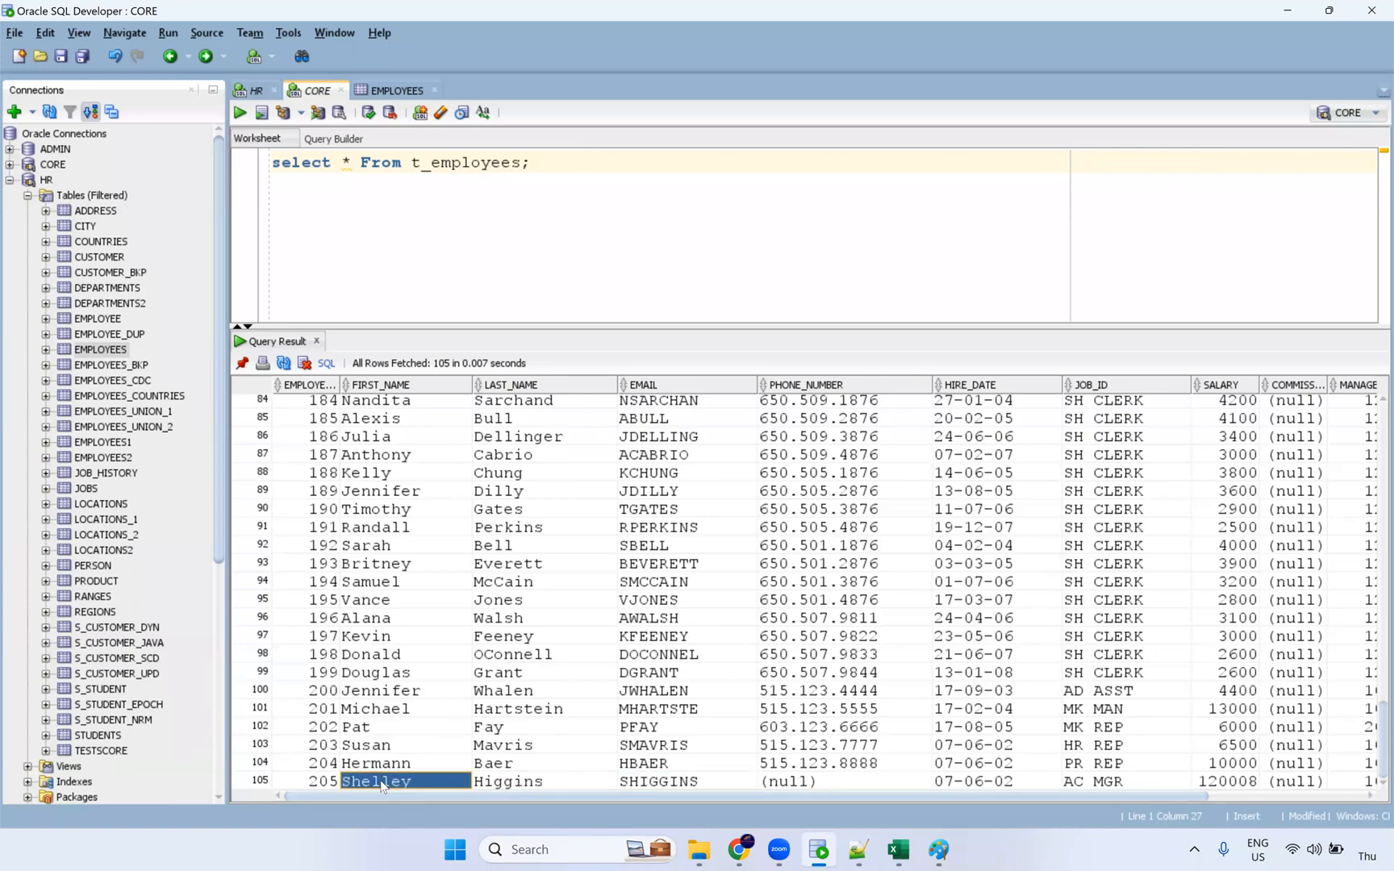
left_click_drag(464, 792, 1148, 792)
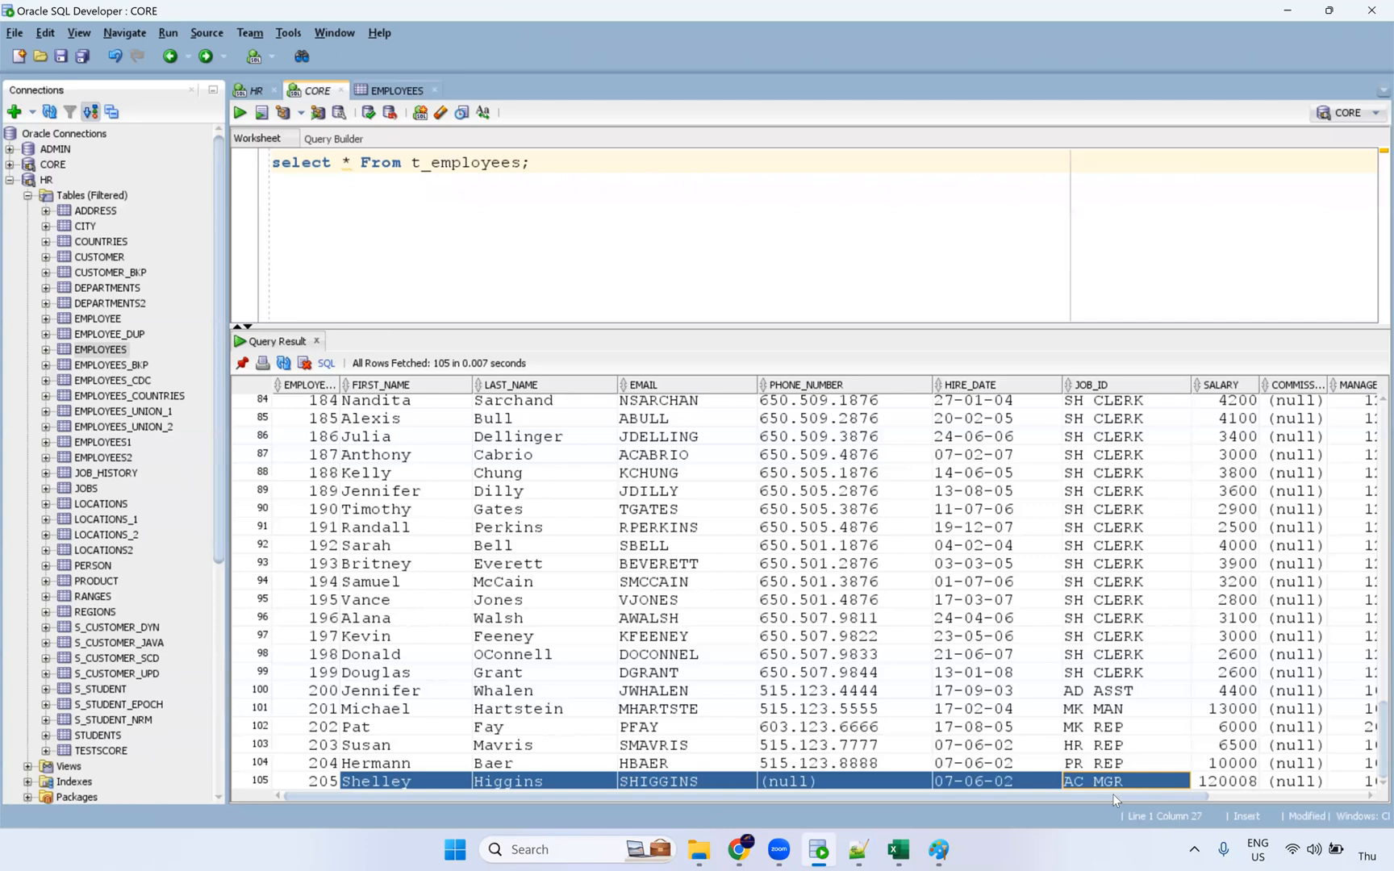
Step: Glance at the expanded expression in Notepad++, then bring the IICS mapping forward
key("alt+Tab")
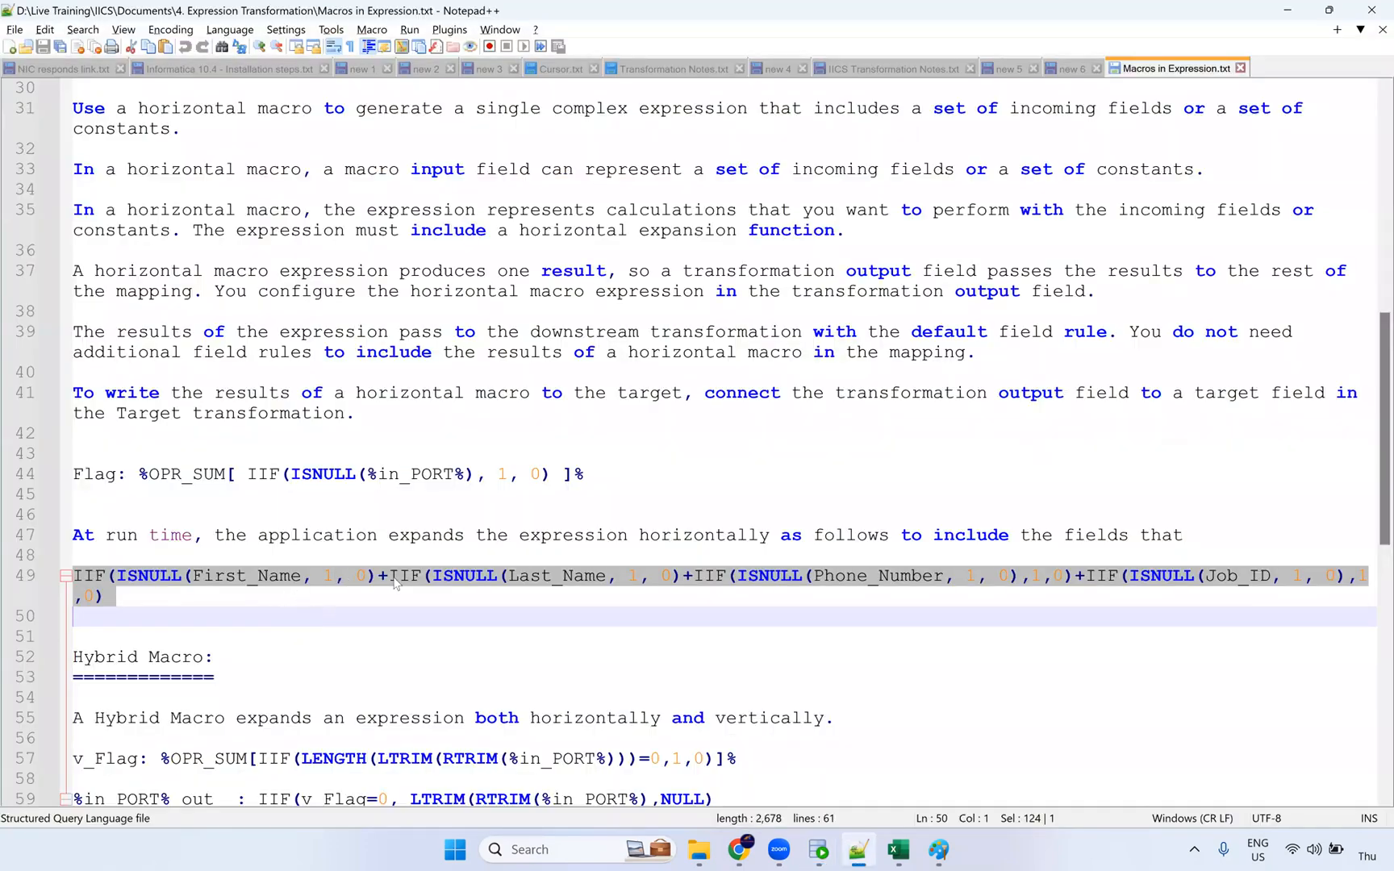
key("alt+Tab")
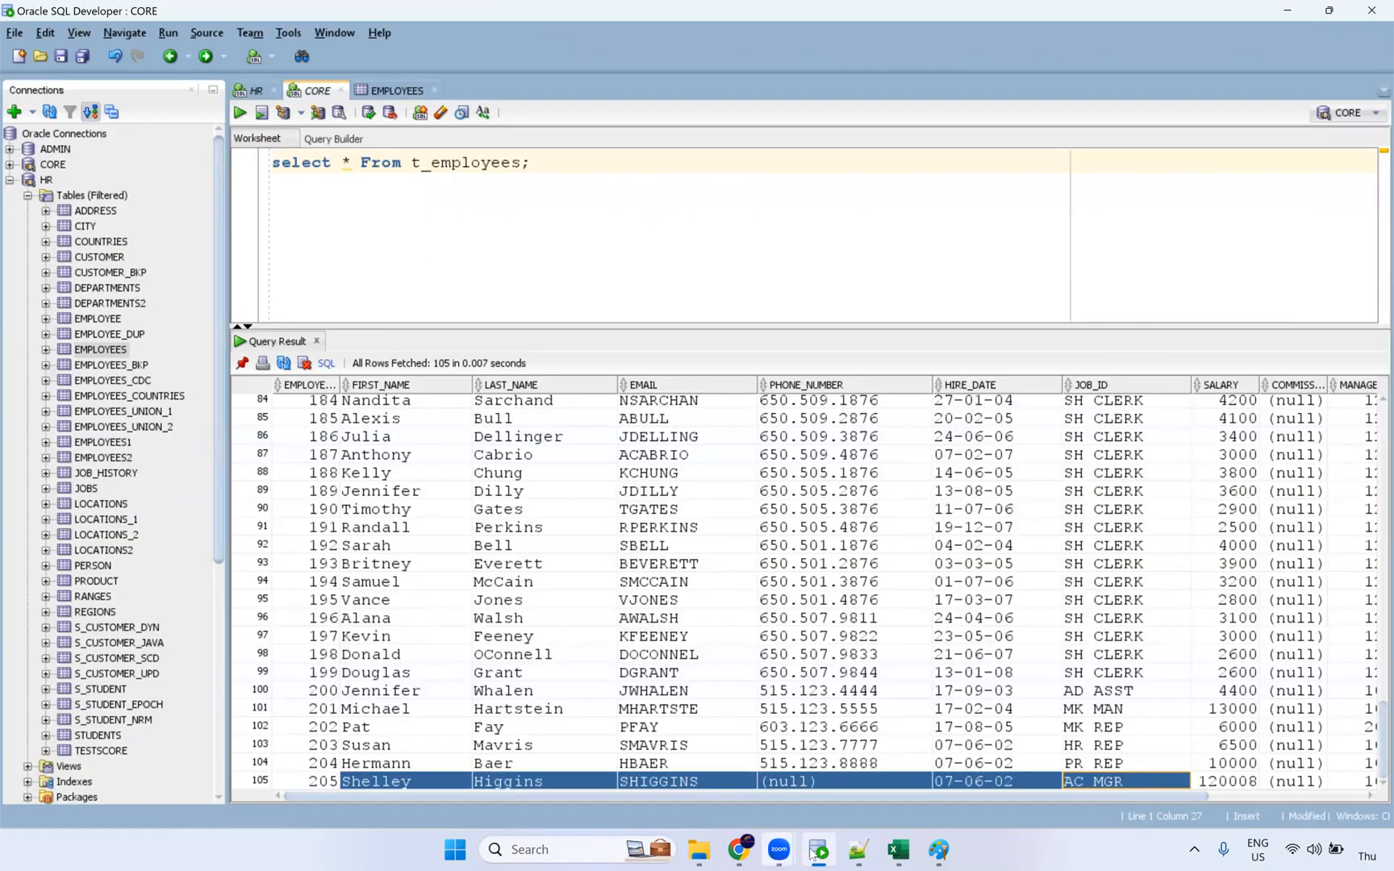
mouse_move(738, 849)
left_click(622, 670)
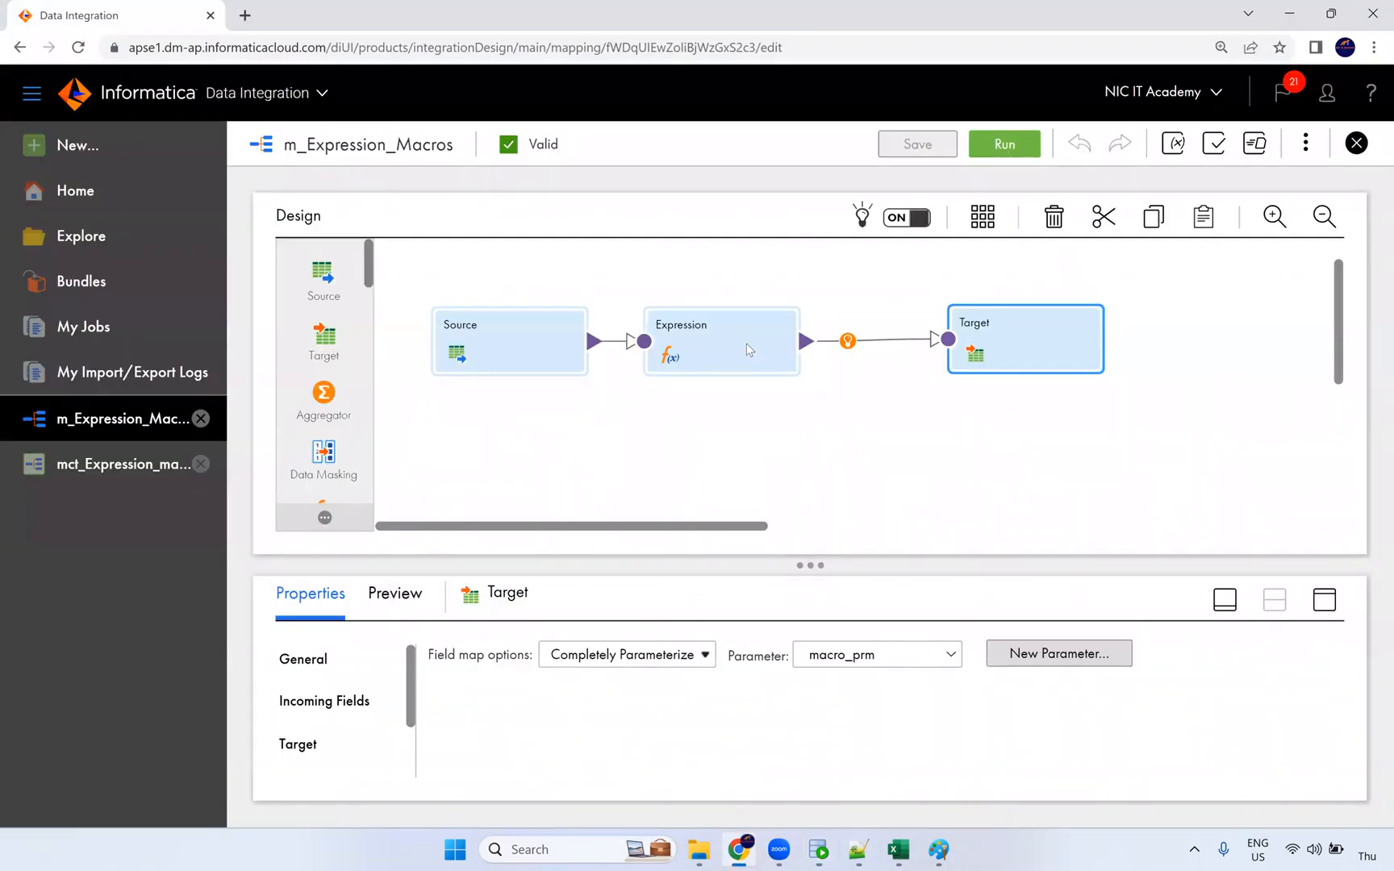
left_click(796, 324)
left_click(1322, 601)
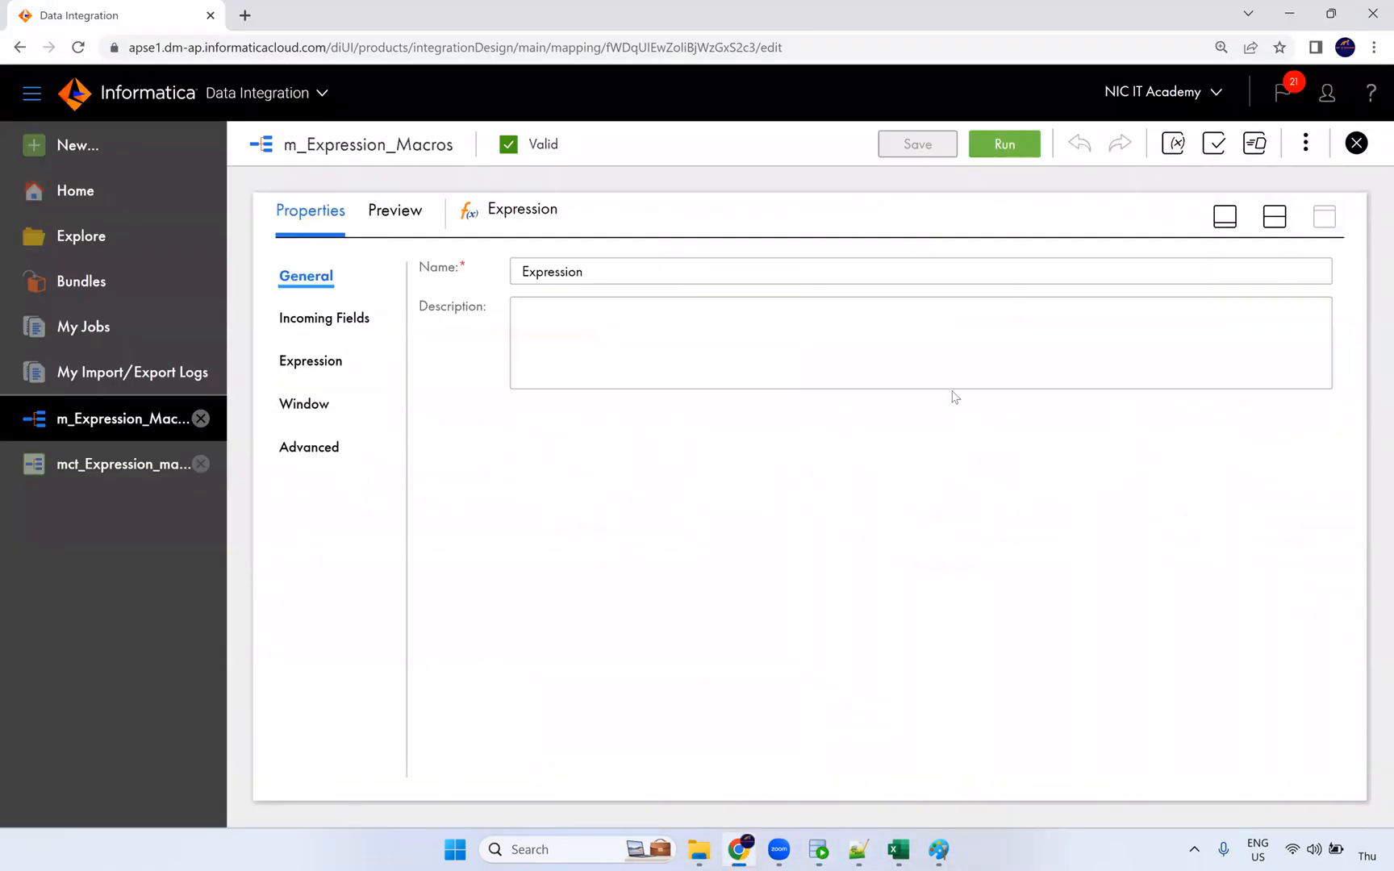
left_click(332, 352)
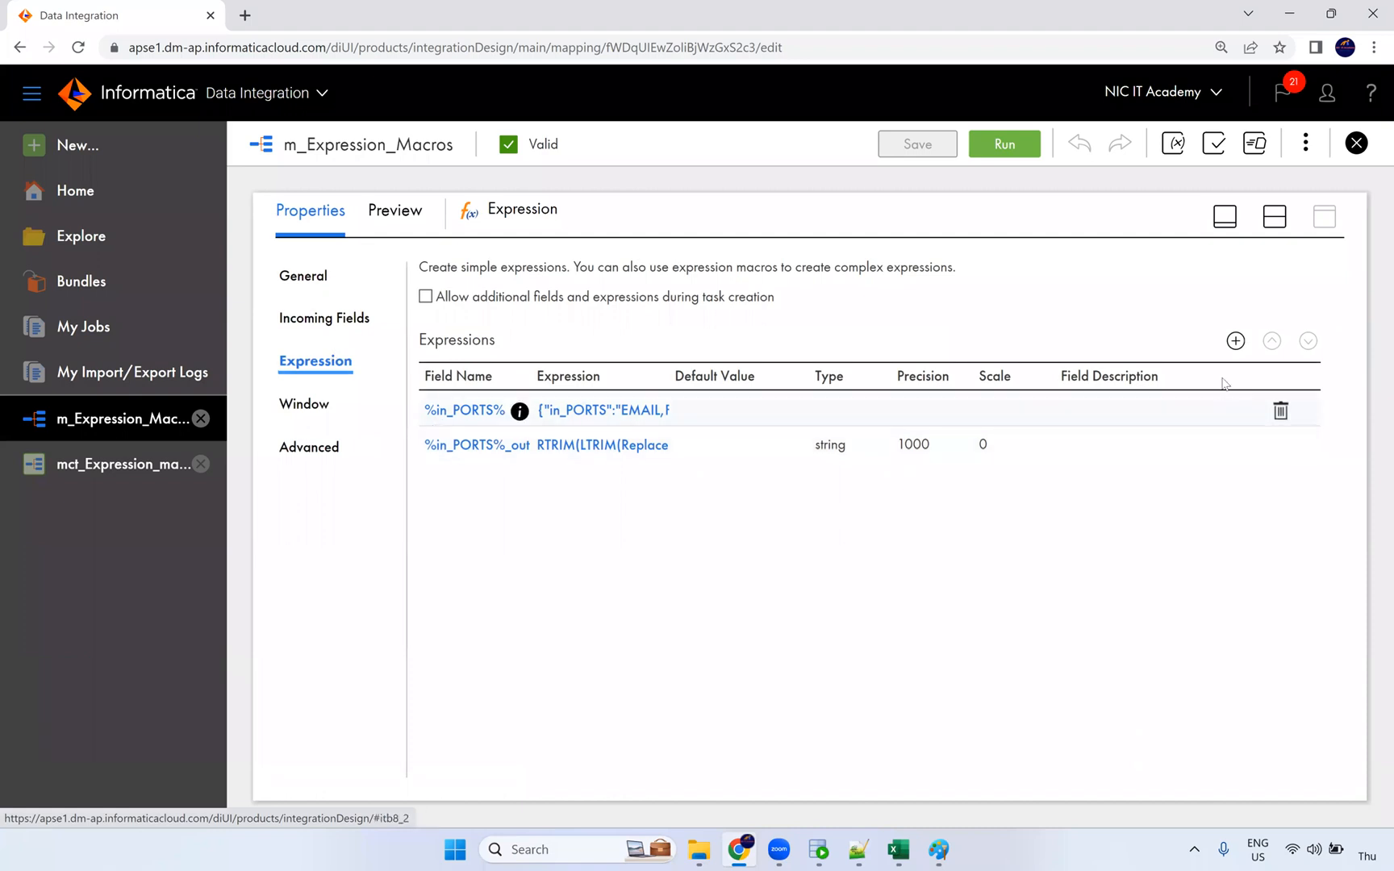
left_click(1235, 341)
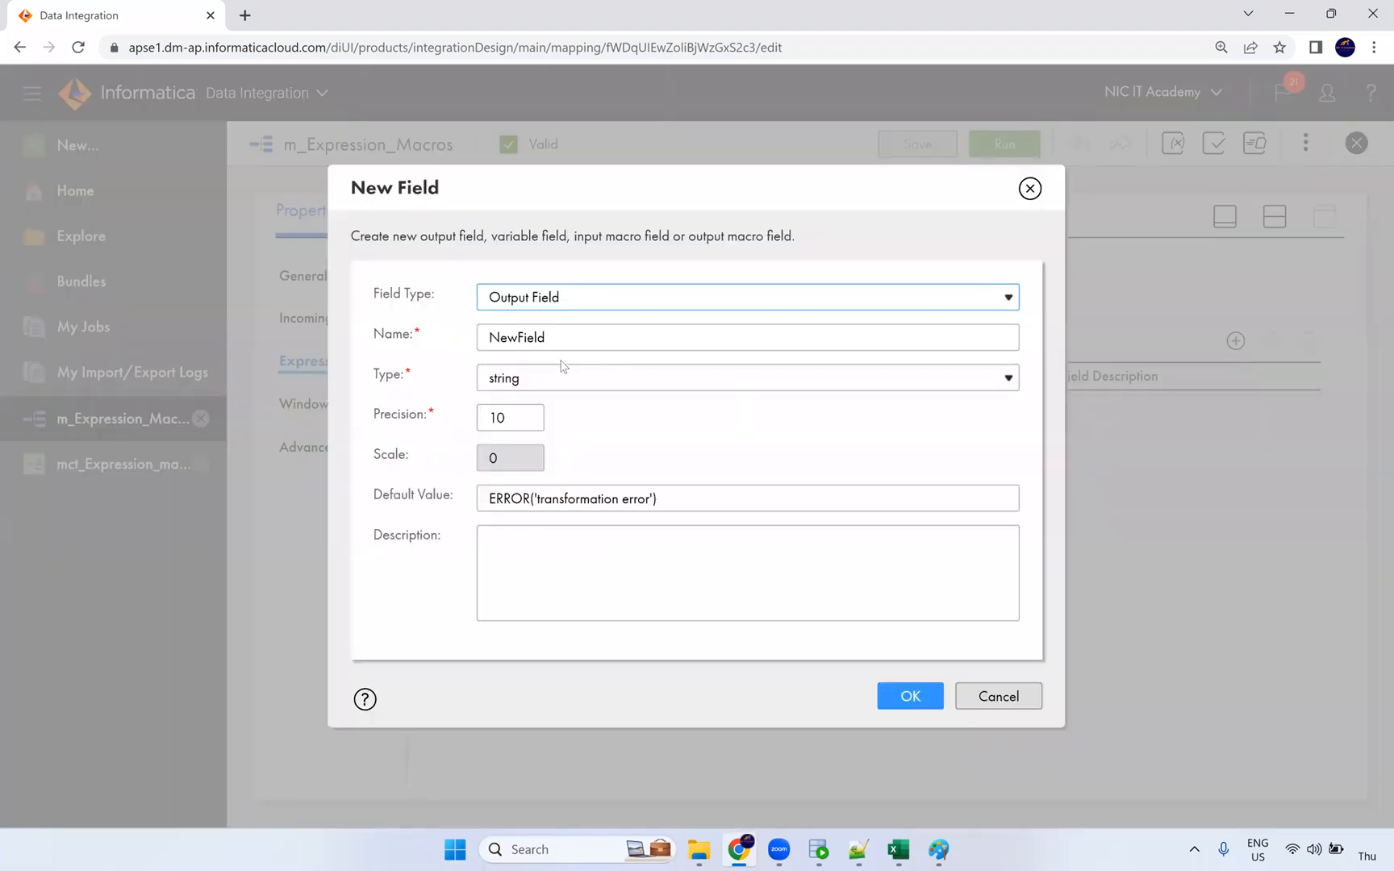
left_click(581, 307)
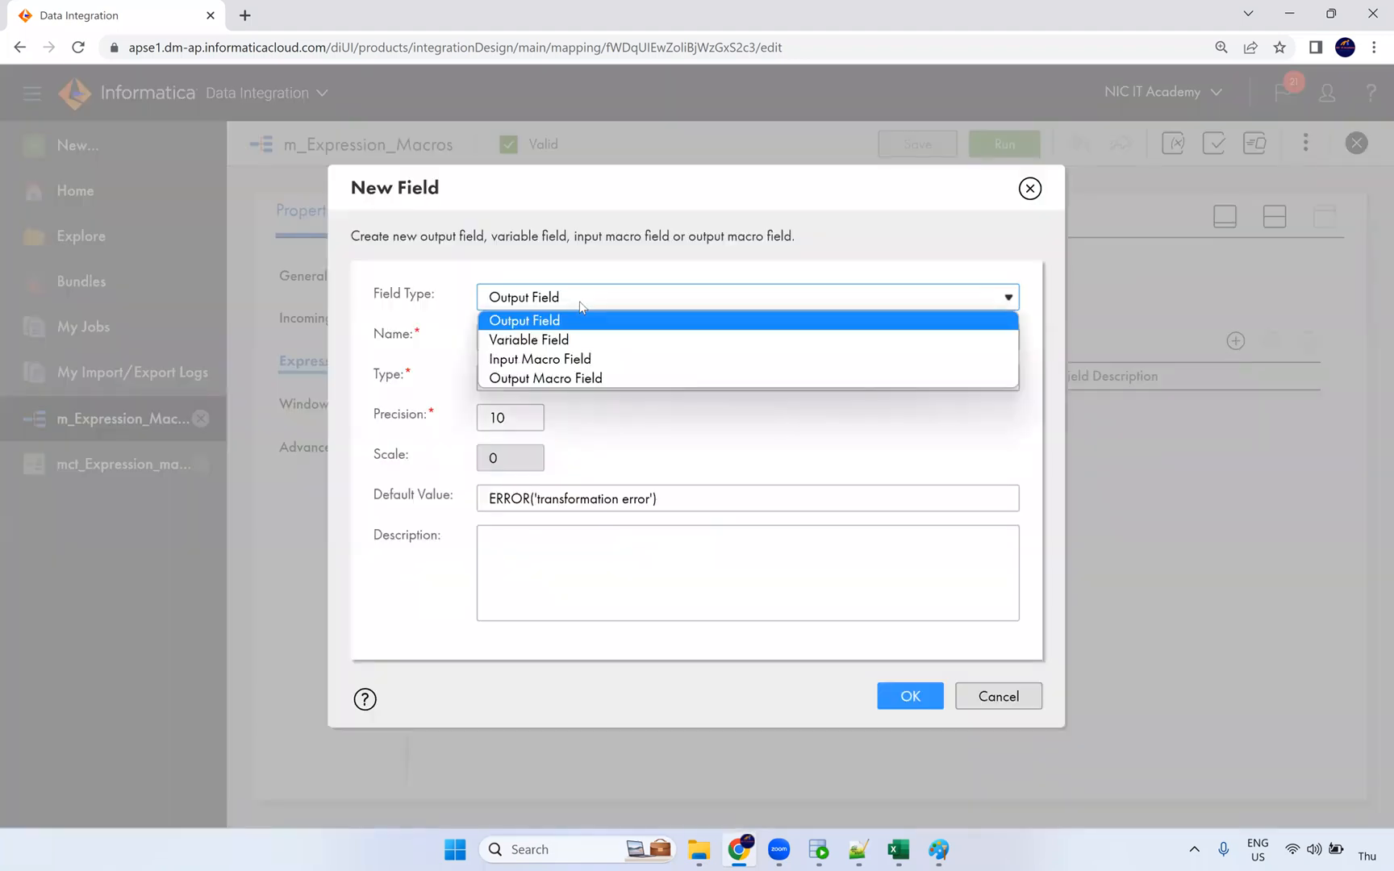
left_click(568, 364)
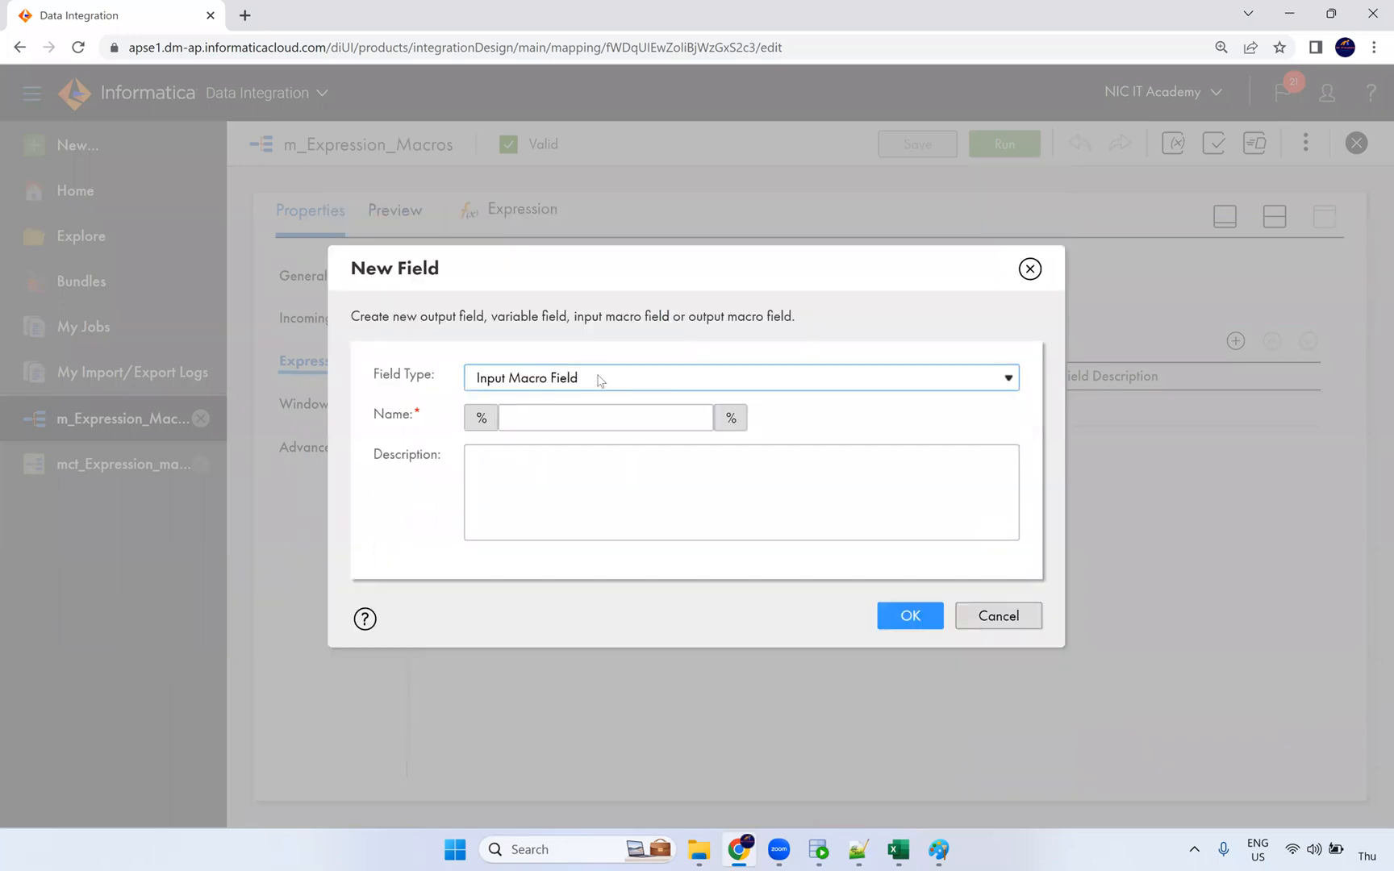
left_click(1031, 270)
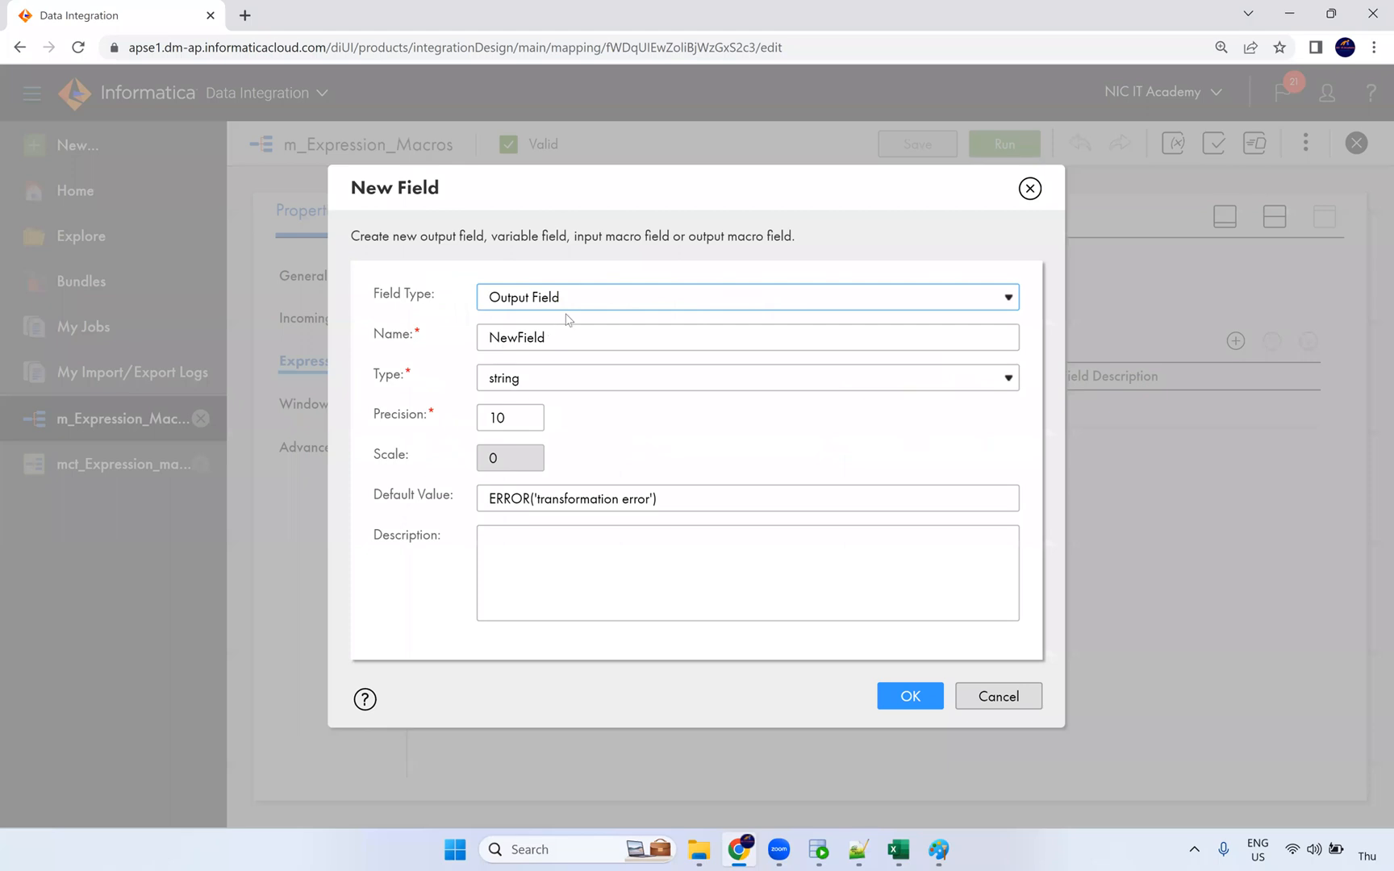
left_click(570, 300)
left_click(560, 376)
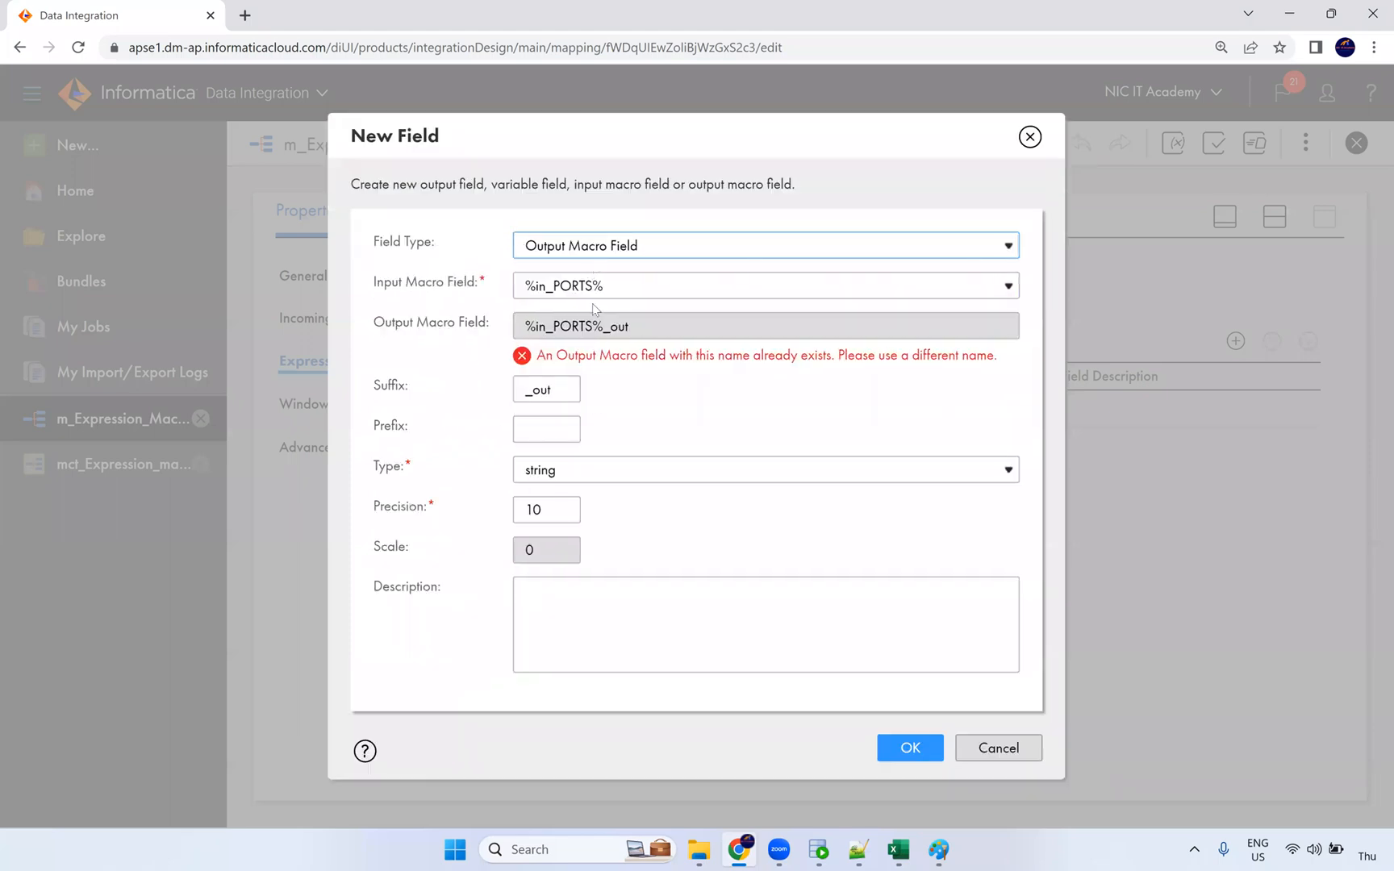
left_click(554, 291)
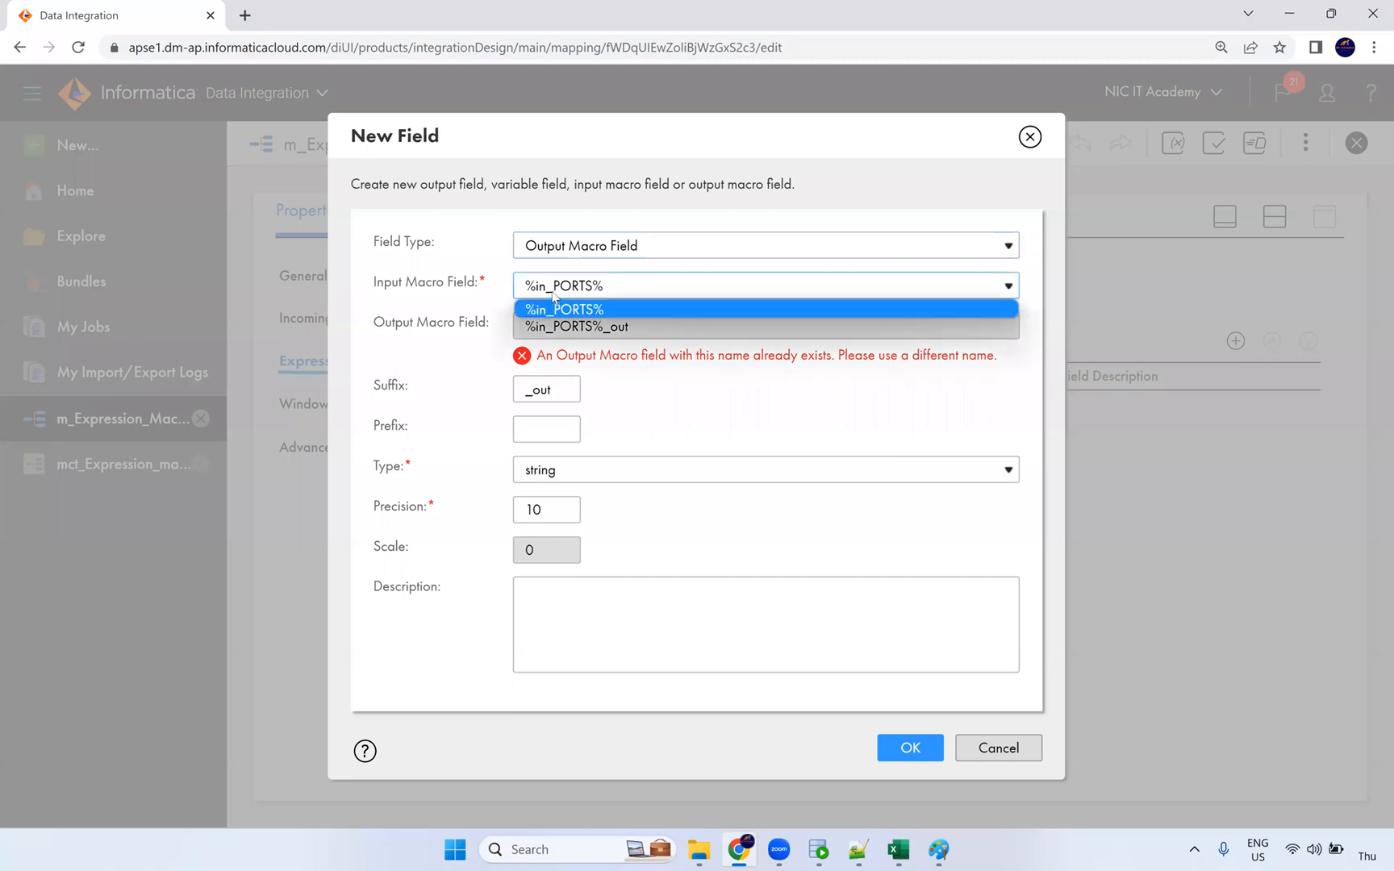
left_click(557, 291)
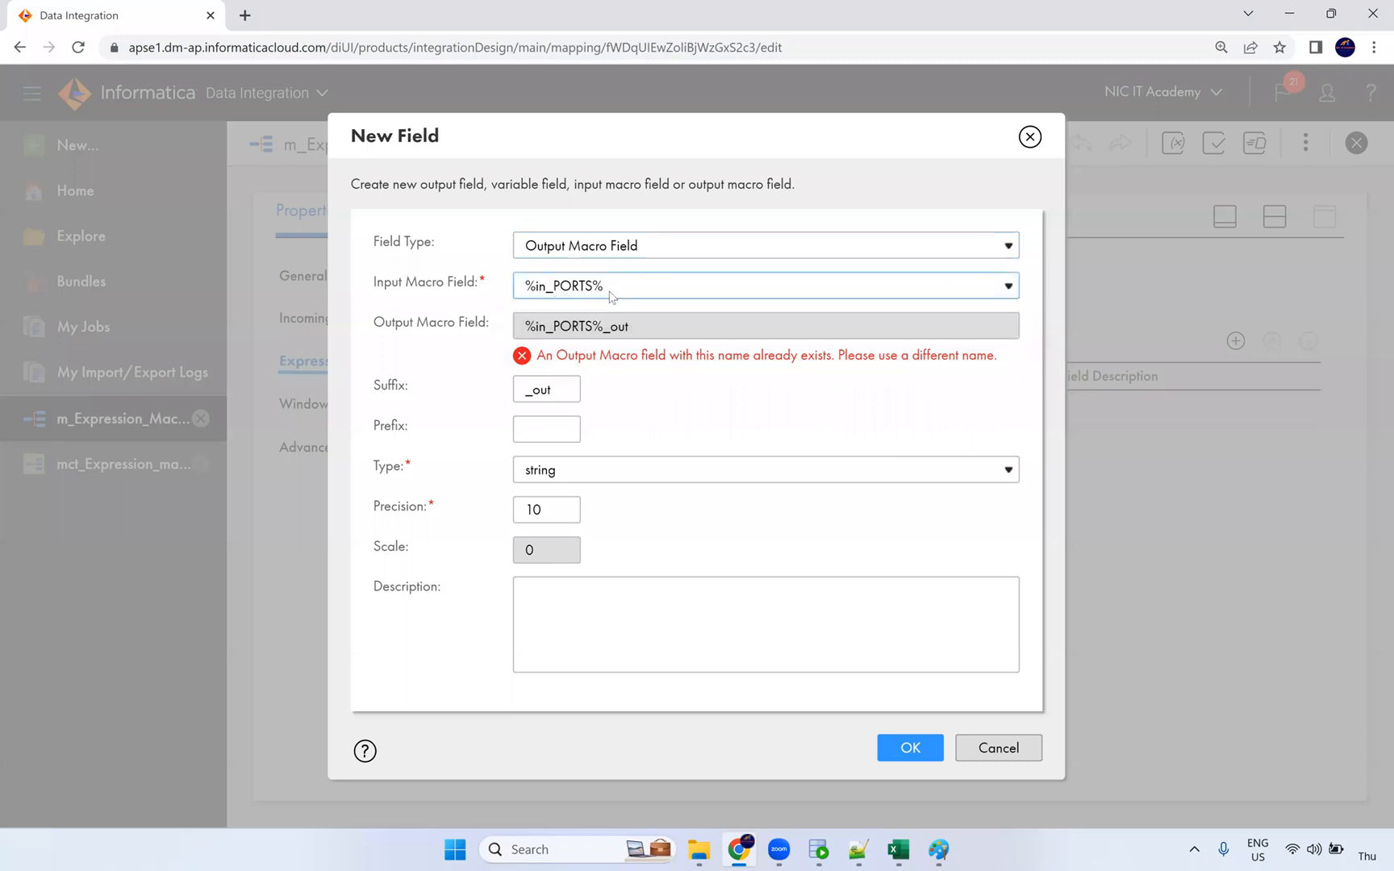
left_click(567, 331)
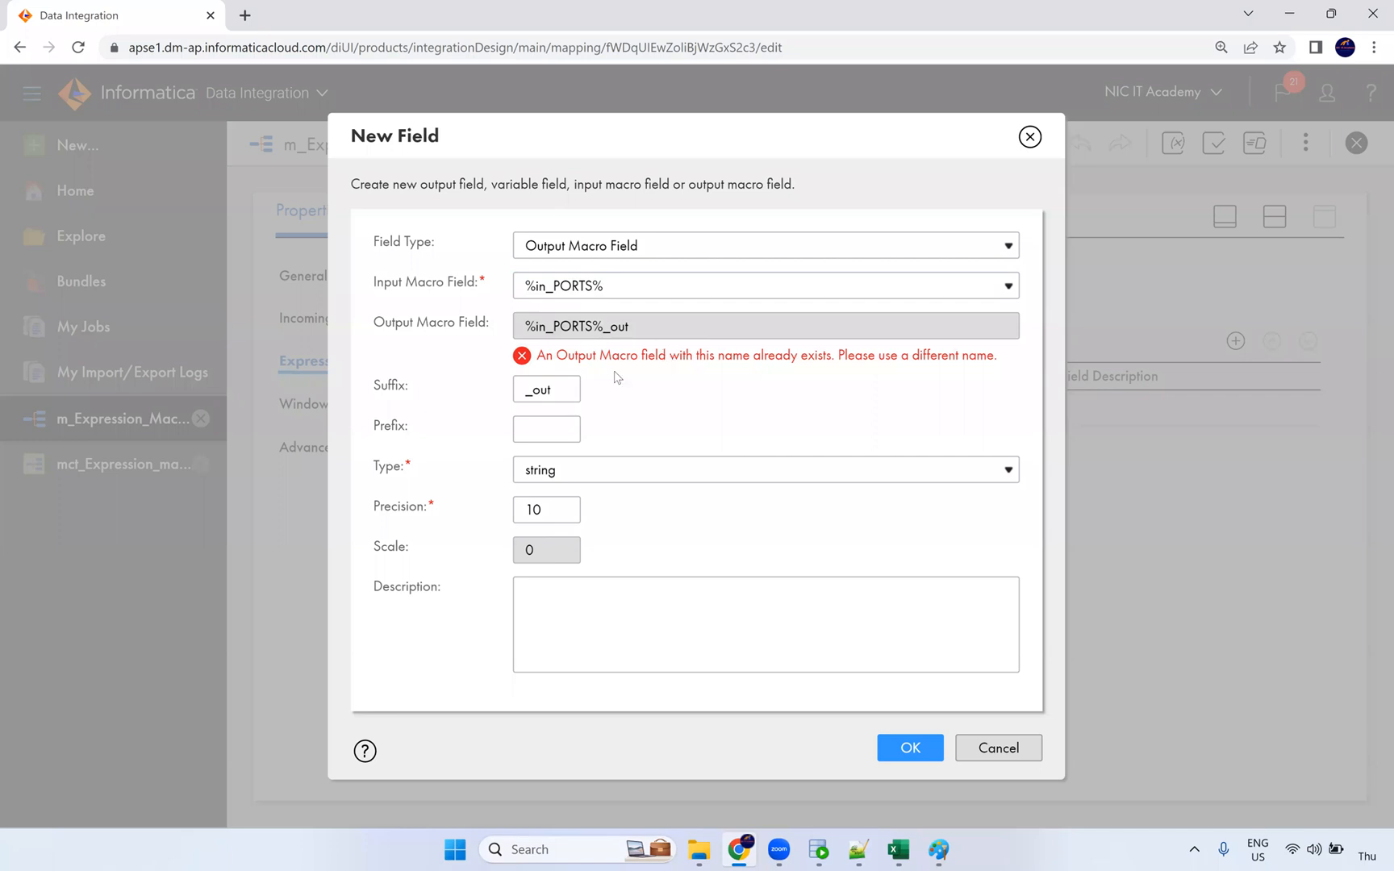
left_click(1029, 137)
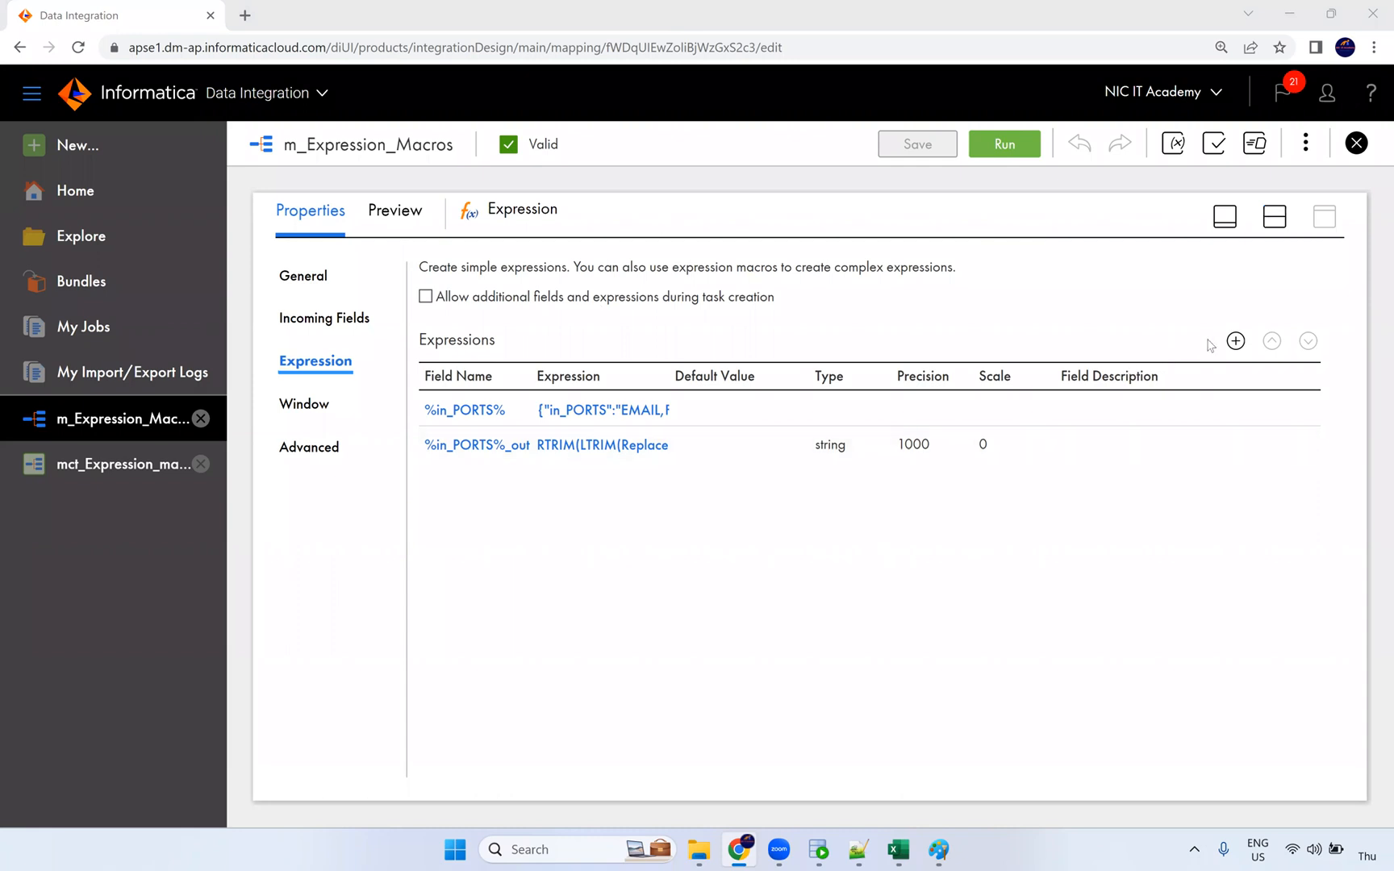
Step: Add an integer output field named 'flag' (precision 10, scale 0) to the Expression transformation
left_click(1235, 341)
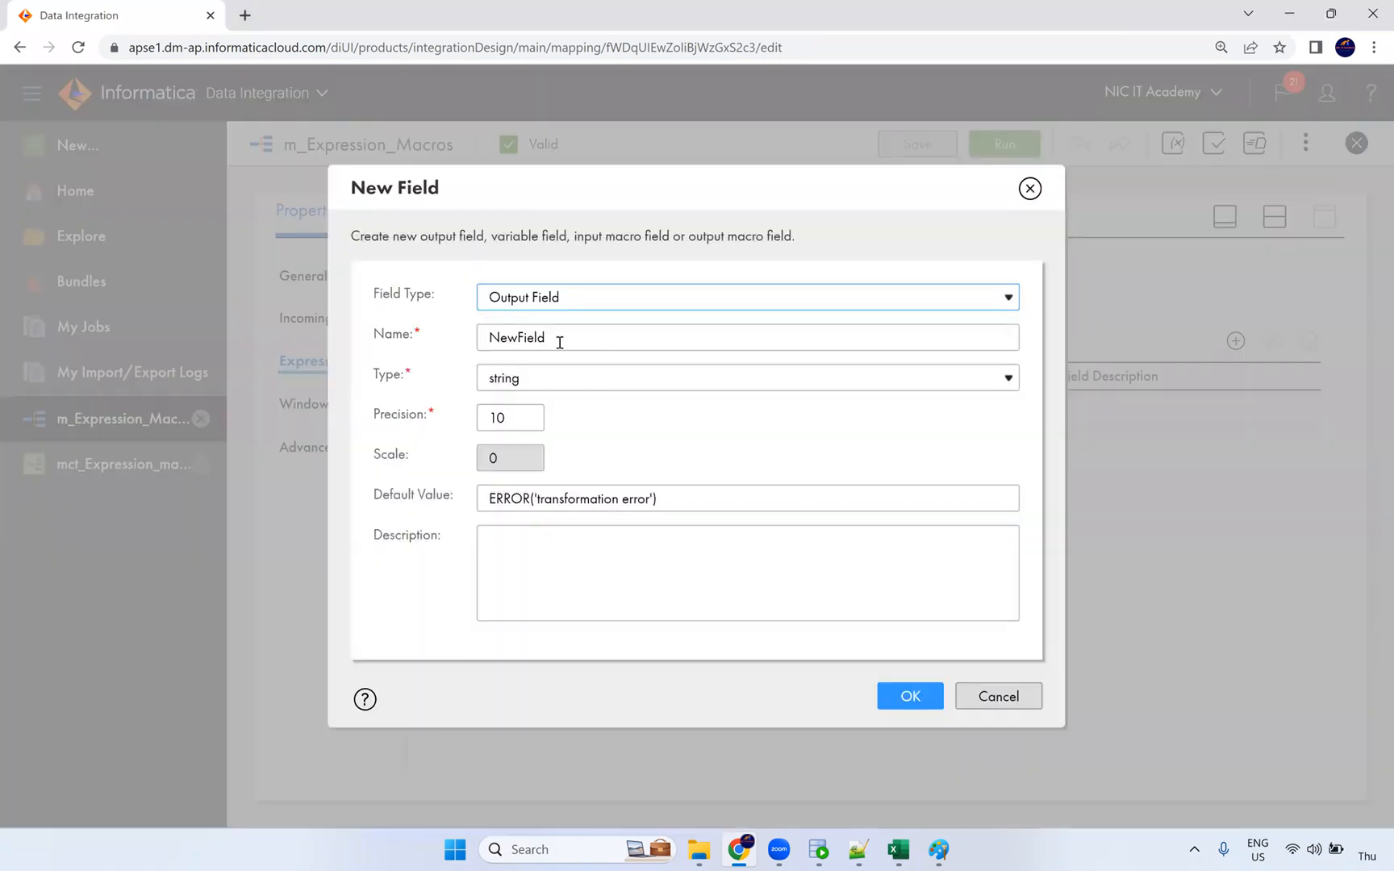
key("Tab")
type("flag")
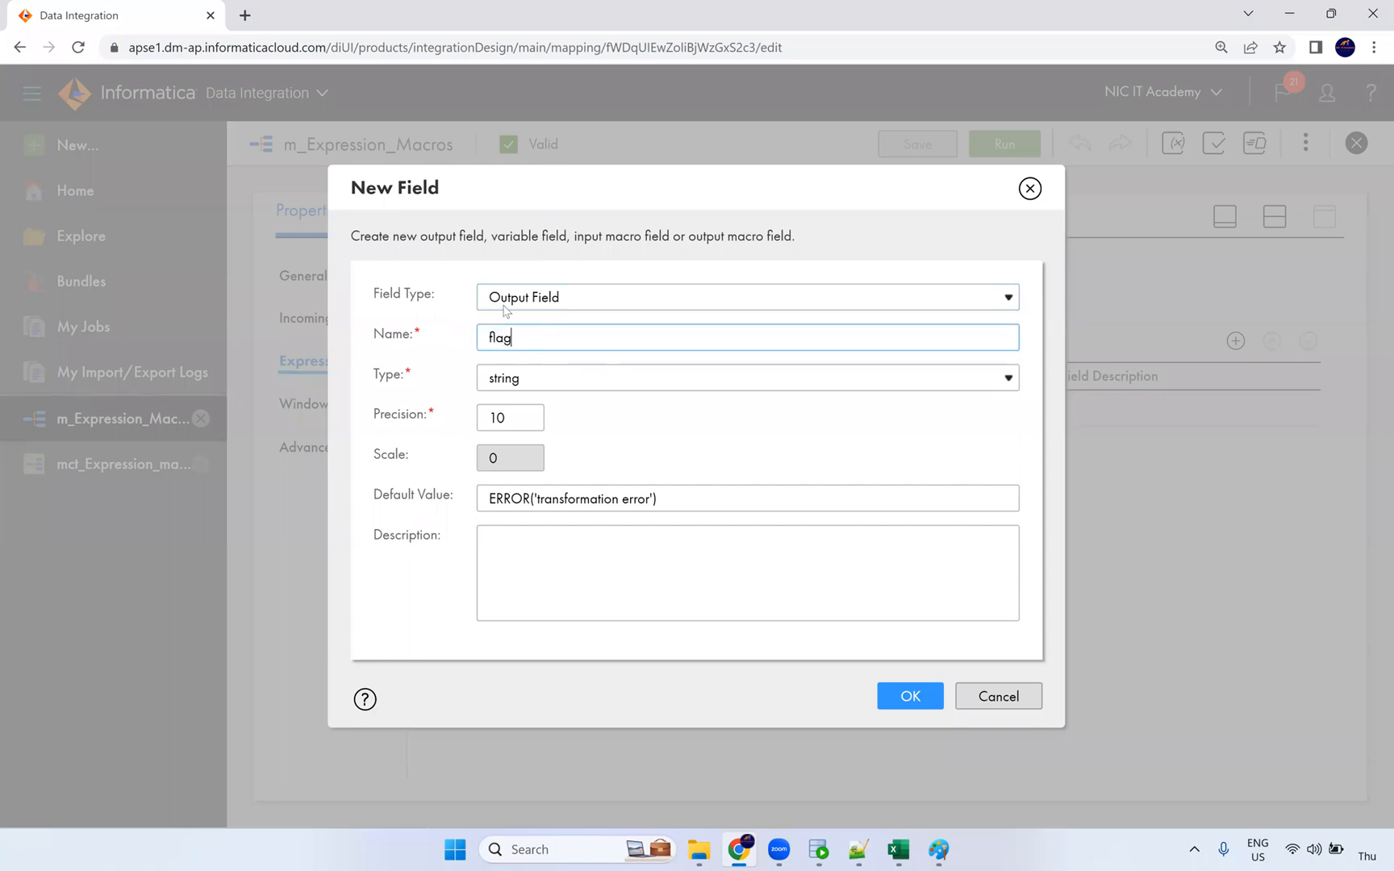
left_click(509, 379)
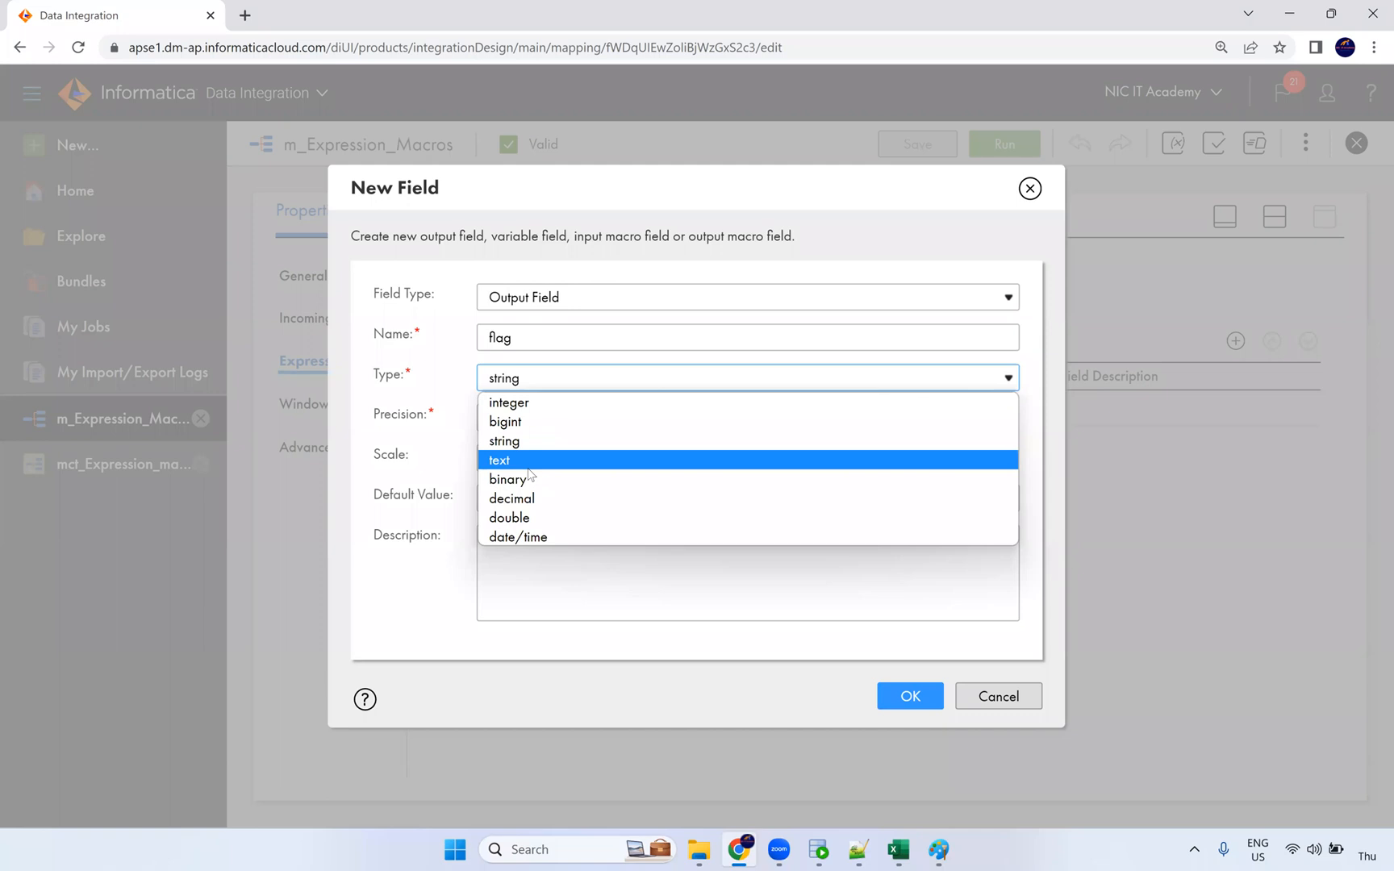
left_click(520, 404)
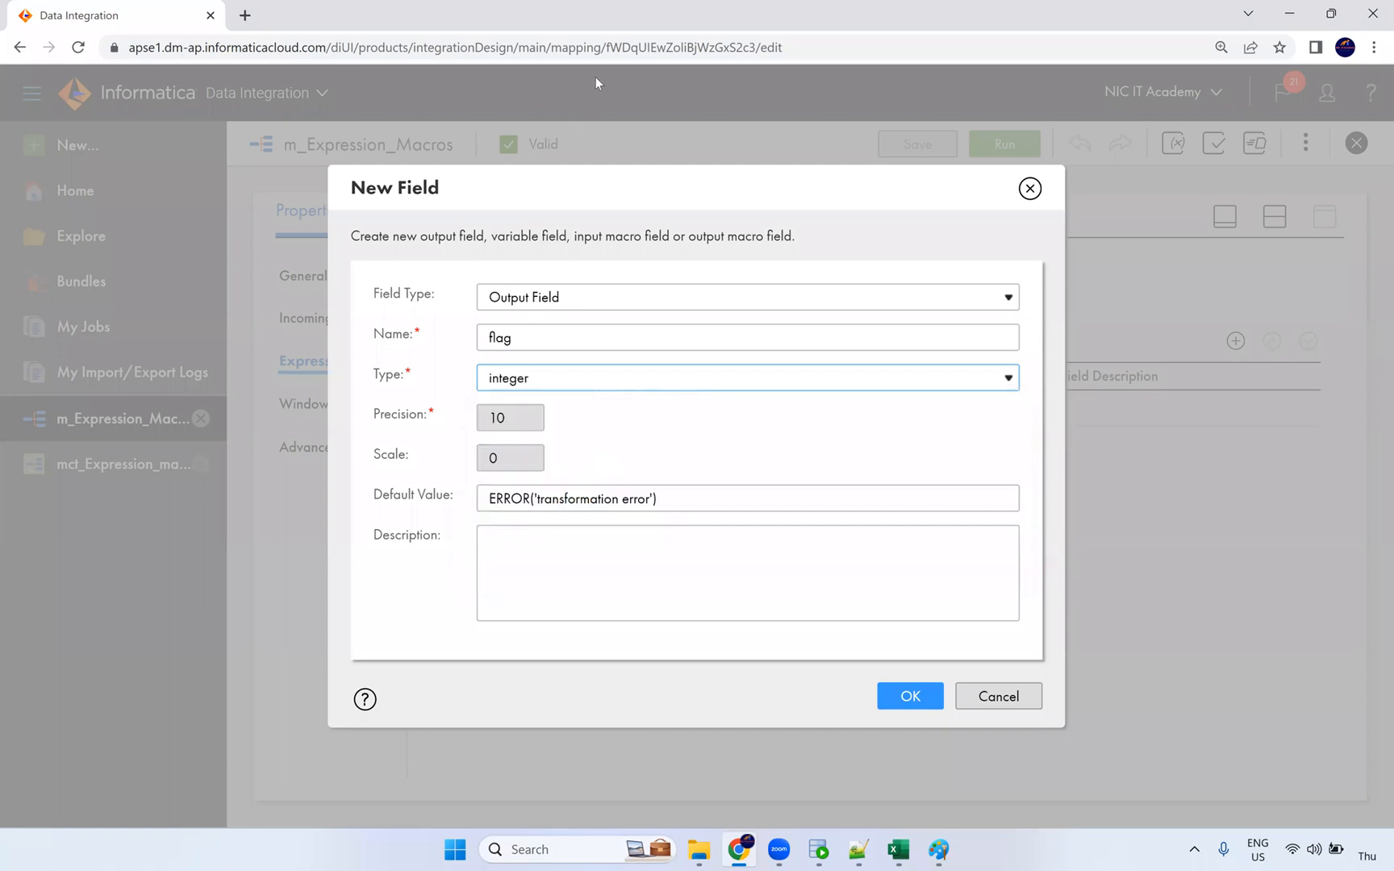
left_click(714, 178)
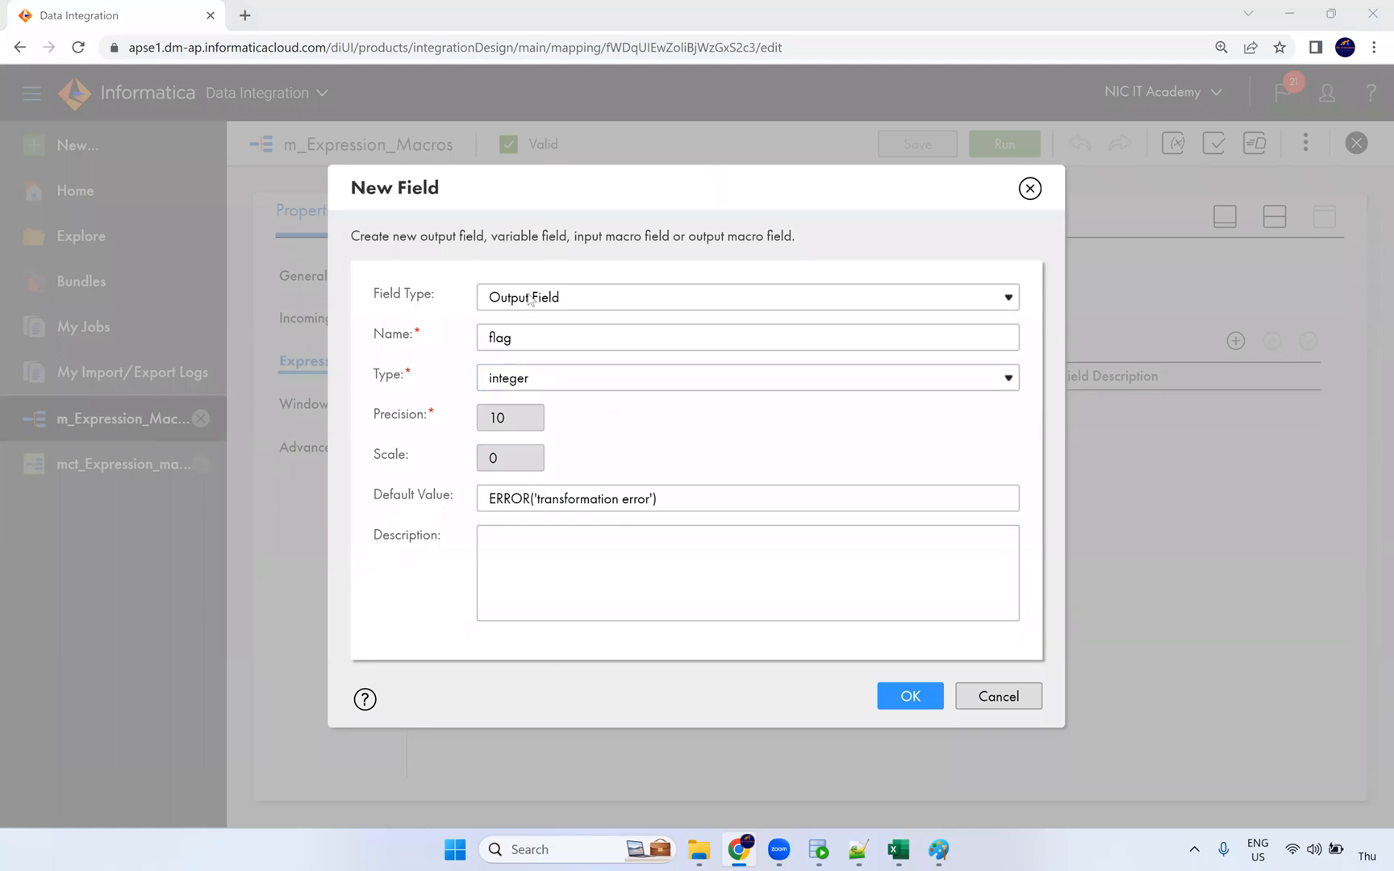
left_click(911, 695)
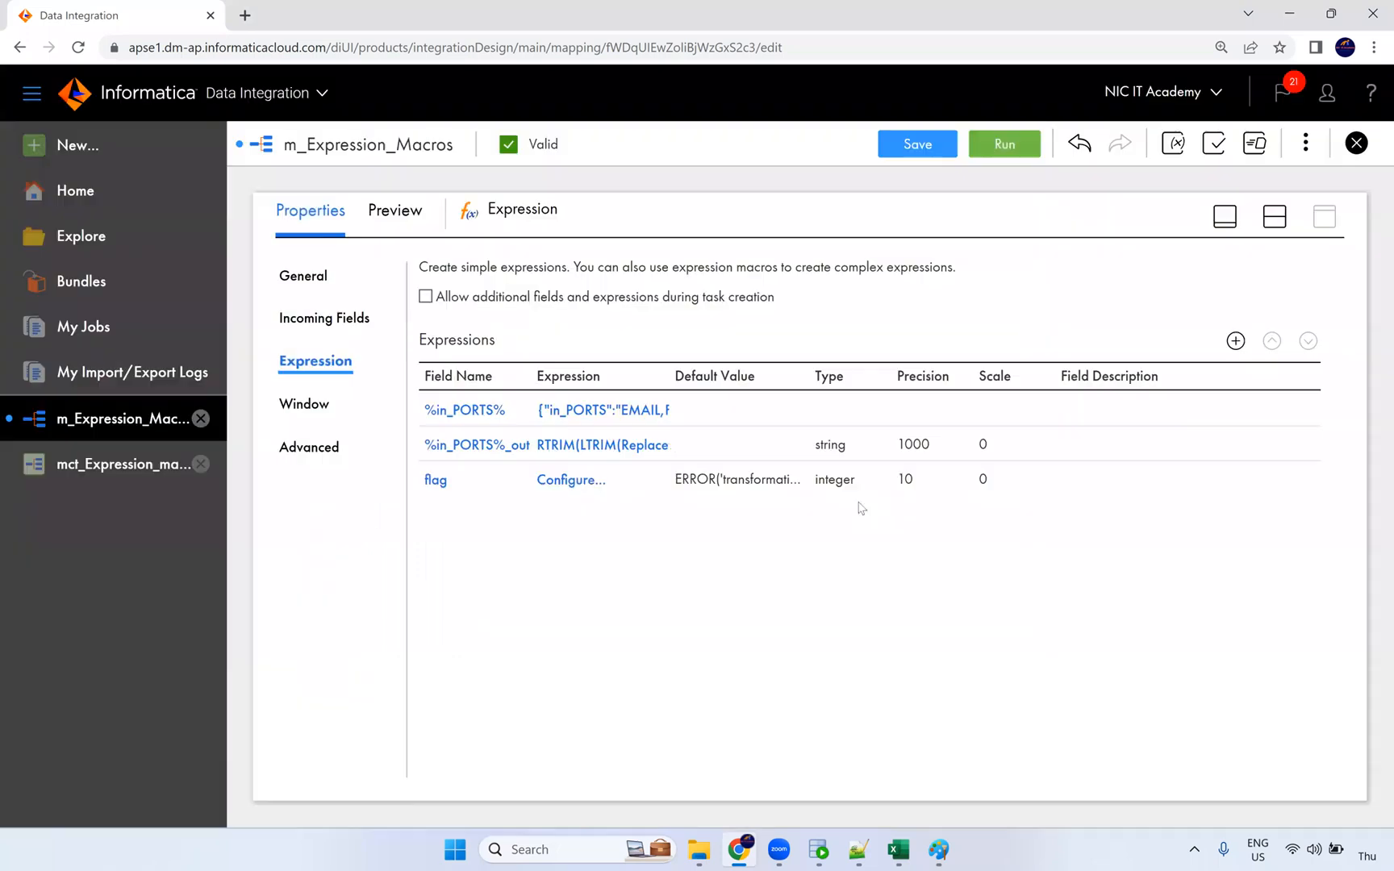
Step: Open flag's expression editor and expand the built-in Horizontal Expansion functions, including OPR_IIF and OPR_SUM
left_click(576, 481)
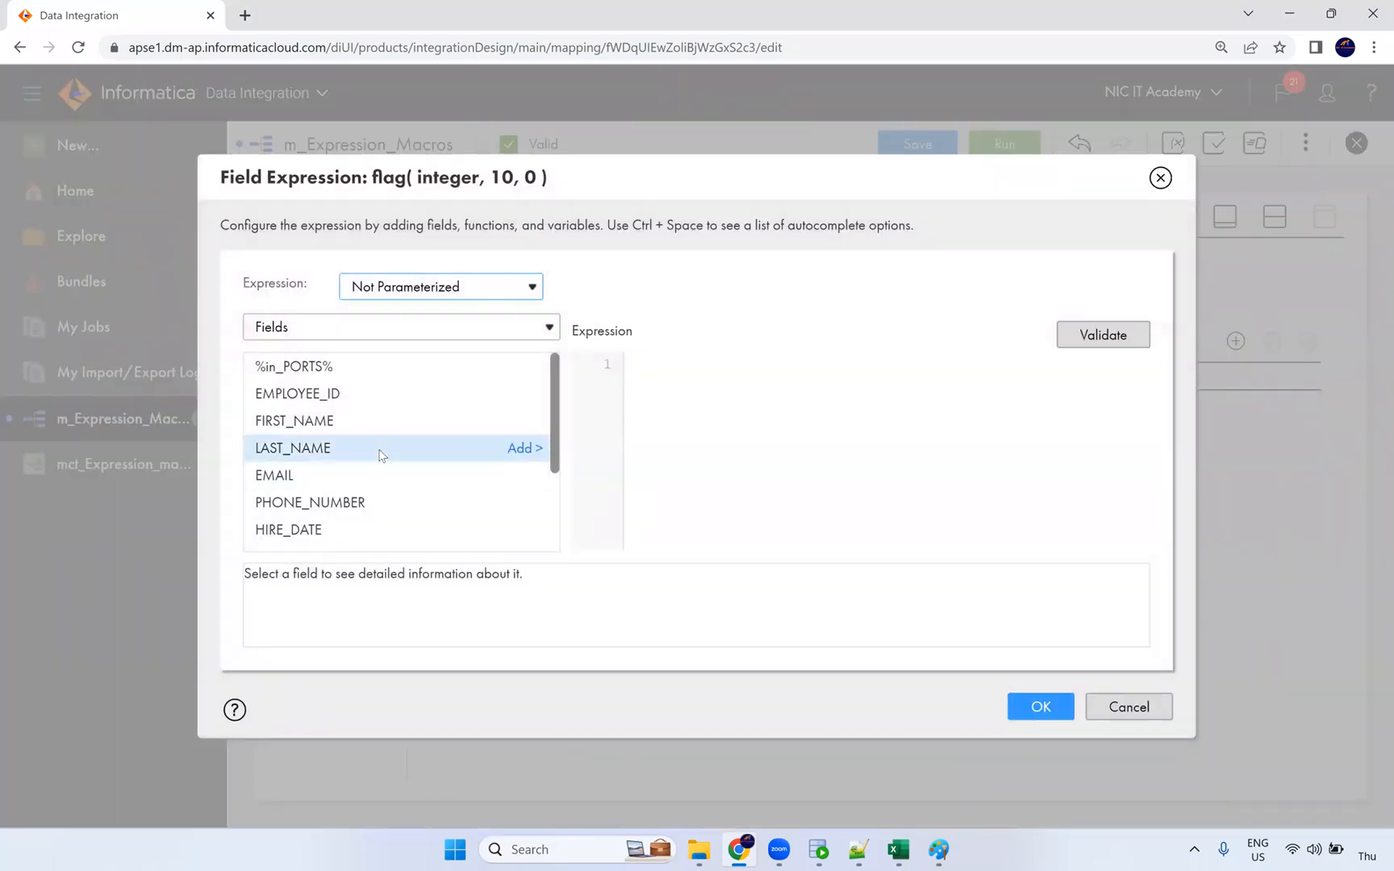
scroll(383, 448, "down", 2)
left_click(340, 327)
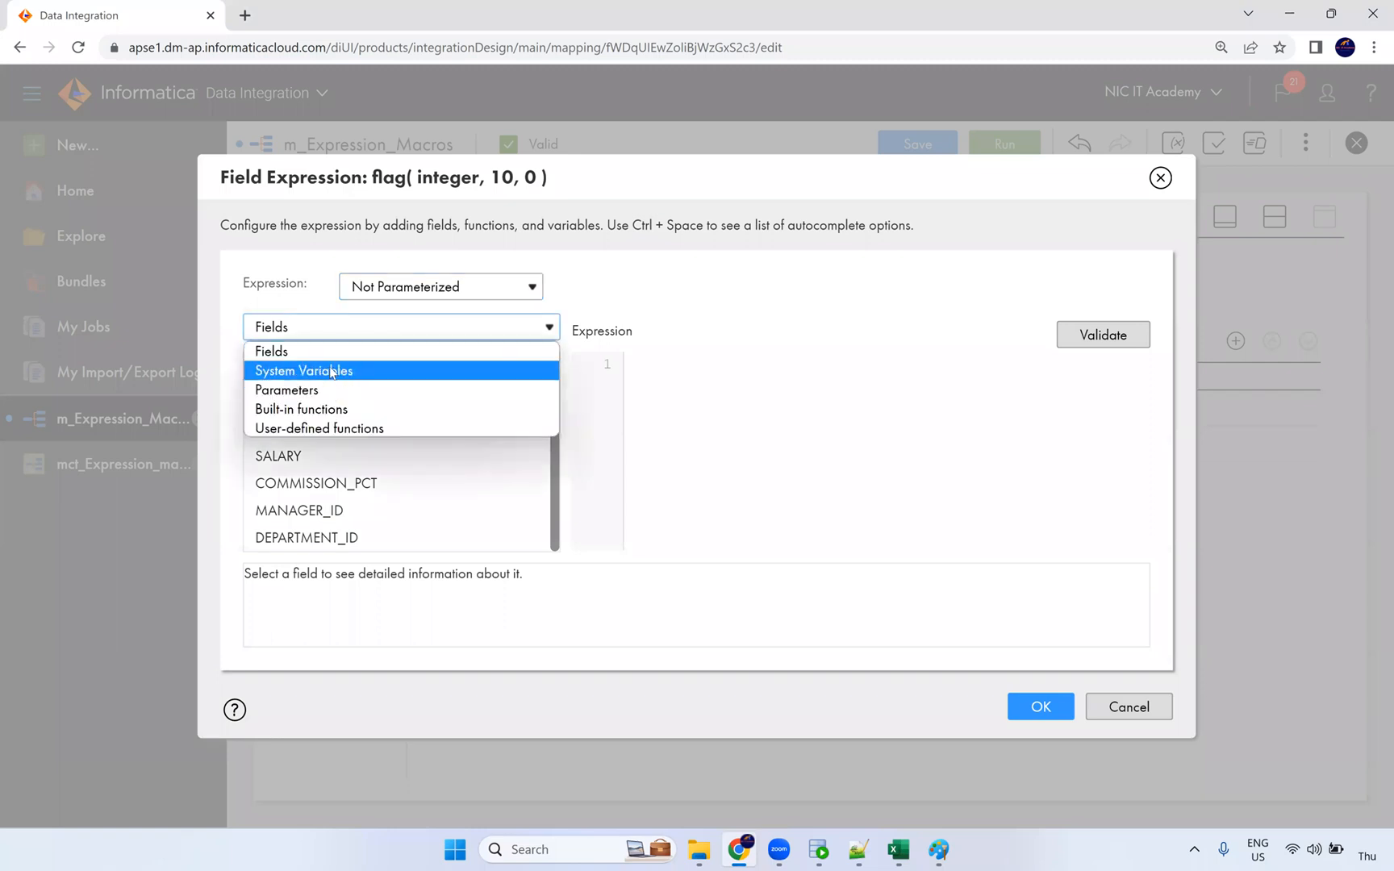
left_click(321, 411)
scroll(457, 475, "down", 3)
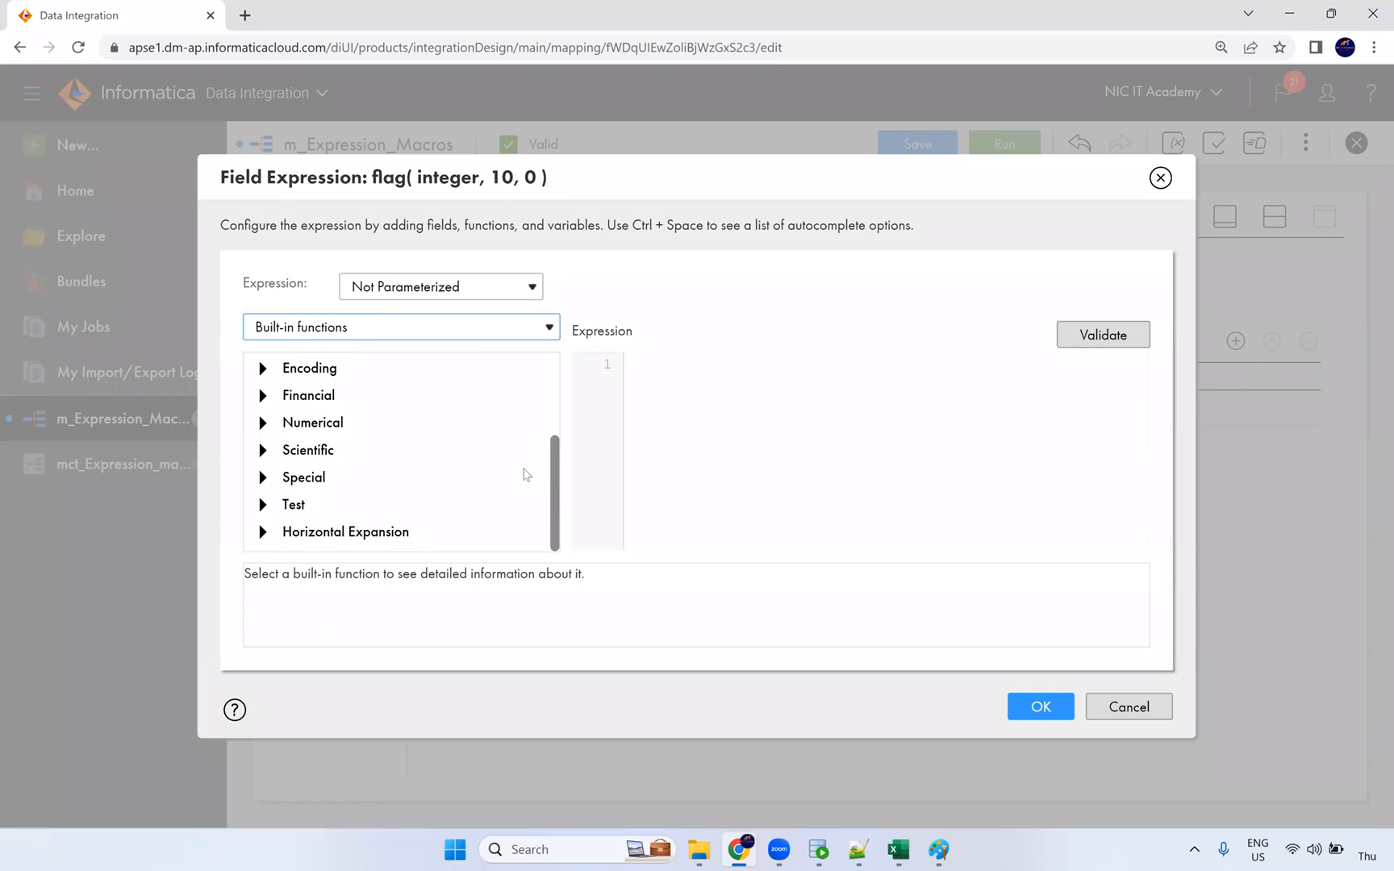
left_click(264, 532)
scroll(411, 451, "down", 2)
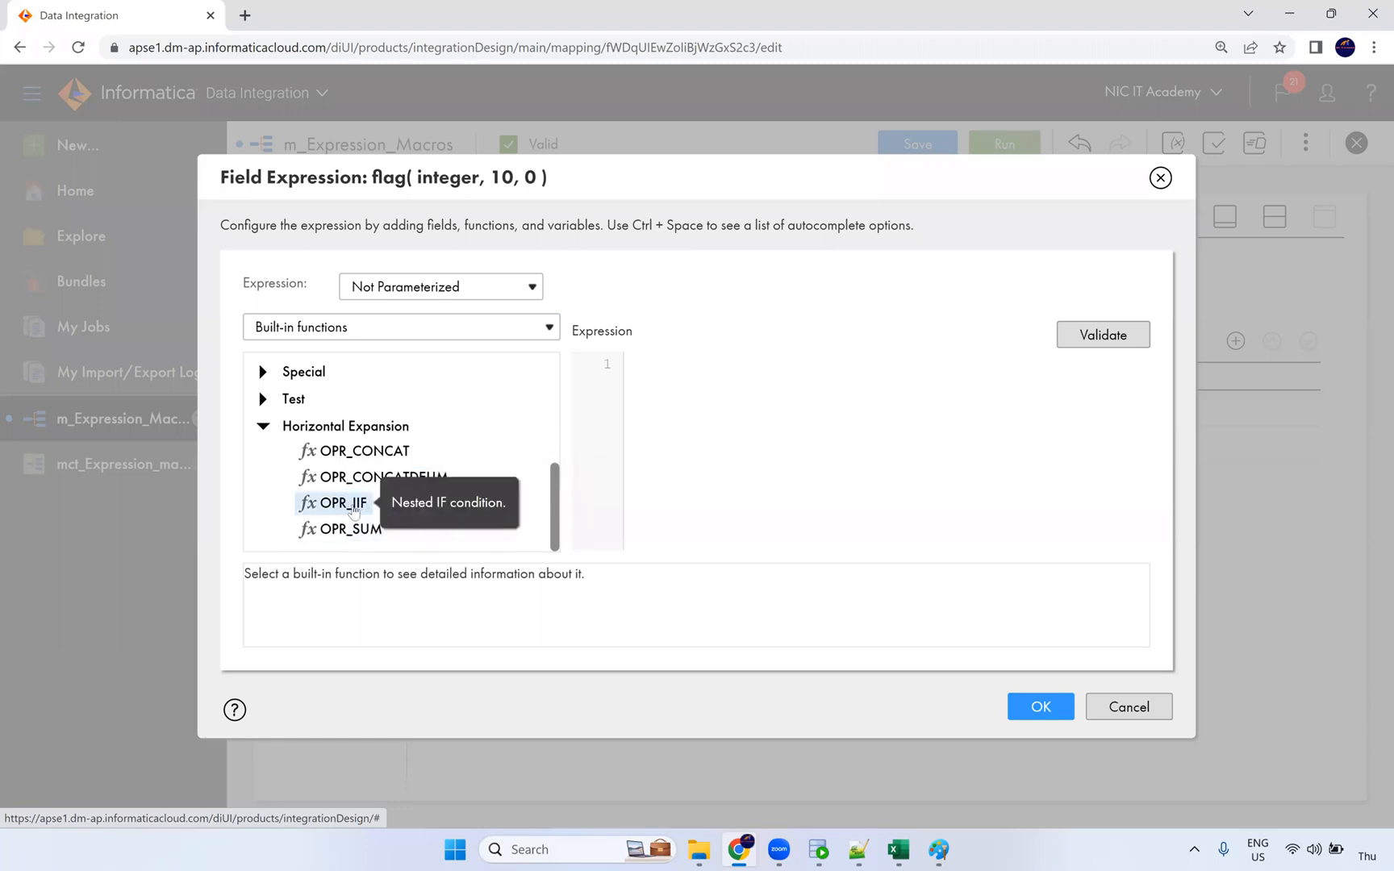
Step: Copy the %OPR_SUM[ IIF(ISNULL(%in_PORT%), 1, 0) ]% line from Notepad++ into flag's expression
left_click(857, 850)
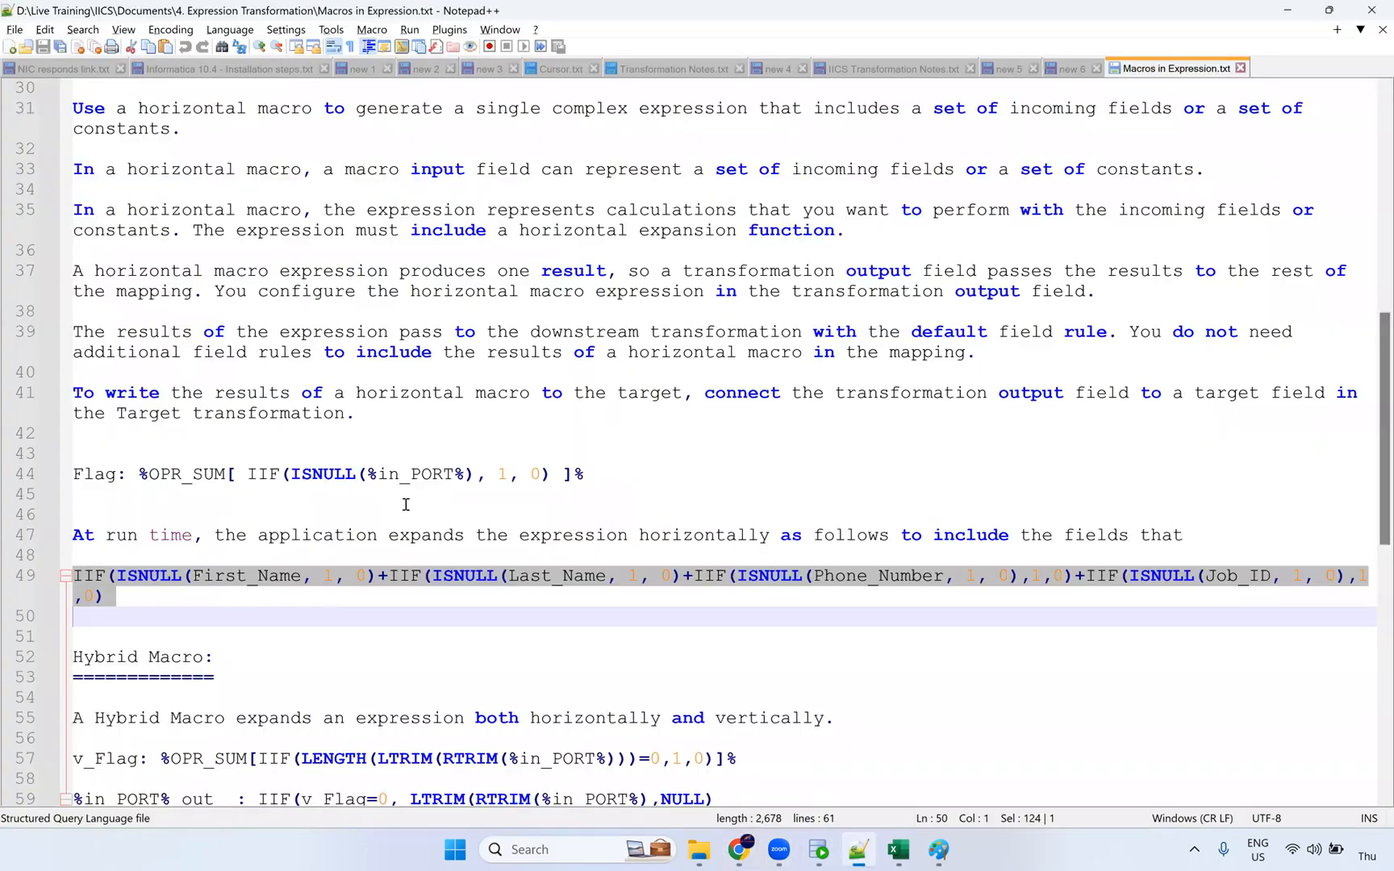
left_click_drag(584, 474, 141, 474)
key("ctrl+c")
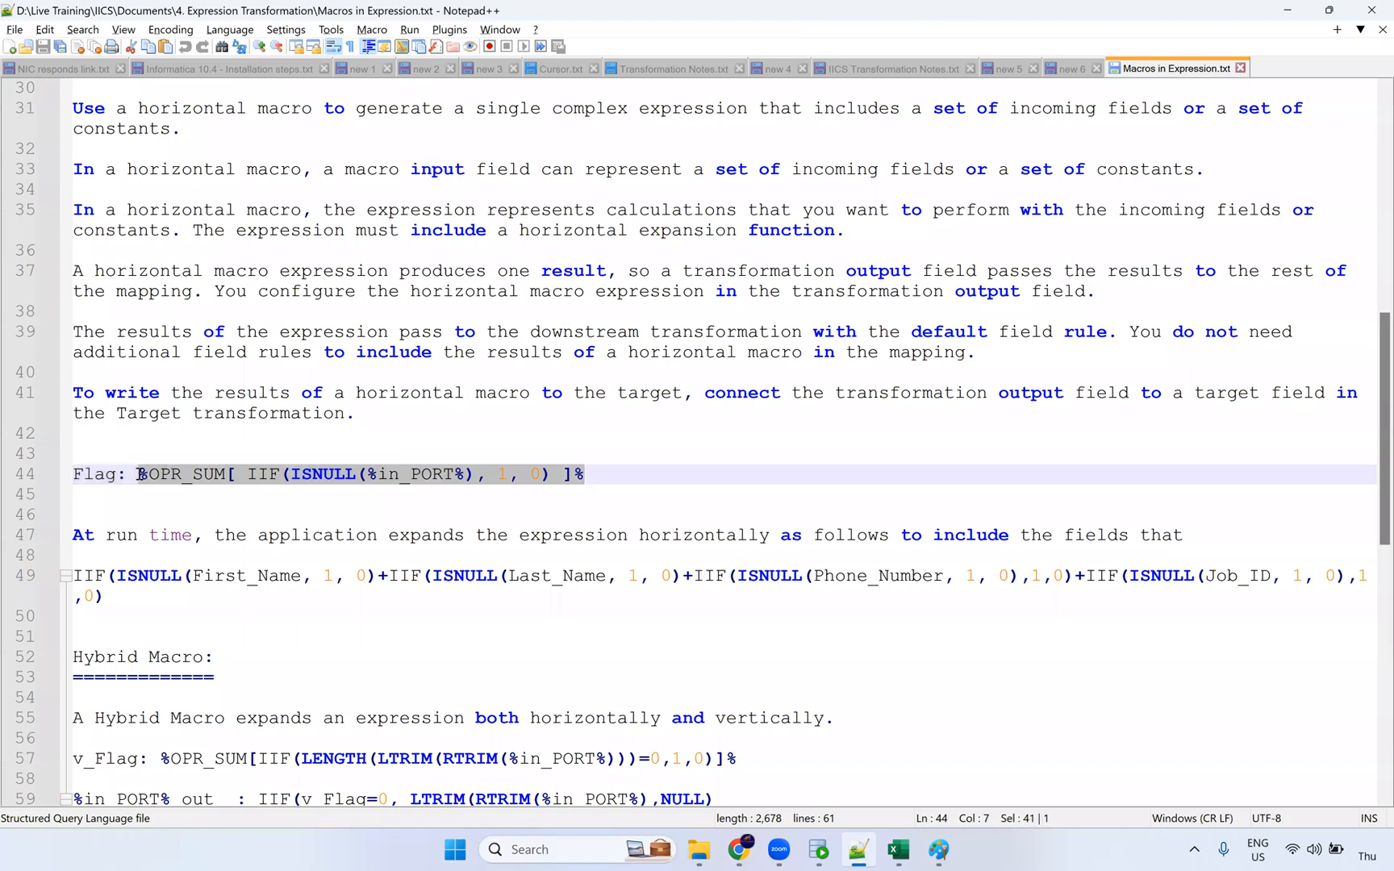
key("alt+Tab")
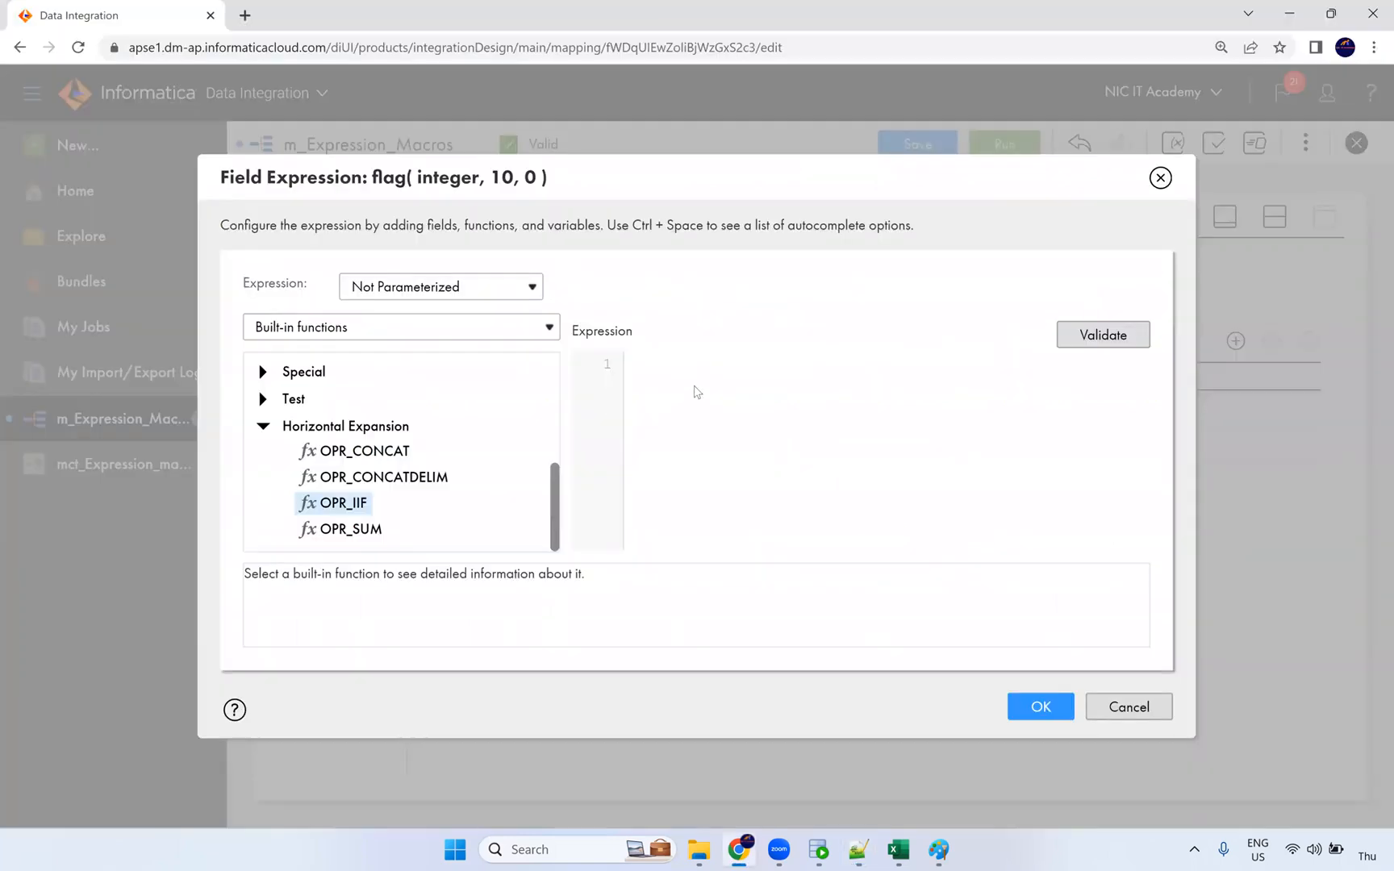
left_click(697, 394)
key("ctrl+v")
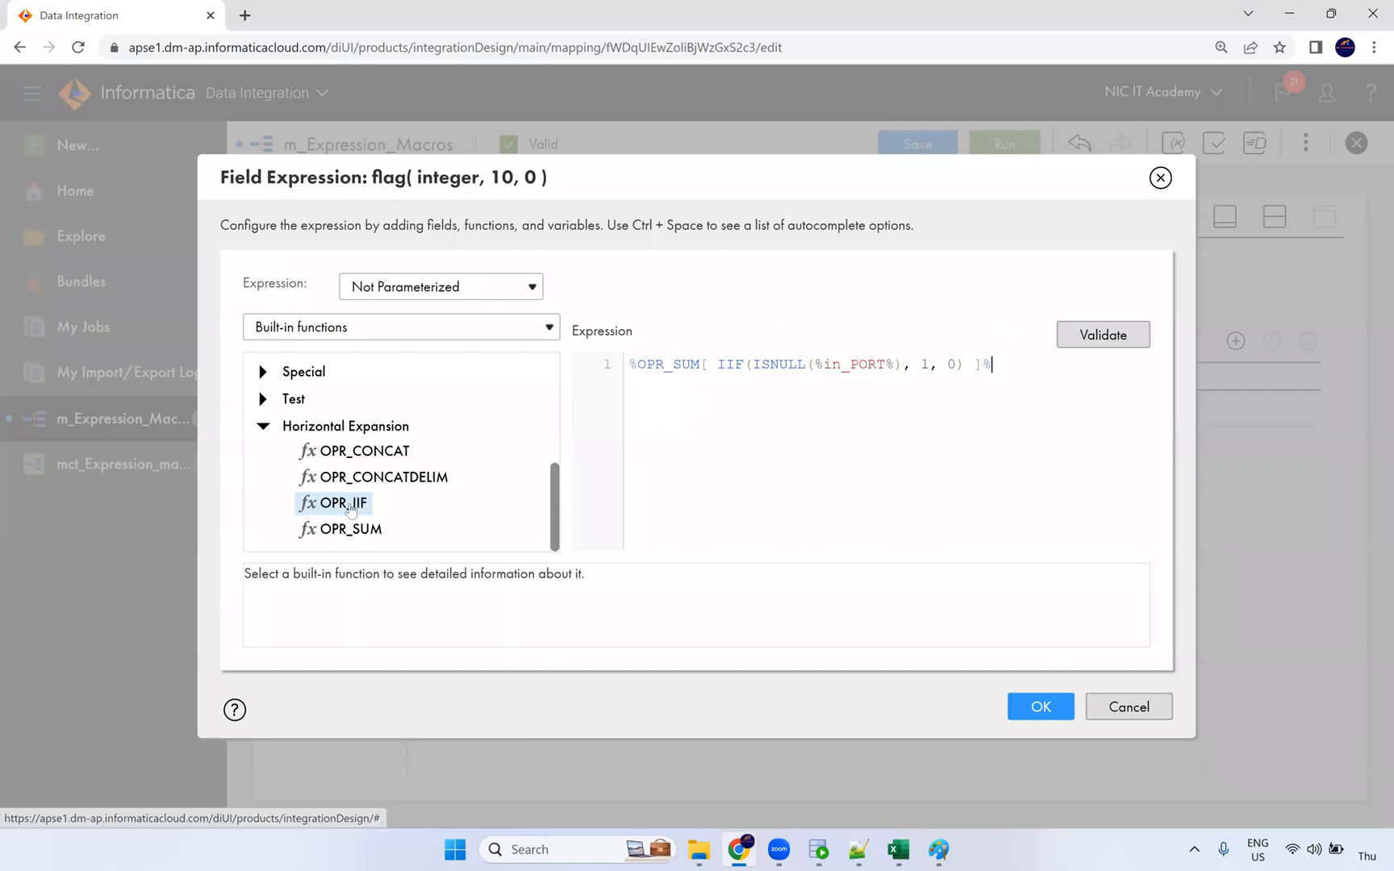
Step: Insert an OPR_IIF template on a new line, then delete it again
left_click(932, 401)
key("Return")
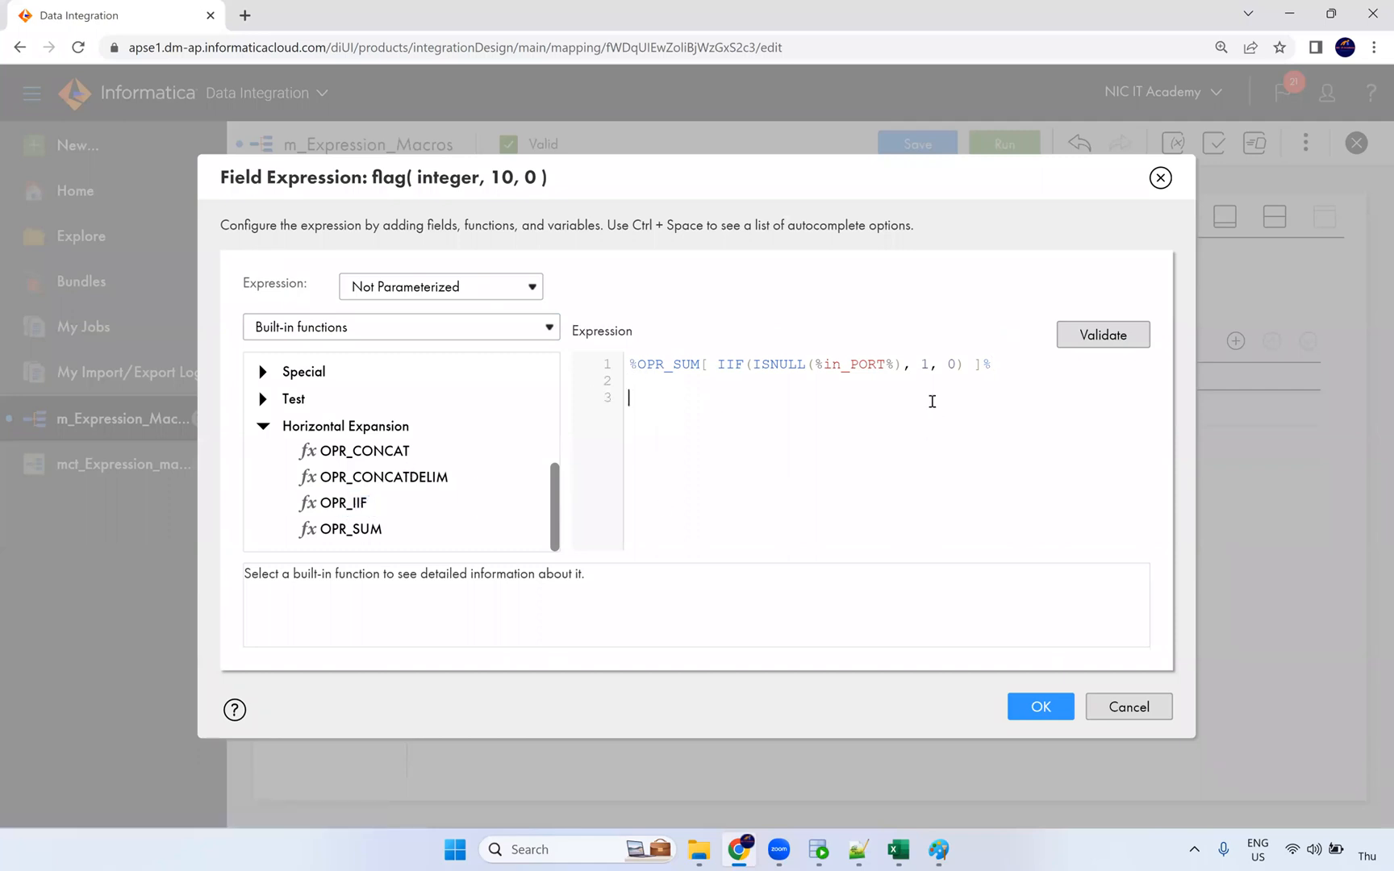
double_click(342, 502)
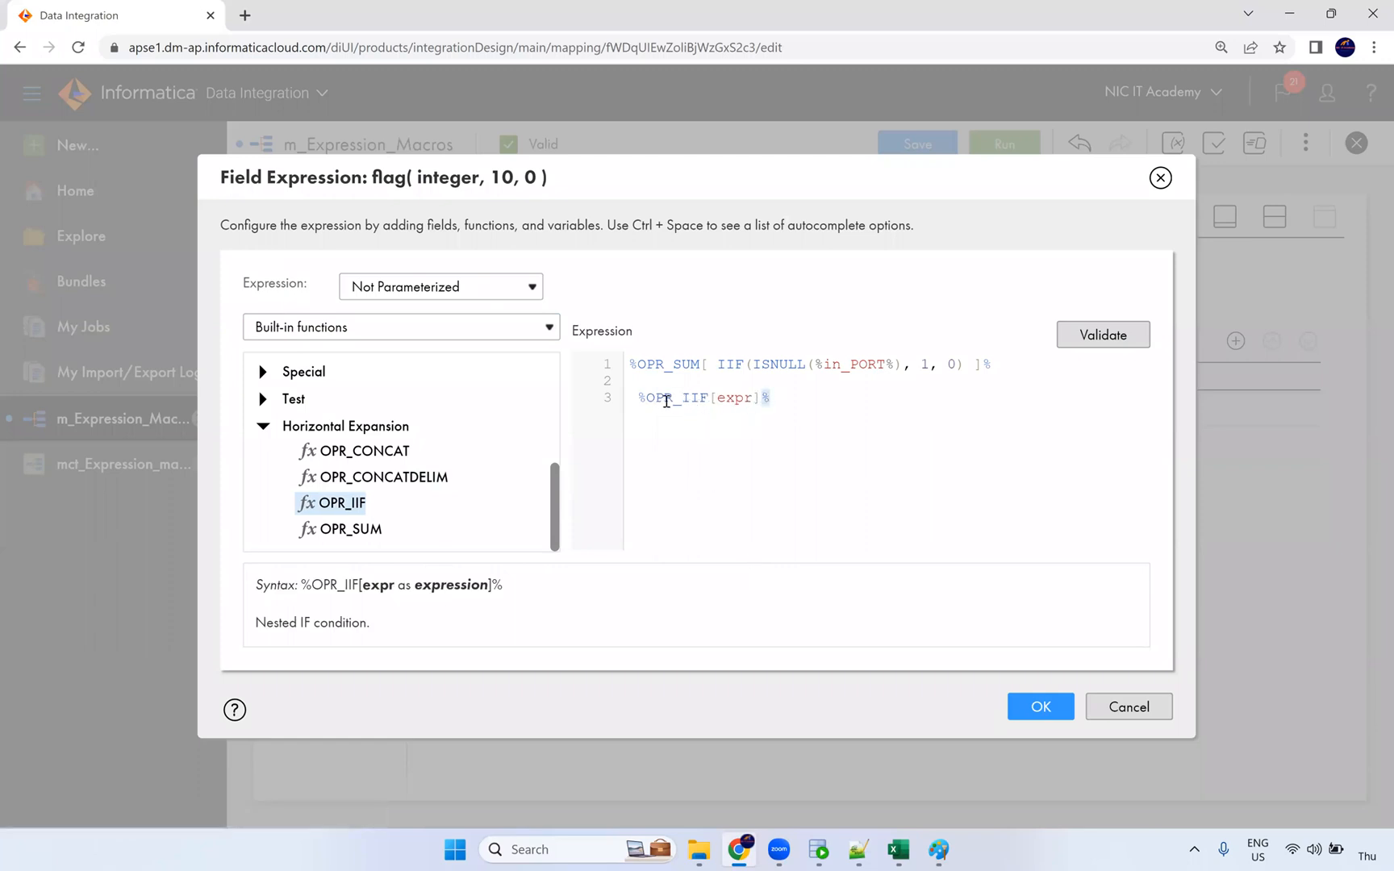
left_click_drag(644, 398, 629, 399)
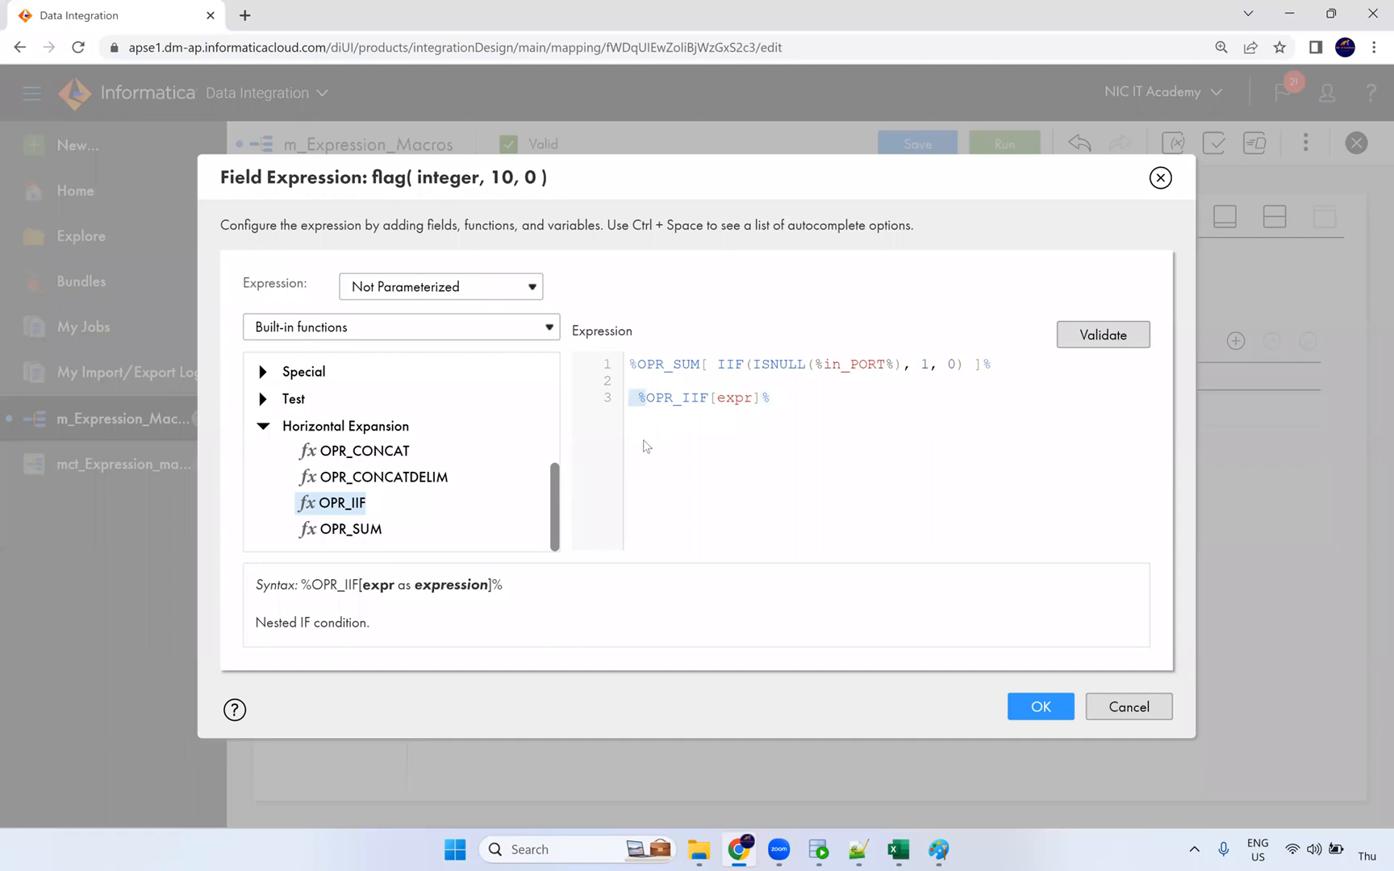
double_click(733, 399)
left_click_drag(774, 401, 625, 398)
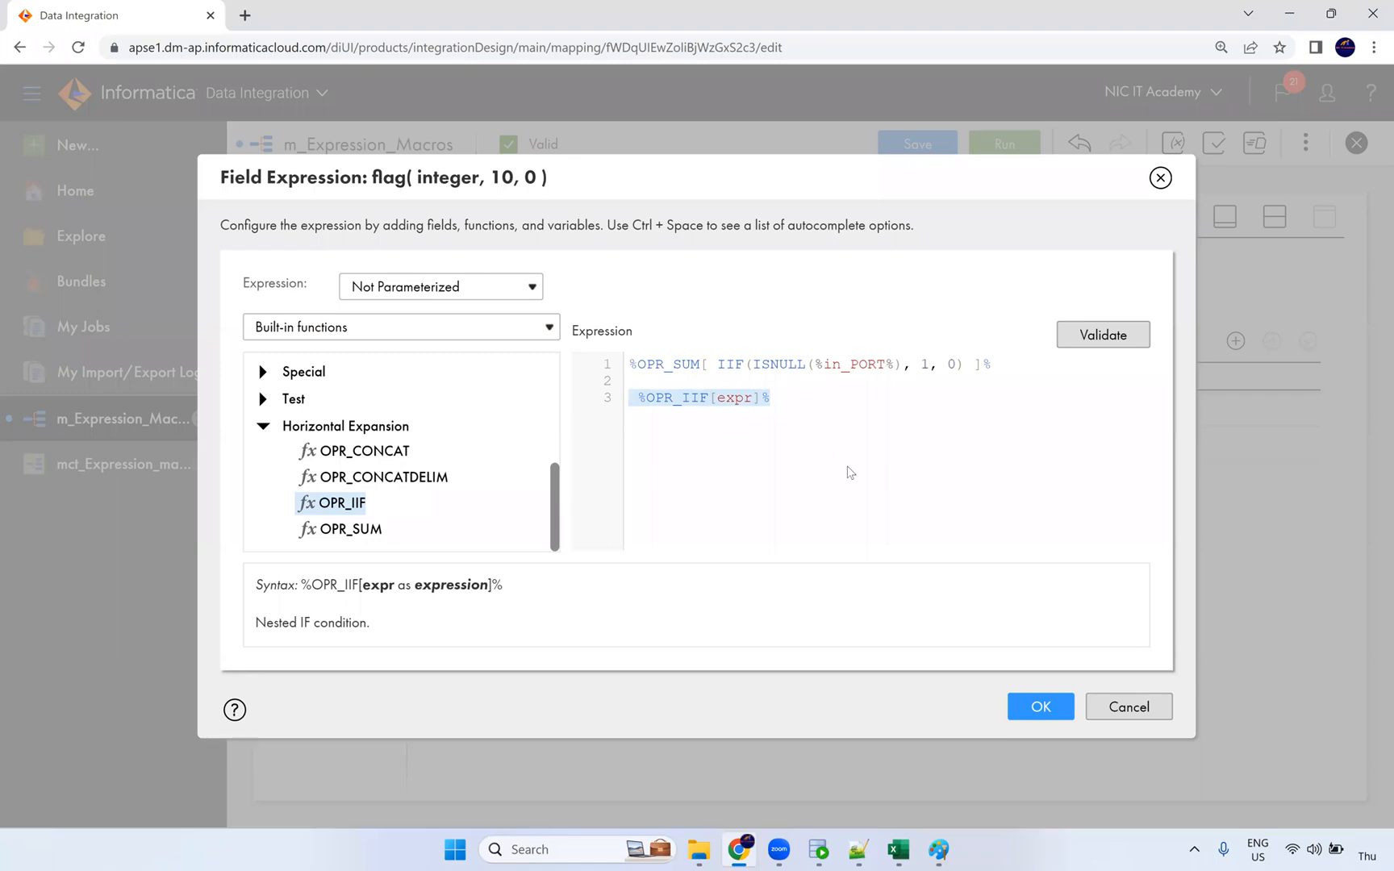
key("BackSpace")
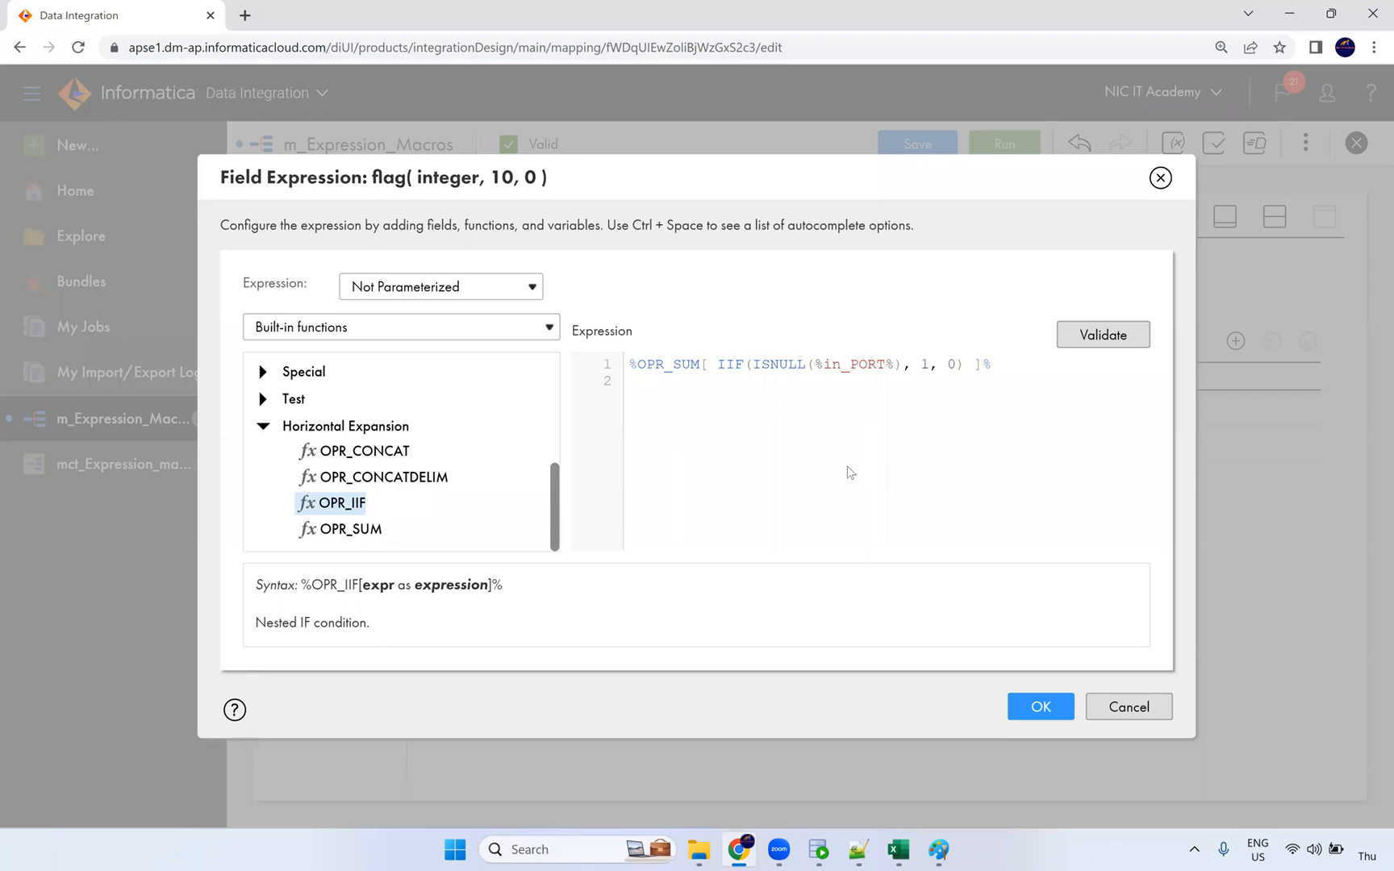
Step: Highlight OPR_SUM, ISNULL and in_PORT in the expression before switching to SQL Developer
double_click(681, 365)
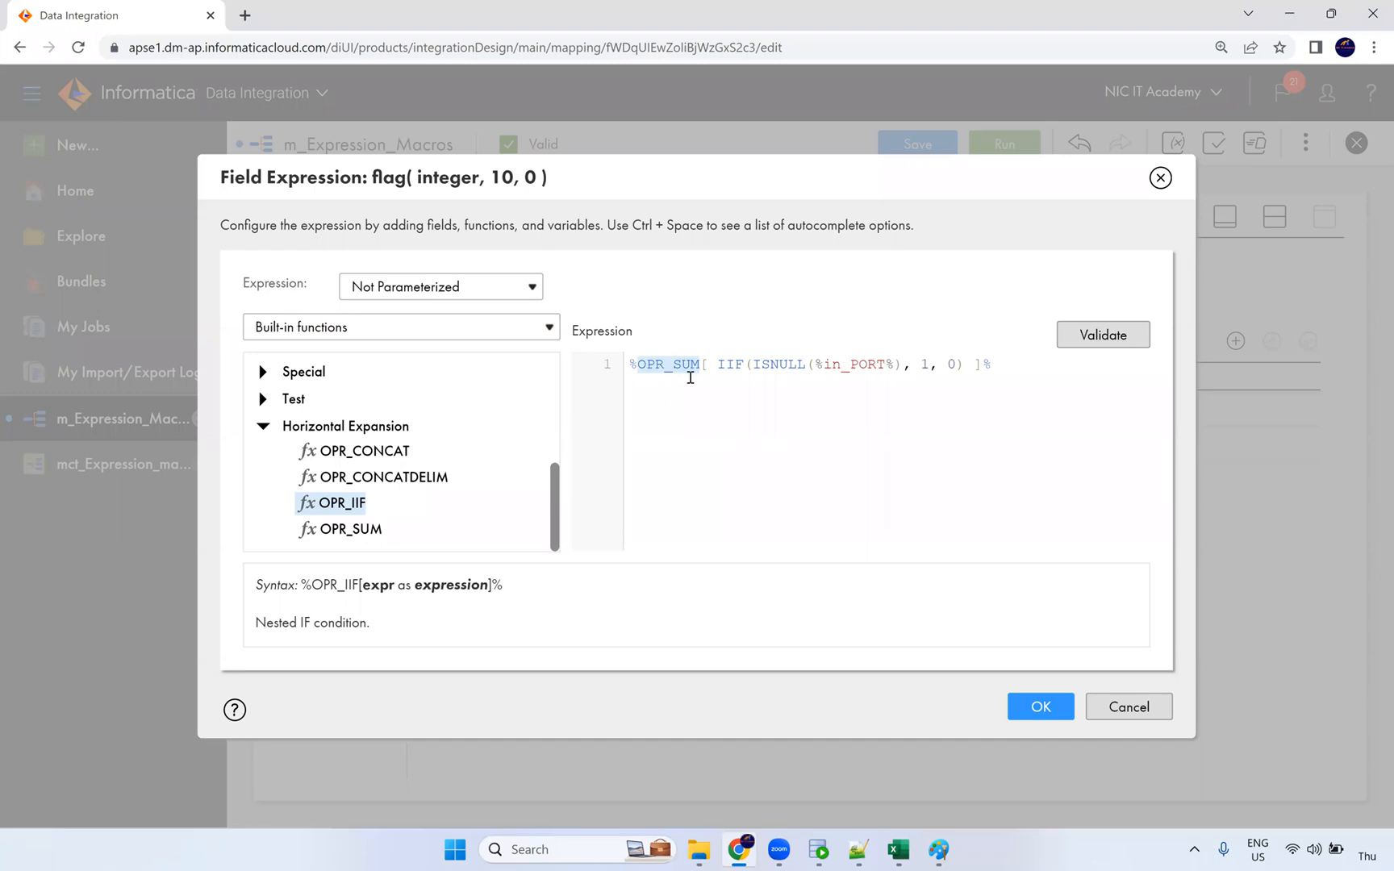
left_click(736, 363)
double_click(782, 365)
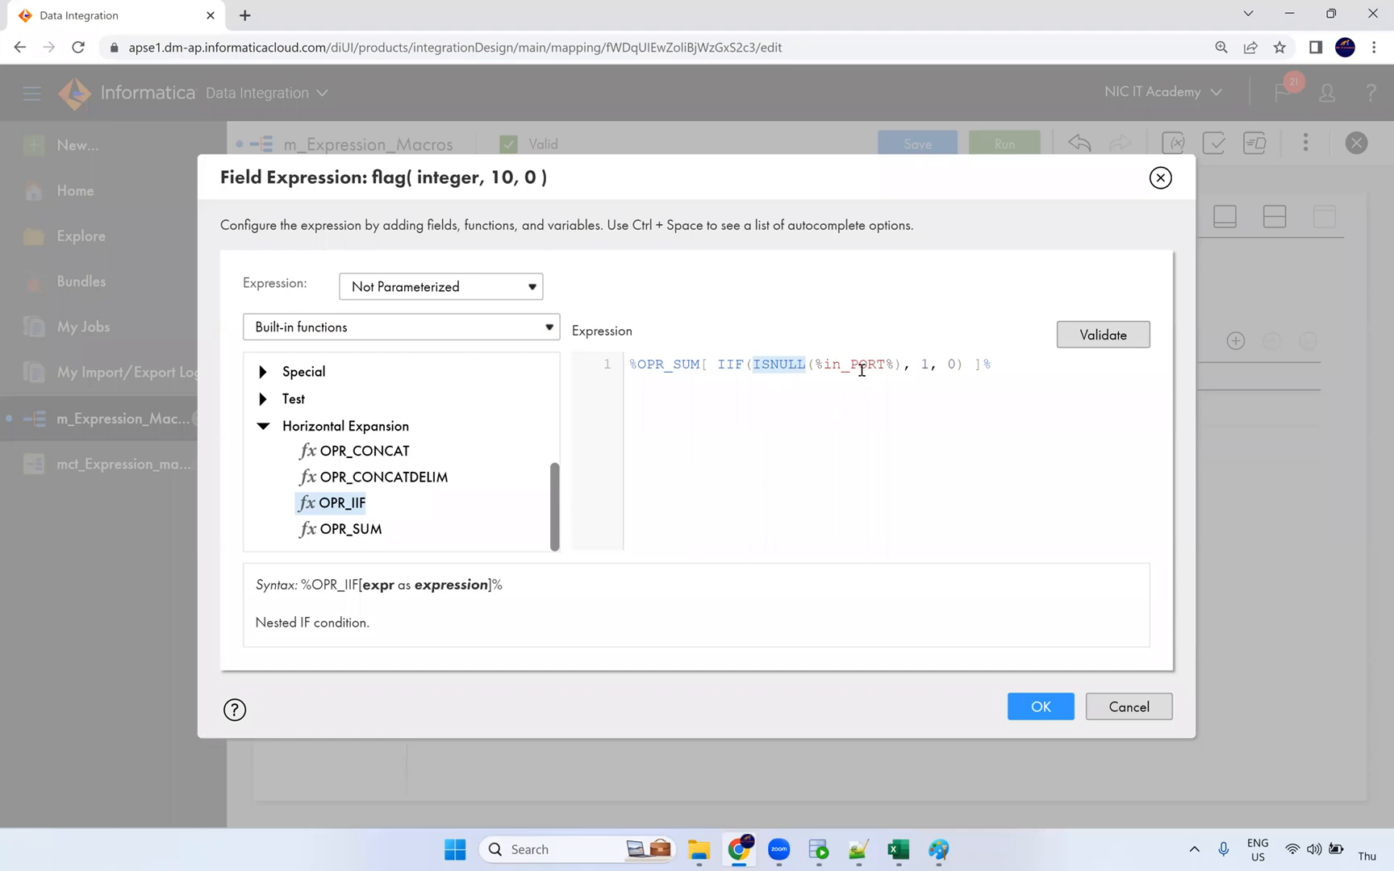
double_click(857, 364)
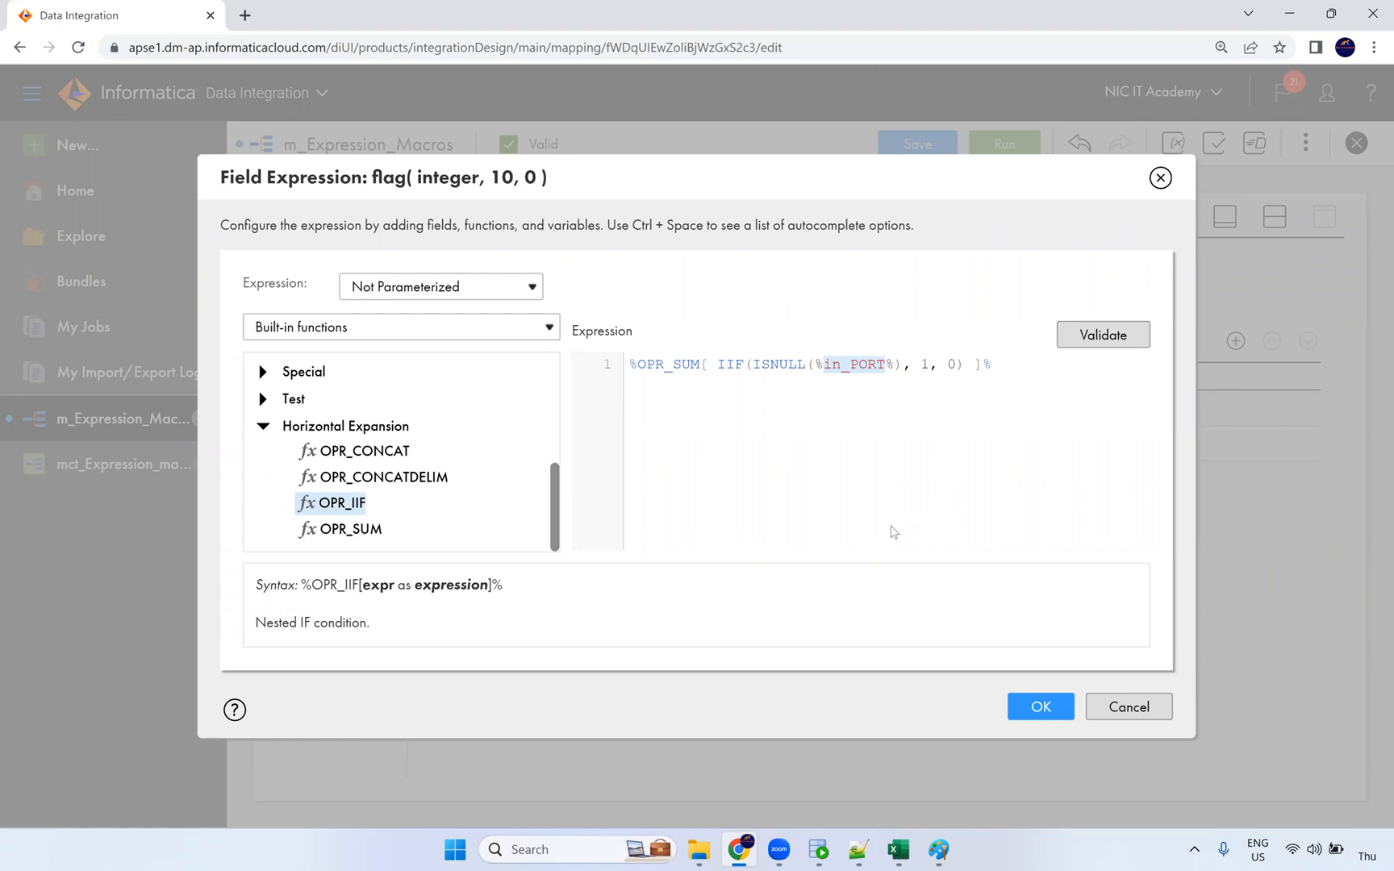
left_click(948, 391)
left_click(824, 851)
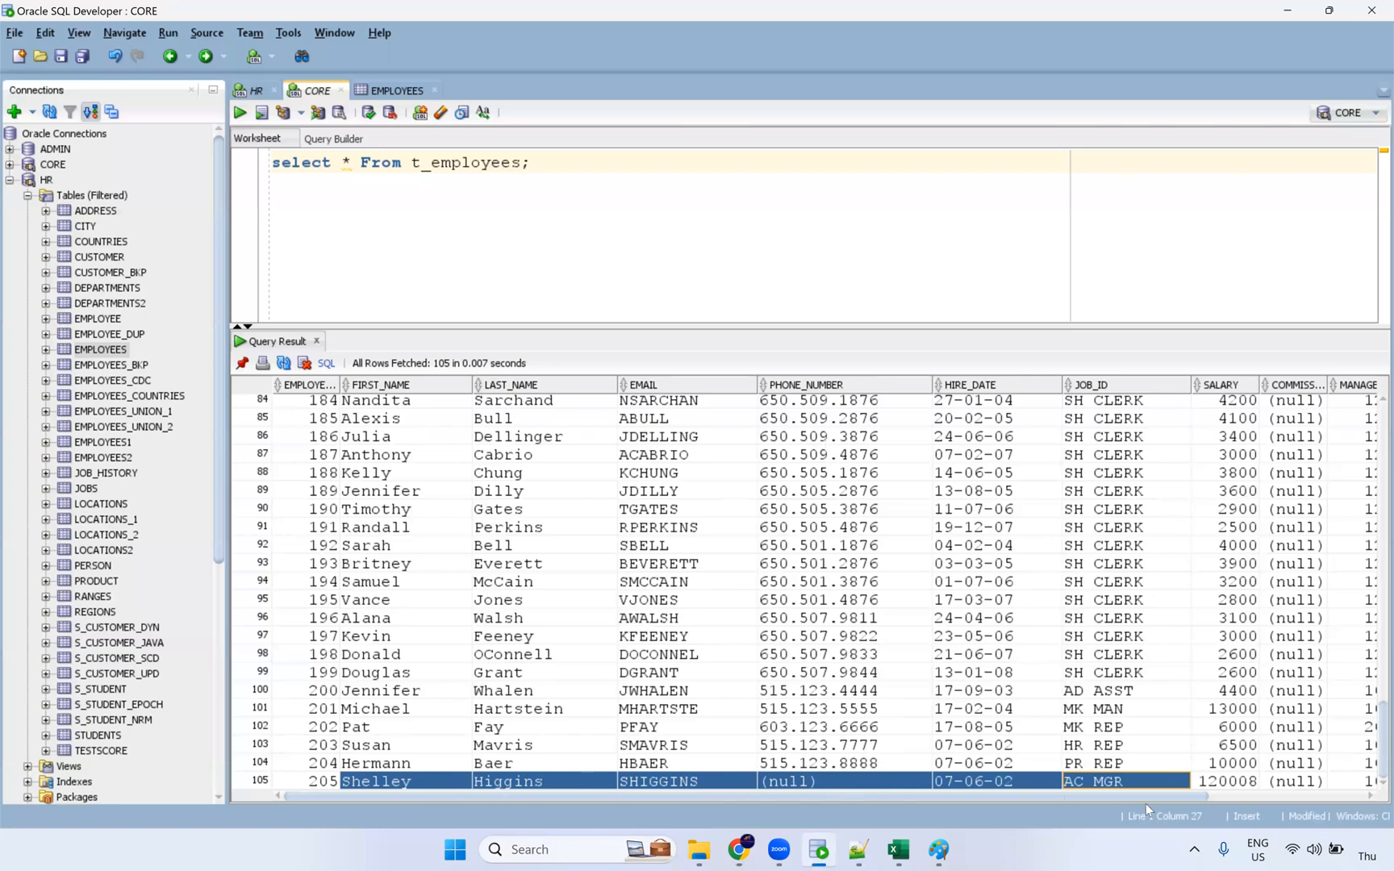
key("alt+Tab")
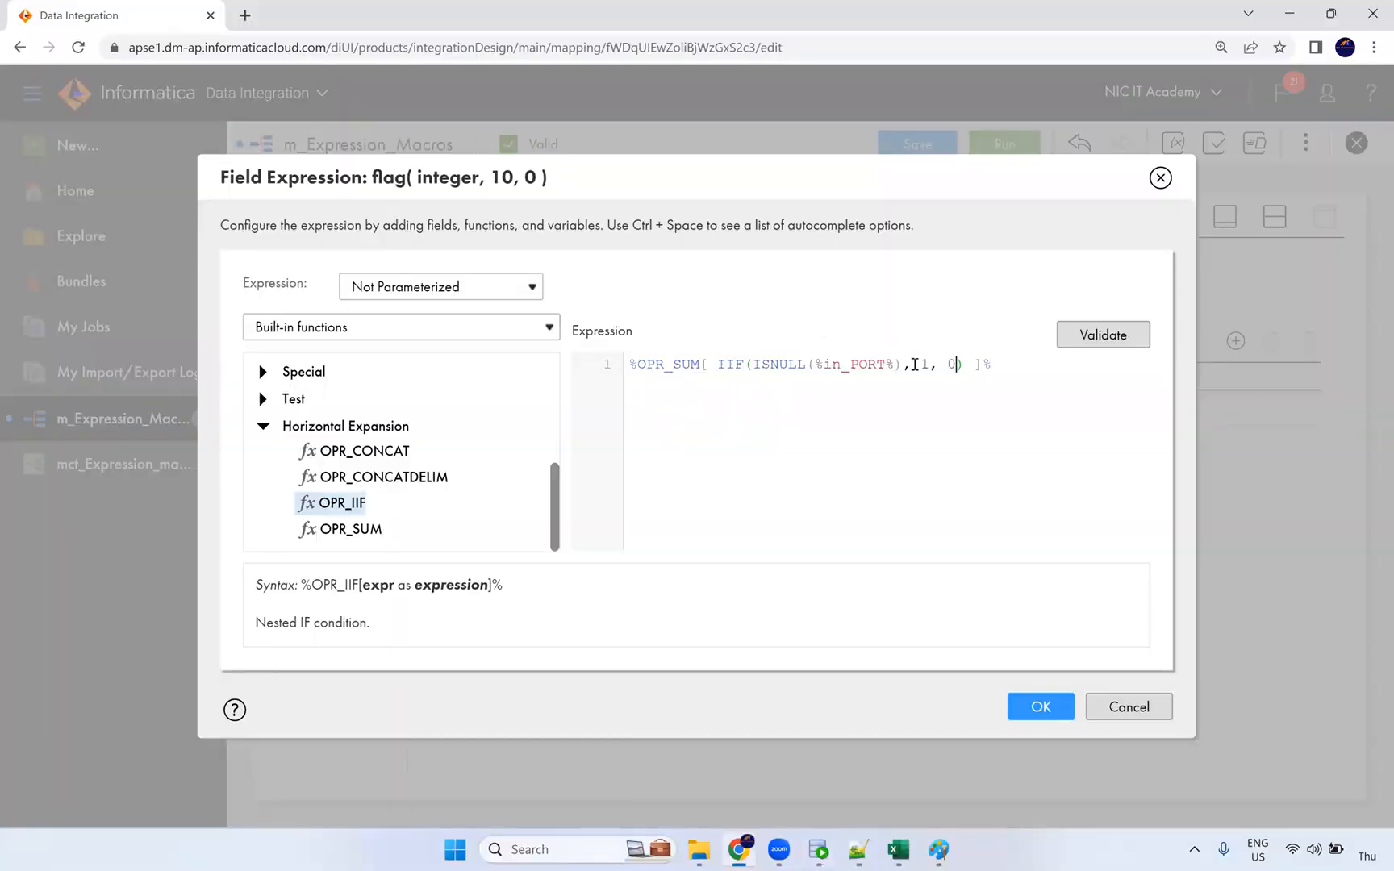
key("alt+Tab")
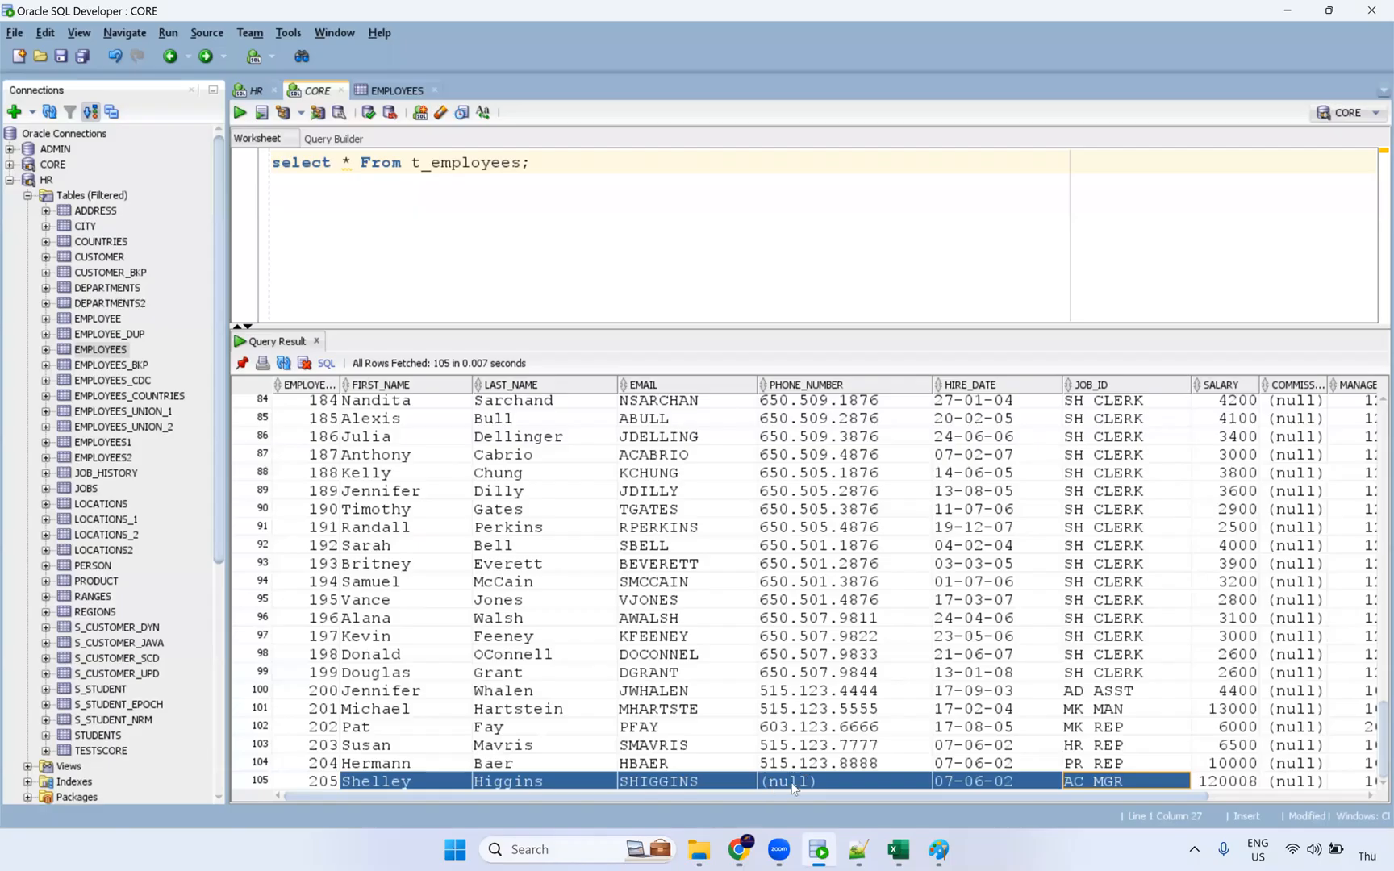
key("Left")
key("Left")
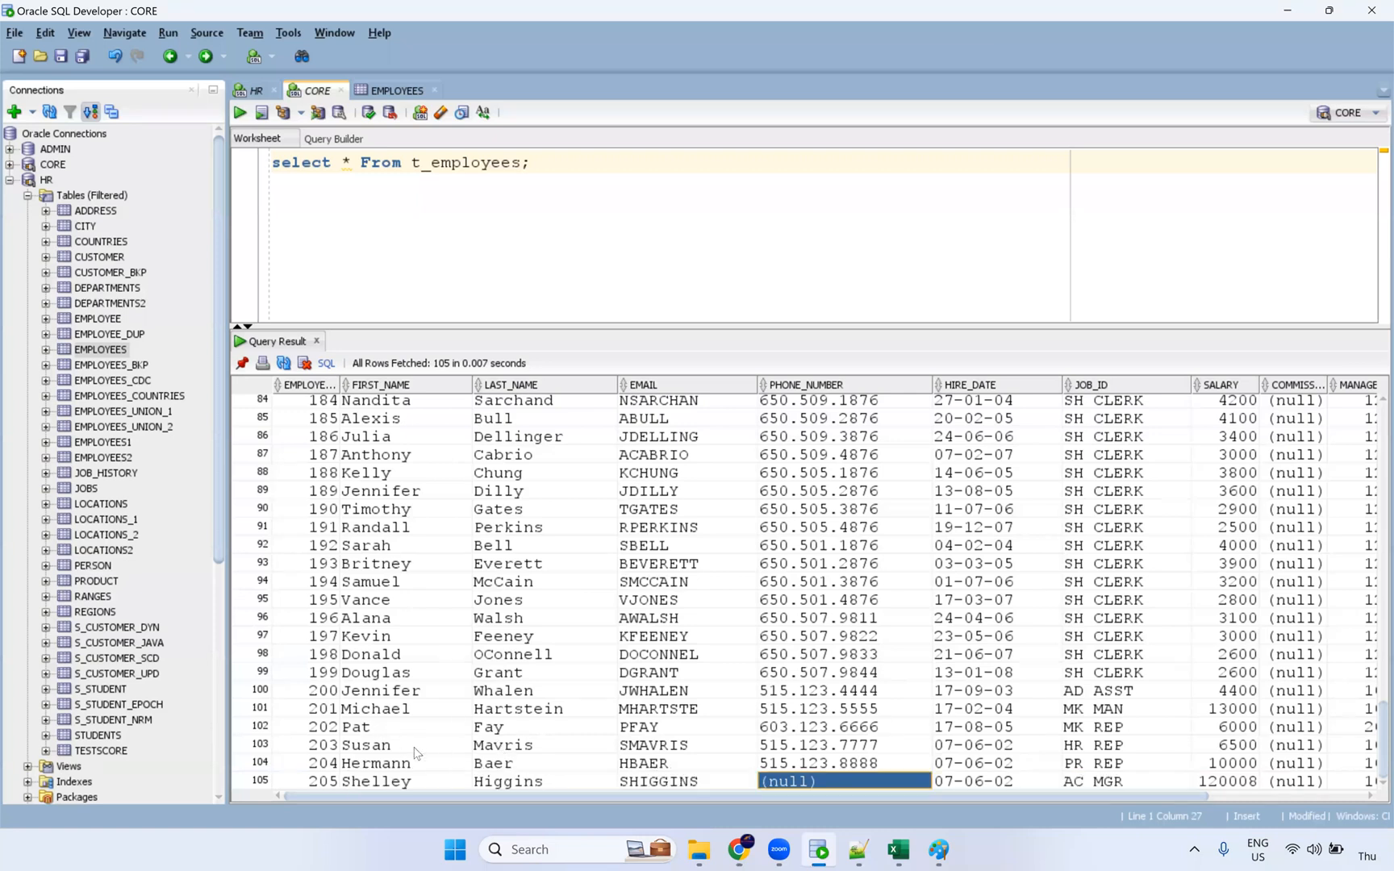
left_click_drag(1099, 754, 1158, 770)
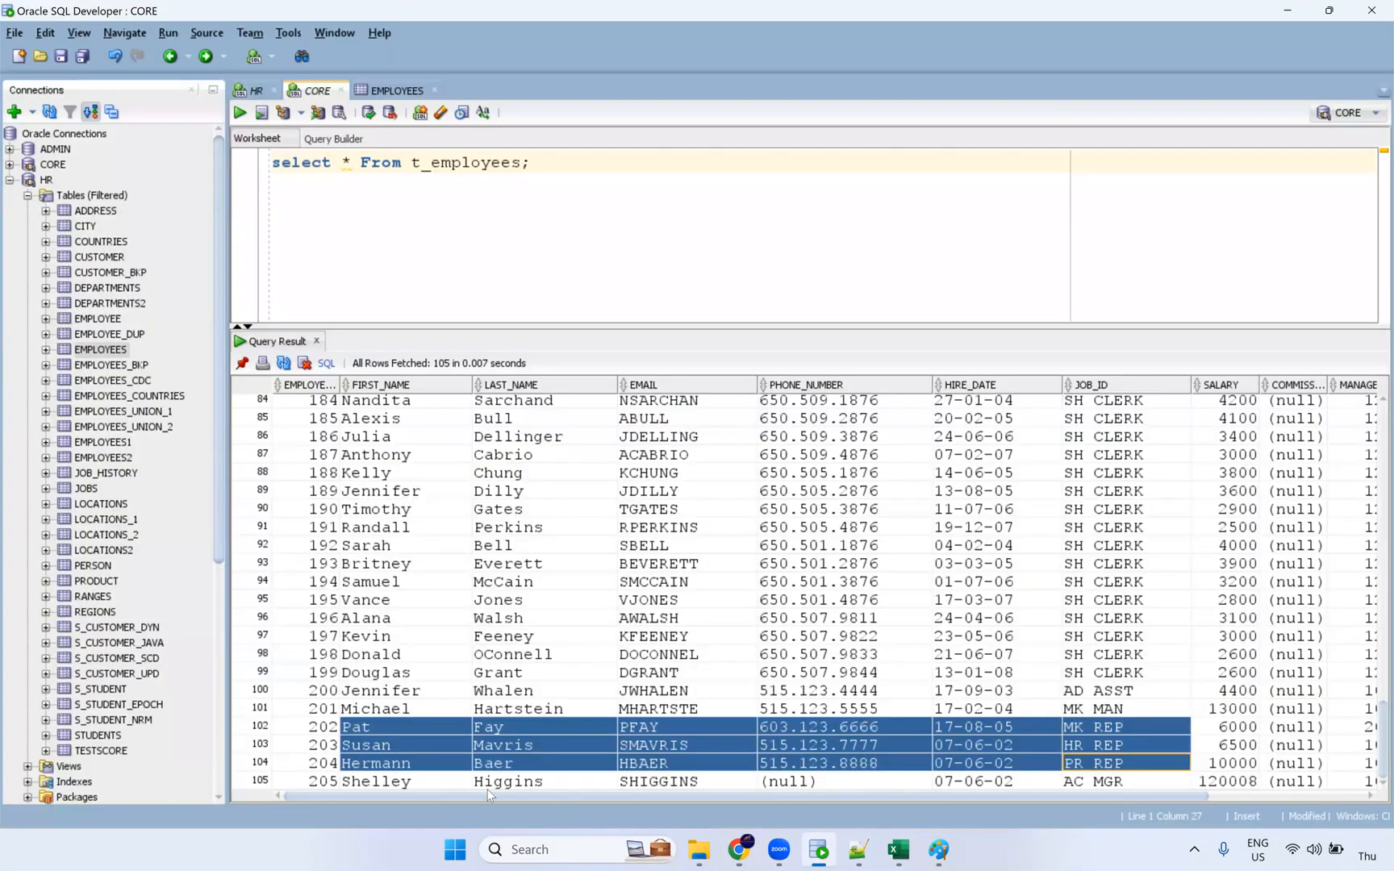
left_click(372, 782)
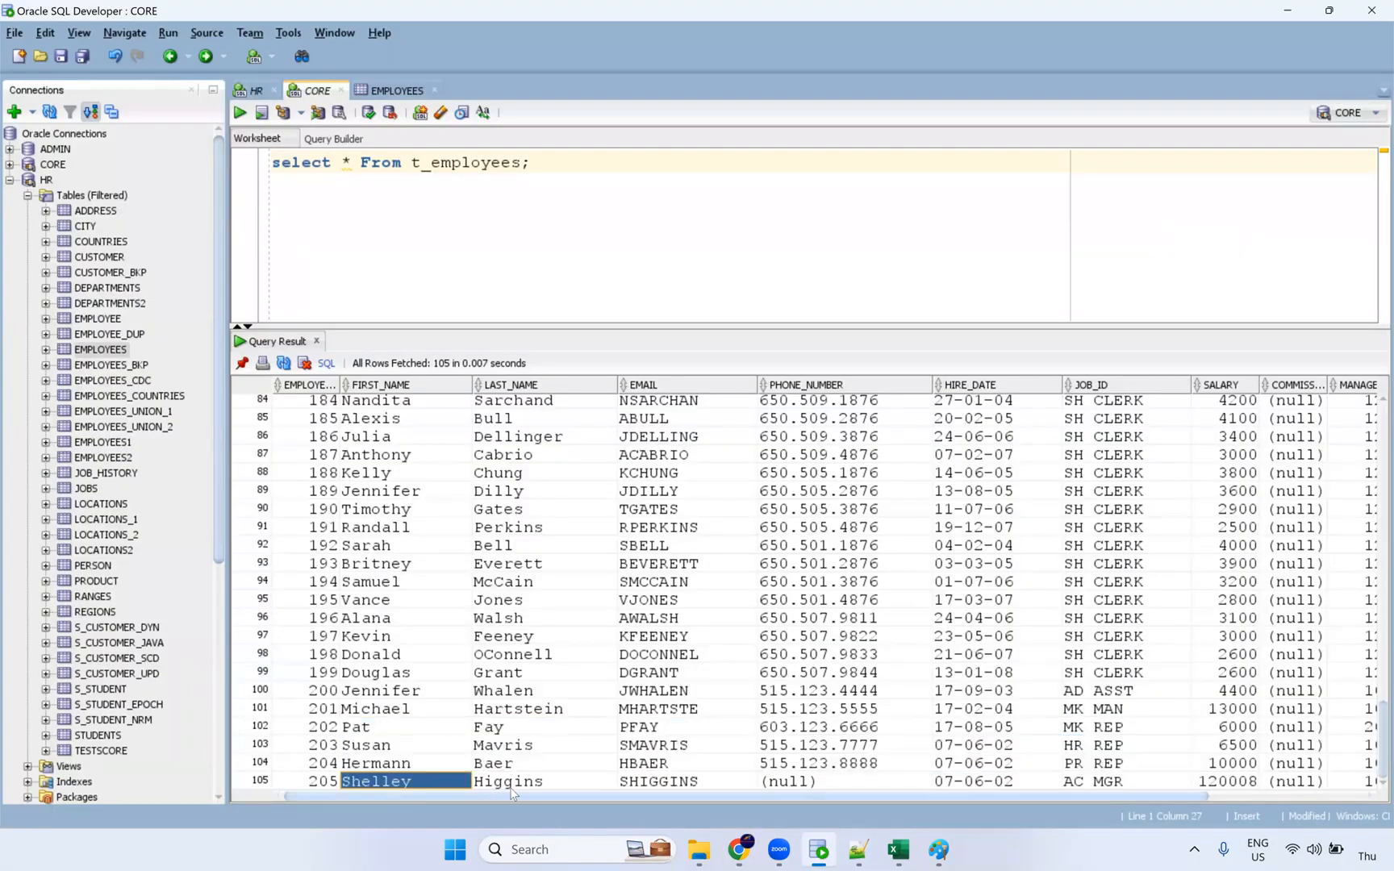
left_click(532, 783)
left_click(645, 782)
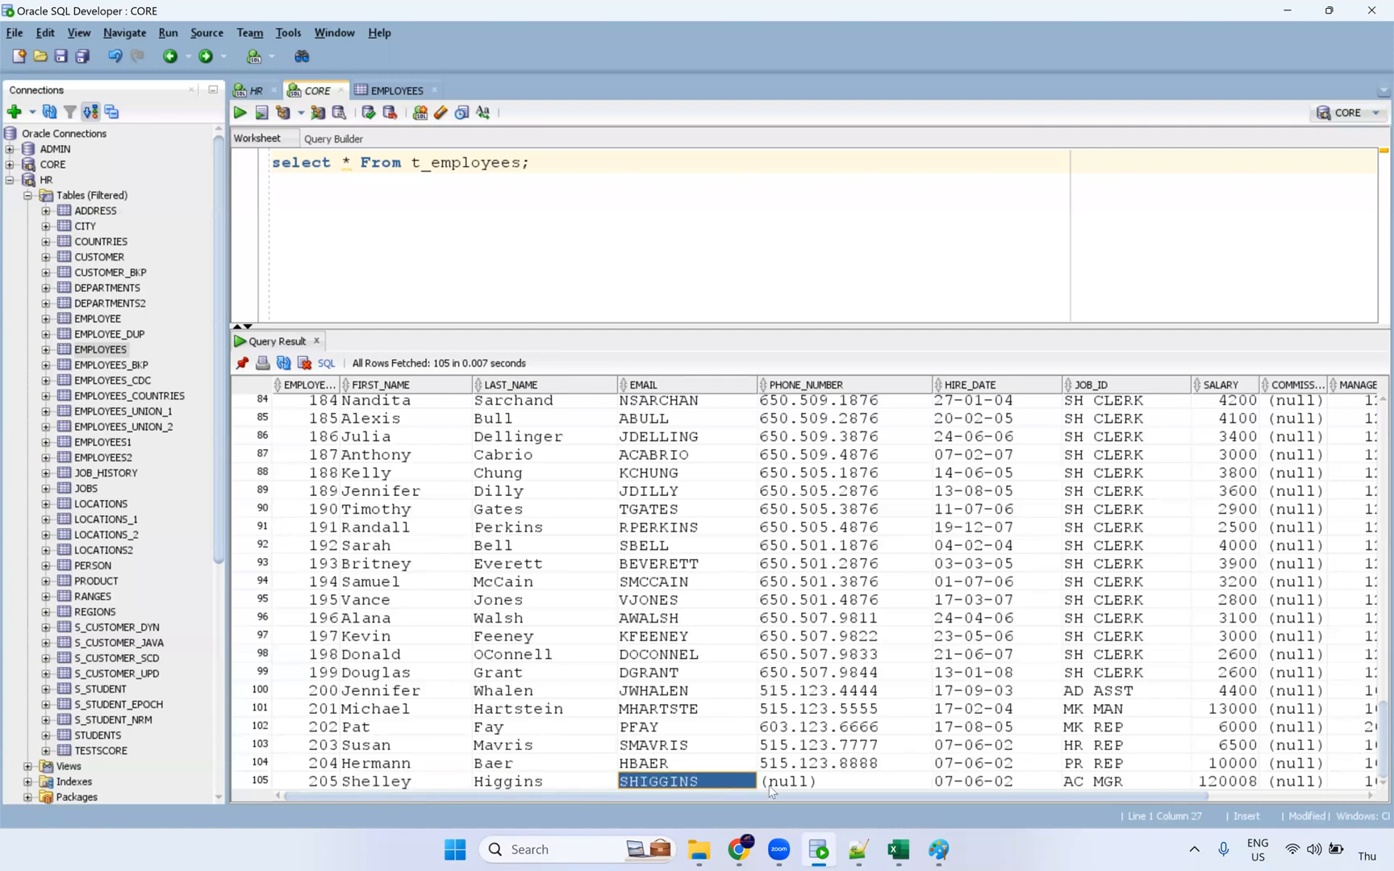
left_click(789, 782)
left_click(1083, 782)
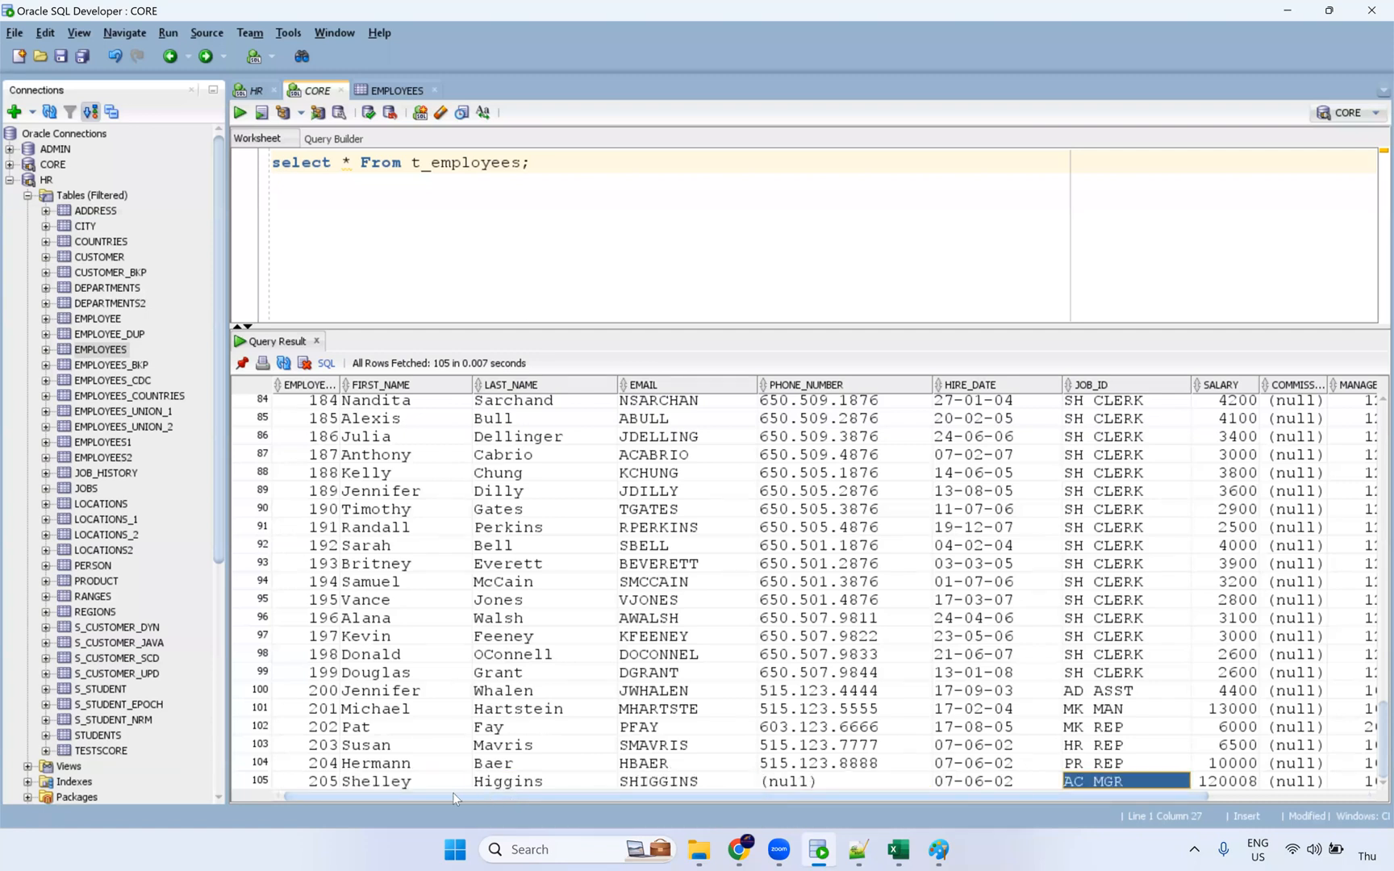
left_click(399, 782)
left_click(789, 782, "shift")
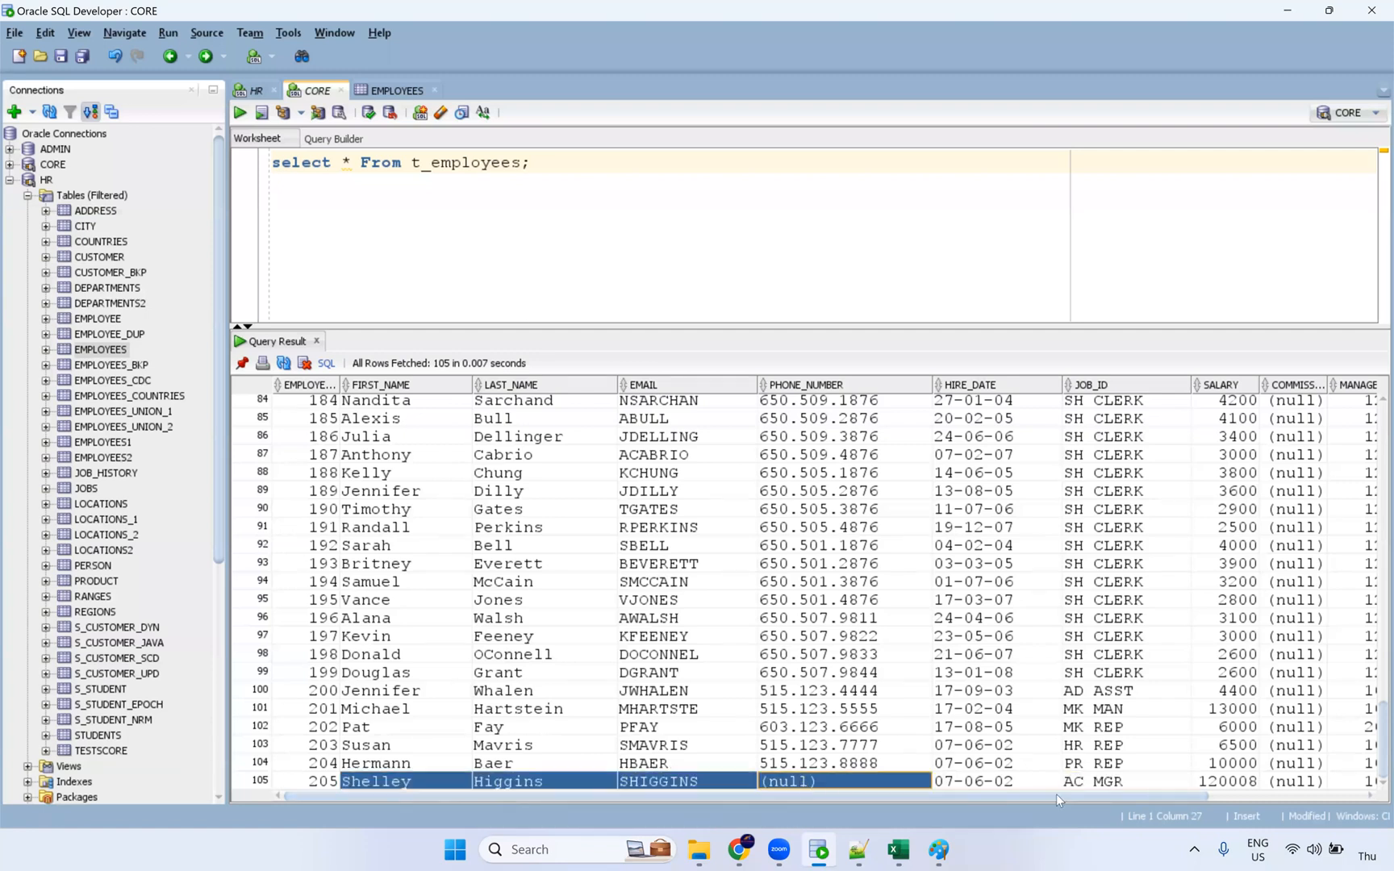
left_click(1097, 784)
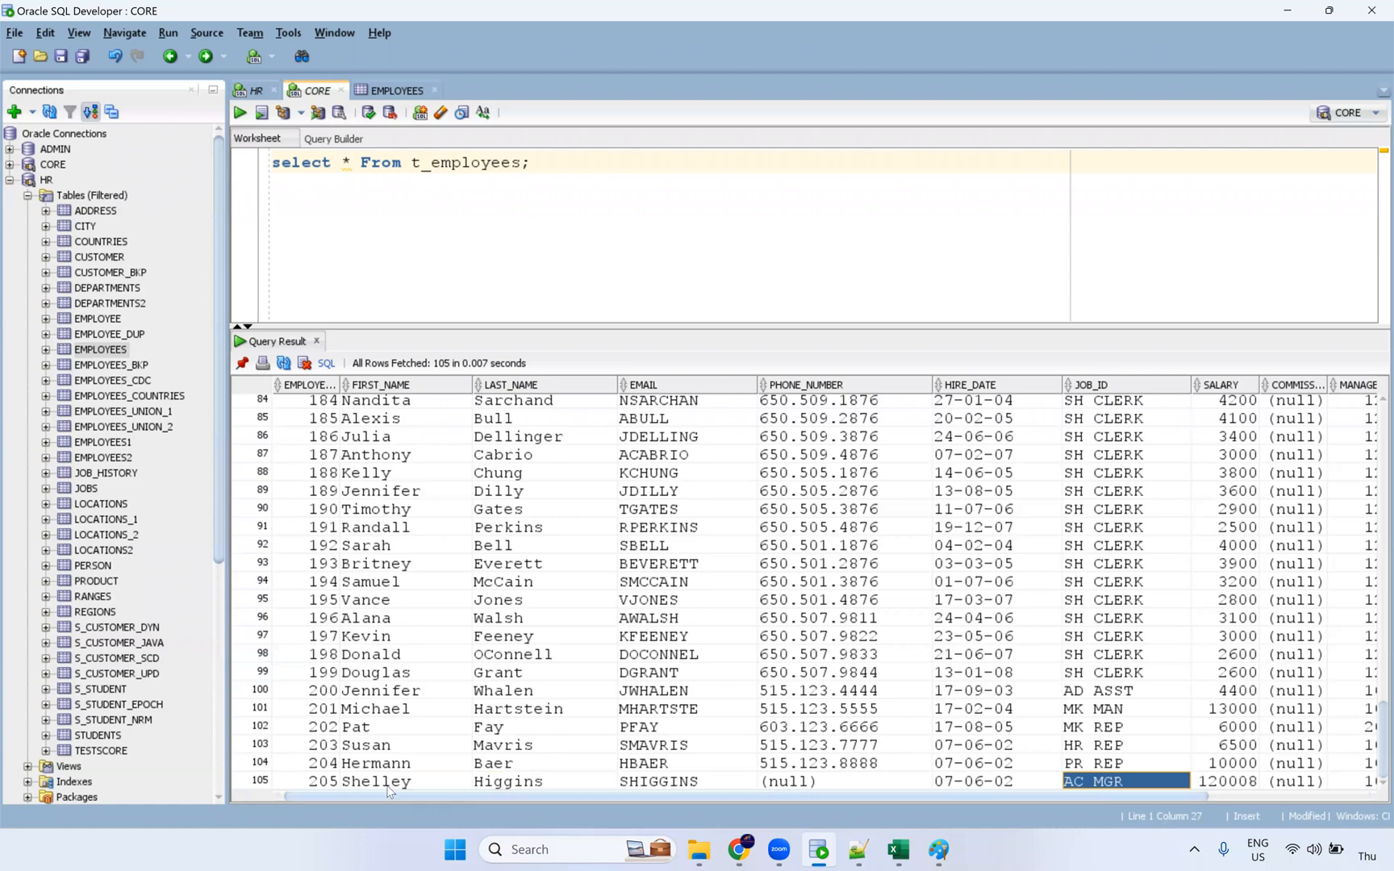
left_click(464, 782)
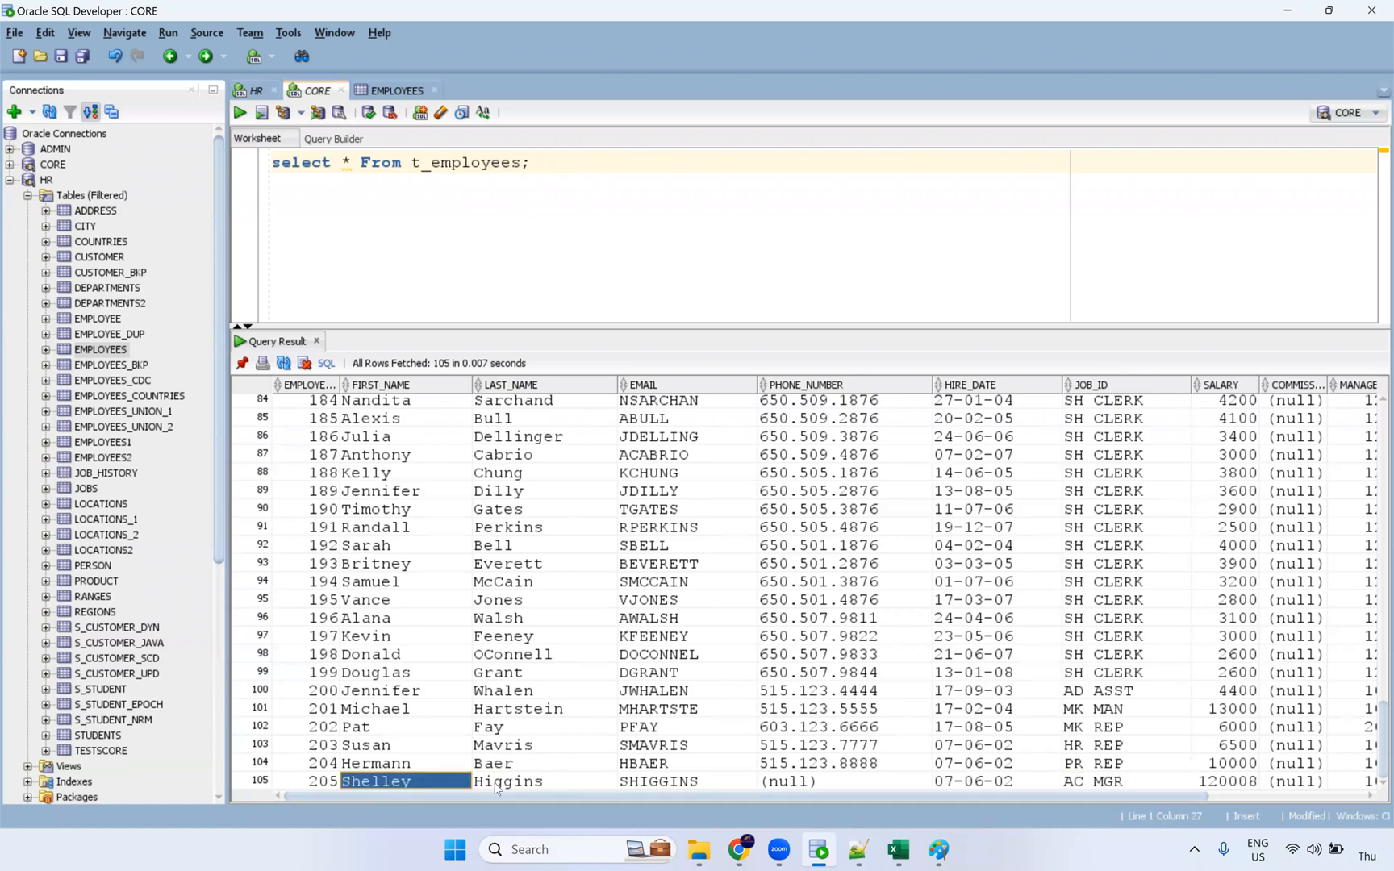
left_click(772, 784)
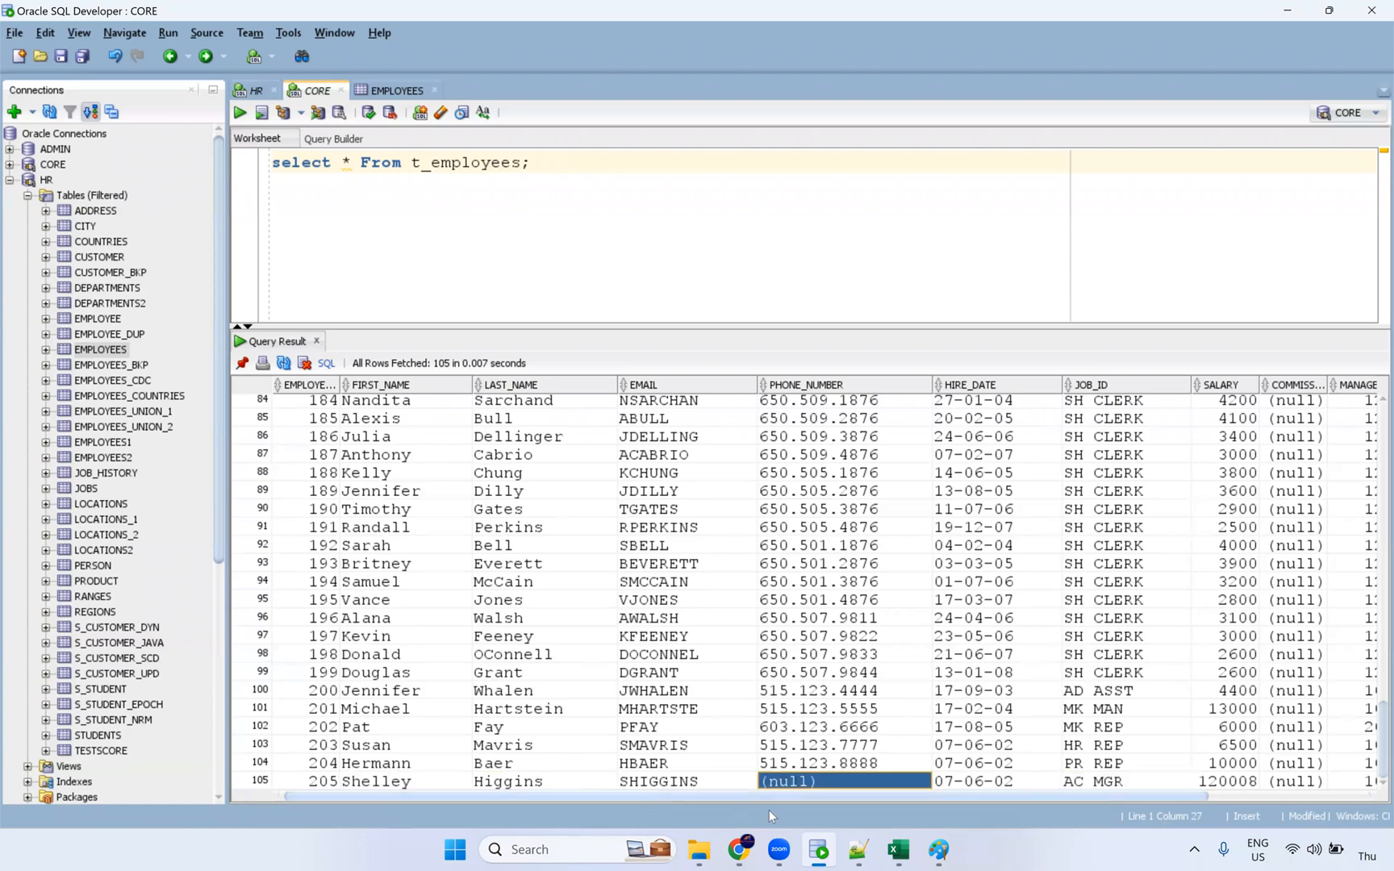
key("alt+Tab")
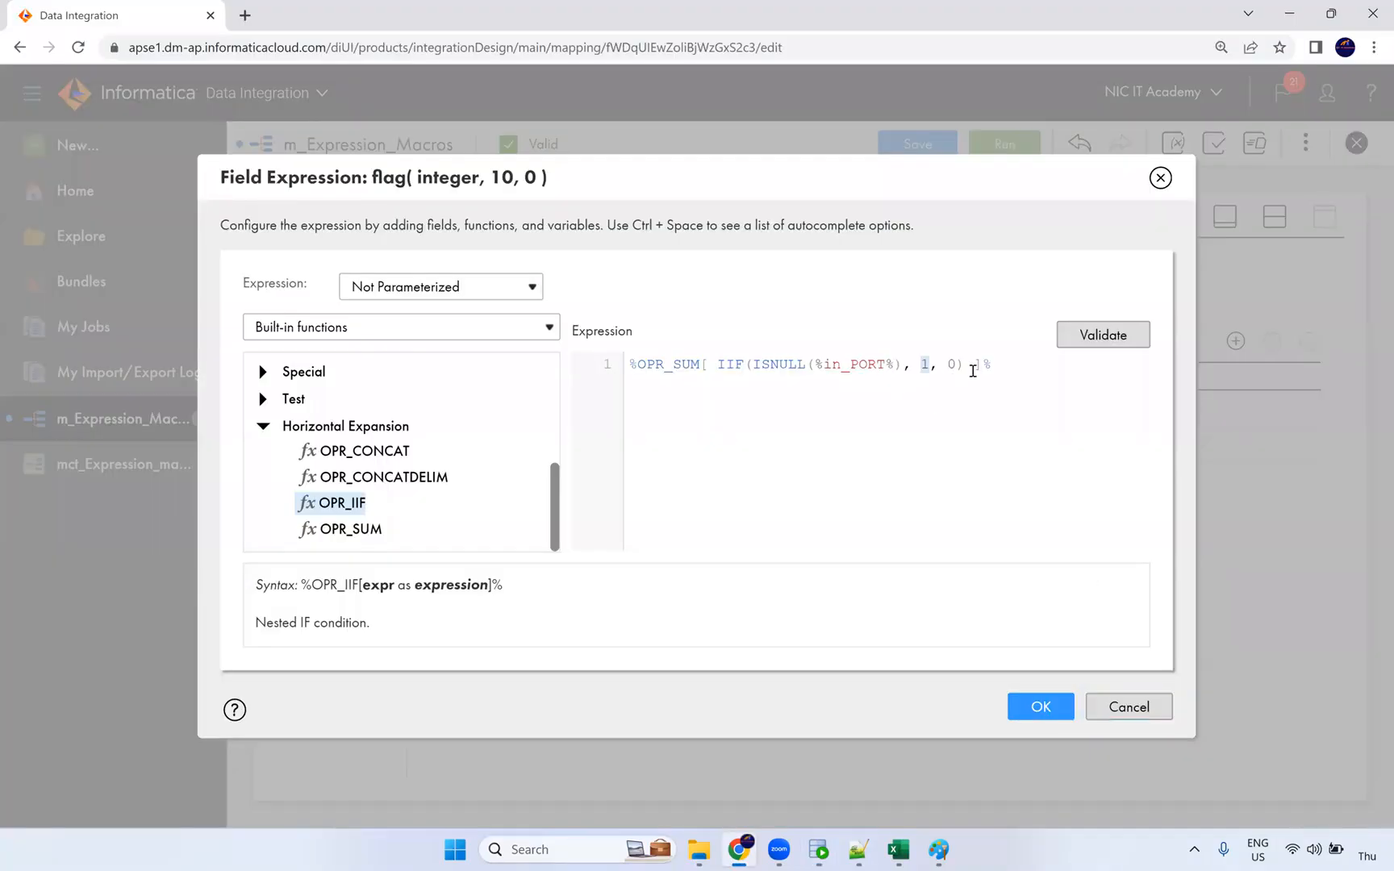
Step: Validate and accept flag's %OPR_SUM expression, then return to the split design canvas view
left_click(1099, 349)
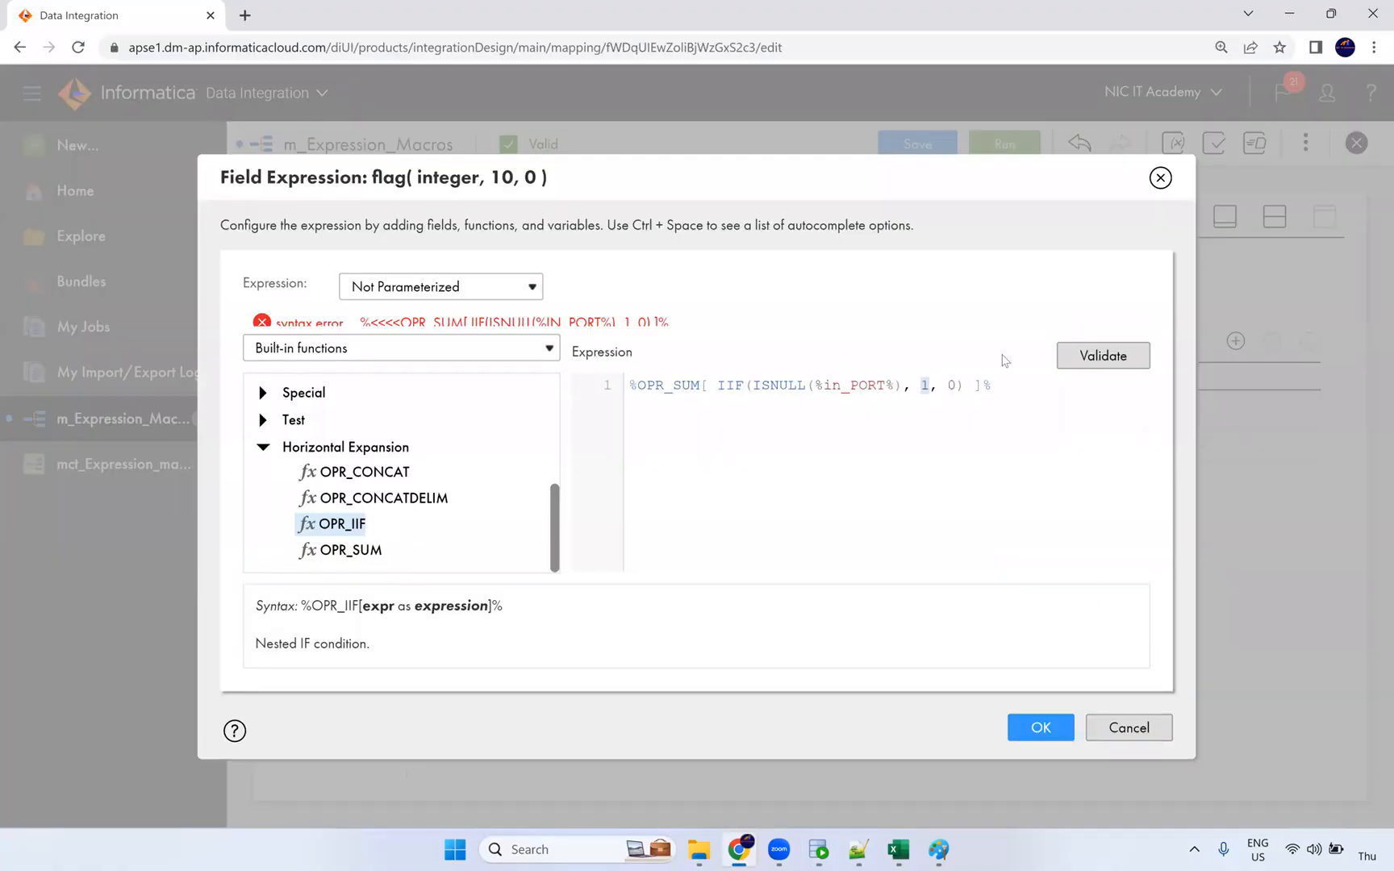
left_click(1045, 736)
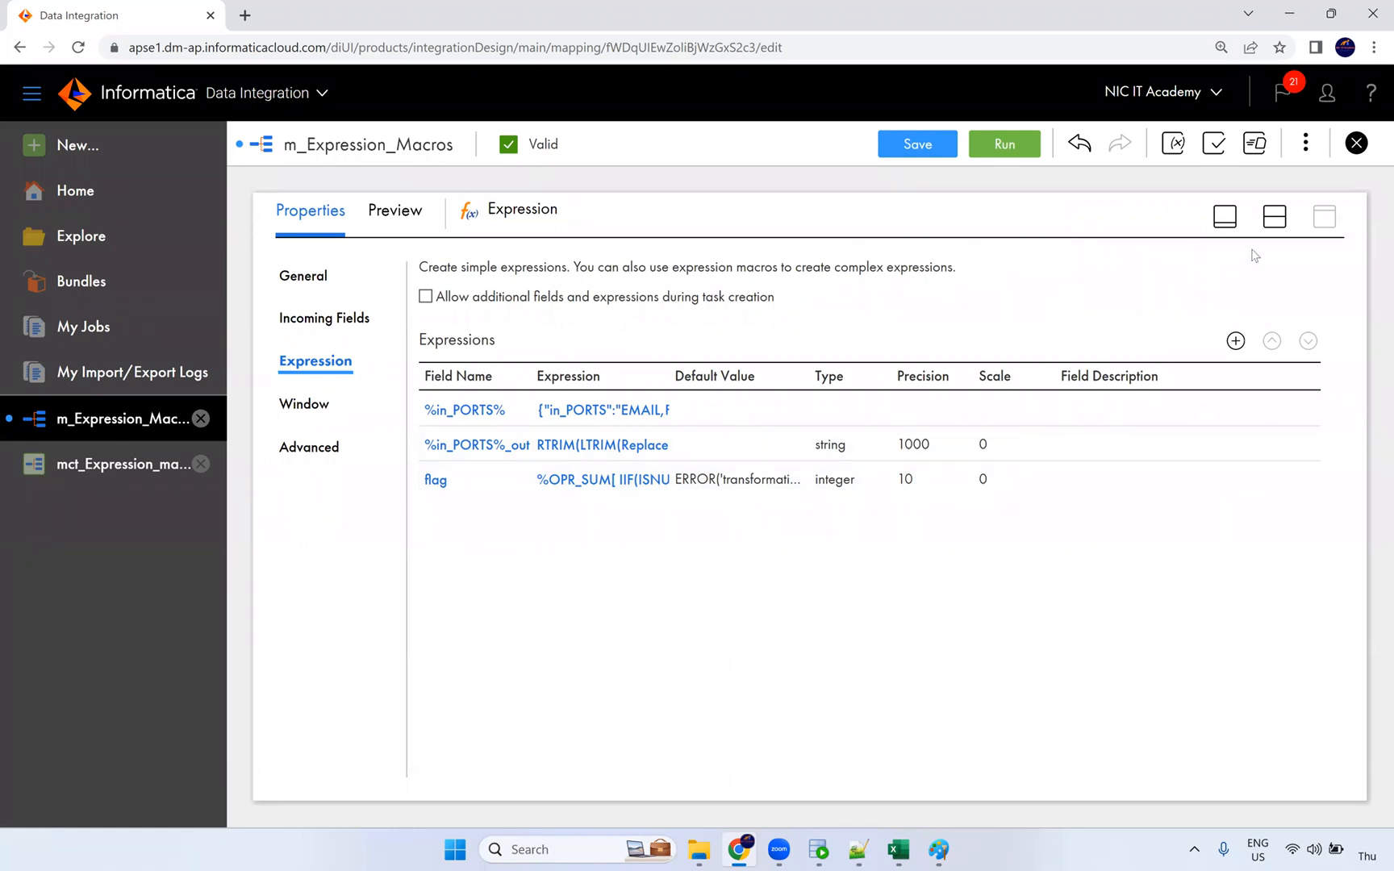
left_click(1273, 218)
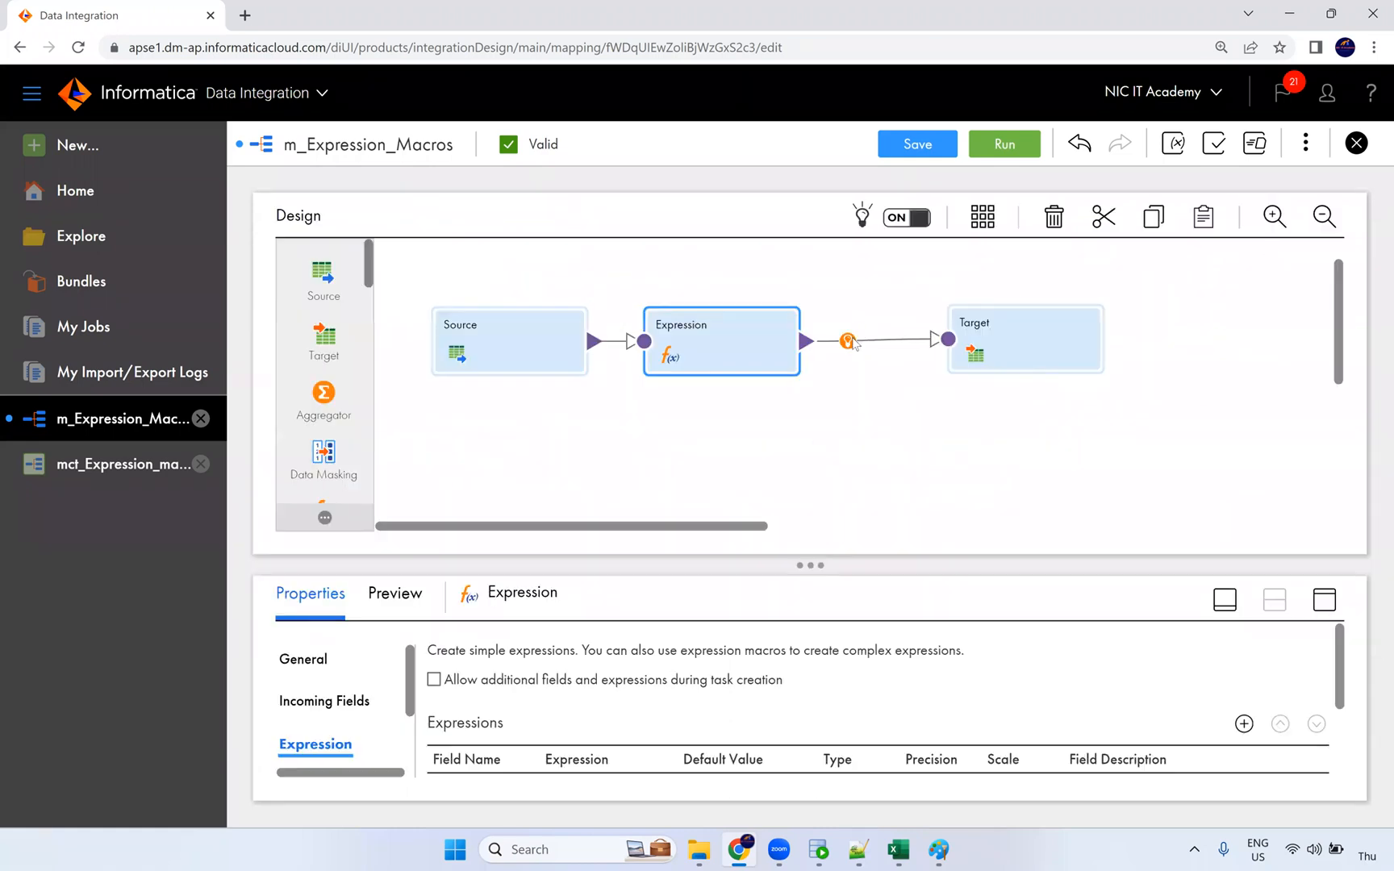
Step: Insert a Filter transformation between the Expression and Target and enlarge its properties
left_click(854, 342)
left_click(894, 417)
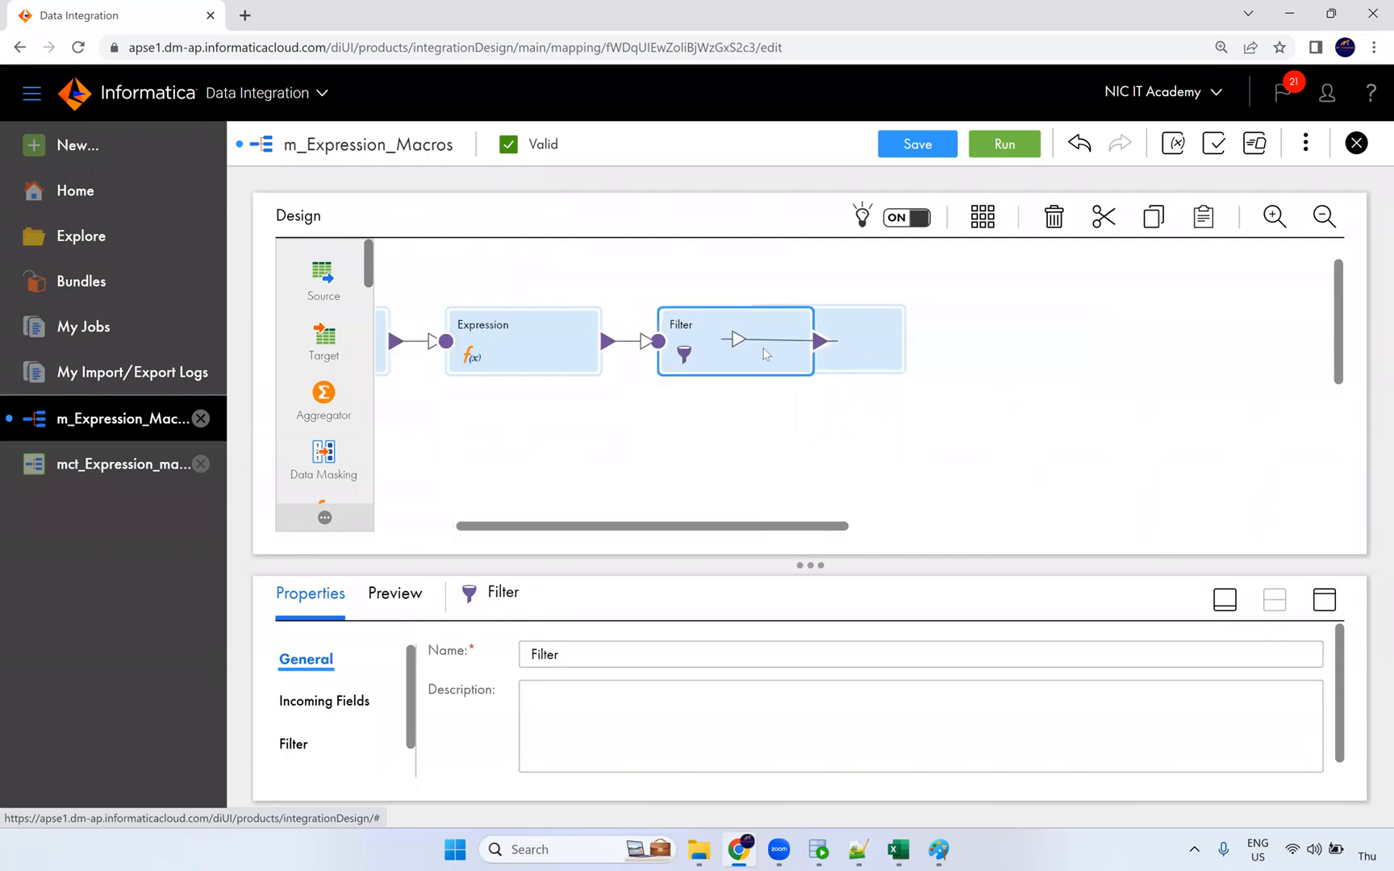
left_click(1057, 364)
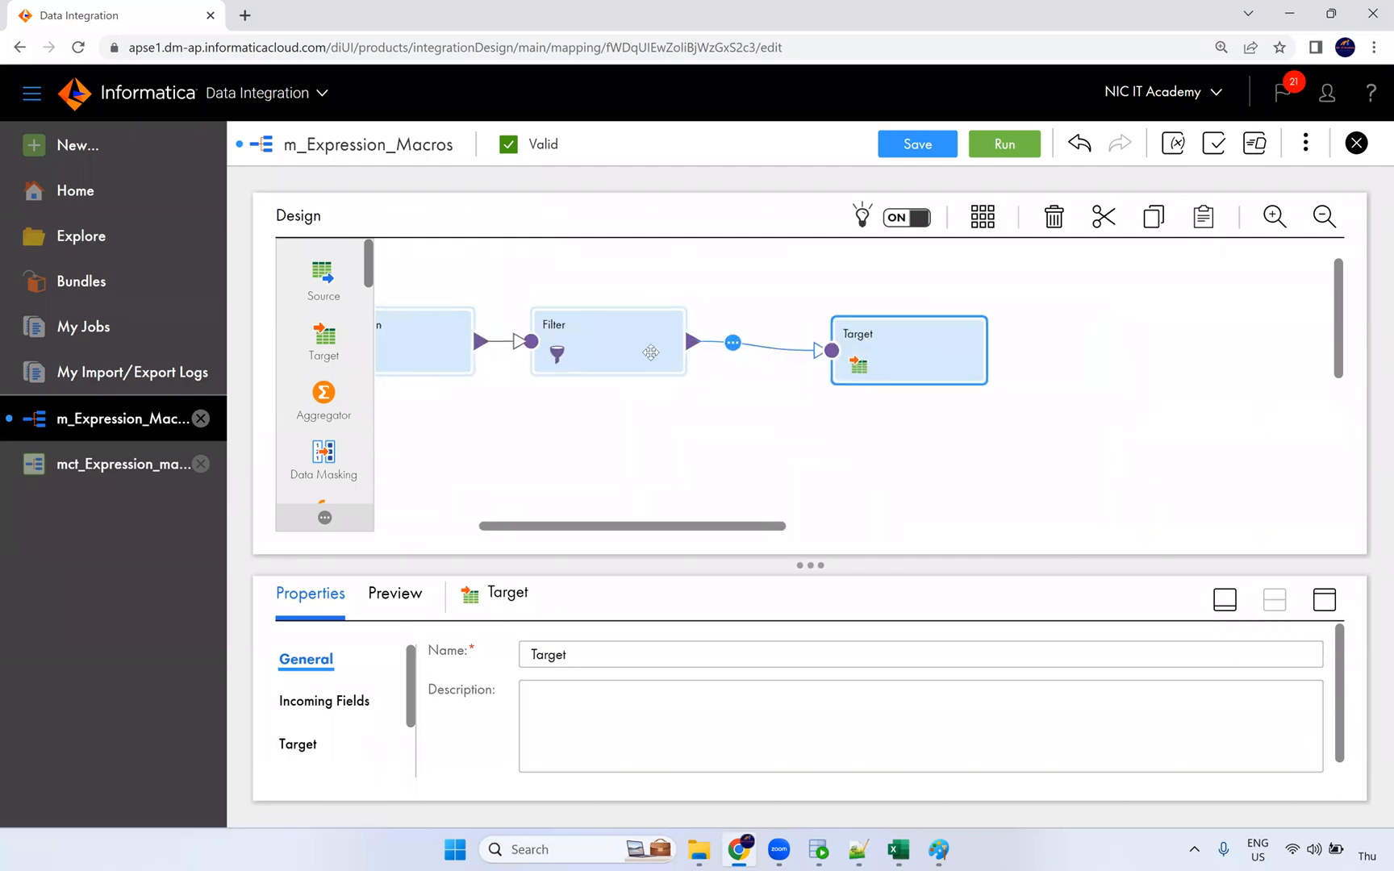
left_click(650, 352)
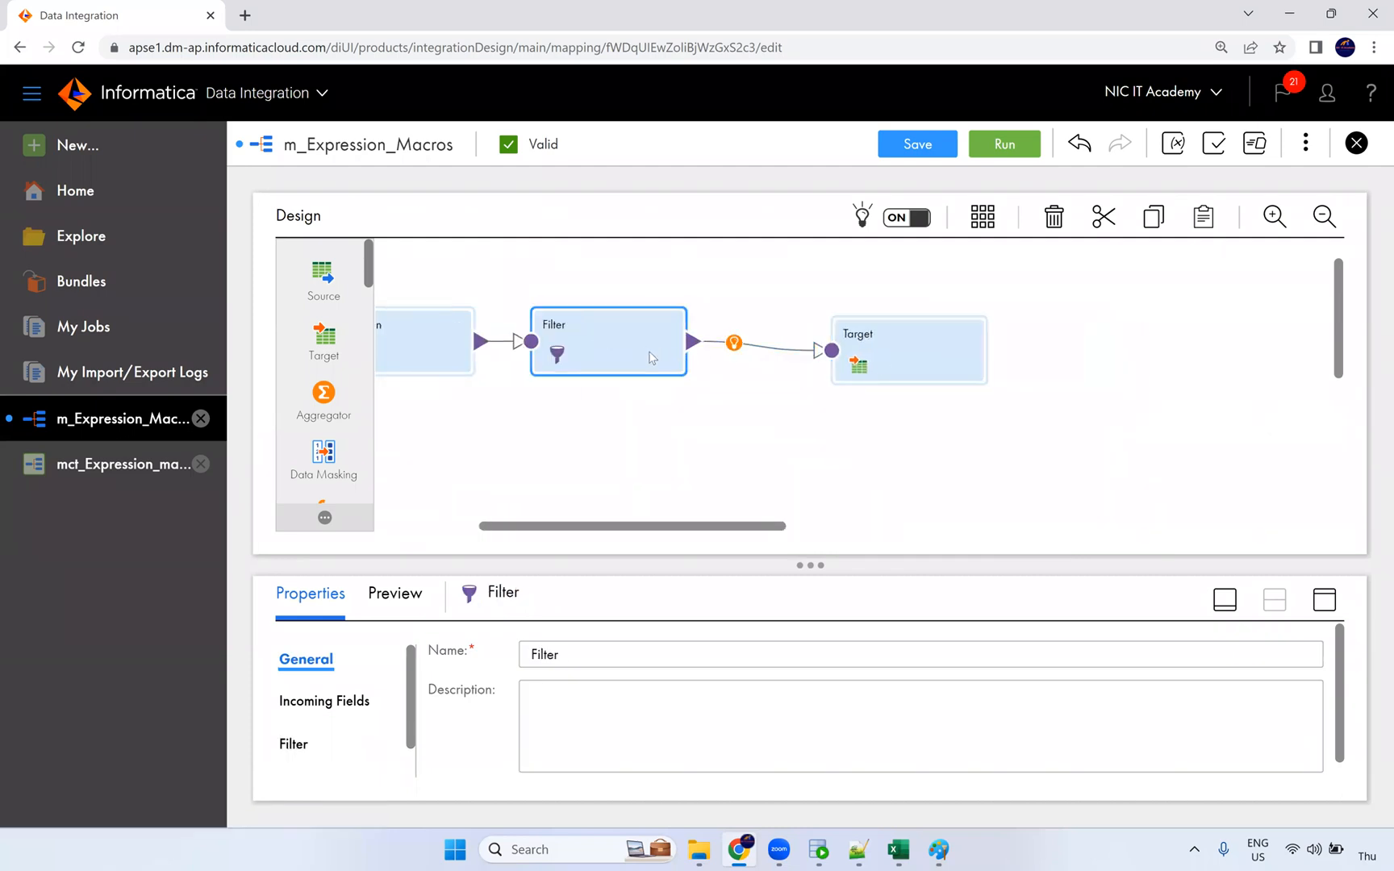
left_click(1323, 600)
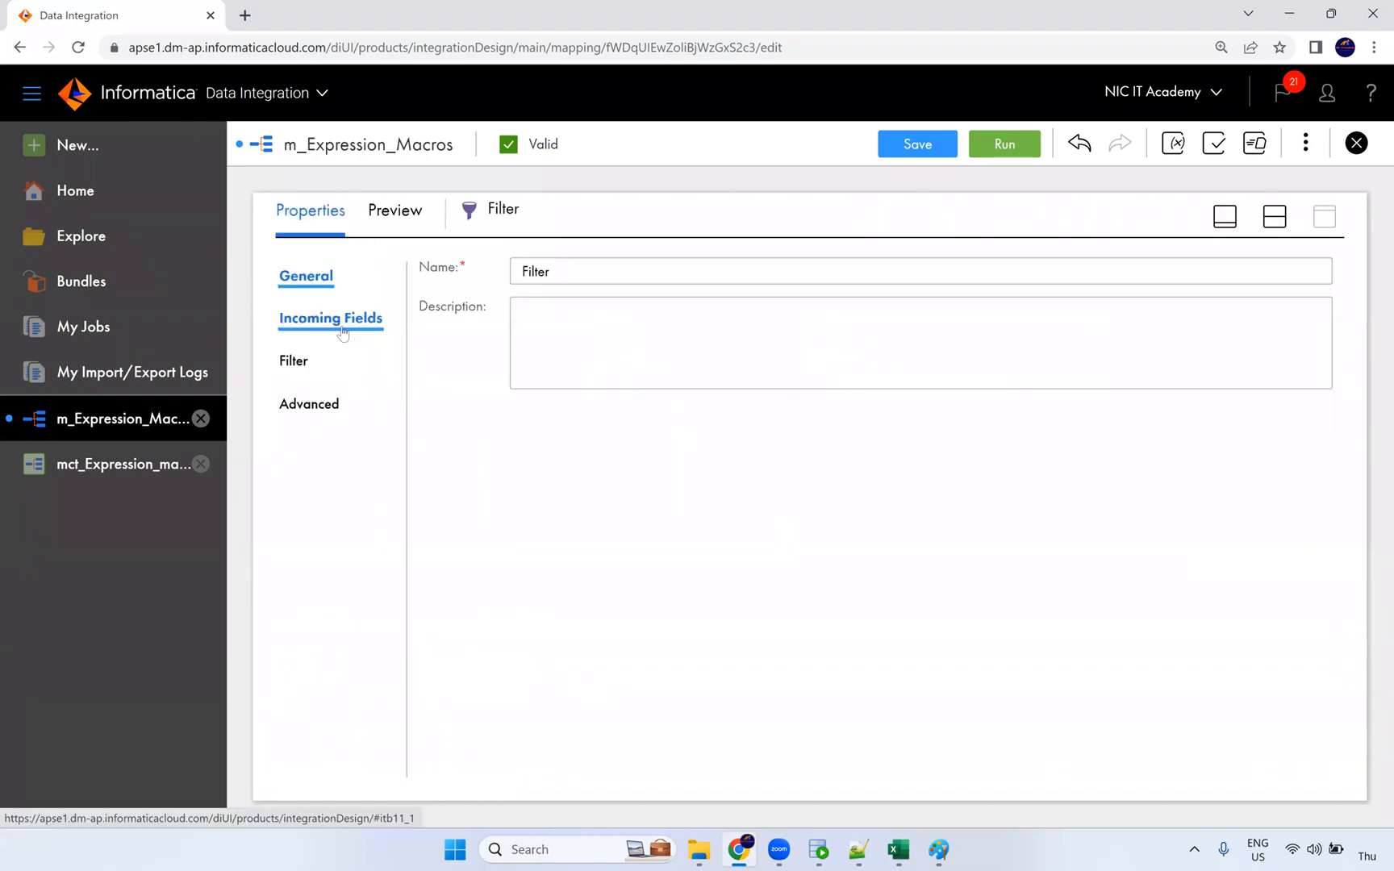
Step: Set an Advanced filter condition flag=0, validate it, and save the mapping
left_click(311, 358)
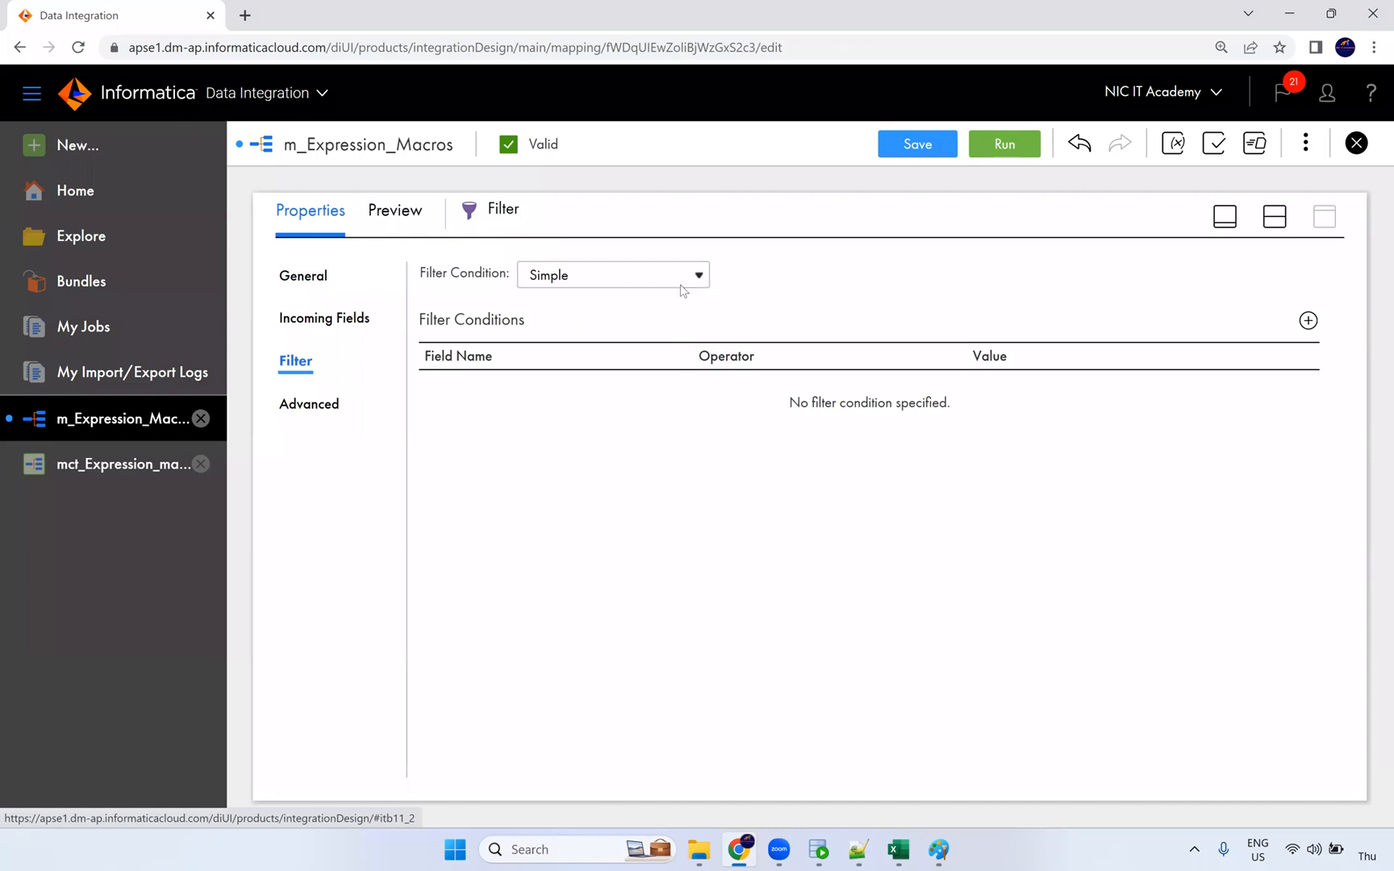
left_click(683, 284)
left_click(603, 323)
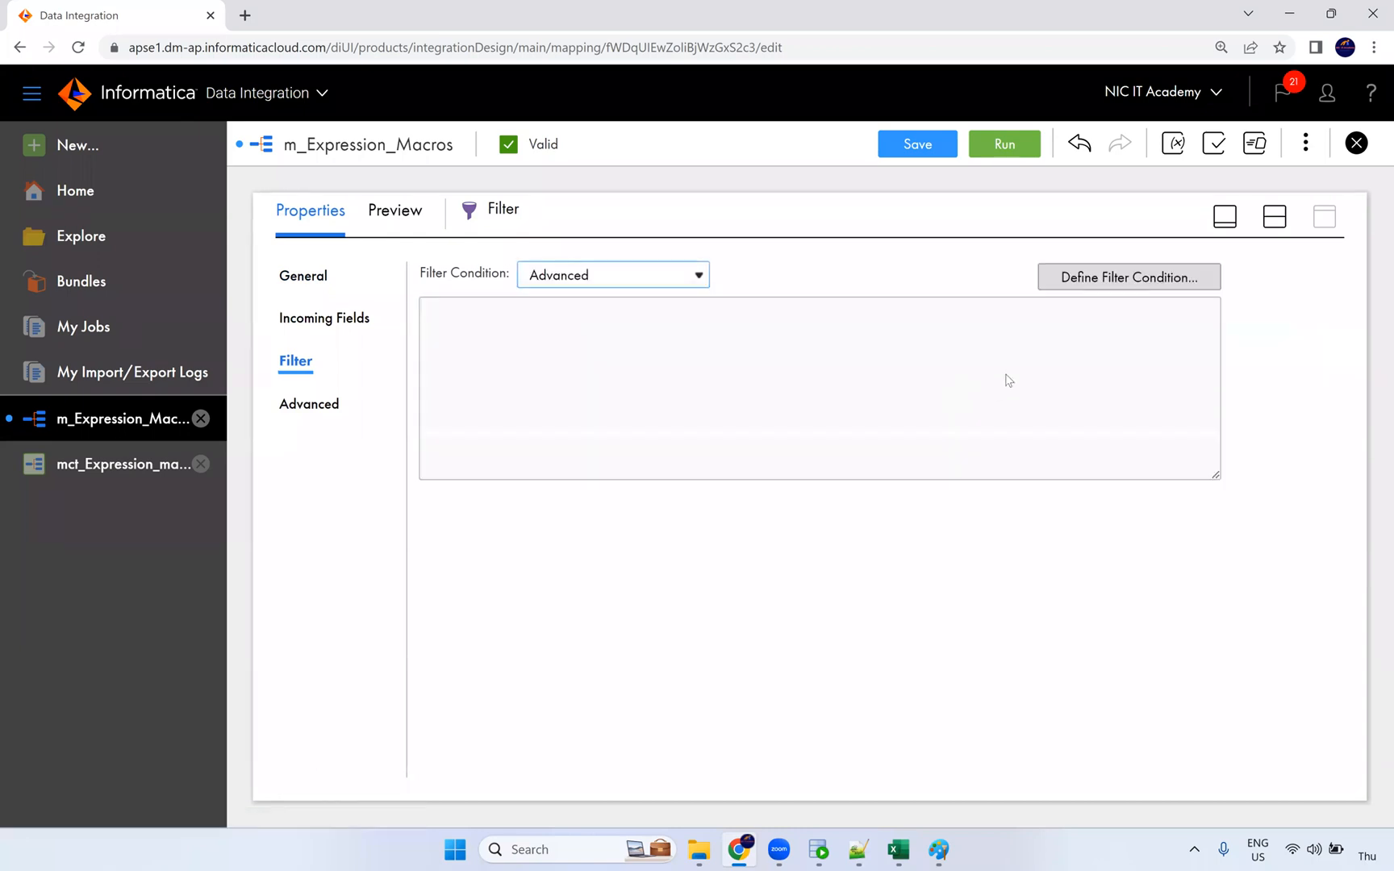
left_click(1095, 280)
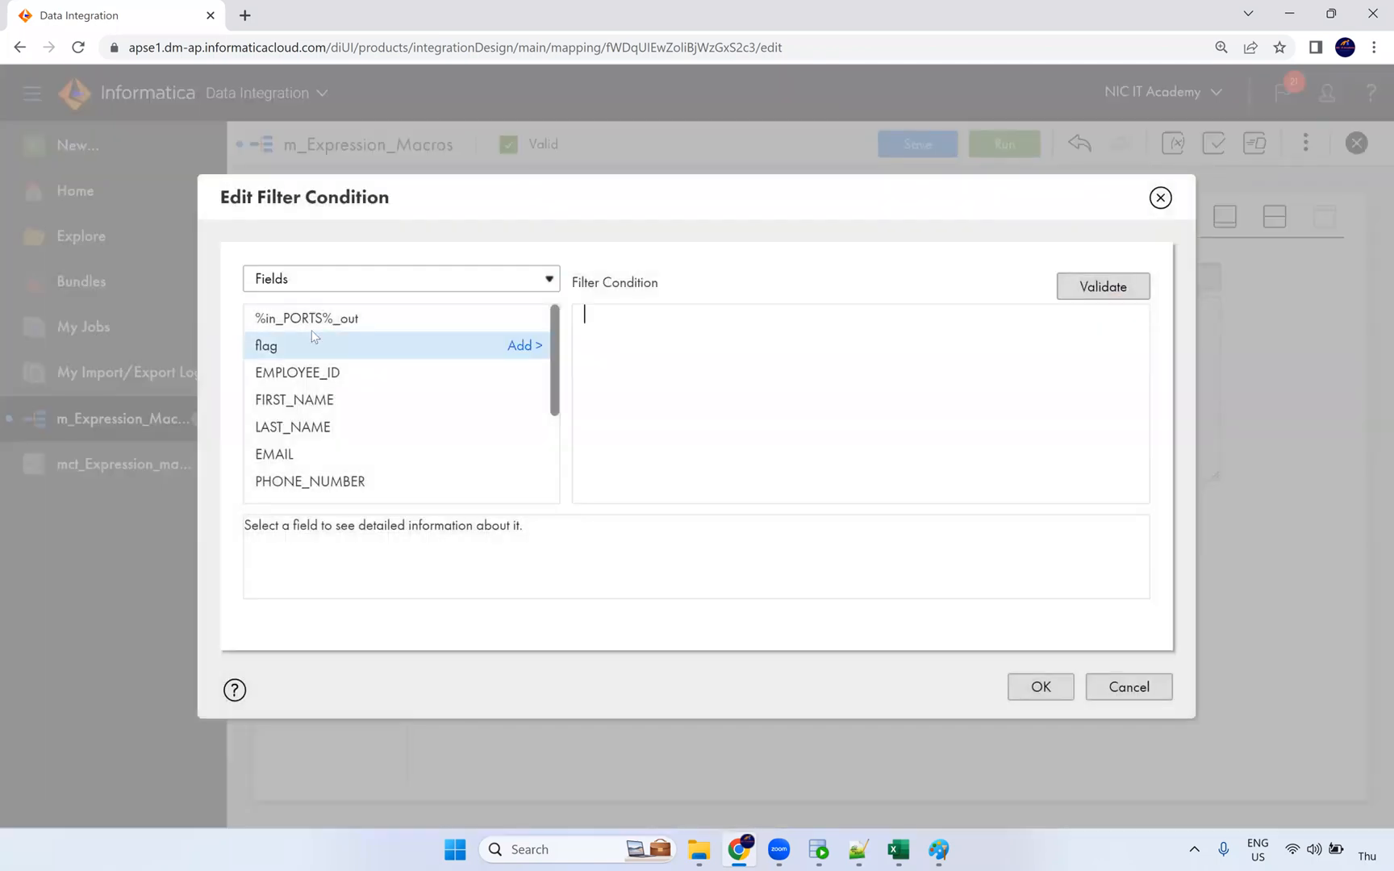
left_click(525, 346)
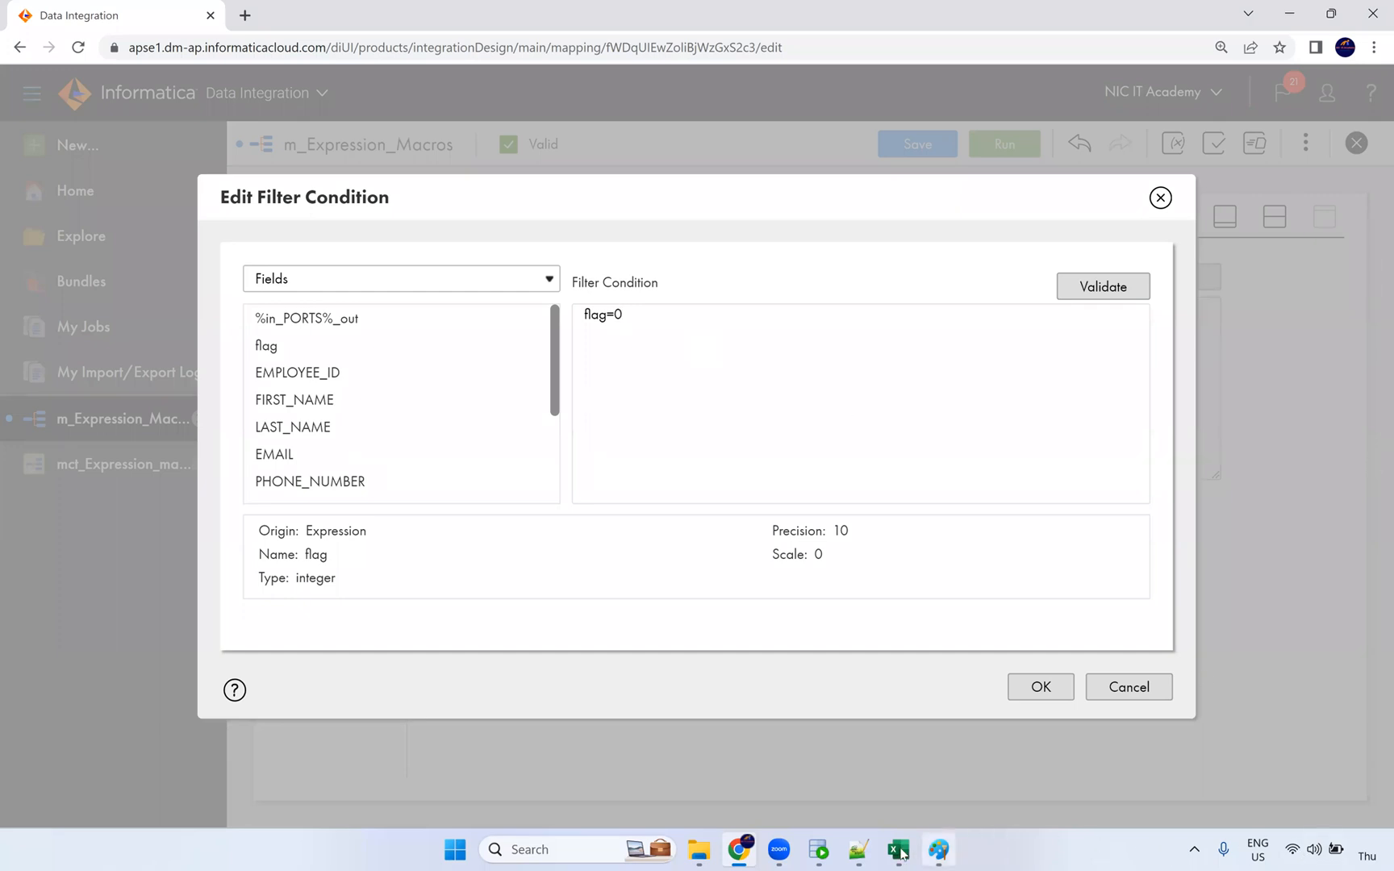
left_click(819, 850)
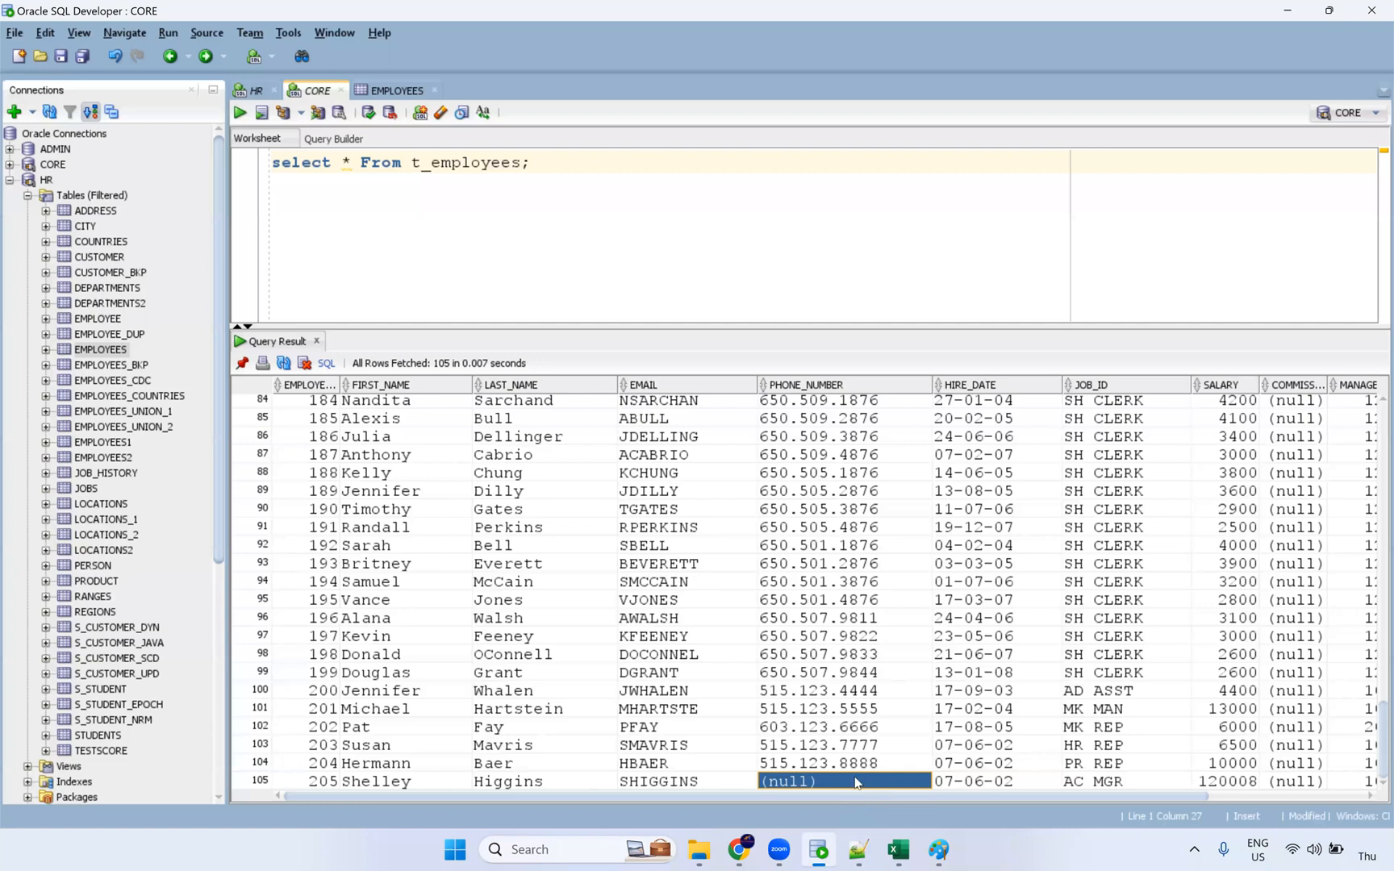
key("alt+Tab")
left_click(1124, 295)
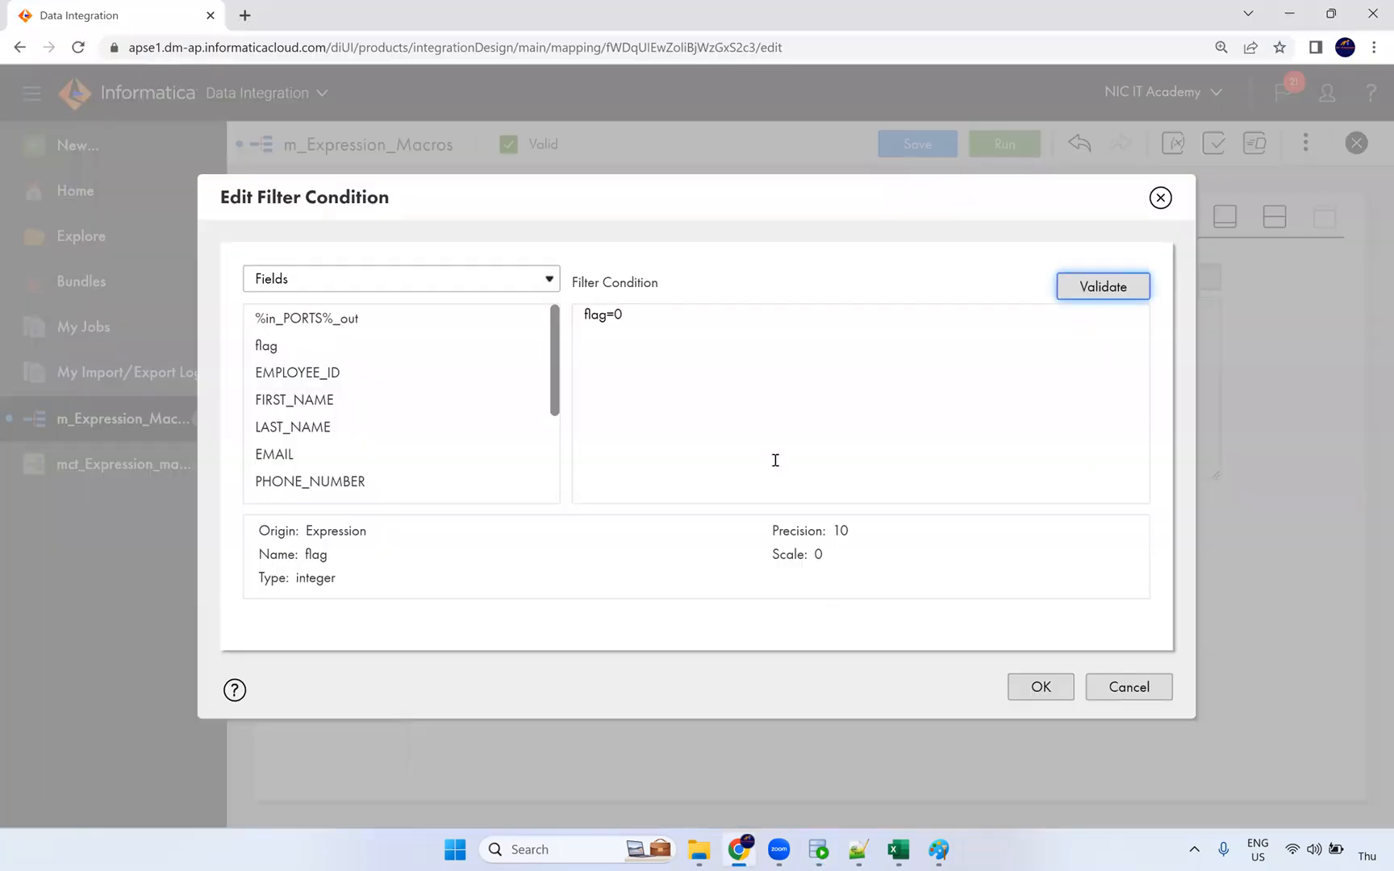
left_click(1041, 686)
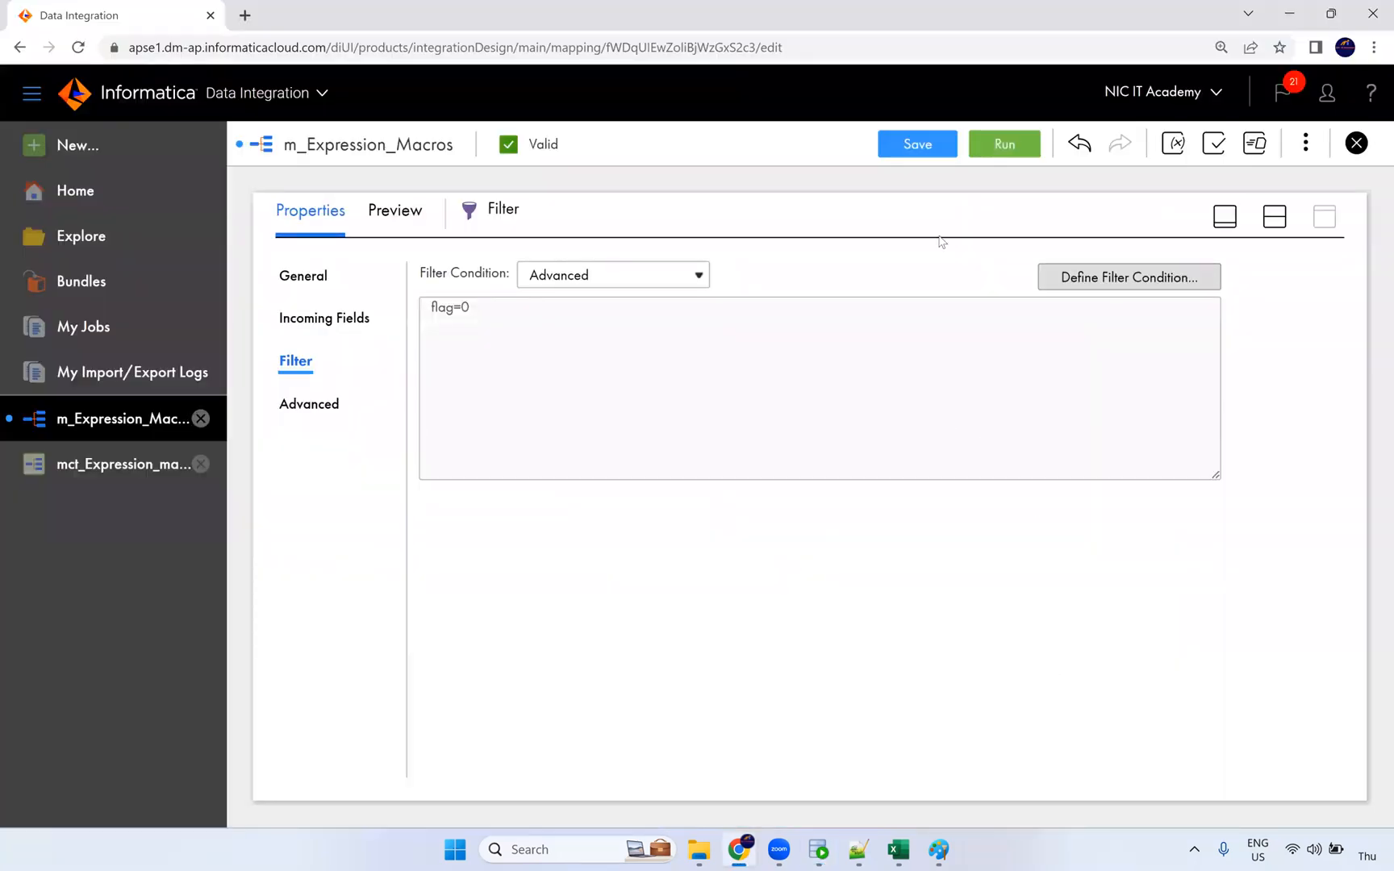
left_click(917, 145)
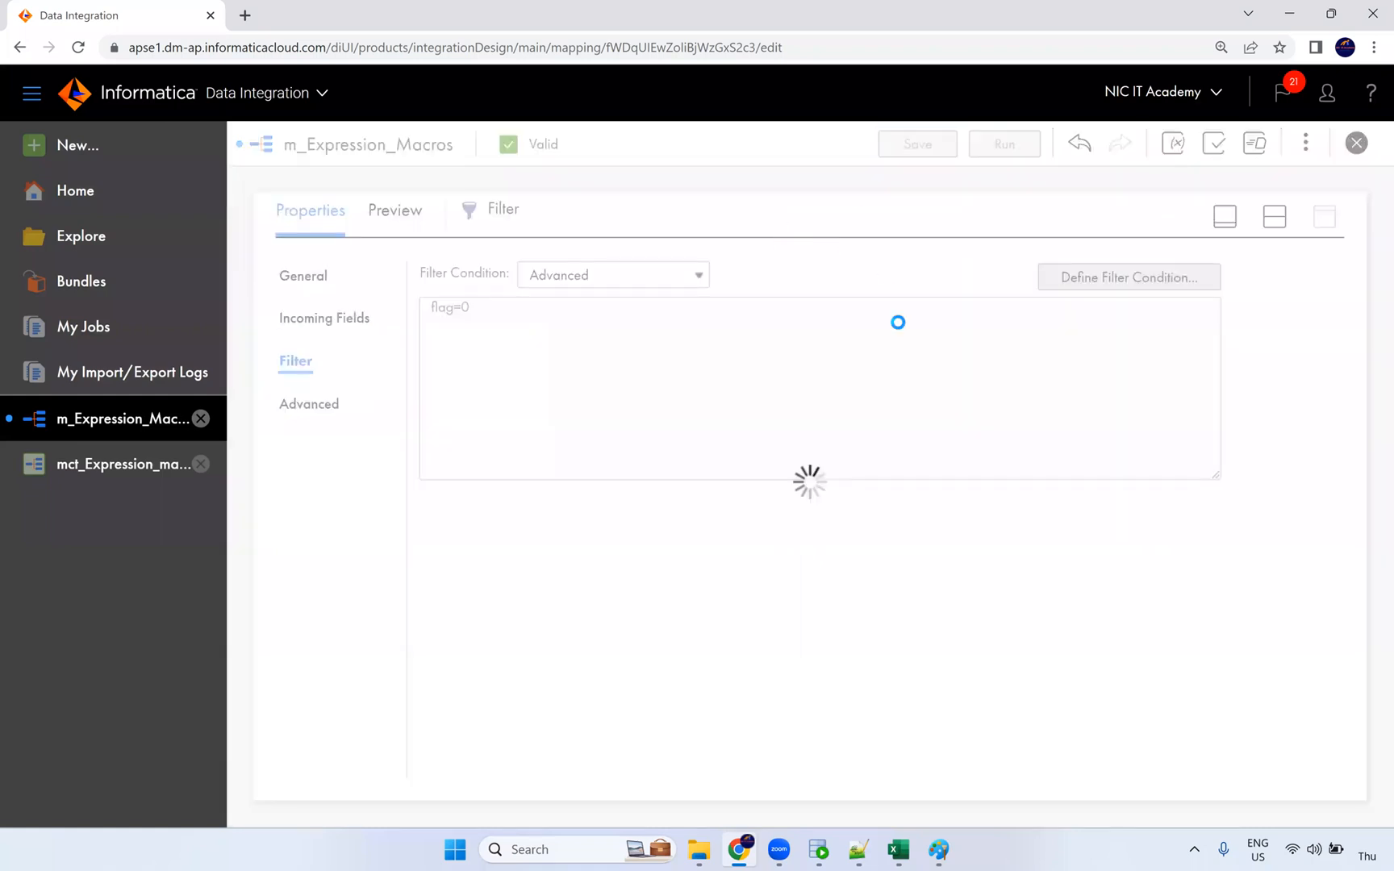
Step: Return to IICS My Jobs and check run -1's 105 processed rows
left_click(819, 850)
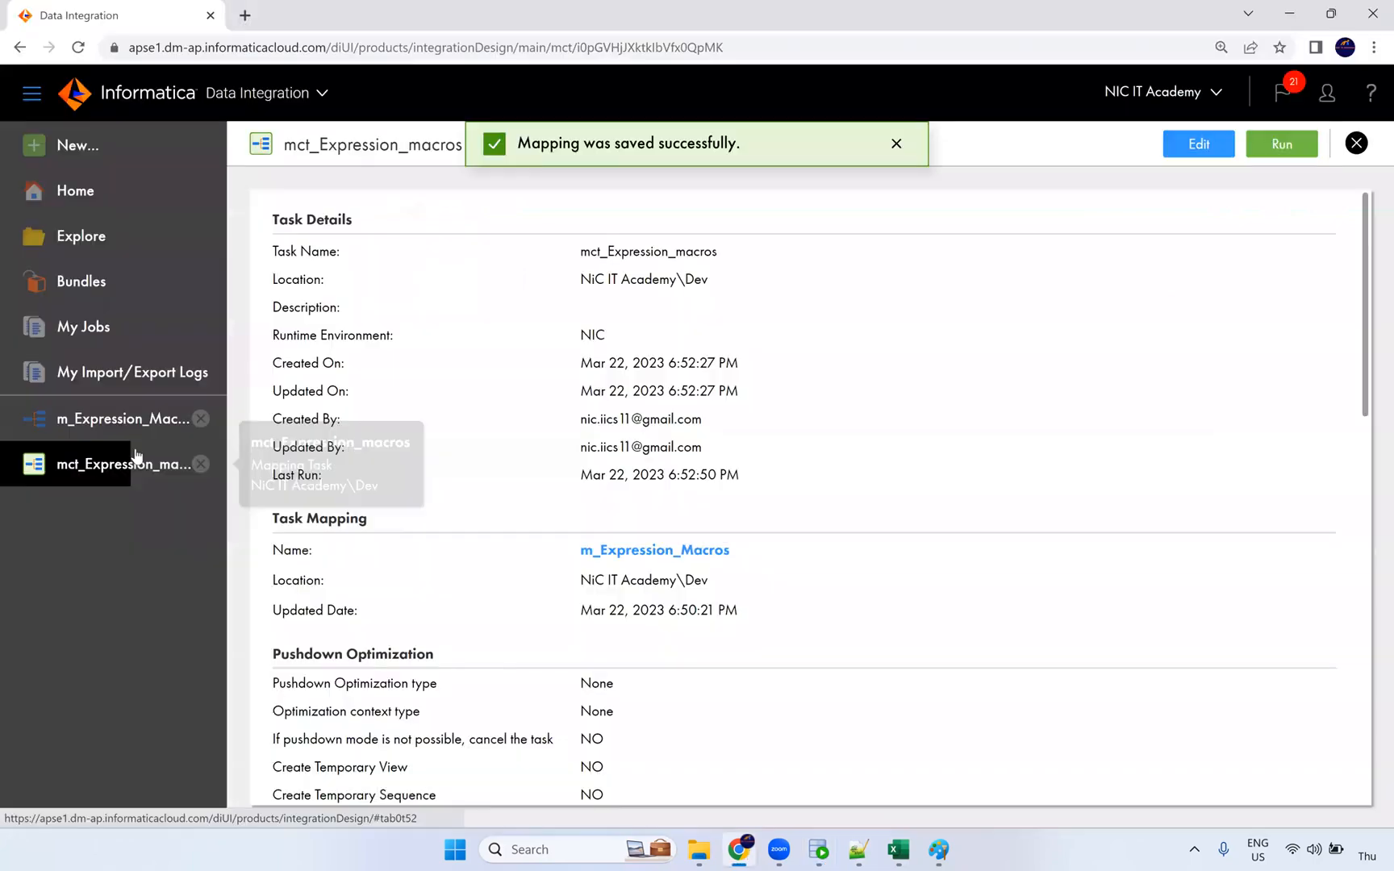
key("alt+Tab")
scroll(570, 483, "down", 3)
scroll(484, 452, "up", 3)
left_click(88, 329)
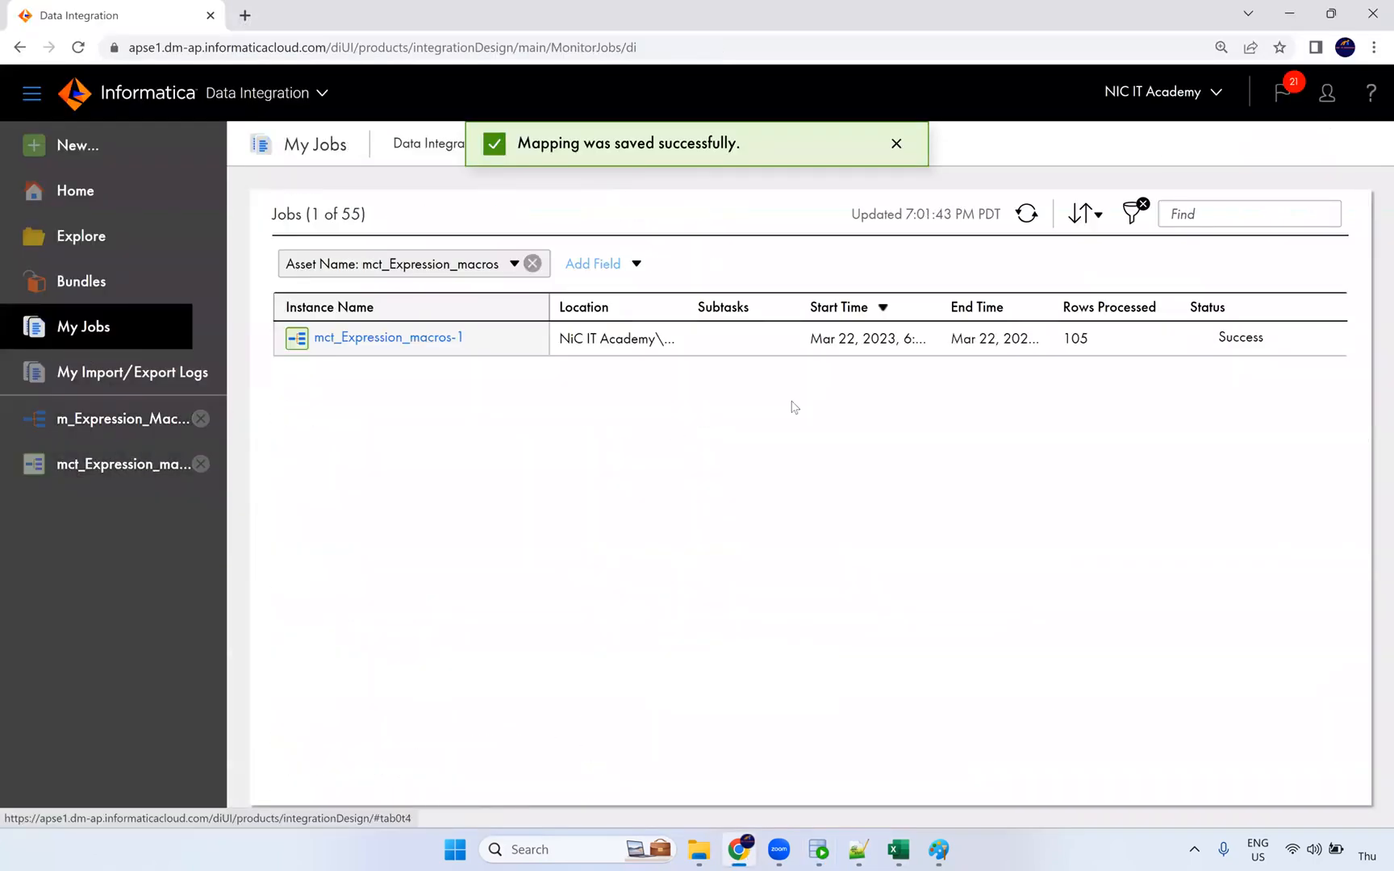
double_click(1073, 338)
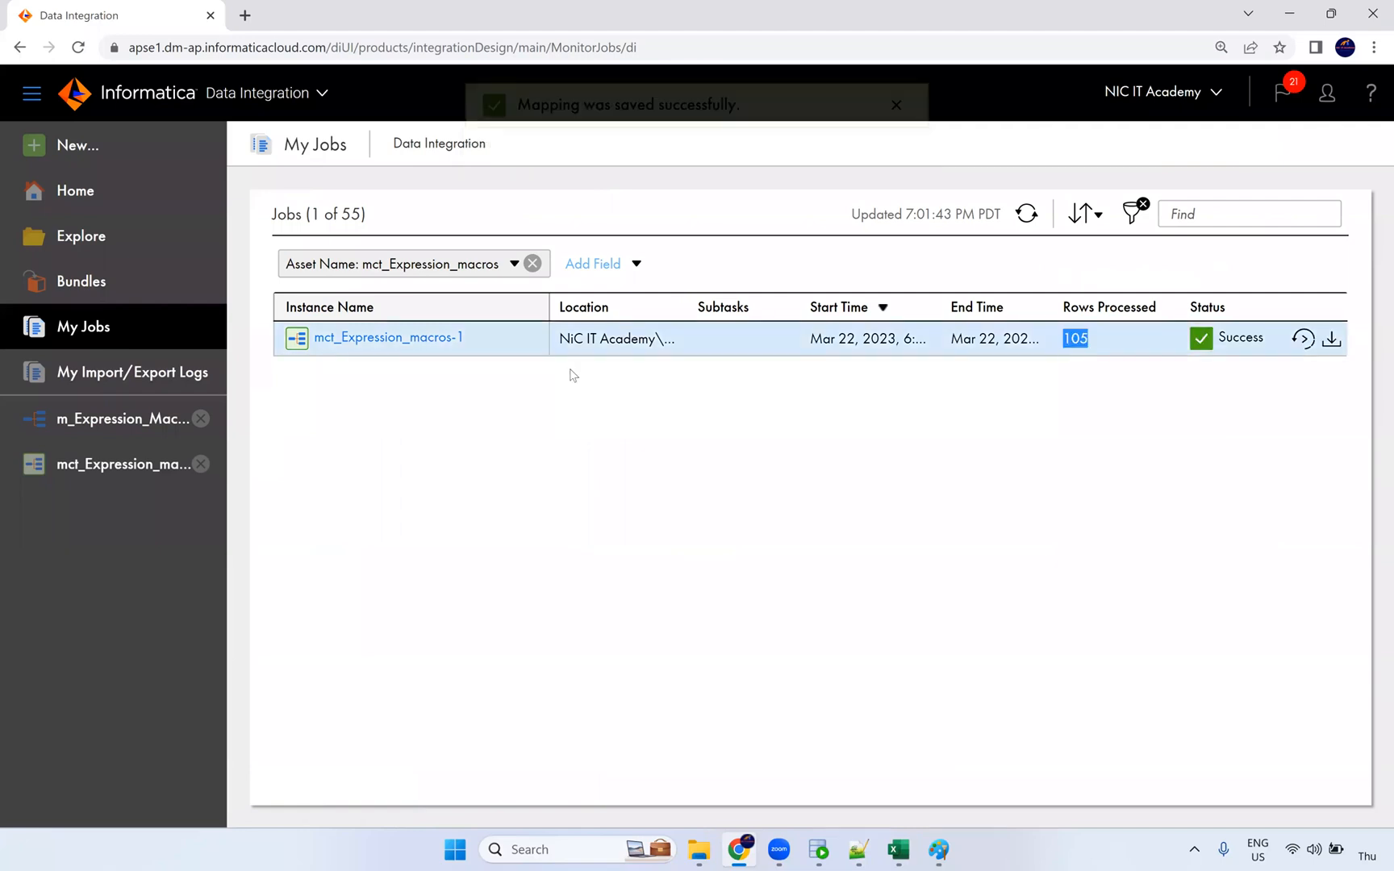
Step: Refresh the job list and restart mct_Expression_macros-1, starting run -2
left_click(1026, 214)
left_click(1303, 338)
left_click(794, 501)
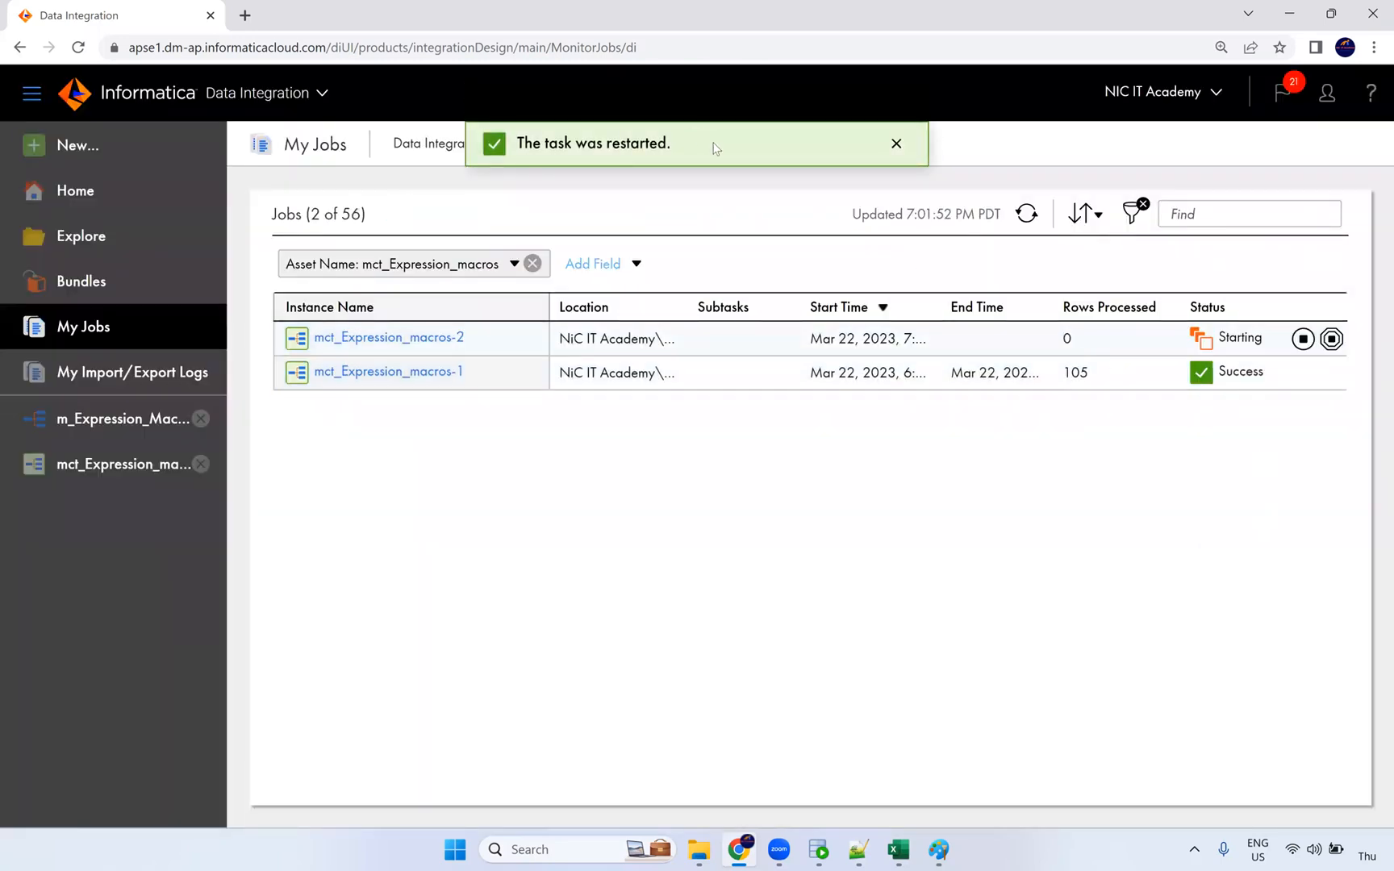
left_click(818, 849)
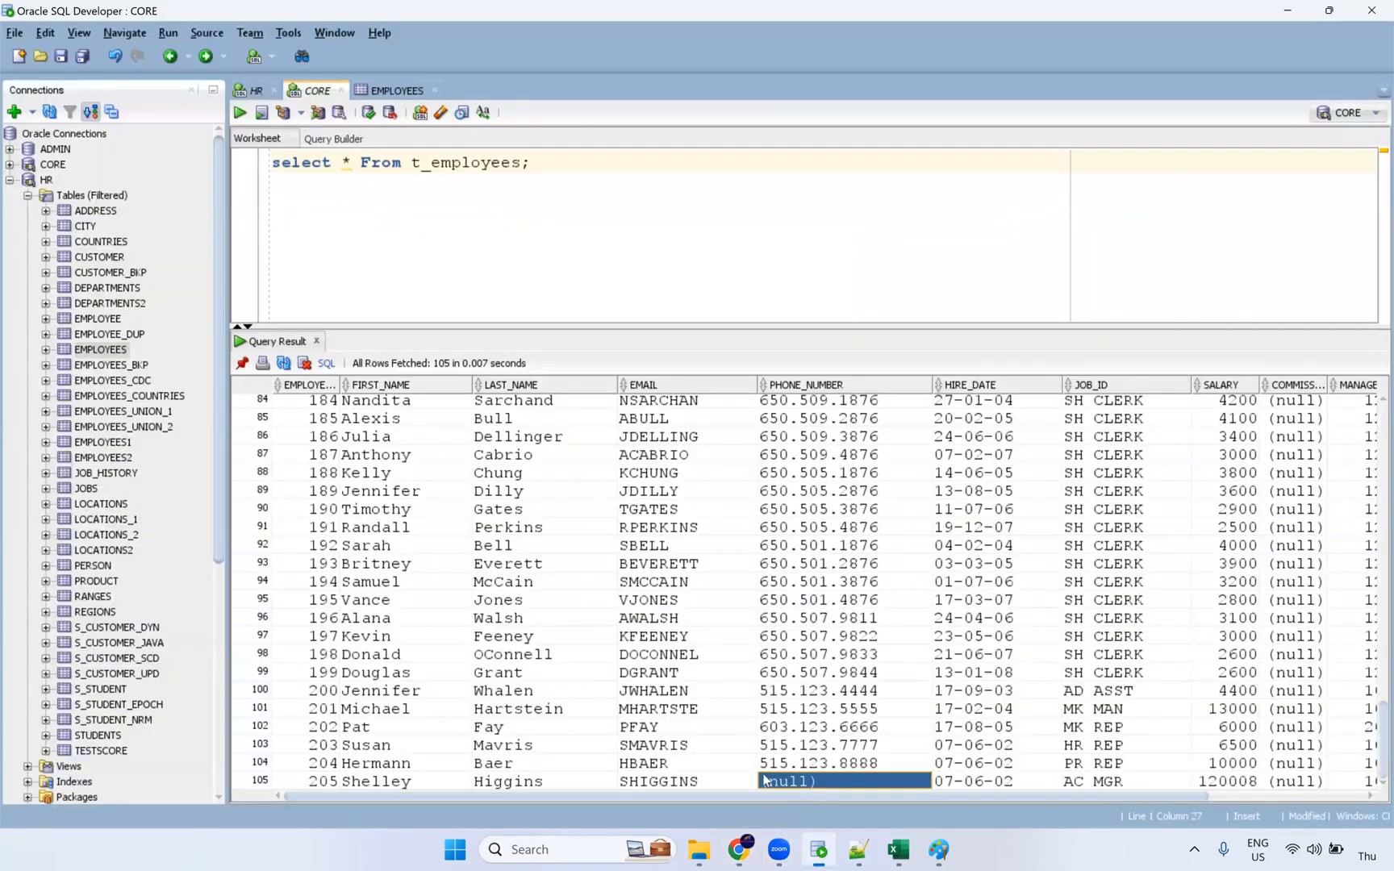
left_click_drag(401, 784, 855, 780)
scroll(456, 758, "up", 20)
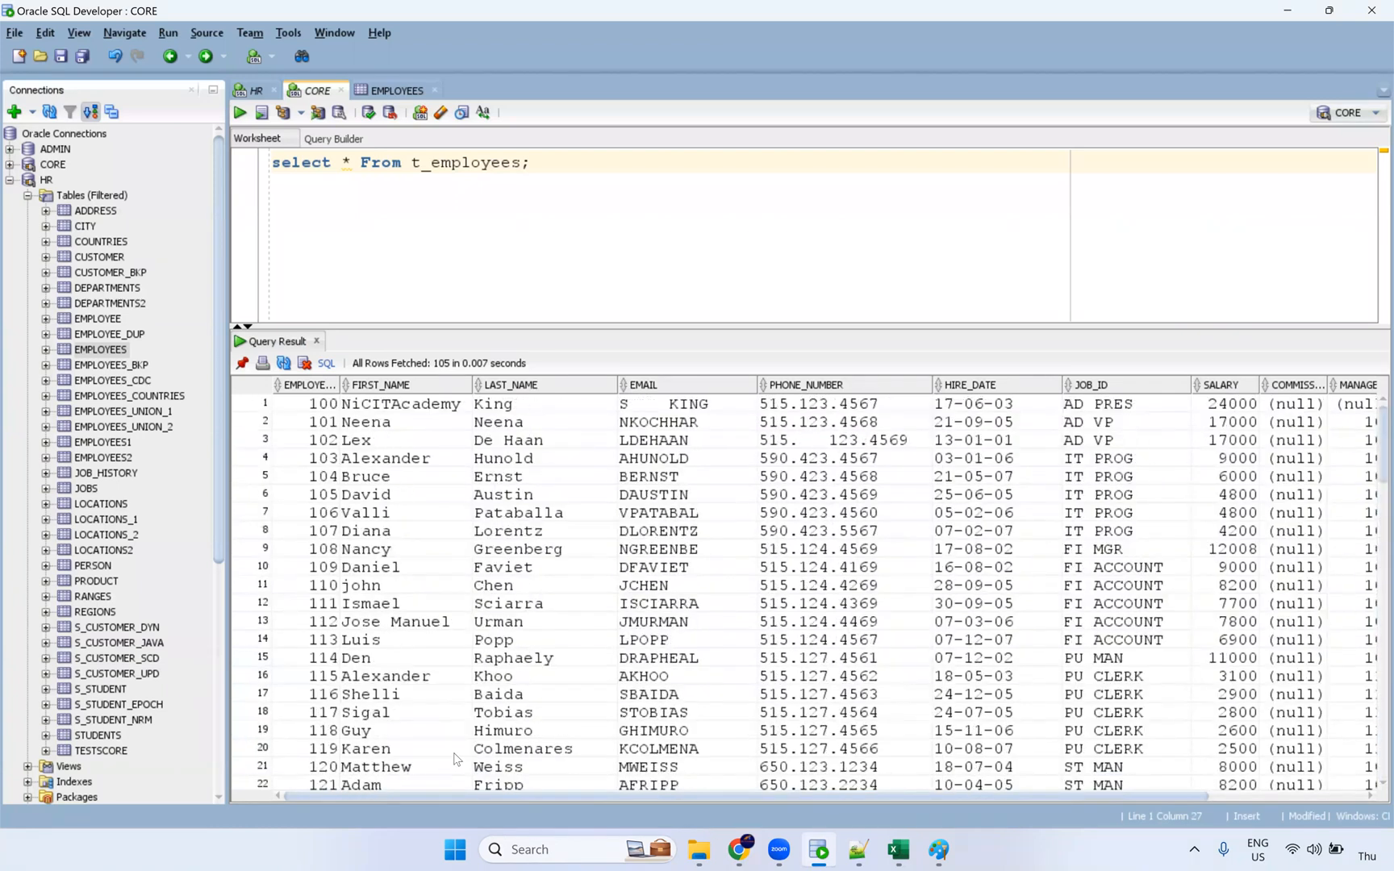
scroll(456, 758, "down", 20)
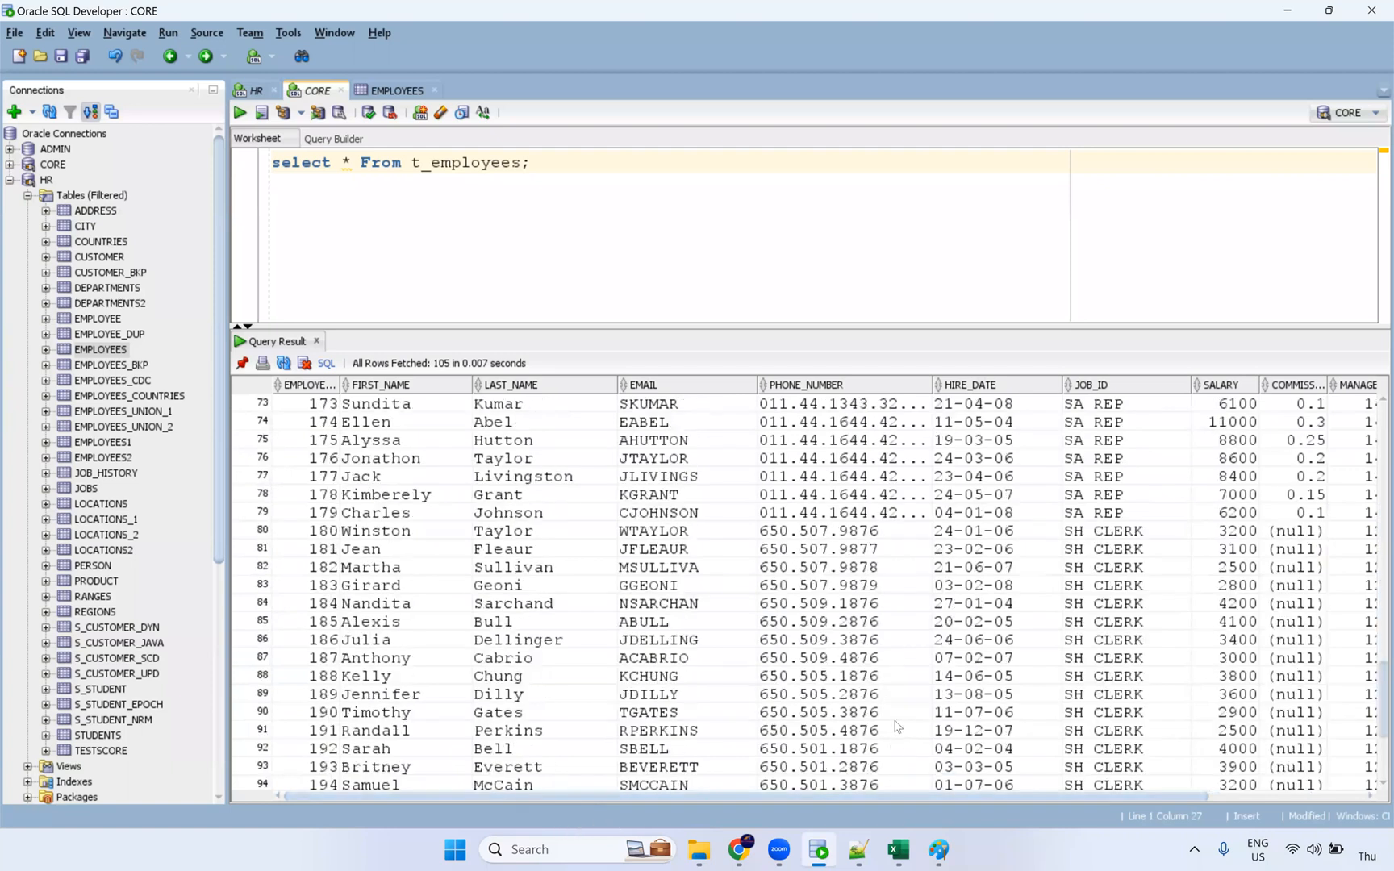
scroll(887, 729, "down", 4)
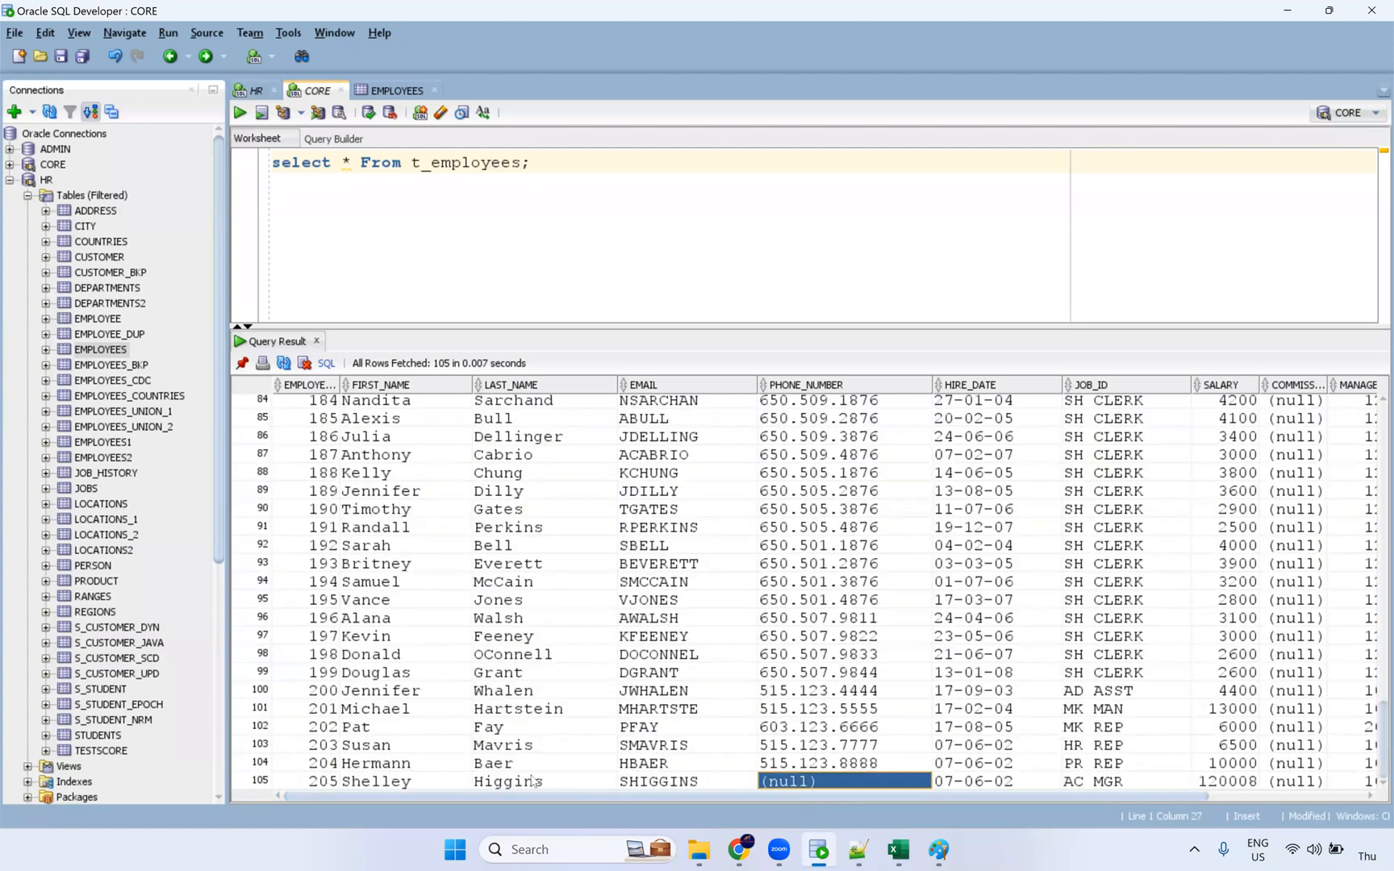
left_click(555, 781)
key("alt+Tab")
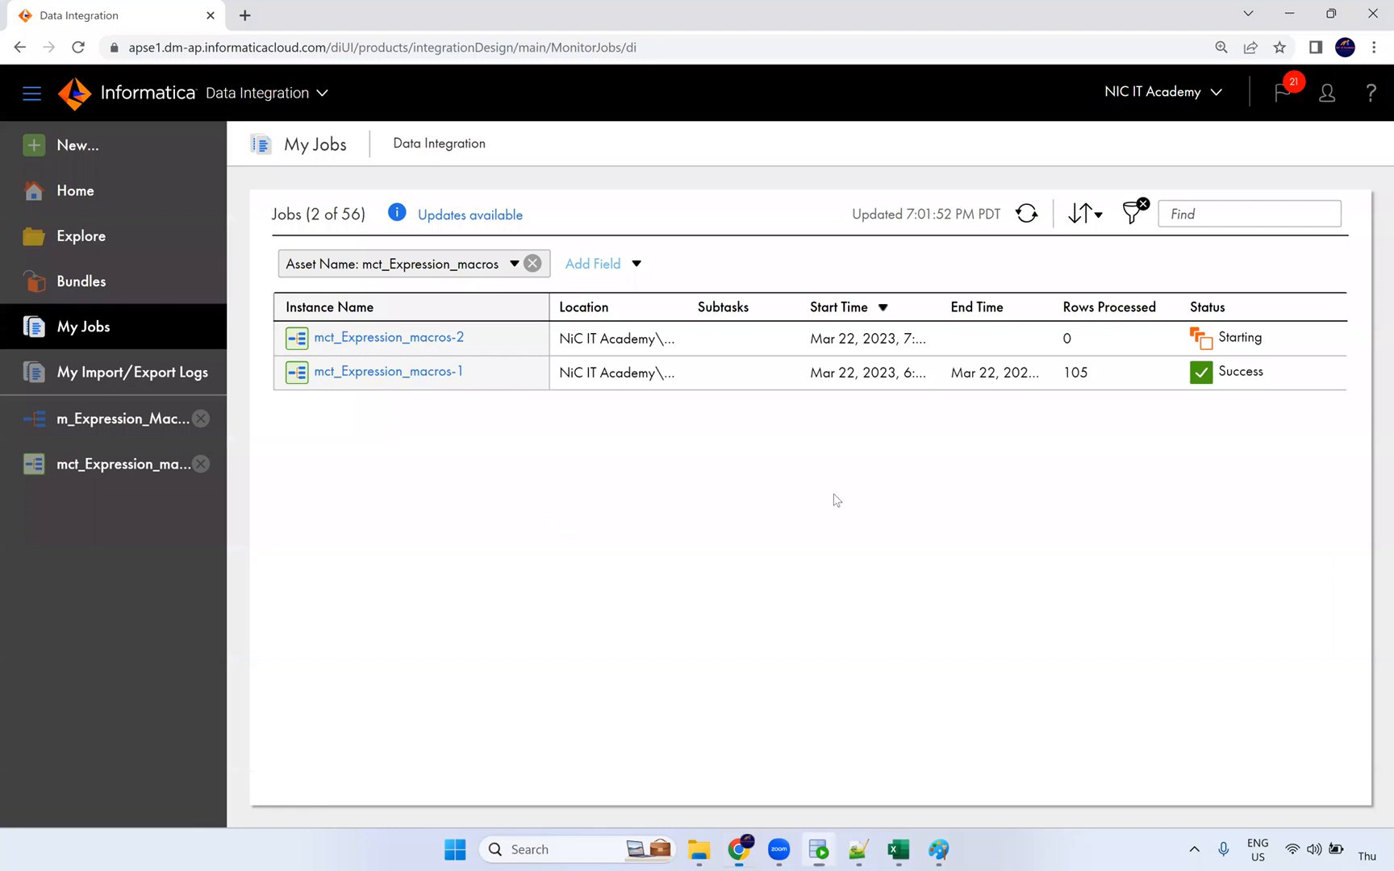
Step: Open run mct_Expression_macros-2 and compare 105 source rows with 0 target rows
left_click(1026, 214)
double_click(1065, 340)
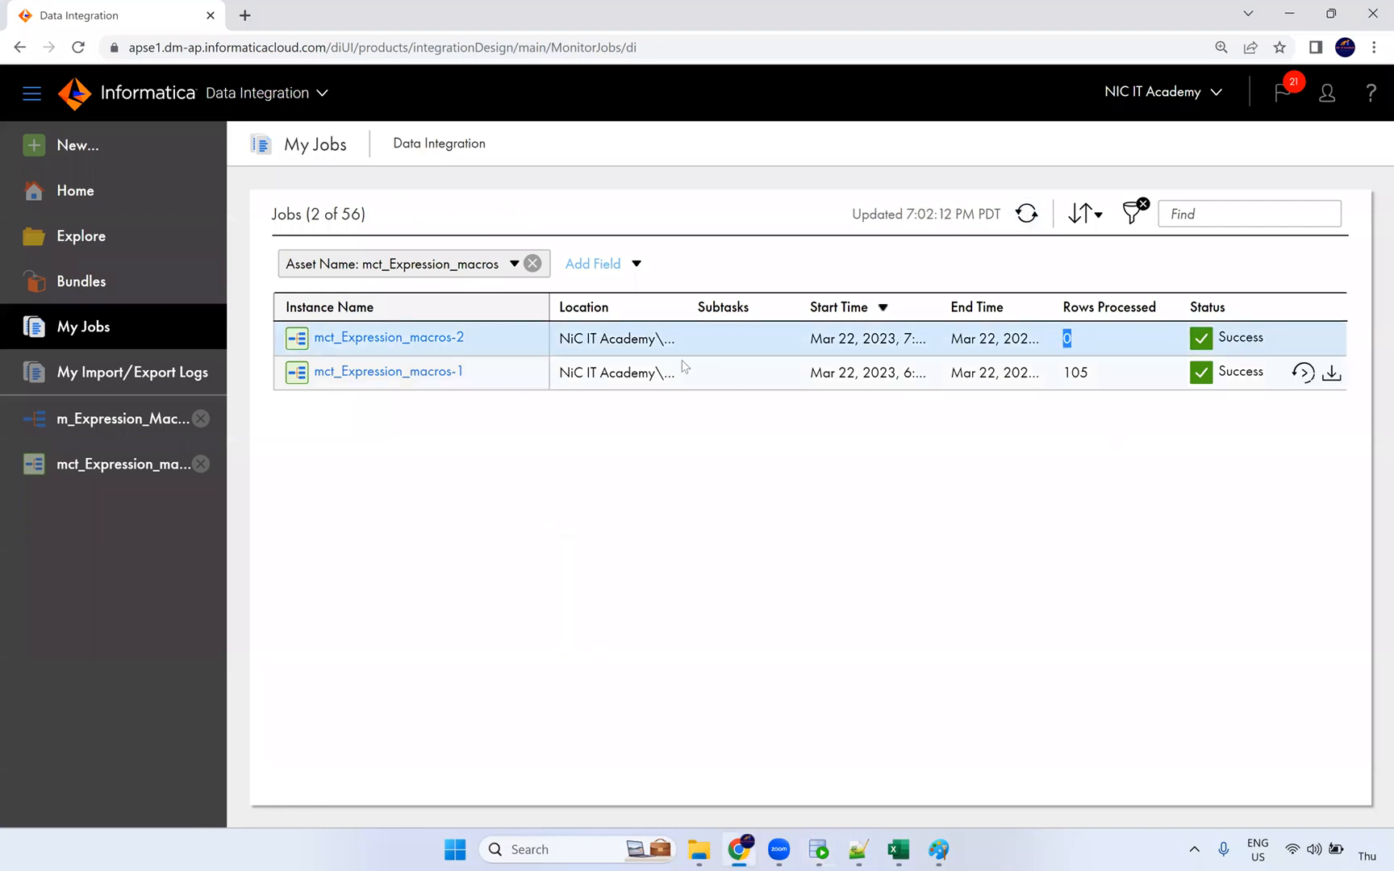
left_click(456, 338)
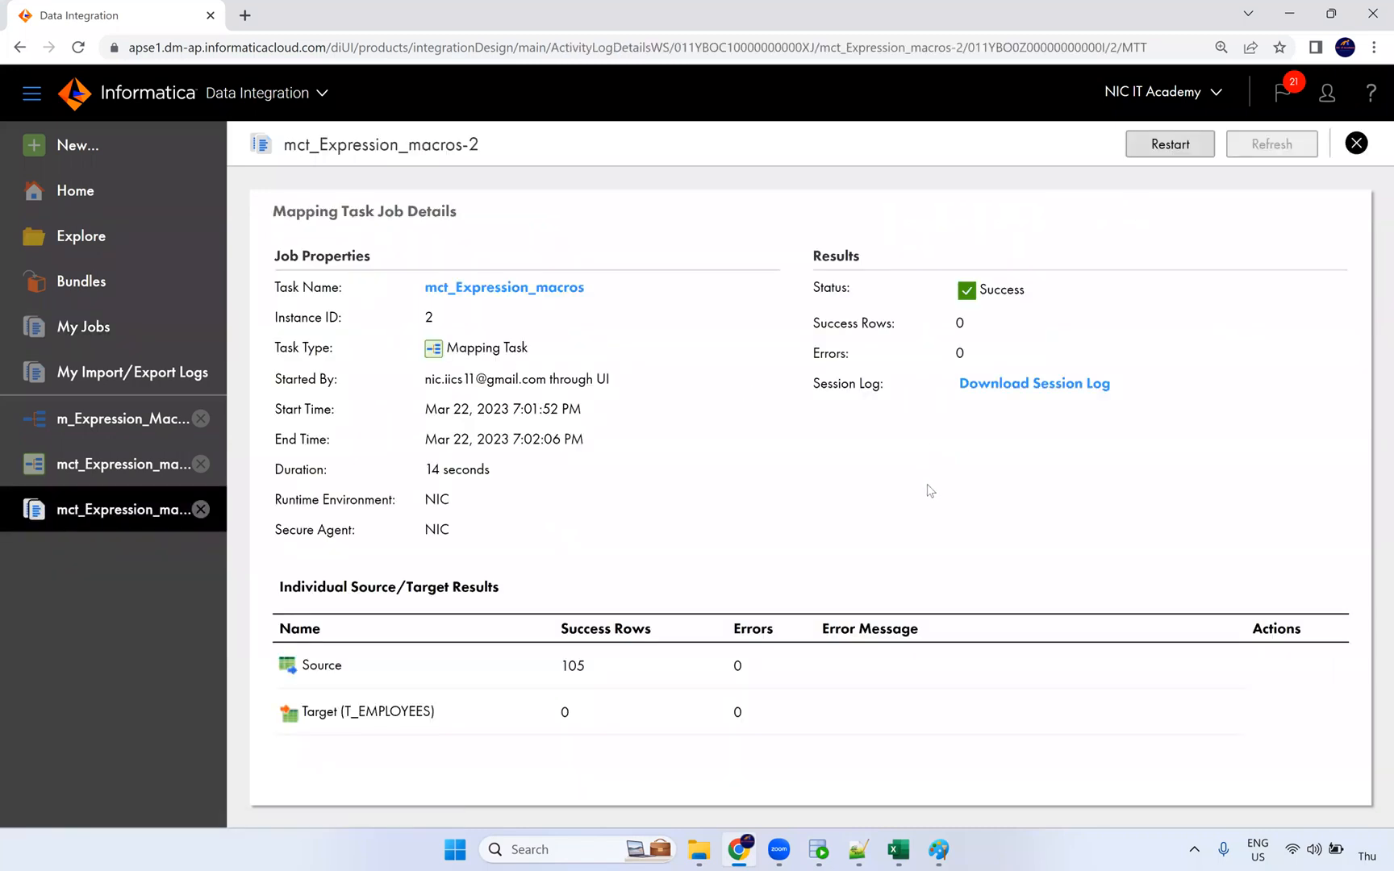
double_click(566, 679)
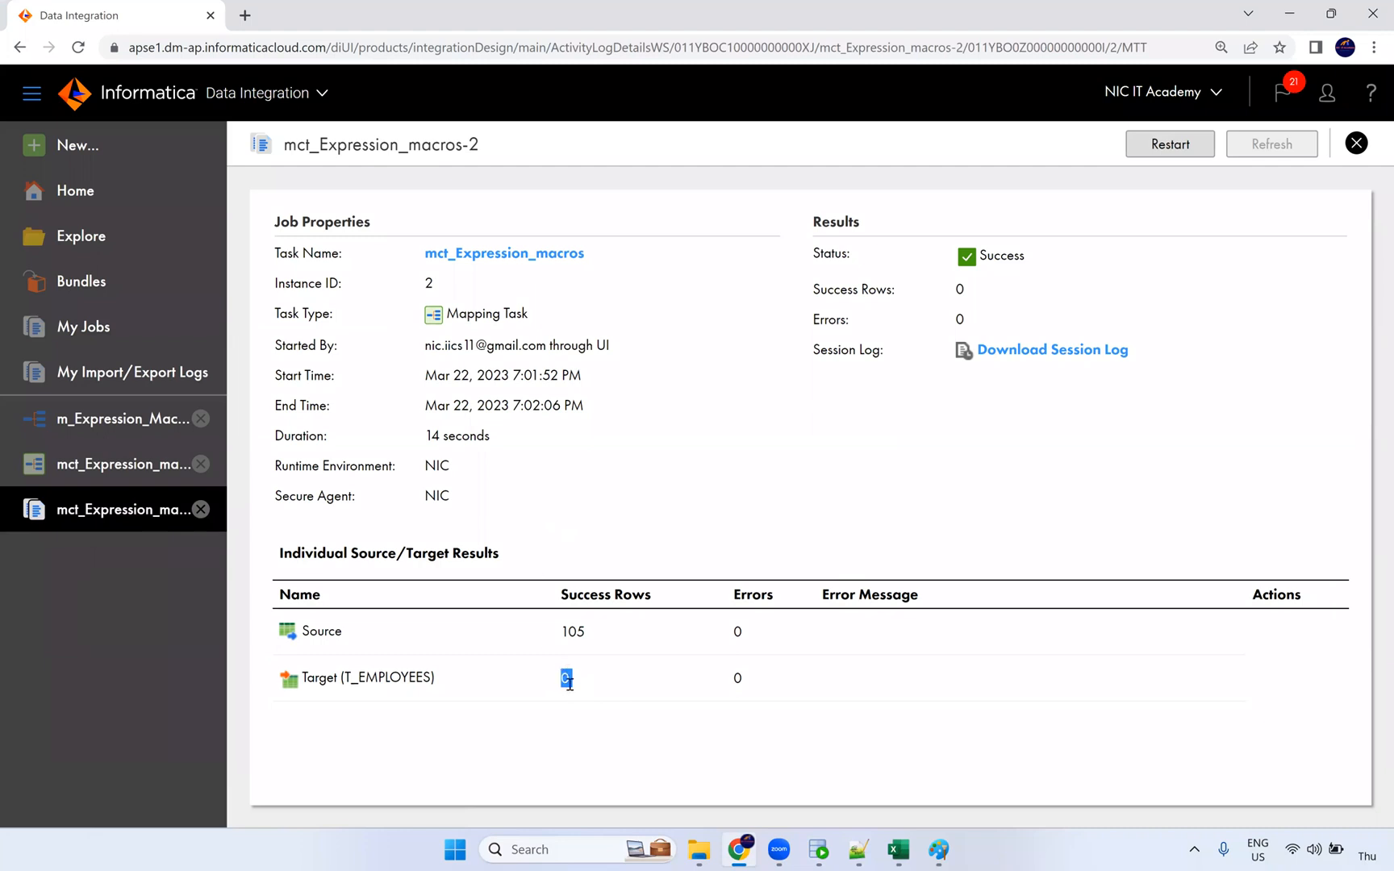
double_click(558, 637)
Step: Glance at the database query results, then open the mct_Expression_macros task details
key("alt+Tab")
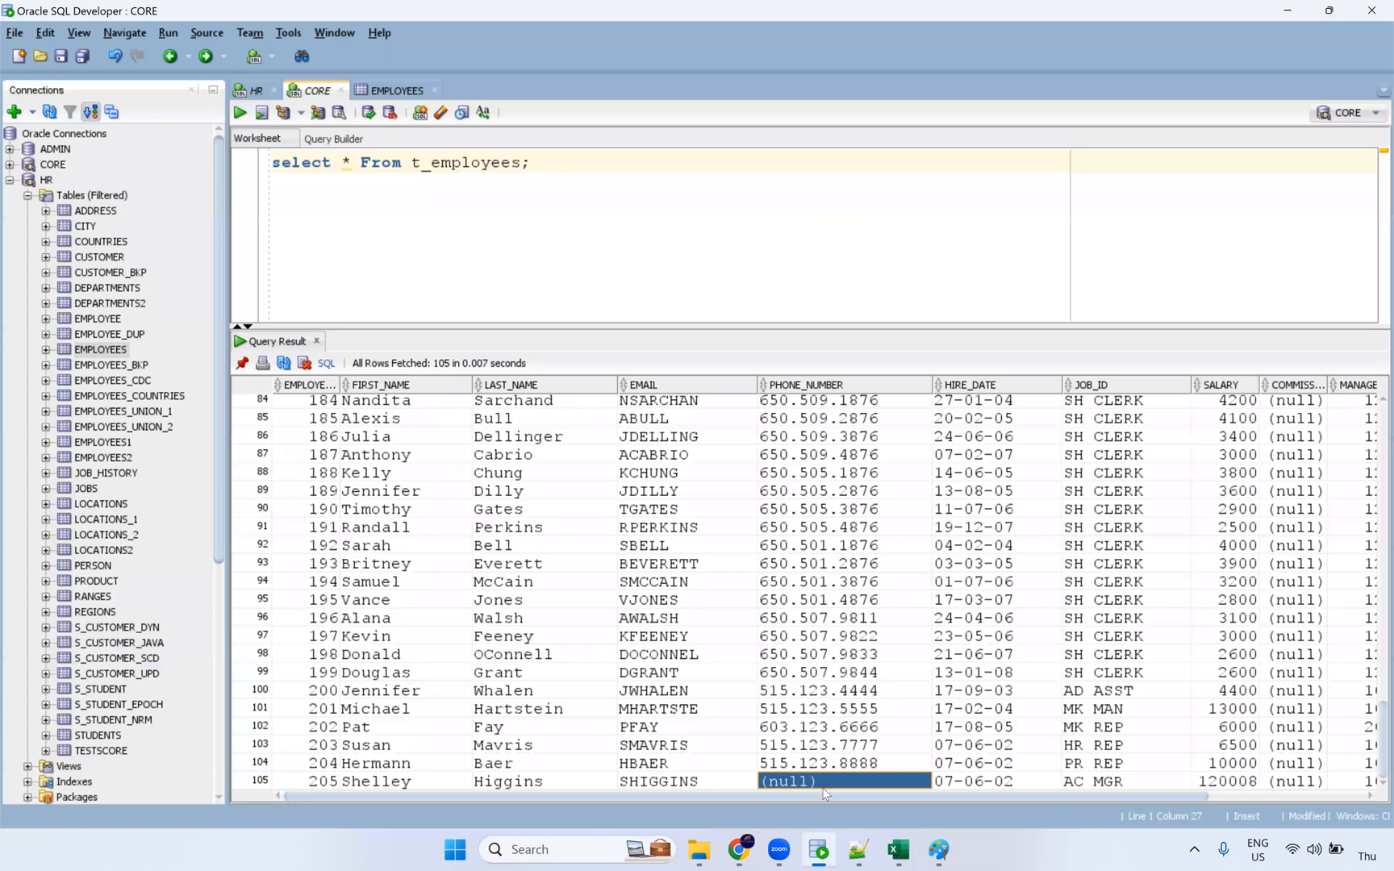
left_click(738, 850)
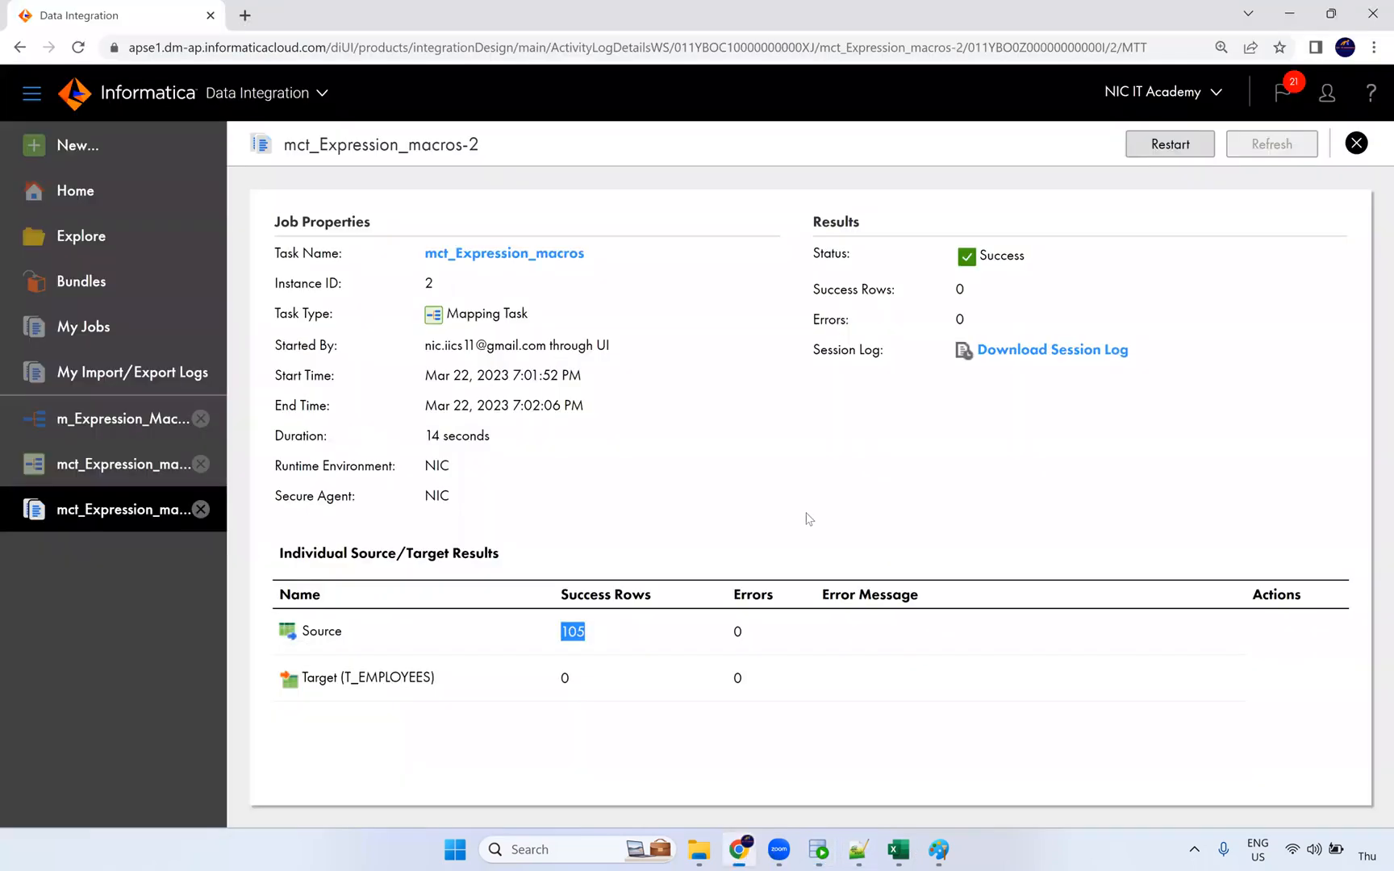
left_click(522, 256)
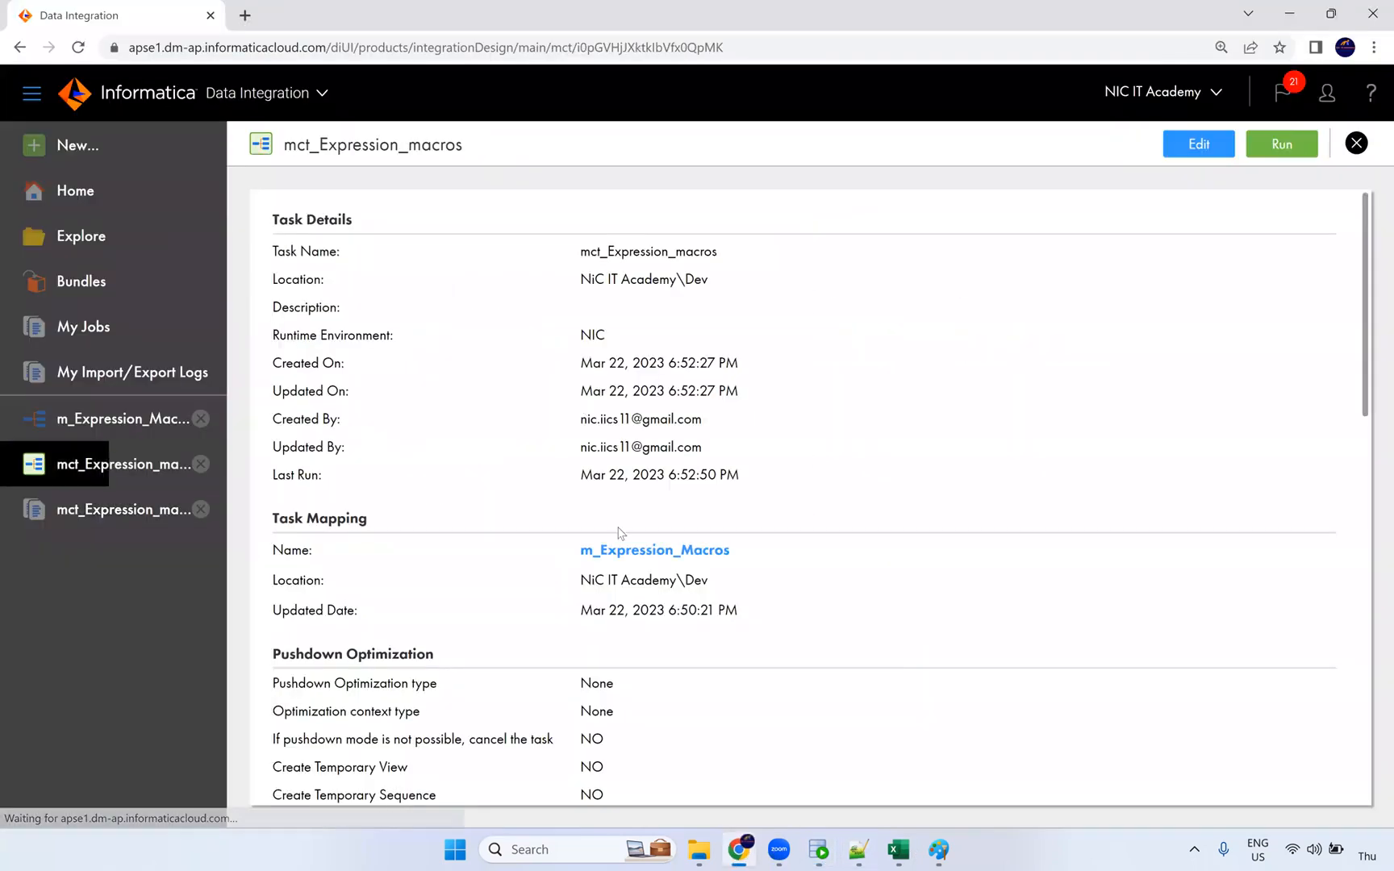
Step: Open m_Expression_Macros and show the Expression transformation's expression fields full-panel
left_click(634, 555)
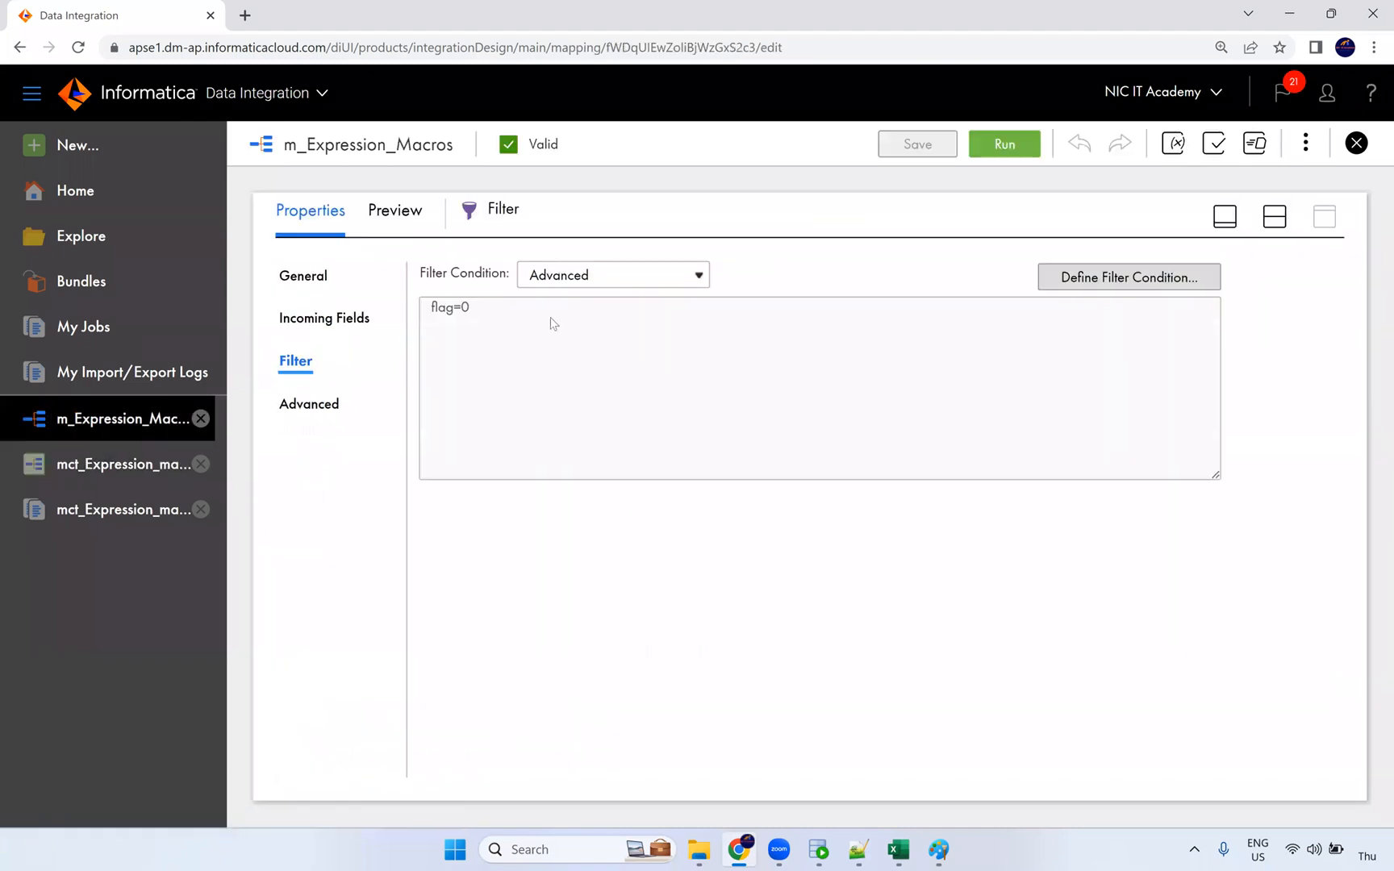
left_click_drag(470, 315, 431, 318)
left_click(1275, 217)
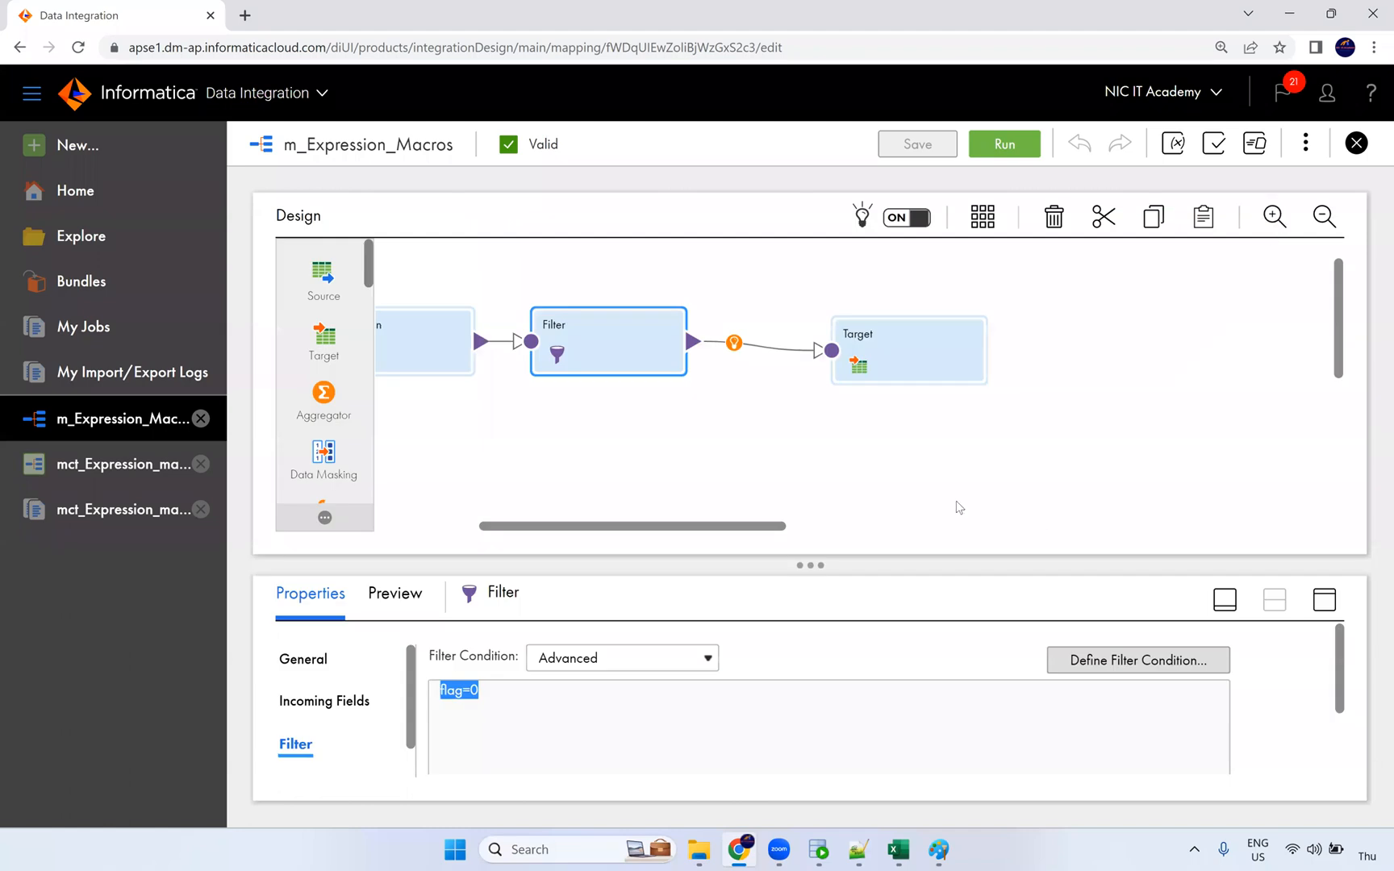
left_click_drag(597, 525, 570, 526)
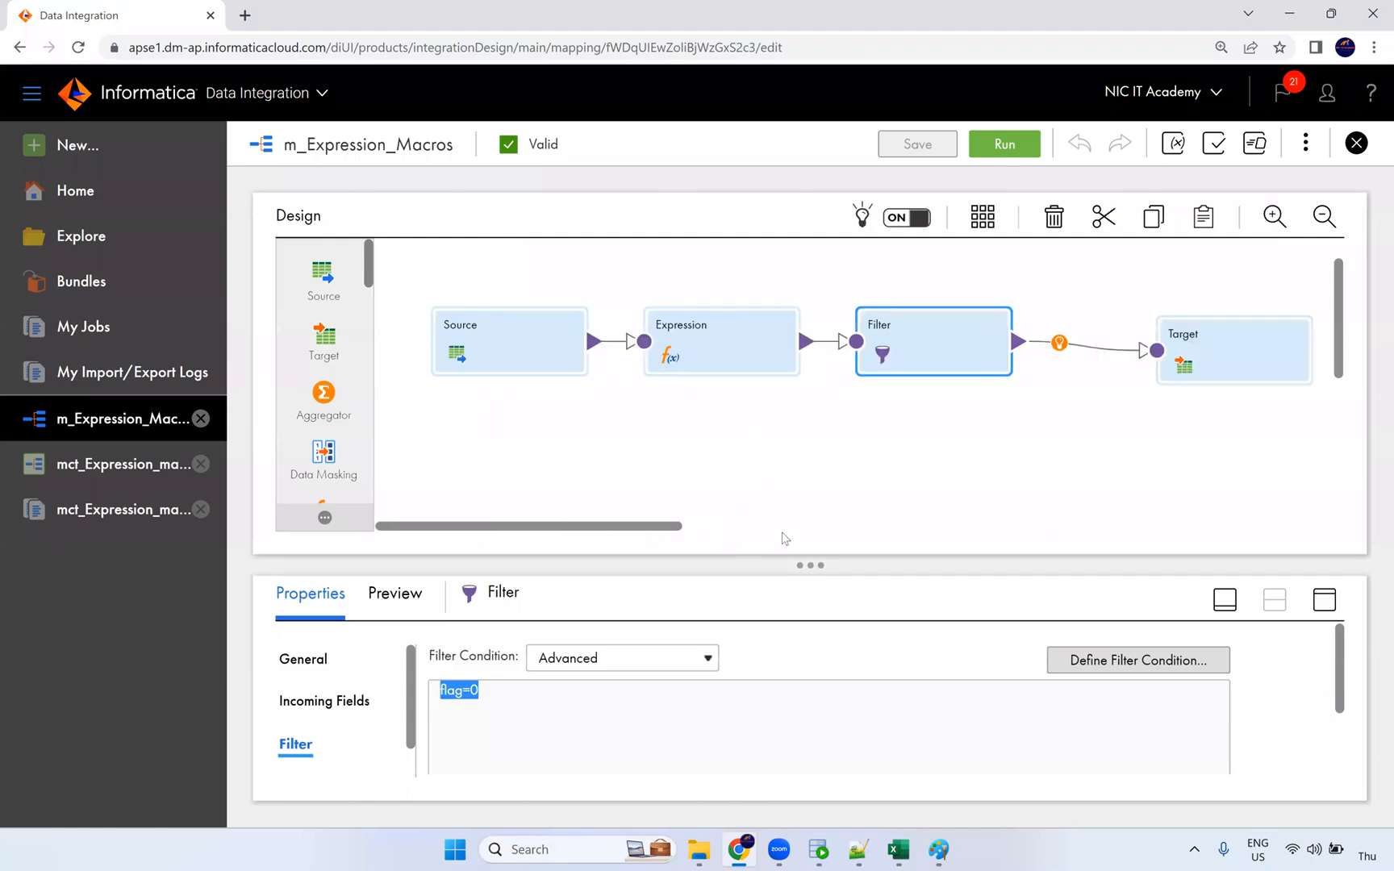
left_click(723, 361)
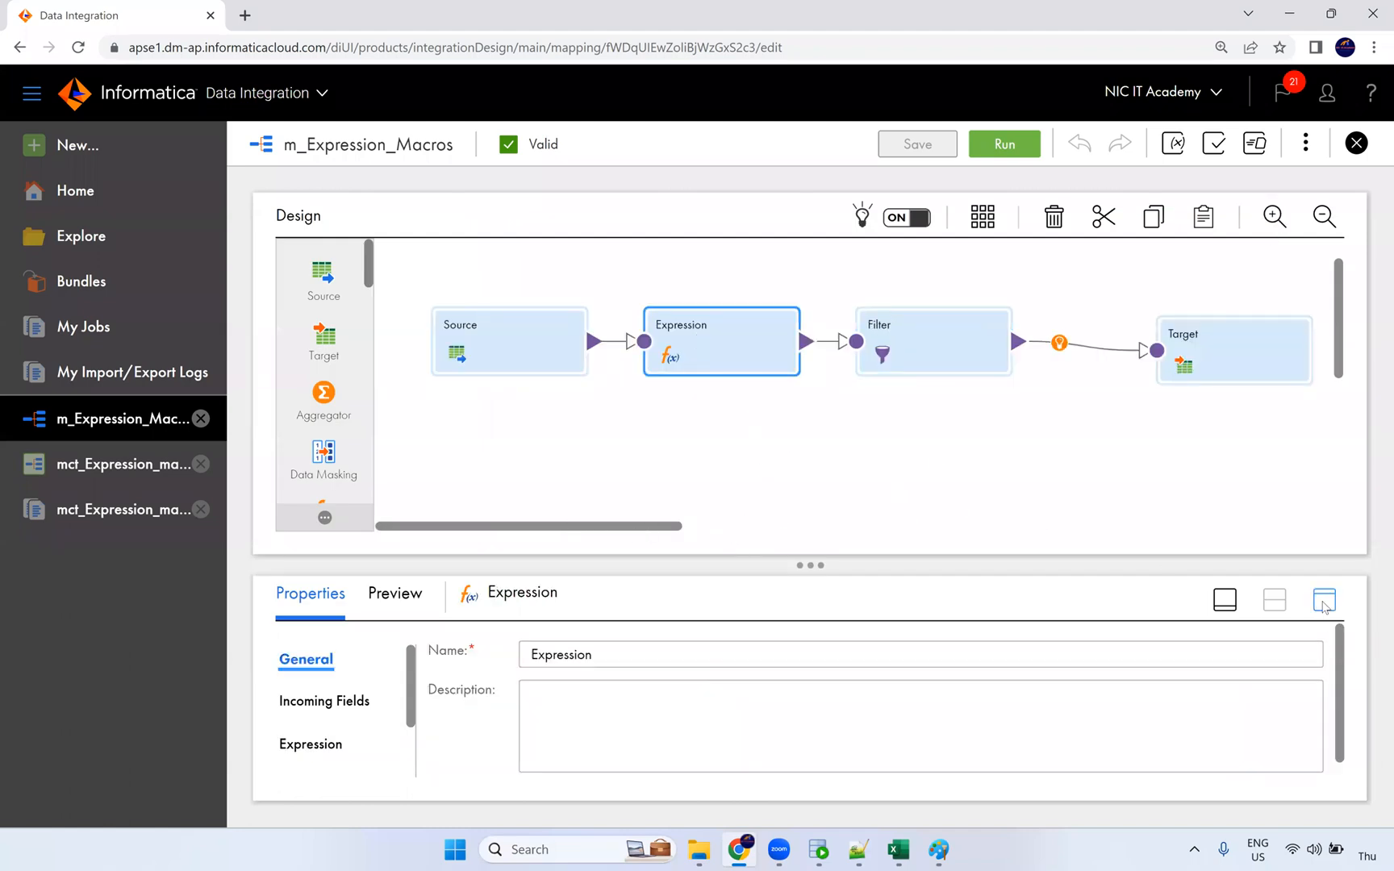
left_click(1324, 601)
left_click(332, 369)
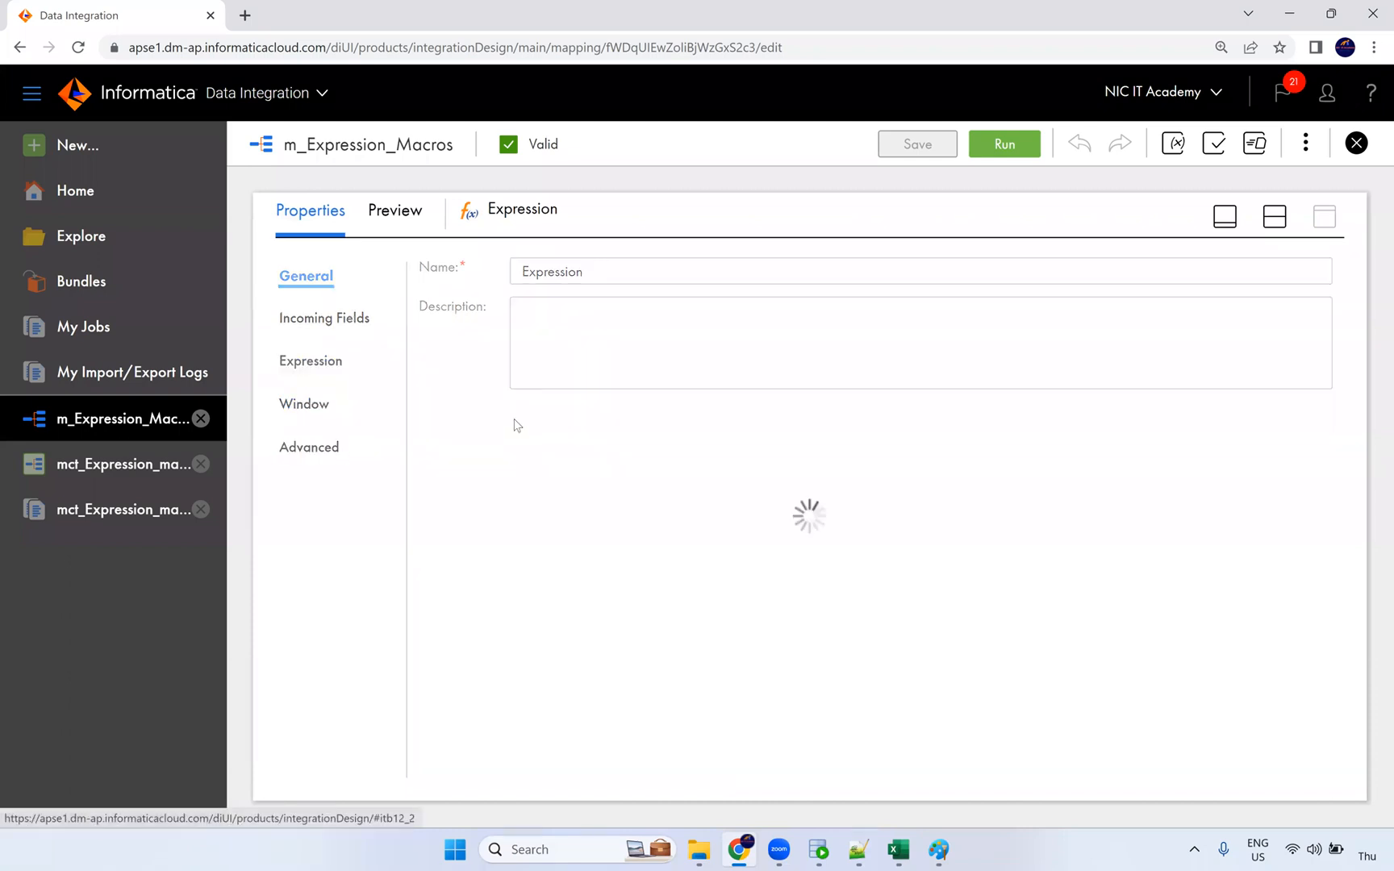
Step: Confirm flag as %OPR_SUM[ IIF(ISNULL(%in_PORT%), 1, 0) ]% and save the mapping
left_click(604, 484)
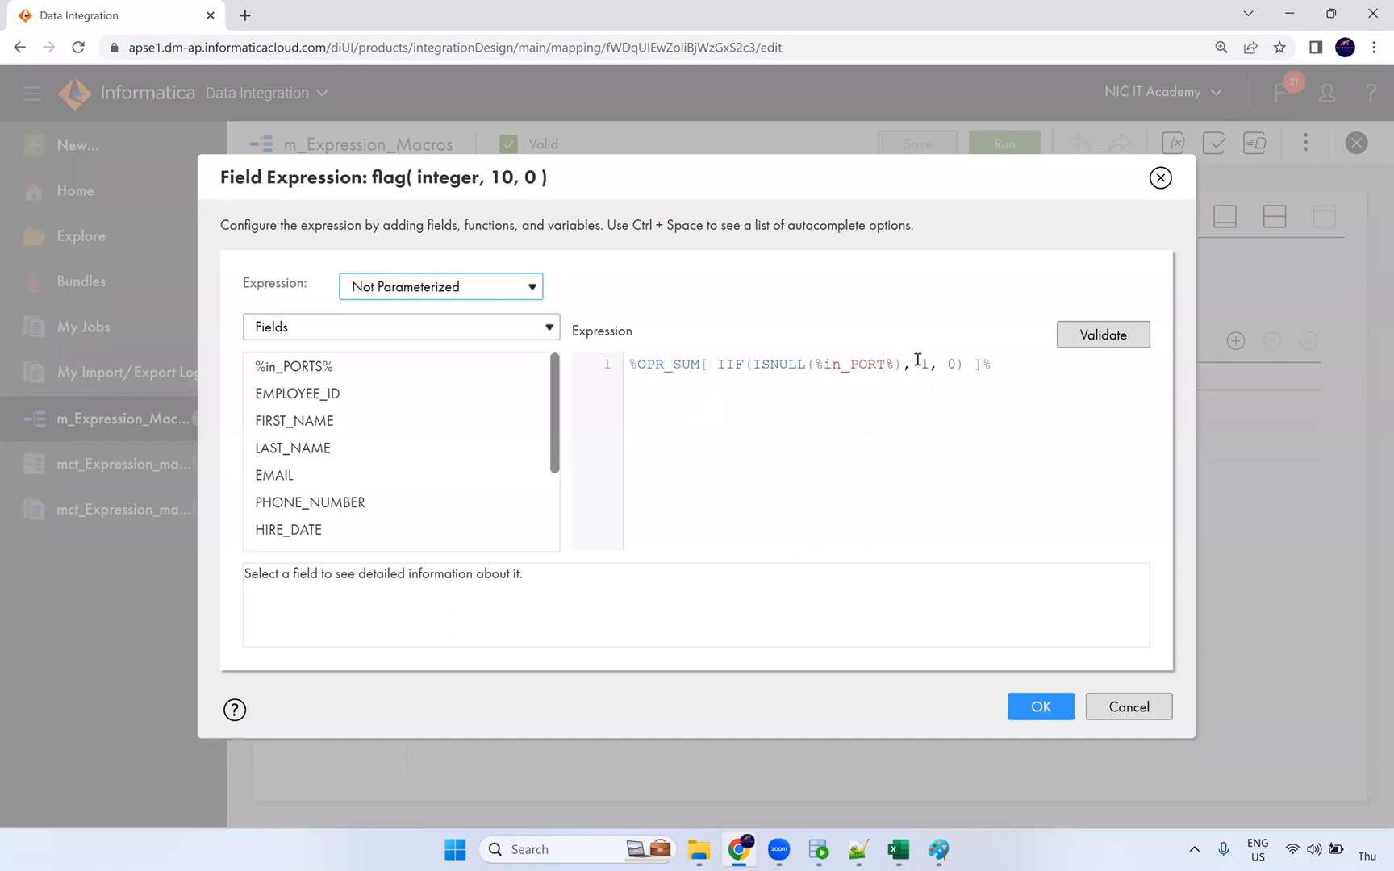
double_click(927, 365)
left_click(1042, 708)
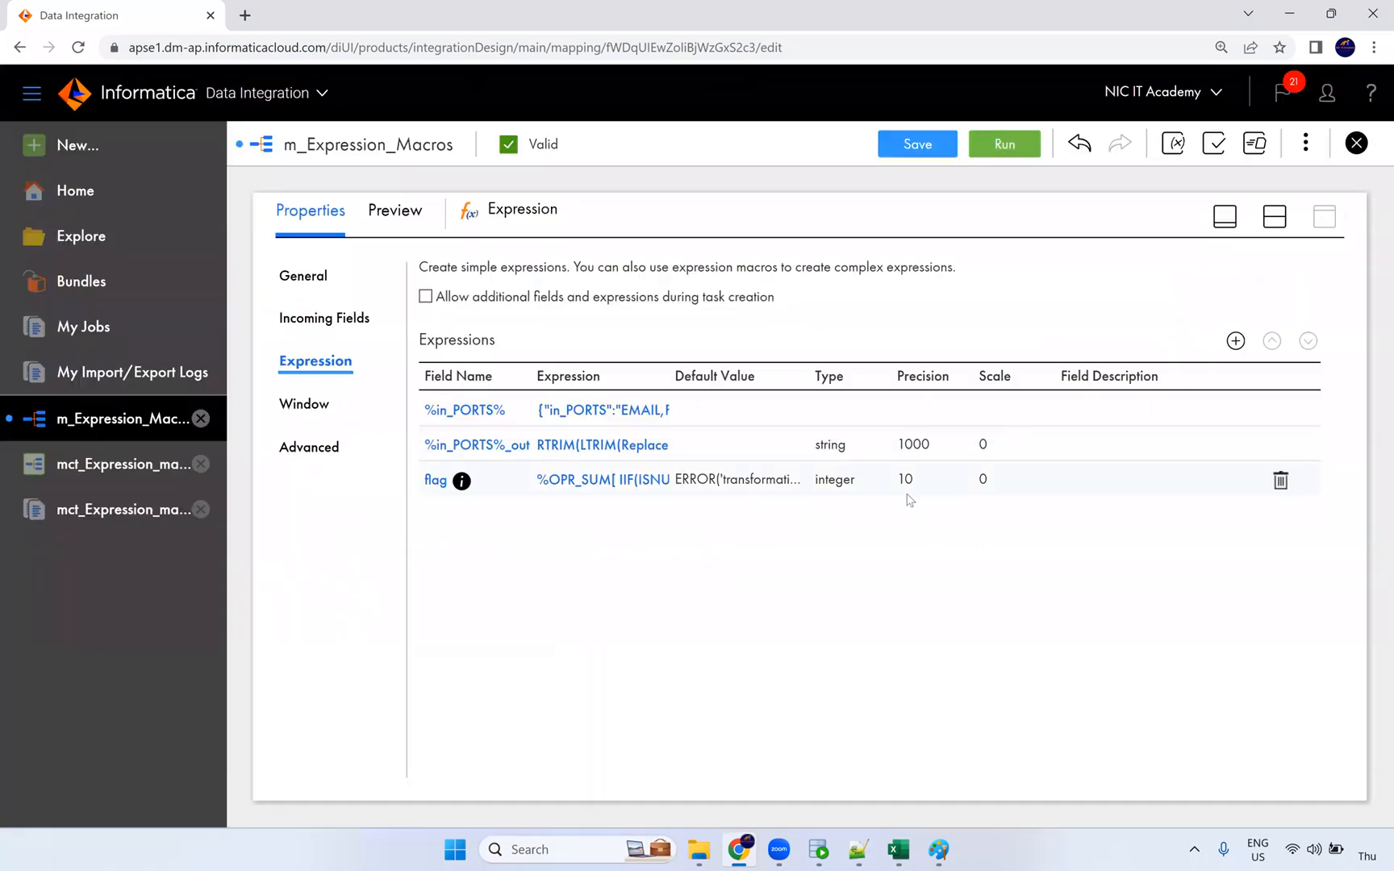
left_click(939, 148)
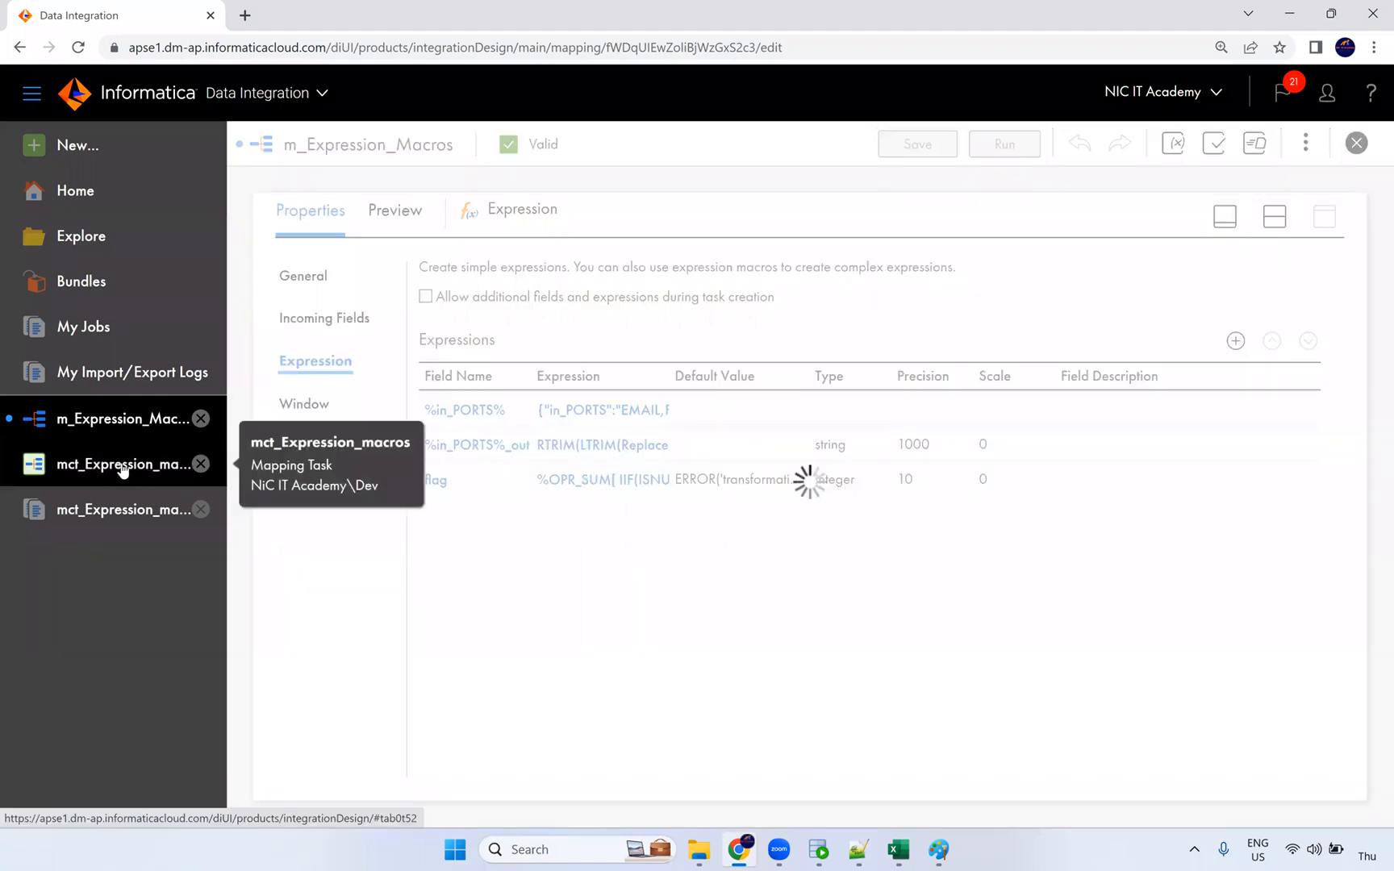
Step: Edit the mct_Expression_macros task and review its input parameters
left_click(115, 466)
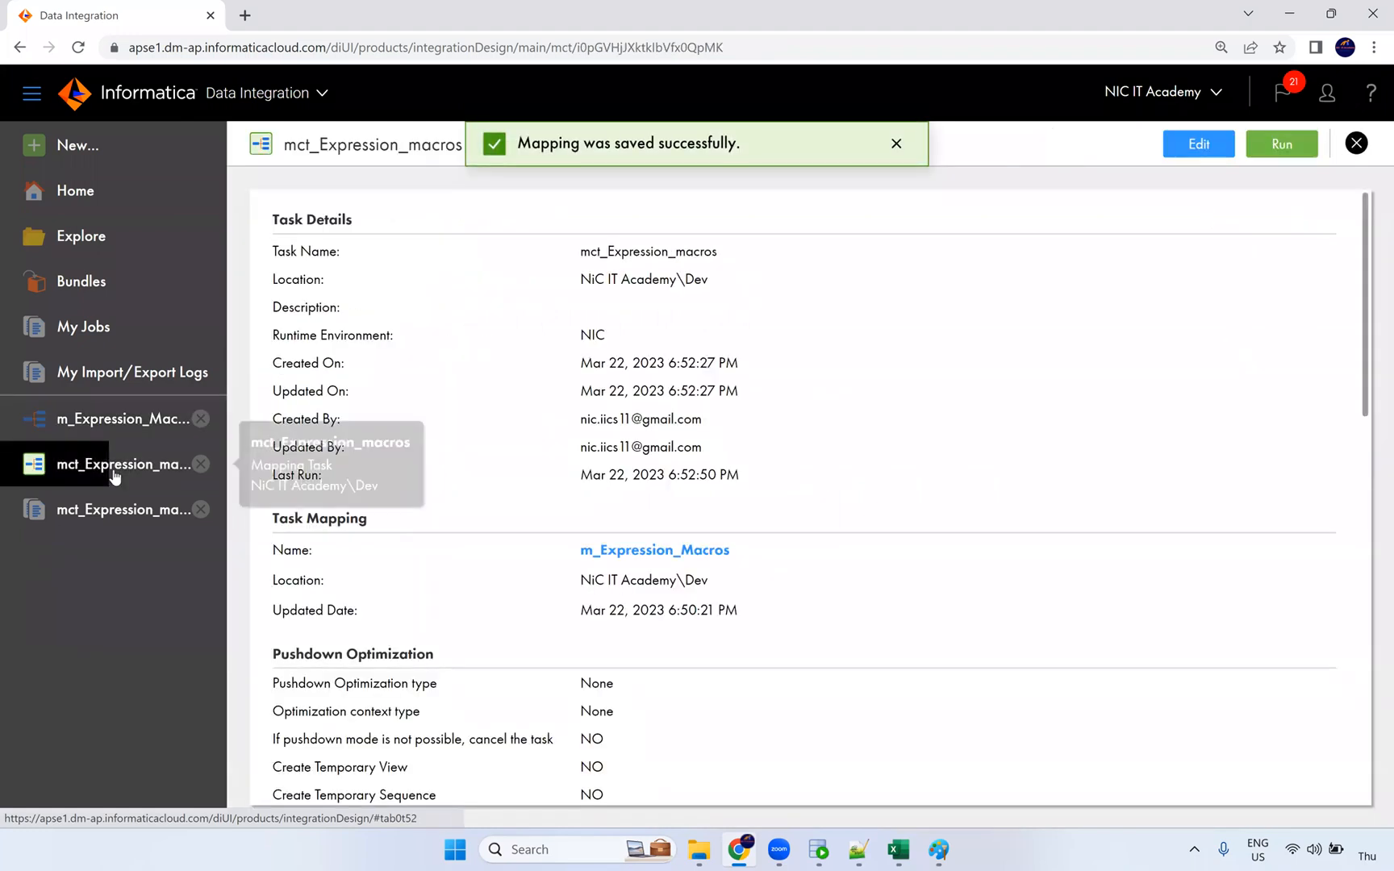
left_click(1194, 146)
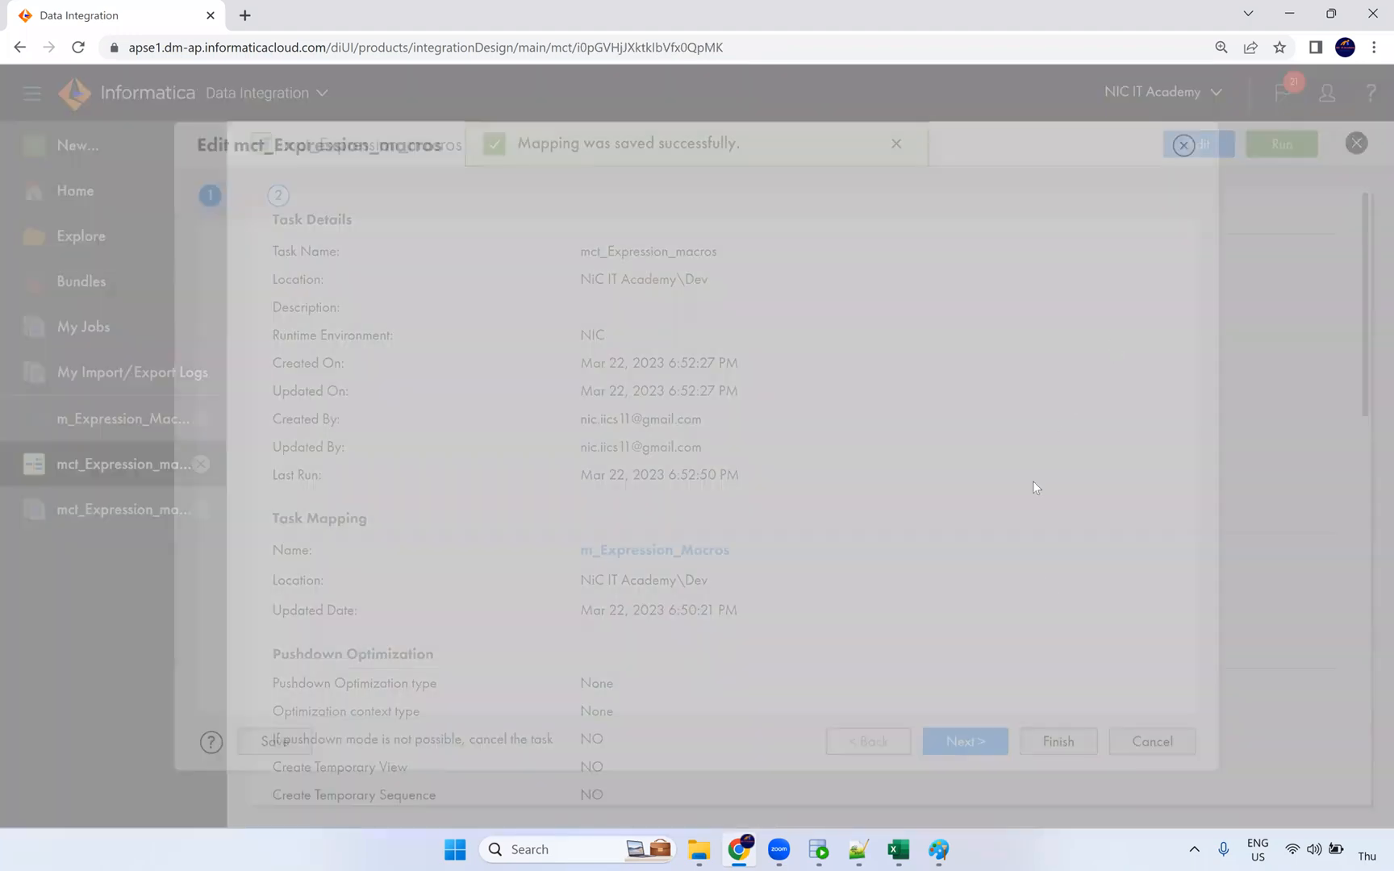
left_click(956, 746)
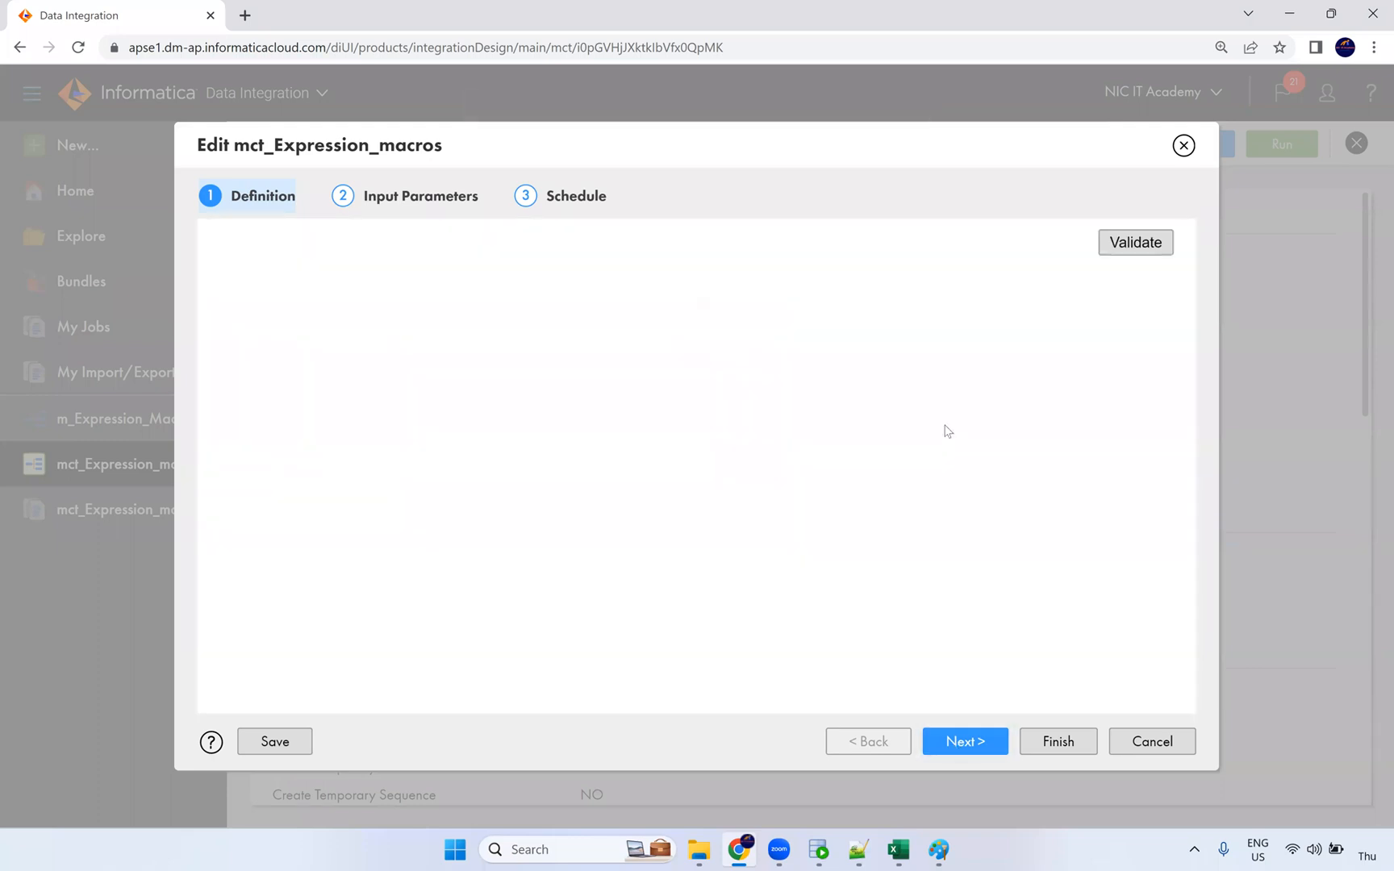
scroll(942, 423, "down", 2)
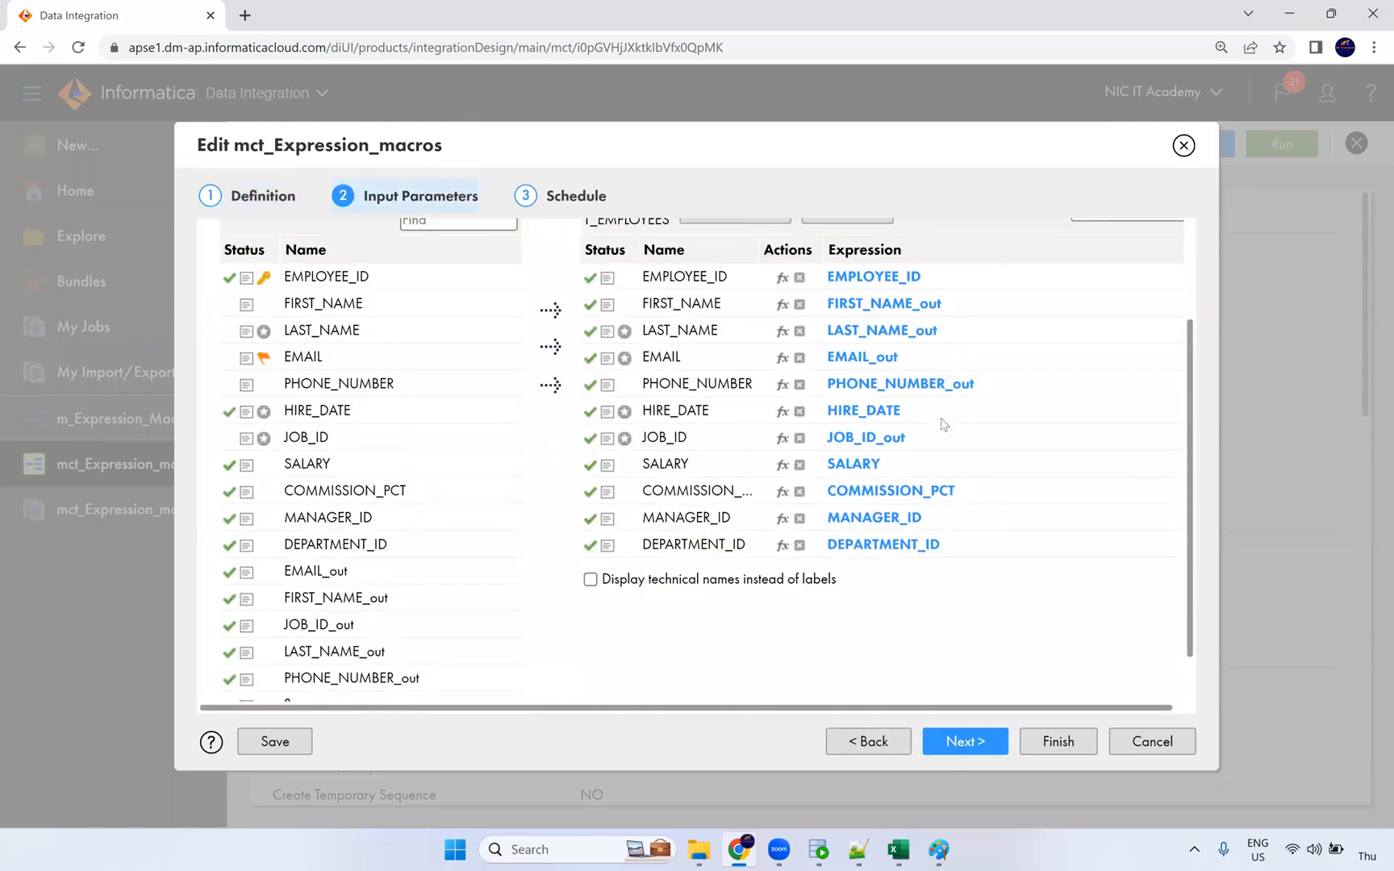
scroll(942, 438, "up", 1)
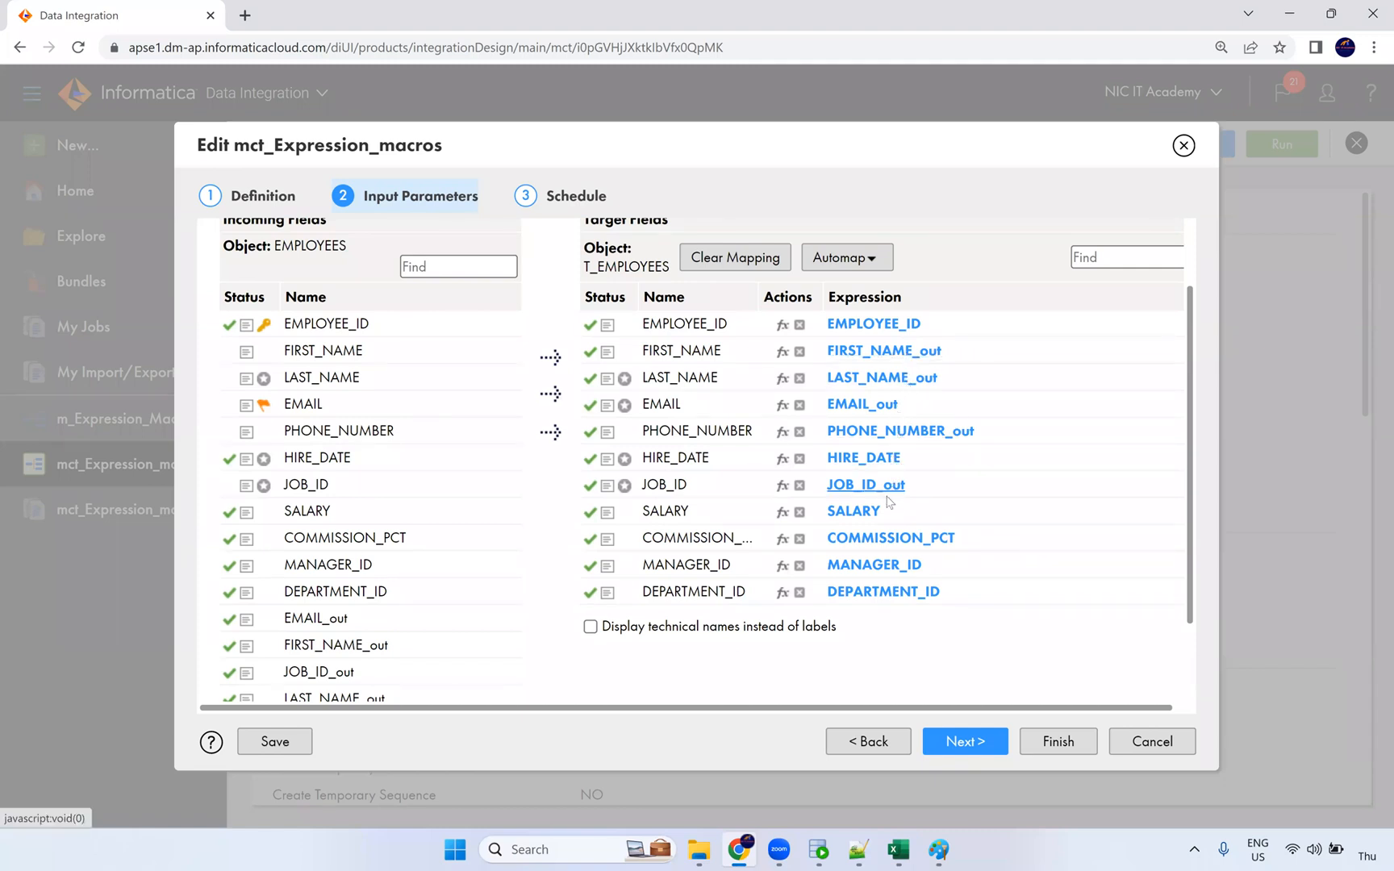
scroll(484, 653, "down", 2)
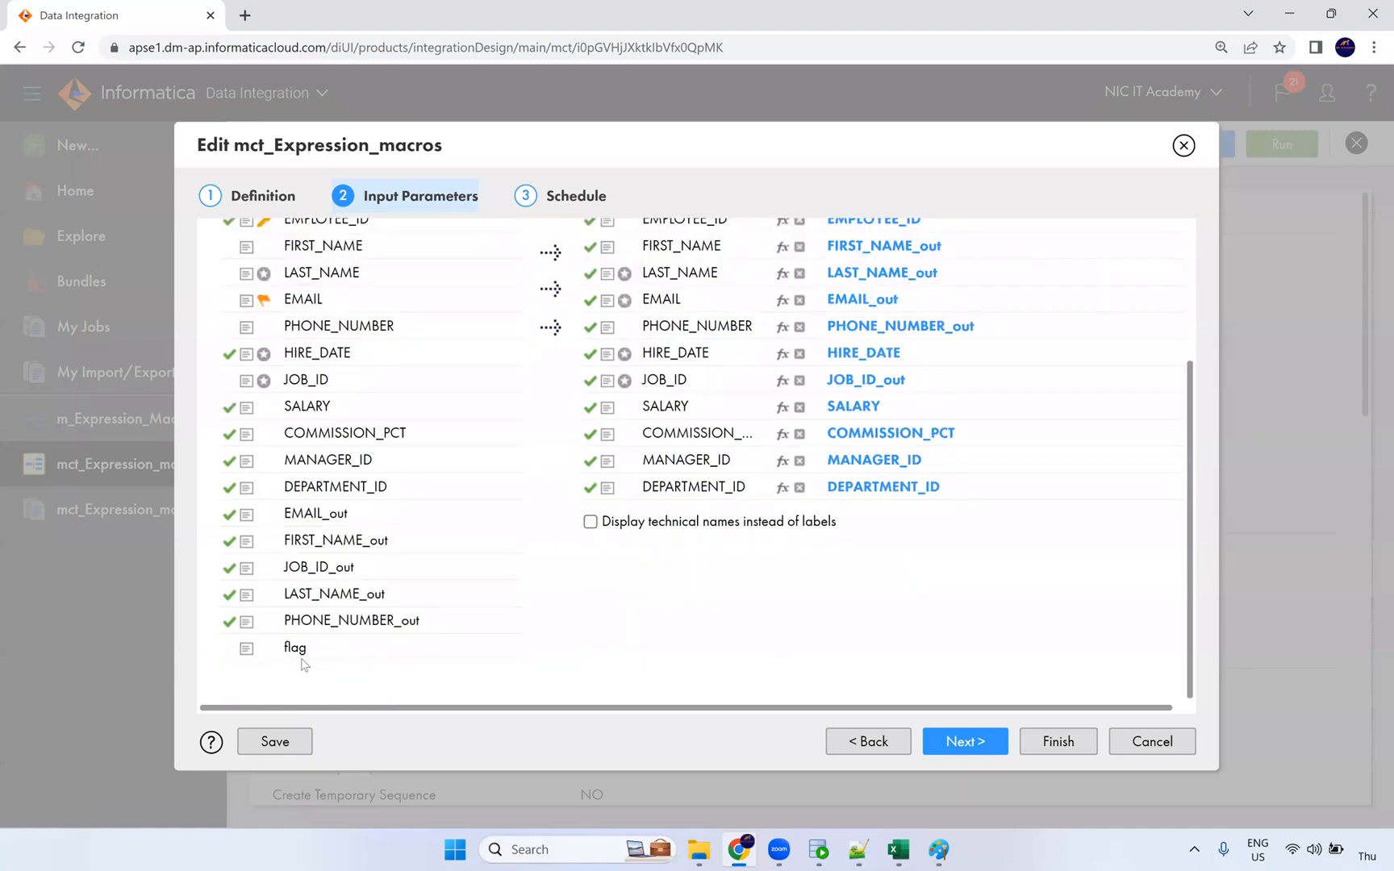
Step: Finish the task through the Schedule step and start a new run
left_click(964, 748)
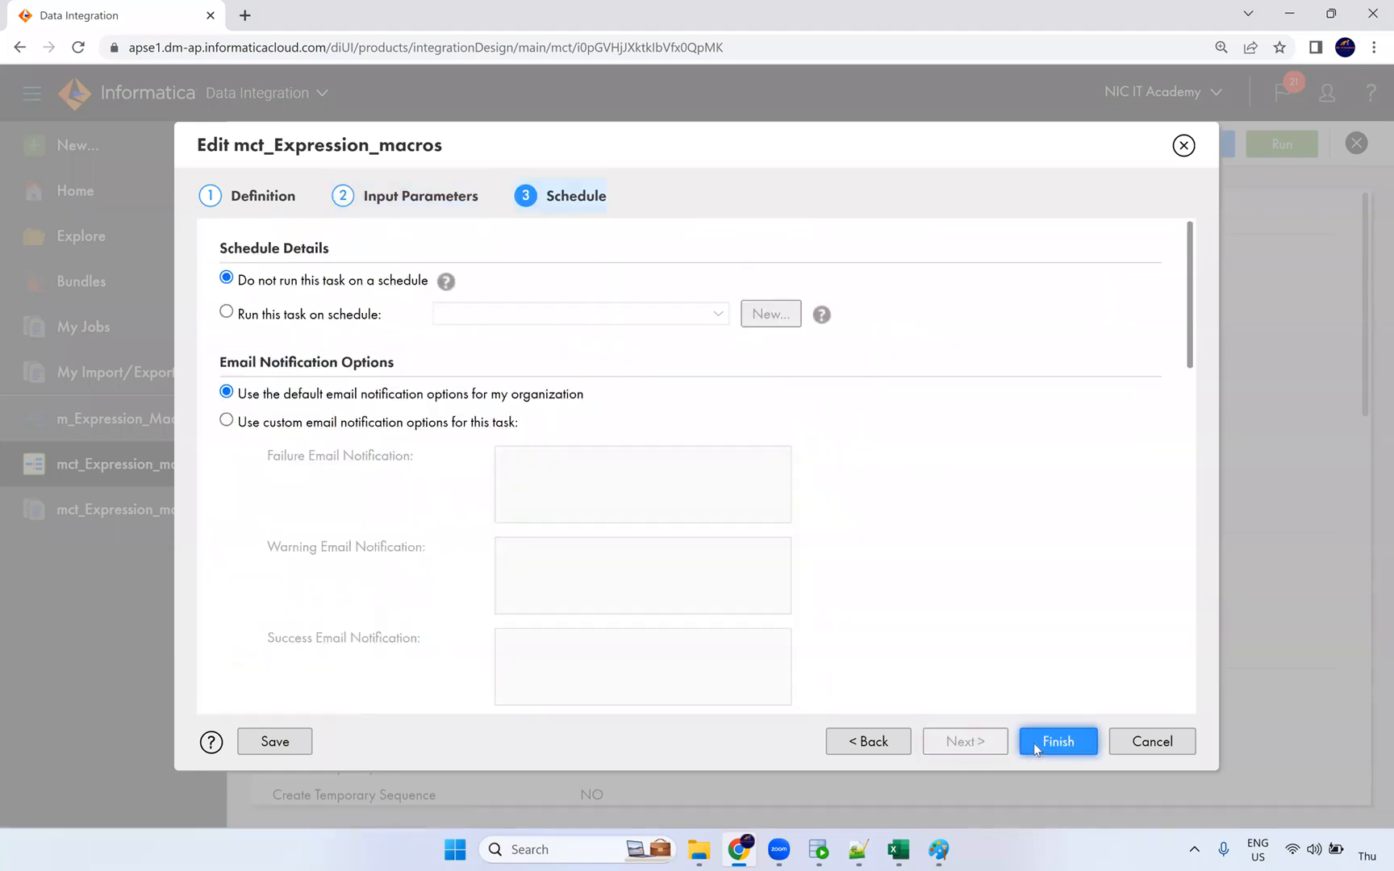
left_click(1034, 742)
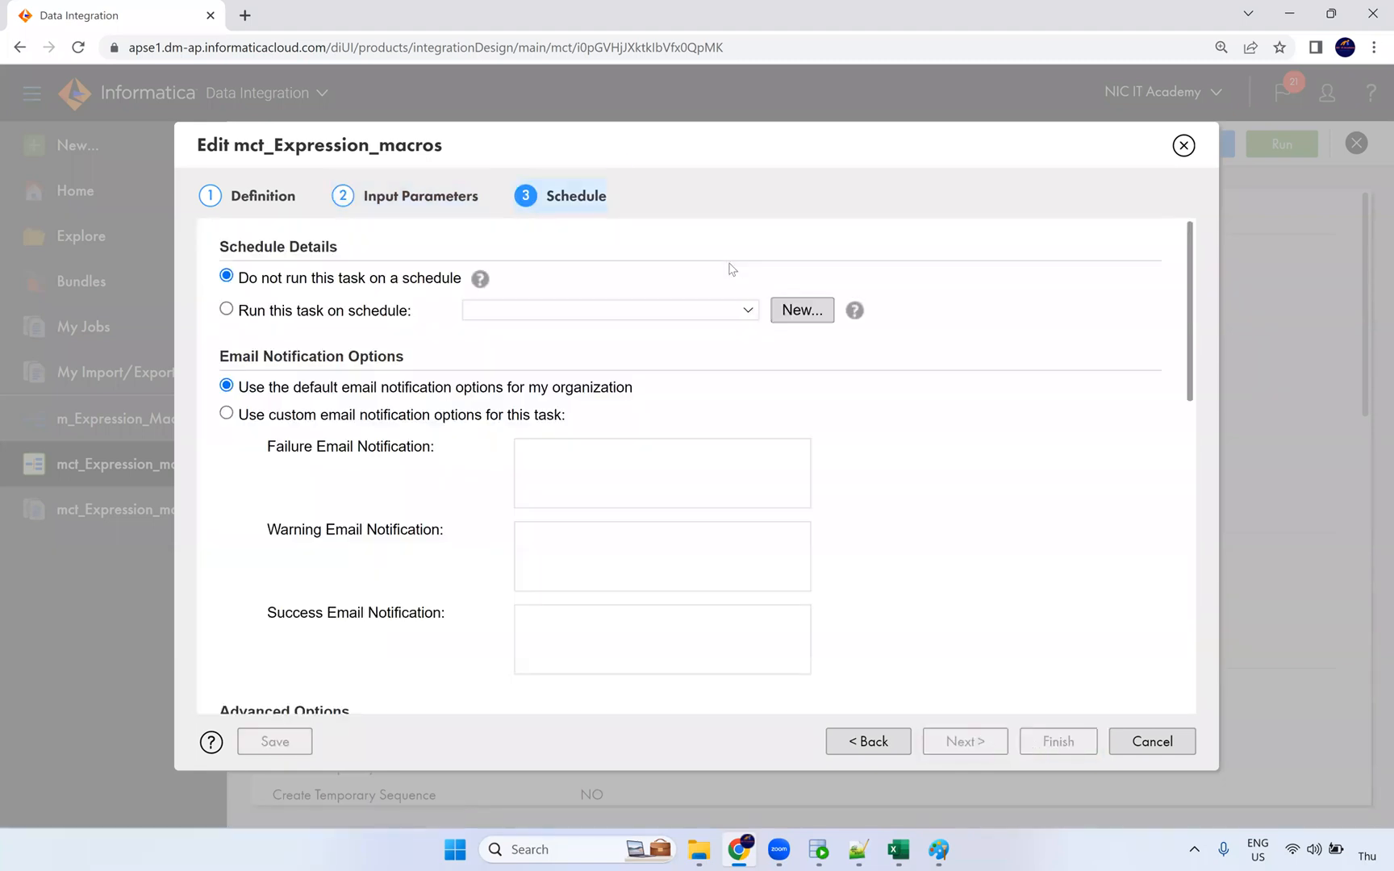
left_click(1282, 146)
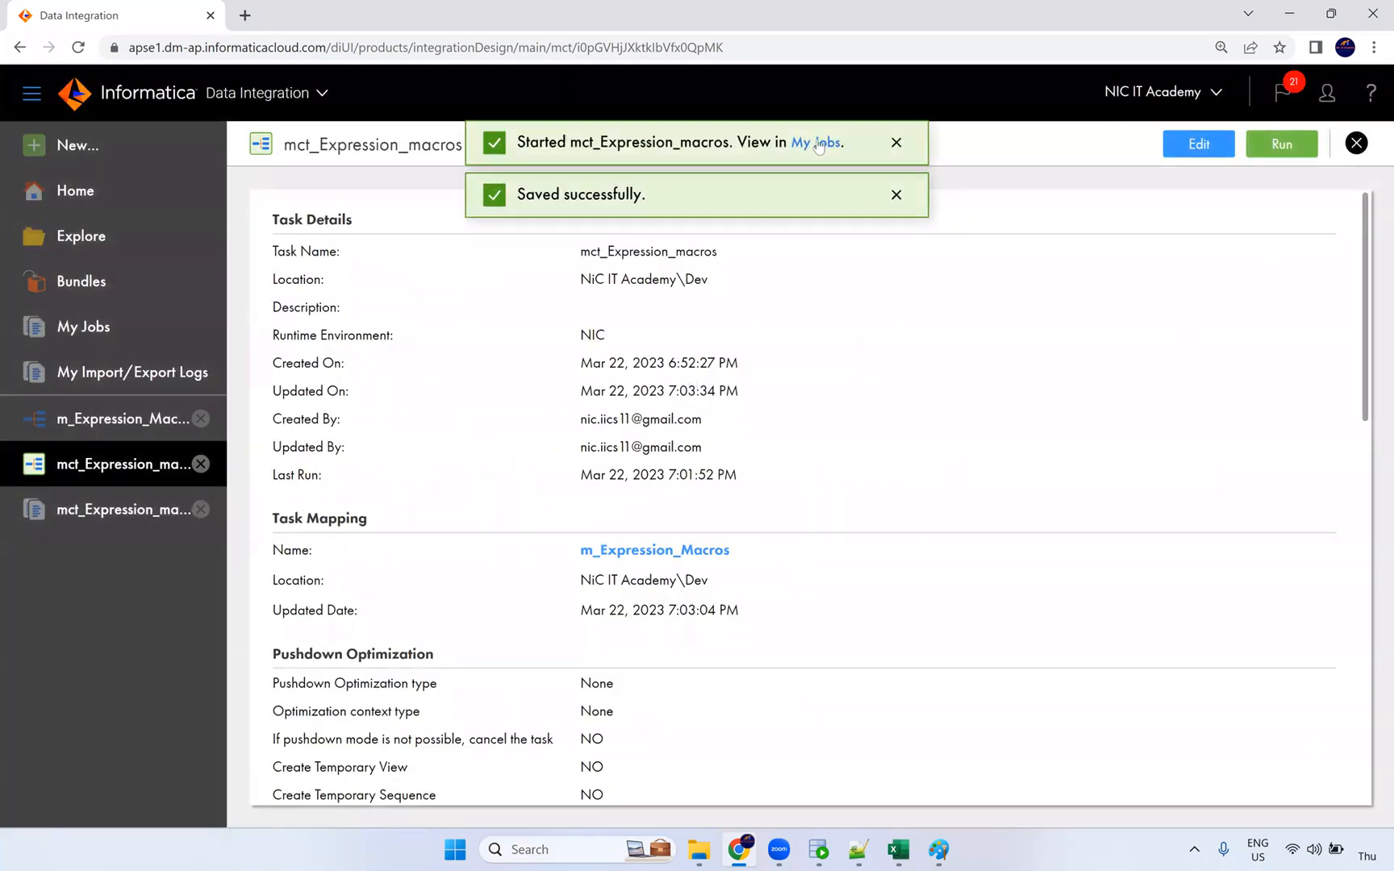
Step: Check run mct_Expression_macros-3 (Success, 105 source rows, 0 target rows), then reopen the mapping
left_click(804, 142)
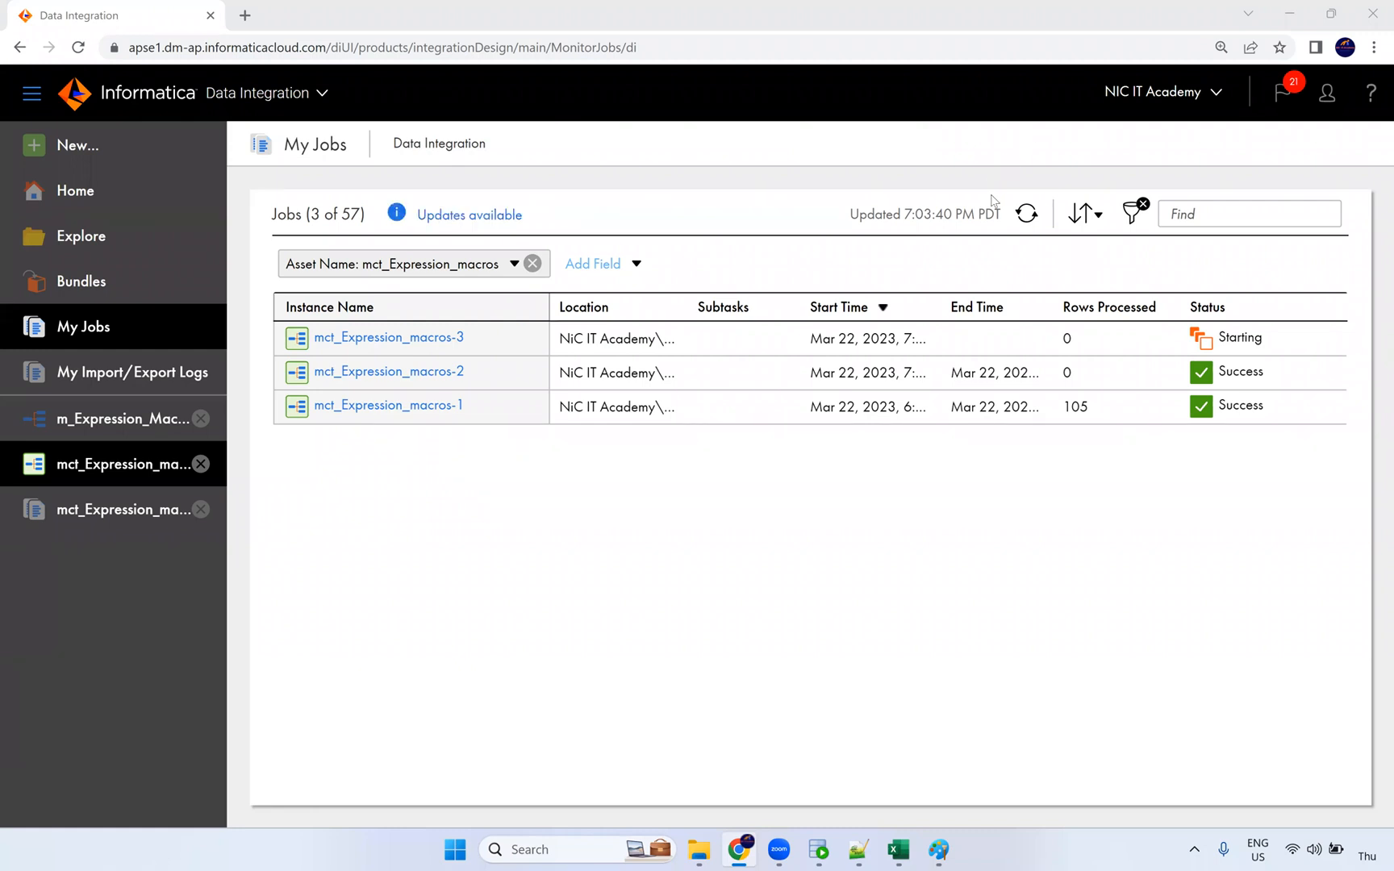
left_click(1026, 213)
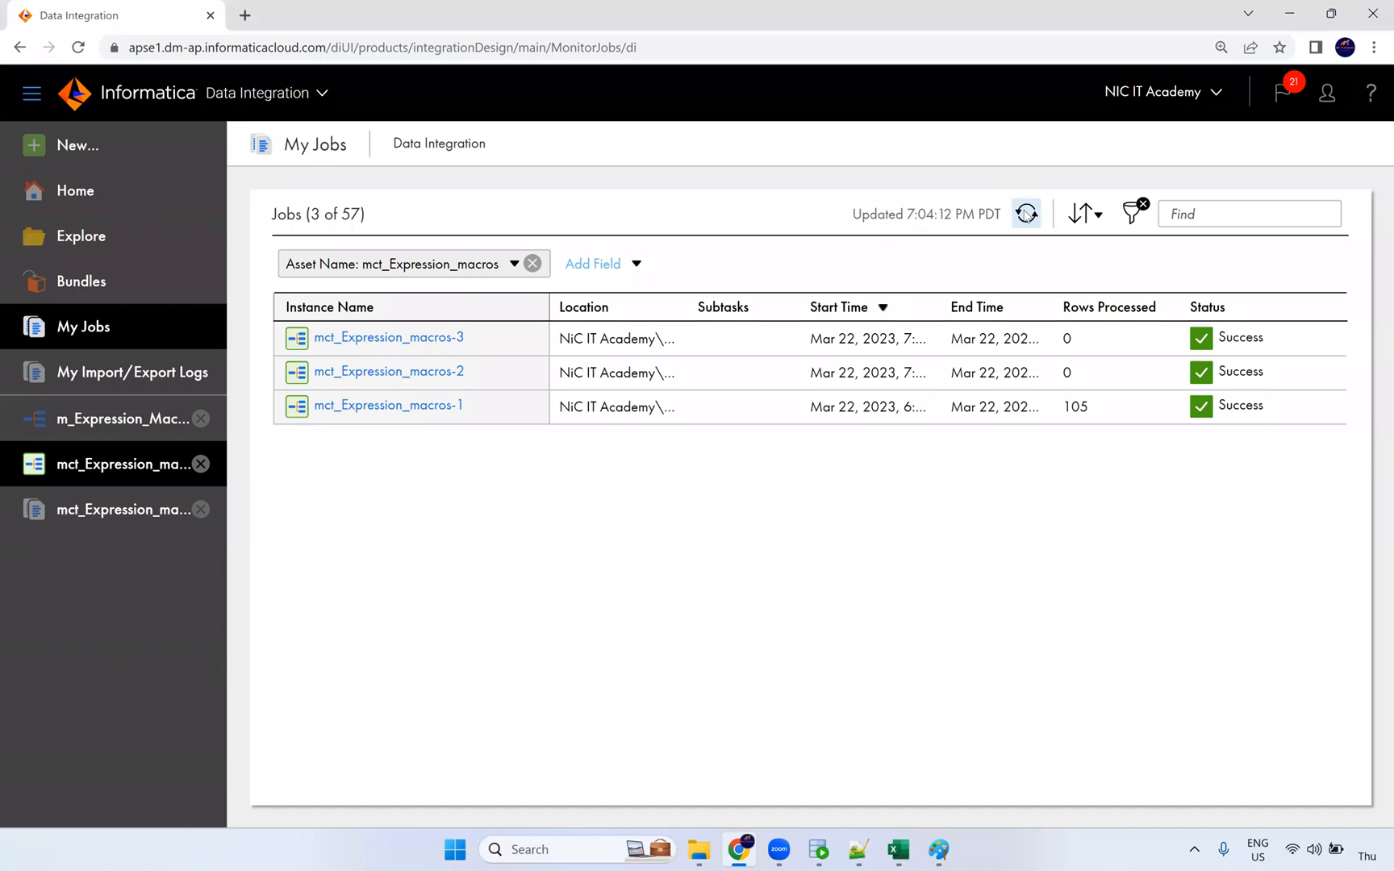
left_click(444, 337)
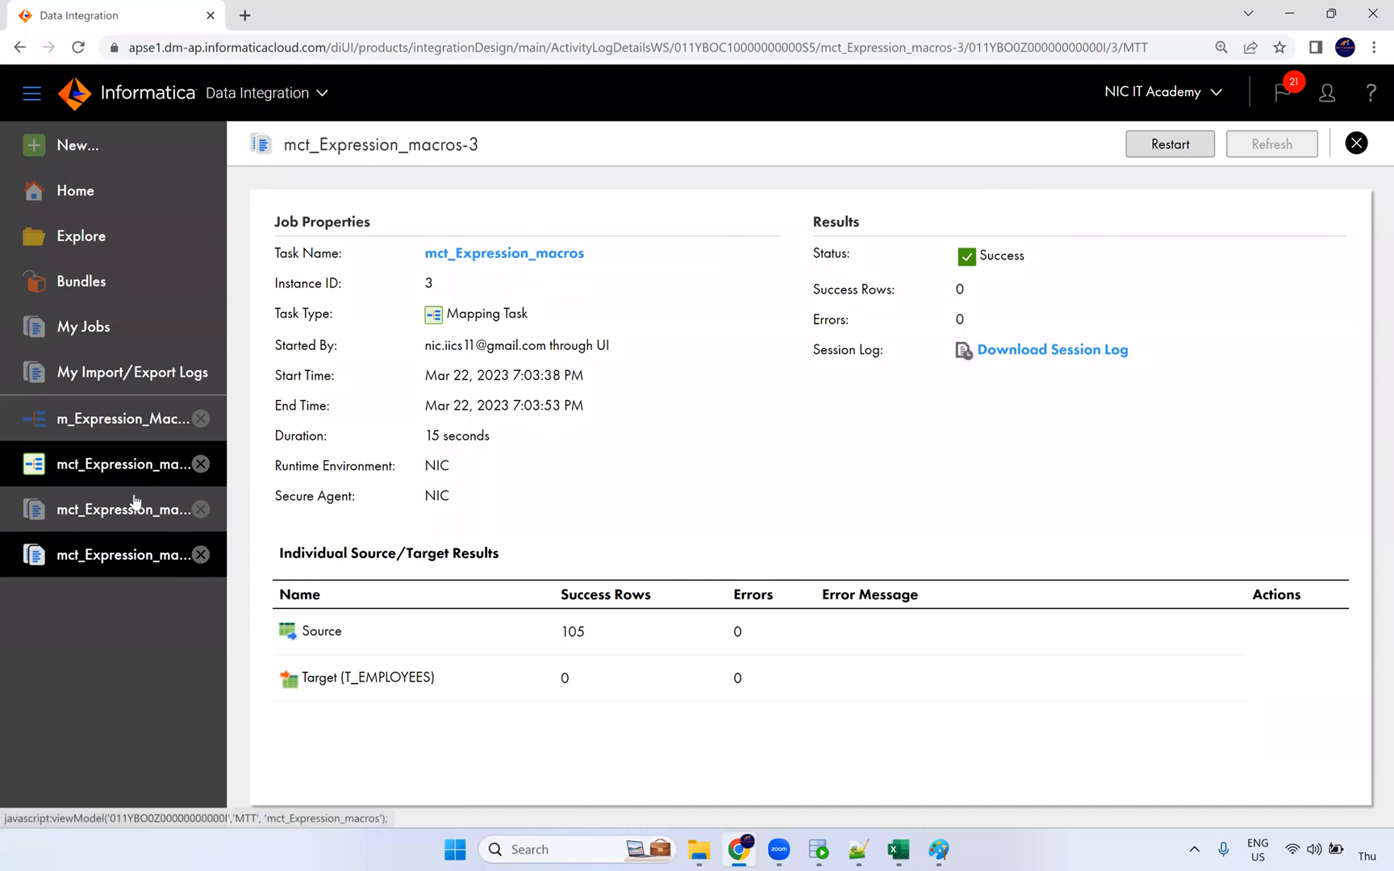
left_click(128, 419)
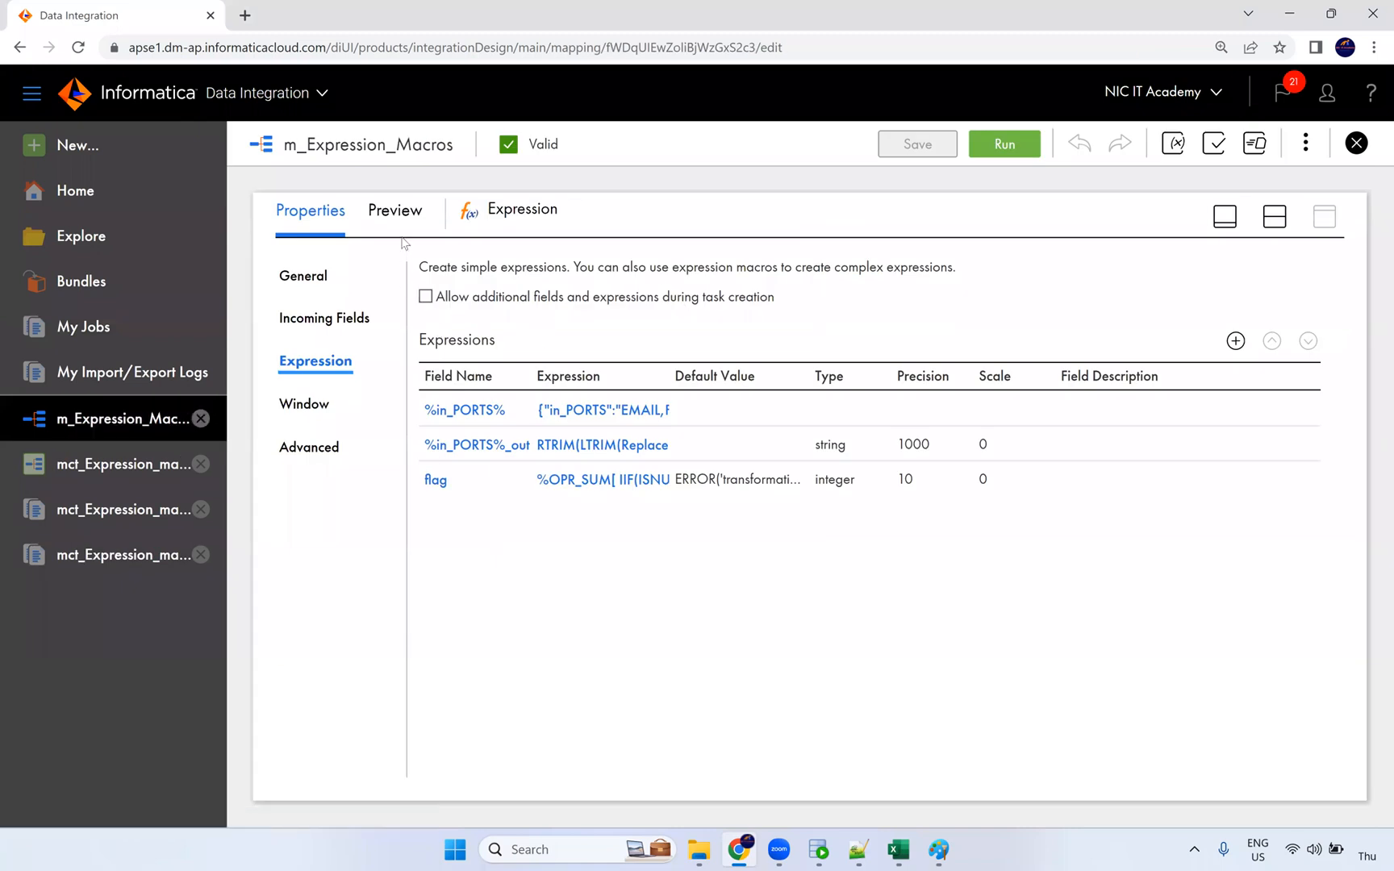
Step: Preview 100 rows of Expression output and browse the _out and flag columns
left_click(397, 212)
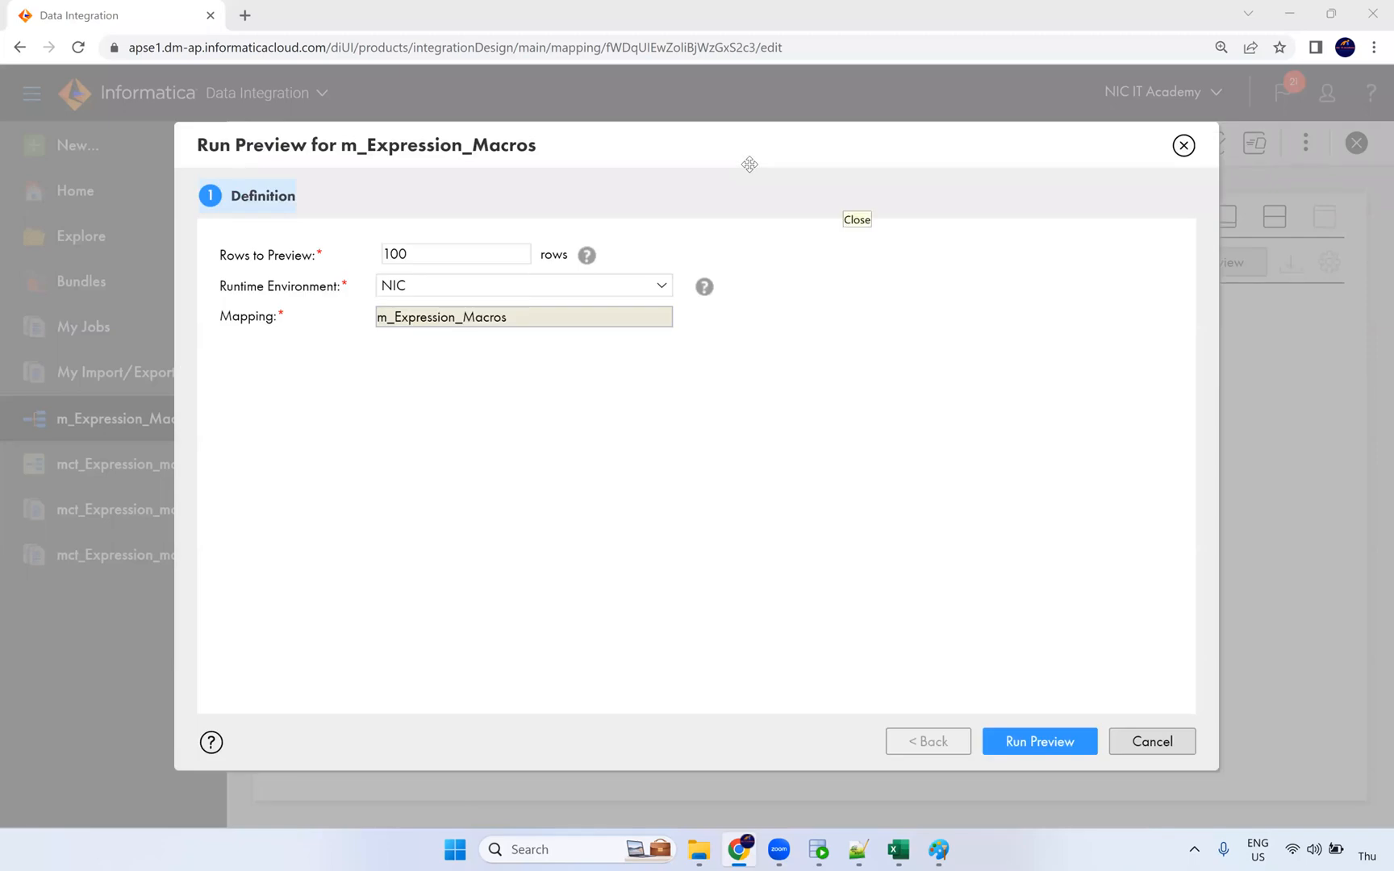
left_click(1039, 741)
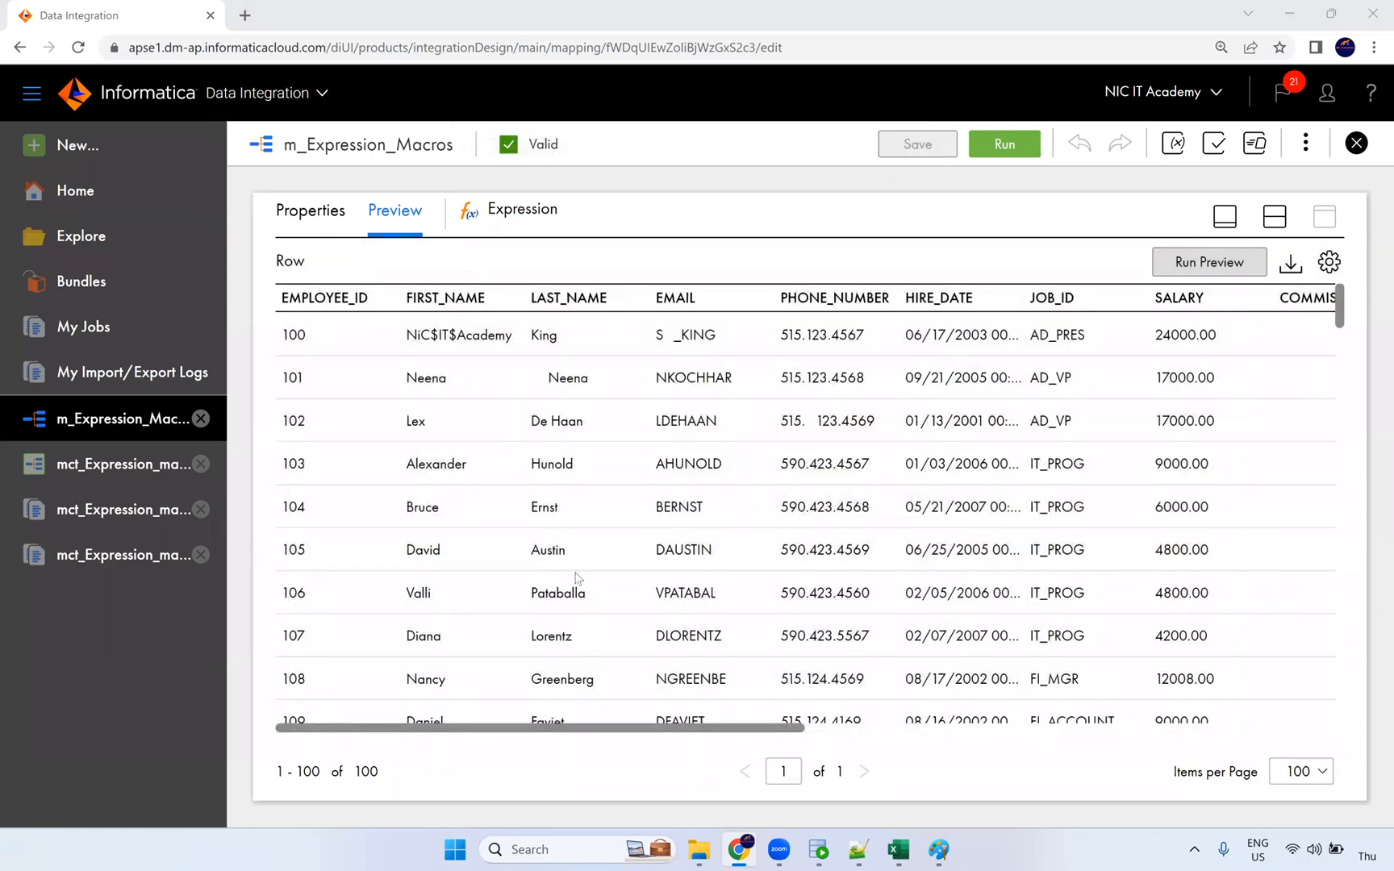
left_click(1133, 732)
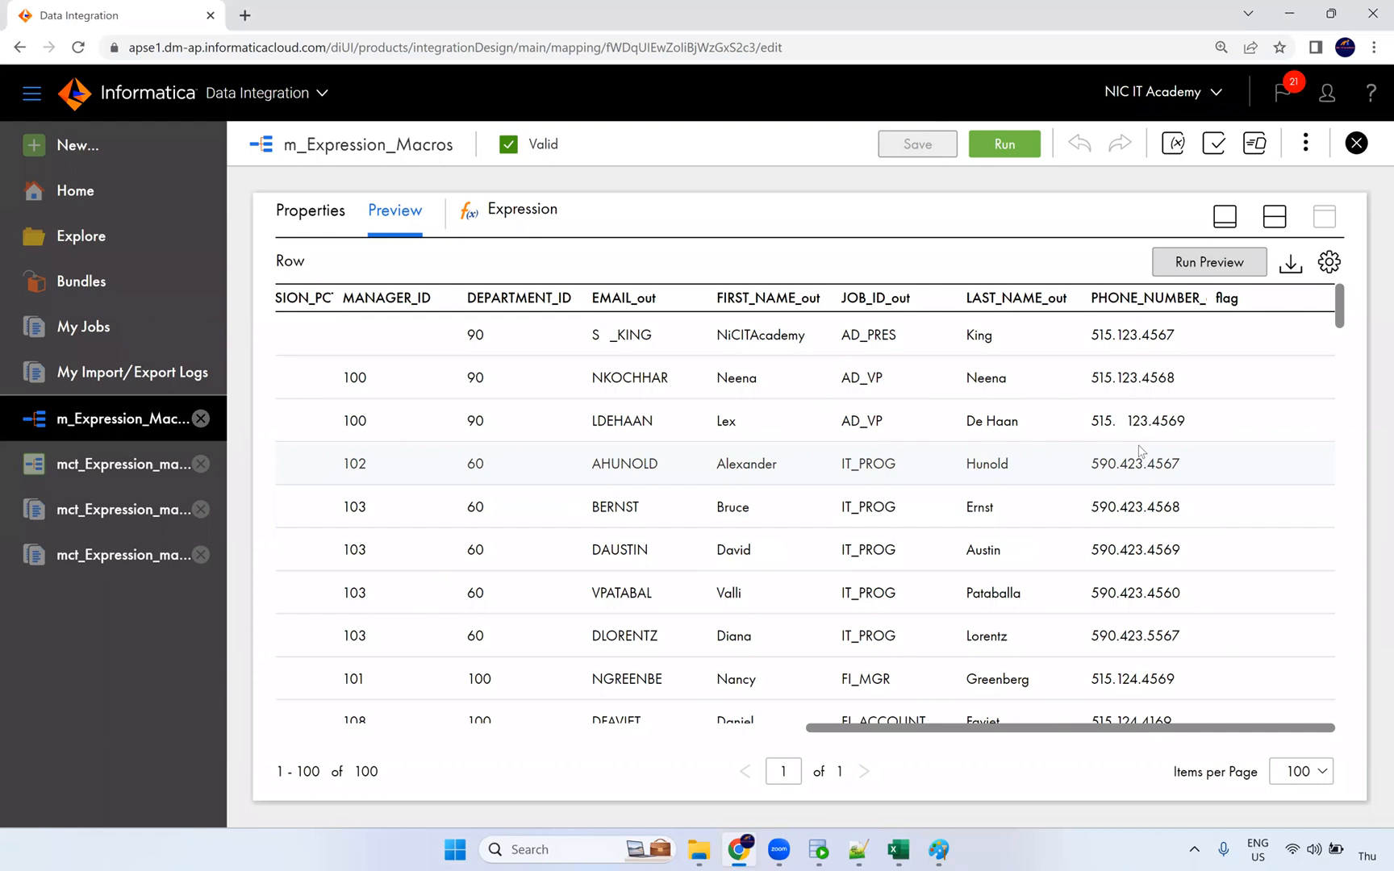
scroll(1153, 496, "down", 10)
scroll(1157, 506, "down", 20)
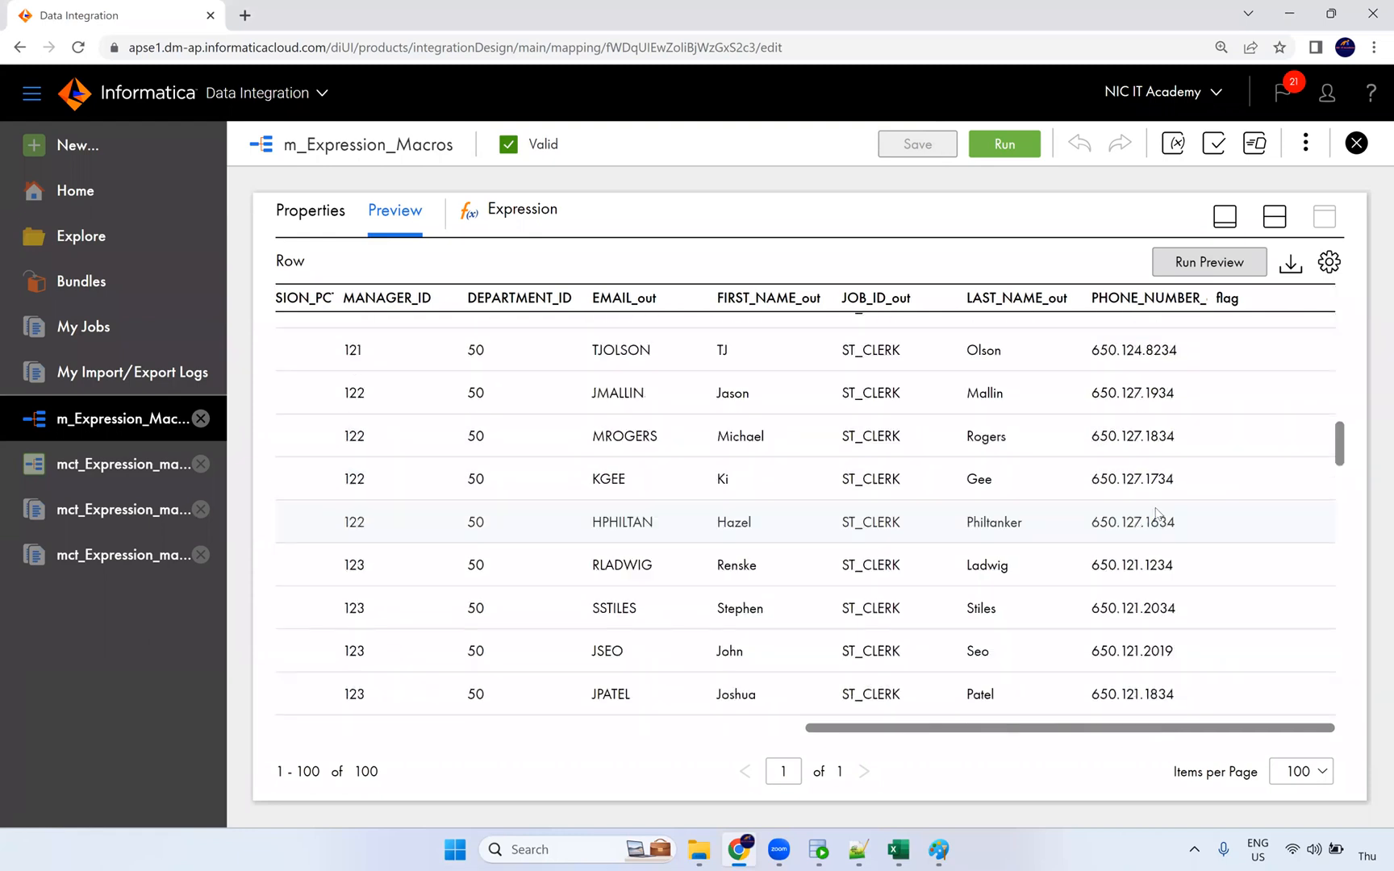
scroll(1181, 605, "down", 1)
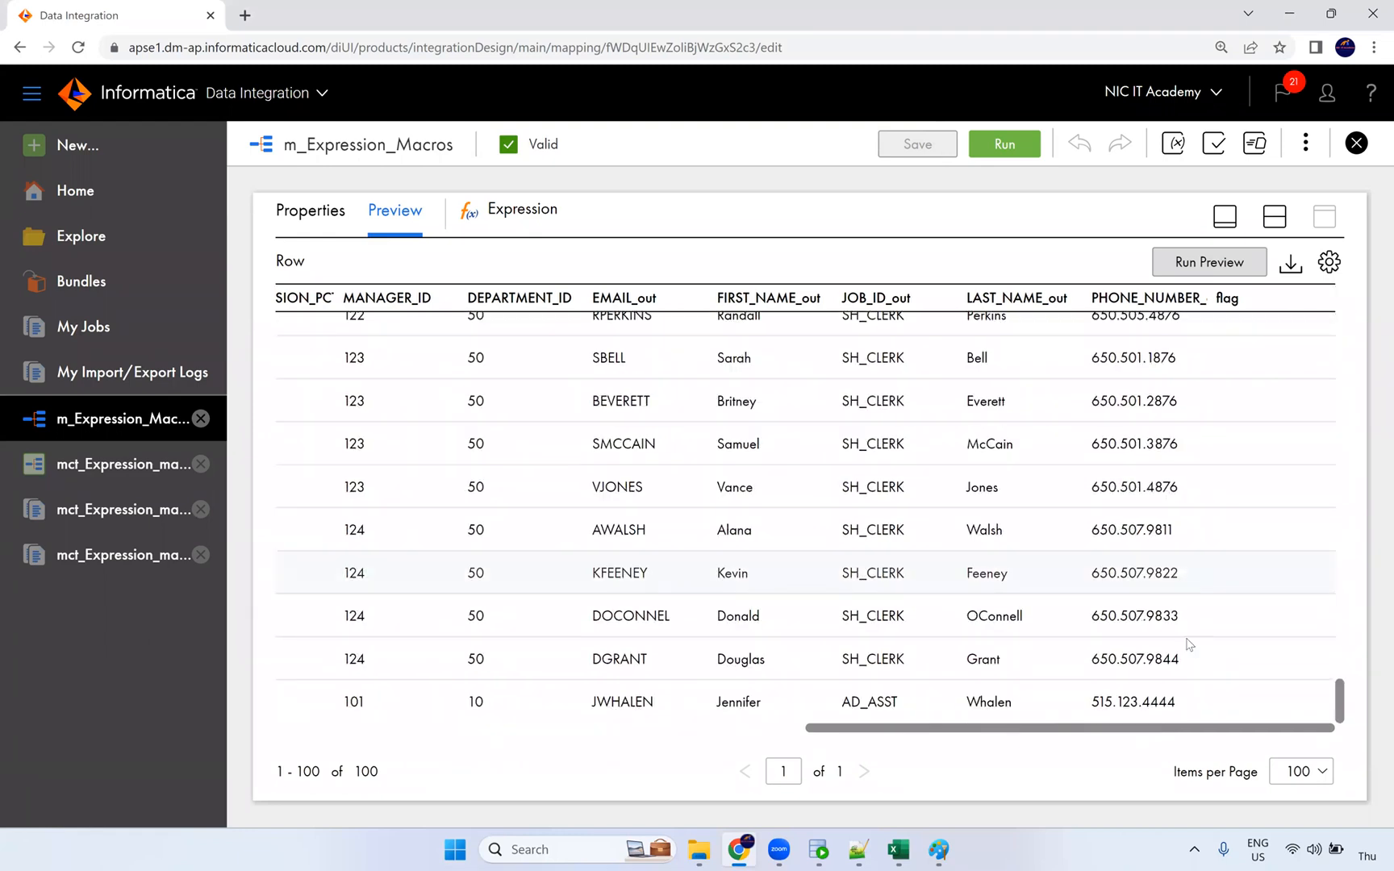
left_click_drag(1182, 733, 1216, 733)
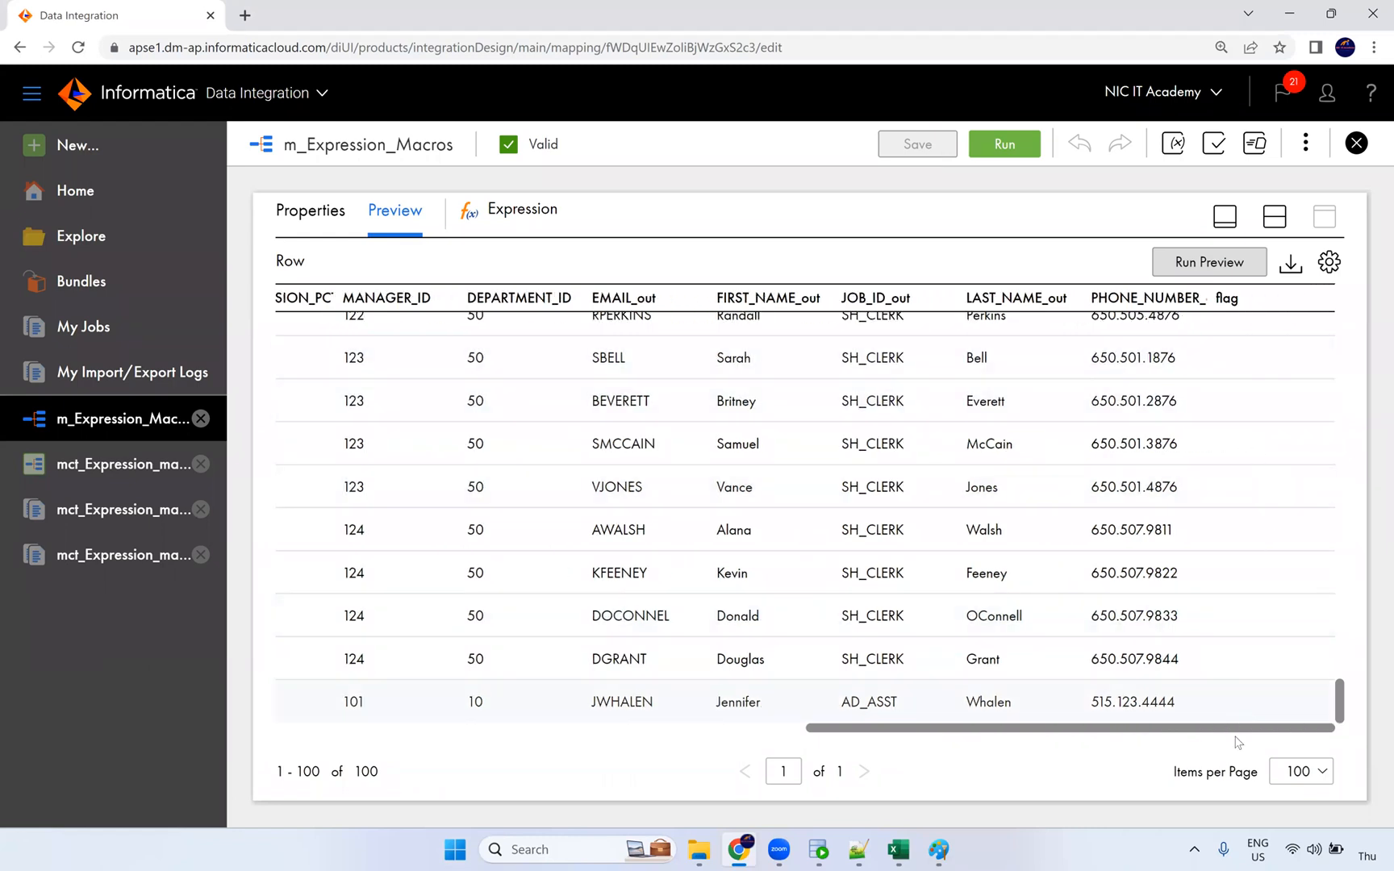
left_click_drag(1238, 734, 1182, 735)
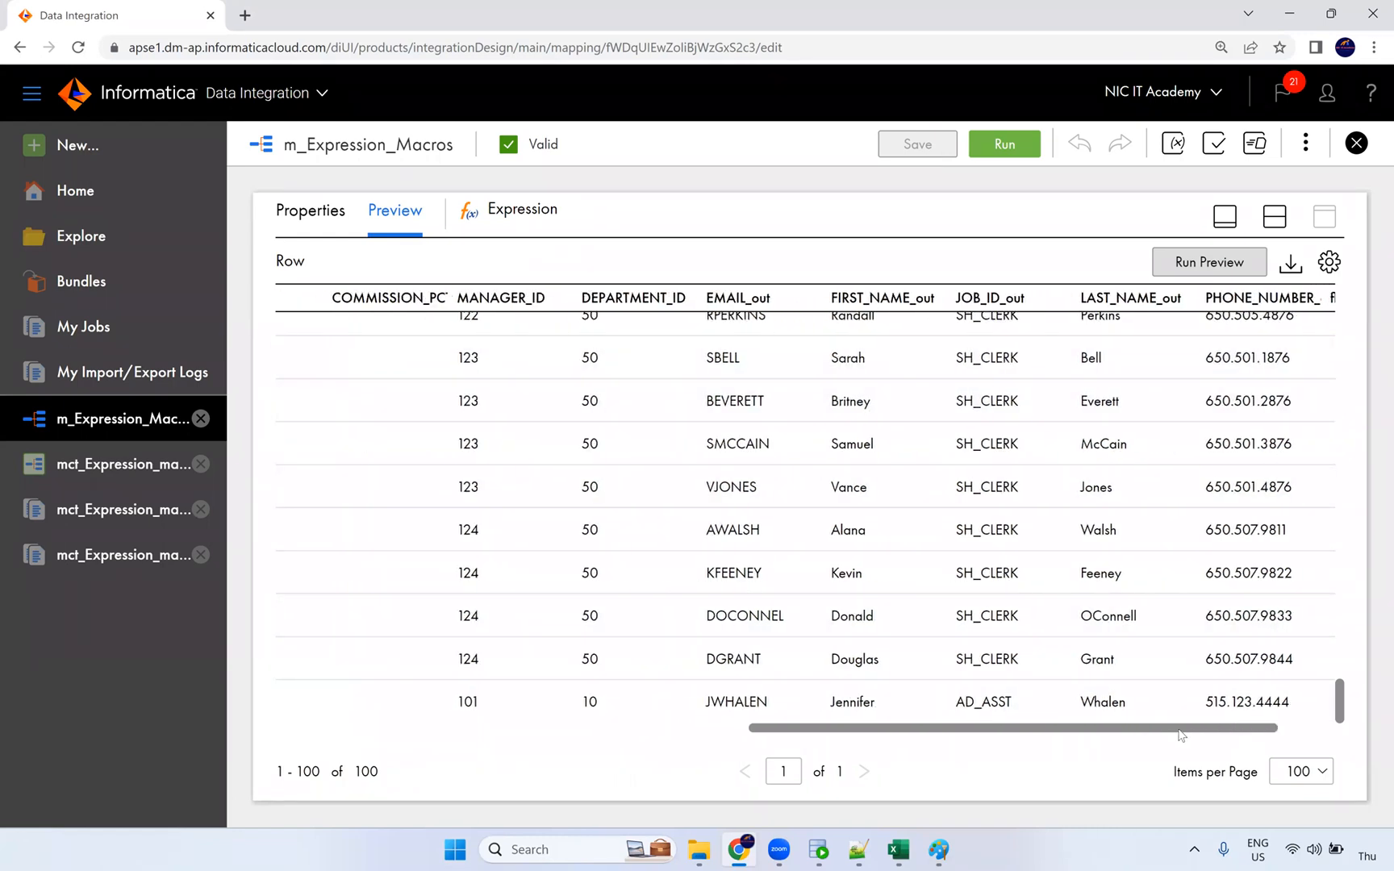
left_click_drag(882, 718, 445, 695)
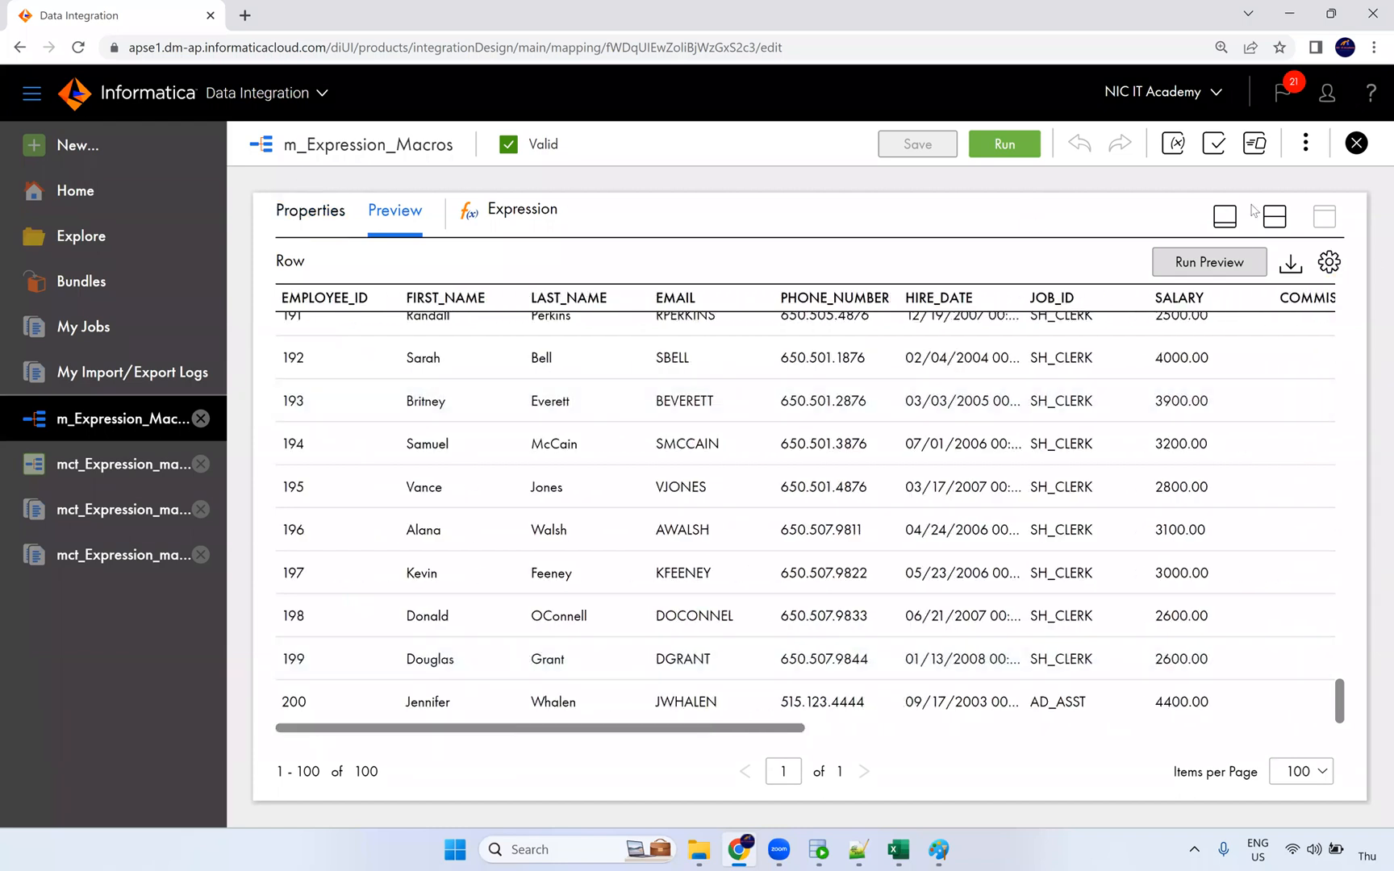
left_click(1272, 218)
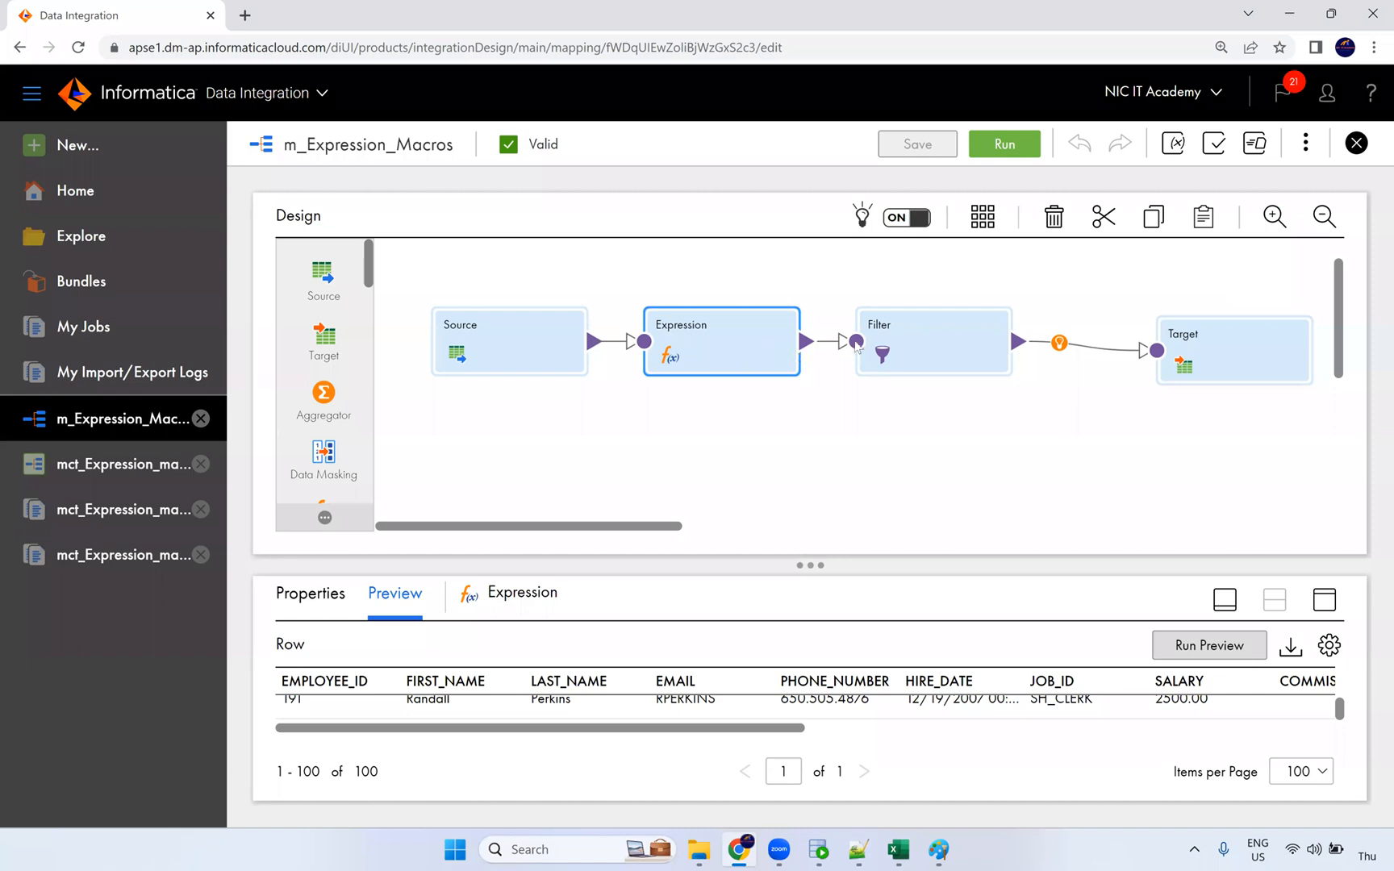
Step: Inspect flag's settings: integer output, precision 10, scale 0, default ERROR('transformation error')
left_click_drag(902, 345, 903, 346)
left_click(703, 371)
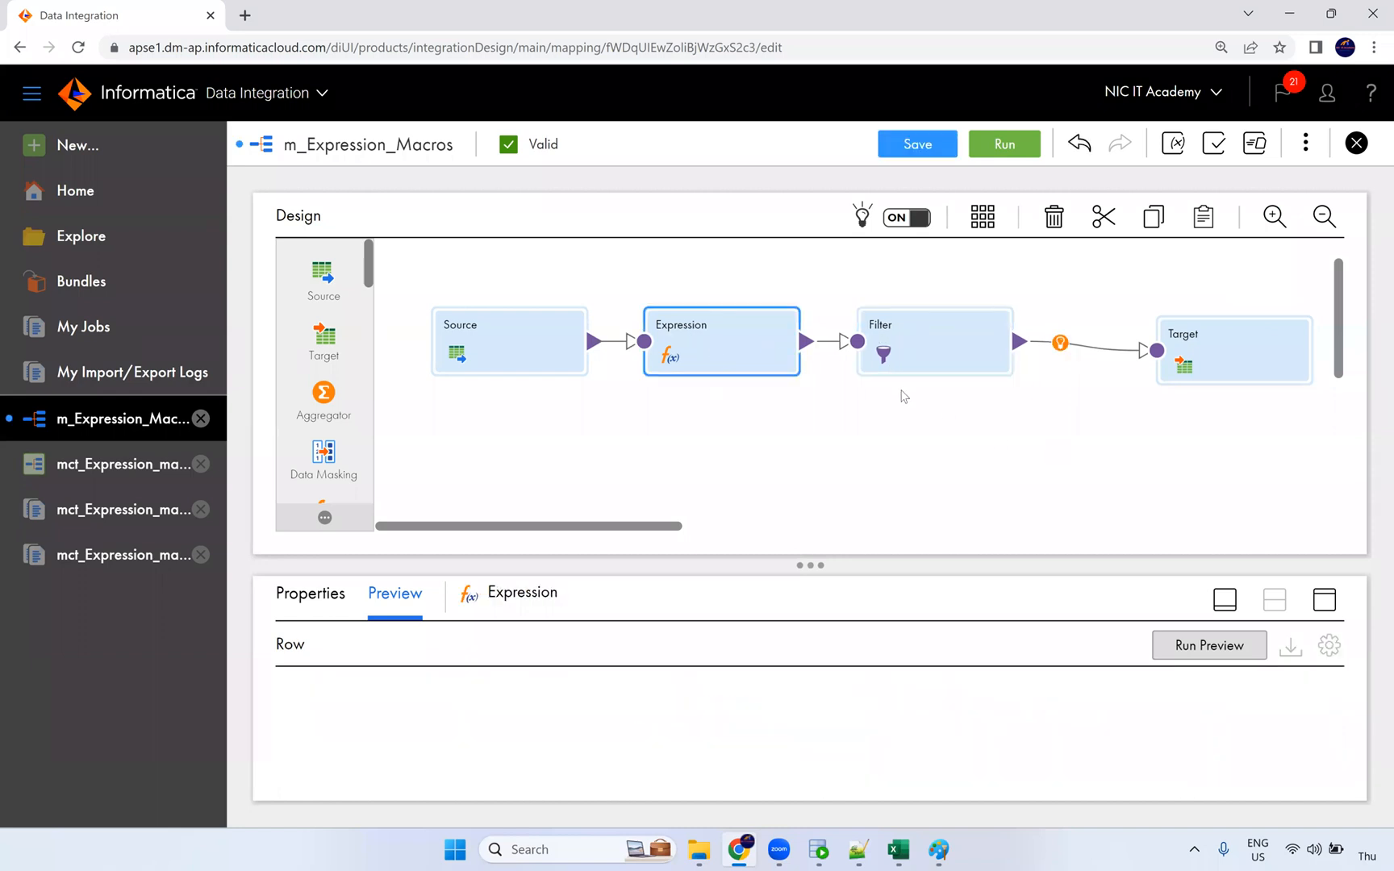
left_click(1322, 601)
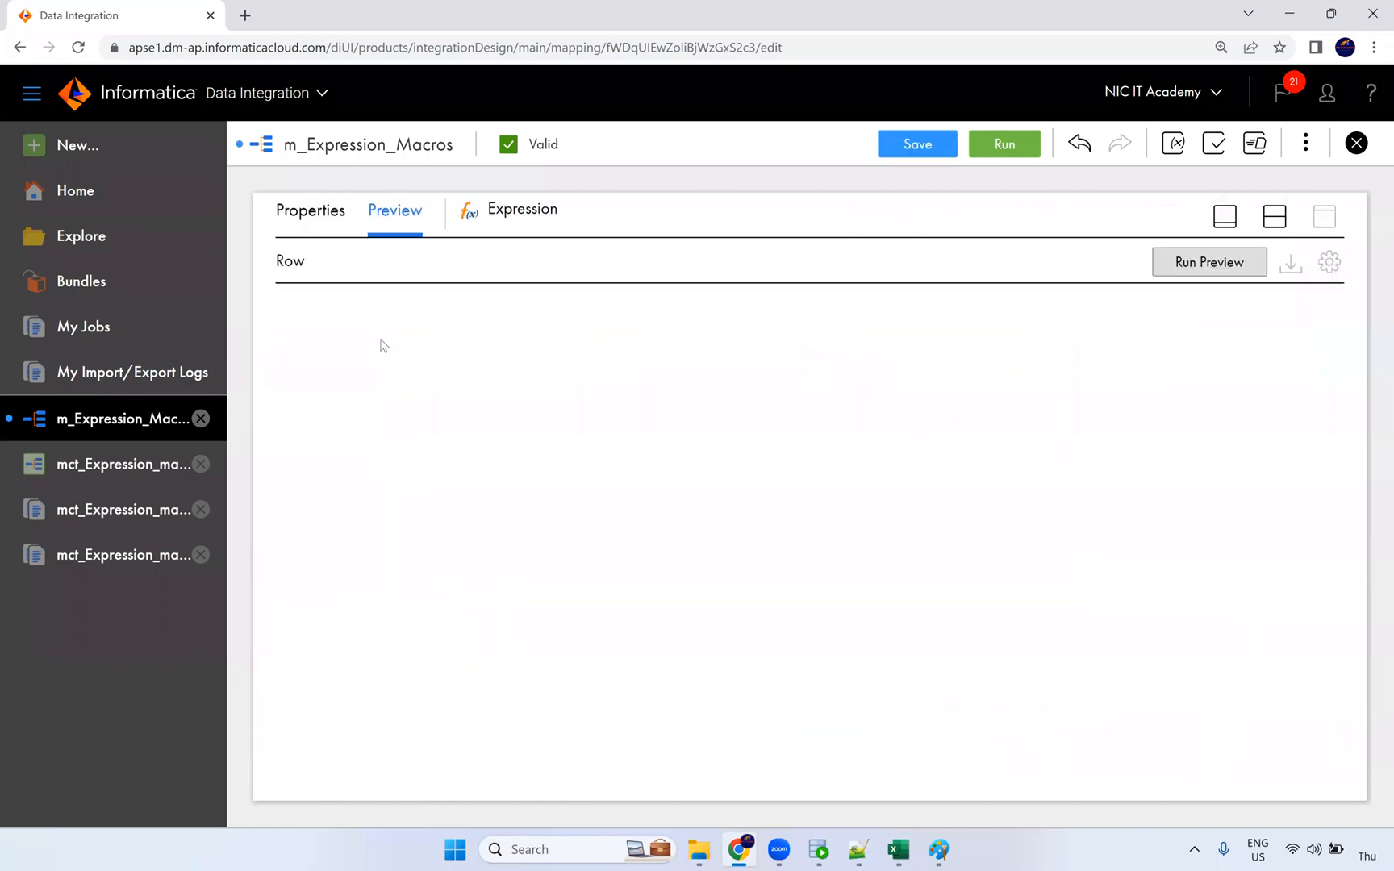
left_click(312, 213)
left_click(327, 365)
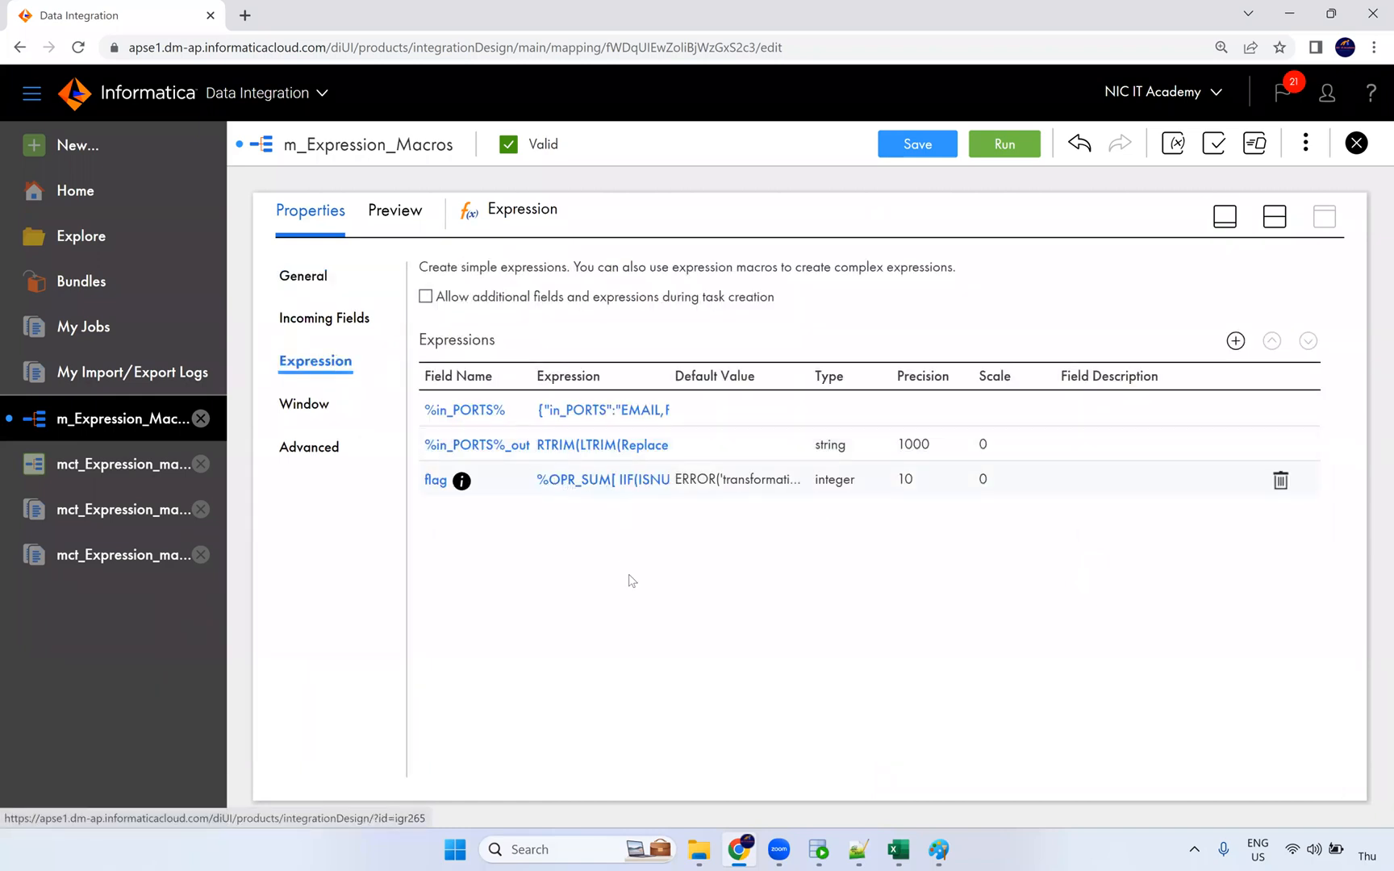
left_click(436, 481)
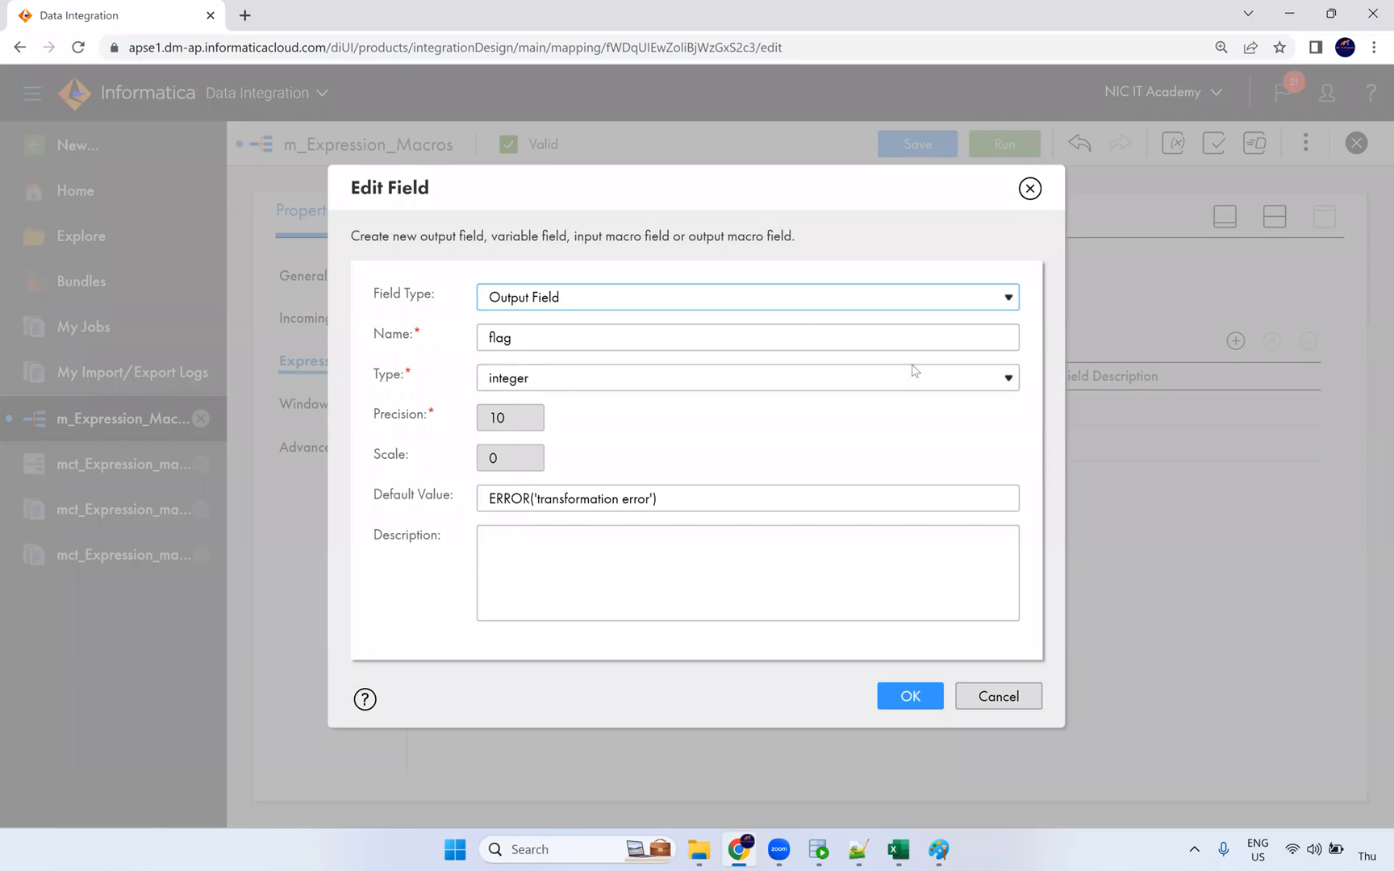
left_click(1029, 191)
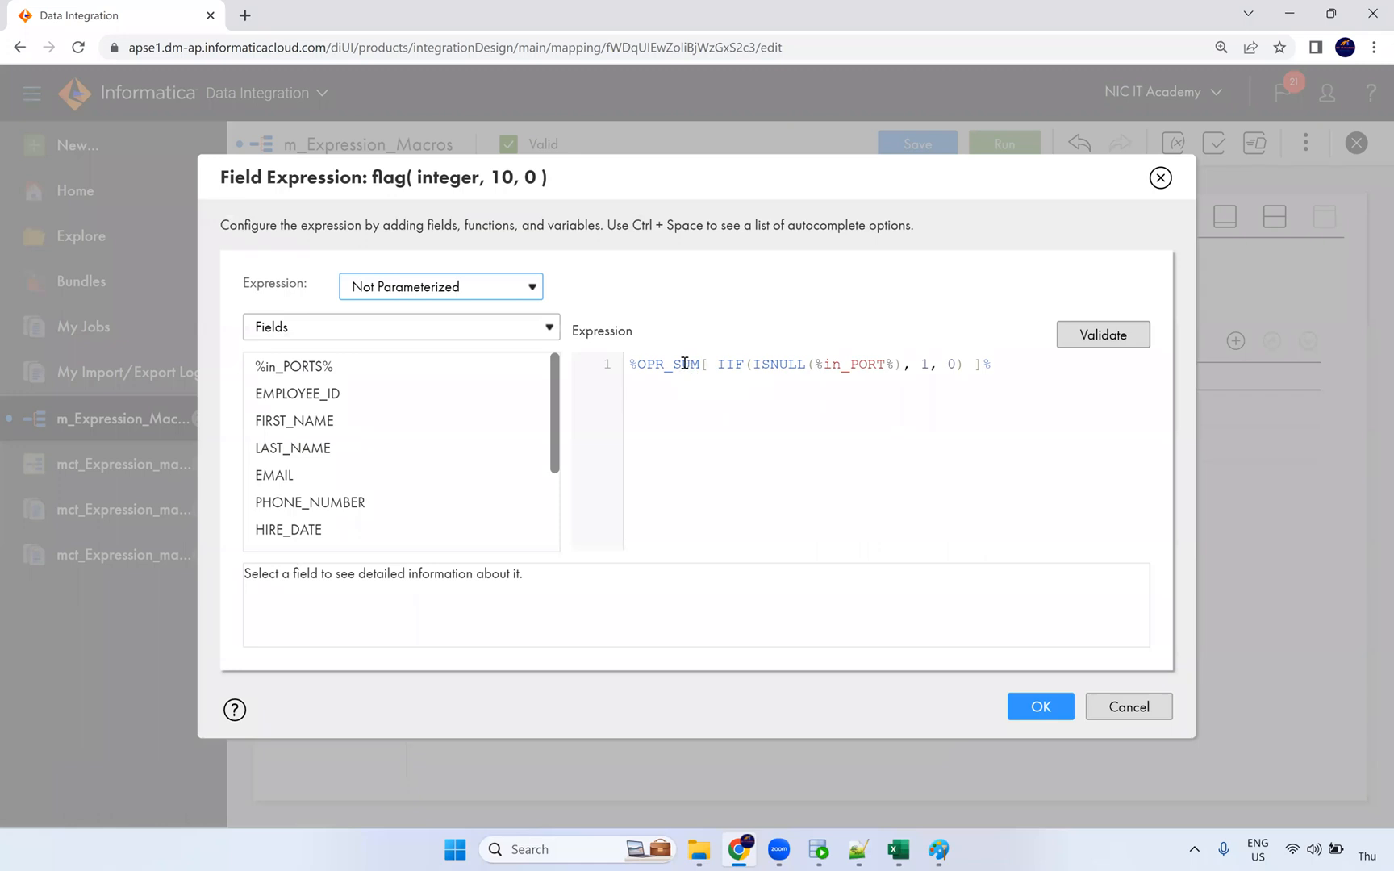
double_click(686, 364)
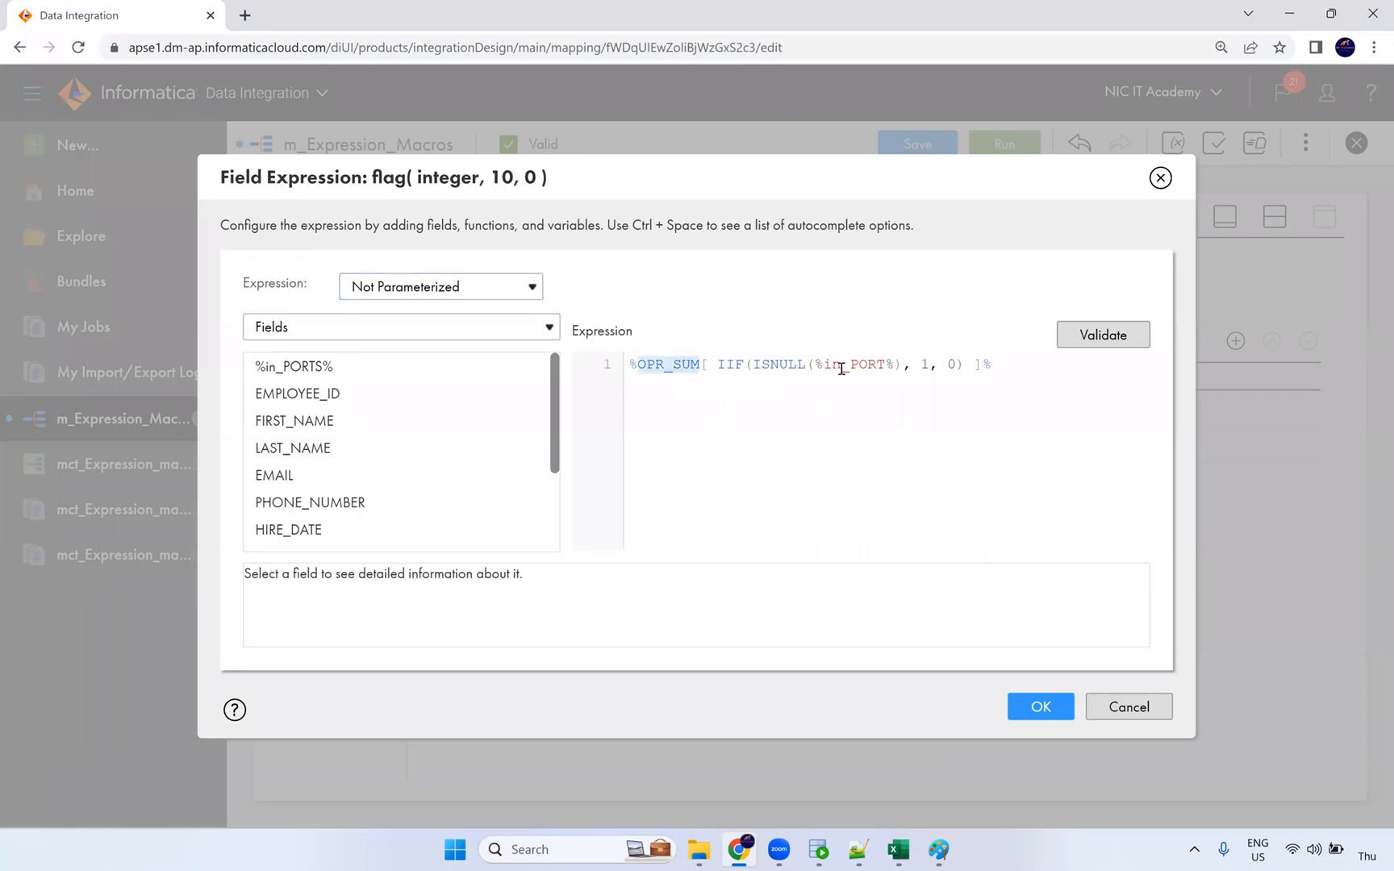
left_click(929, 364)
key("Right")
key("Right")
left_click_drag(898, 364, 819, 365)
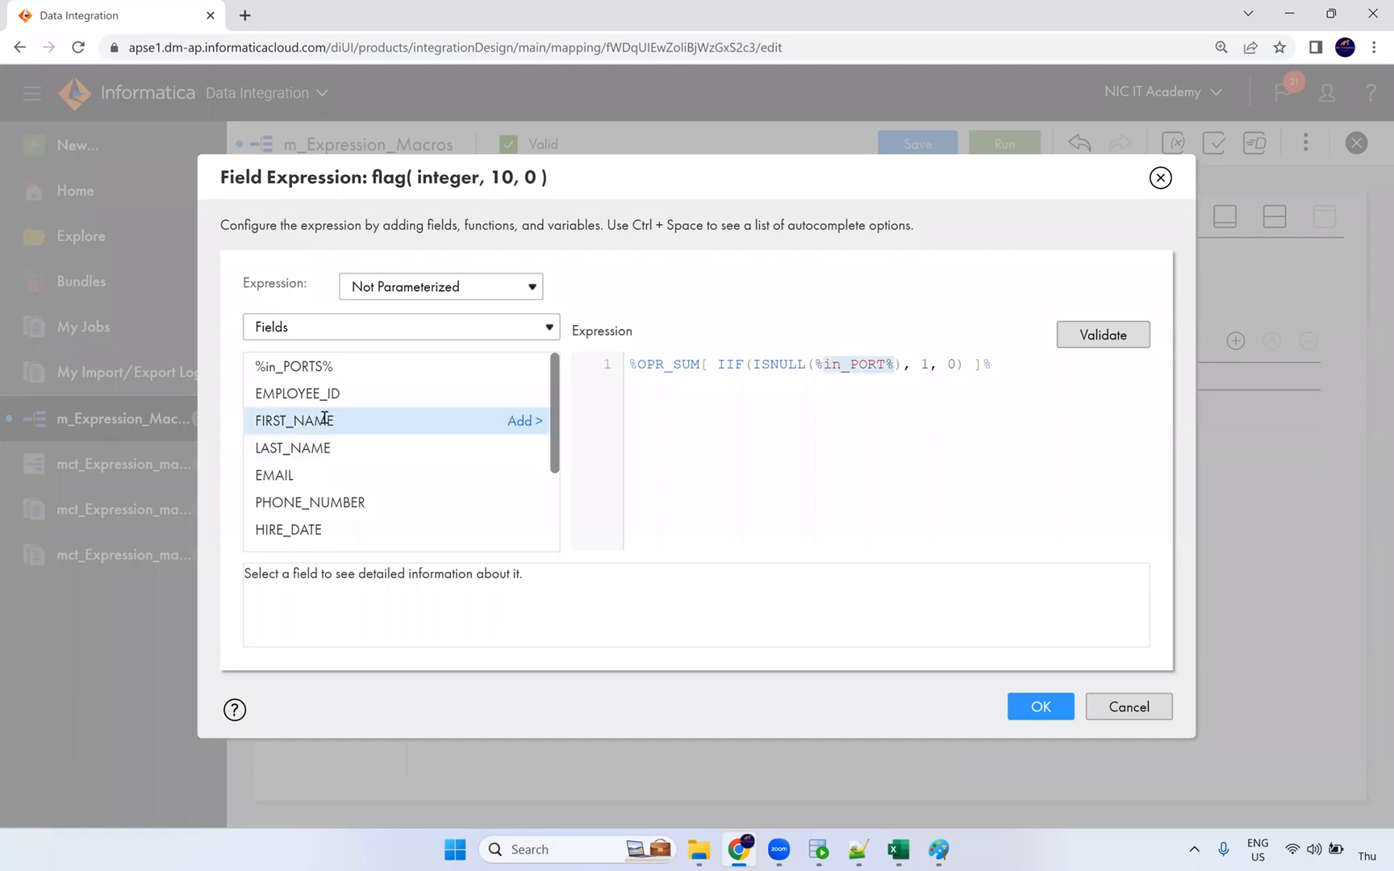
left_click(520, 395)
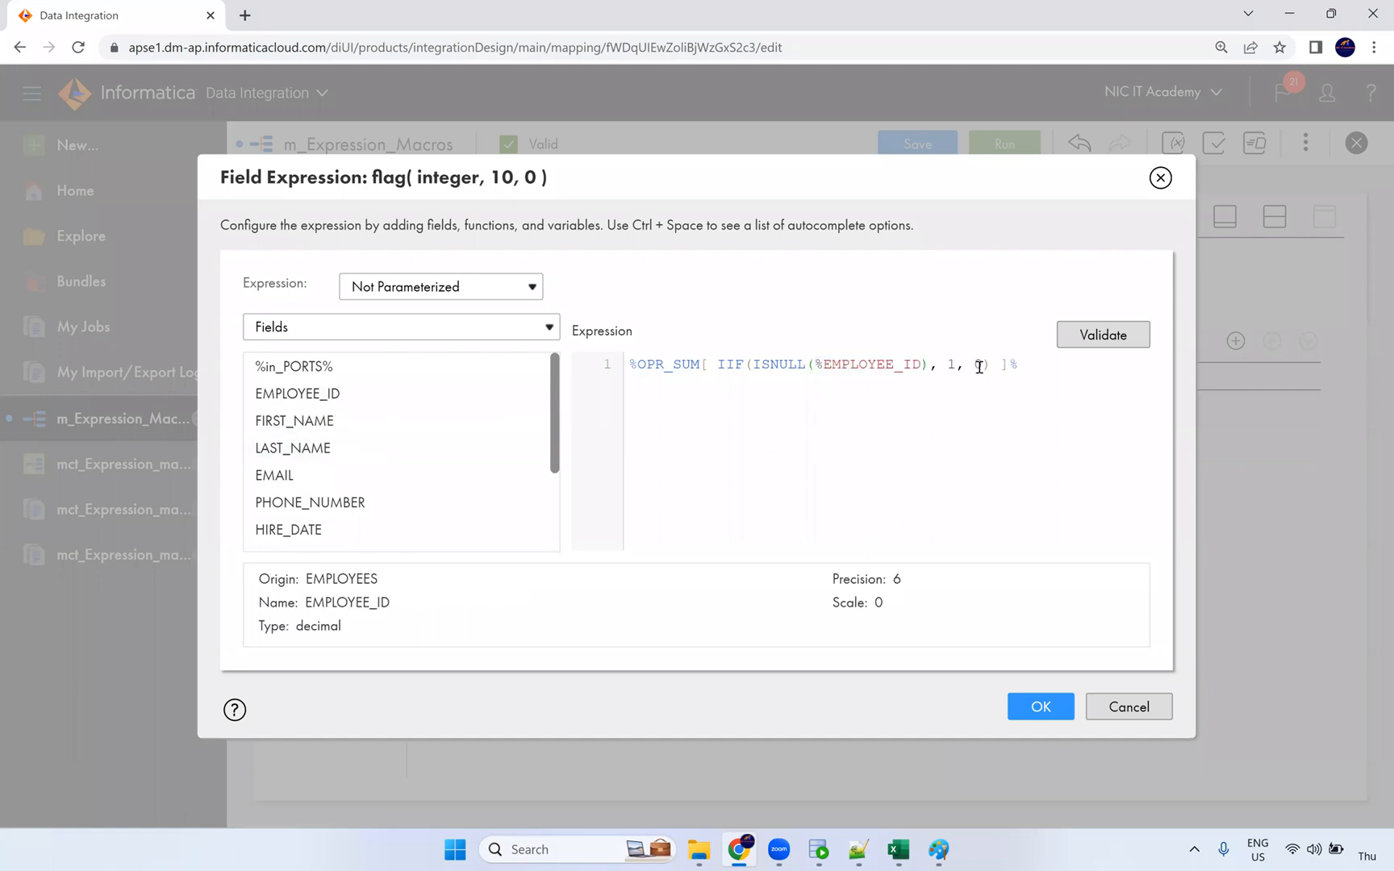
key("BackSpace")
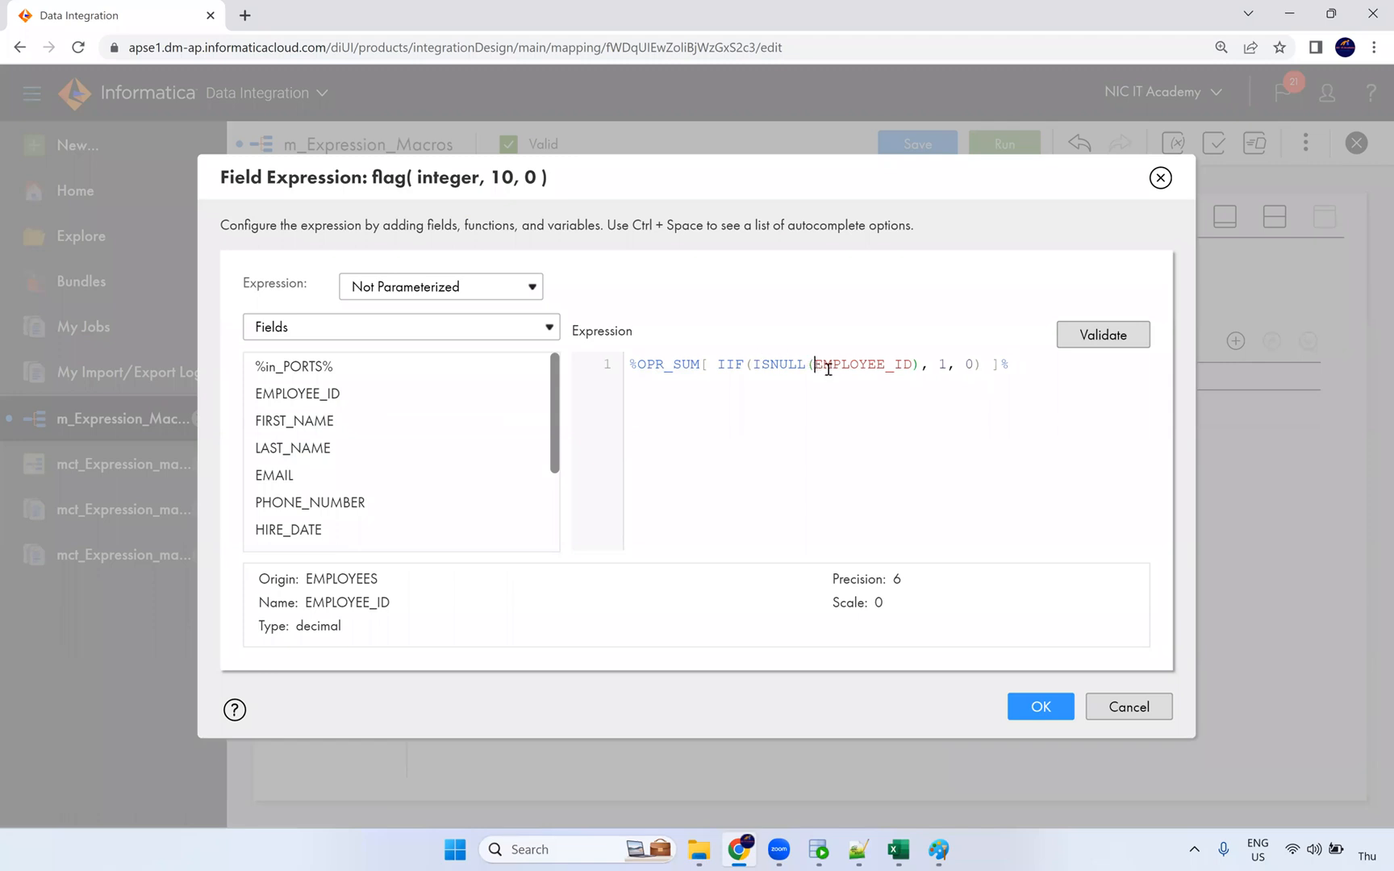
left_click(1121, 335)
left_click(1102, 335)
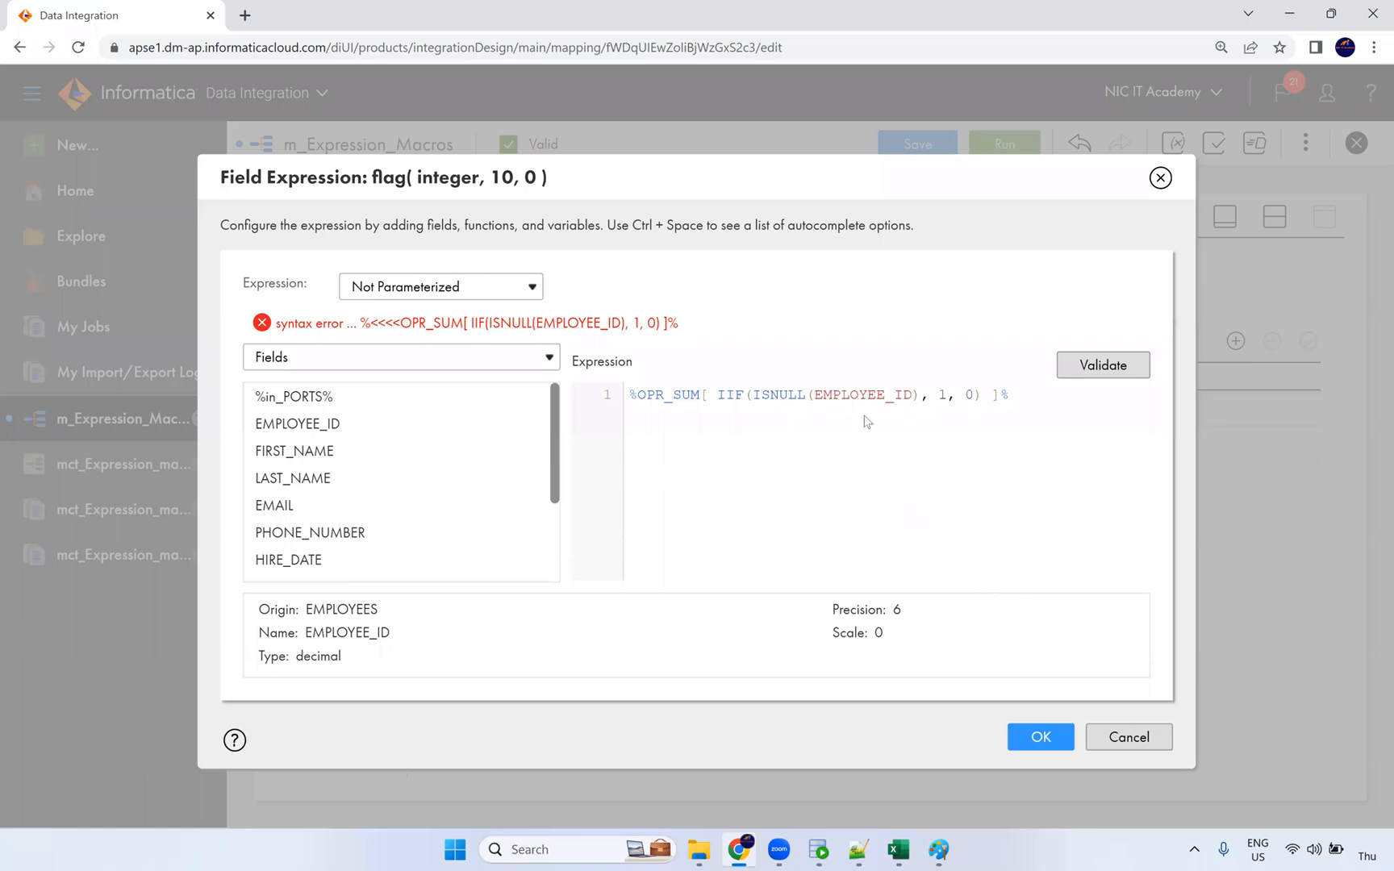
key("ctrl+z")
key("ctrl+z")
key("ctrl+z")
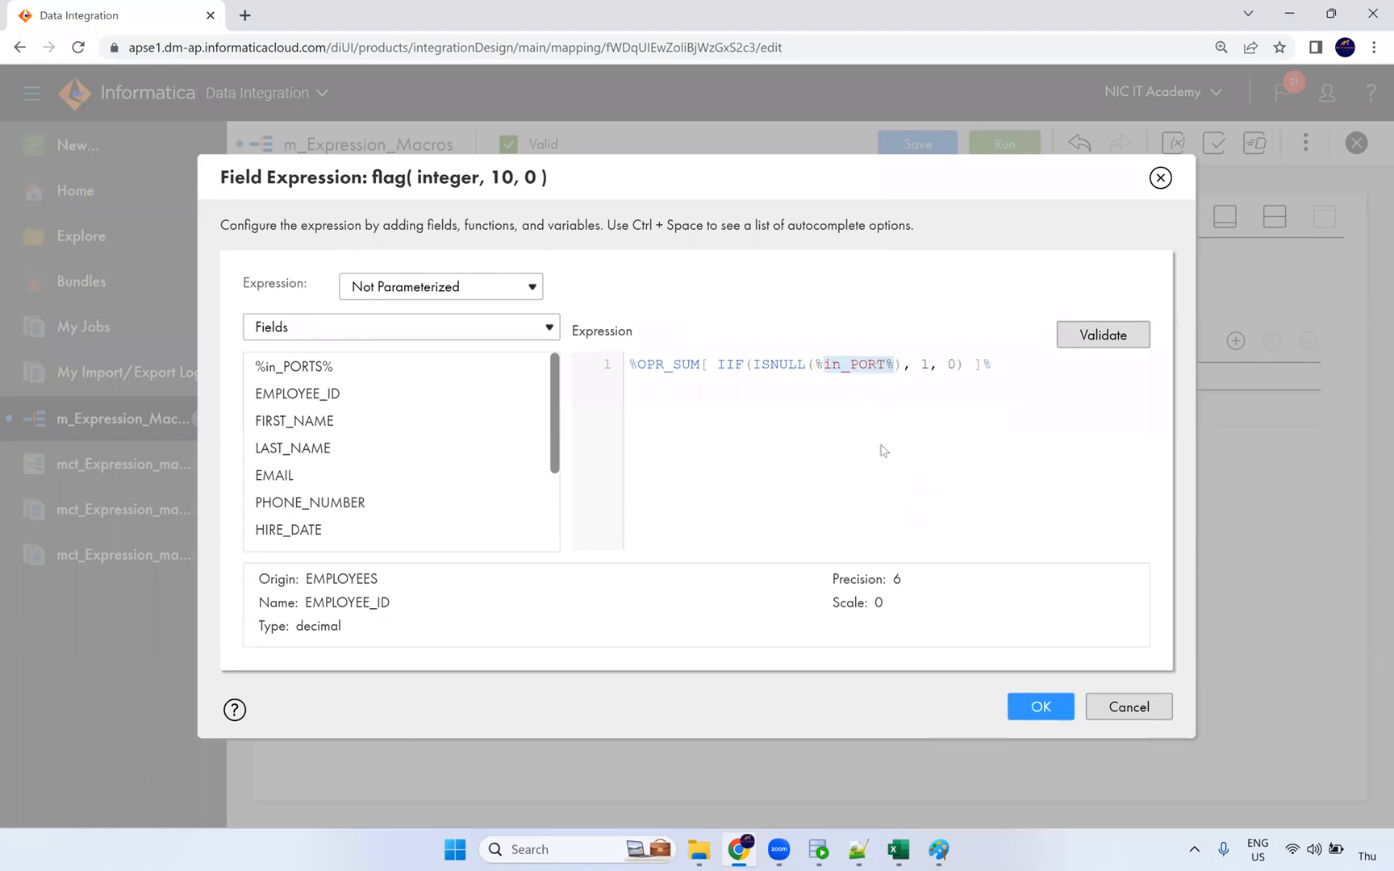
left_click(1129, 709)
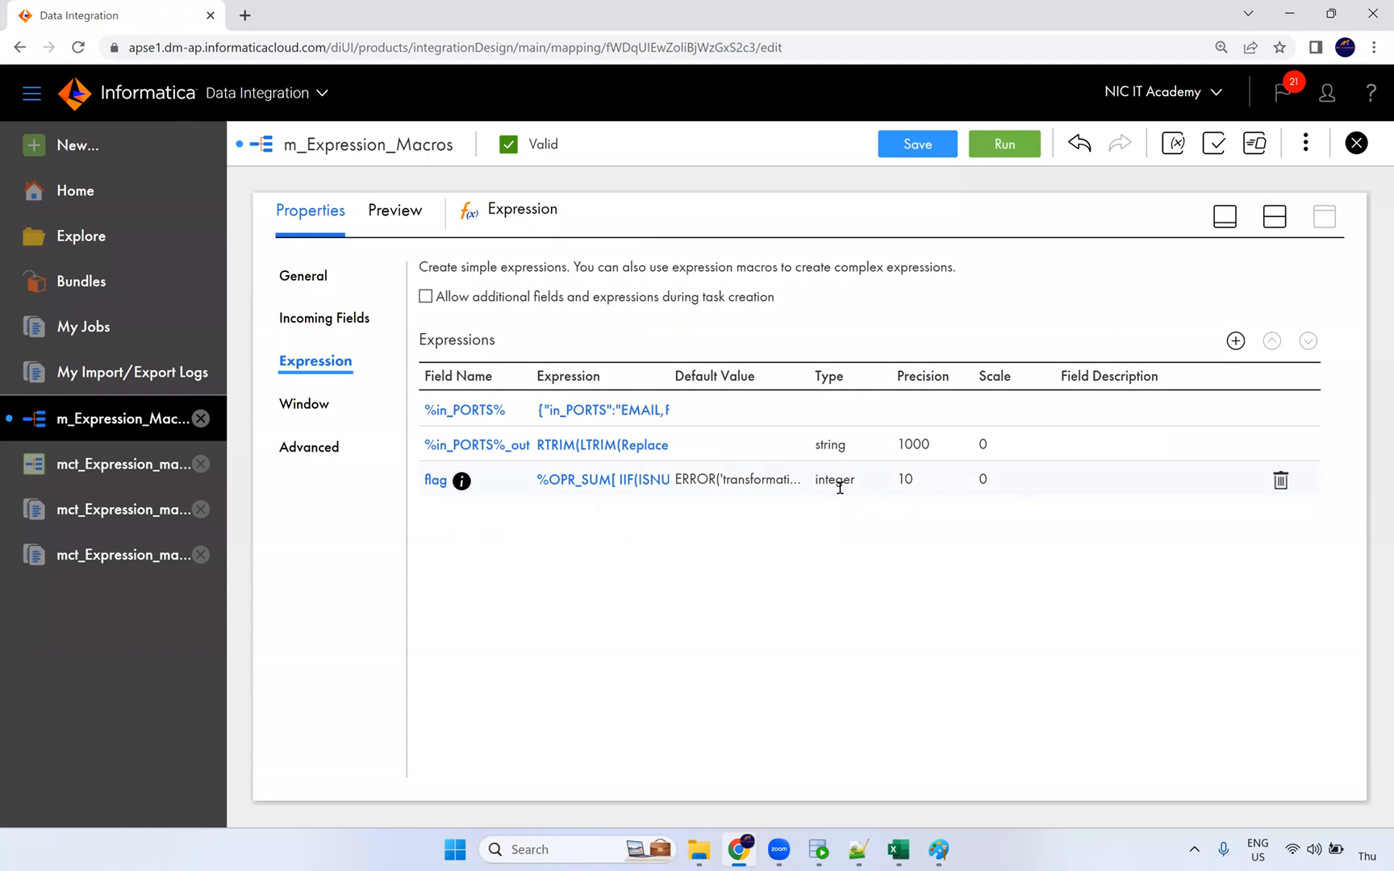
Step: Reopen and cancel flag's Edit Field, then select the Filter on the Design canvas
left_click(436, 481)
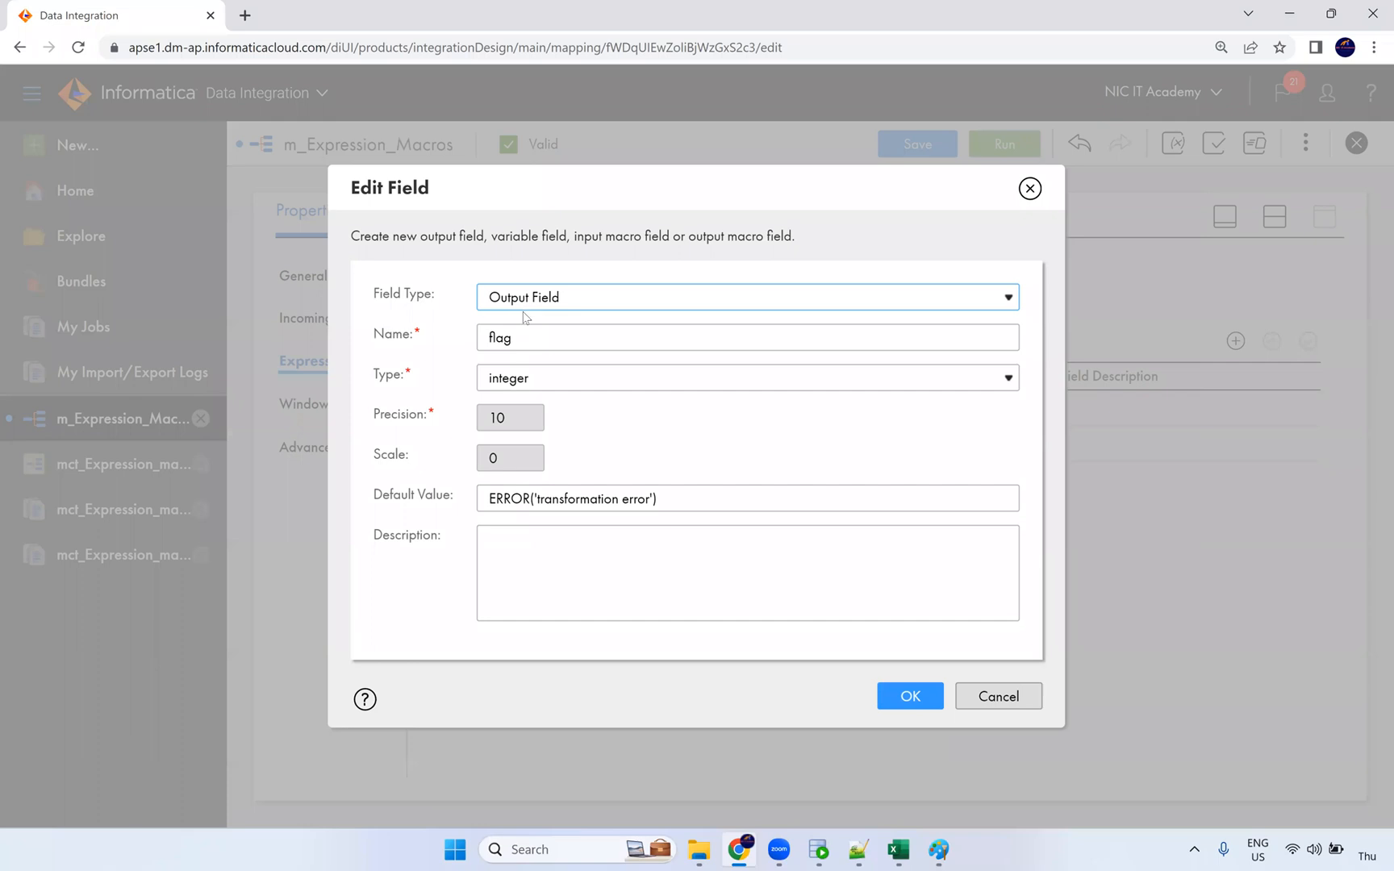
left_click(999, 696)
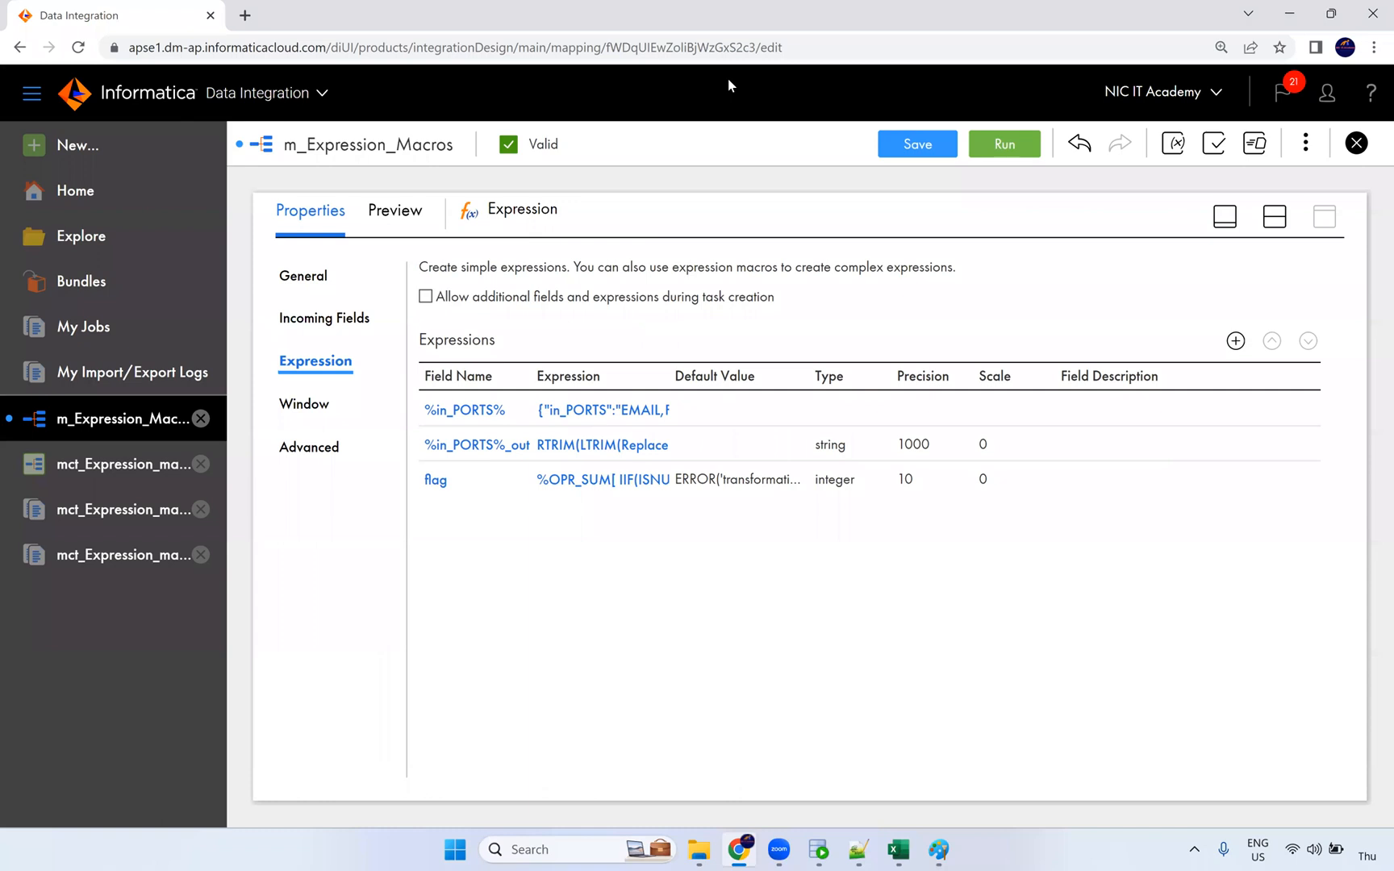
left_click(798, 403)
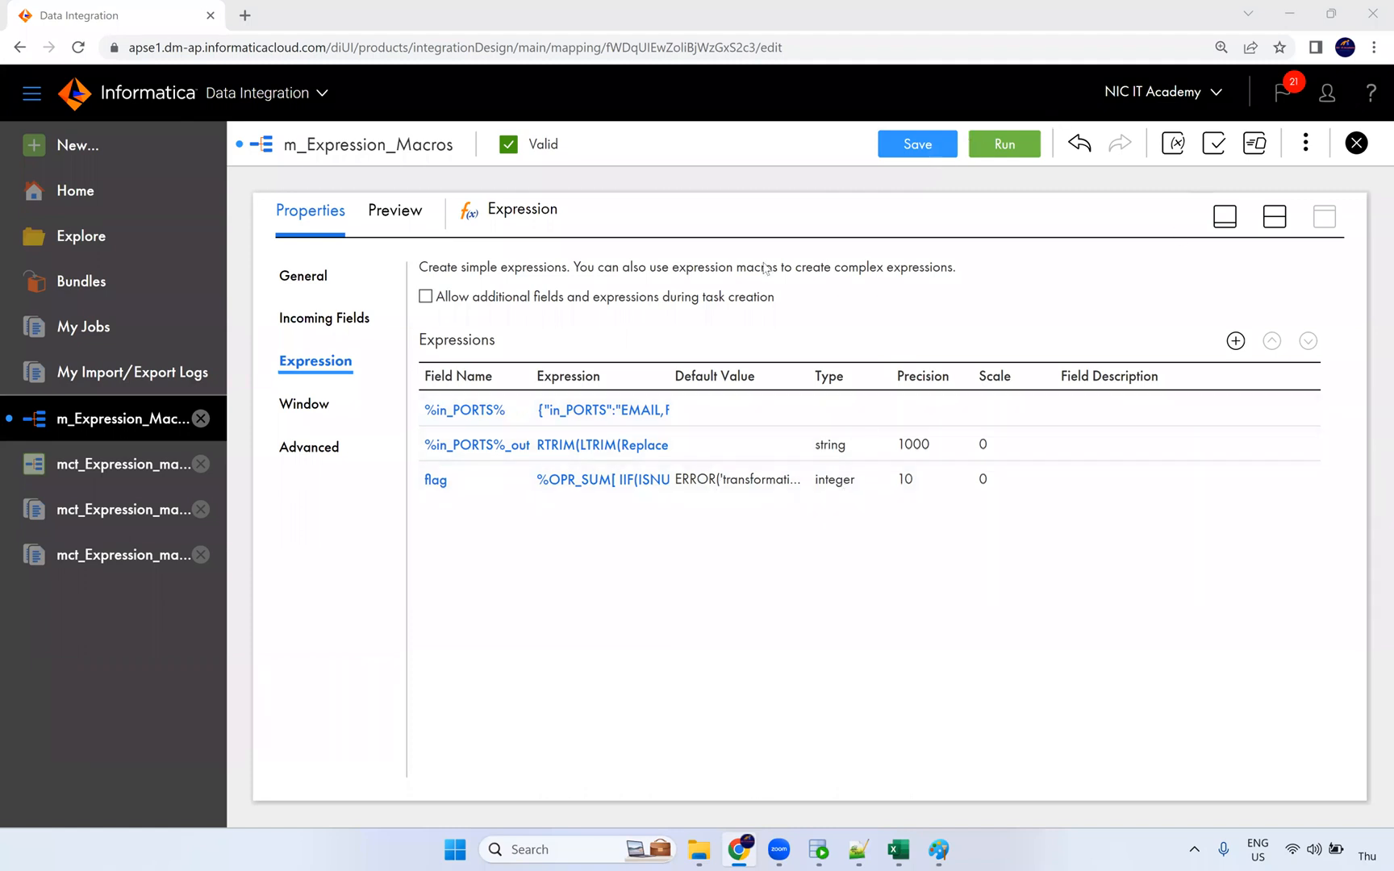
left_click(1273, 217)
left_click(932, 339)
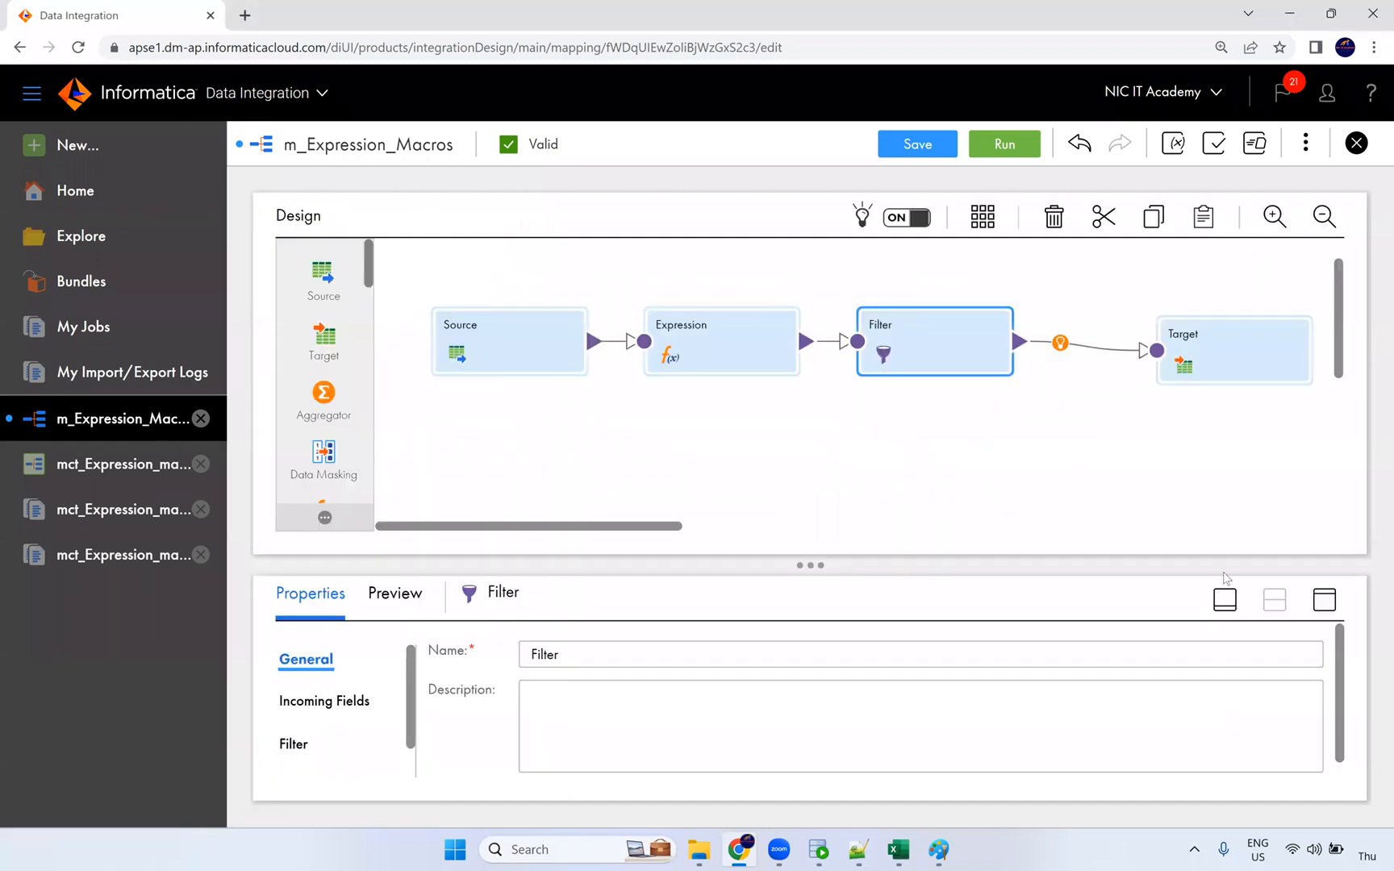
Step: Inspect the Filter's condition and incoming fields, including %in_PORTS%_out and integer flag
left_click(1324, 600)
left_click(295, 363)
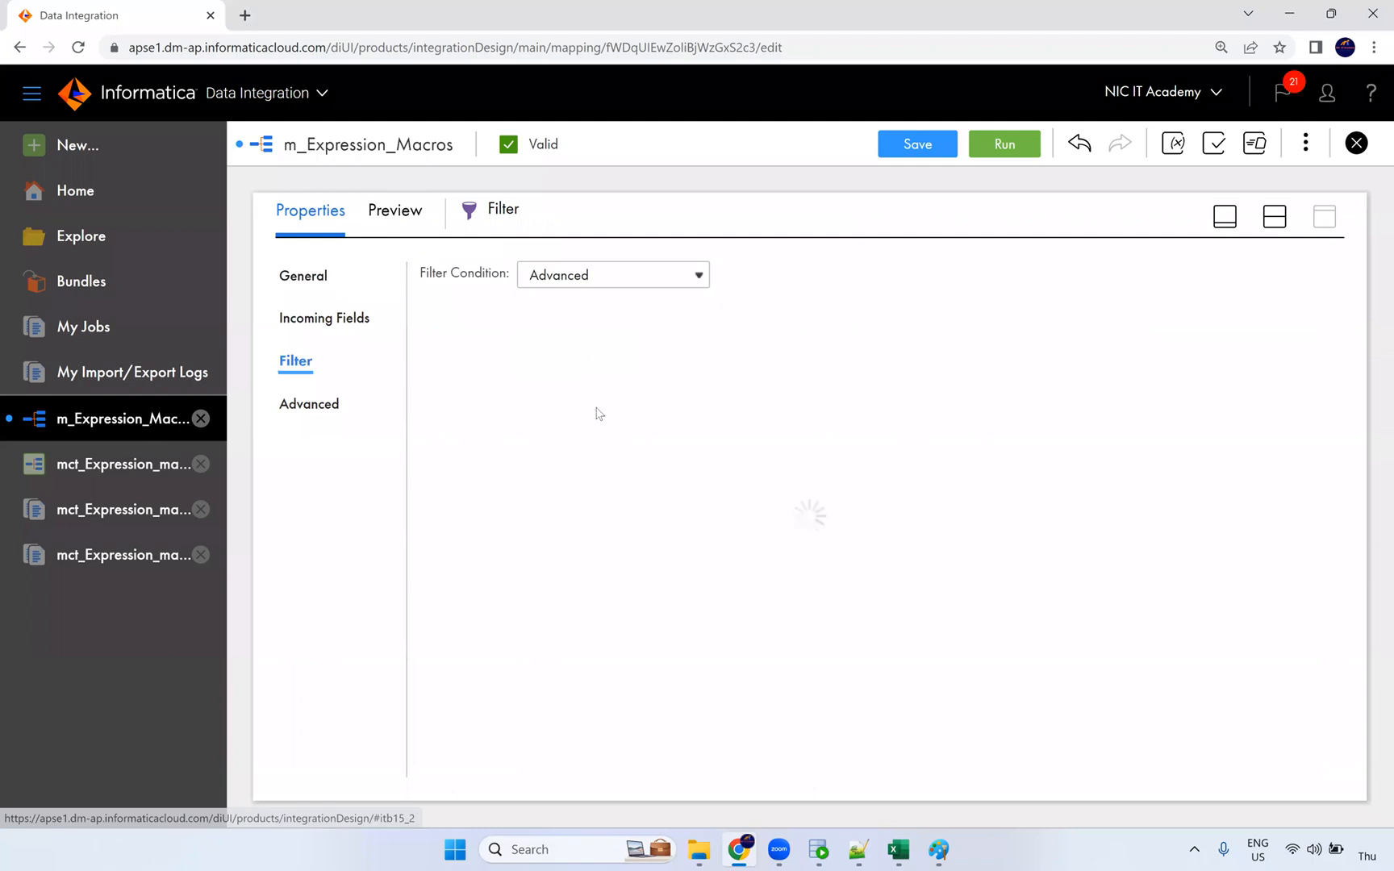
left_click(314, 325)
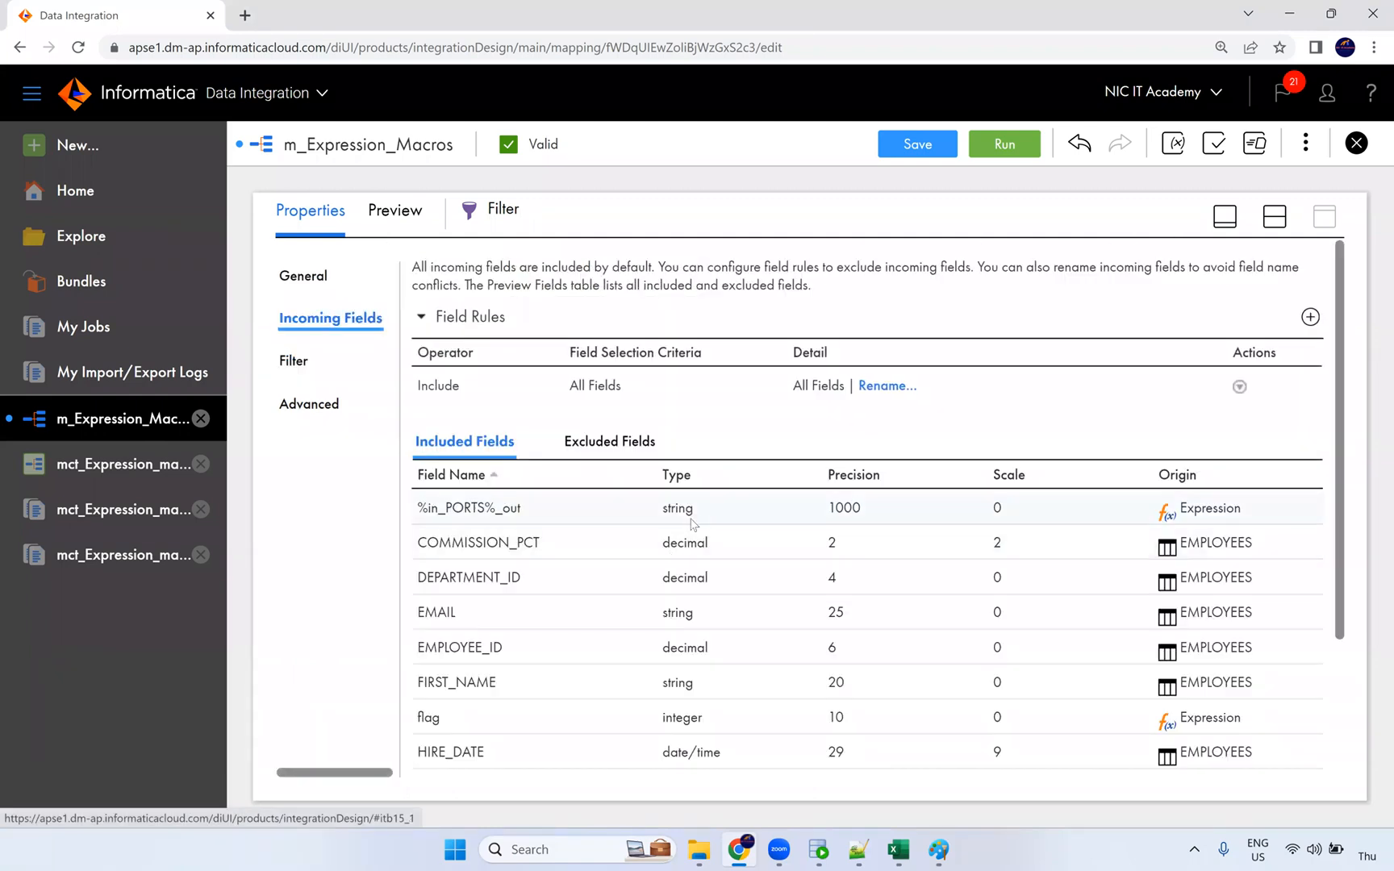
double_click(671, 511)
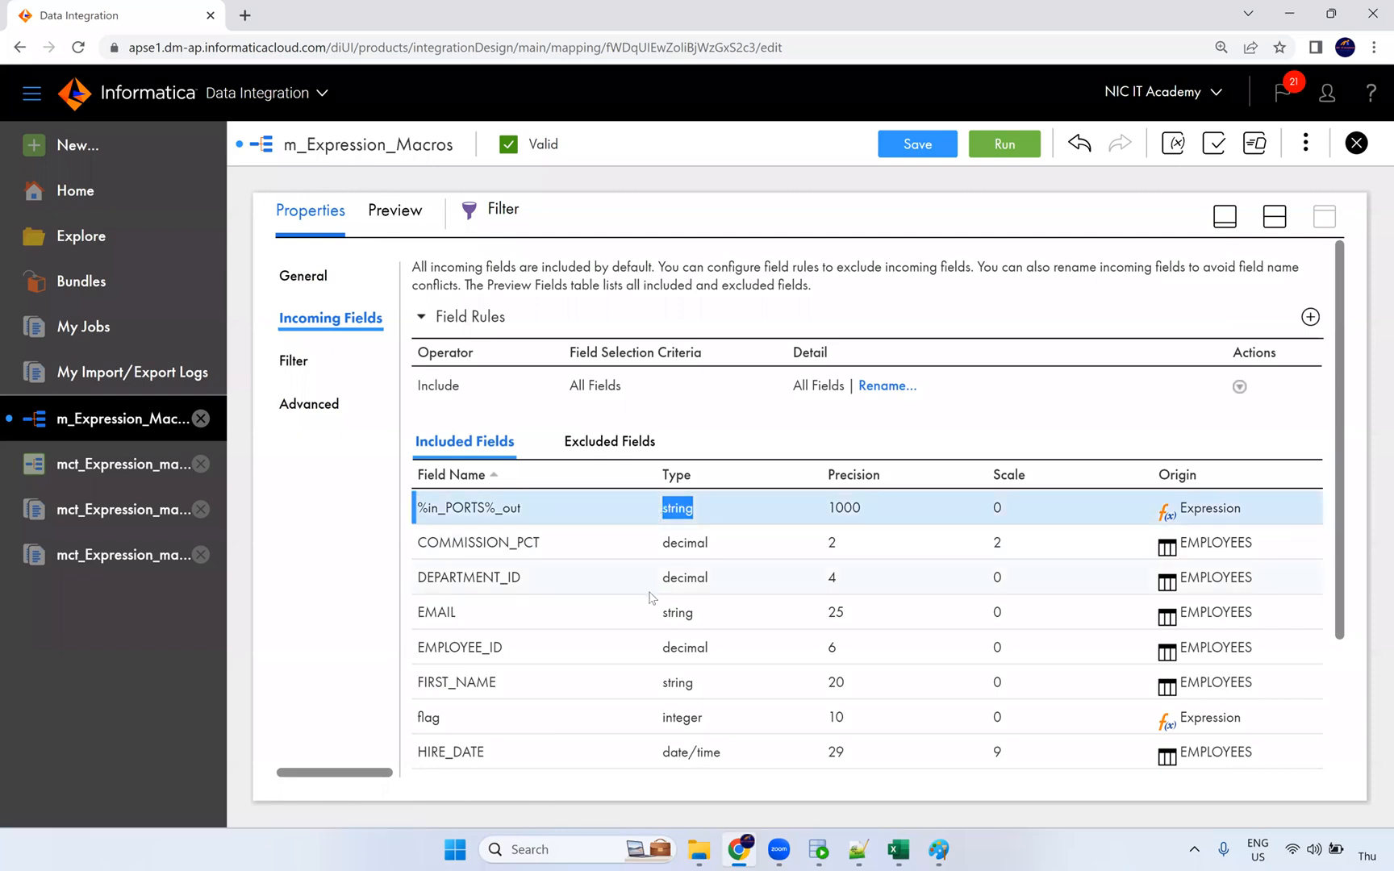
scroll(583, 571, "down", 2)
double_click(687, 538)
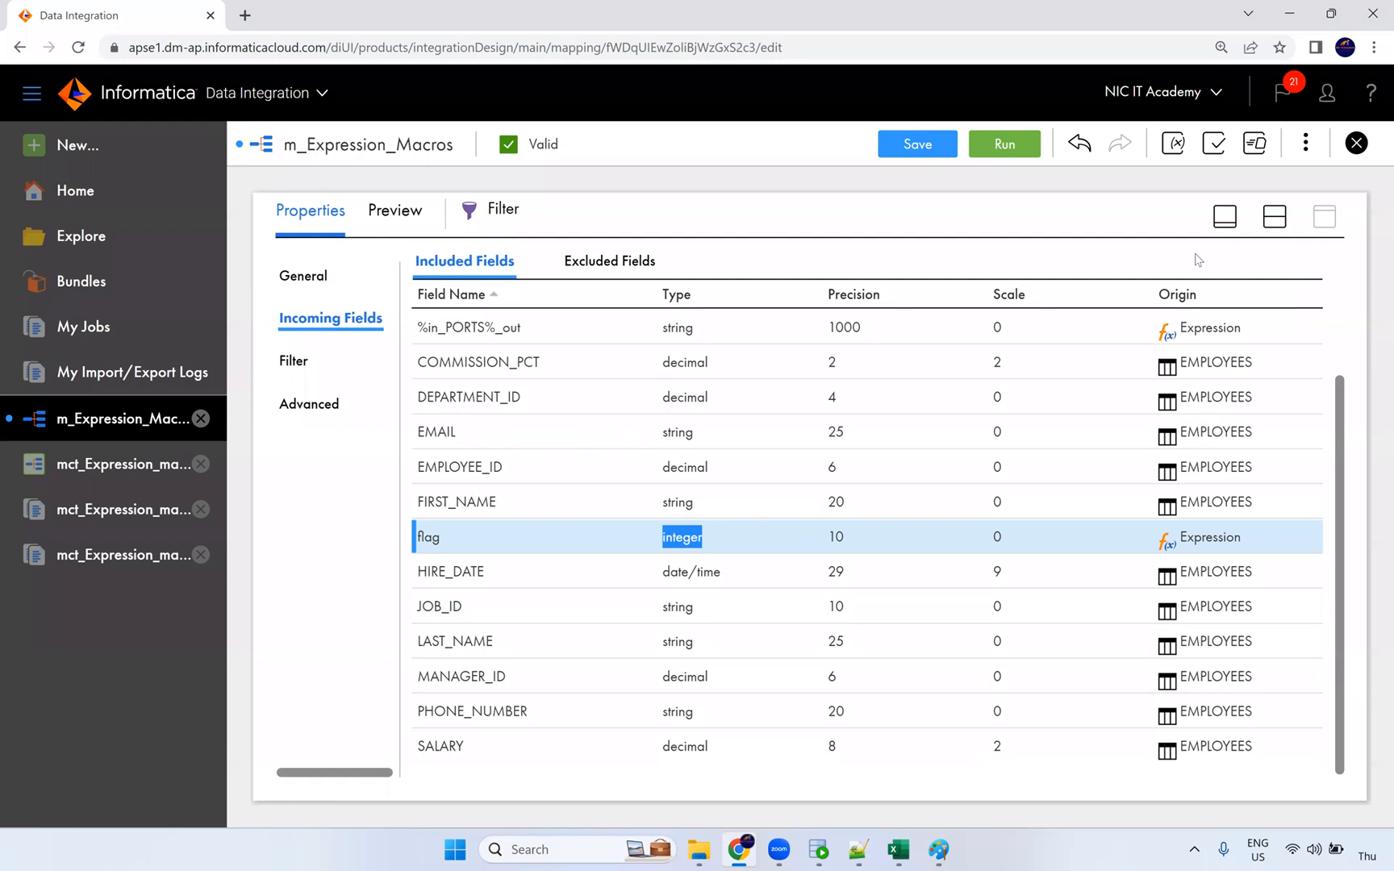
left_click(1274, 225)
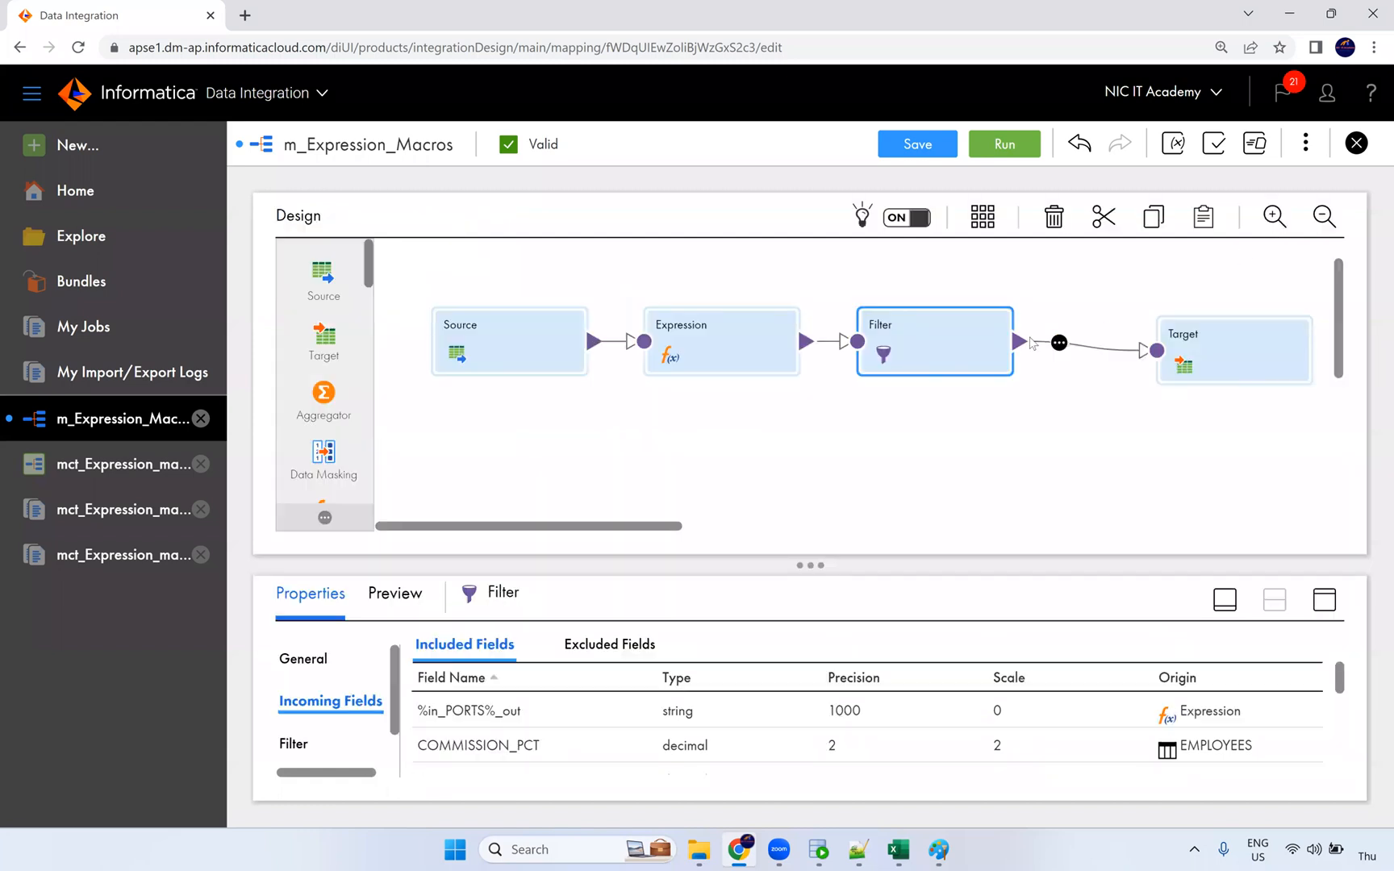
left_click(1214, 347)
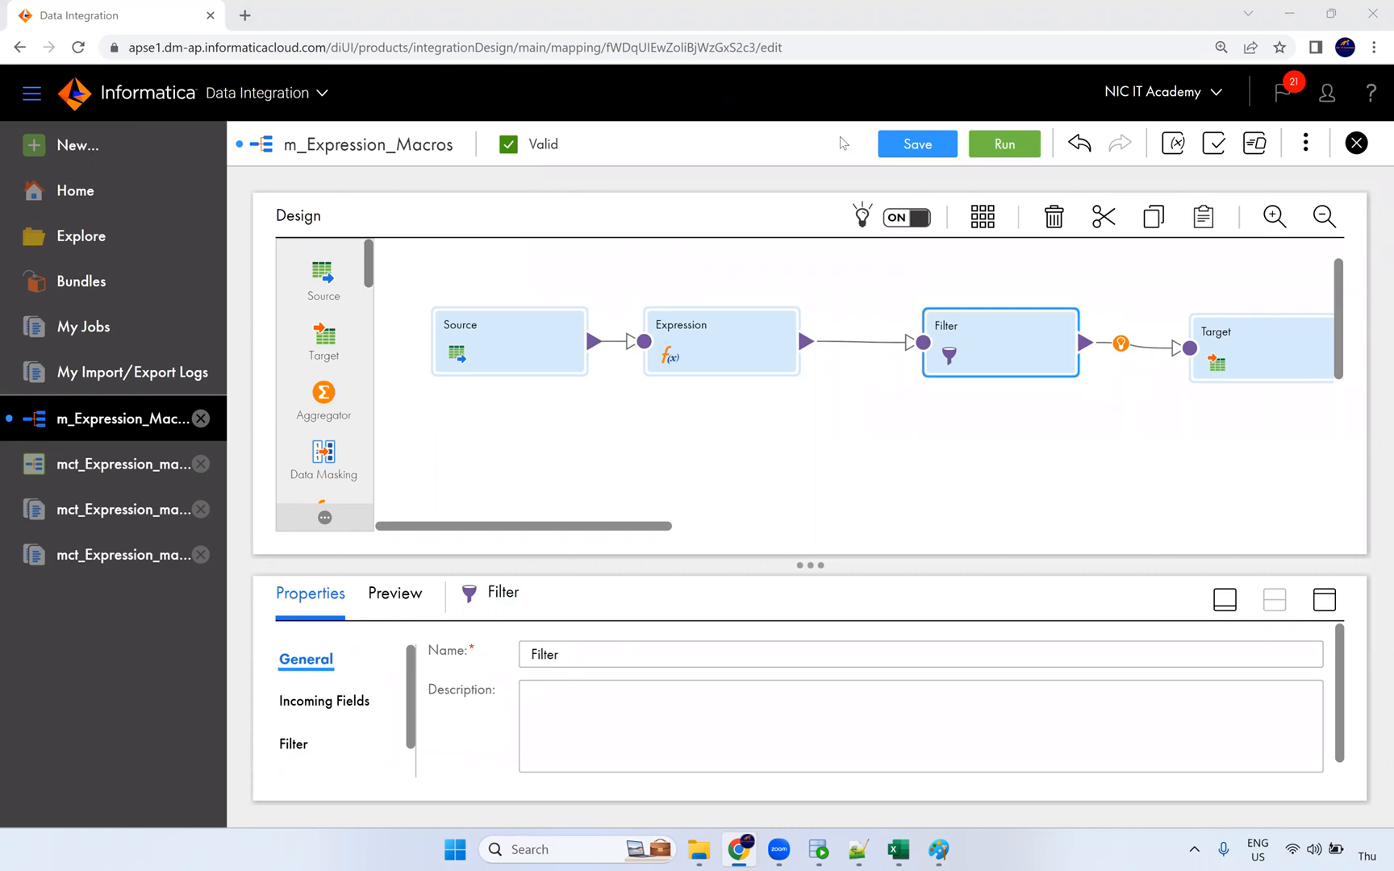
Step: Bring the Expression transformation's expressions table back full-panel
left_click(125, 472)
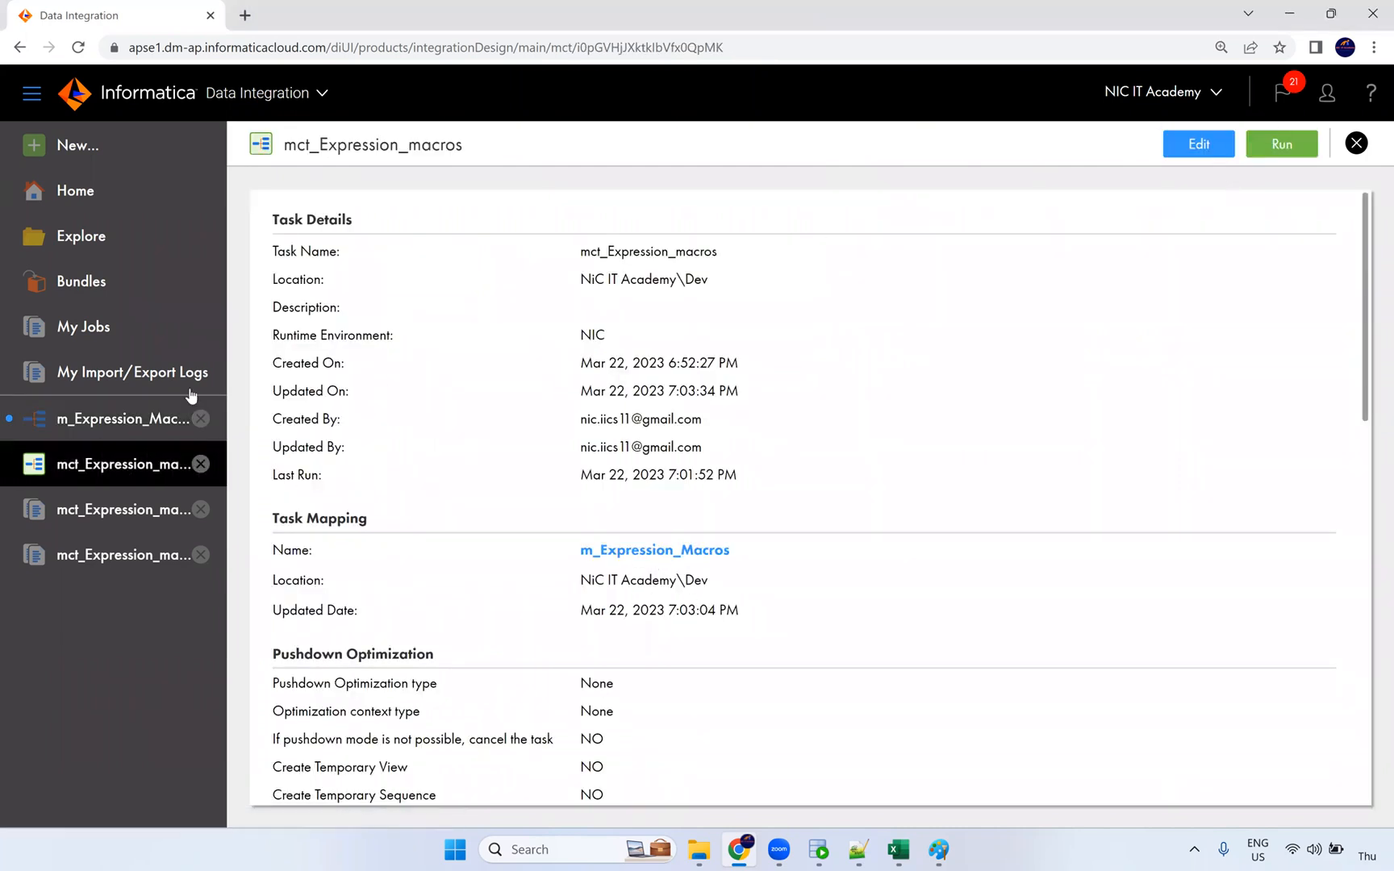
left_click(128, 418)
left_click(729, 358)
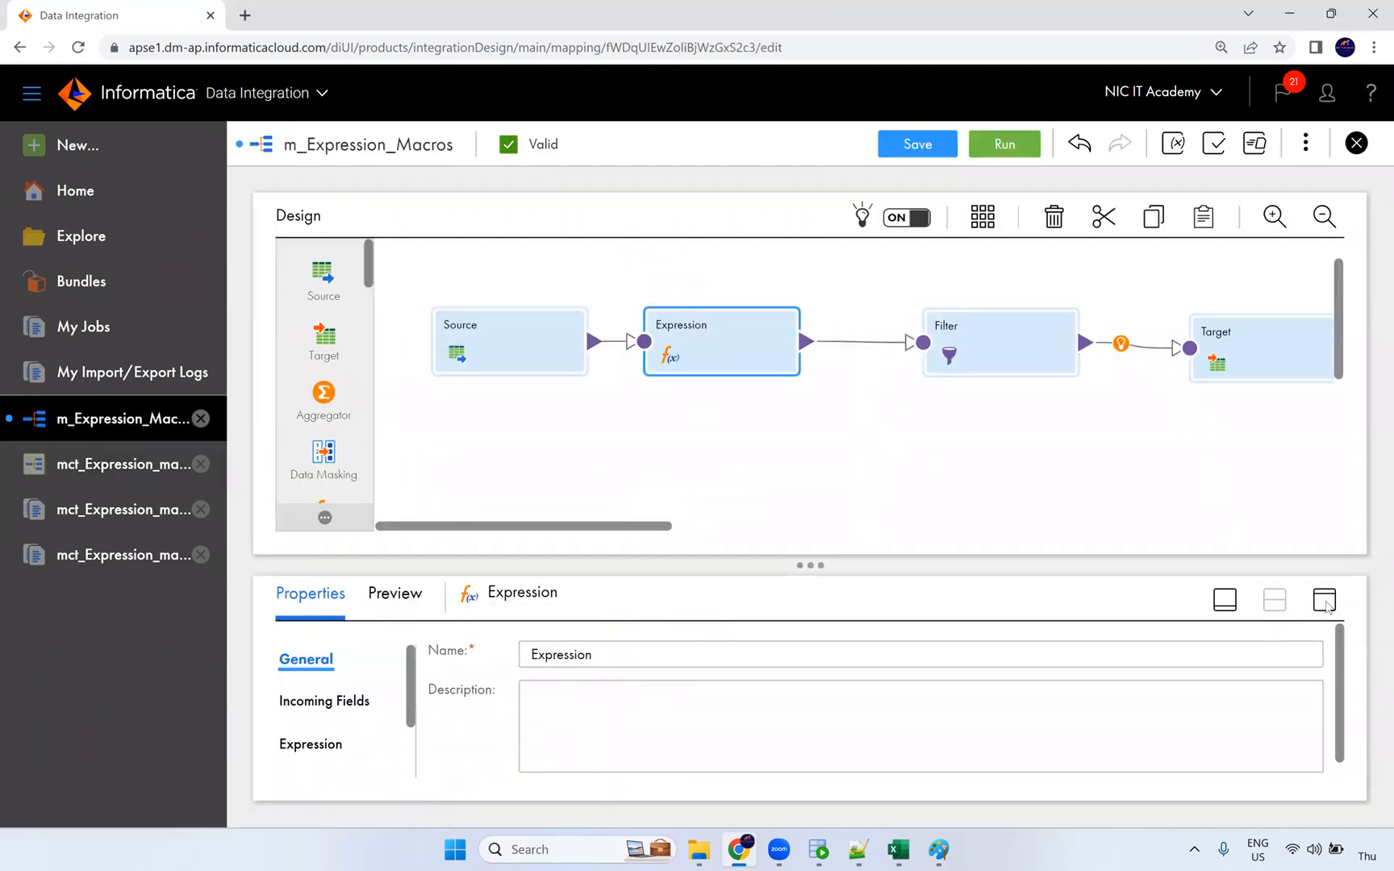
left_click(1325, 601)
left_click(321, 364)
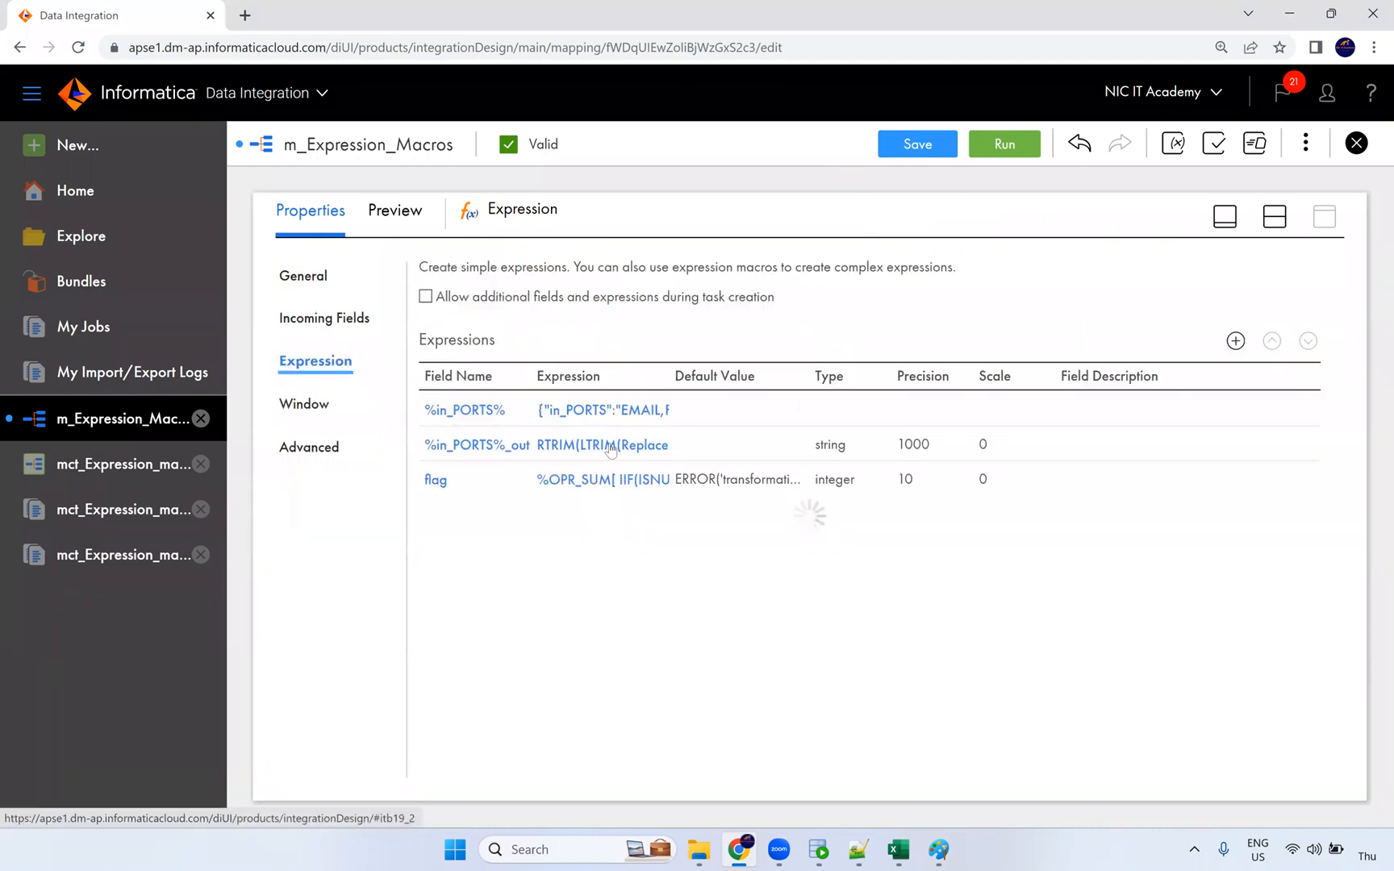
Step: Turn flag into an output macro field on %in_PORTS% with suffix _out1
left_click(492, 488)
left_click(552, 302)
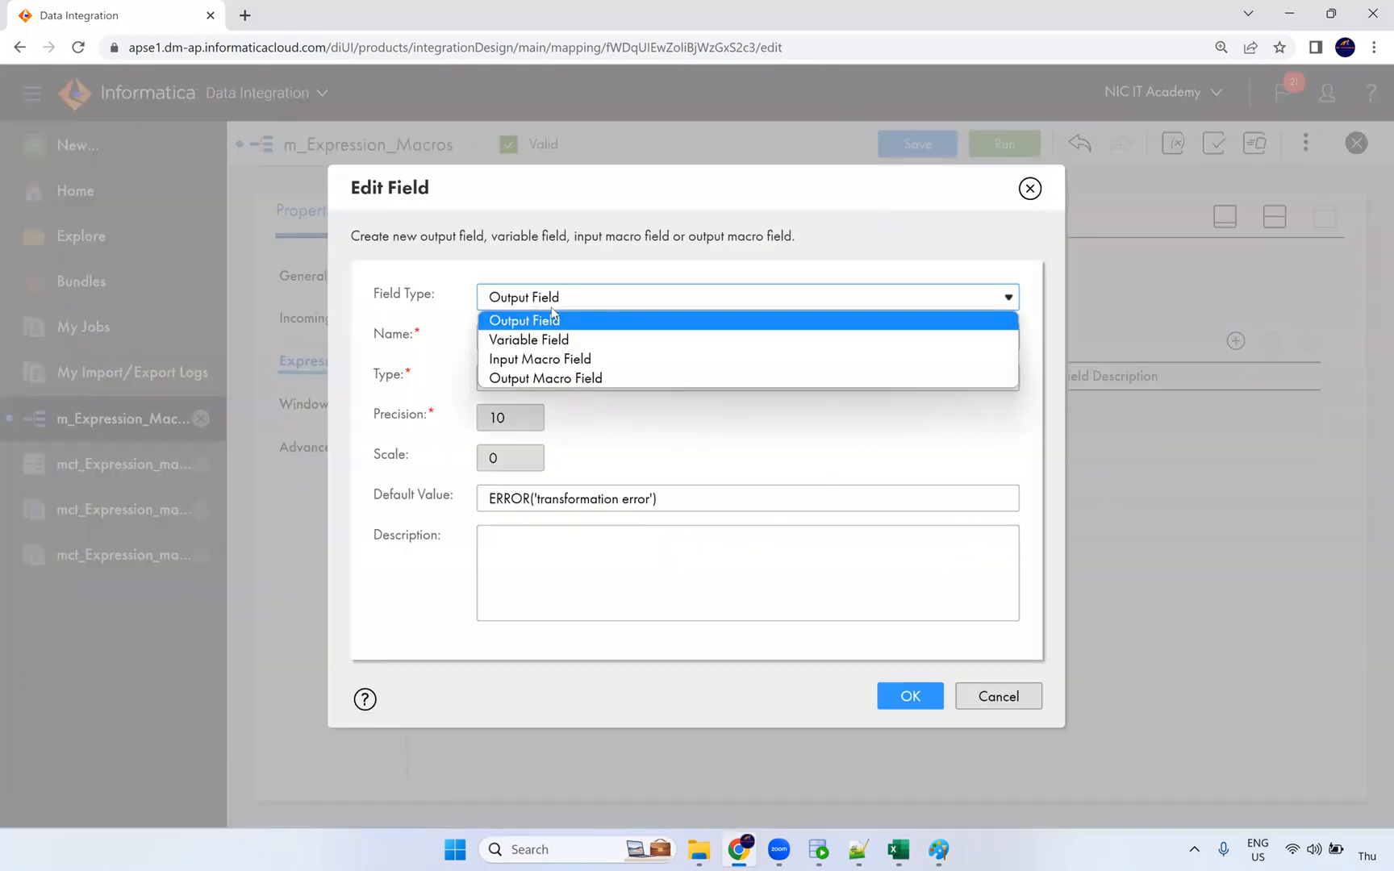
left_click(556, 378)
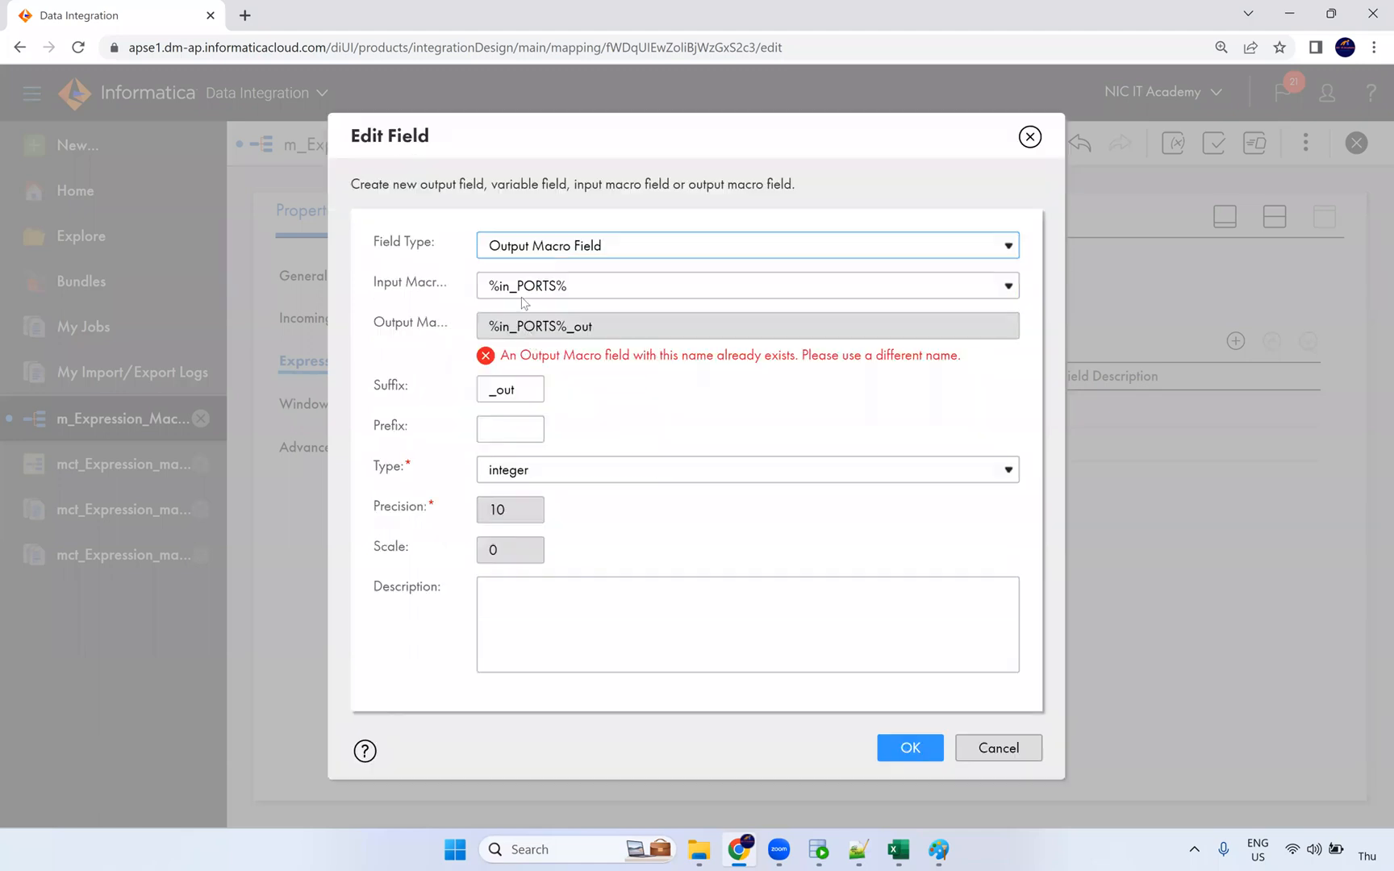
left_click(579, 287)
left_click(617, 308)
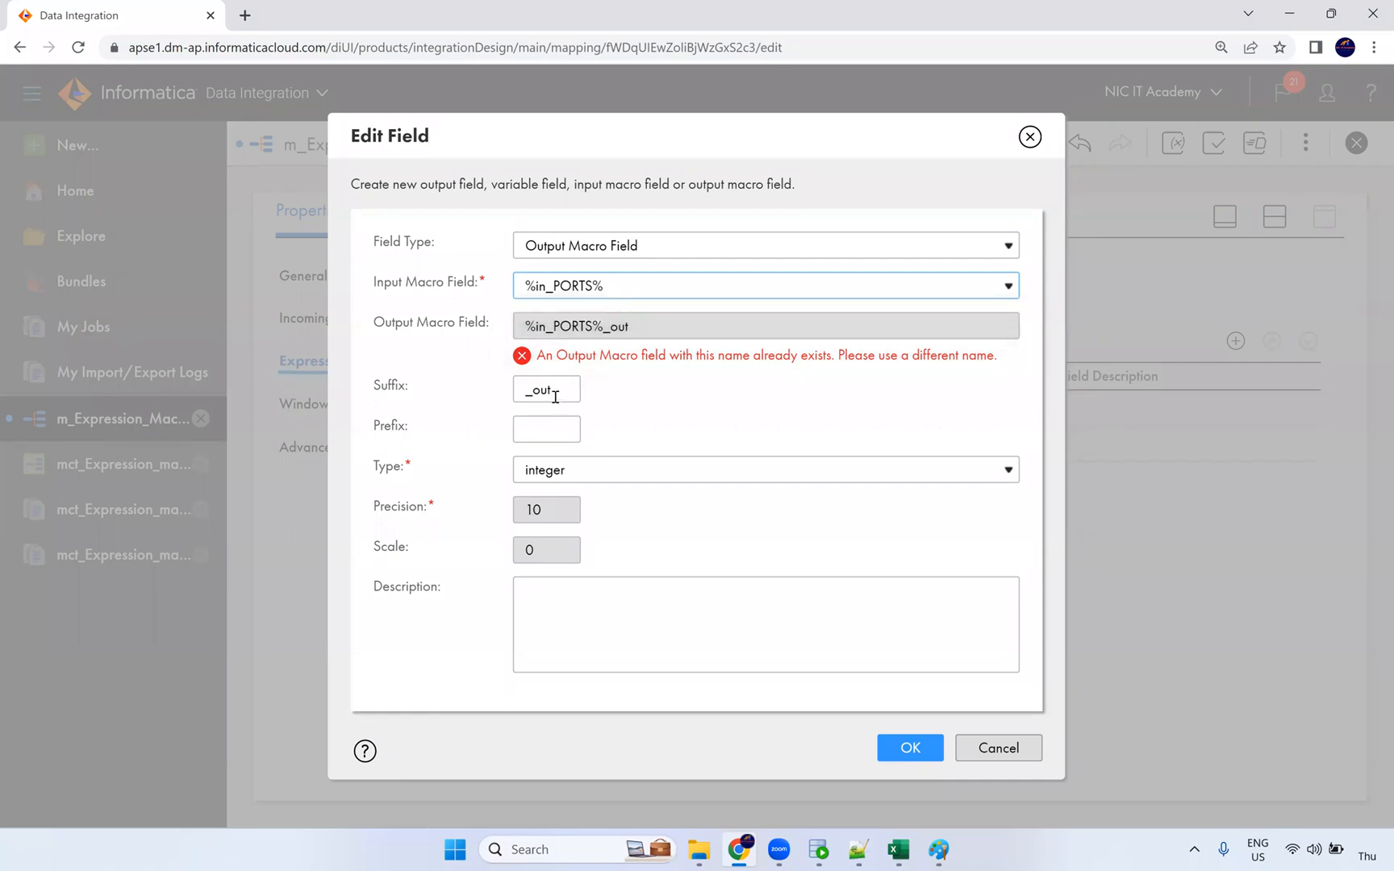
left_click(592, 288)
left_click(592, 288)
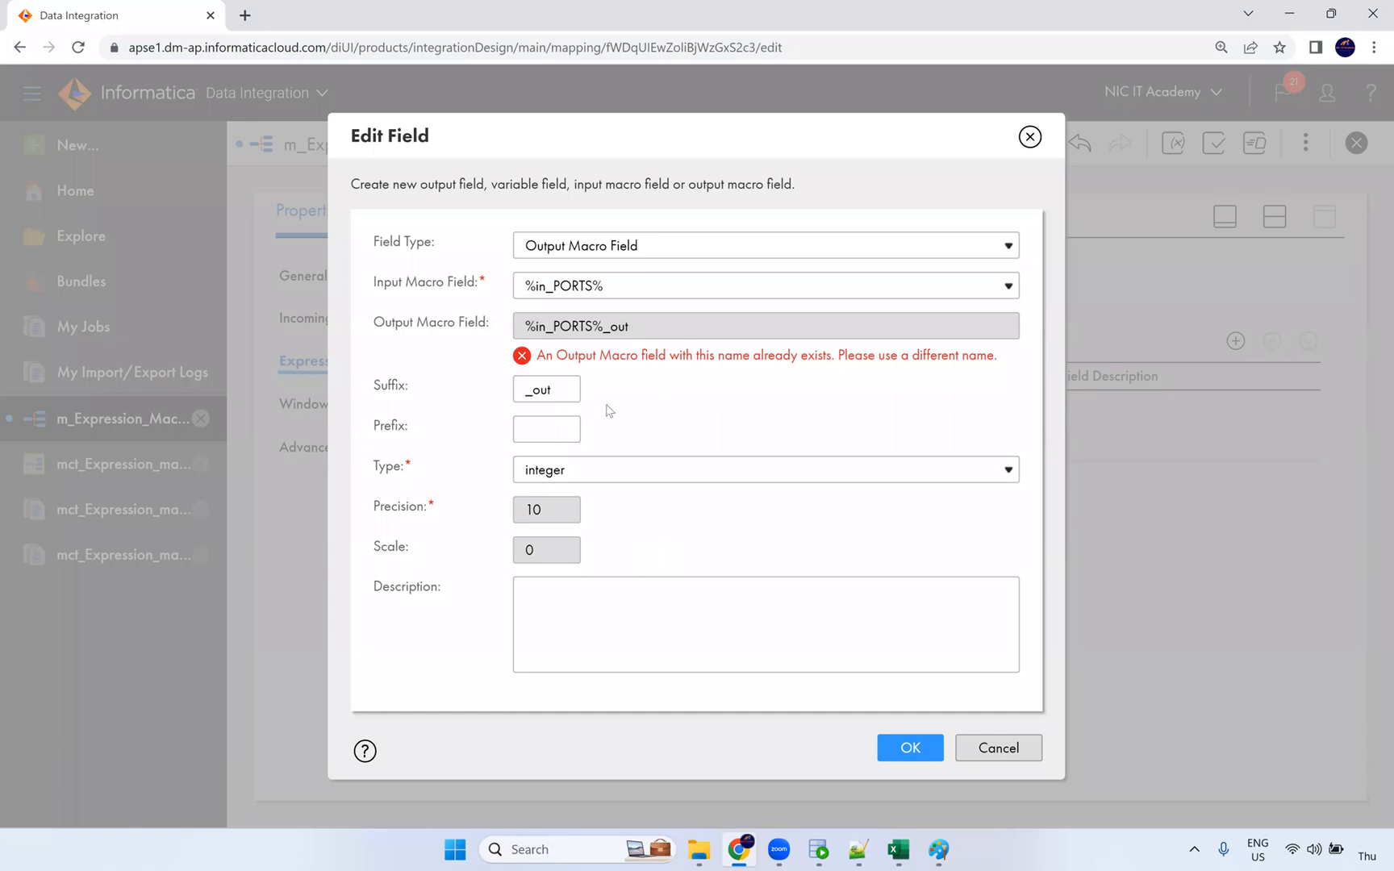
left_click(541, 389)
type("1")
left_click(691, 451)
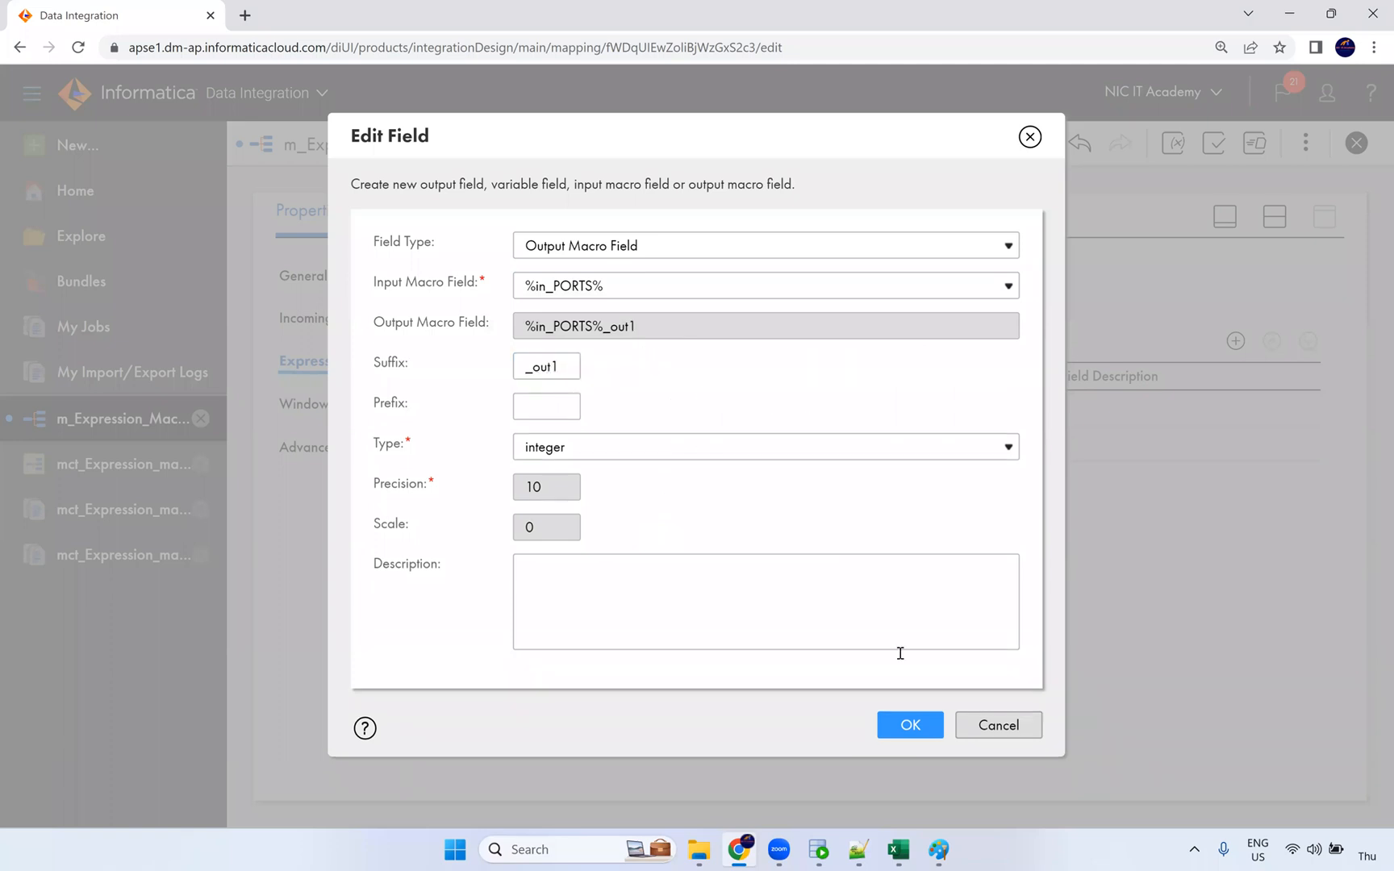
left_click(909, 726)
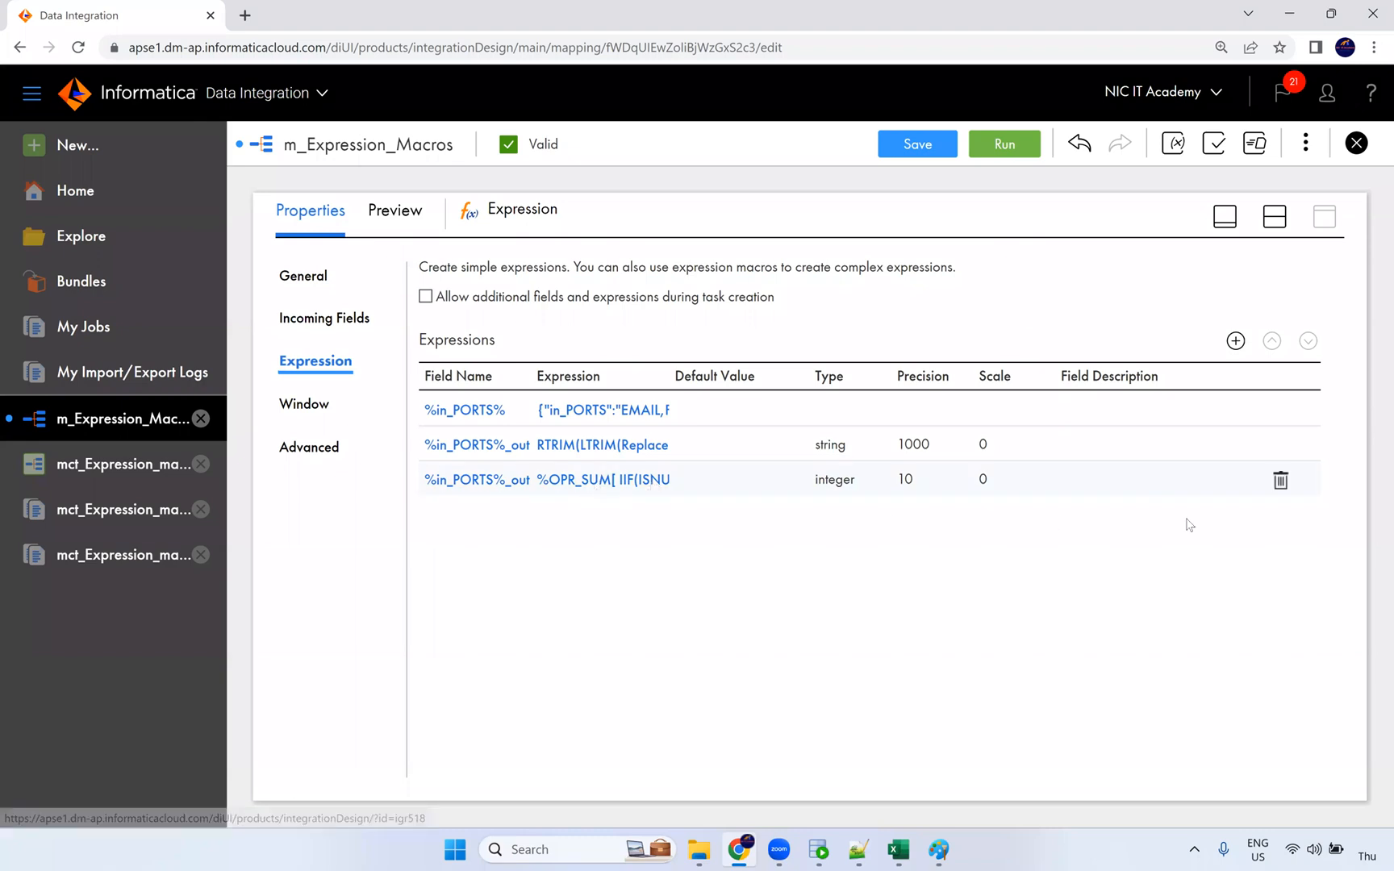
Step: Delete the old macro output field and save the mapping
left_click(1281, 482)
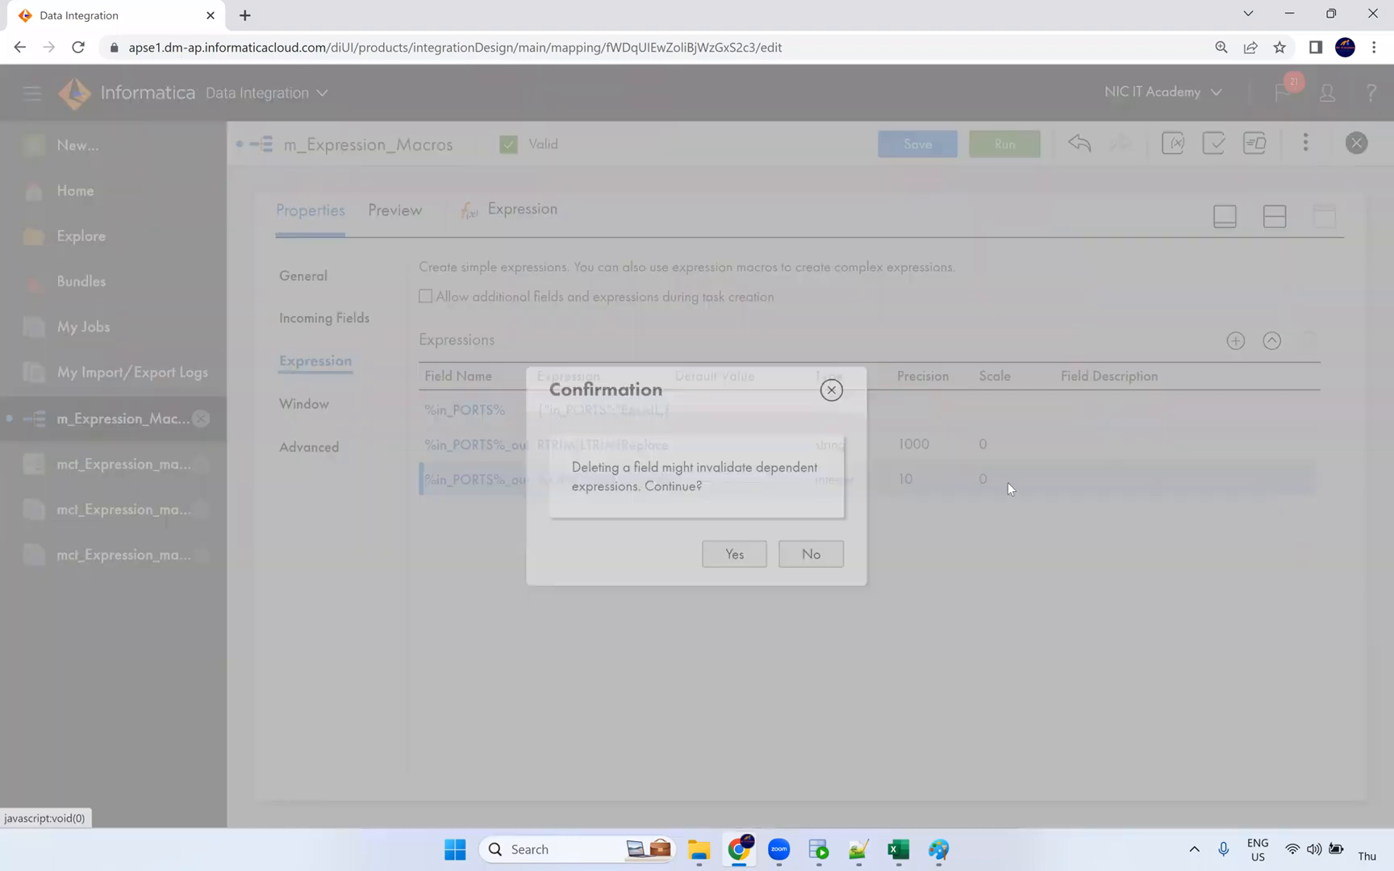
left_click(738, 555)
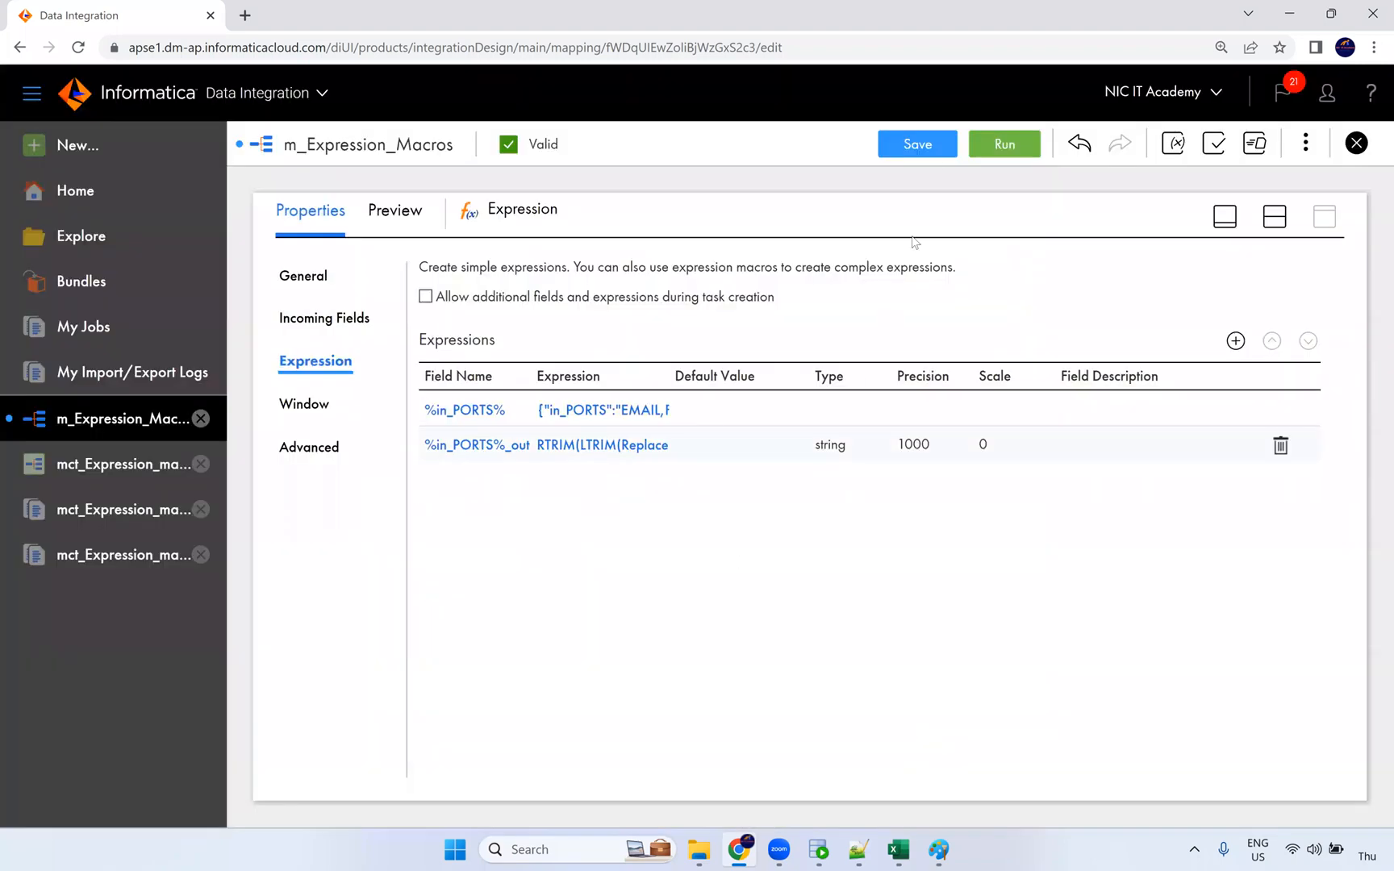
left_click(917, 144)
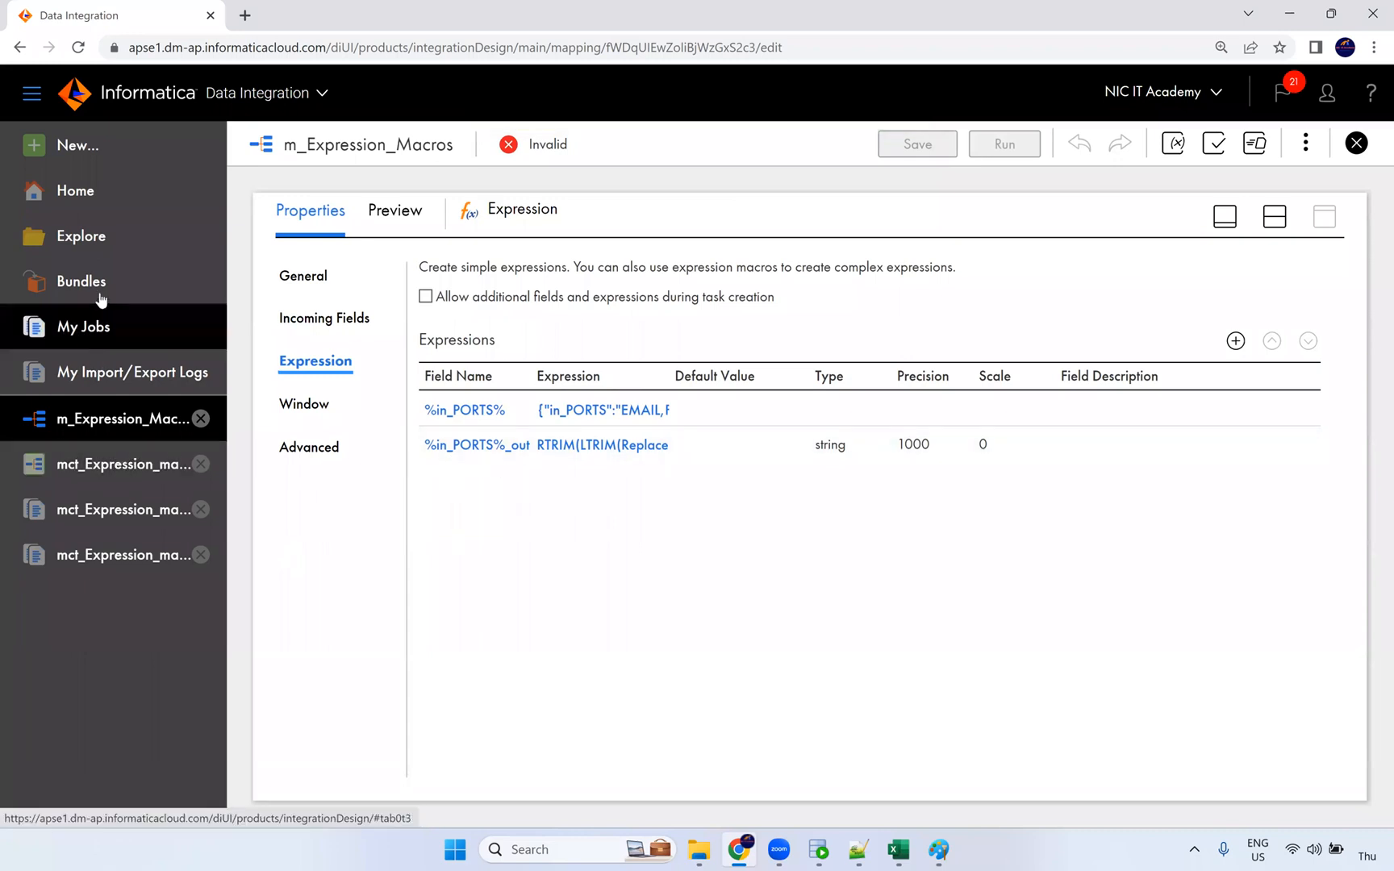
Step: Add a new integer output field named flag and open its expression editor
left_click(1235, 341)
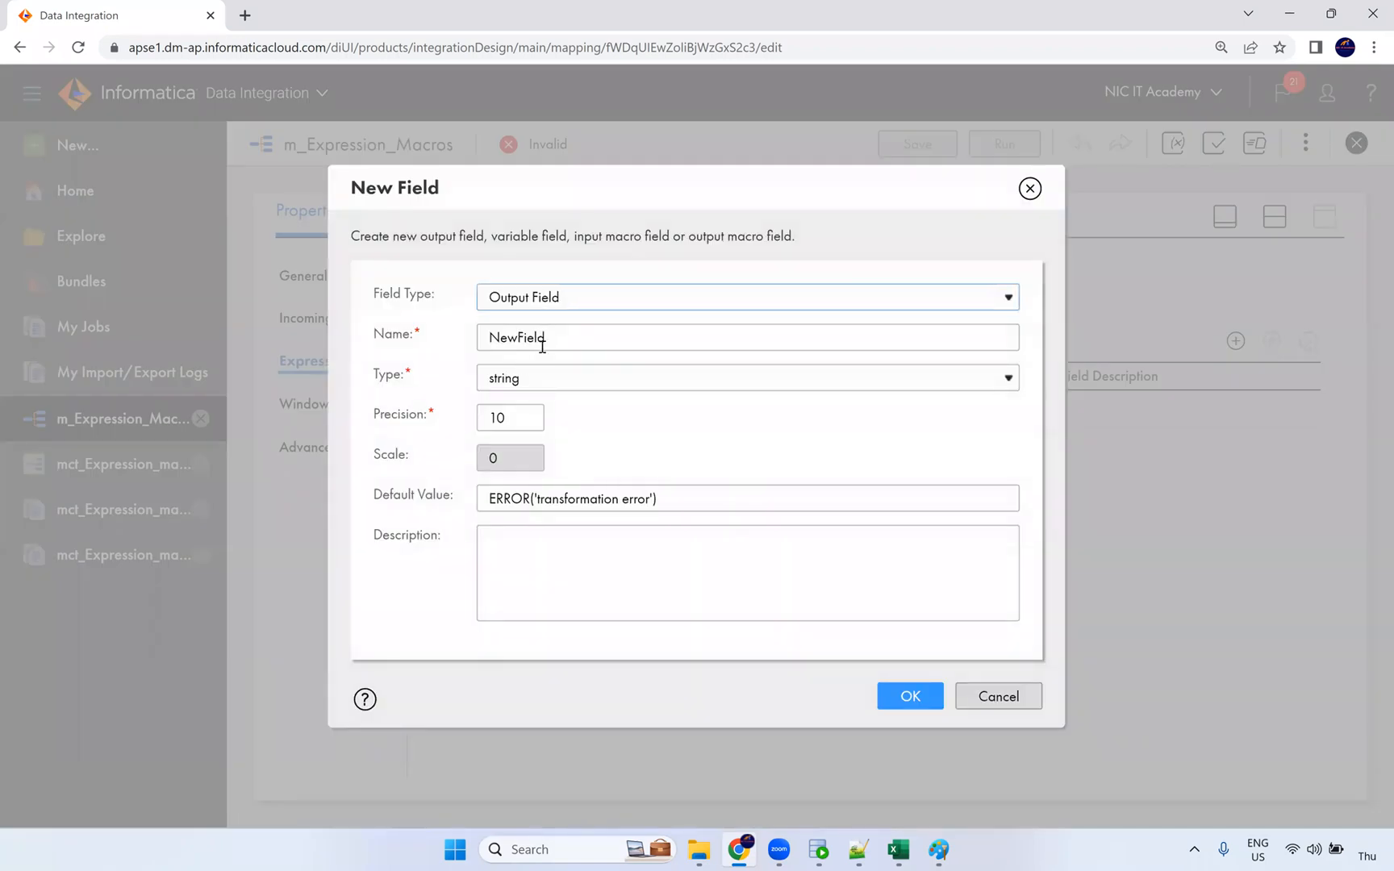
type("flag")
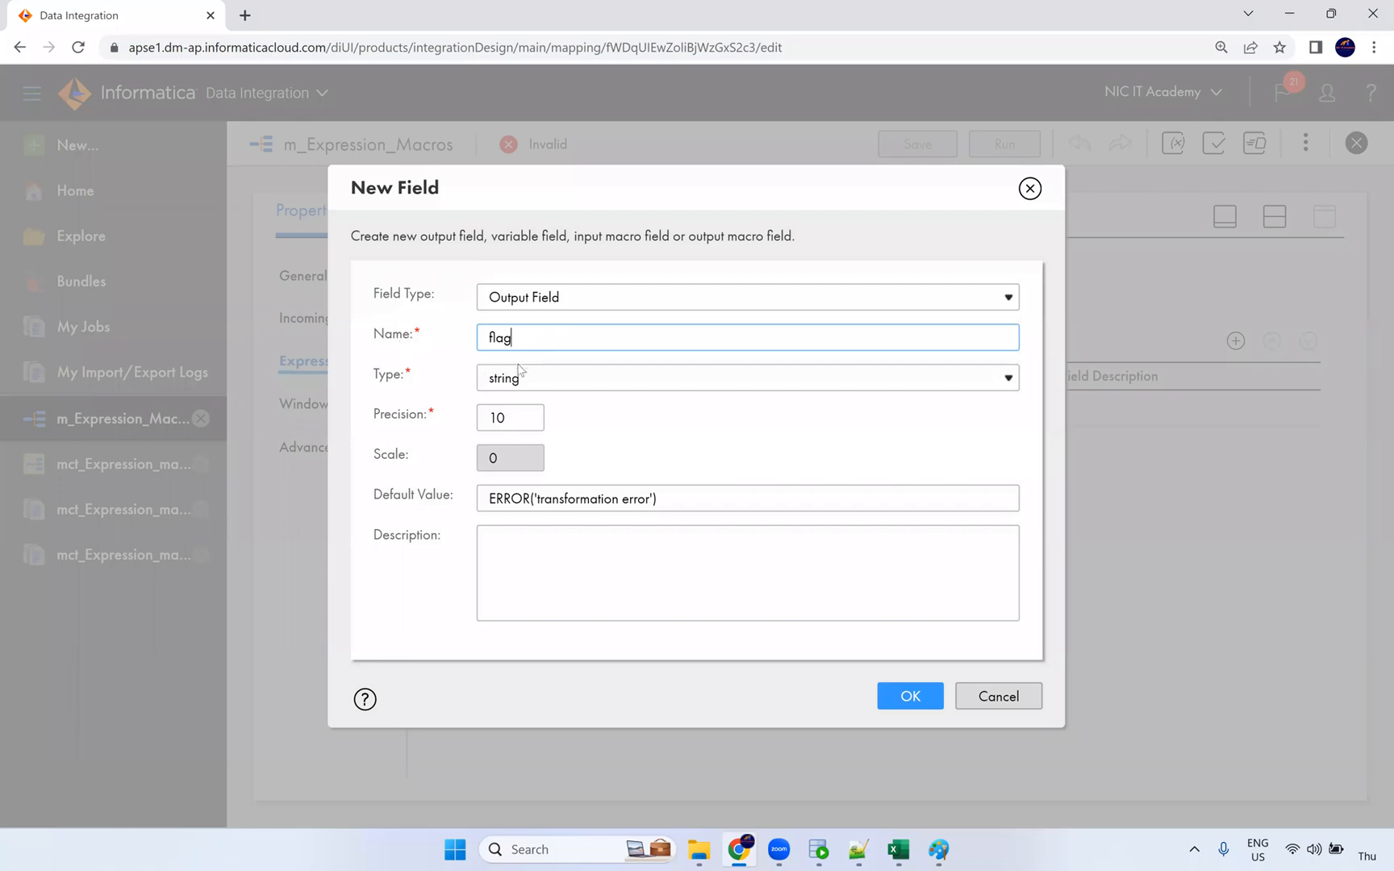
left_click(523, 379)
left_click(520, 401)
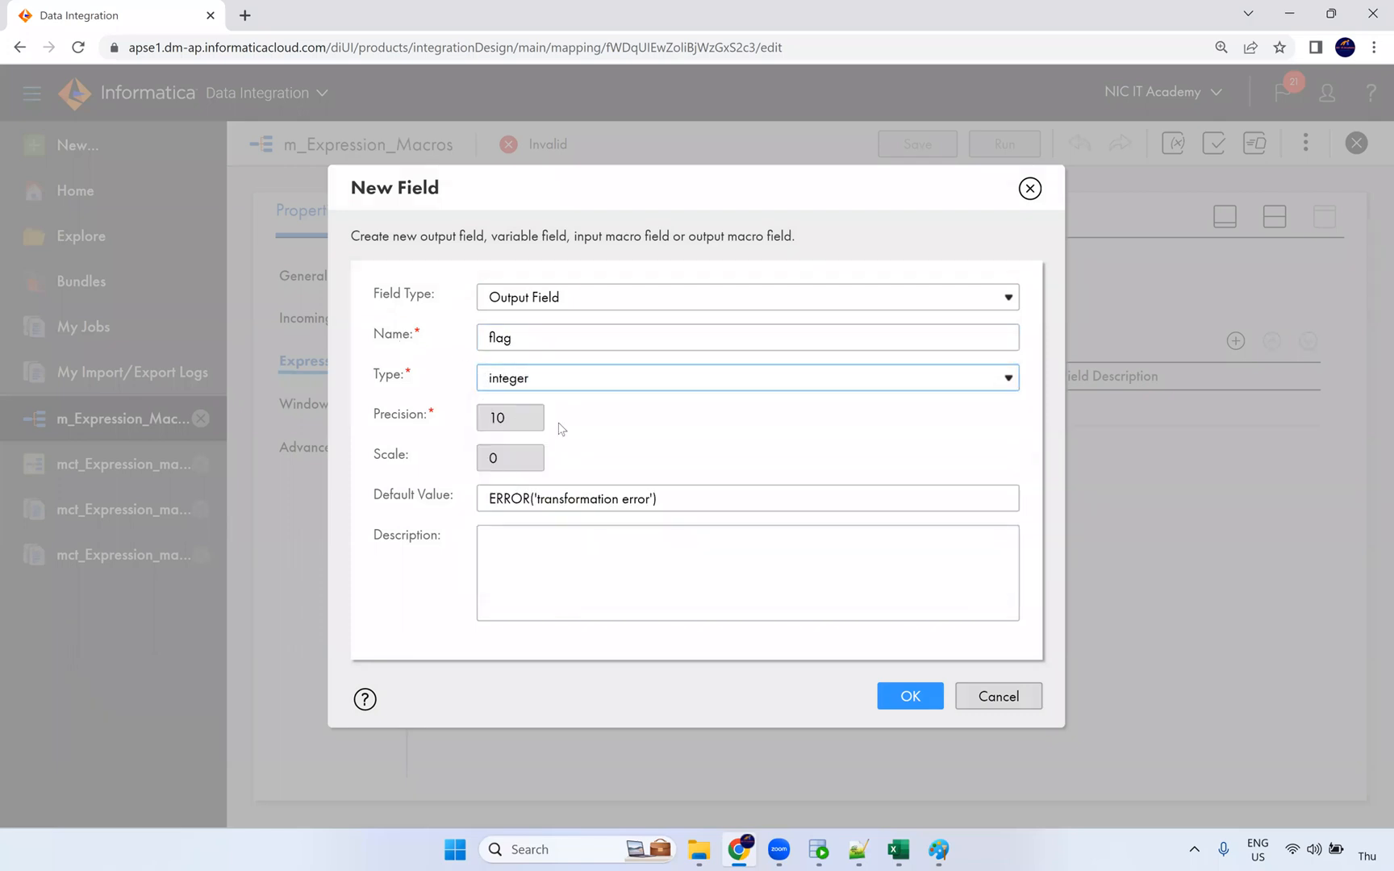
left_click(889, 695)
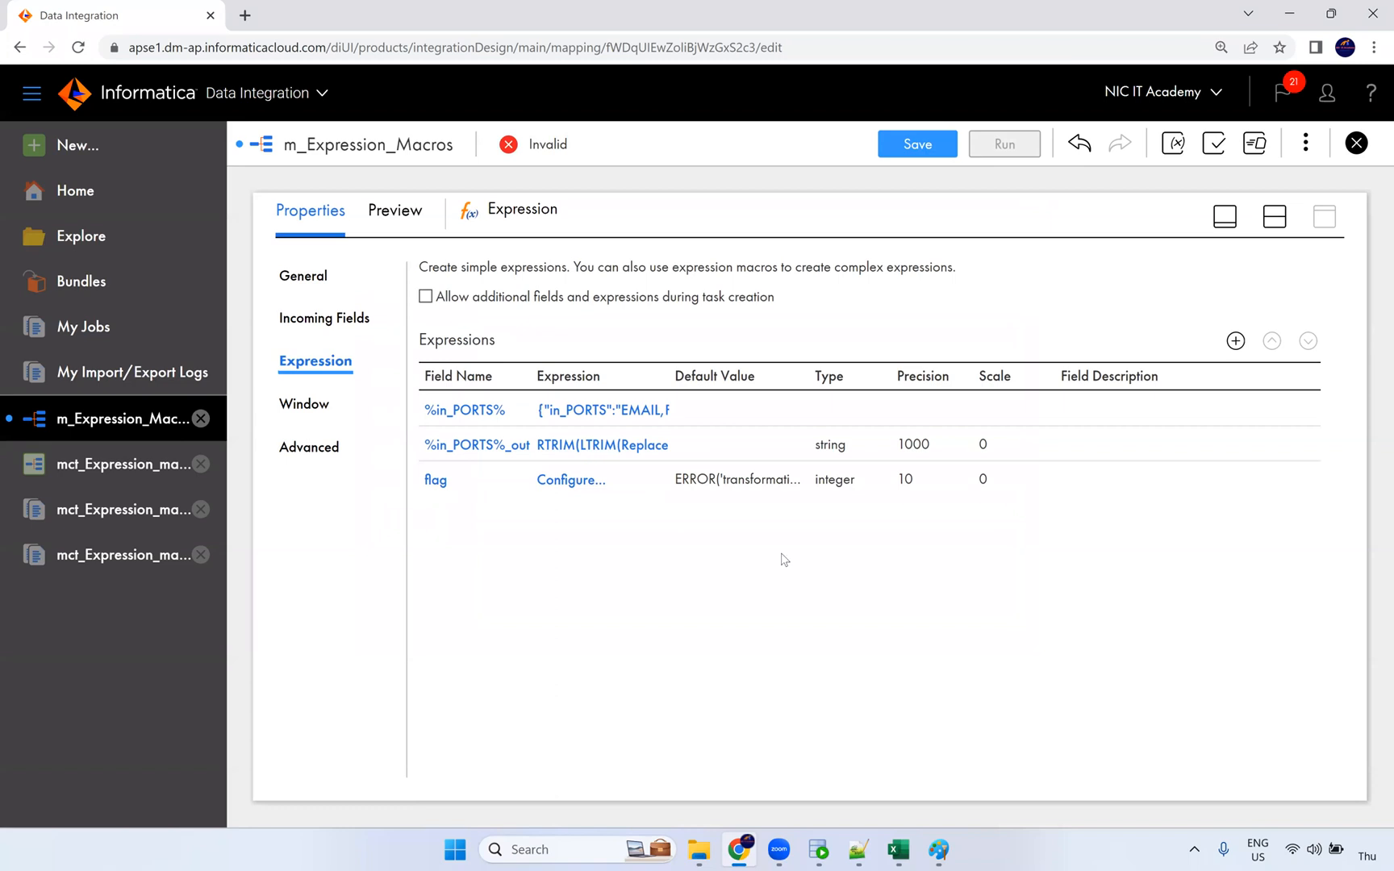
left_click(589, 489)
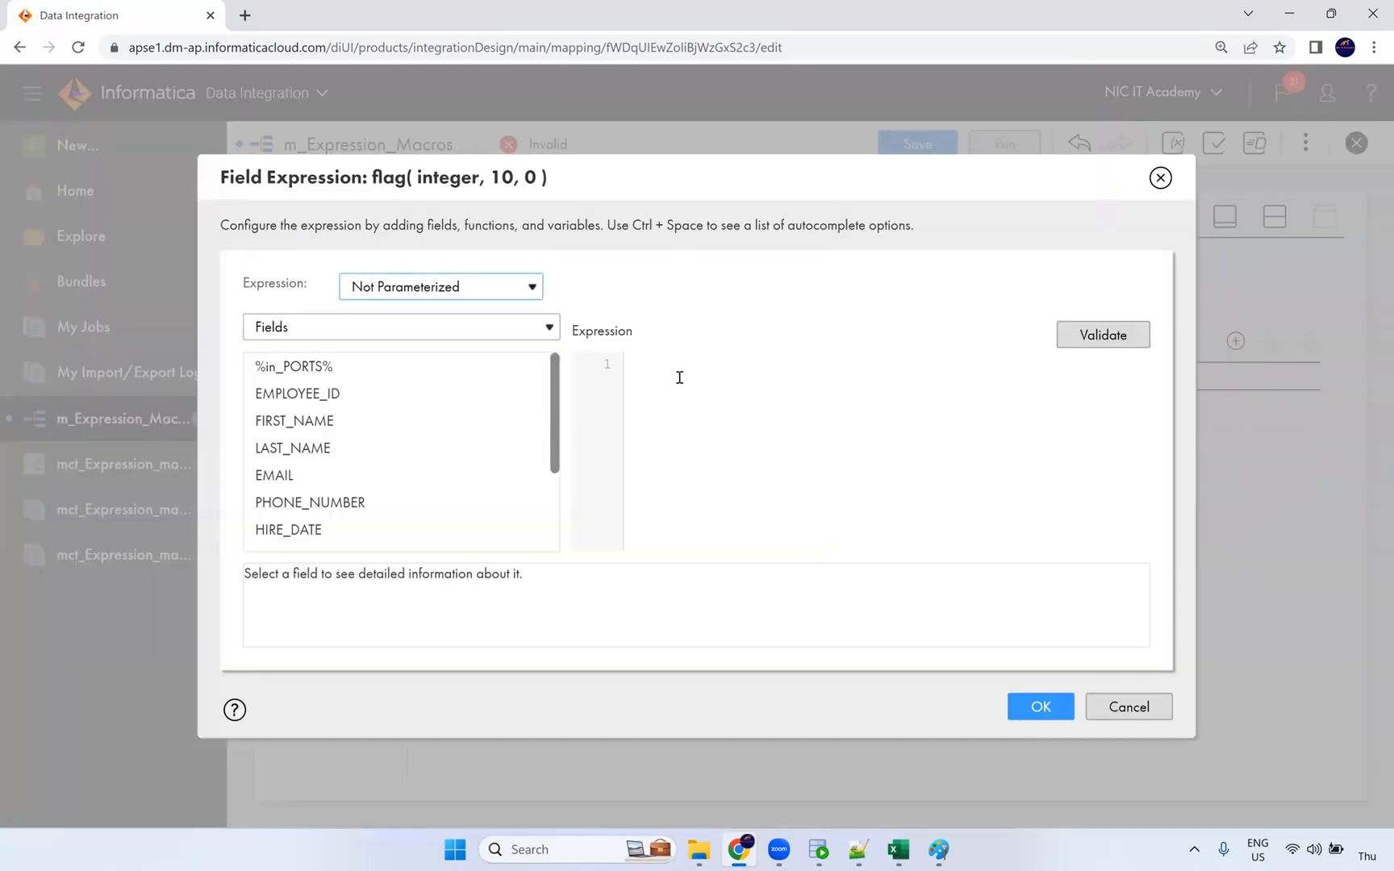
Step: Paste the %OPR_SUM flag expression from the Notepad++ macro notes into the field expression editor
left_click(857, 849)
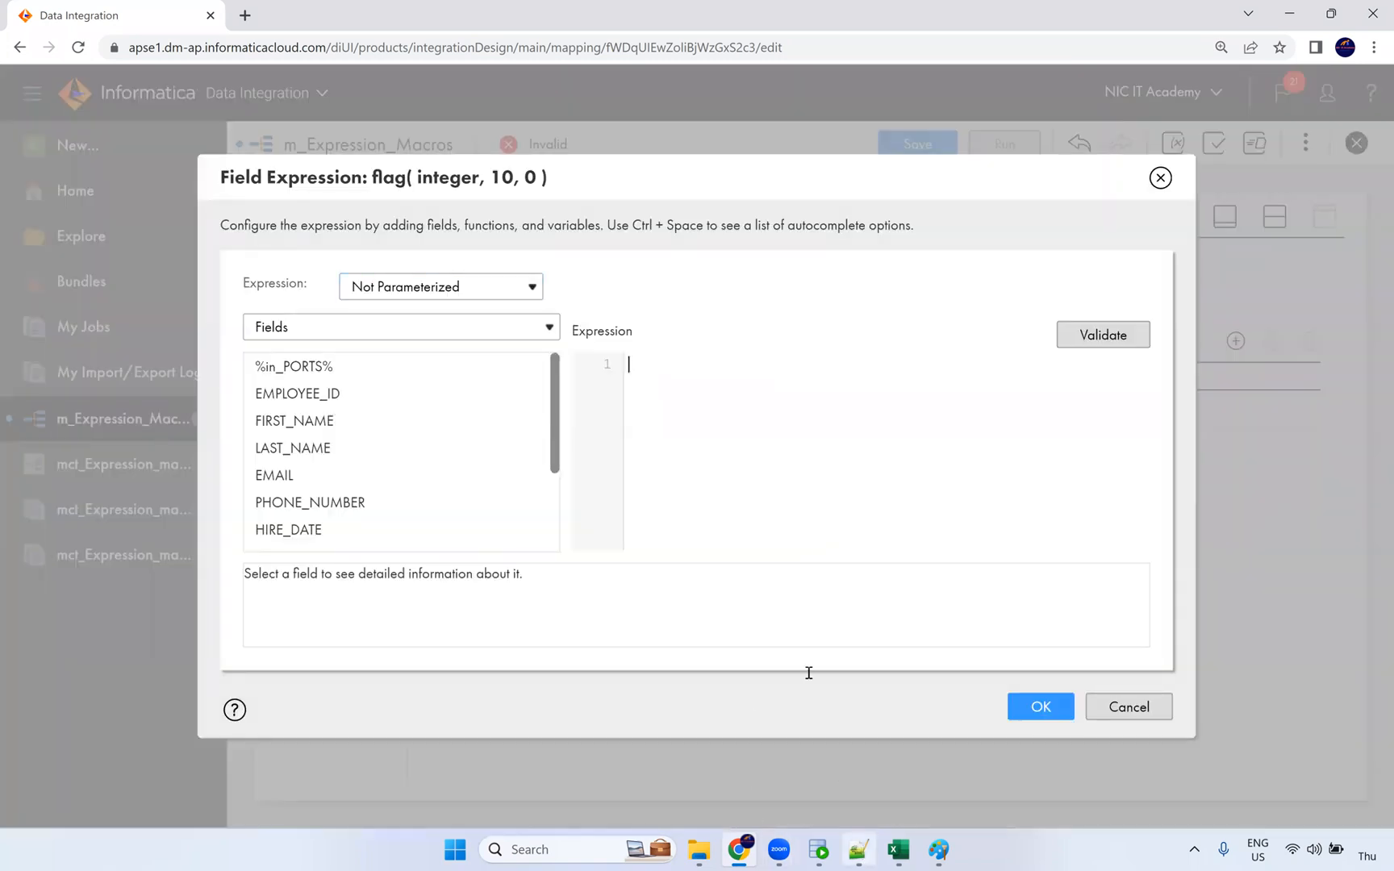
left_click_drag(597, 292, 137, 295)
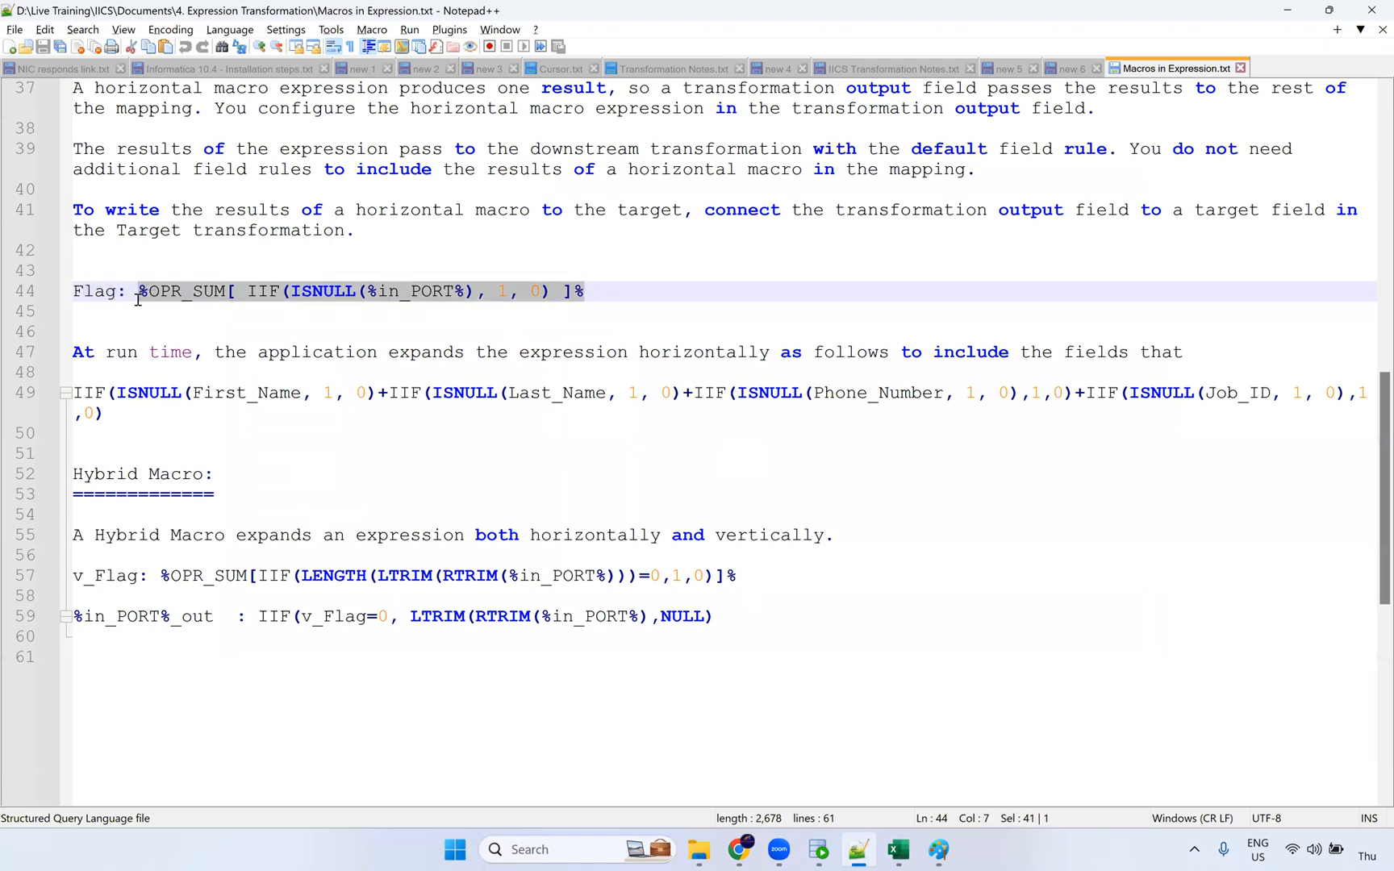
key("ctrl+c")
key("alt+Tab")
key("ctrl+v")
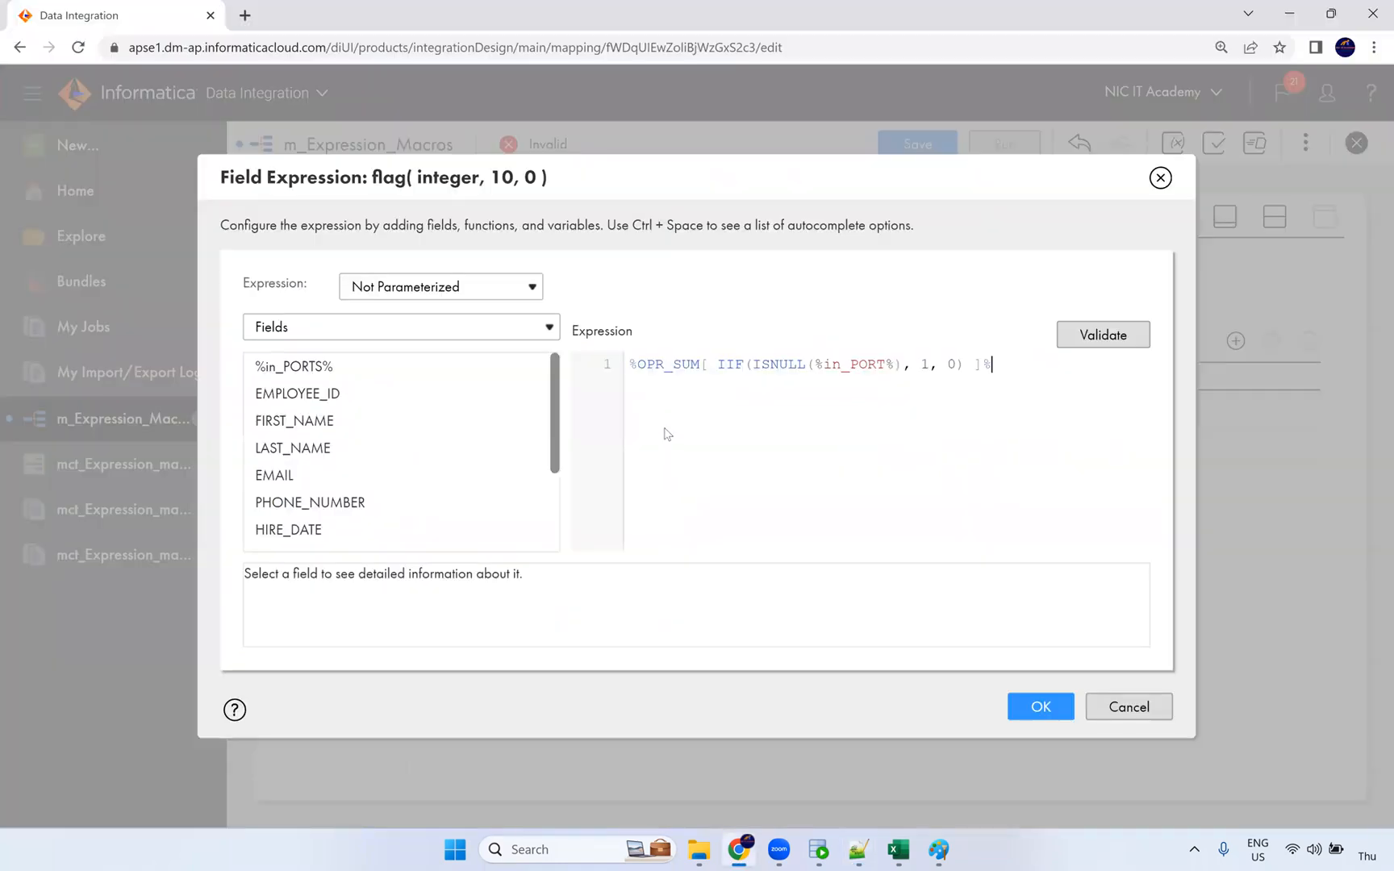
Step: Replace %in_PORT% with %in_PORTS%, validate and accept the expression, and save the mapping
double_click(858, 367)
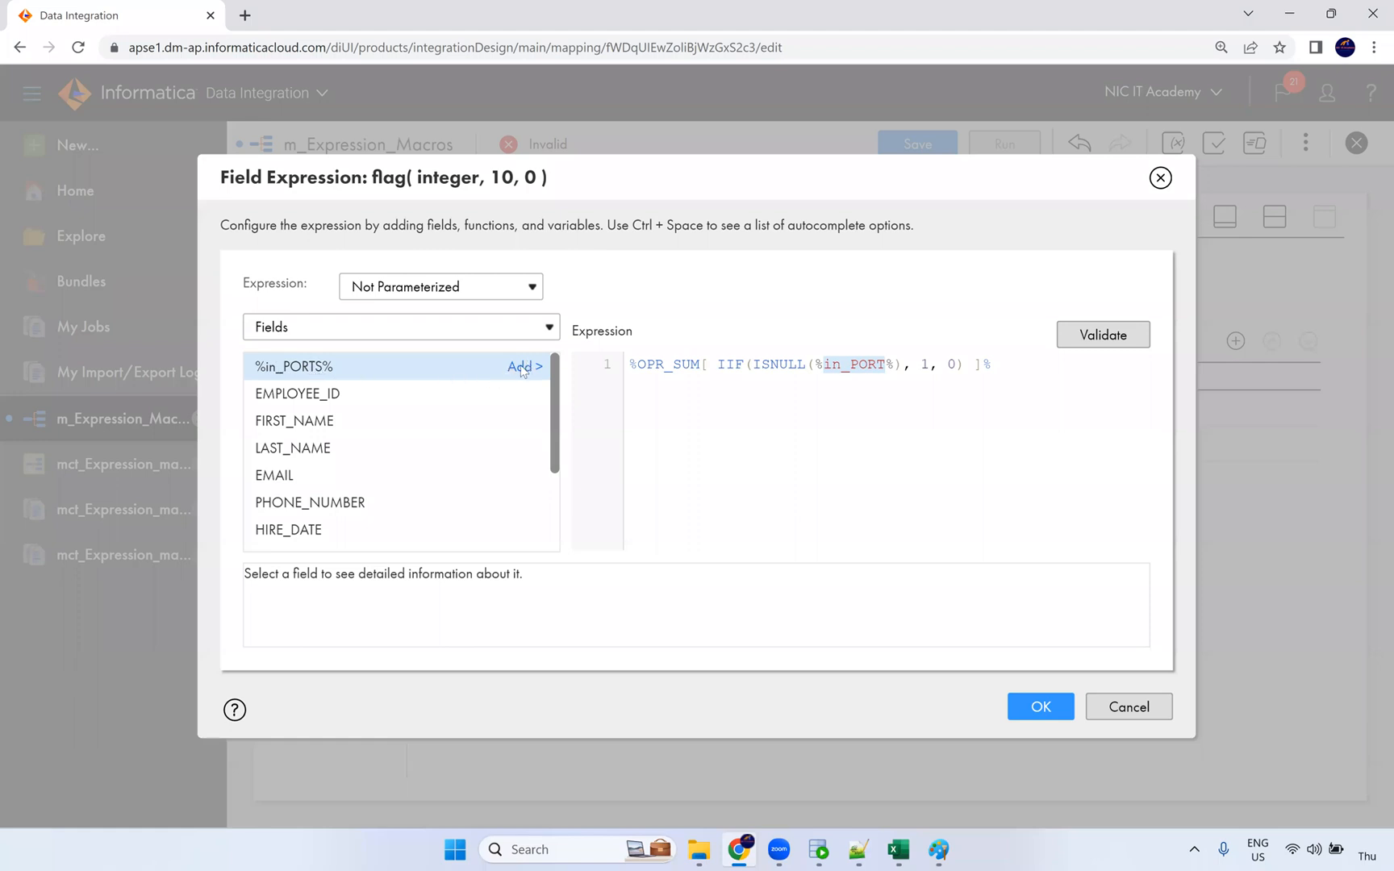
left_click_drag(893, 363, 813, 364)
left_click(522, 366)
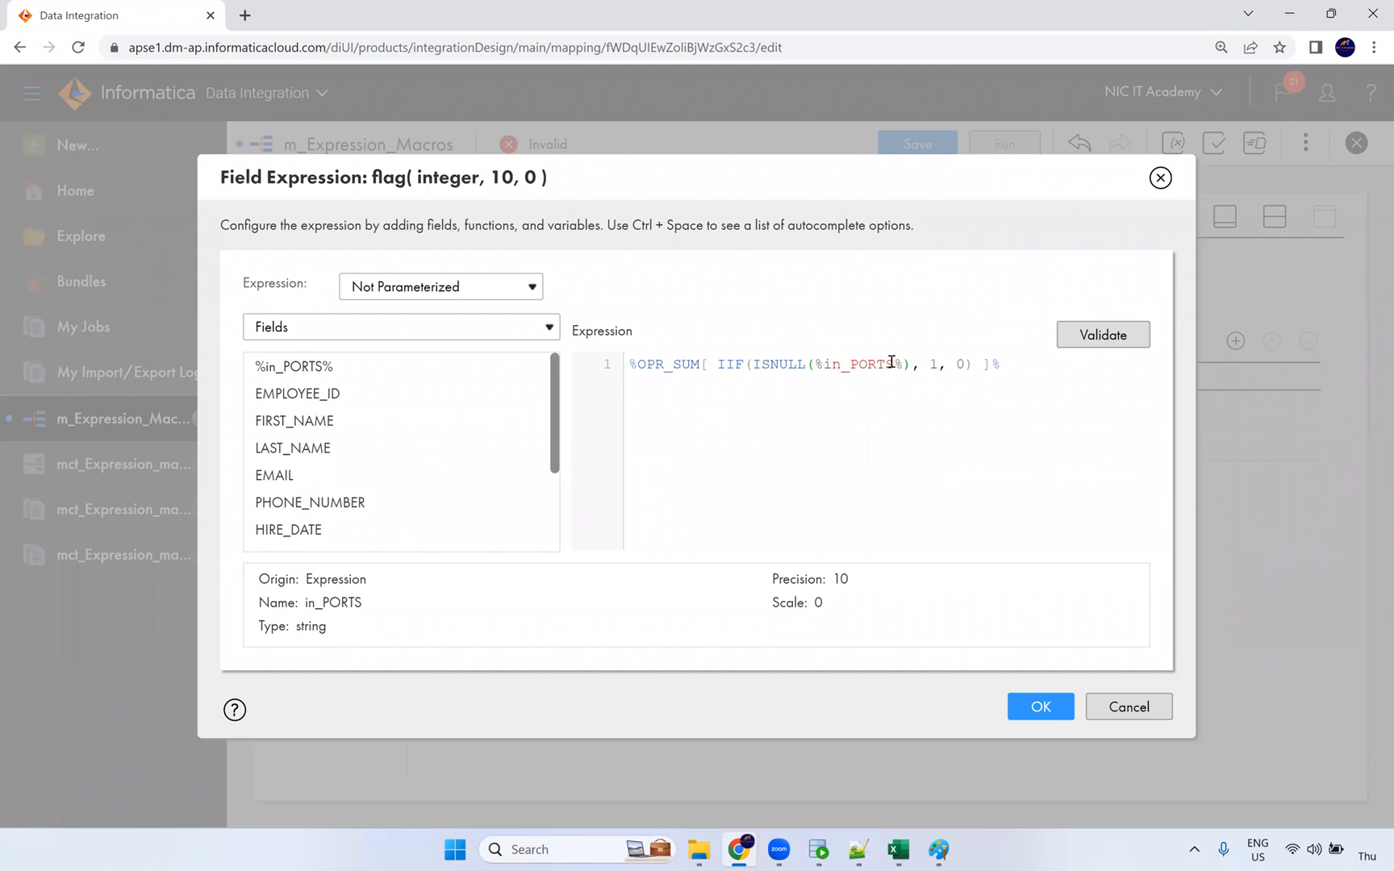
left_click(1085, 341)
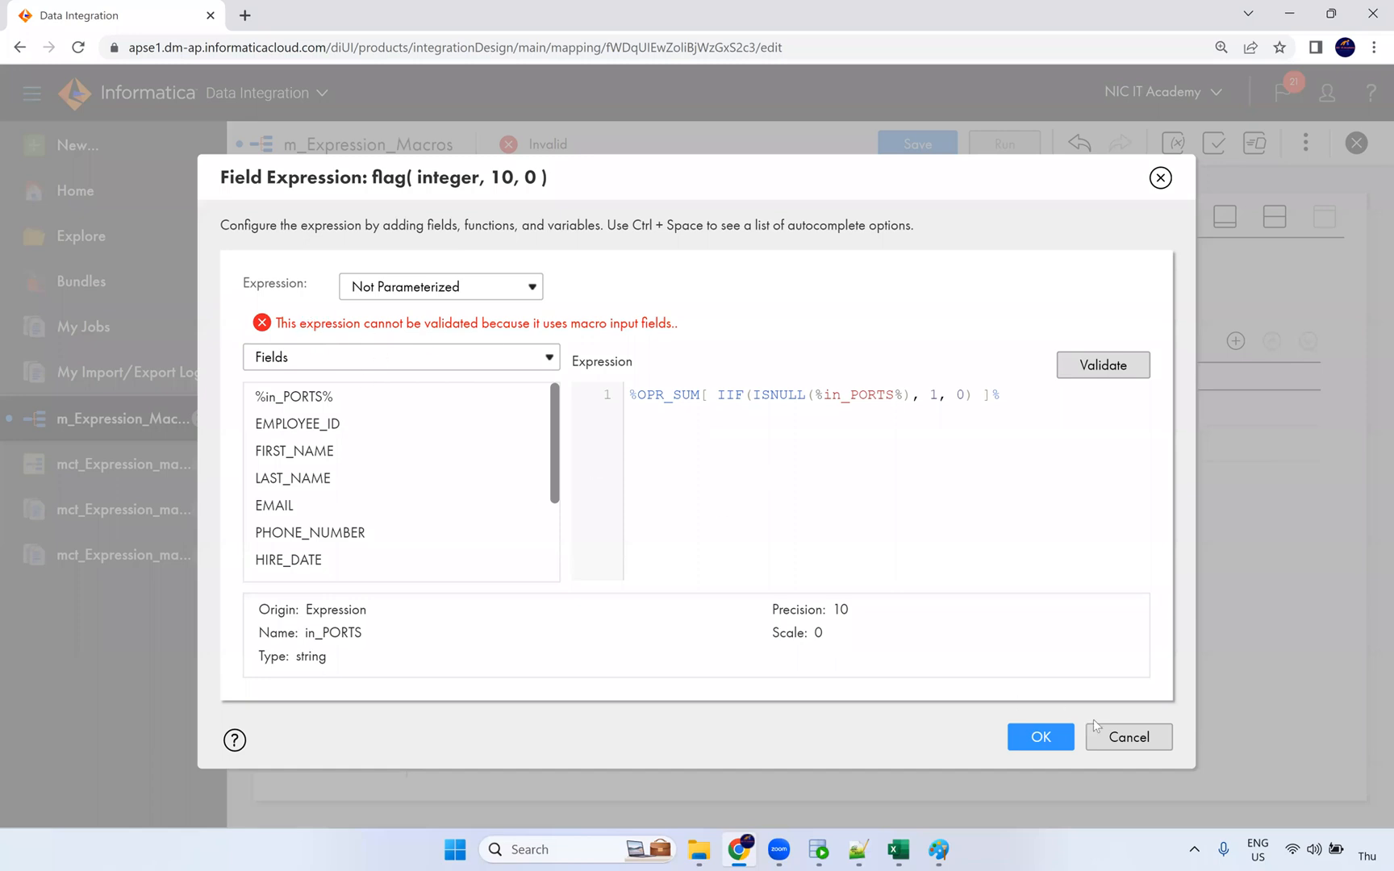
left_click(1038, 737)
left_click(918, 133)
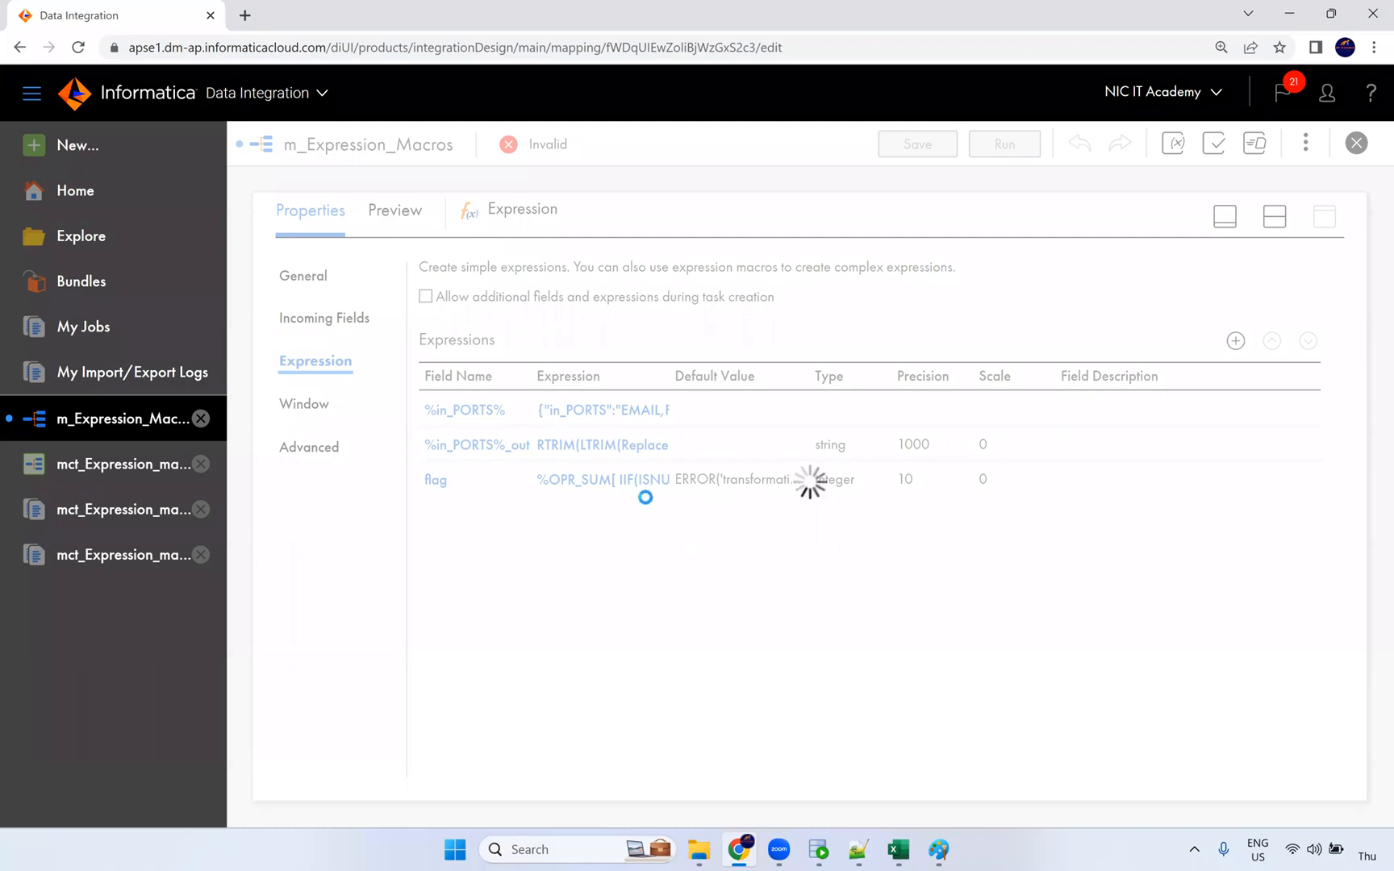
Step: Run a 105-row preview of m_Expression_Macros from the Preview panel
left_click(1282, 223)
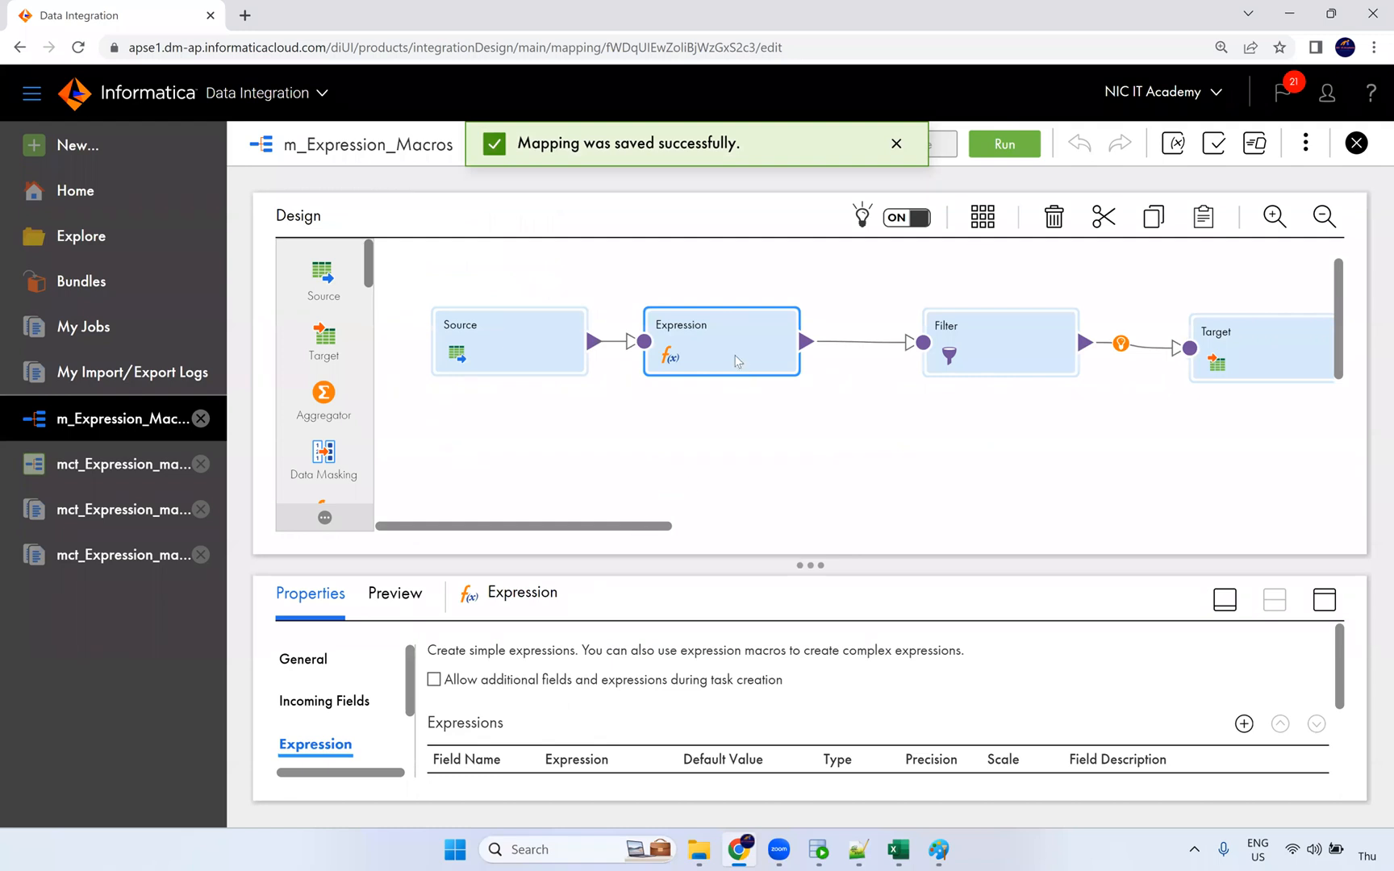
left_click(1324, 600)
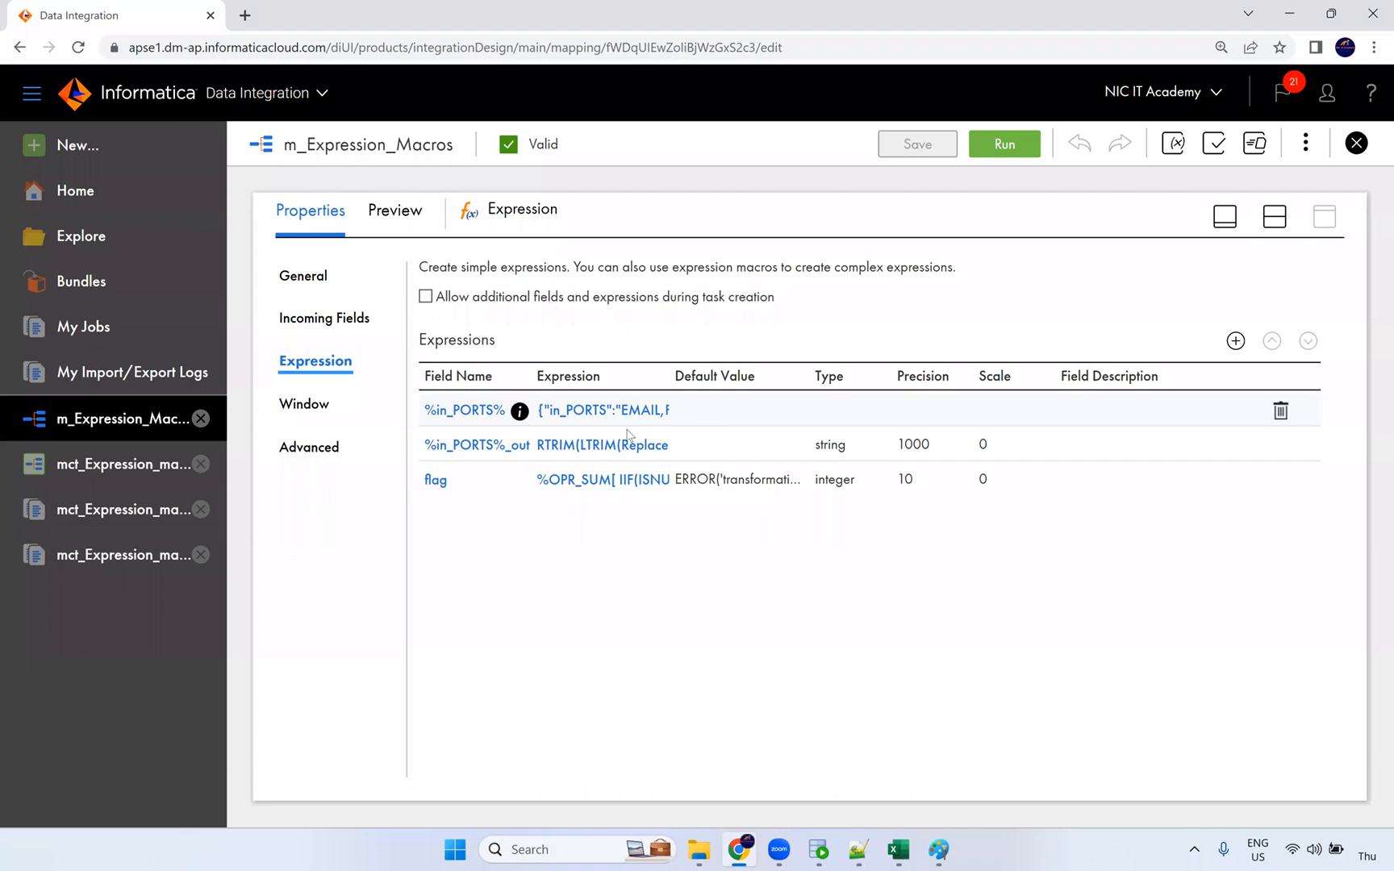
left_click(395, 210)
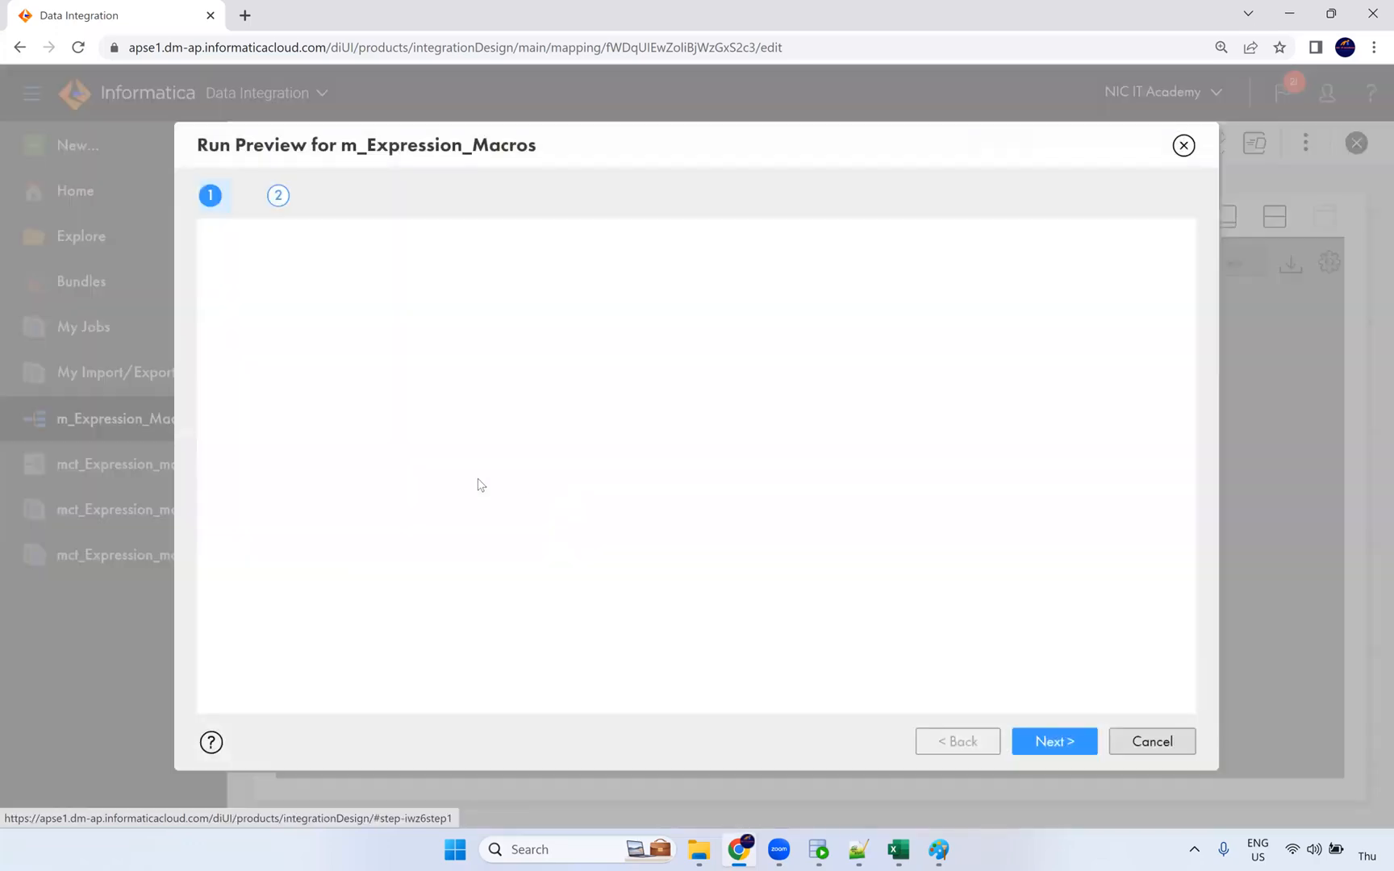
left_click(415, 255)
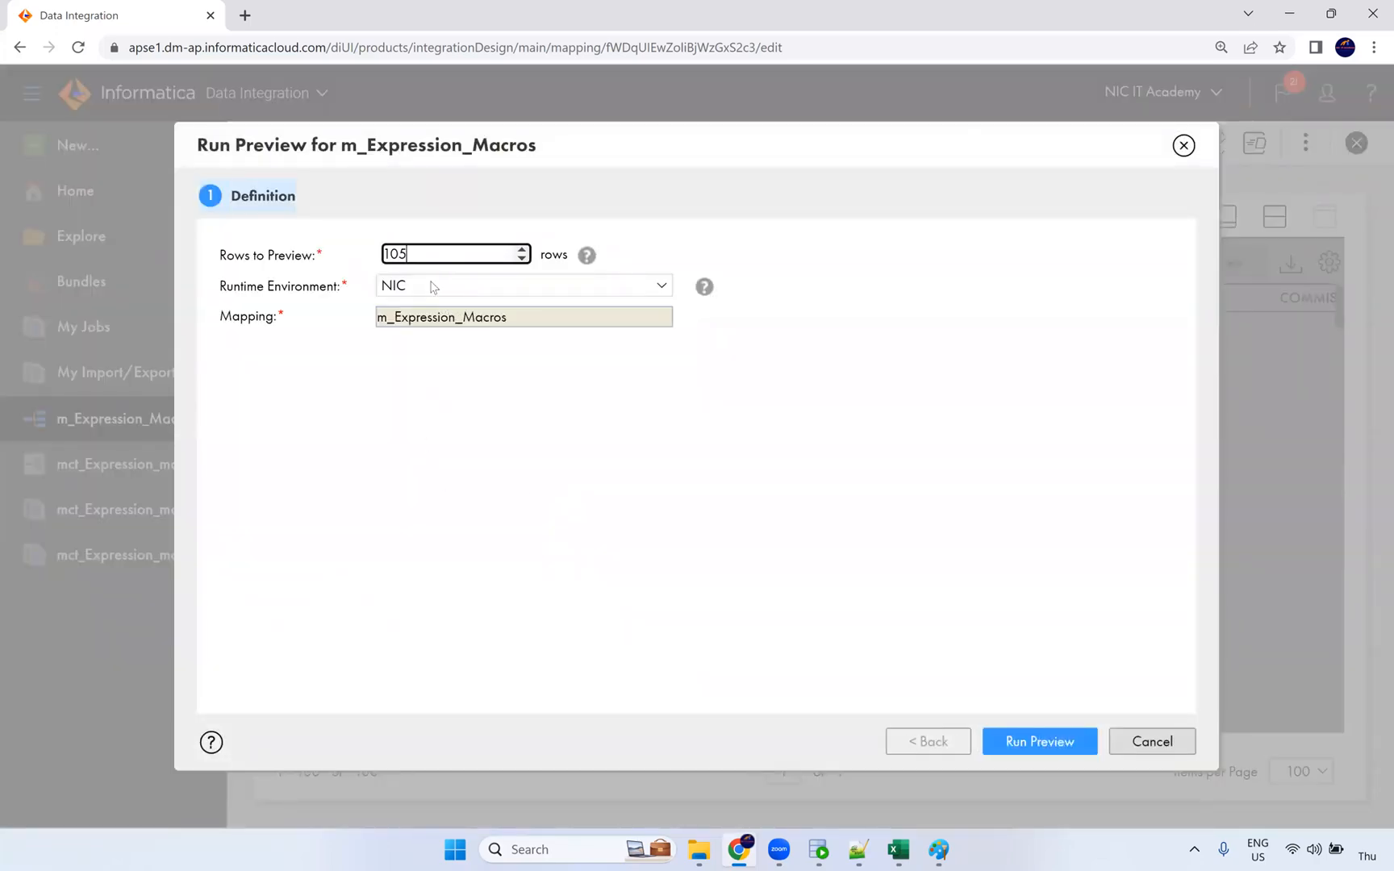
left_click(1039, 741)
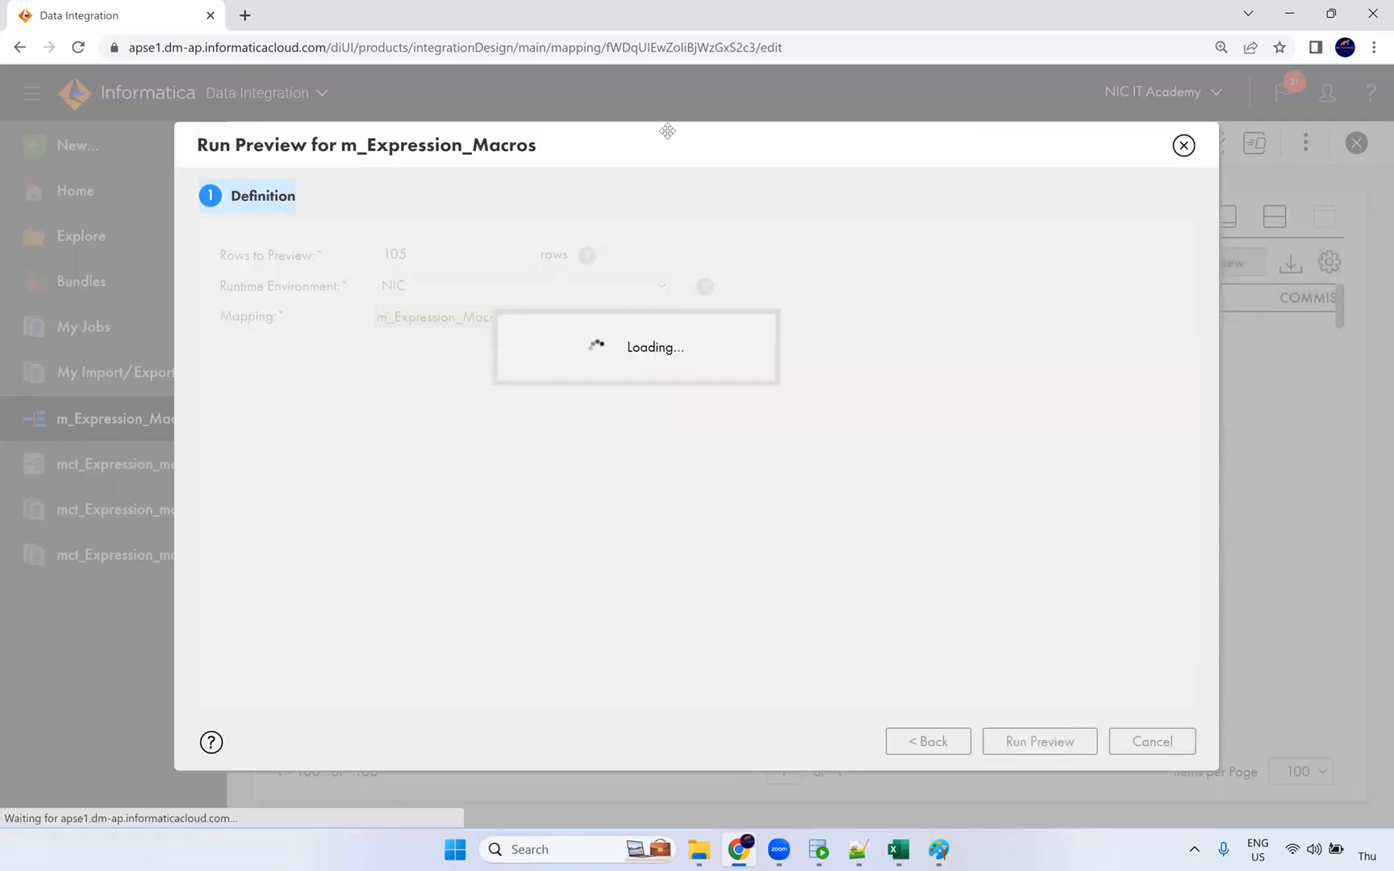
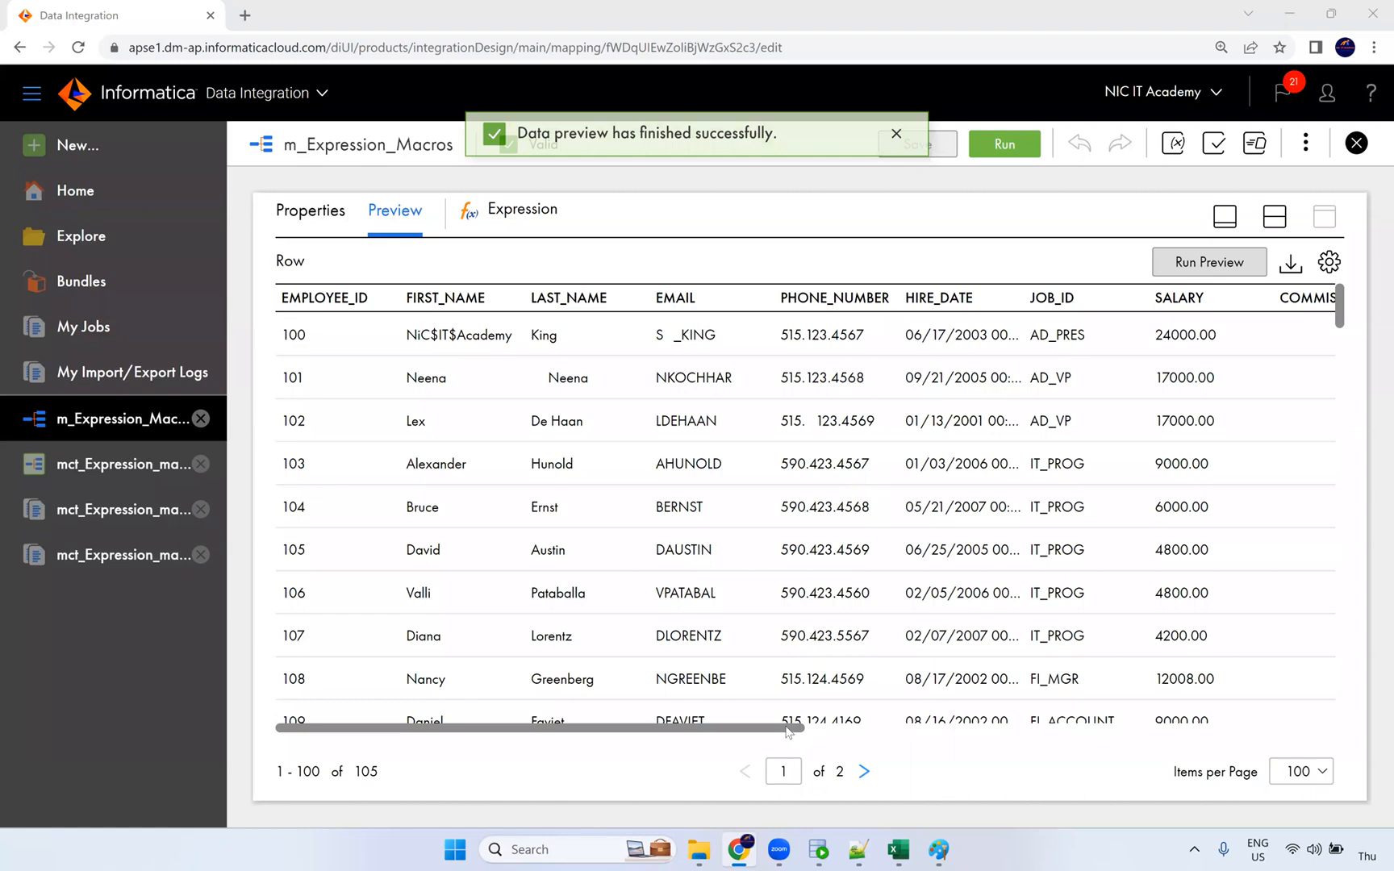
Step: Scroll the Expression preview across and down, then load its second page of rows
scroll(1209, 725, "right", 3)
scroll(1210, 728, "right", 5)
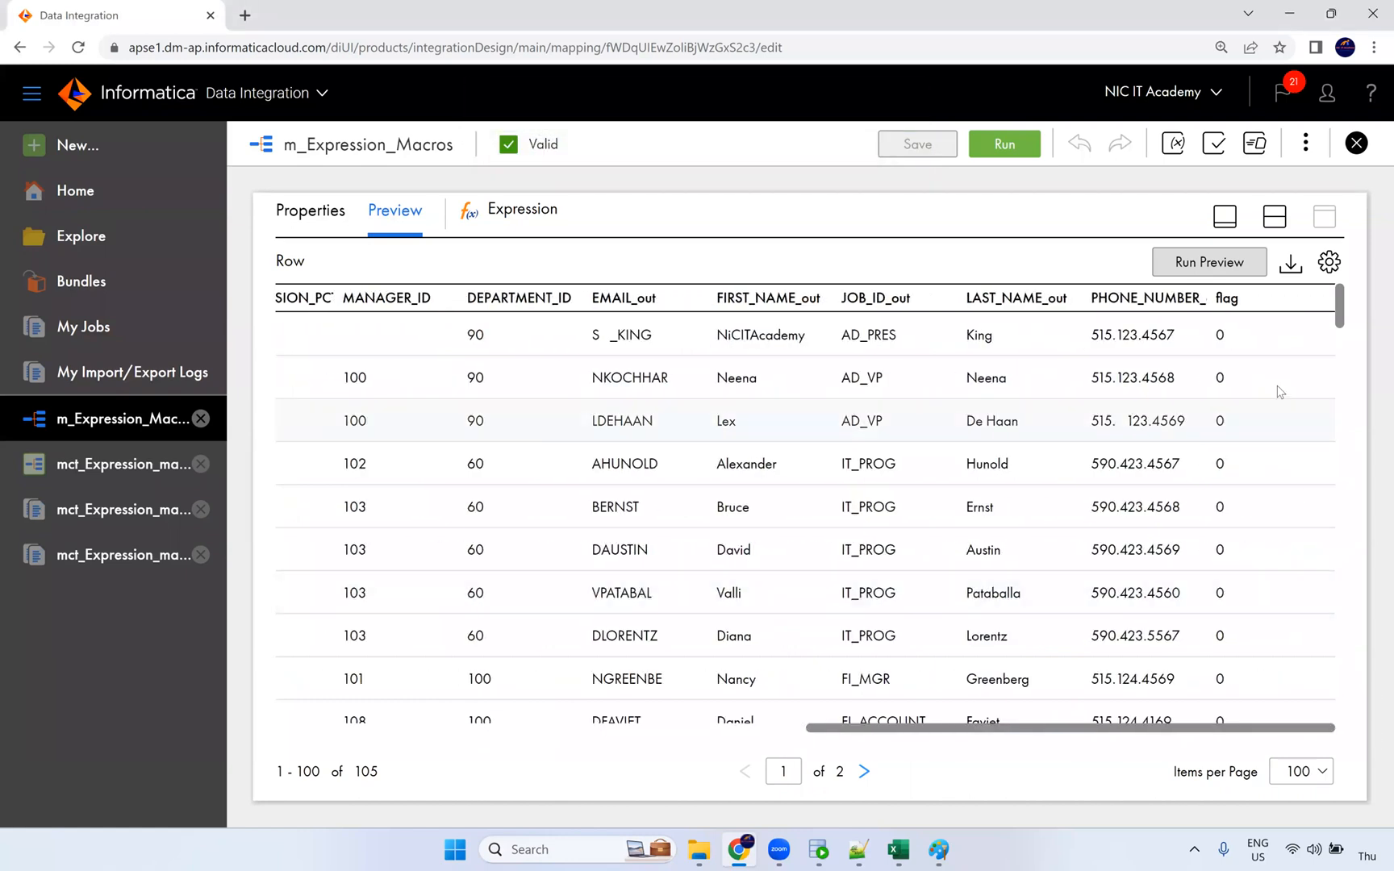
scroll(1248, 339, "down", 20)
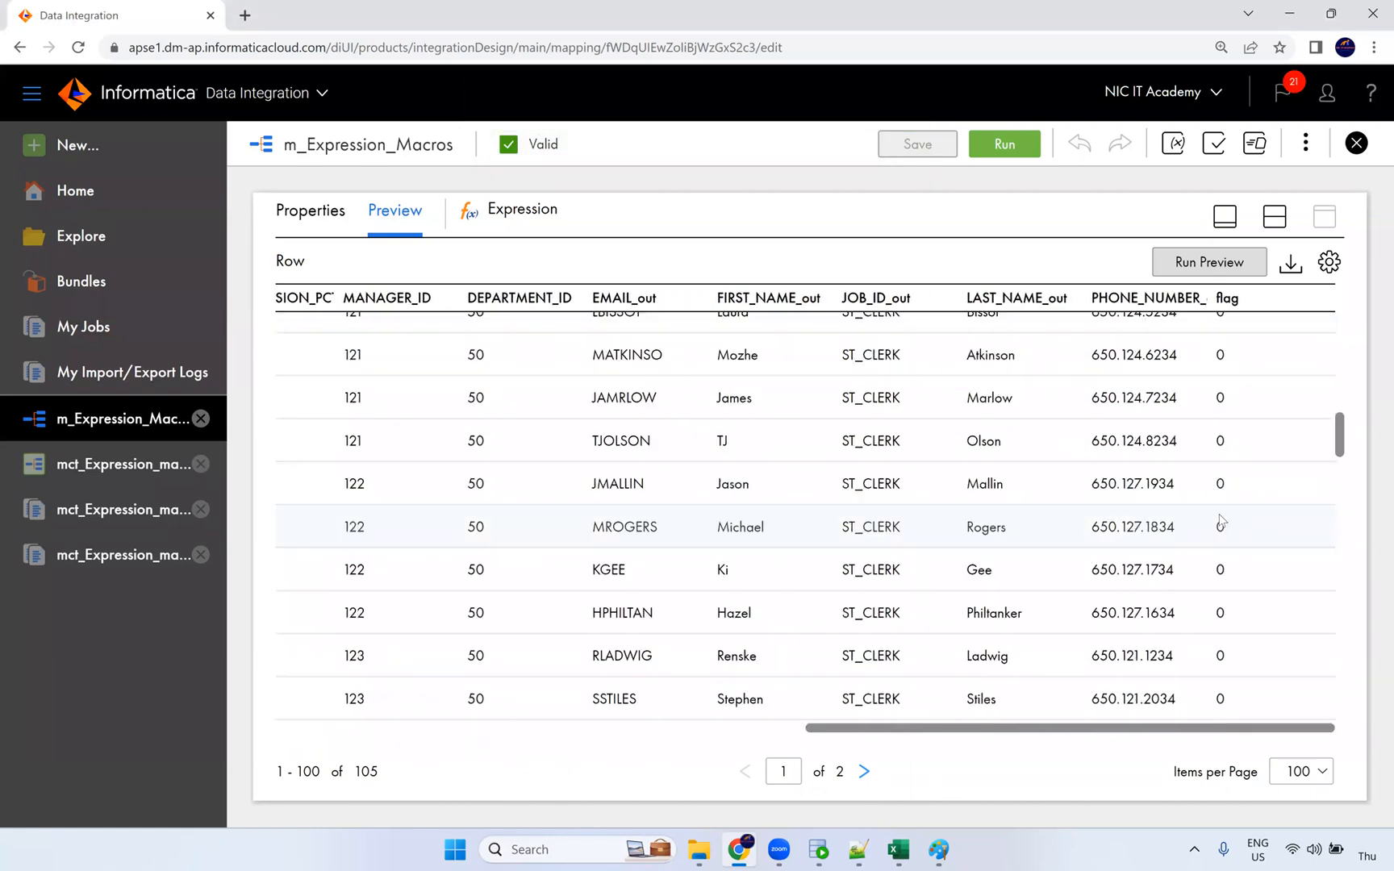
scroll(1231, 517, "down", 20)
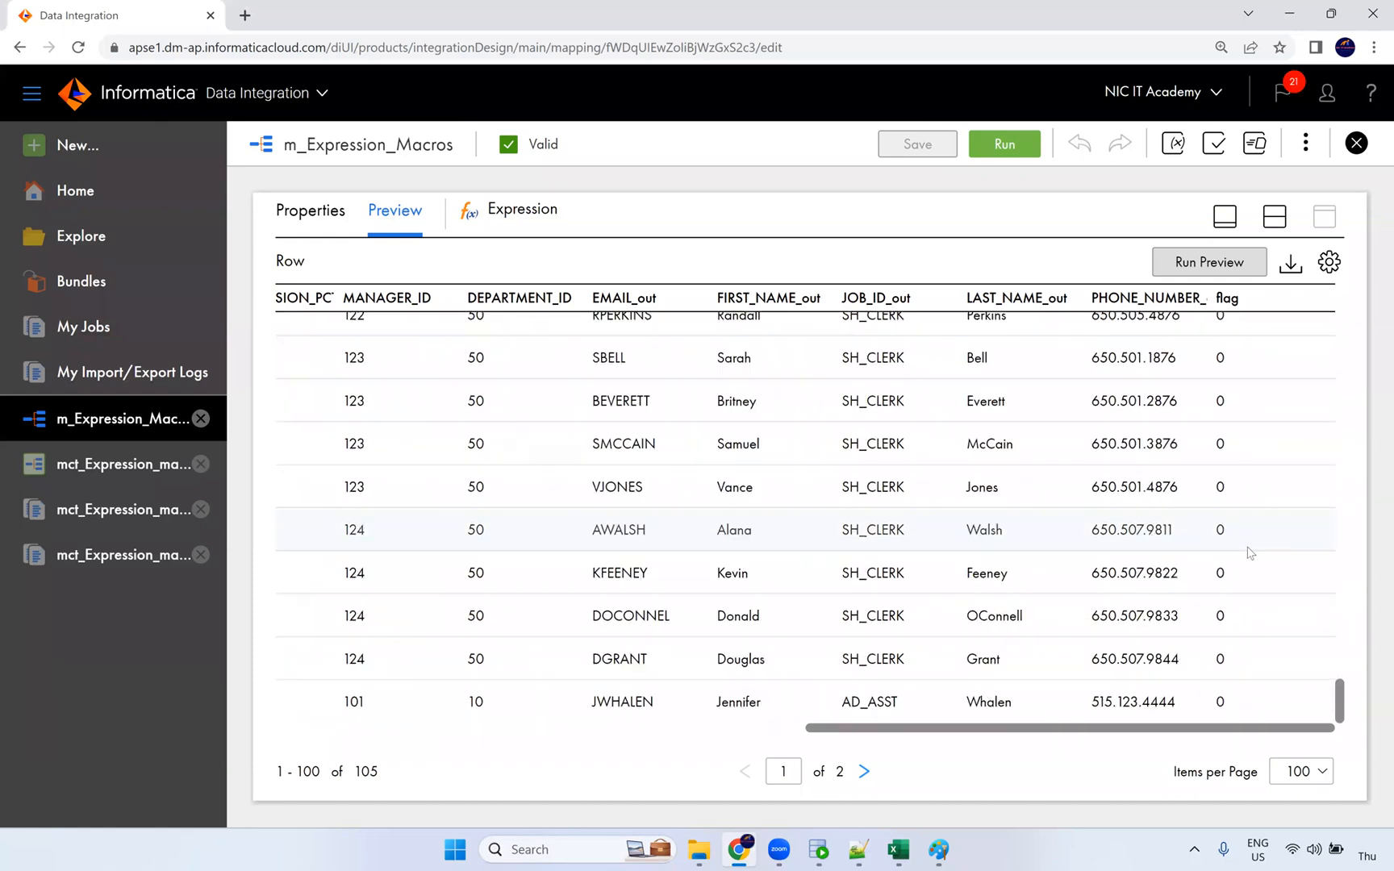
left_click(864, 771)
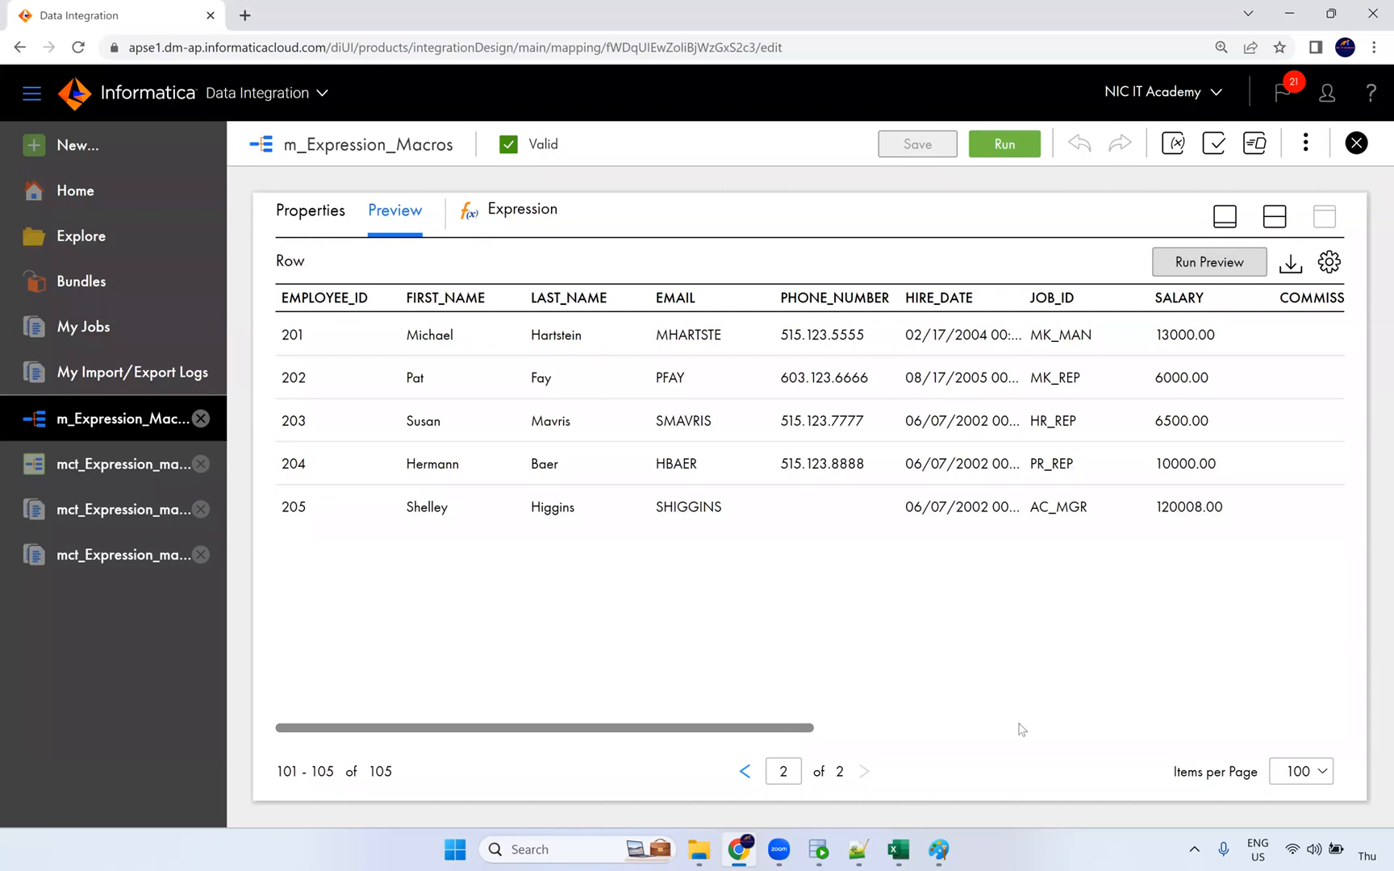
Step: Highlight the last row's flag value 1, then show the mapping design beside the preview and select the Filter node
left_click_drag(793, 726, 1339, 738)
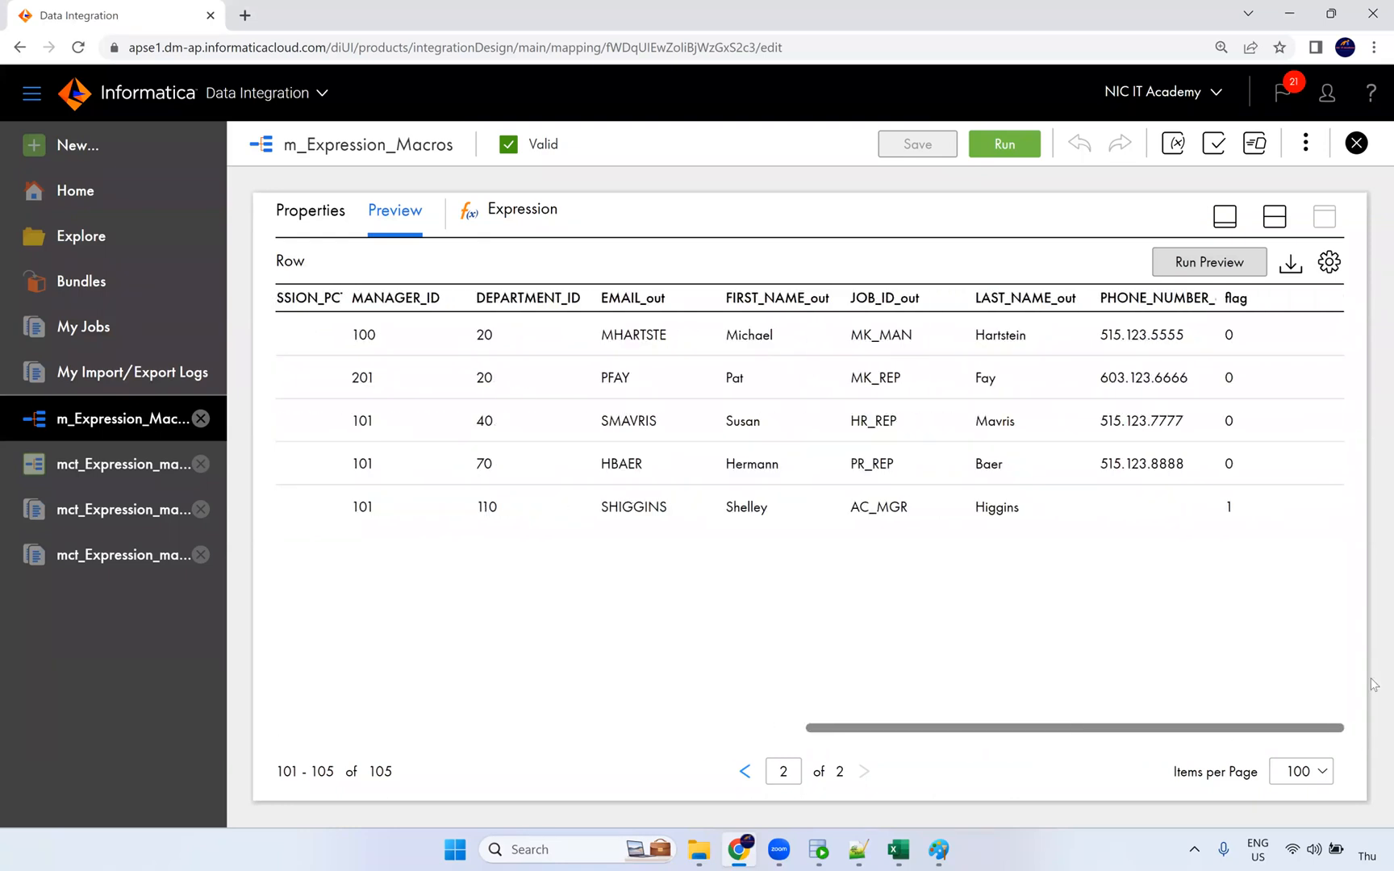
double_click(1226, 506)
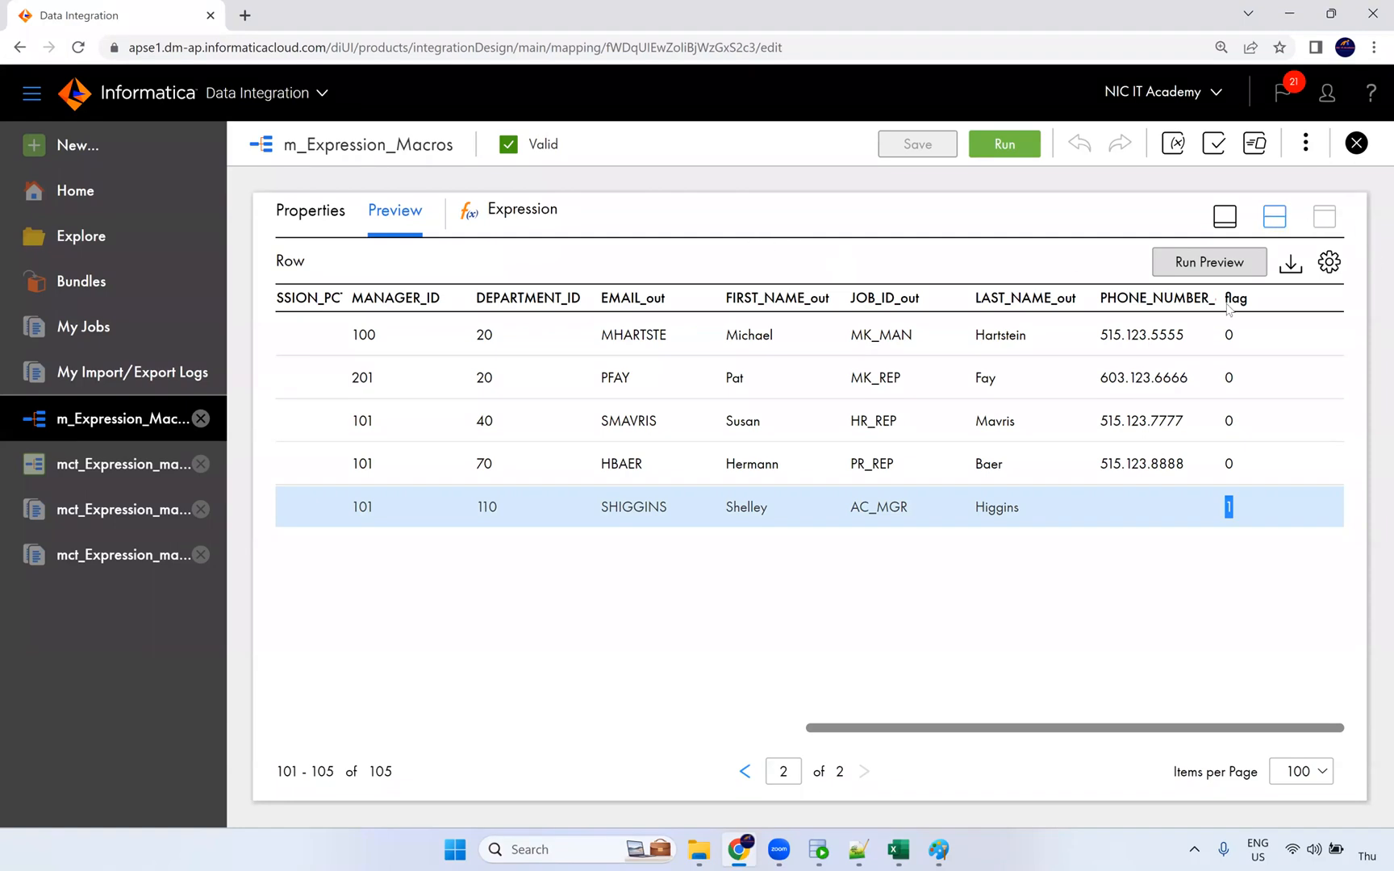
left_click(1282, 222)
left_click(1003, 335)
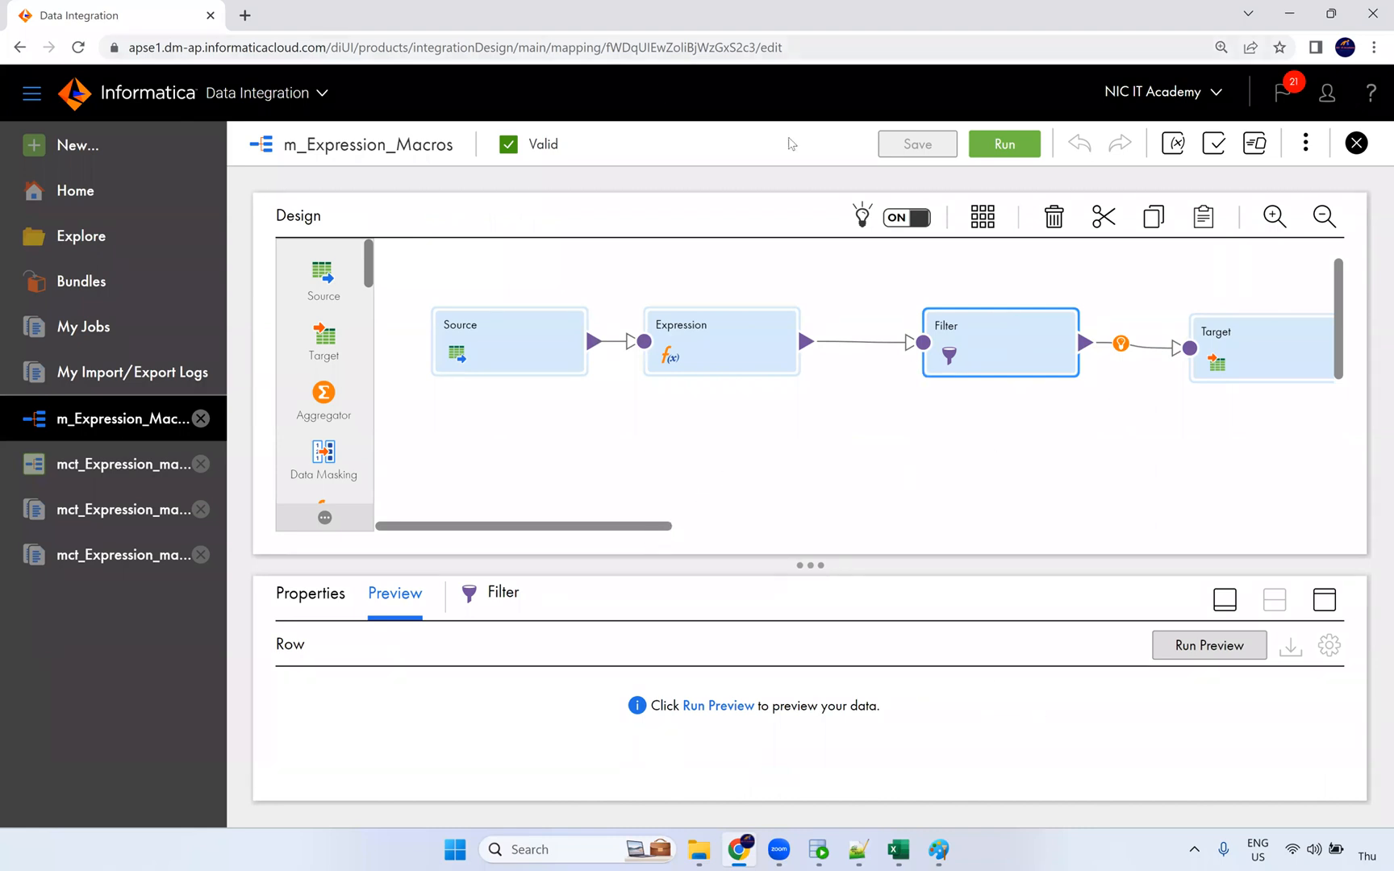
Step: Run the mct_Expression_macros task and refresh My Jobs until run 4 succeeds
left_click(129, 466)
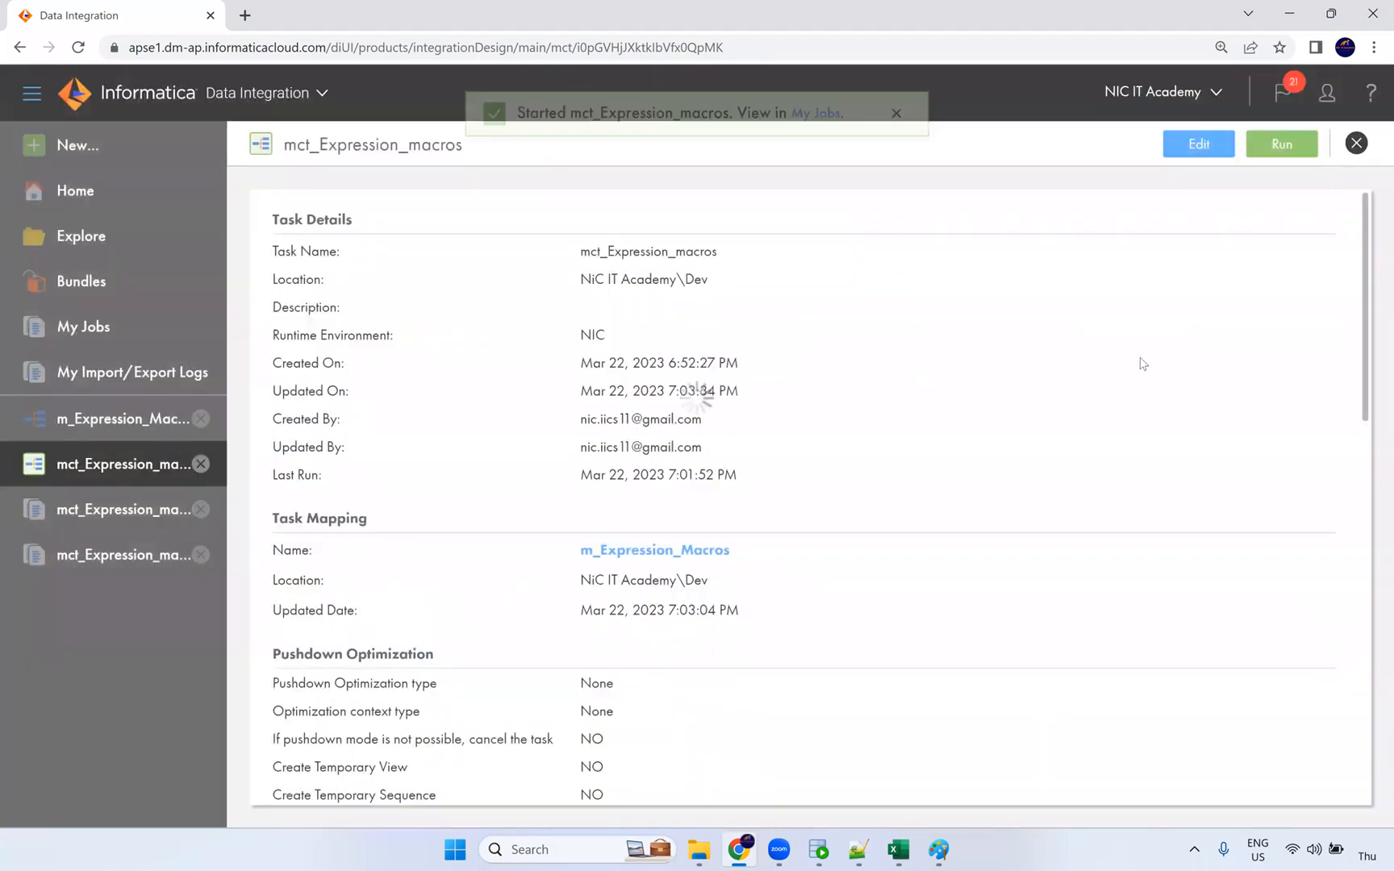
left_click(816, 144)
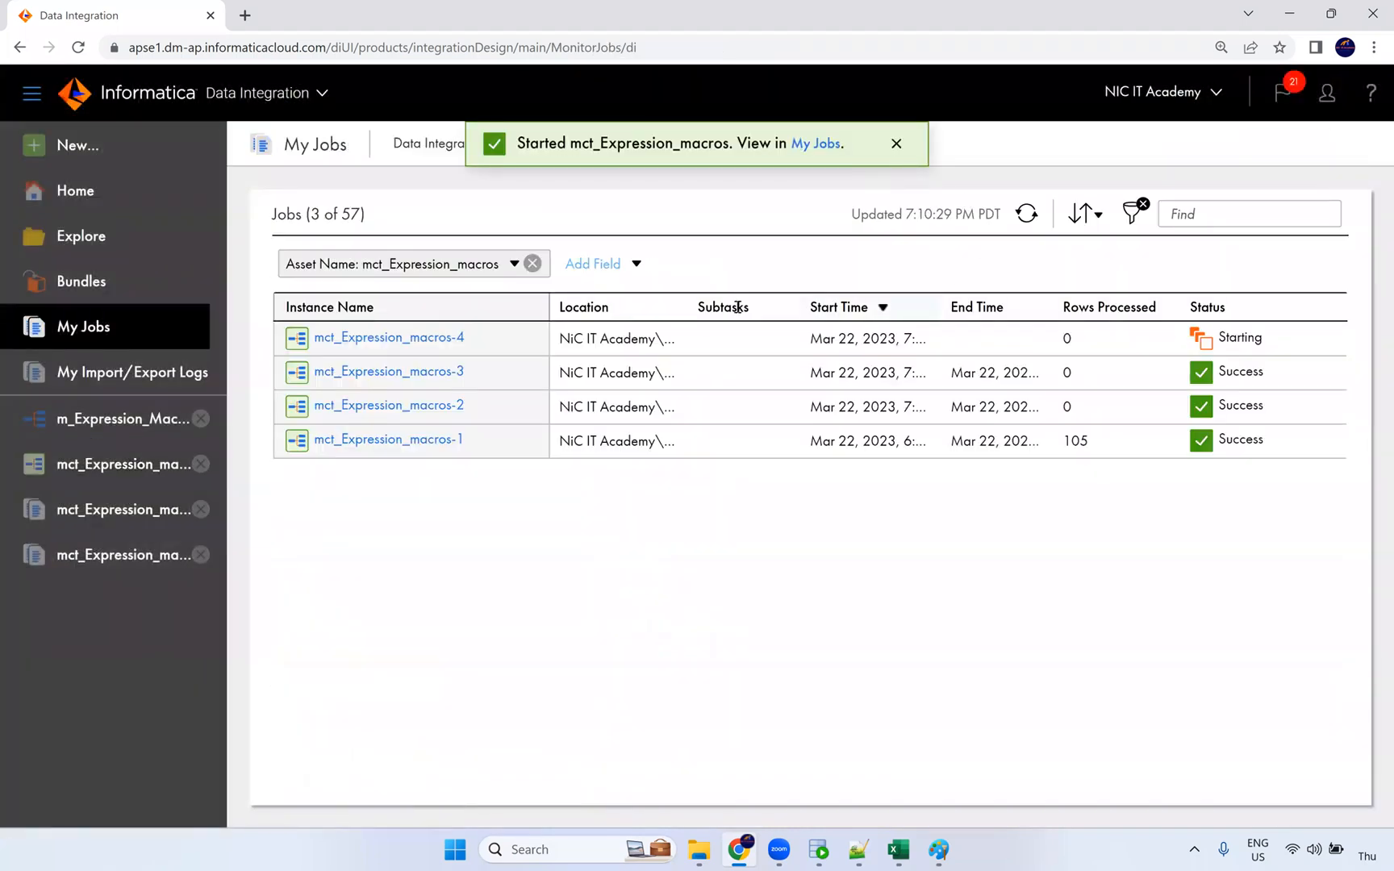
left_click(1028, 214)
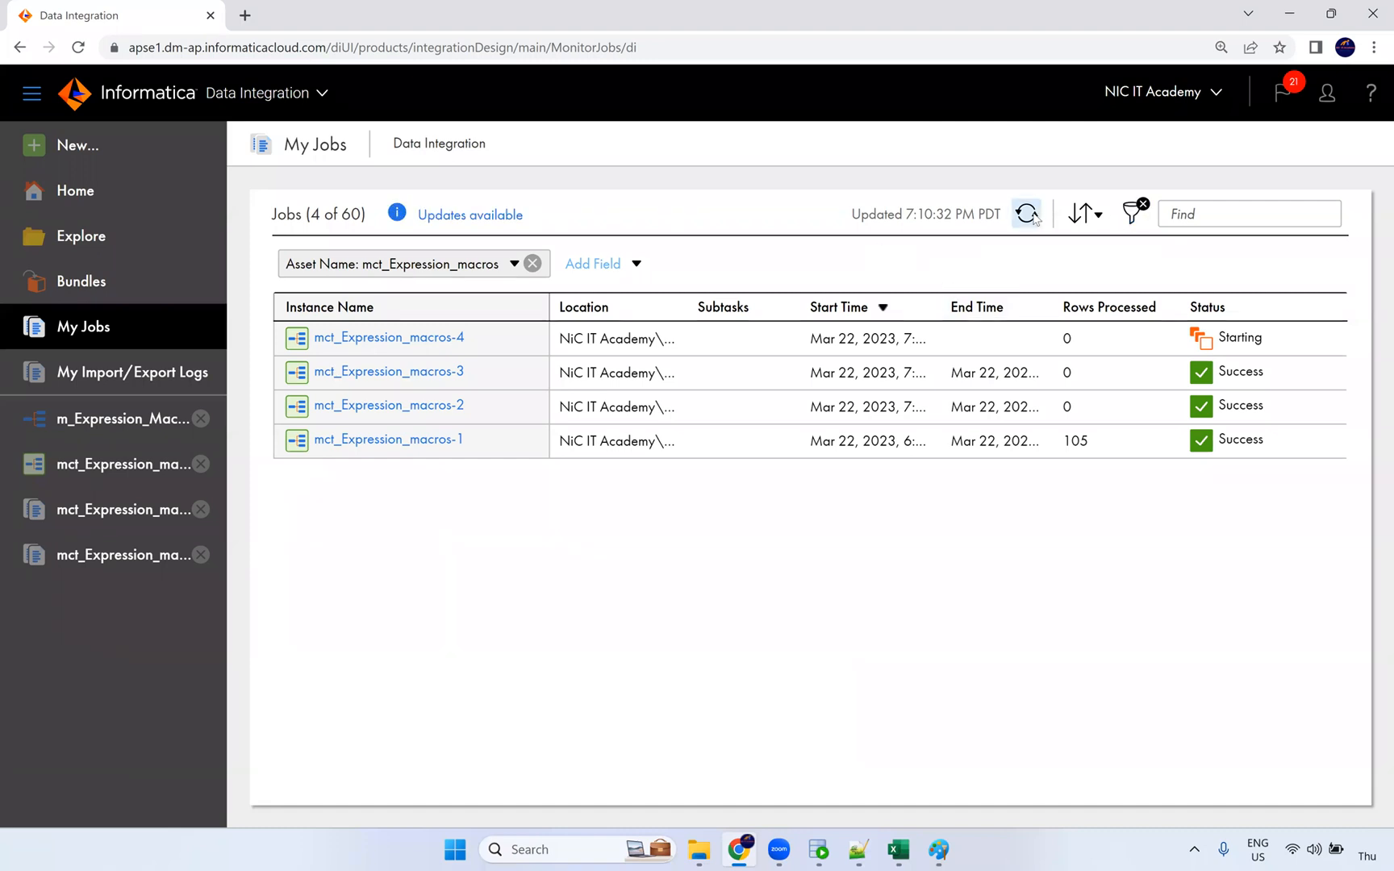
left_click(1026, 214)
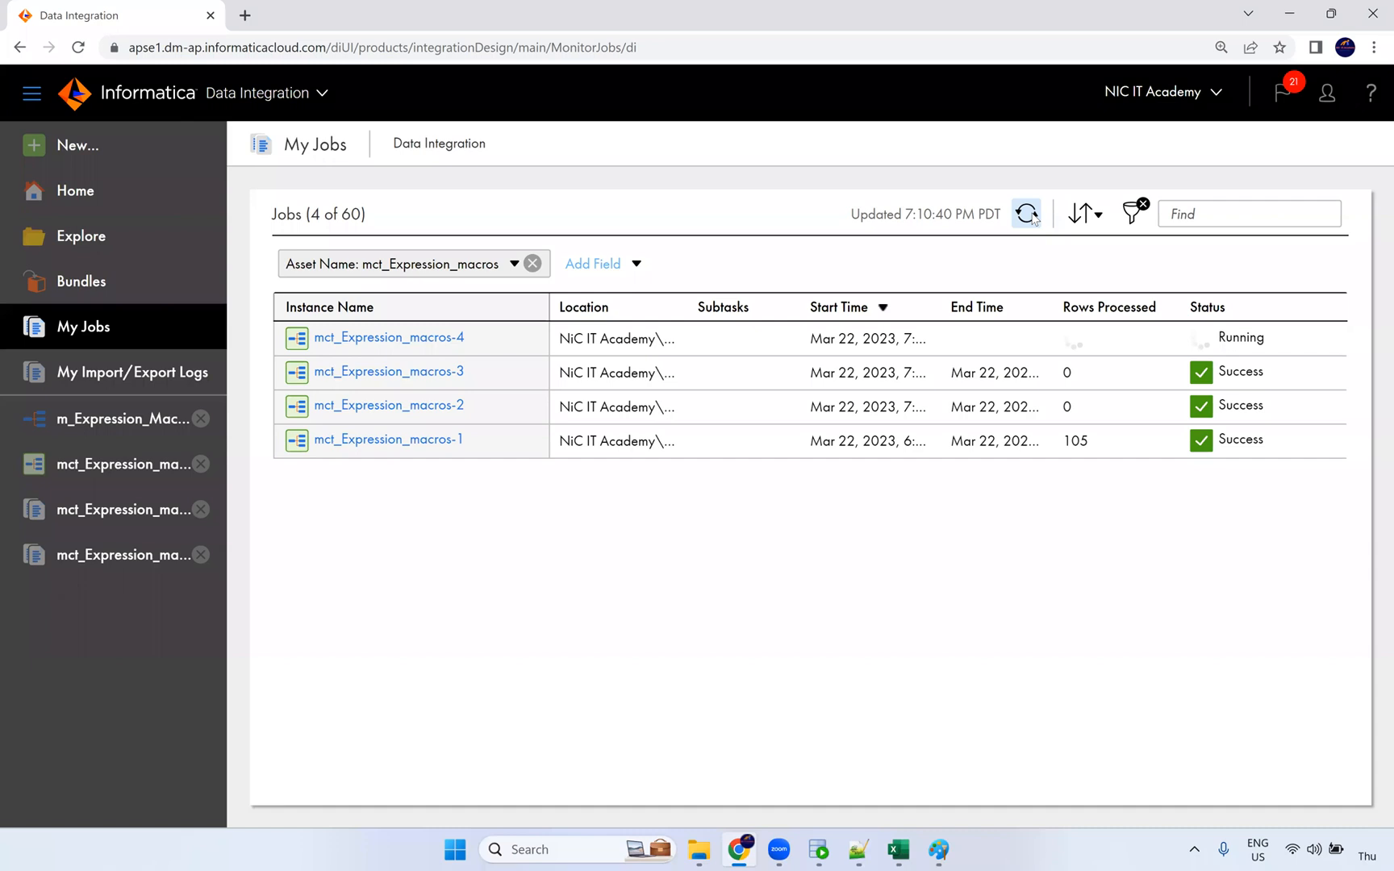
left_click(1029, 214)
left_click(1029, 215)
left_click(1029, 215)
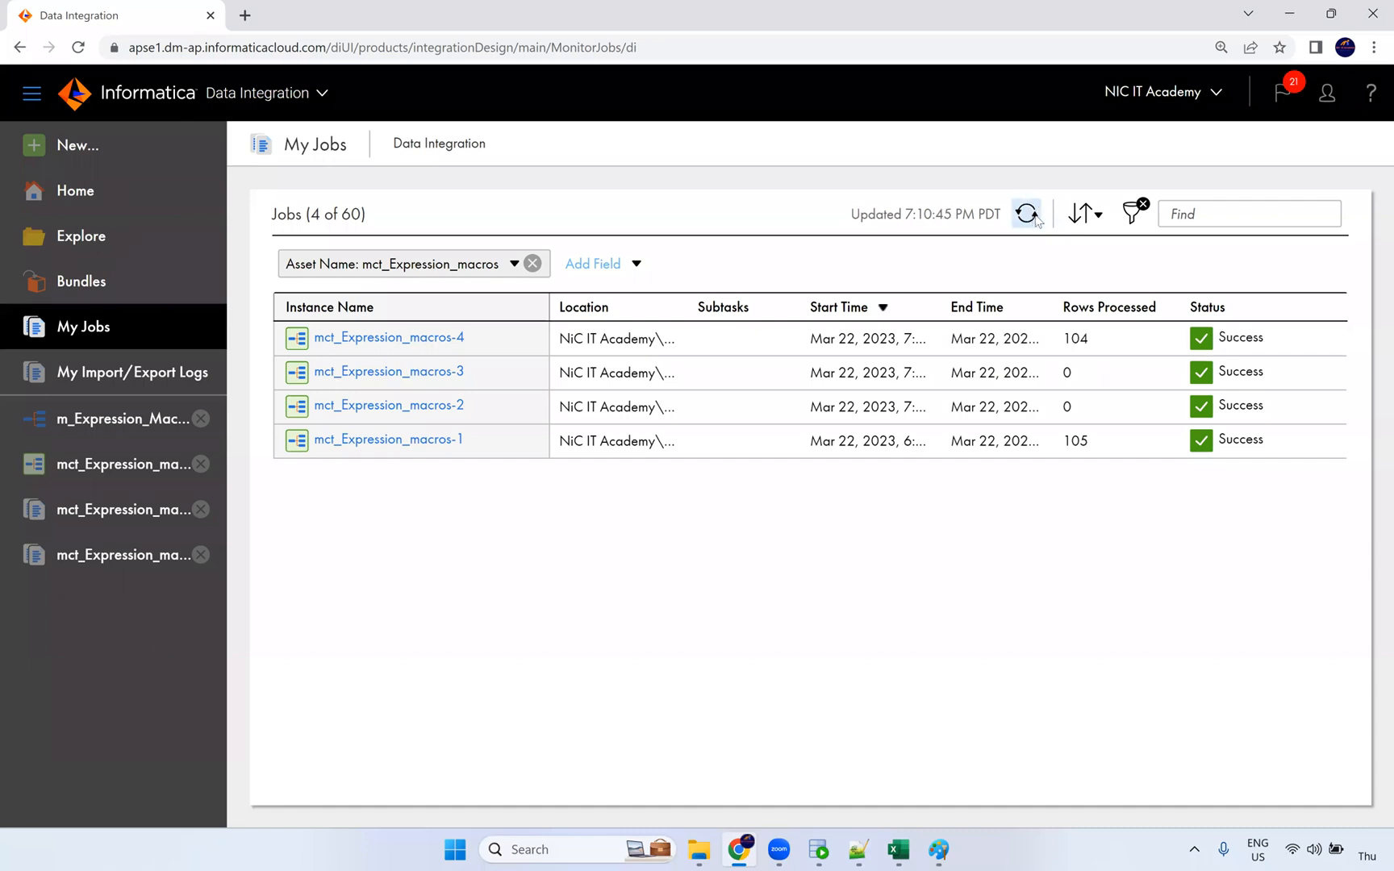
Step: Check run 4's results: 105 source rows read and 104 written to T_EMPLOYEES
double_click(1073, 339)
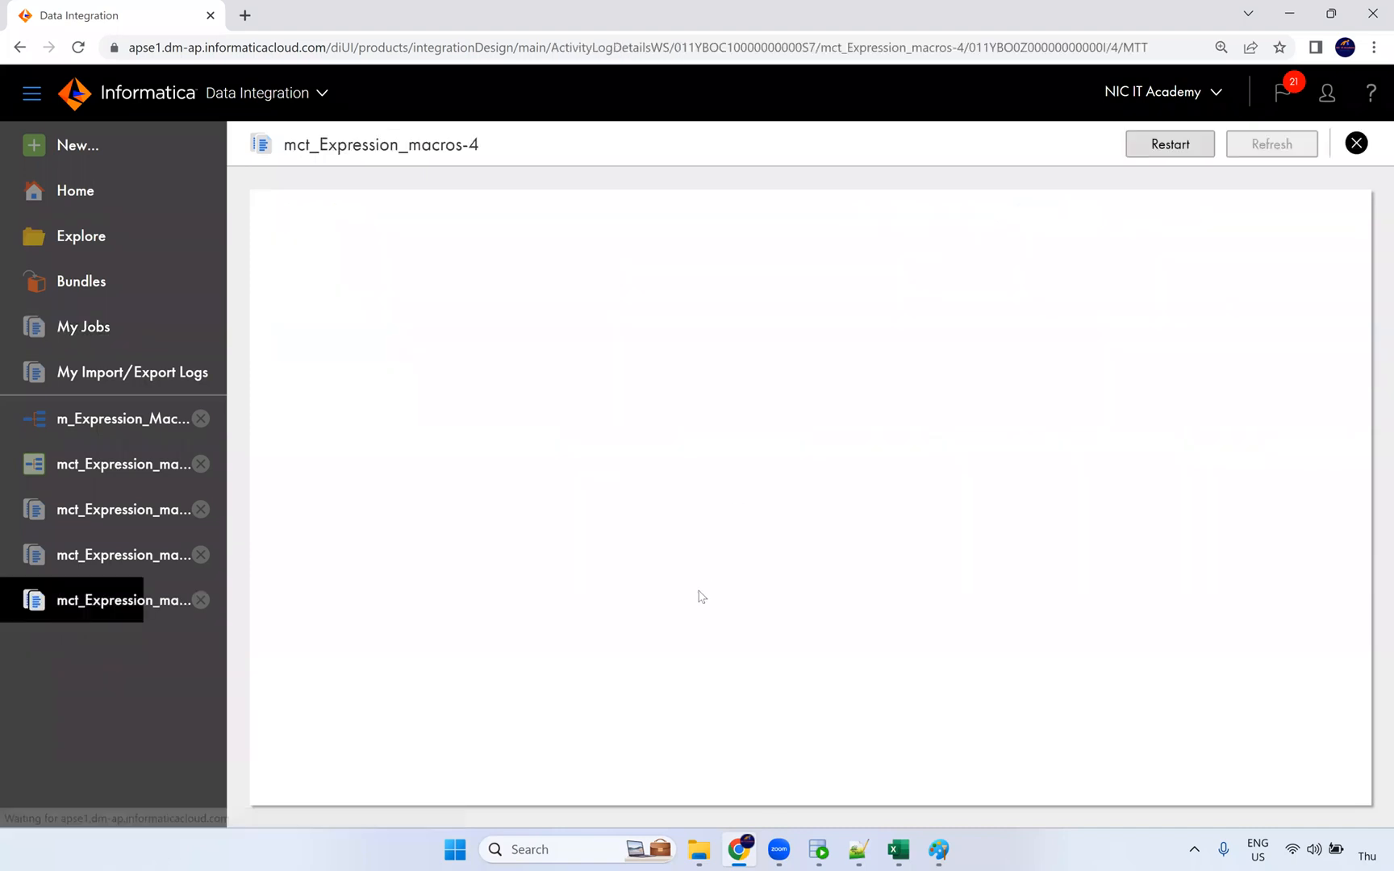
double_click(574, 631)
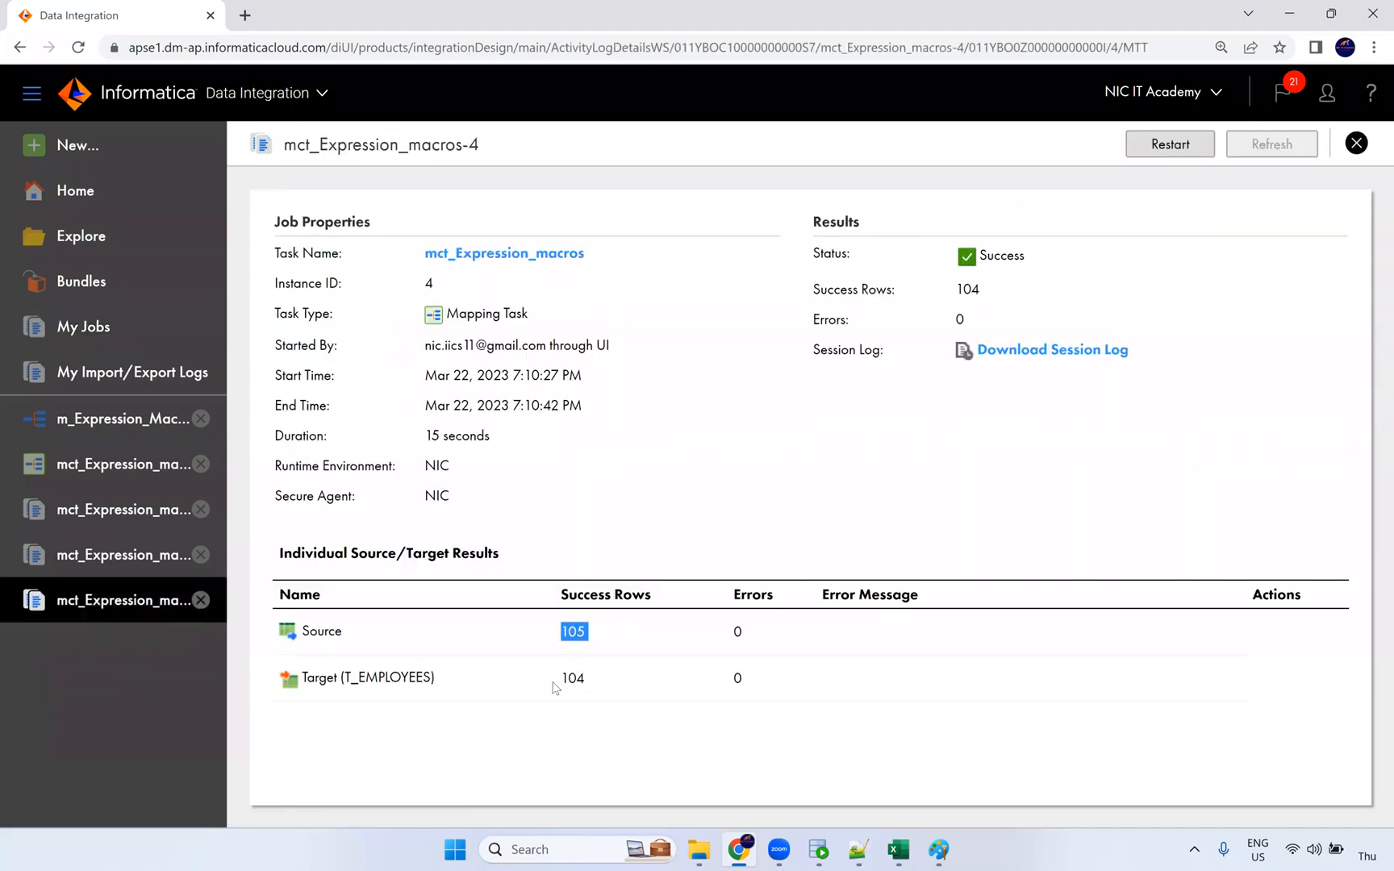
double_click(573, 677)
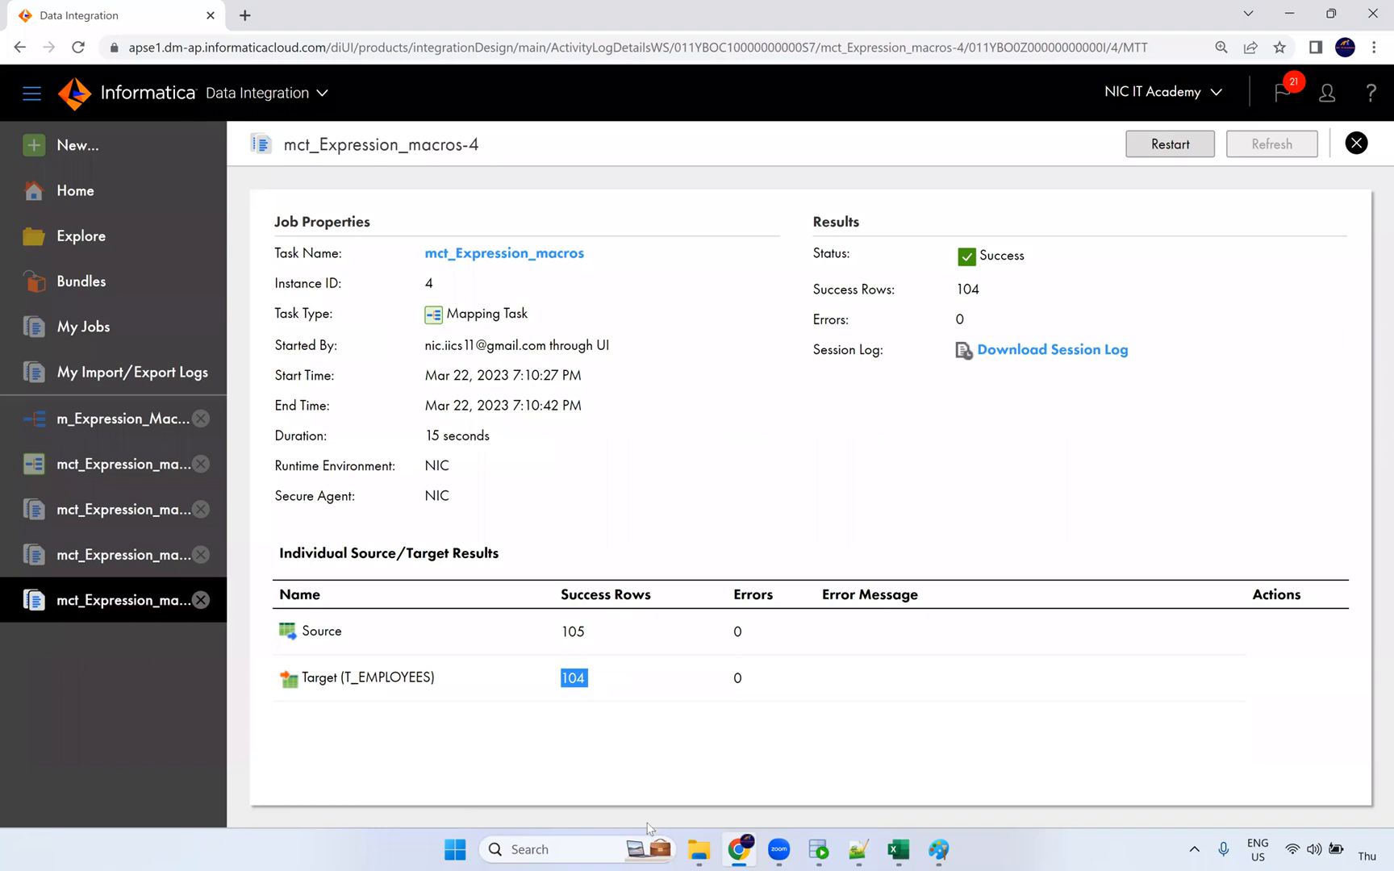
left_click(817, 850)
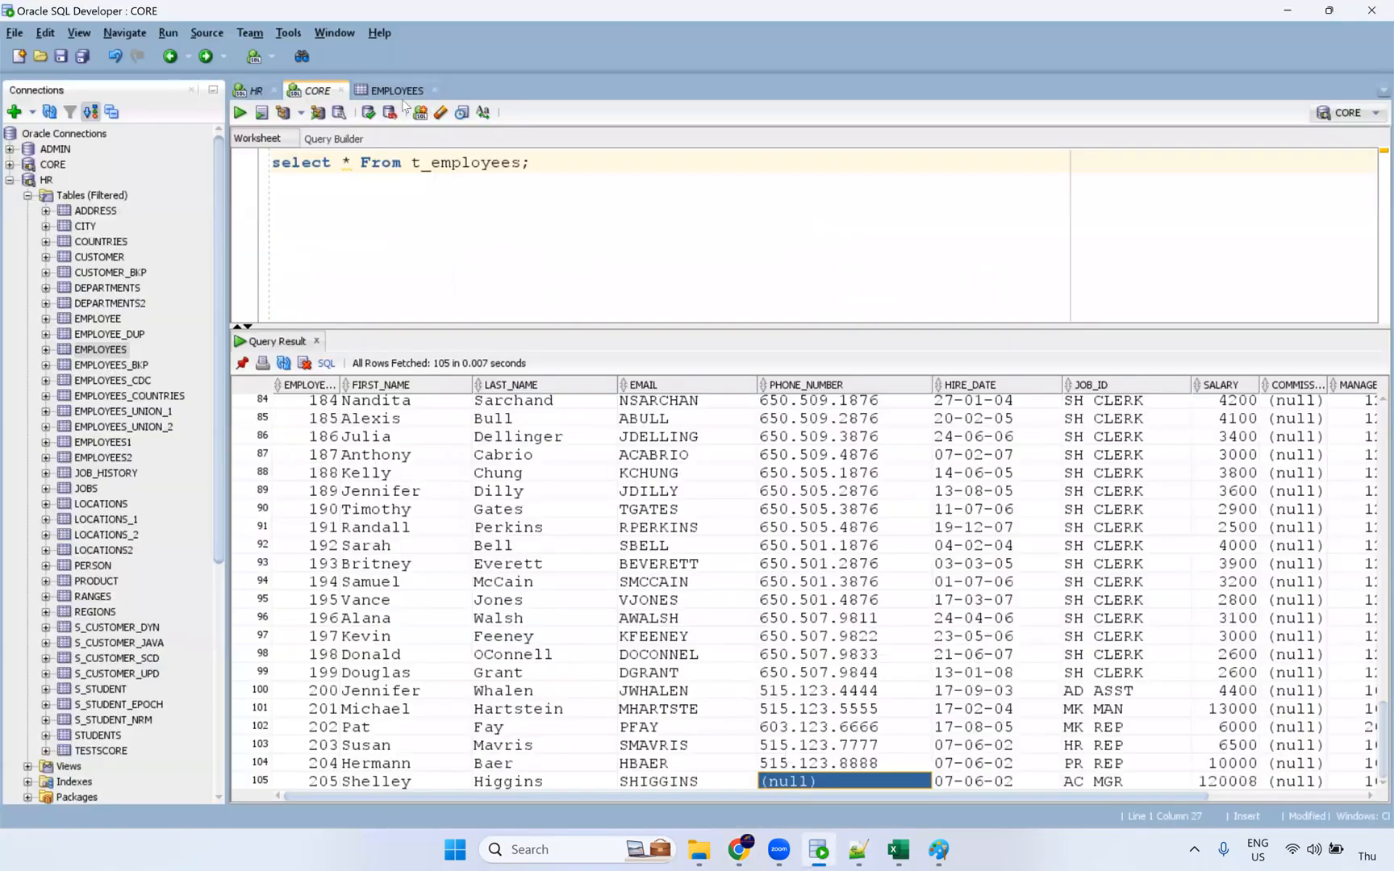
Step: Rerun the t_employees select with Ctrl+Enter and mark the last of its 104 rows
left_click(393, 161)
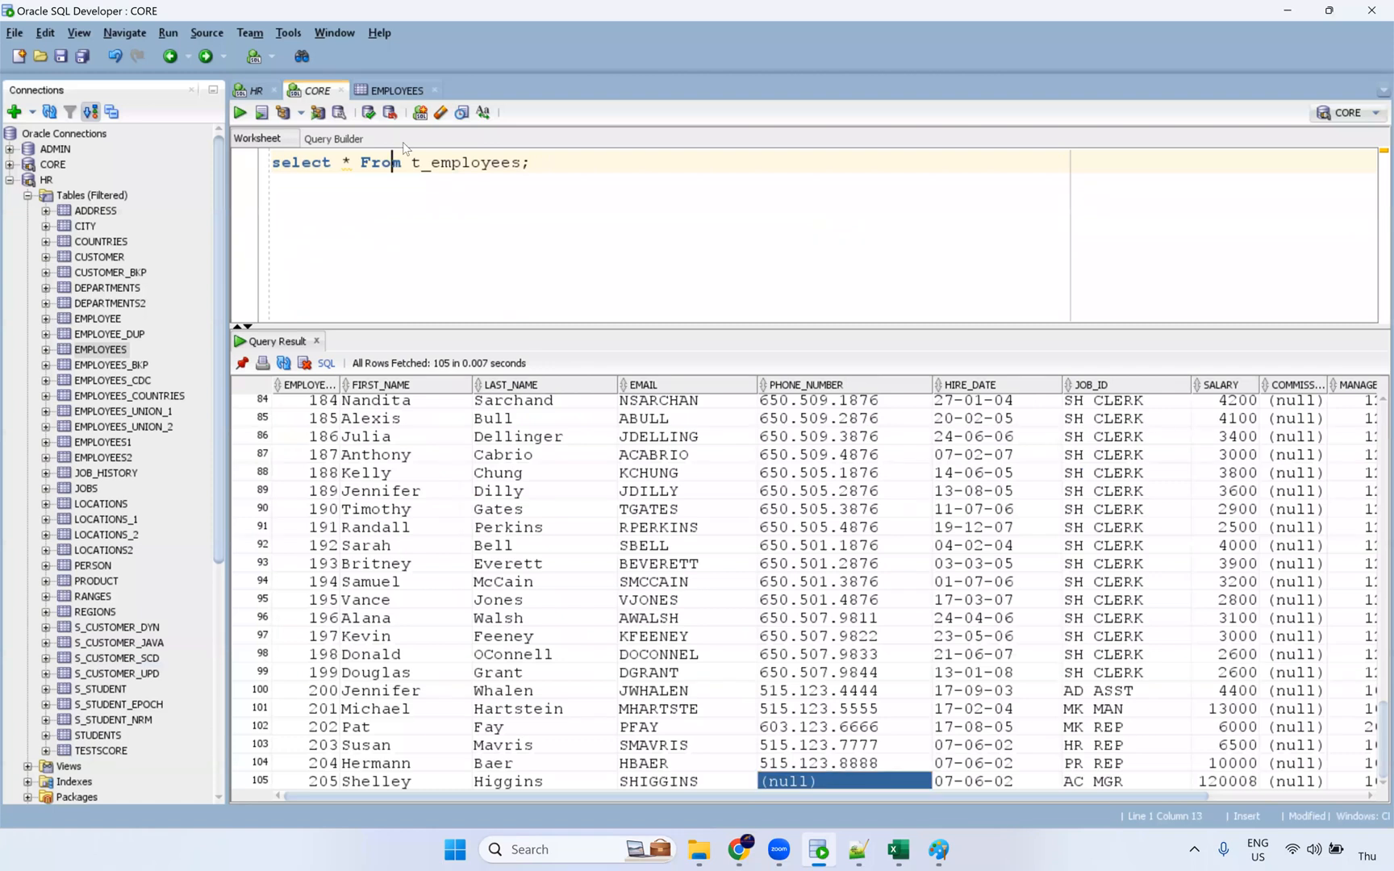
key("ctrl+Return")
scroll(865, 597, "down", 7)
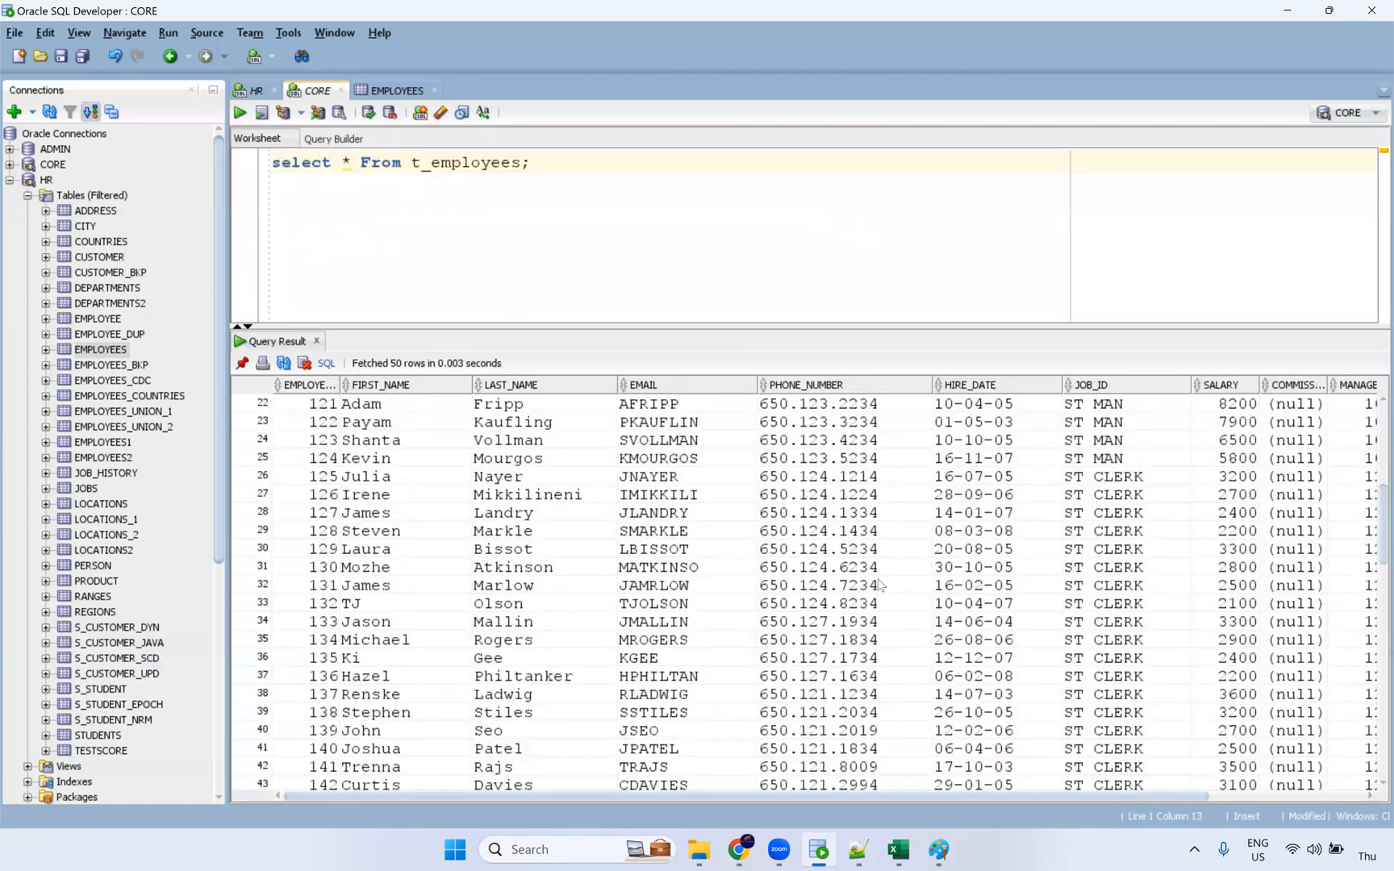
scroll(410, 782, "down", 20)
left_click_drag(409, 782, 972, 782)
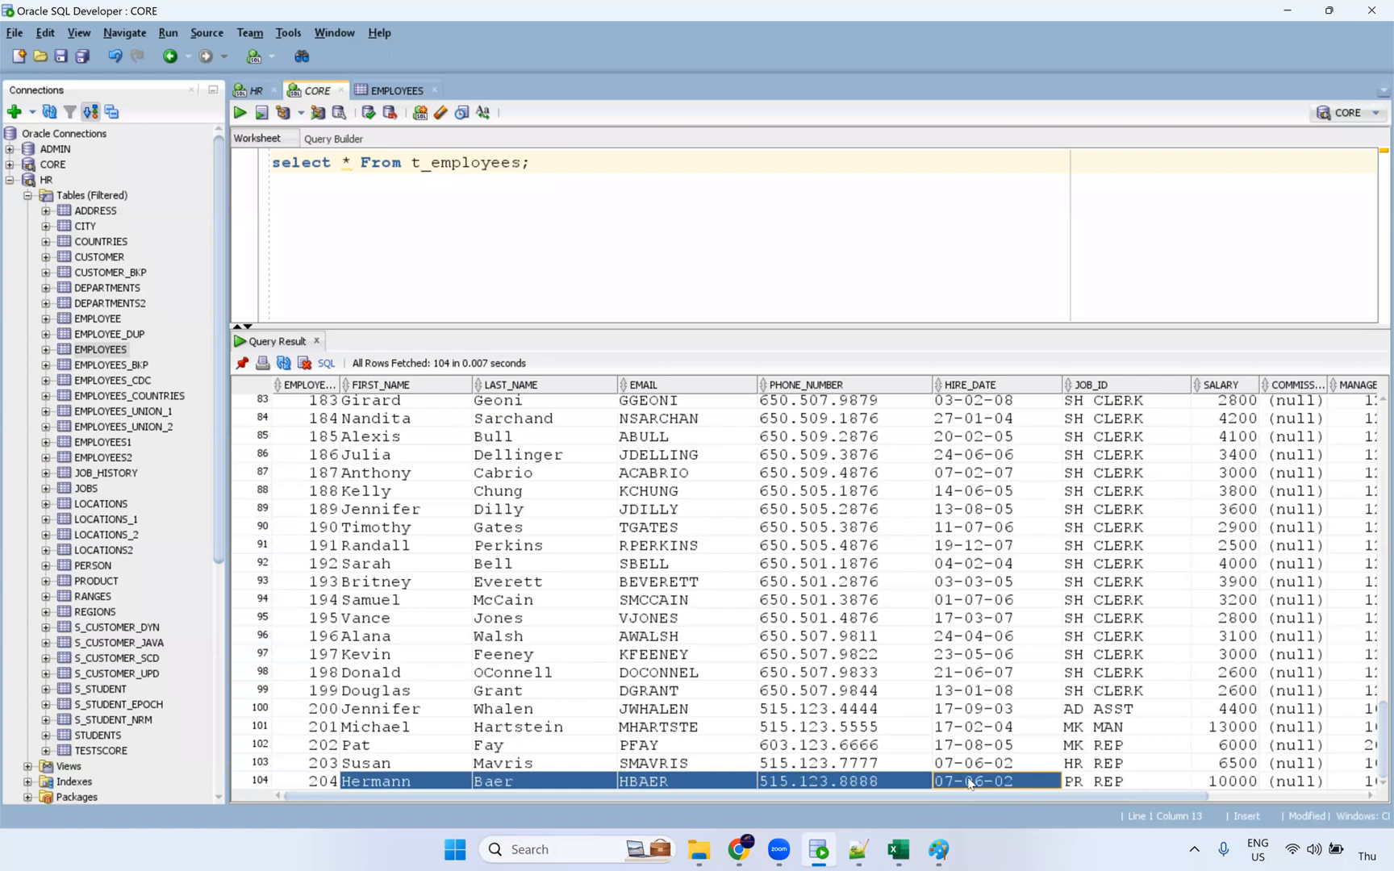
Step: In the EMPLOYEES data grid, show that row 105 (employee 205) has null phone number and commission
left_click(396, 90)
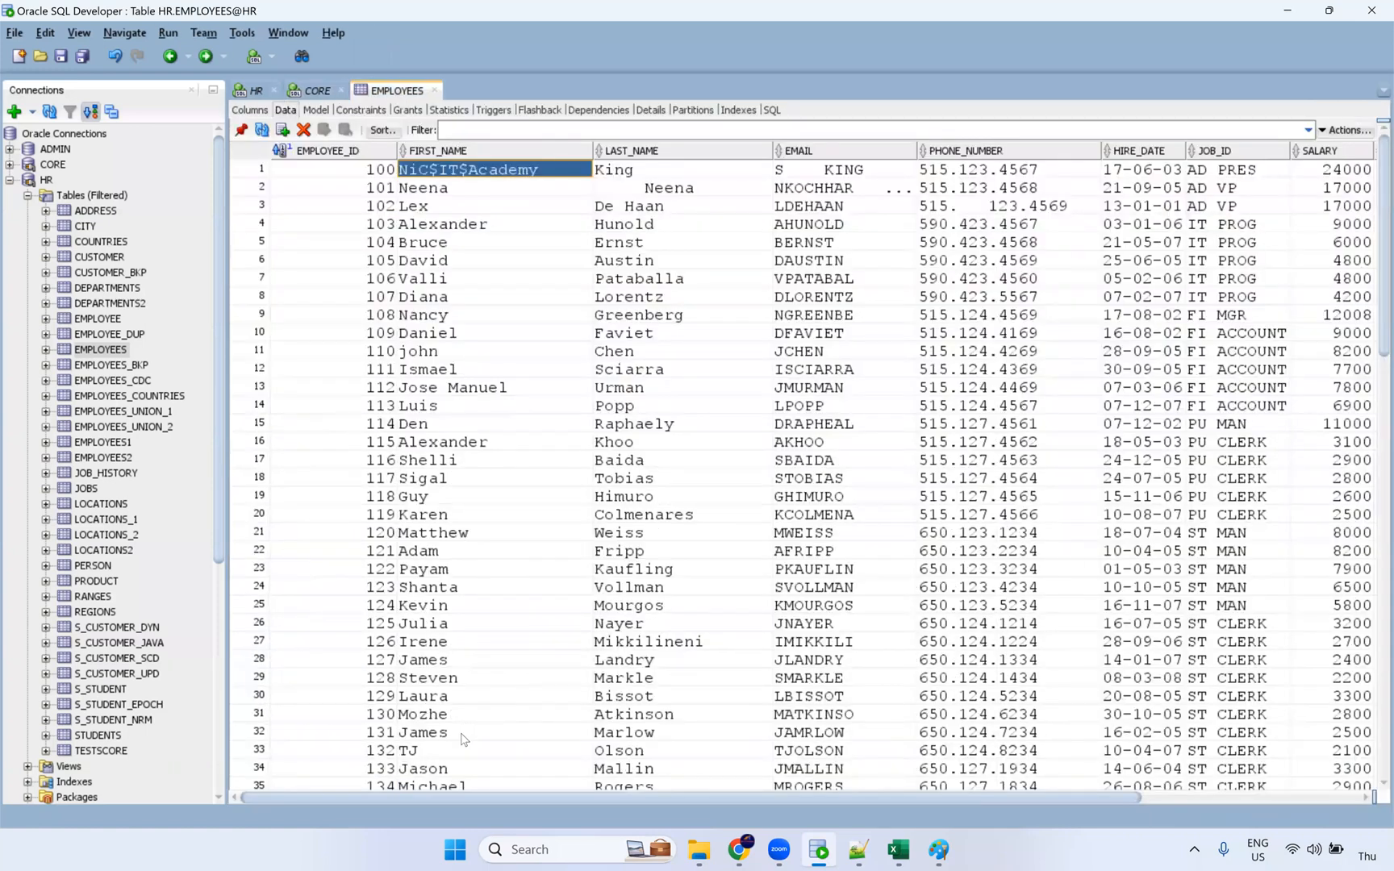
scroll(464, 699, "down", 6)
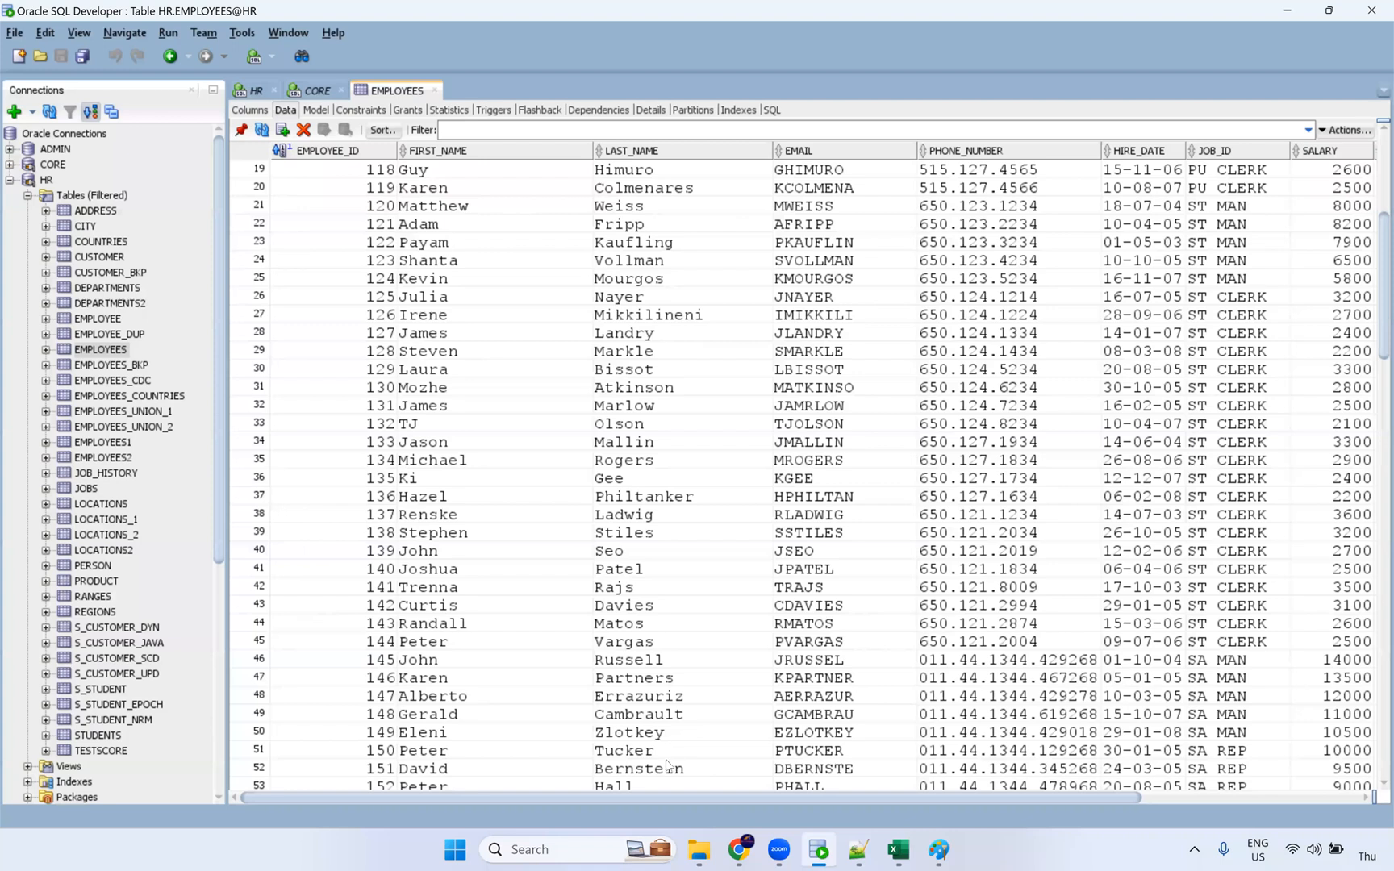
scroll(887, 770, "down", 17)
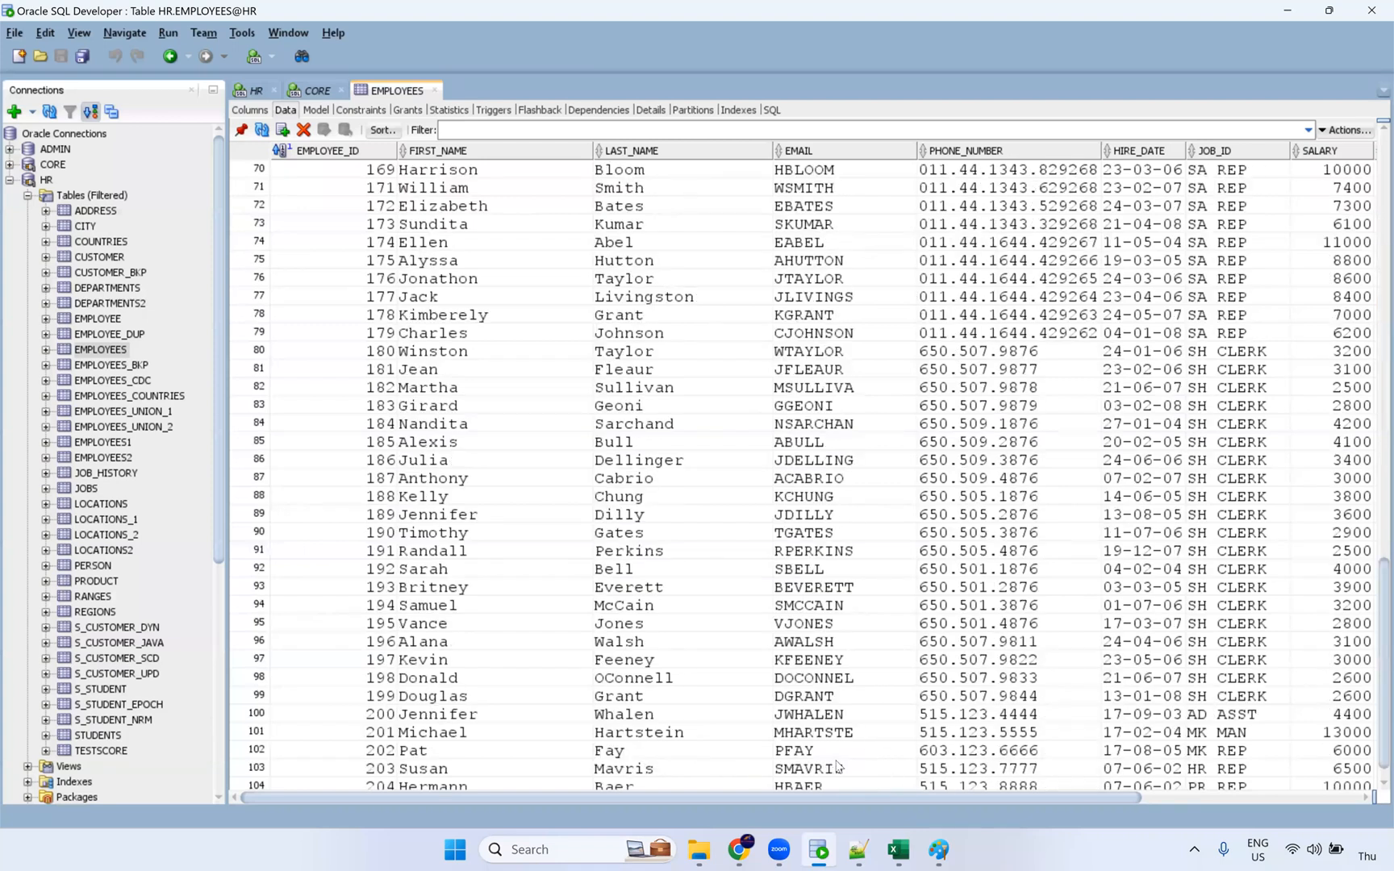
scroll(837, 766, "down", 1)
left_click(967, 782)
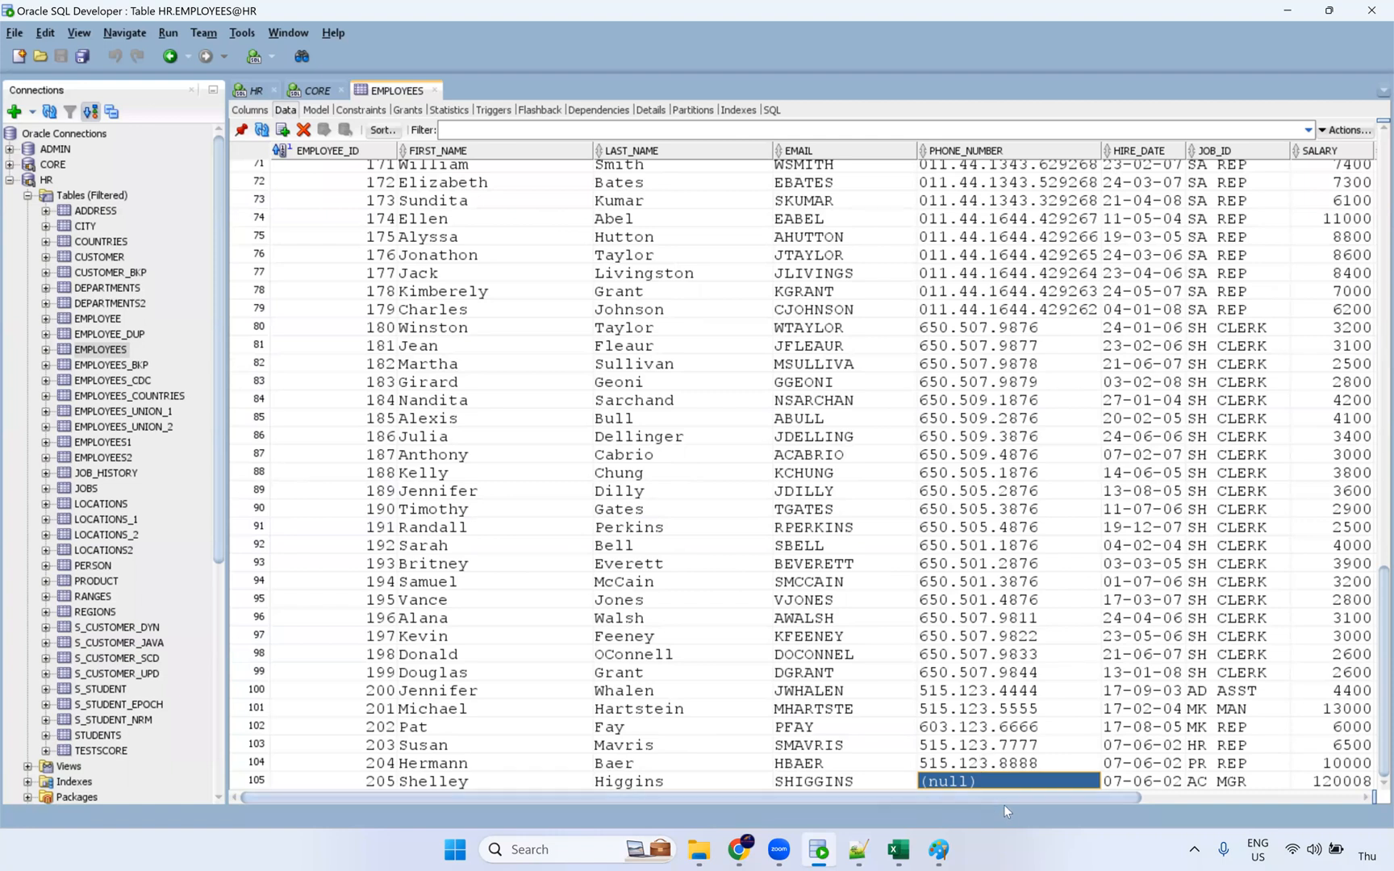
left_click_drag(1016, 795, 1225, 802)
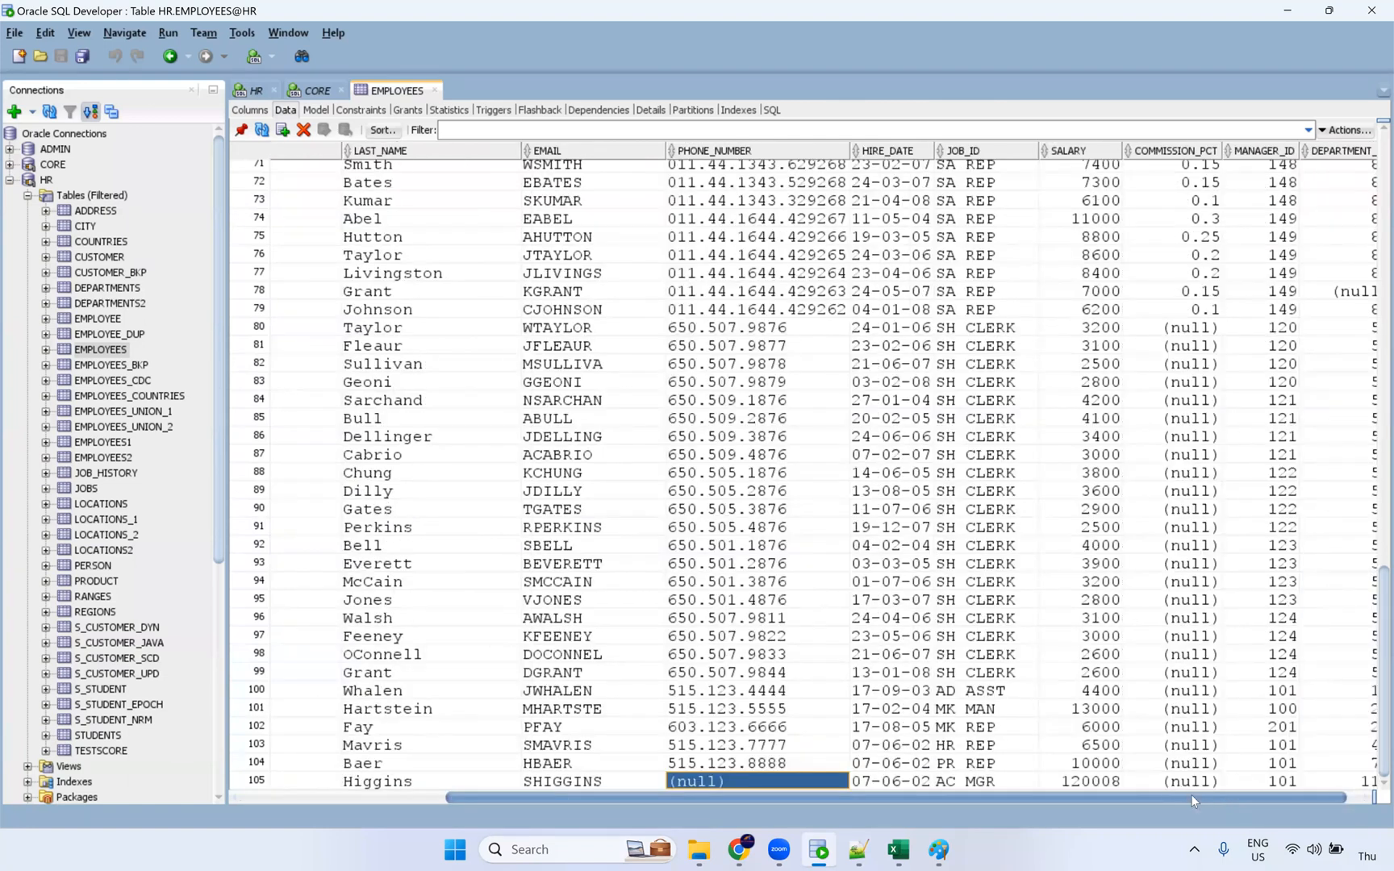
key("Right")
key("Right")
key("Right")
key("Right")
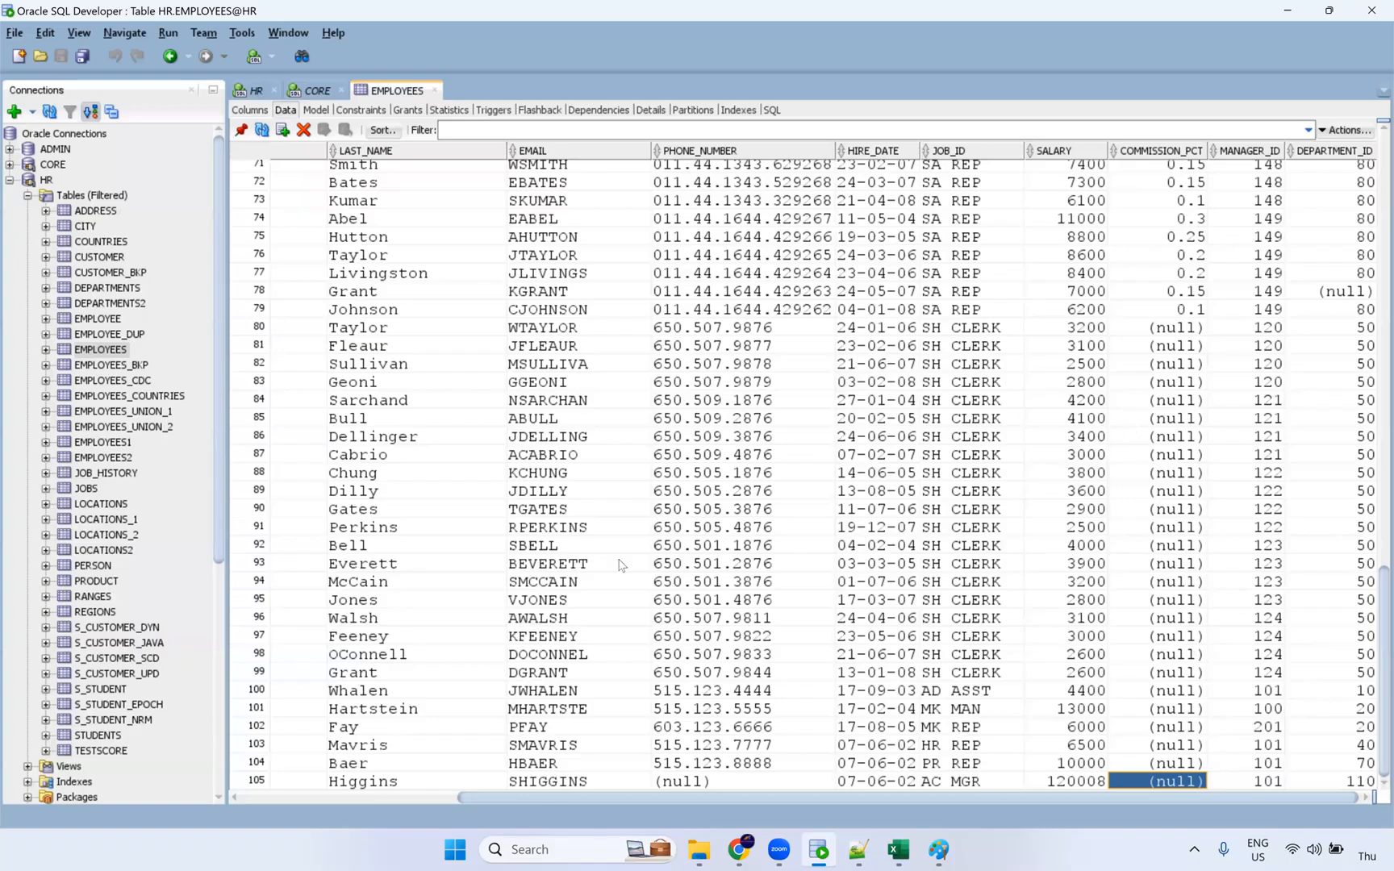
key("alt+Tab")
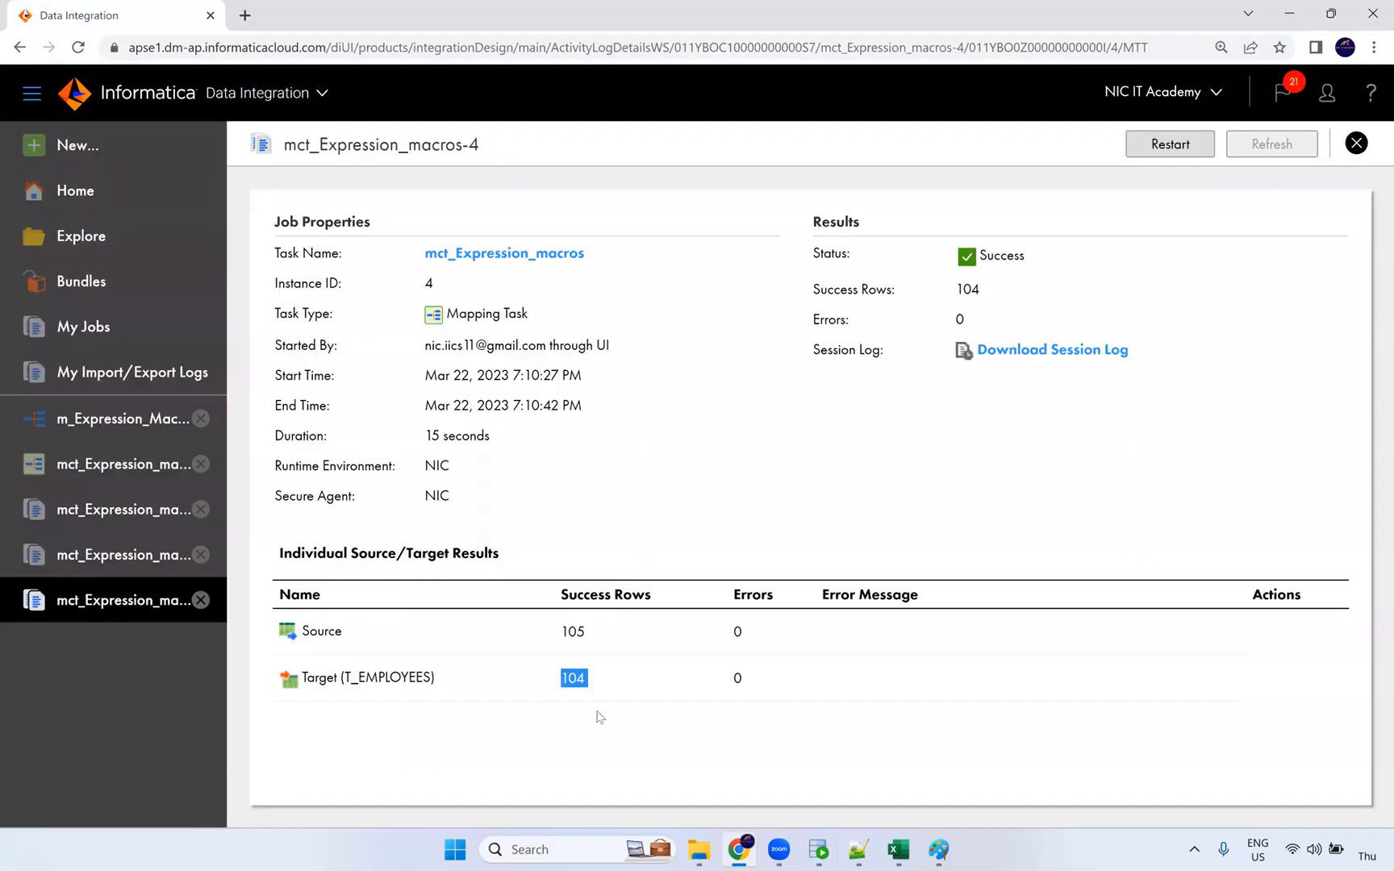
Step: Highlight the Hybrid Macro heading in the notes, then open m_Expression_Macros and select its Expression node
left_click(858, 852)
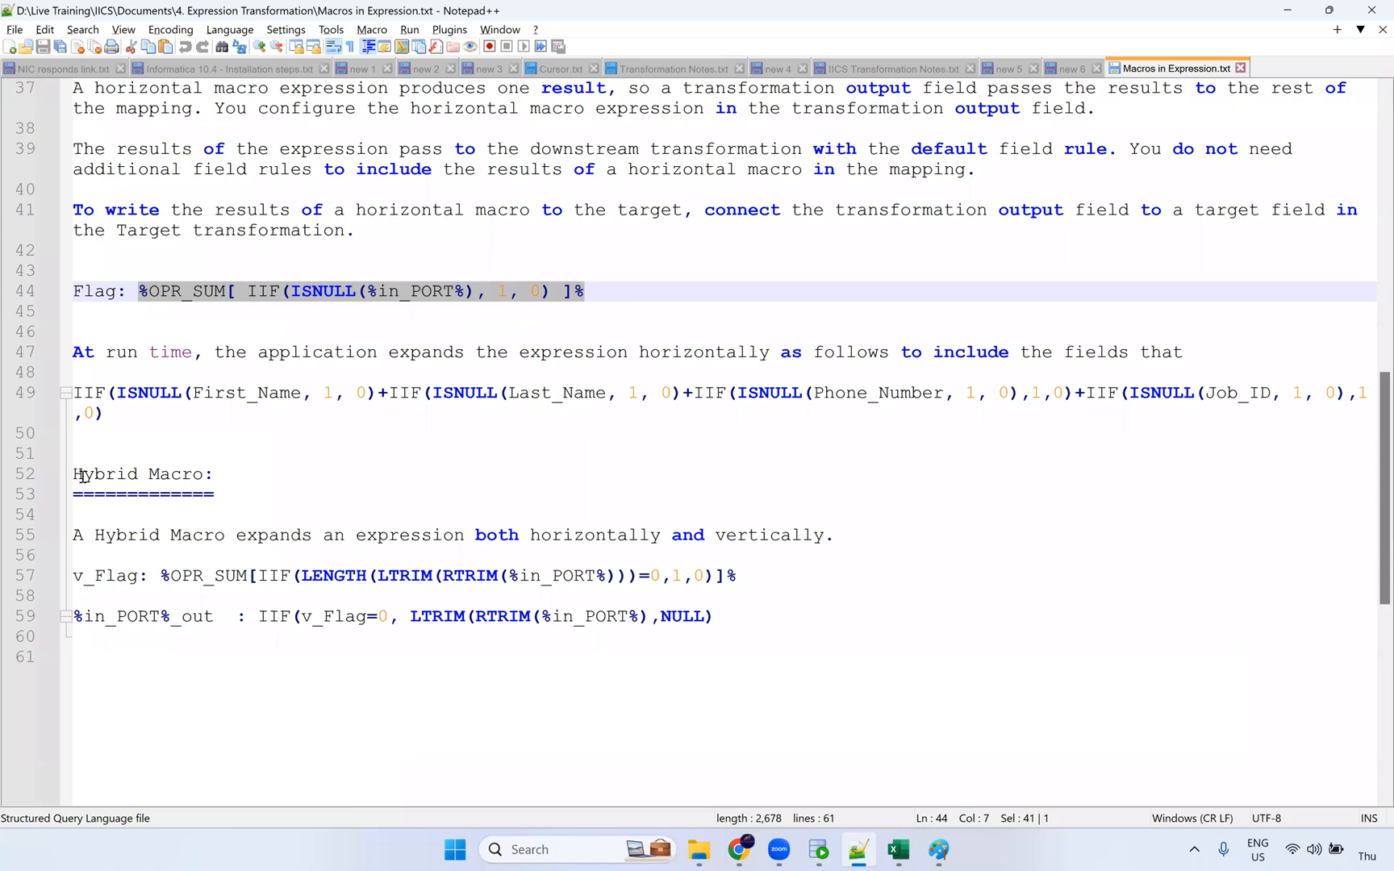
left_click_drag(73, 475, 215, 476)
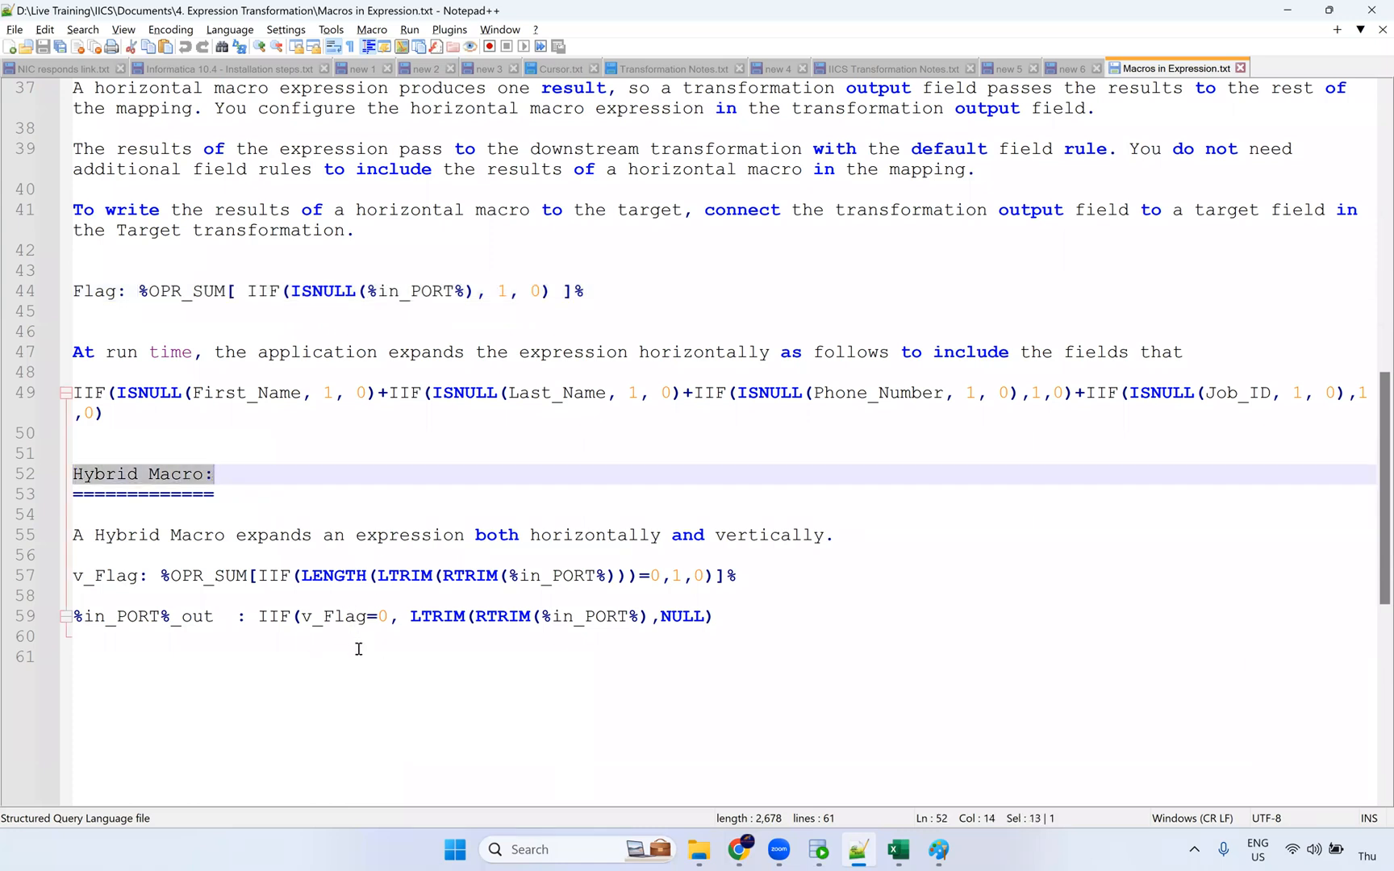
left_click(738, 849)
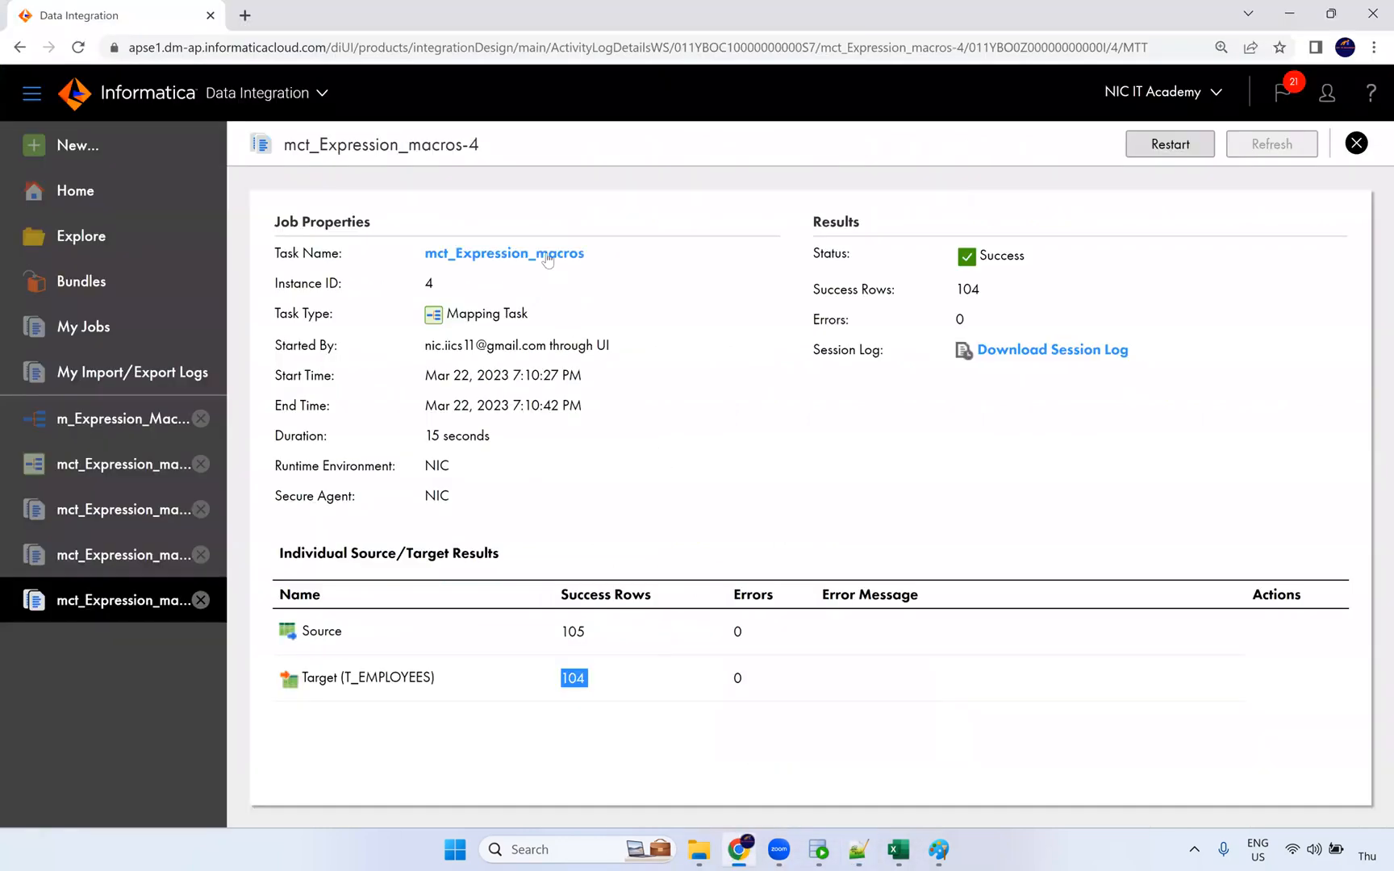
left_click(93, 435)
left_click(718, 352)
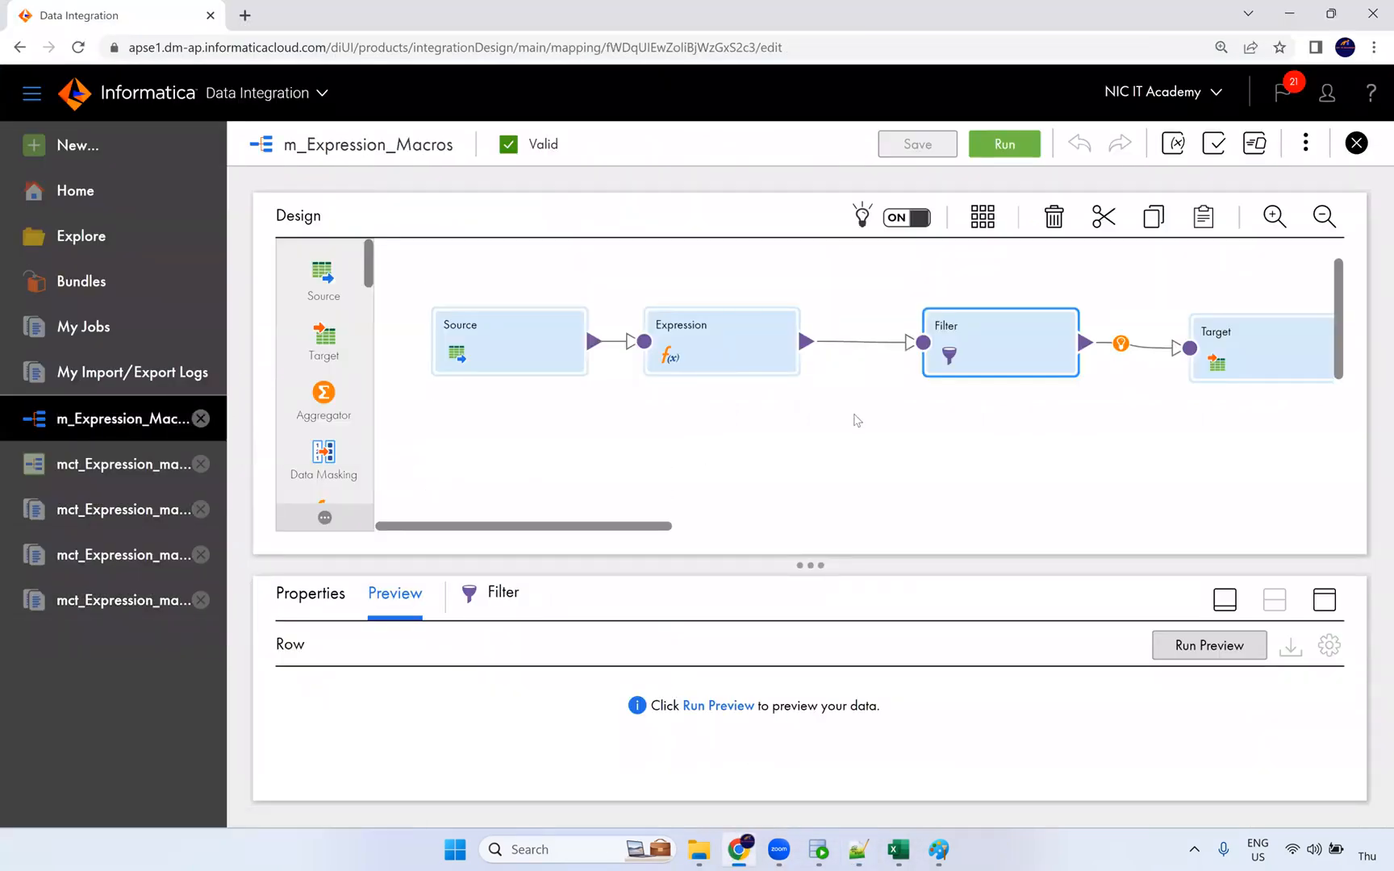
Step: Highlight the v_Flag hybrid macro line and the %in_PORT%_out expression line in the notes
key("alt+Tab")
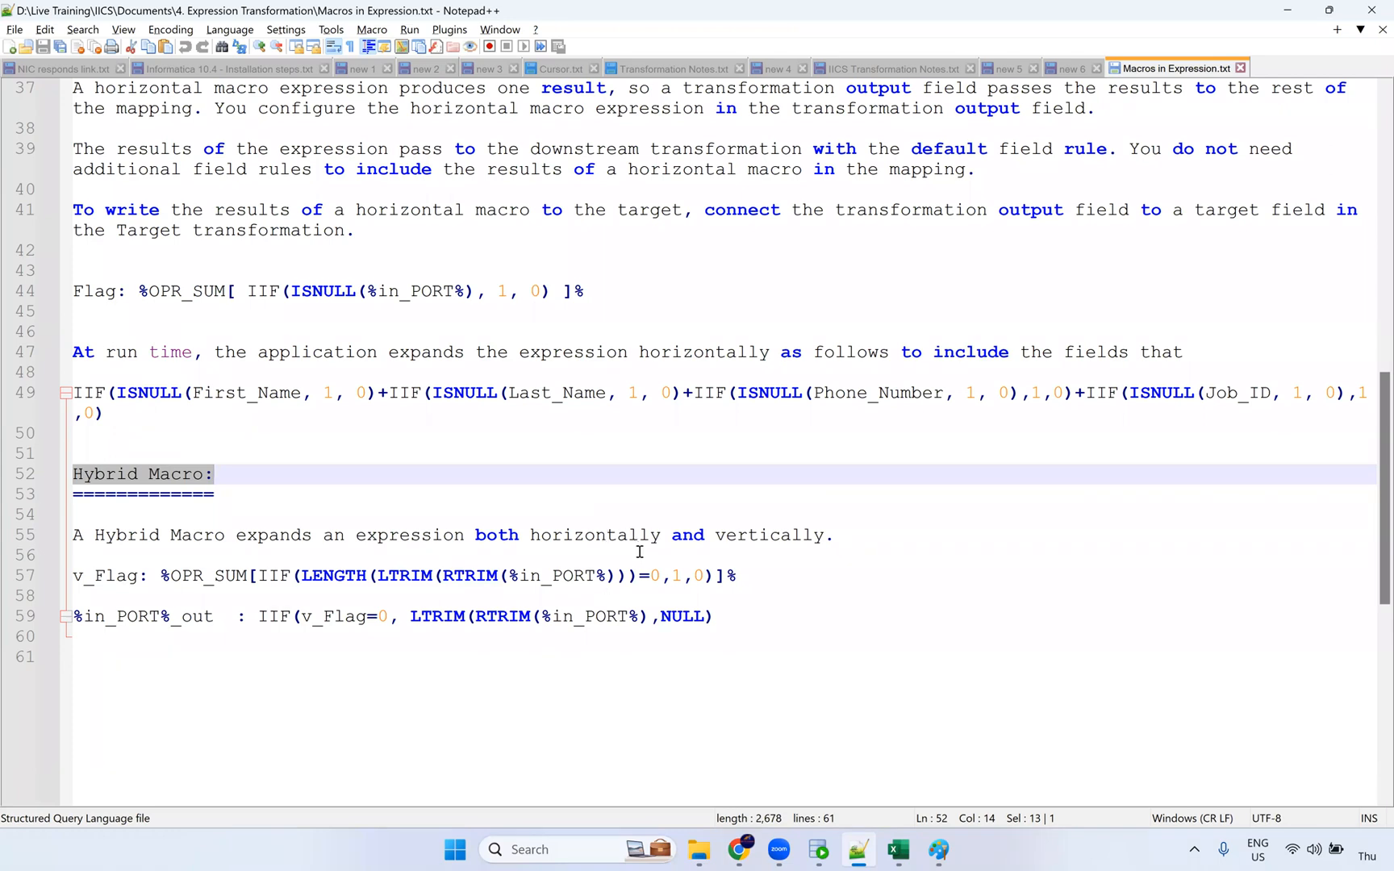
left_click_drag(752, 577, 41, 562)
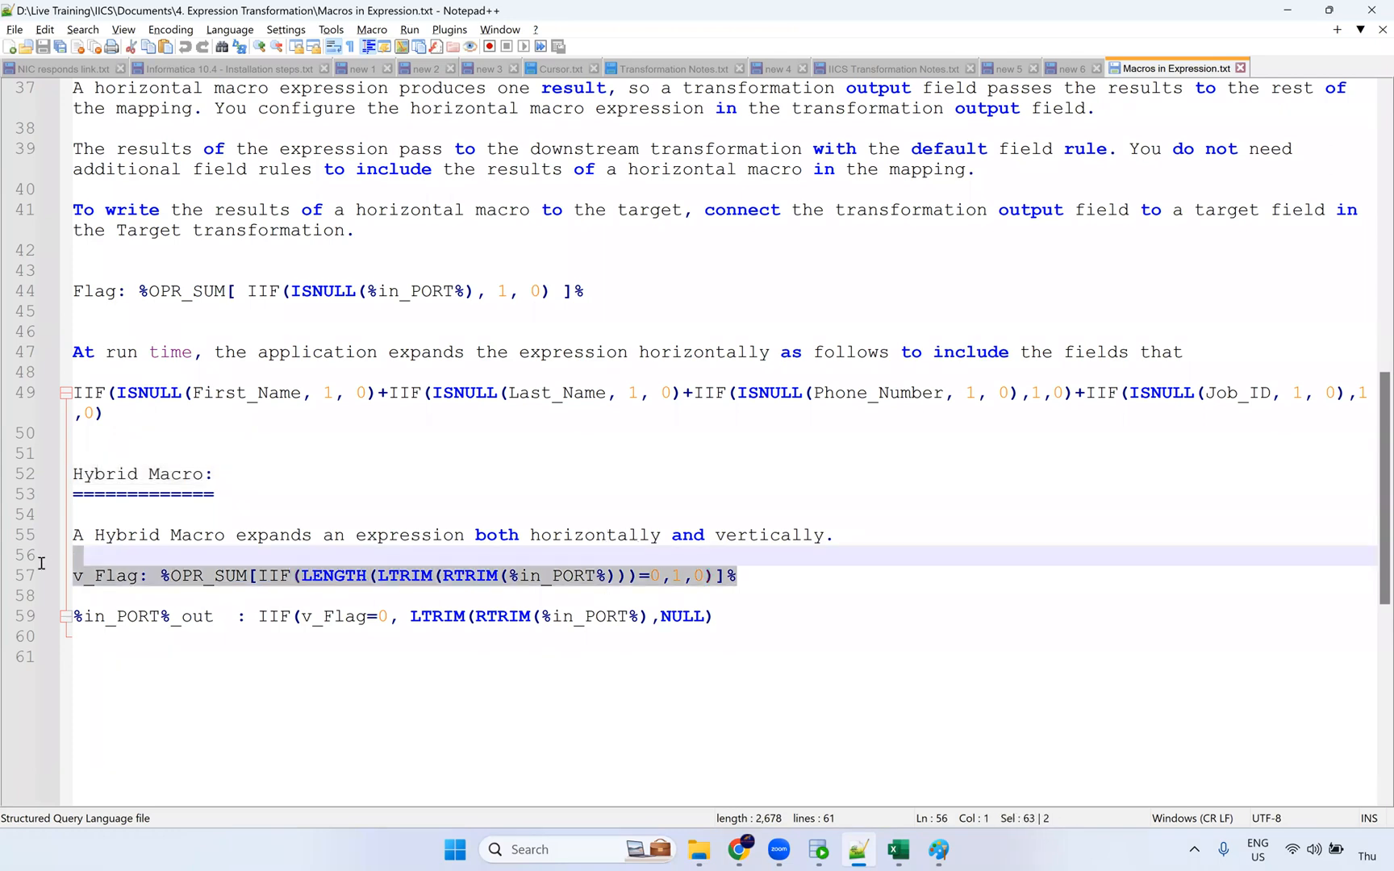
left_click(26, 595)
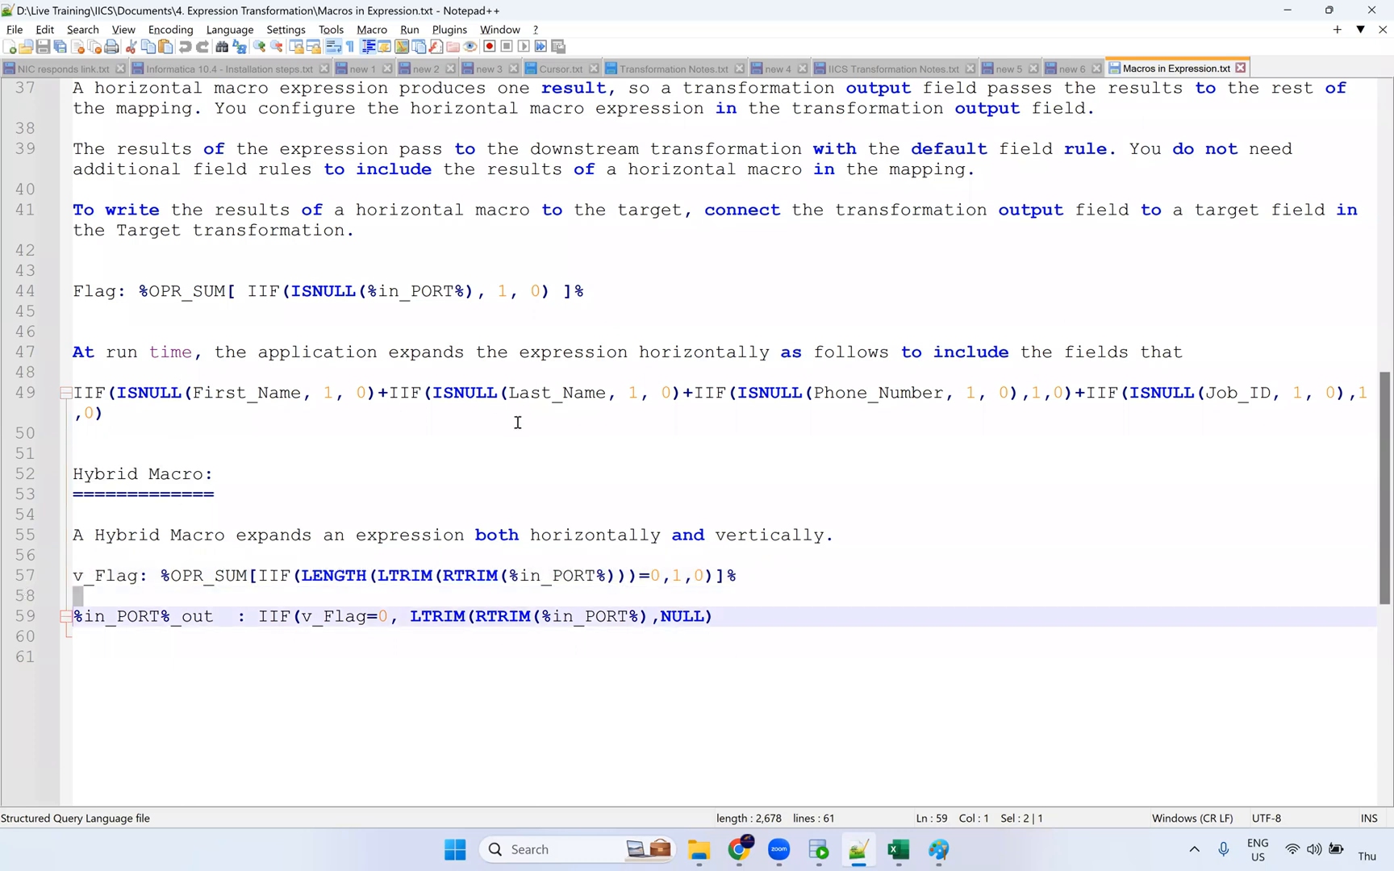
key("alt+Tab")
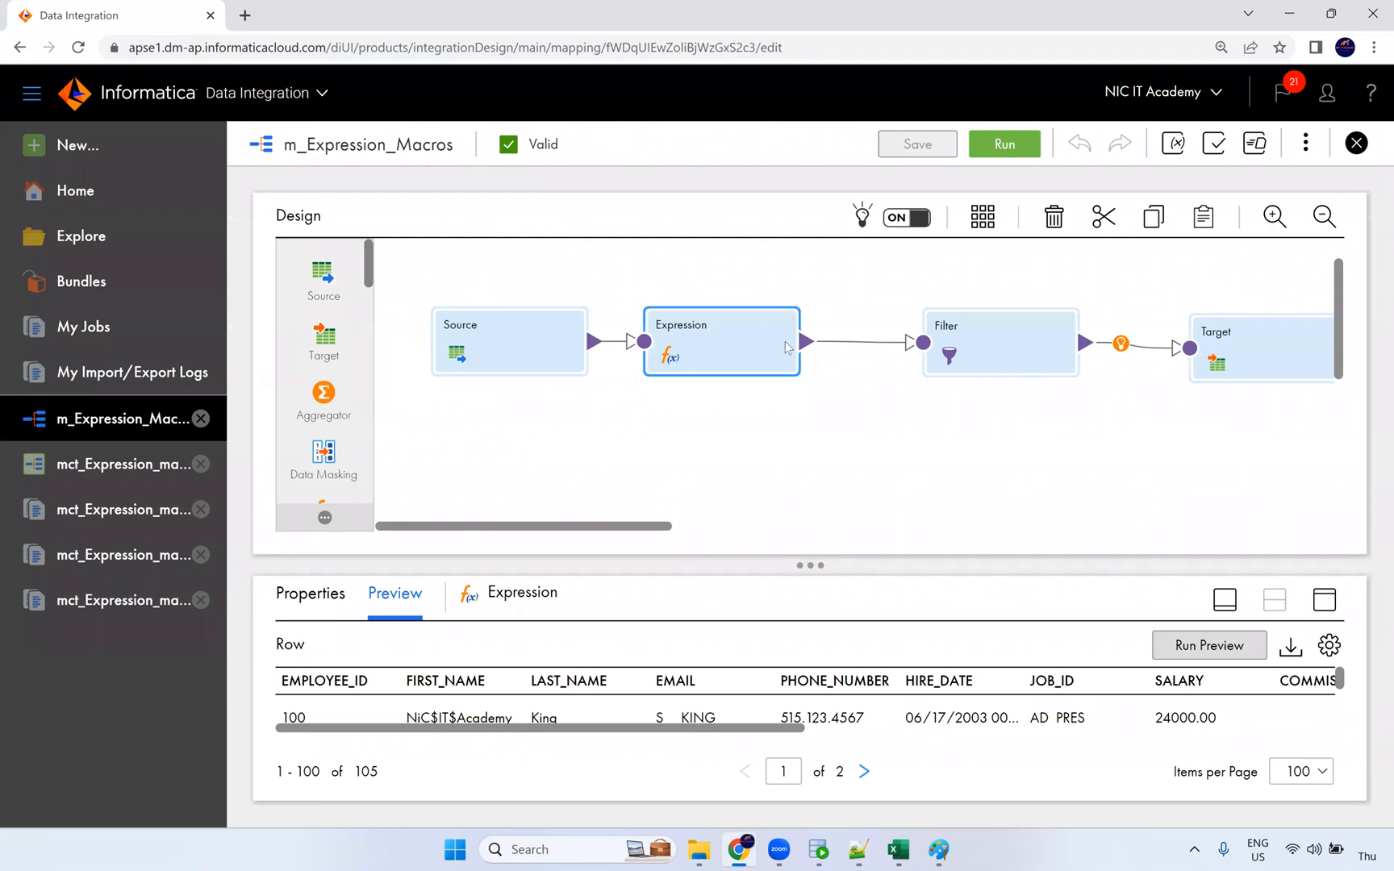
Step: Enlarge the mapping's data preview panel and bring the Macros in Expression notes forward
left_click_drag(806, 539, 803, 530)
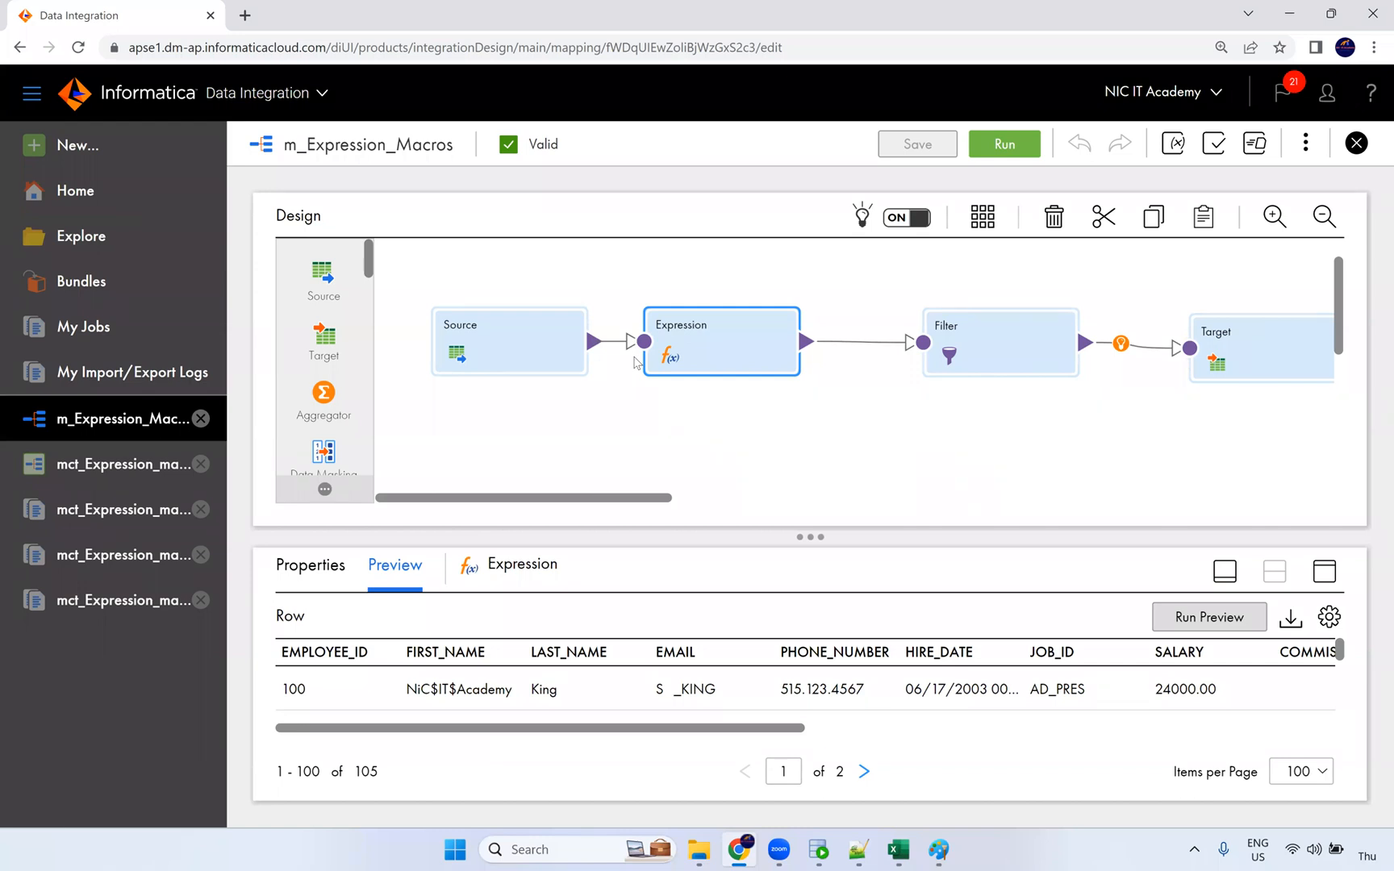
left_click(858, 849)
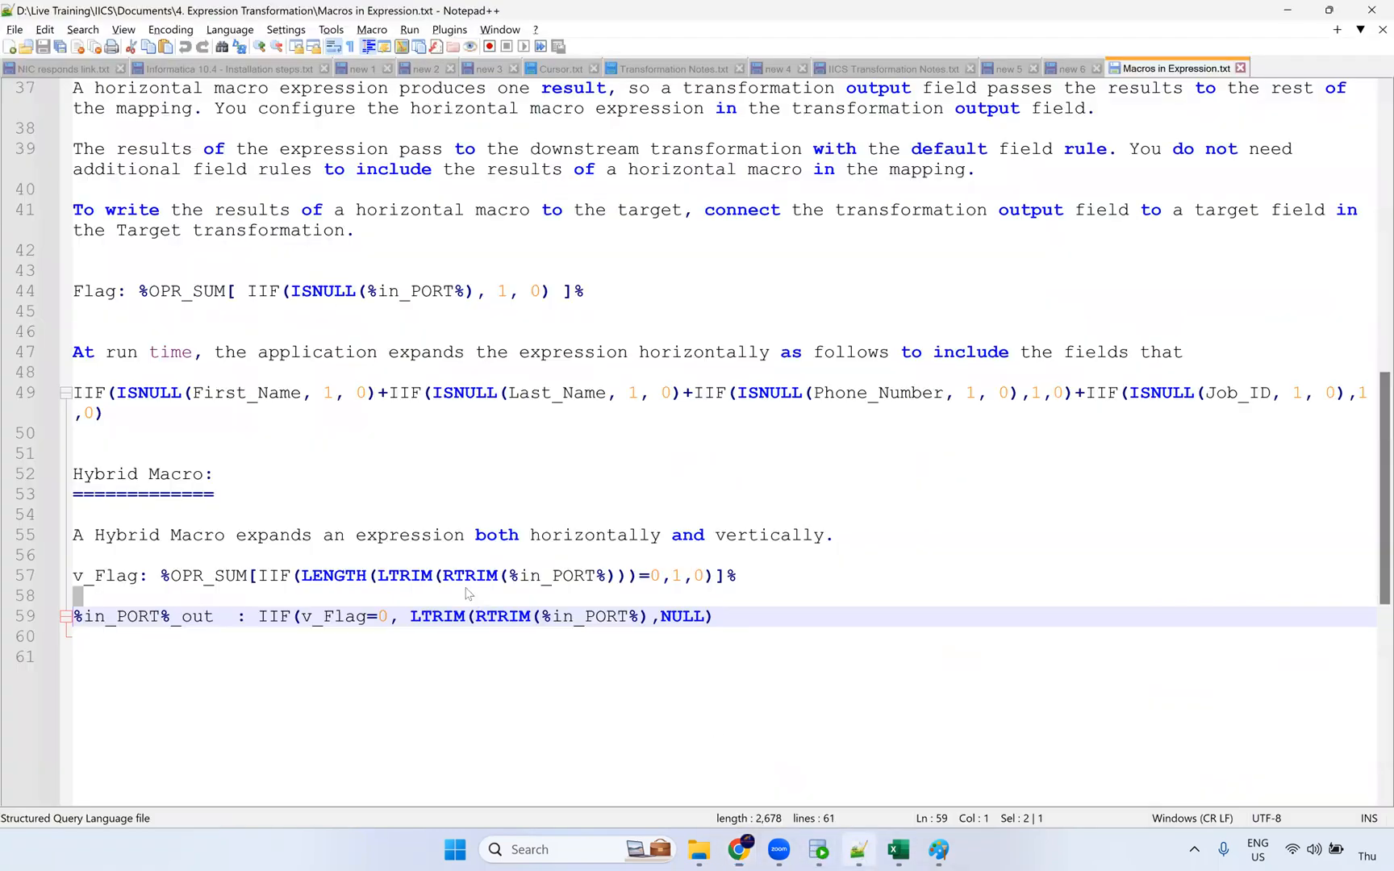
left_click(86, 583)
double_click(112, 584)
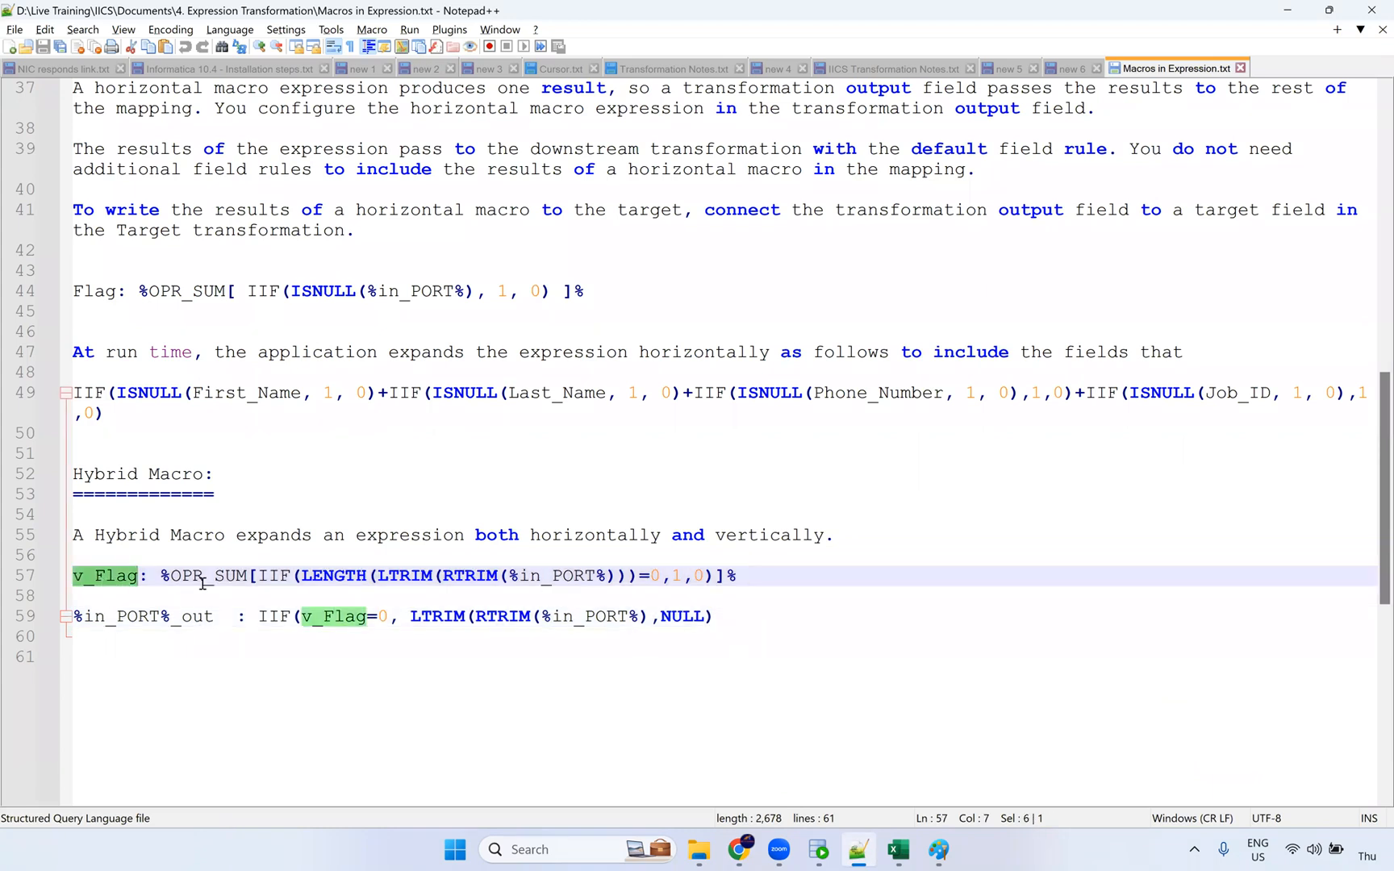
left_click_drag(167, 578, 753, 587)
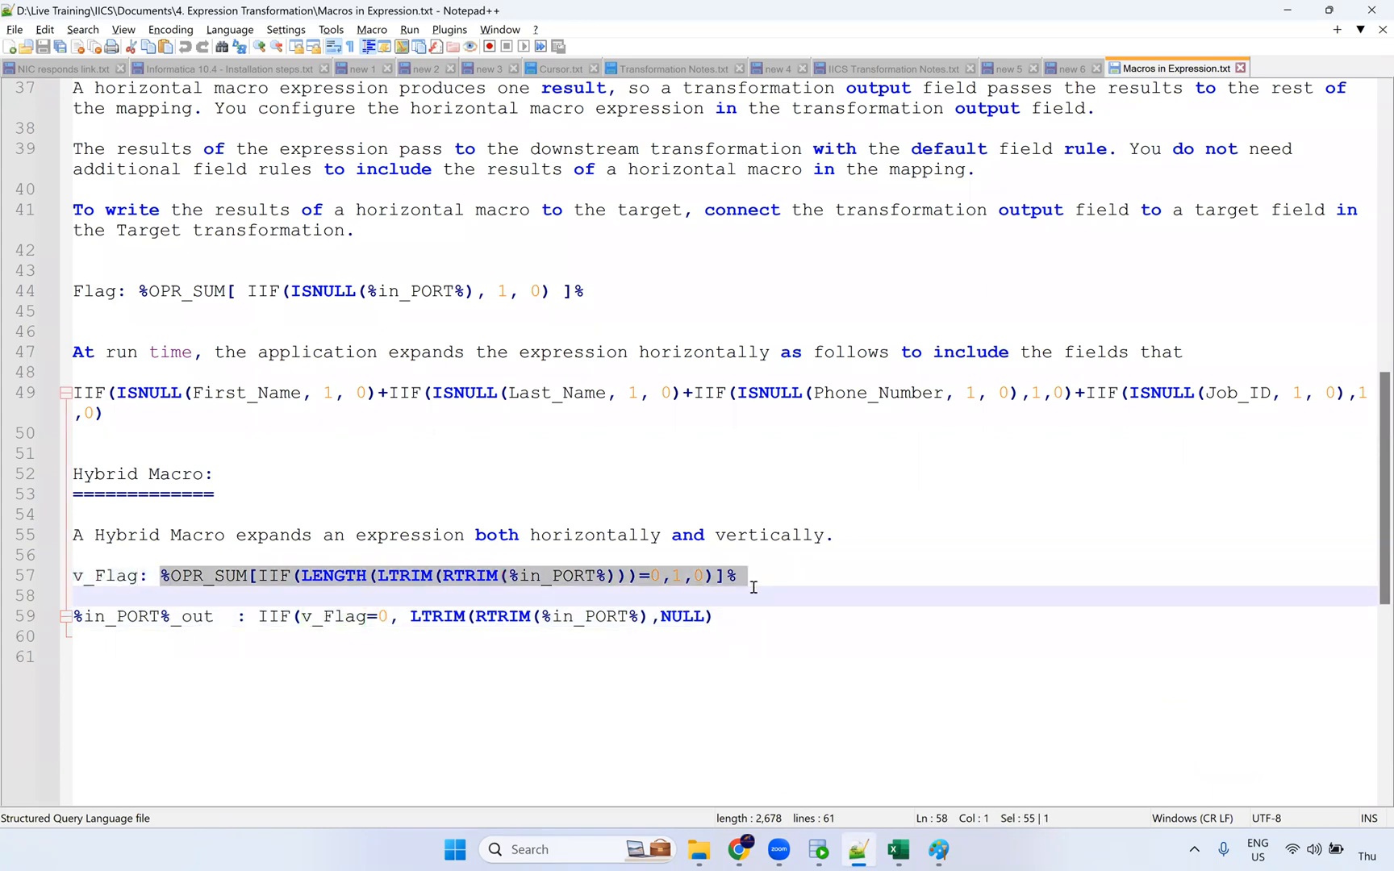
left_click(68, 630)
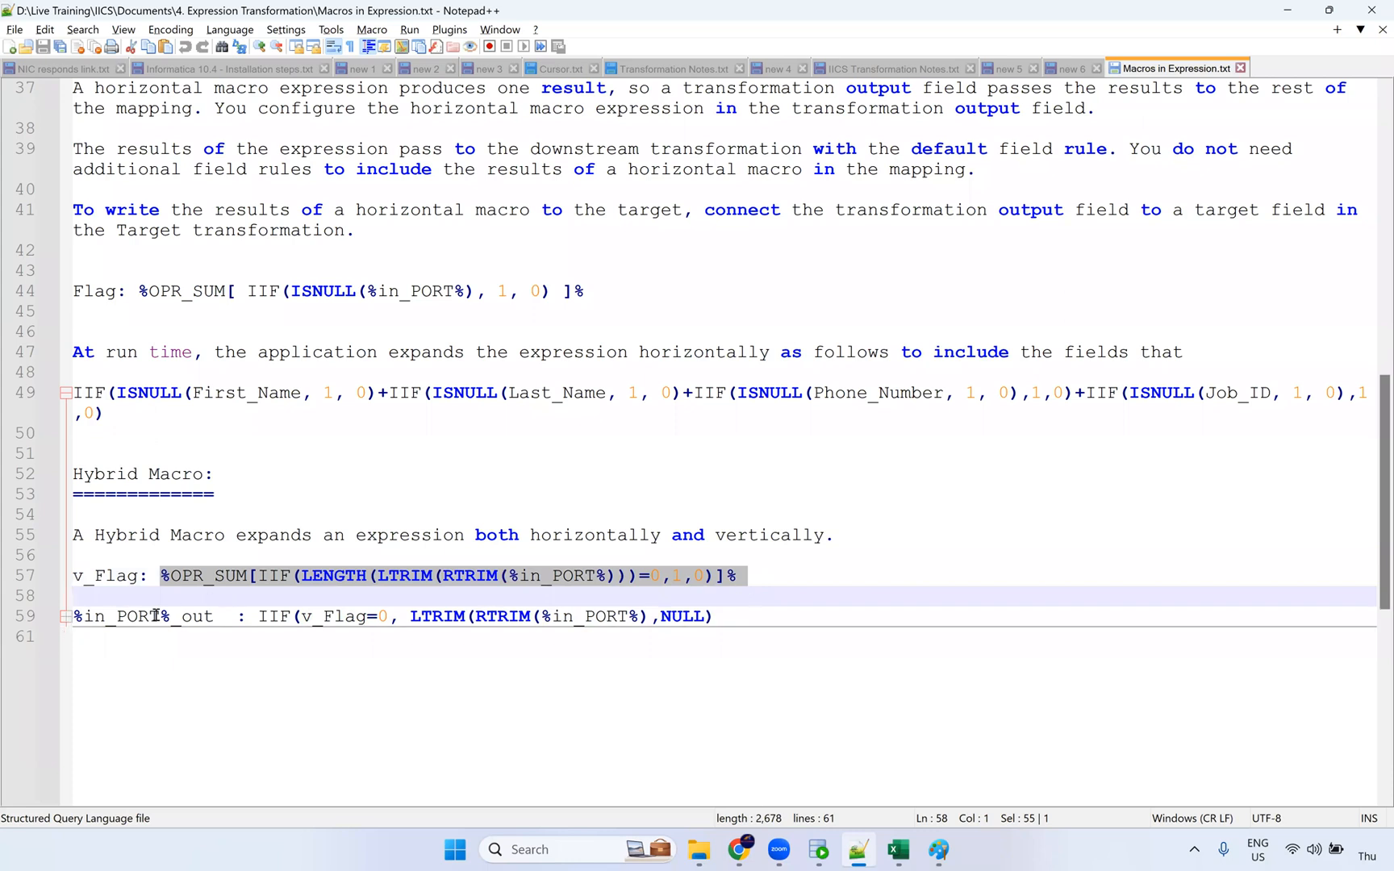
left_click(212, 618)
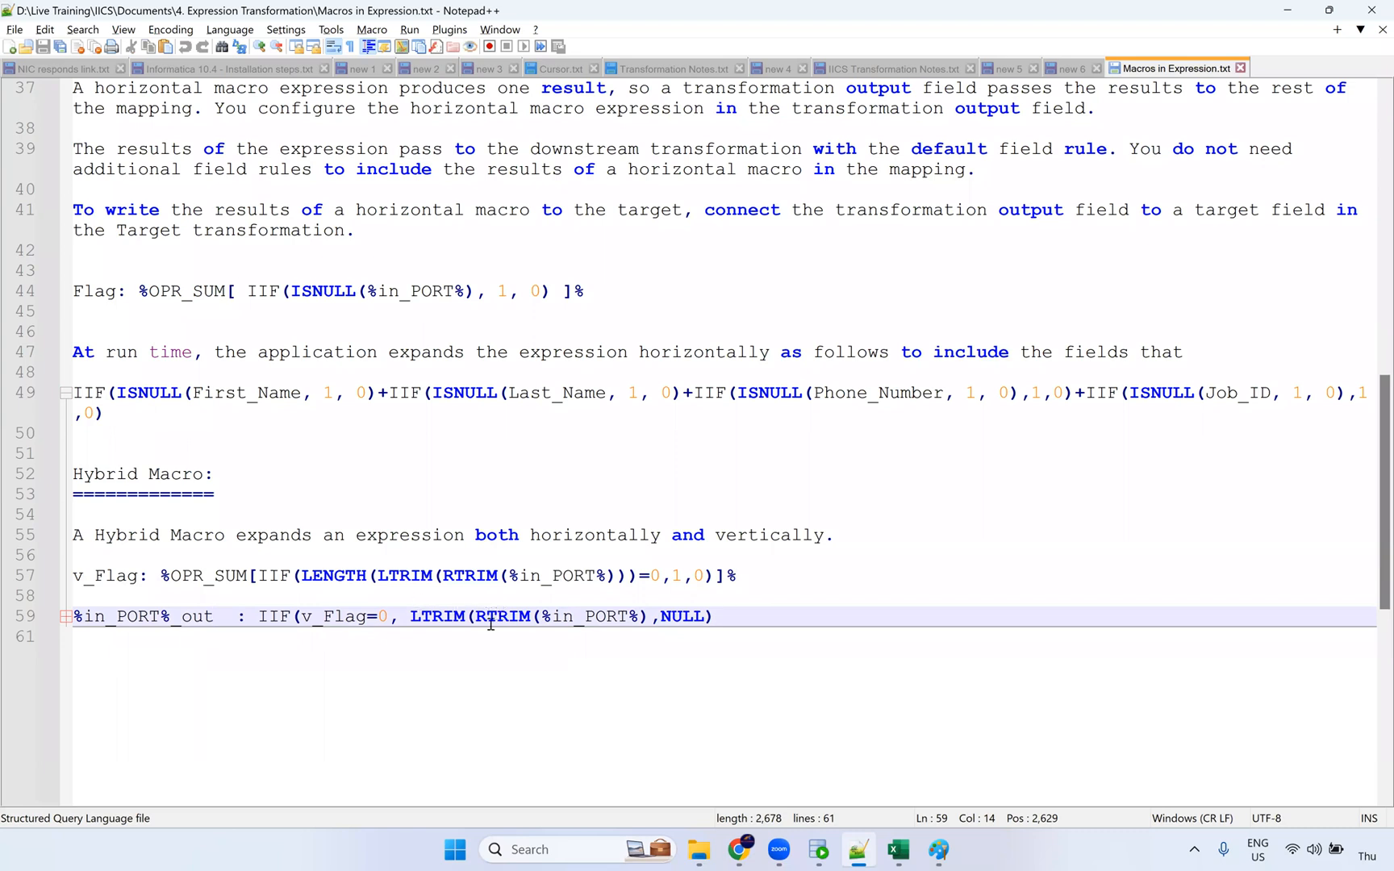
double_click(694, 616)
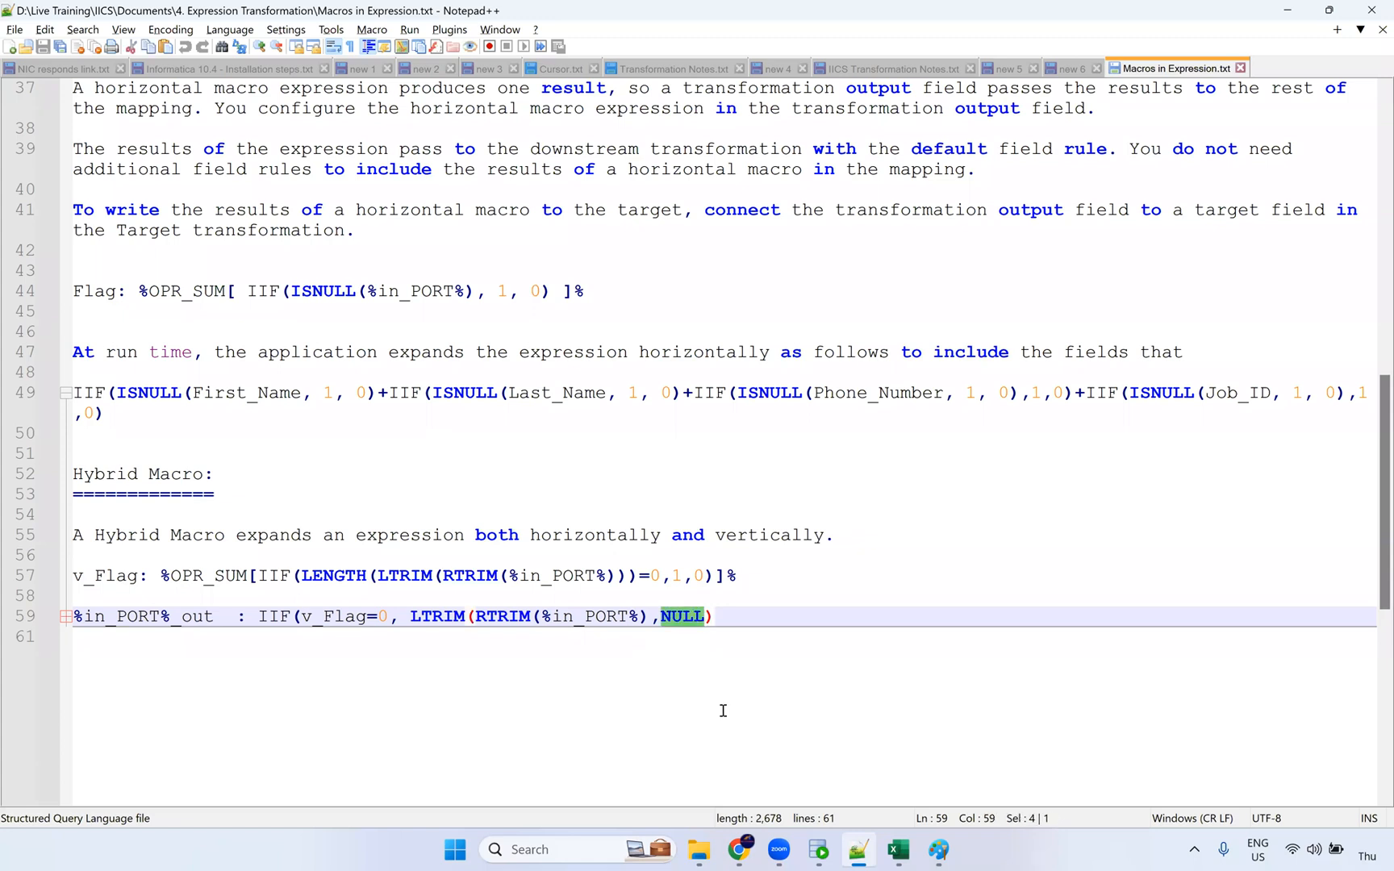
left_click_drag(756, 619, 16, 575)
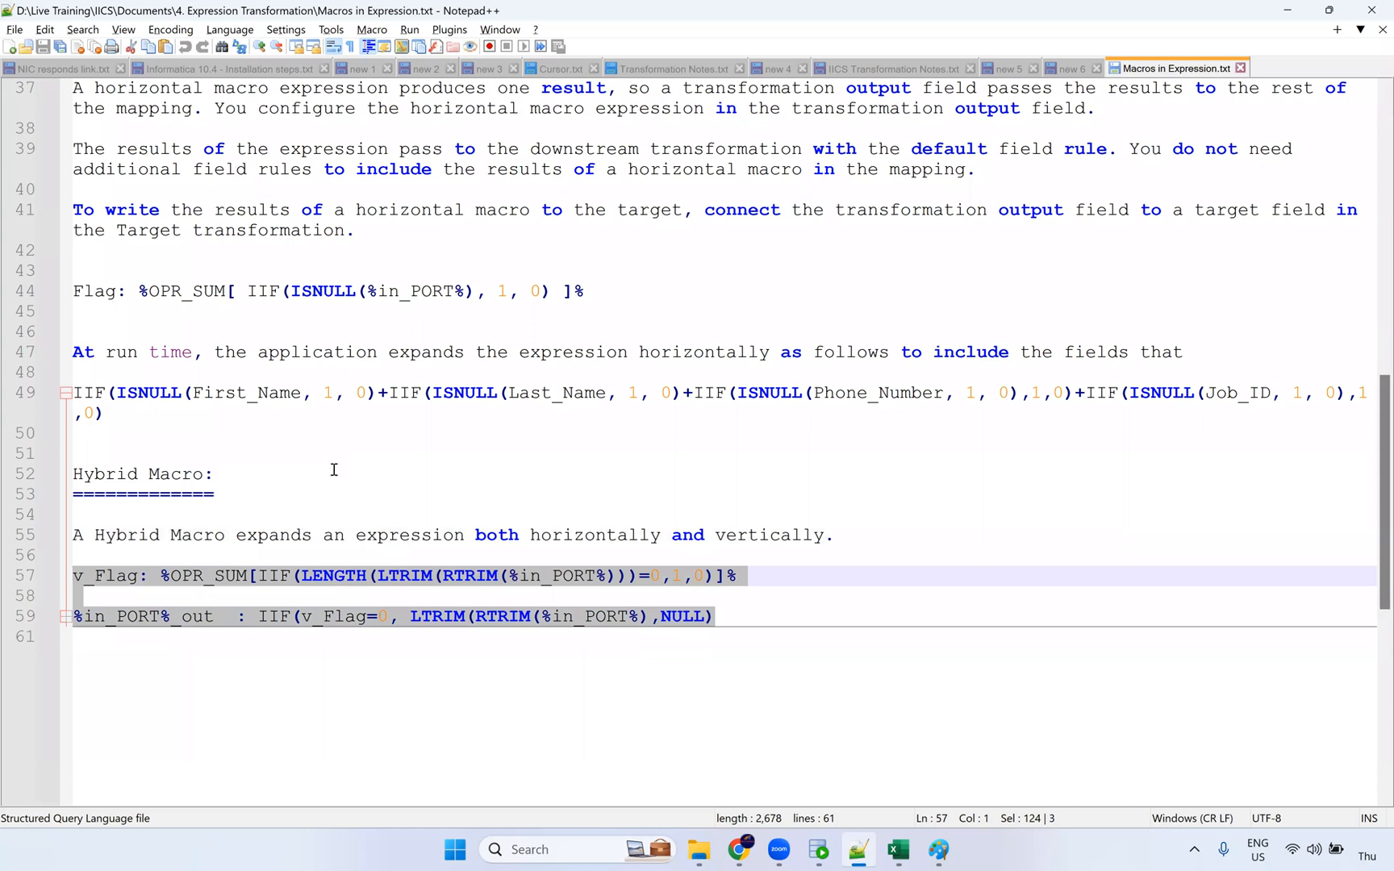
double_click(334, 576)
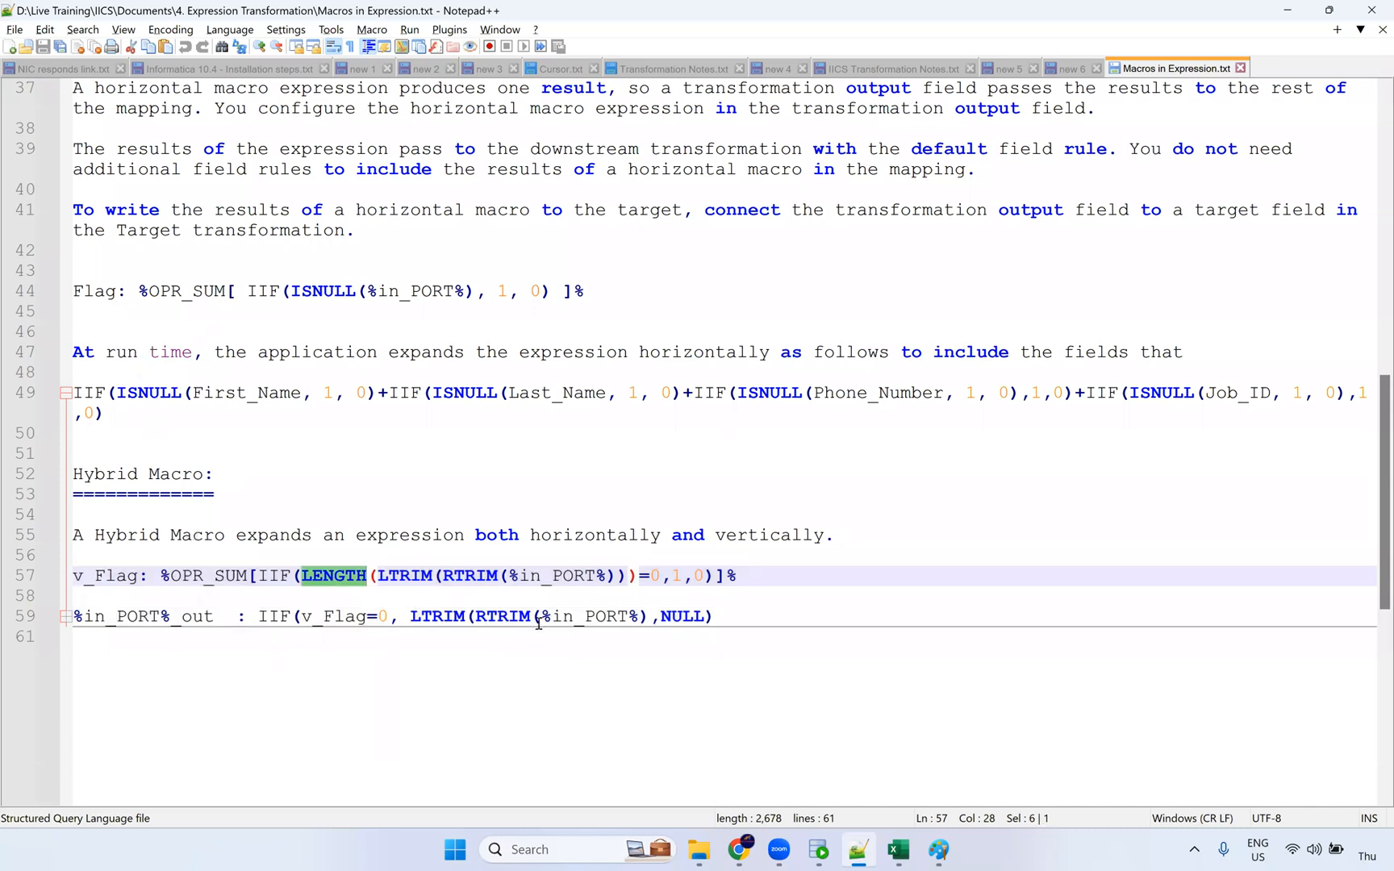
left_click(748, 616)
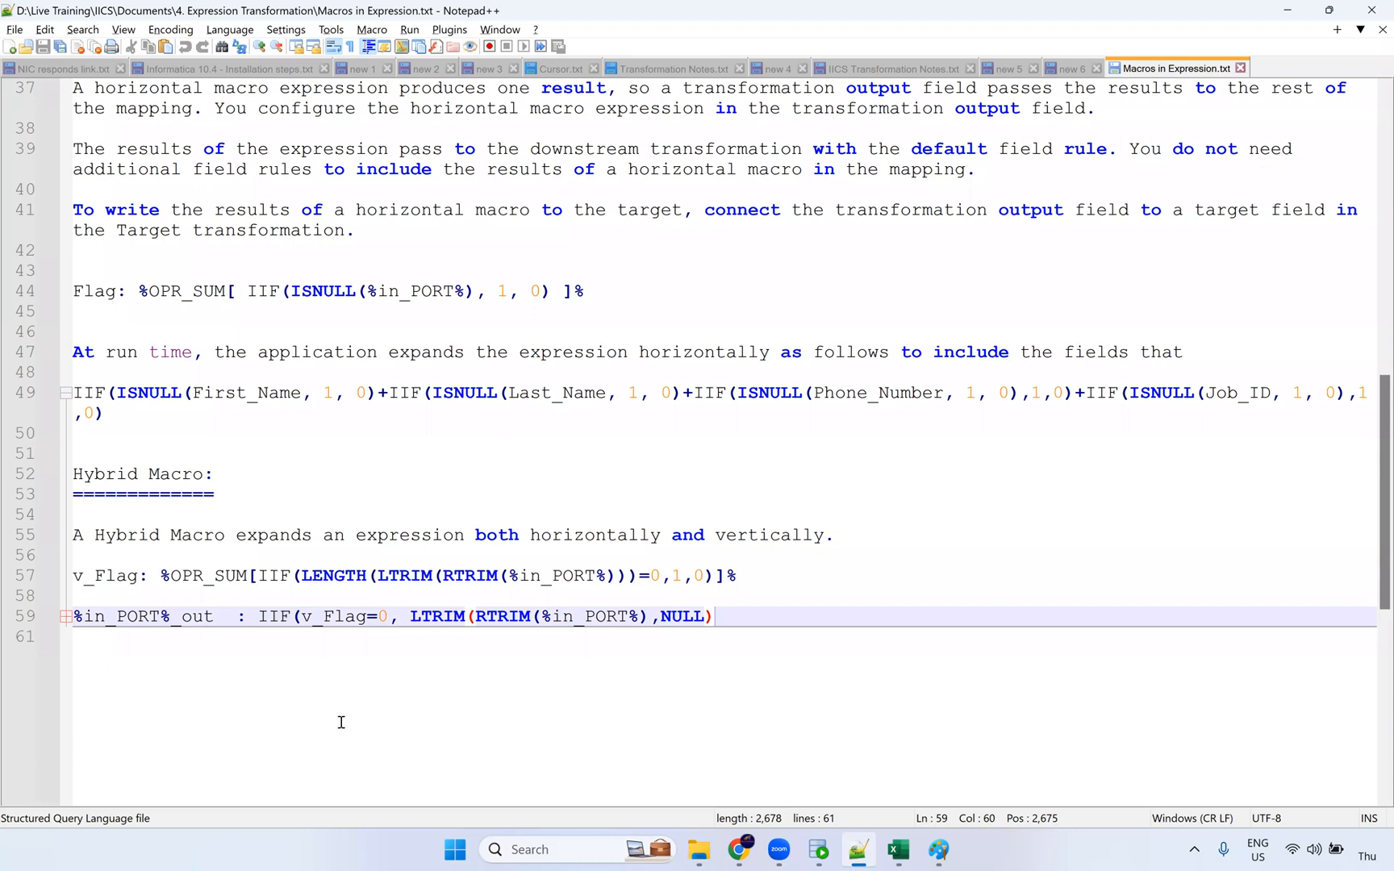
key("Down")
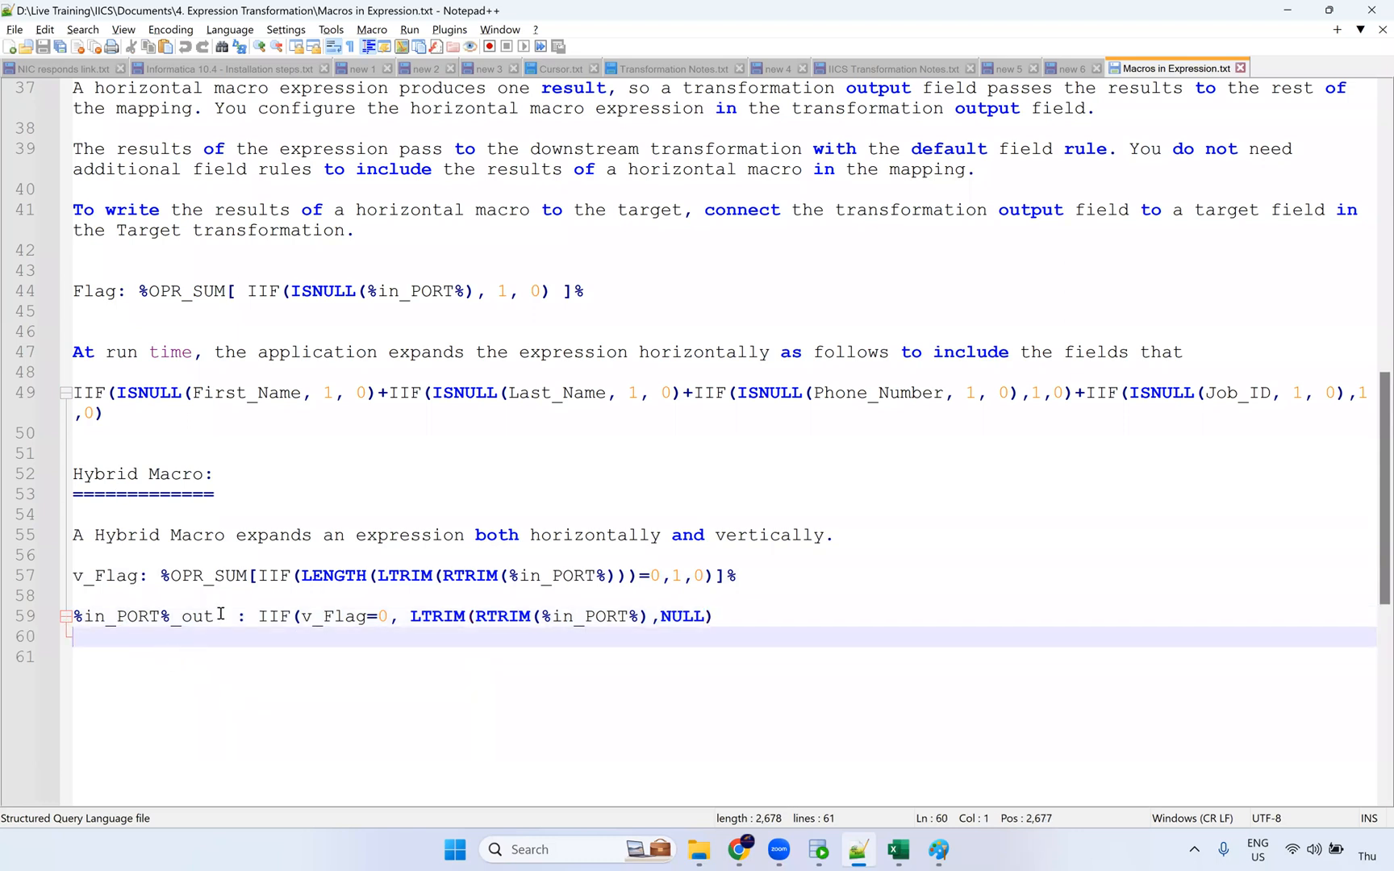
scroll(242, 540, "up", 3)
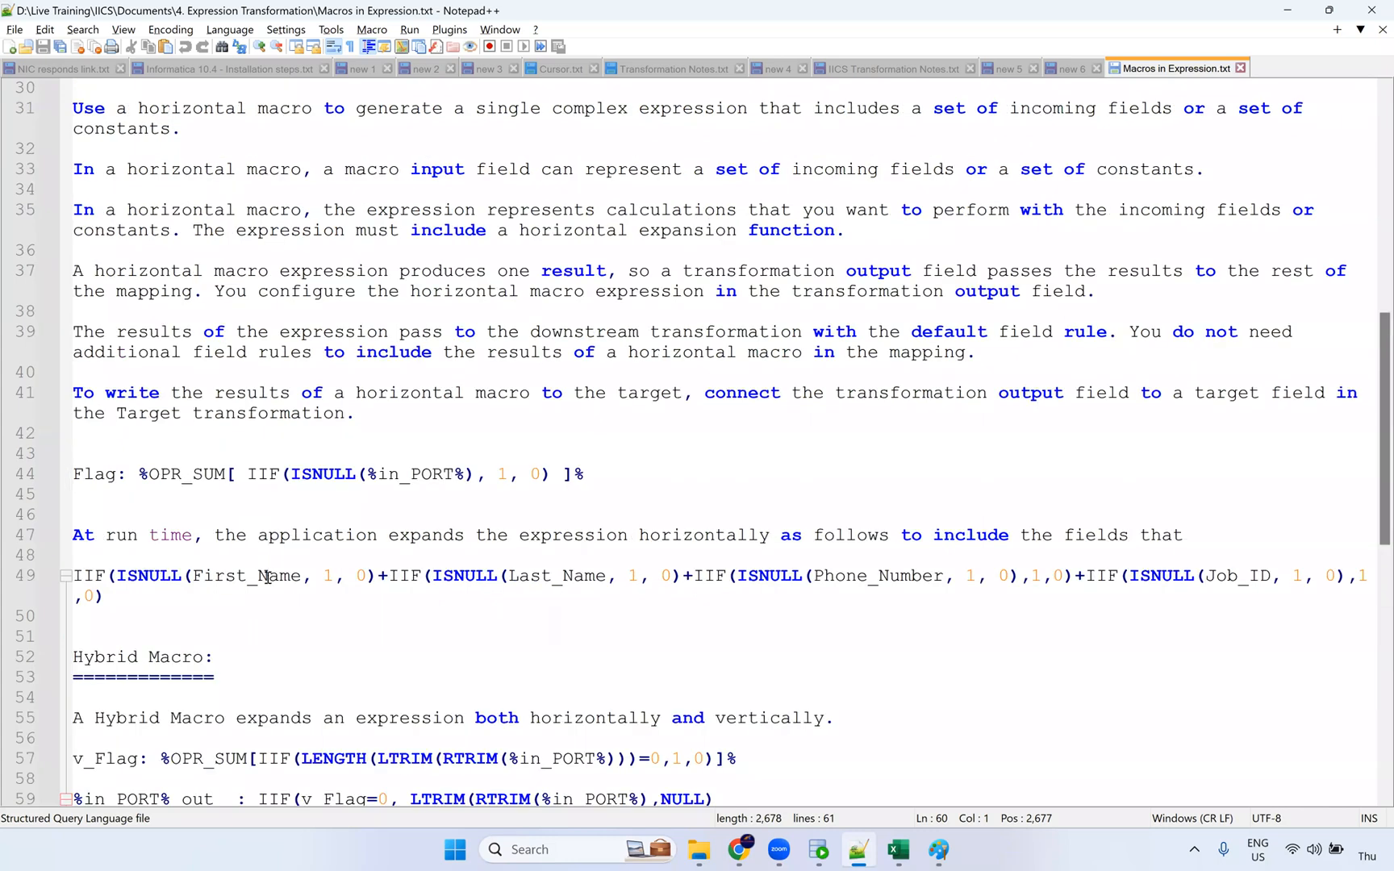
scroll(268, 577, "up", 10)
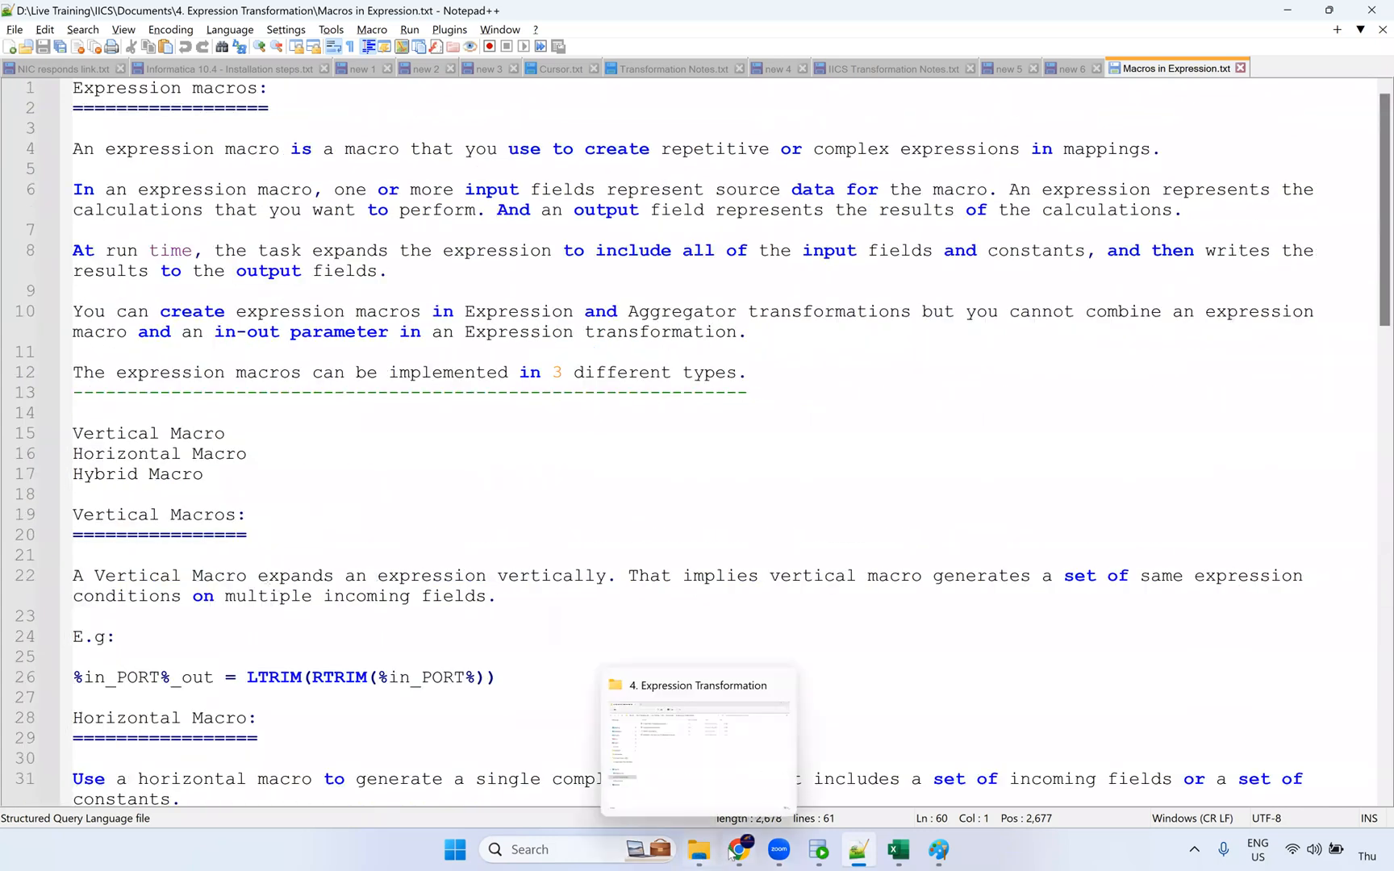
mouse_move(915, 853)
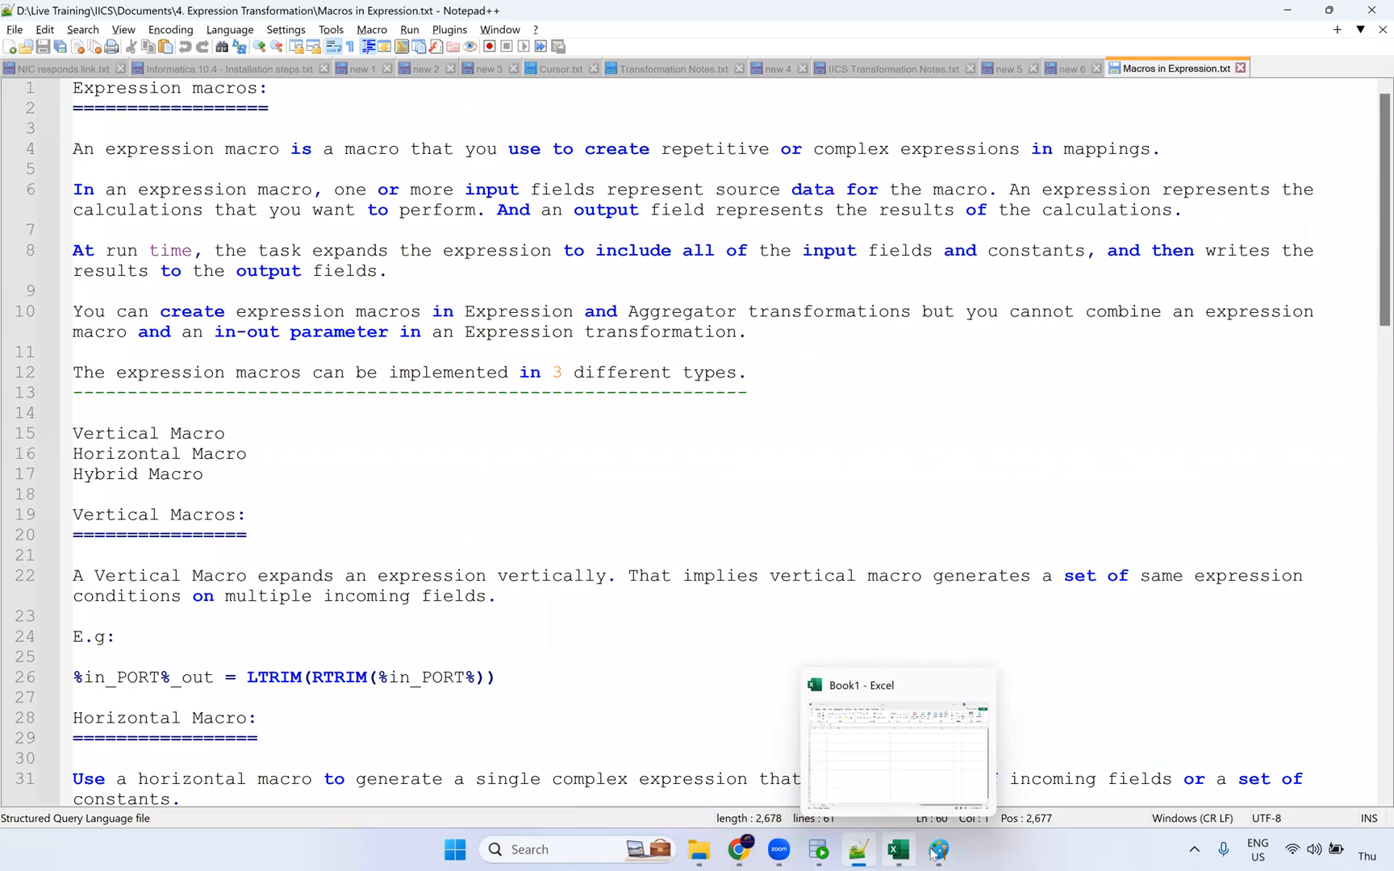
Step: Draw a wavy pencil line along the top edge of the left box in the Paint sketch
left_click(938, 849)
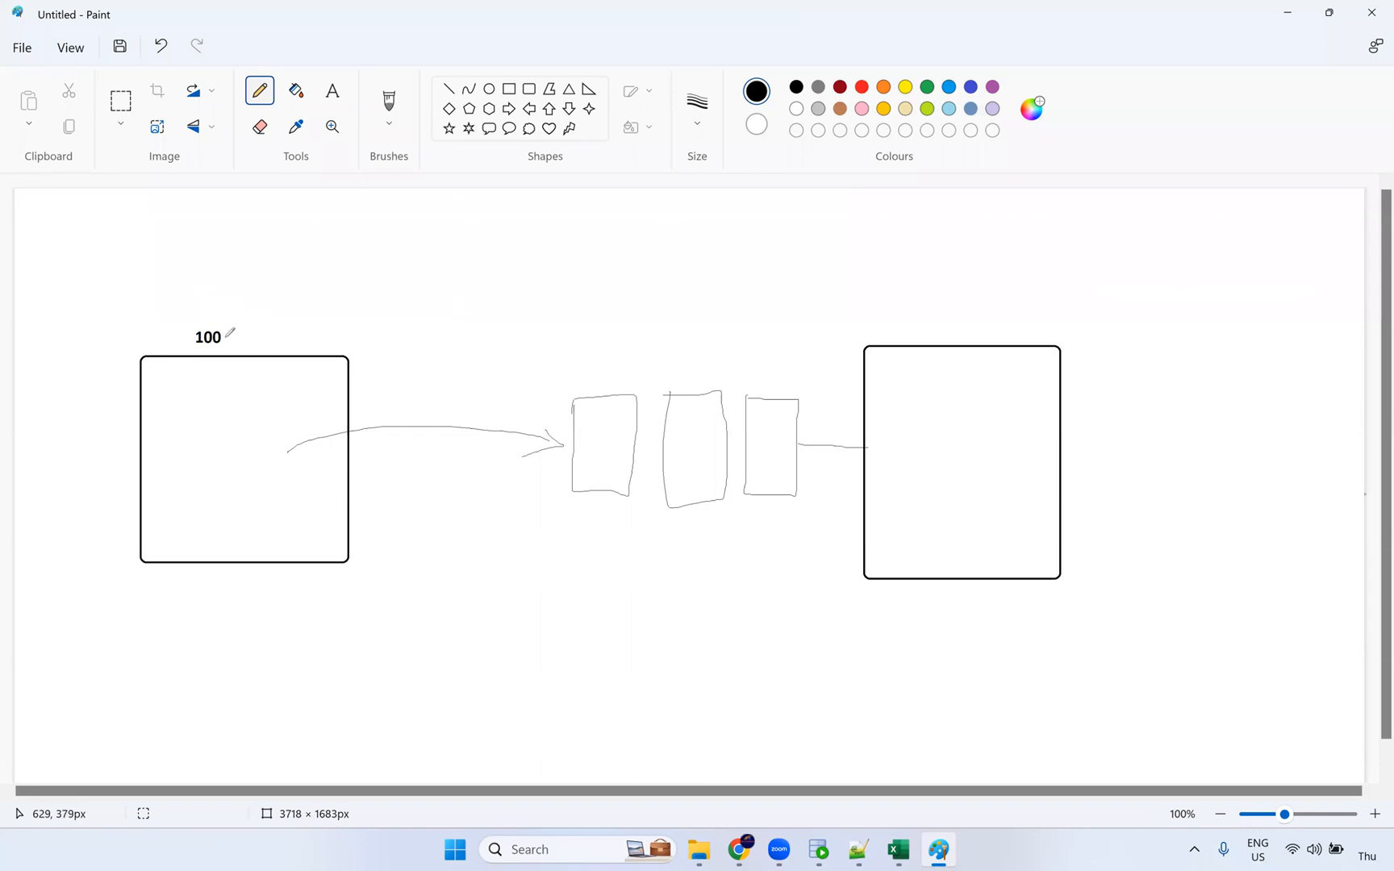
left_click_drag(191, 353, 327, 359)
Step: Scroll across the mapping canvas, then select the Exercise - 1 document in the 4. Expression Transformation folder
left_click(739, 849)
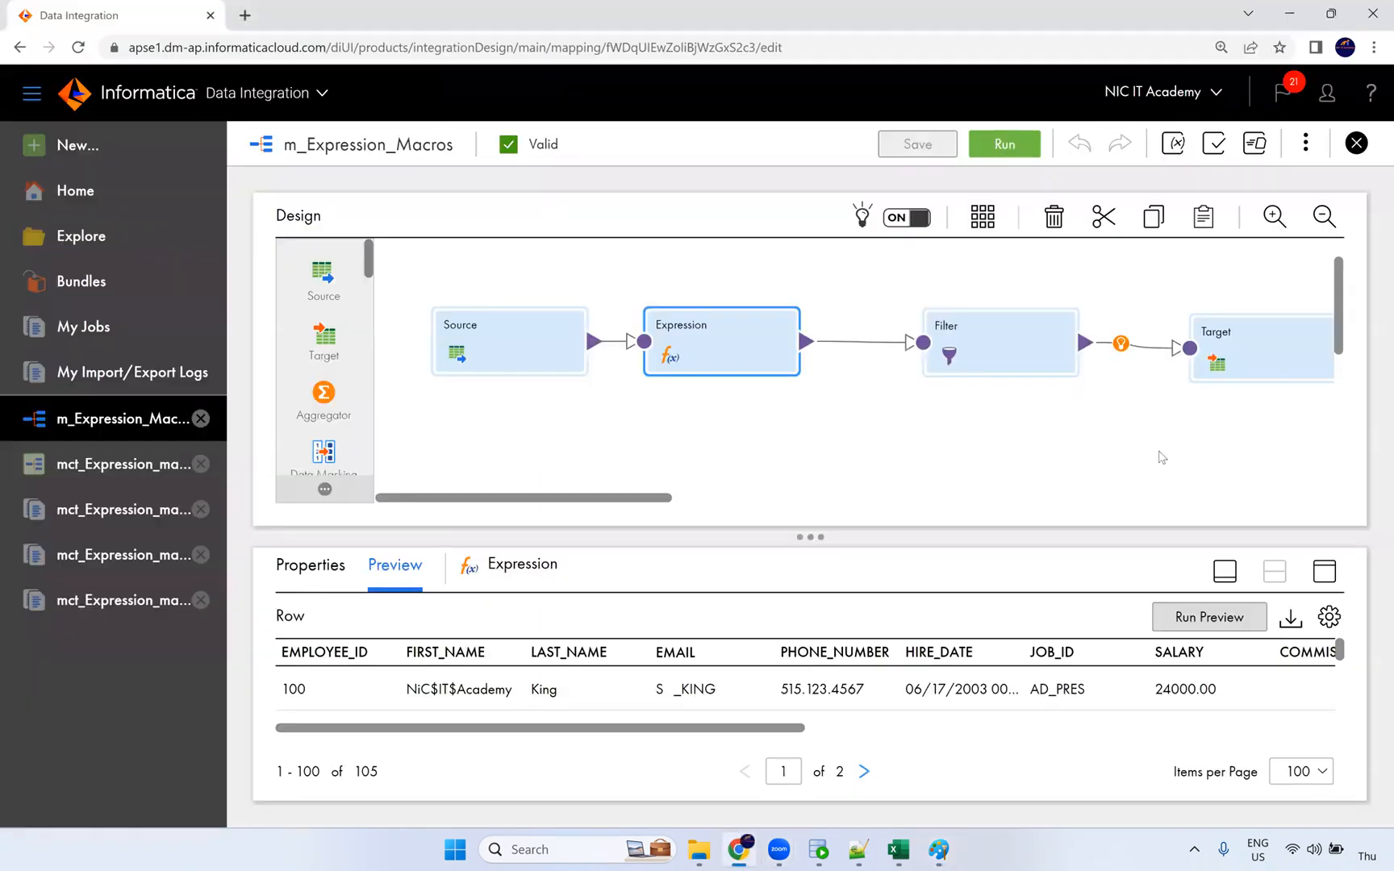
left_click_drag(660, 507, 1206, 497)
left_click(698, 849)
left_click(474, 172)
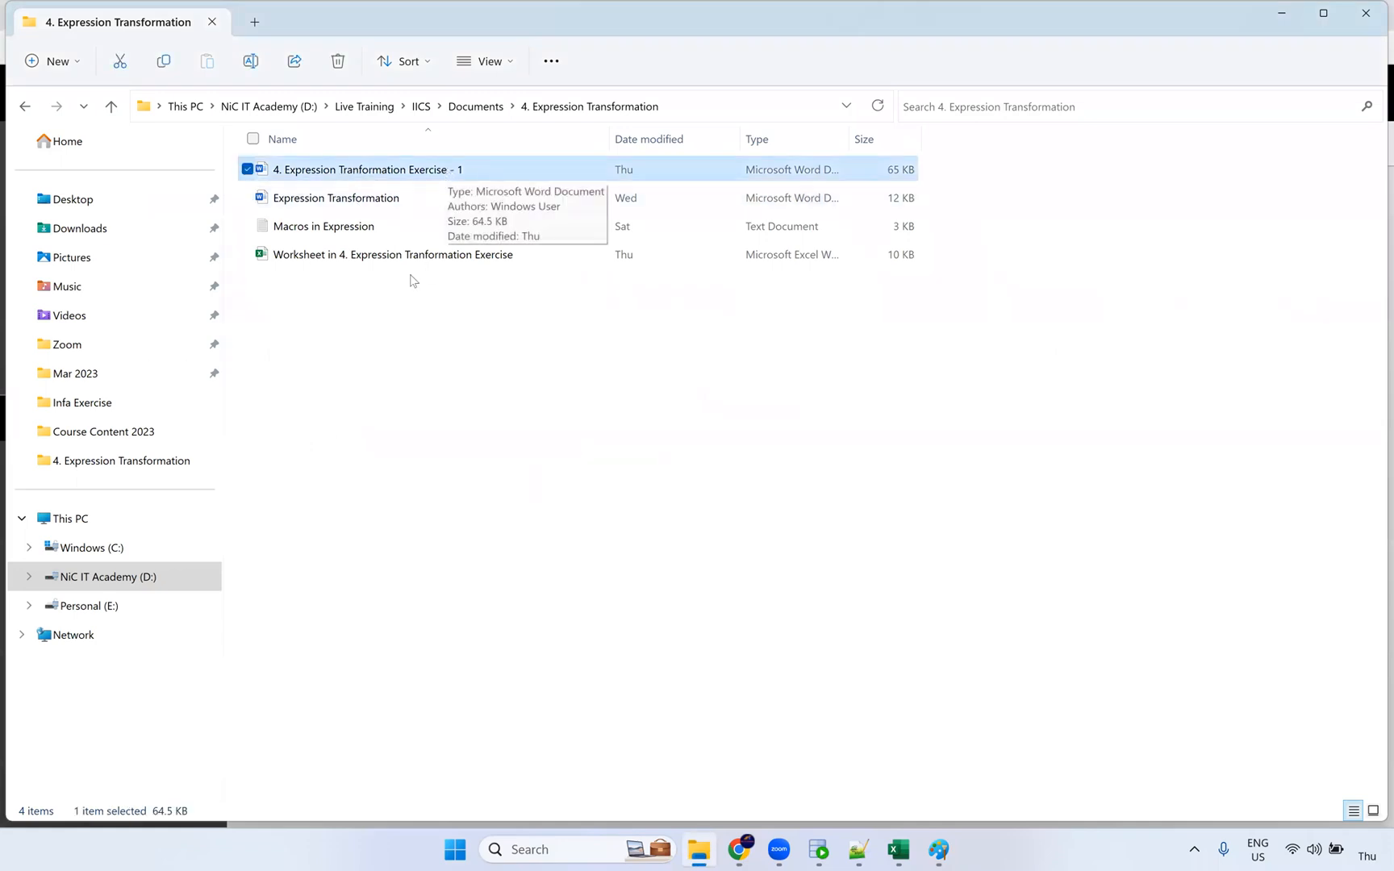
Step: Add and then remove Macros in Expression from the file selection, then return to the Paint sketch
left_click(374, 229, "ctrl")
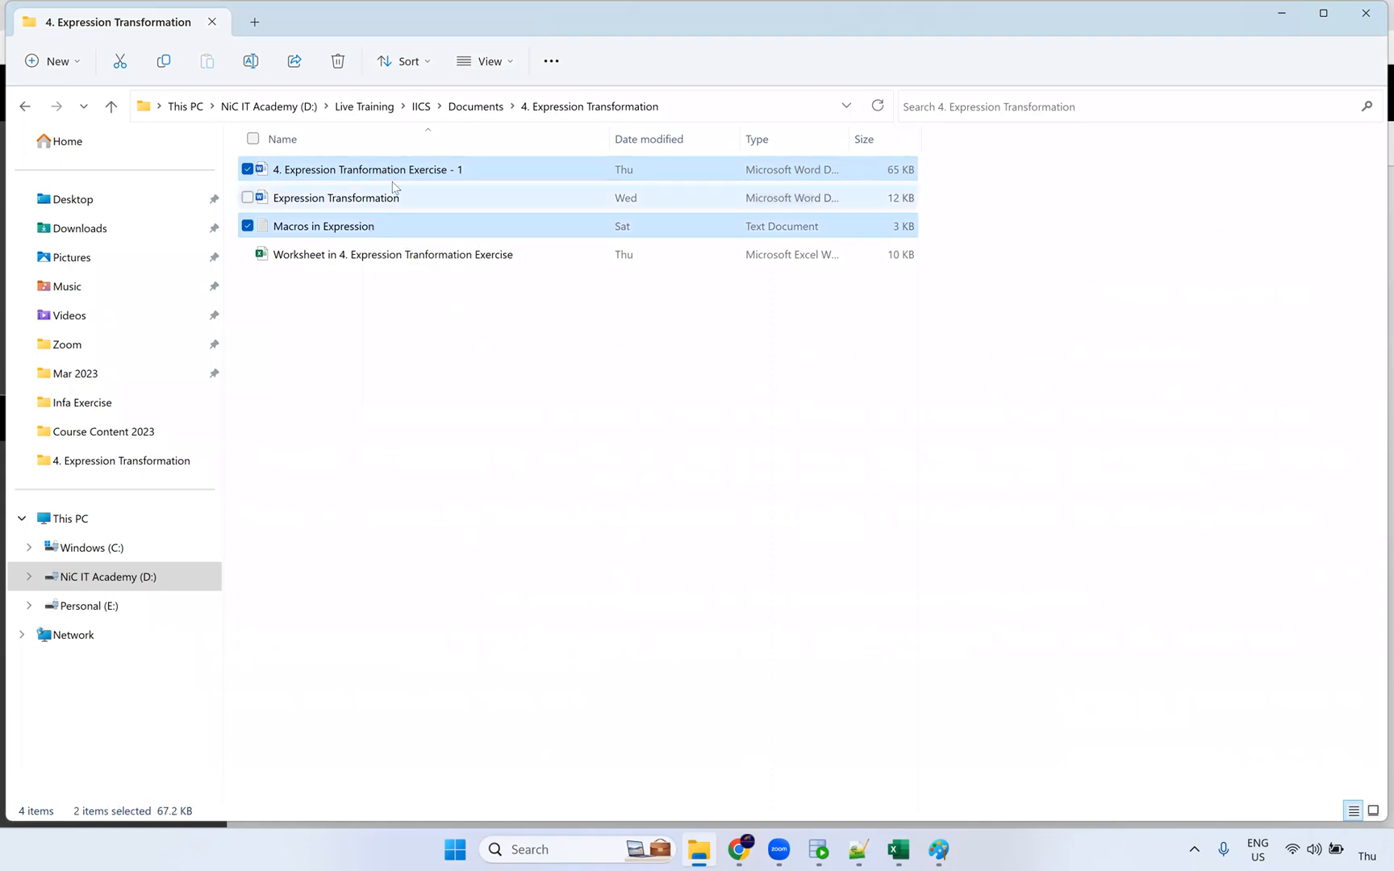
left_click(459, 173)
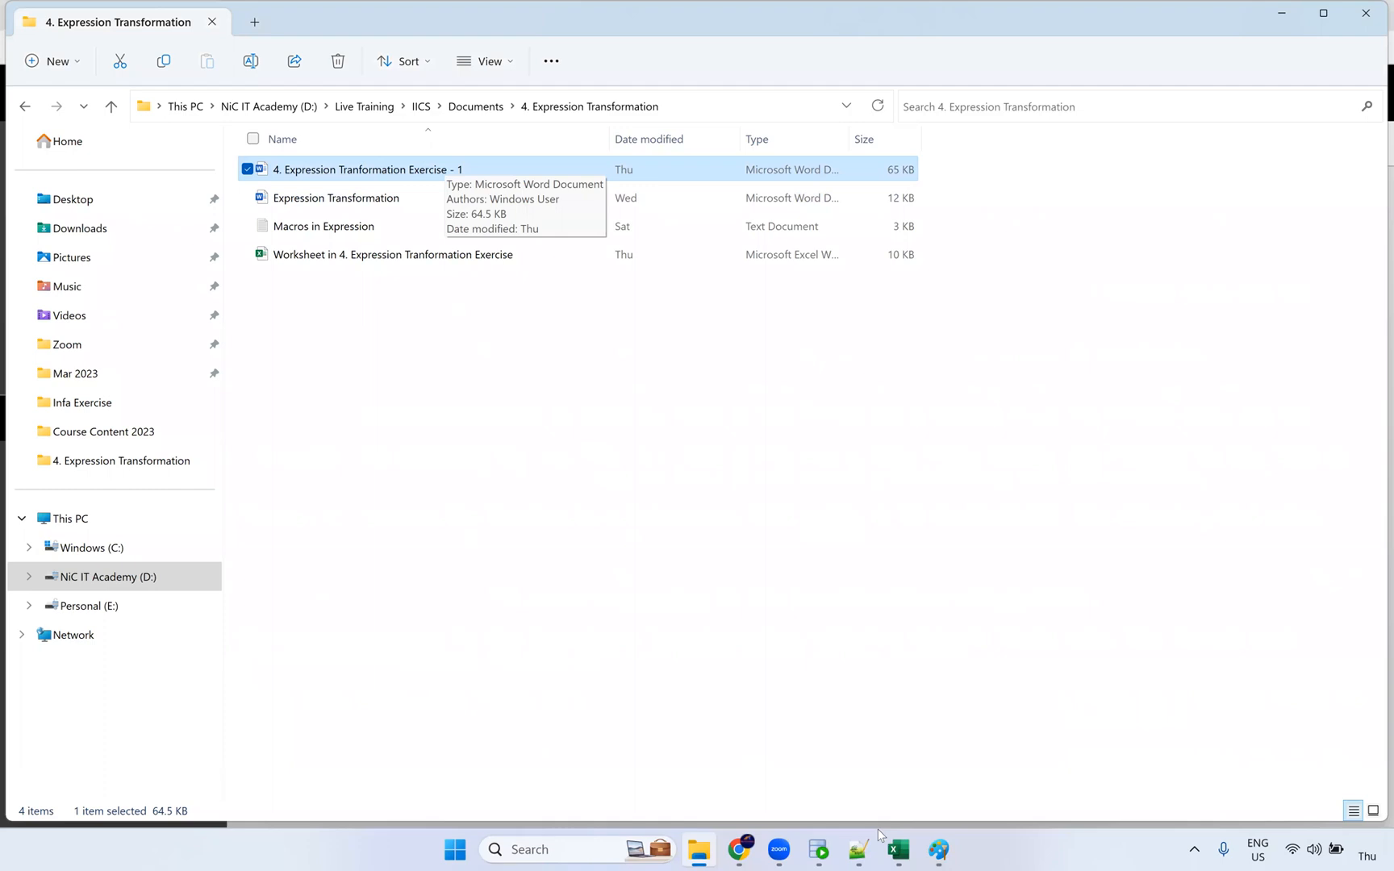
left_click(928, 852)
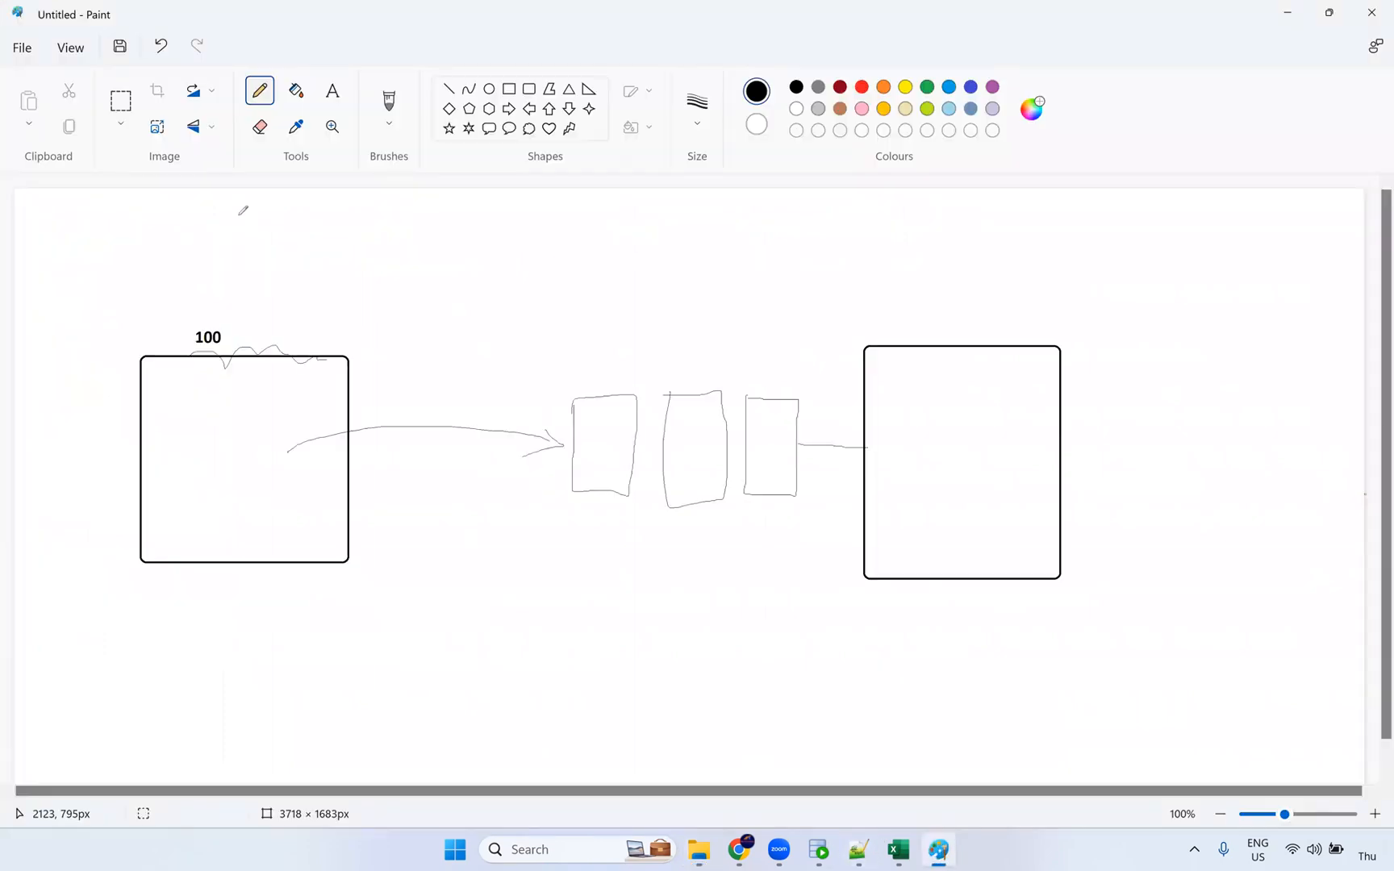
Step: Start a new blank Paint image, discarding the old sketch without saving
left_click(22, 49)
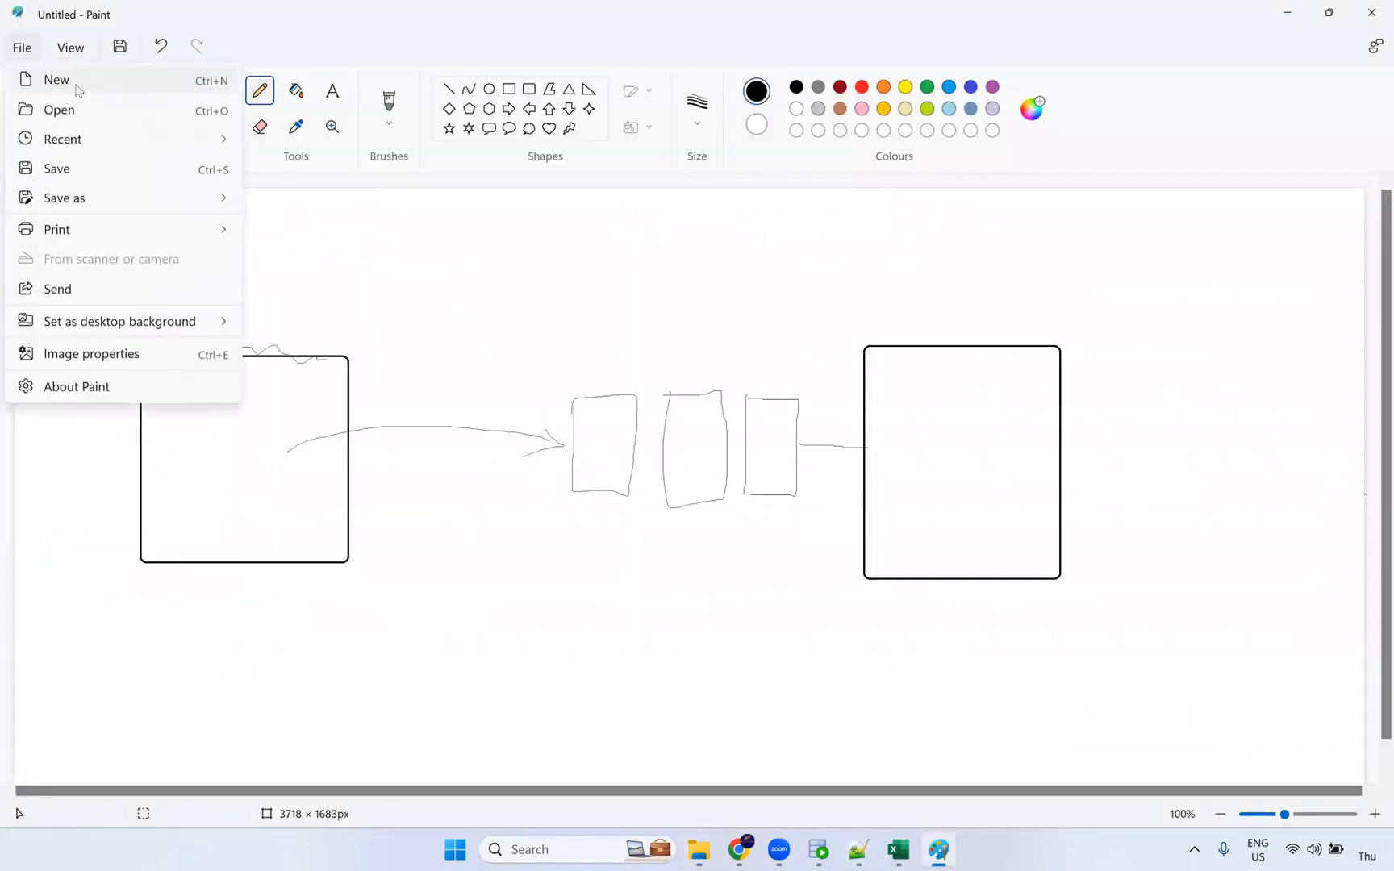
left_click(64, 81)
left_click(704, 466)
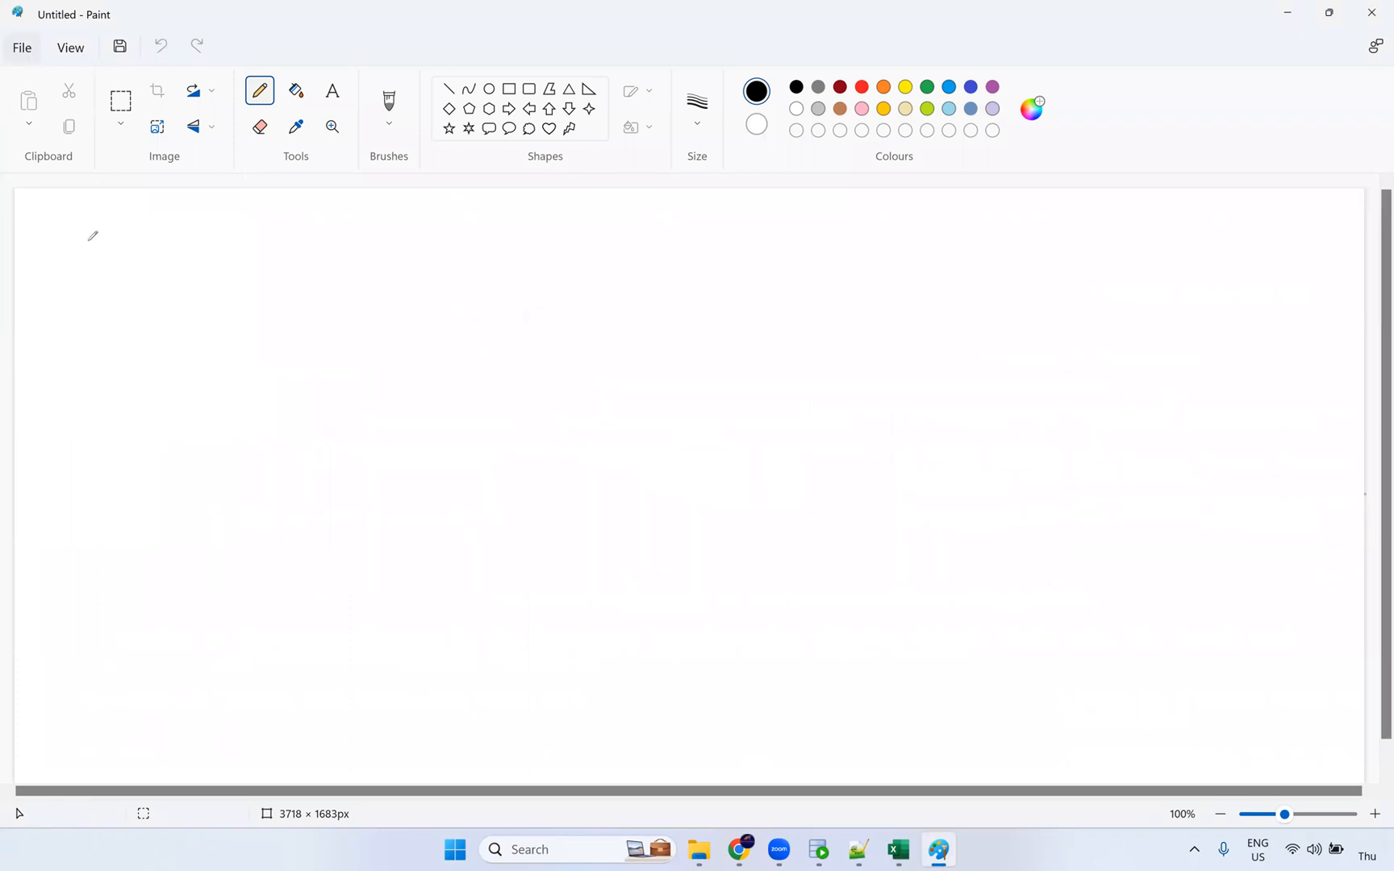
Step: Add the text heading 'Joiner Transformation:' with a 'Source joiner -' line beneath it
left_click(331, 92)
left_click(65, 242)
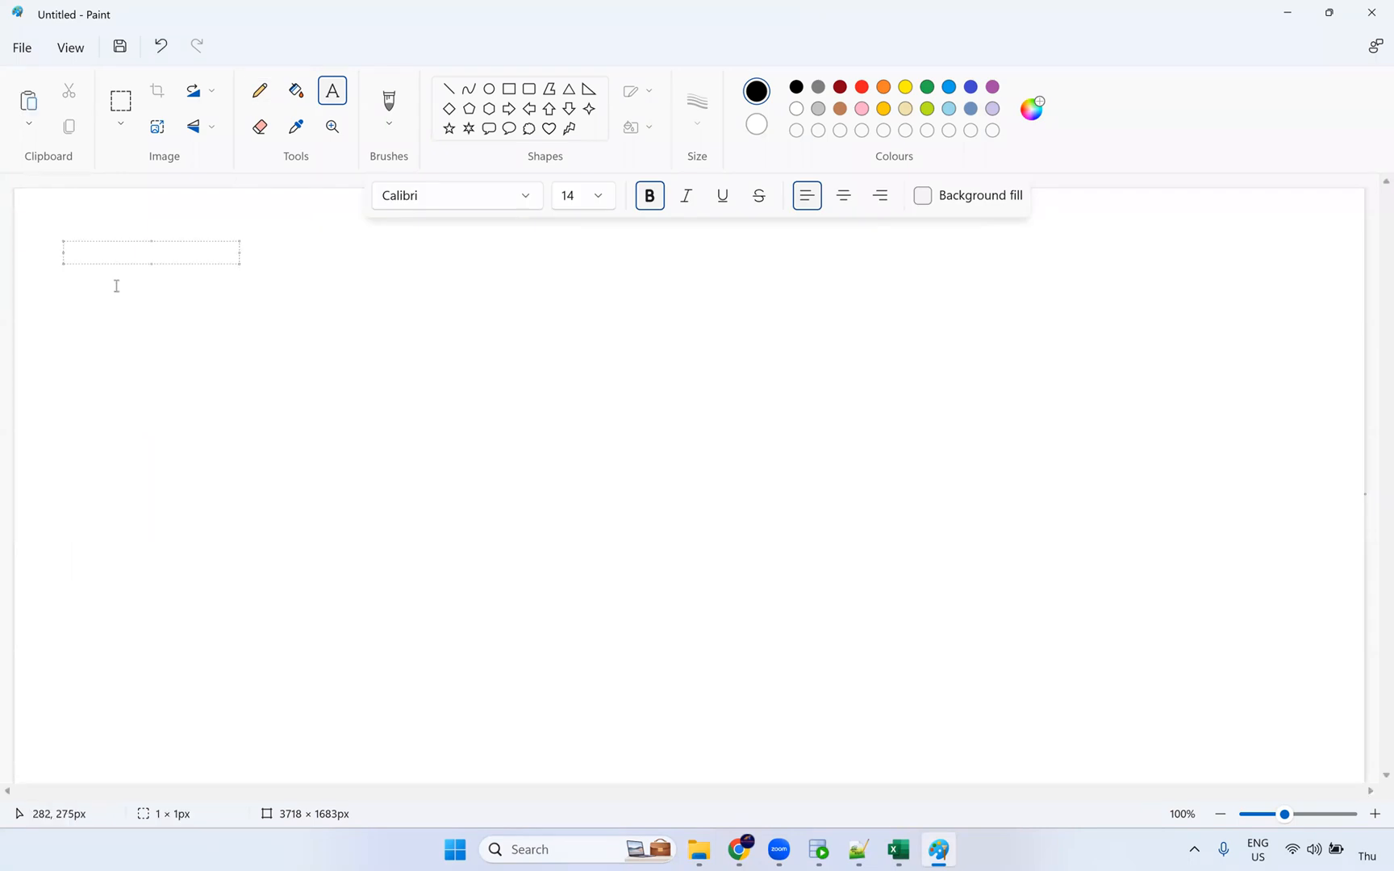
type("Joiner Transformation:")
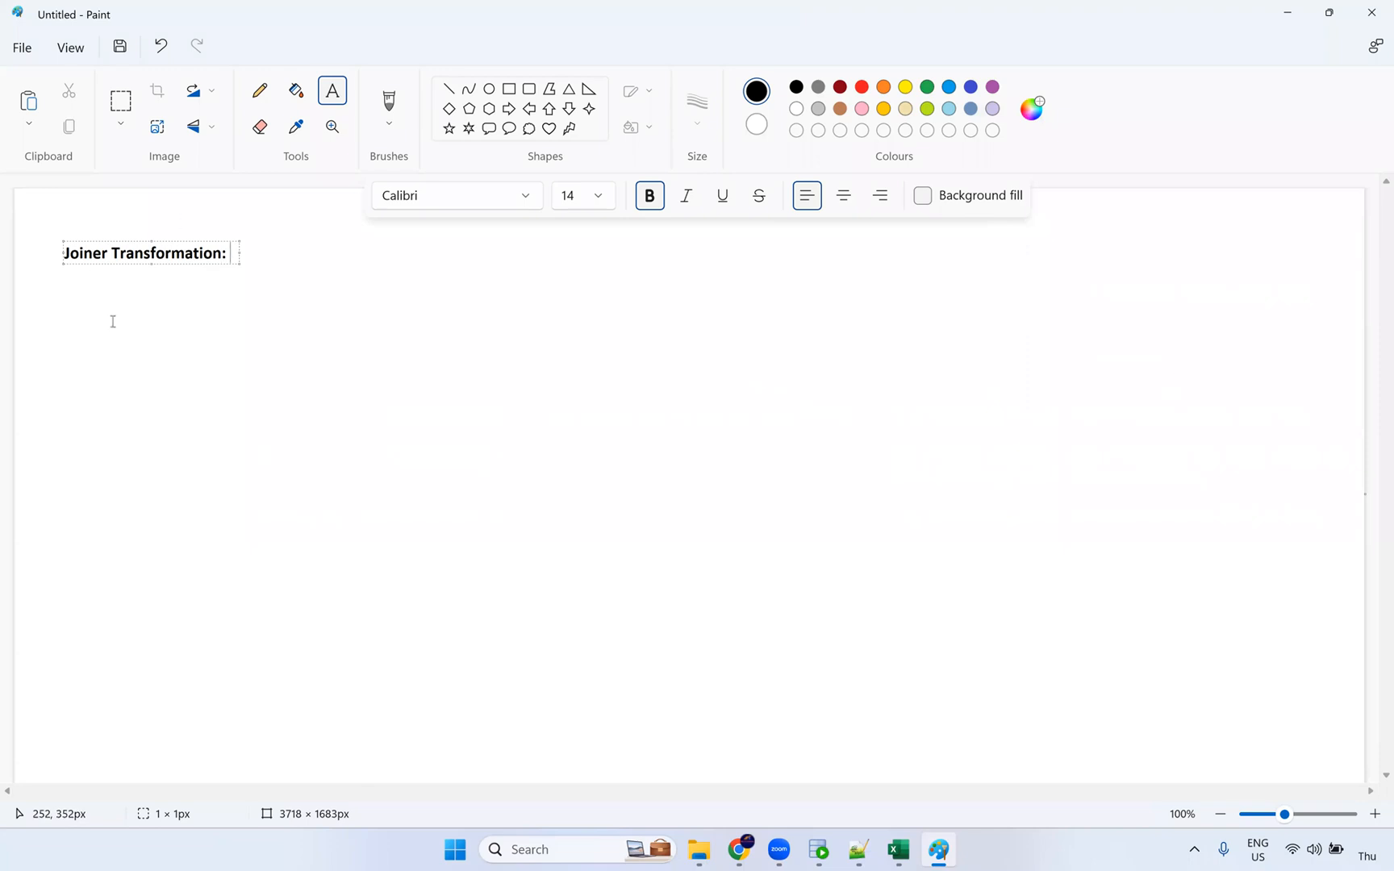
left_click(123, 299)
left_click(125, 299)
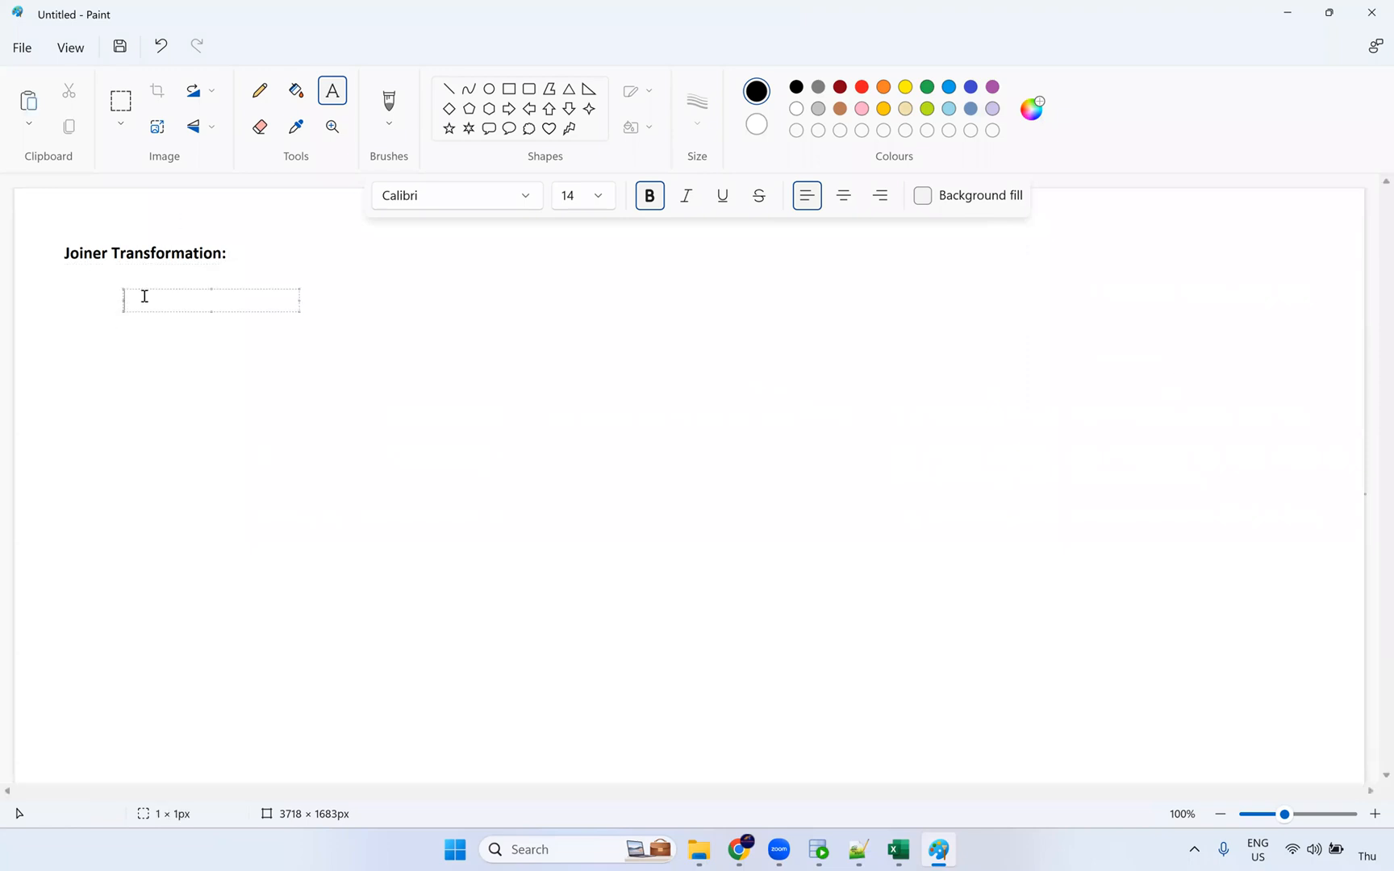
type("Source joi")
mouse_move(758, 853)
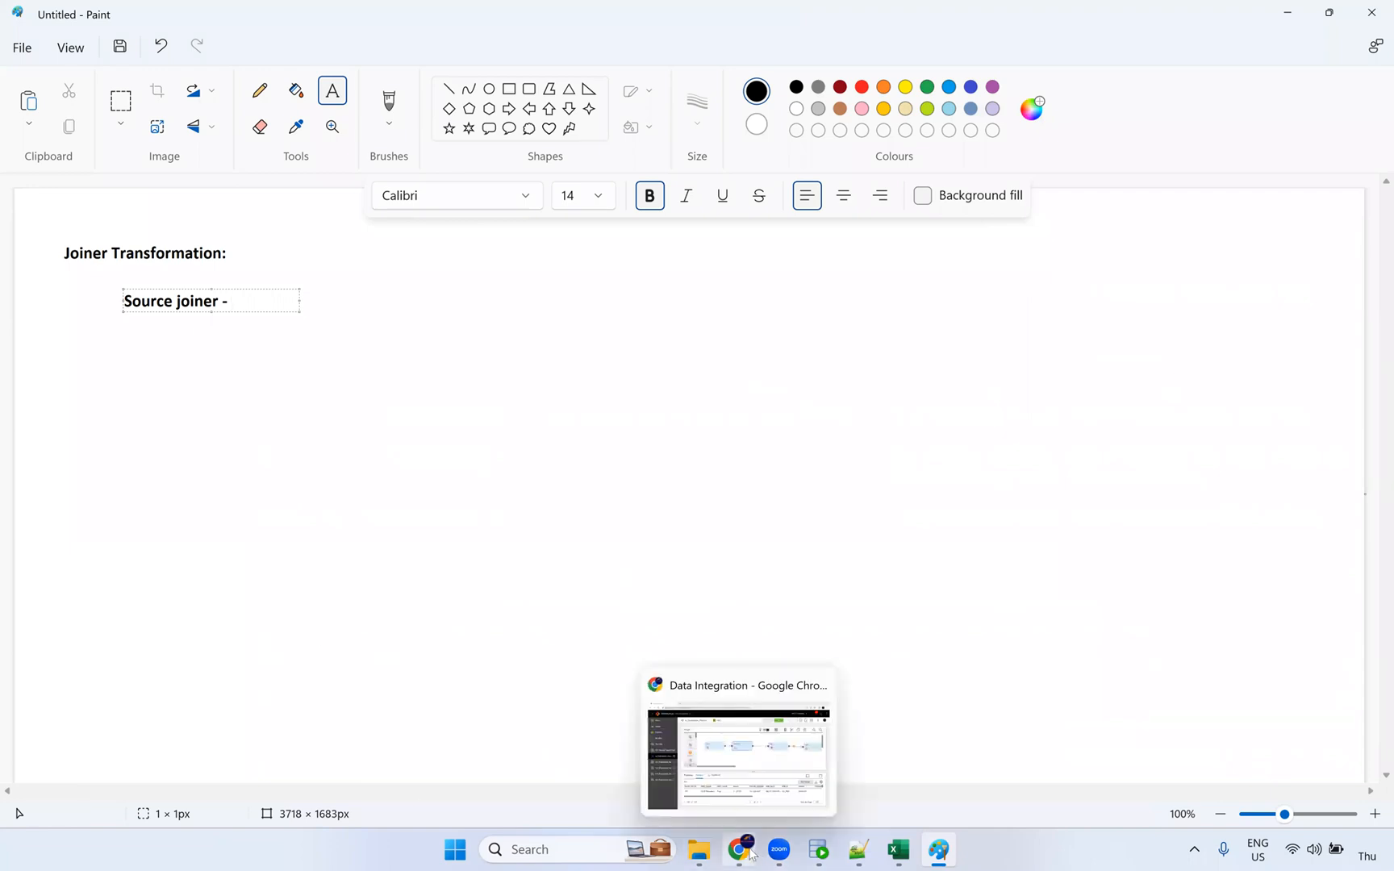
left_click(738, 750)
Step: Inspect the Source node's fields and its Oracle_Src connection reading the single EMPLOYEES object
left_click(516, 343)
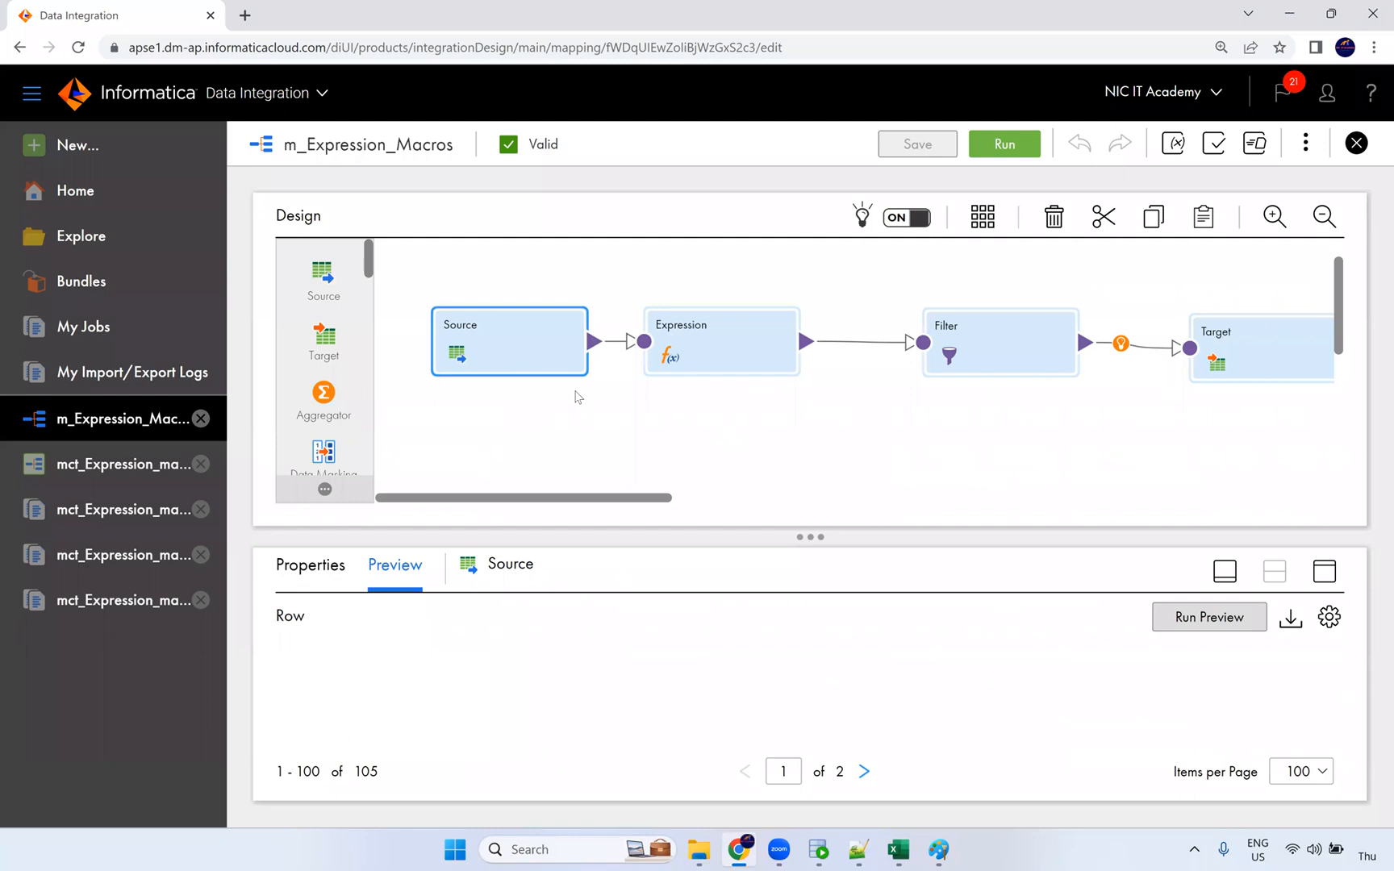
left_click(1324, 571)
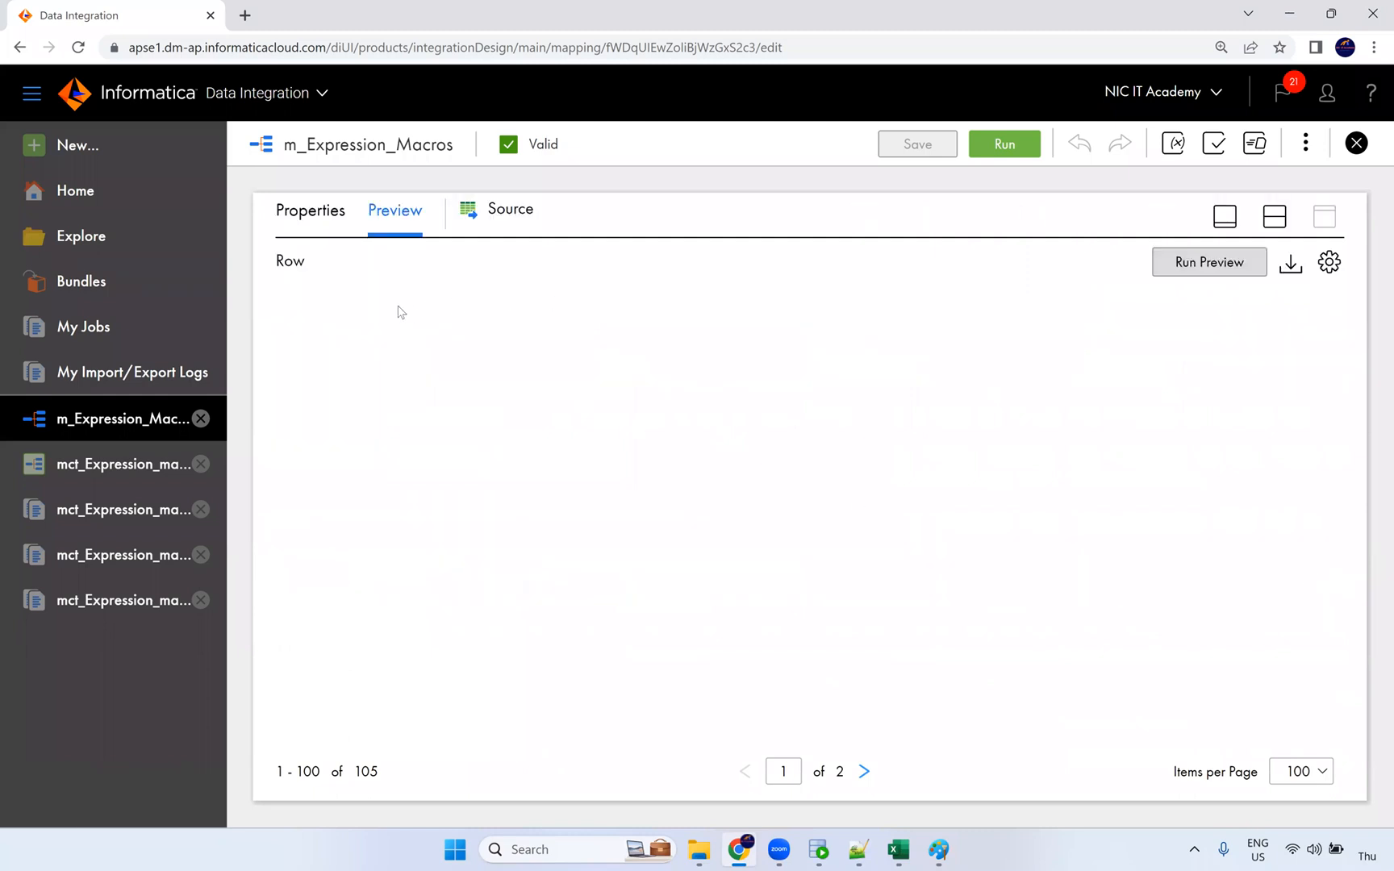
left_click(323, 211)
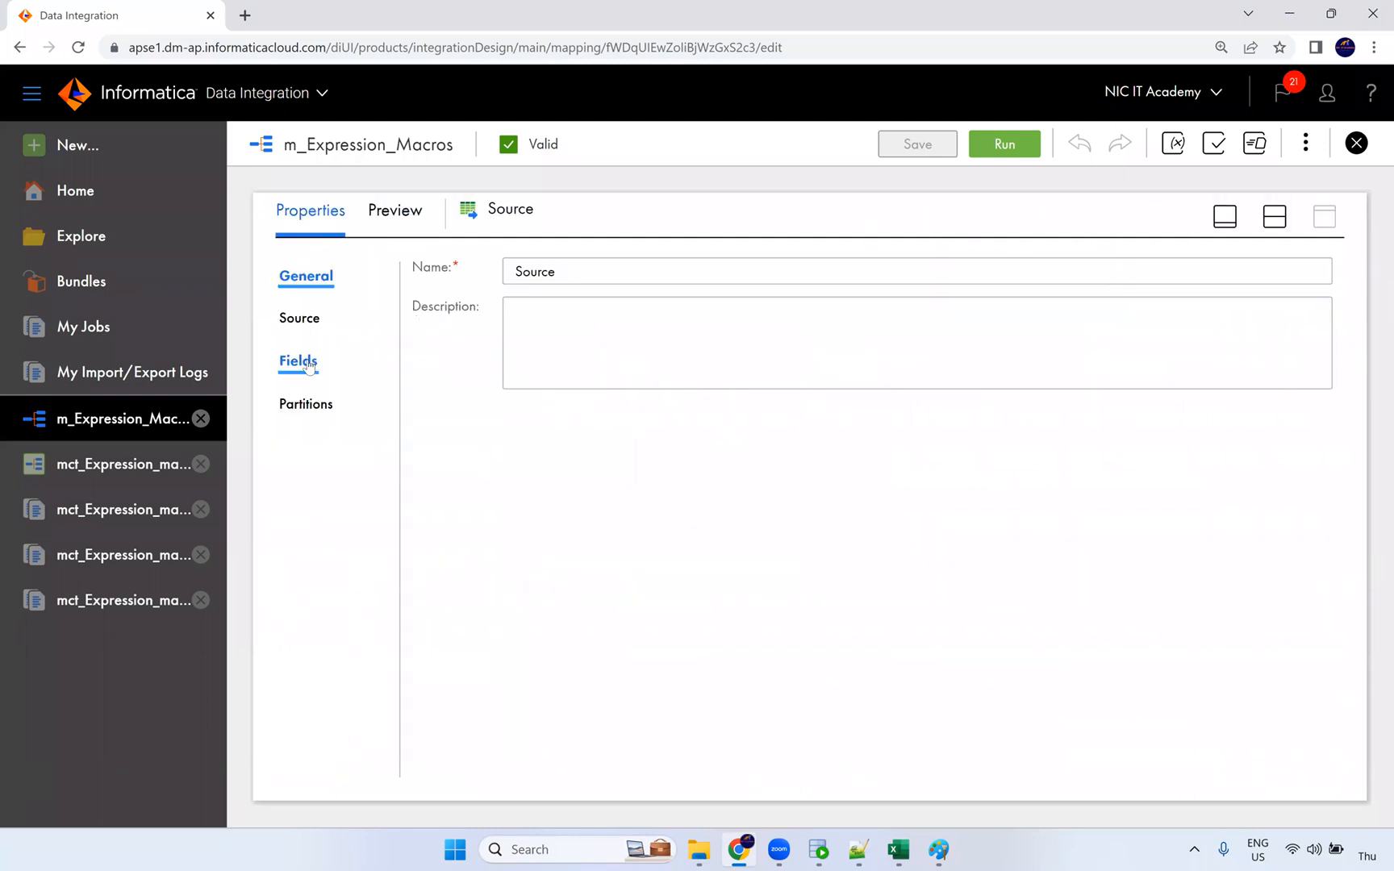
left_click(305, 348)
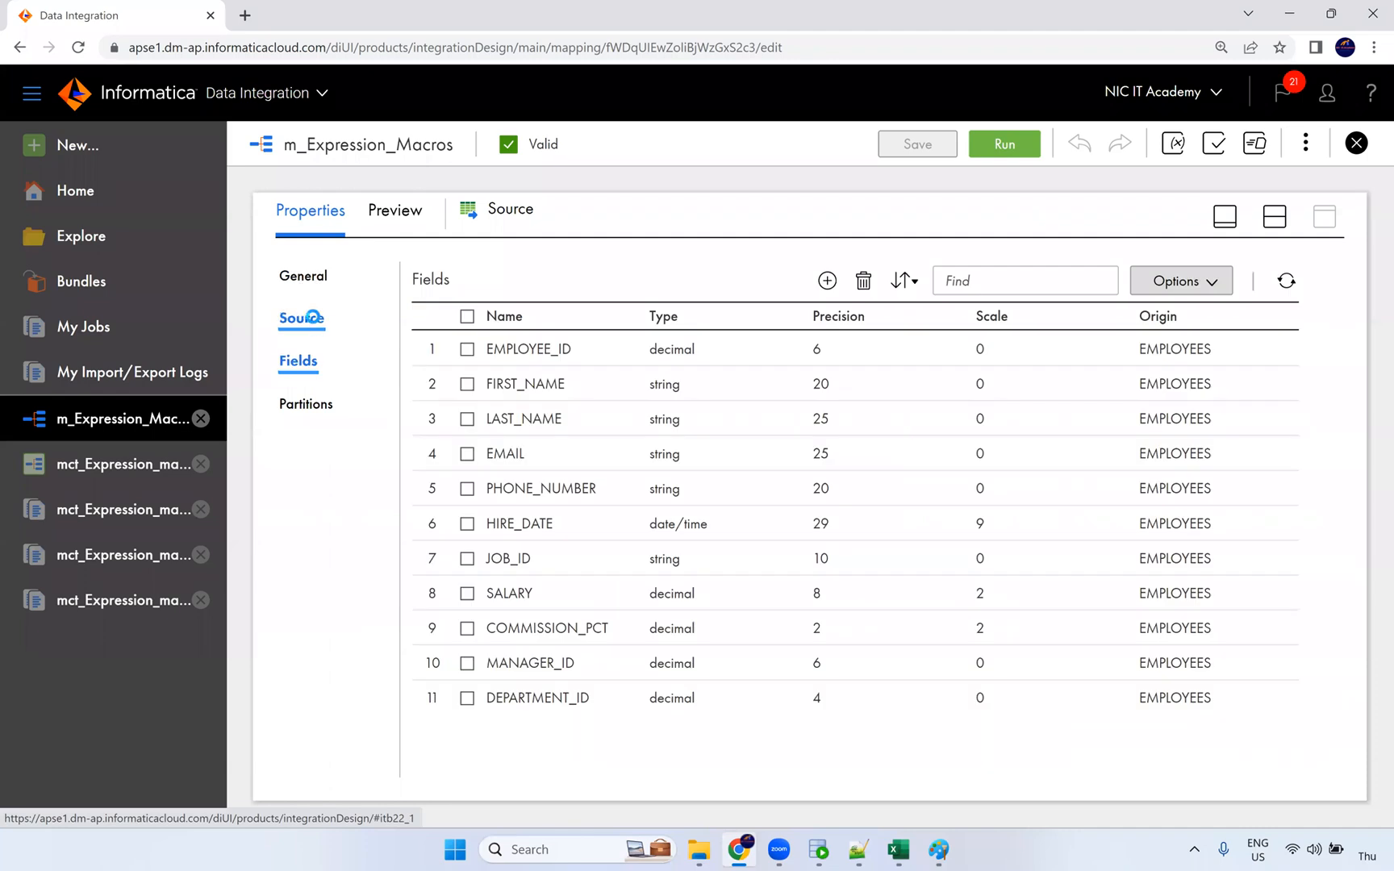
left_click(302, 319)
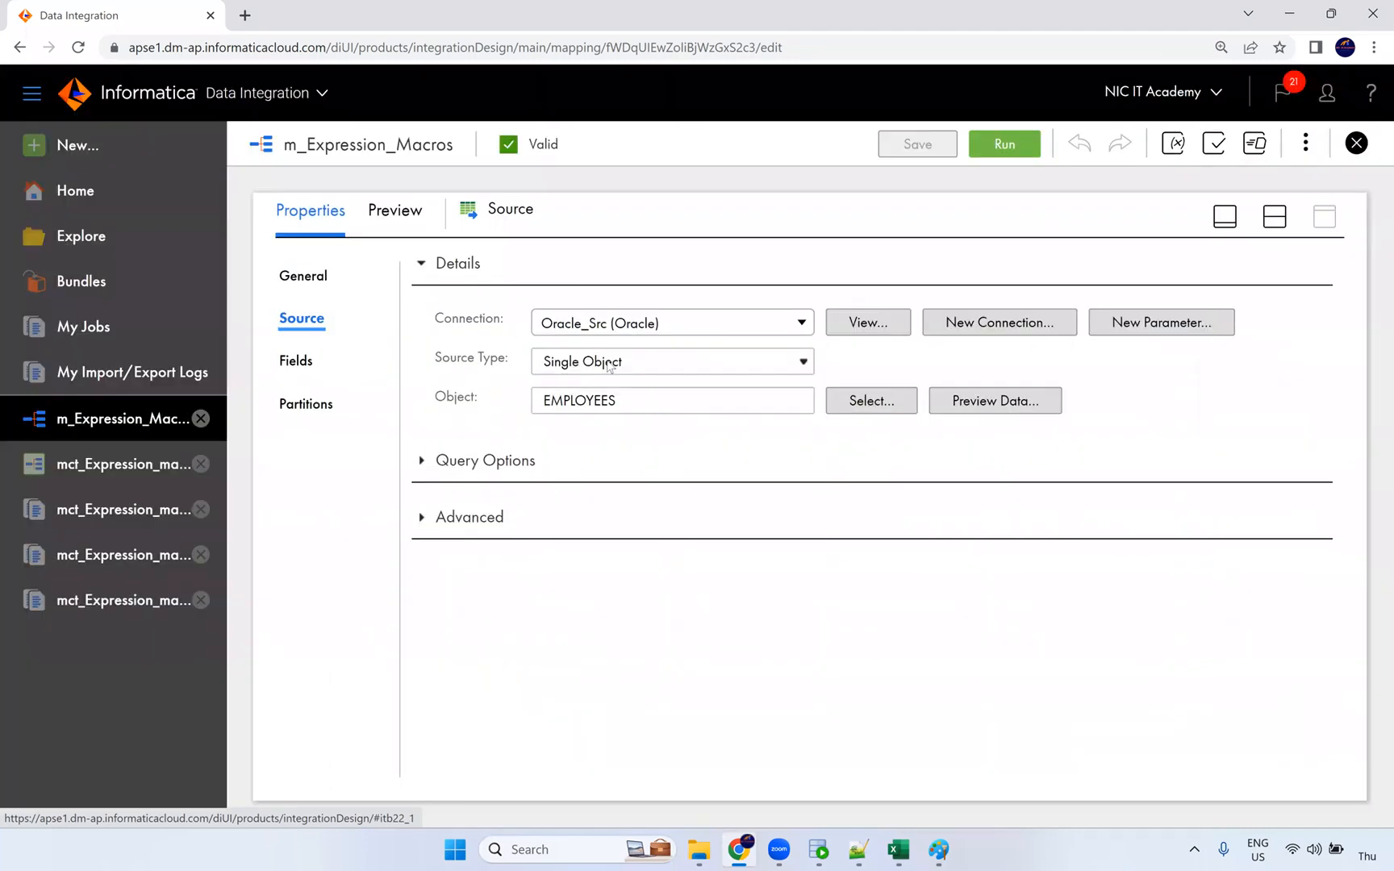
Step: Try switching the source type to Multiple Objects, but decline the change and keep Single Object
left_click(593, 362)
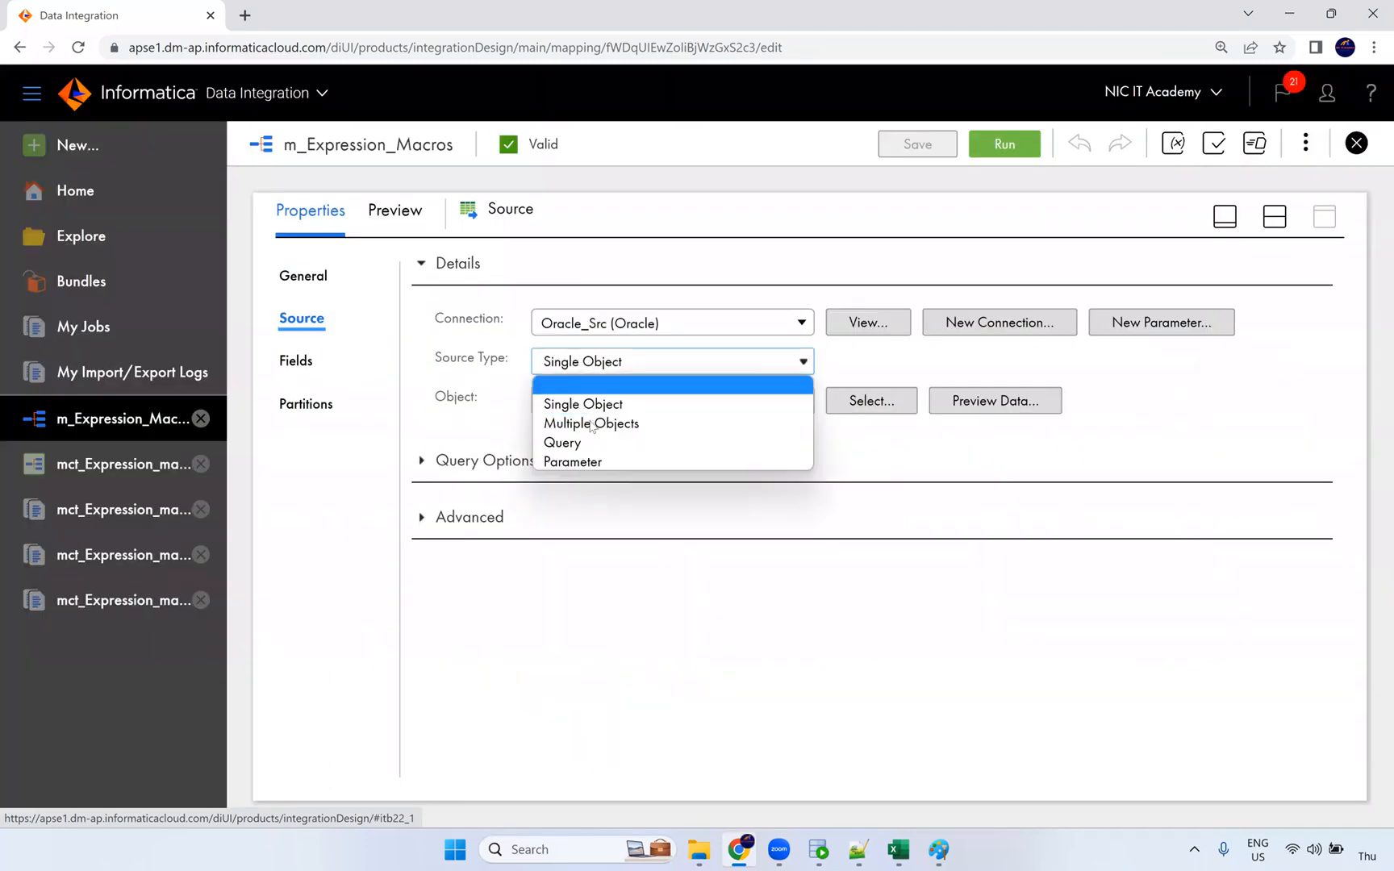
left_click(641, 424)
left_click(809, 554)
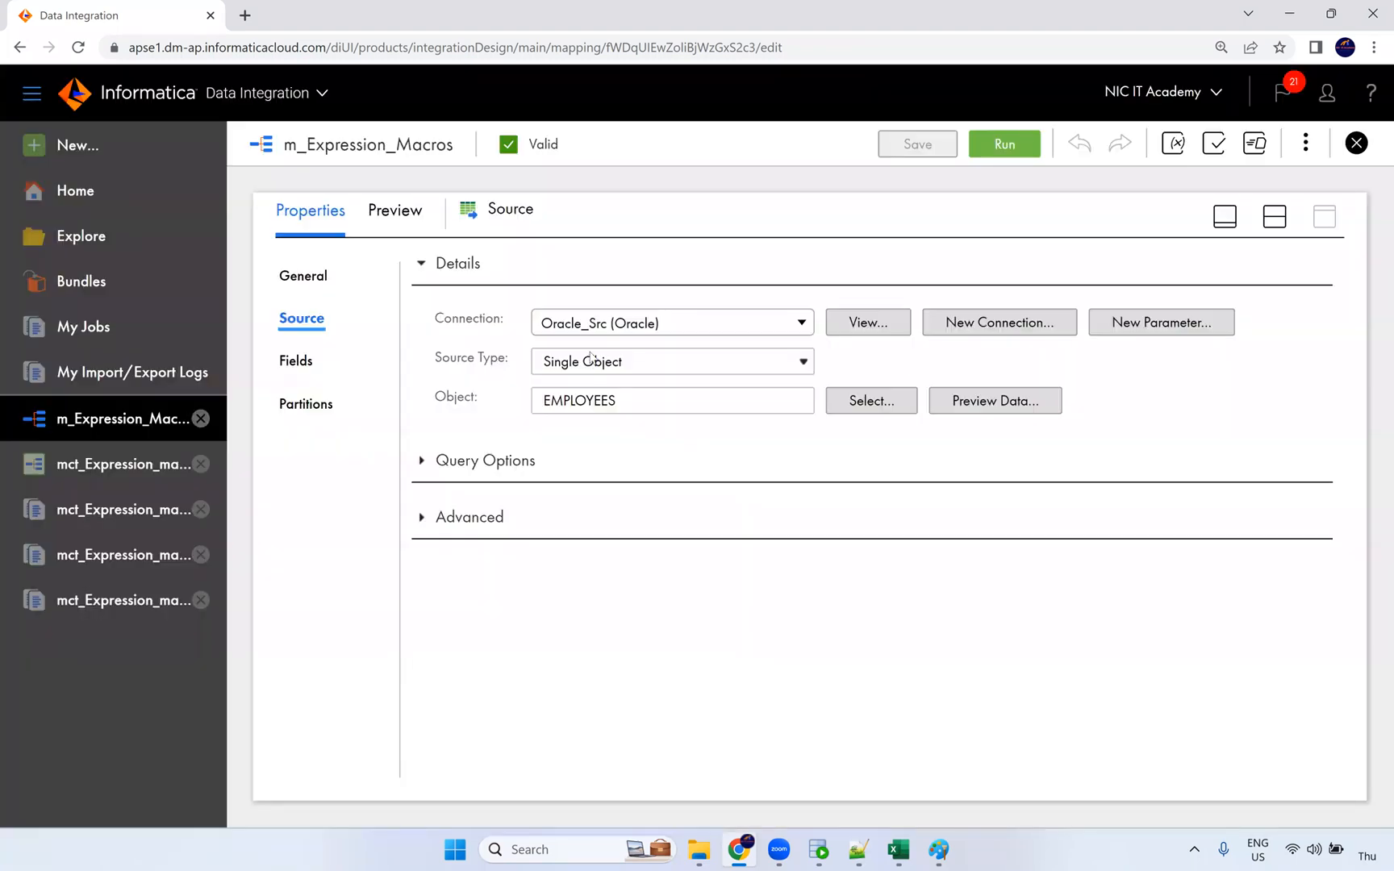
left_click(945, 852)
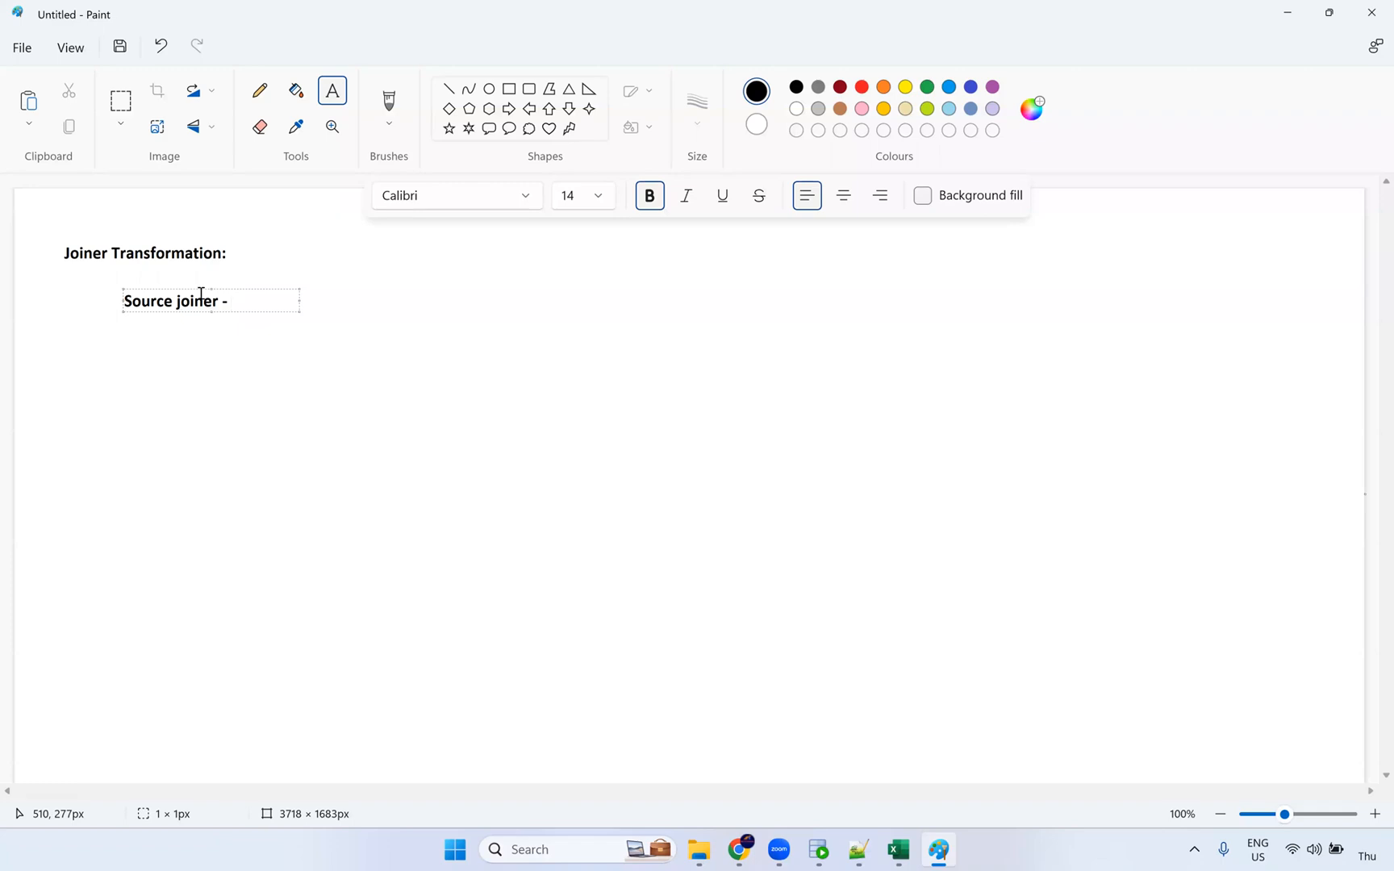
Step: Finish 'Source joiner - Homogeneous sources' and add 'Joiner Transformation' on the line below
type("Homogeneous sources")
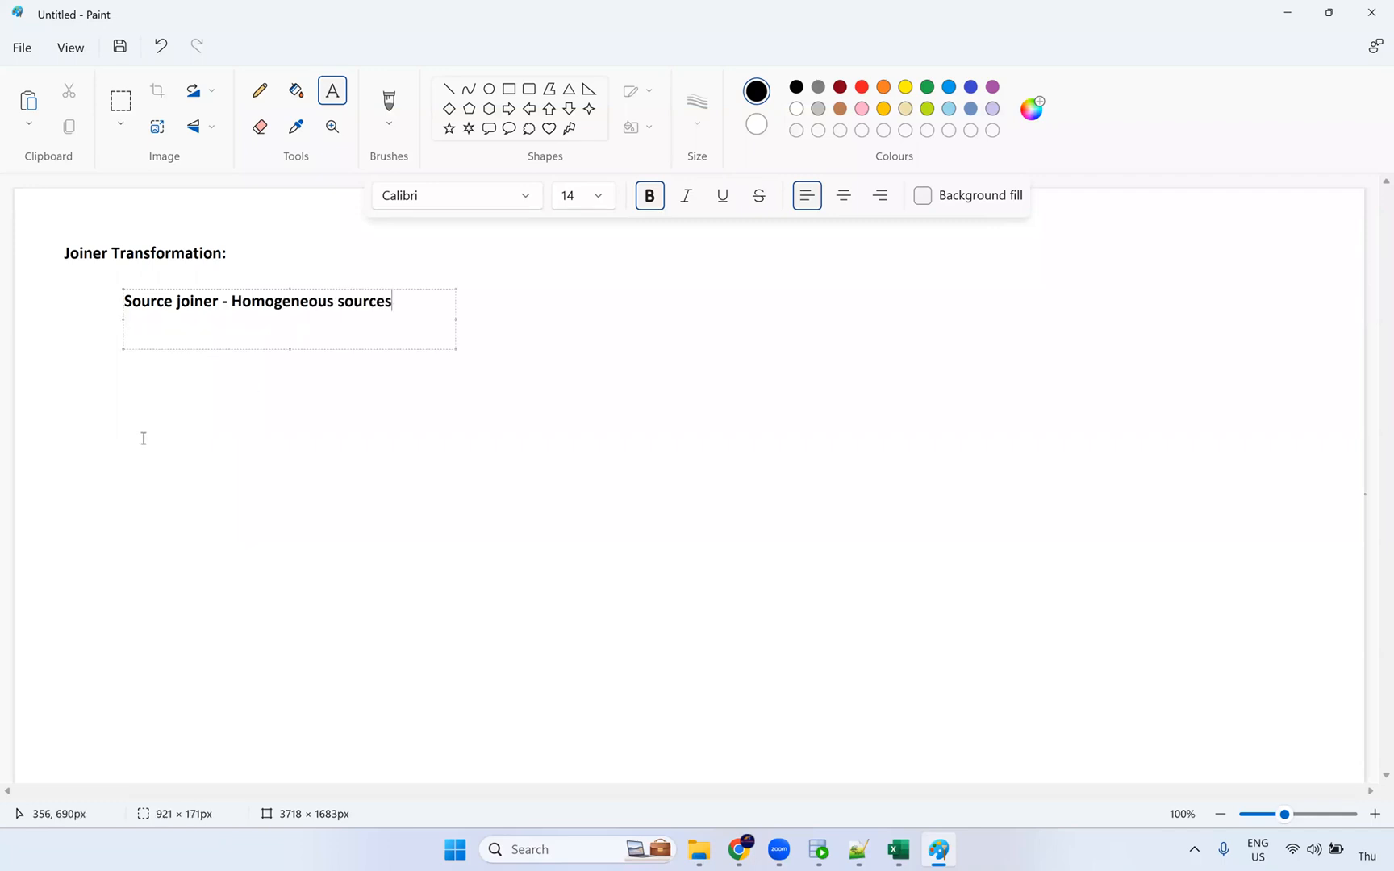
left_click(476, 432)
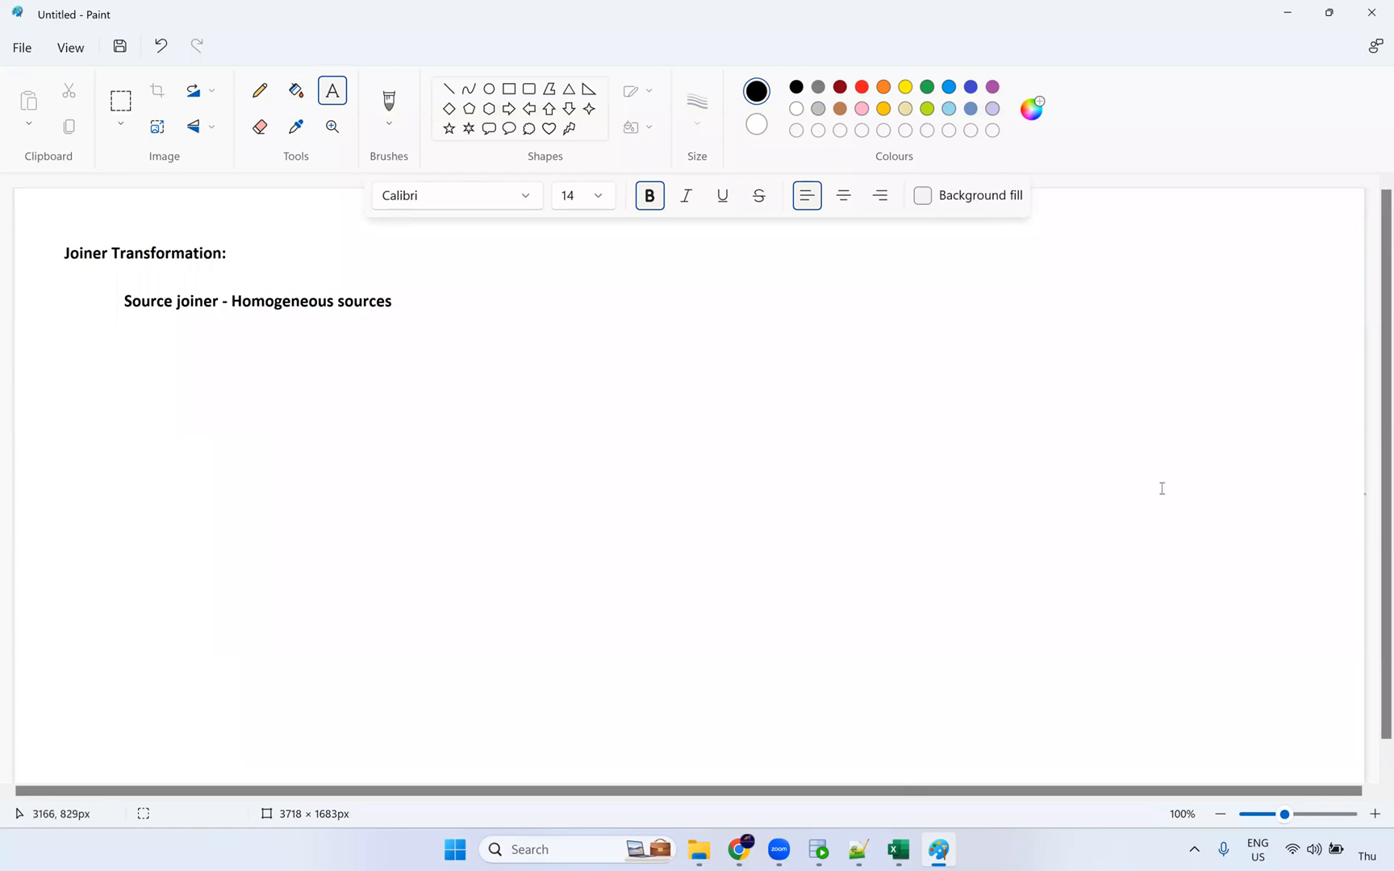
left_click(127, 354)
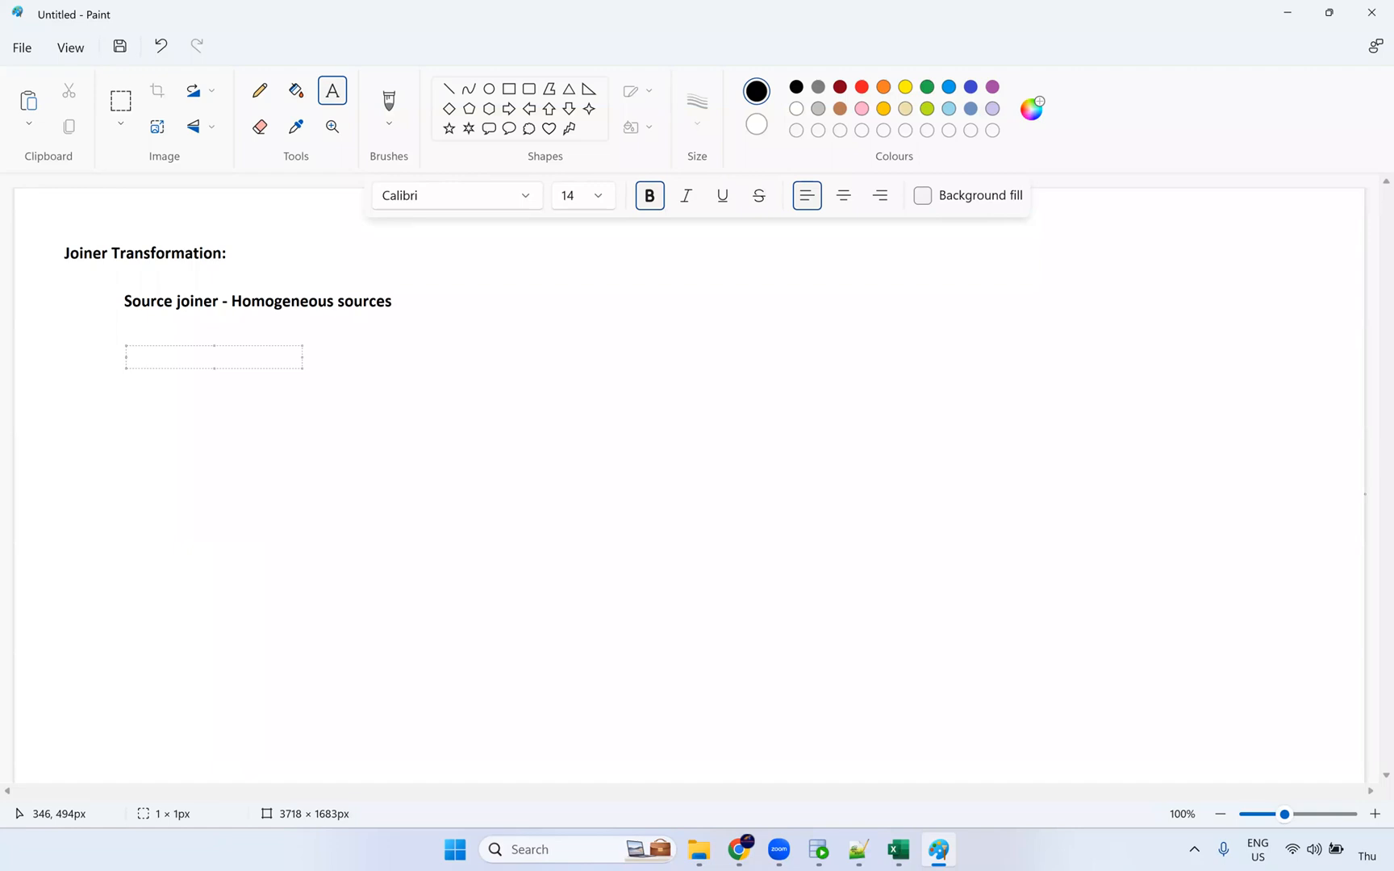
type("Joiner Transformaiot")
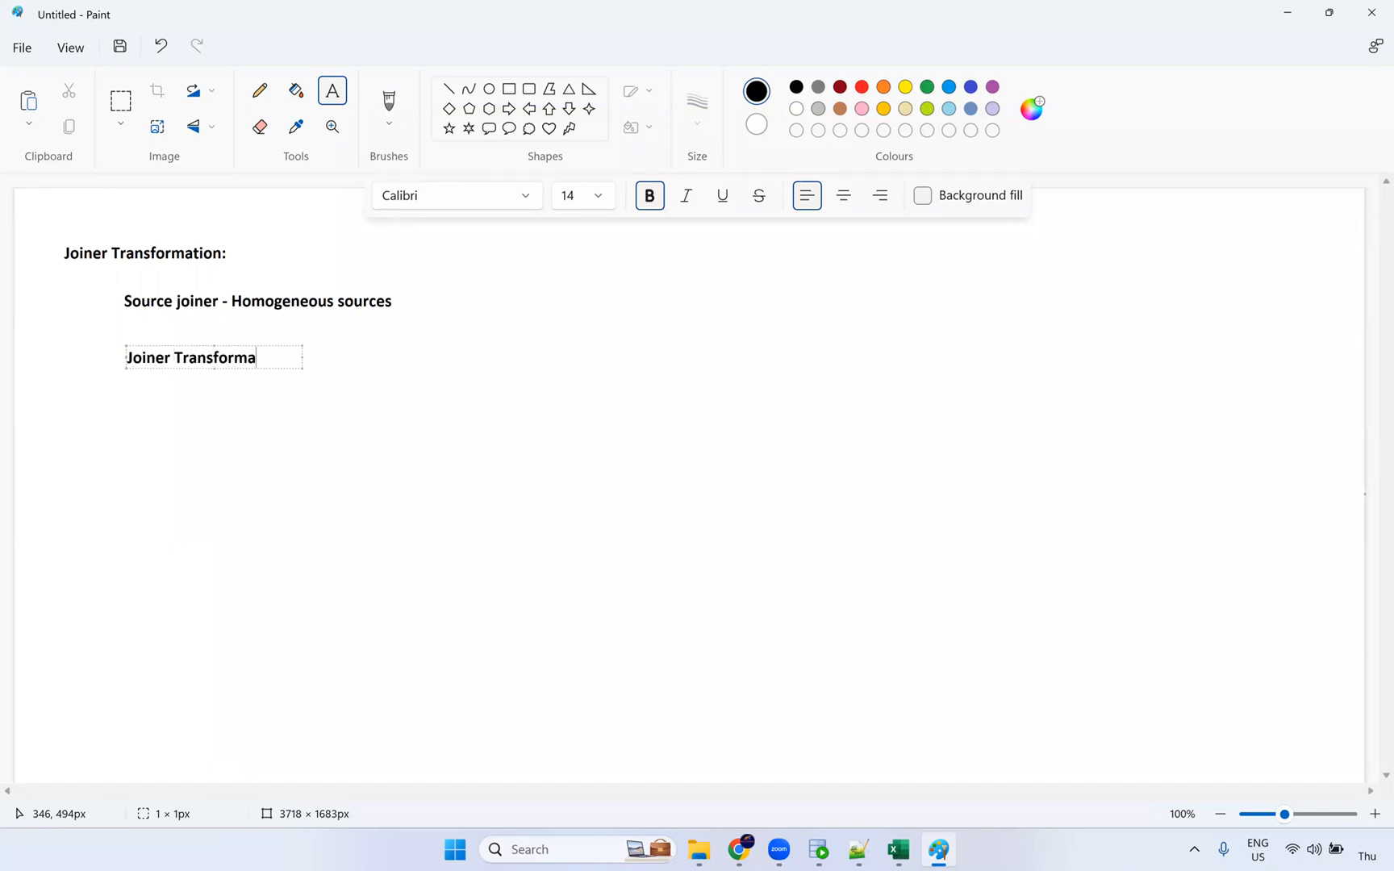
key("BackSpace")
key("BackSpace")
key("BackSpace")
left_click(272, 424)
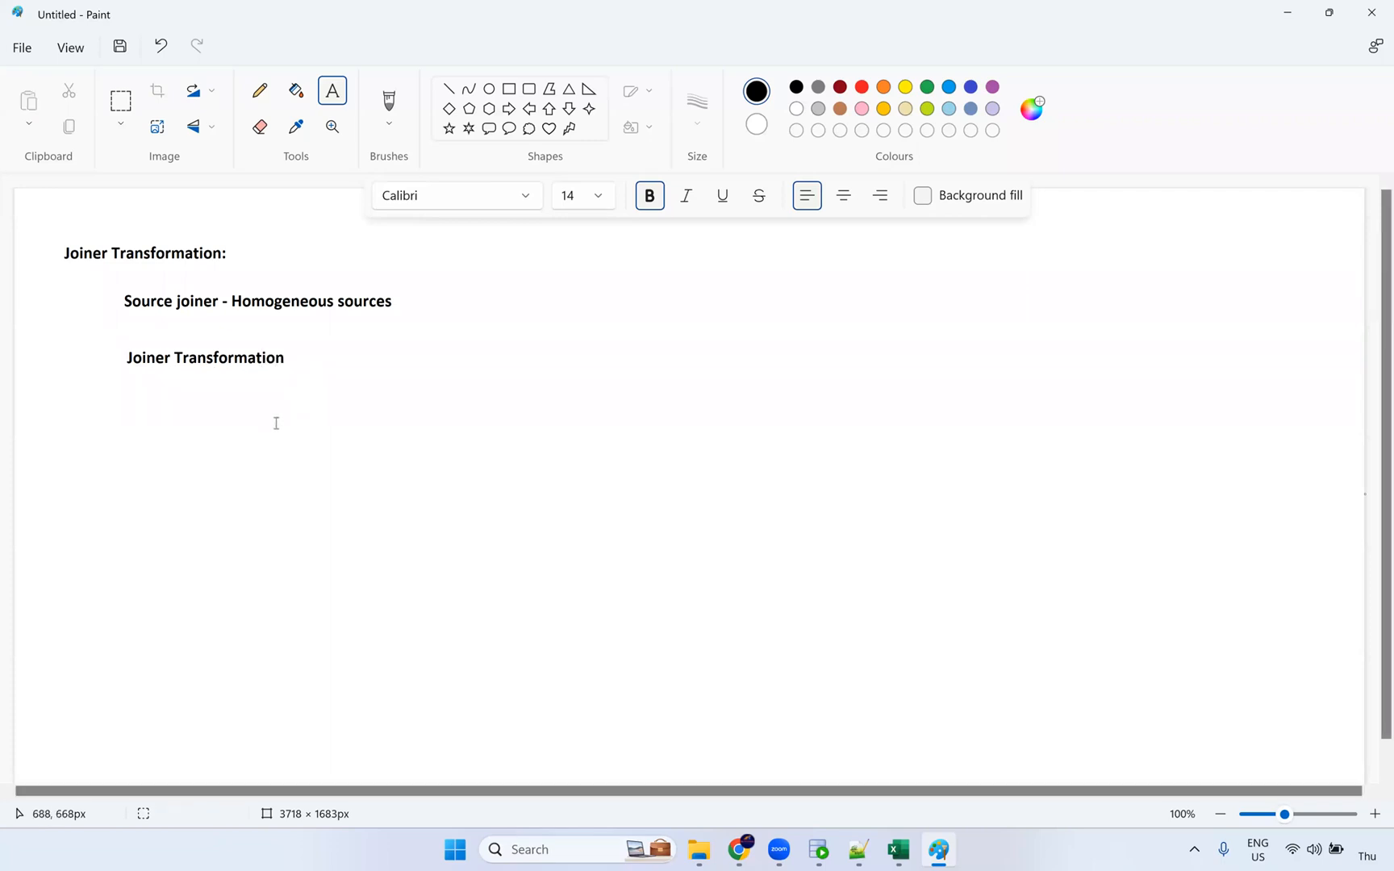
Step: Add 'Heterogeneous sources' beside Joiner Transformation, nudging it slightly up-right
left_click(293, 354)
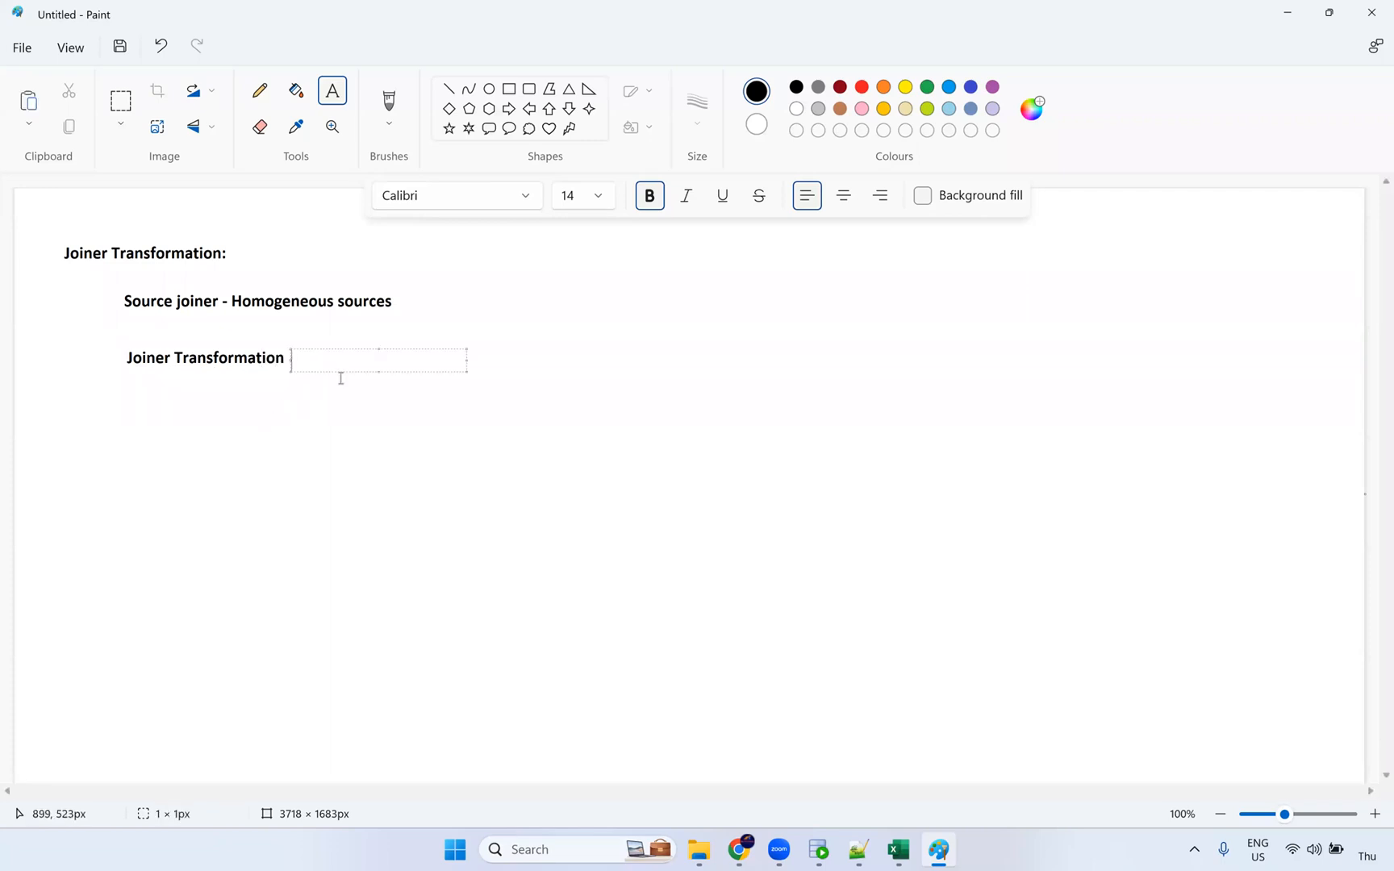
type("Heterogeneous source")
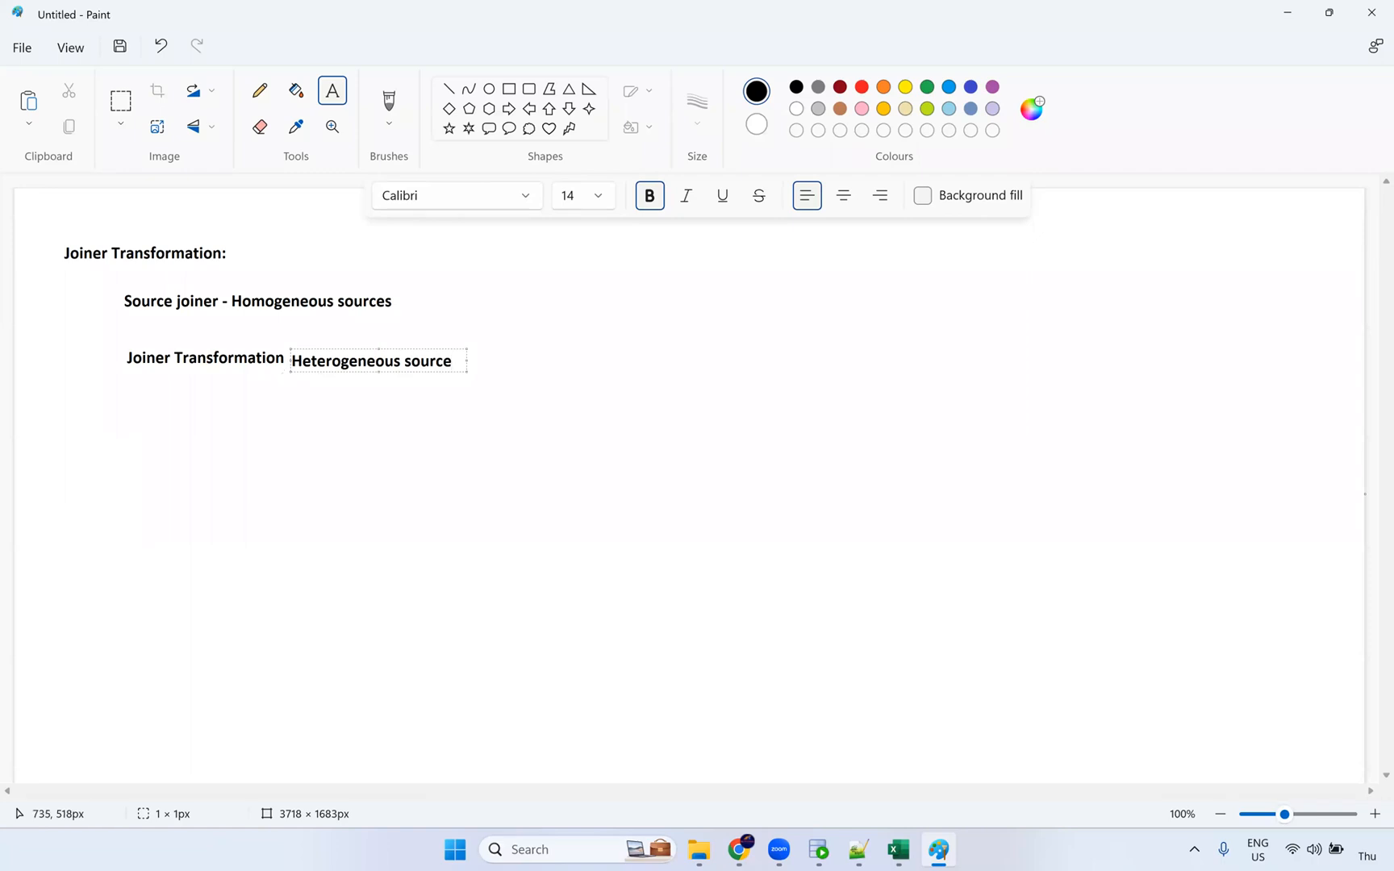
type("s")
left_click_drag(361, 347, 363, 343)
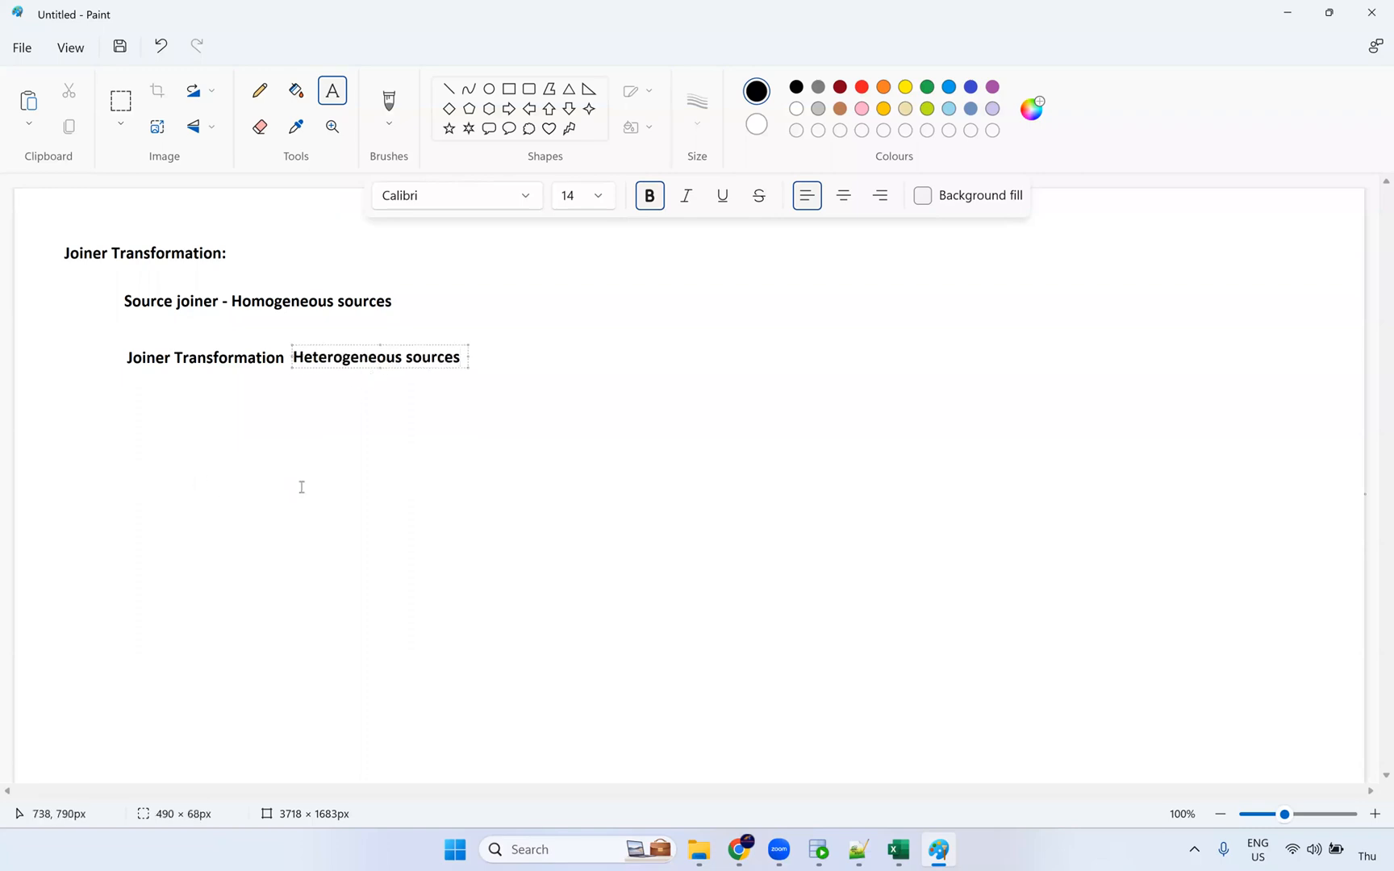
left_click(529, 89)
Step: Draw two stacked rounded rectangles below the text lines
left_click_drag(122, 423, 313, 581)
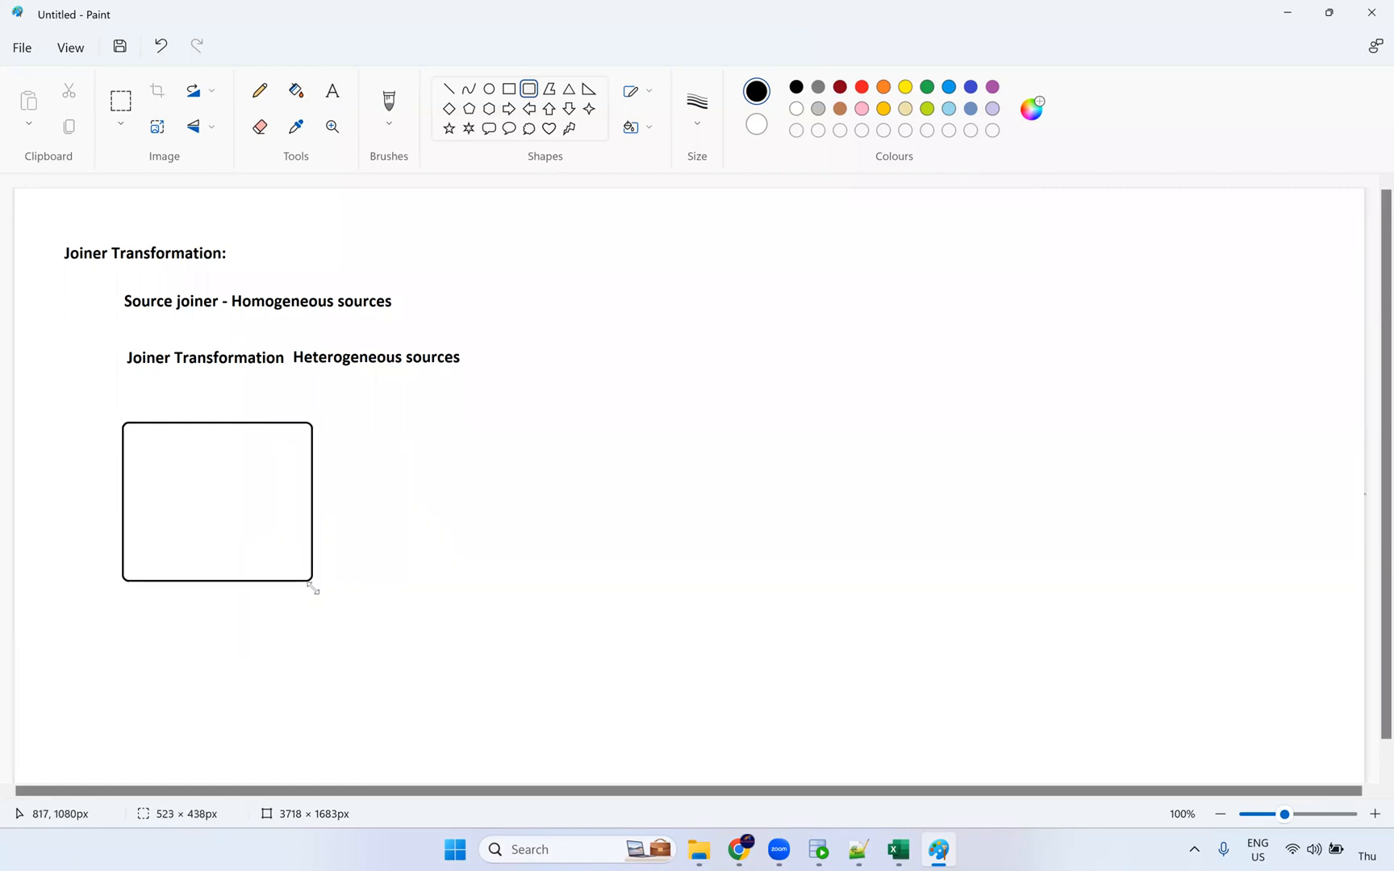
left_click_drag(125, 629, 310, 750)
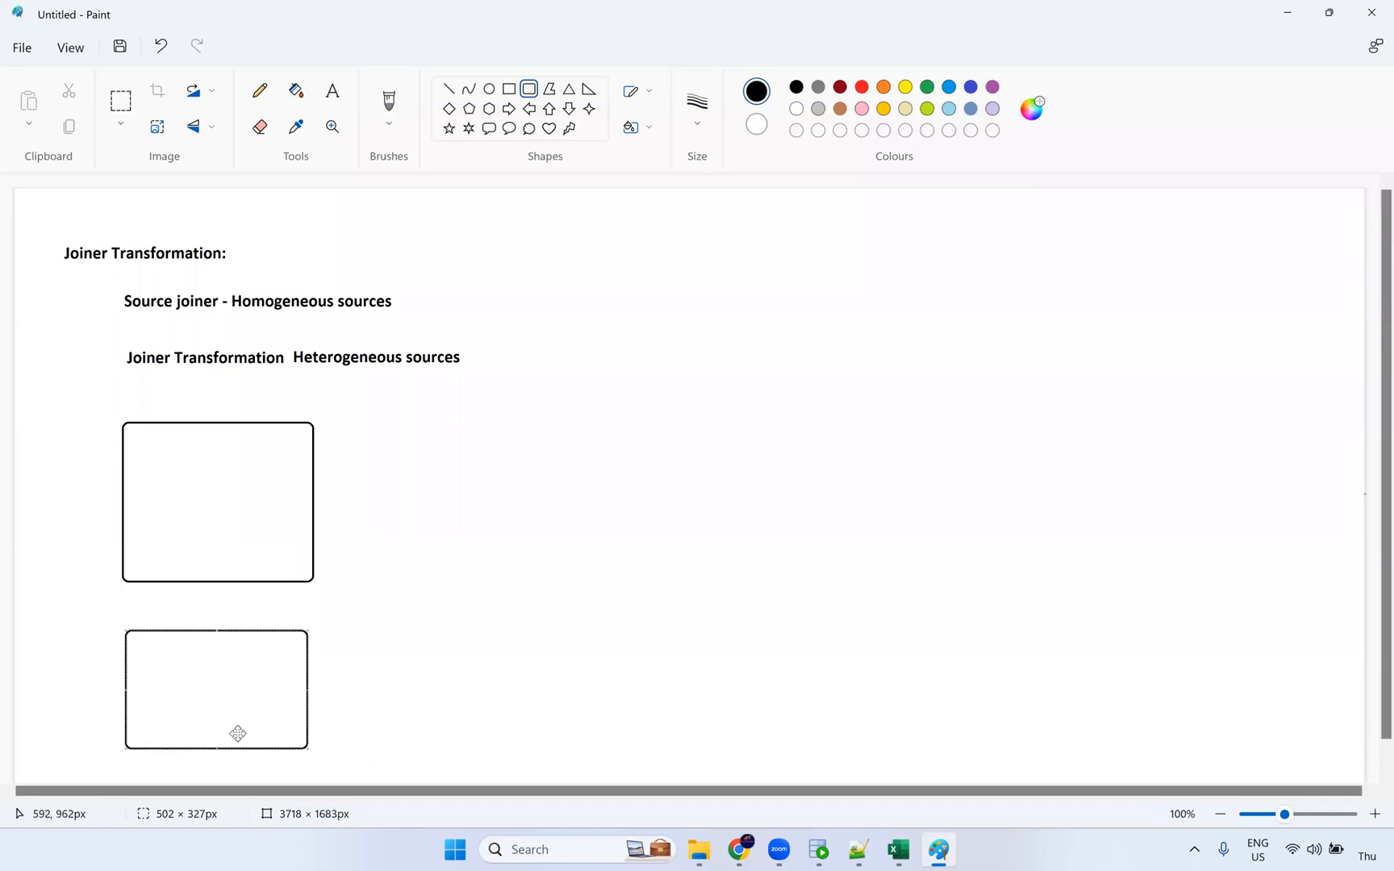
left_click(332, 90)
Step: Label the upper box 'FF: Employees' and the lower box 'Ora: Department'
left_click(181, 403)
type("Emp")
type("louee")
type("yees")
key("shift+Left")
key("shift+Left")
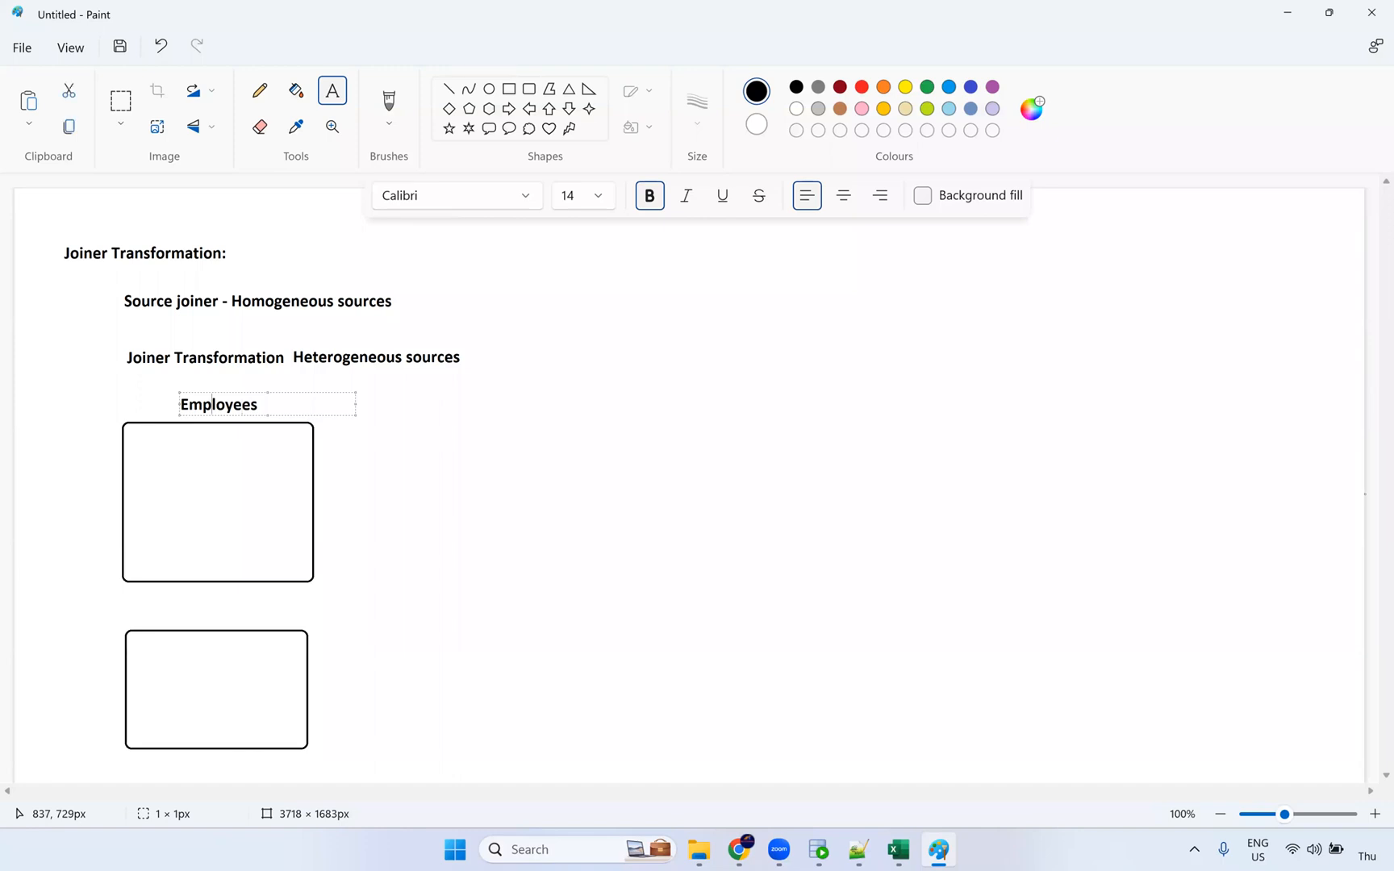
type("FF_")
key("BackSpace")
type(":")
left_click(154, 614)
type("Ora: Departments")
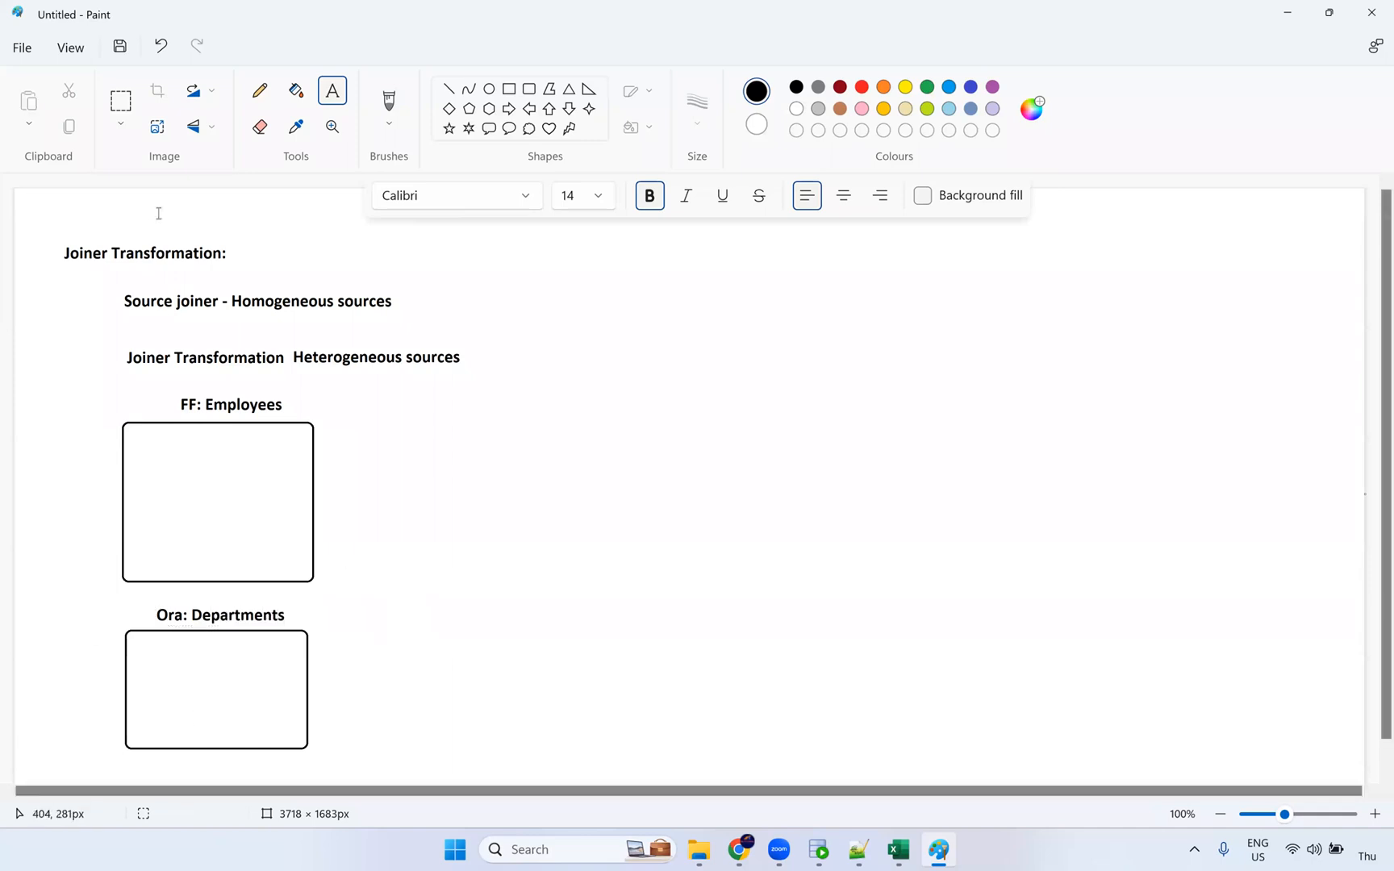
Step: Sketch a pencil connector between the boxes and draw a tall rounded box to their right
left_click(259, 90)
mouse_move(297, 558)
left_mouse_down()
mouse_move(338, 637)
mouse_move(335, 650)
mouse_move(306, 652)
left_mouse_up()
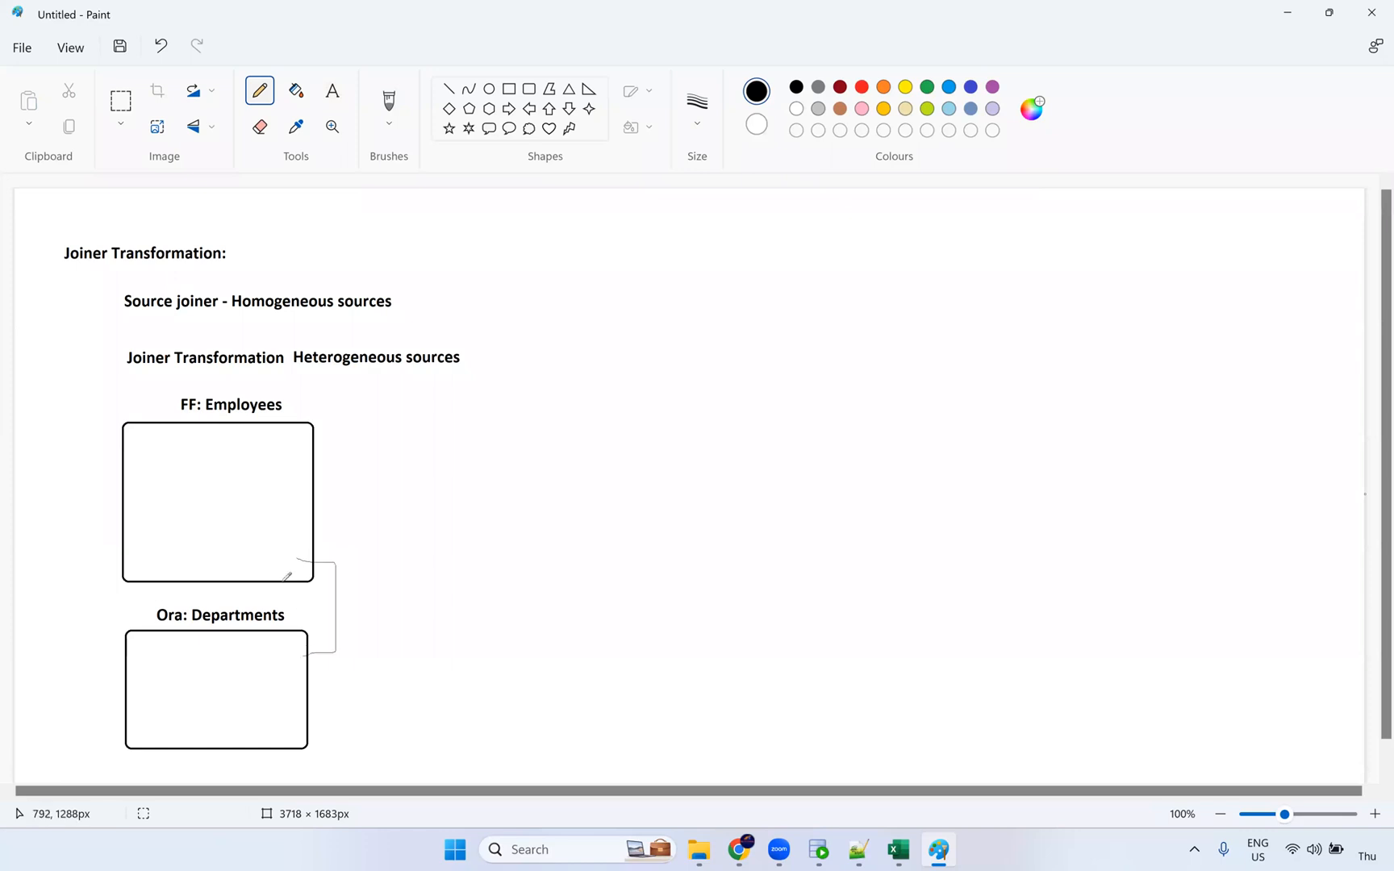
left_click(529, 90)
left_click_drag(395, 416, 575, 759)
Step: Title the tall box 'Joiner'
left_click(728, 673)
left_click(437, 399)
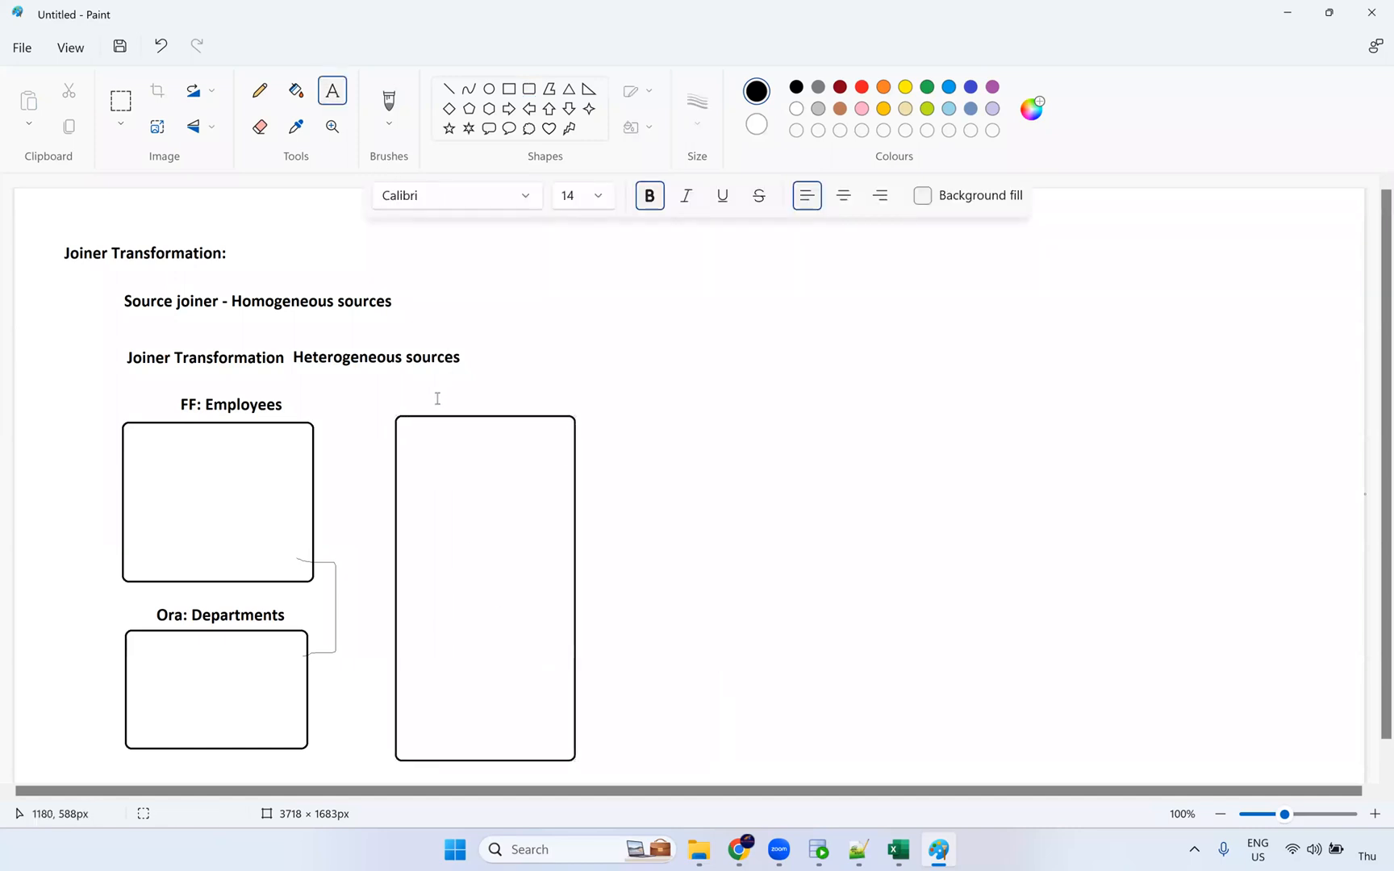
type("Joiner")
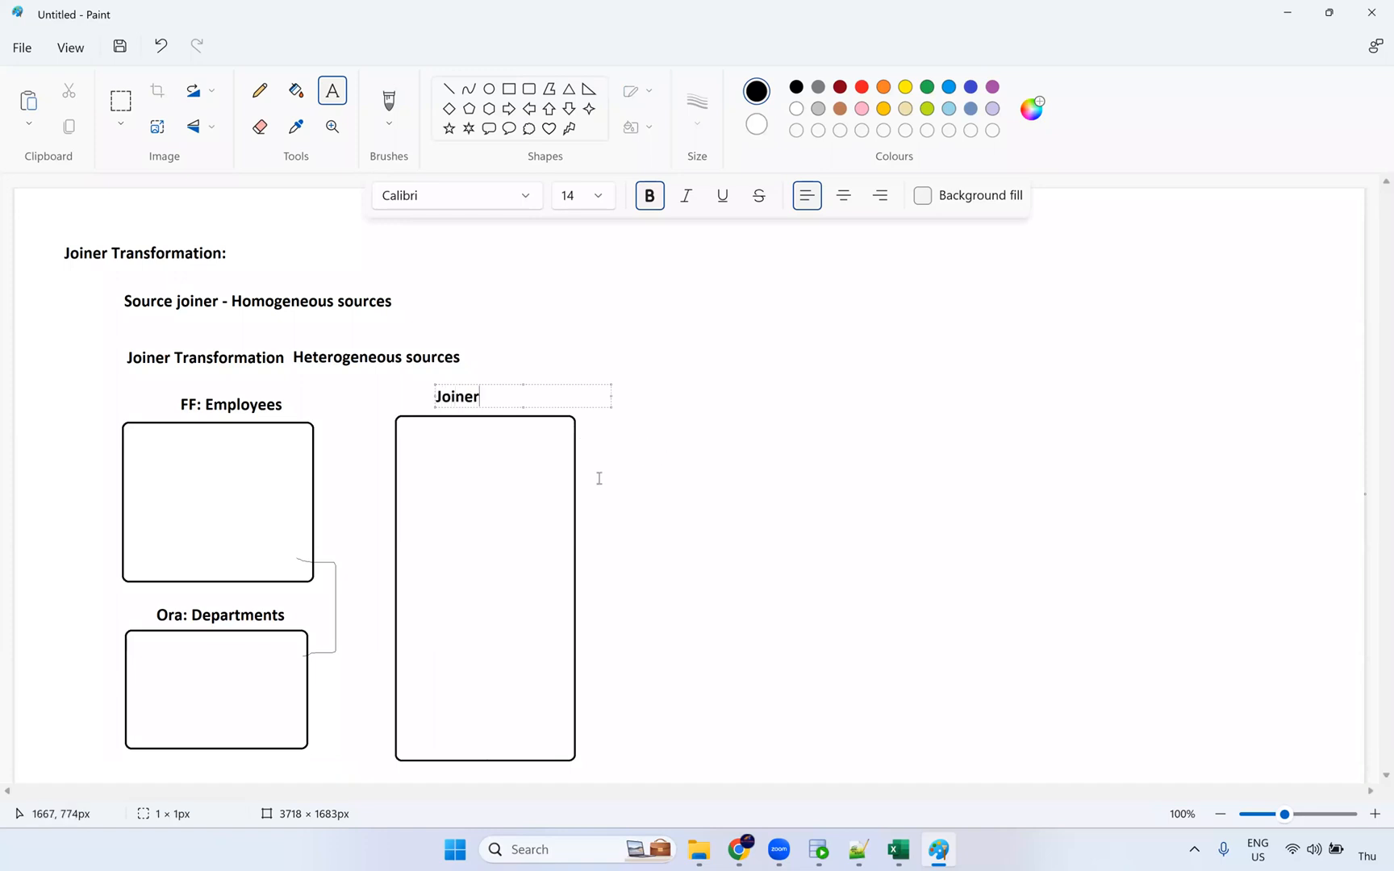
left_click(440, 575)
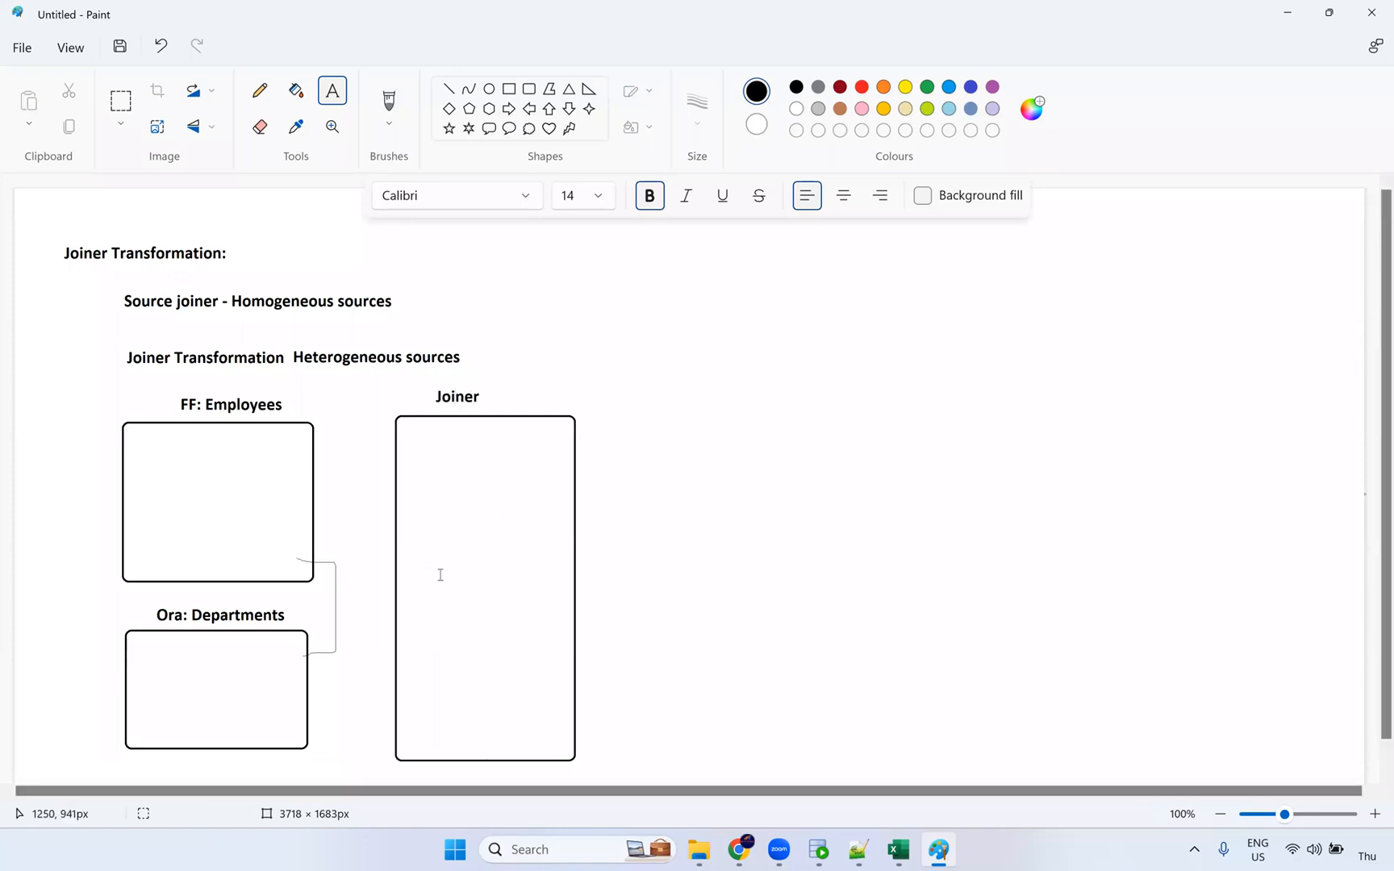
Step: Draw freehand lines from FF: Employees and Ora: Departments into the Joiner box
left_click(259, 91)
left_click_drag(313, 449, 389, 454)
left_click_drag(315, 488, 375, 492)
left_click_drag(313, 529, 385, 529)
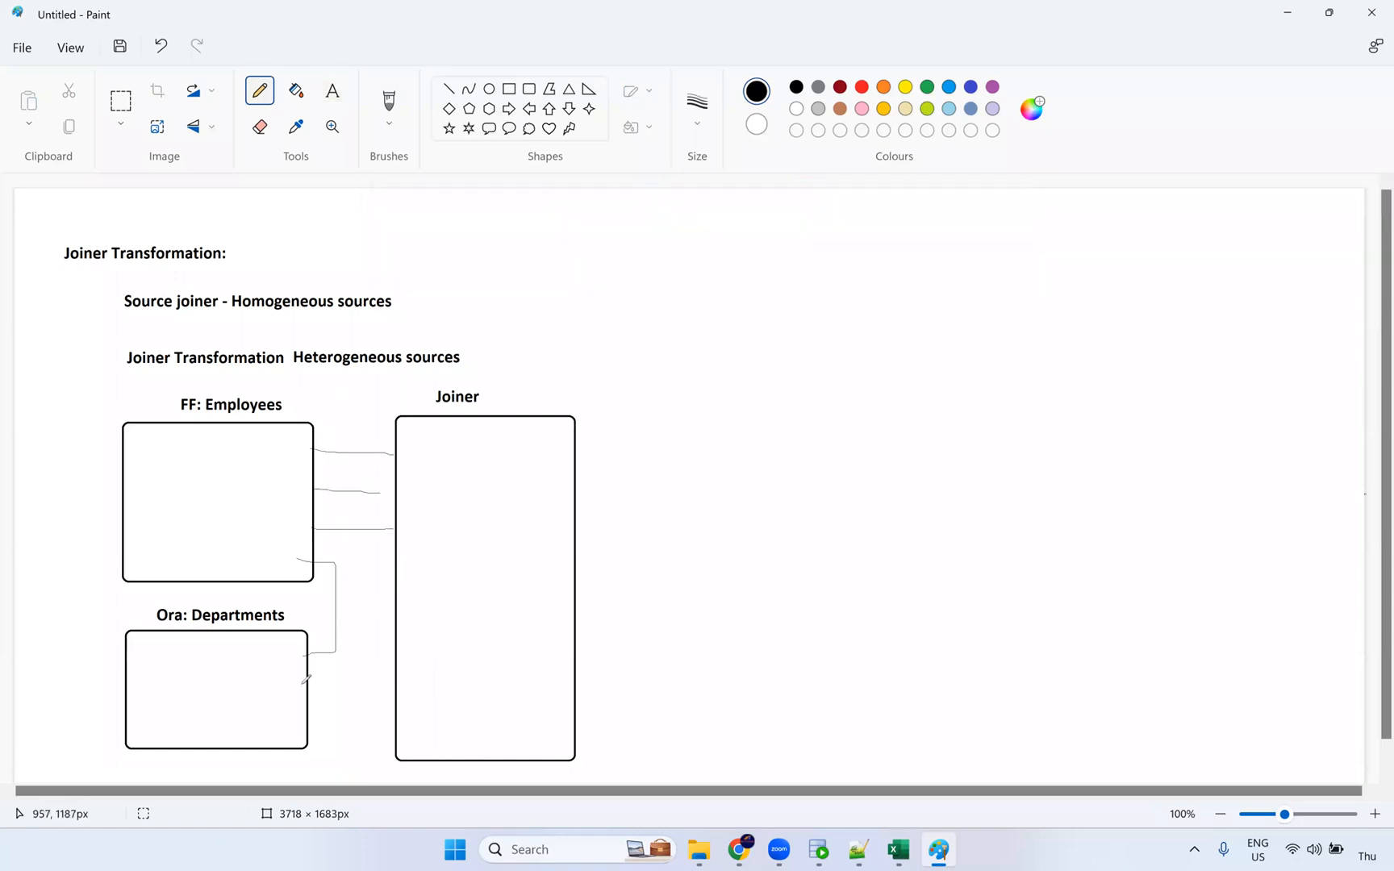
left_click_drag(386, 690, 297, 689)
left_click_drag(400, 727, 309, 722)
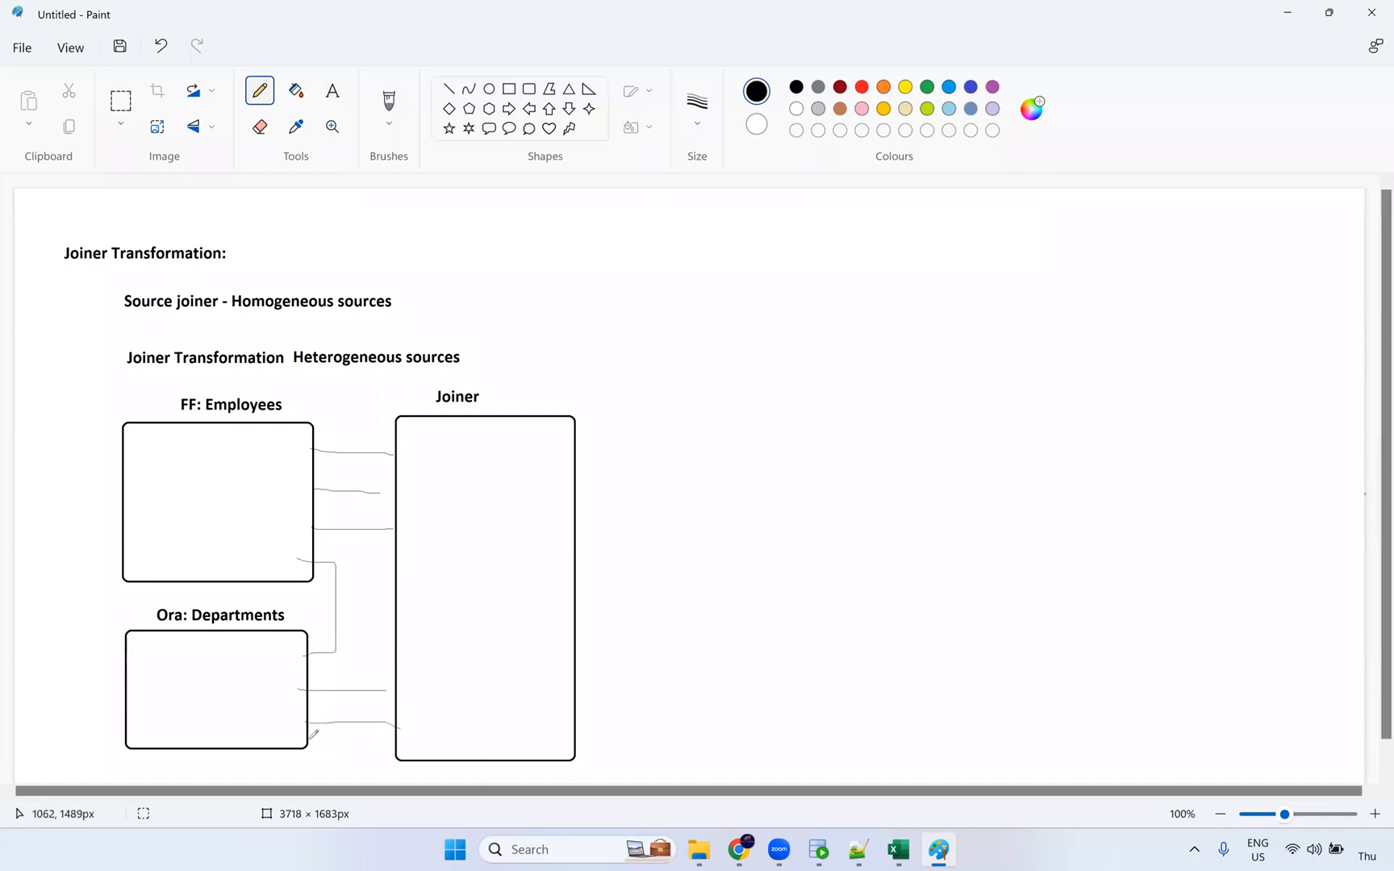
mouse_move(401, 730)
left_mouse_down()
mouse_move(312, 737)
mouse_move(318, 705)
mouse_move(396, 707)
left_mouse_up()
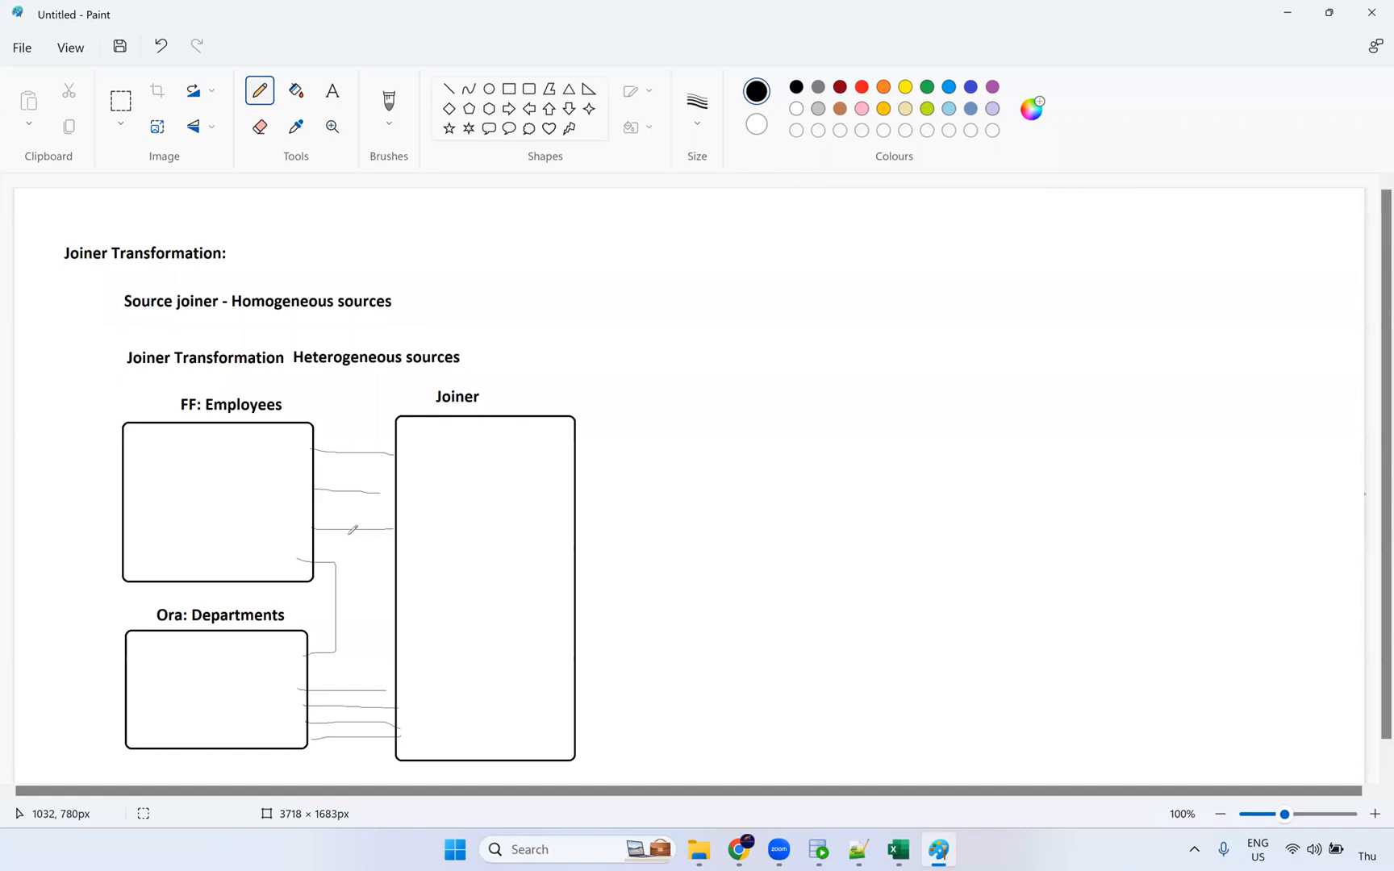
left_click_drag(317, 467, 400, 482)
Step: Label the Joiner box 'Detail (big)' at the top and 'Master (cache)' at the bottom
left_click(334, 97)
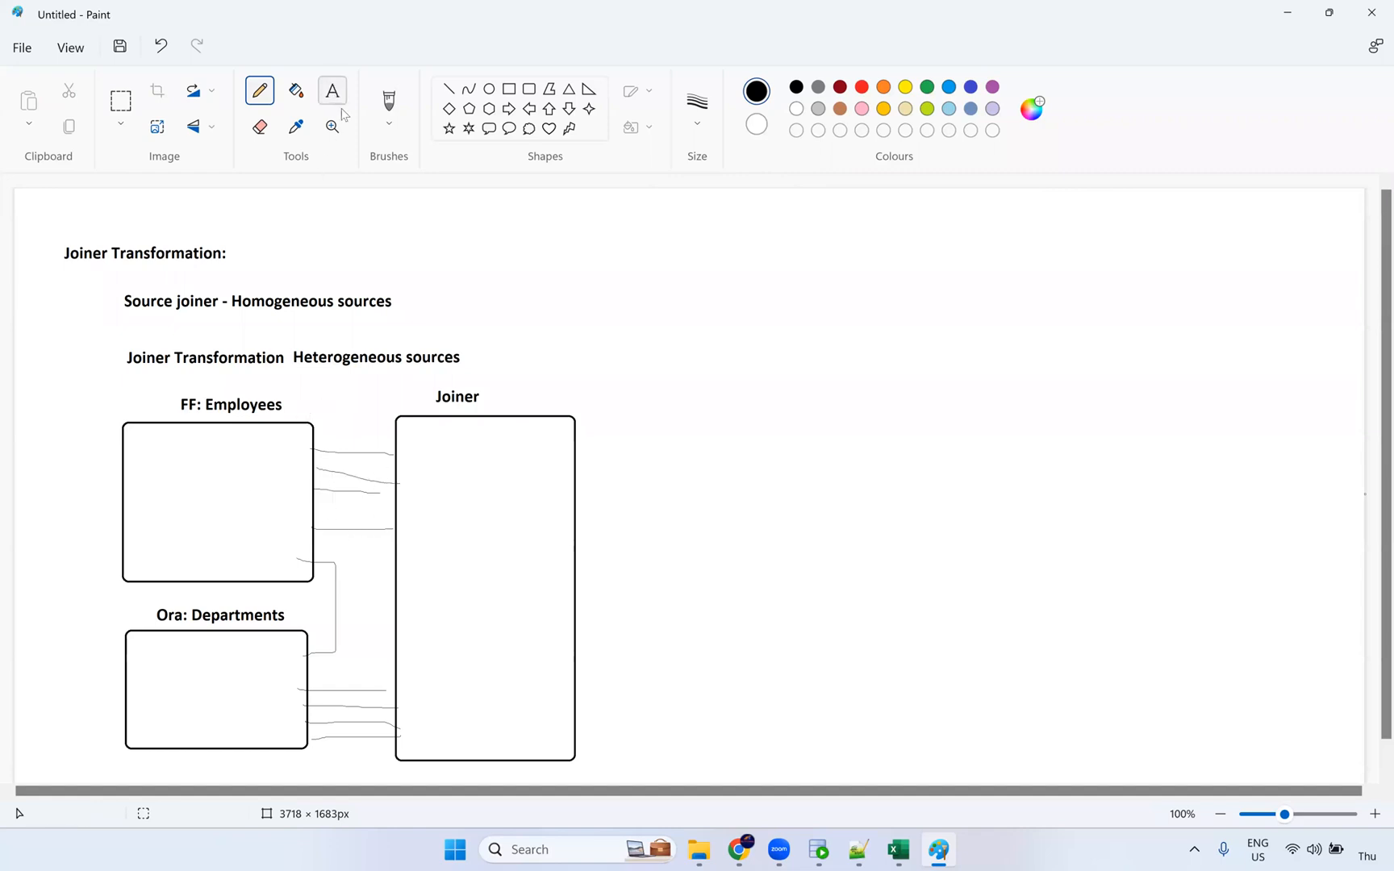
left_click(428, 480)
type("D")
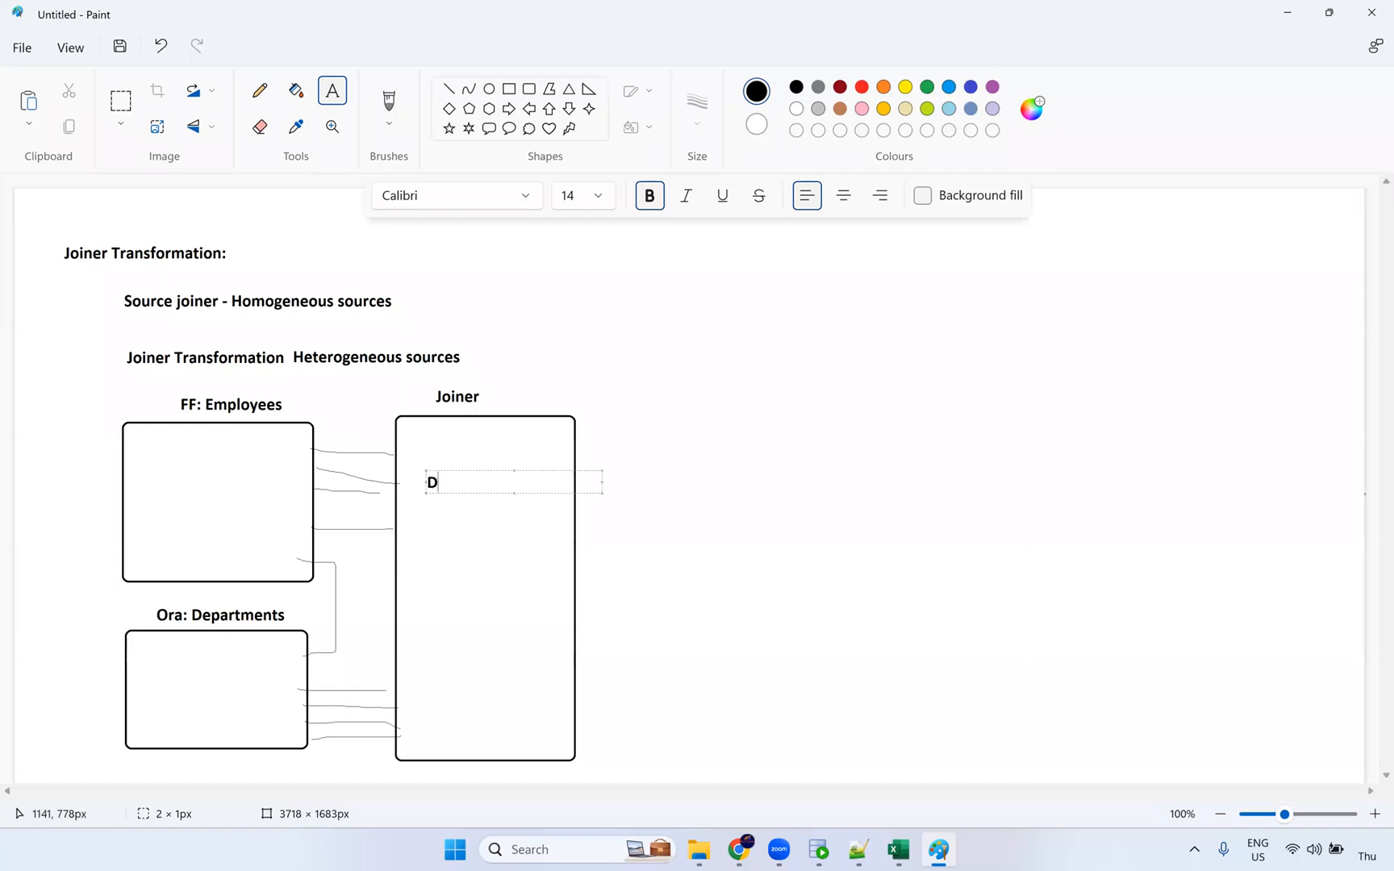
type("etail (big)")
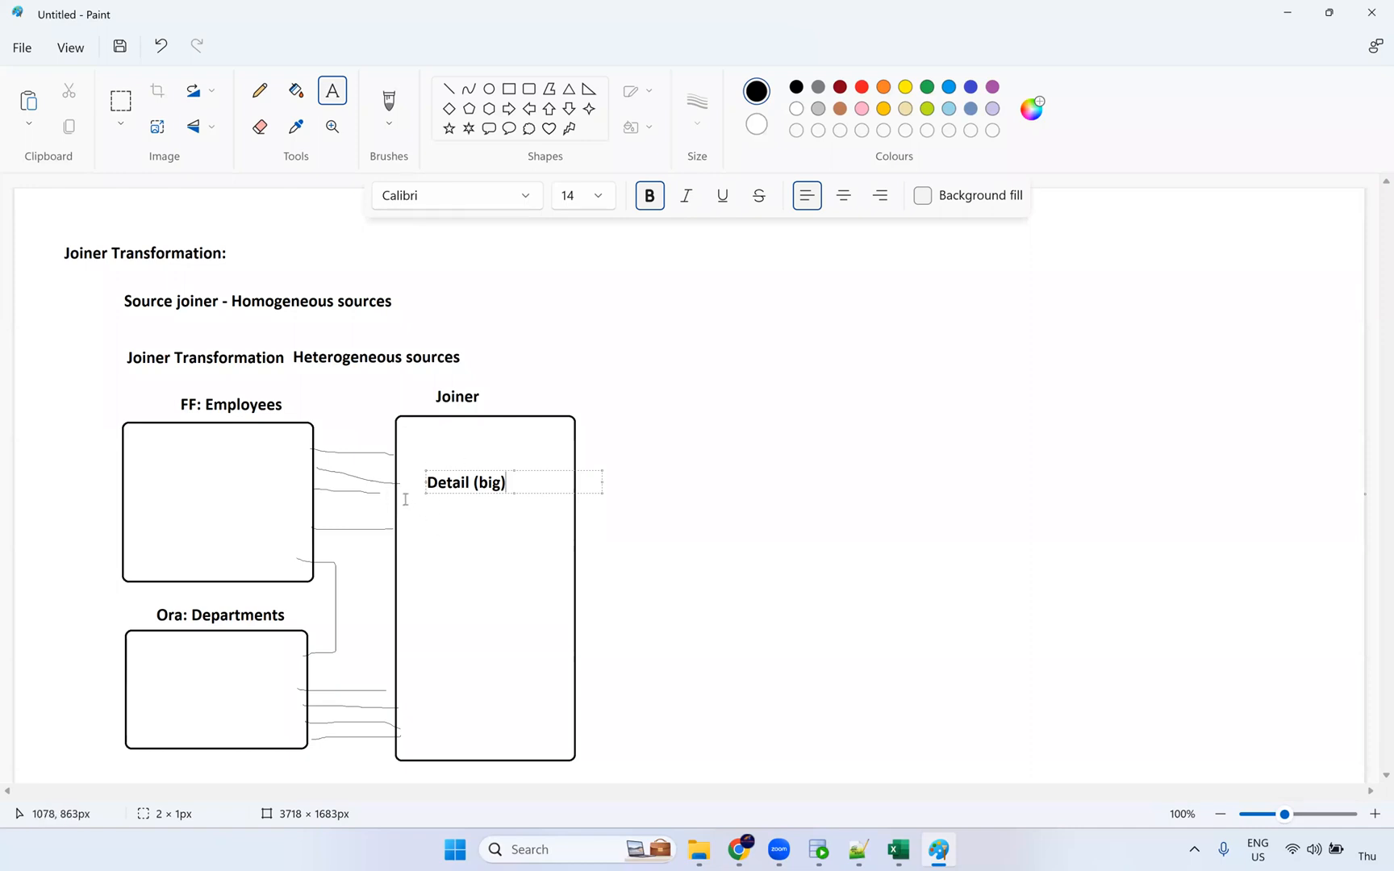
left_click(421, 721)
type("Master (cache)")
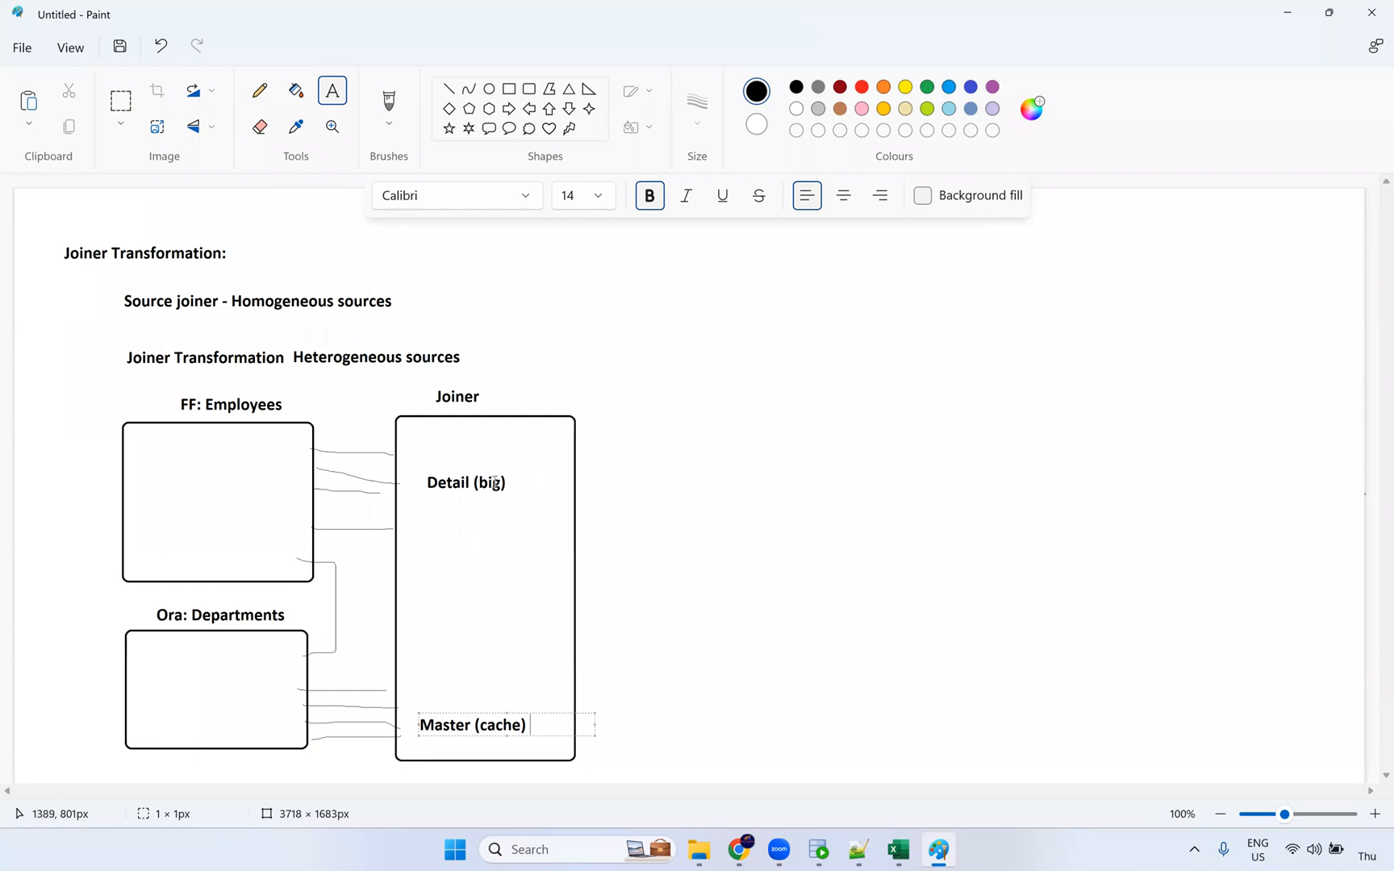
left_click(437, 576)
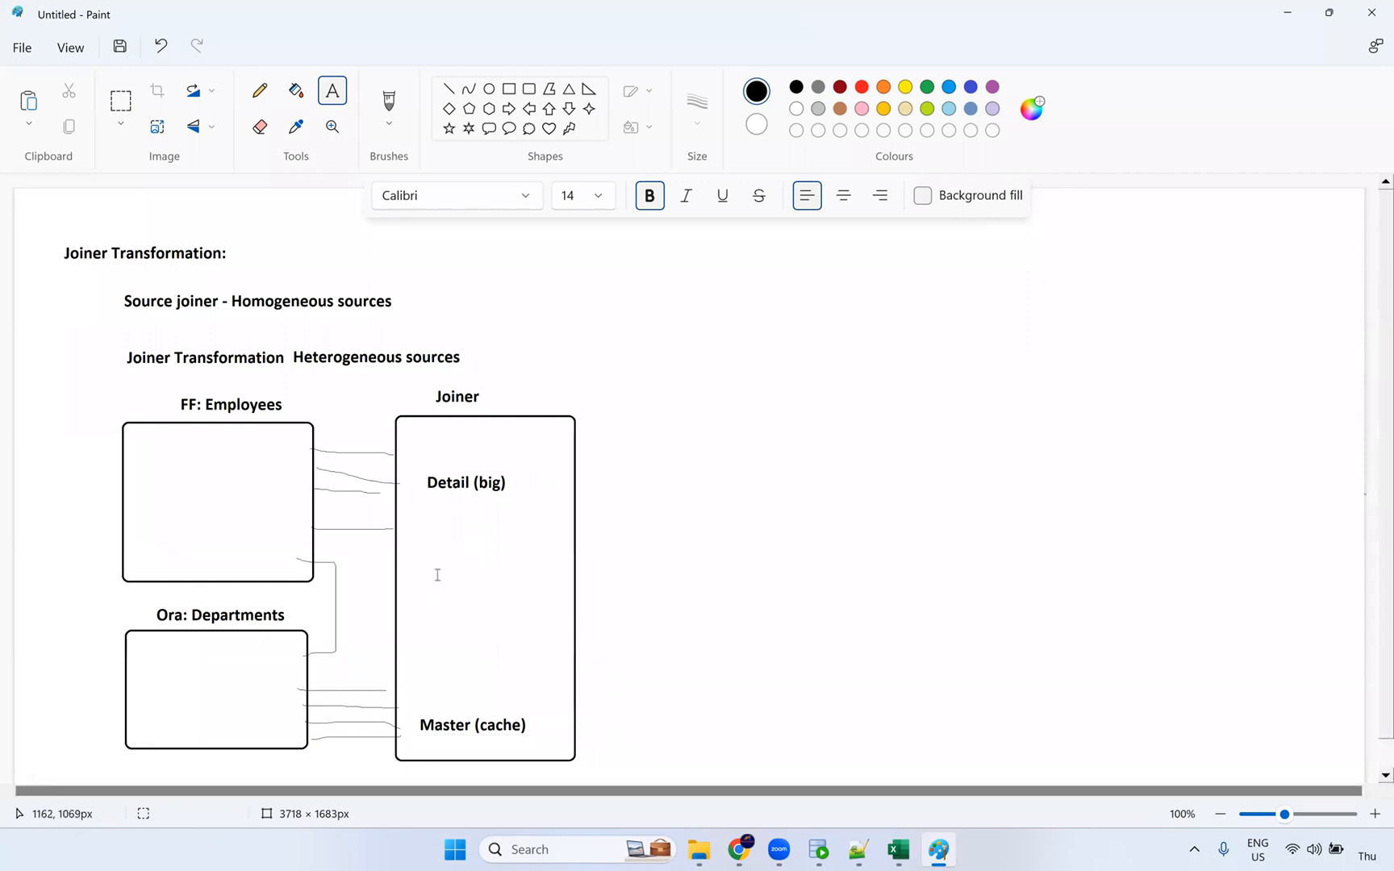
Step: Add 'Join condition' and 'Join Type' labels in the middle of the Joiner box
left_click(438, 575)
type("Join")
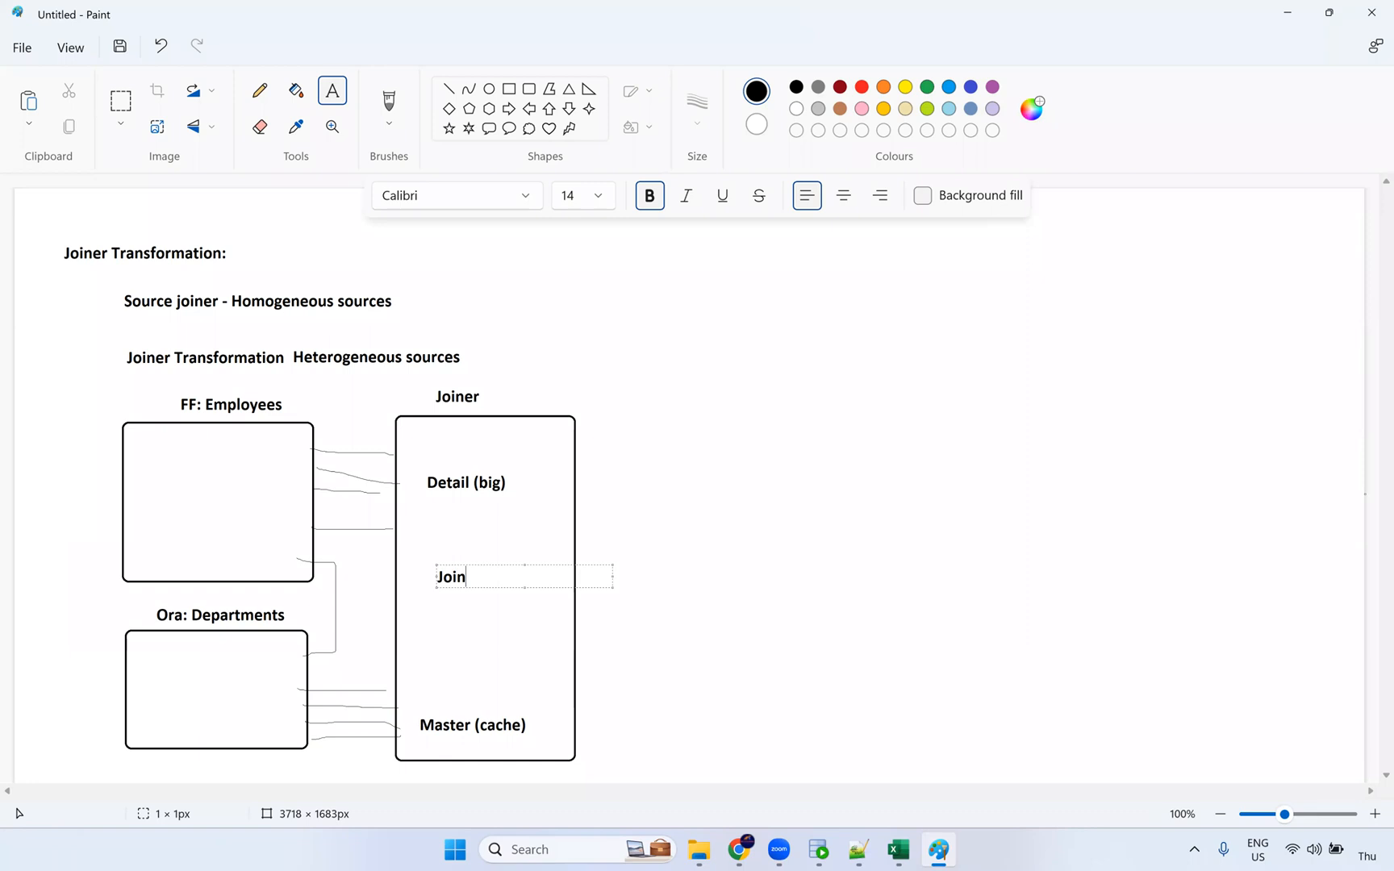
type(" condition")
left_click(439, 643)
type("H")
key("BackSpace")
type("JOin")
key("BackSpace")
key("BackSpace")
type("on")
key("BackSpace")
type("in Tyep")
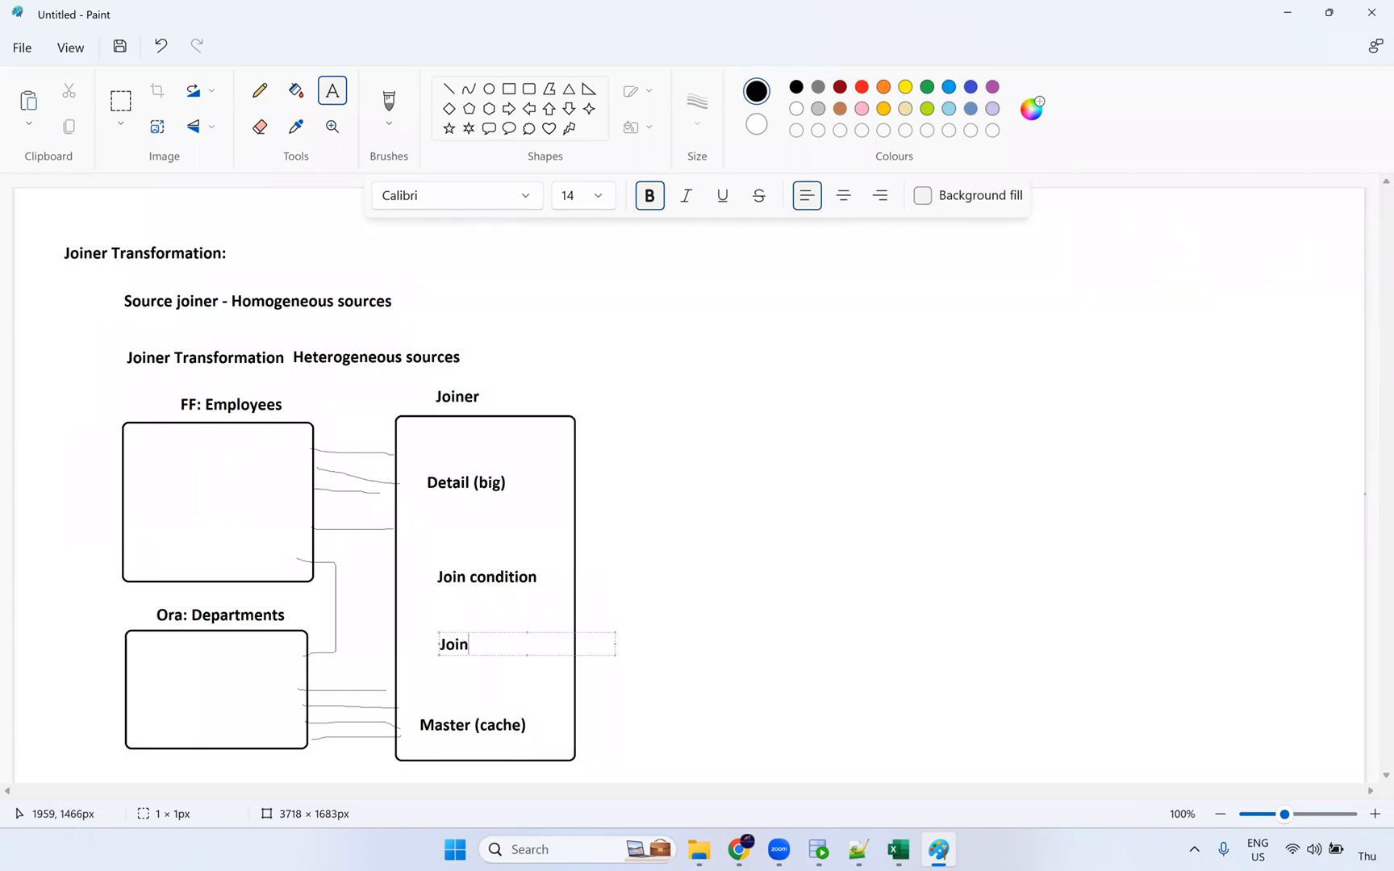
key("BackSpace")
key("BackSpace")
type("pe")
left_click(791, 629)
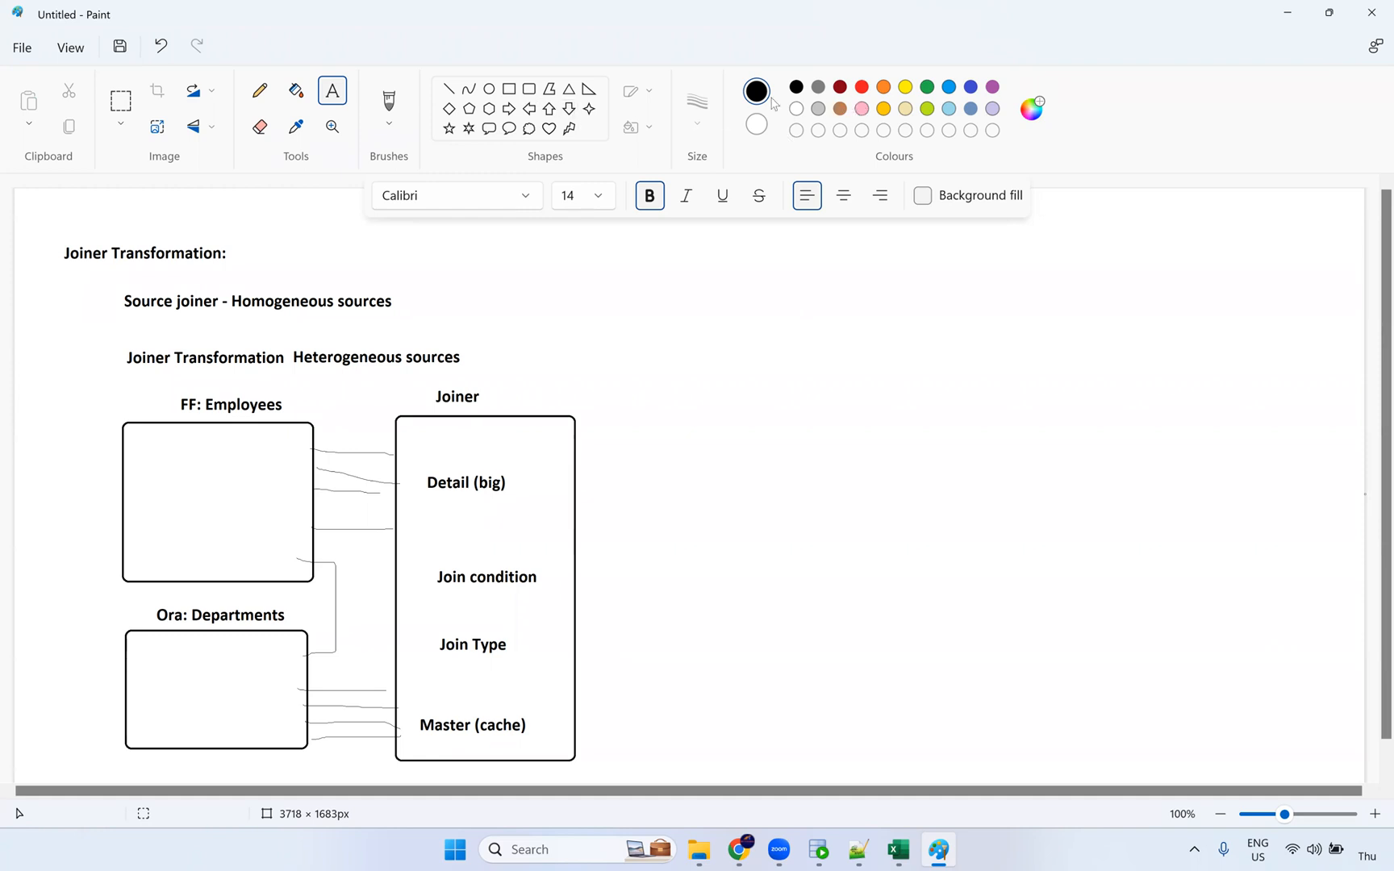
Step: Draw two overlapping circles to the right of the headings
left_click(489, 88)
left_click_drag(692, 268, 810, 378)
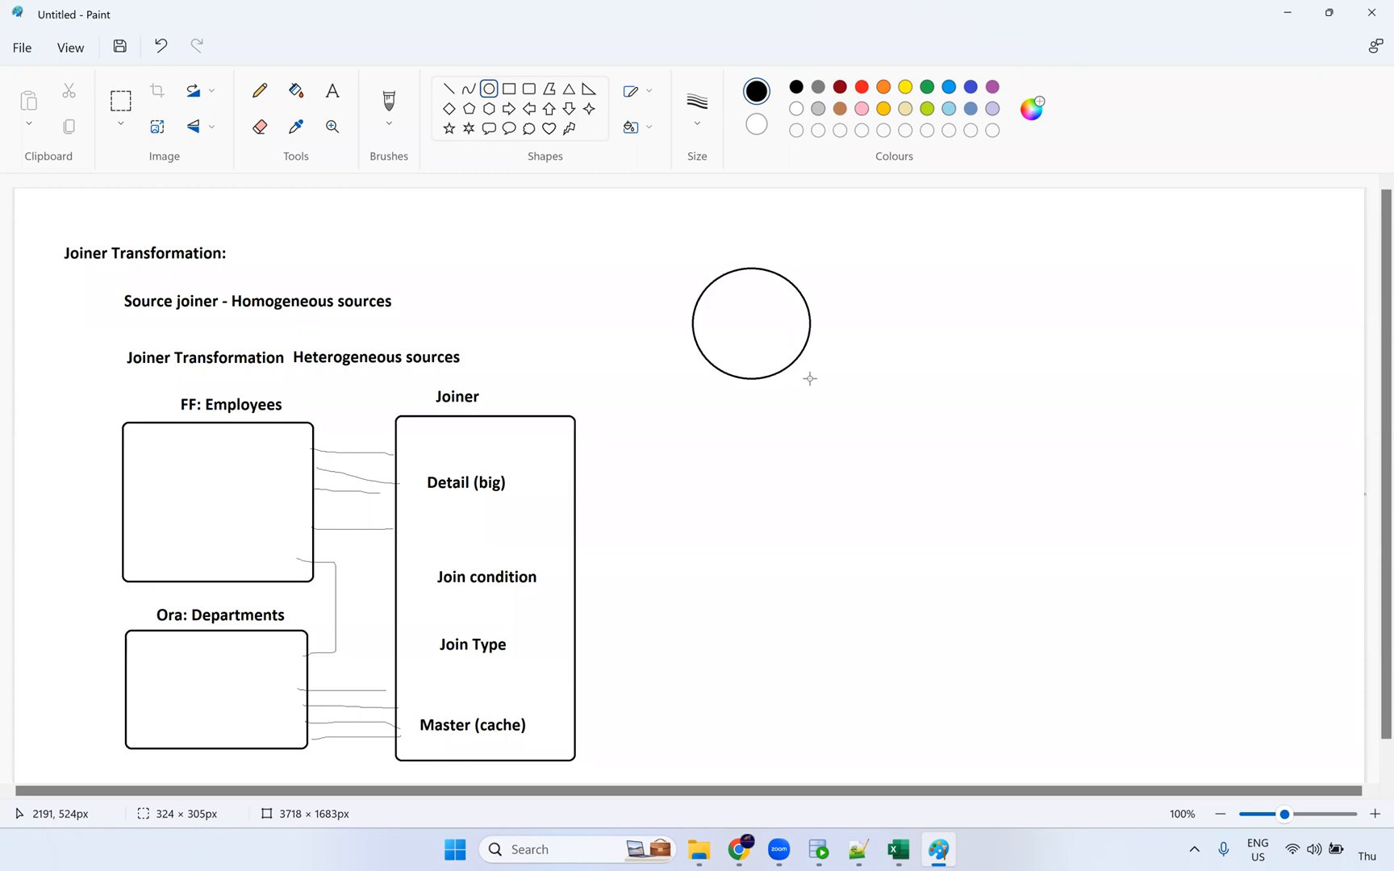
left_click(815, 286)
left_click_drag(774, 272, 895, 380)
left_click_drag(861, 330, 863, 330)
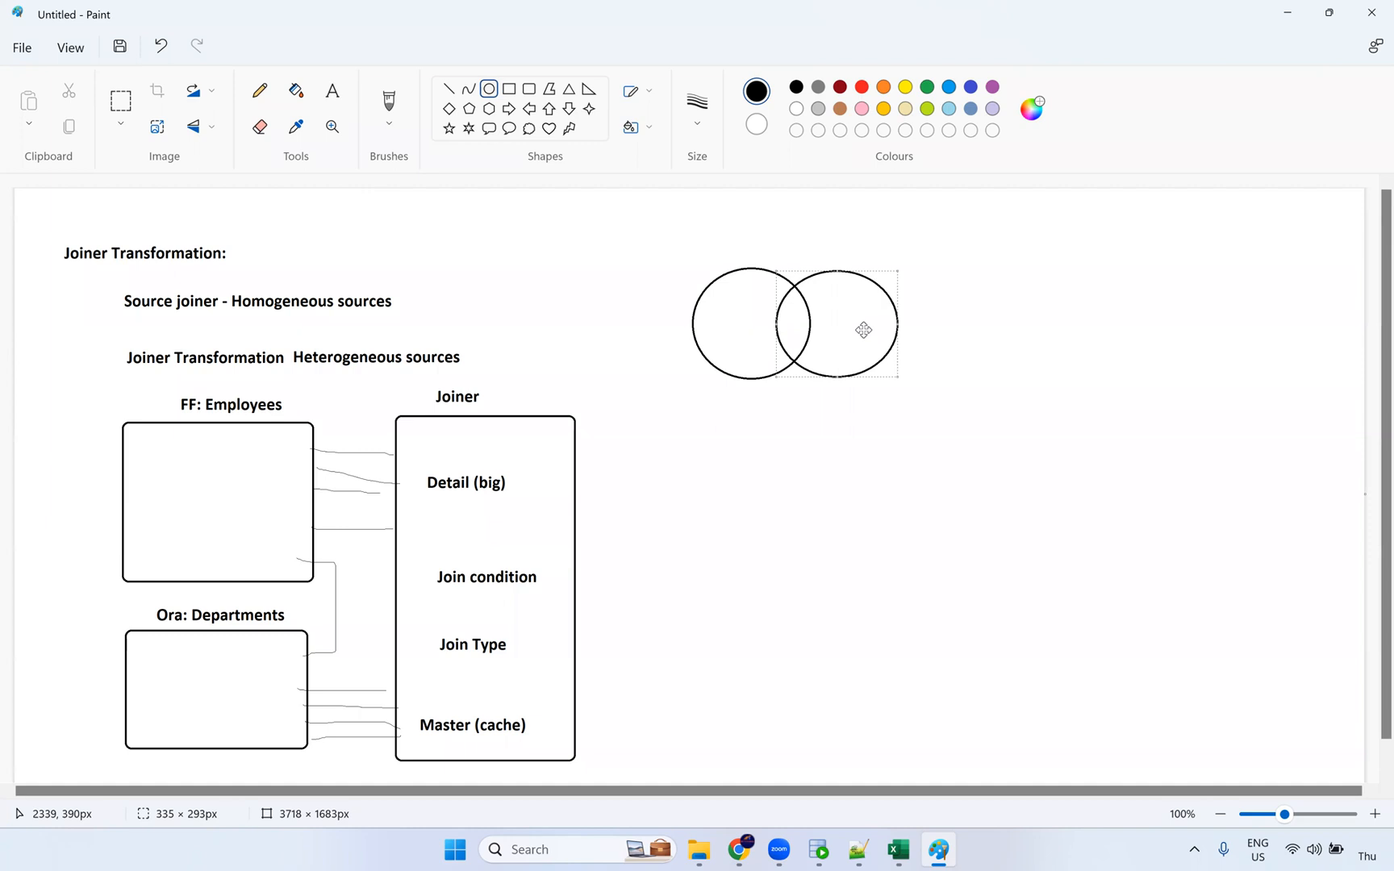
left_click(955, 318)
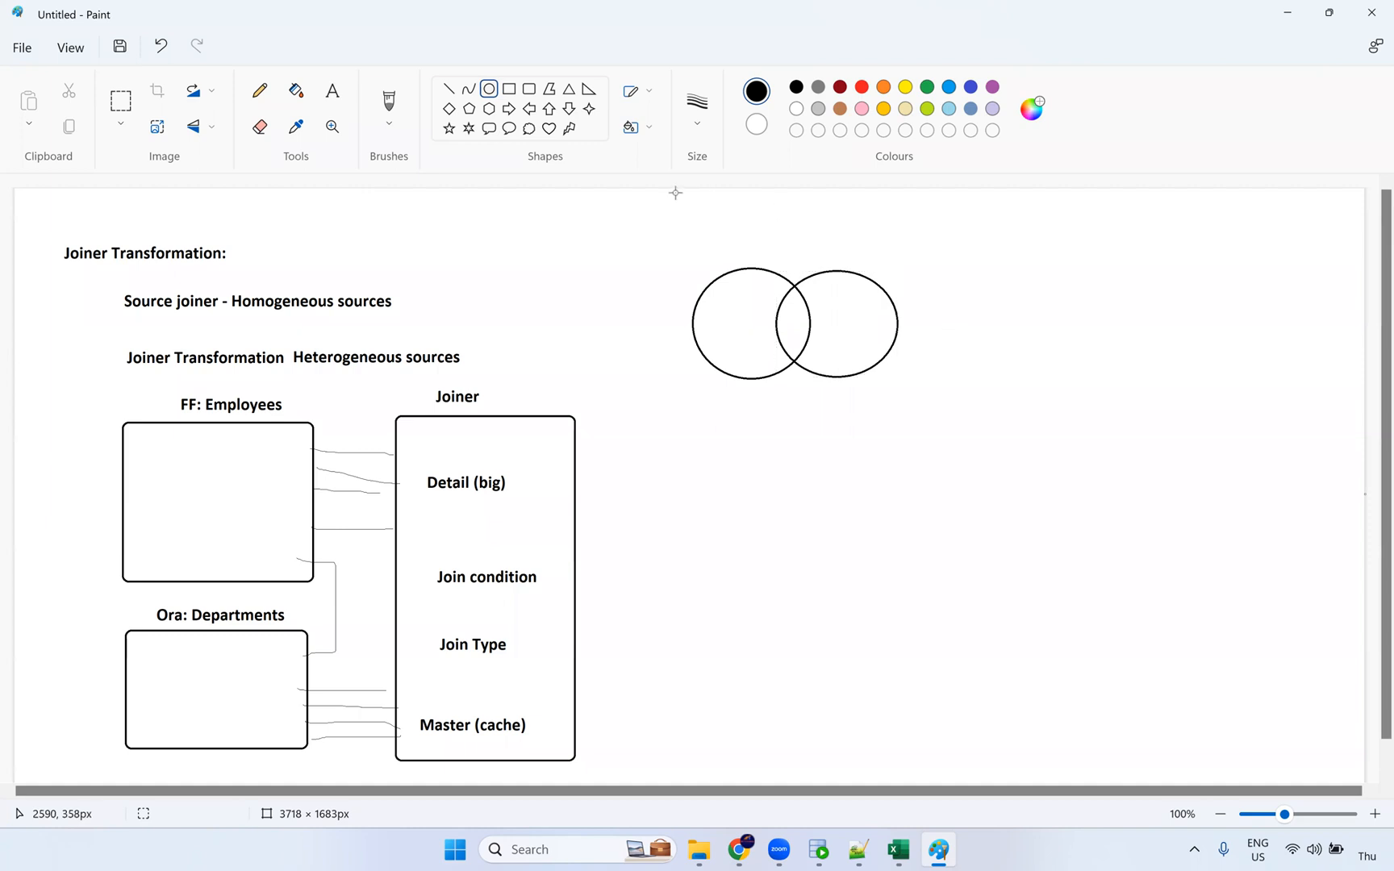
Step: Label the circles 'D' and 'M' above each one
left_click(340, 95)
left_click(746, 253)
type("D")
left_click(834, 259)
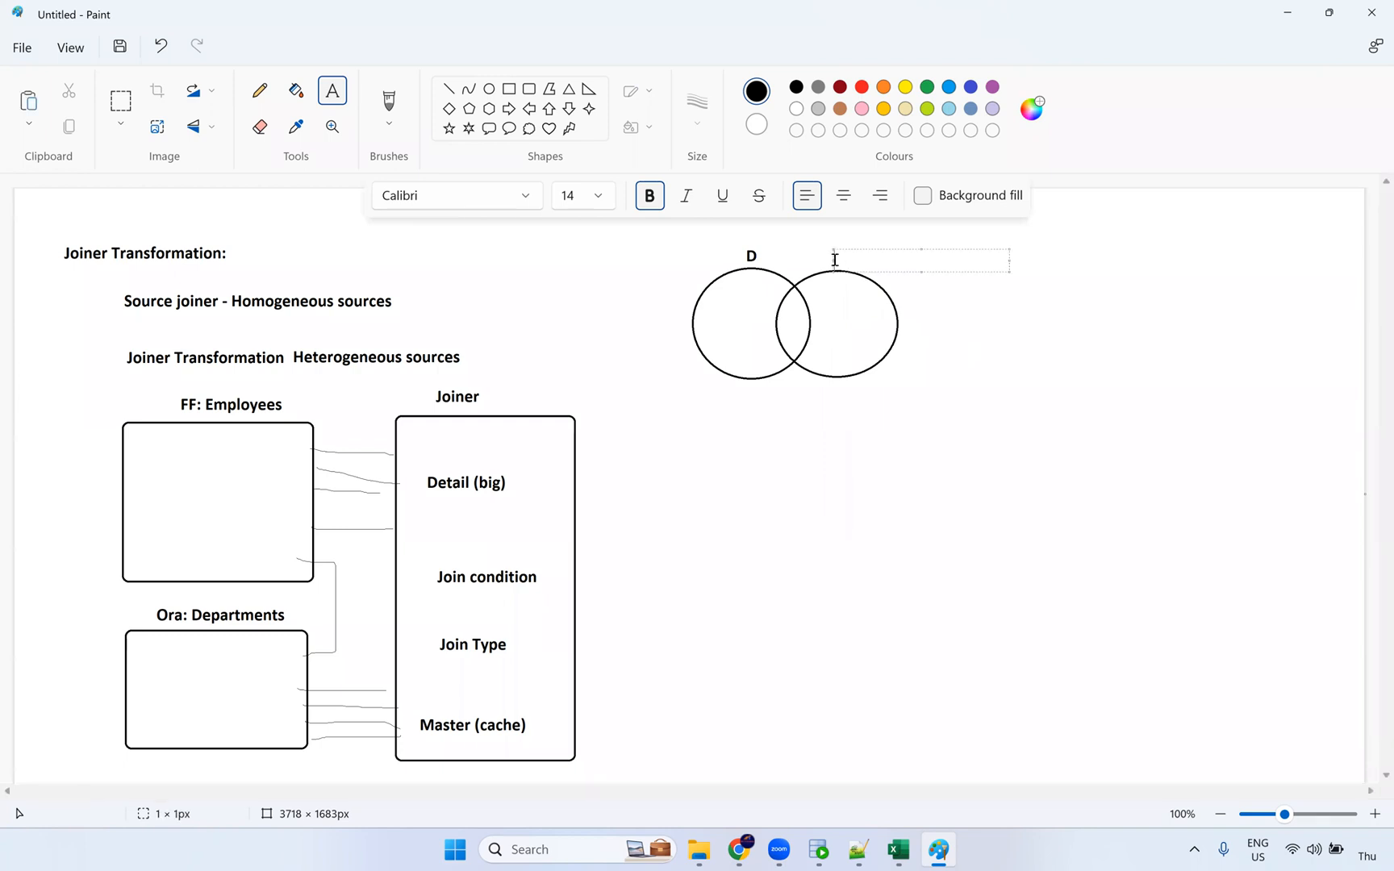
type("M")
left_click(1053, 476)
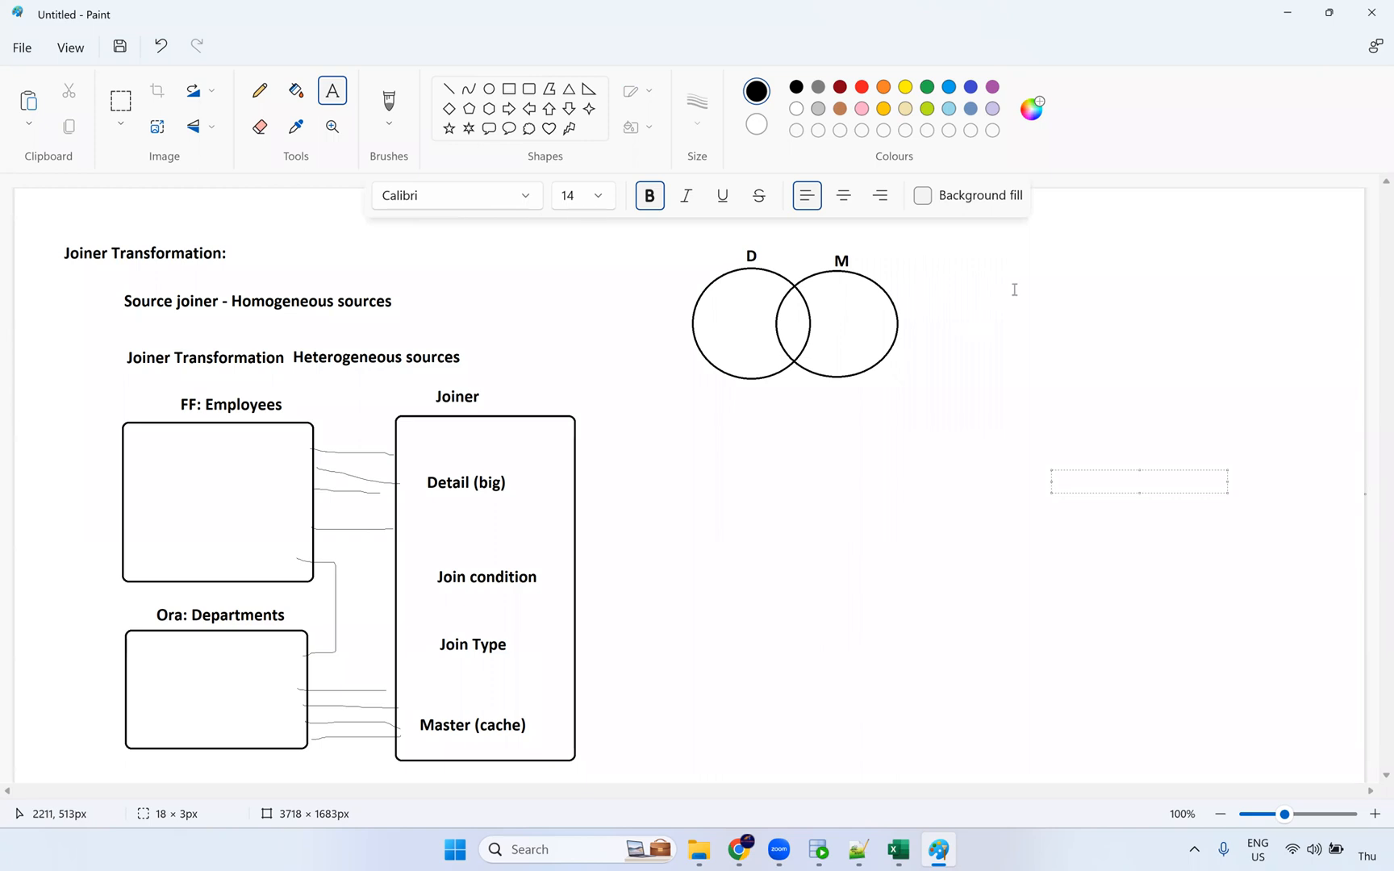
left_click(1343, 516)
left_click(1062, 284)
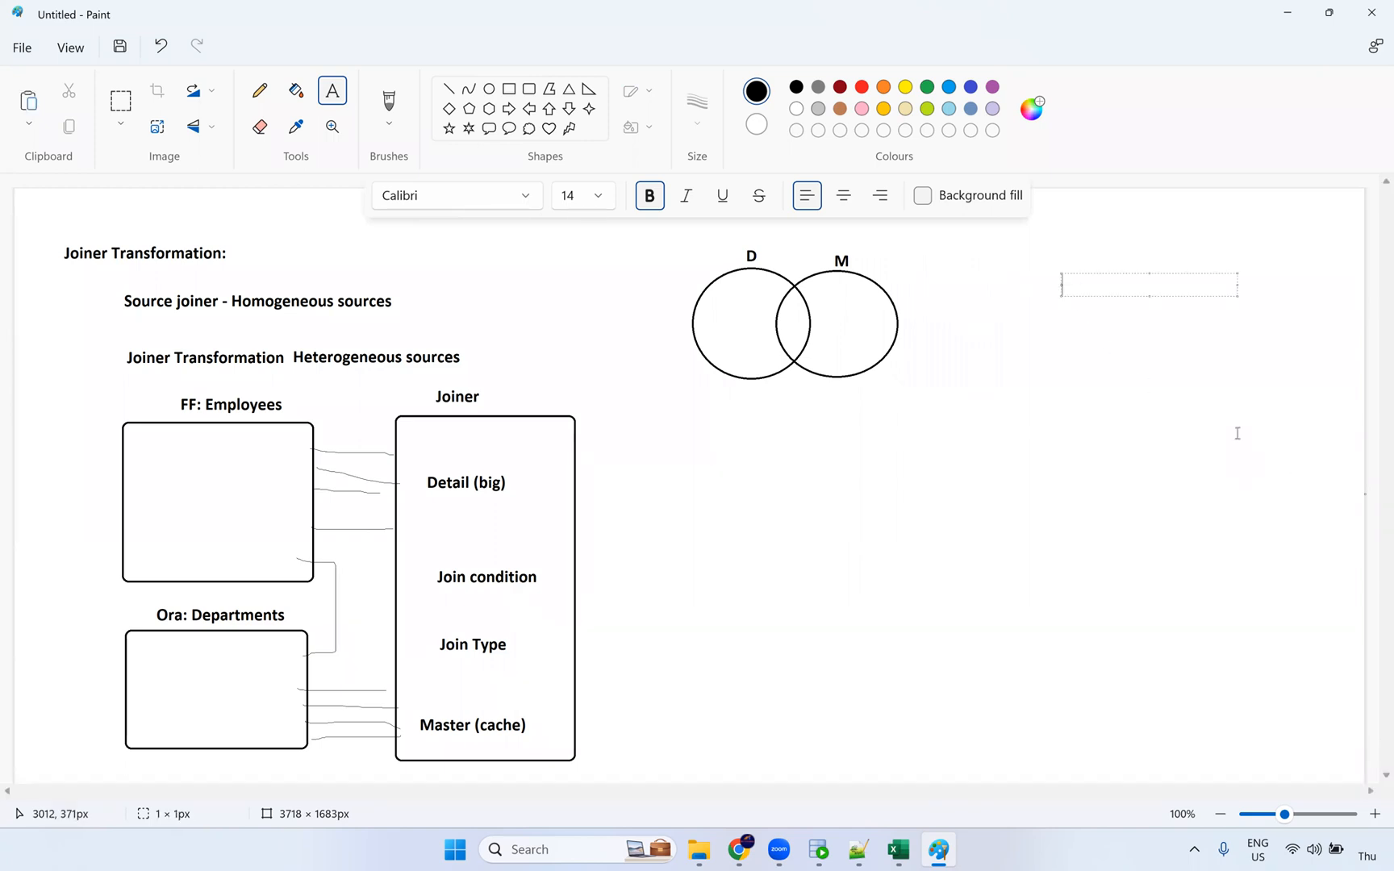
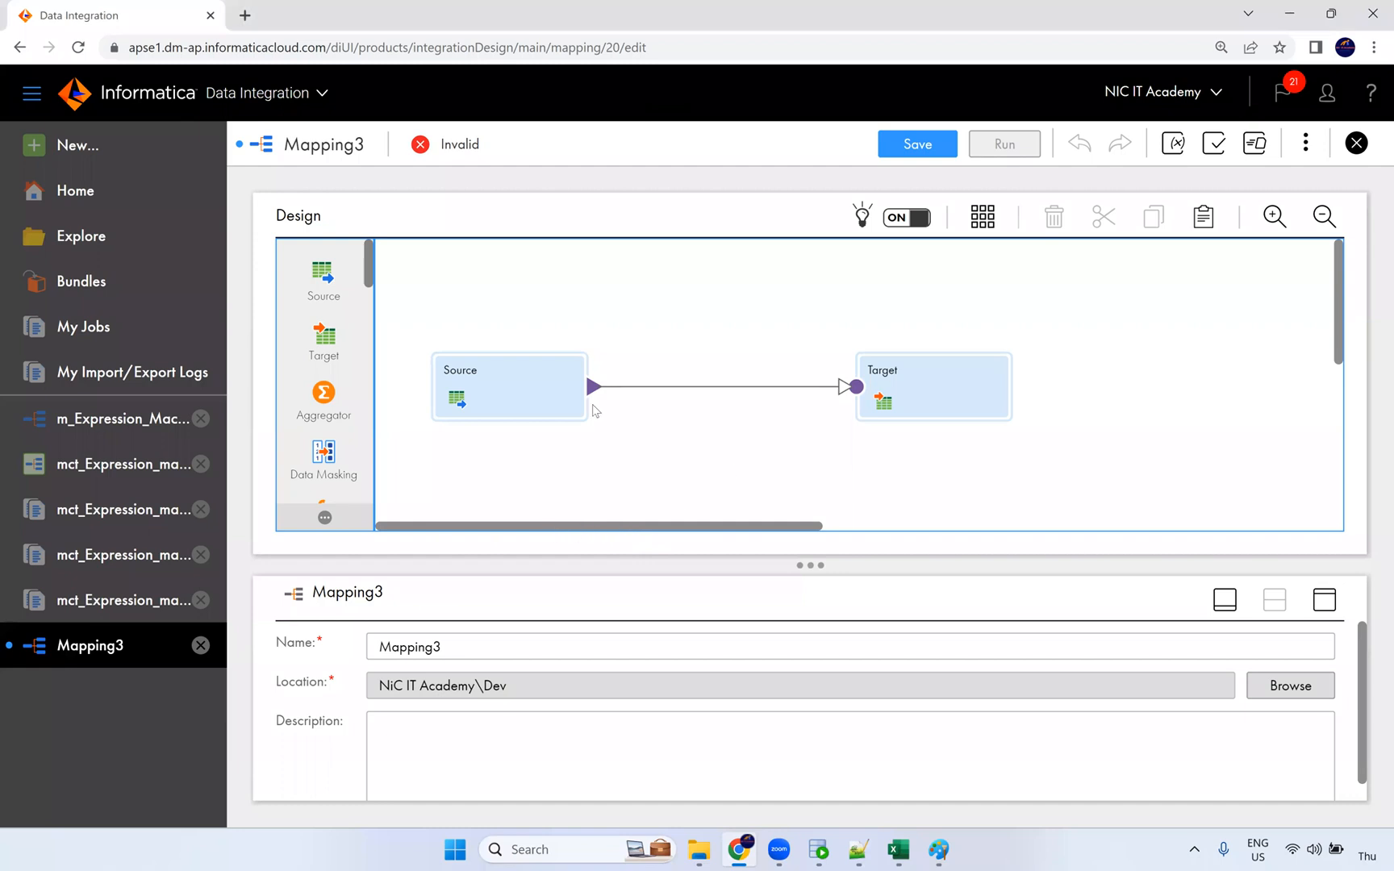
Step: Rearrange the canvas and drop a second source, Source1, below the original Source
left_click_drag(576, 333, 553, 269)
left_click_drag(887, 363, 896, 348)
left_click(573, 327)
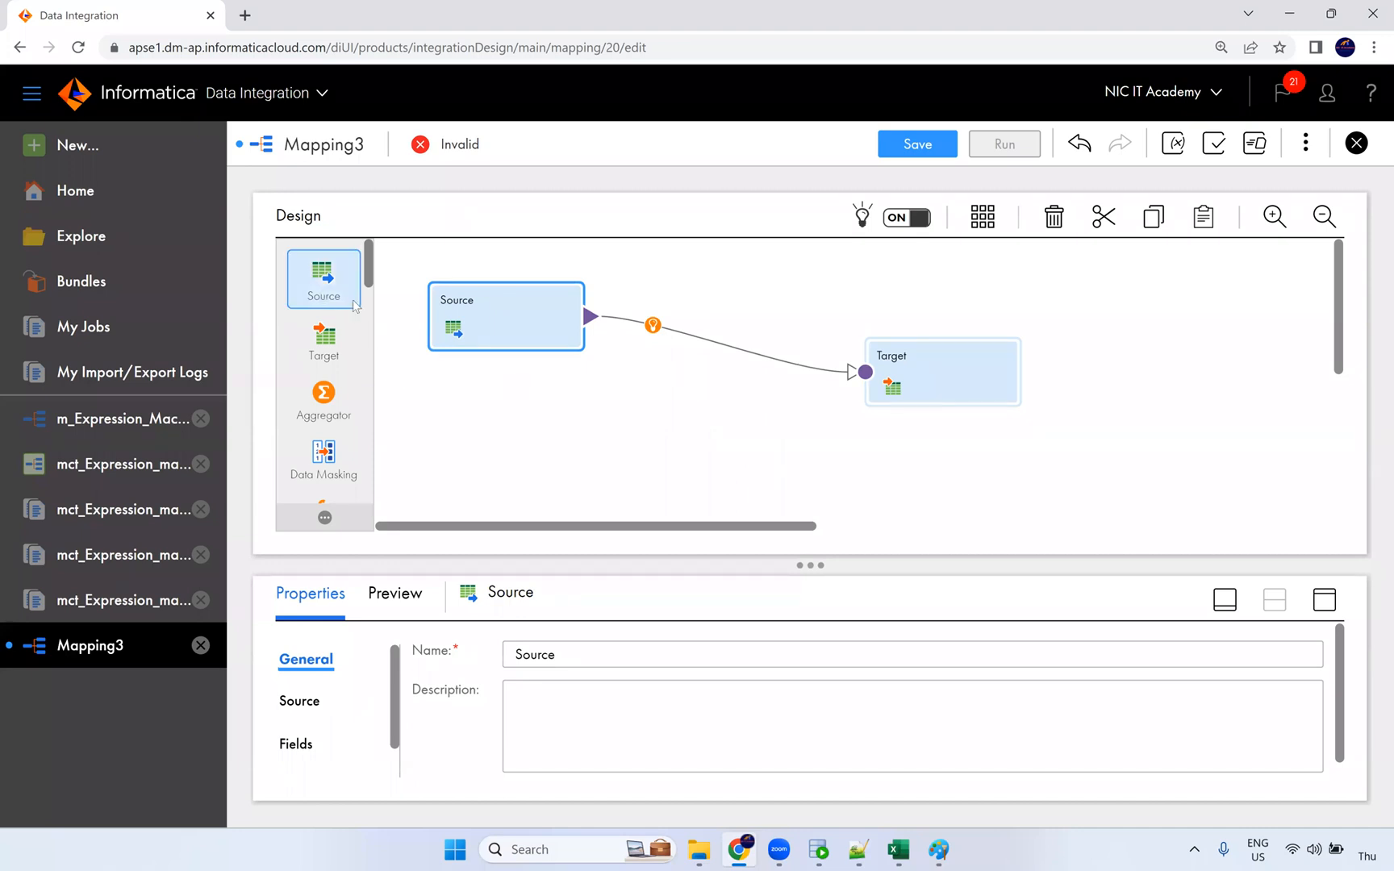
left_click_drag(327, 279, 492, 413)
scroll(607, 426, "down", 1)
scroll(688, 441, "up", 1)
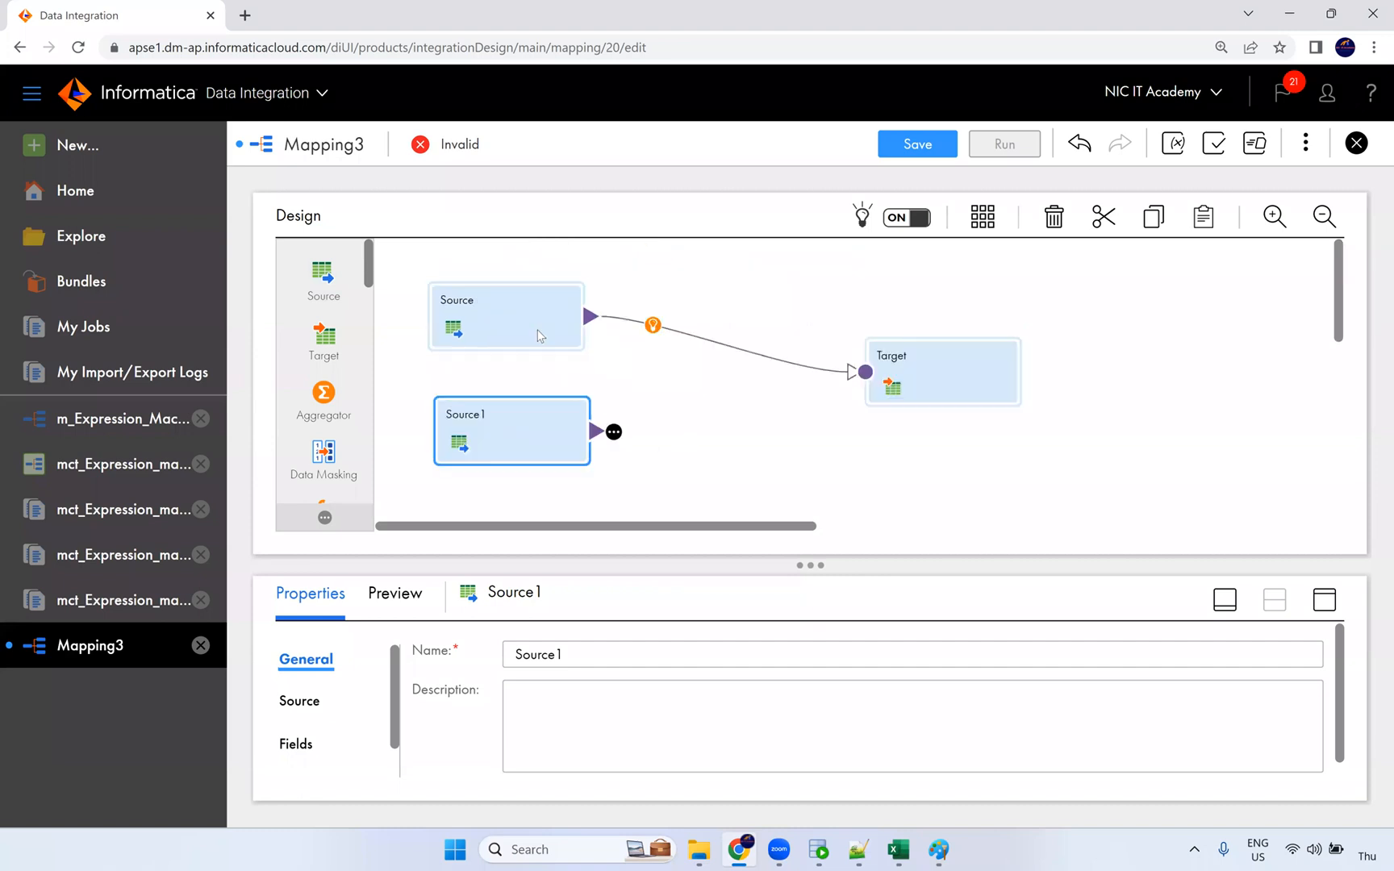
left_click(516, 330)
left_click(505, 415)
left_click_drag(505, 414, 500, 412)
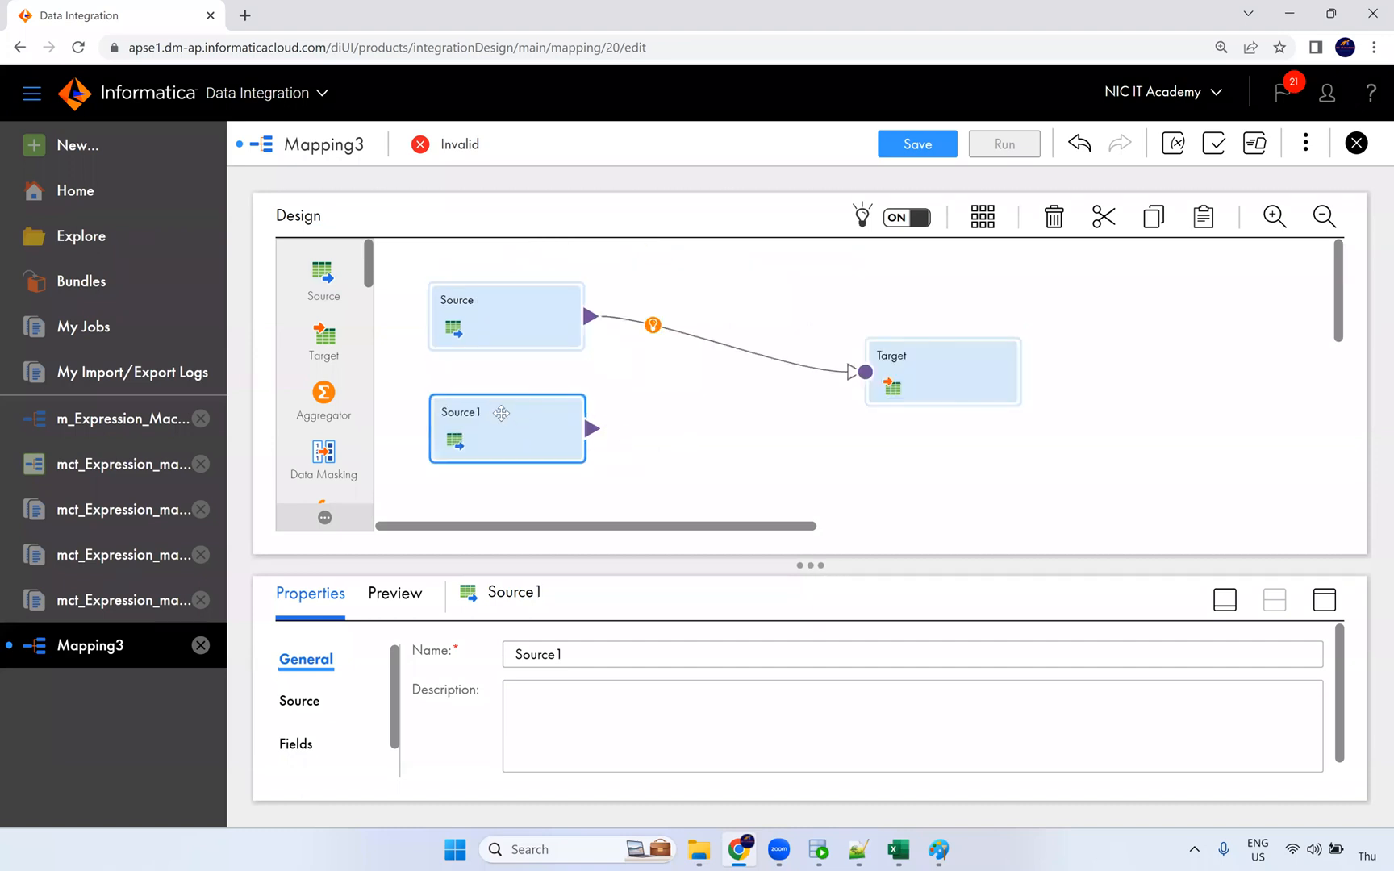
Step: Delete the Source-to-Target link and expand Source's properties to full size
left_click(515, 327)
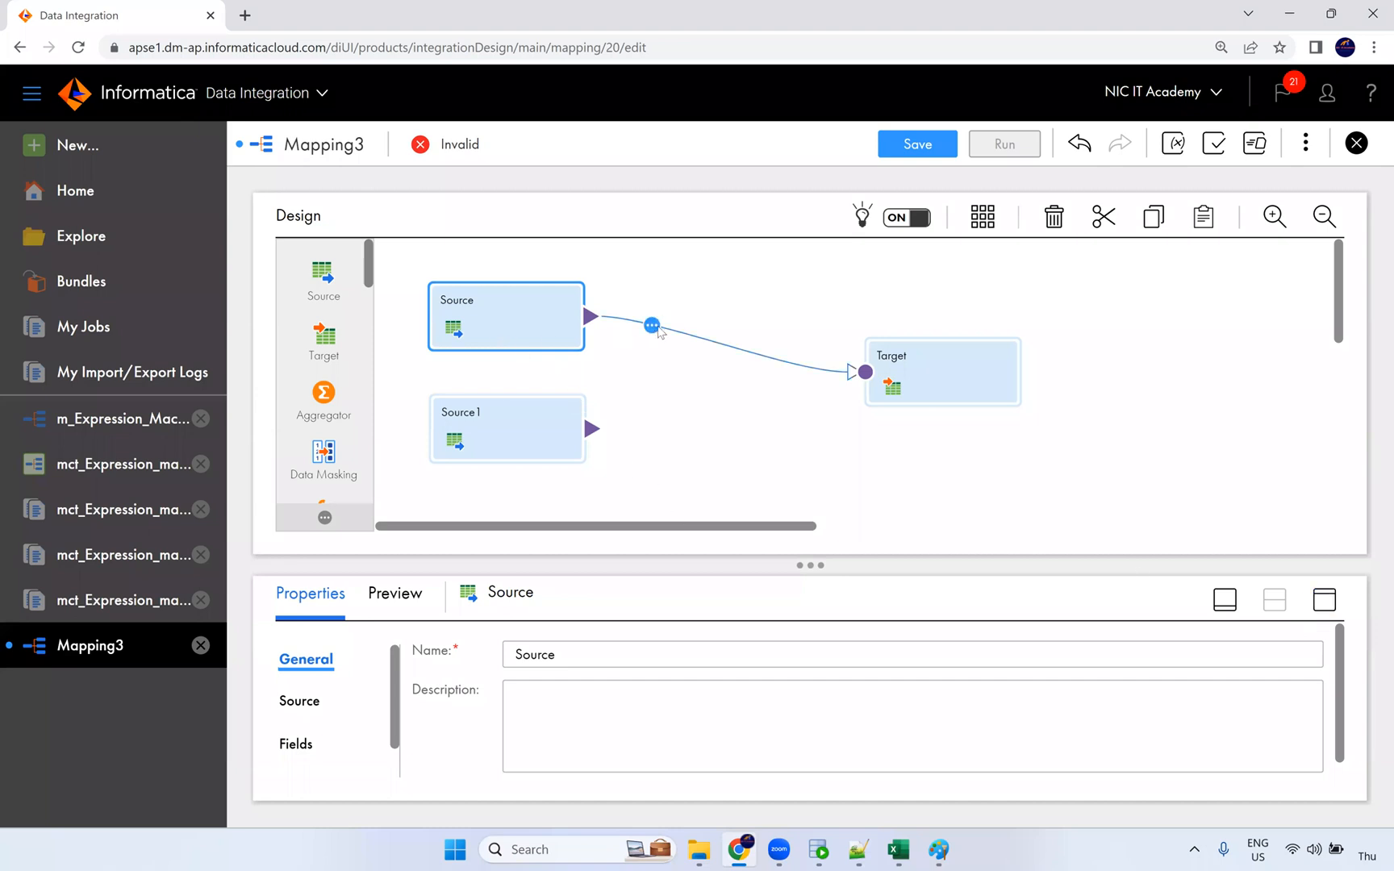
left_click(695, 370)
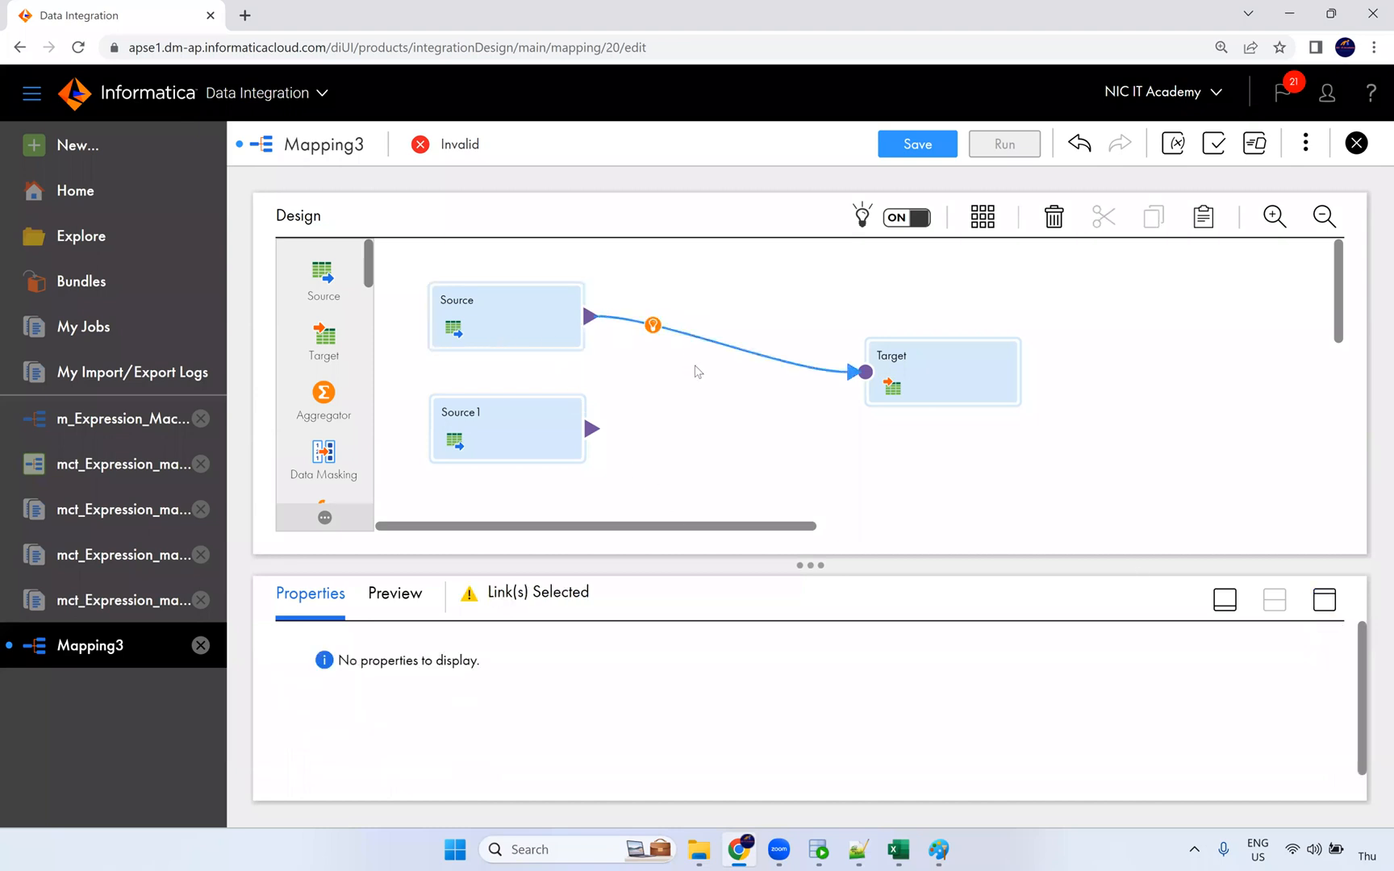
key("Delete")
left_click(1325, 599)
Step: Set Source's connection to S_FF_Connection and its object to Bkp/S_FF_Employees.csv
left_click(321, 322)
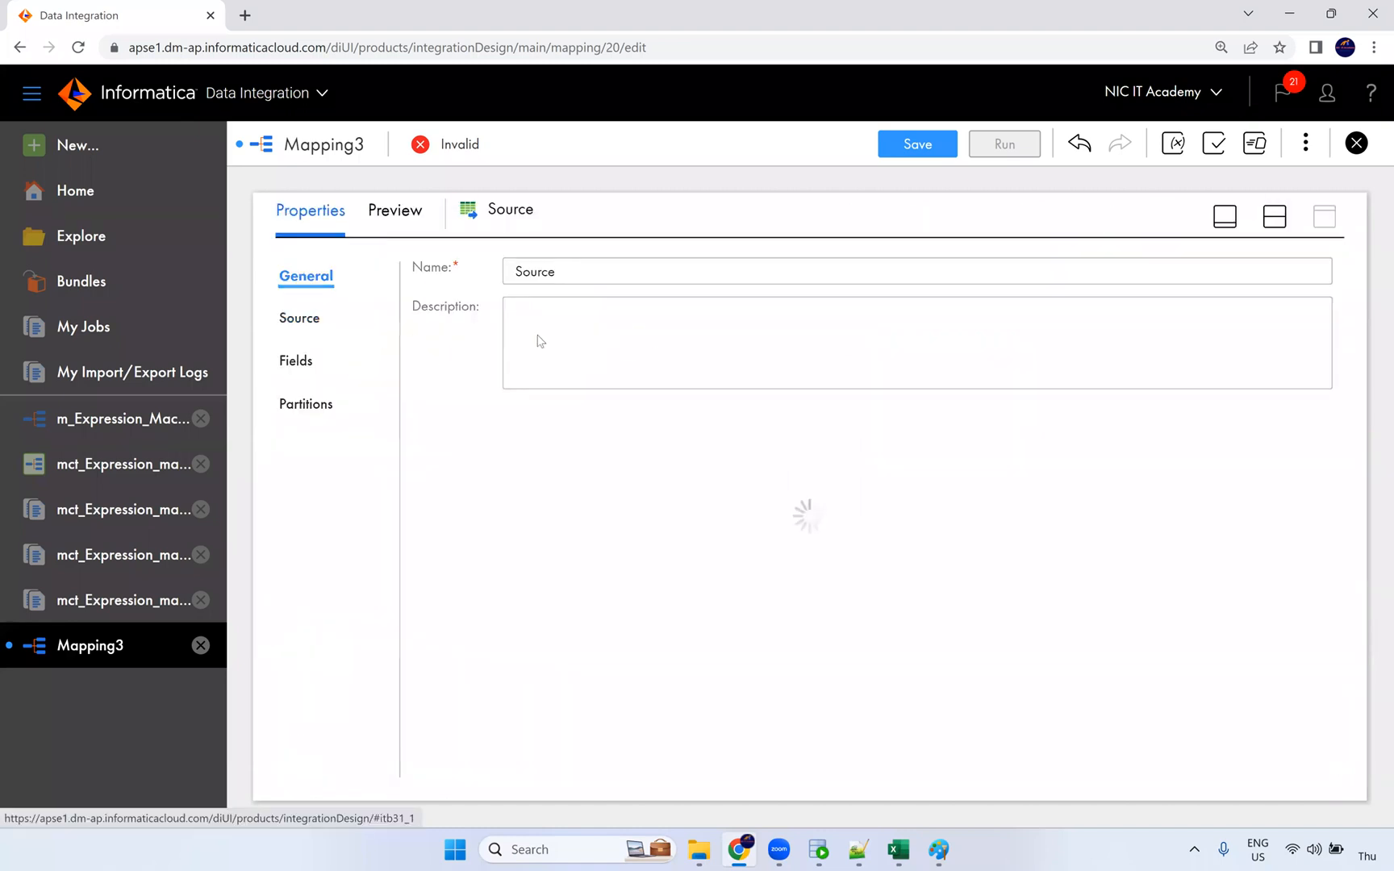
left_click(606, 322)
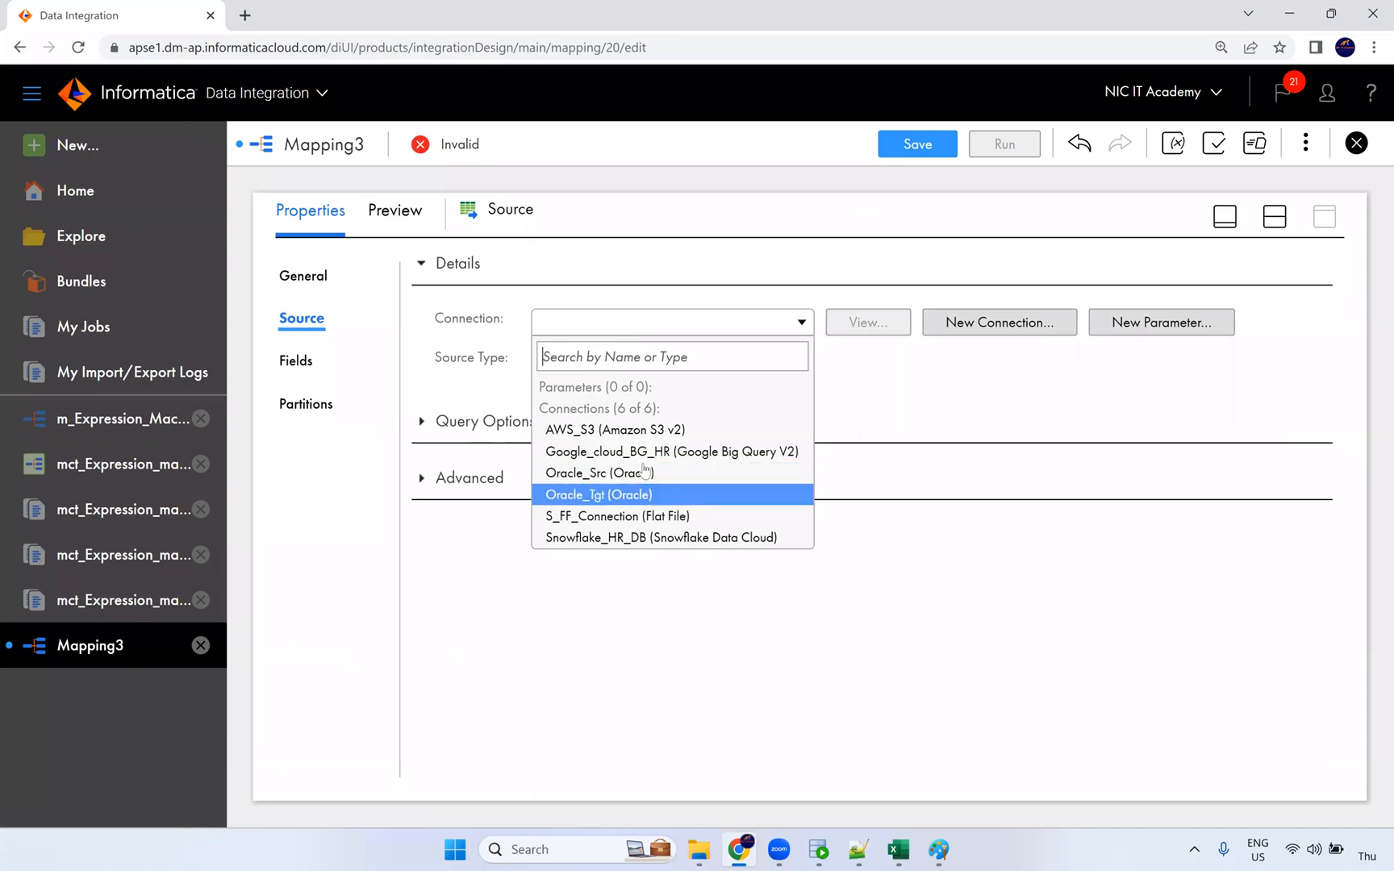
left_click(654, 516)
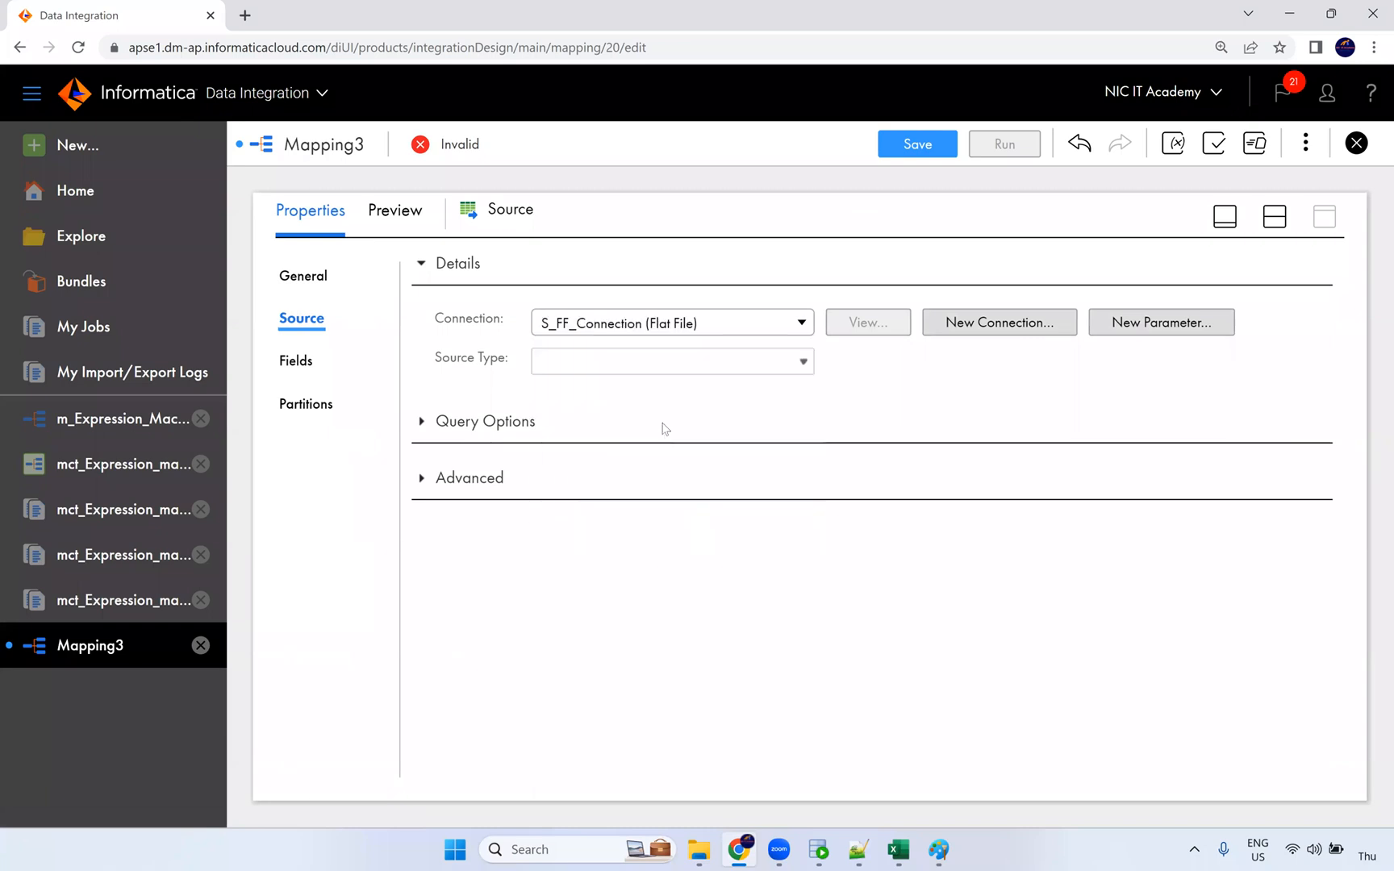
left_click(879, 403)
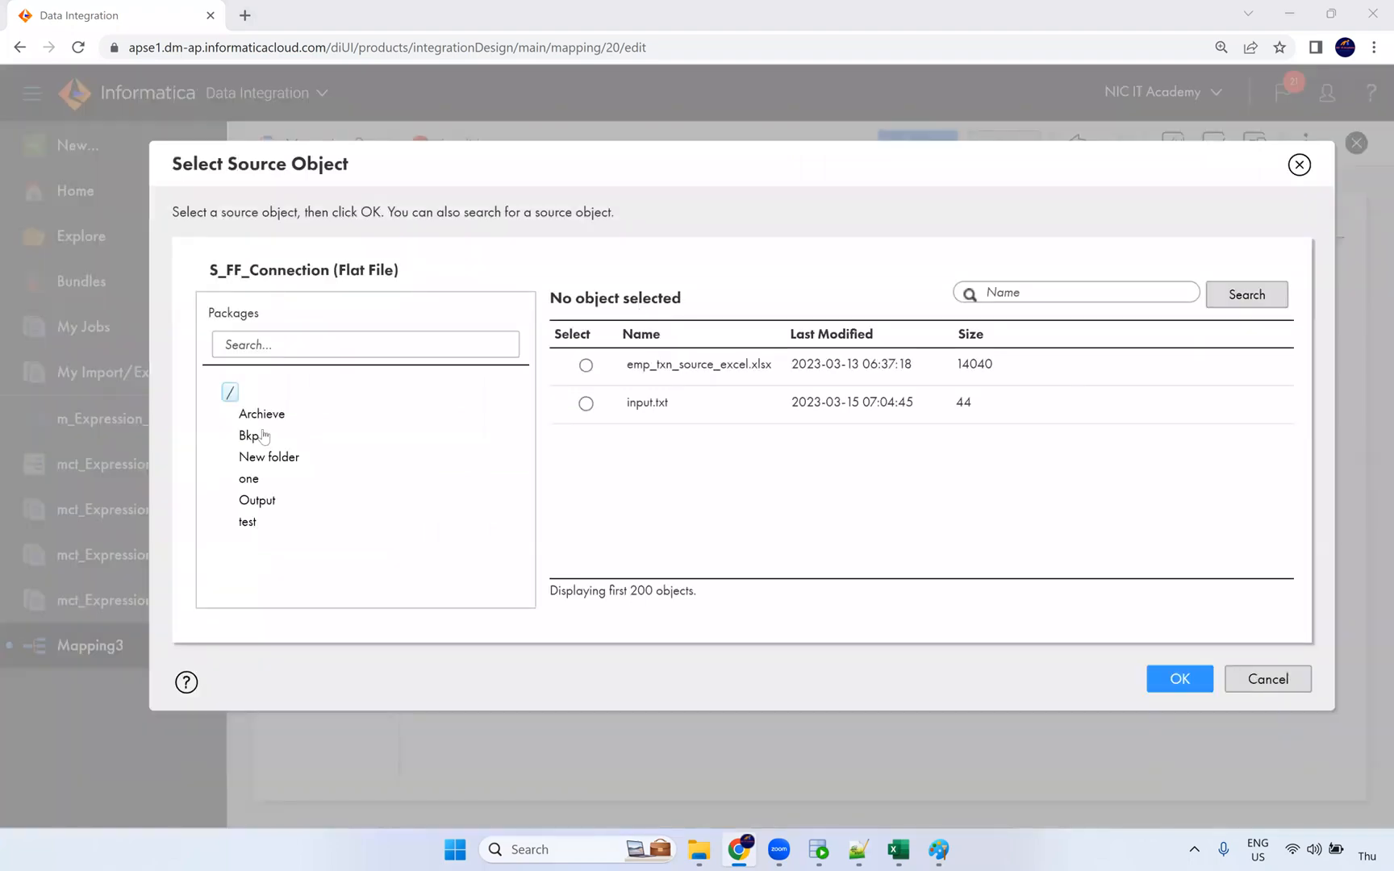
left_click(263, 436)
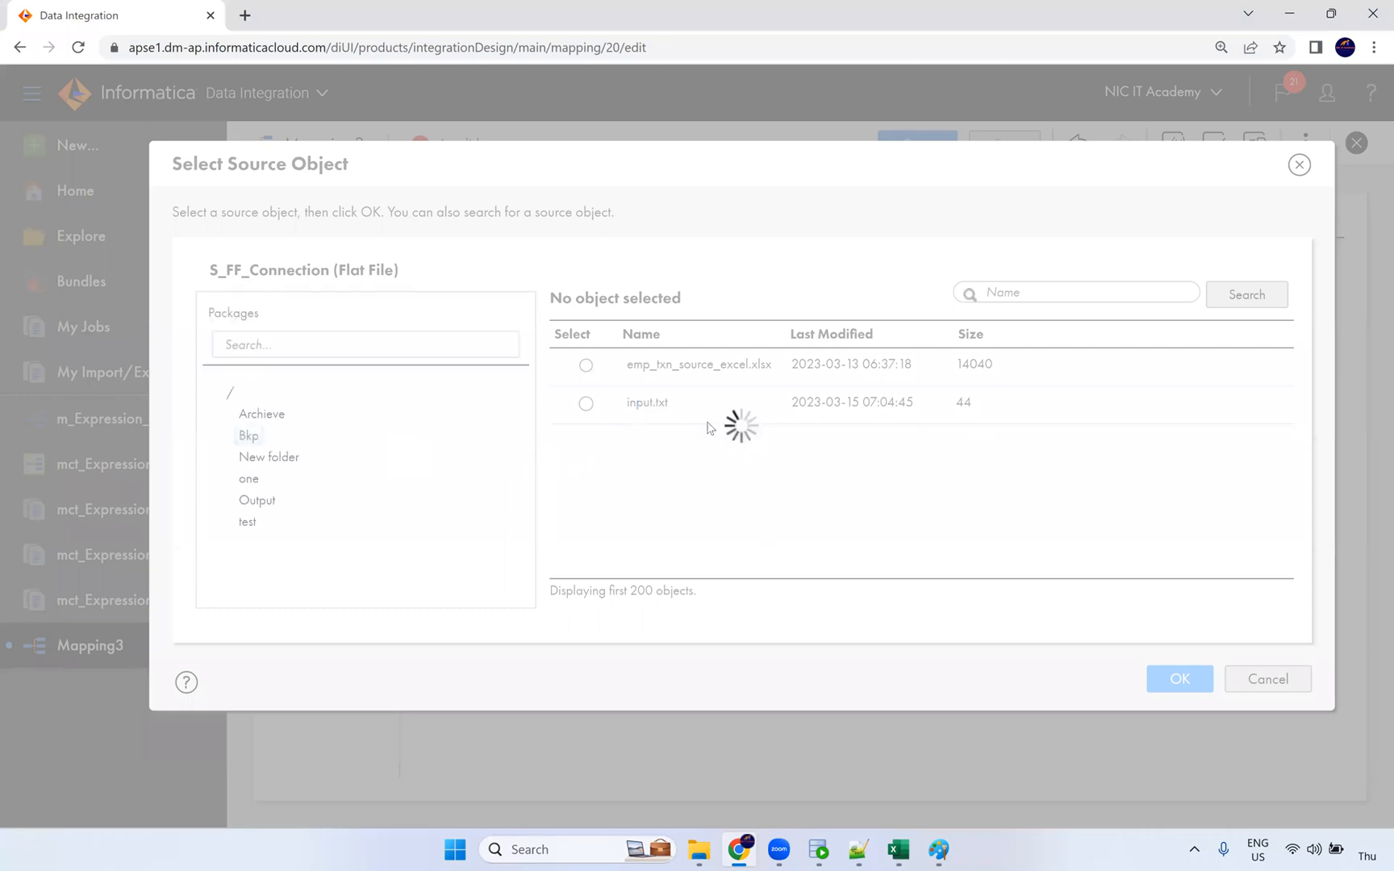
scroll(737, 539, "down", 4)
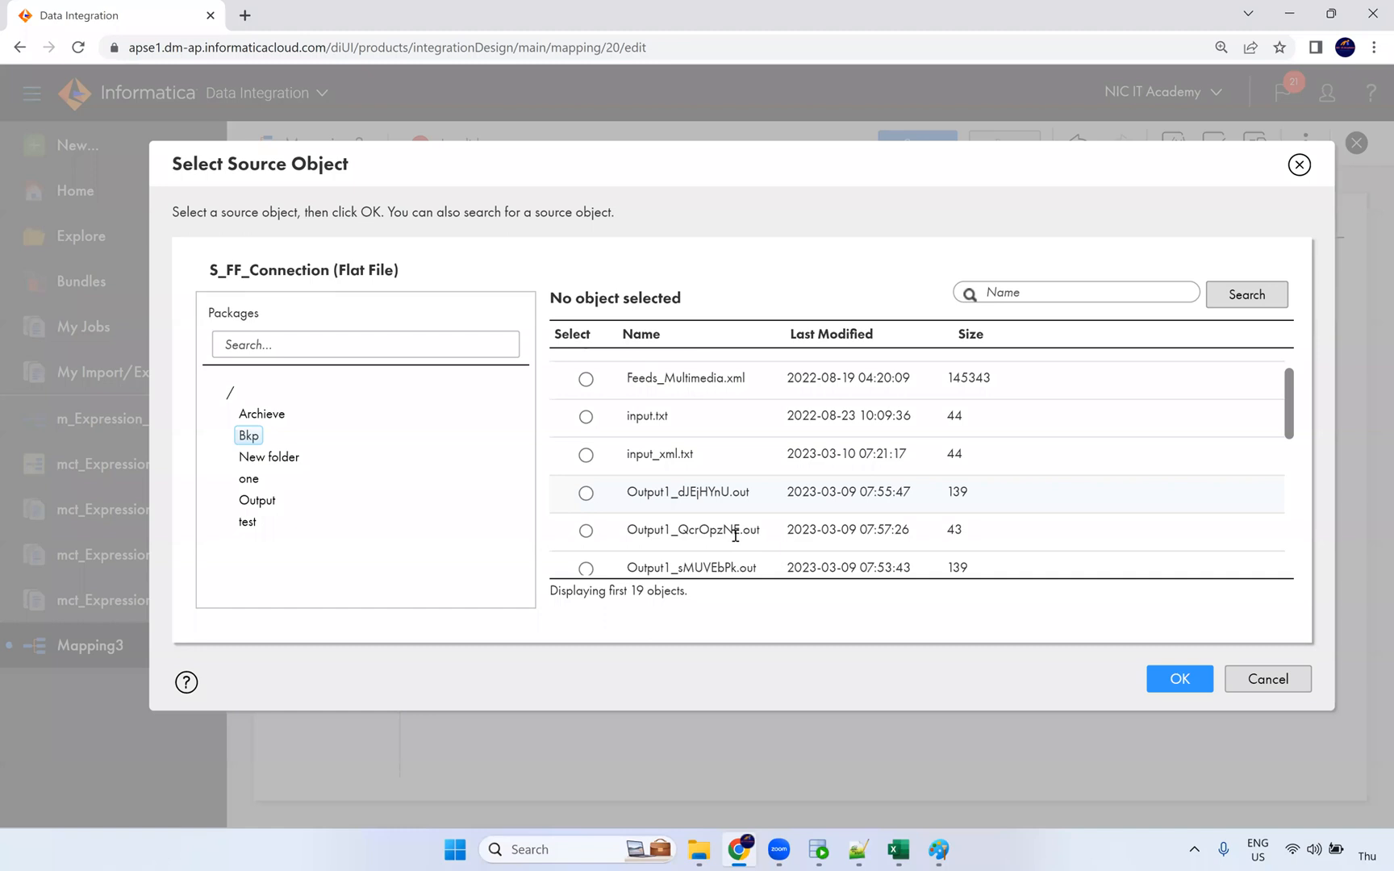
scroll(736, 520, "down", 1)
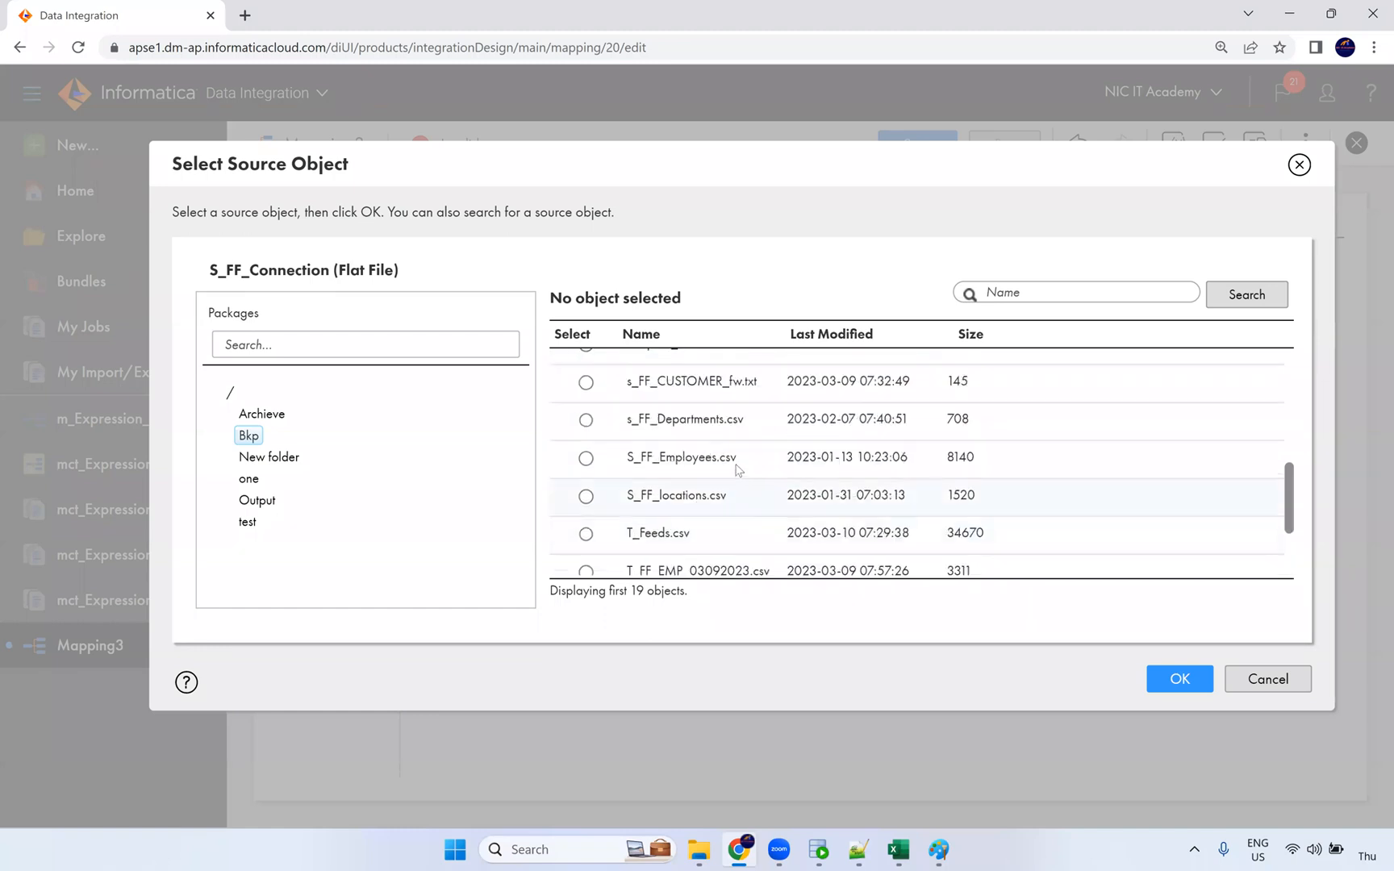
left_click(847, 458)
left_click(1179, 678)
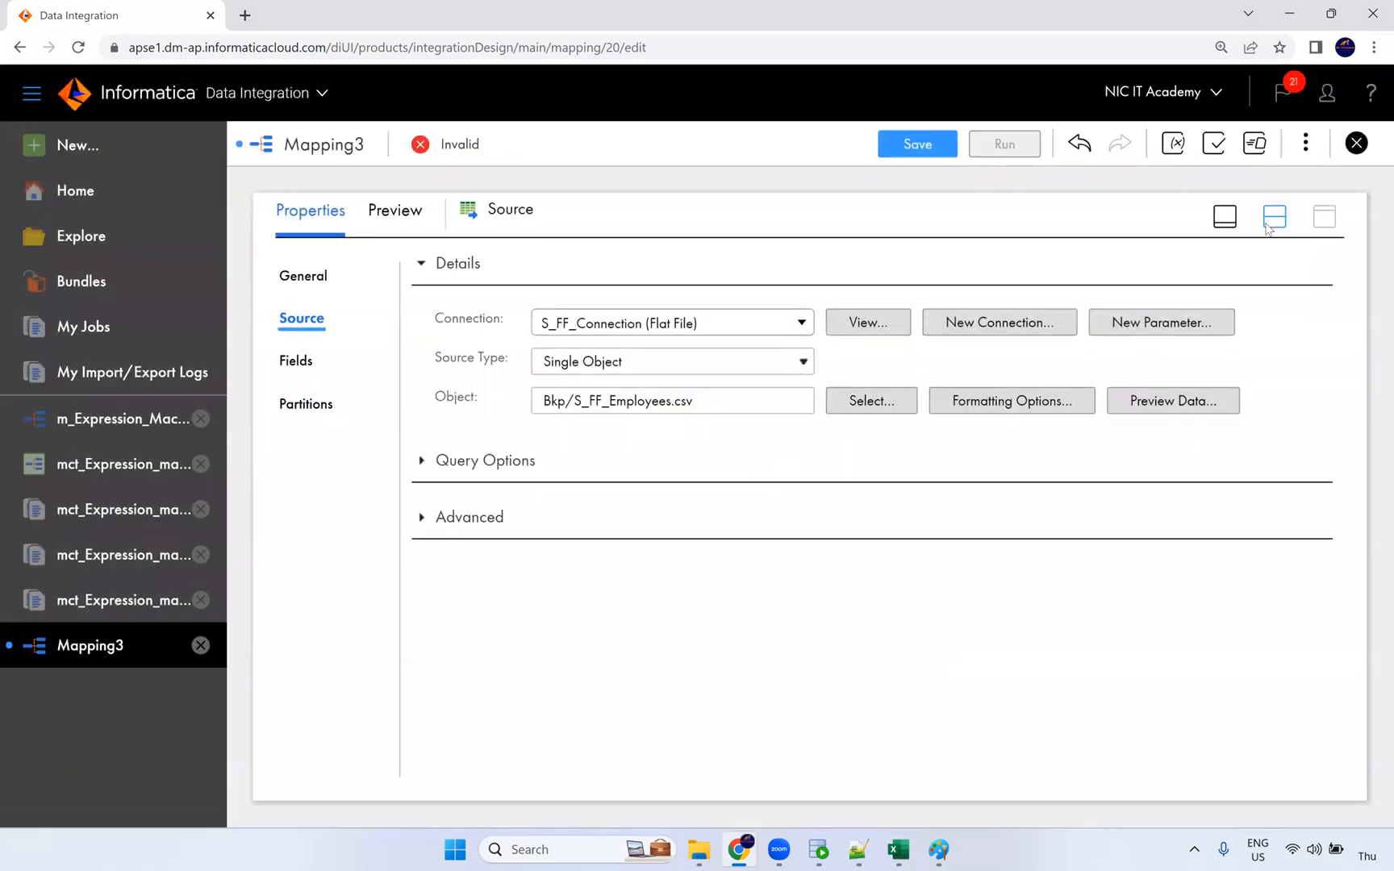
Step: Preview the employee rows from S_FF_Employees.csv, then close the preview
left_click(1172, 414)
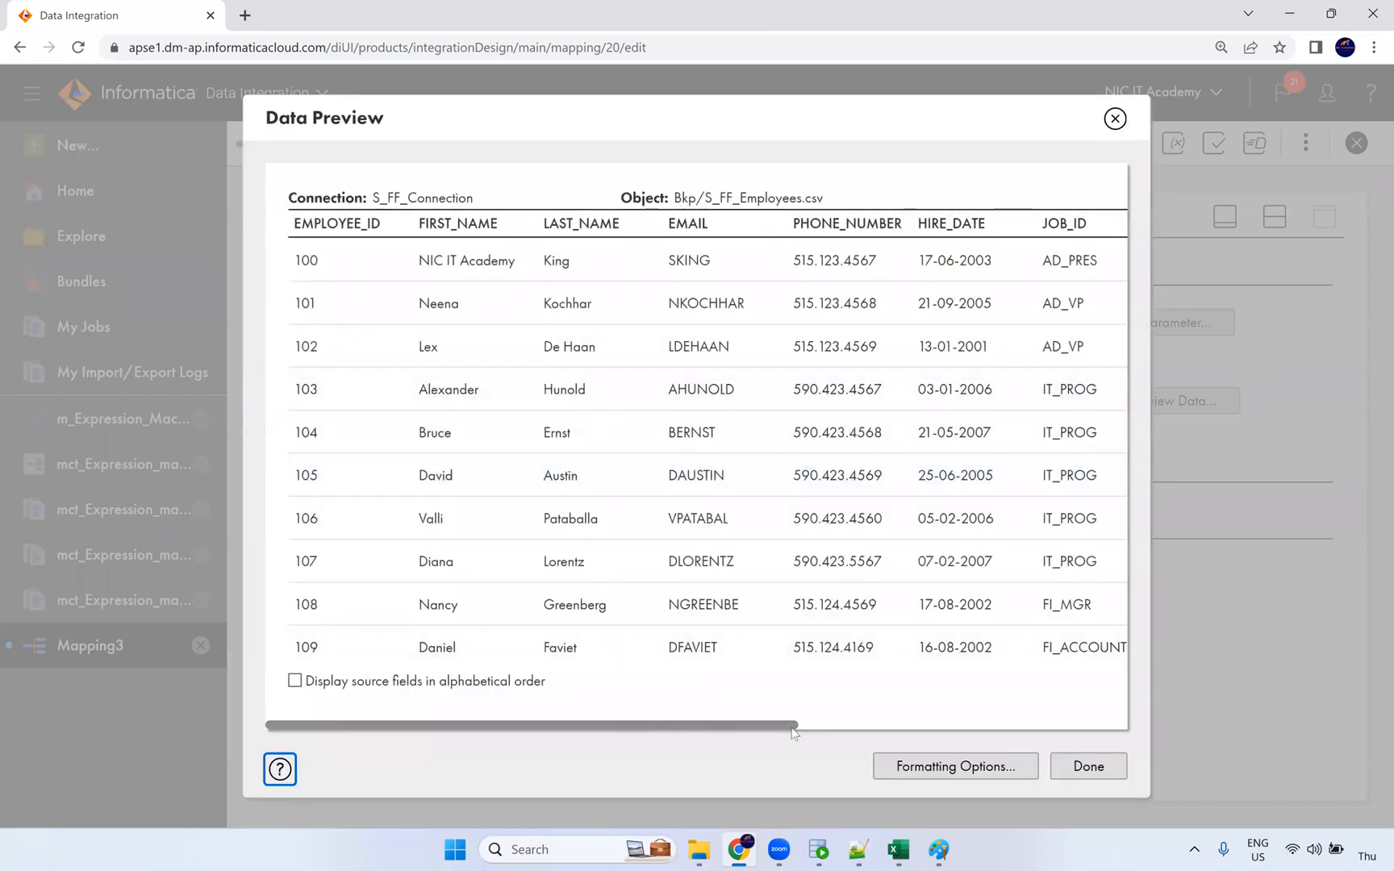
scroll(792, 732, "right", 5)
scroll(792, 733, "left", 5)
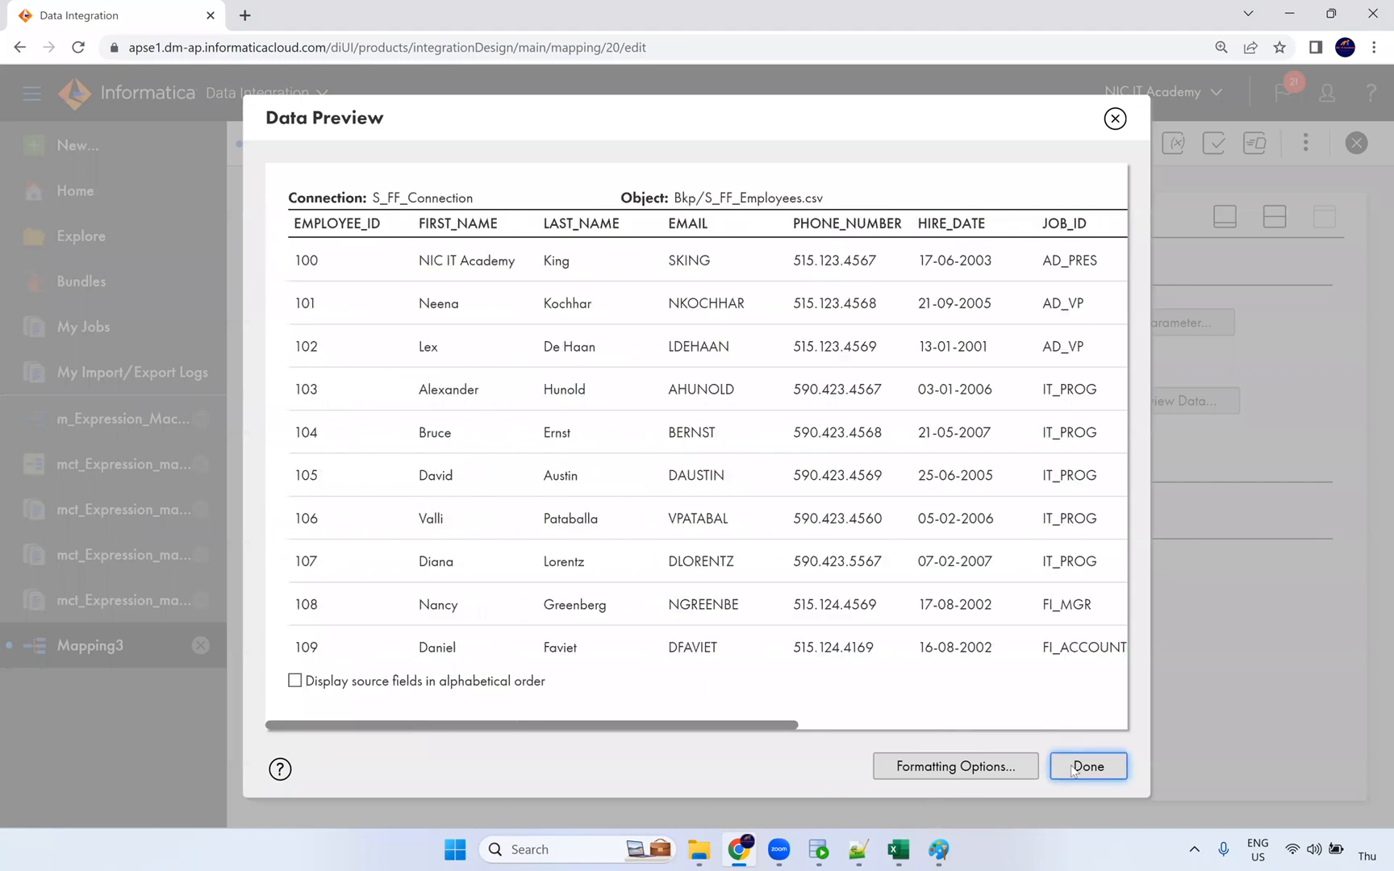
left_click(1087, 766)
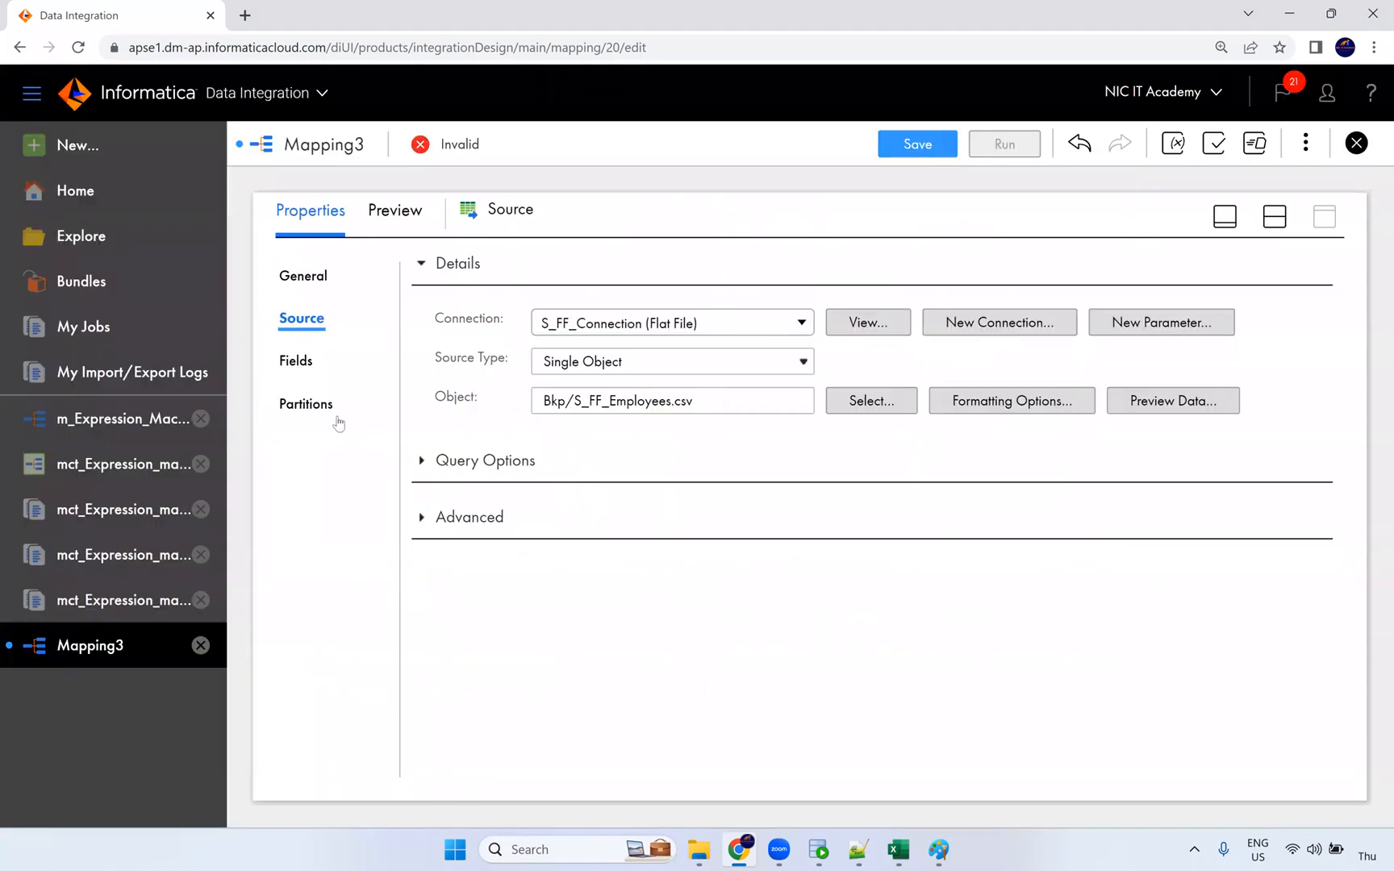
Step: Edit Source's field metadata, making EMPLOYEE_ID a number with precision 6
left_click(299, 362)
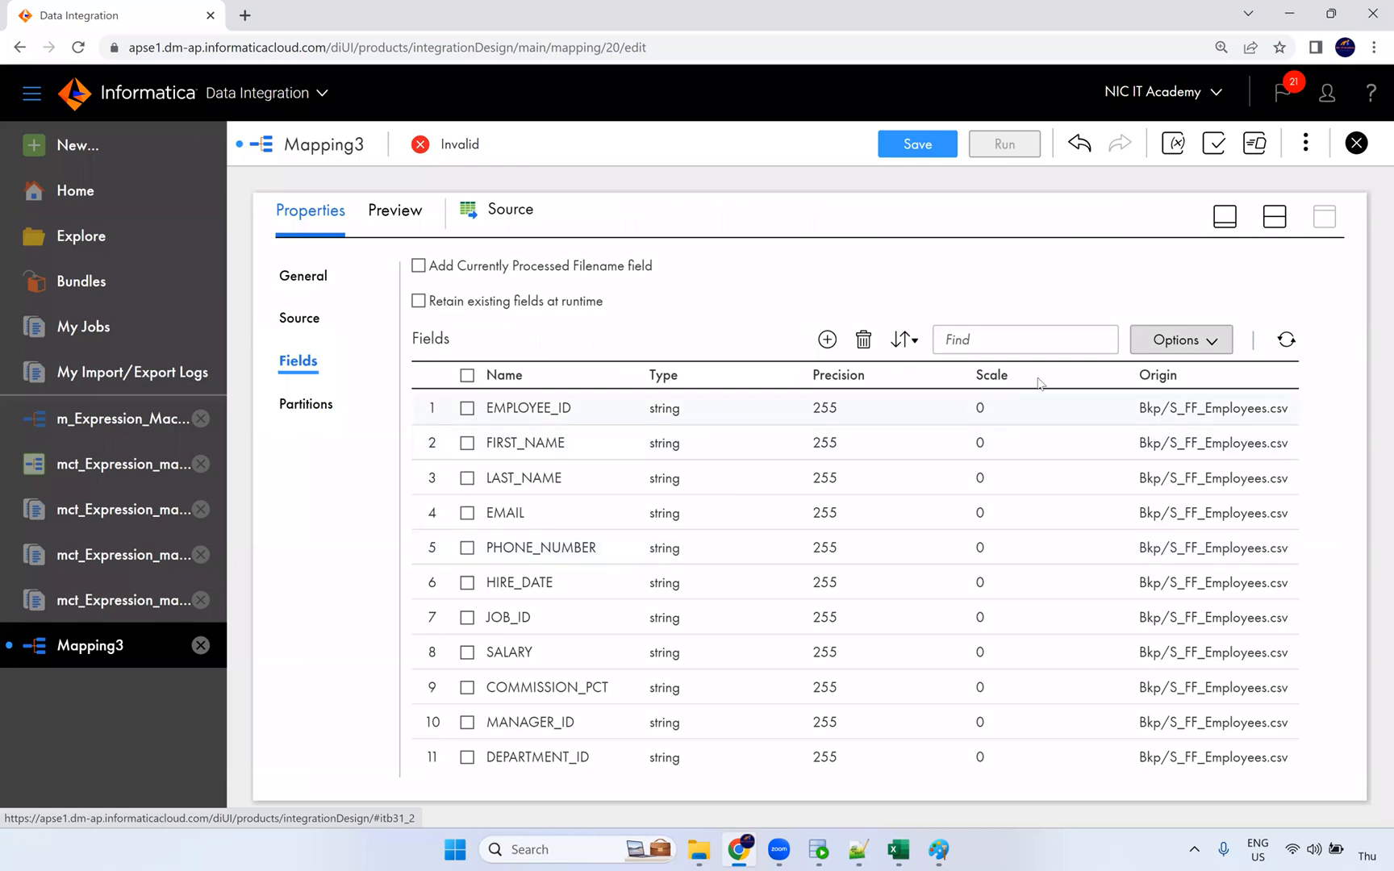
left_click(1184, 339)
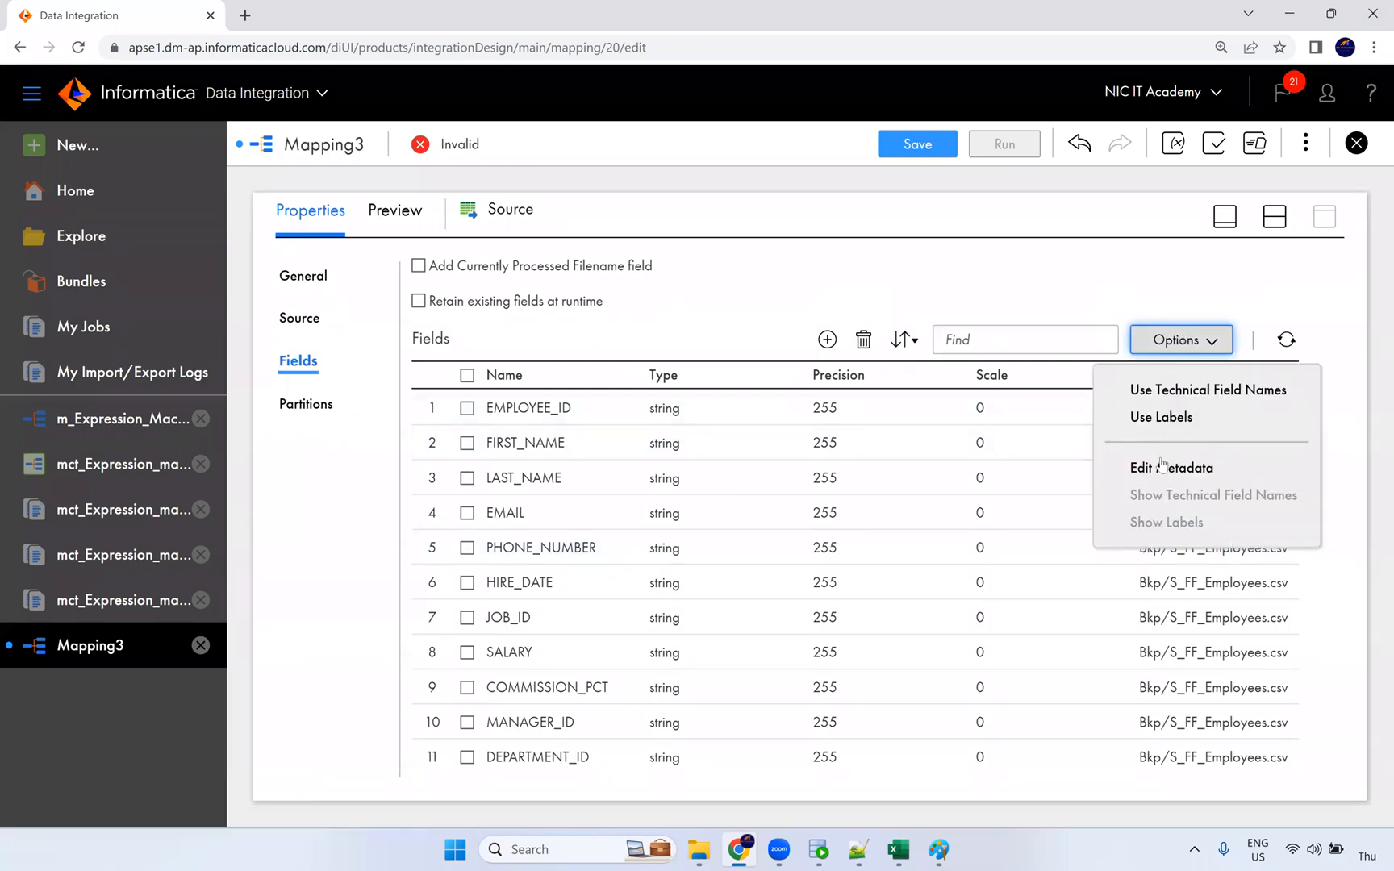
left_click(1169, 467)
left_click(700, 438)
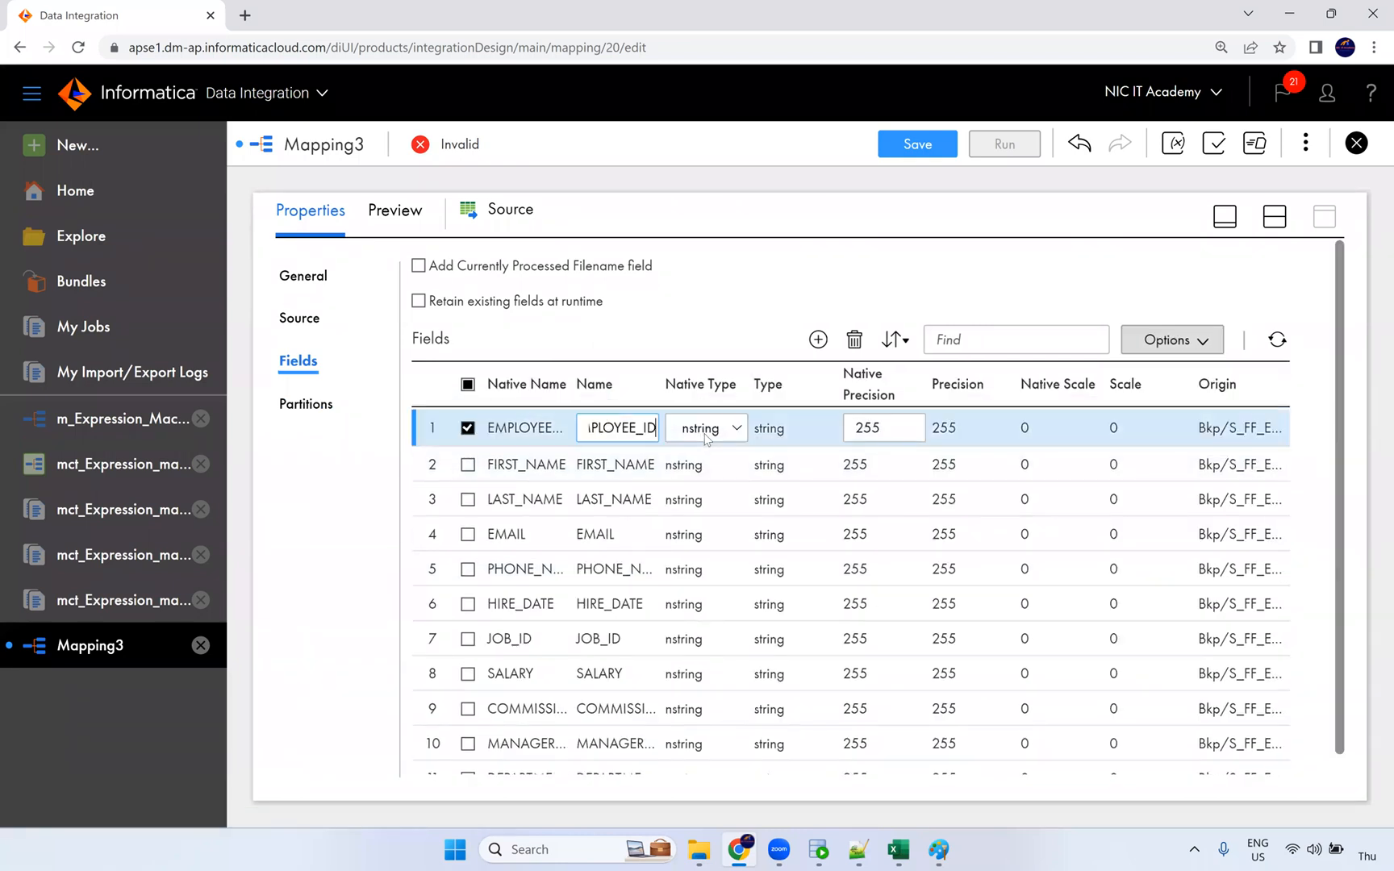
left_click(701, 428)
left_click(698, 551)
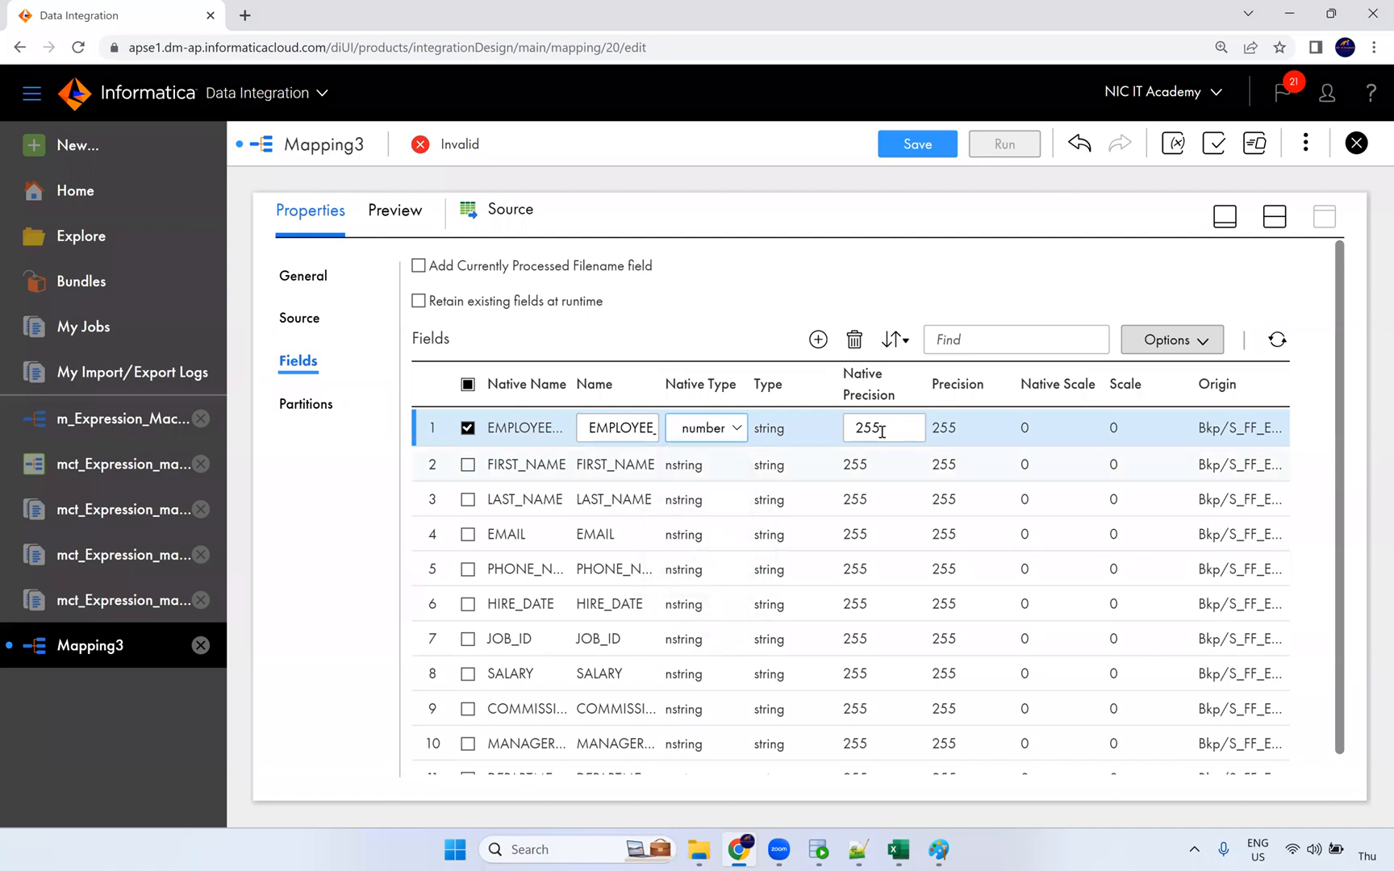
double_click(863, 429)
type("6")
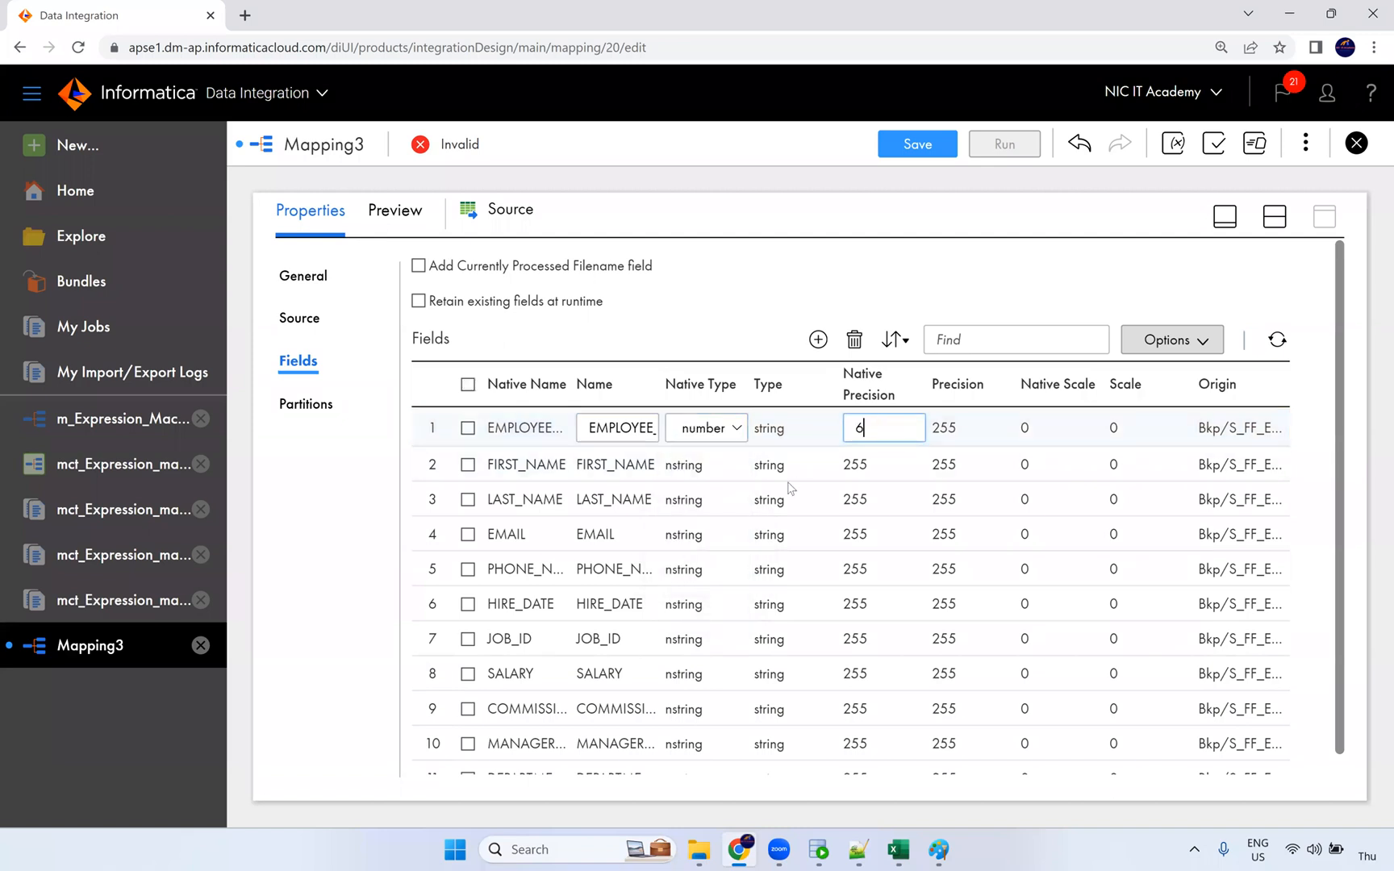
left_click(766, 489)
Step: Make HIRE_DATE a datetime and SALARY a number with precision 10
scroll(694, 516, "down", 1)
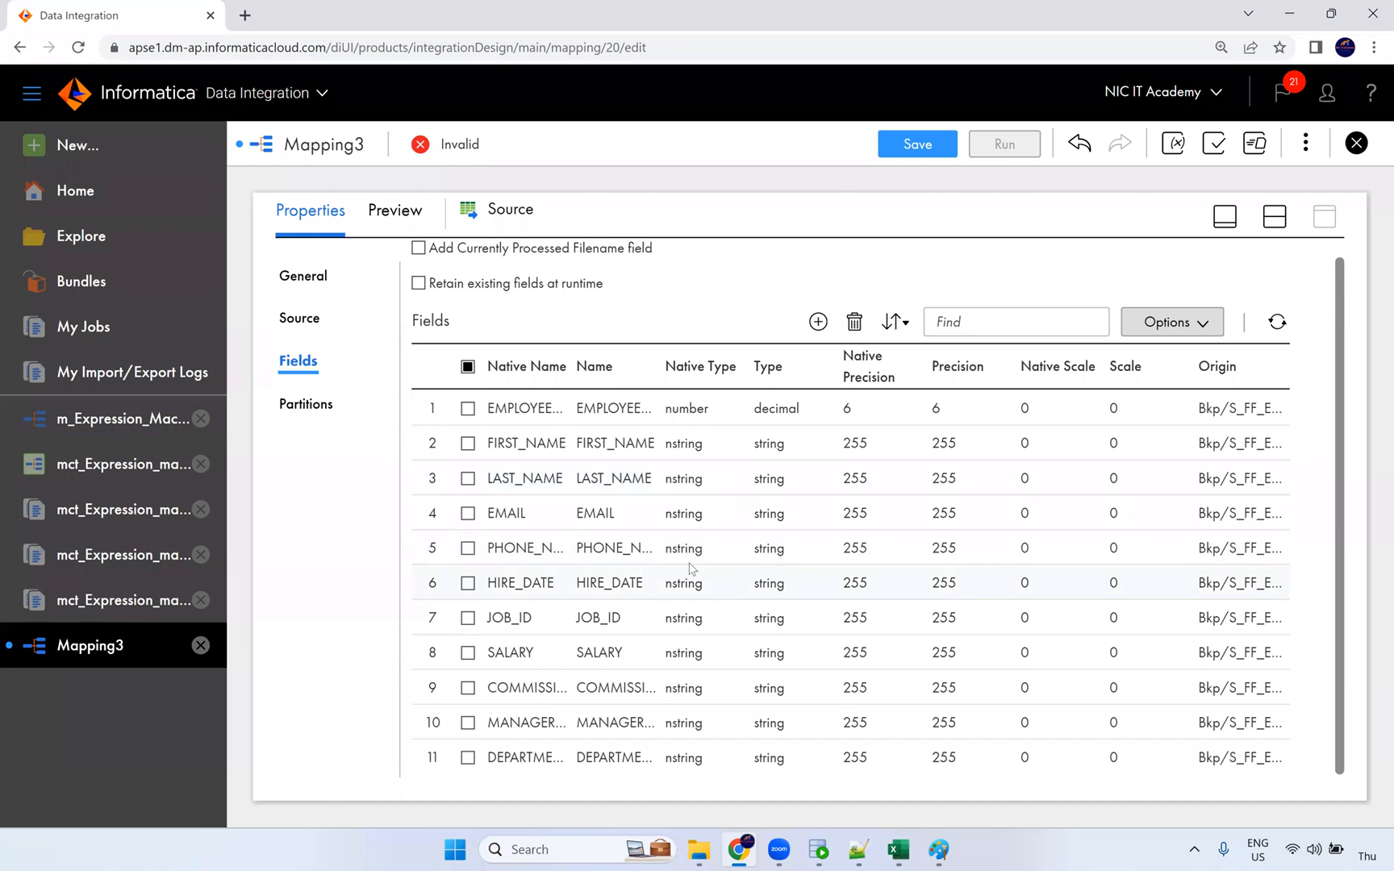
left_click(691, 587)
left_click(690, 587)
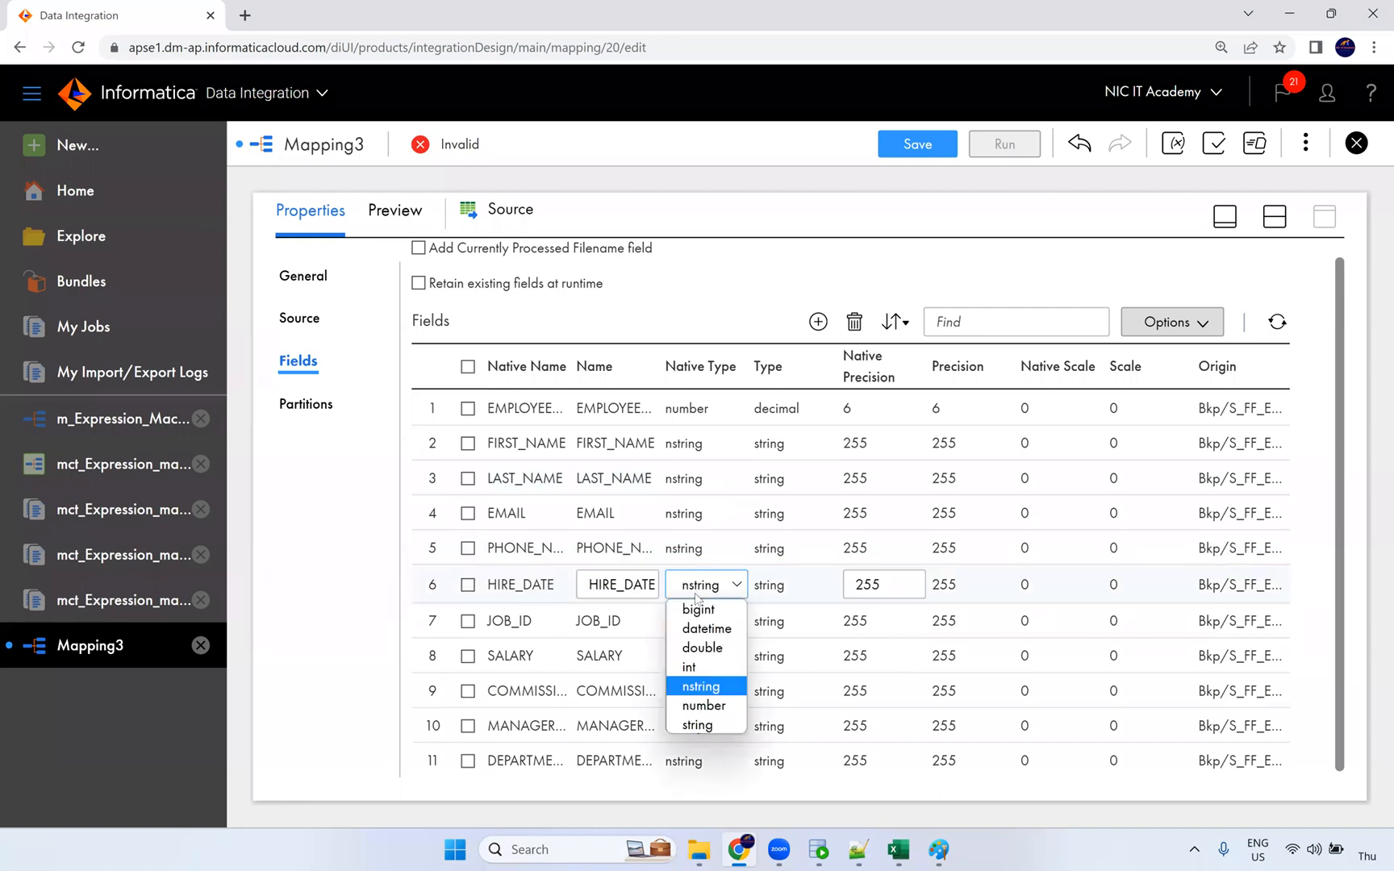
left_click(702, 628)
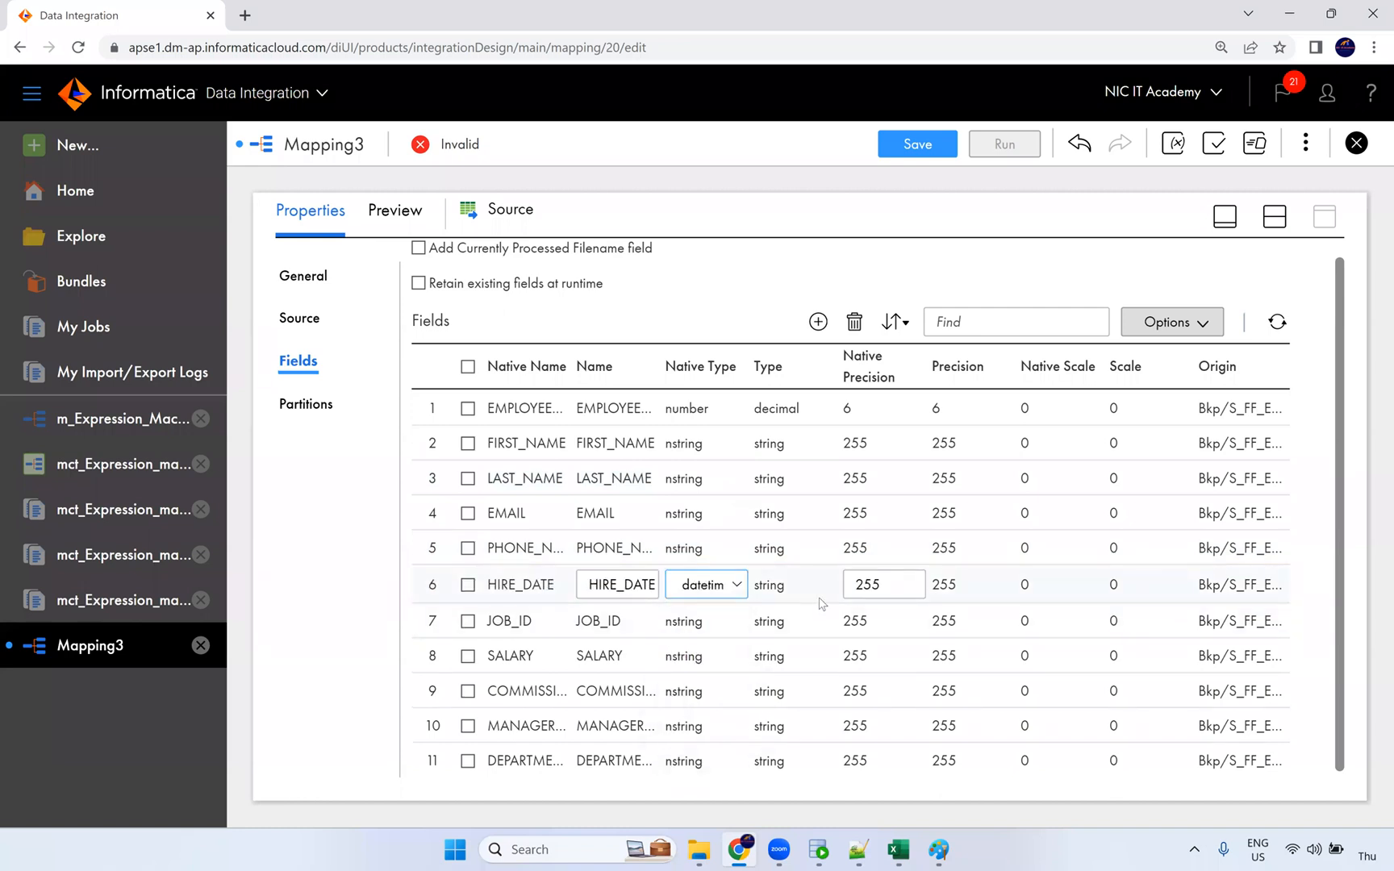
left_click(688, 657)
left_click(713, 655)
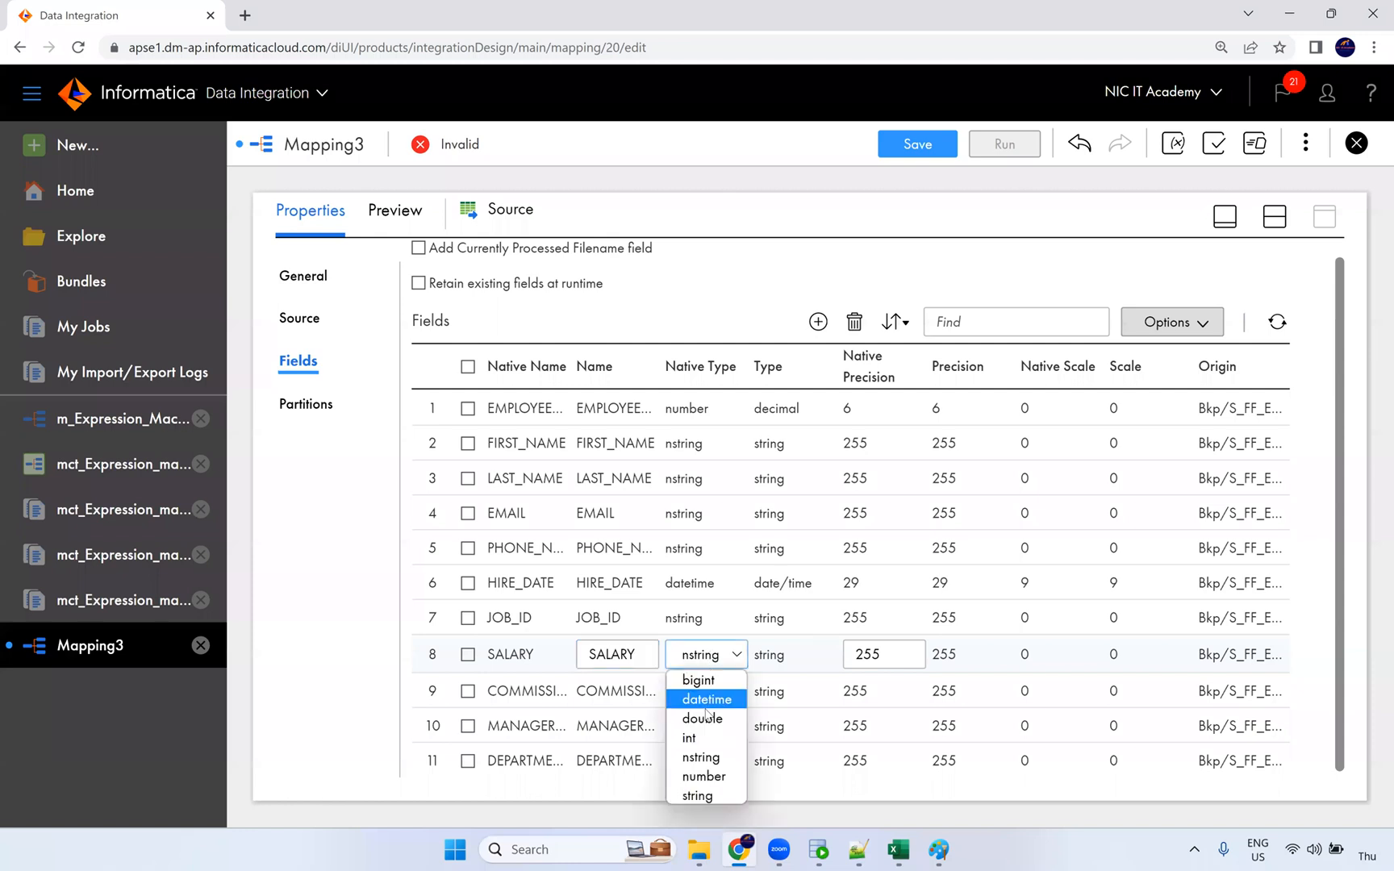
left_click(715, 775)
double_click(883, 655)
type("10")
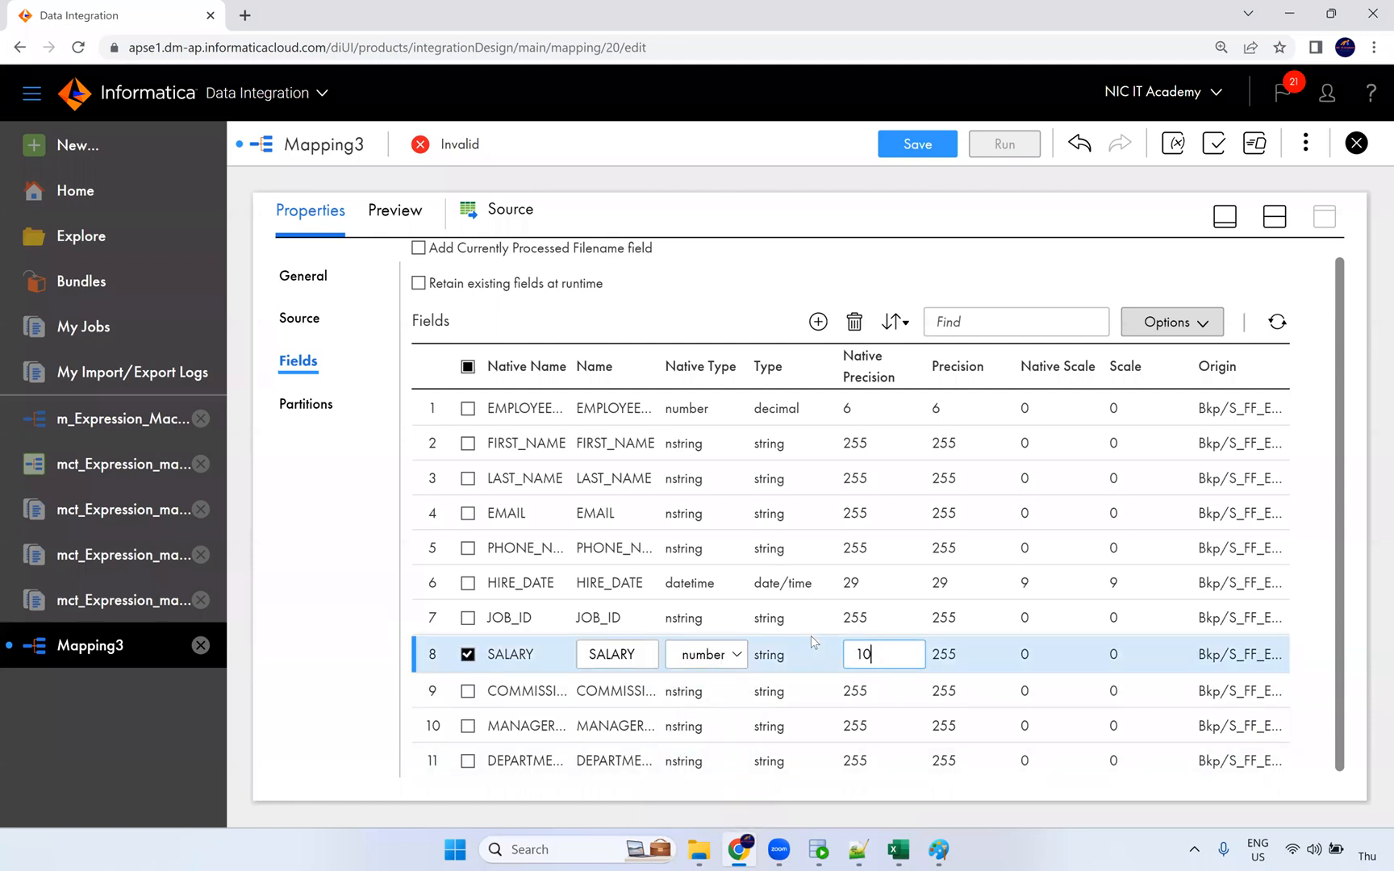
left_click(687, 690)
Step: Make COMMISSION_PCT a number with precision 4 and scale 2
left_click(695, 693)
left_click(700, 698)
left_click(714, 646)
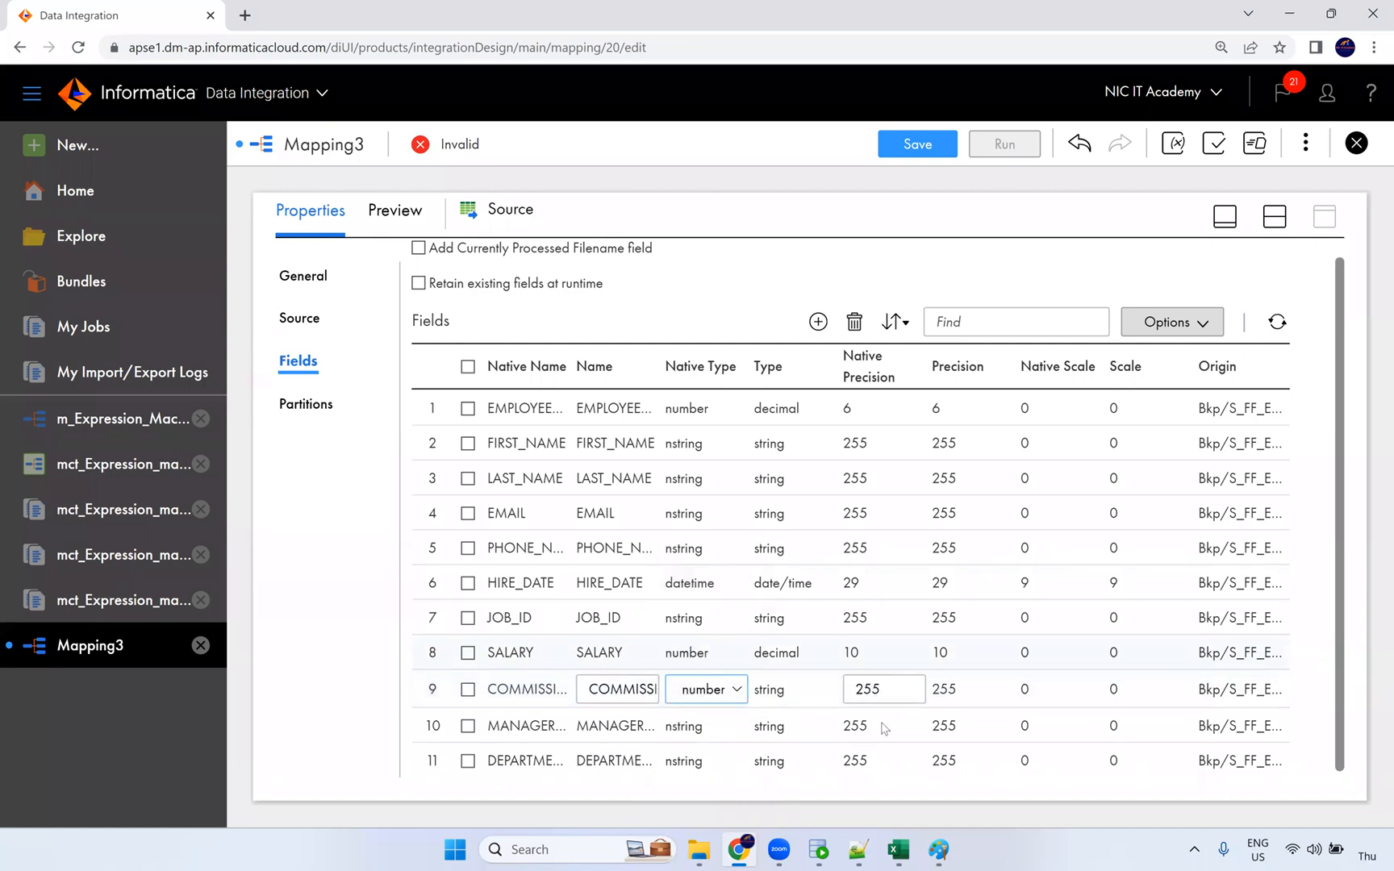
double_click(875, 690)
type("4")
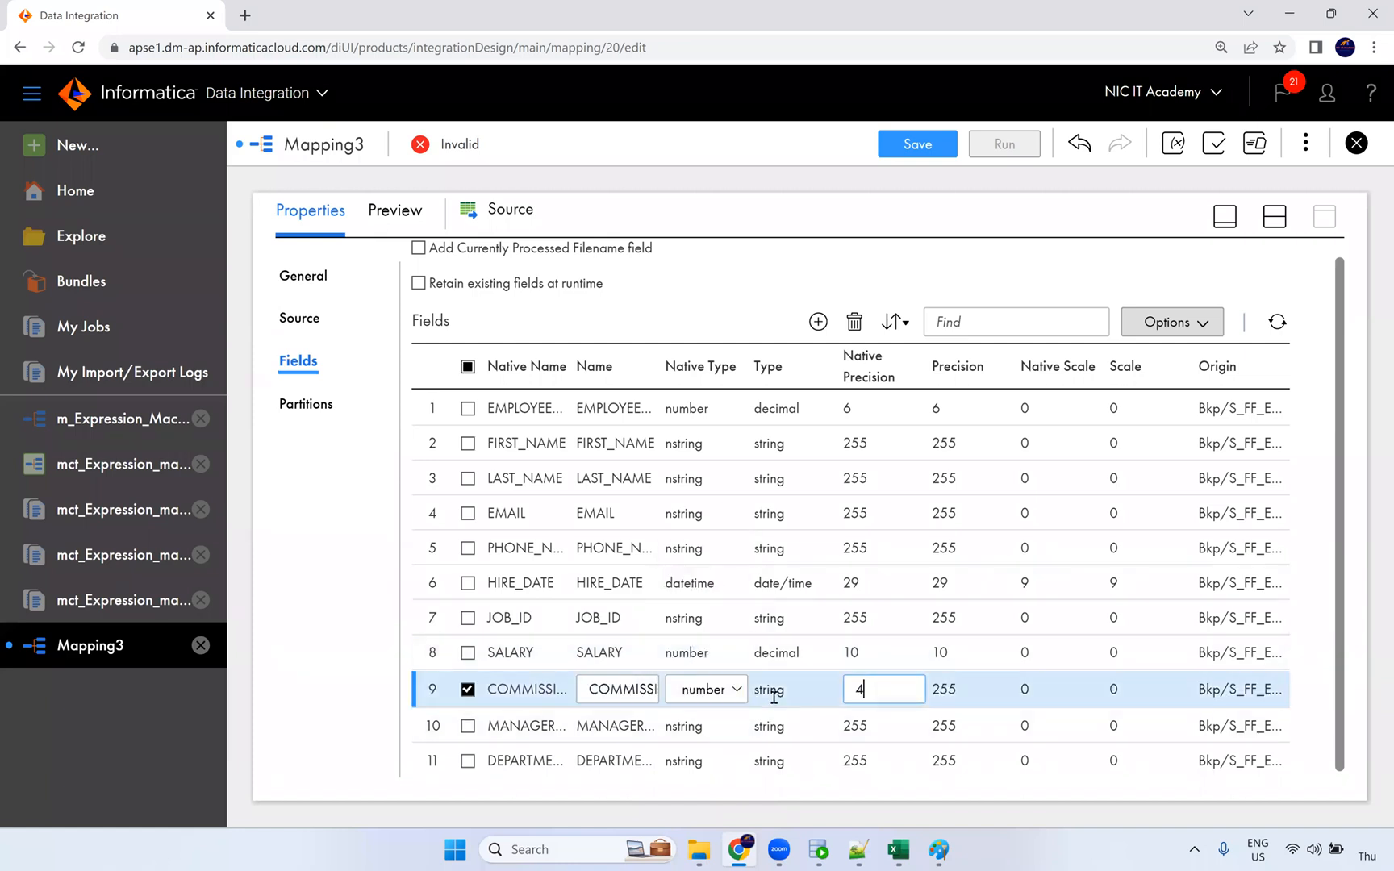
key("Return")
left_click(940, 691)
left_click(1032, 687)
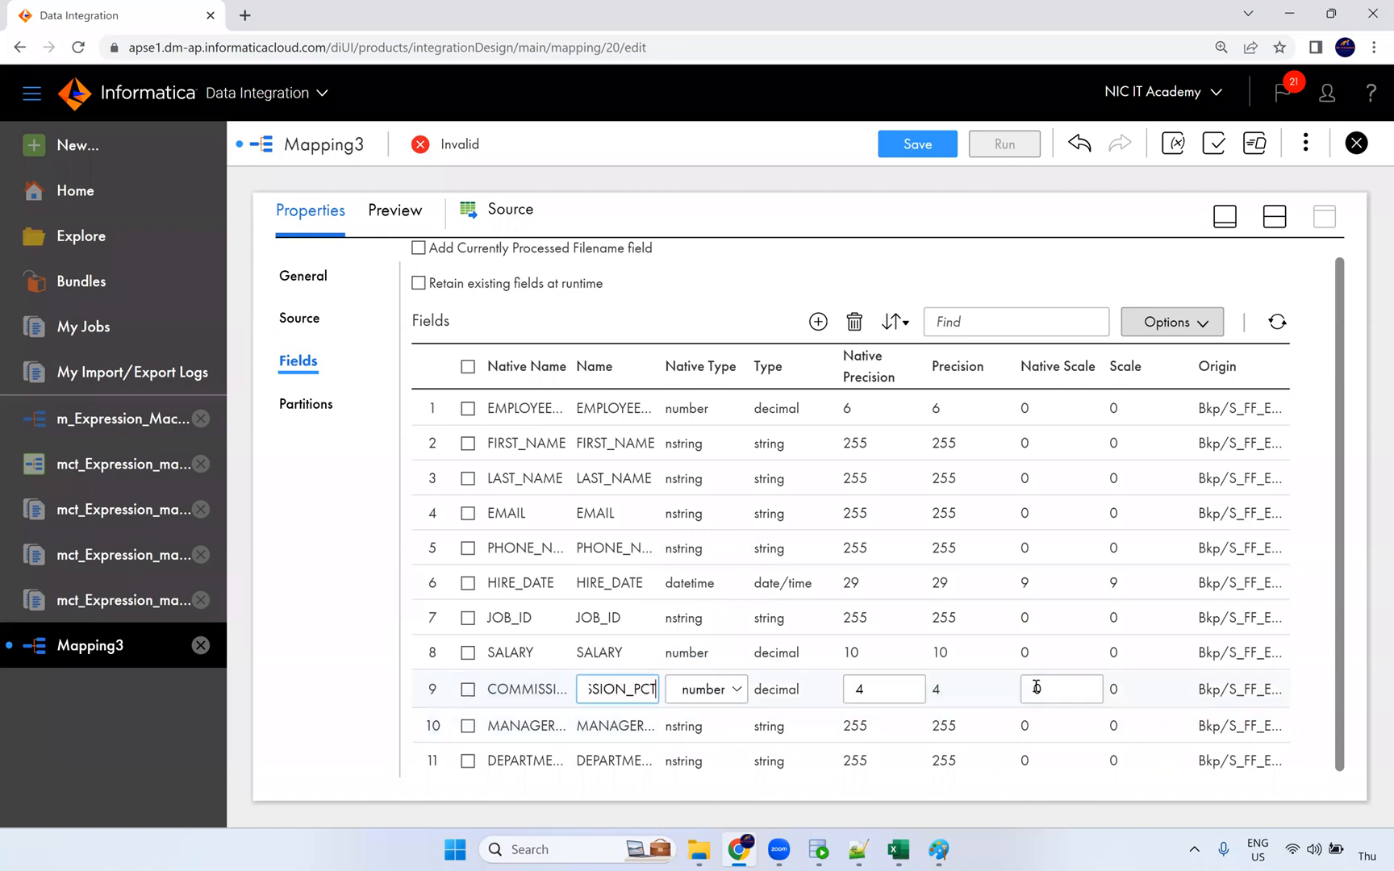
type("2")
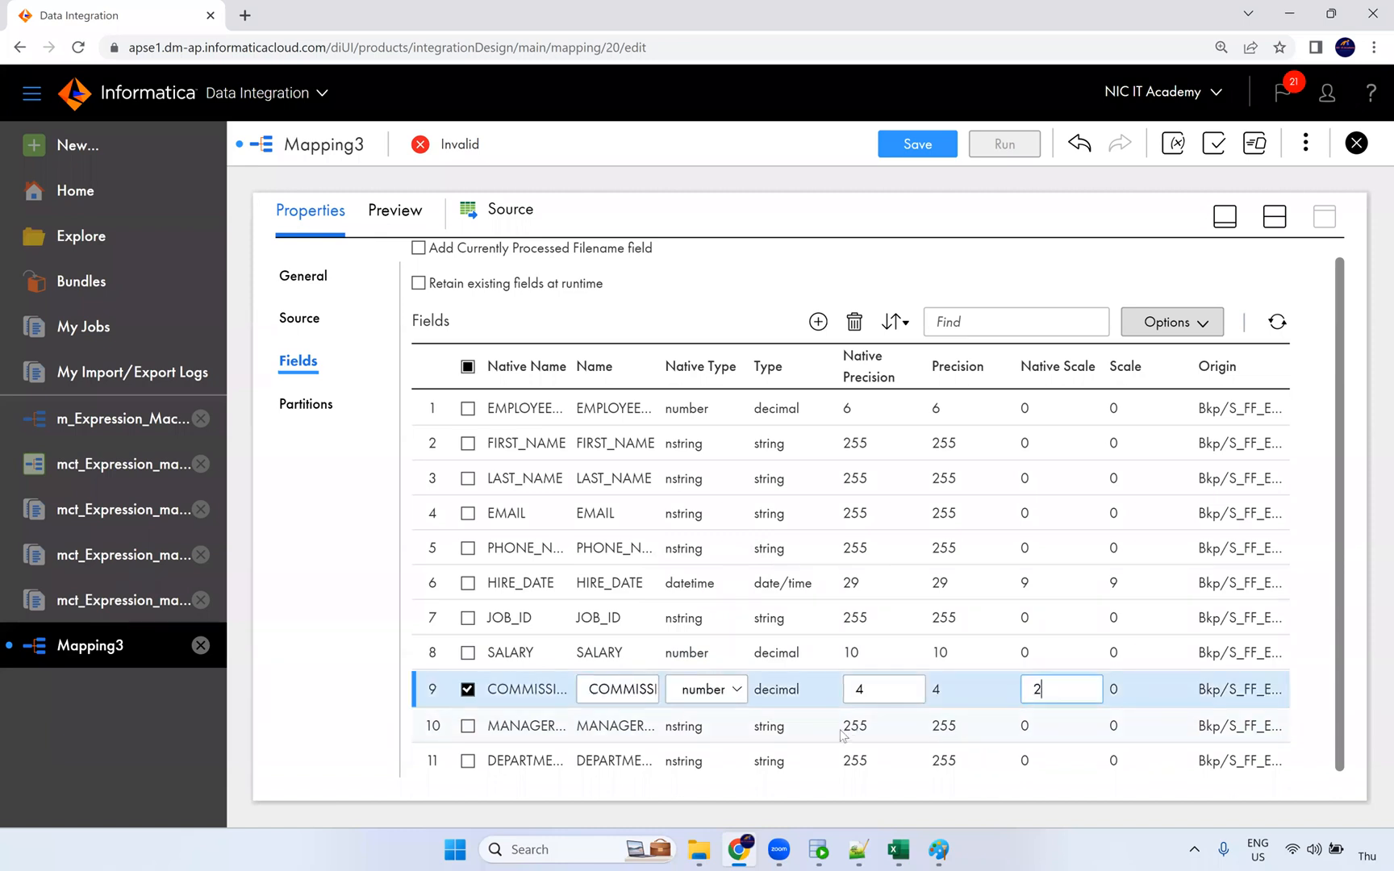
key("Return")
Step: Make MANAGER_ID a number with precision 4
left_click(706, 730)
left_click(706, 723)
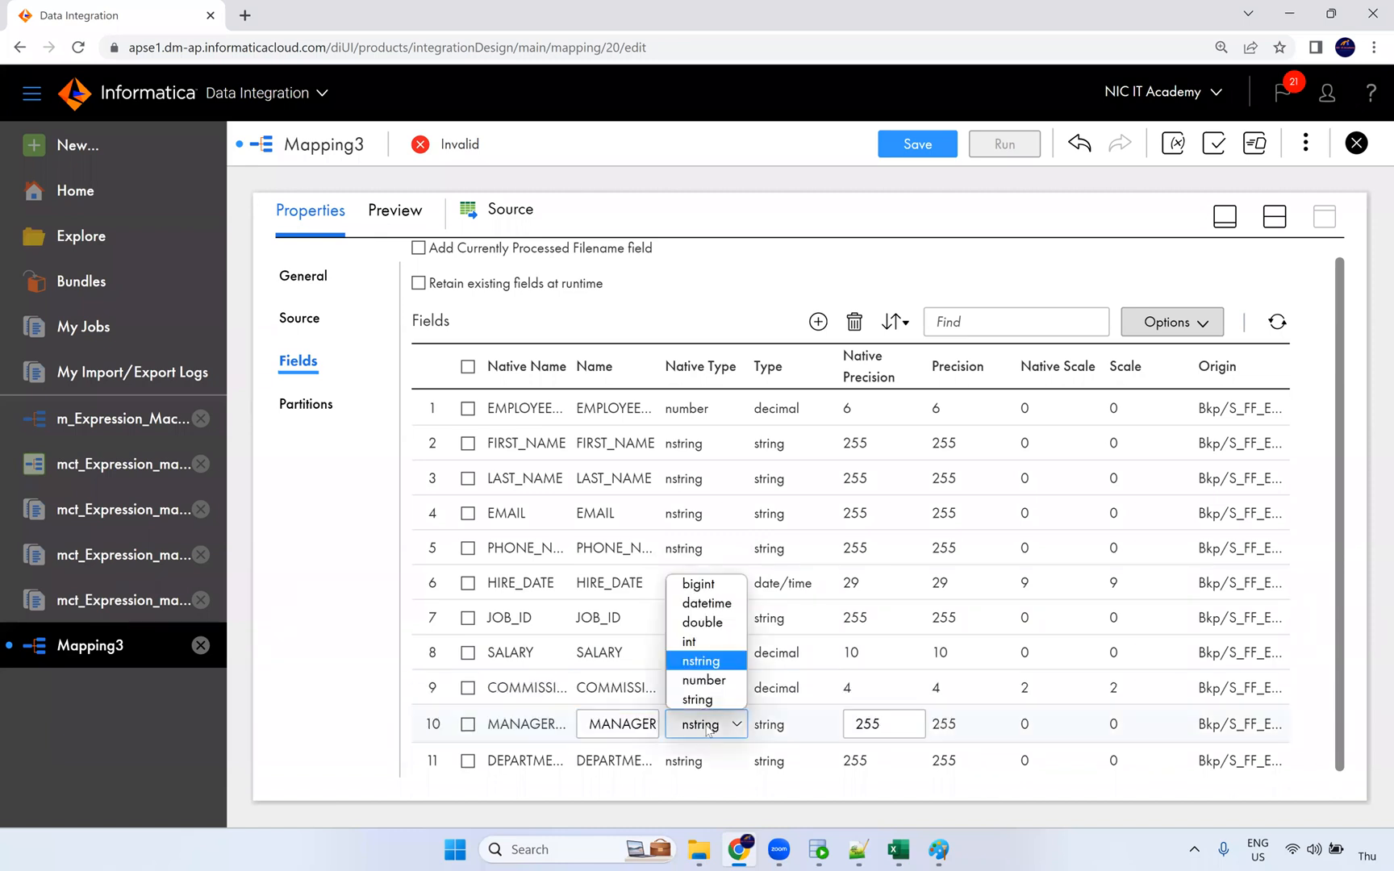
left_click(690, 678)
double_click(847, 723)
type("2")
double_click(843, 728)
type("3")
key("BackSpace")
type("4")
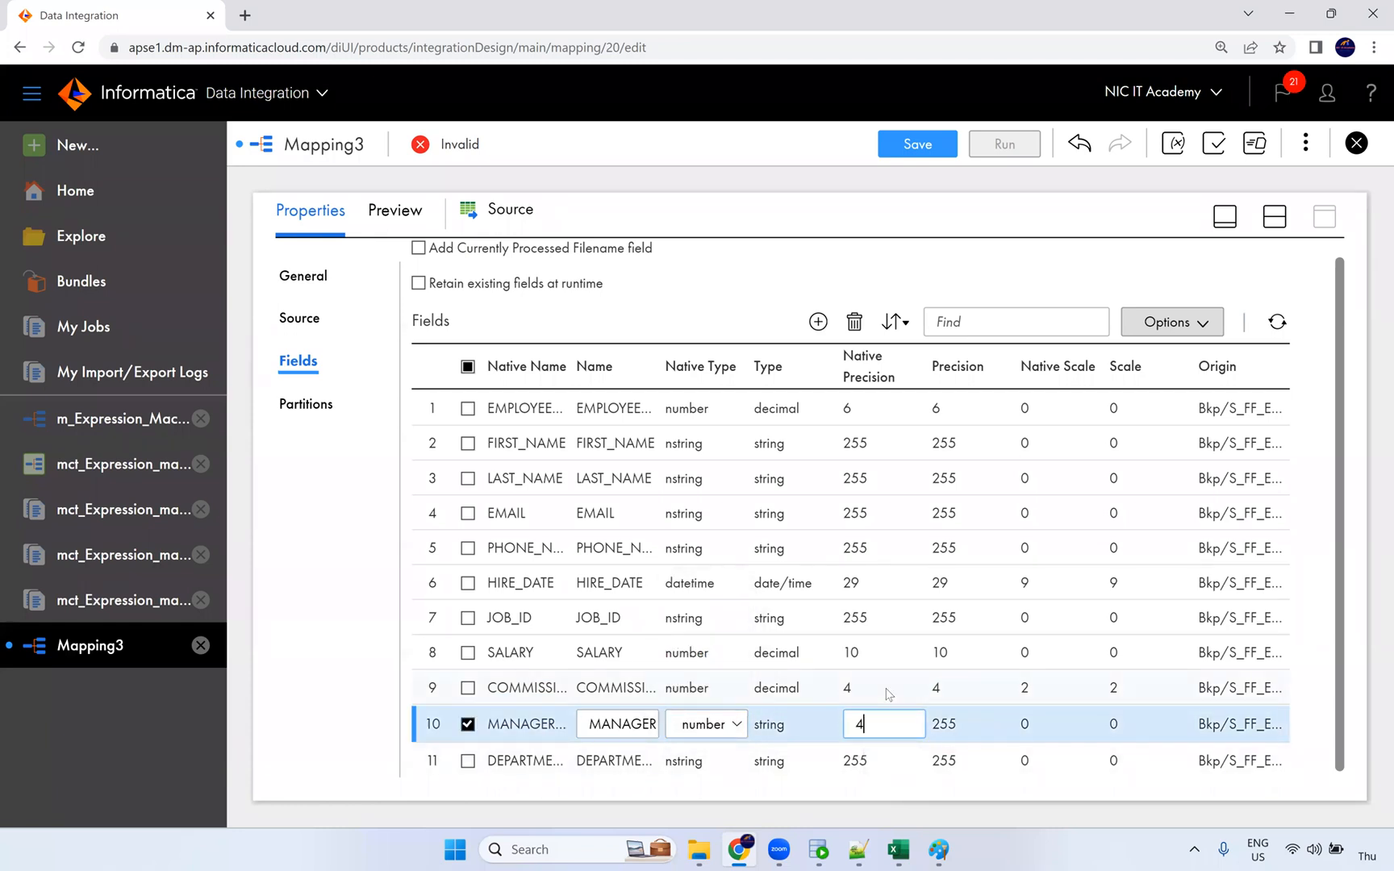
Step: Make DEPARTMENT_ID a number with precision 4 and restore the split Design view
left_click(676, 761)
left_click(700, 761)
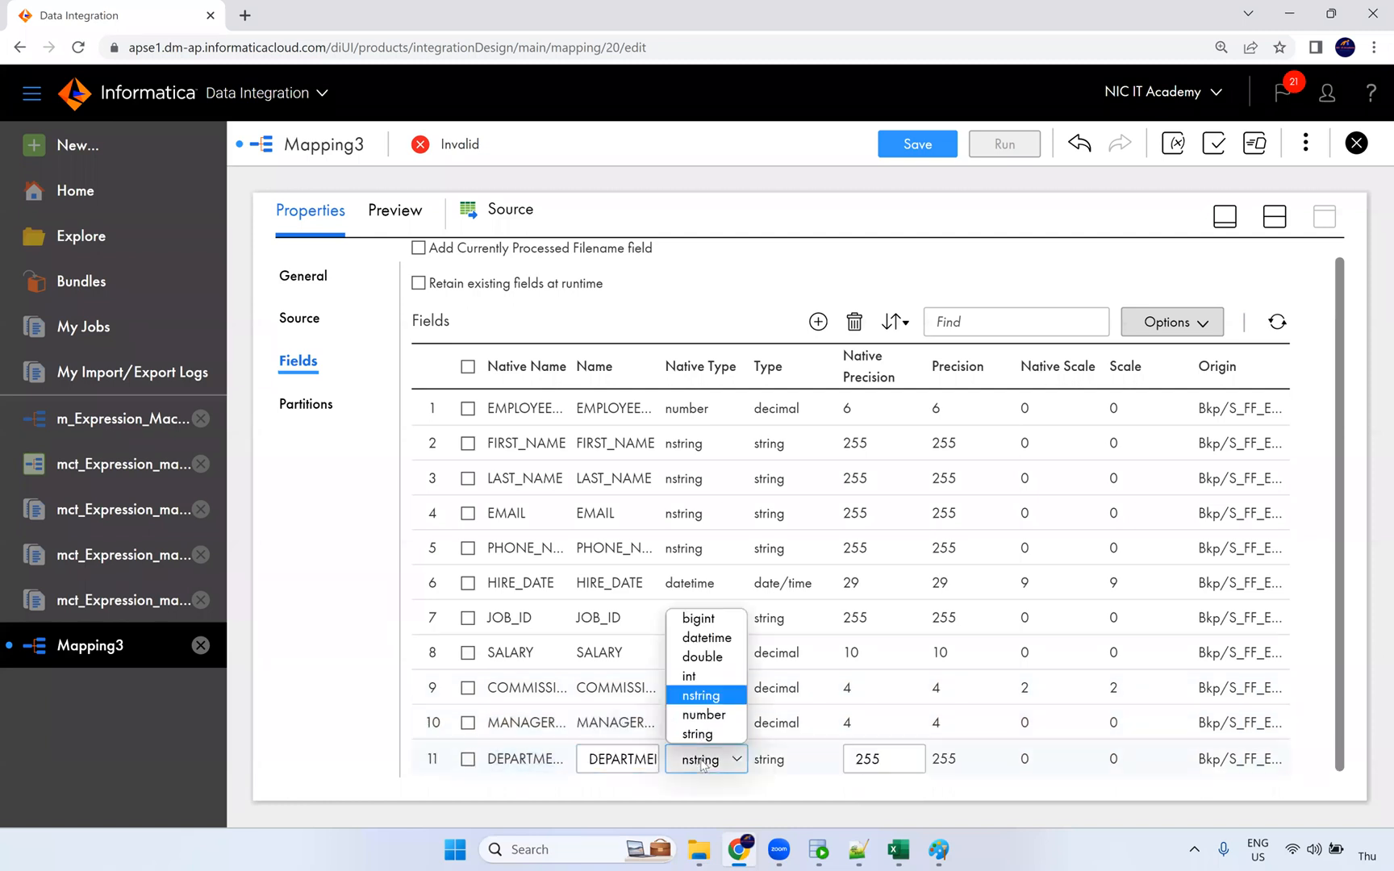
left_click(713, 717)
double_click(884, 761)
type("4")
left_click(809, 694)
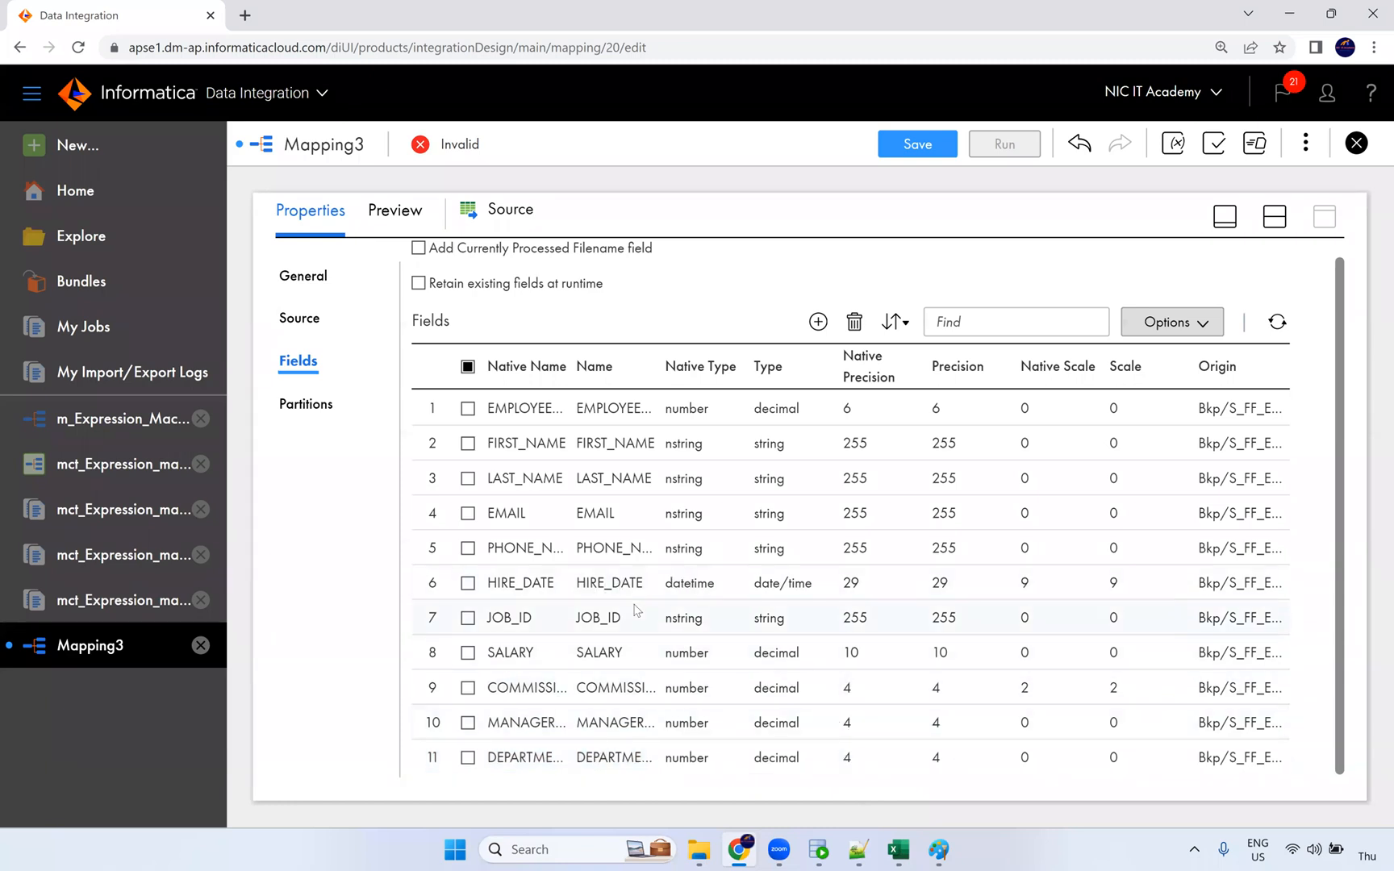
left_click(1282, 229)
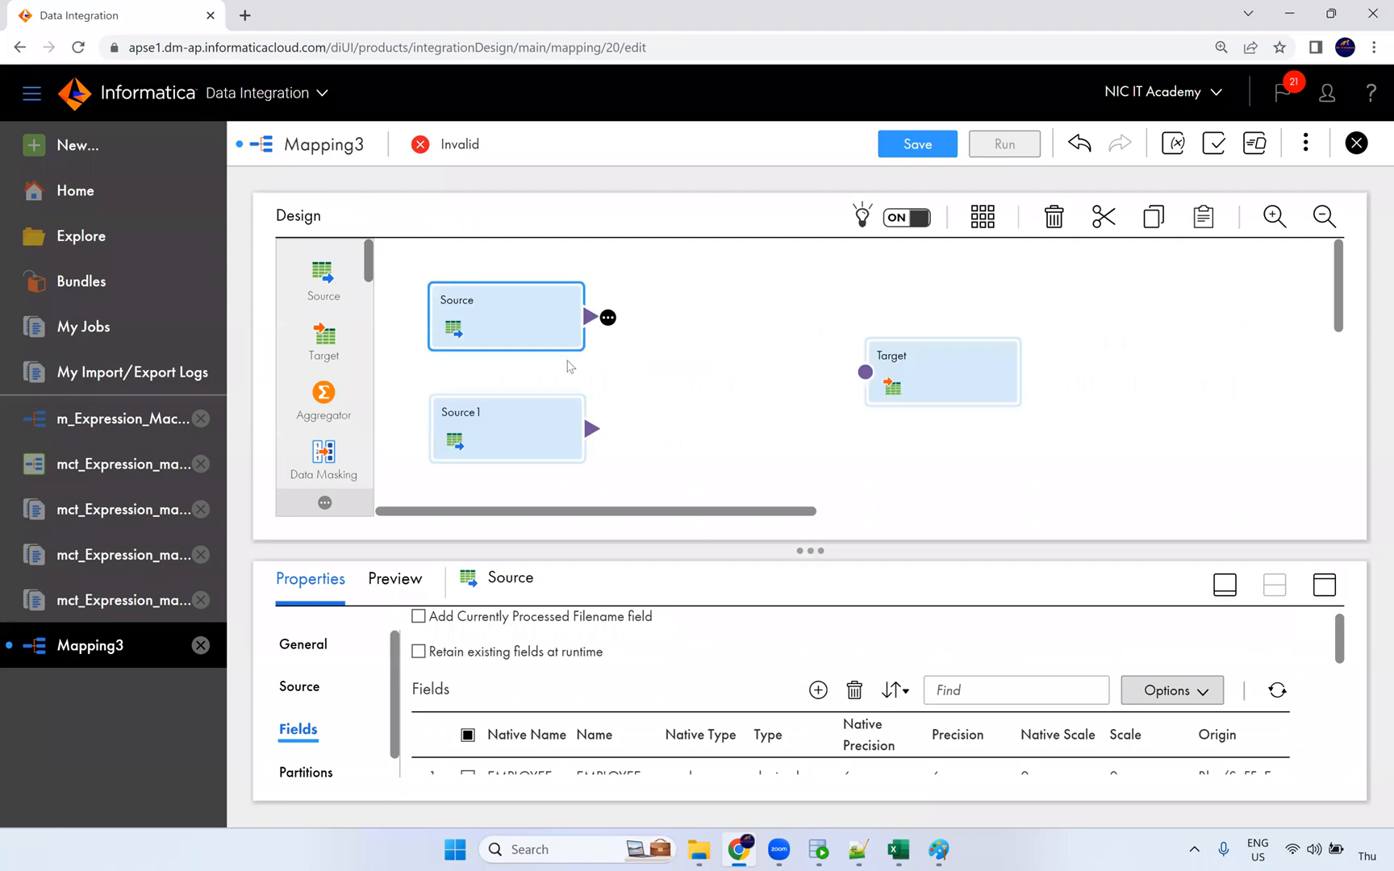
Step: Set Source1's connection to Oracle_Src and its object to the DEPARTMENTS table
left_click(522, 427)
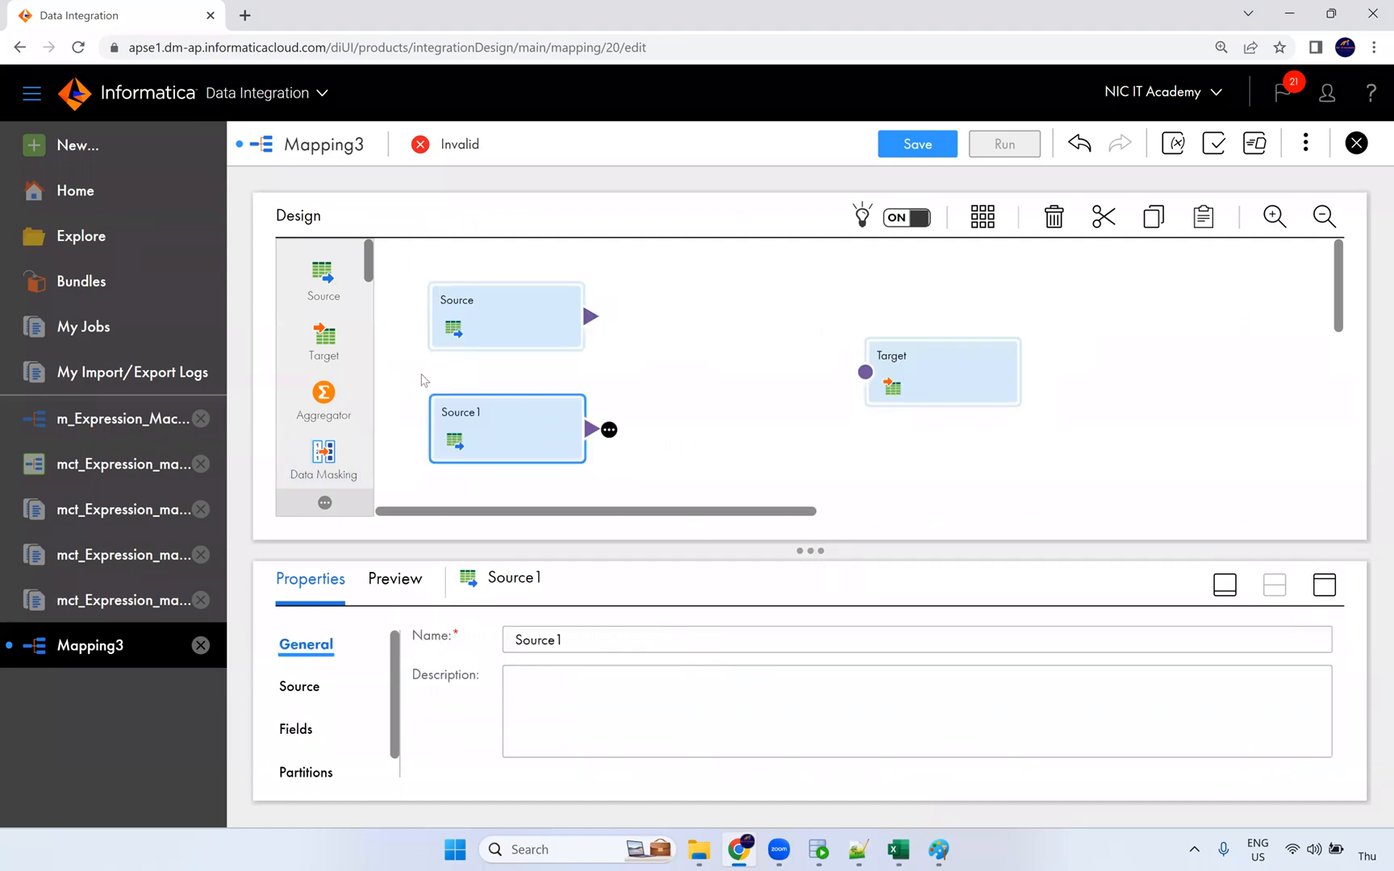
left_click(1324, 584)
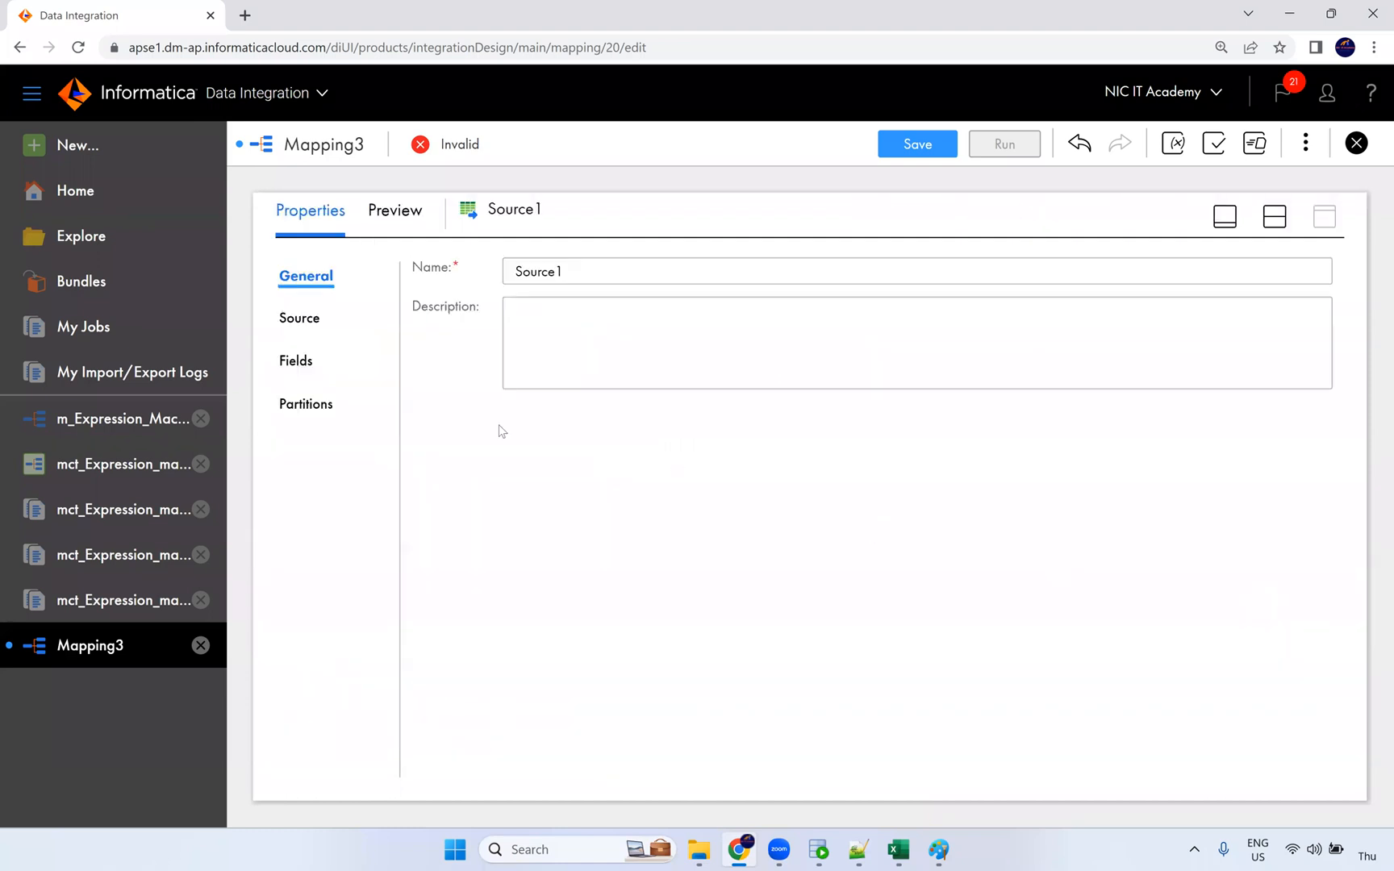
left_click(299, 318)
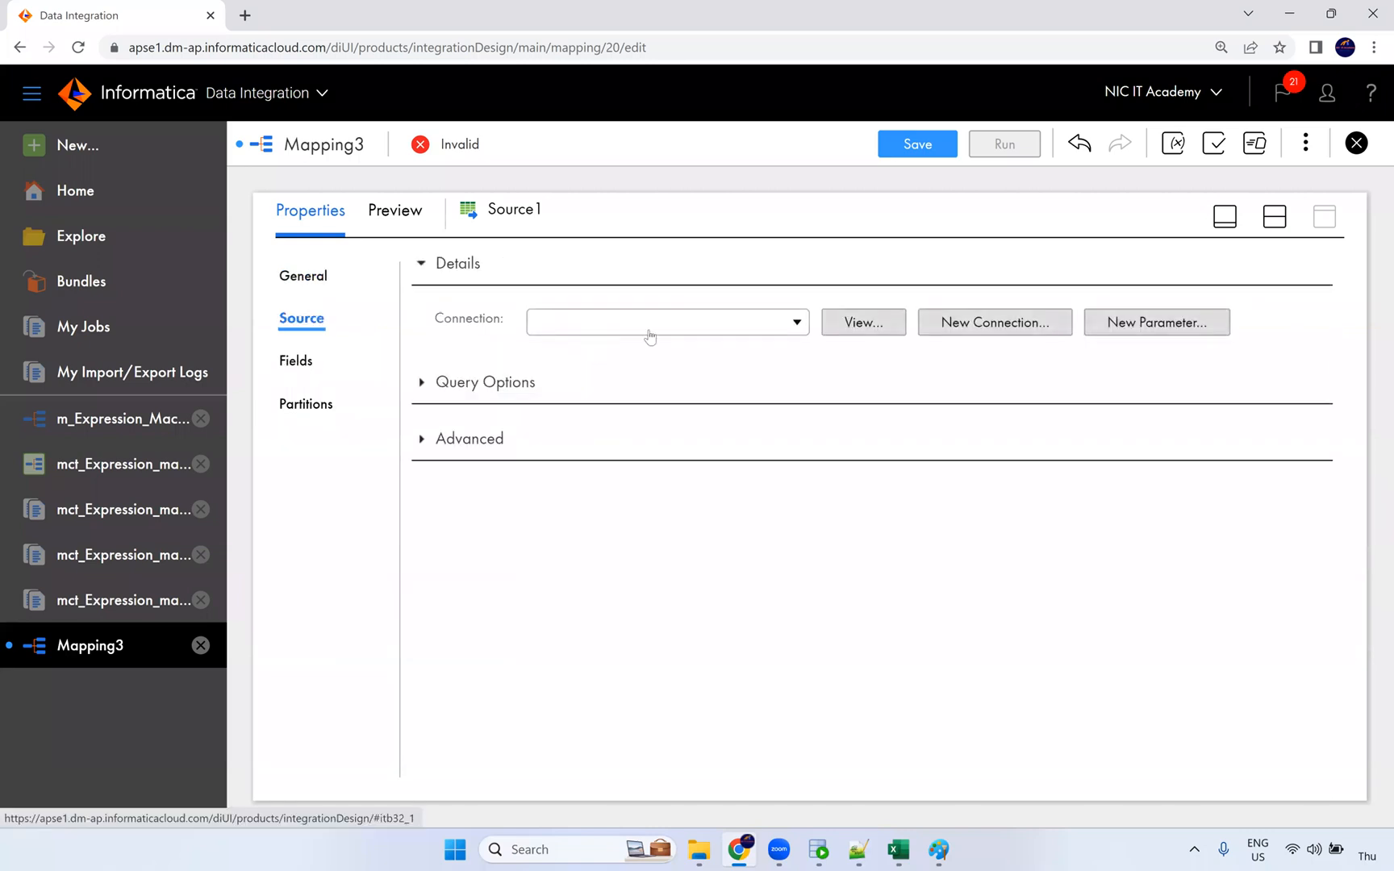
left_click(648, 322)
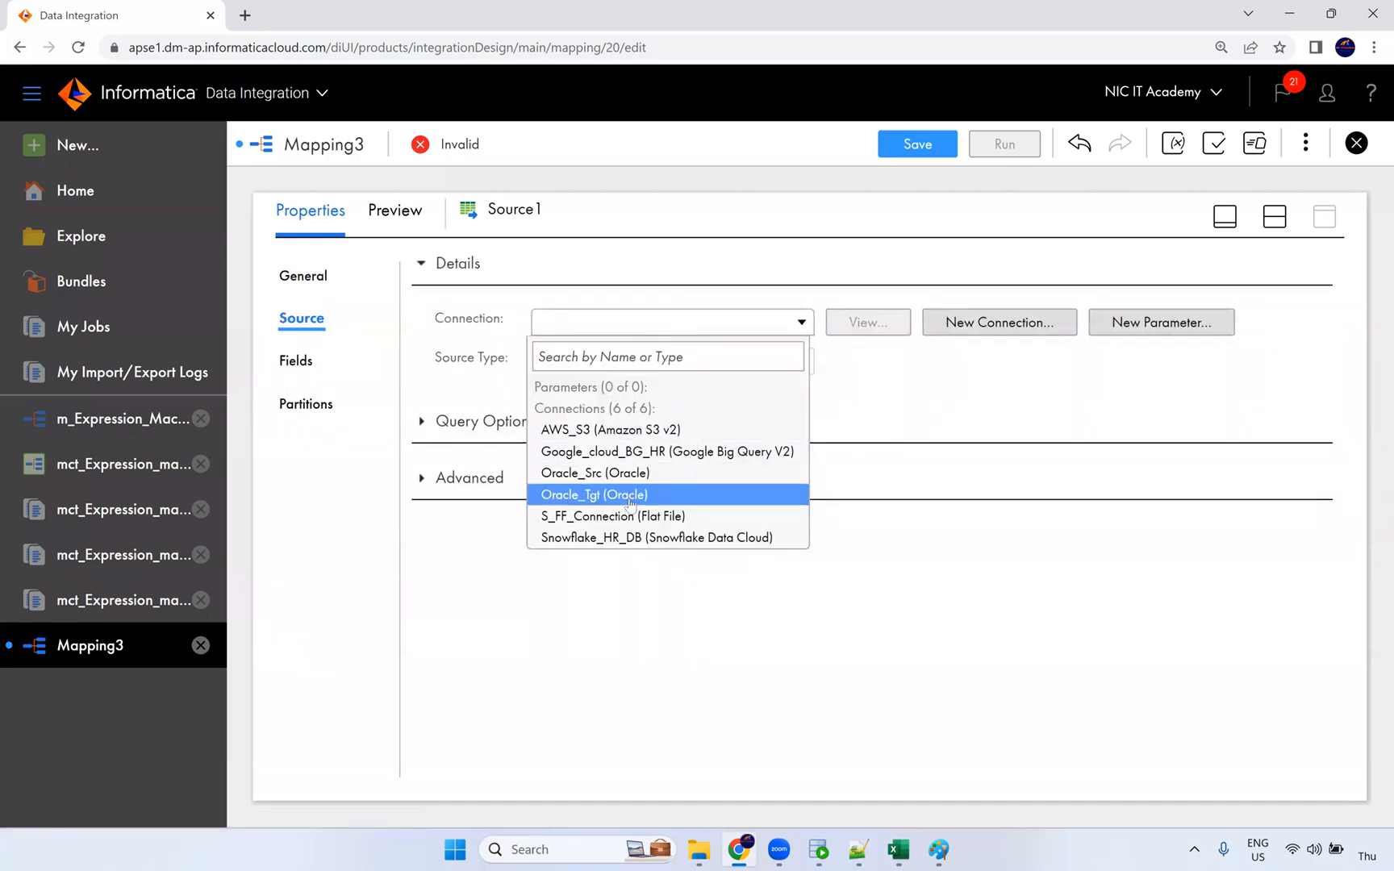
left_click(627, 474)
left_click(830, 403)
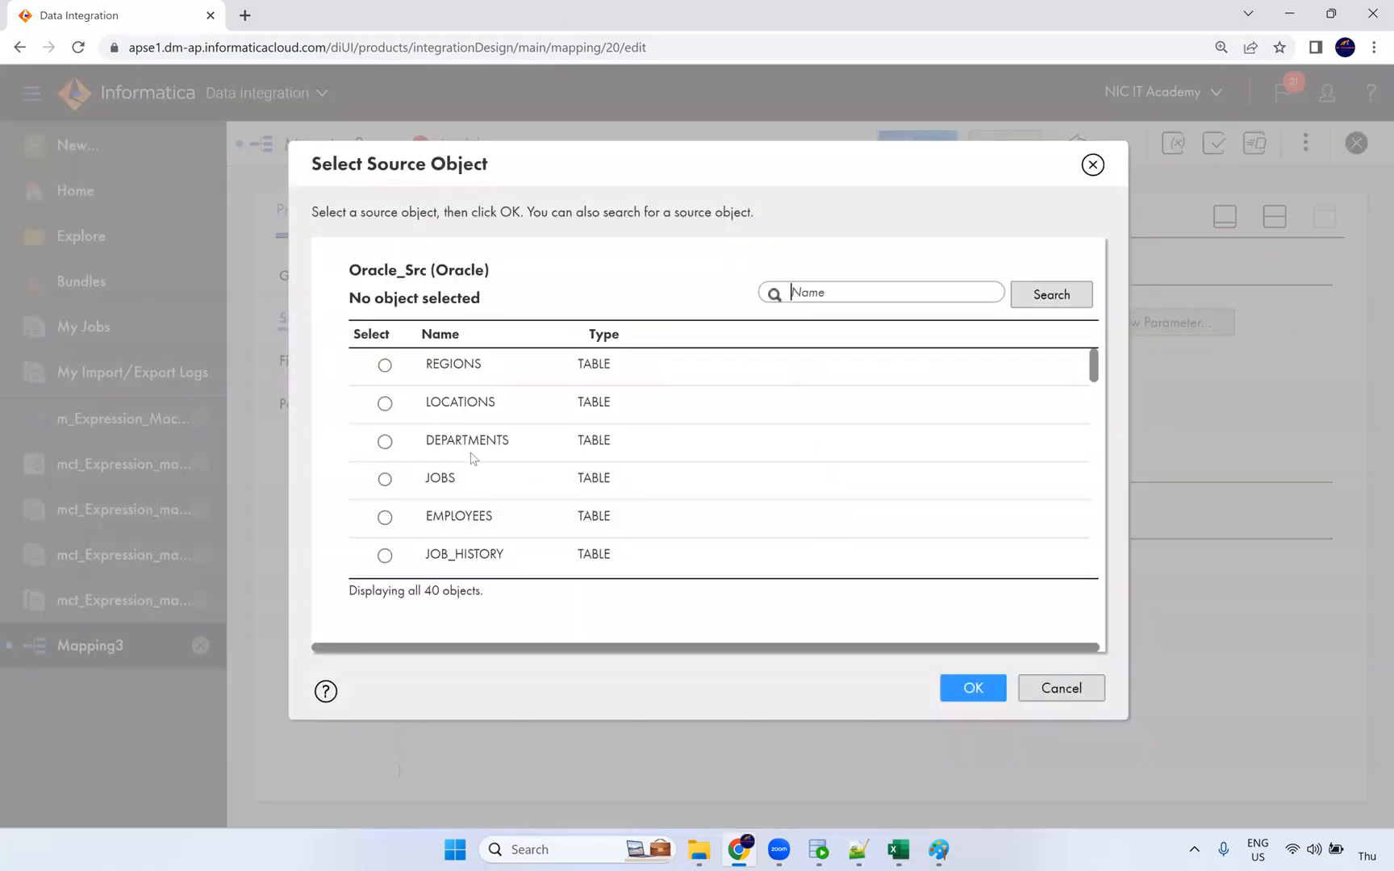
left_click(502, 451)
left_click(972, 688)
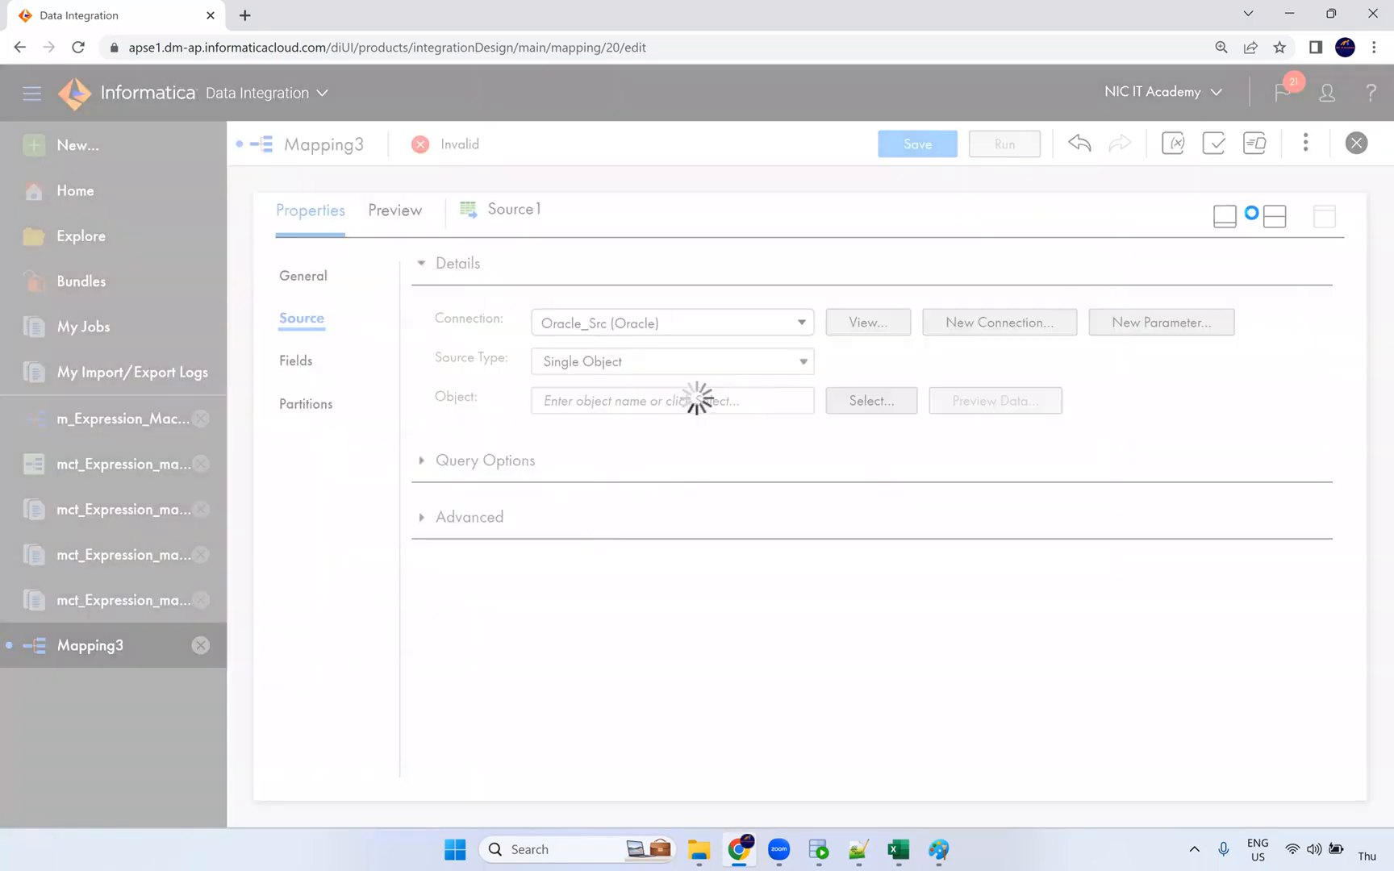
left_click(1273, 221)
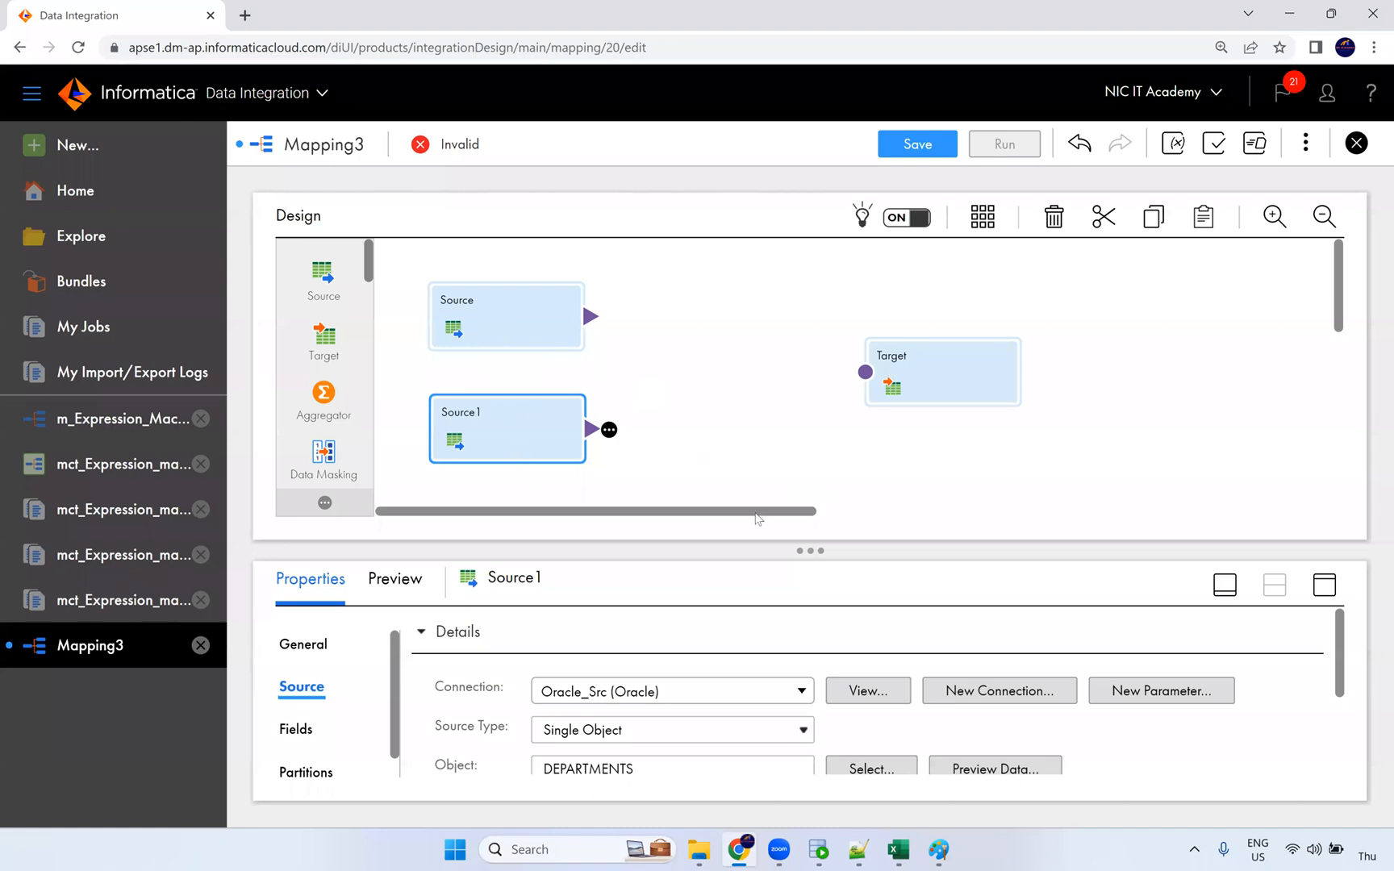
Step: Replace the mapping Name 'Mapping3' with 'm_Joiner_Transformation' in the mapping properties
left_click(527, 330)
left_click(558, 445)
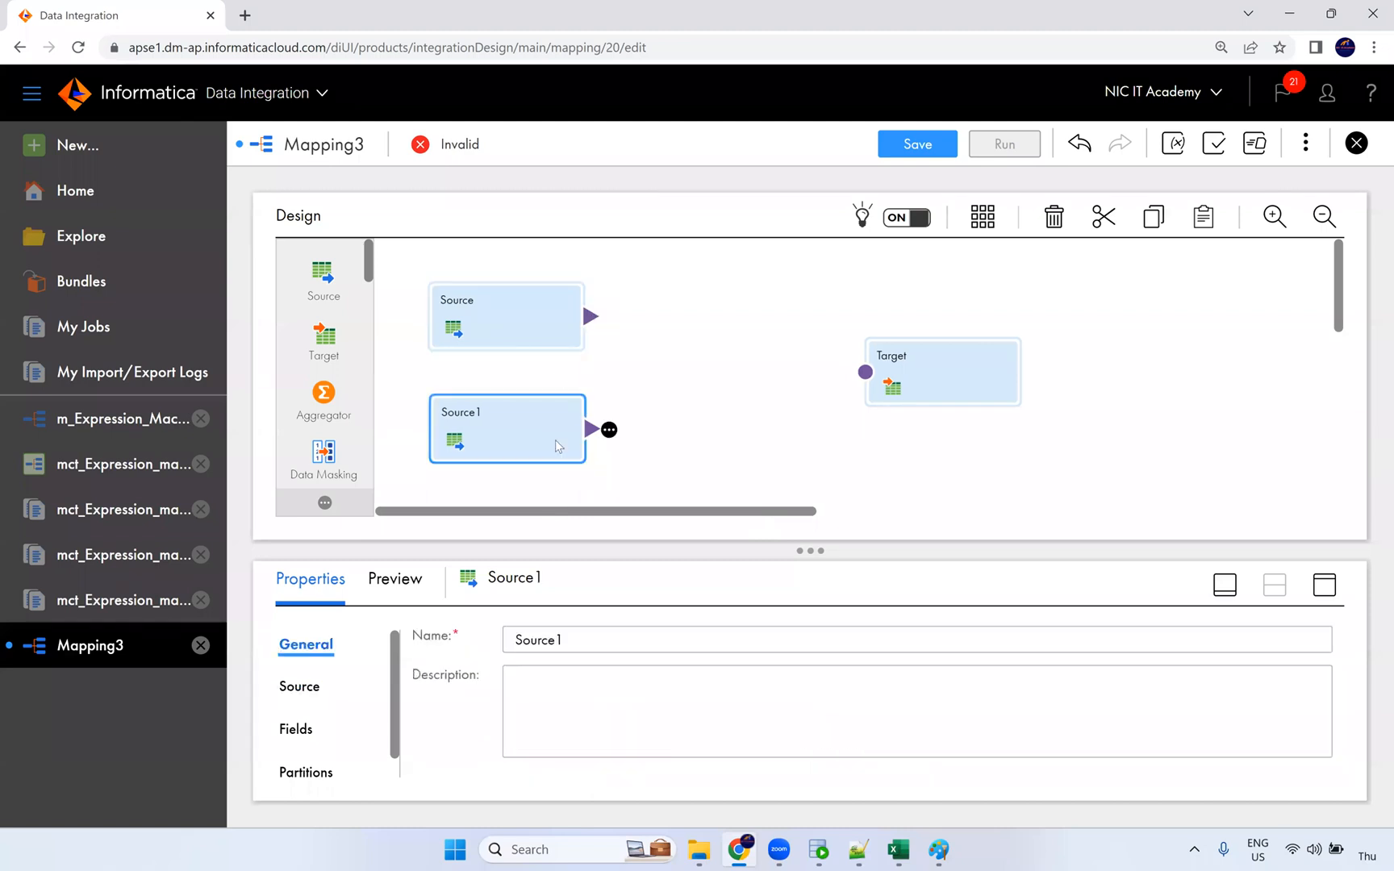
left_click(717, 437)
left_click_drag(467, 635, 201, 633)
type("m_J")
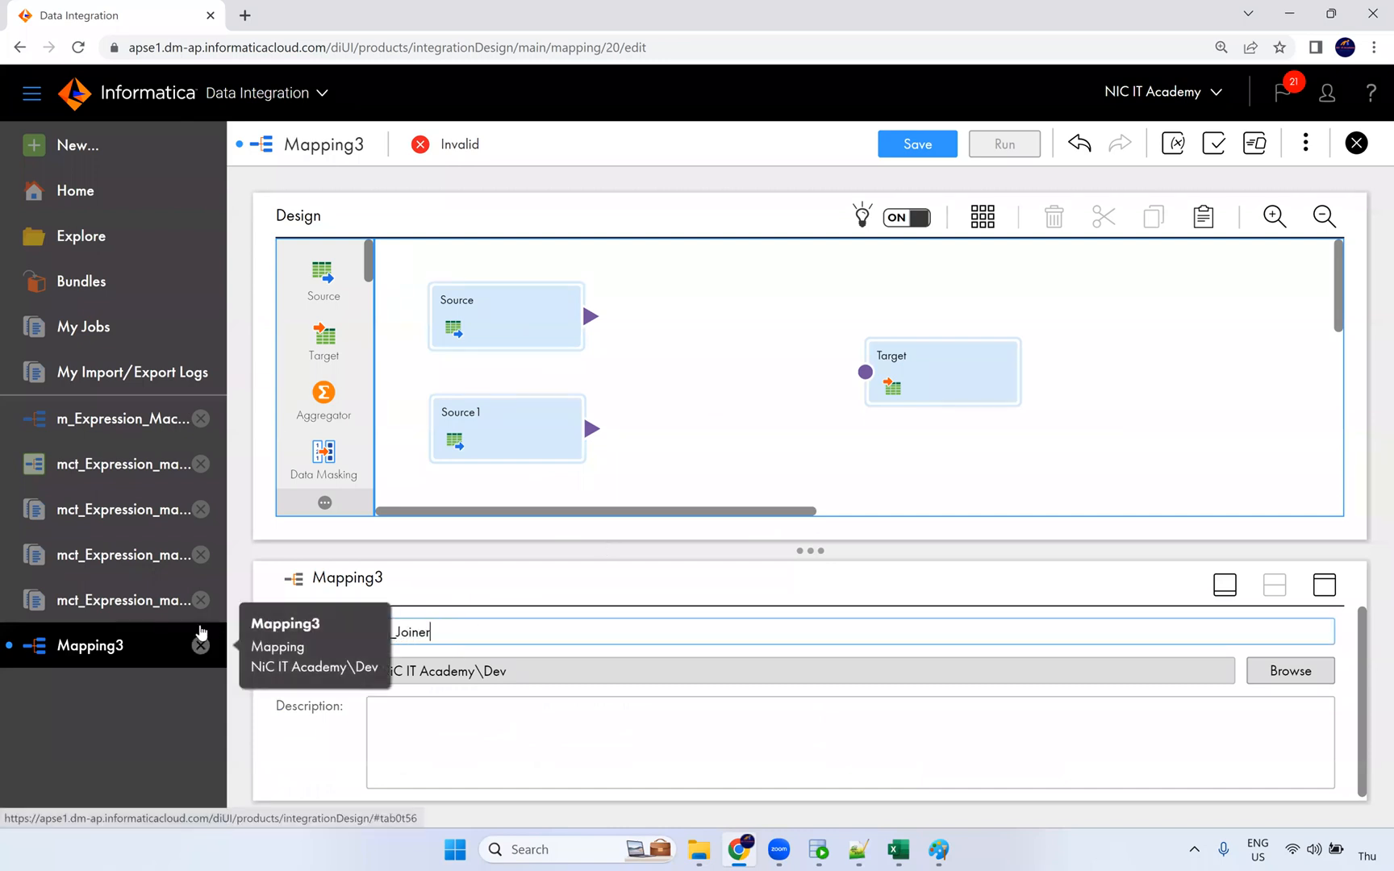
type("oiner_Transformation")
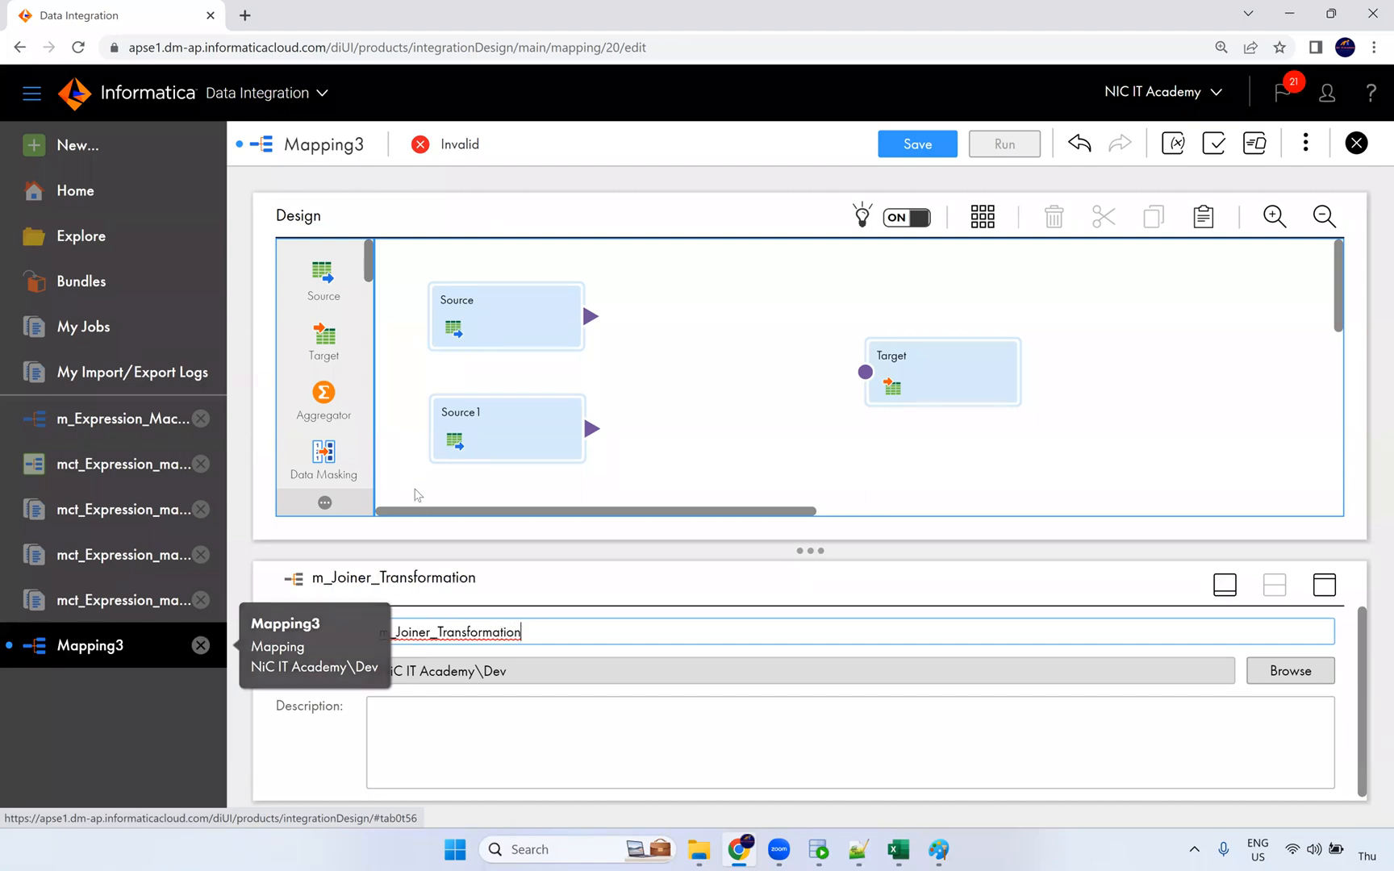
left_click(764, 382)
scroll(355, 375, "down", 4)
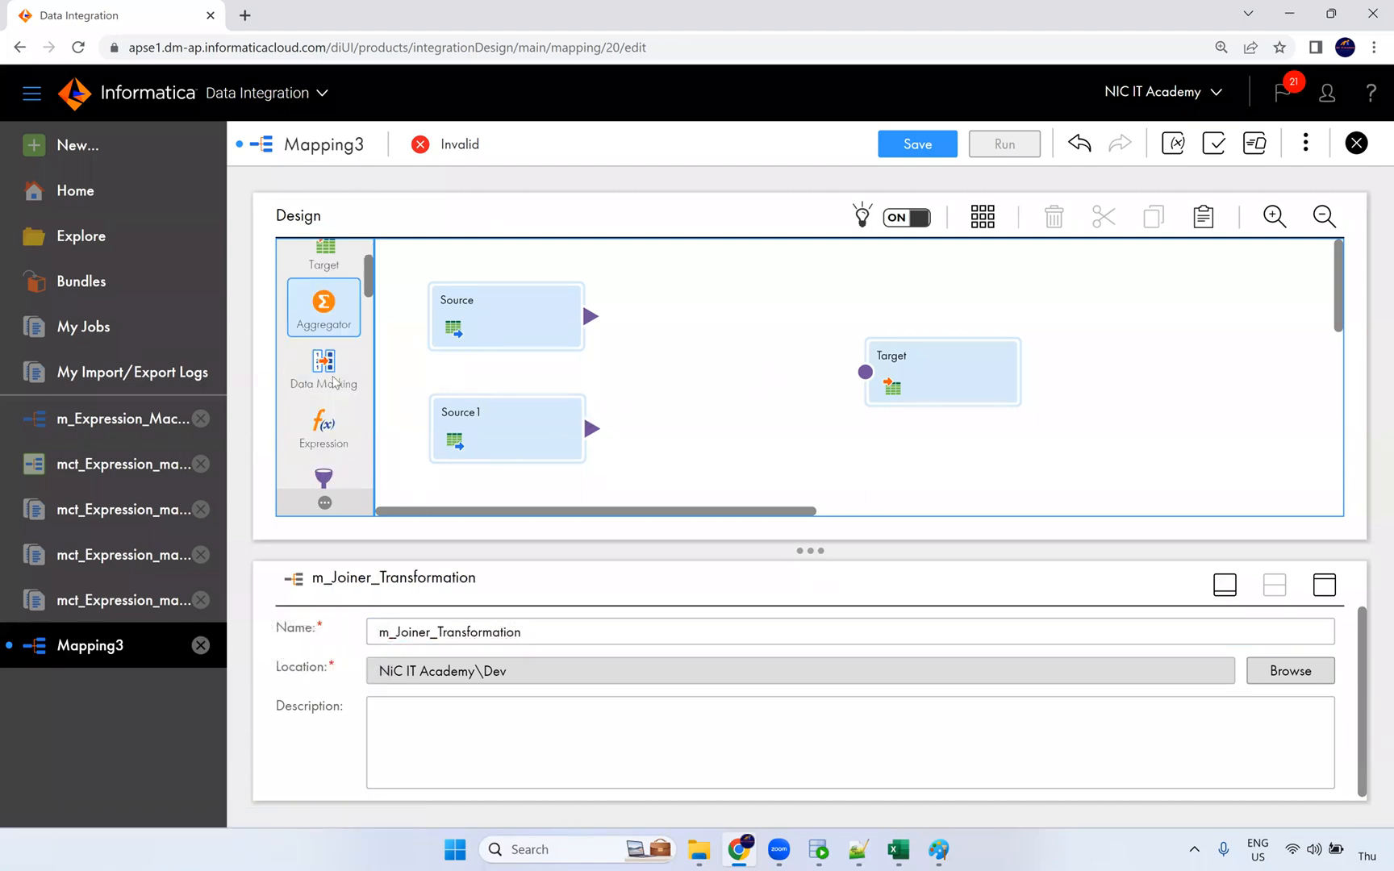
scroll(333, 413, "down", 3)
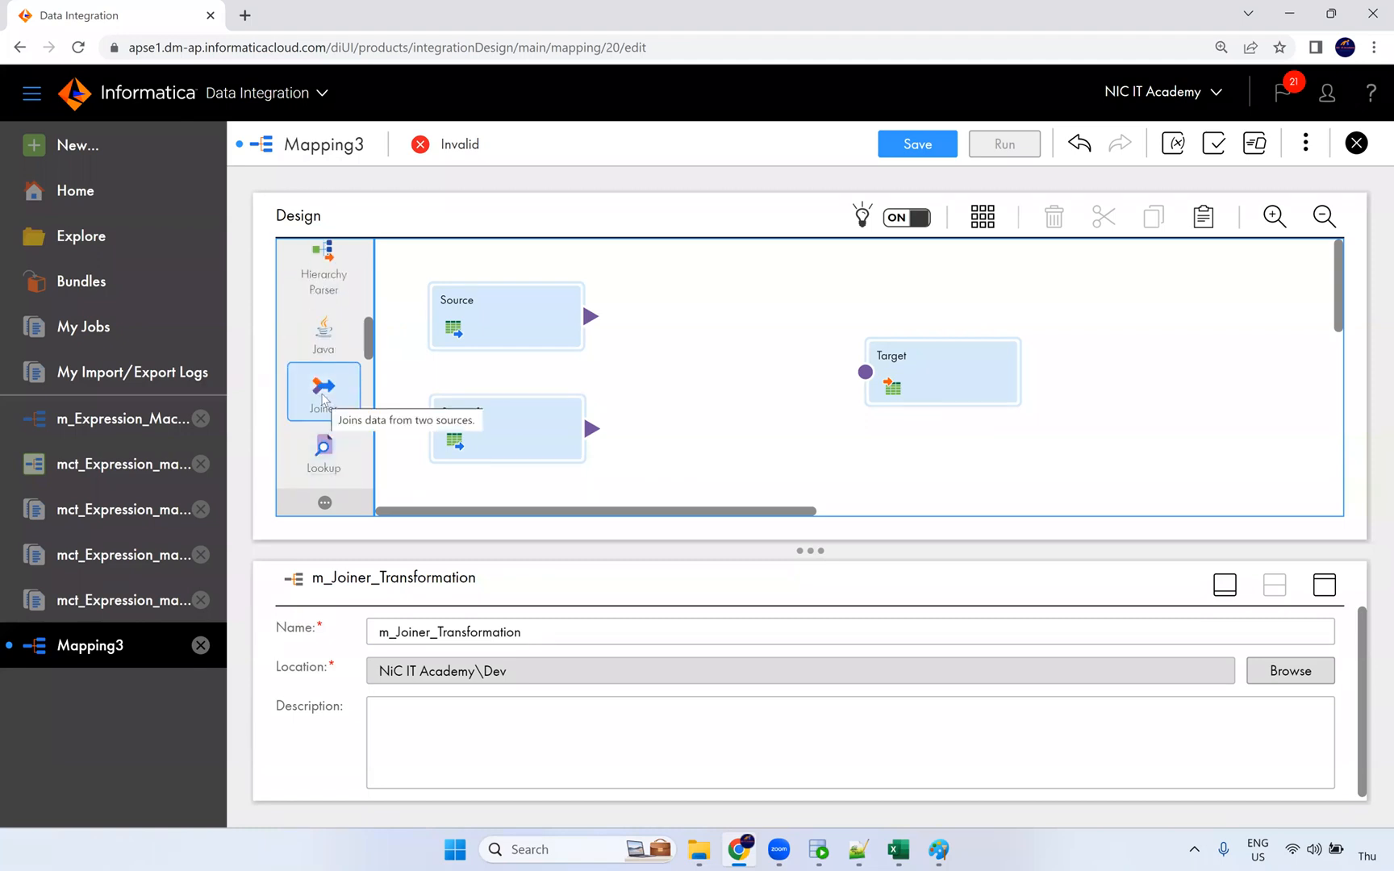
Step: Drop a Joiner on the canvas, linking Source to its Detail input and Source1 to Master
left_click_drag(327, 395, 935, 332)
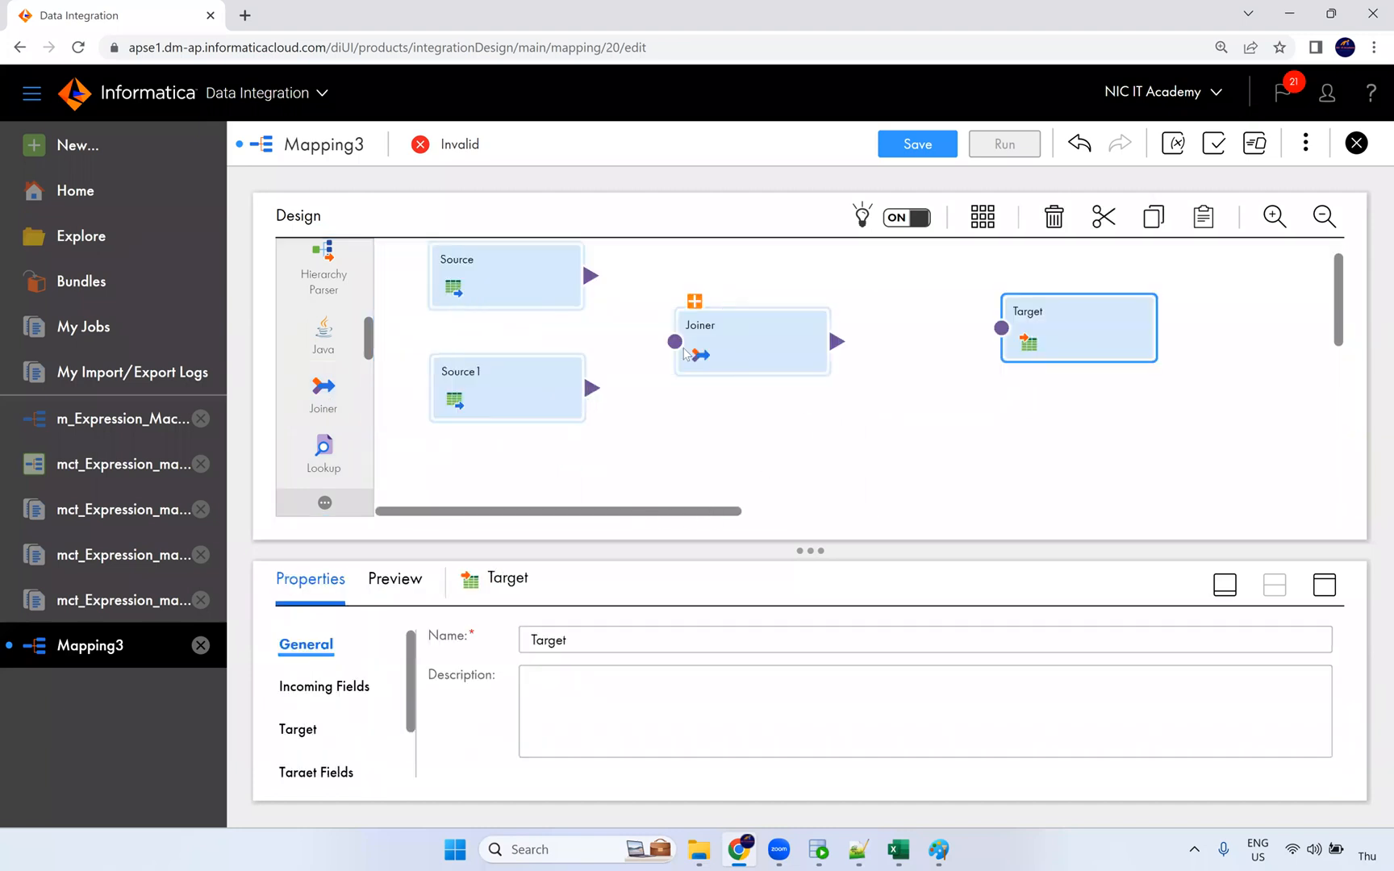
left_click(696, 301)
left_click(741, 322)
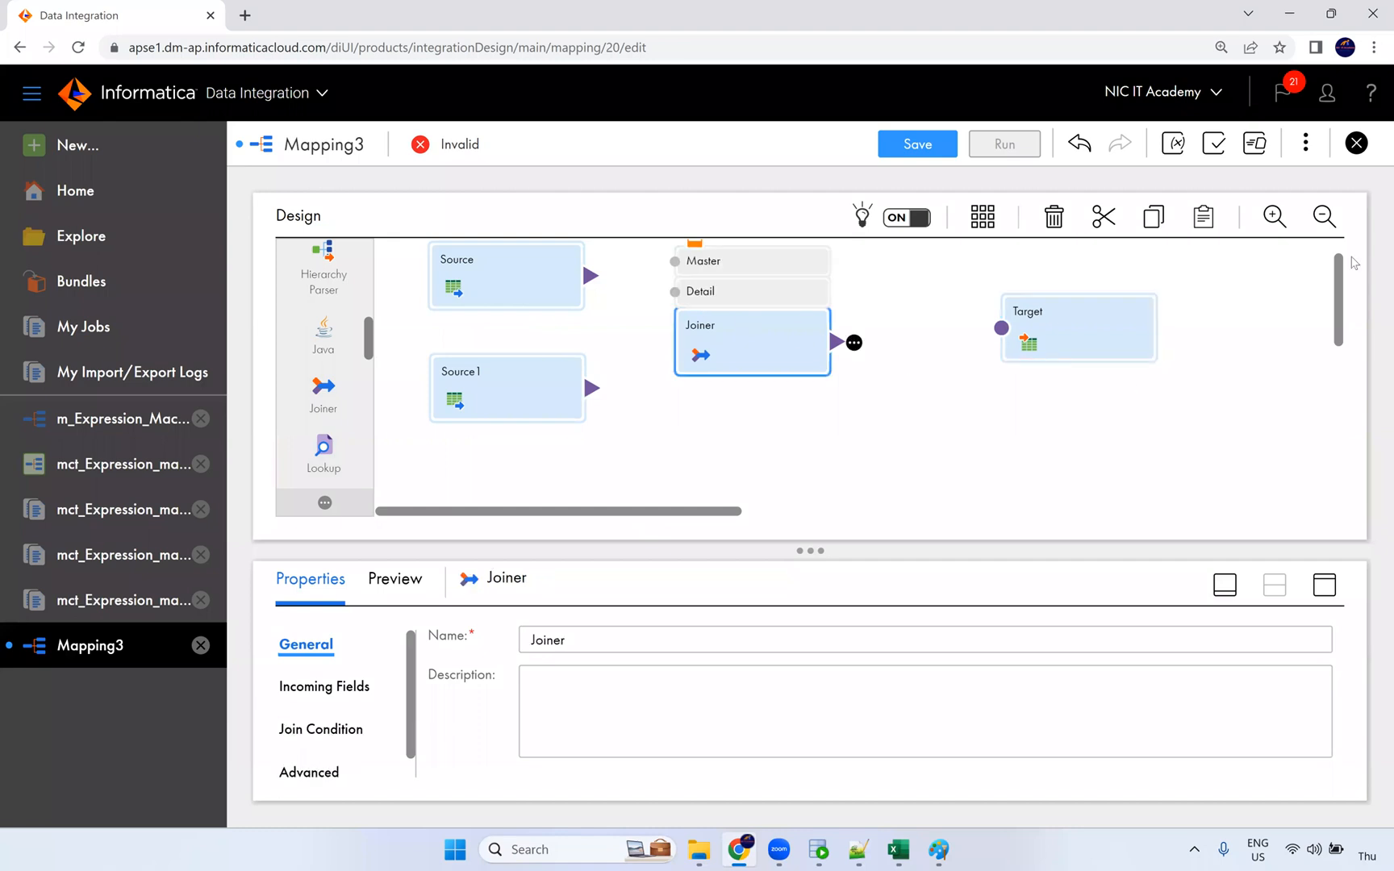
scroll(1346, 258, "up", 1)
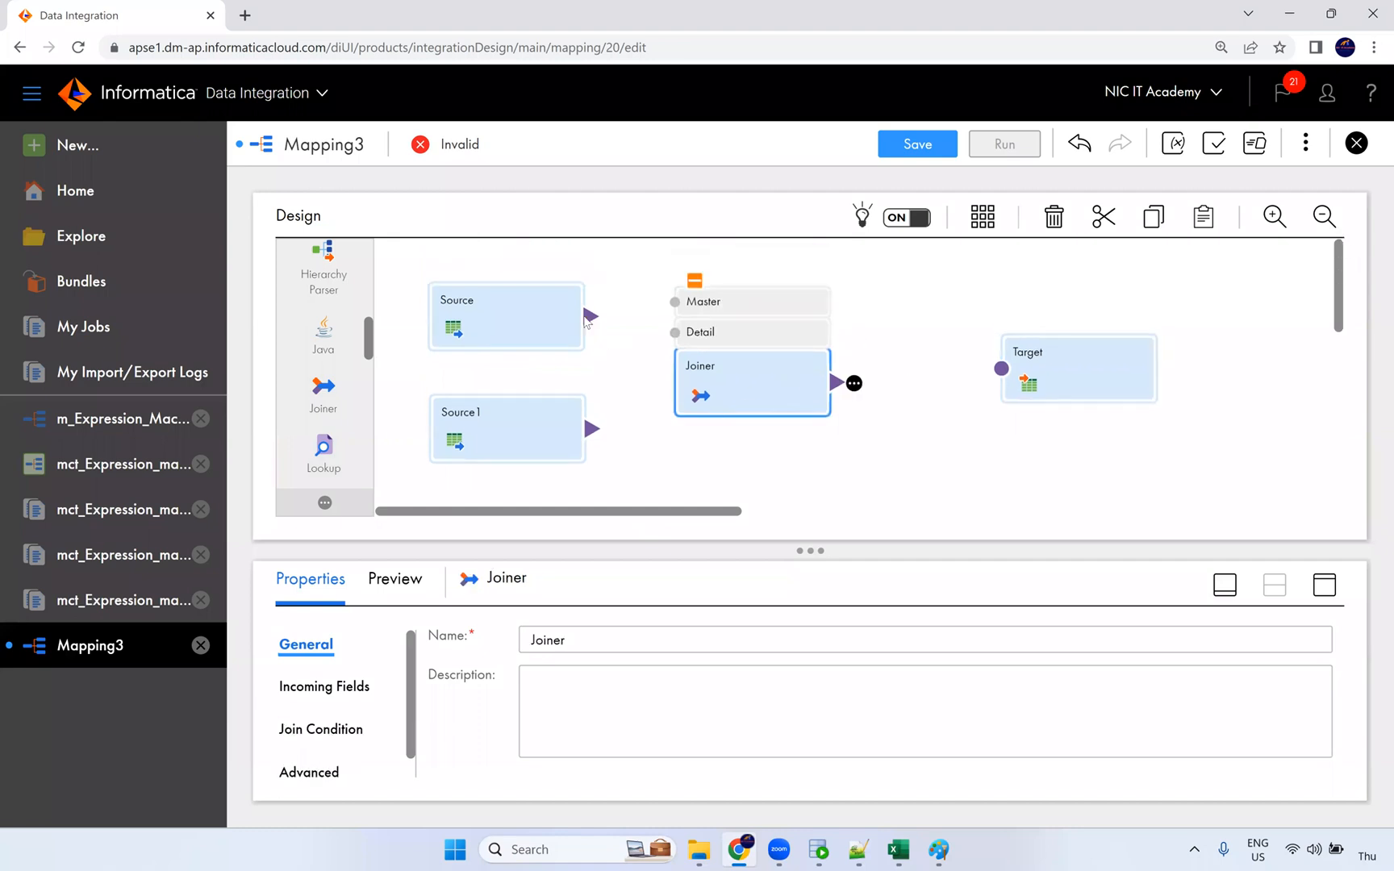
left_click_drag(618, 320, 674, 331)
left_click_drag(593, 428, 672, 303)
left_click_drag(593, 428, 676, 302)
left_click_drag(595, 431, 676, 306)
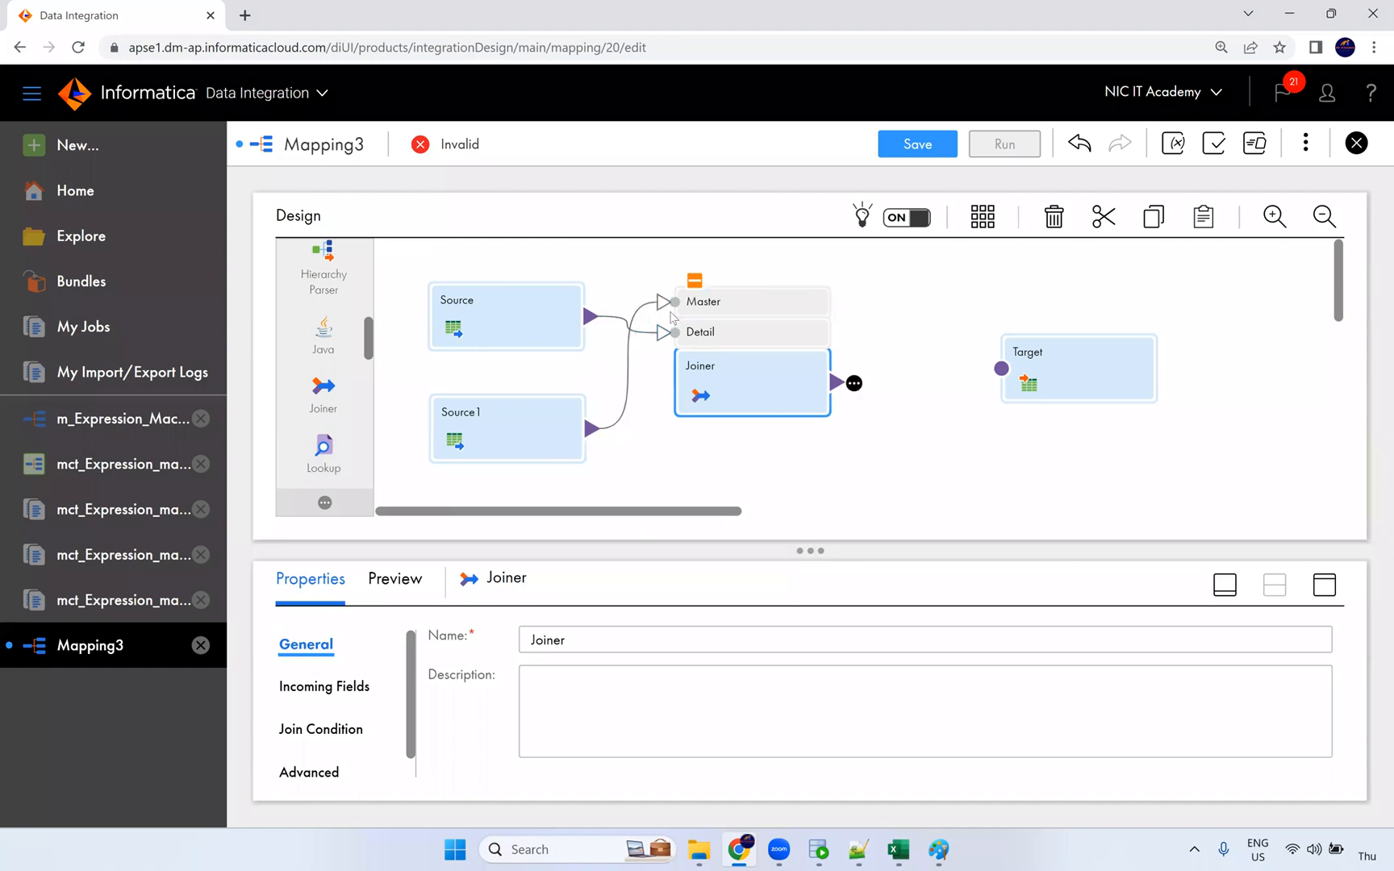
left_click(1323, 584)
Step: Resolve the Joiner's field name conflicts with prefix emp_ for Source and dept_ for Source1
left_click(316, 368)
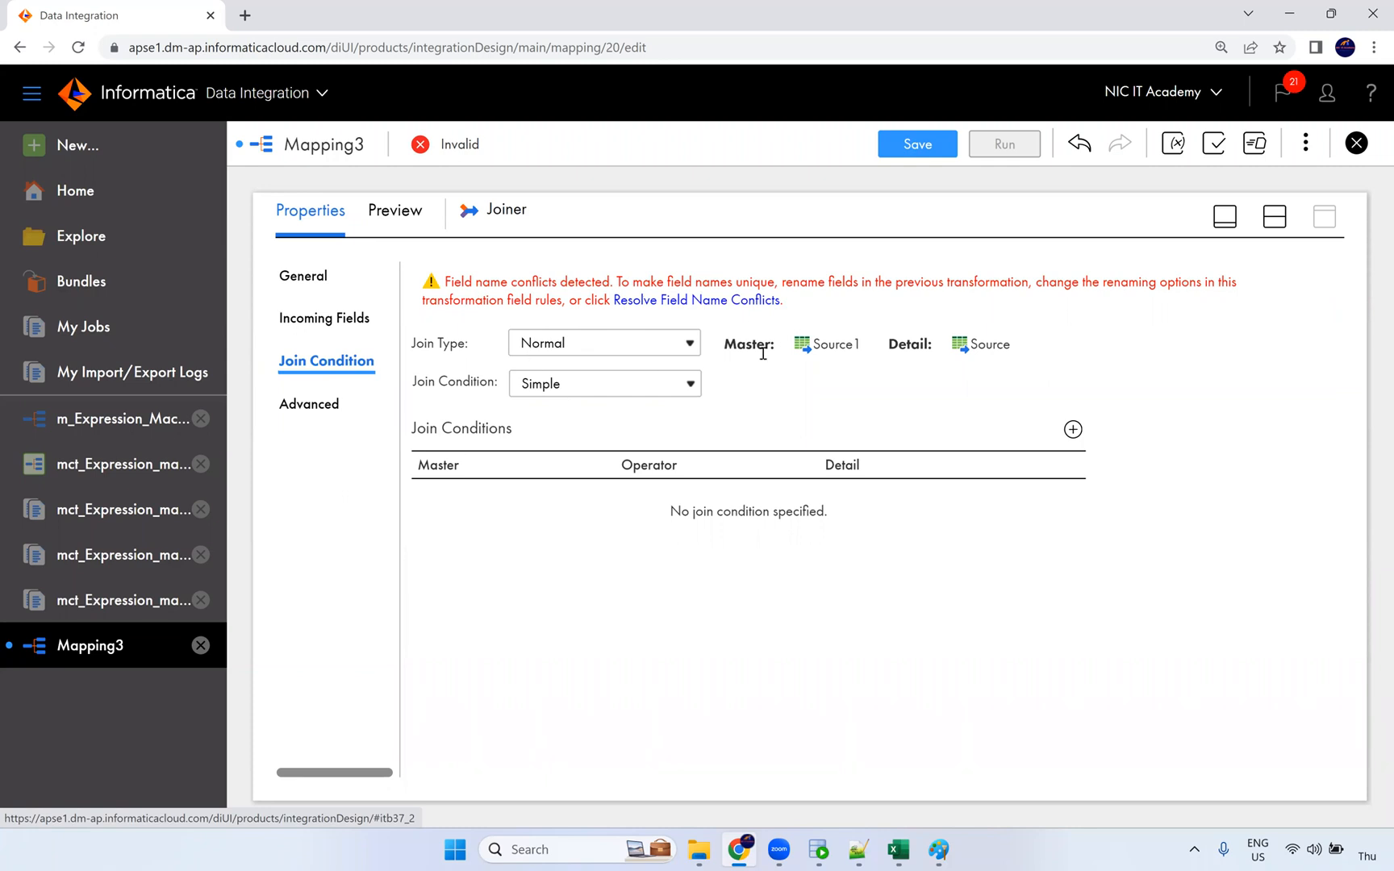
left_click(663, 301)
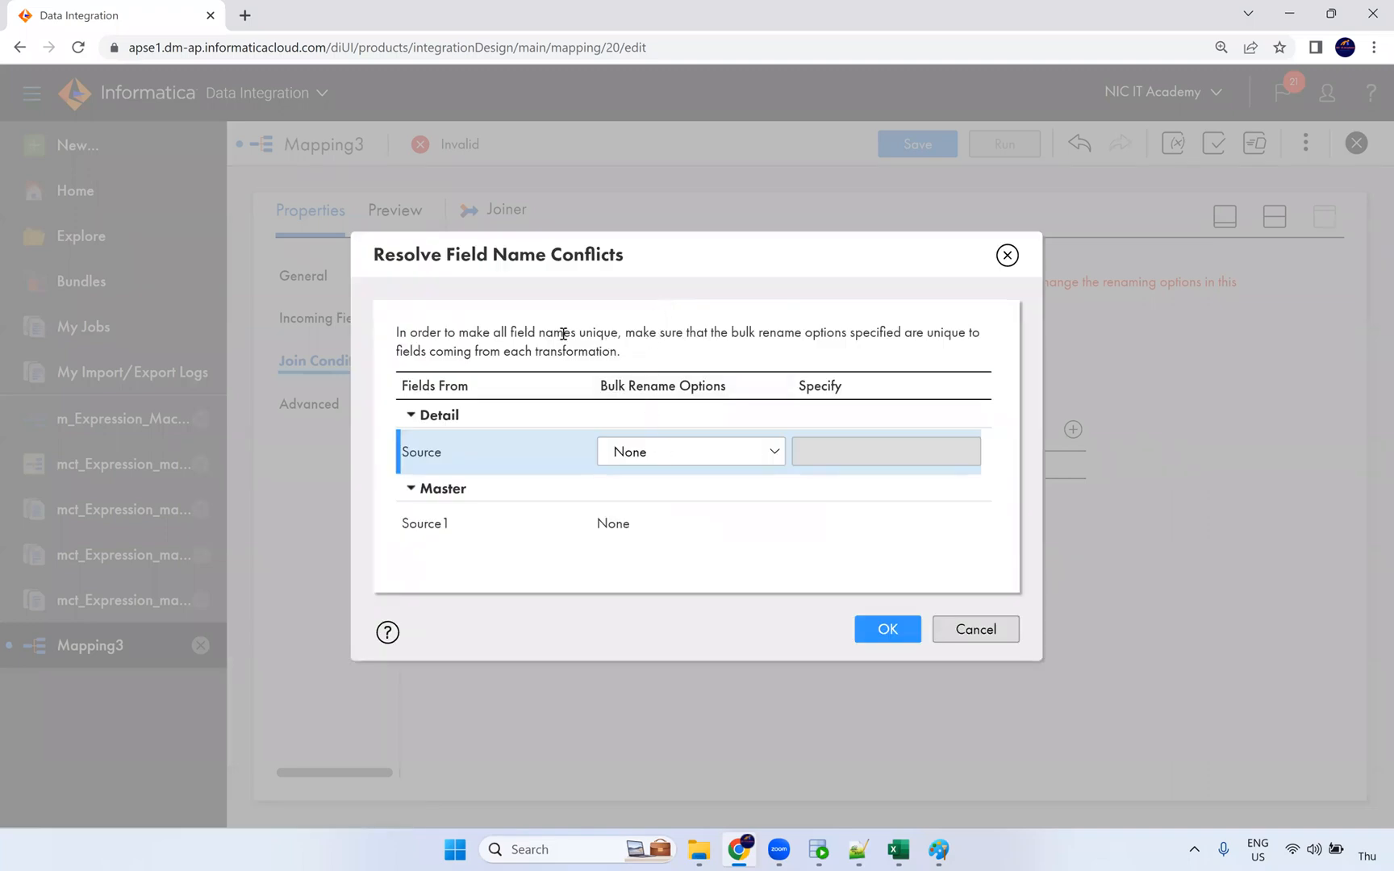
left_click(1007, 255)
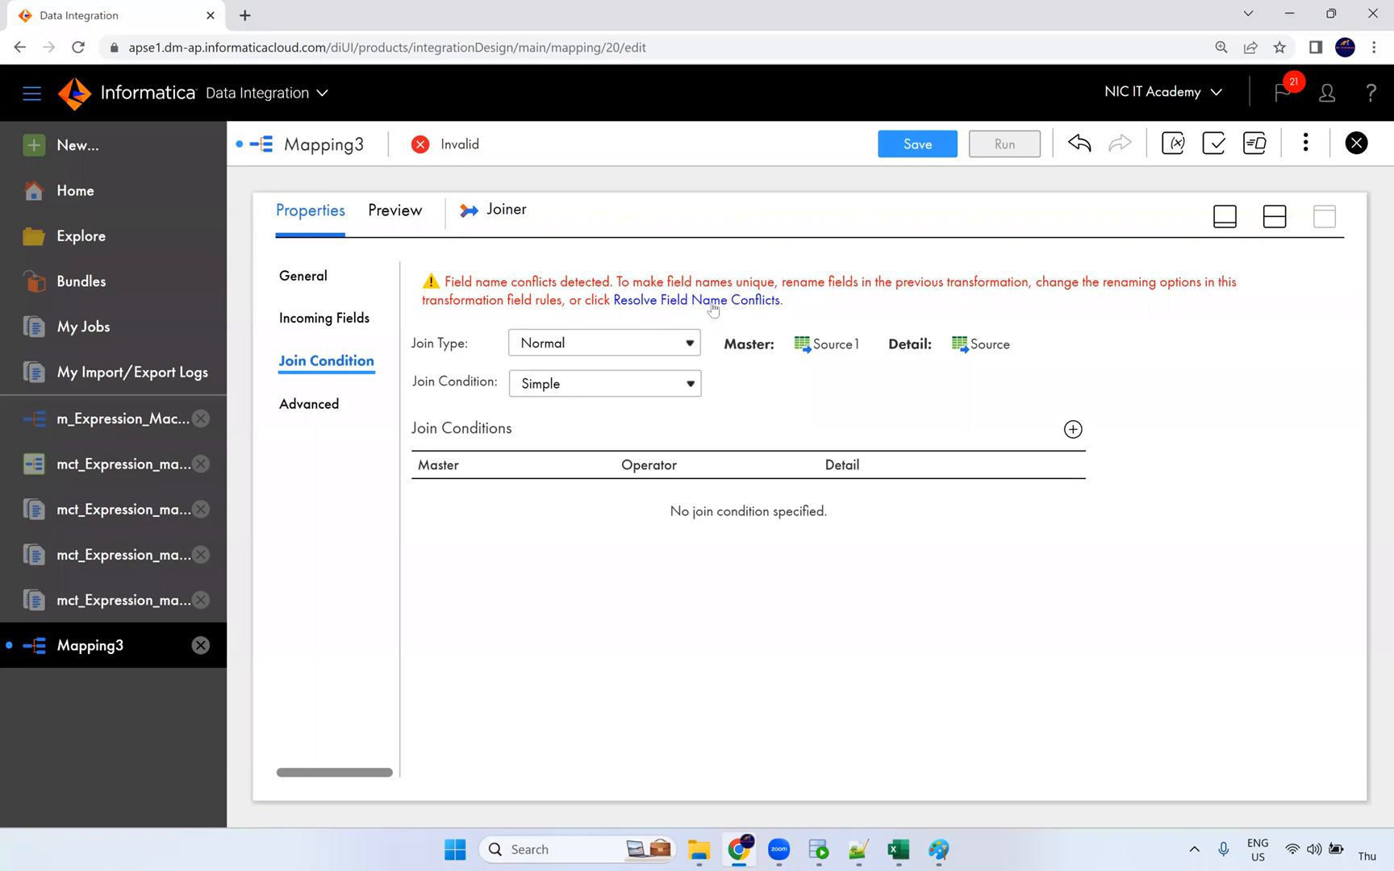
left_click(741, 302)
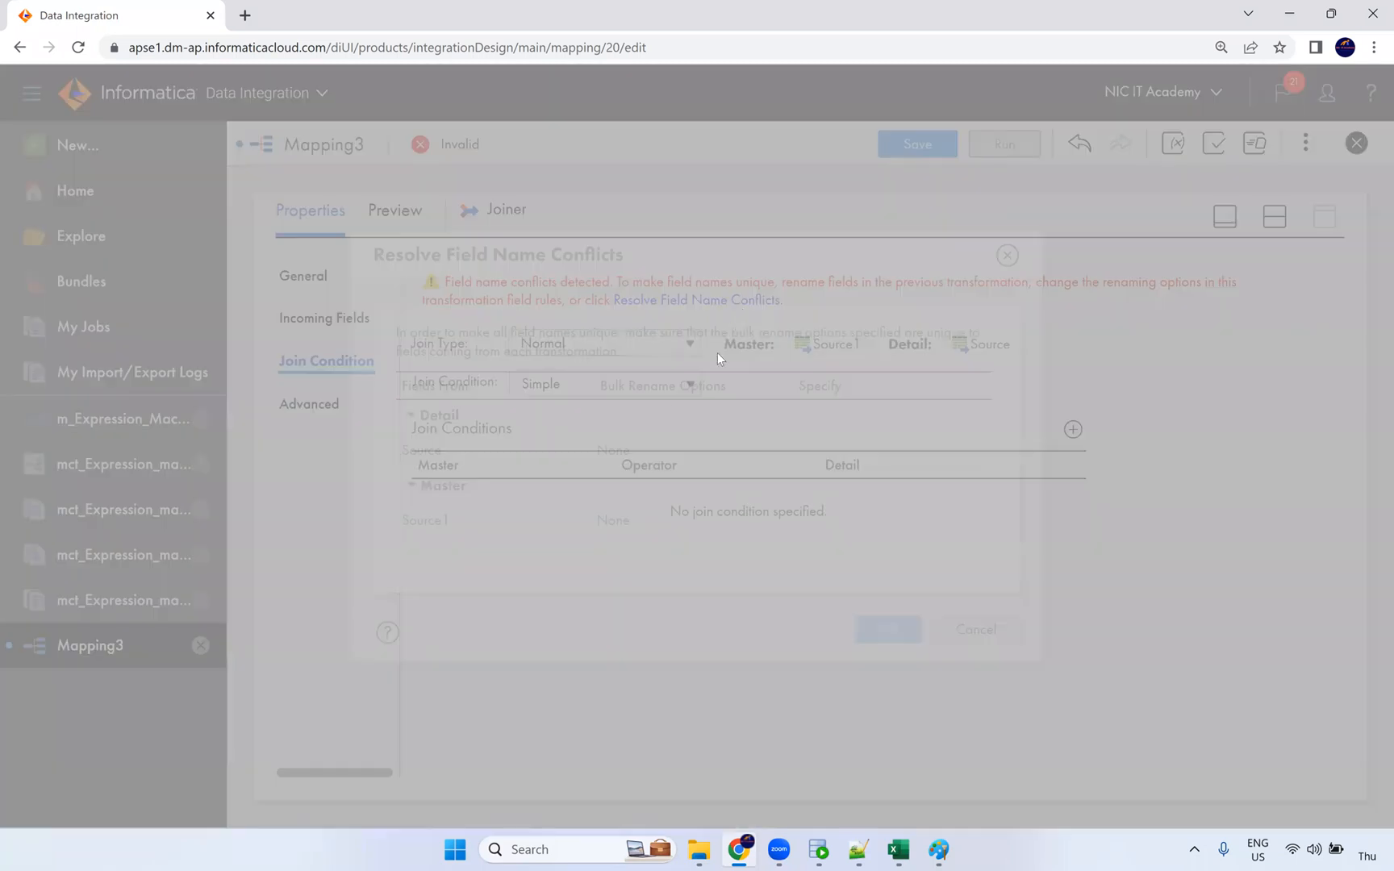
left_click(645, 458)
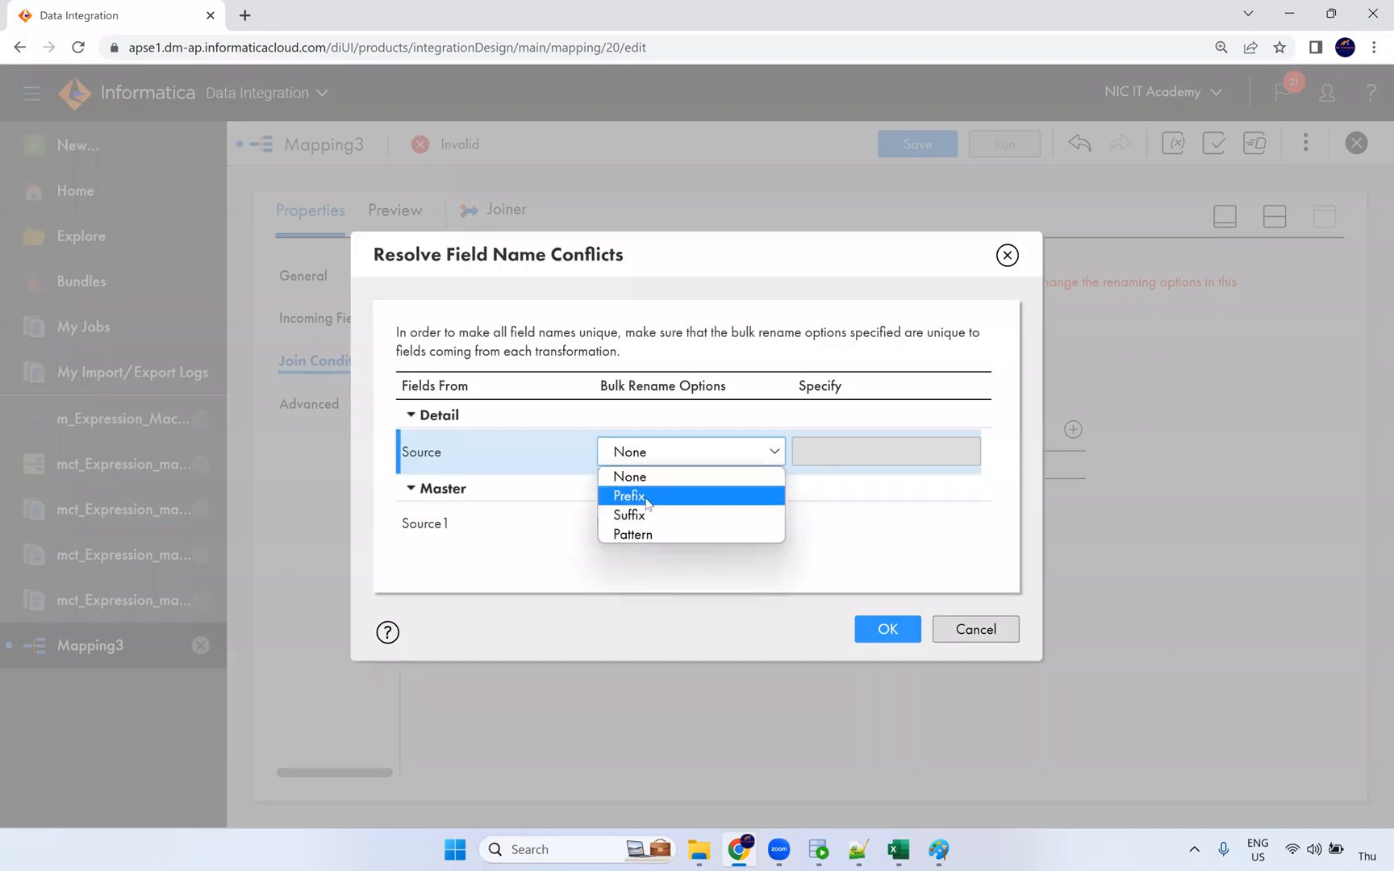
left_click(649, 496)
left_click(815, 453)
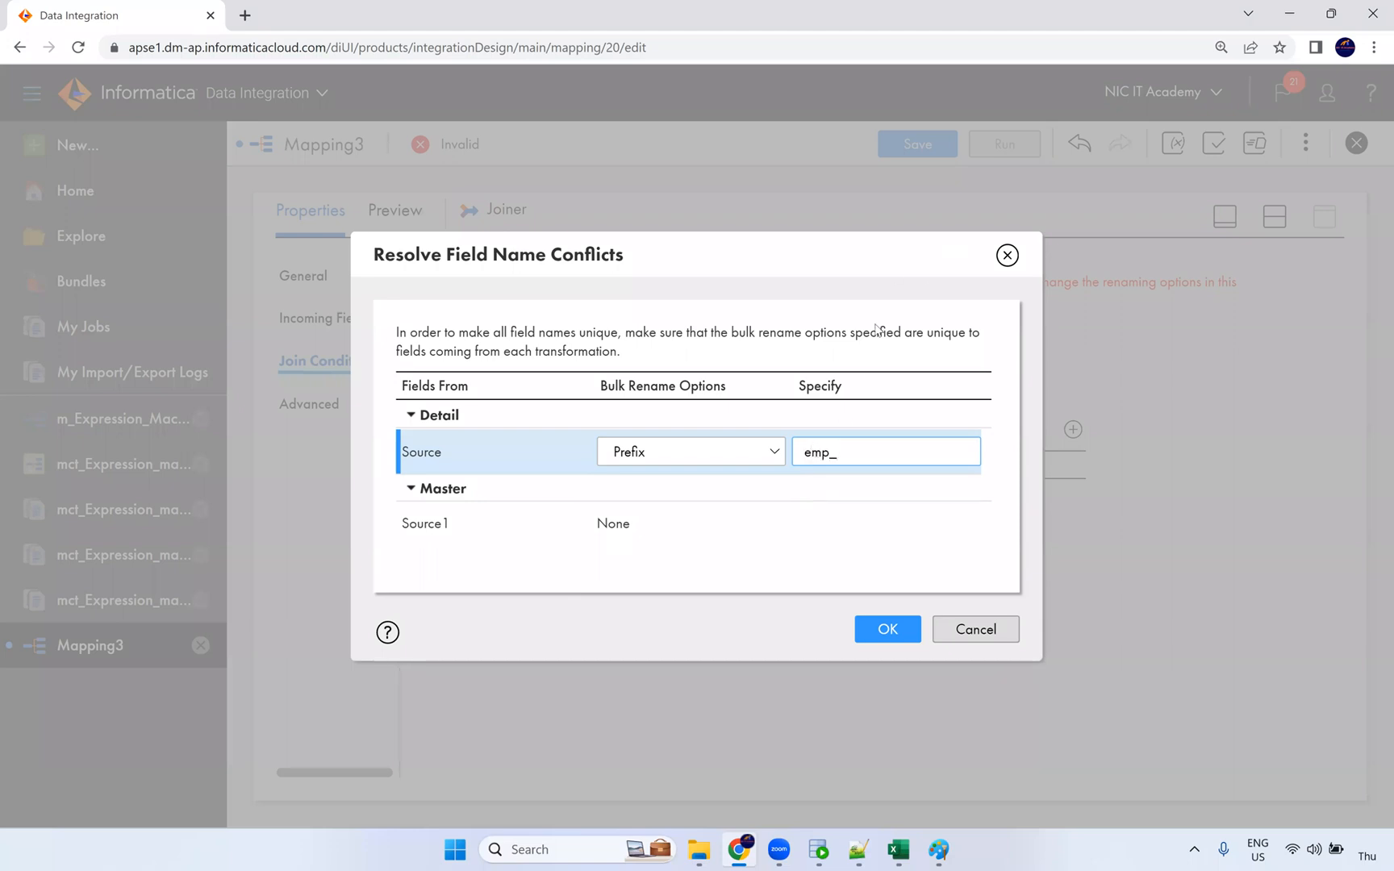
left_click(617, 526)
left_click(643, 532)
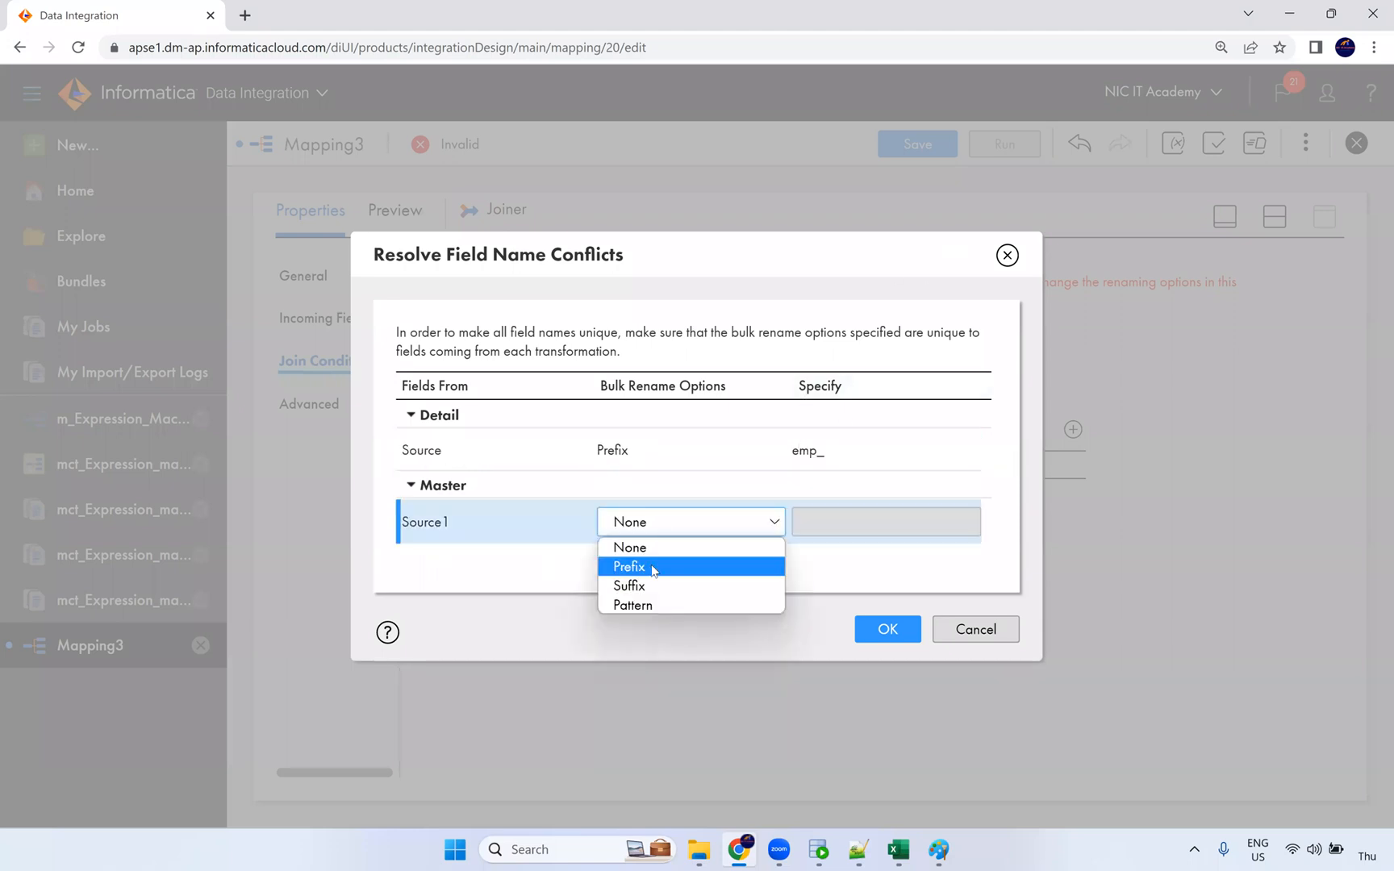
left_click(637, 568)
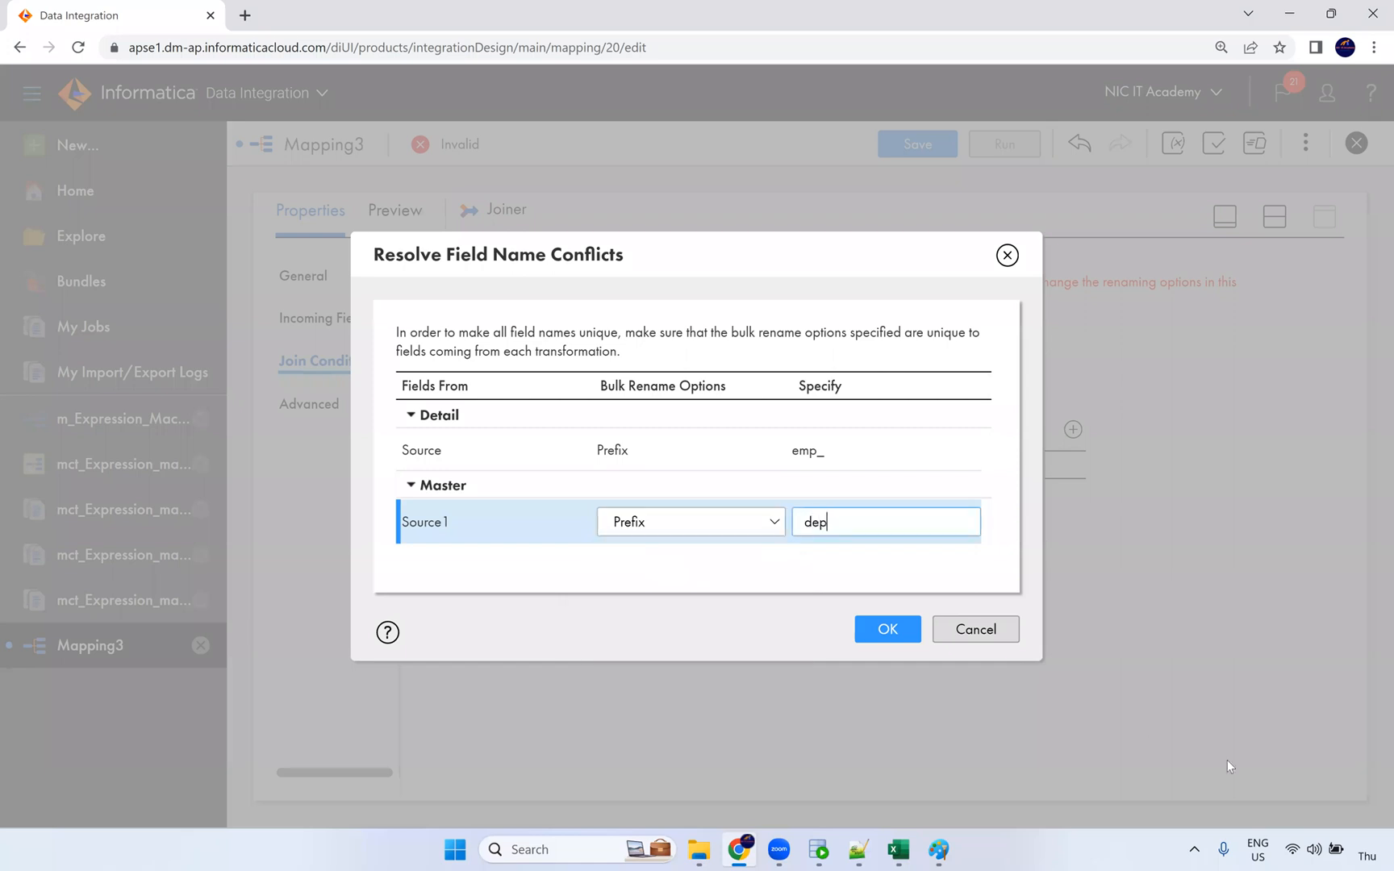
left_click(884, 629)
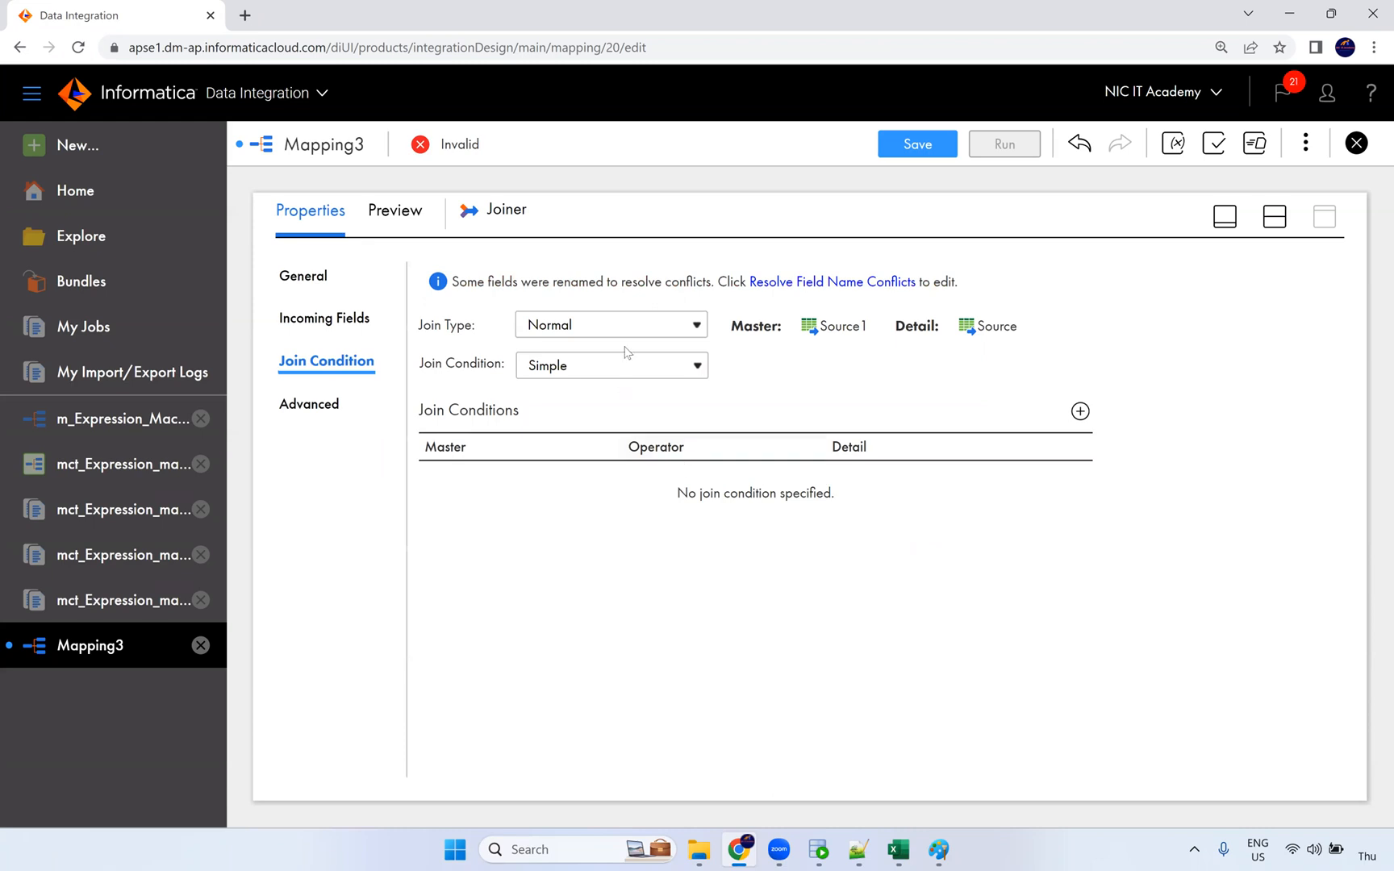
Step: Add the join condition dept_DEPARTMENT_ID = emp_DEPARTMENT_ID
left_click(1080, 411)
left_click(605, 484)
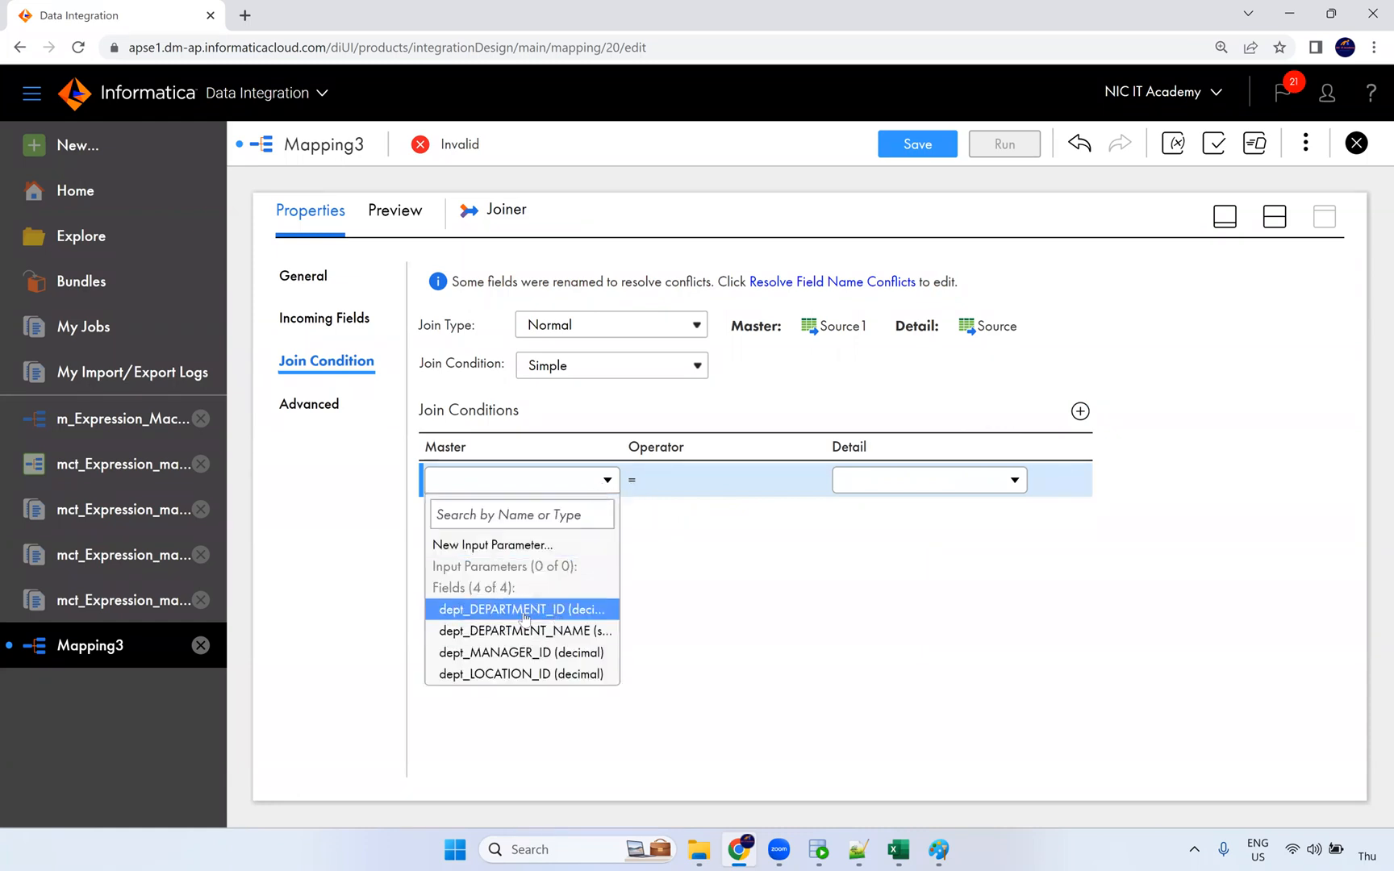
left_click(549, 612)
left_click(890, 481)
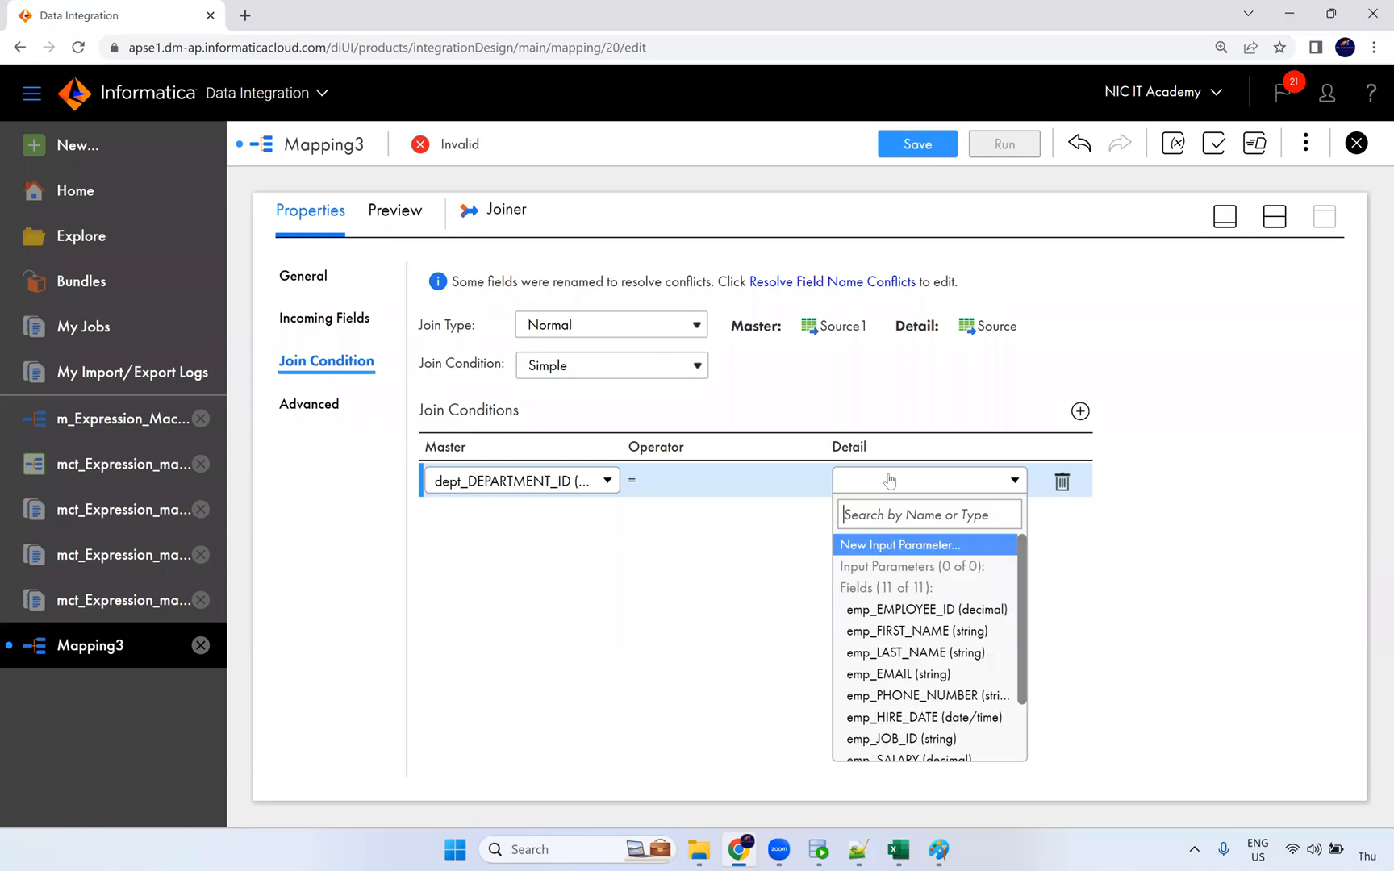
scroll(944, 635, "down", 2)
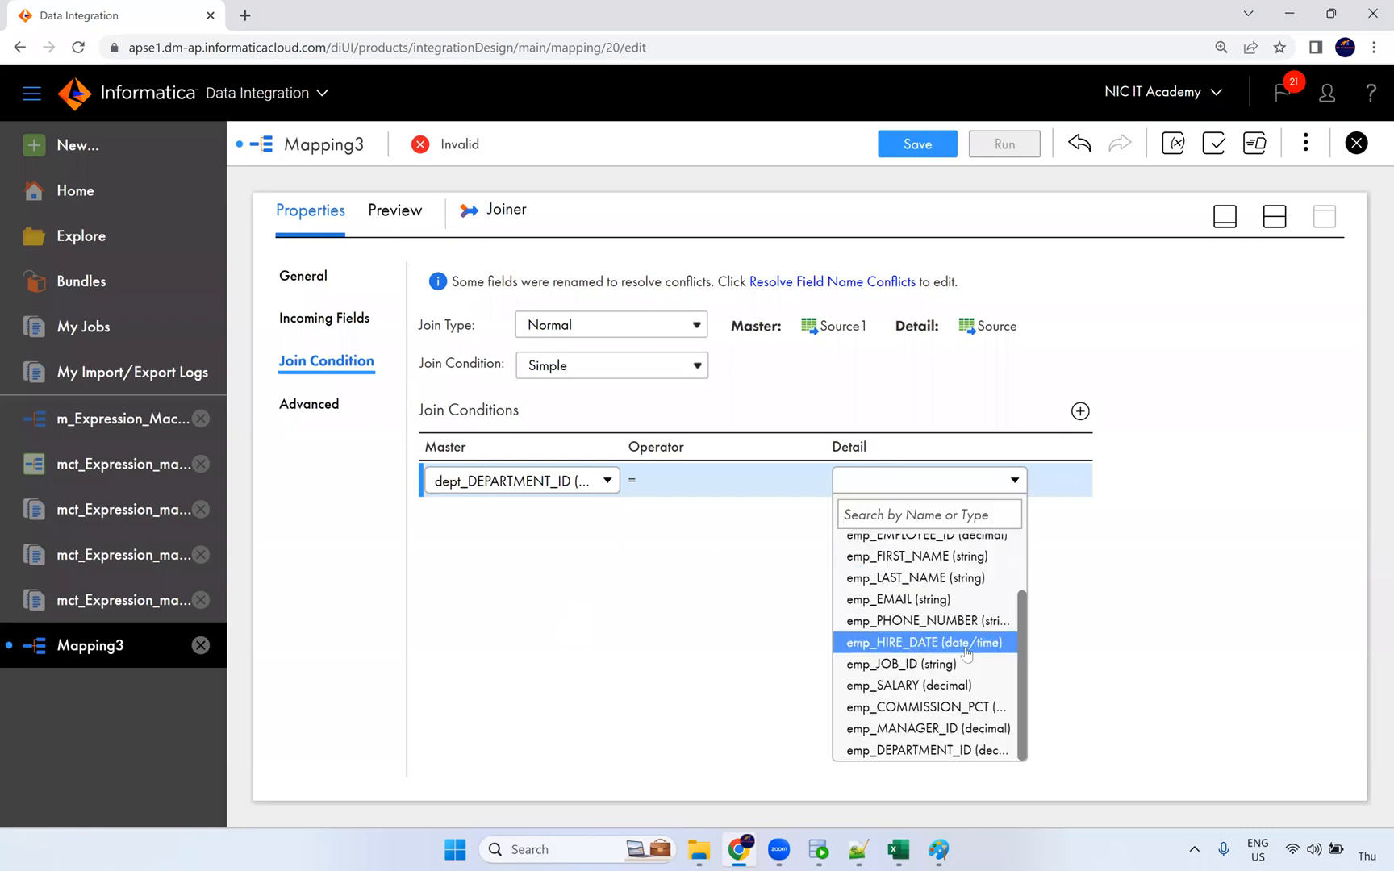
left_click(973, 750)
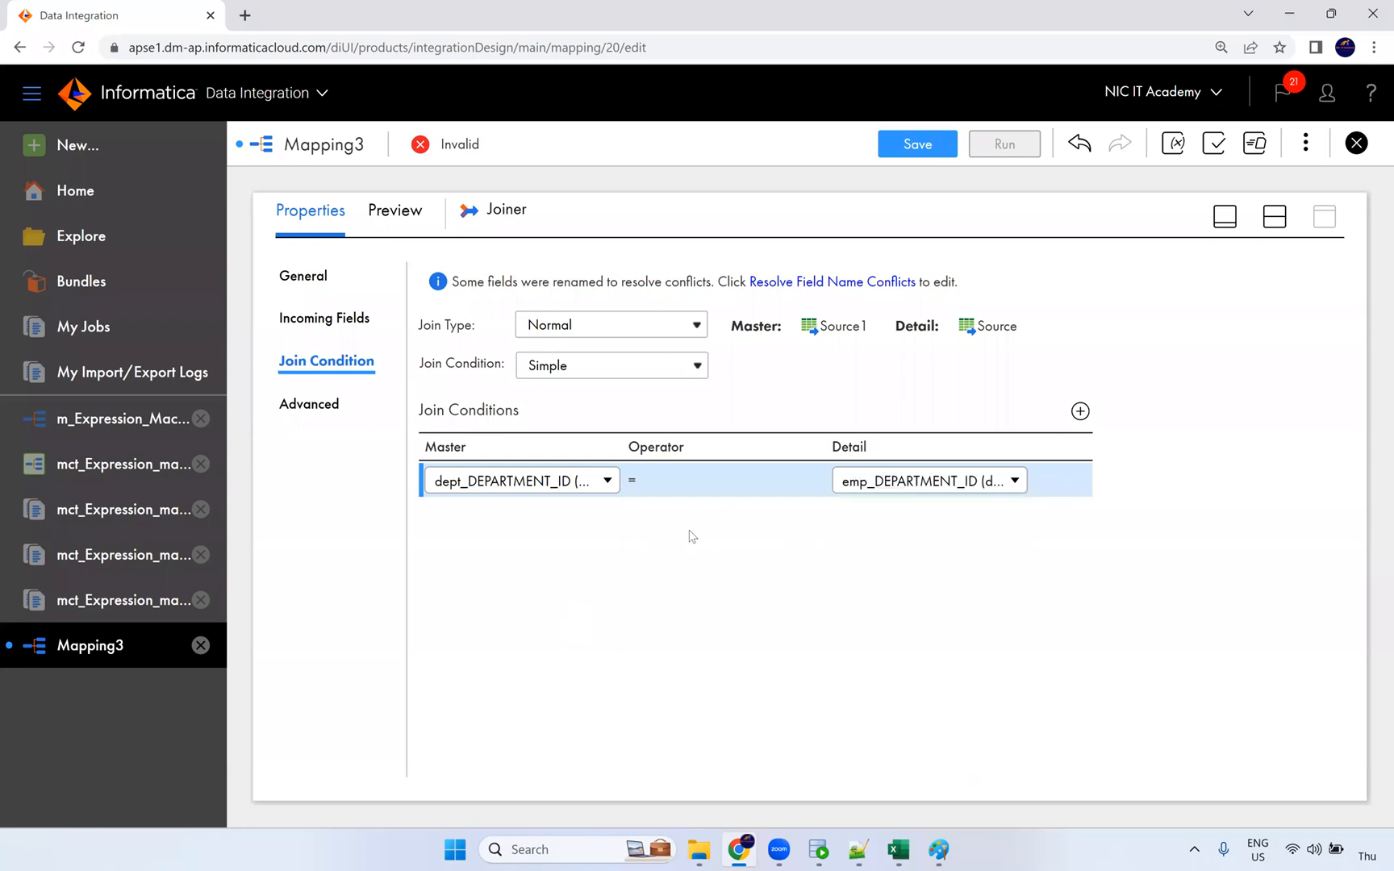
left_click(664, 520)
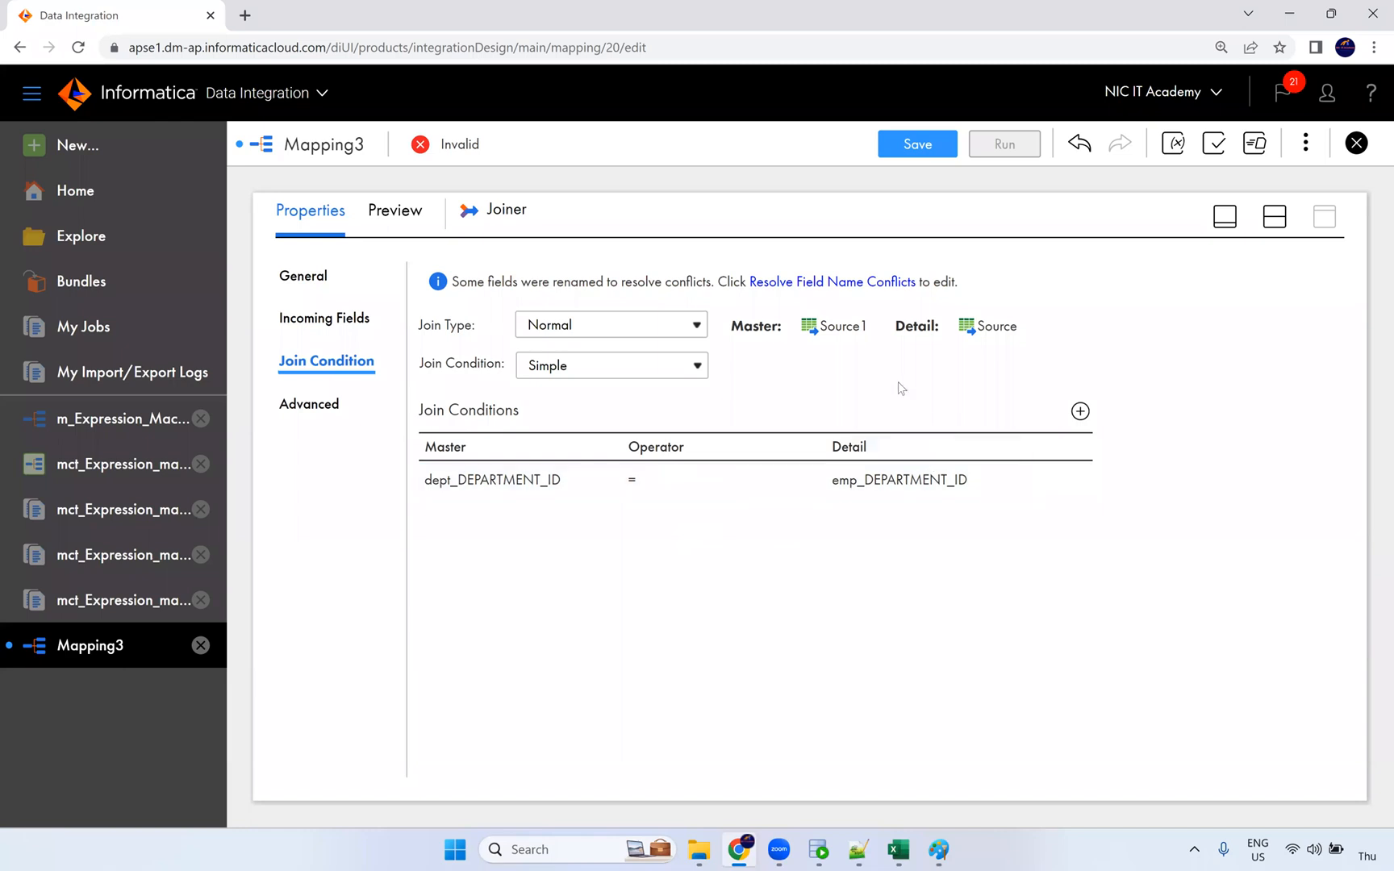
Step: Keep the Normal join type and bring up the Joiner's Advanced settings
left_click(655, 368)
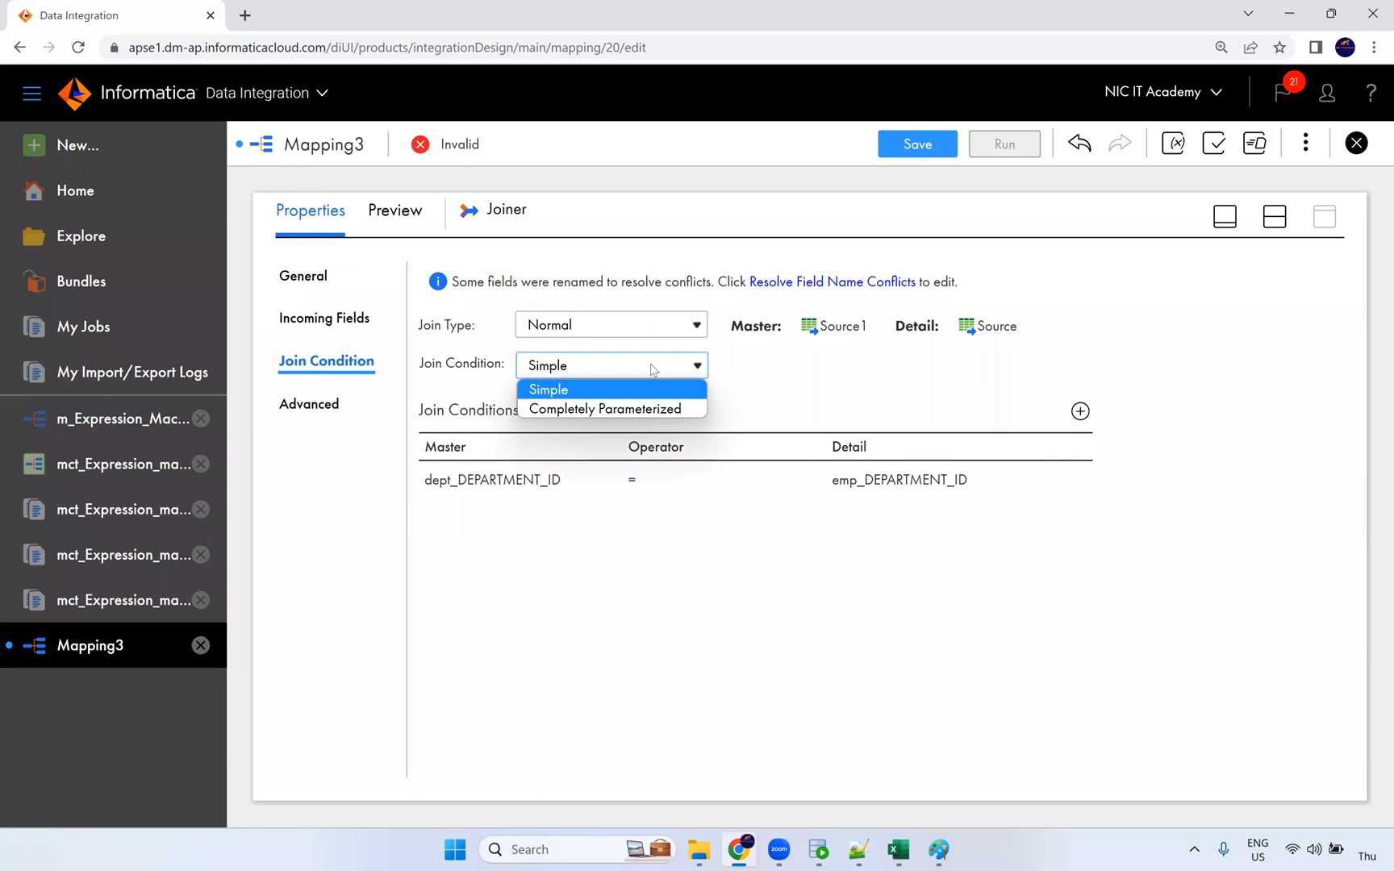
left_click(764, 379)
left_click(672, 330)
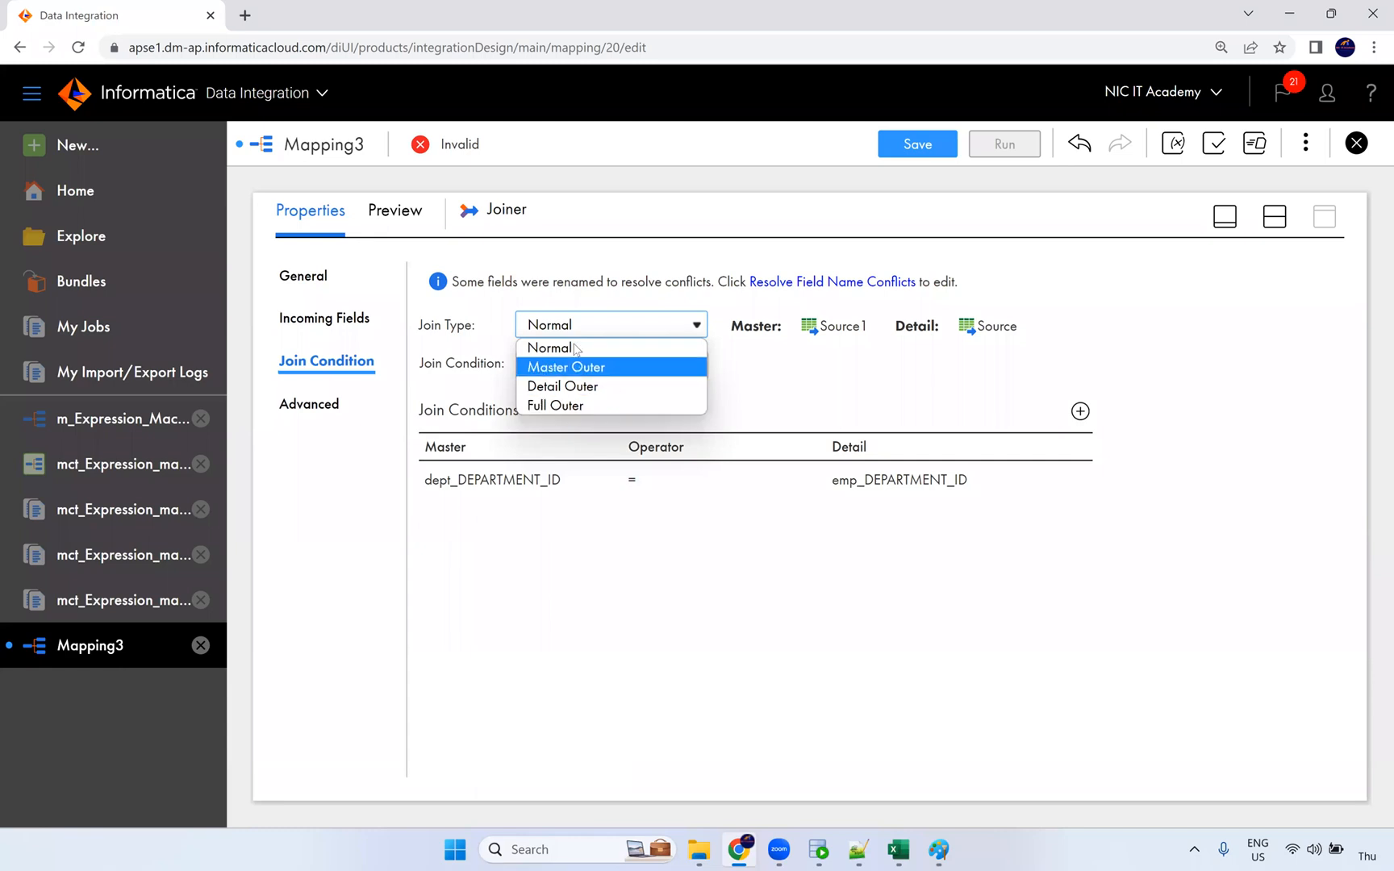
left_click(795, 383)
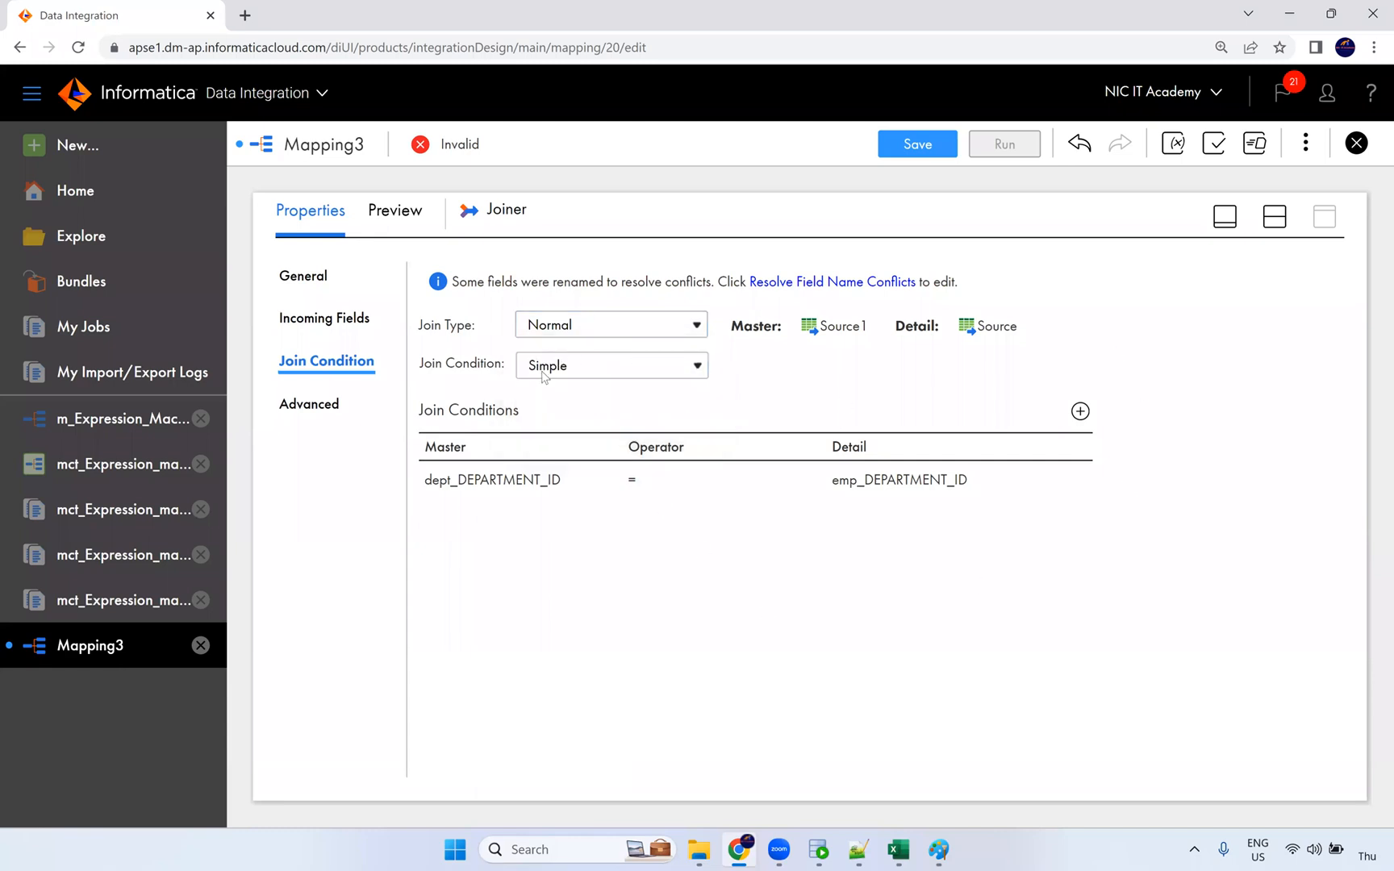
left_click(337, 407)
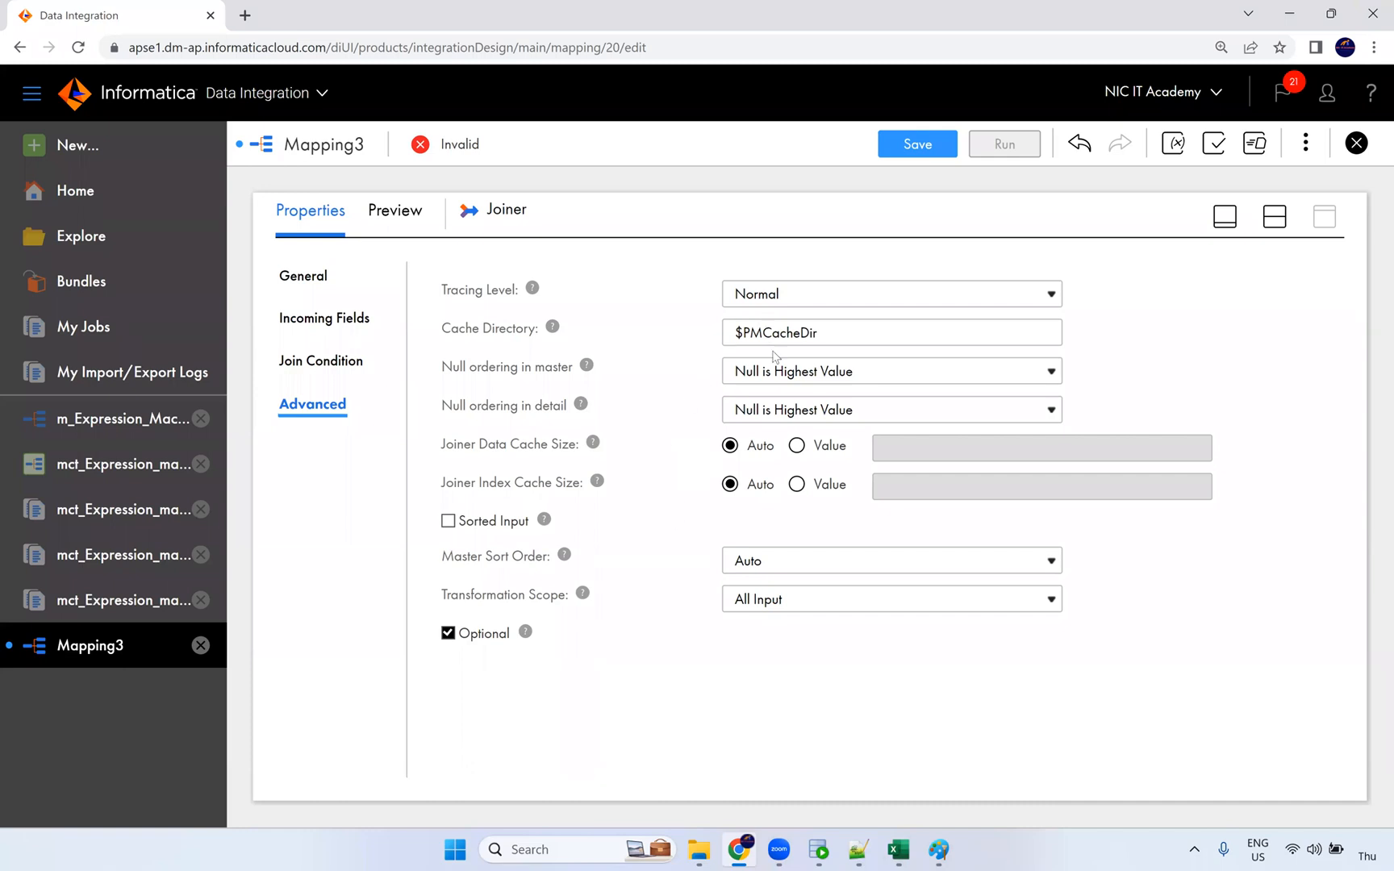
Step: Link the Joiner's output to the Target, completing the Source/Source1–Joiner–Target flow
left_click_drag(811, 332, 712, 338)
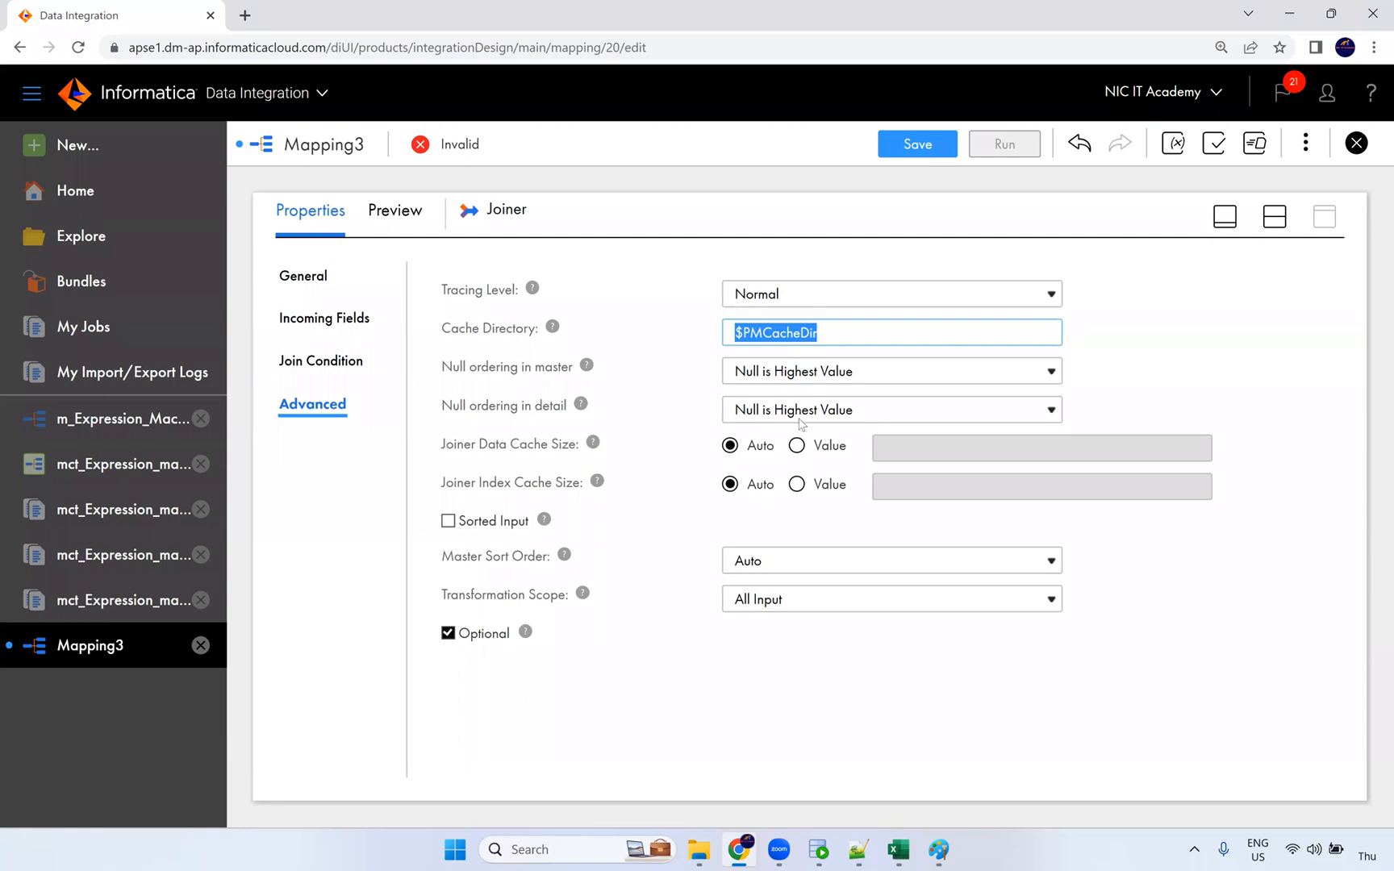
left_click(321, 363)
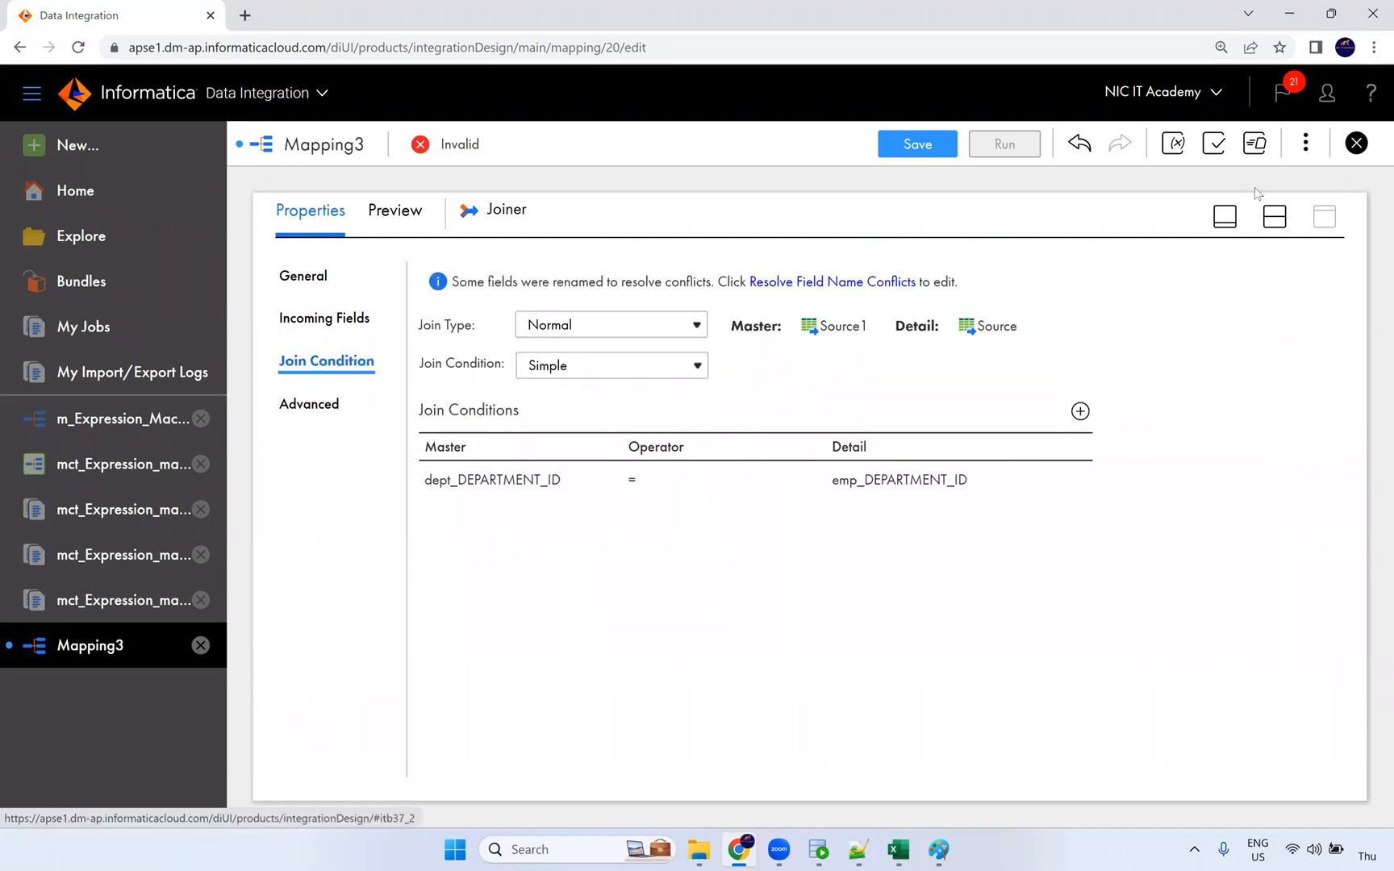
left_click(1278, 219)
left_click_drag(837, 383, 1001, 374)
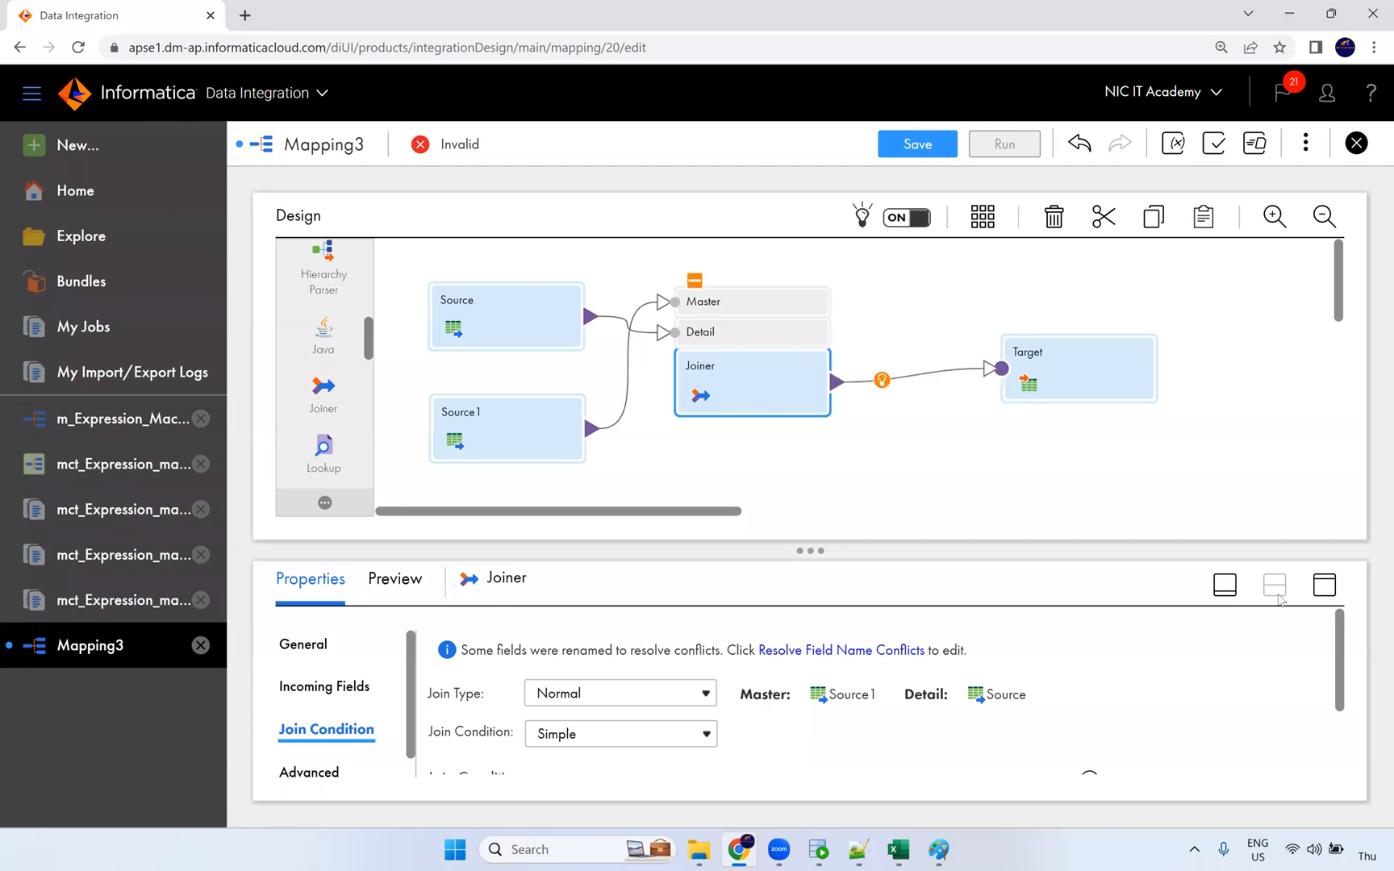
Step: Select the Target and set its connection to Oracle_Tgt
left_click(1324, 586)
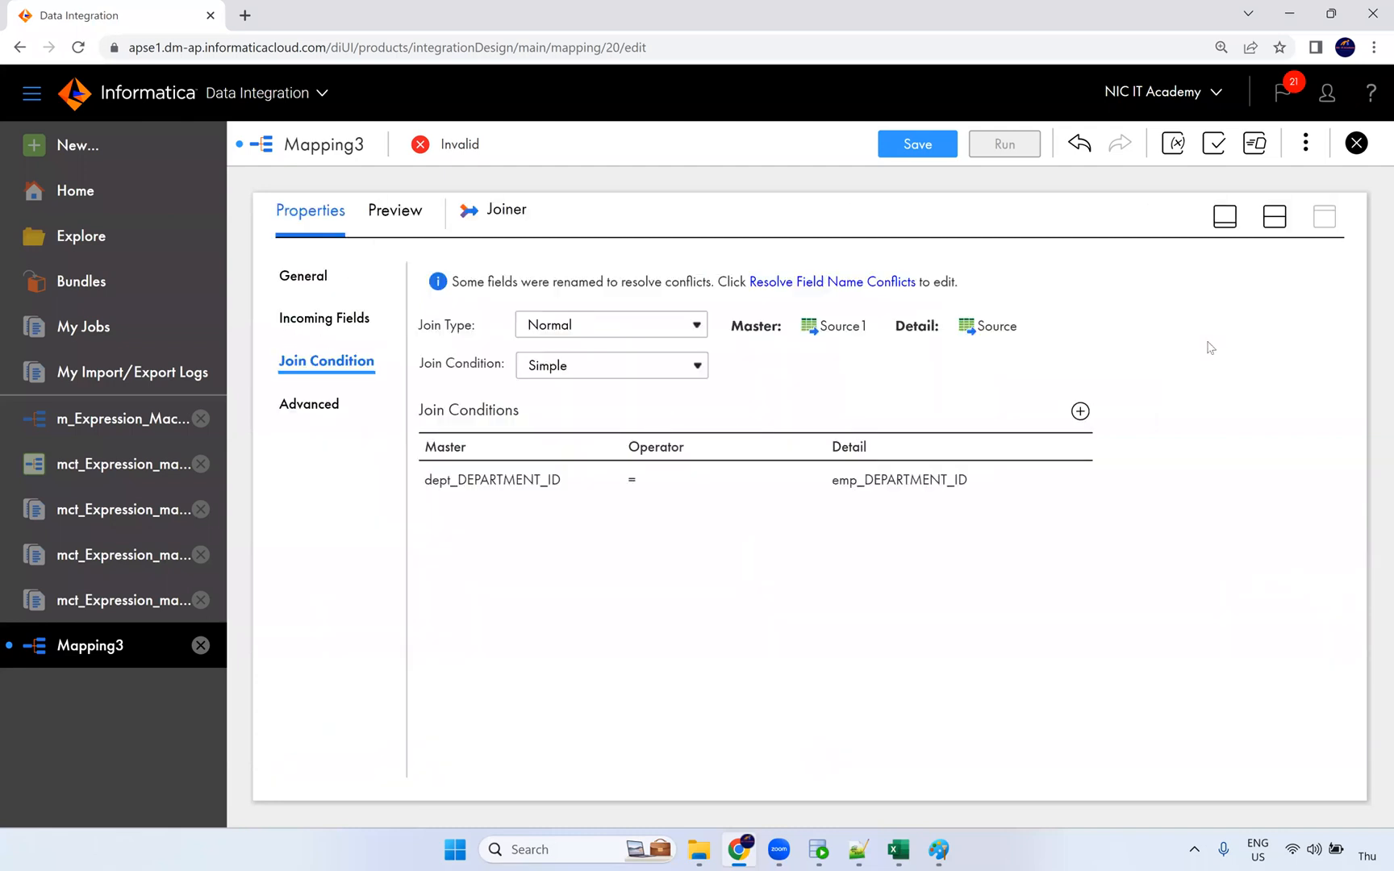
left_click(1274, 216)
left_click(1129, 356)
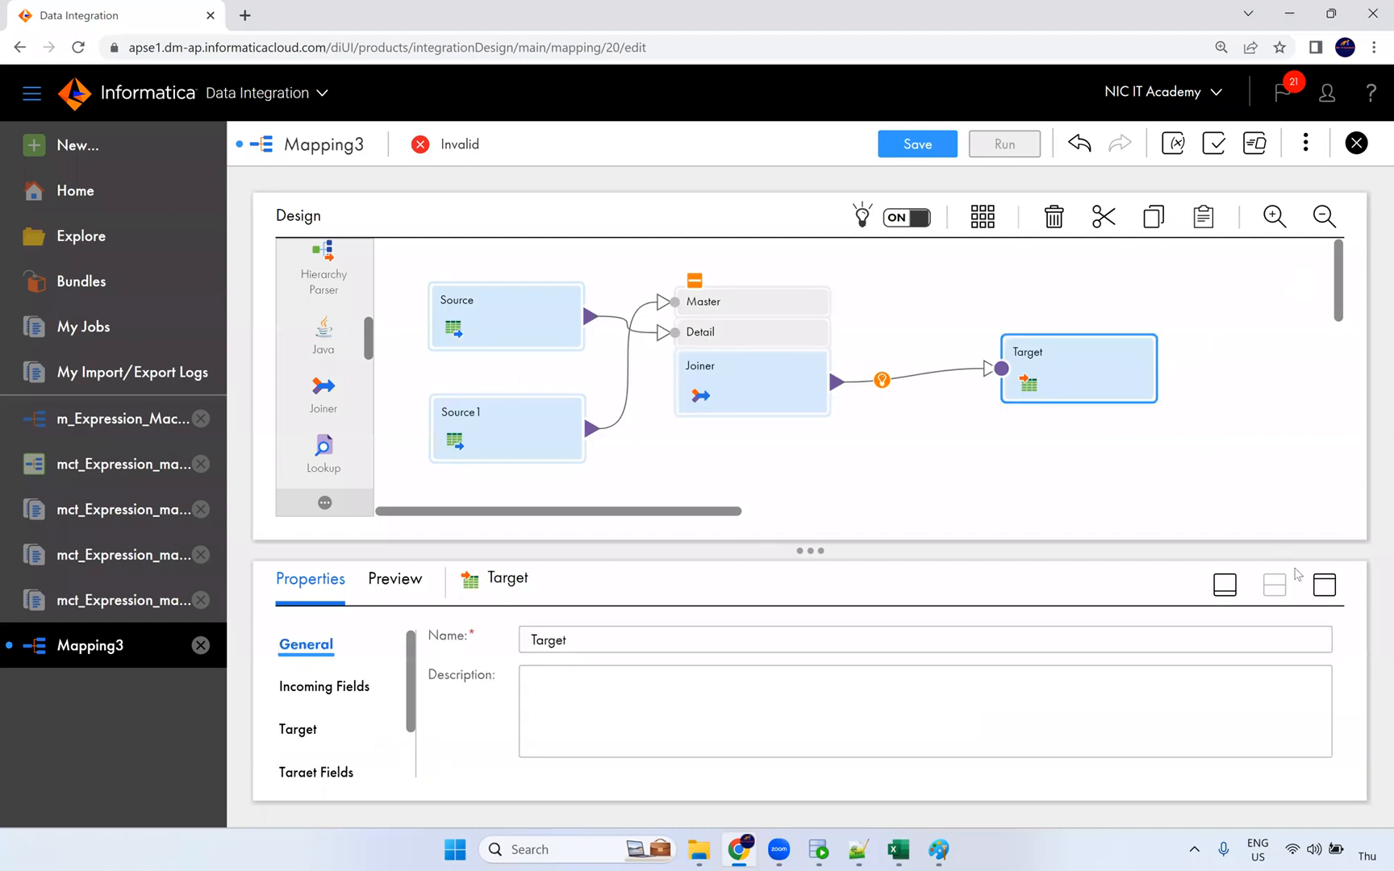
left_click(1324, 585)
left_click(341, 367)
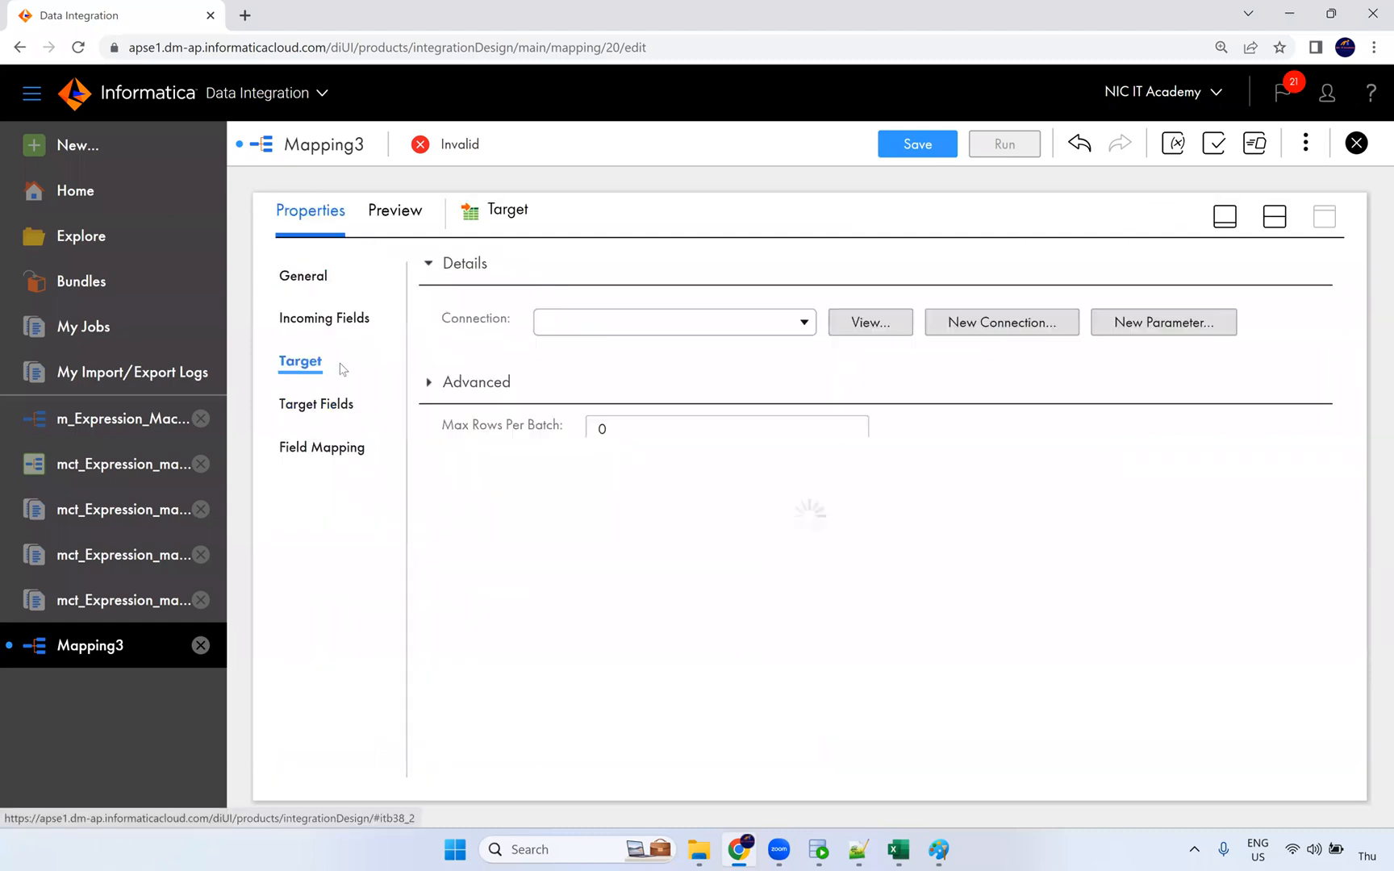
left_click(663, 323)
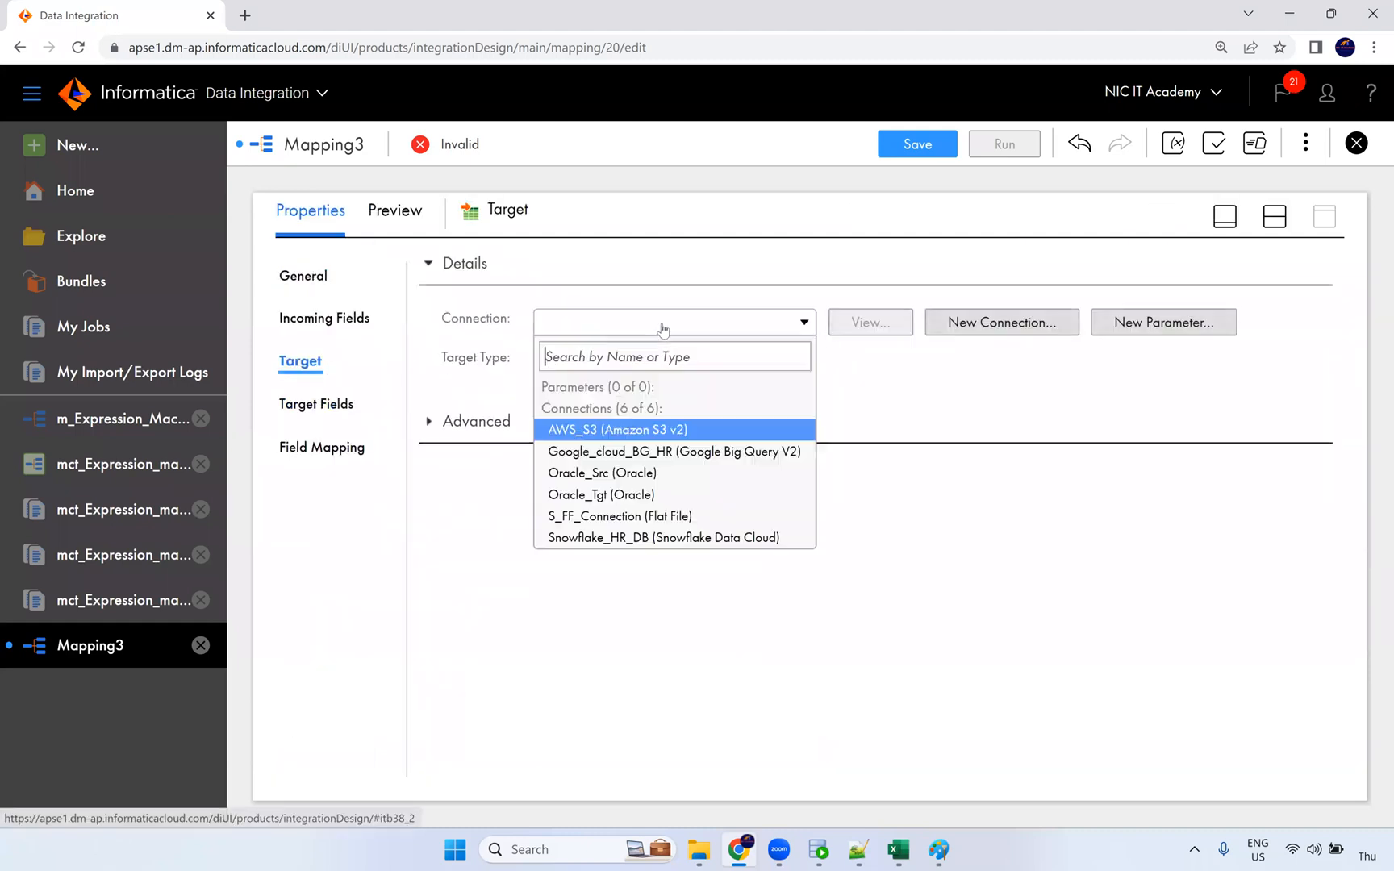
left_click(624, 493)
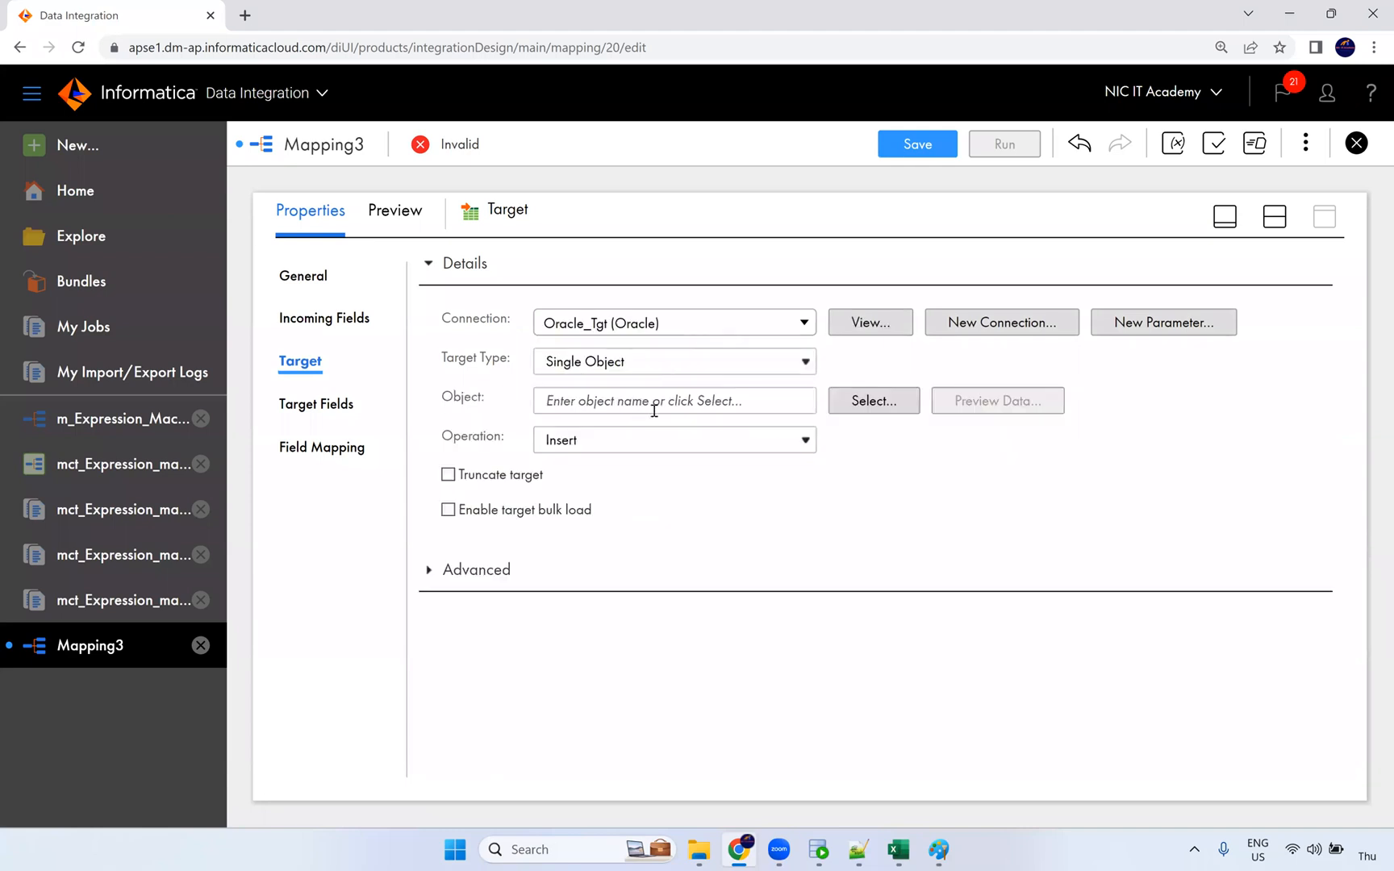
Step: Choose T_EMPLOYEES_DEPT as the target table and enable truncating it before each load
left_click(838, 401)
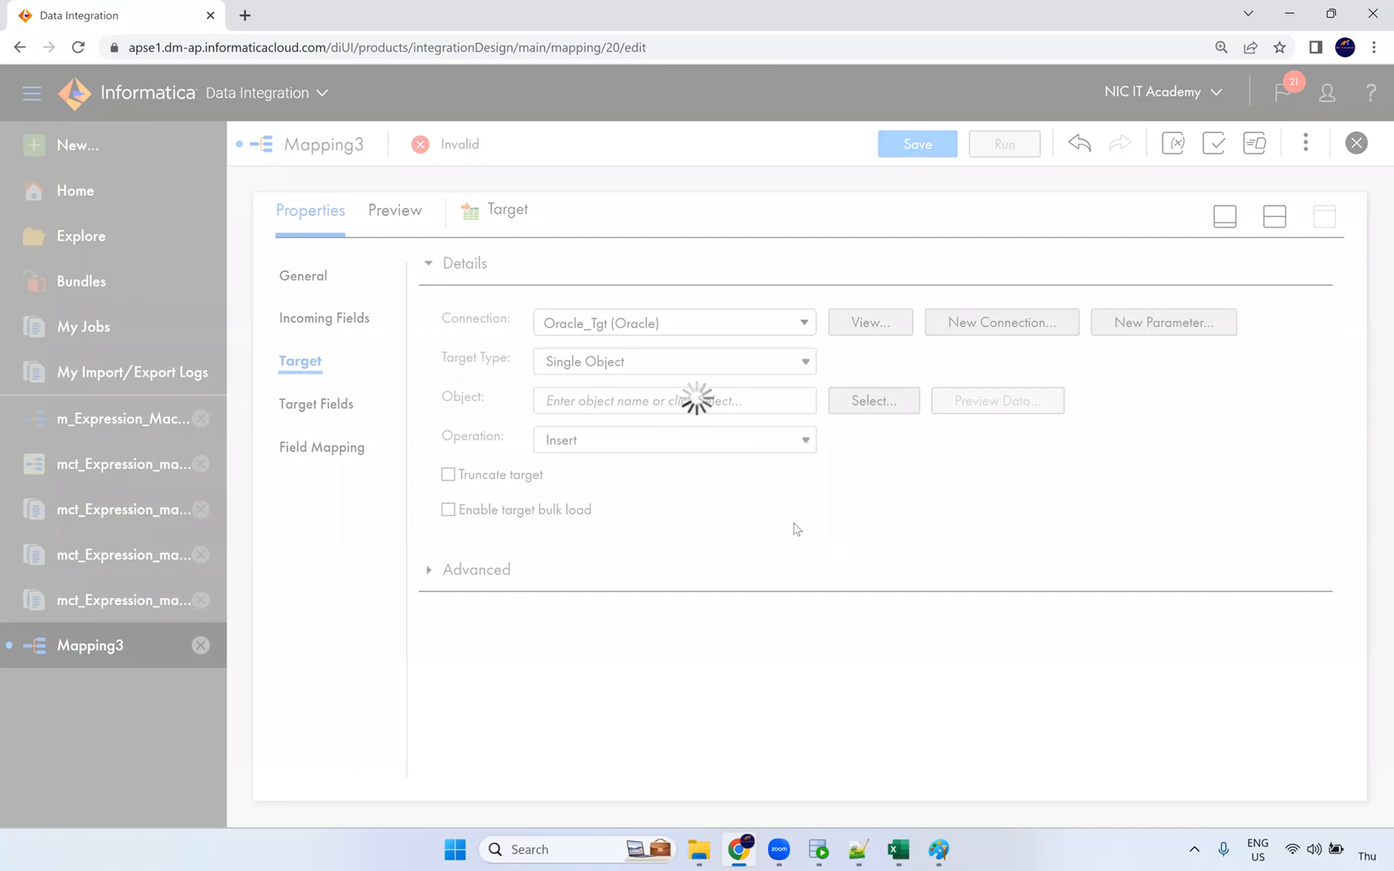
scroll(609, 507, "down", 6)
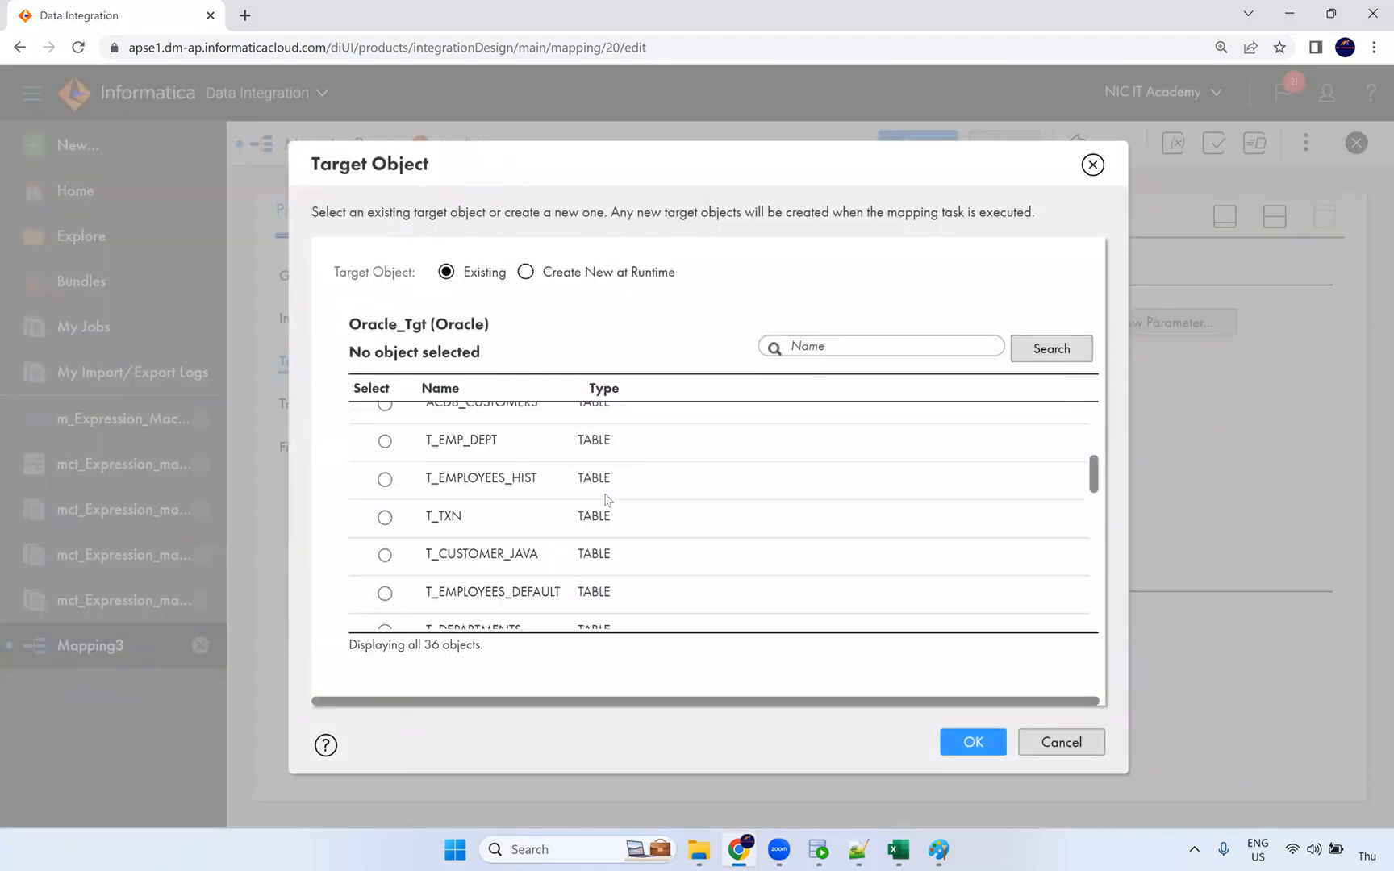
scroll(575, 546, "down", 2)
scroll(576, 528, "down", 7)
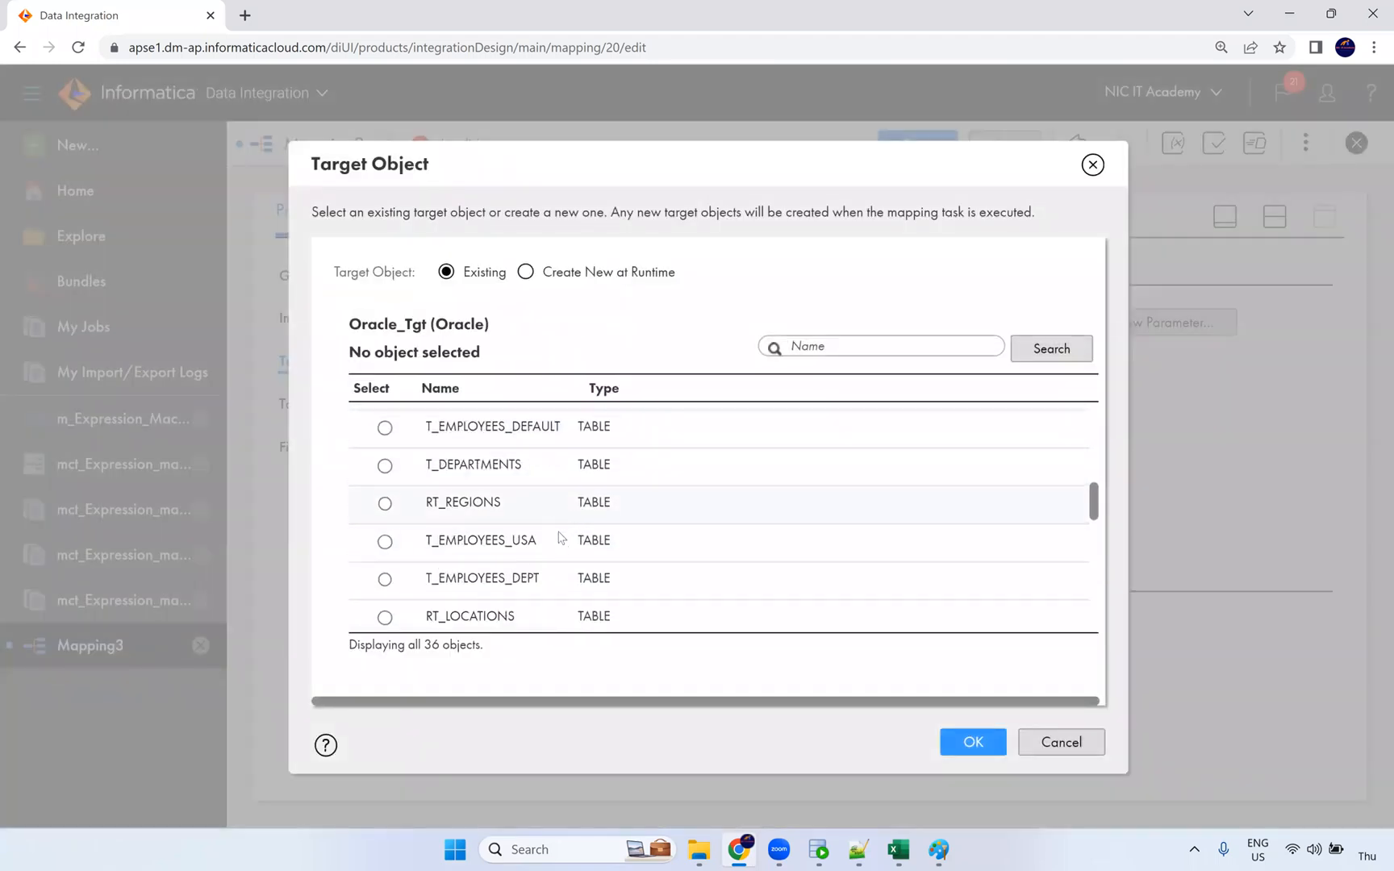
scroll(538, 558, "down", 1)
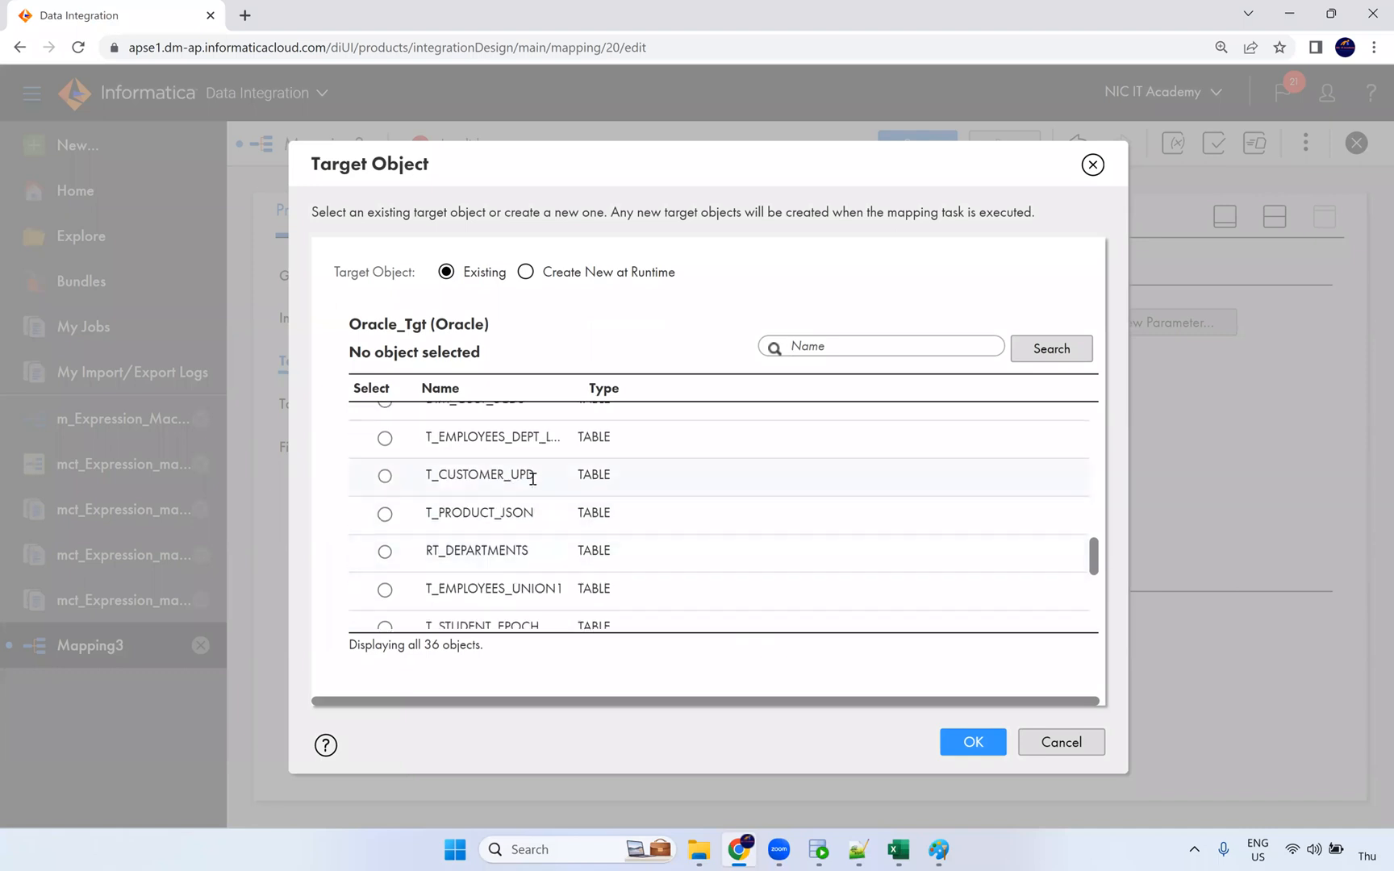
scroll(536, 513, "down", 7)
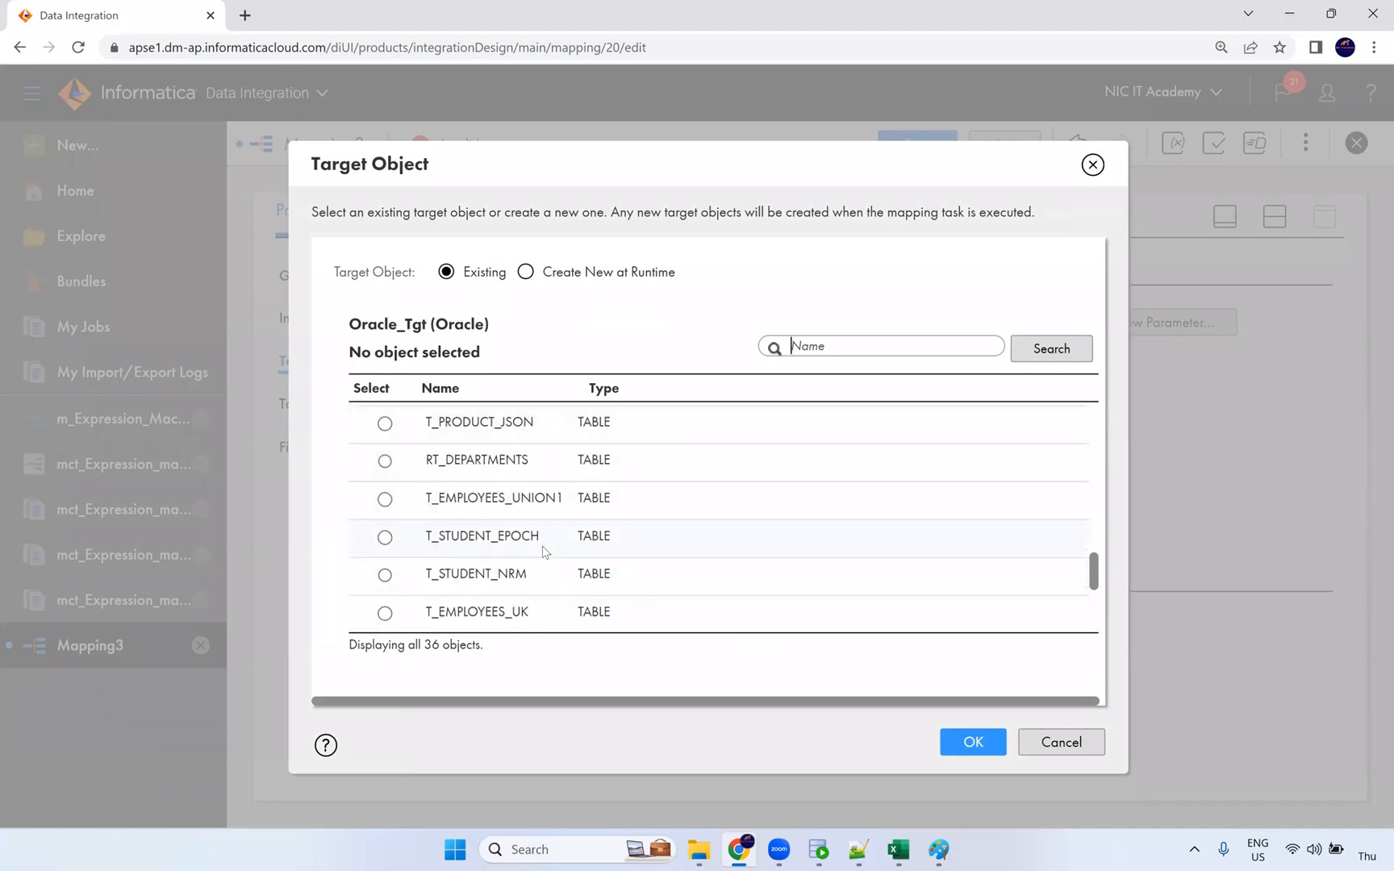
scroll(546, 563, "up", 8)
scroll(542, 559, "up", 2)
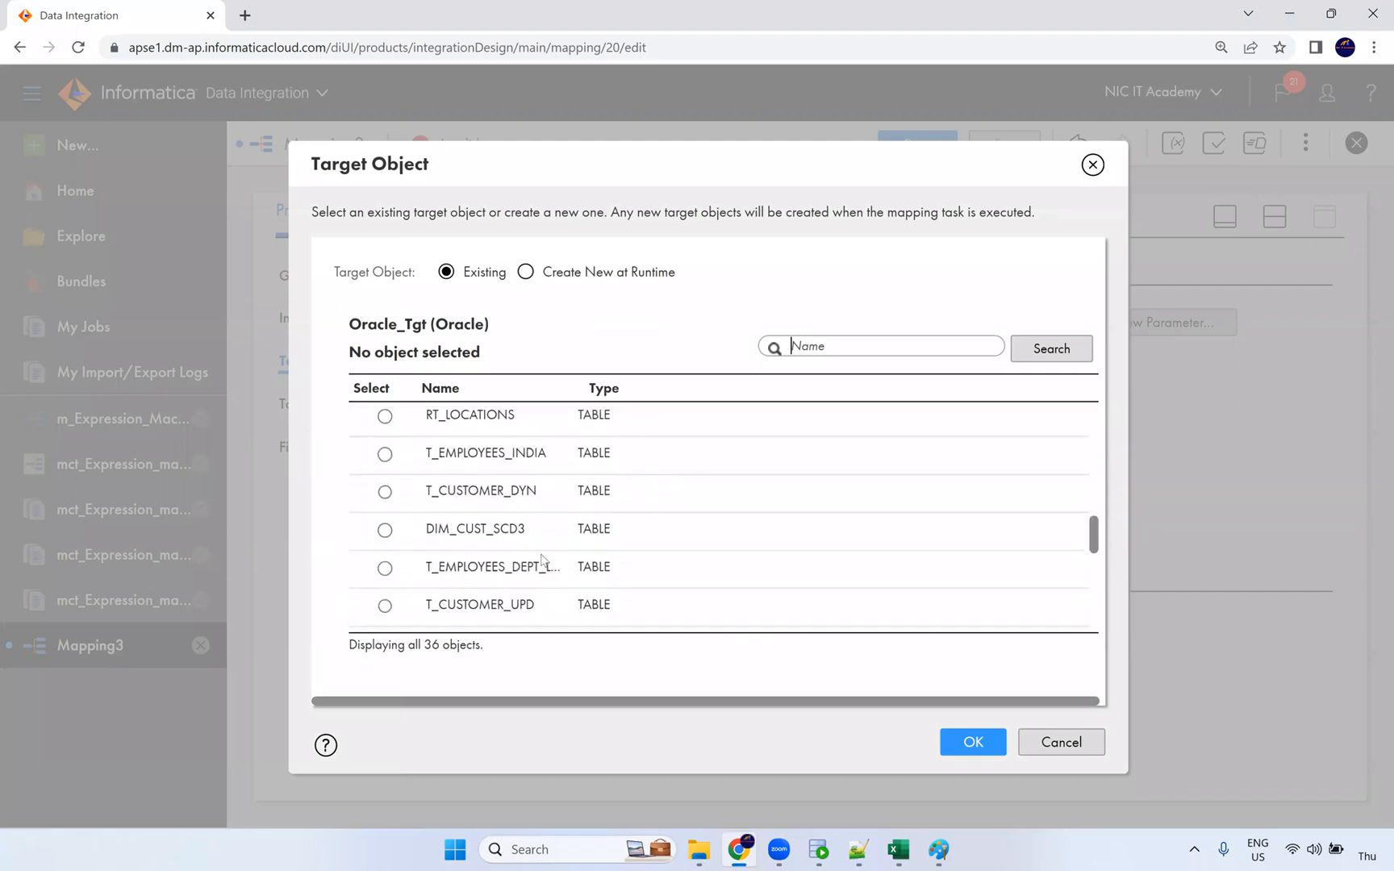
scroll(540, 525, "up", 4)
left_click(539, 557)
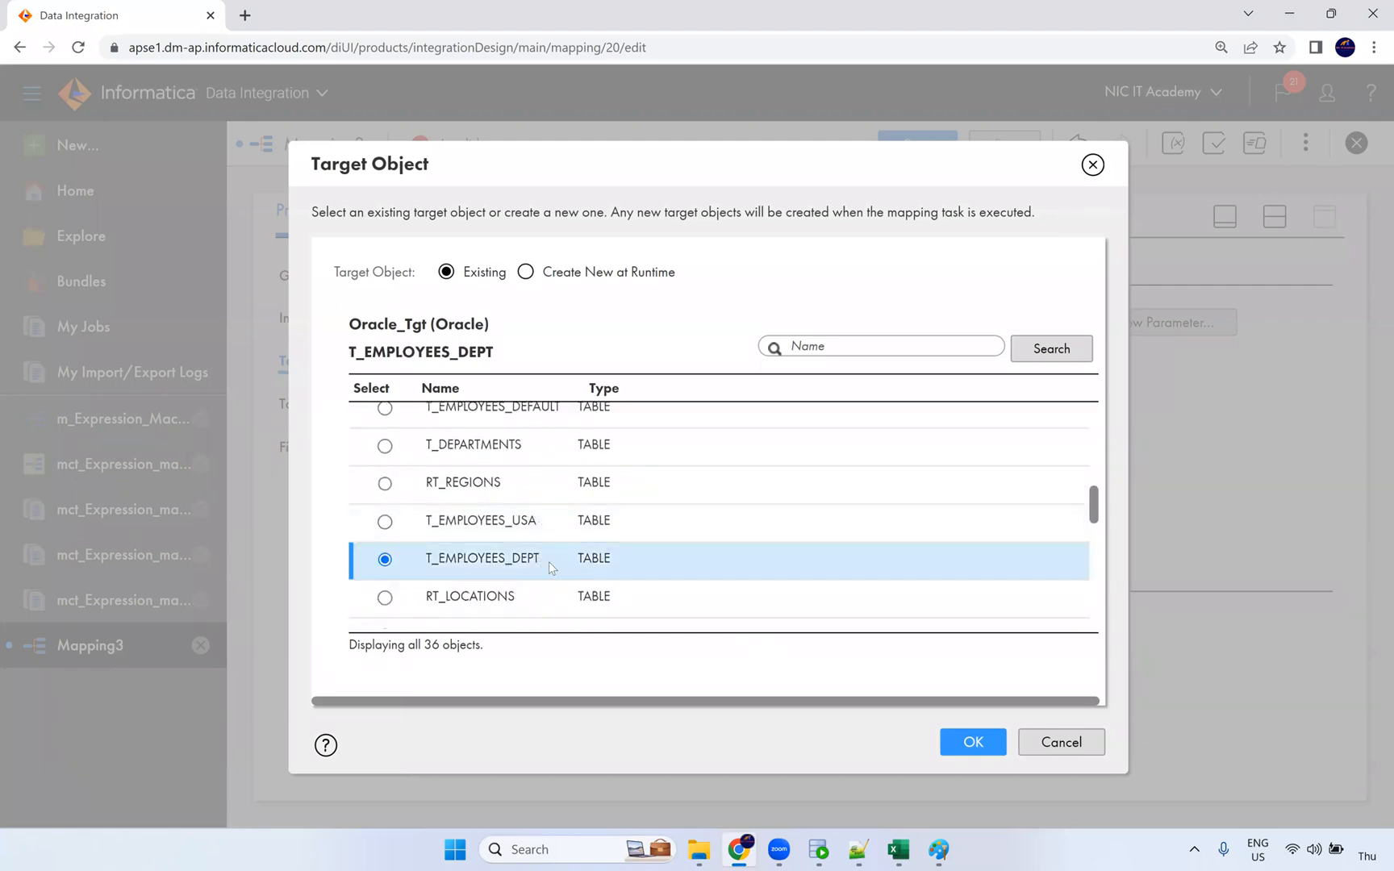
left_click(998, 748)
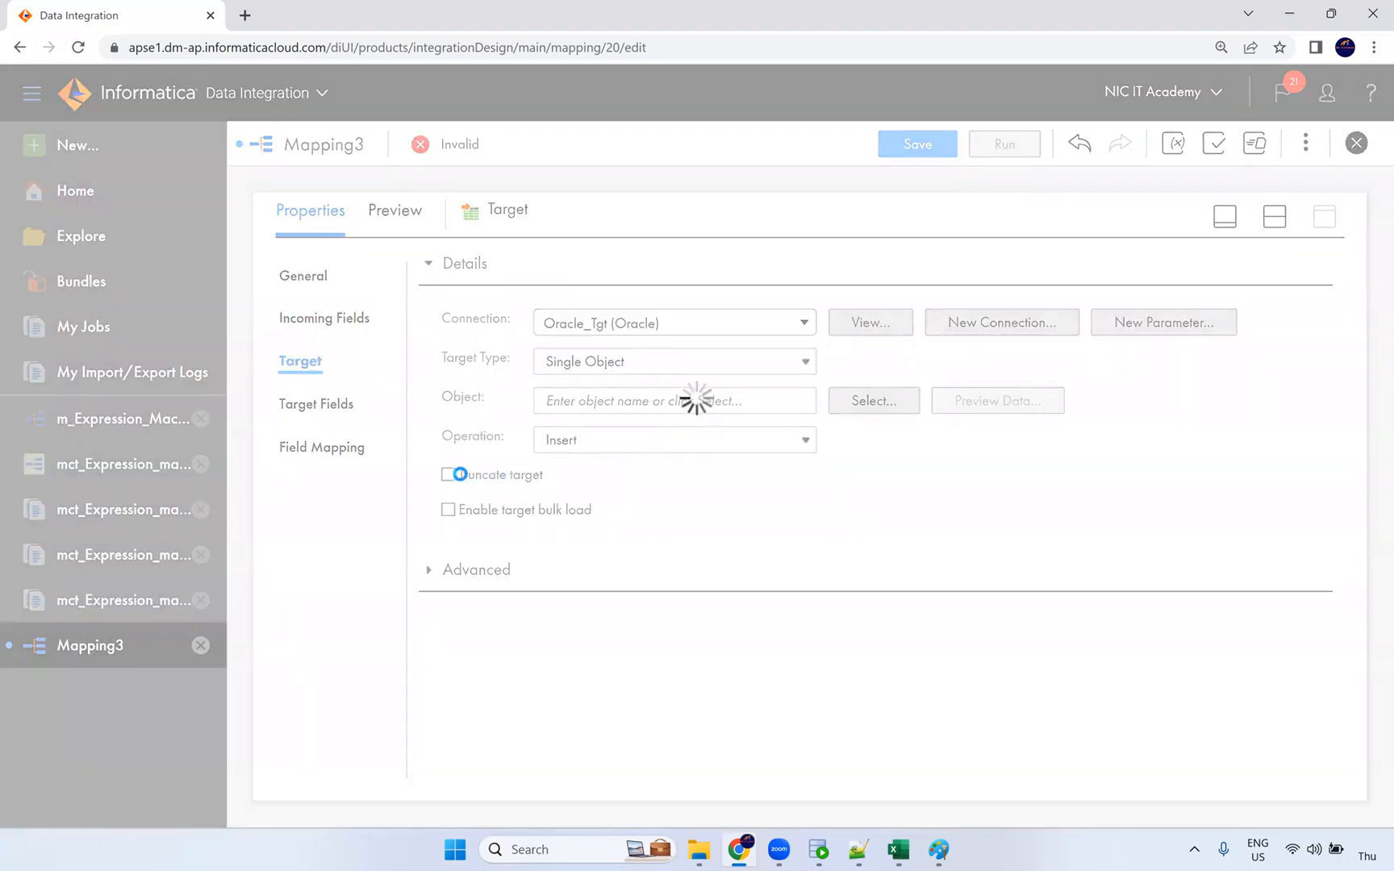
left_click(449, 475)
Step: Use Smart Map to map all 13 target fields to the incoming emp_/dept_ fields
left_click(338, 447)
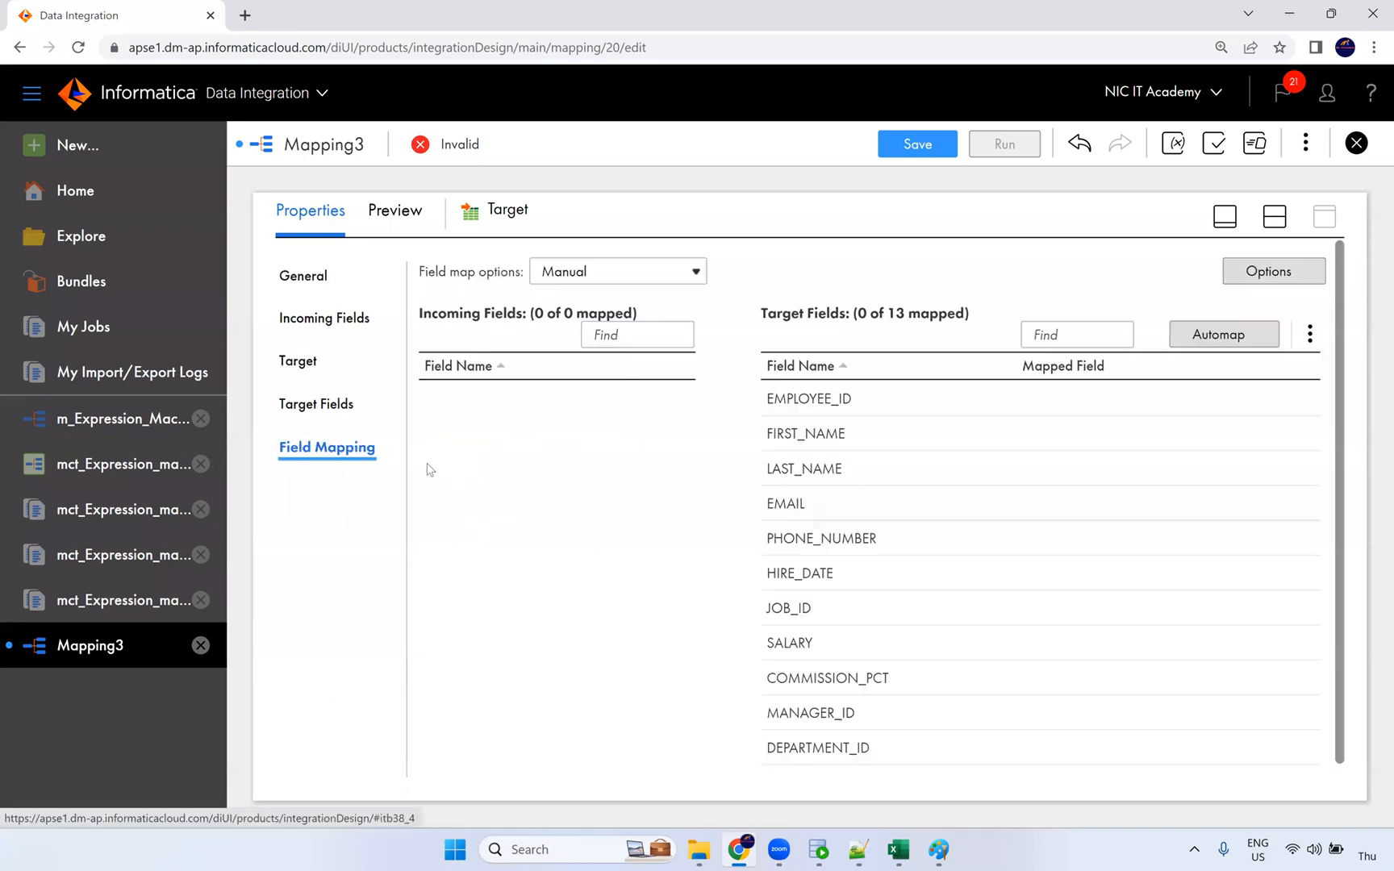
left_click(1217, 335)
left_click(1129, 406)
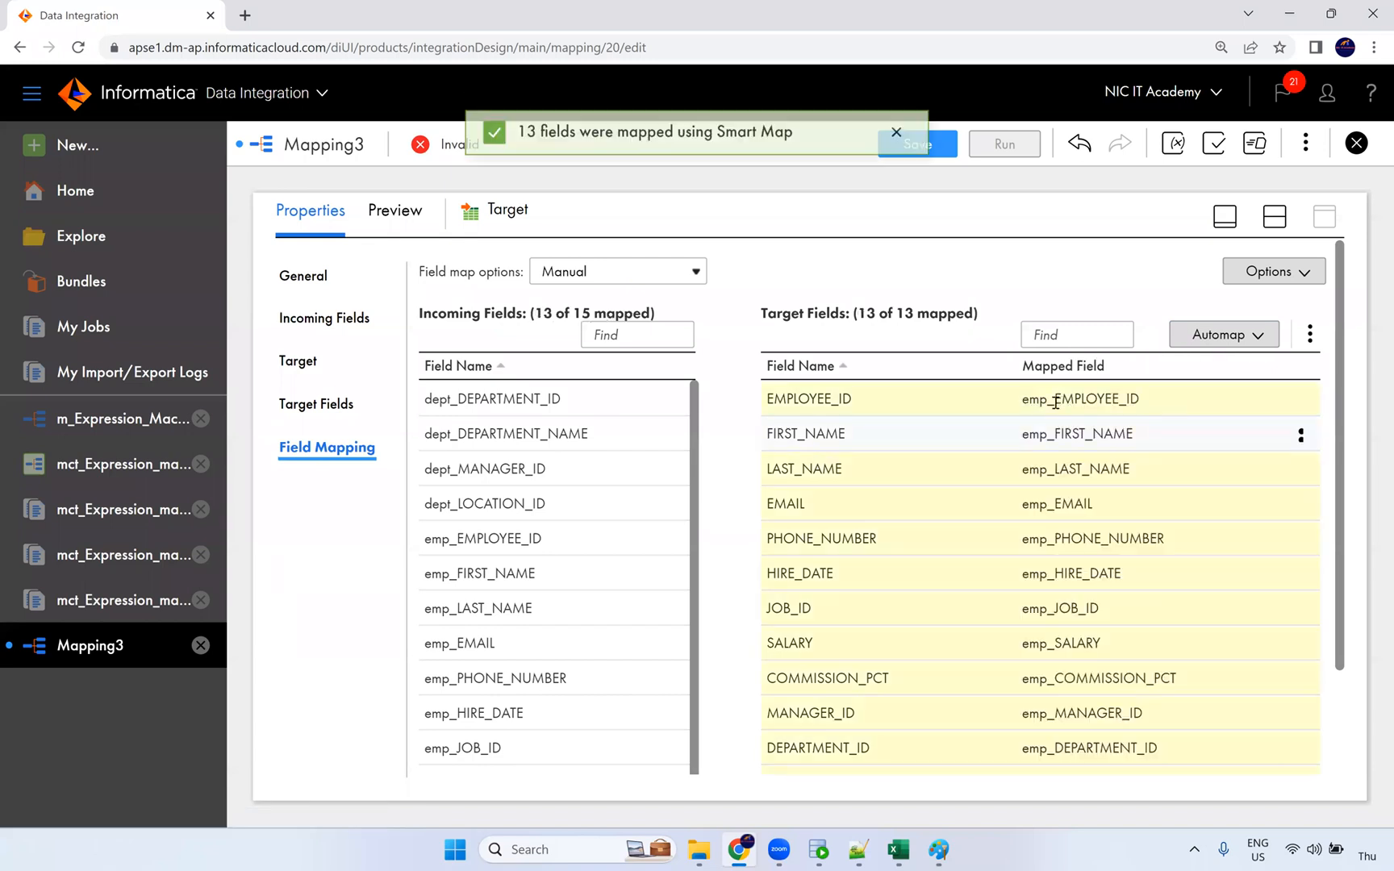
scroll(1052, 572, "down", 2)
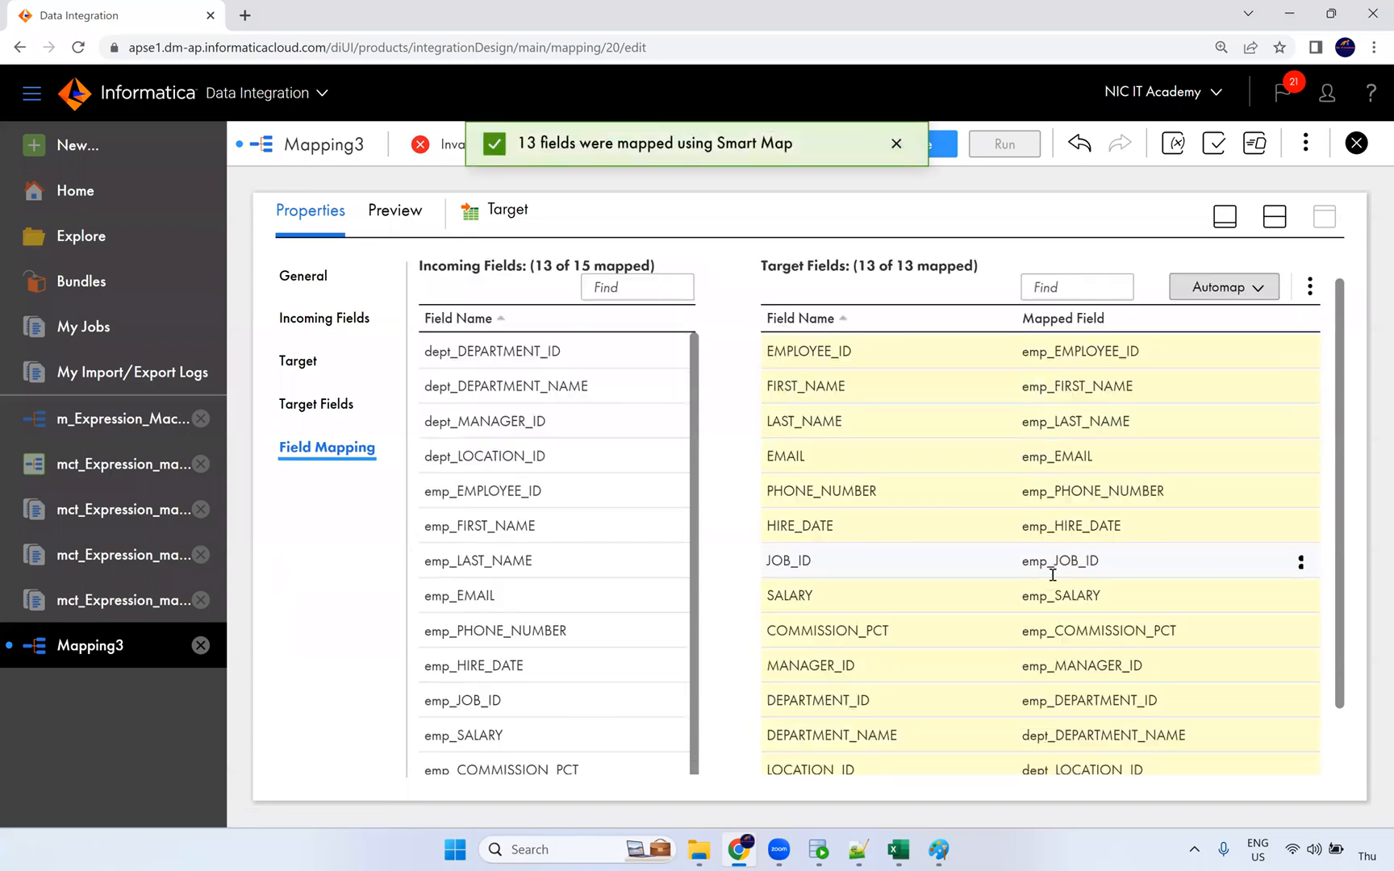
scroll(1048, 628, "down", 1)
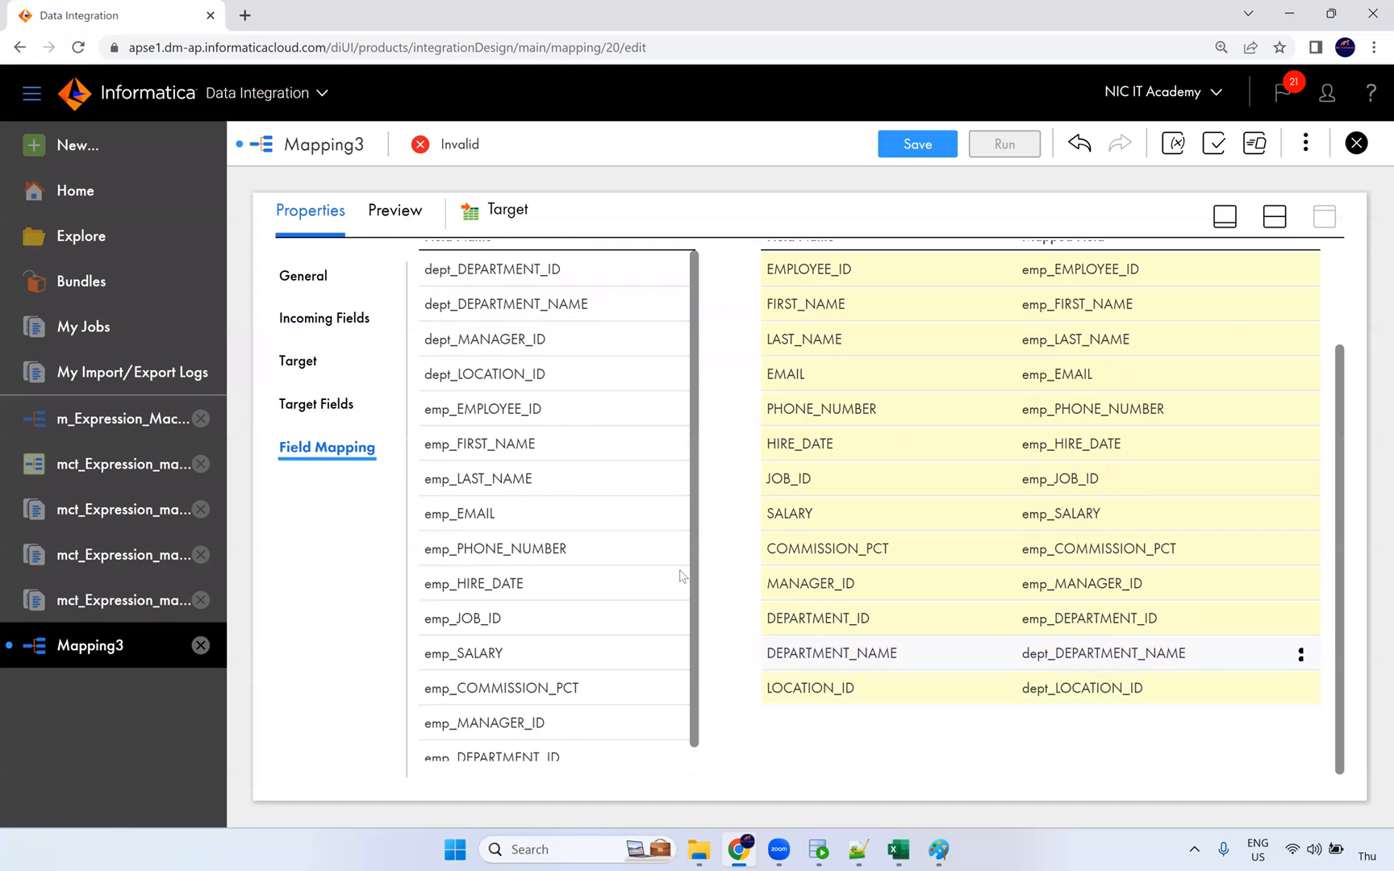
scroll(542, 551, "up", 2)
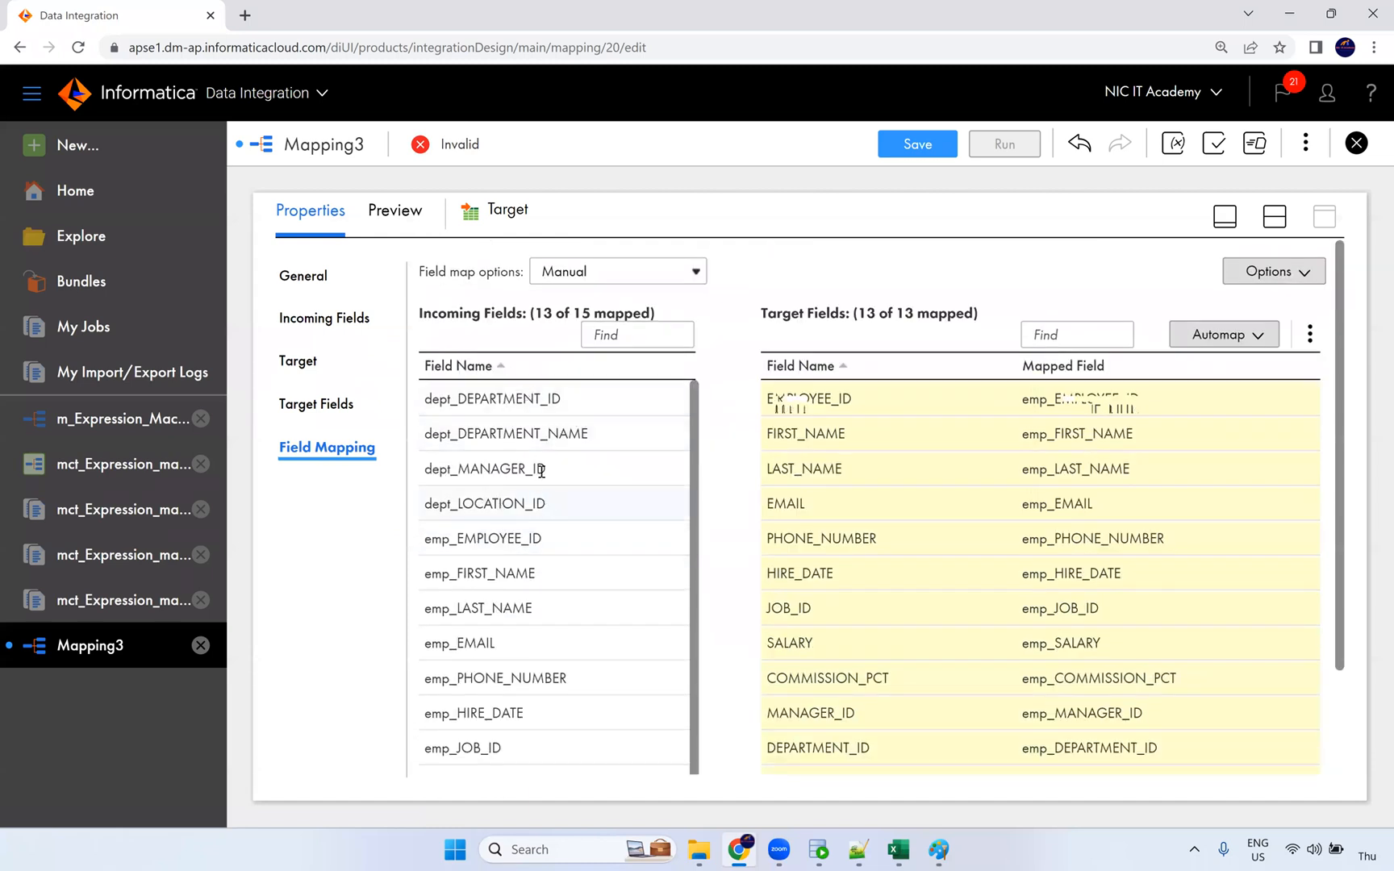
Step: Check the dept_DEPARTMENT_ID and dept_LOCATION_ID incoming fields in the field mapping
left_click(551, 409)
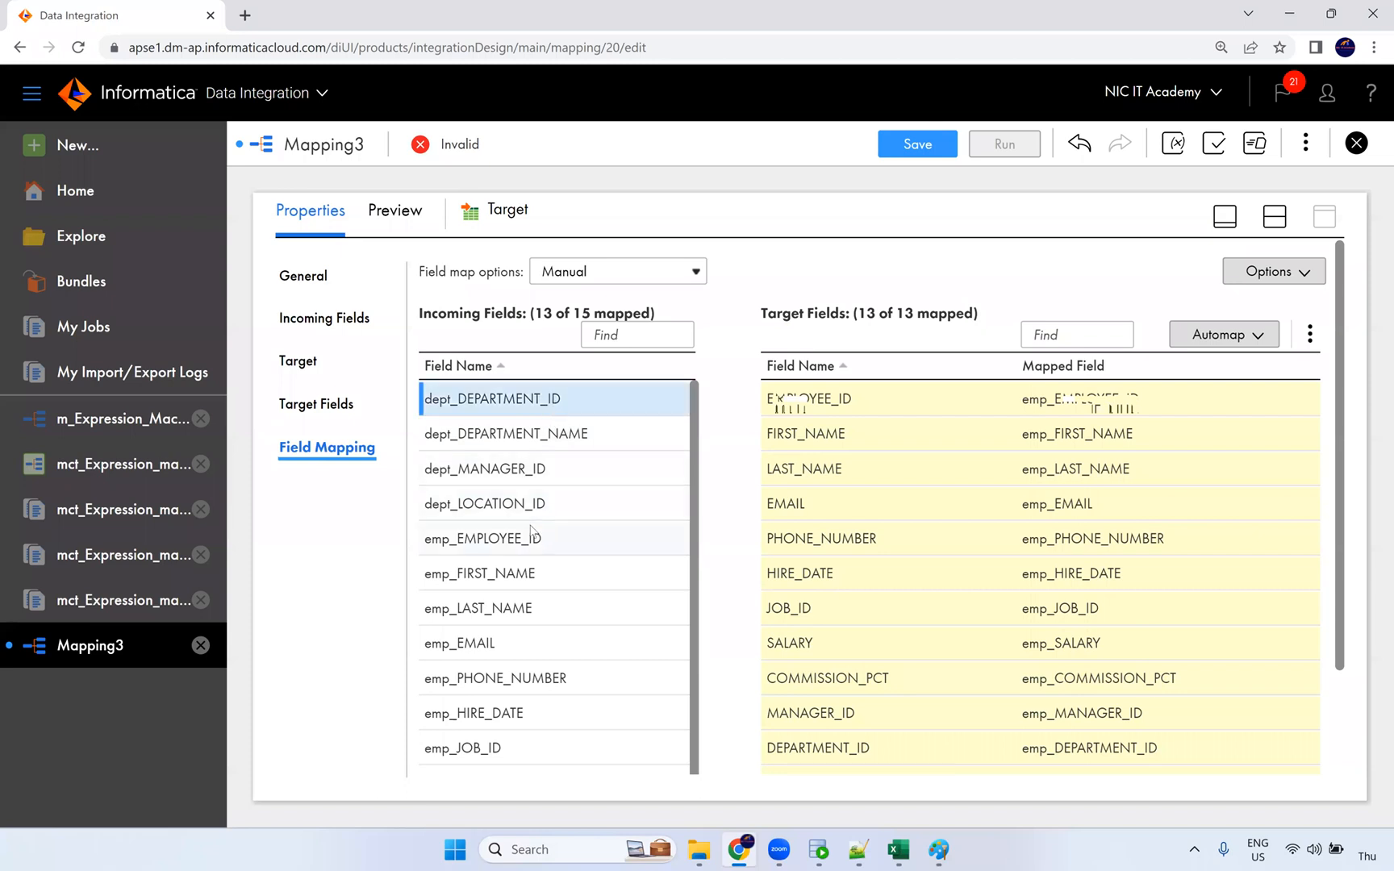
left_click(540, 508)
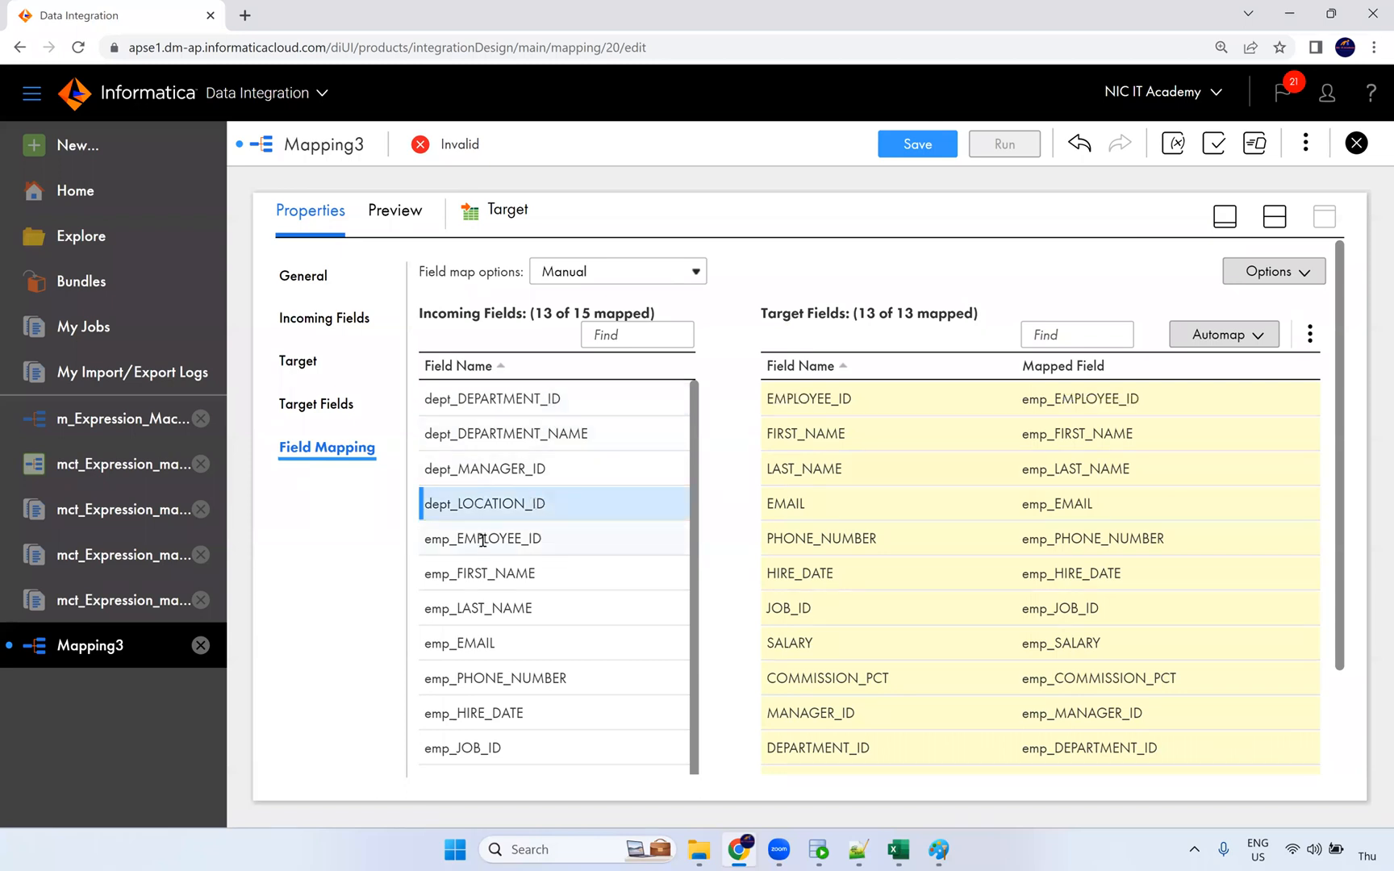
scroll(482, 540, "down", 3)
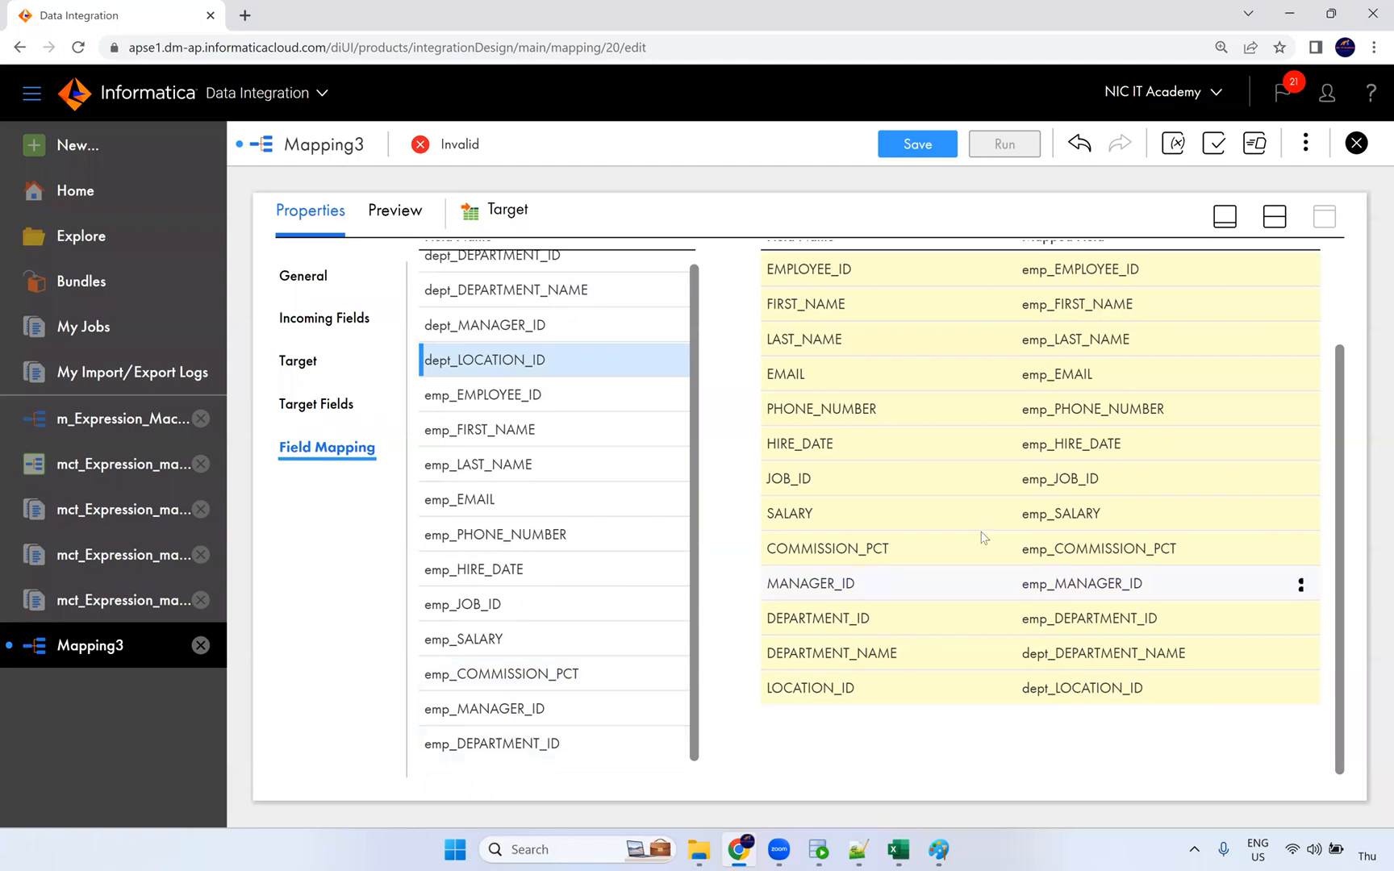
scroll(982, 537, "up", 3)
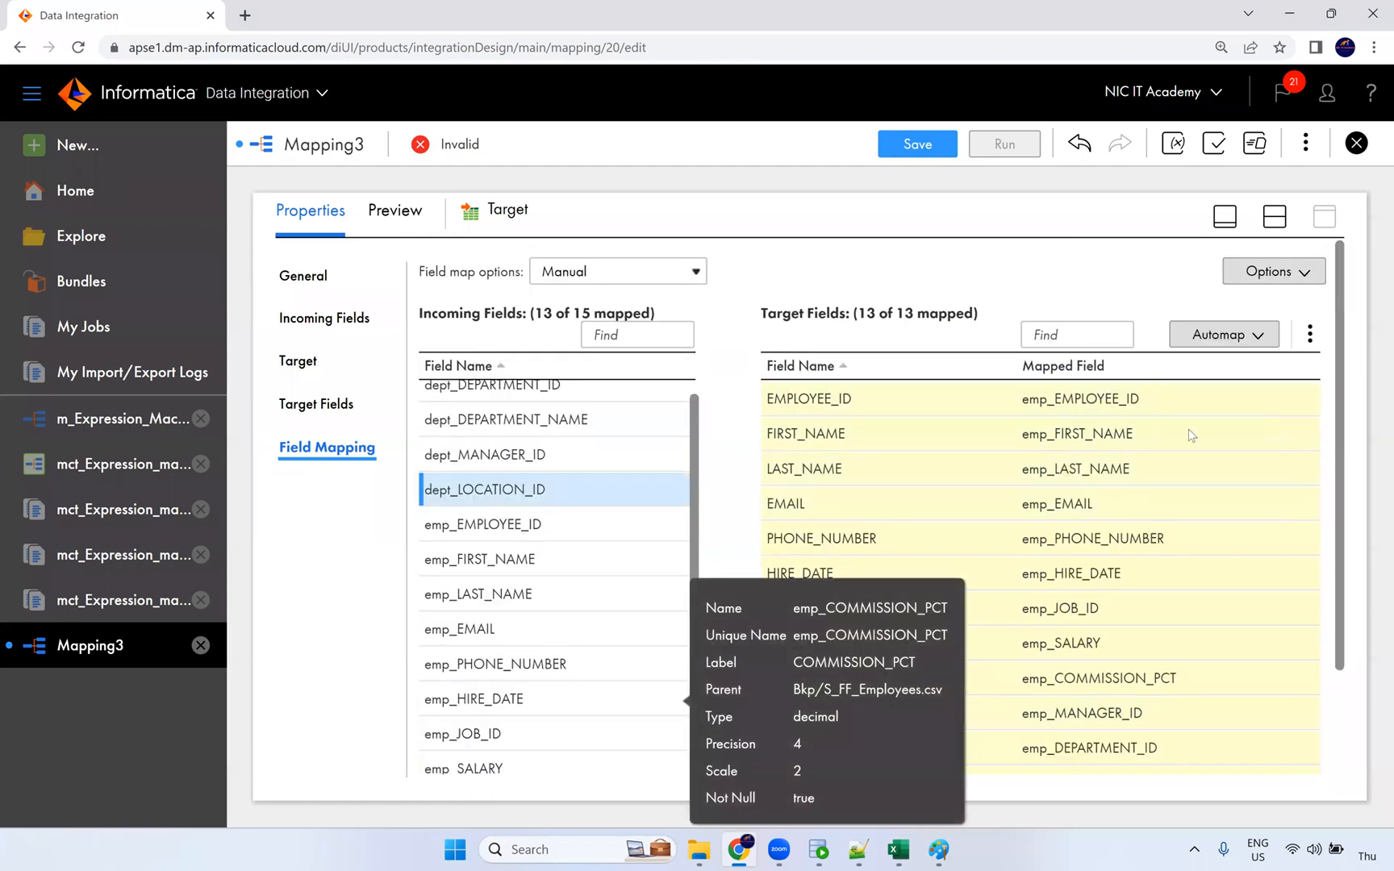
Step: Save m_Joiner_Transformation, run it on the NIC runtime, and follow the job in My Jobs
left_click(925, 150)
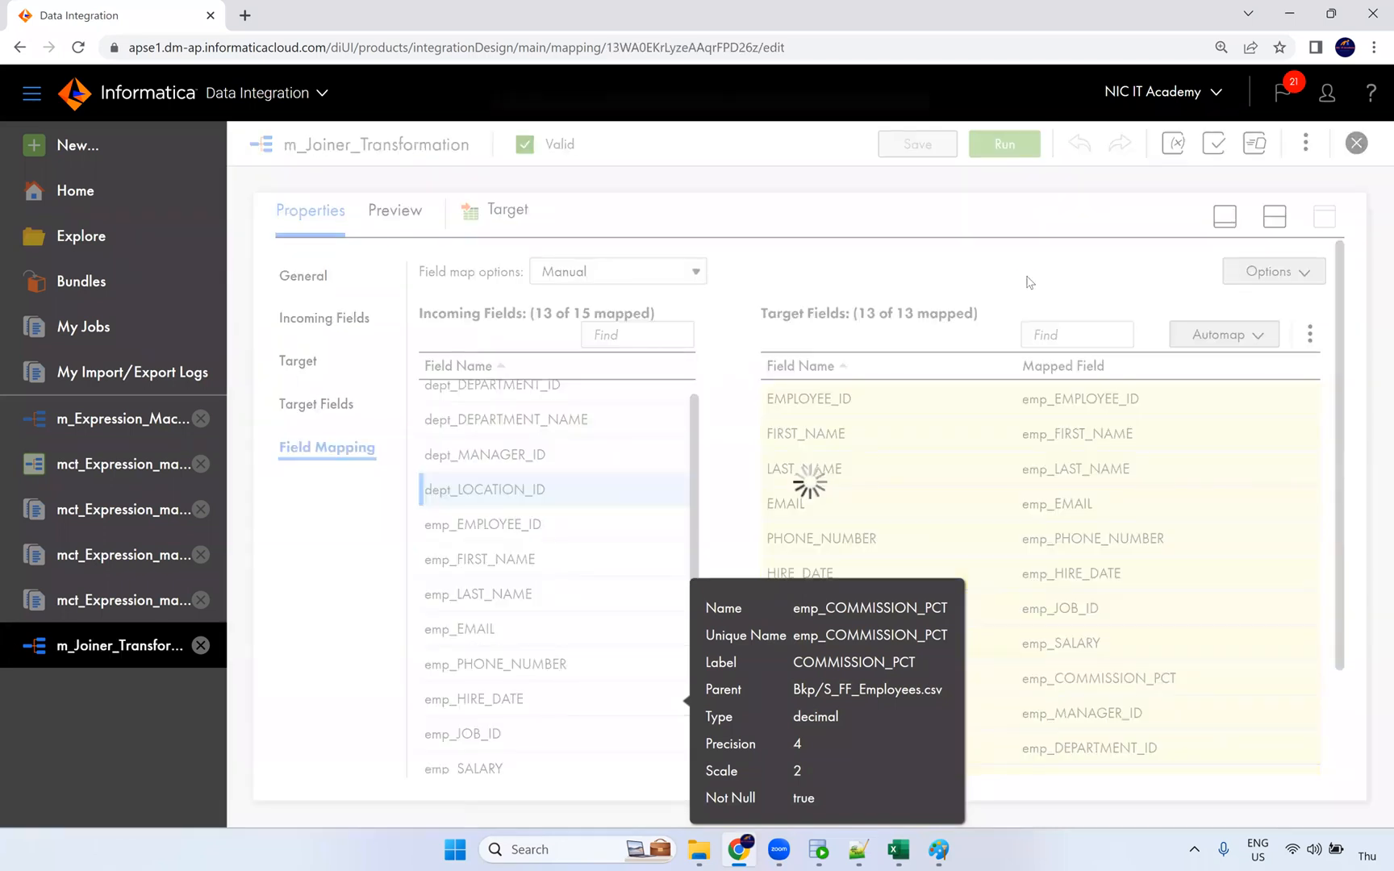
left_click(1004, 144)
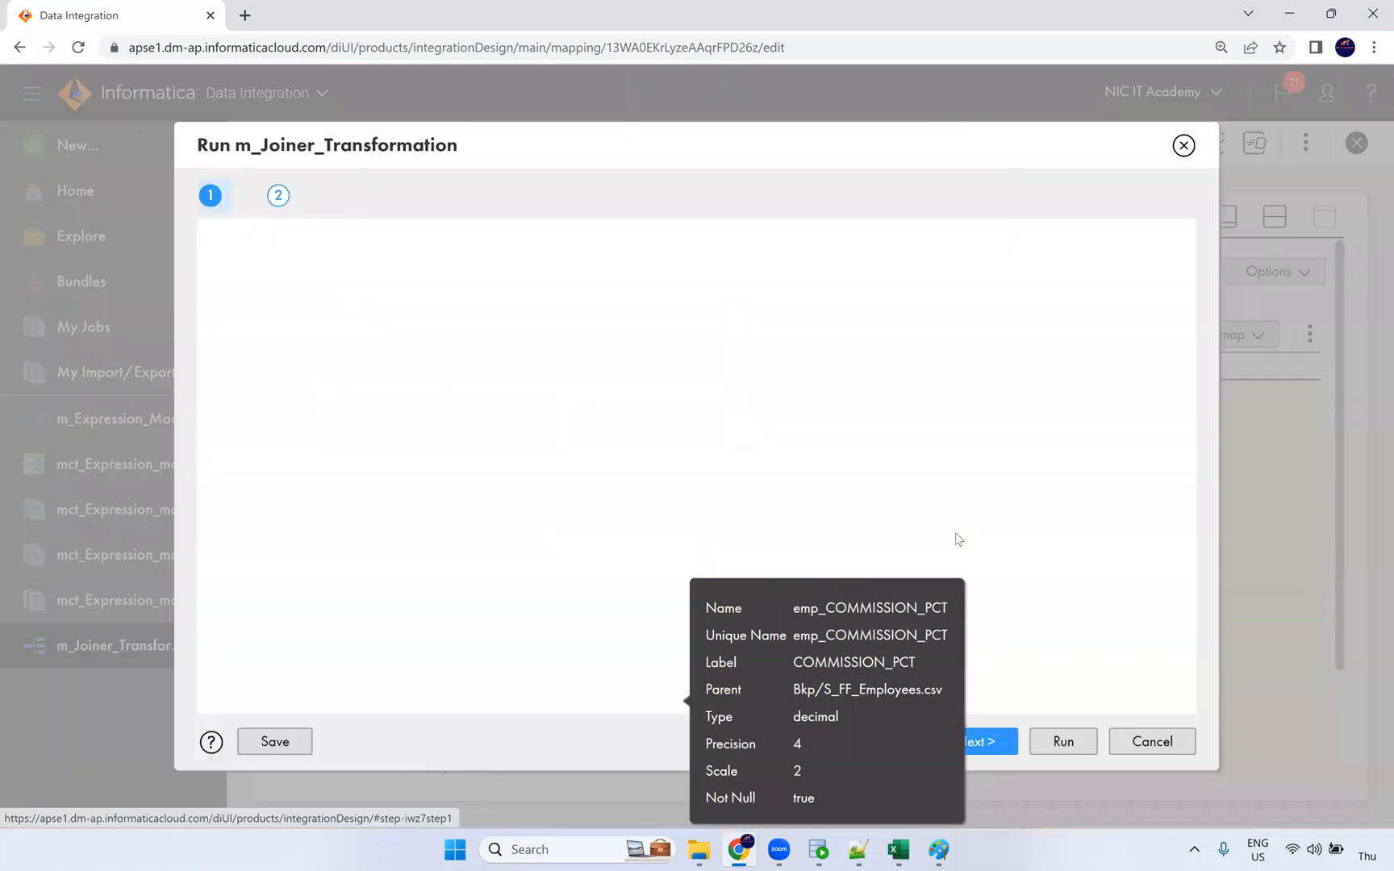
left_click(1058, 743)
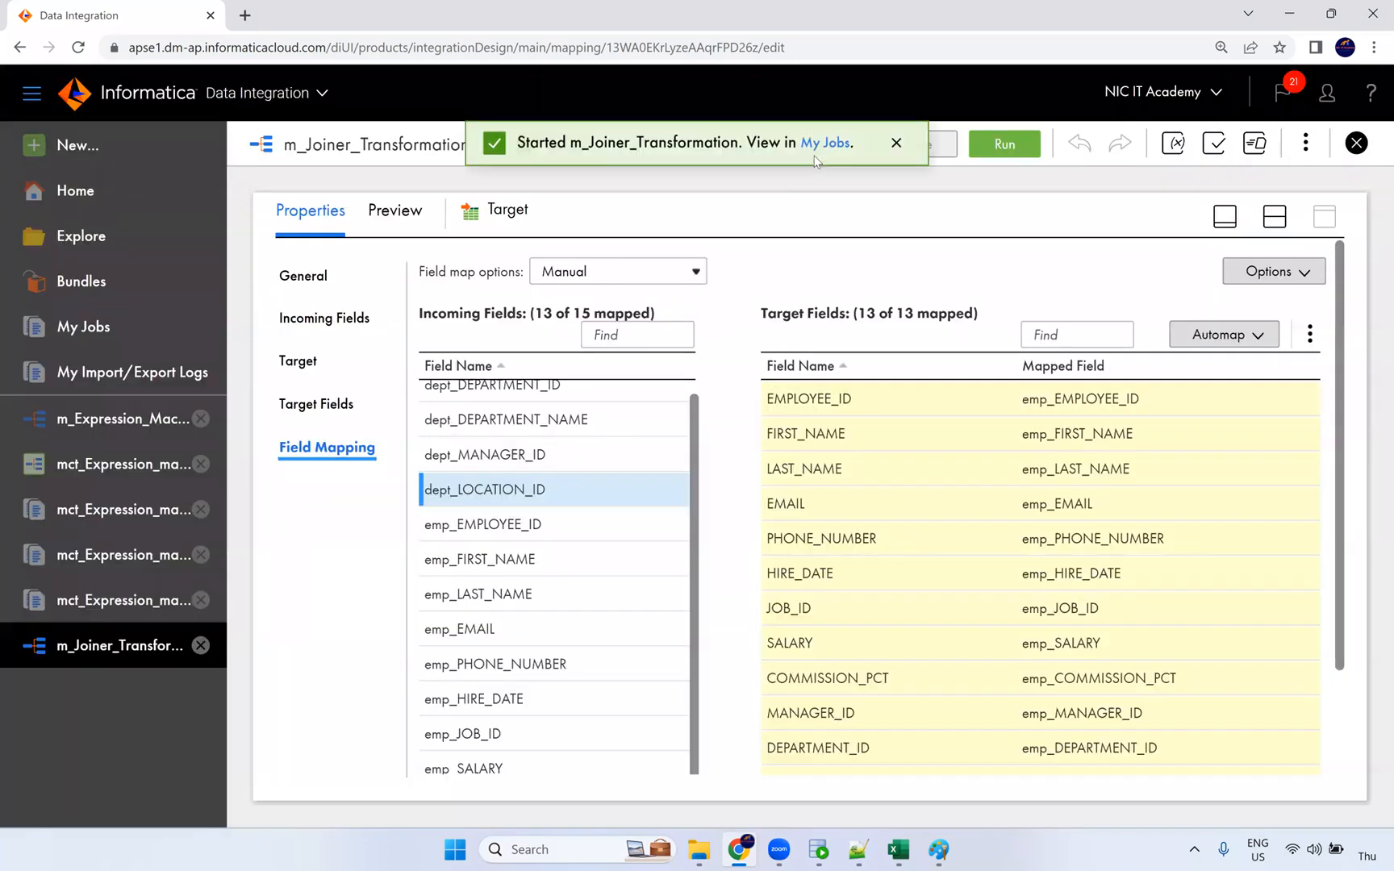
left_click(835, 148)
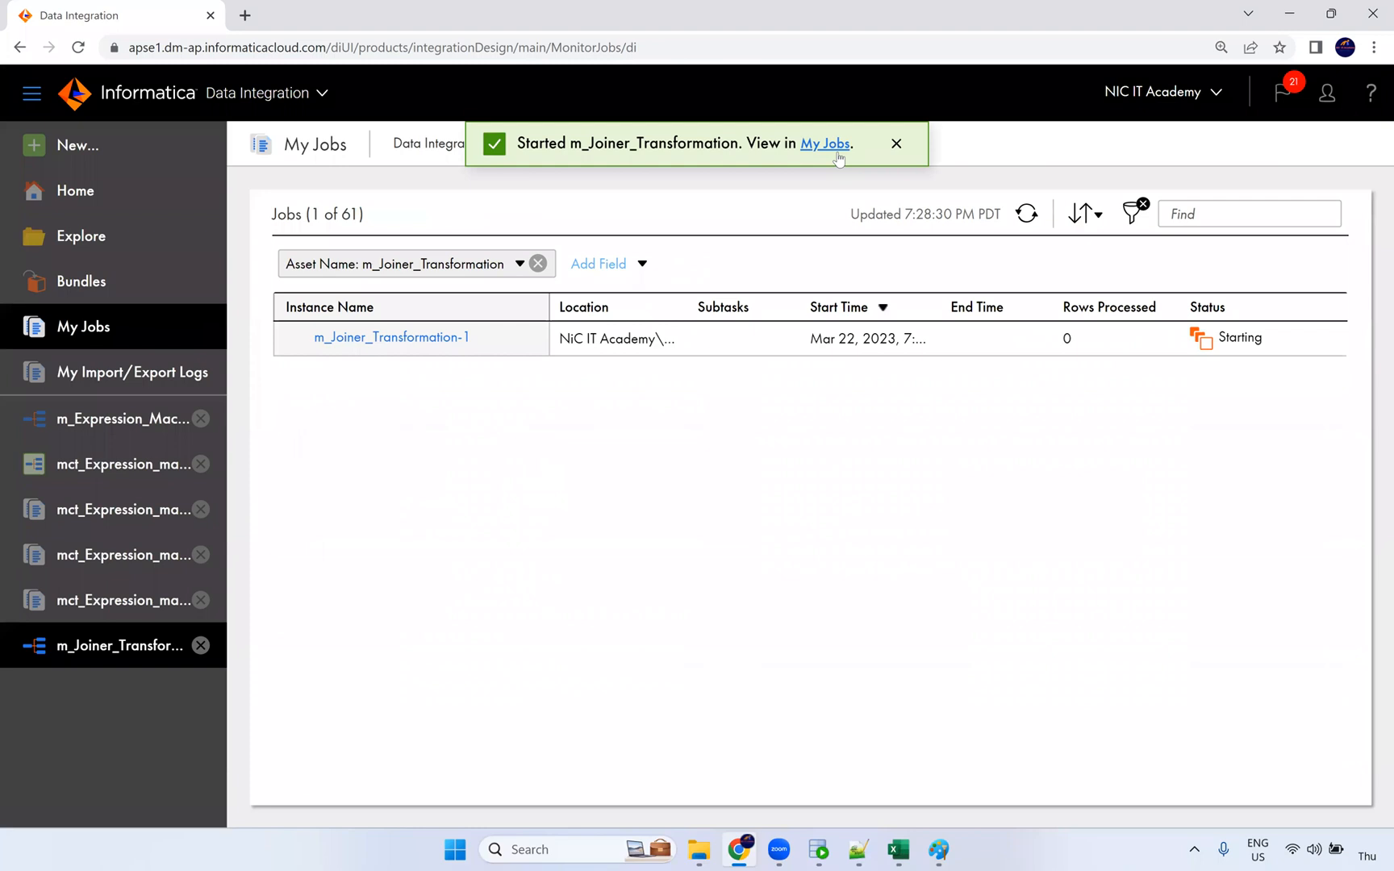
Step: Refresh My Jobs until the joiner job shows Success with 106 rows processed
left_click(1029, 224)
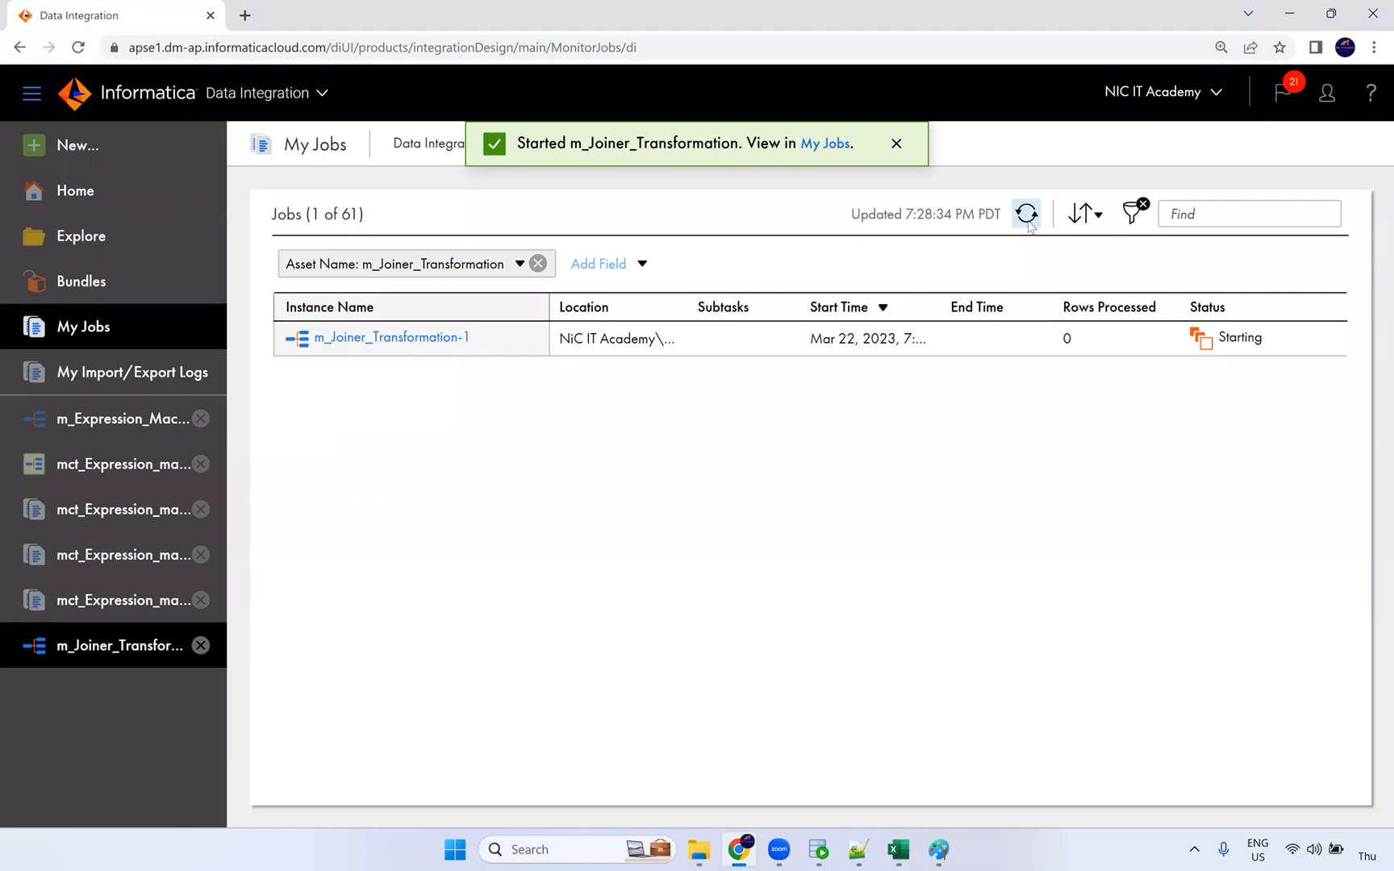
left_click(1029, 224)
left_click(1029, 223)
left_click(1030, 223)
left_click(1030, 223)
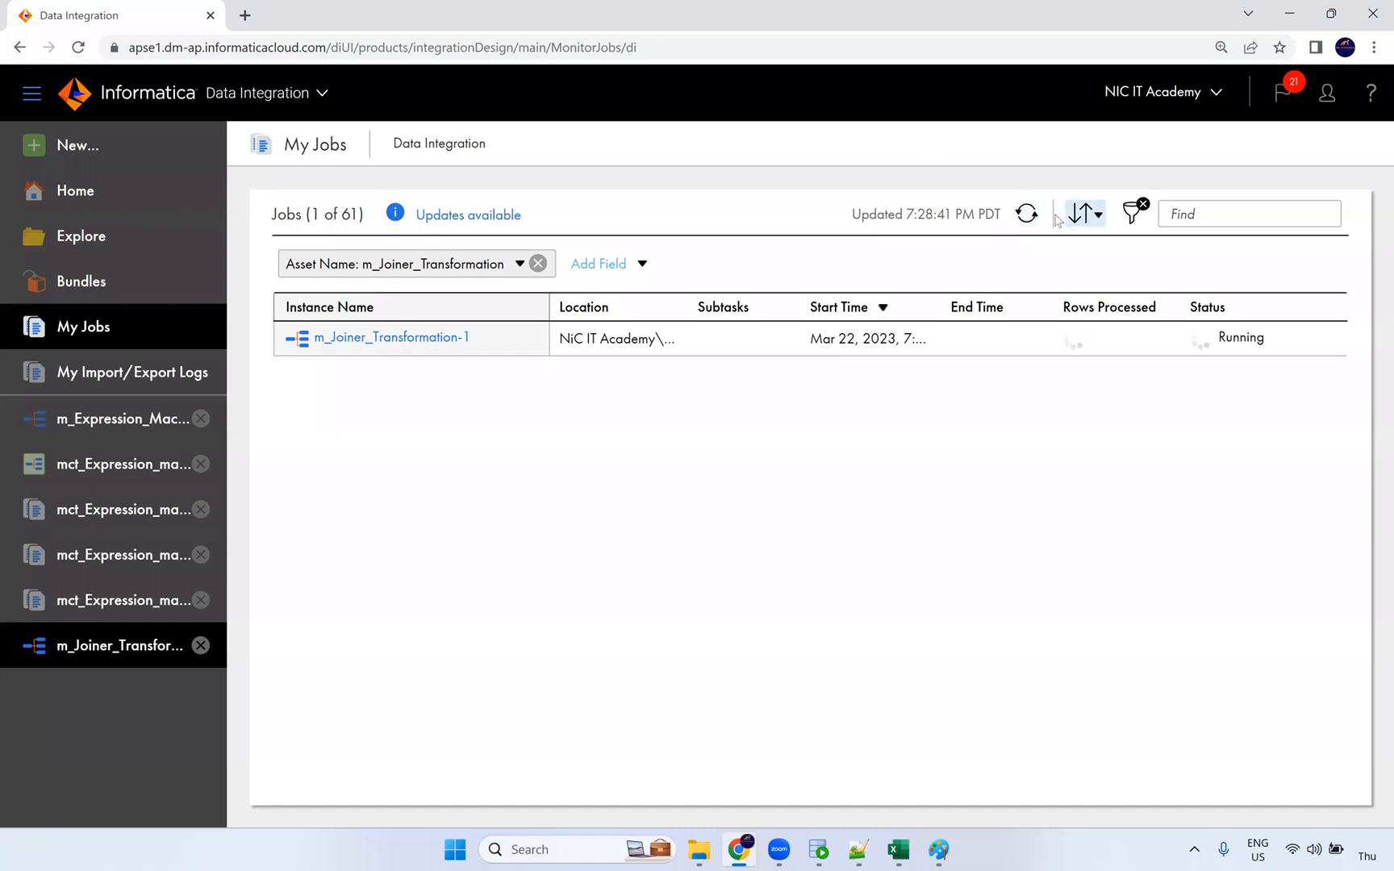
left_click(1027, 214)
left_click_drag(1098, 339, 1038, 341)
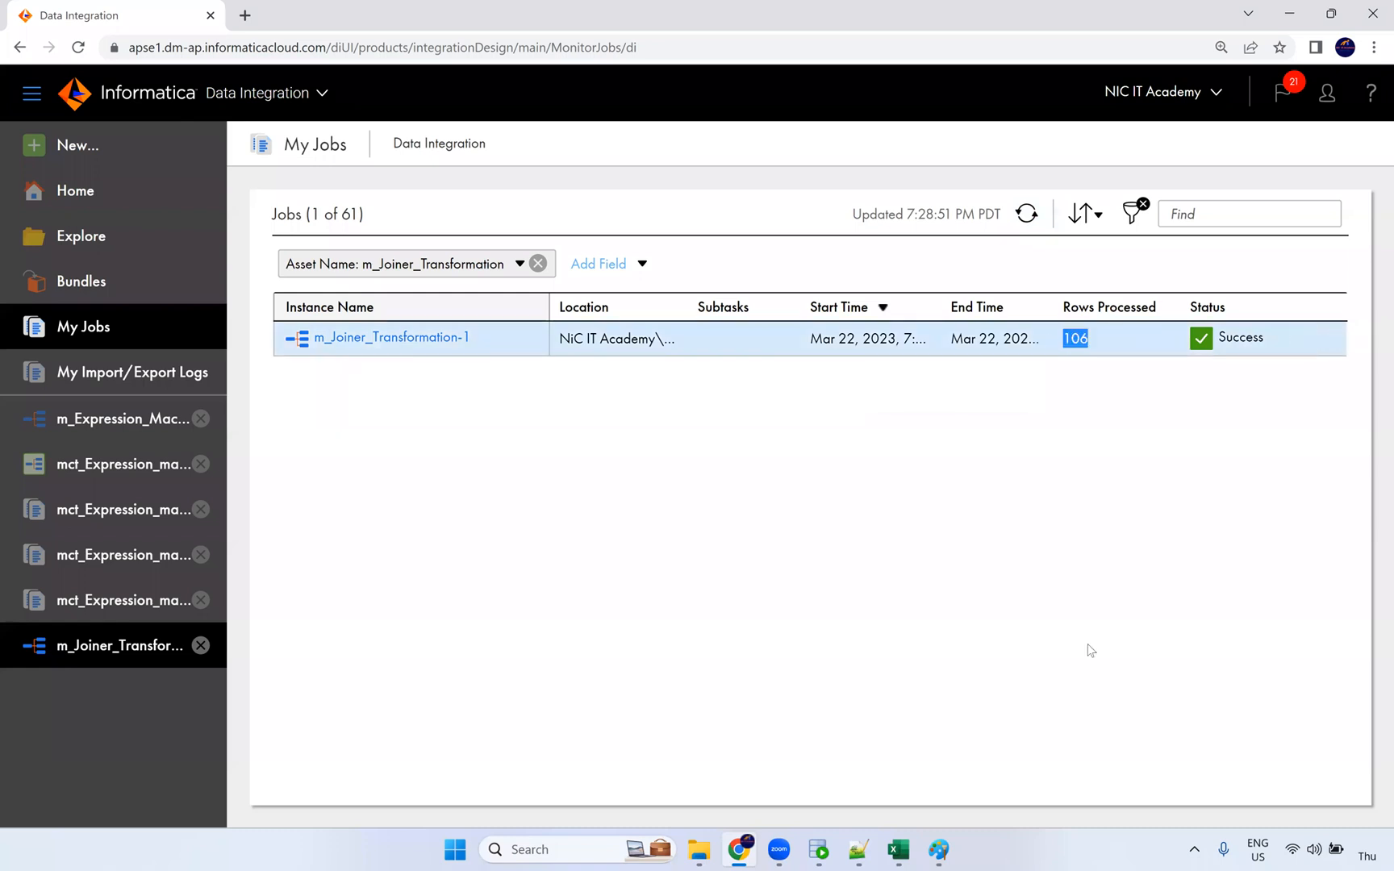
Step: Review the job details showing 107 source rows read and 106 loaded, then bring up SQL Developer
left_click(460, 341)
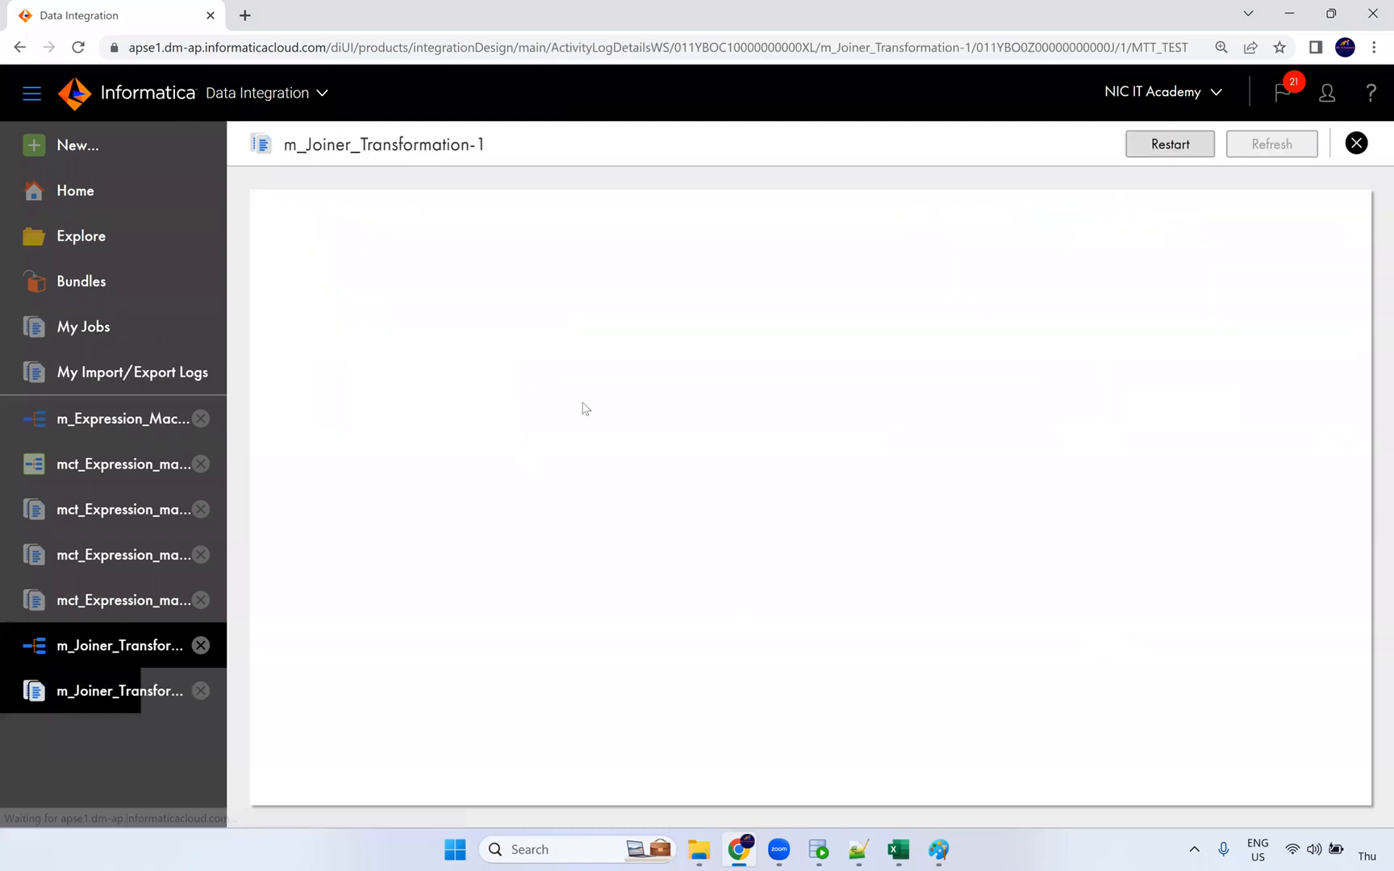
left_click_drag(625, 631, 591, 678)
left_click_drag(622, 730, 585, 731)
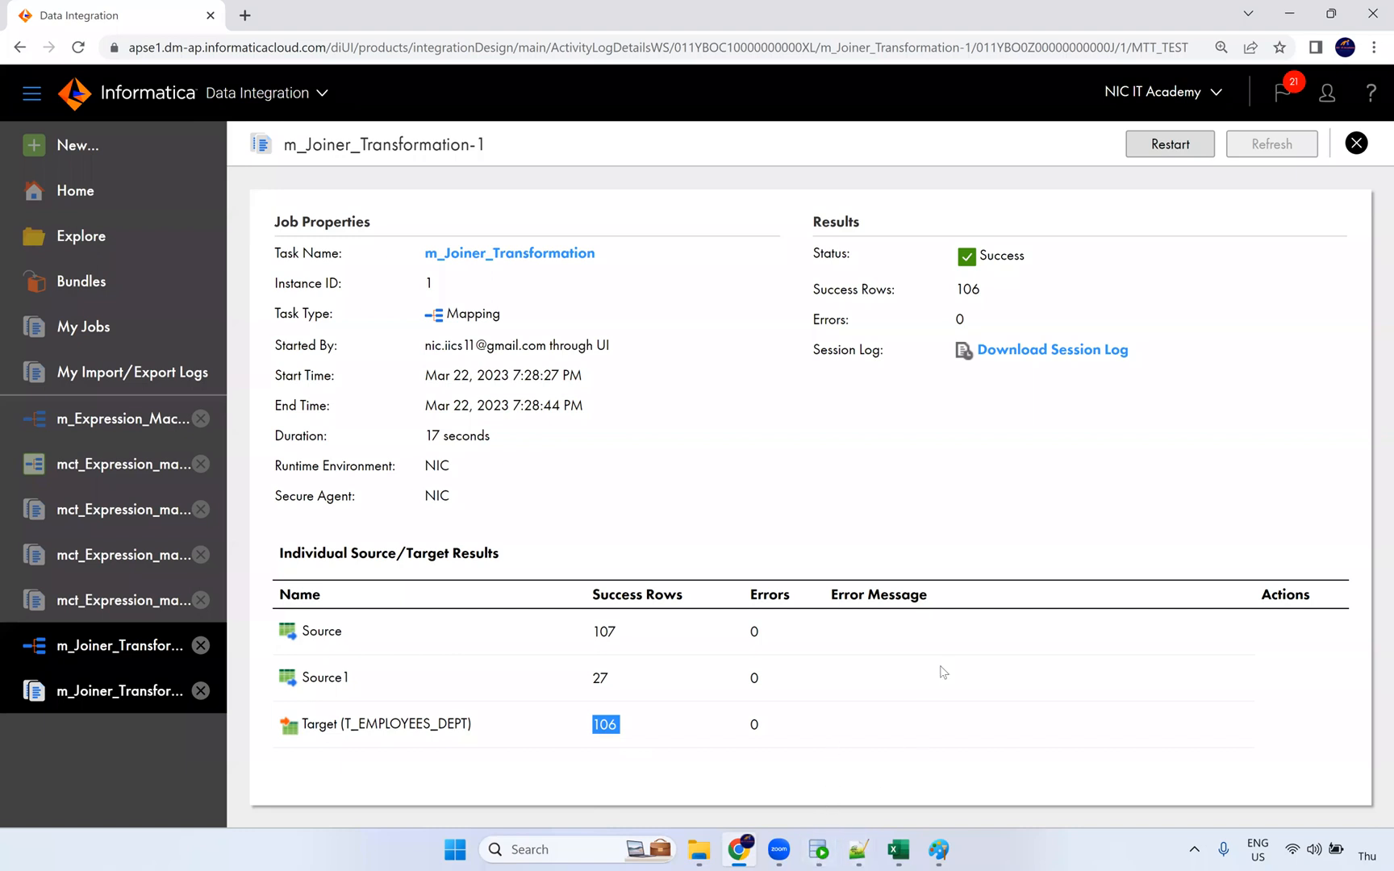
left_click(818, 849)
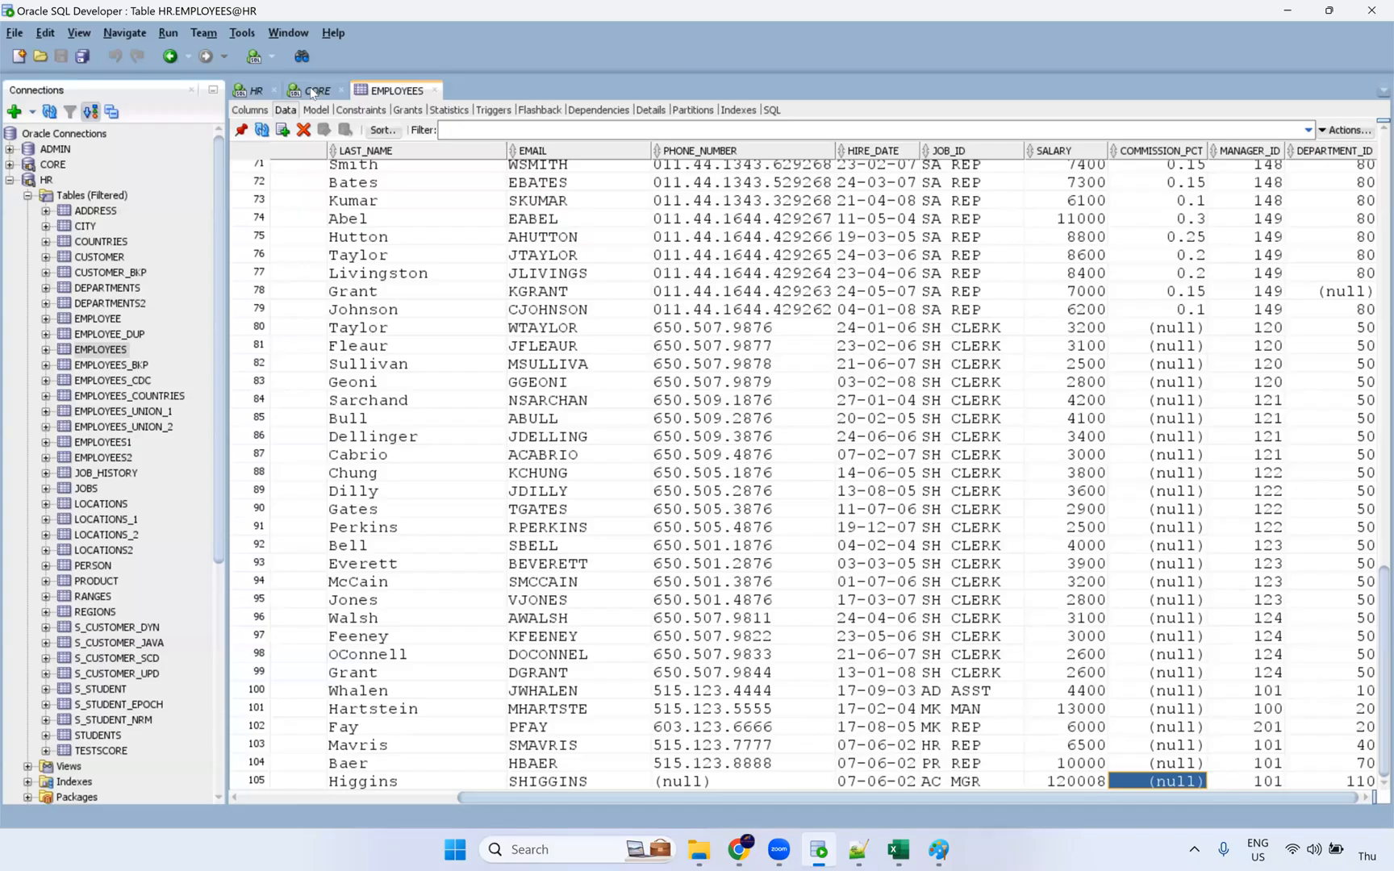
Step: Run select * from t_employees_dept in the CORE worksheet
key("ctrl+Tab")
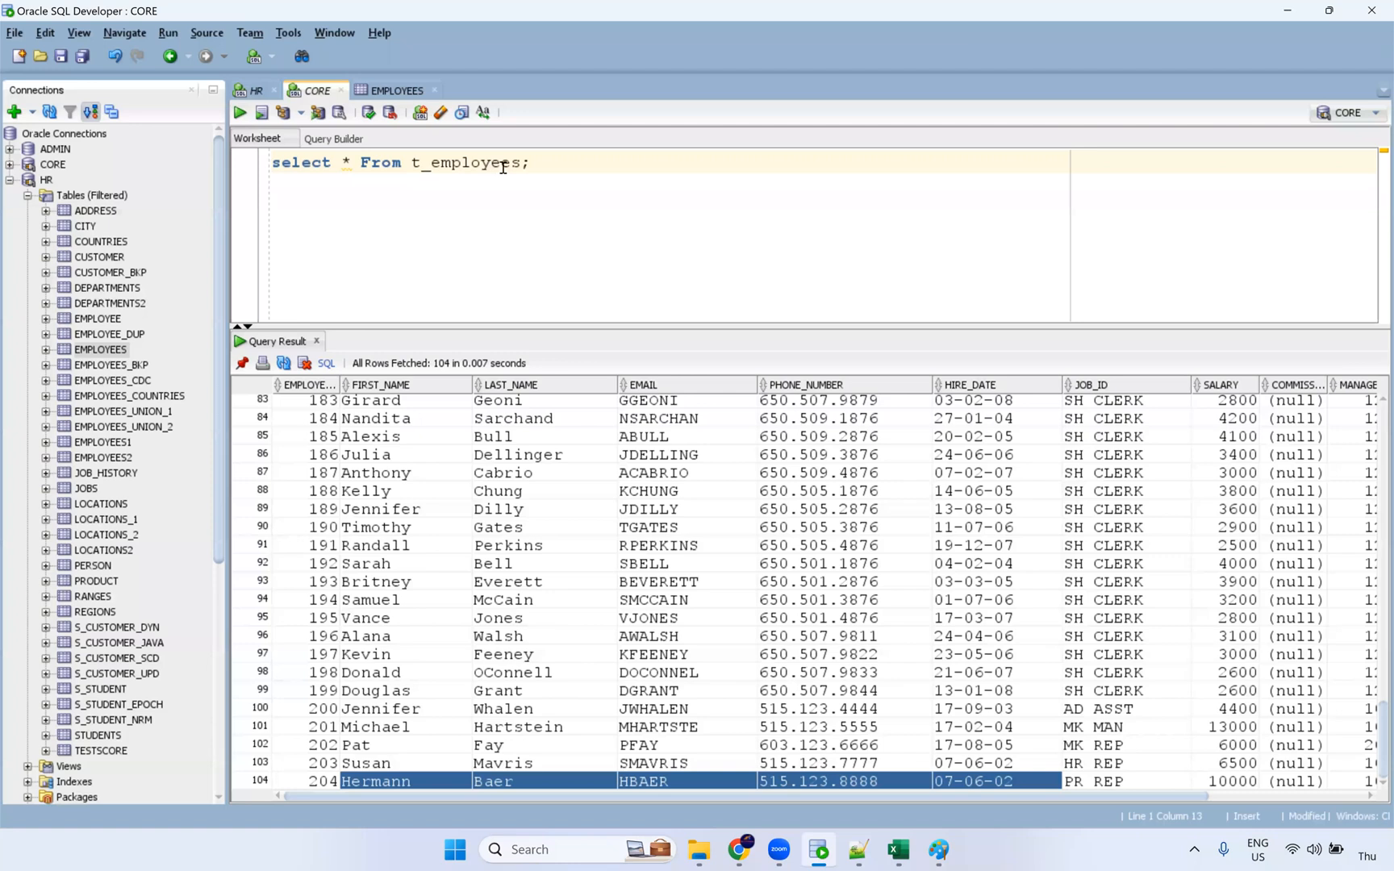
type("_dept")
key("ctrl+Return")
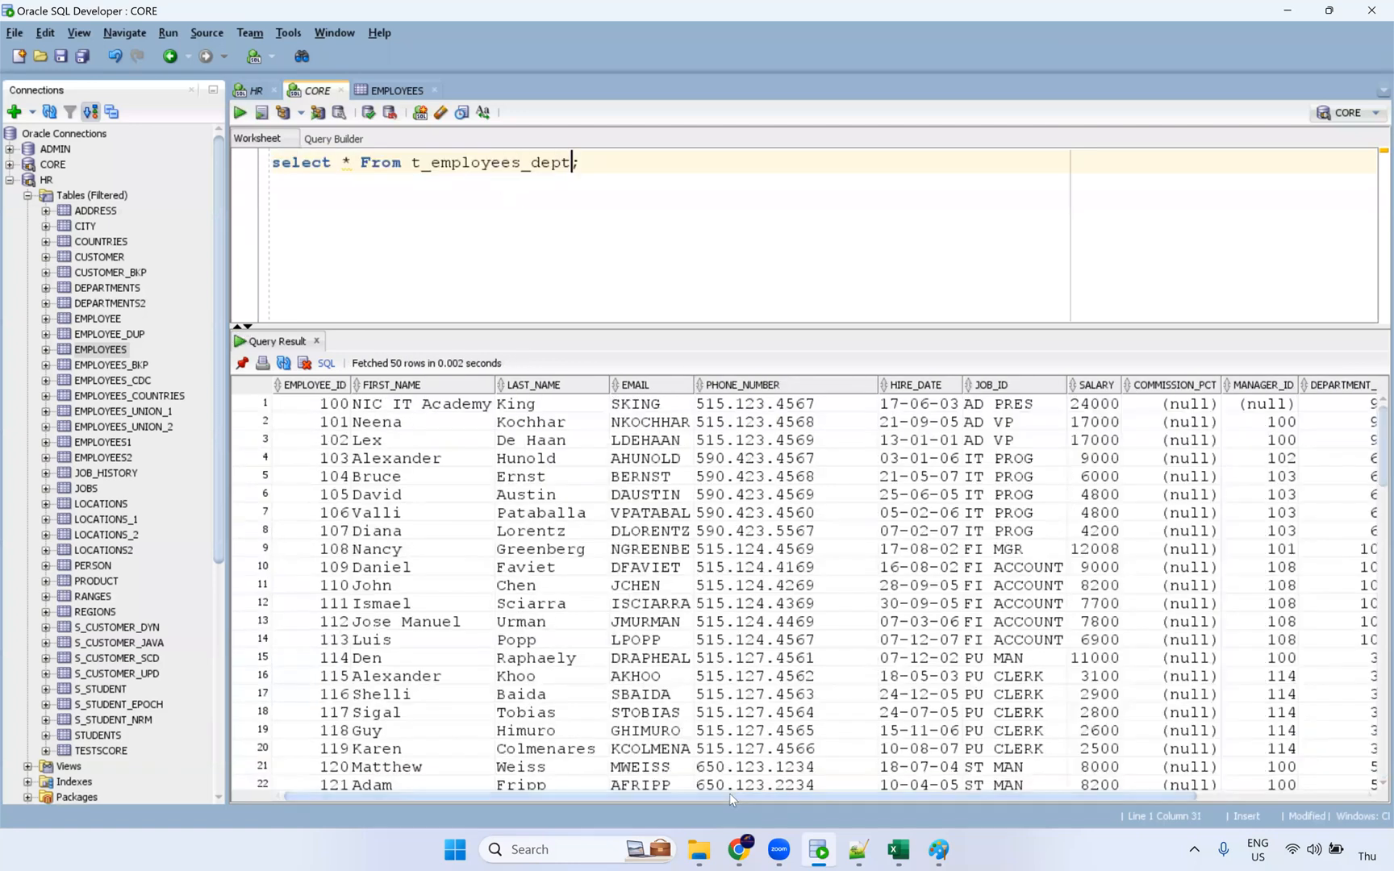
Step: Browse the 106 joined rows, noting a Shipping department value, then return to the job results
left_click_drag(730, 794, 1158, 799)
left_click_drag(1251, 449, 1246, 711)
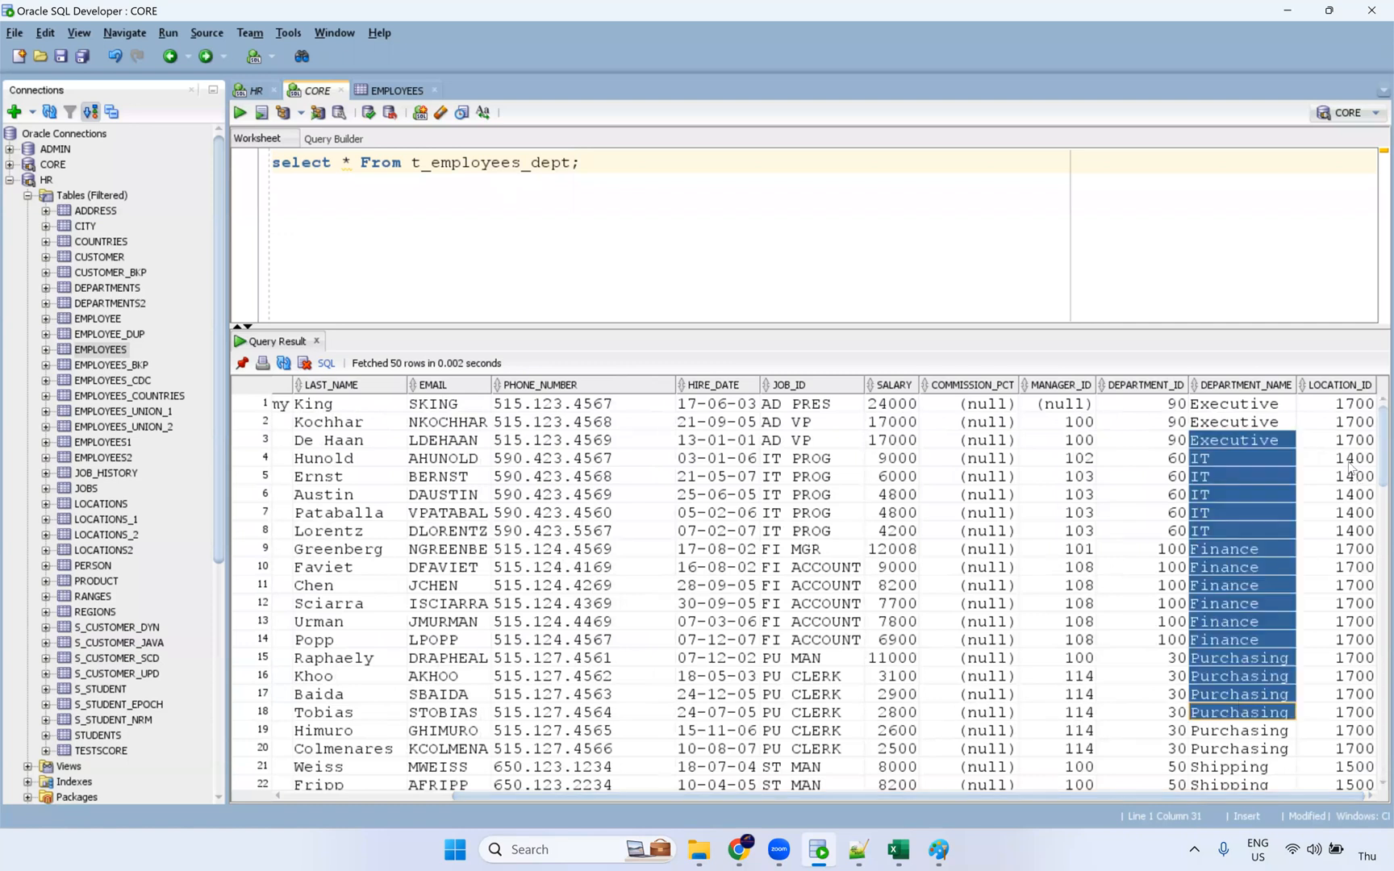
left_click_drag(1353, 469, 1314, 764)
scroll(1218, 579, "down", 3)
scroll(1218, 579, "down", 7)
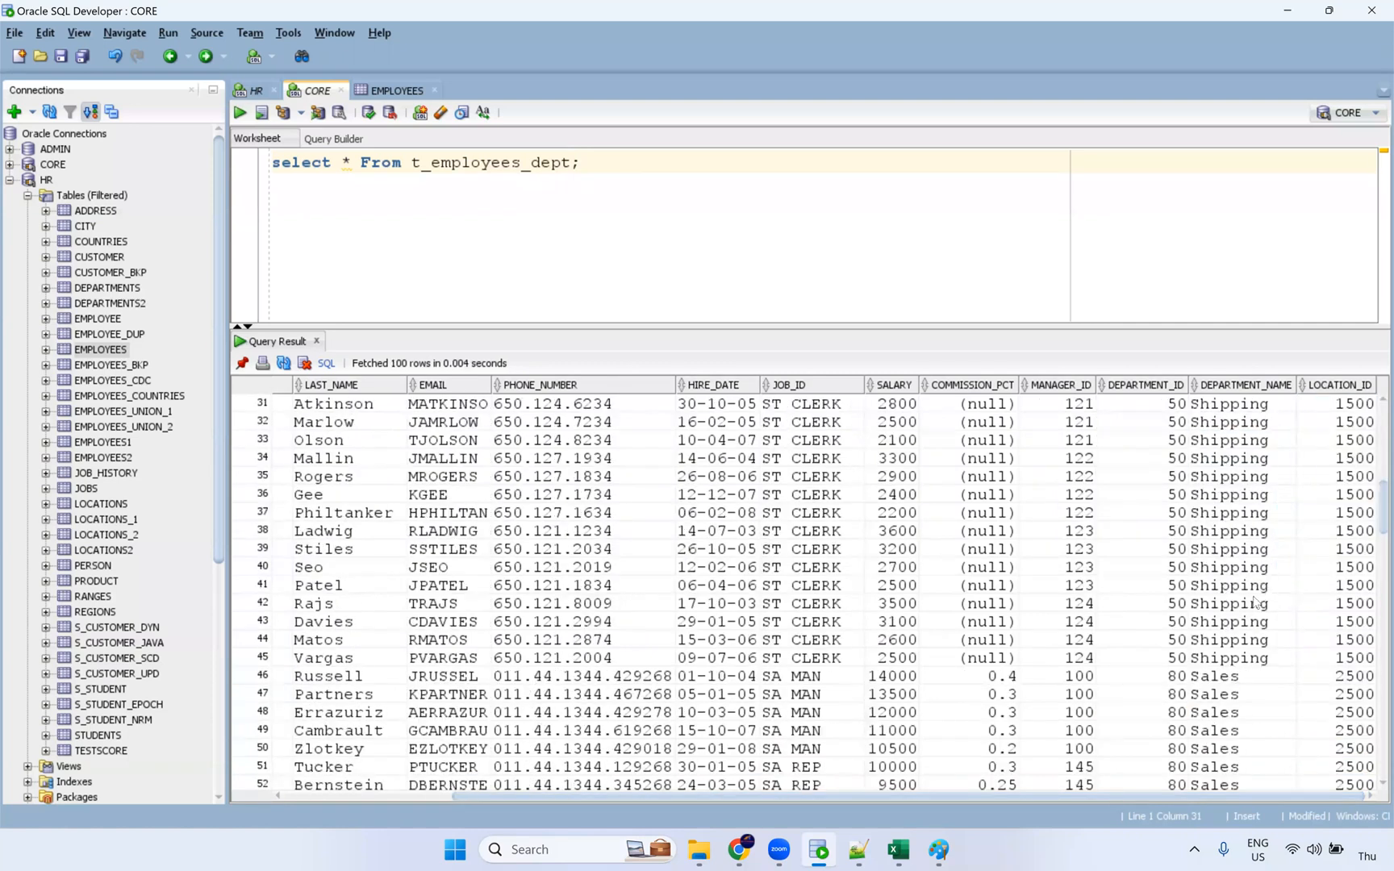
scroll(1224, 601, "down", 10)
scroll(1224, 601, "up", 16)
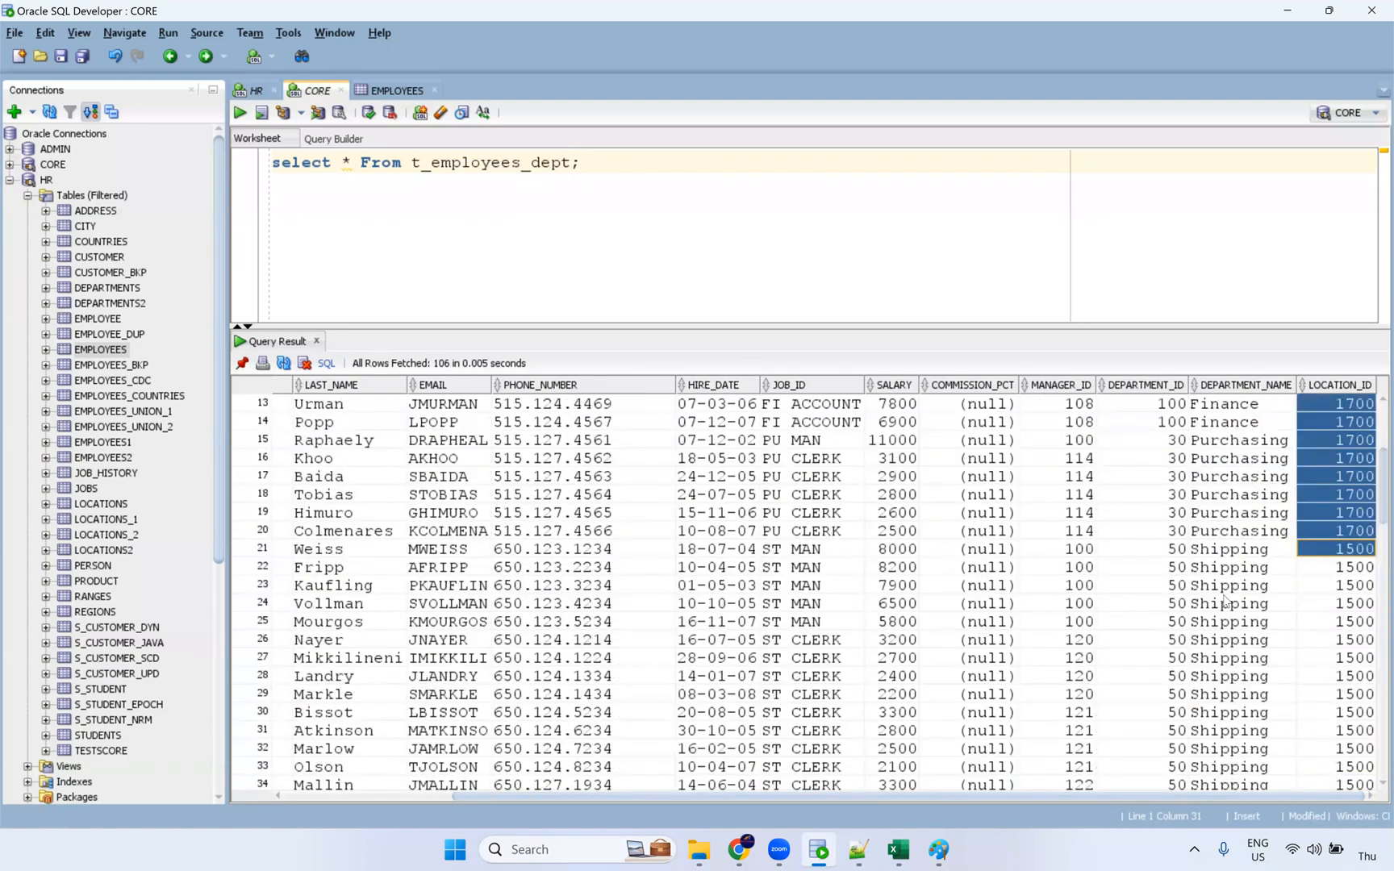
left_click(1240, 573)
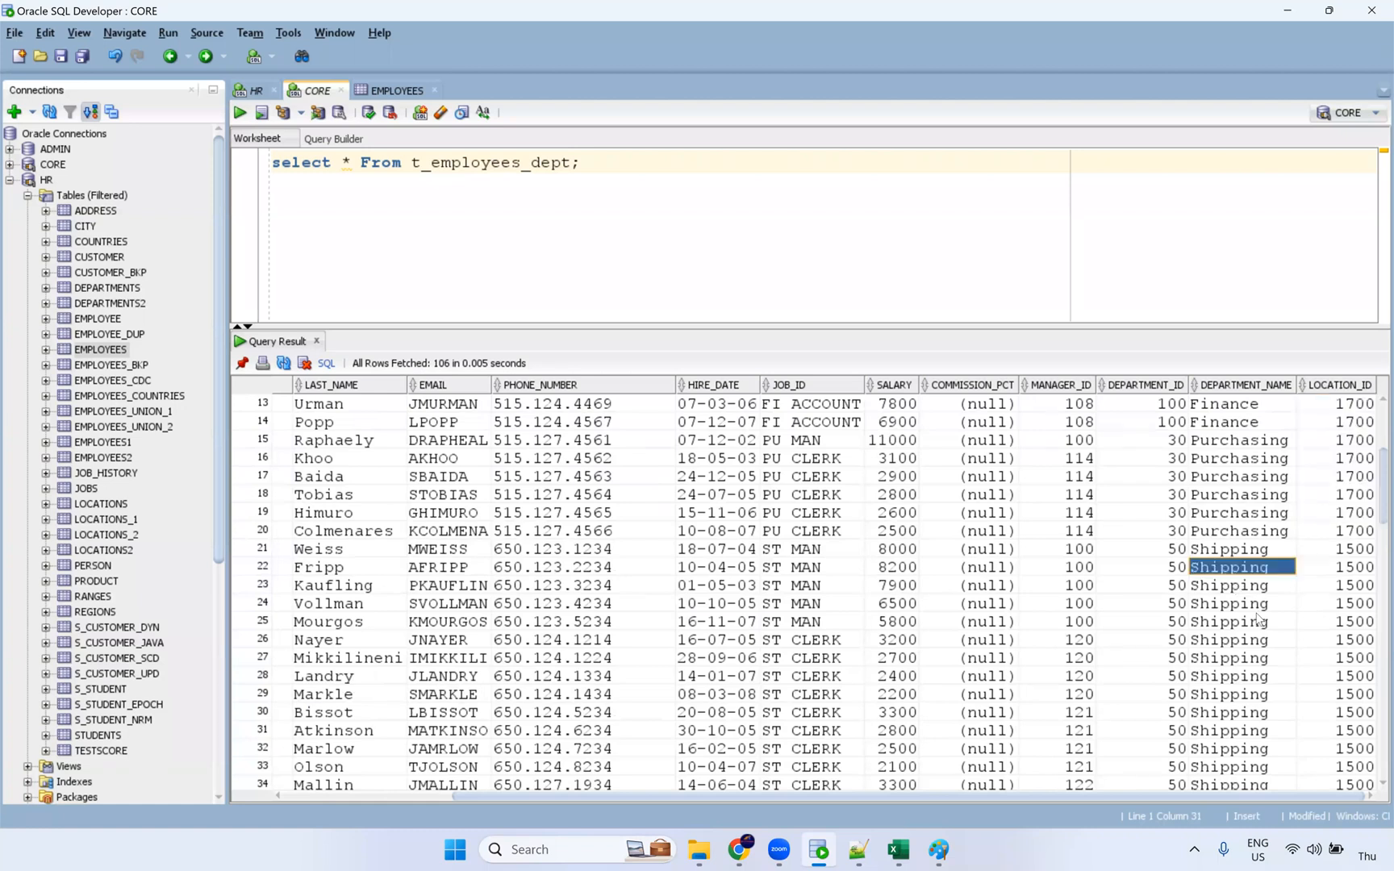
scroll(1272, 534, "down", 11)
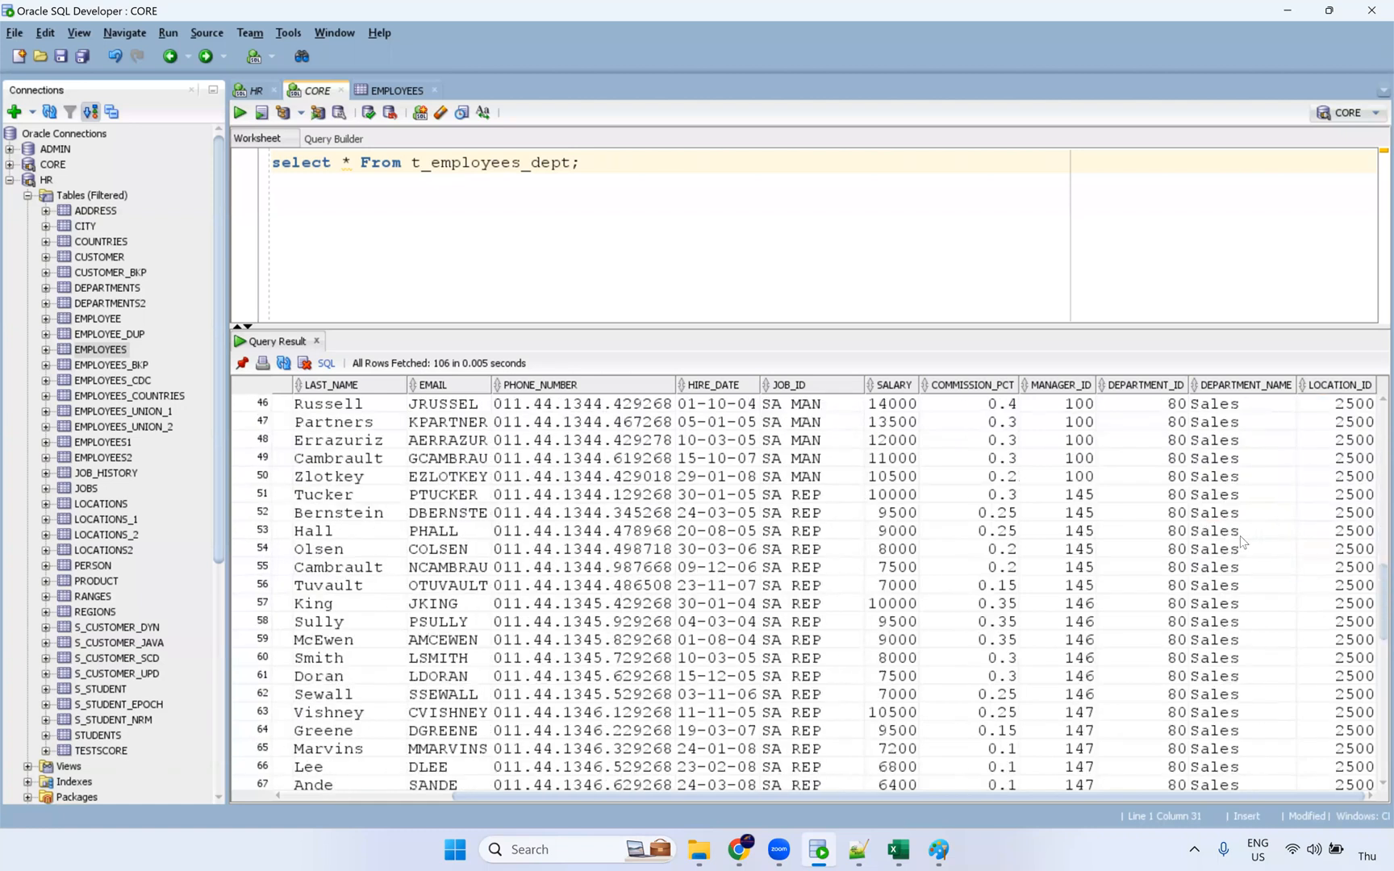
scroll(1242, 492, "up", 6)
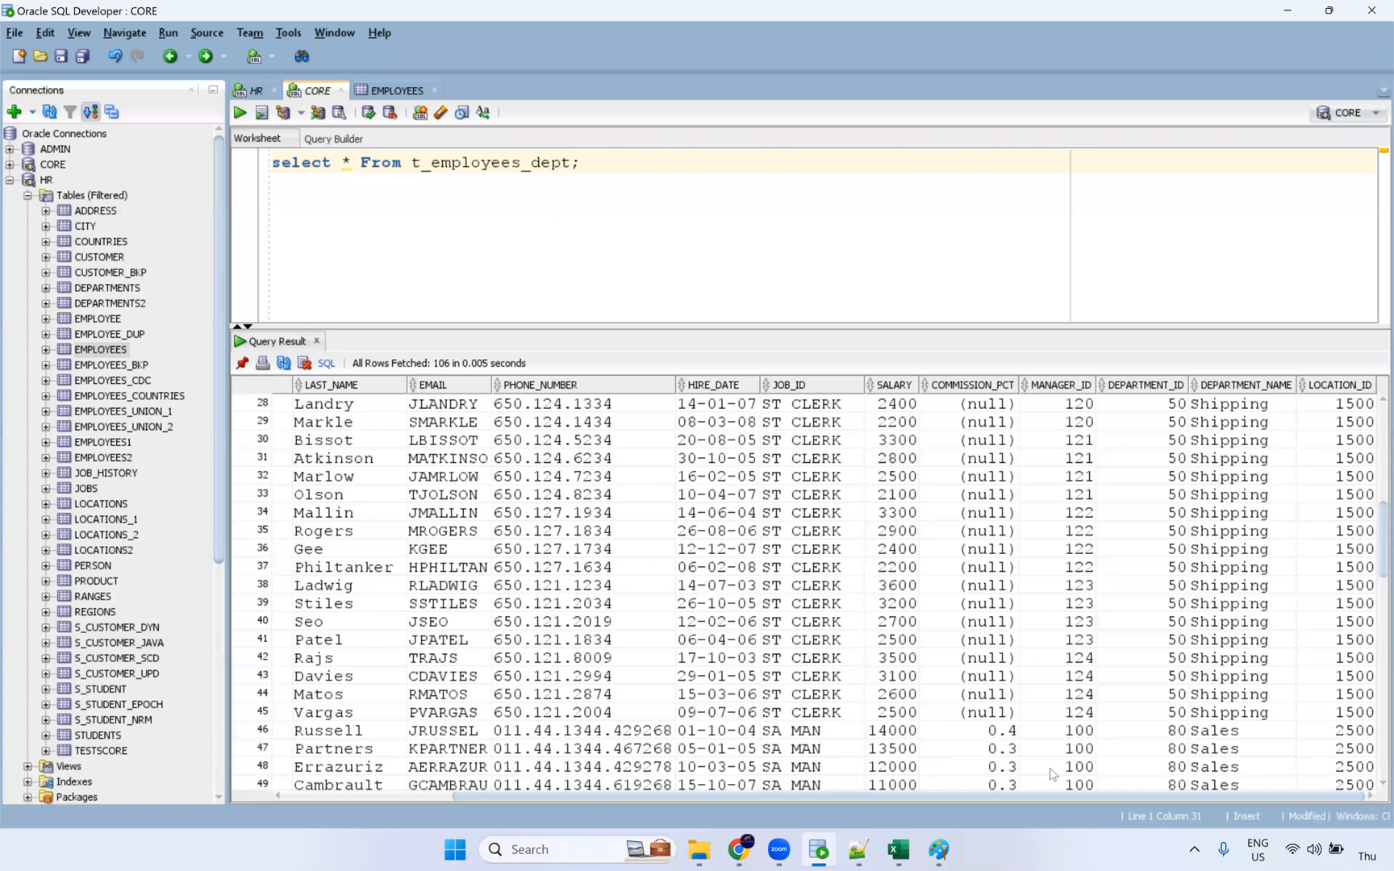
left_click(739, 849)
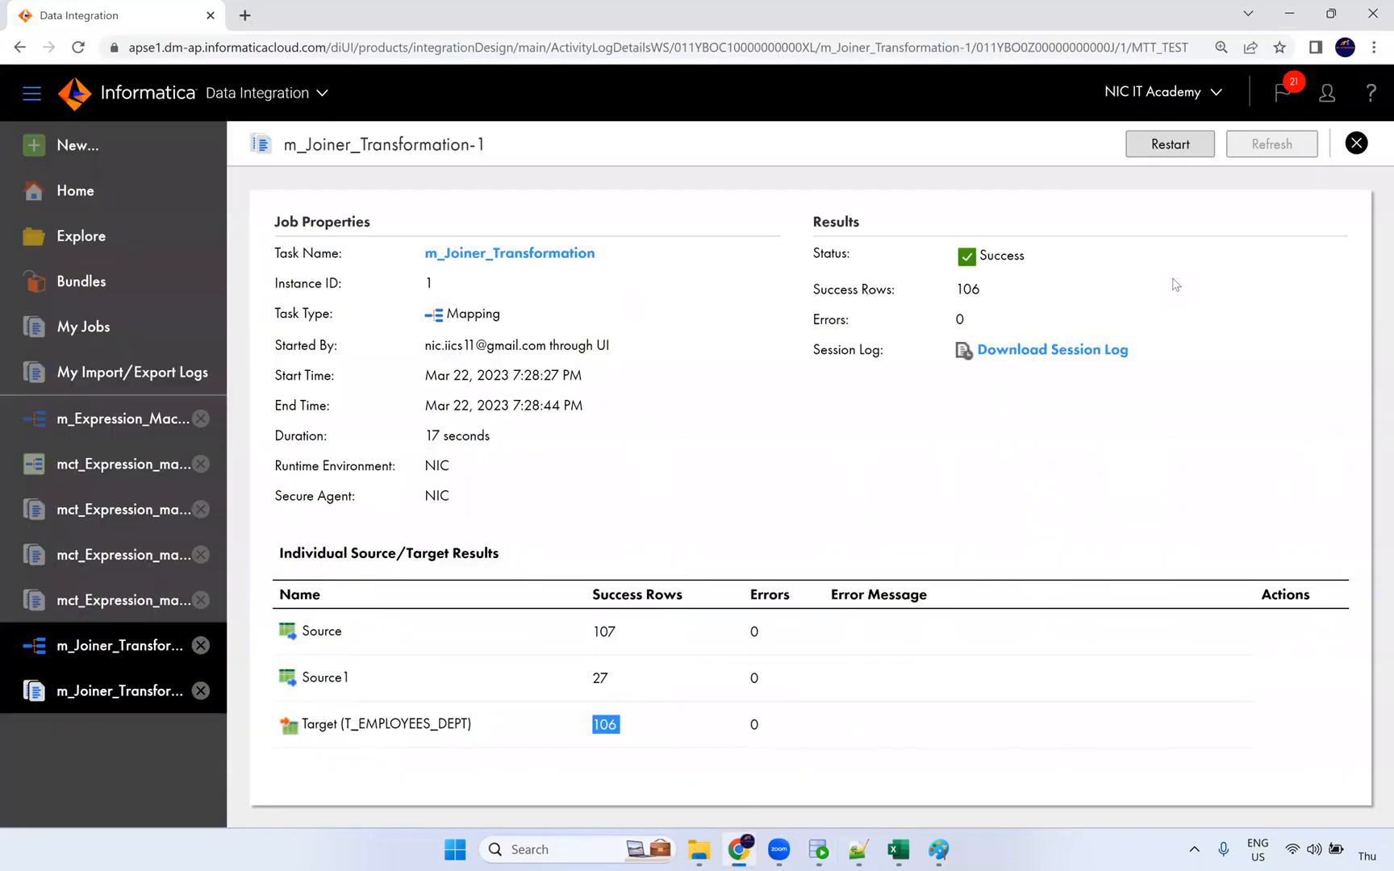
Step: Reopen m_Joiner_Transformation and rename Source to FF_Employees
left_click(147, 637)
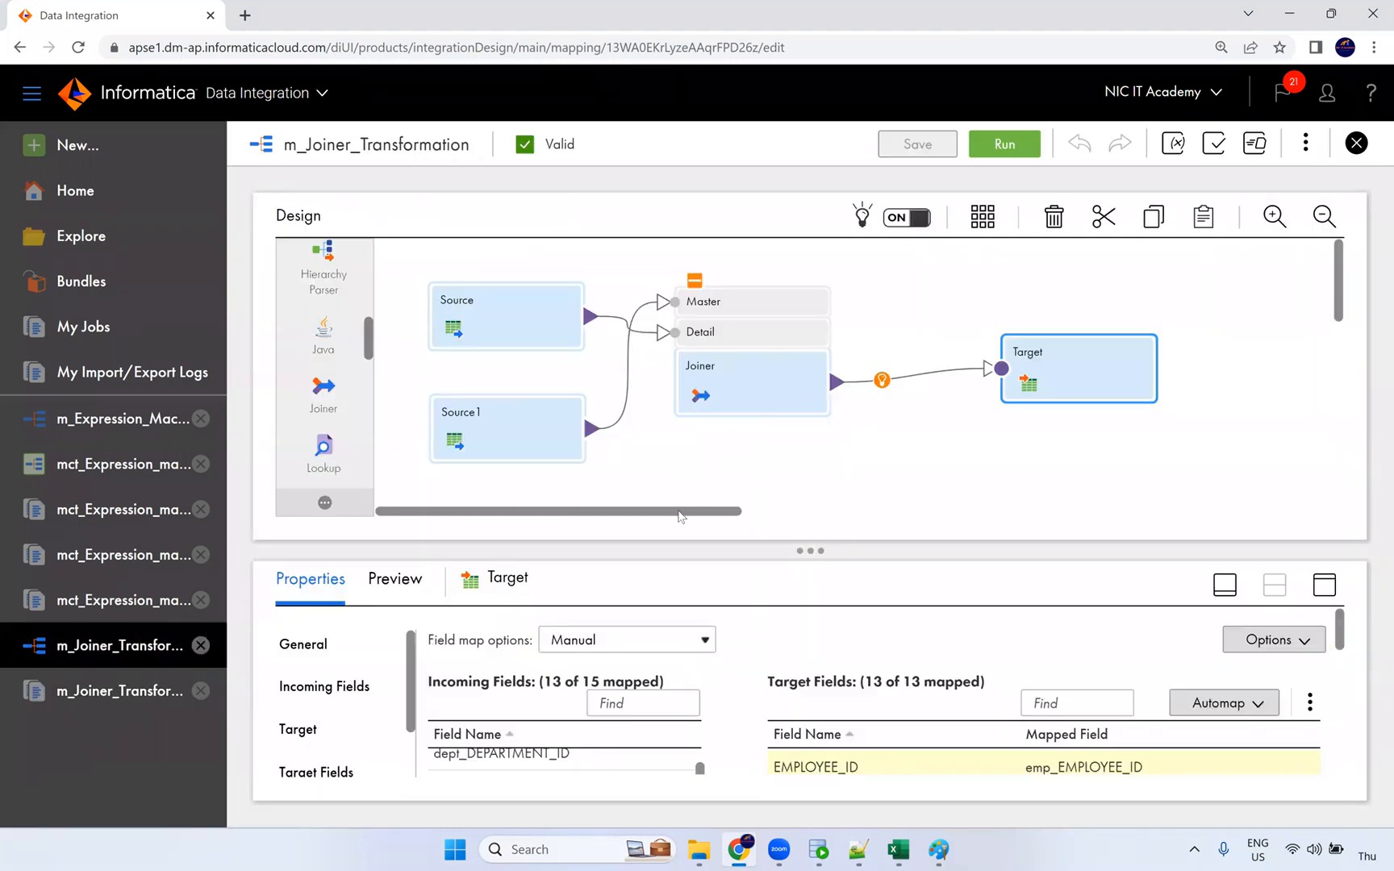
left_click(515, 311)
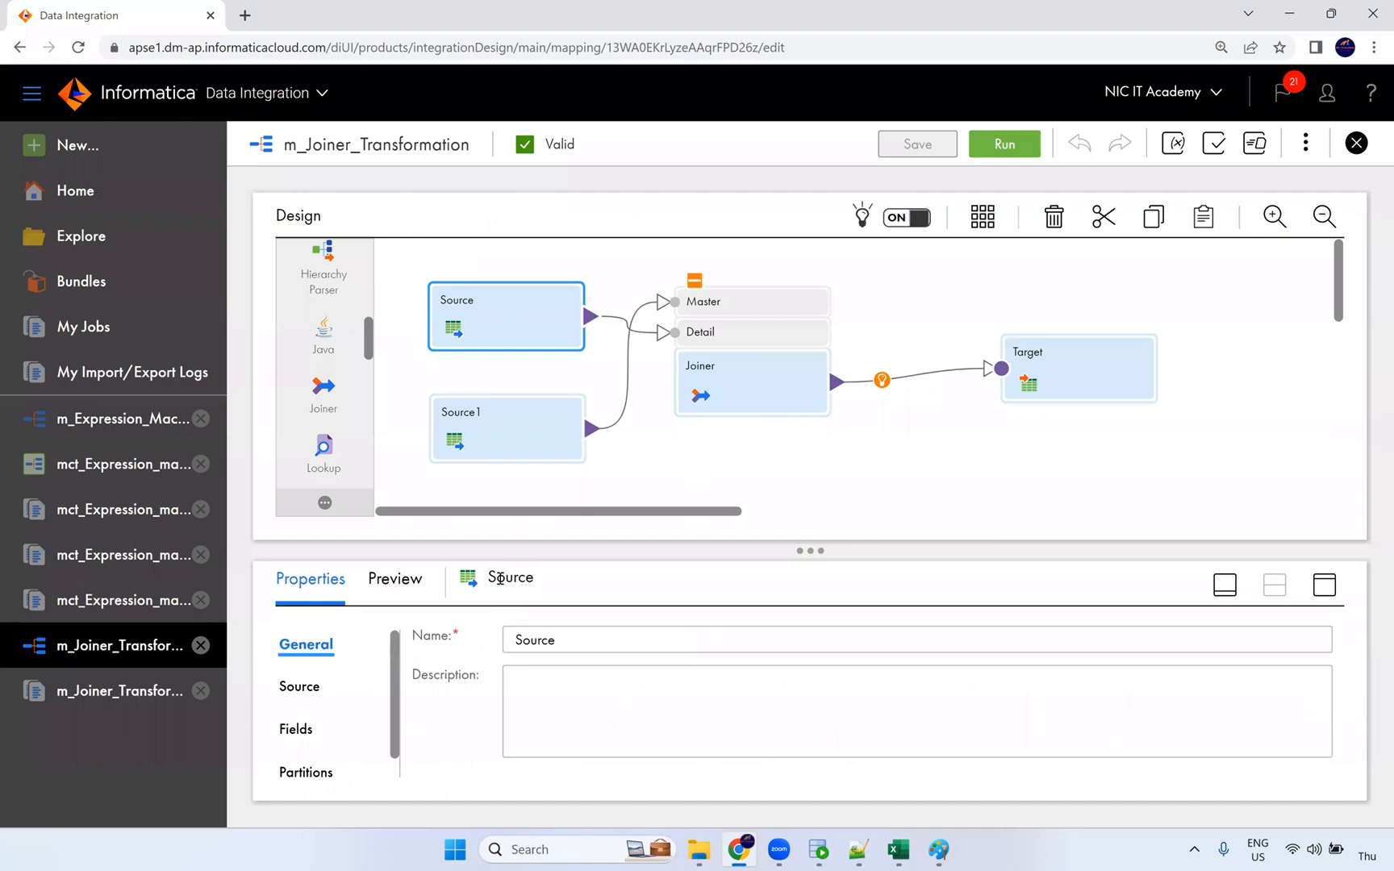
double_click(535, 648)
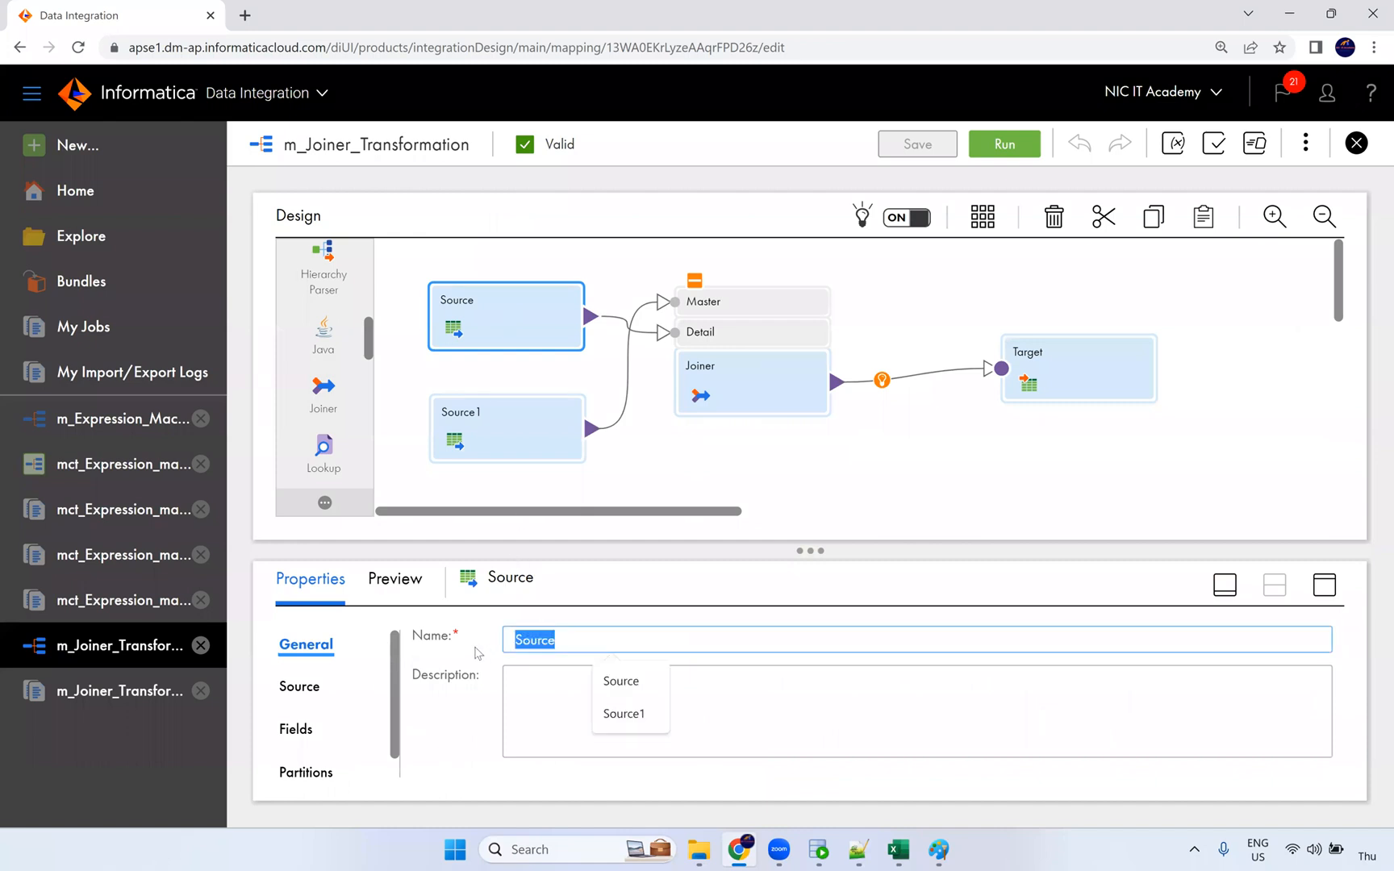
type("ff_E")
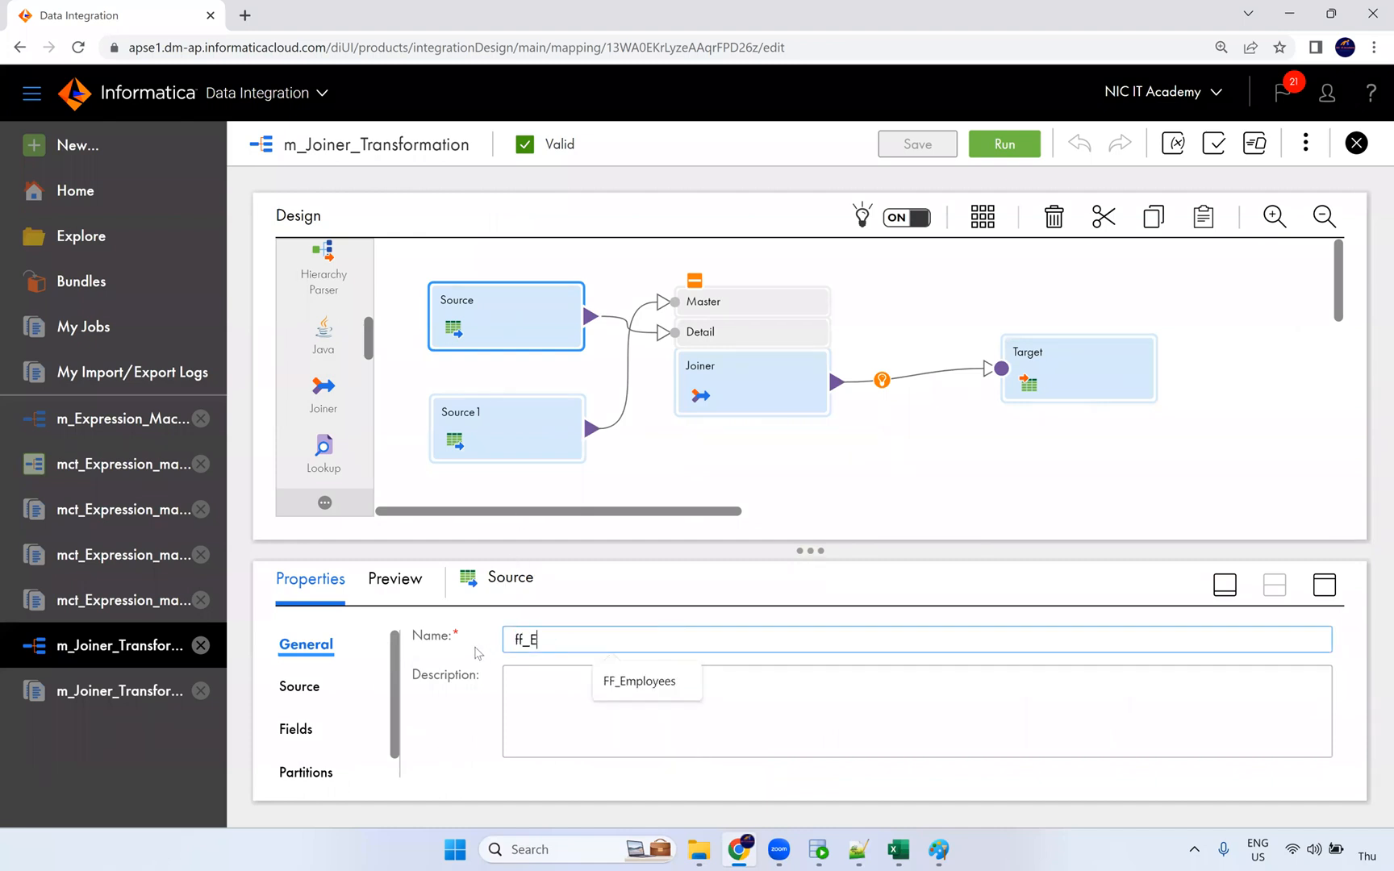
left_click(668, 687)
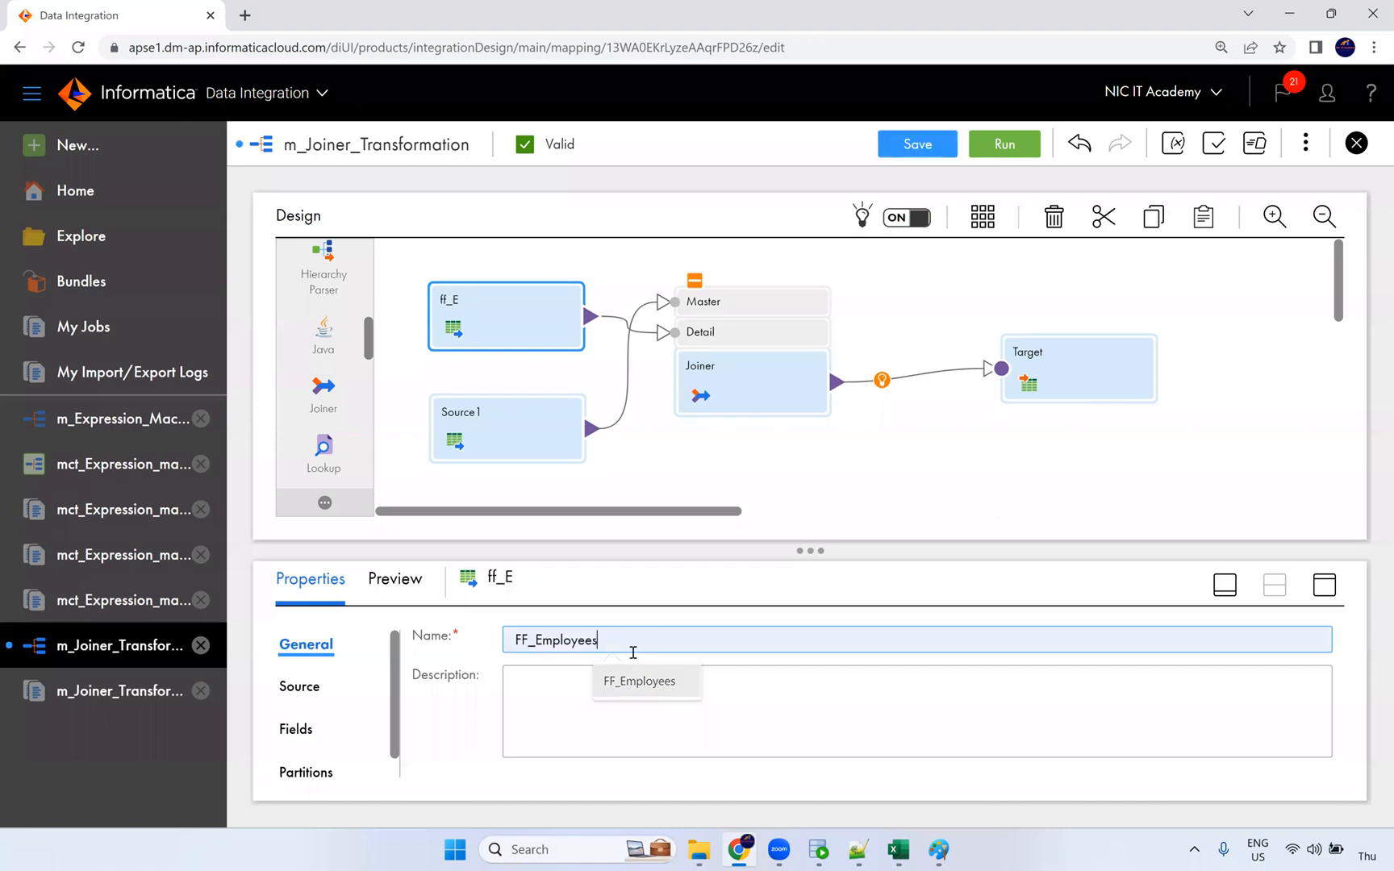
Step: Rename Source1 to Ora_Departments and save the mapping
left_click(501, 428)
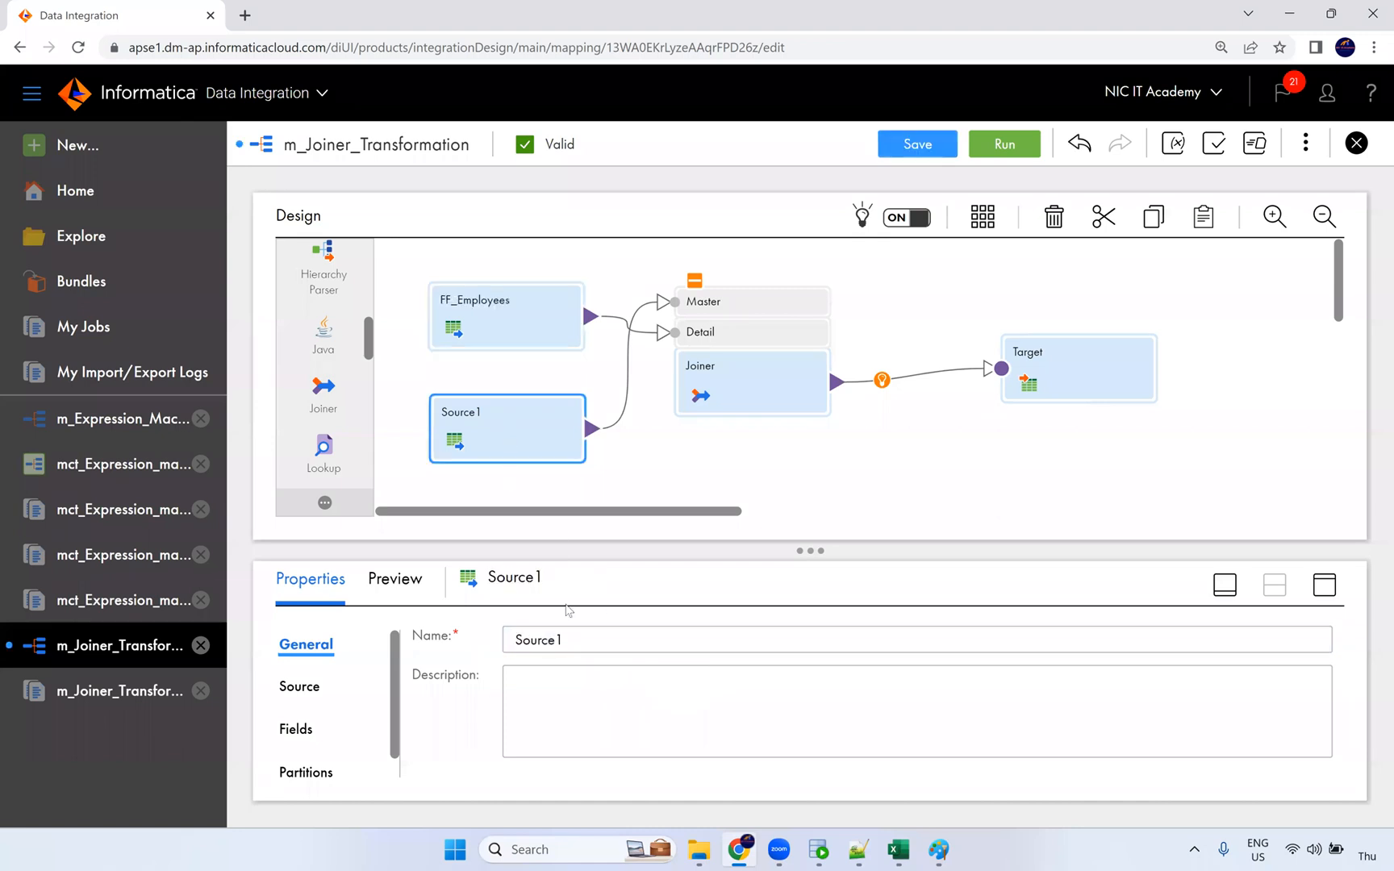
double_click(556, 645)
type("Orc_")
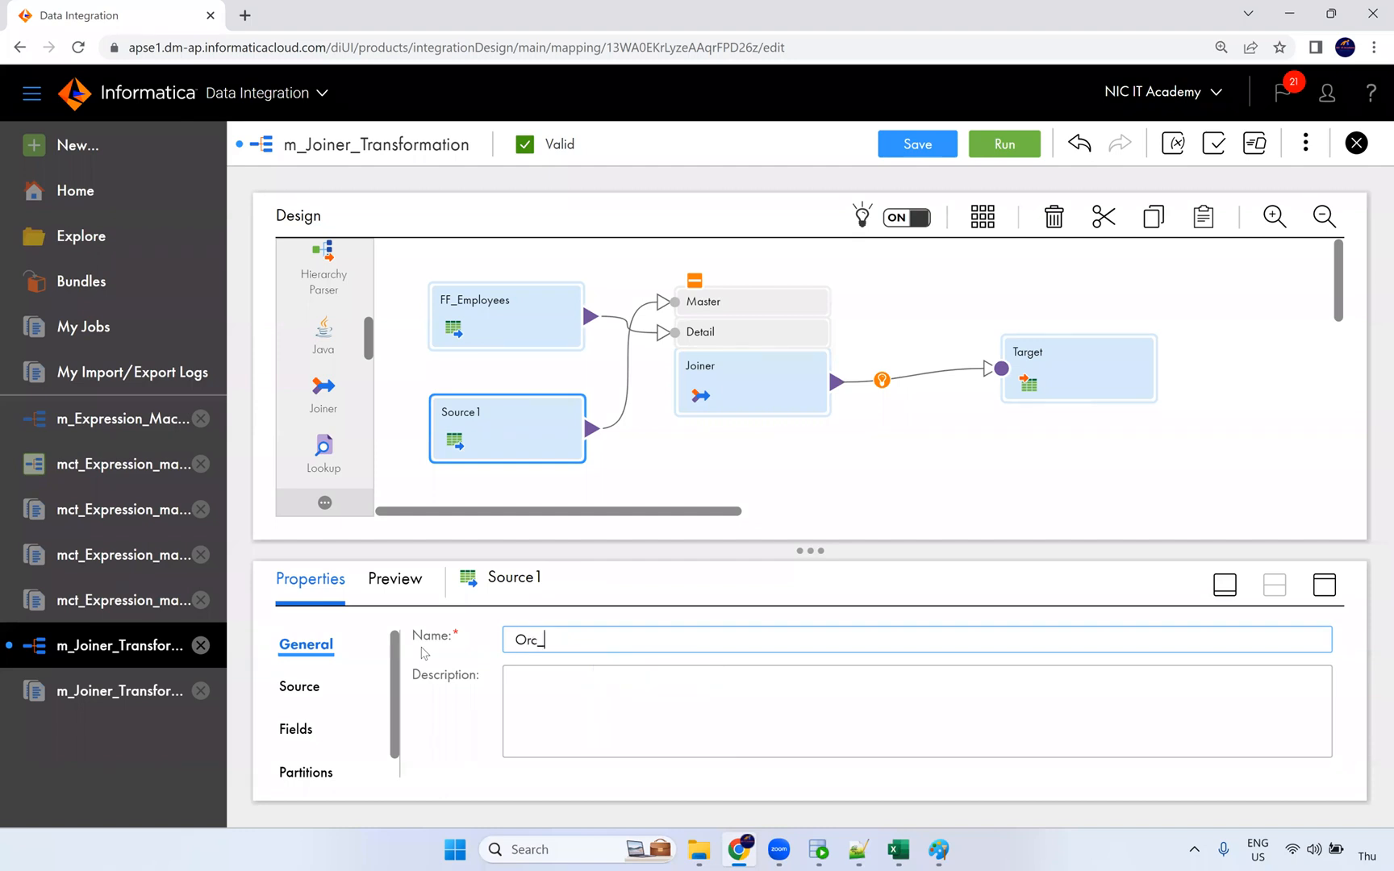
key("BackSpace")
key("BackSpace")
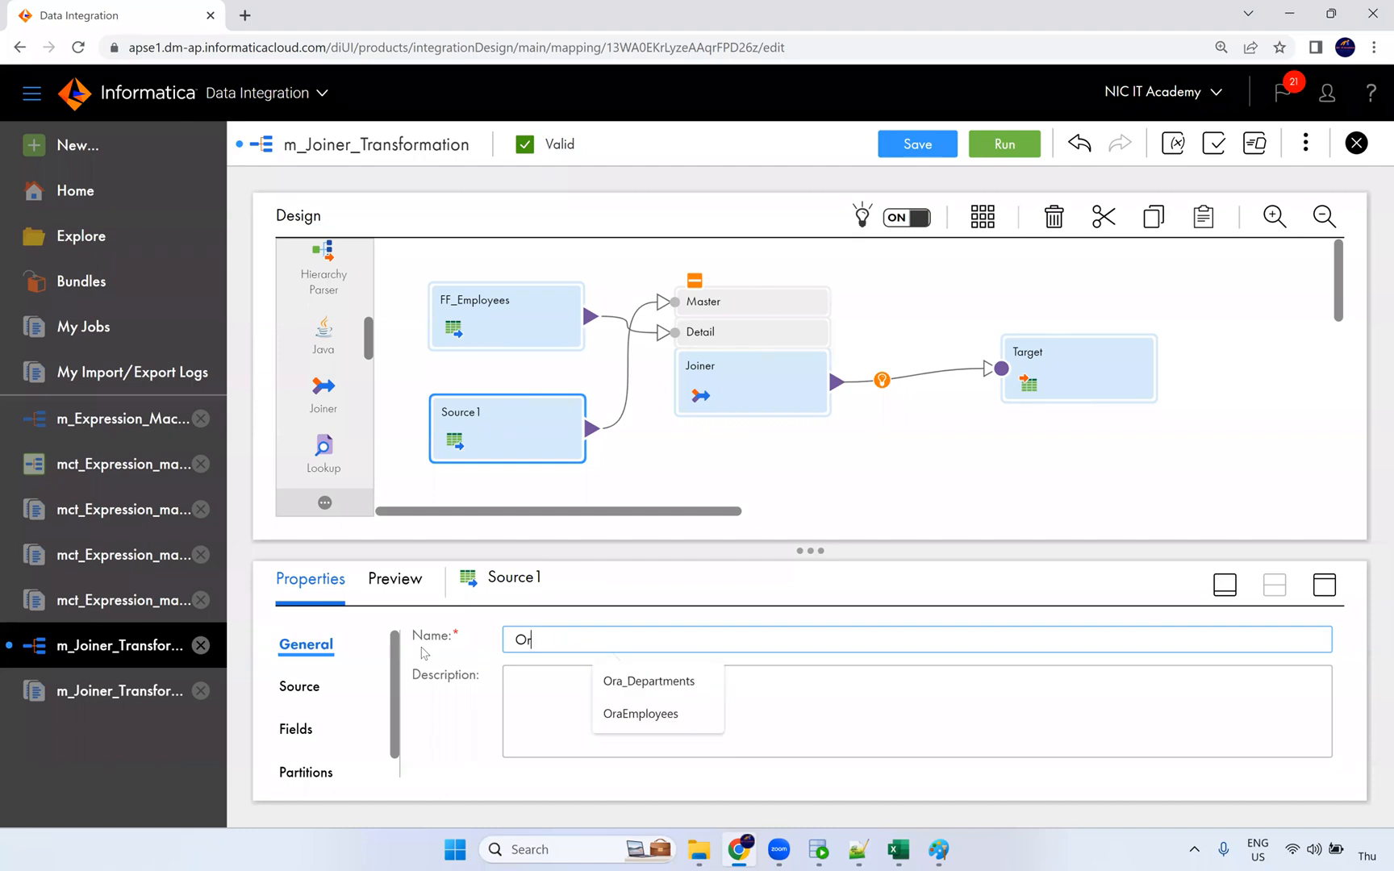
type("a_Departments")
key("Down")
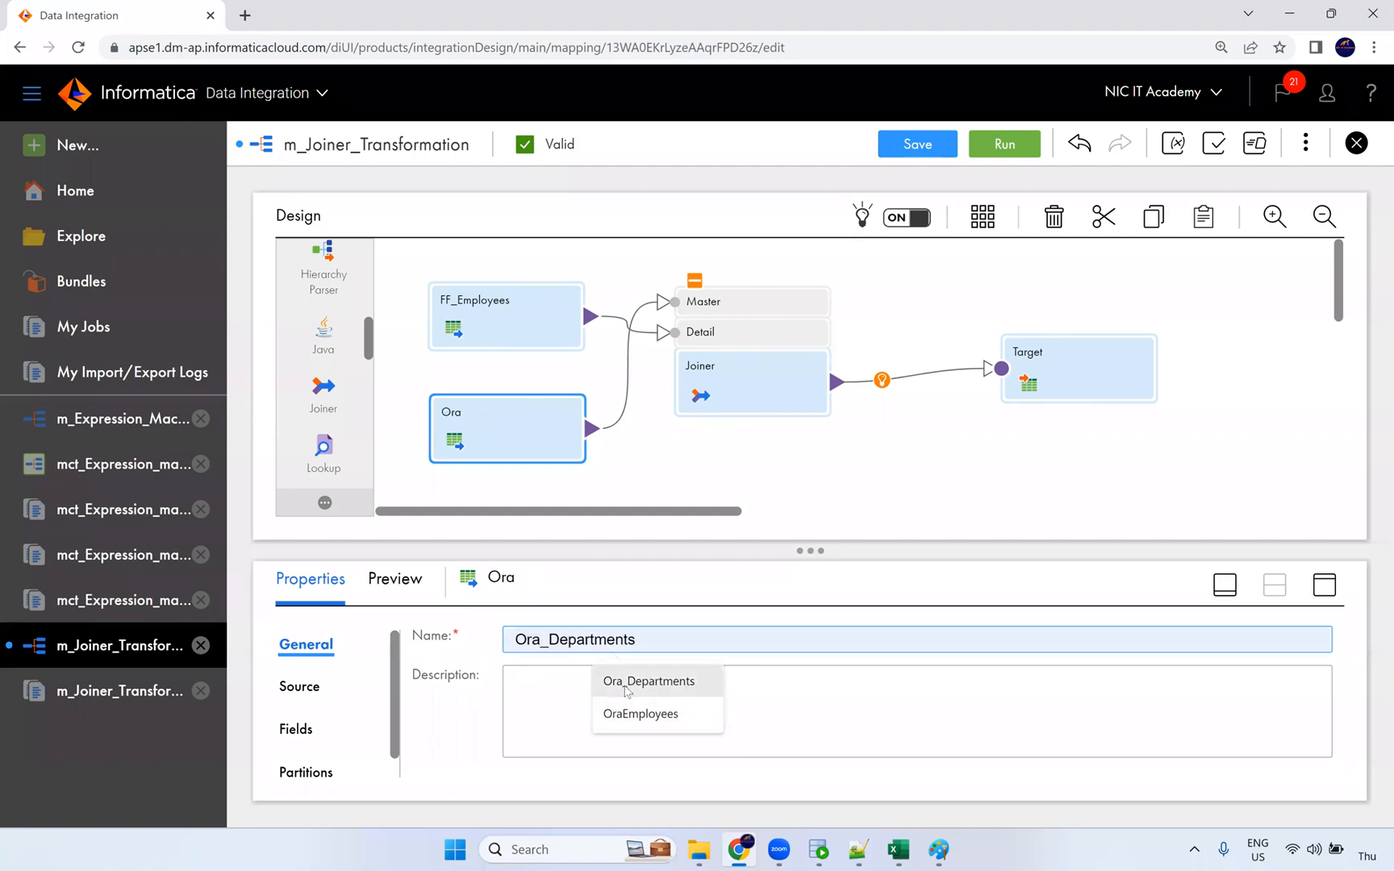
key("Return")
left_click(918, 144)
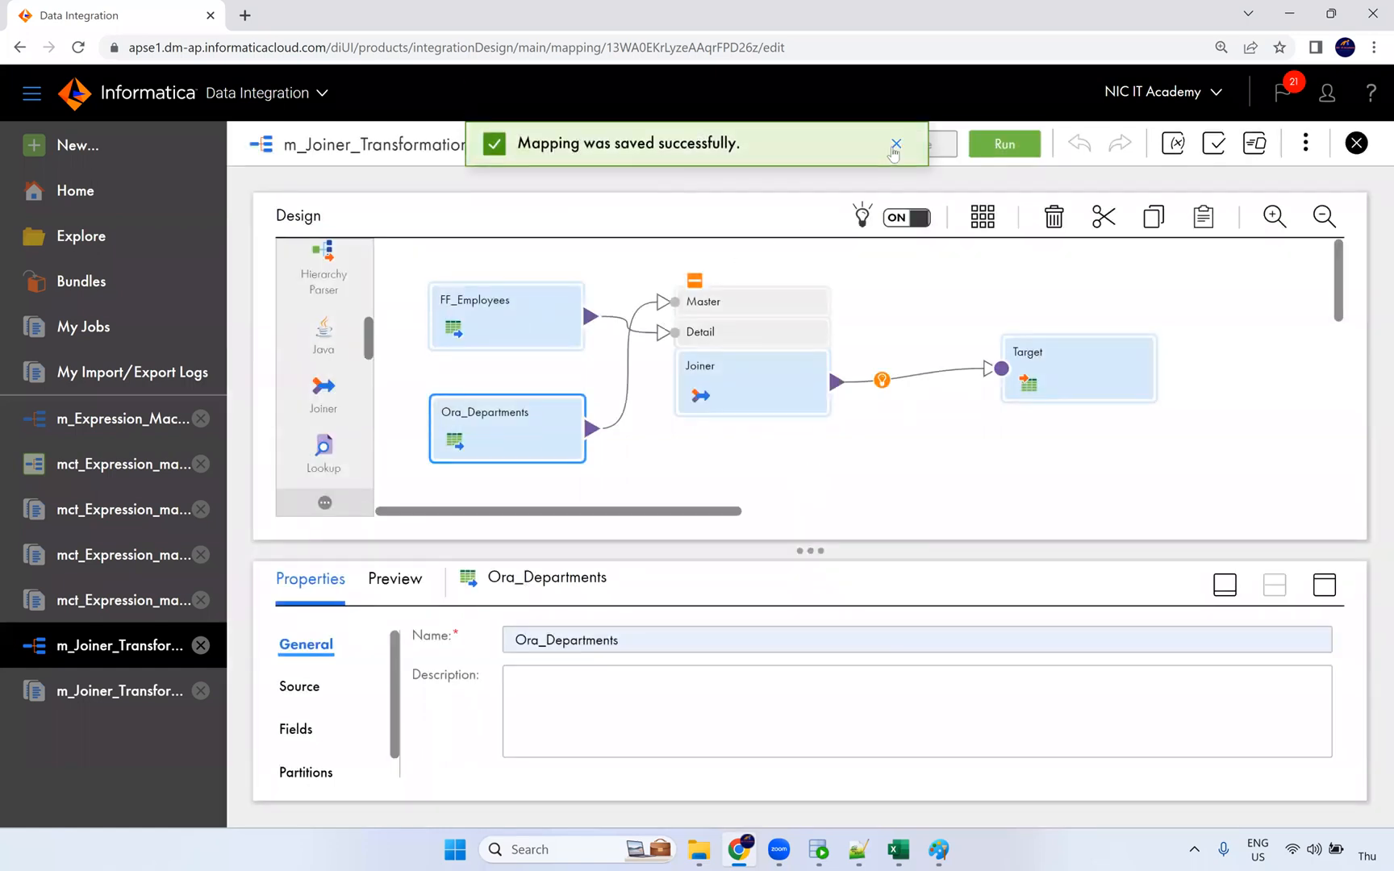
left_click(895, 146)
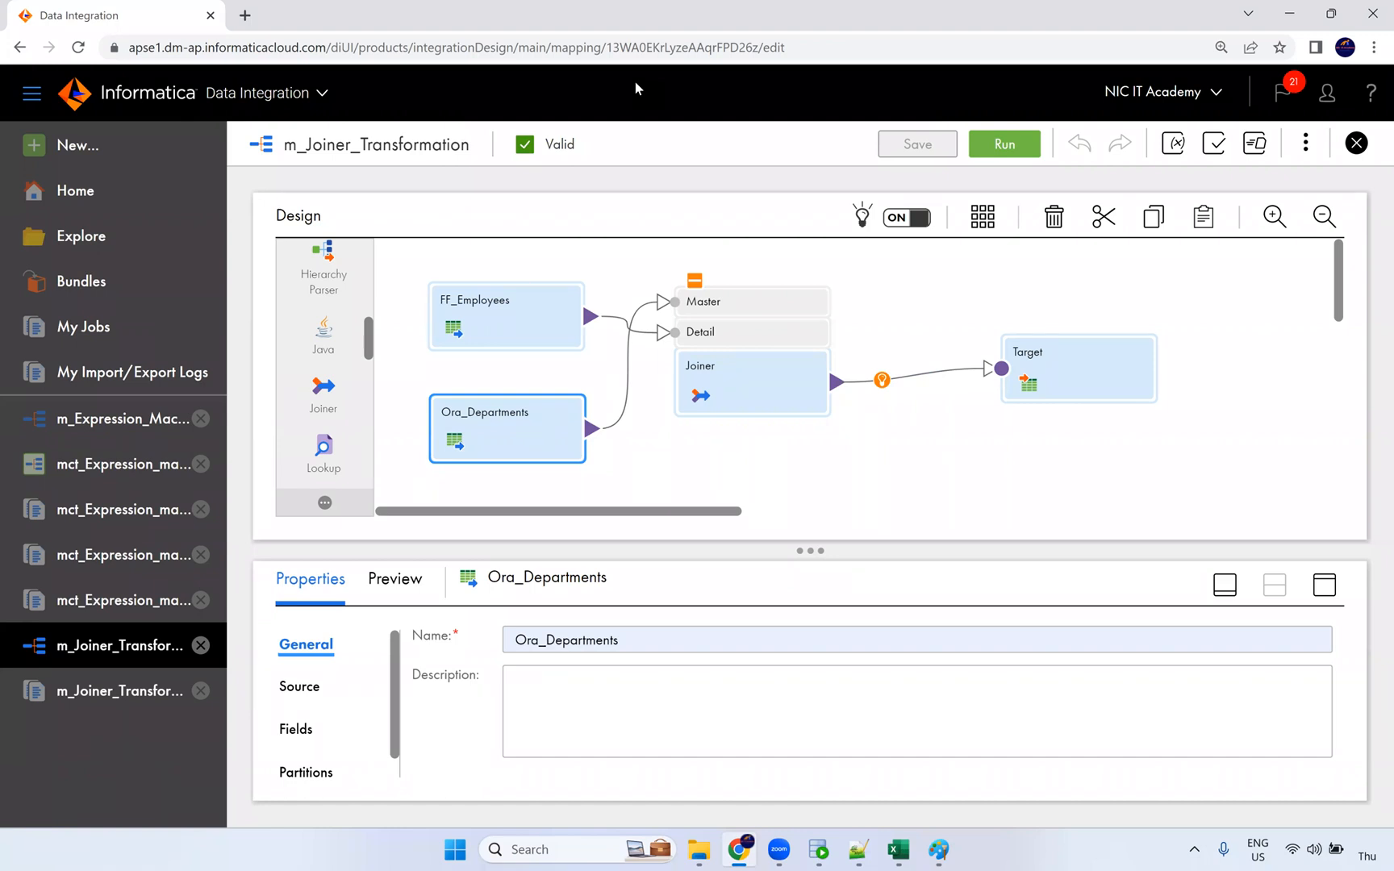
Step: Nudge FF_Employees up-left and Ora_Departments left on the canvas, then maximize the Properties panel
left_click(881, 380)
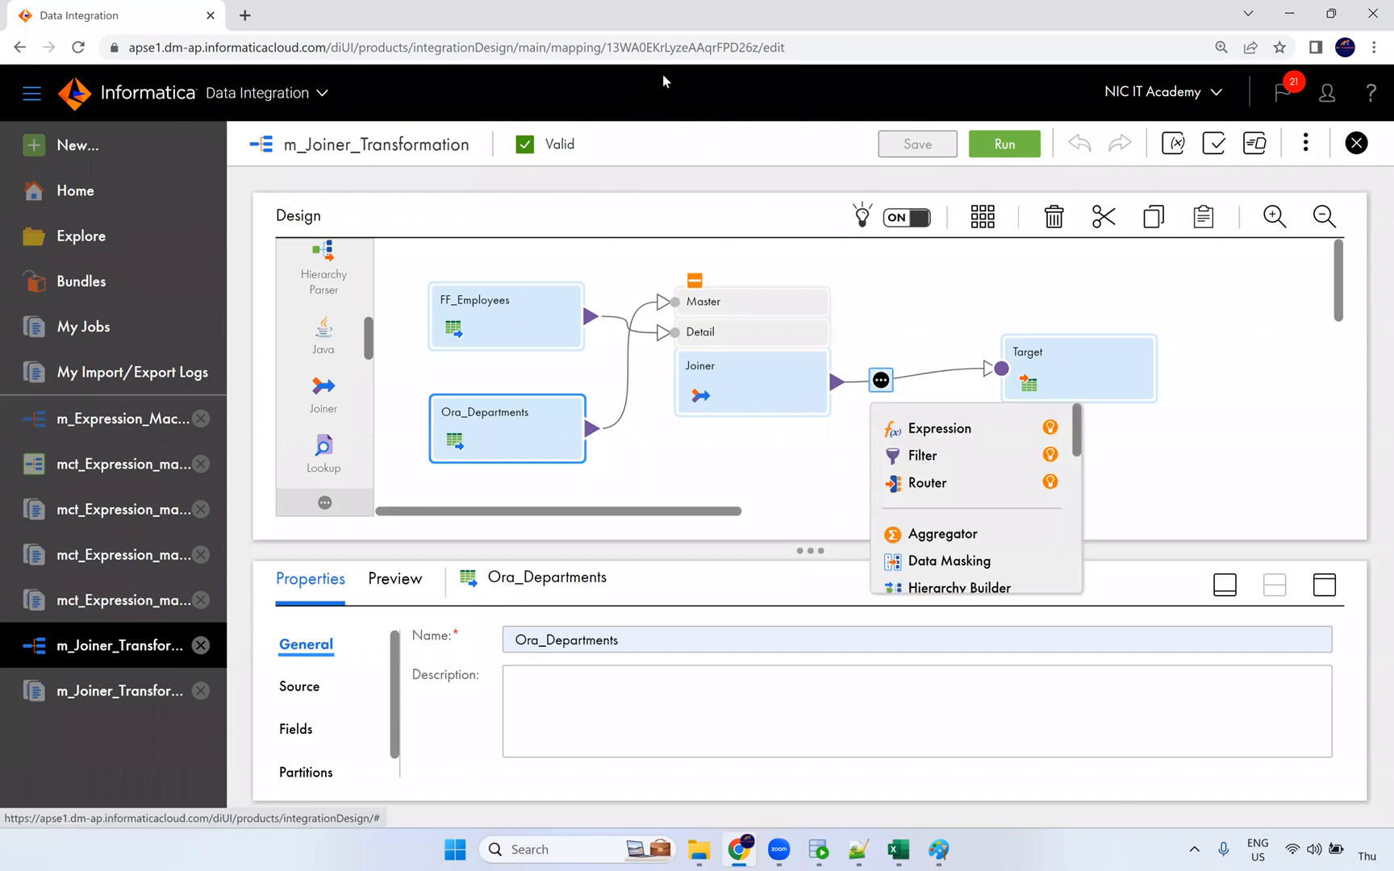
left_click(901, 405)
left_click(884, 355)
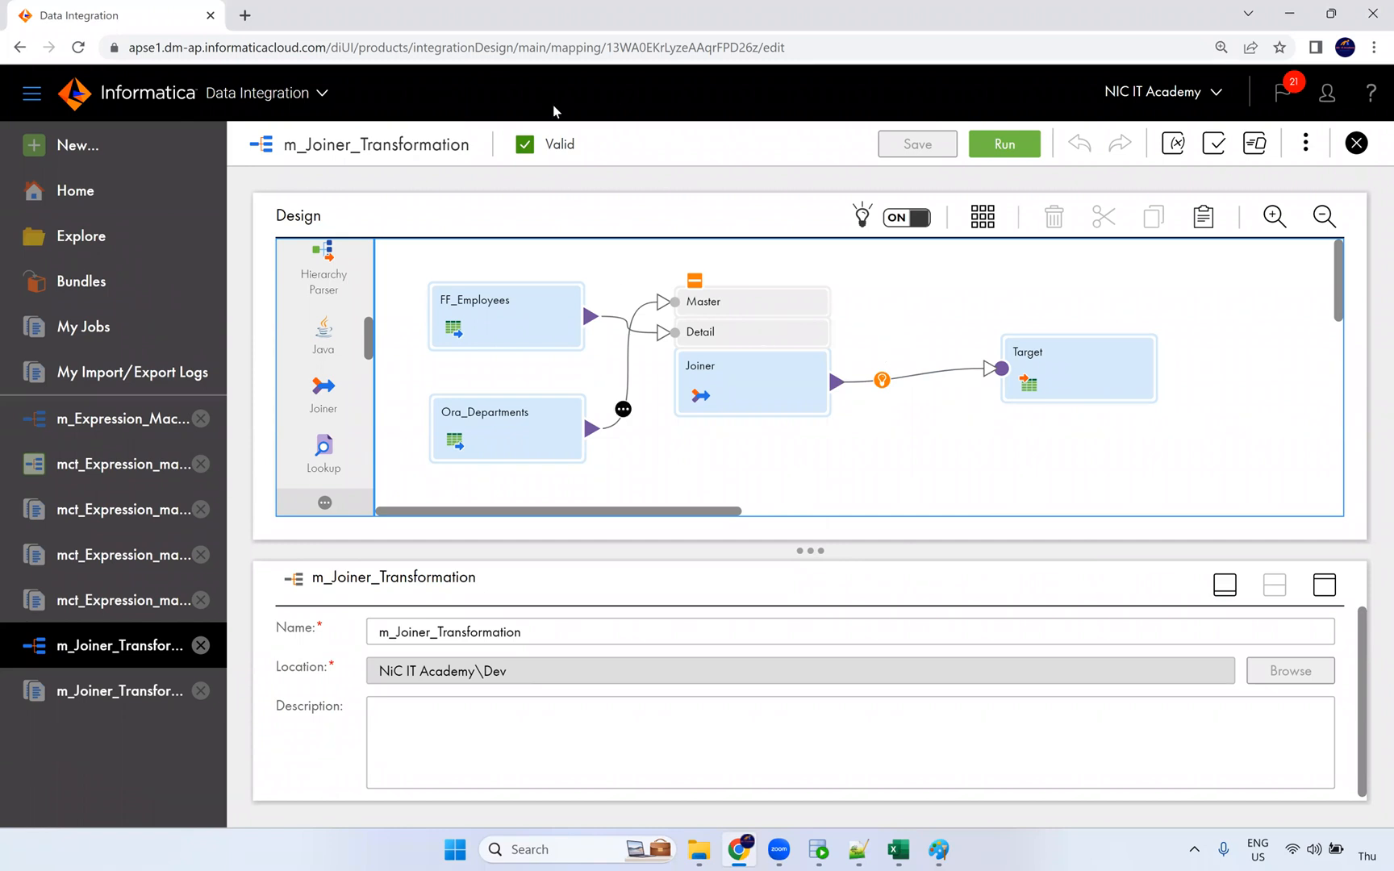
left_click_drag(494, 324, 484, 313)
left_click_drag(494, 433, 484, 432)
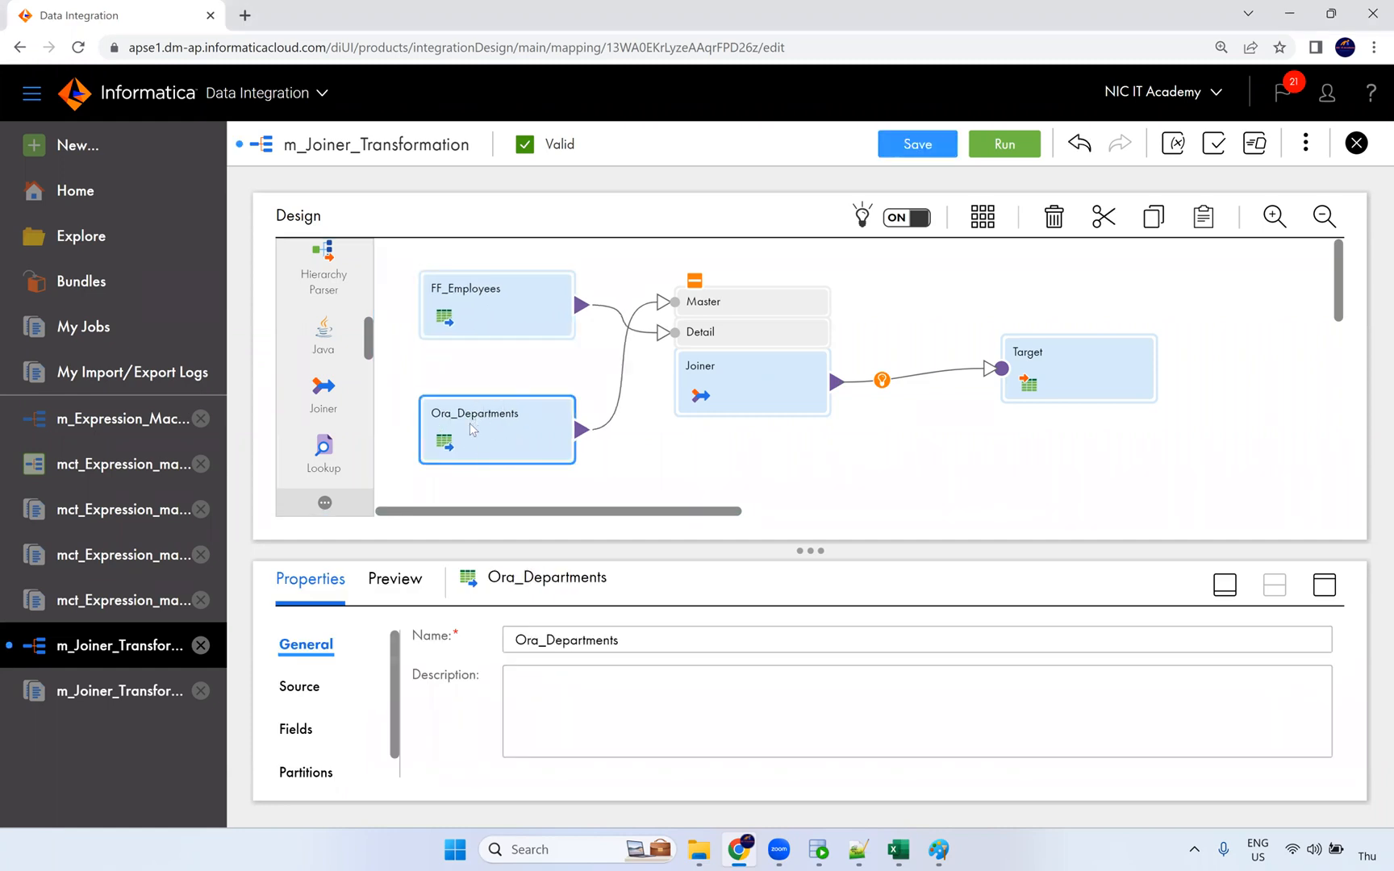
left_click(614, 411)
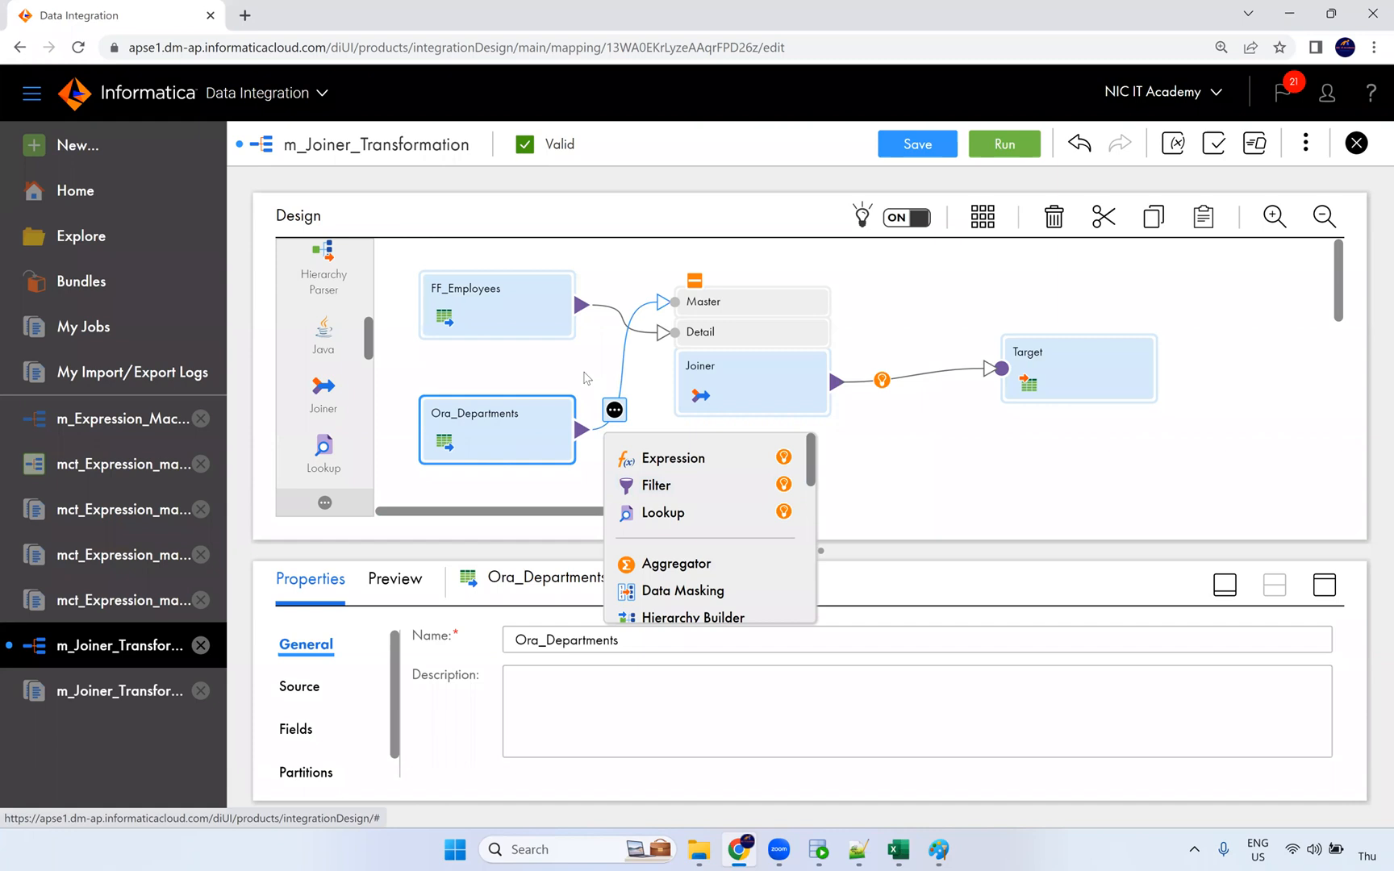
left_click(528, 431)
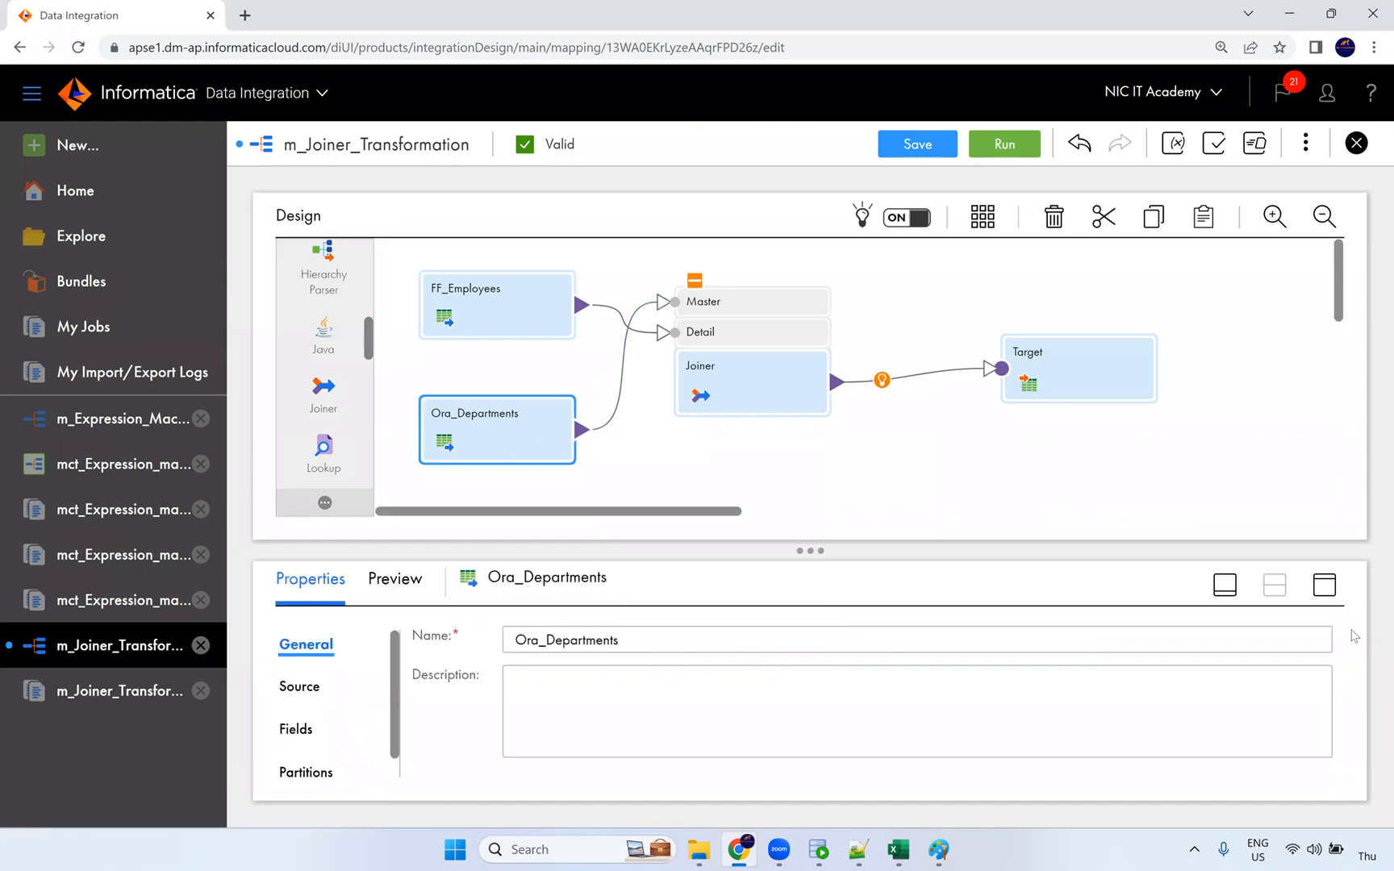
left_click(1323, 585)
Step: Add a filter row on DEPARTMENTS.DEPARTMENT_NAME in Ora_Departments' query options
left_click(300, 320)
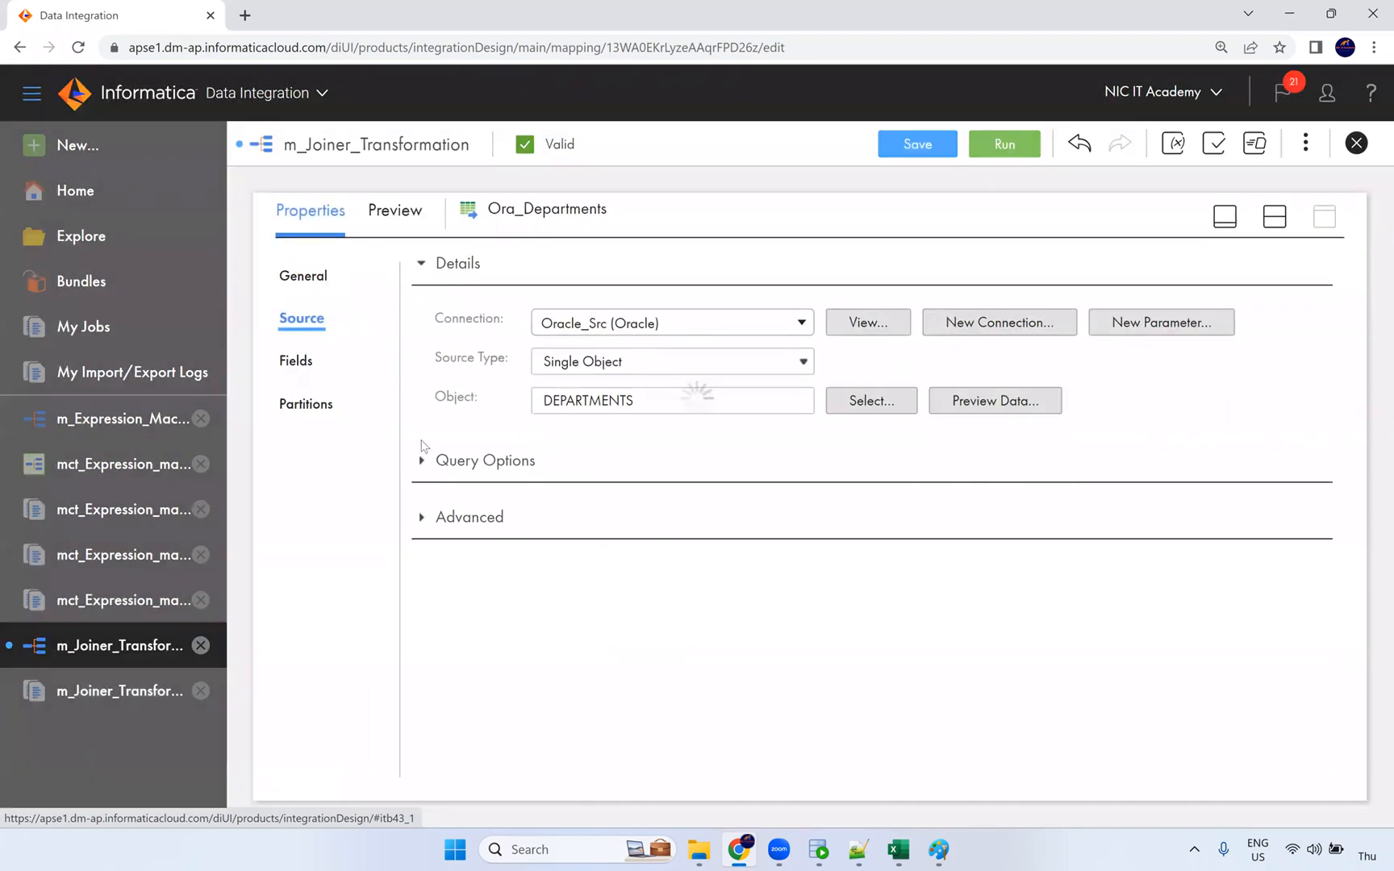
left_click(422, 459)
left_click(542, 521)
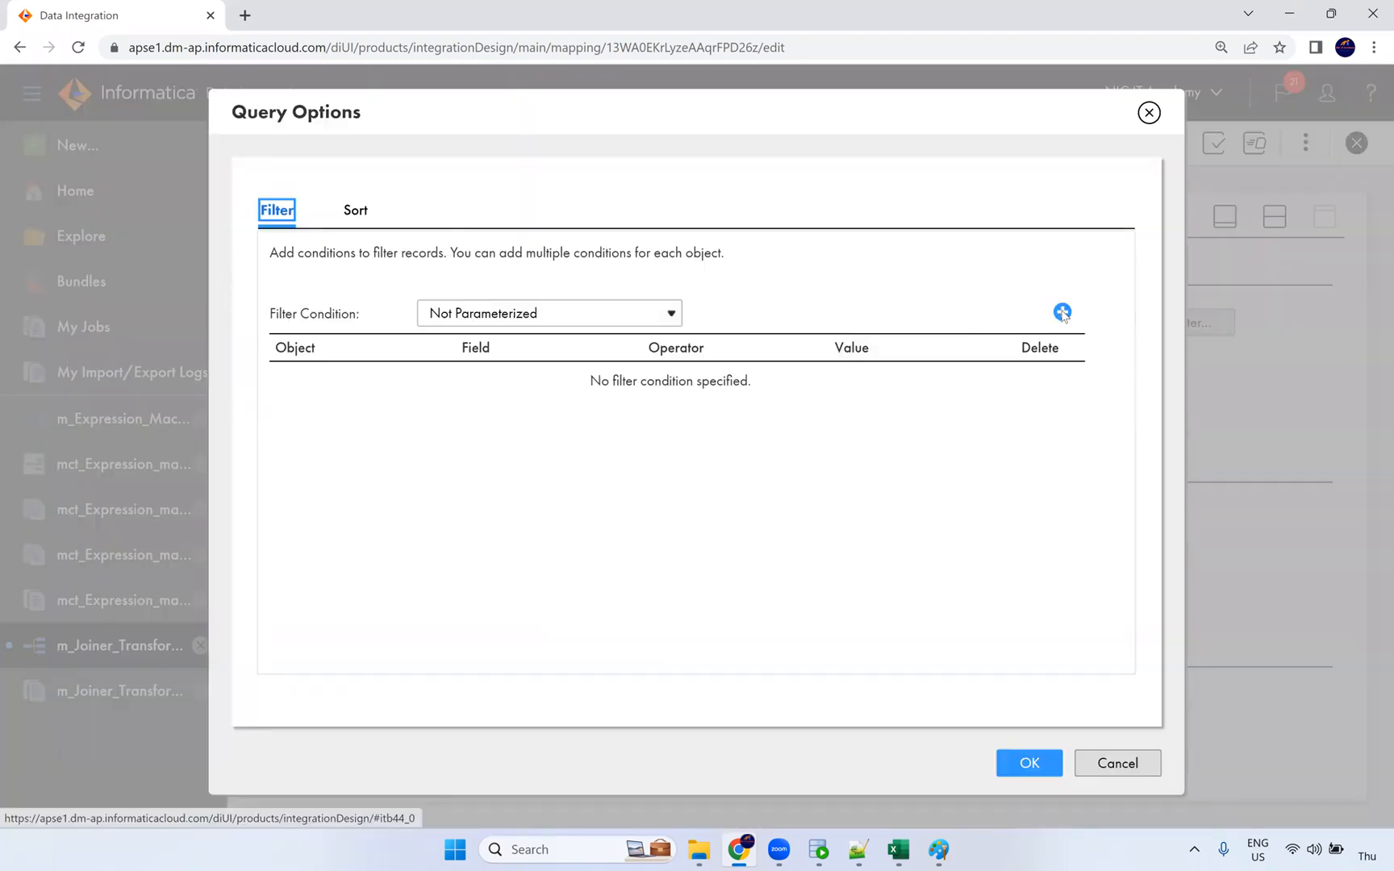
left_click(1063, 313)
left_click(446, 384)
left_click(415, 425)
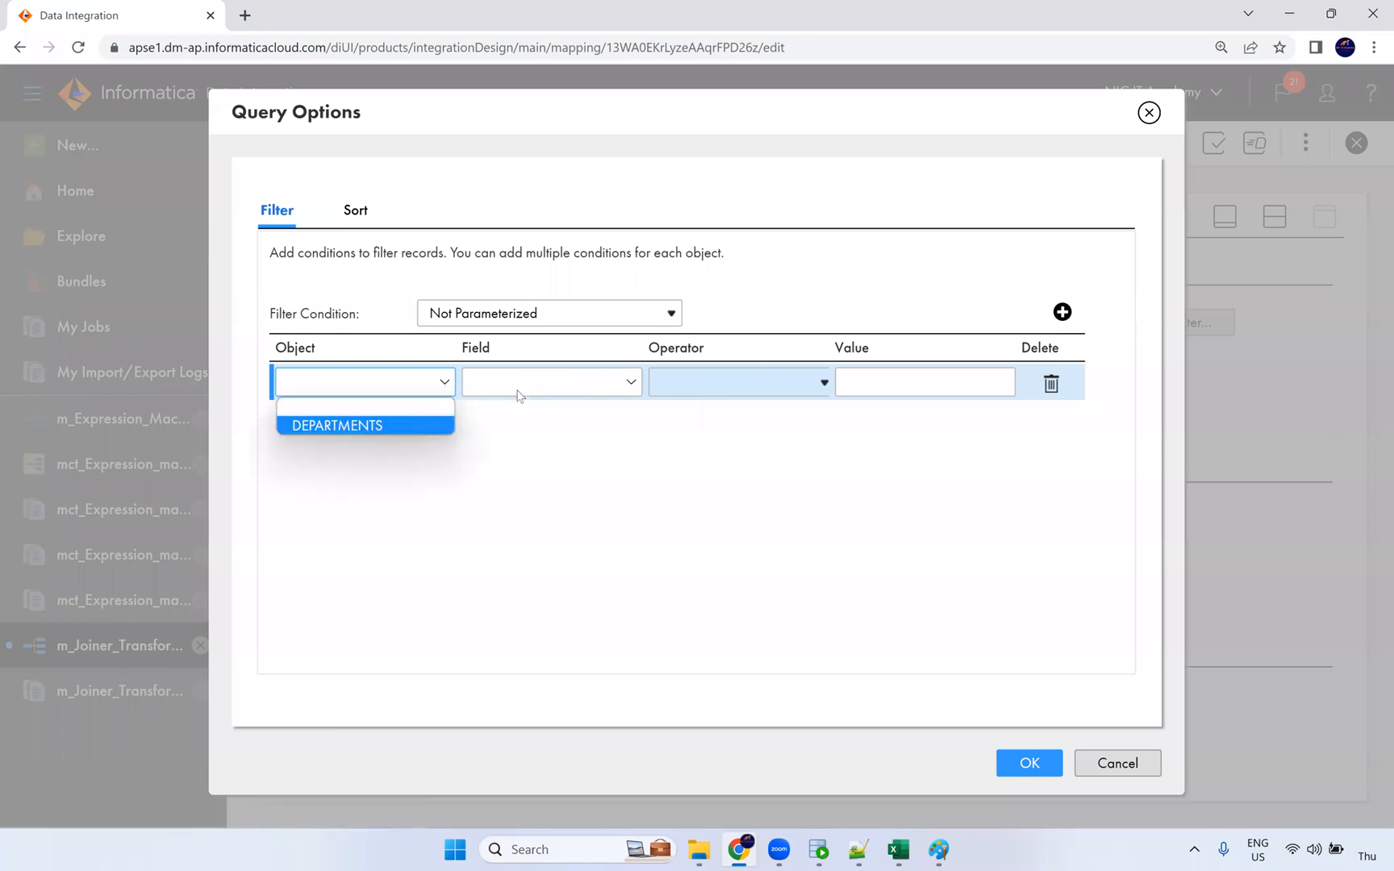
left_click(522, 384)
left_click(551, 444)
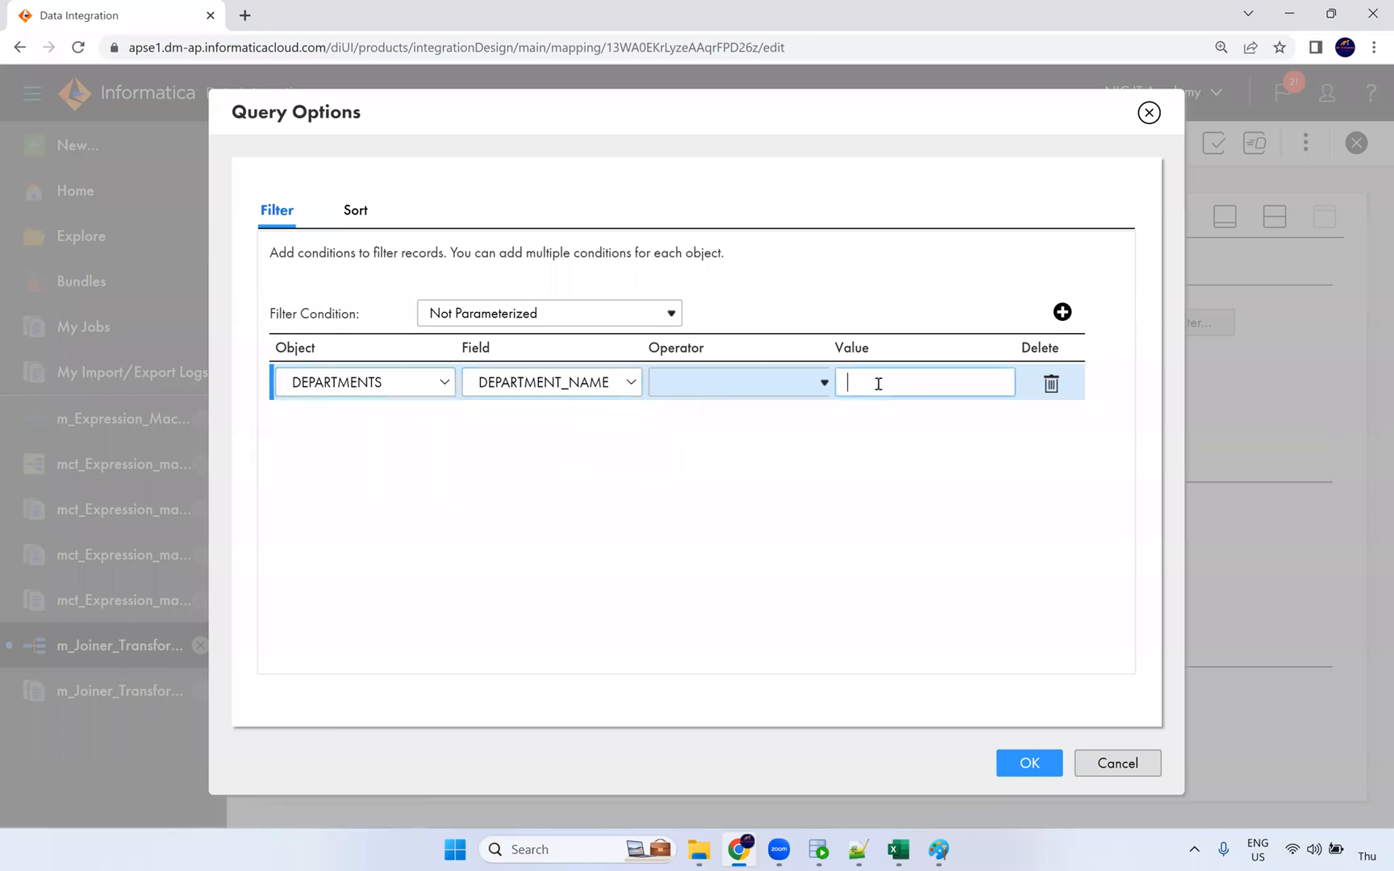
Step: Set the condition to Equals 'Shipping', confirm it, and save the mapping
type("Shipping")
left_click(770, 396)
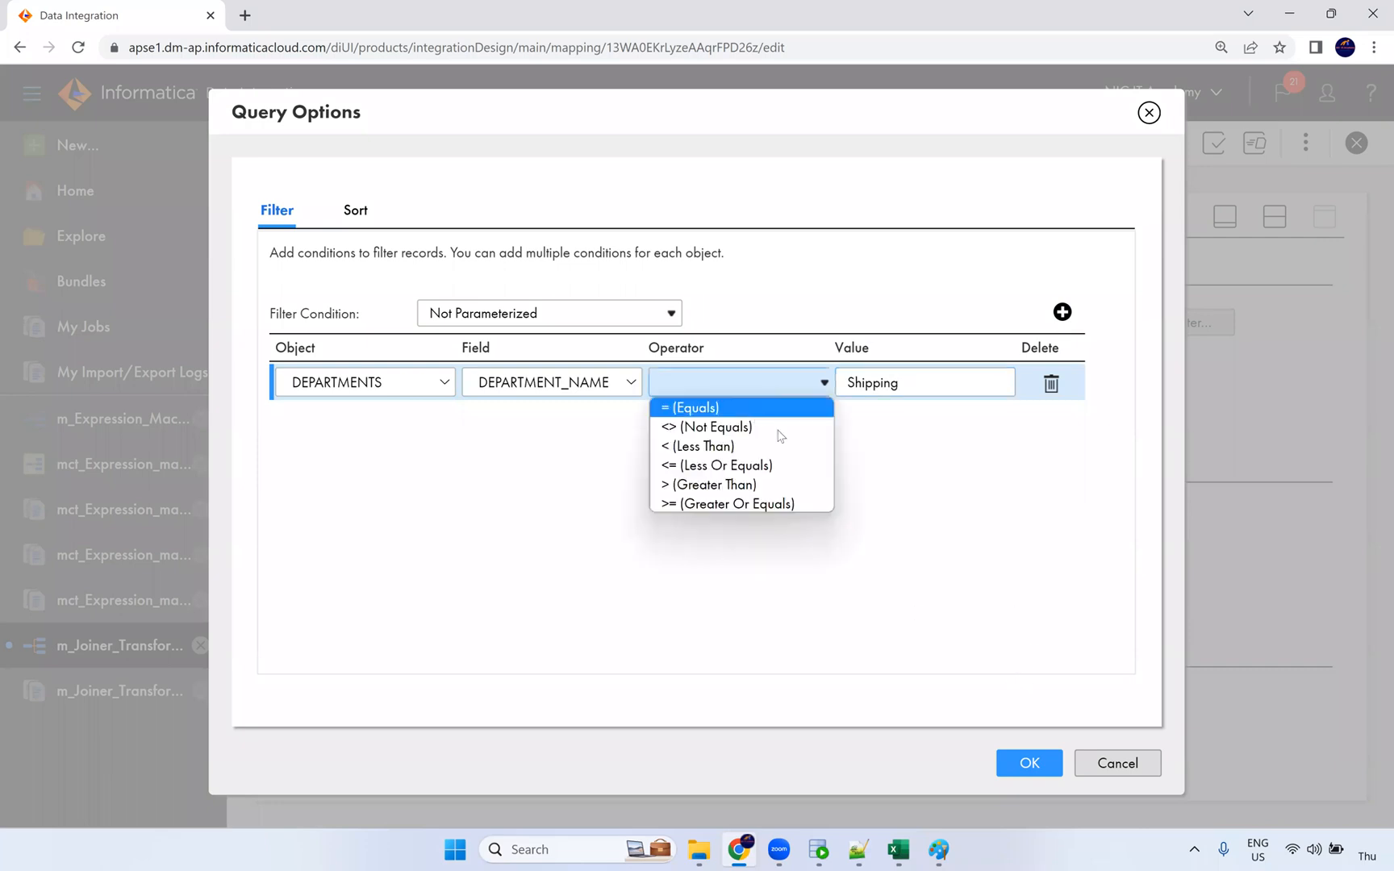
left_click(773, 408)
left_click(1018, 760)
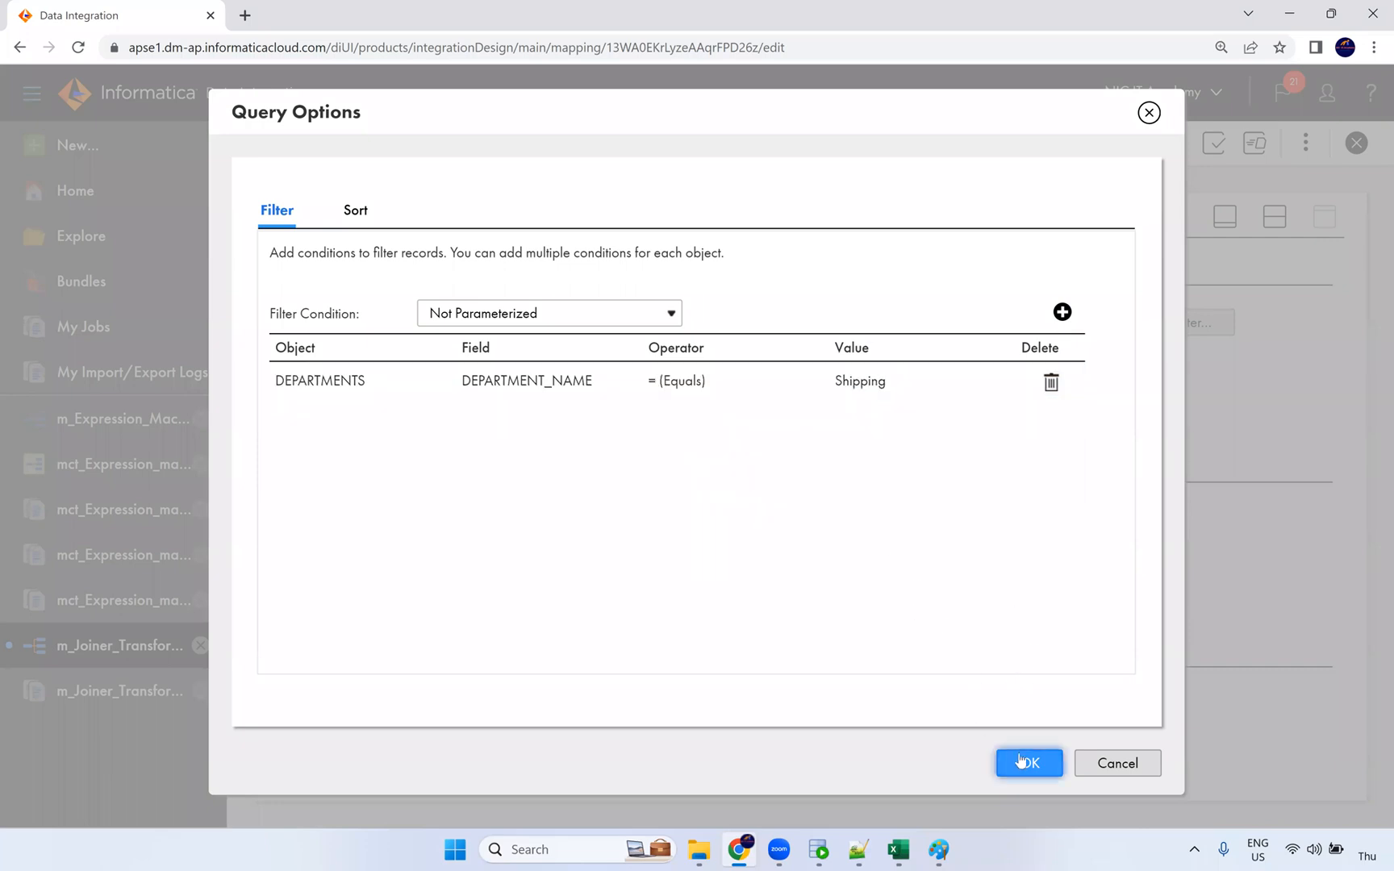
left_click(901, 150)
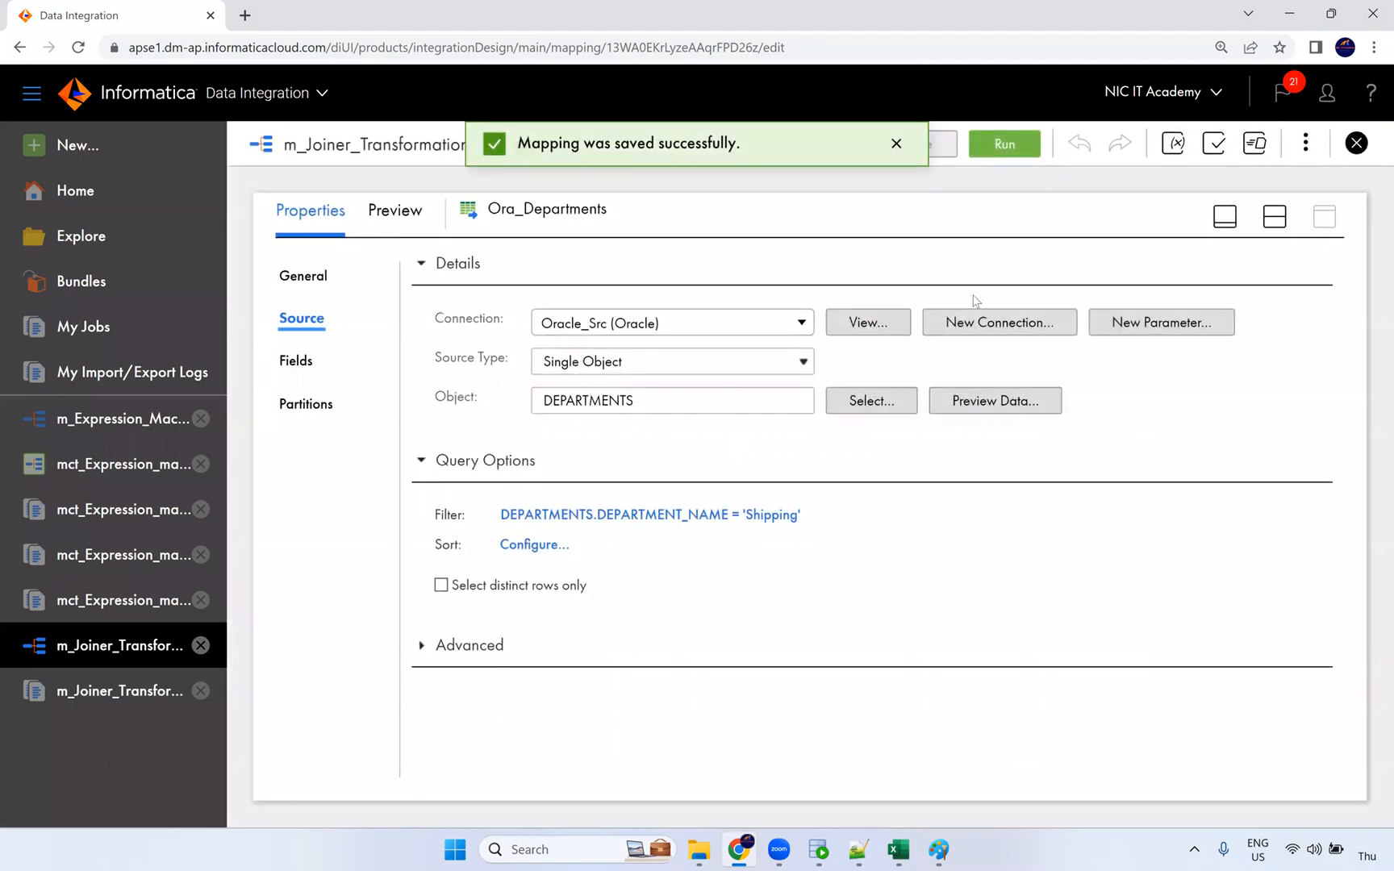
left_click(1274, 216)
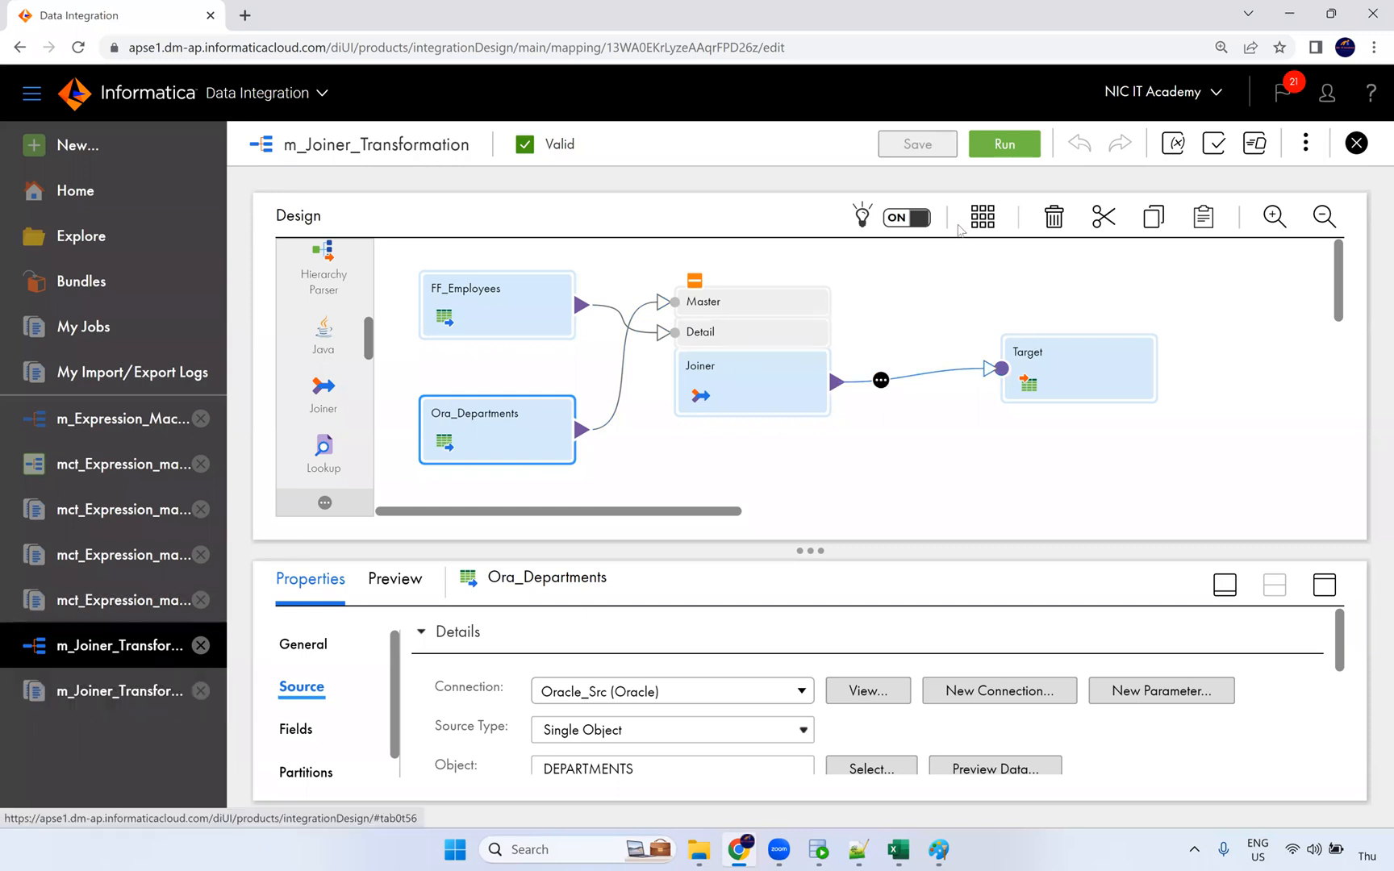
Step: Start a second run of m_Joiner_Transformation on NIC and refresh its status in My Jobs
left_click(993, 153)
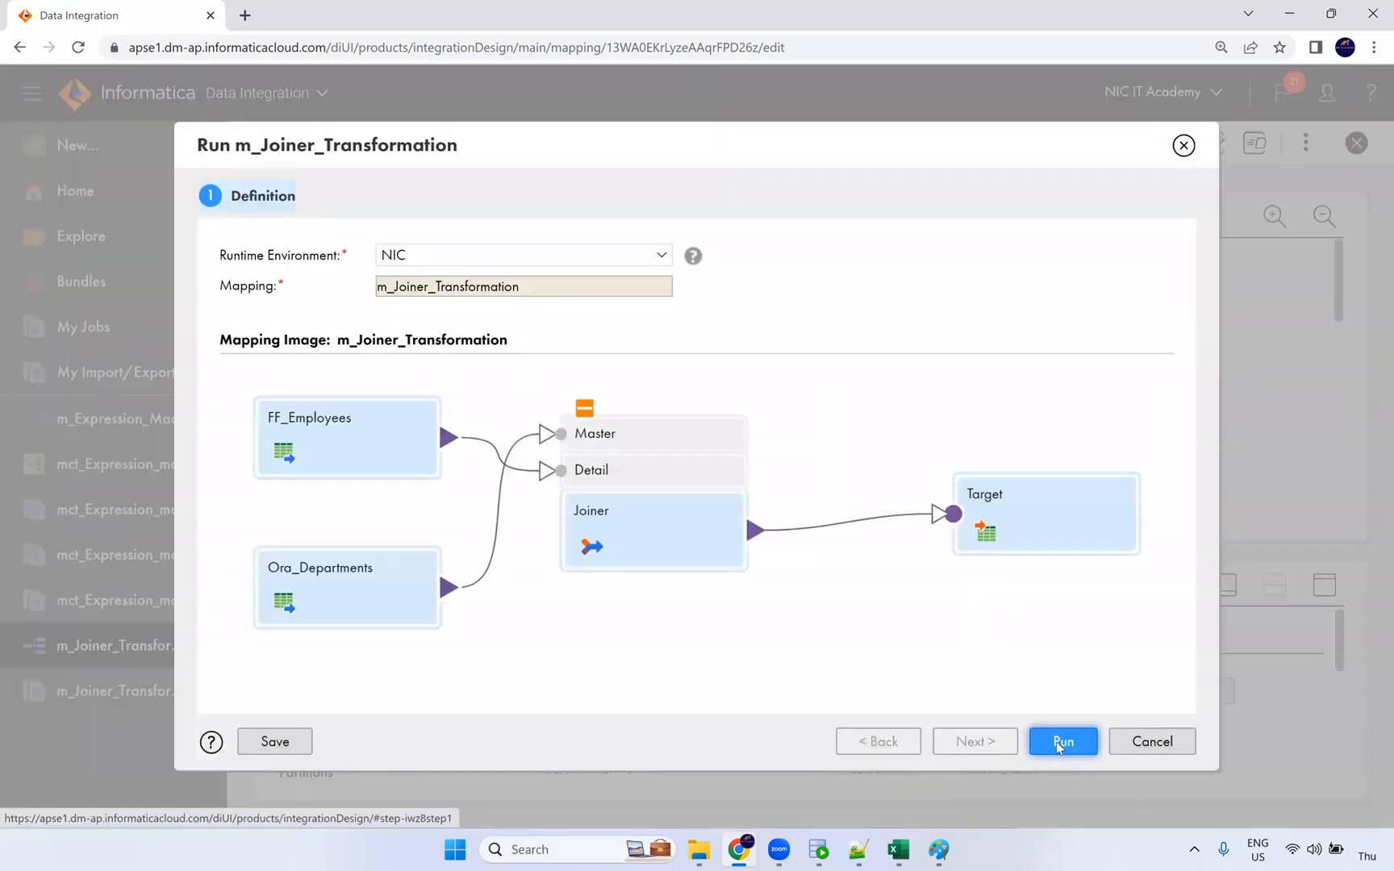
left_click(1058, 742)
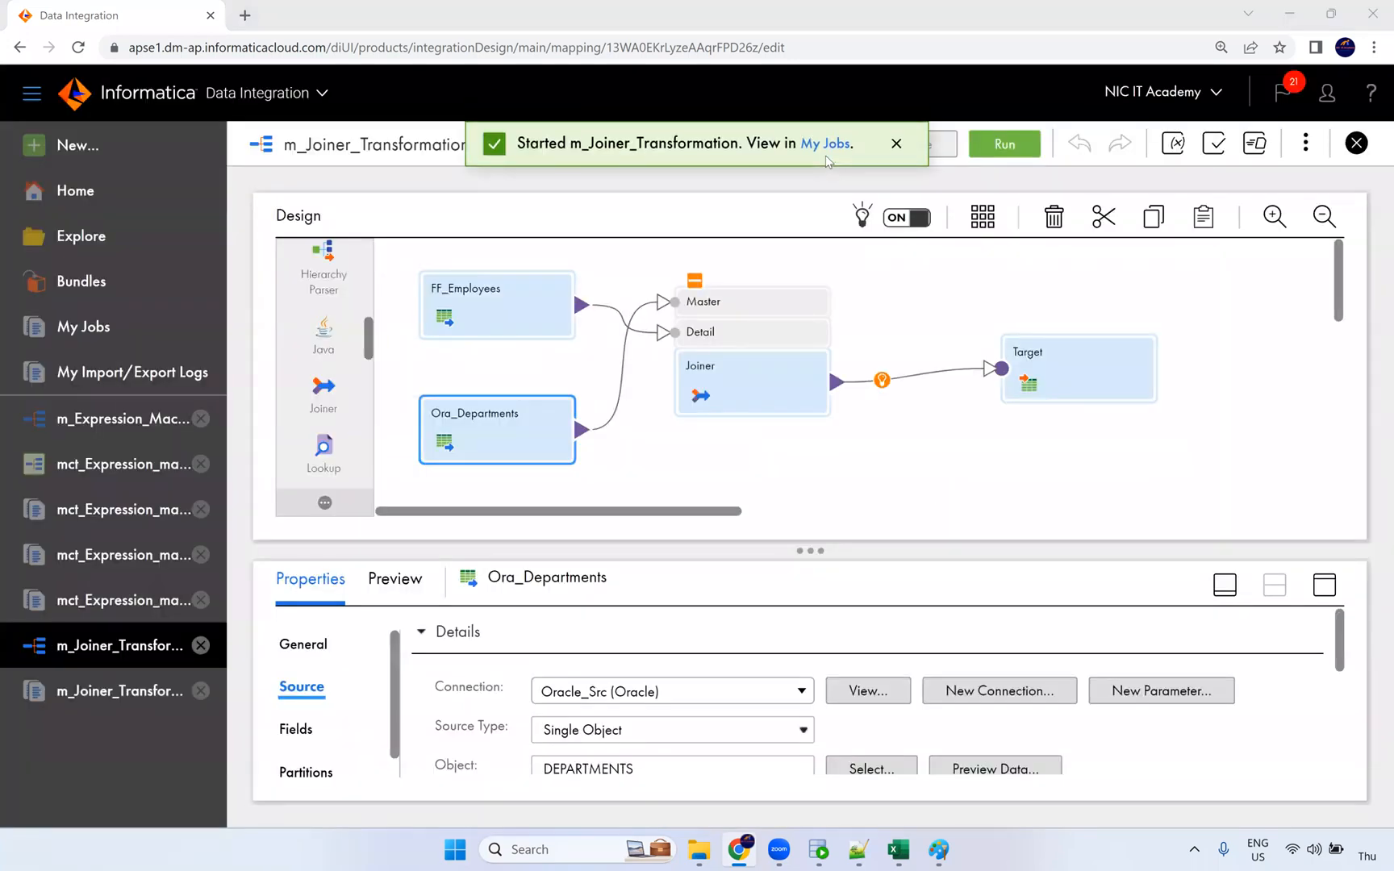
left_click(824, 145)
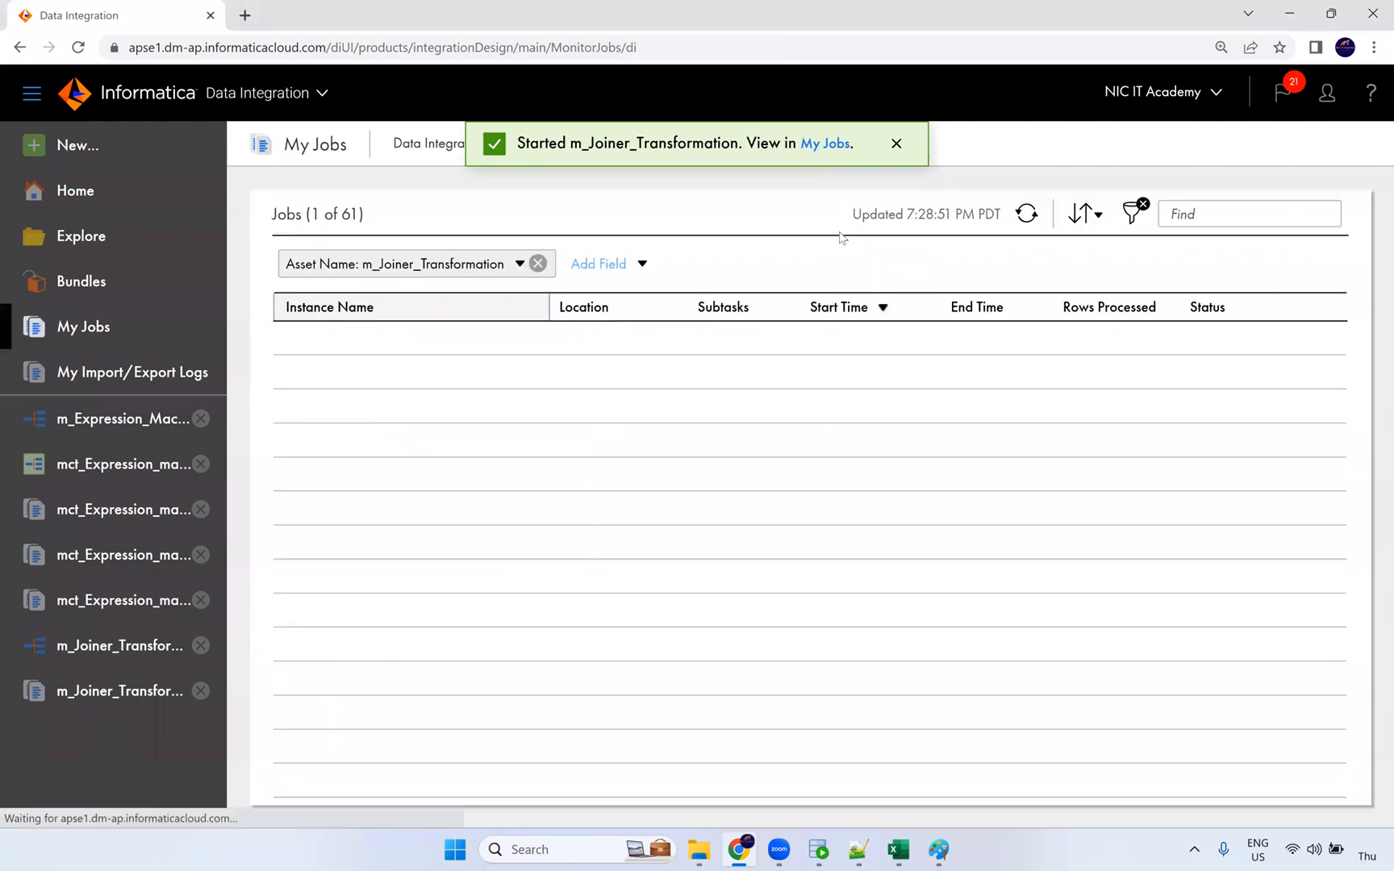
left_click(1032, 215)
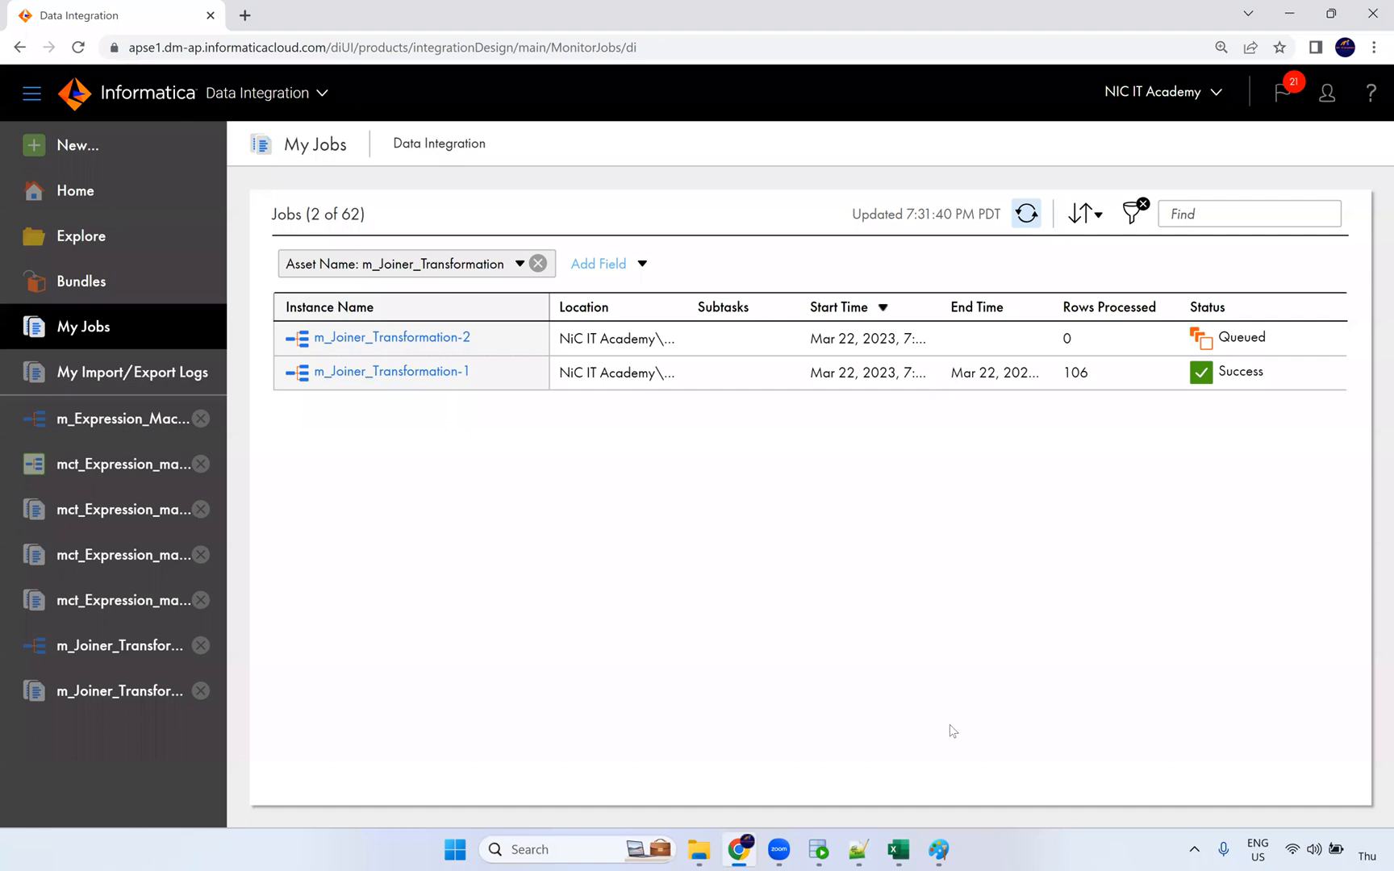
left_click(938, 849)
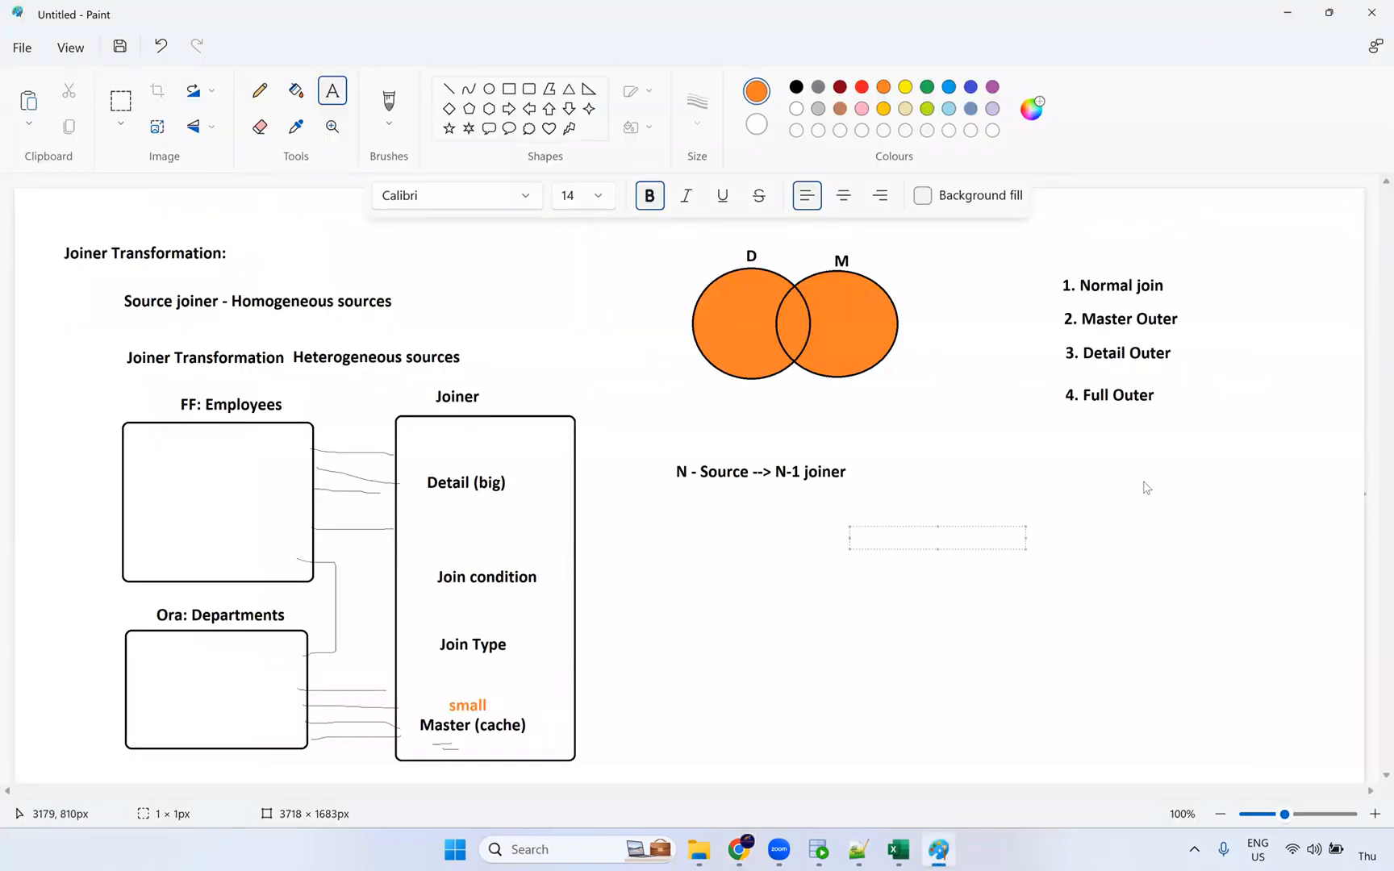
key("alt+Tab")
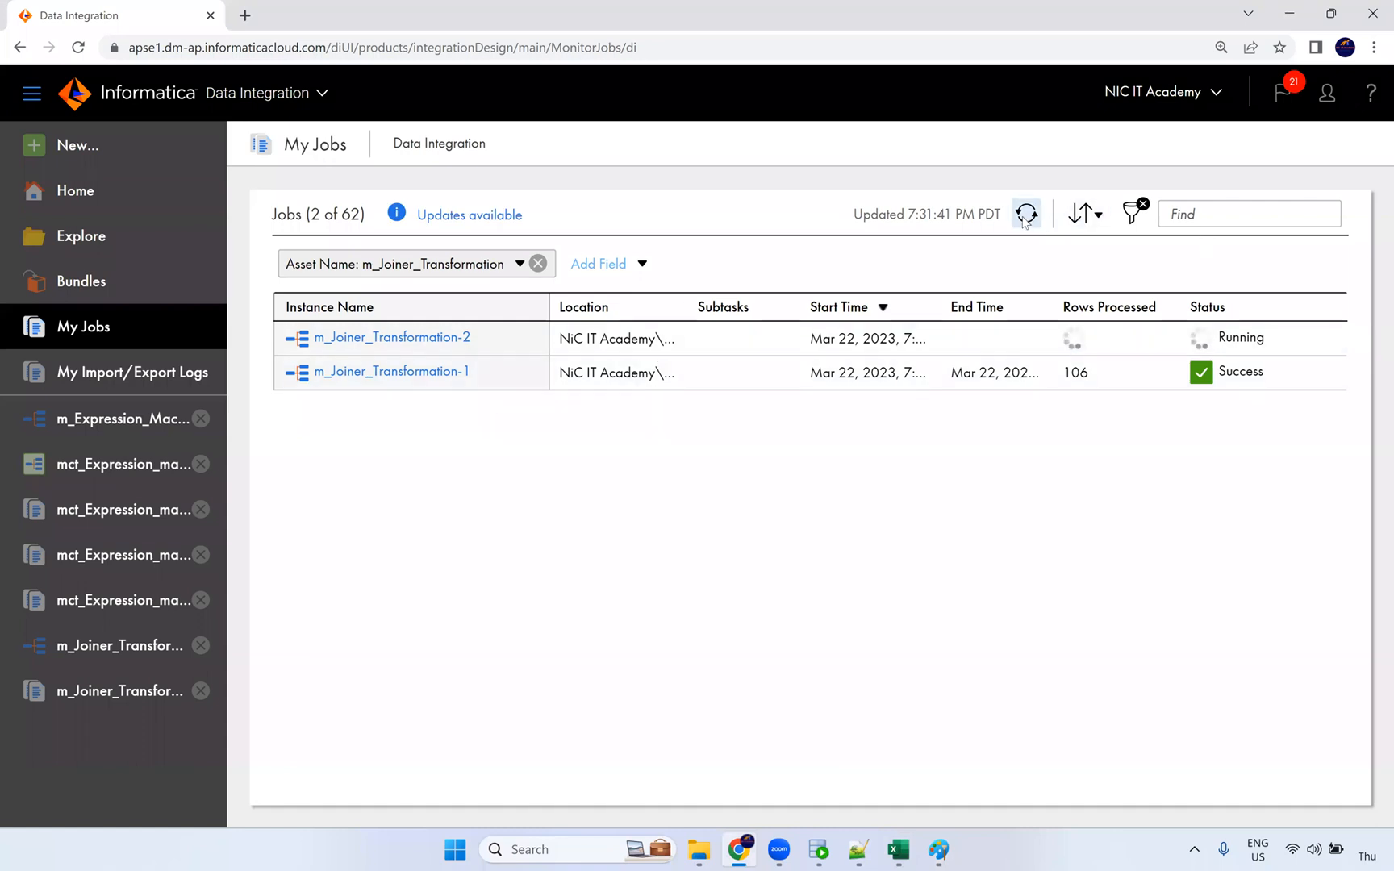
Step: Confirm run 2 processed 45 rows and re-query t_employees_dept in SQL Developer
left_click(1026, 216)
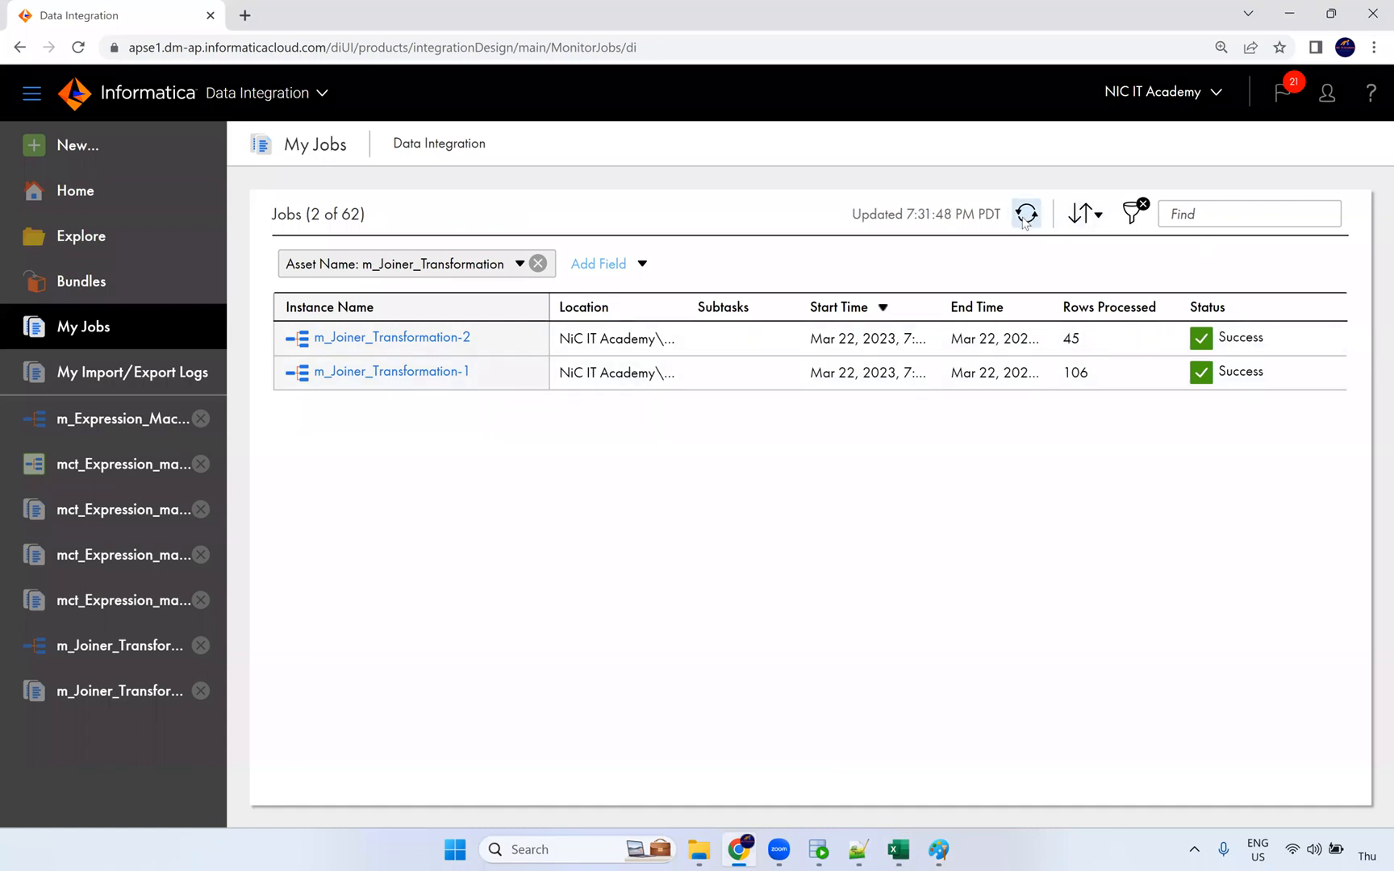
double_click(1070, 339)
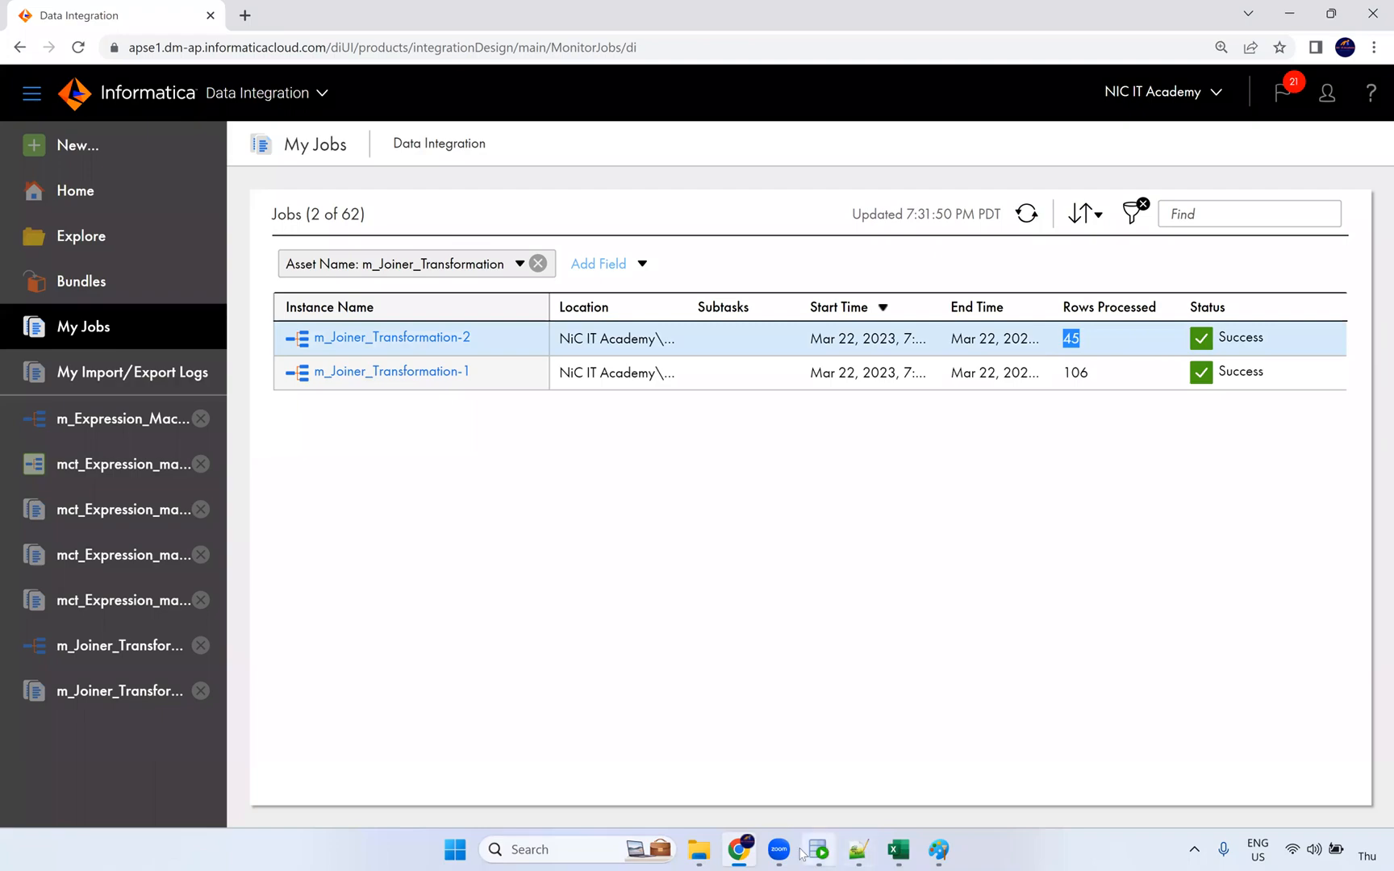
left_click(855, 850)
left_click(620, 165)
key("ctrl+Return")
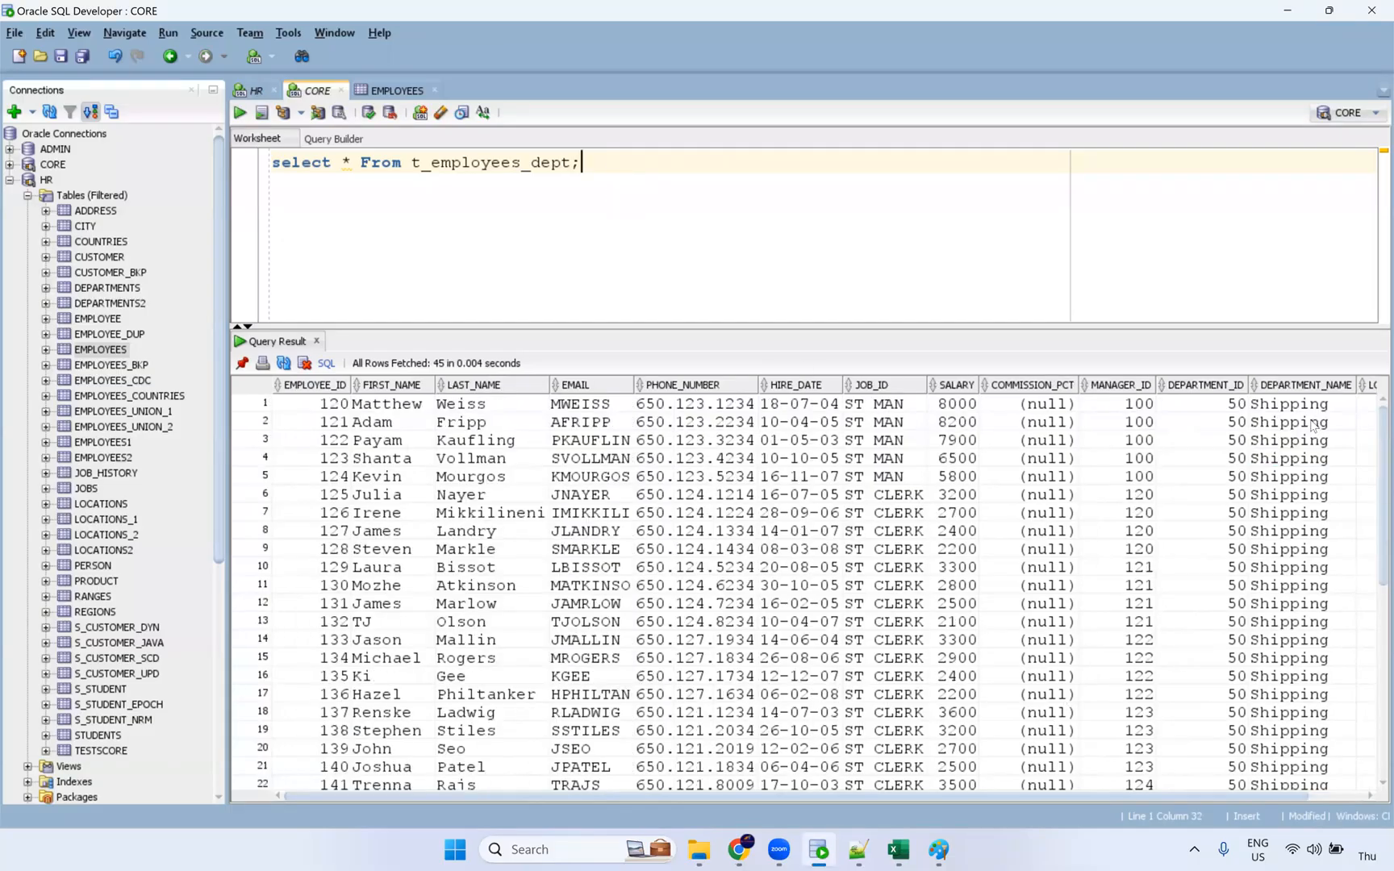
scroll(1131, 786, "down", 3)
key("alt+Tab")
Step: Review m_Joiner_Transformation-2 counts (1 department, 107 employees), then reopen the mapping with Joiner selected
left_click(393, 347)
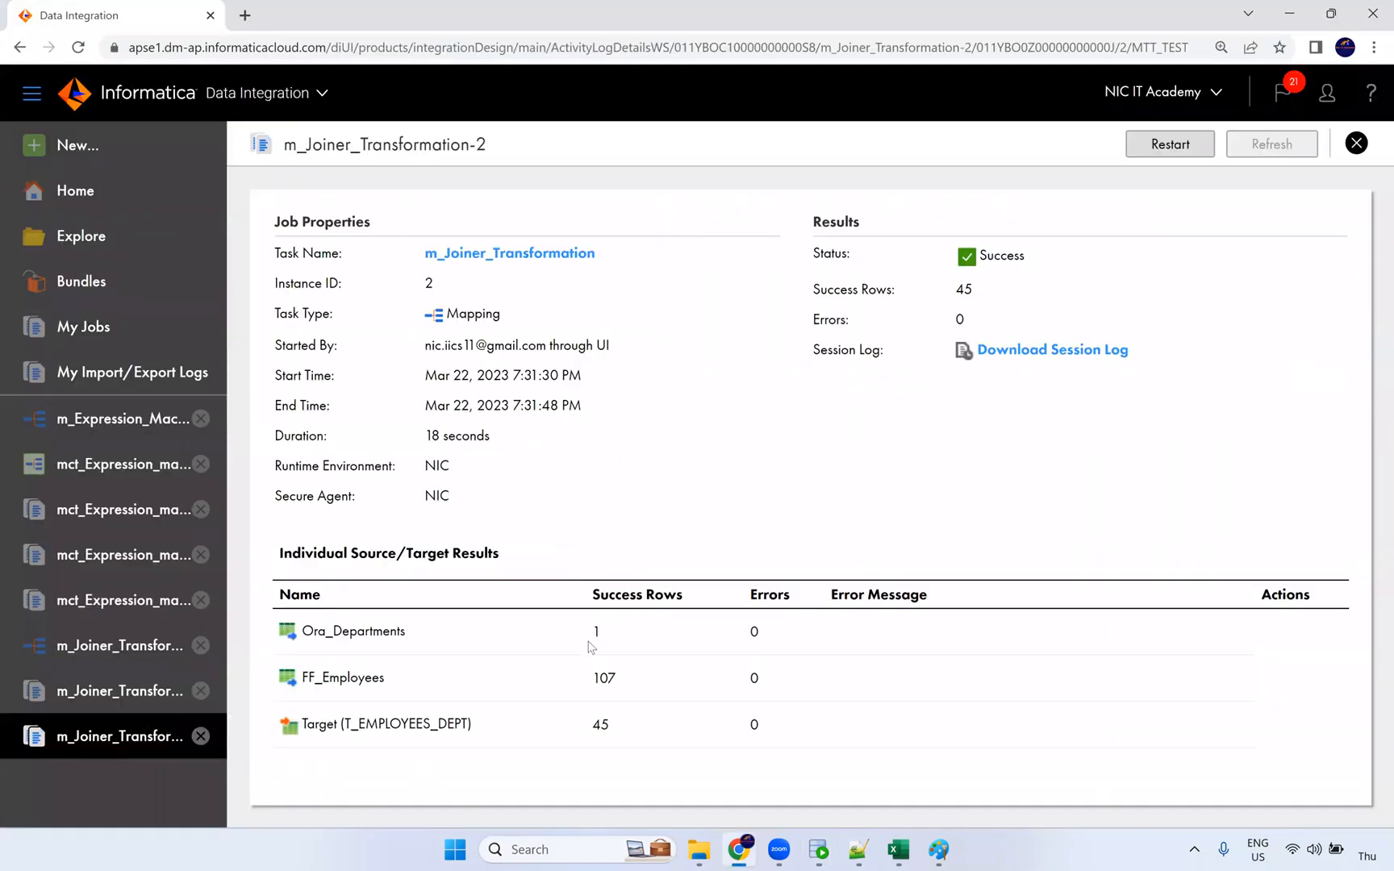
double_click(591, 637)
double_click(604, 679)
double_click(598, 638)
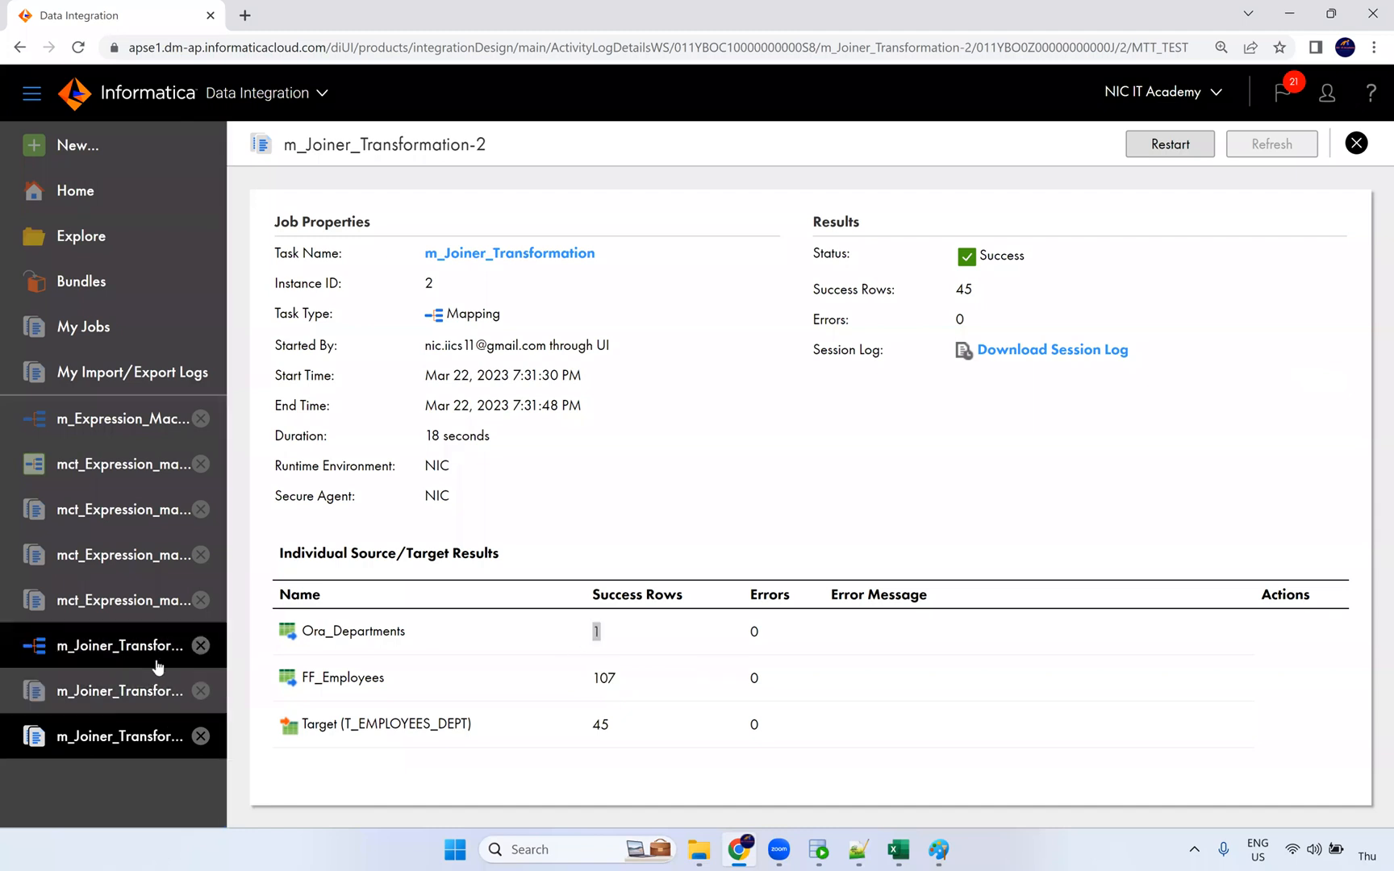
left_click(156, 655)
left_click(717, 407)
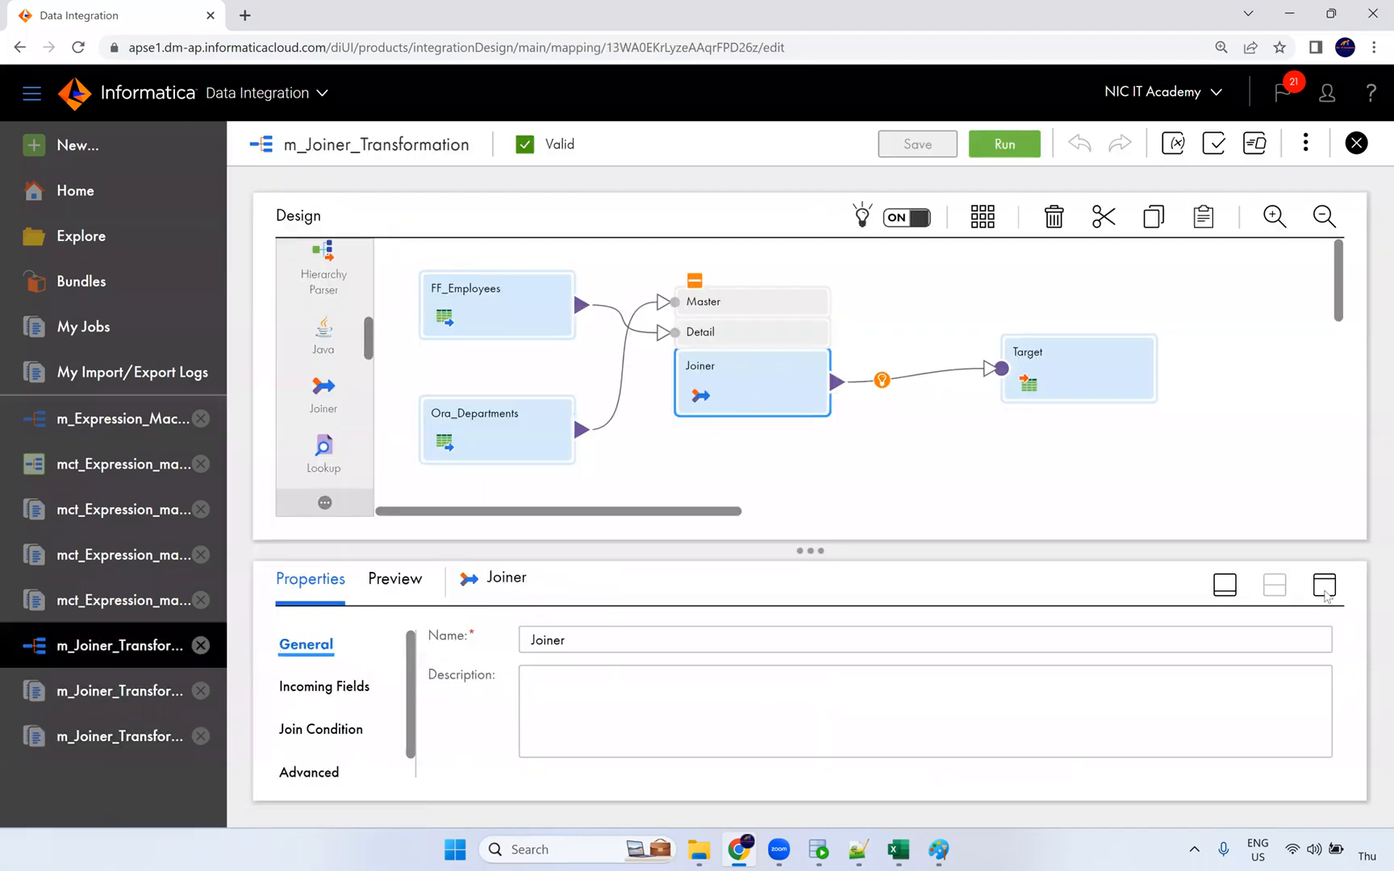
Step: Change the Joiner's join type to Master Outer and save the mapping
left_click(318, 361)
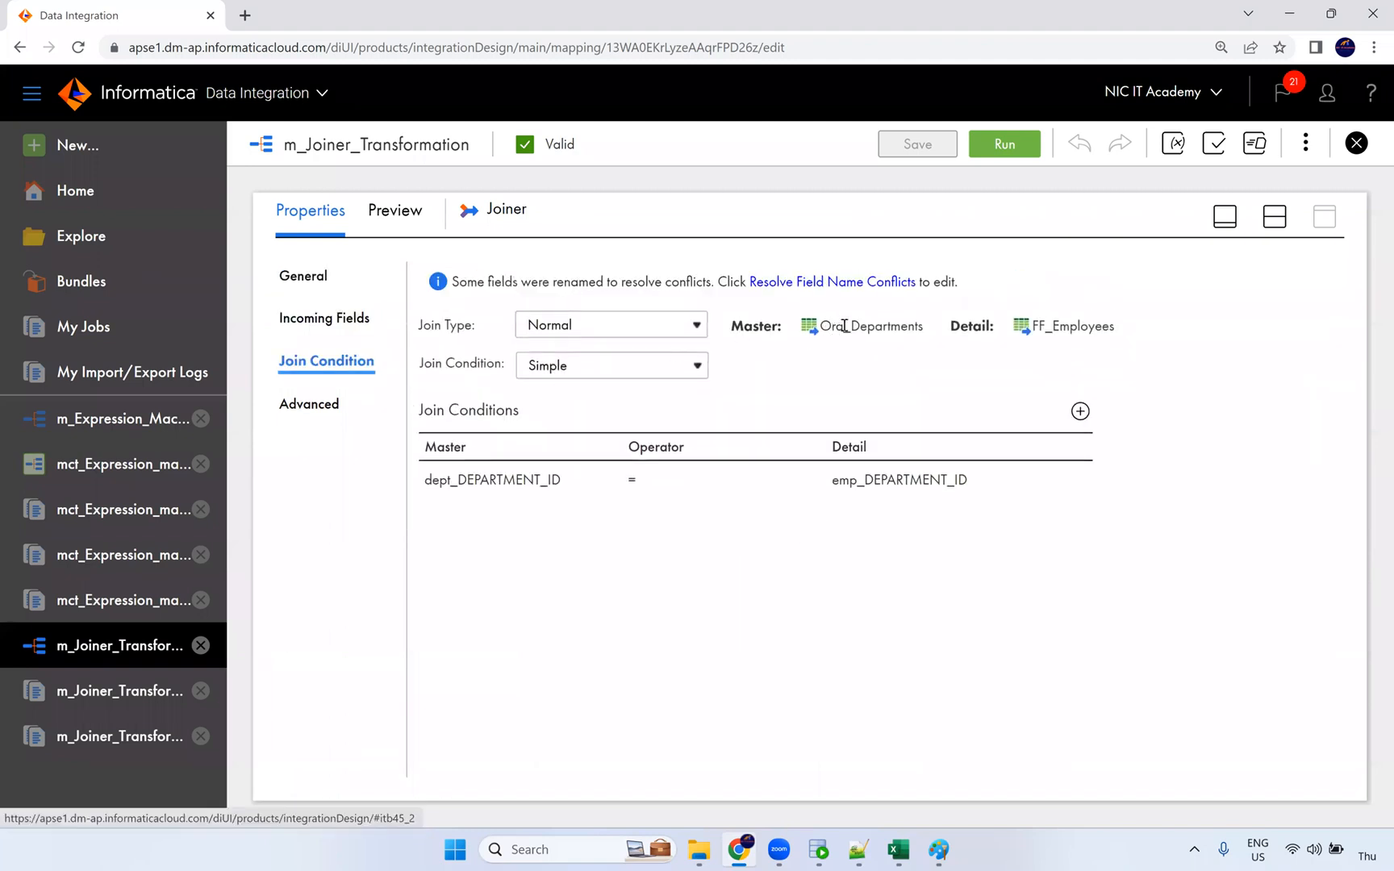
left_click(675, 324)
left_click(637, 363)
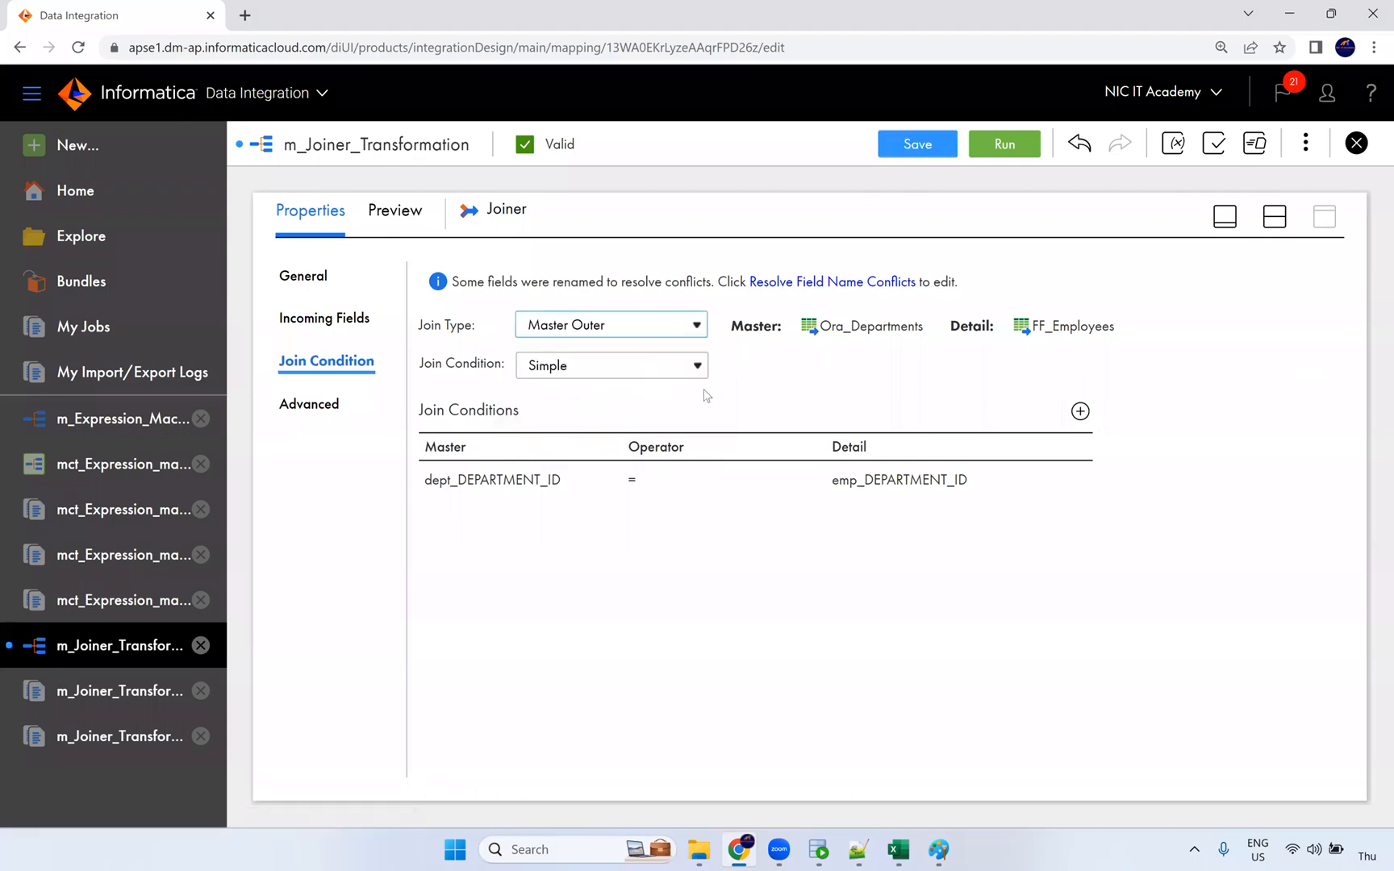
triple_click(839, 329)
left_click(943, 411)
left_click(923, 149)
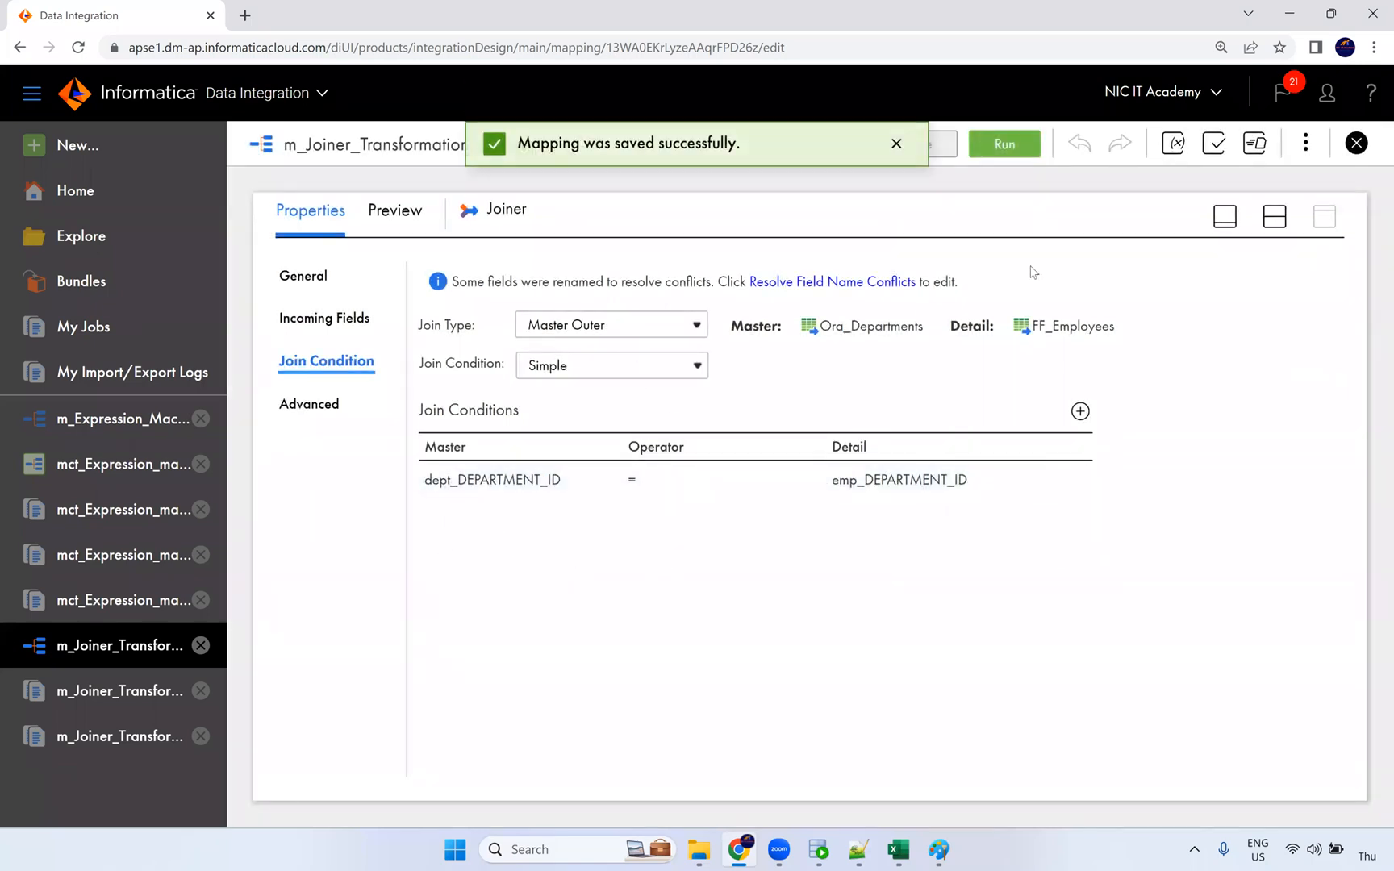
Step: Run the updated mapping a third time and follow it in My Jobs
left_click(1013, 143)
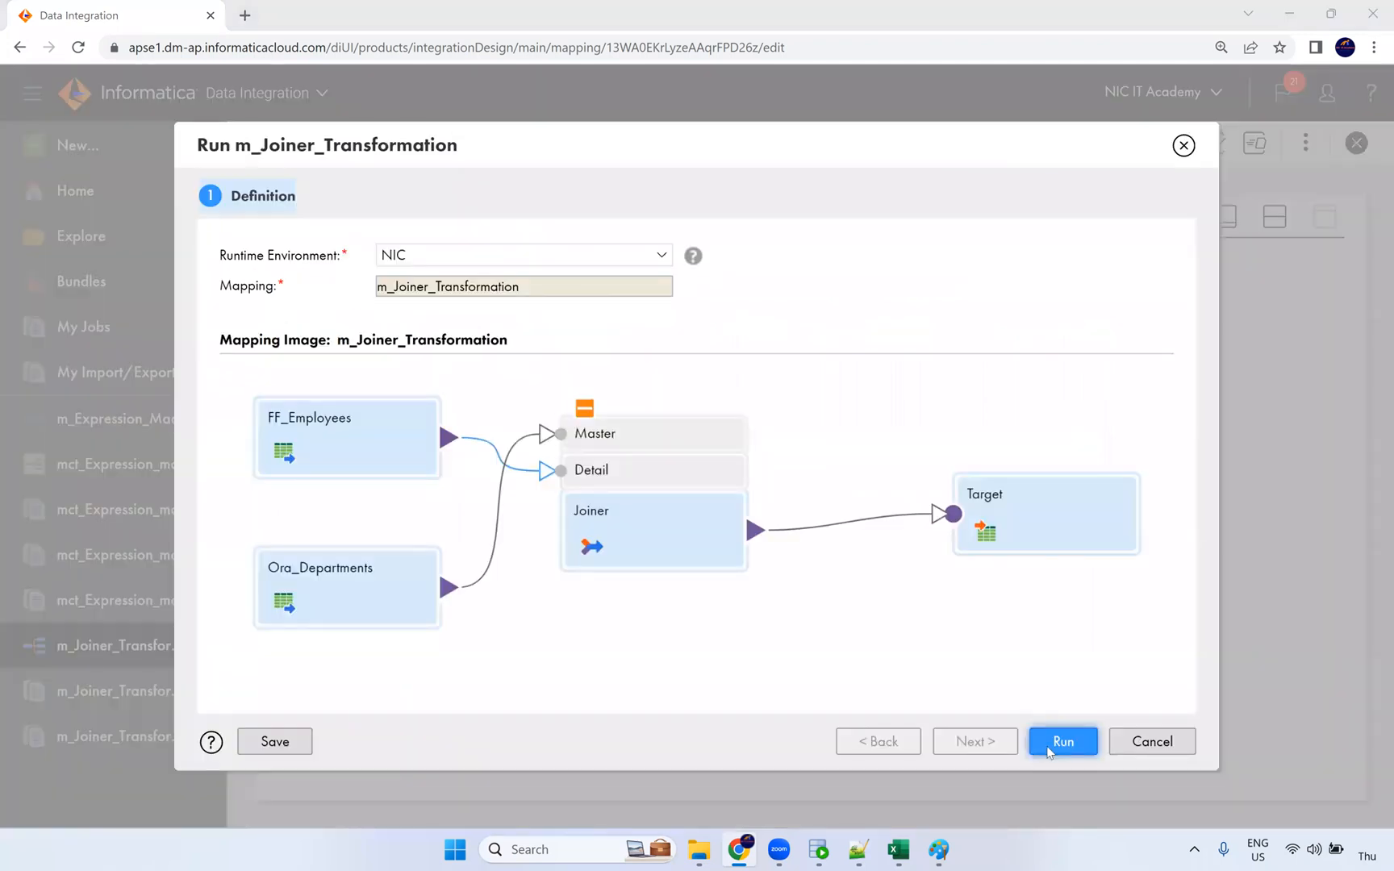
left_click(1050, 747)
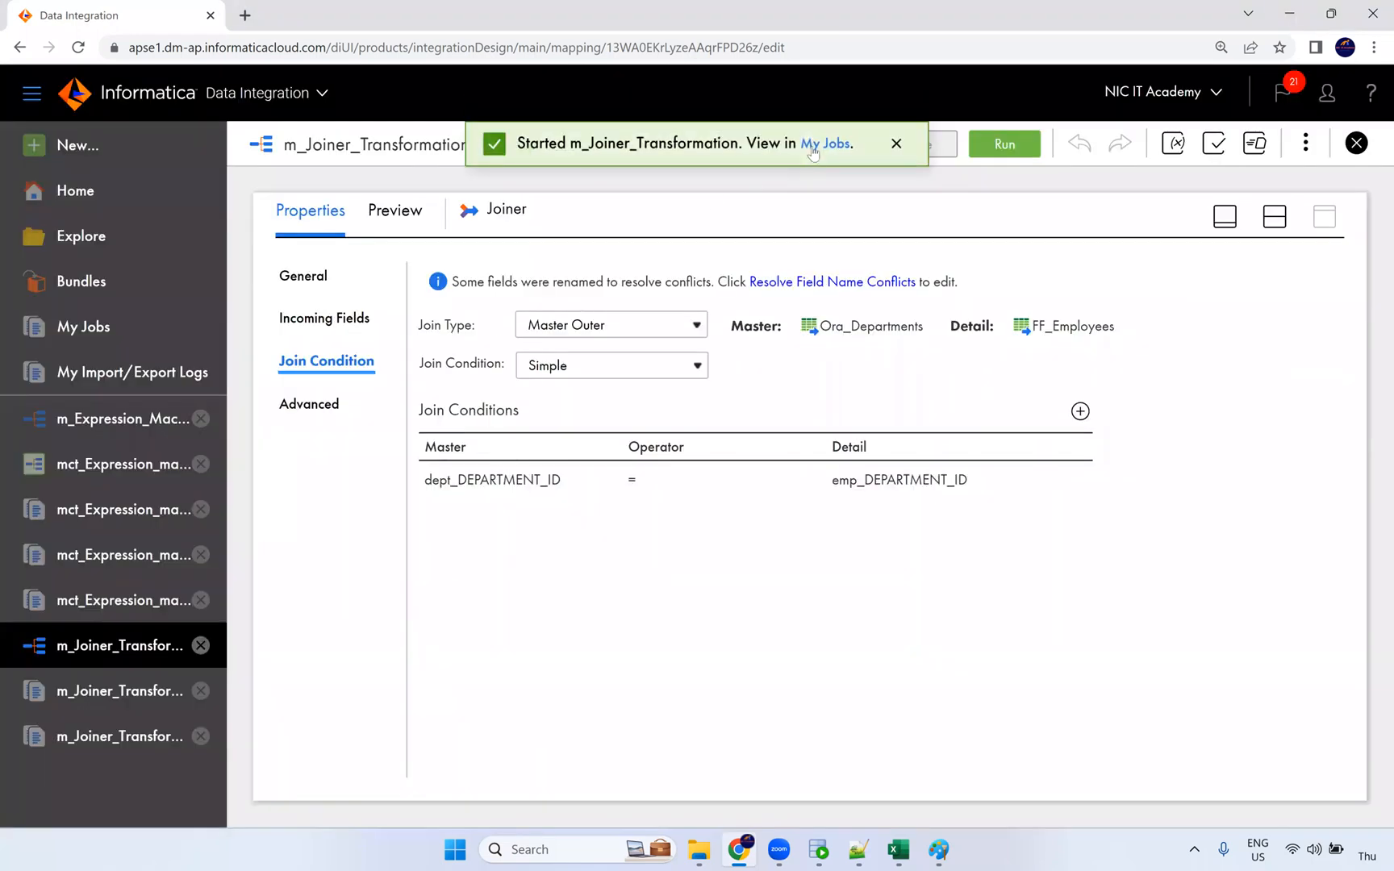
left_click(815, 145)
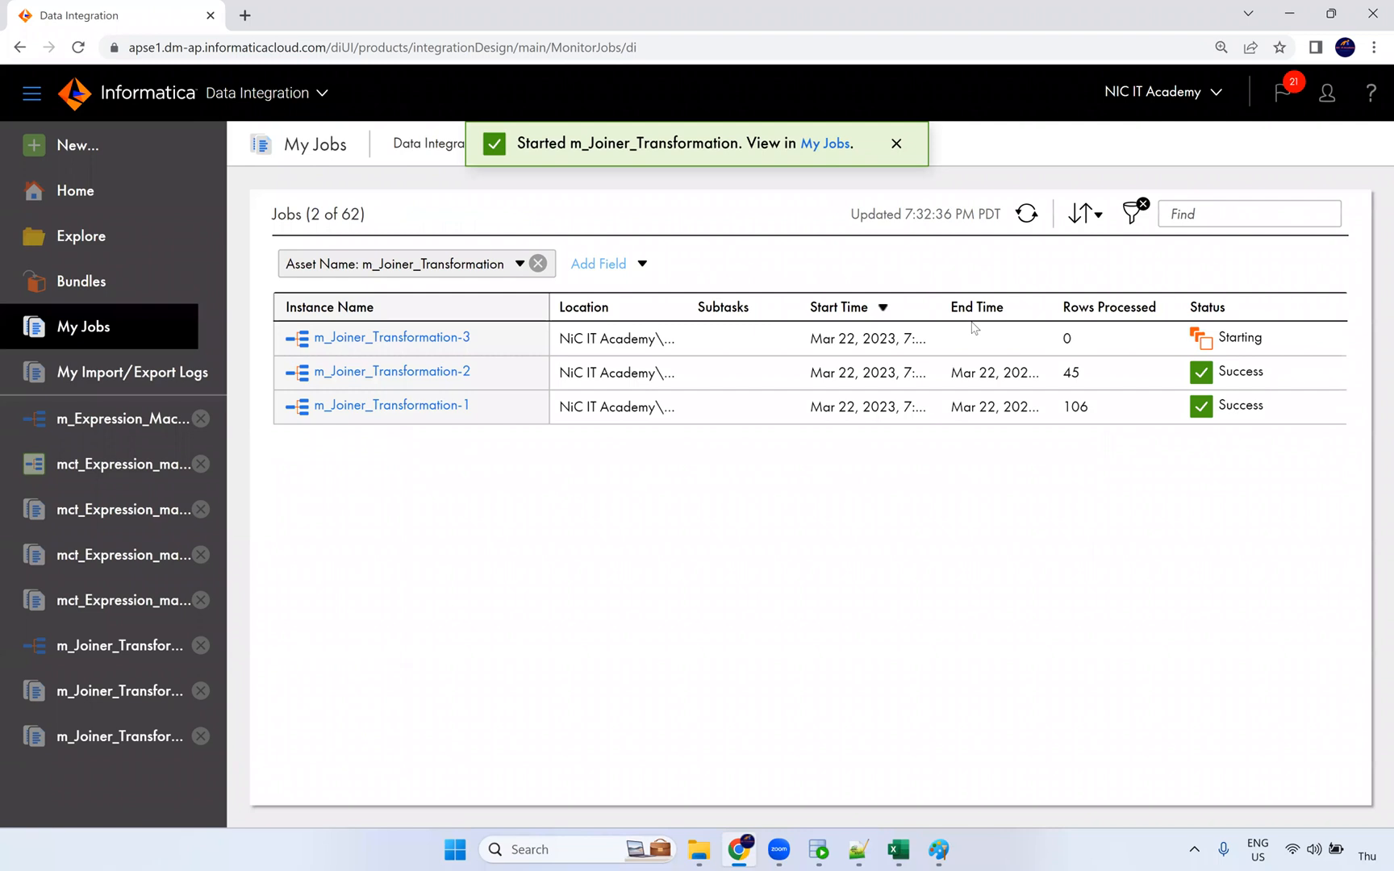
Step: Check the first run's details: 107 rows read from Source and 27 success rows for Source1
left_click(418, 406)
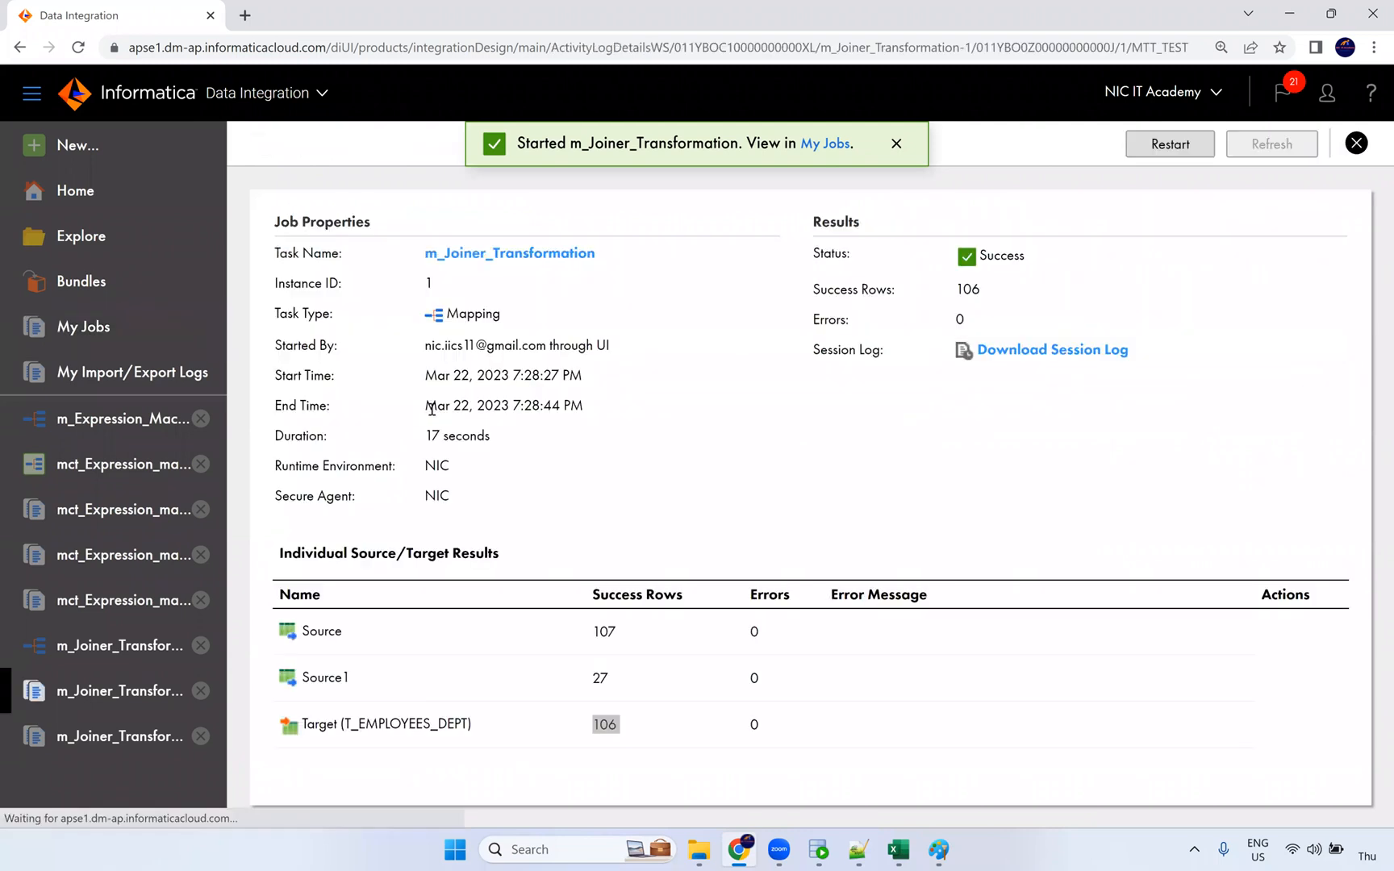
left_click_drag(623, 637, 585, 633)
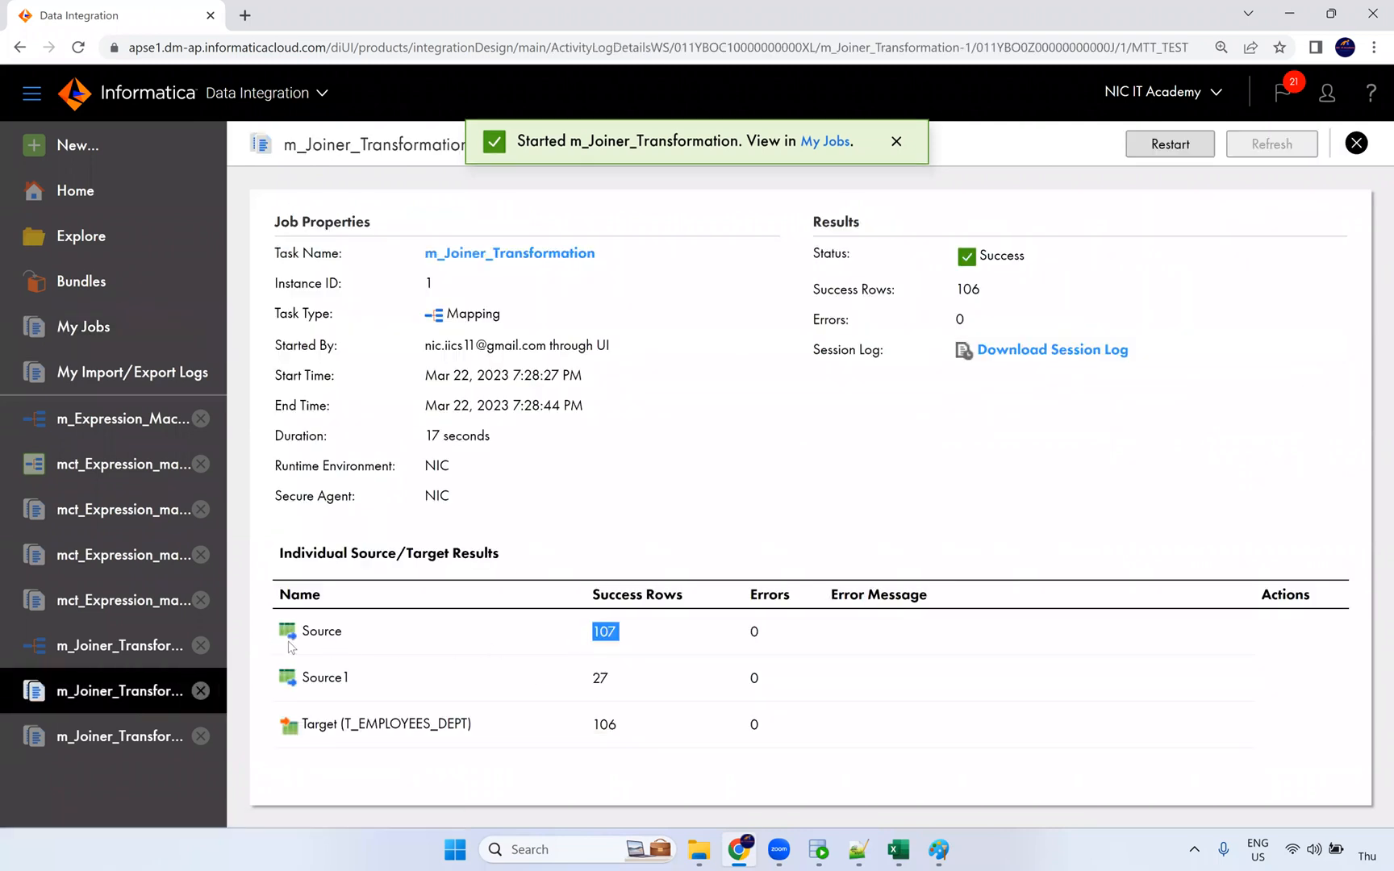
left_click(602, 684)
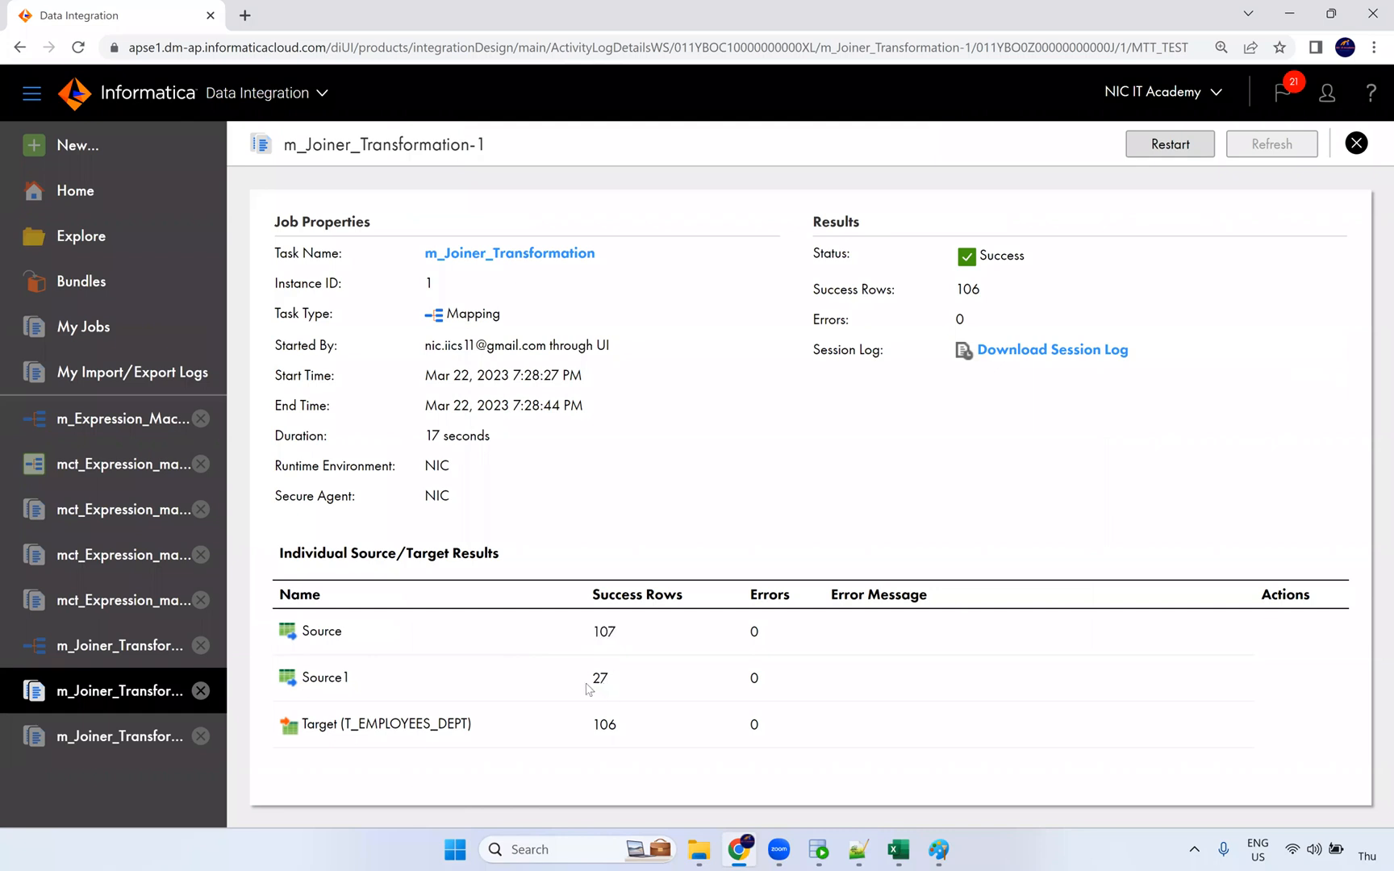
double_click(599, 681)
left_click(1355, 143)
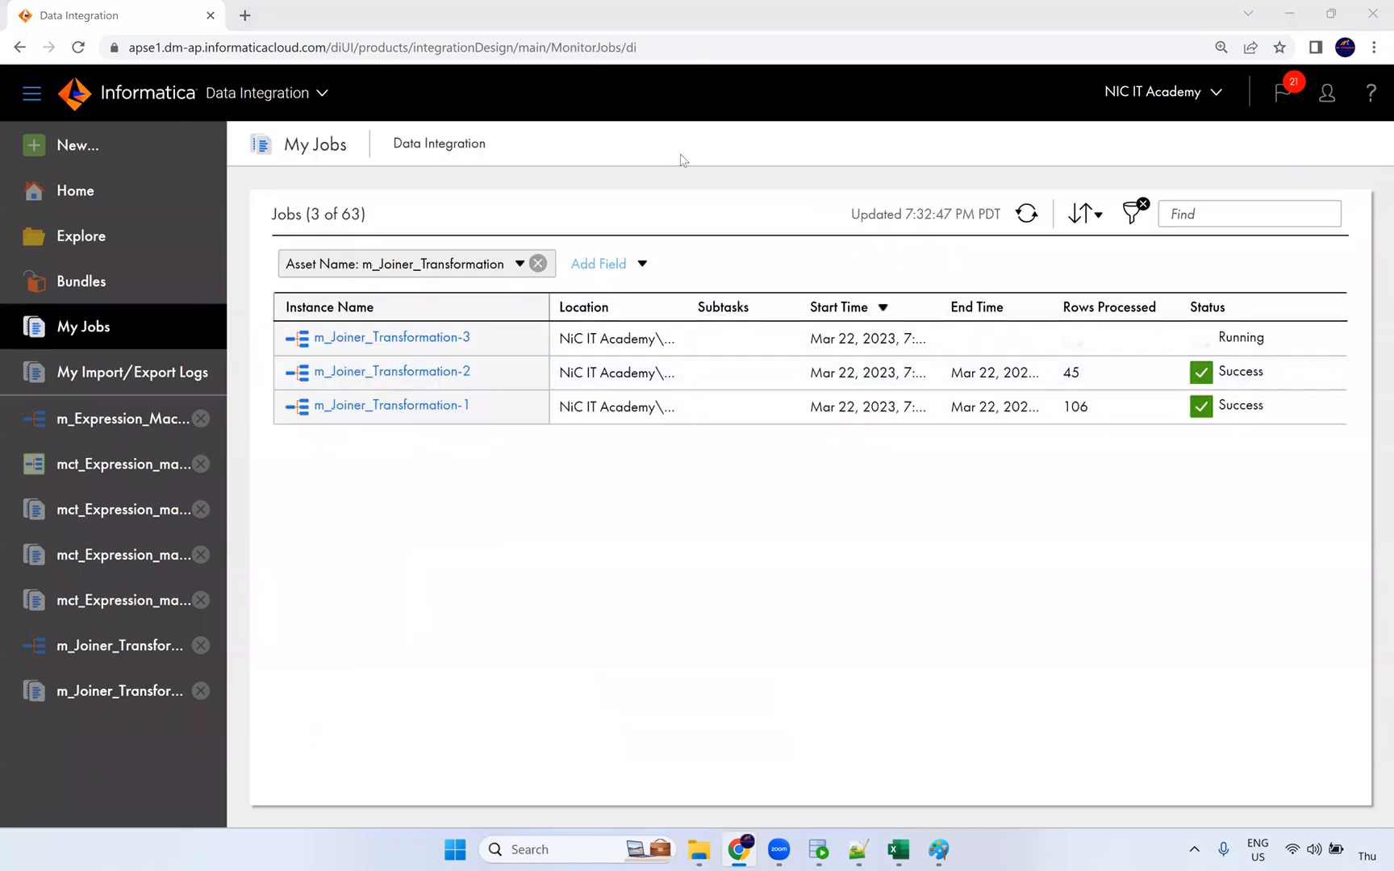
Step: Refresh My Jobs and review run 3: 107 rows from FF_Employees, one from Ora_Departments
left_click(1027, 215)
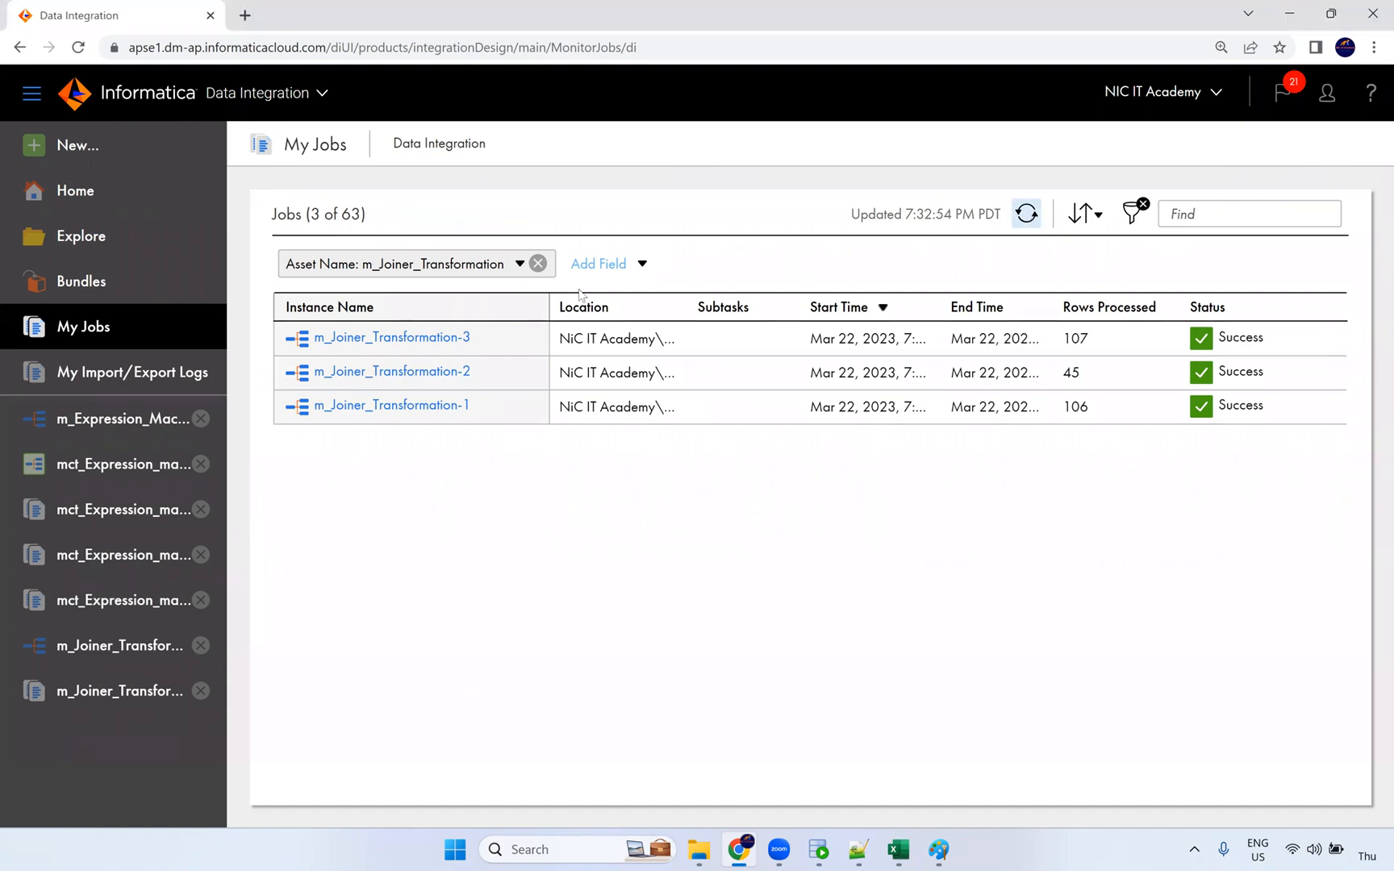
left_click(427, 337)
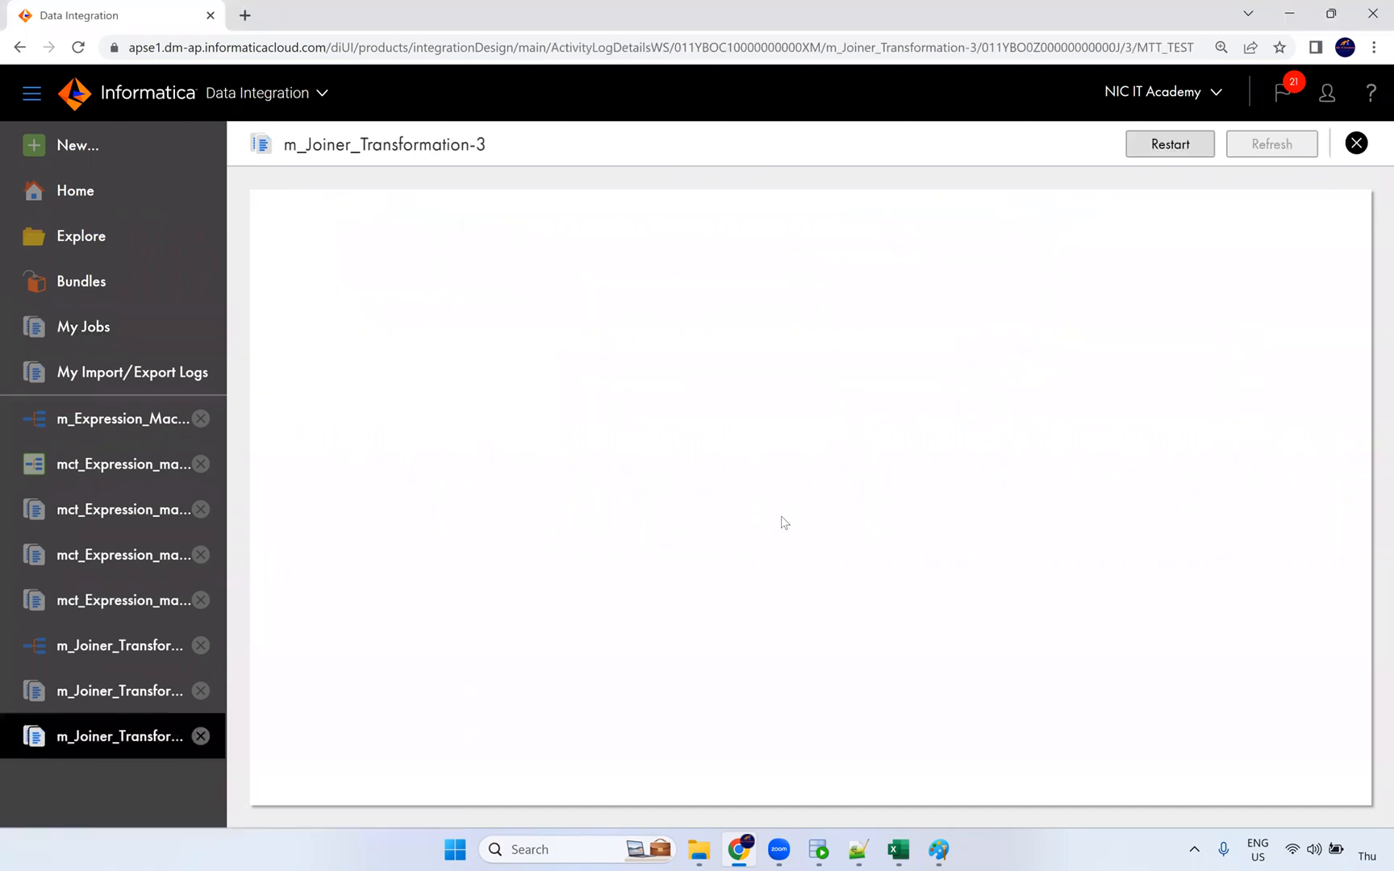
left_click_drag(607, 634, 577, 681)
double_click(596, 678)
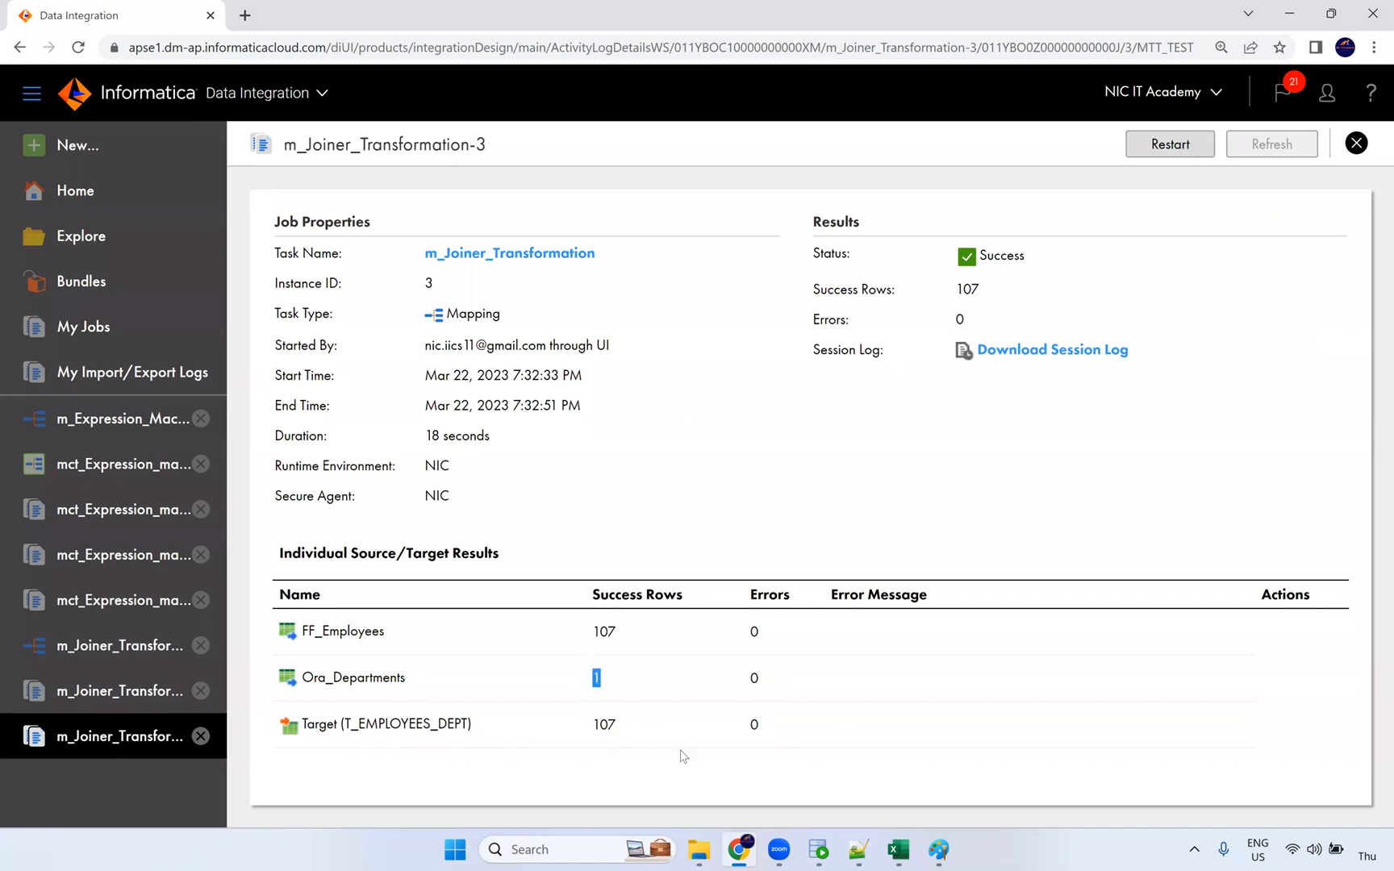
left_click(821, 850)
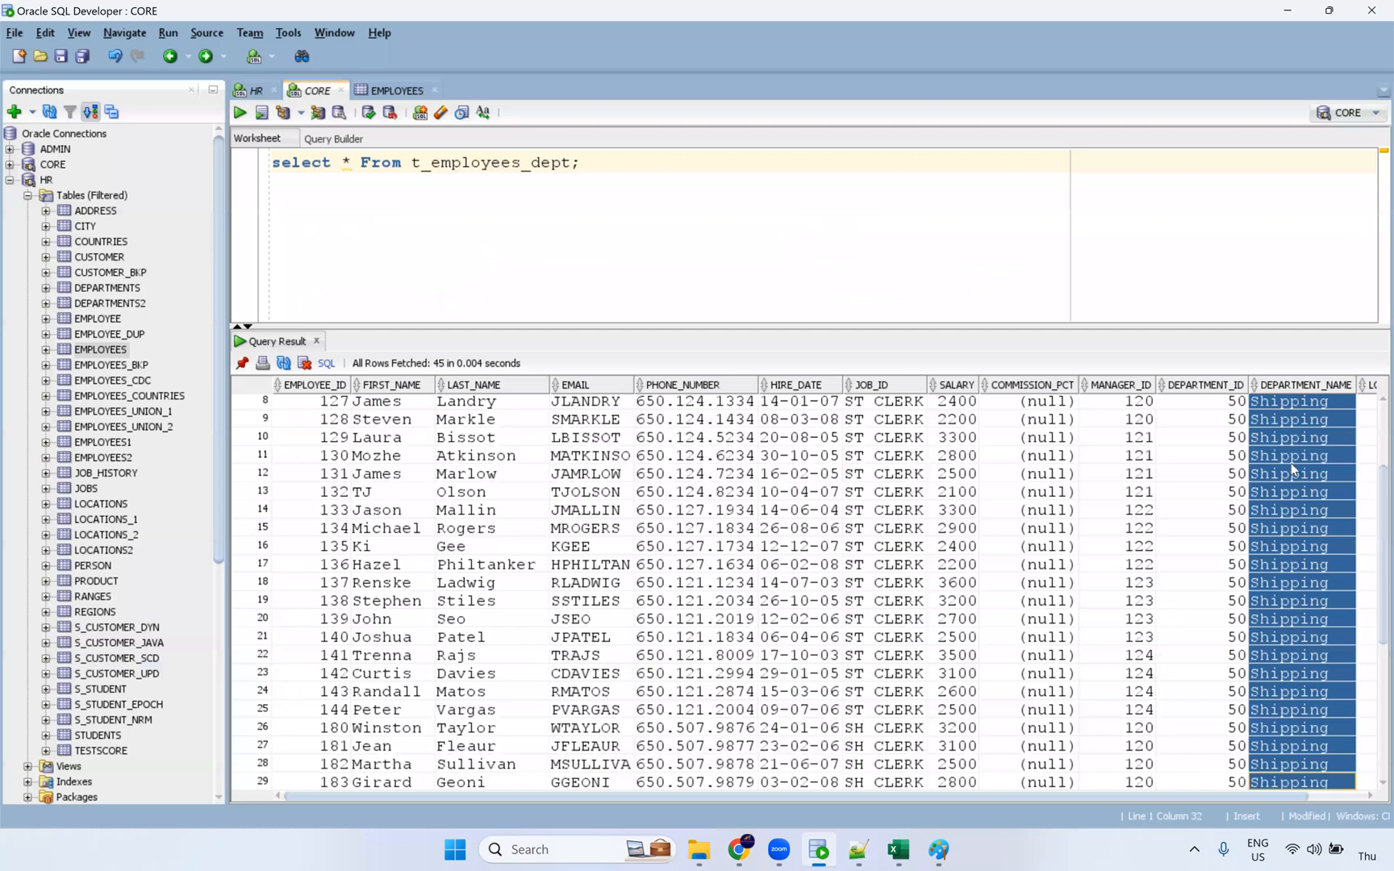
Step: Rerun the whole t_employees_dept query in SQL Developer
scroll(1165, 427, "up", 3)
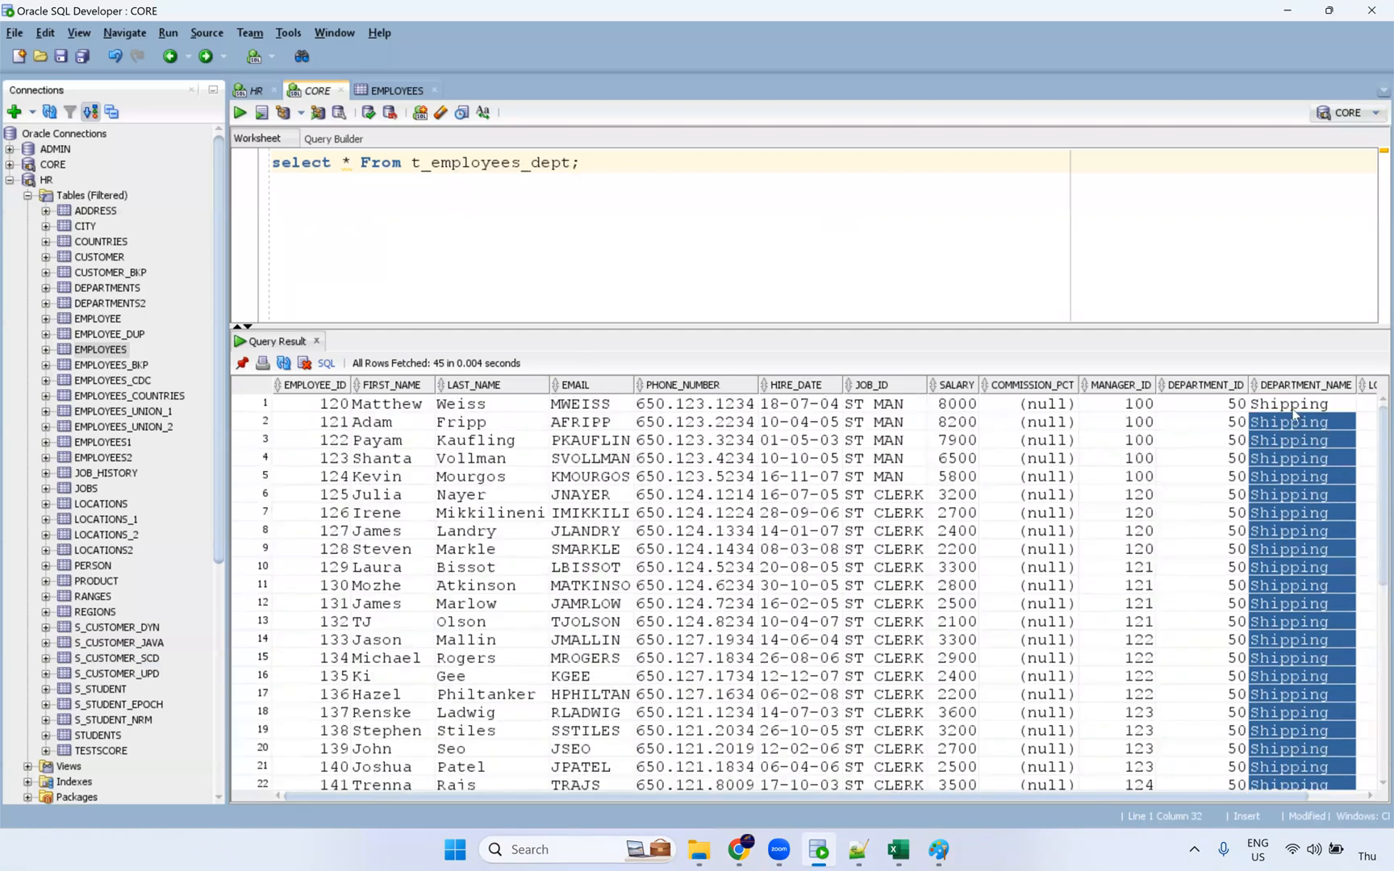
key("ctrl+a")
left_click(241, 114)
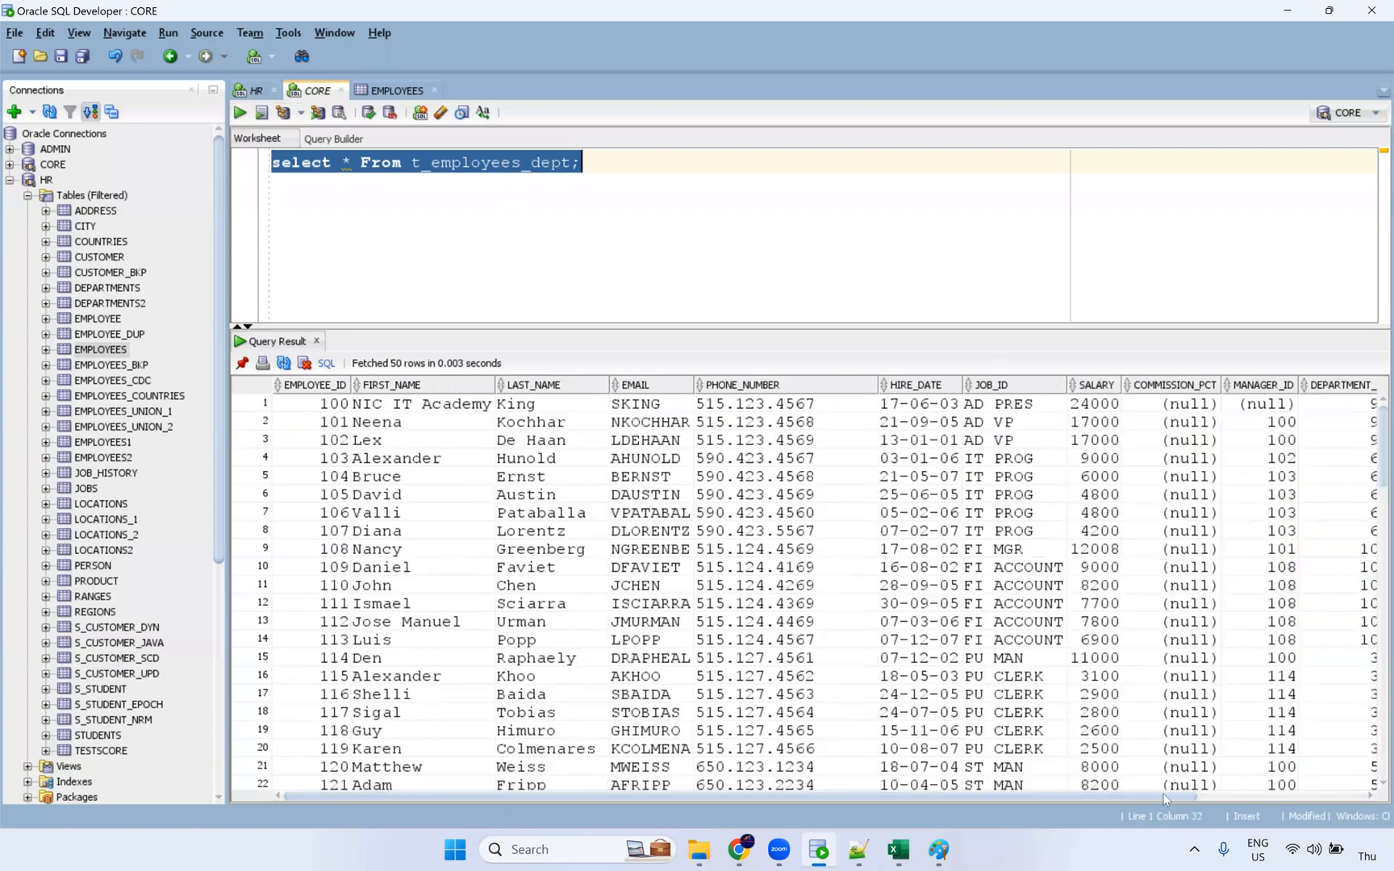
Step: Inspect the DEPARTMENT_NAME values across rows 1–107 of the results
left_click_drag(1163, 797, 1371, 799)
left_click_drag(1242, 405, 1235, 758)
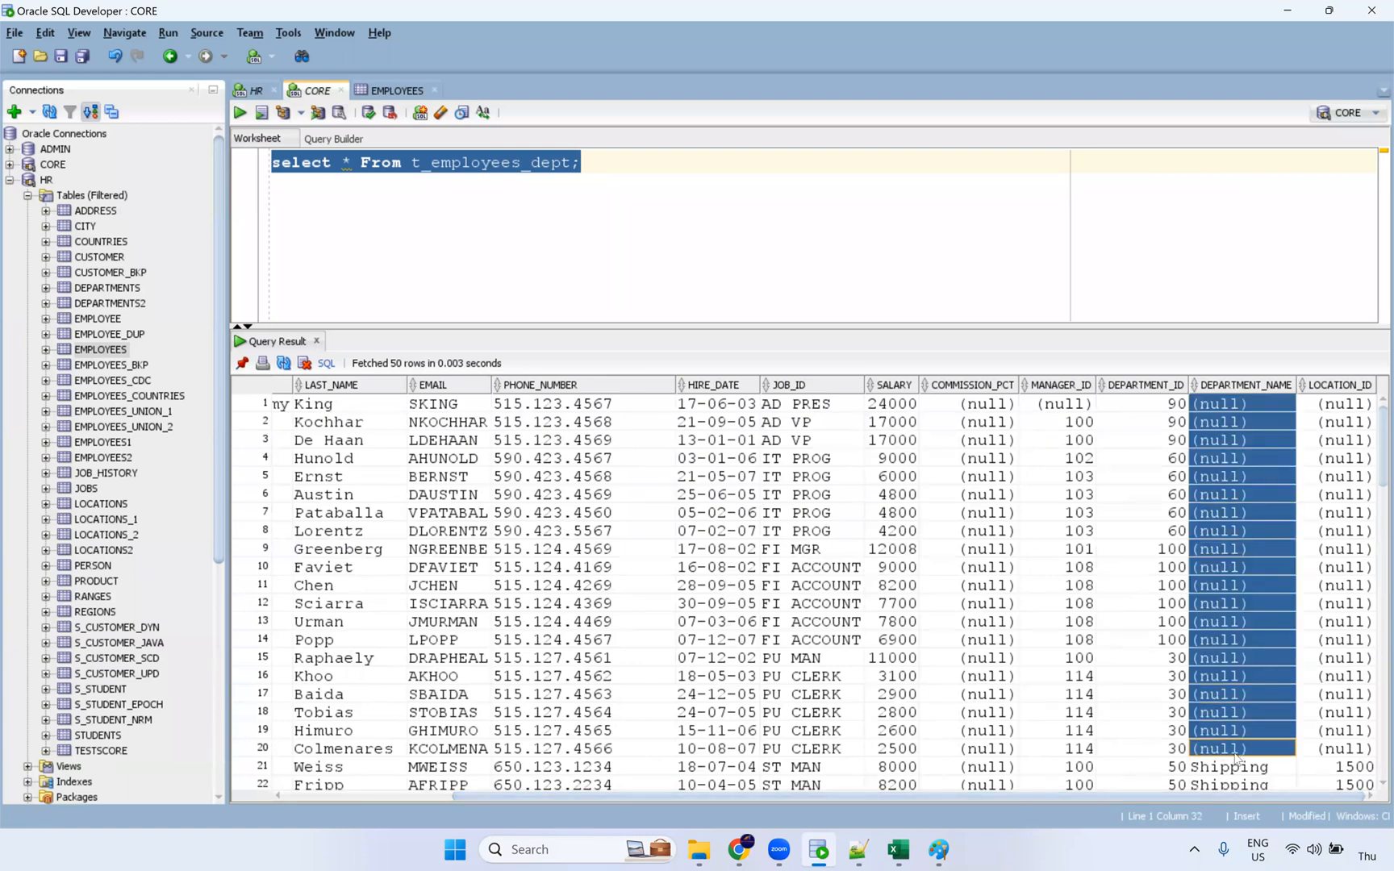
scroll(1264, 653, "down", 14)
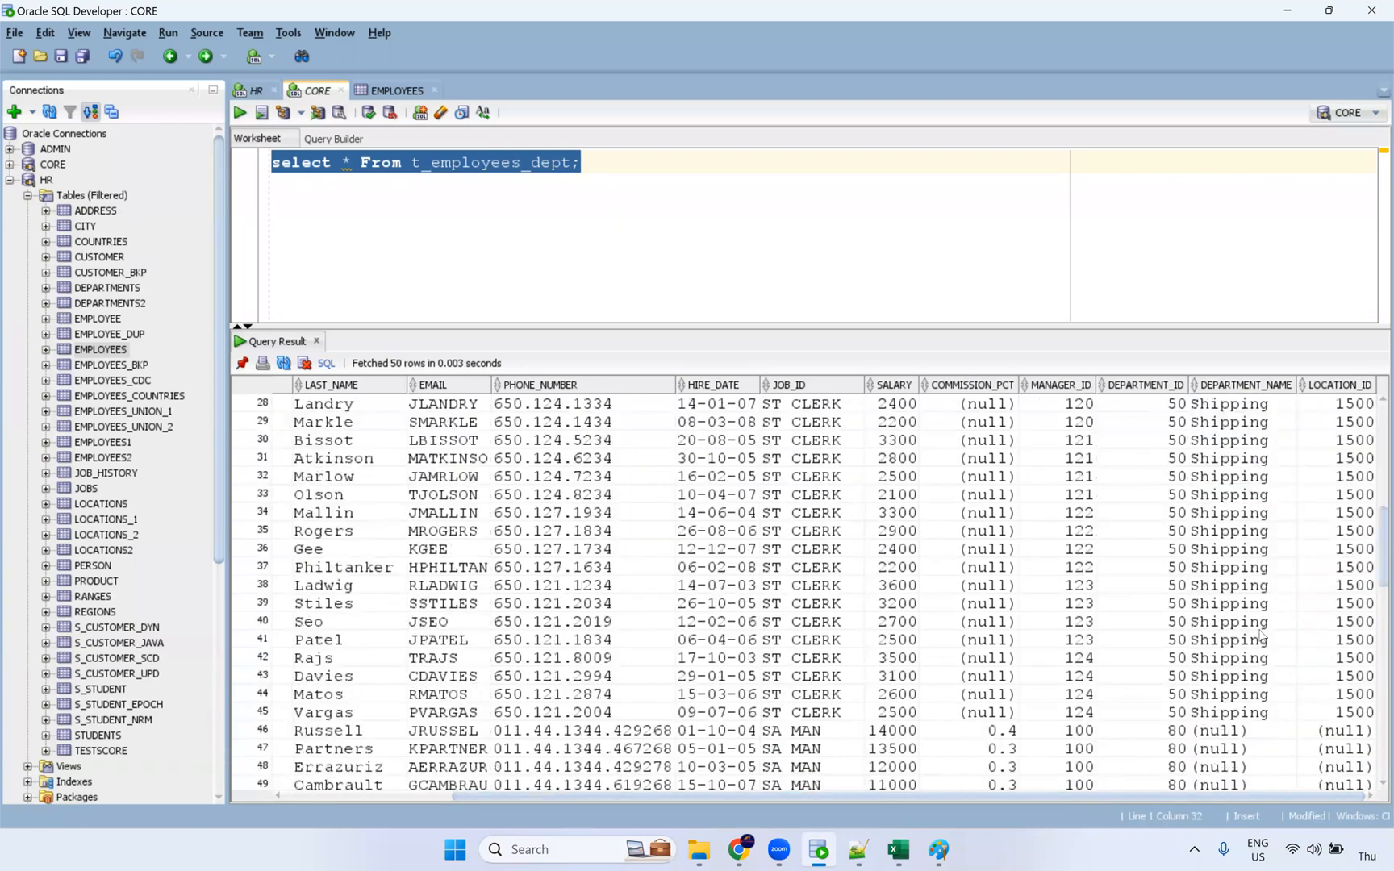
left_click_drag(1244, 460, 1255, 756)
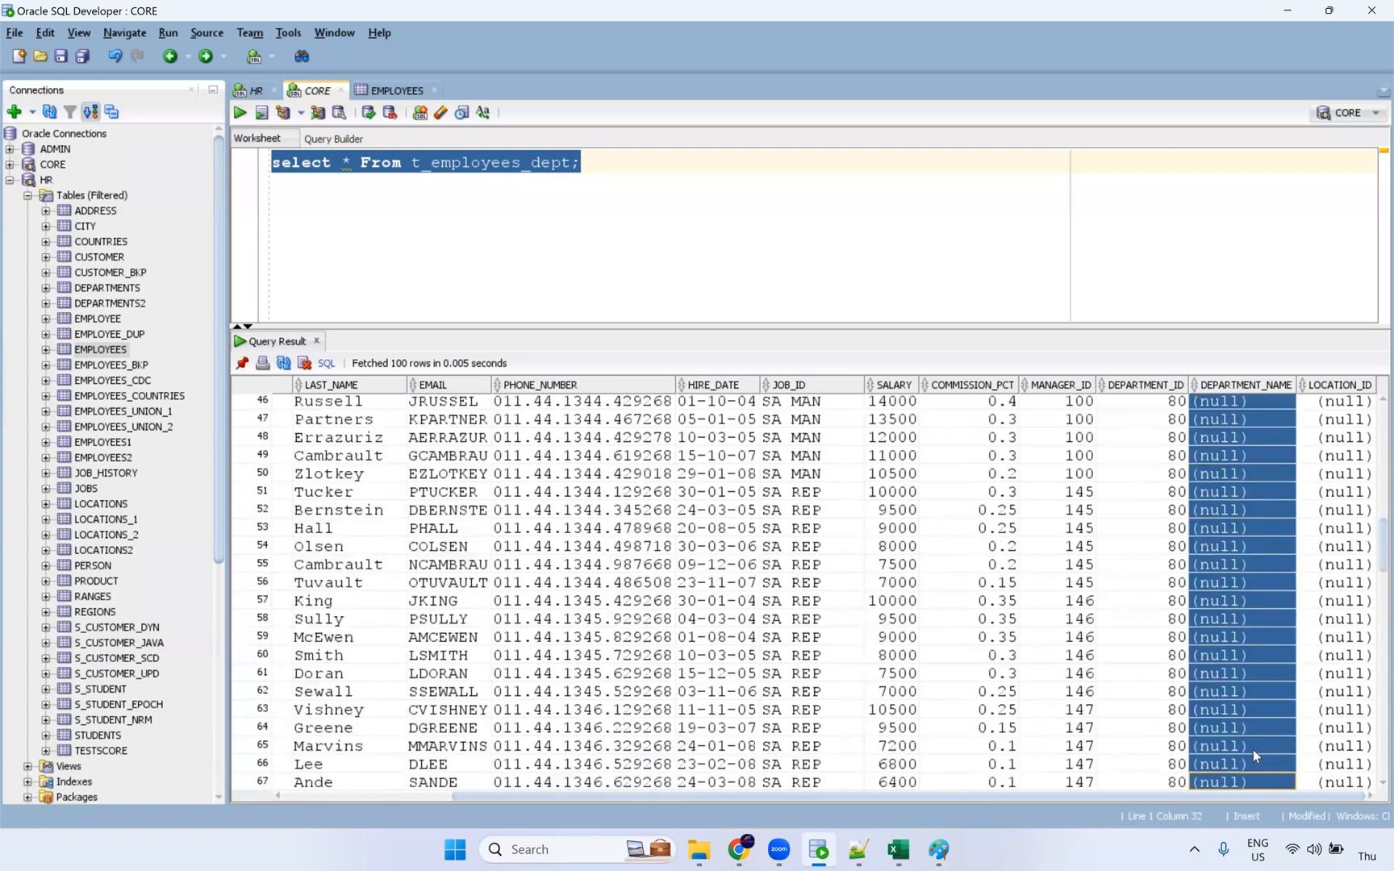
scroll(1255, 728, "down", 13)
left_click_drag(1242, 672, 1239, 819)
scroll(1235, 707, "up", 7)
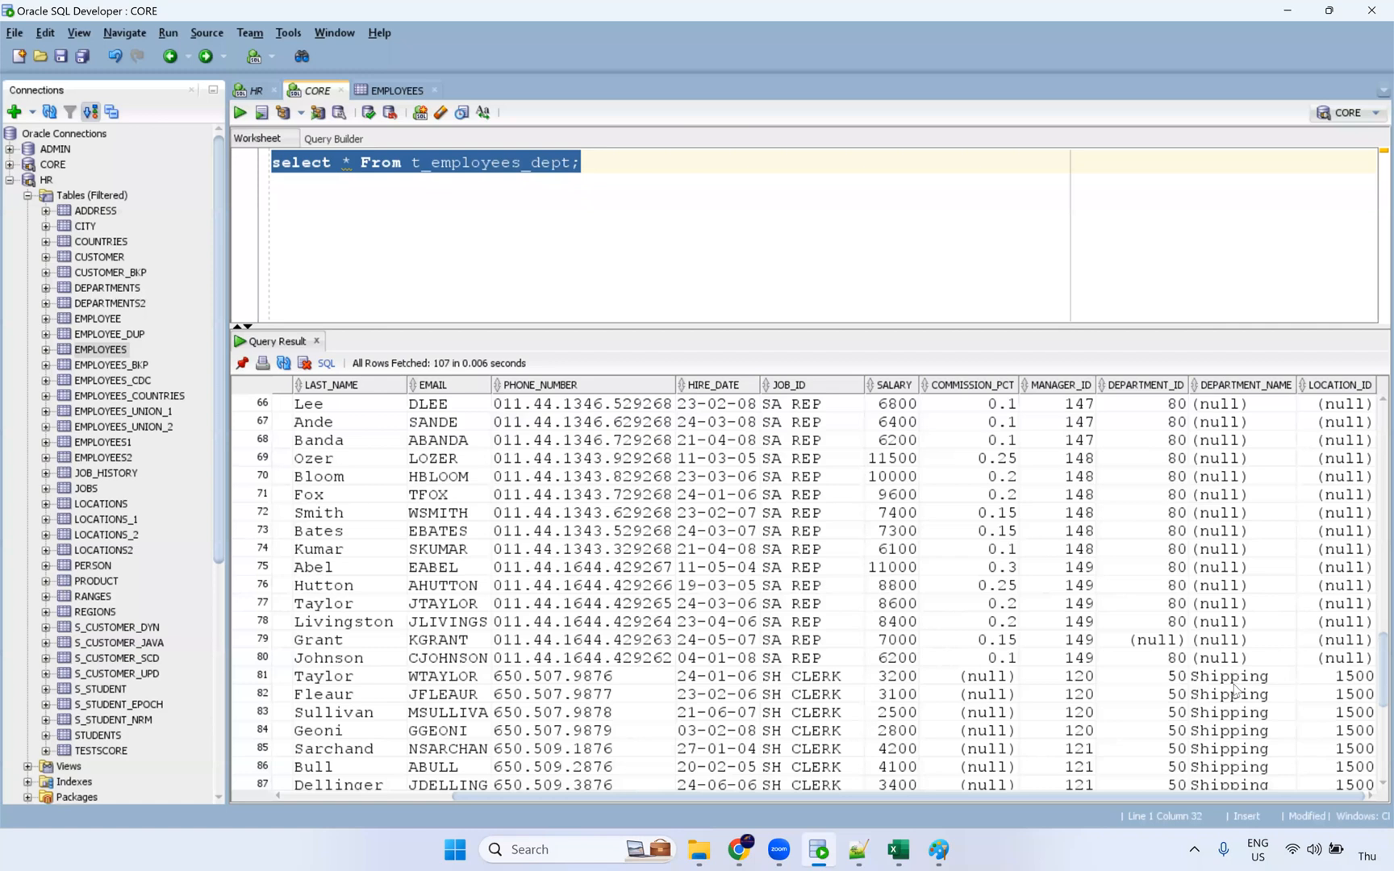
scroll(1234, 690, "up", 12)
left_click_drag(1234, 694, 1228, 803)
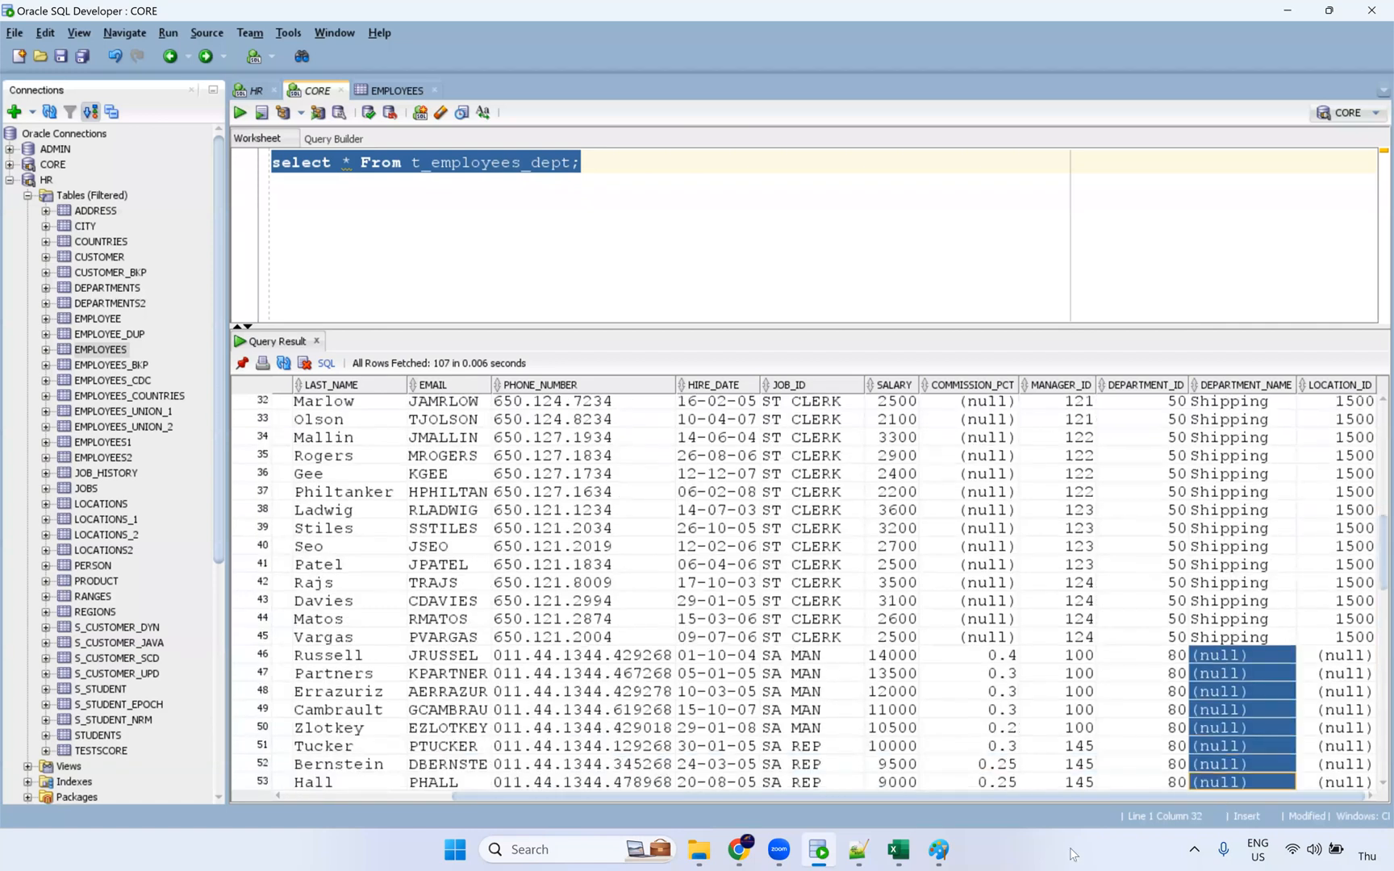
left_click(936, 849)
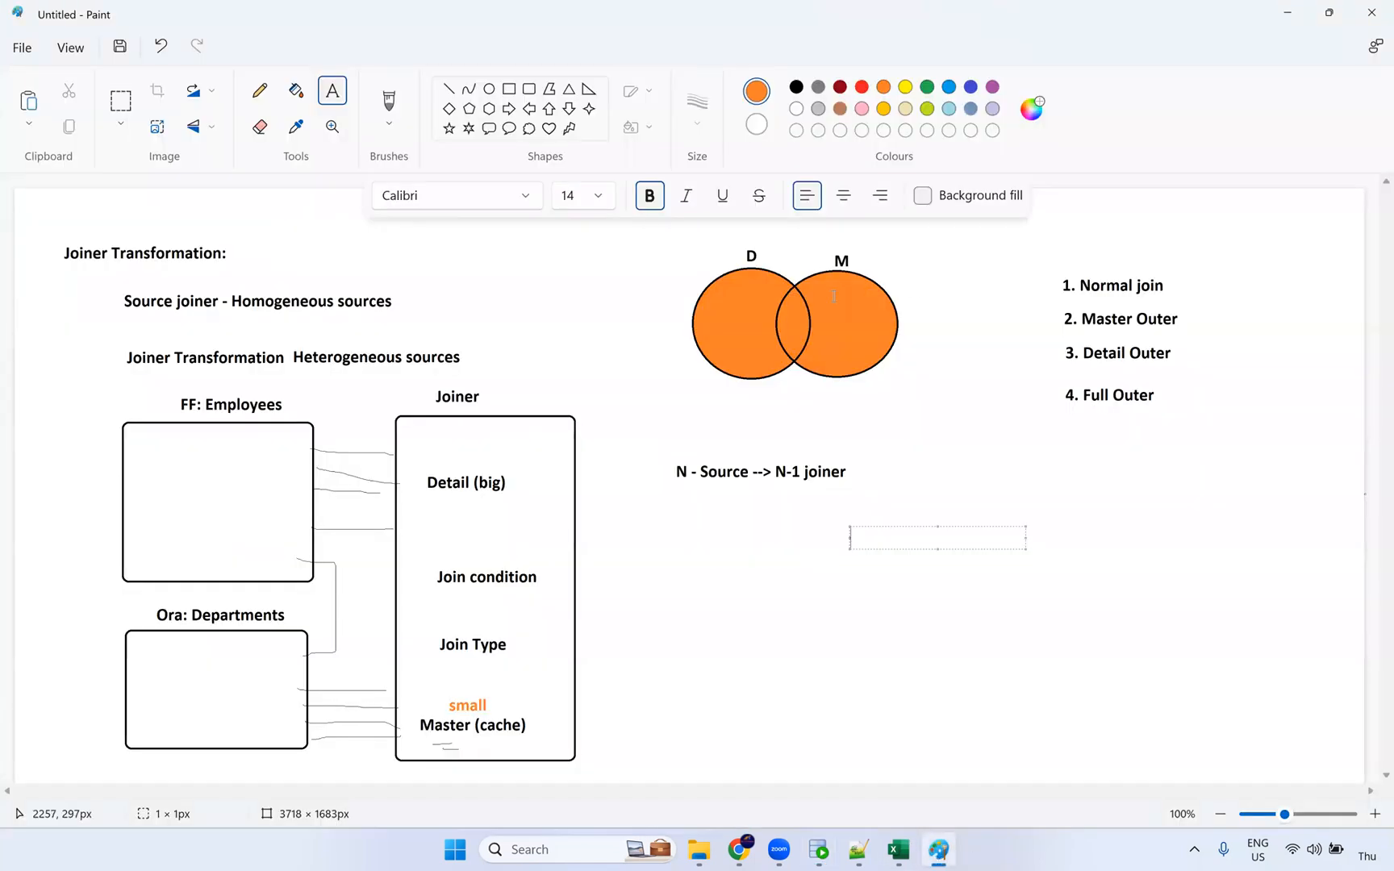
Step: Undo the join-type annotations back to the orange overlap fill, then redo that fill
left_click(981, 340)
key("ctrl+z")
key("ctrl+z")
key("ctrl+z")
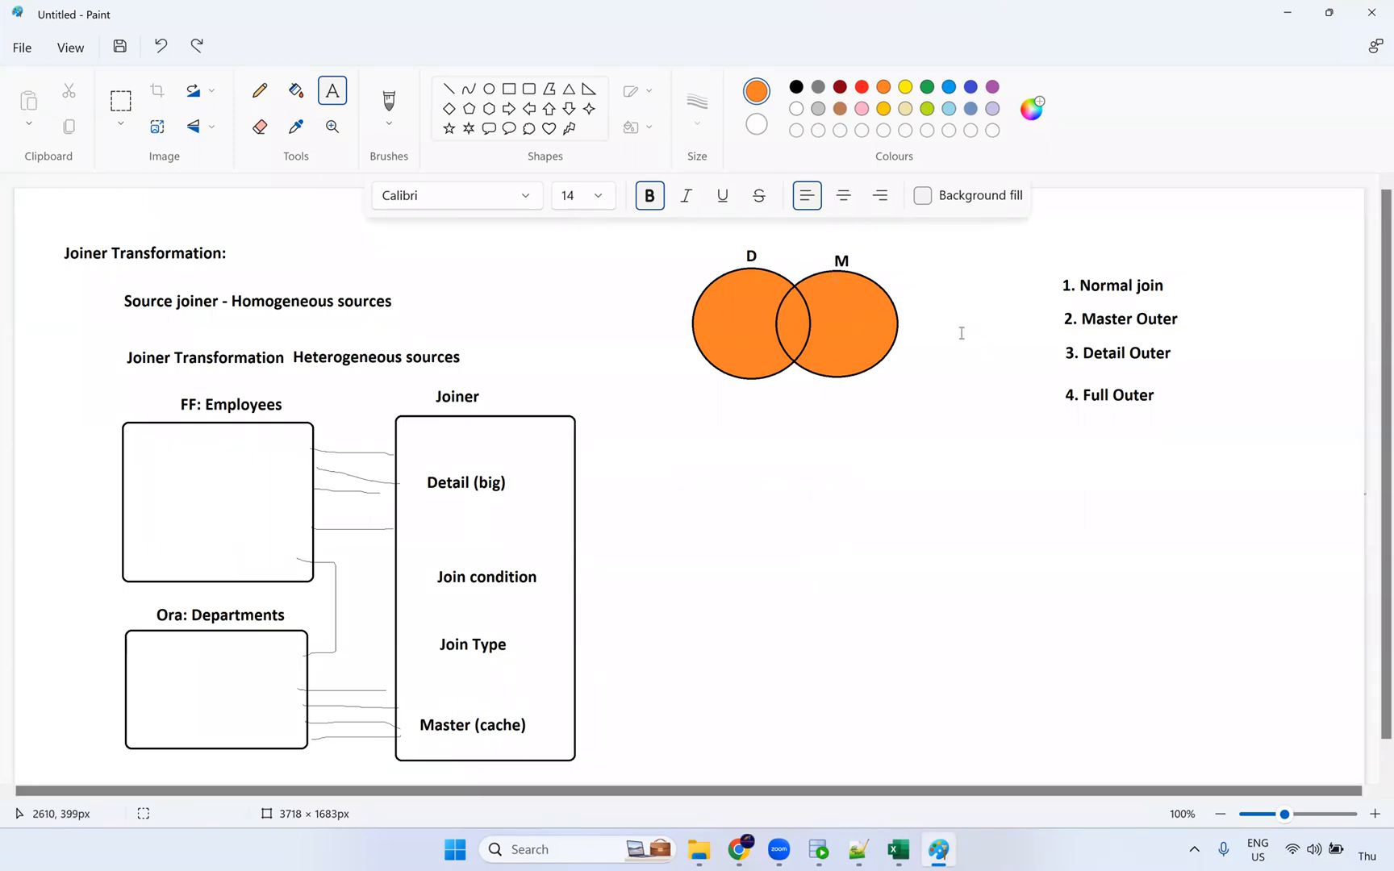
key("ctrl+z")
key("ctrl+z")
key("ctrl+z")
key("ctrl+z")
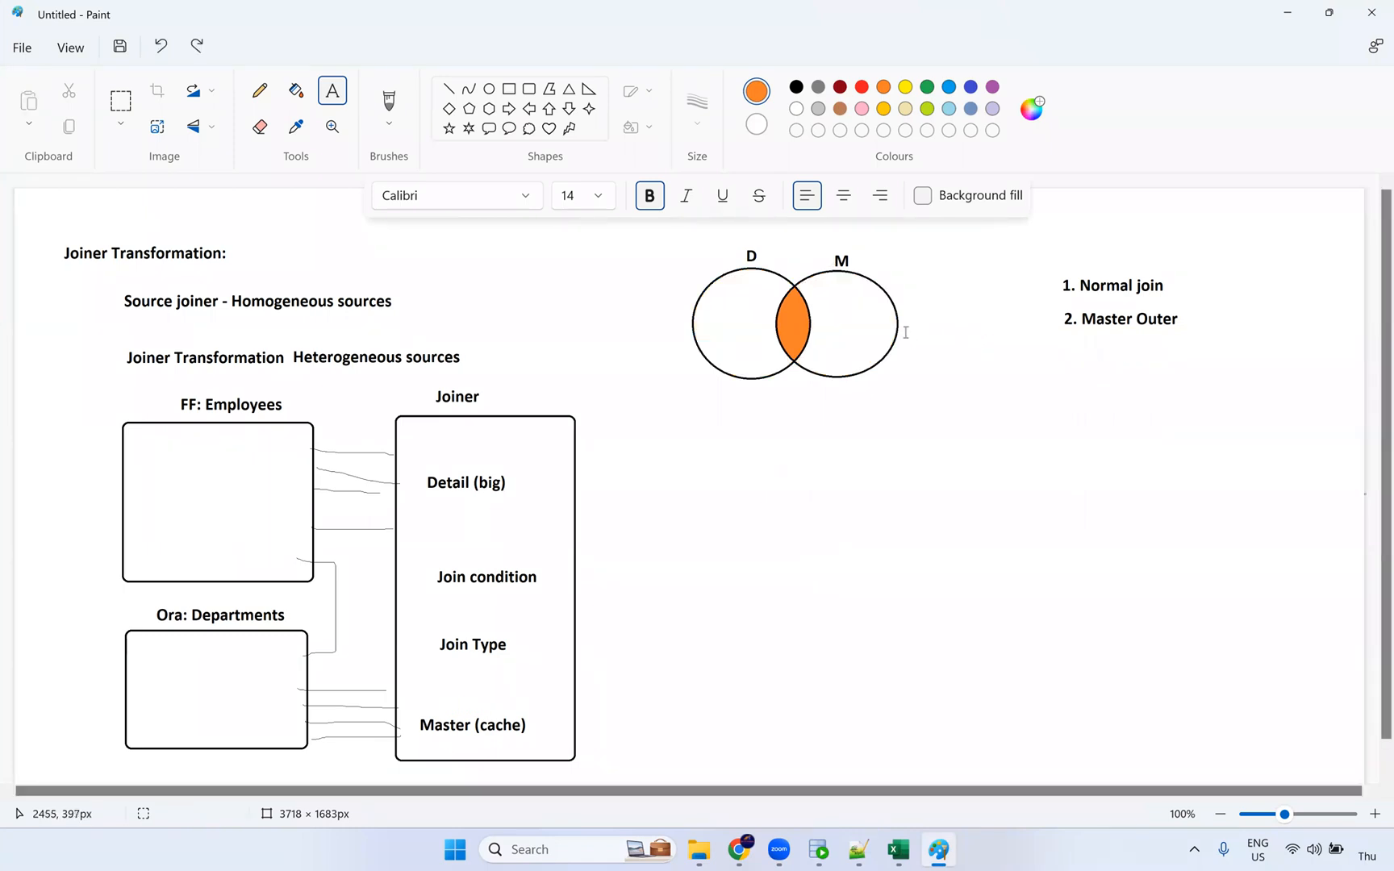
key("ctrl+z")
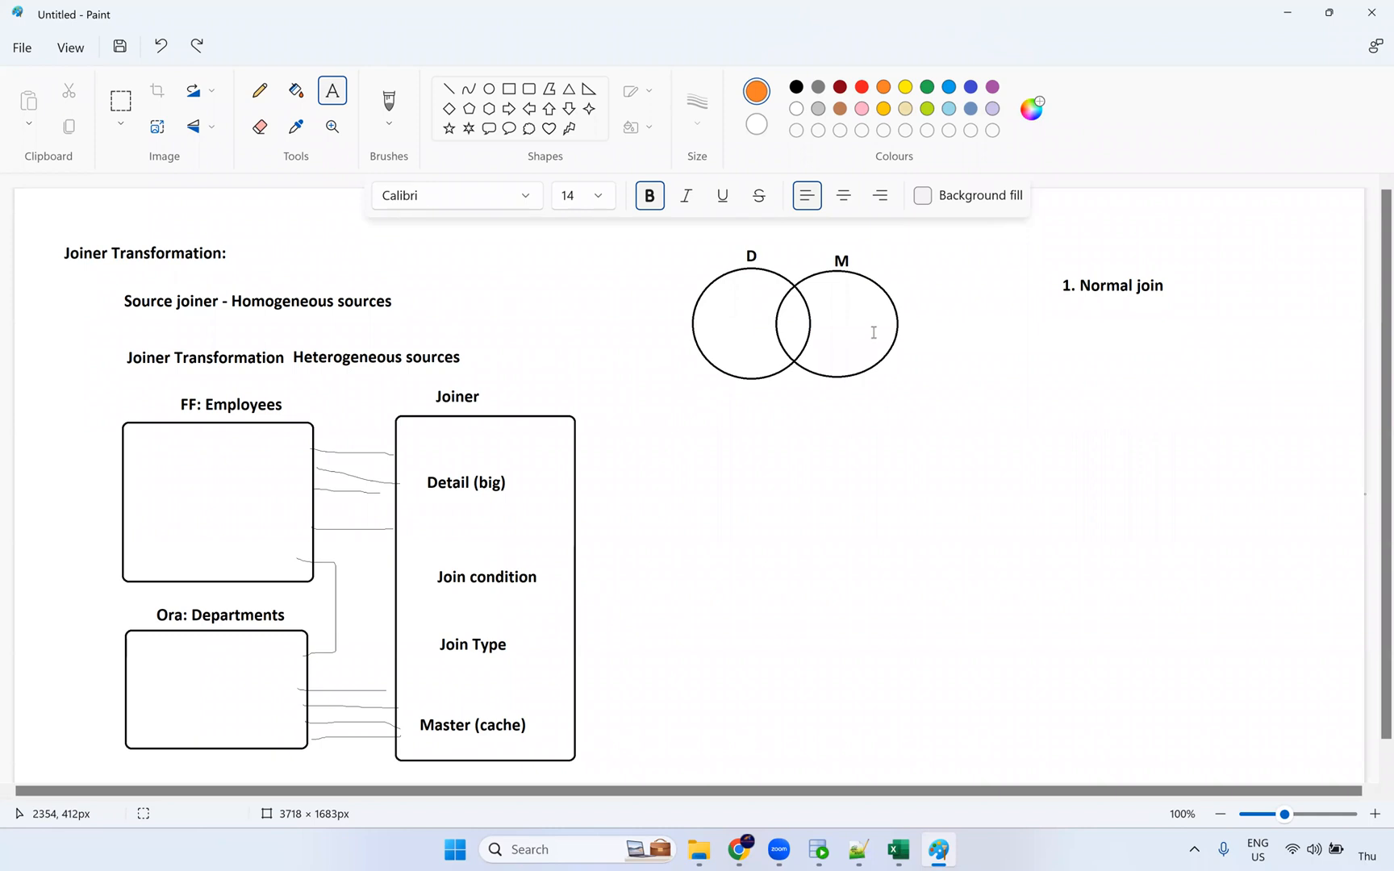
key("ctrl+y")
key("ctrl+y")
key("ctrl+y")
key("ctrl+y")
key("ctrl+y")
key("ctrl+y")
key("ctrl+y")
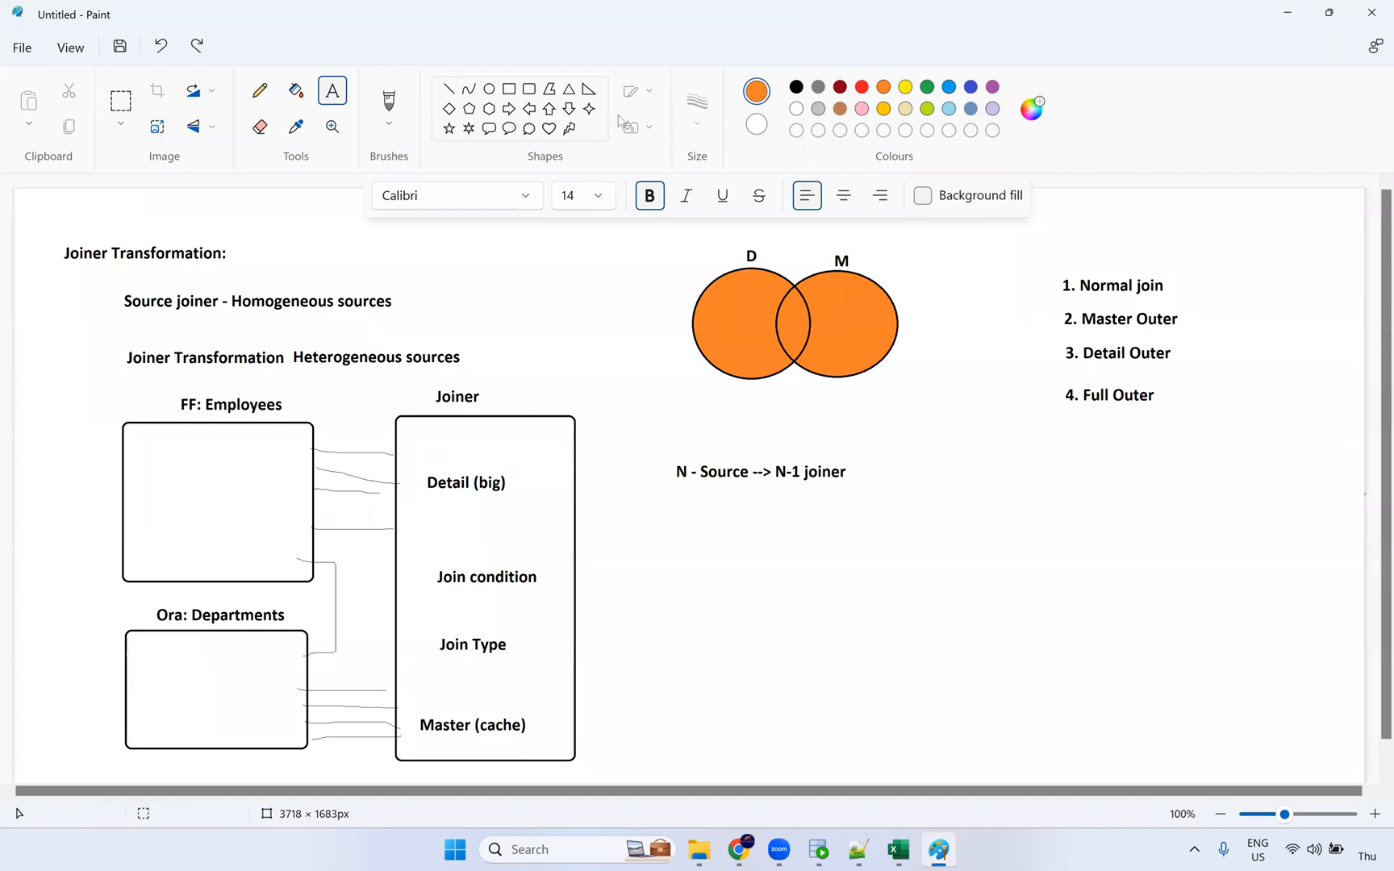
left_click(956, 495)
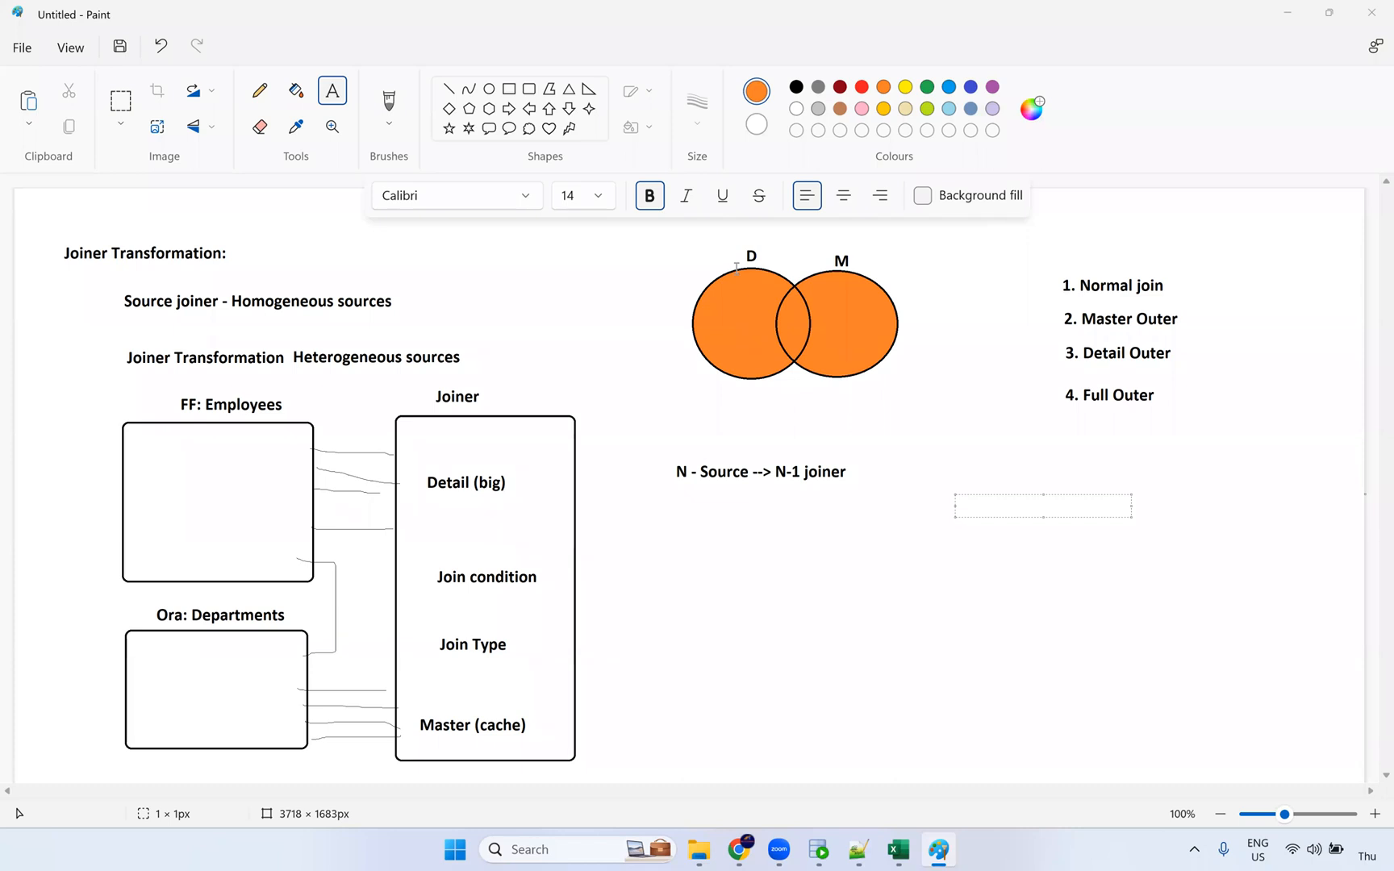
left_click(748, 853)
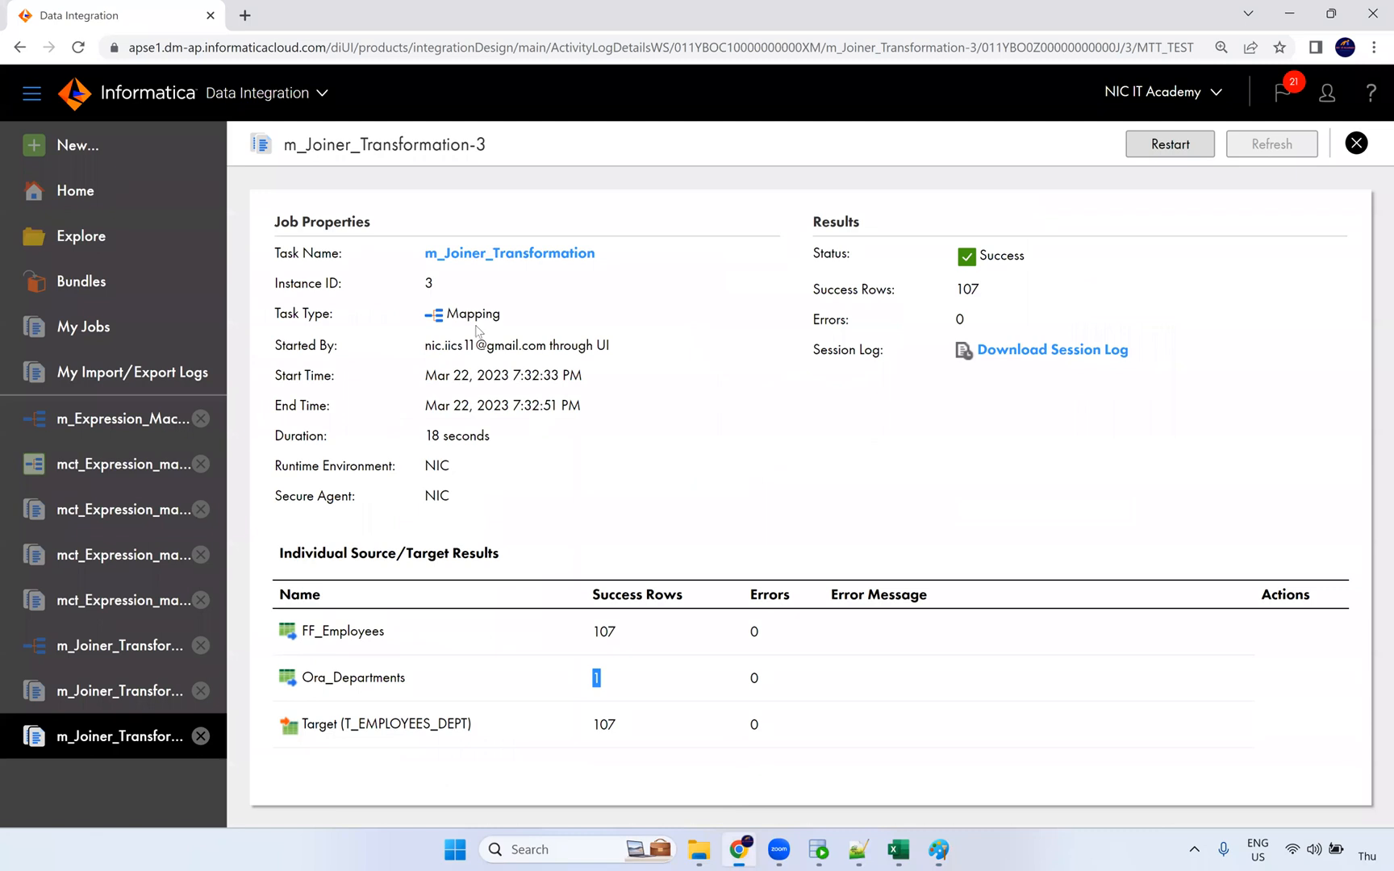
Step: Open m_Joiner_Transformation and view the Ora_Departments source settings
left_click(498, 256)
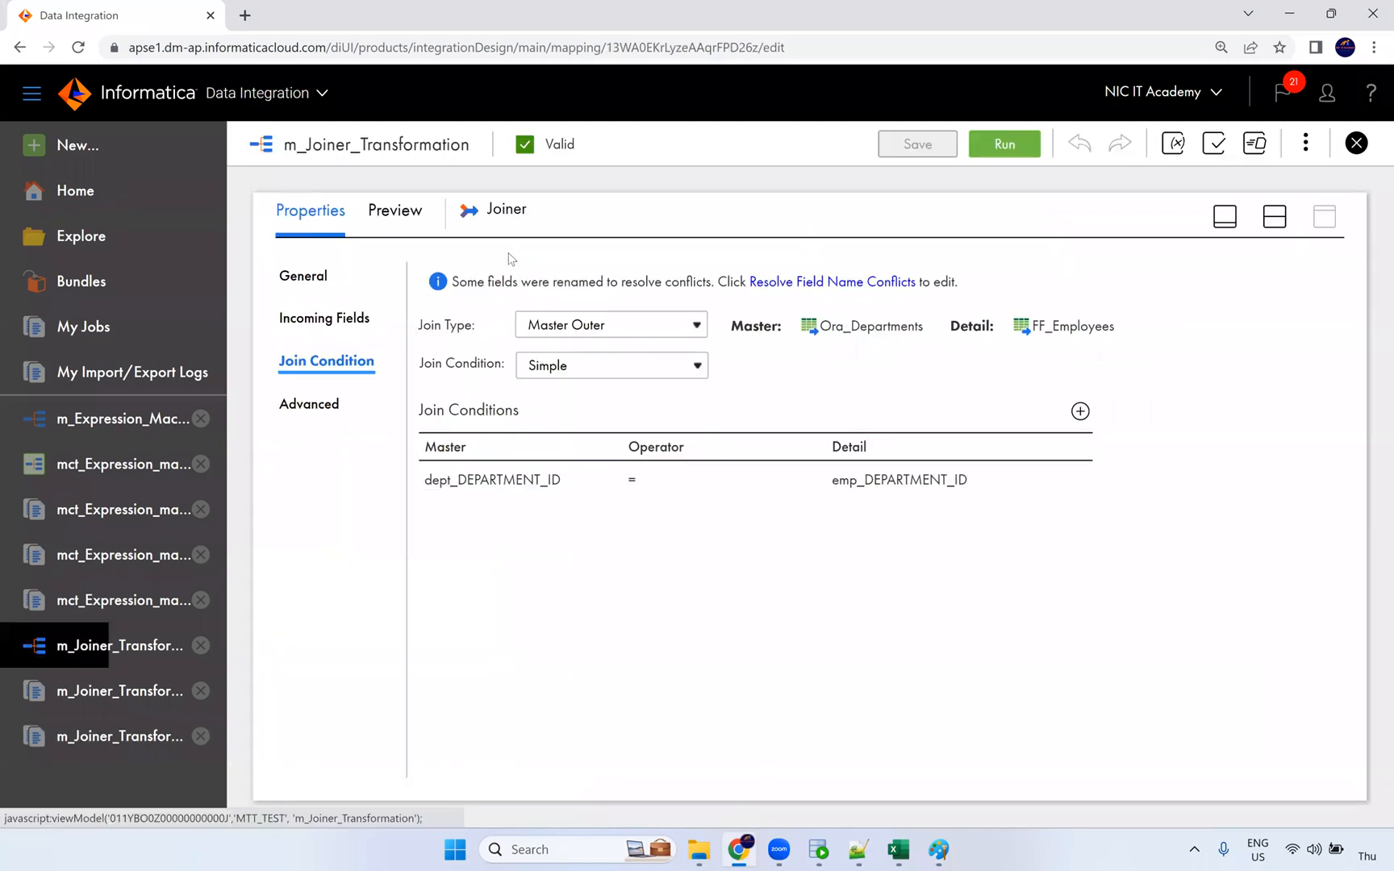
left_click(1274, 217)
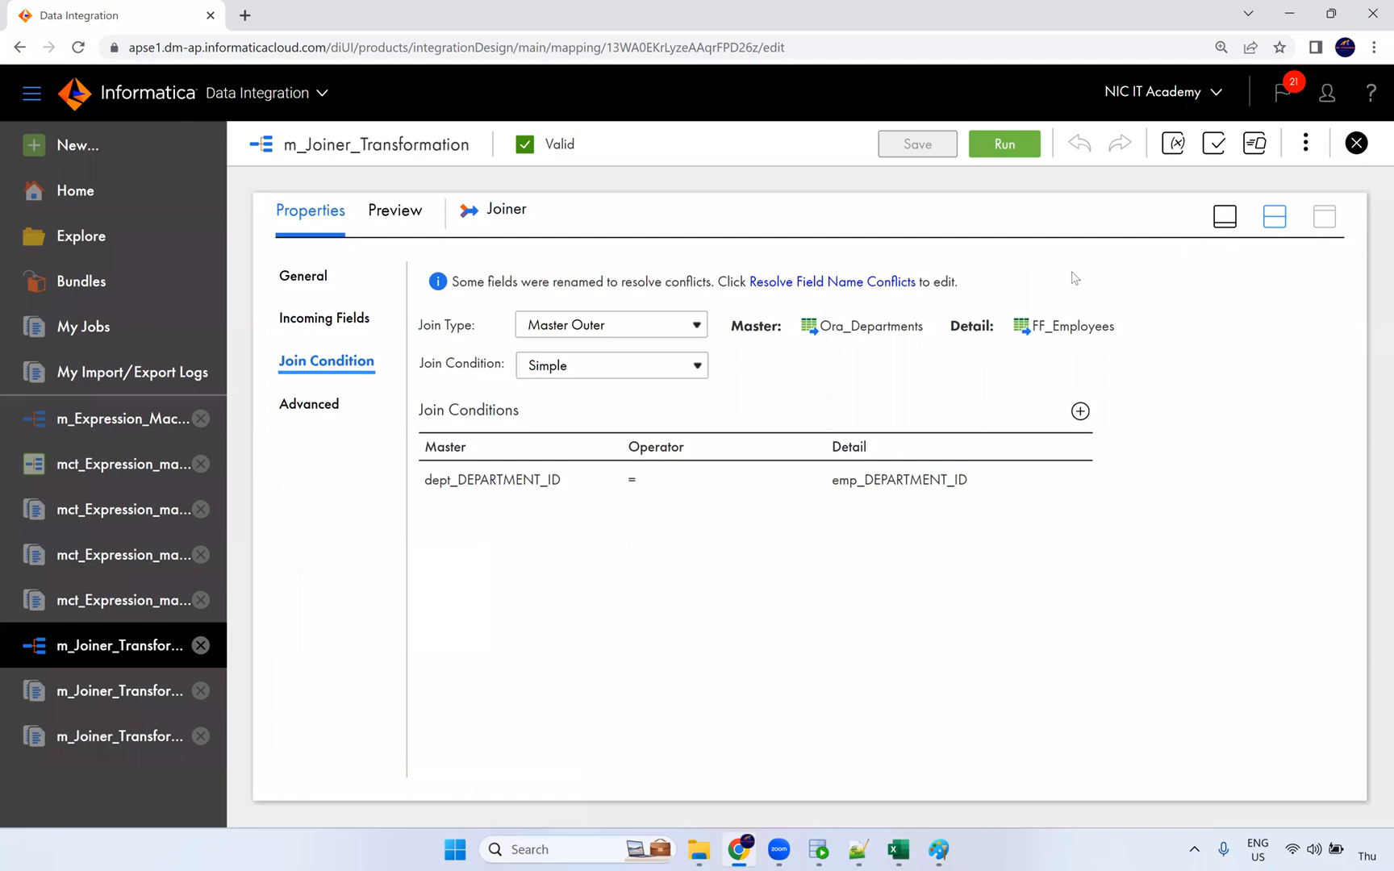
left_click(492, 434)
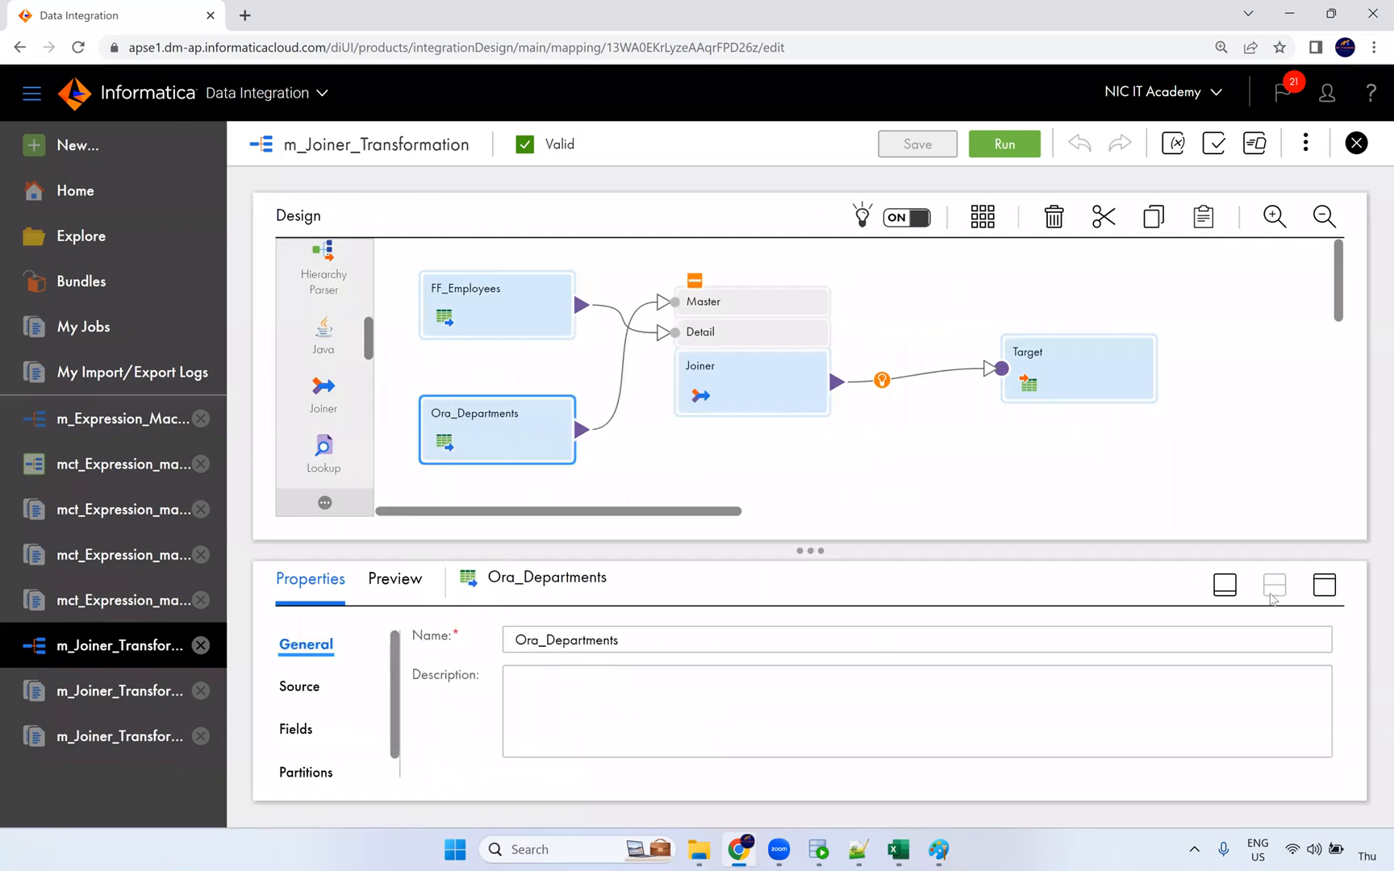
left_click(1325, 585)
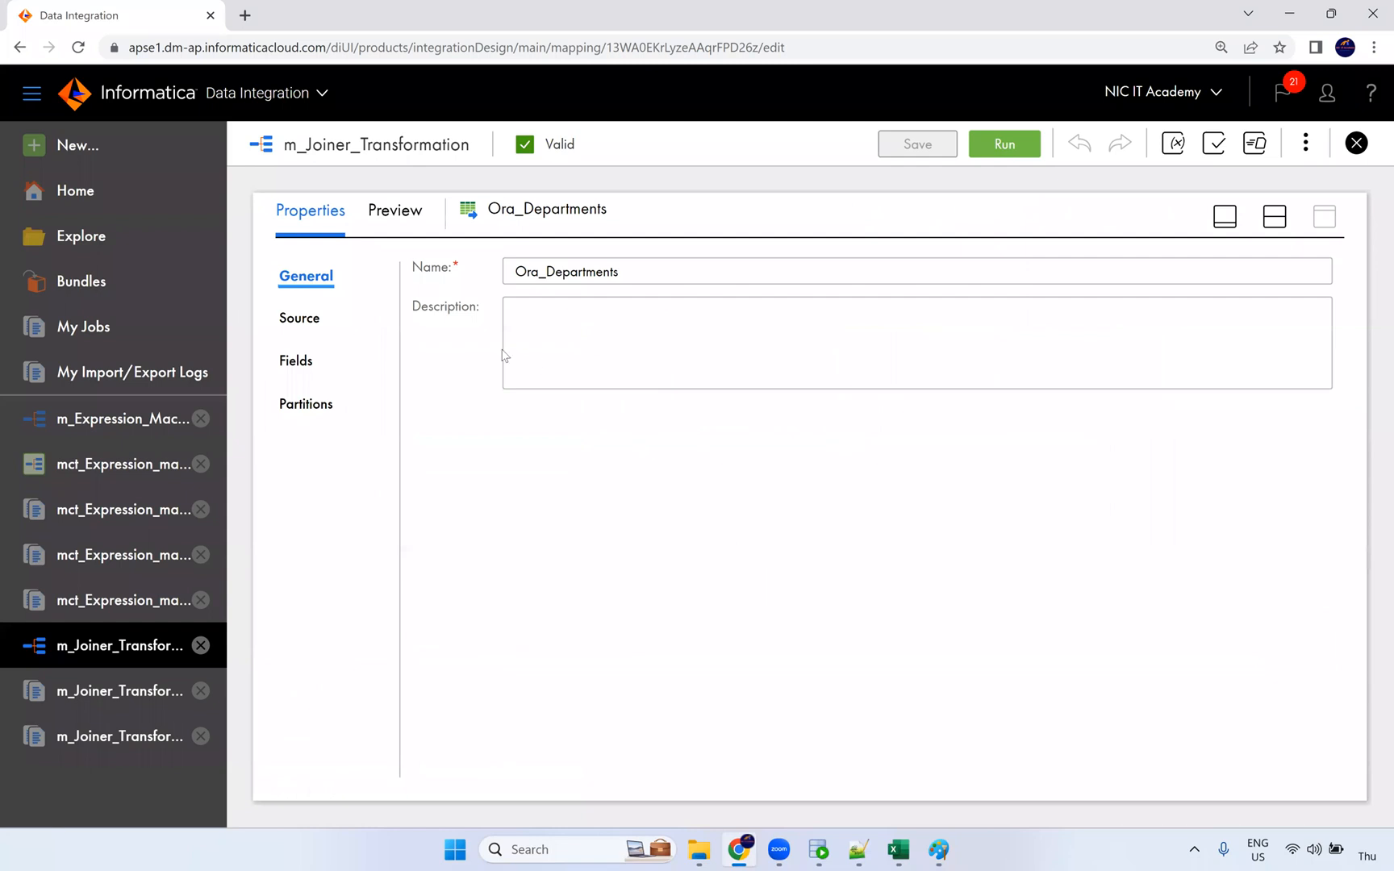
left_click(316, 320)
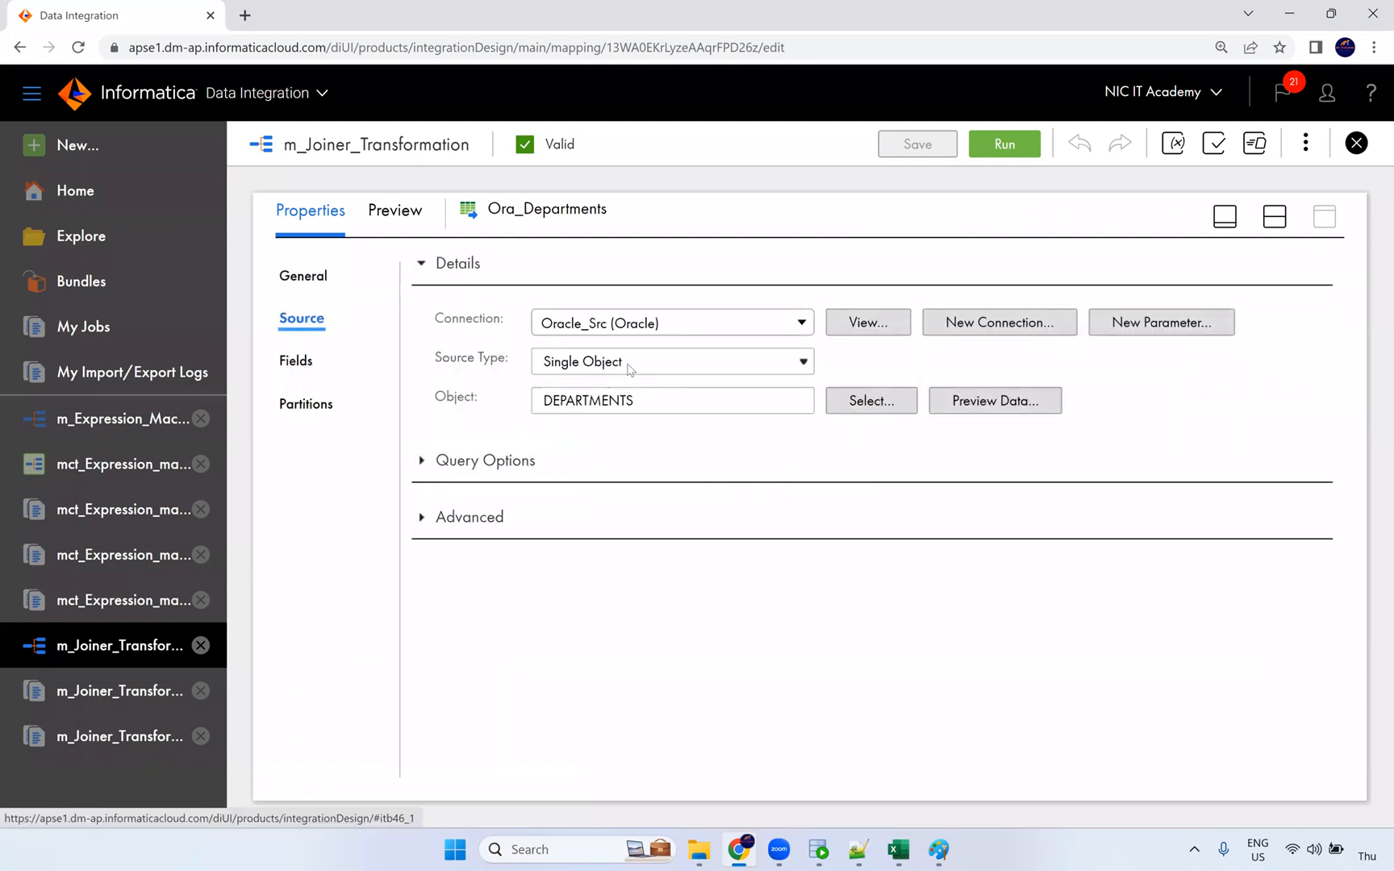
Step: Switch the Ora_Departments source type to Multiple Objects with DEPARTMENTS as its object
left_click(629, 367)
left_click(613, 427)
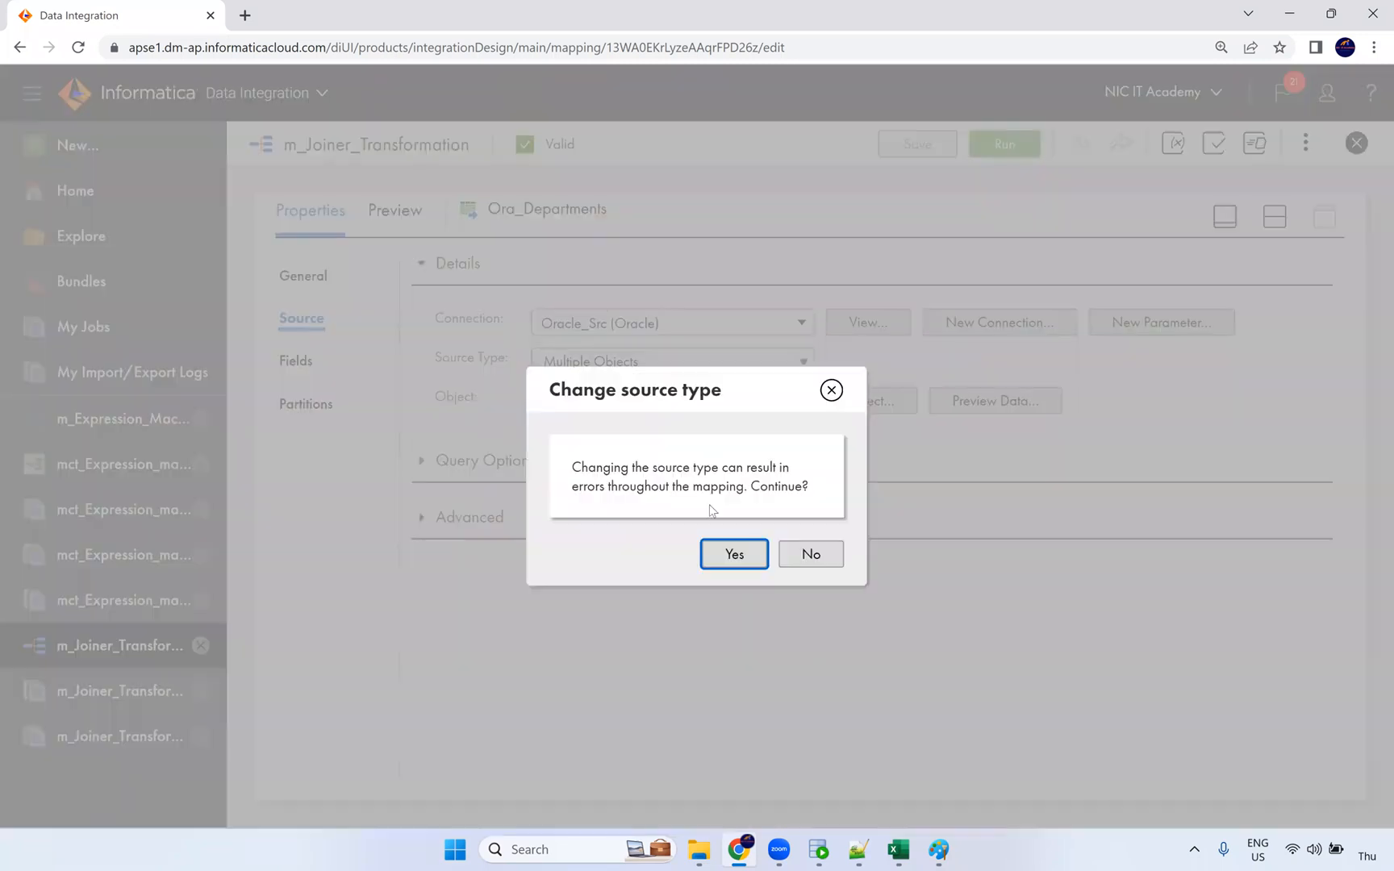
left_click(728, 553)
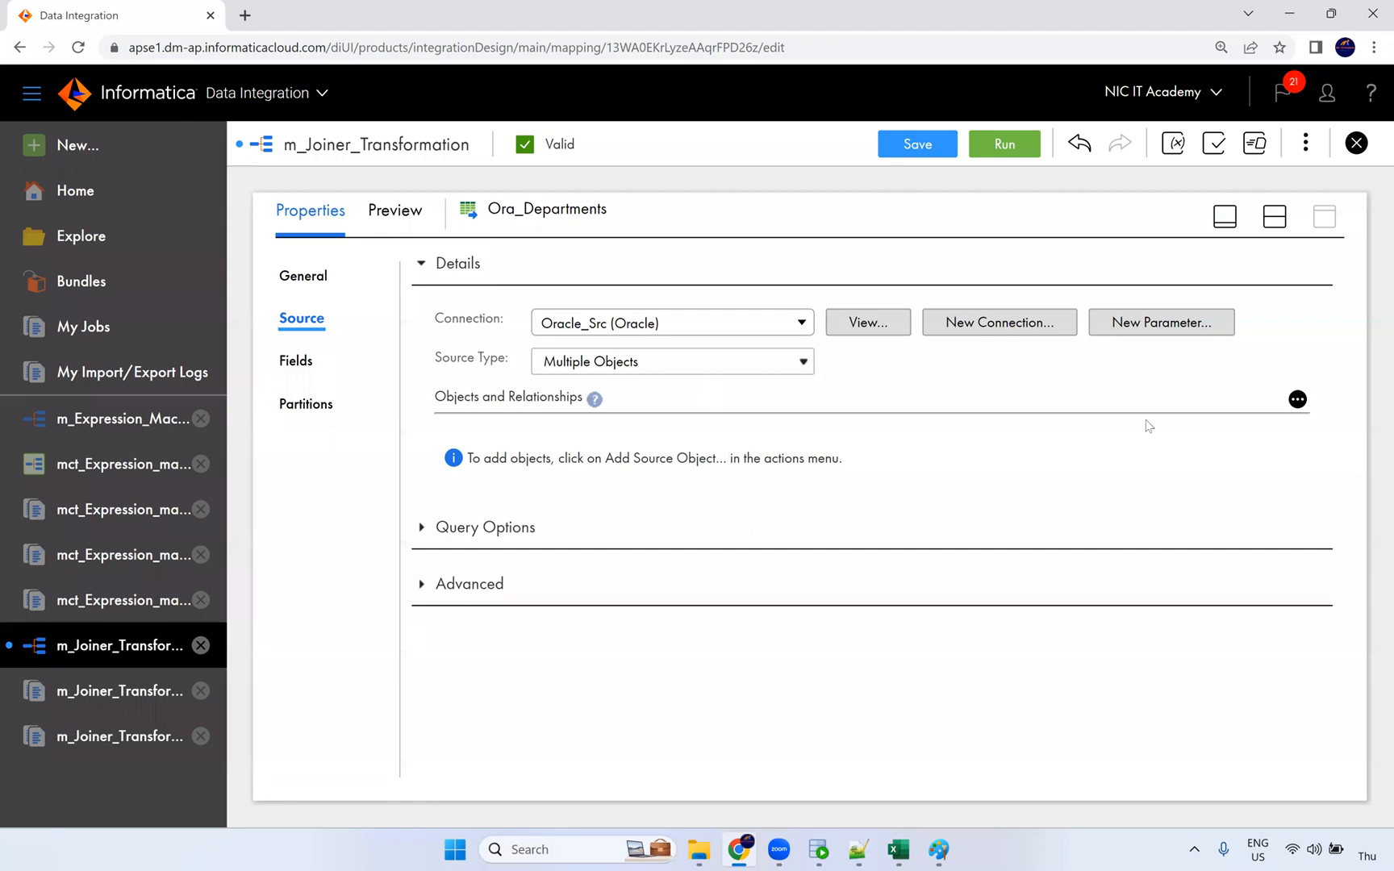
left_click(1296, 399)
left_click(1242, 445)
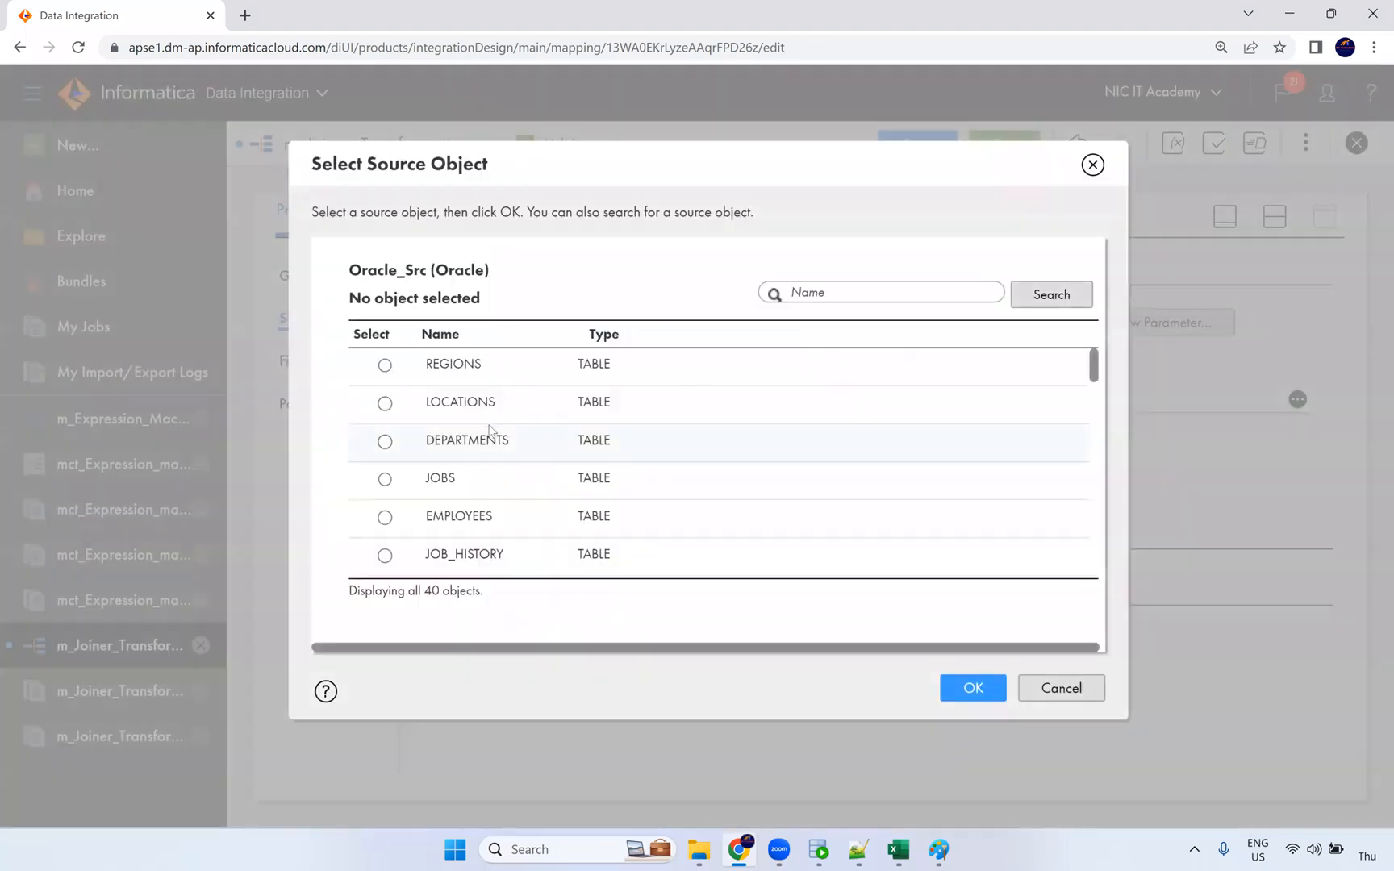
left_click(494, 449)
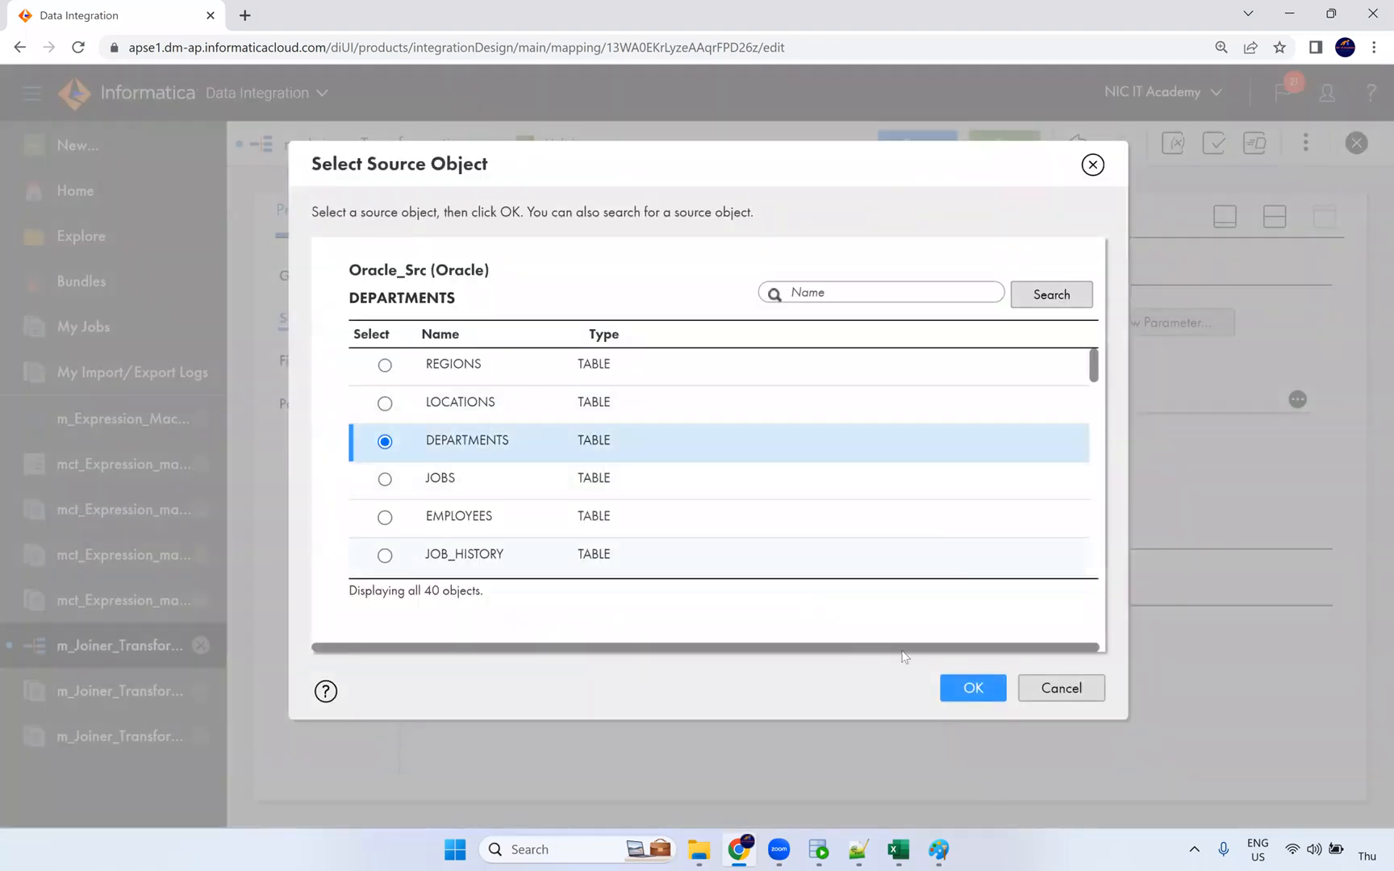
left_click(952, 687)
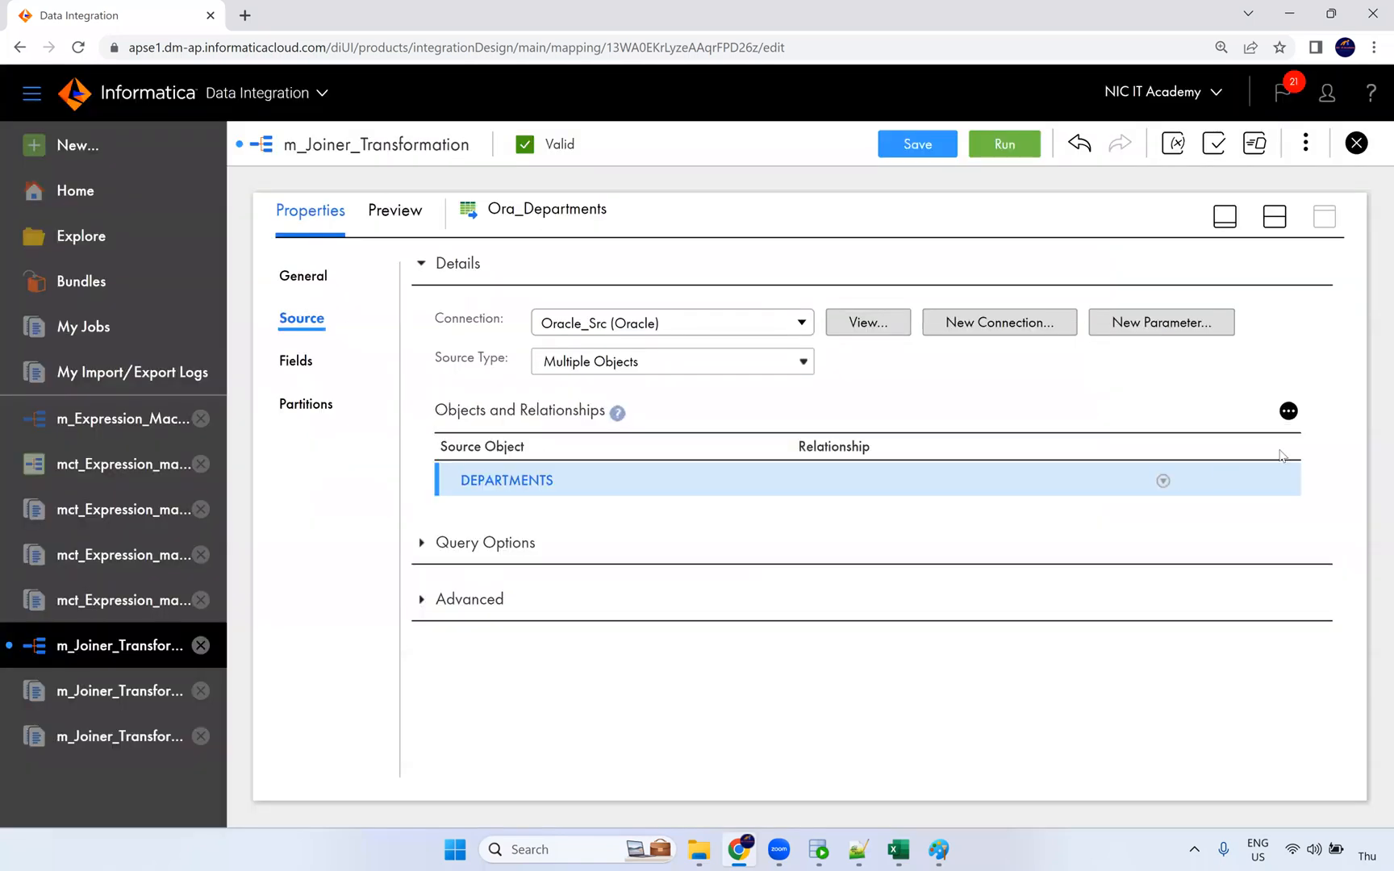
Step: Preview the LOCATIONS table and add it as a related object of DEPARTMENTS
left_click(1288, 412)
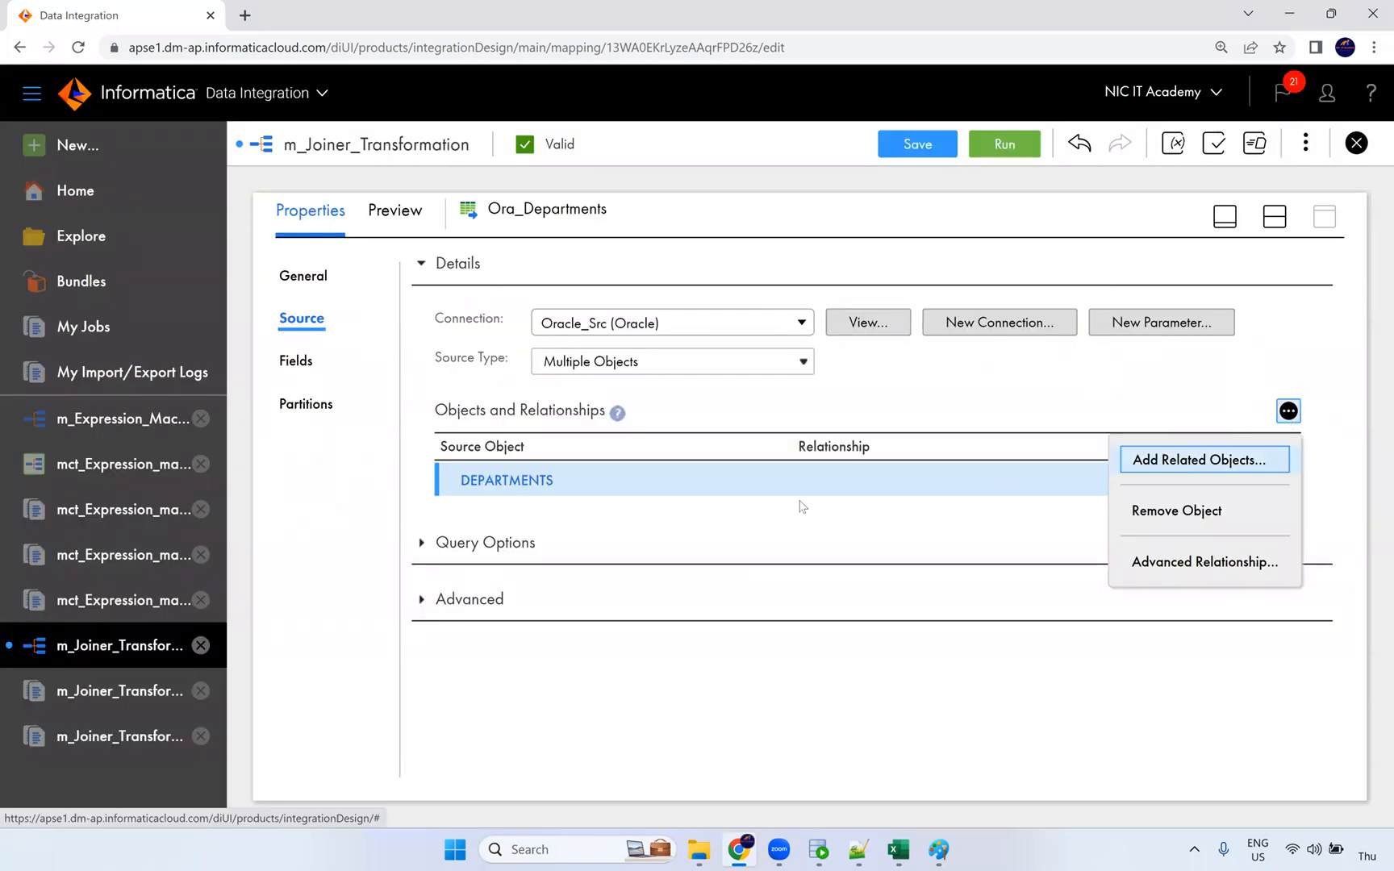
left_click(1187, 460)
left_click(373, 403)
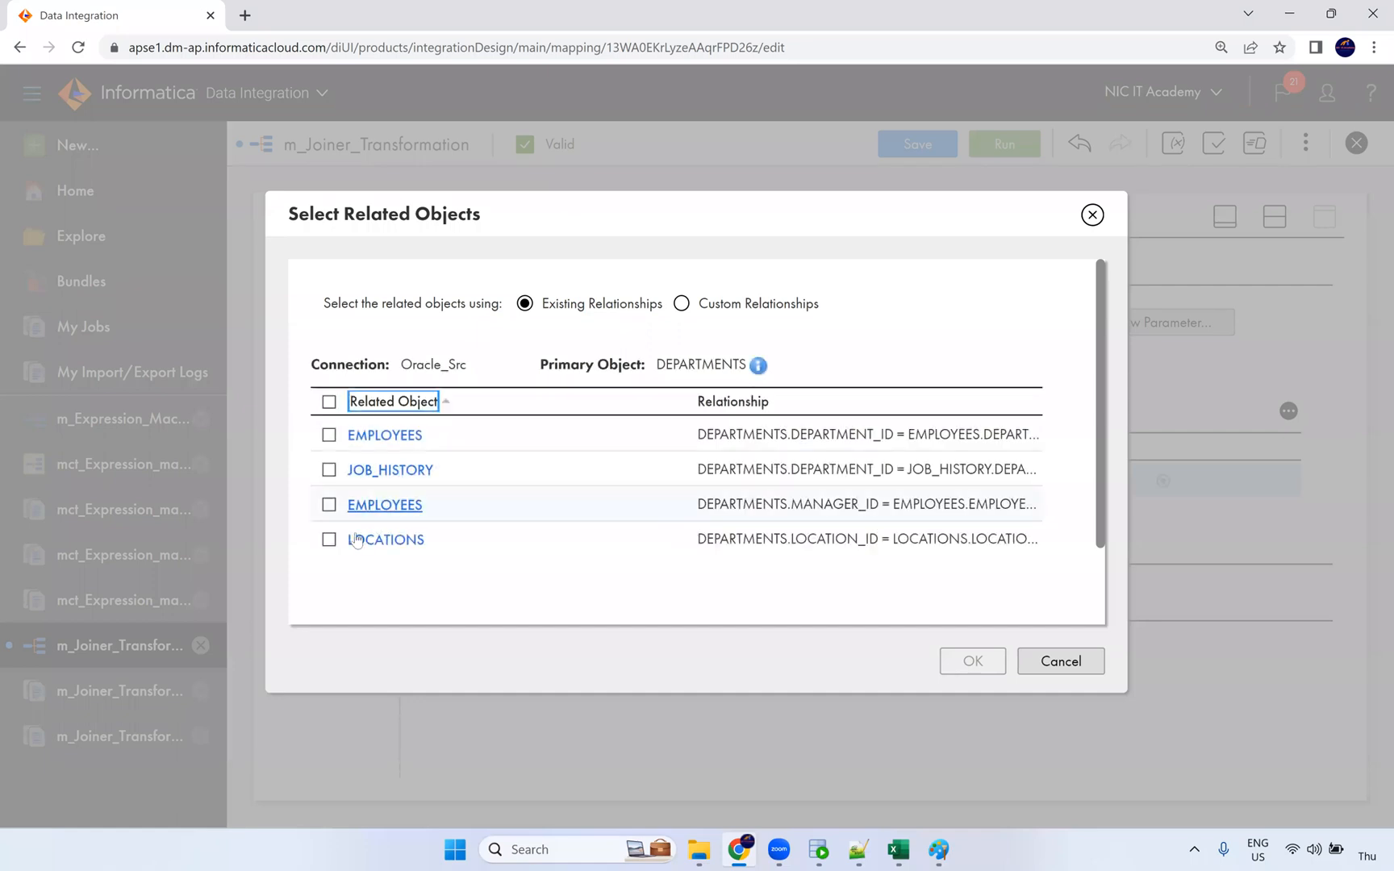
left_click(356, 540)
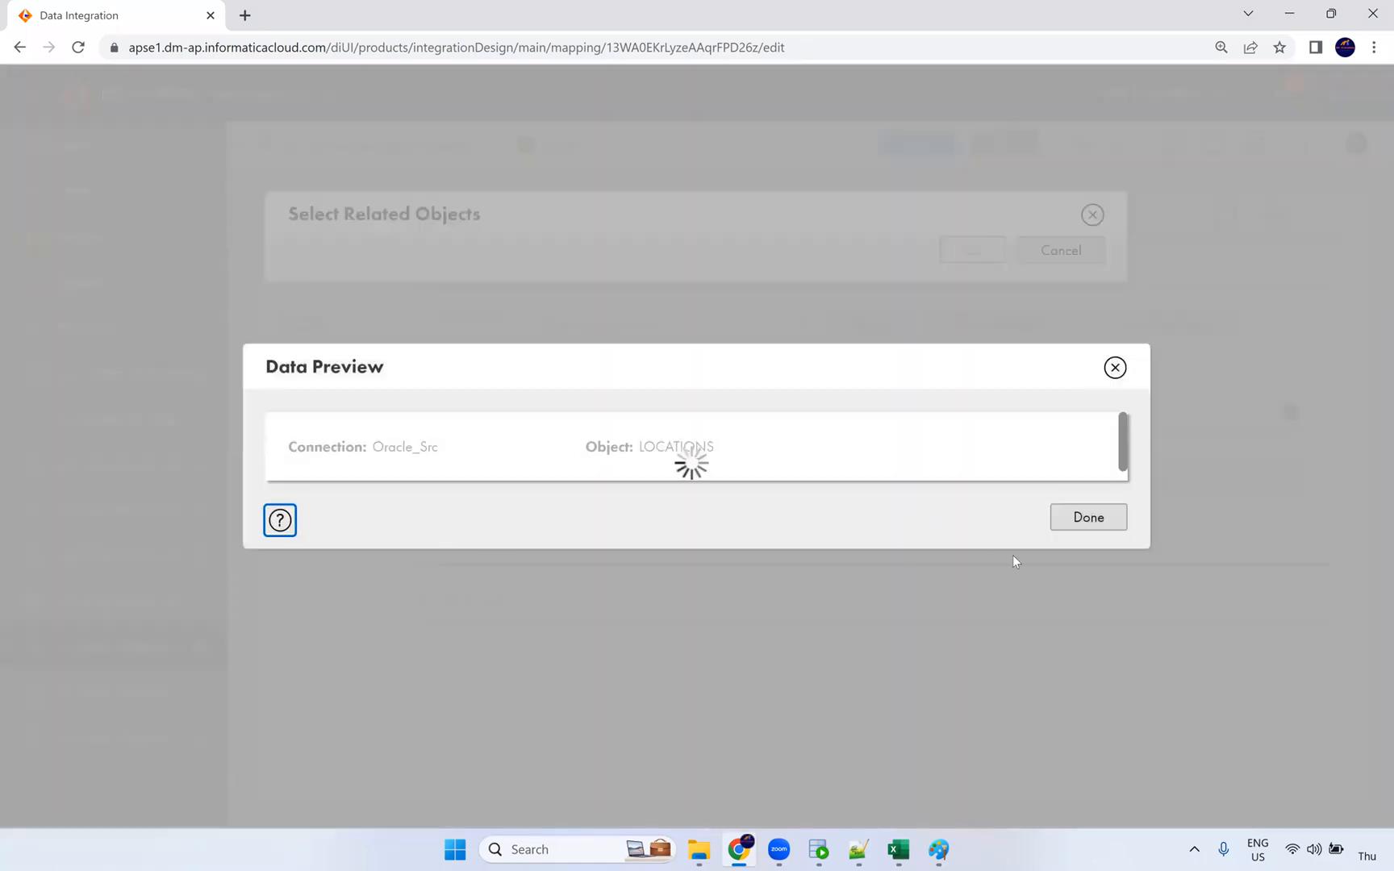
left_click(1058, 517)
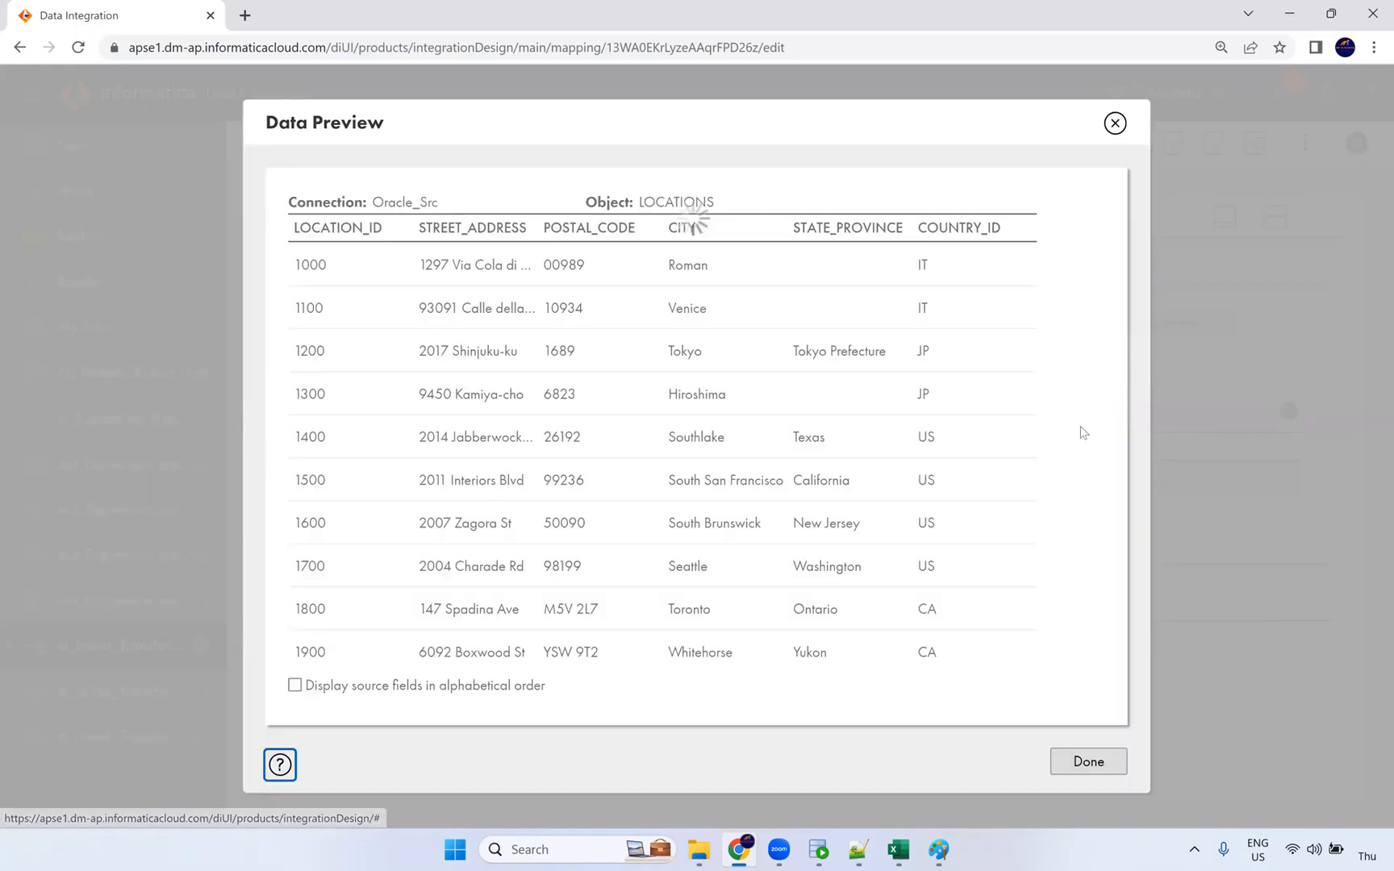
left_click(1088, 761)
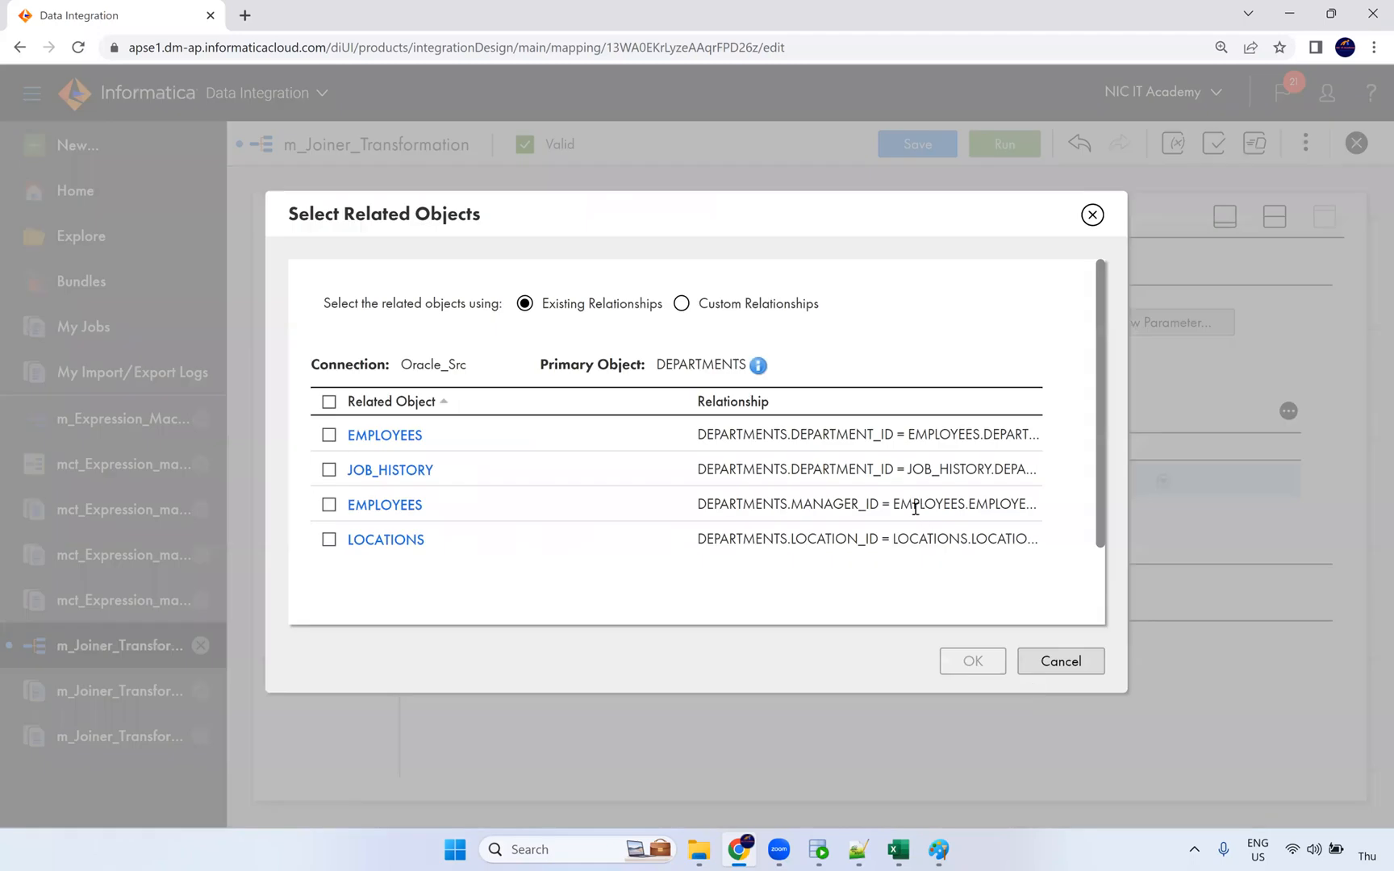
left_click(329, 539)
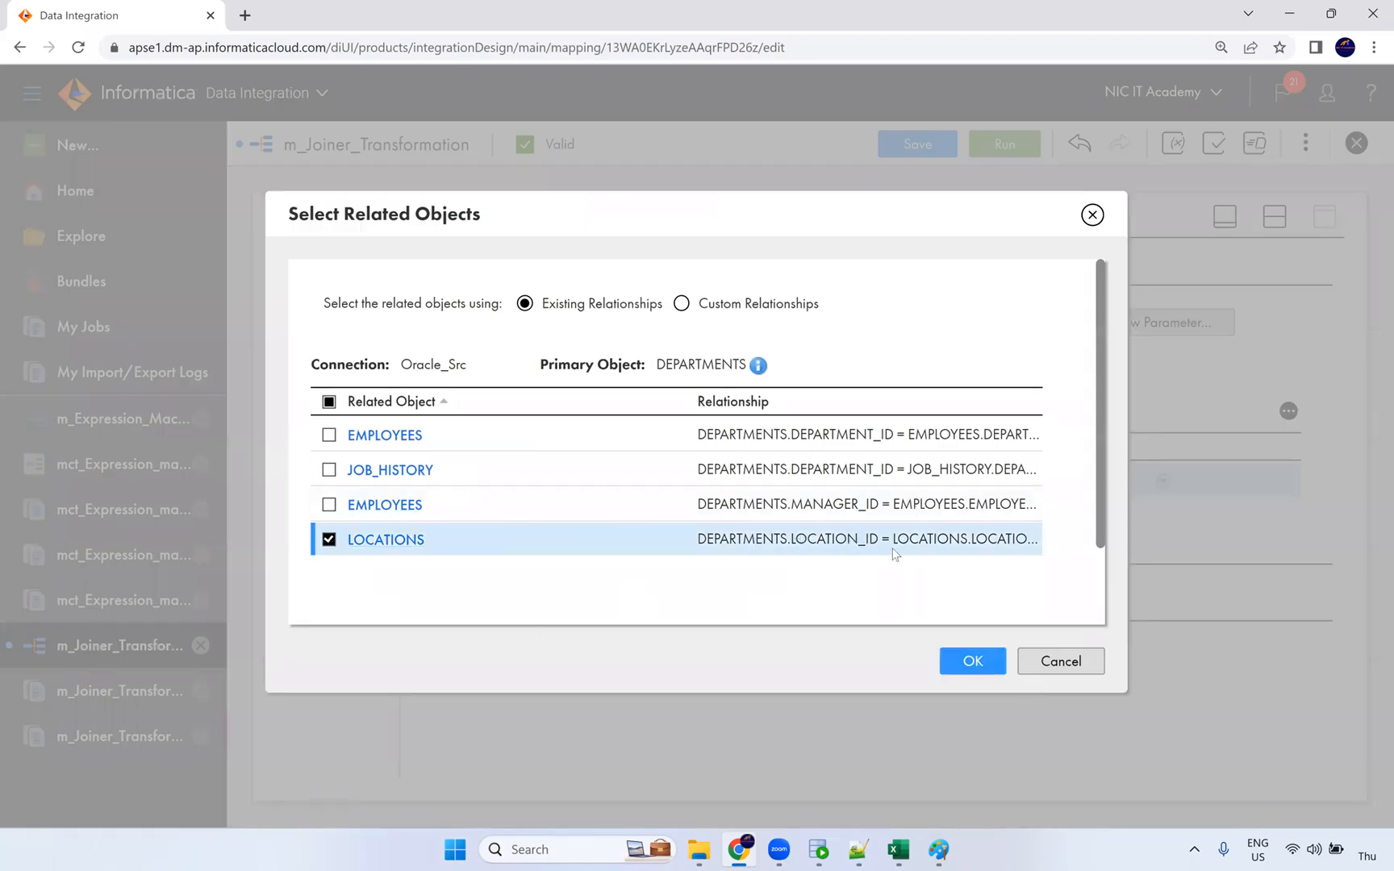
left_click(974, 660)
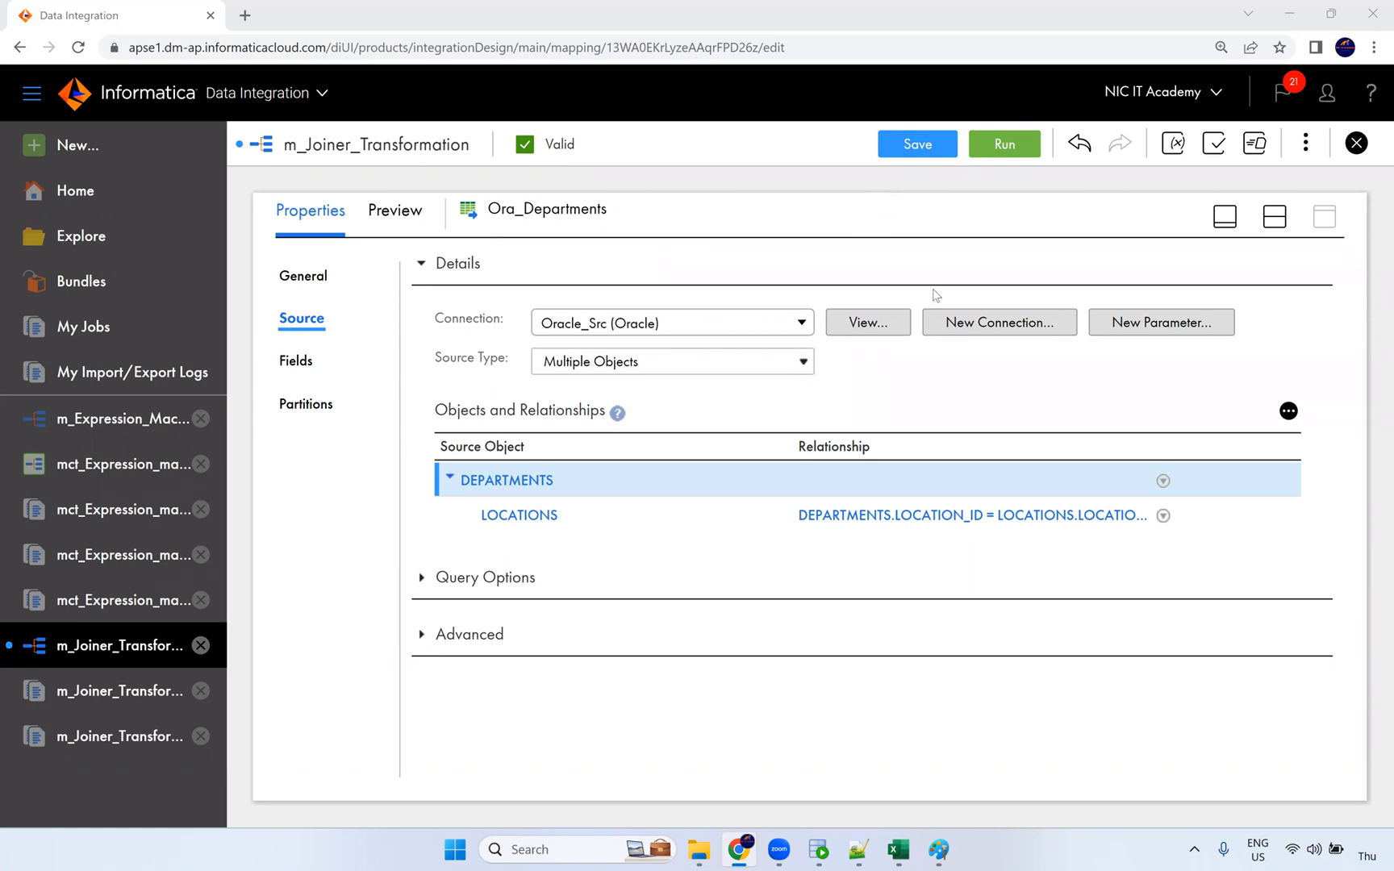
left_click(857, 849)
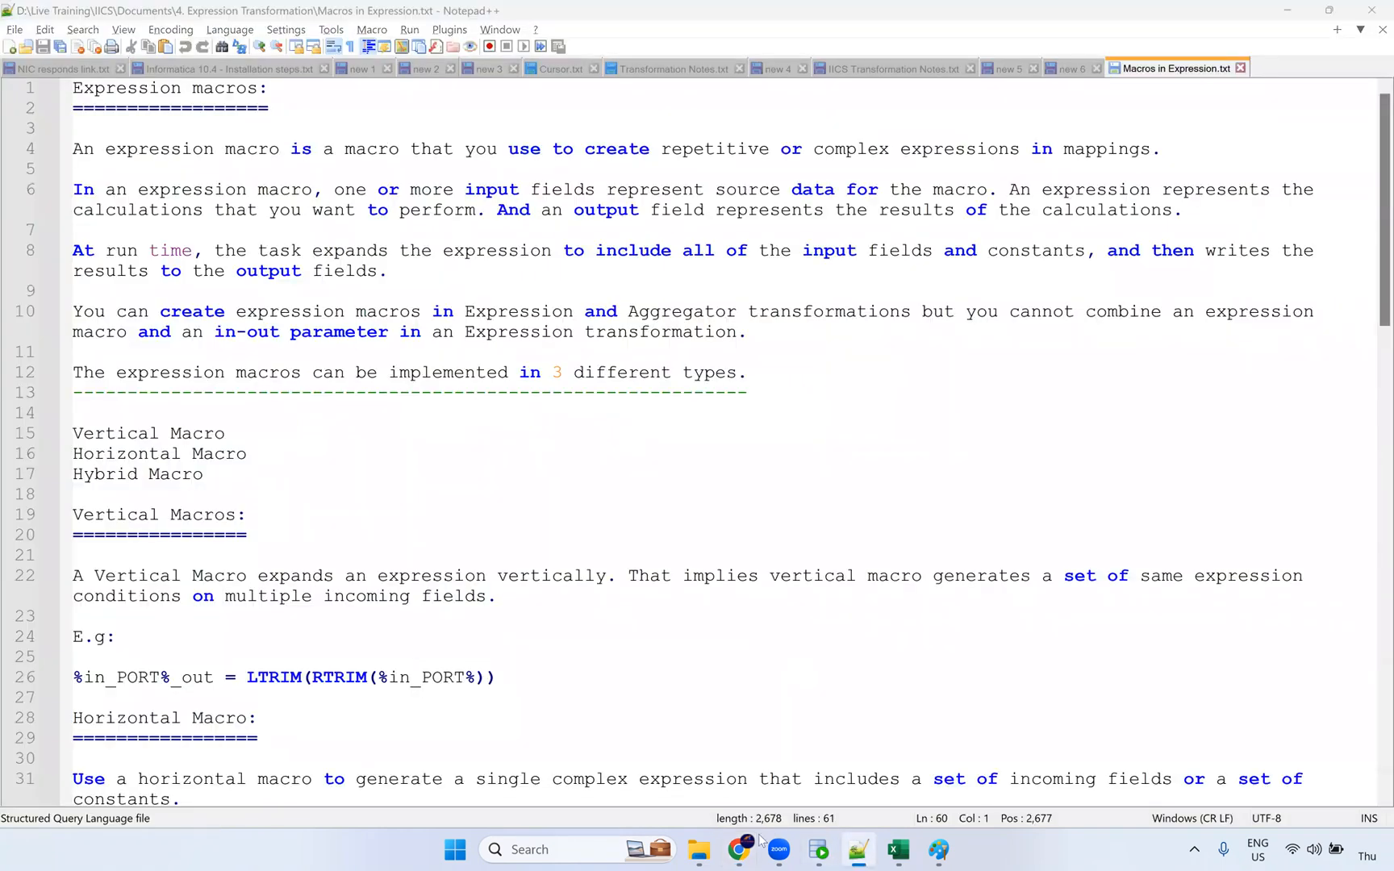
Step: Scroll through the Macros in Expression notes, then bring up the m_Expression_Macros mapping
scroll(758, 841, "down", 3)
left_click(738, 849)
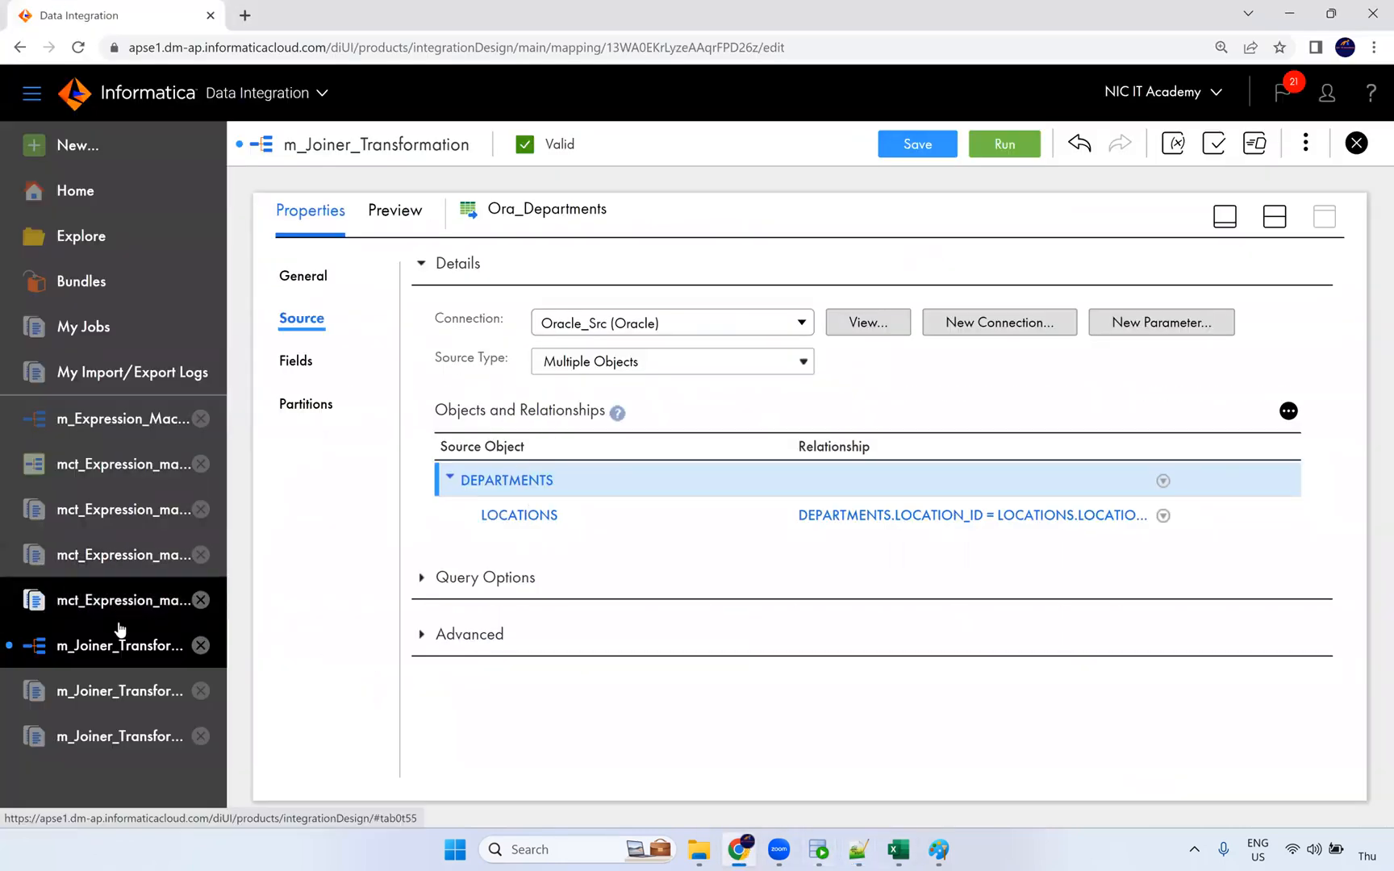
left_click(116, 420)
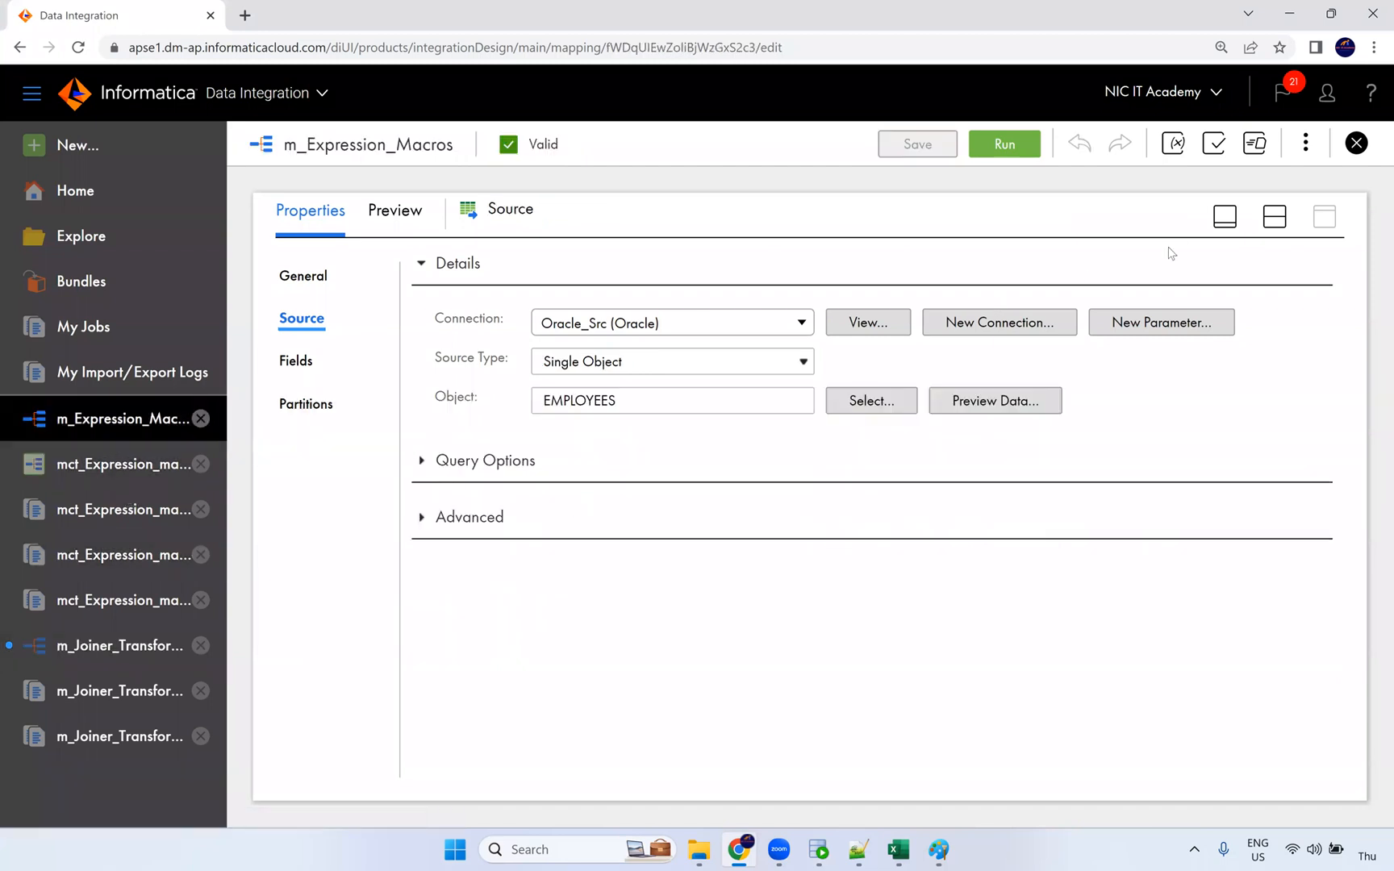
Step: Add NewField as a string output field in the Expression transformation's field list
left_click(1274, 216)
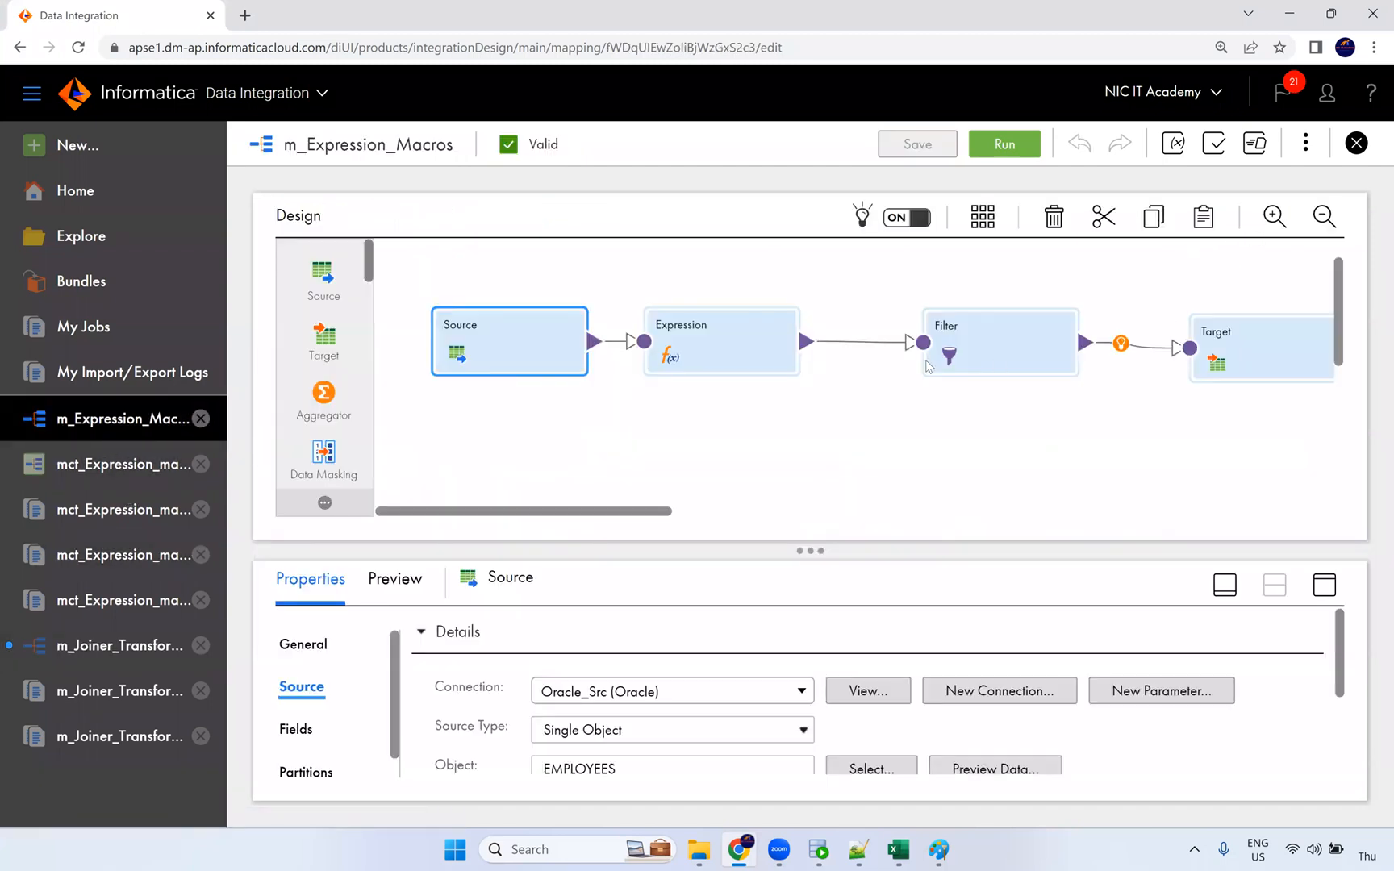
left_click(728, 356)
left_click(1322, 587)
left_click(310, 360)
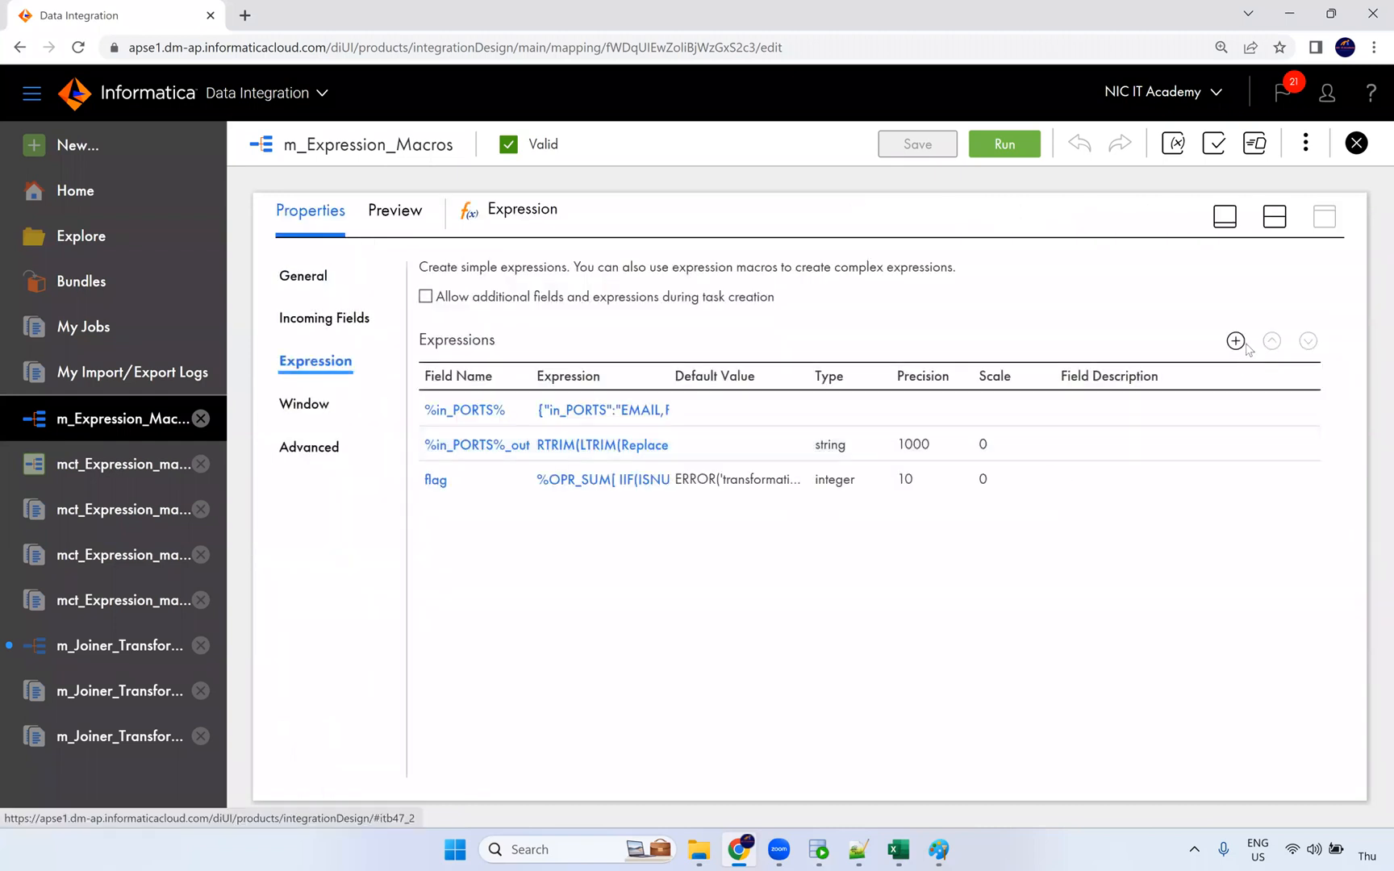
left_click(1236, 342)
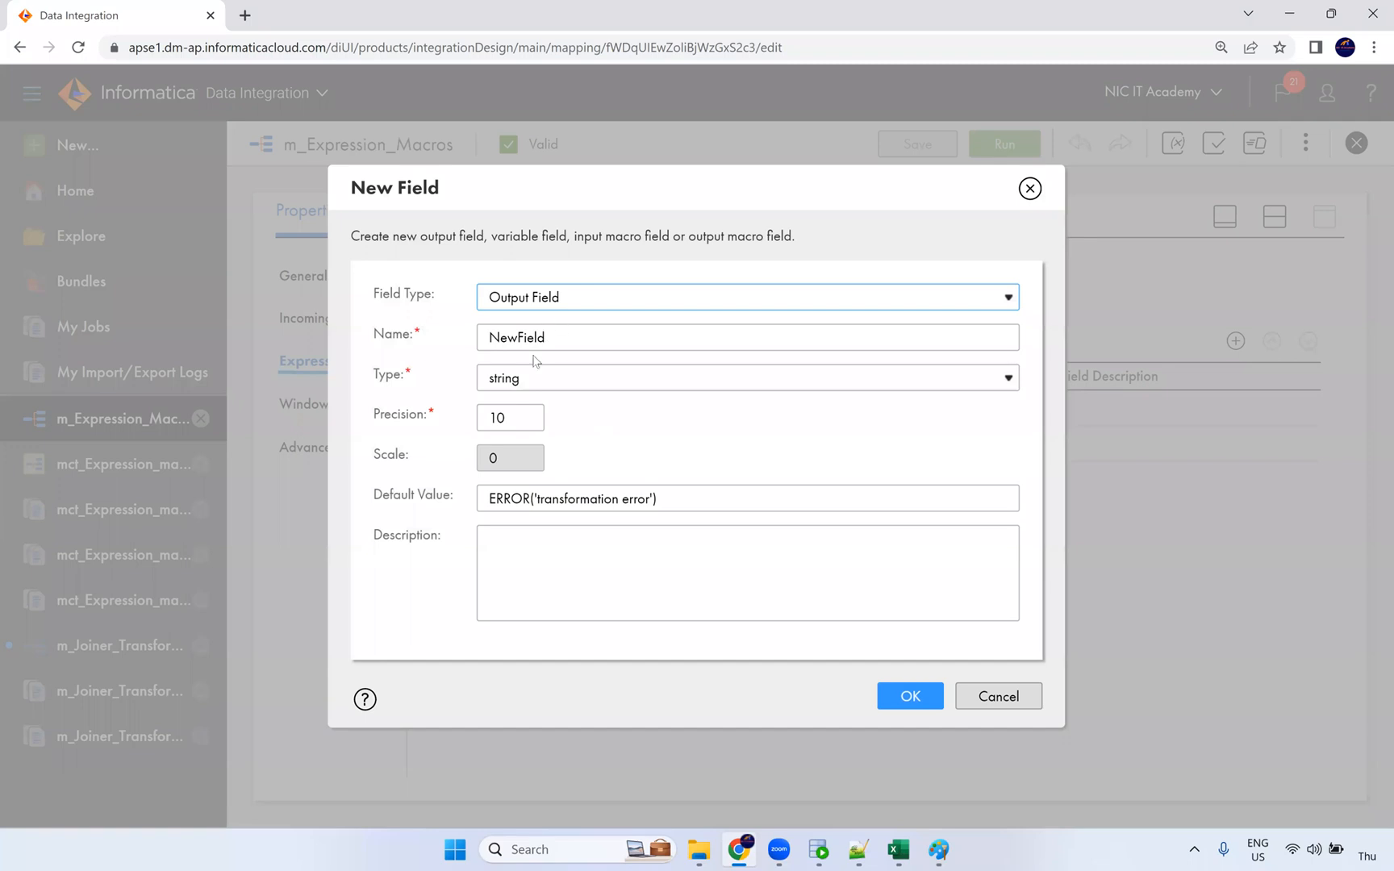
left_click(899, 694)
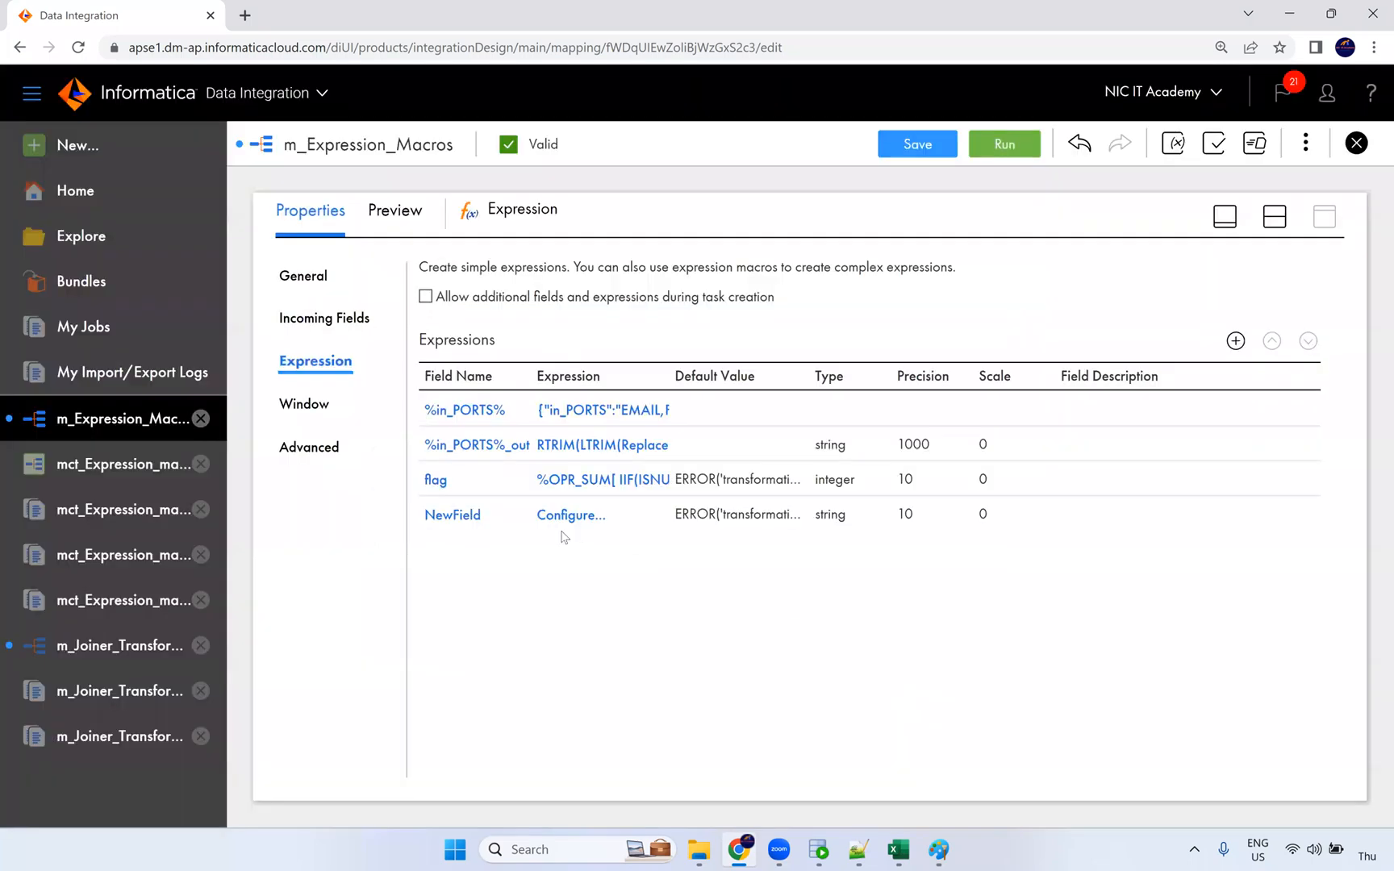
Step: Browse the Built-in Horizontal Expansion functions for NewField, then close the editor unchanged
left_click(571, 516)
scroll(408, 451, "down", 3)
left_click(311, 334)
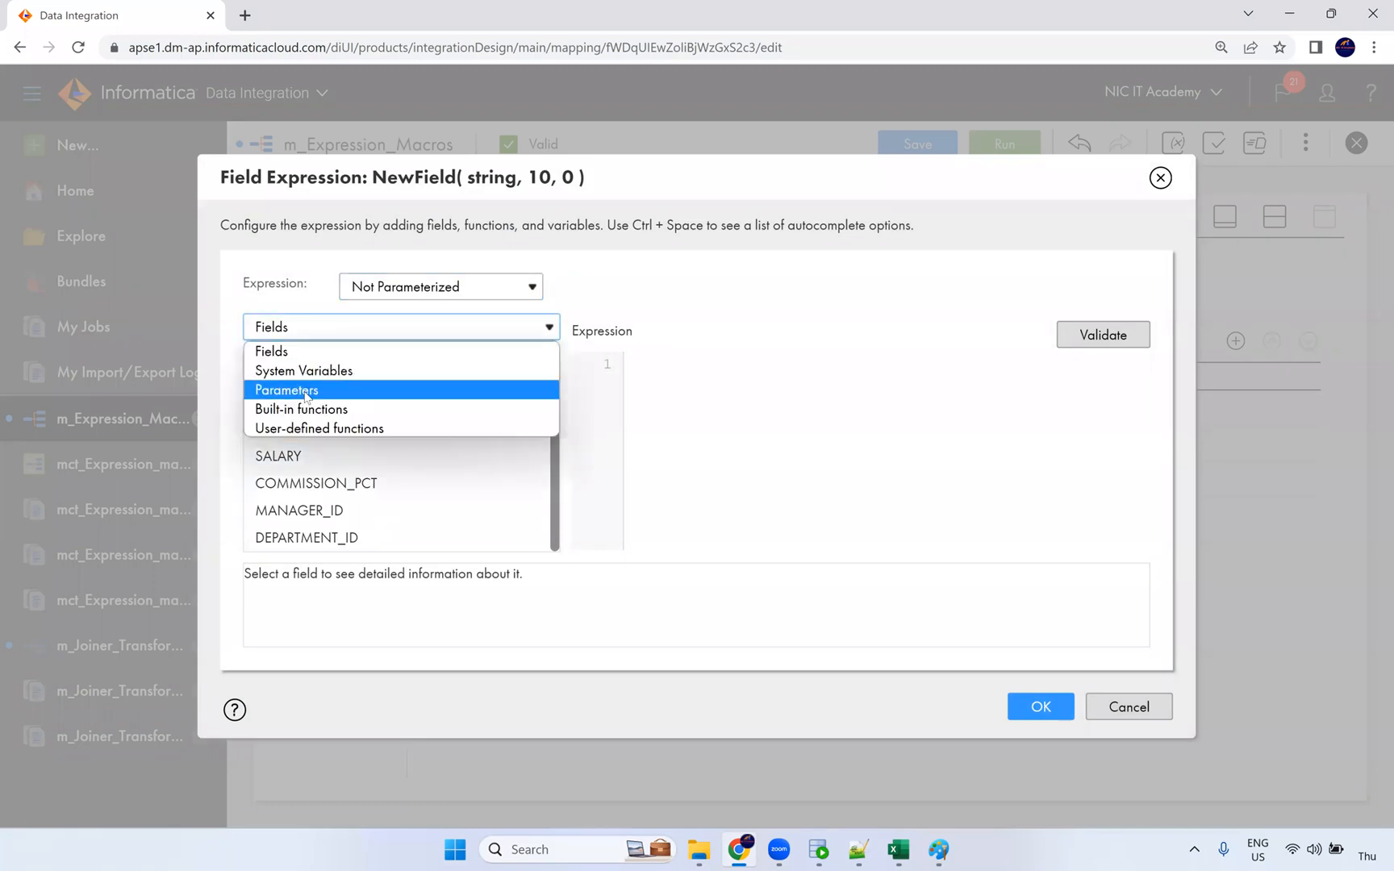
left_click(301, 410)
scroll(349, 498, "down", 1)
left_click(369, 532)
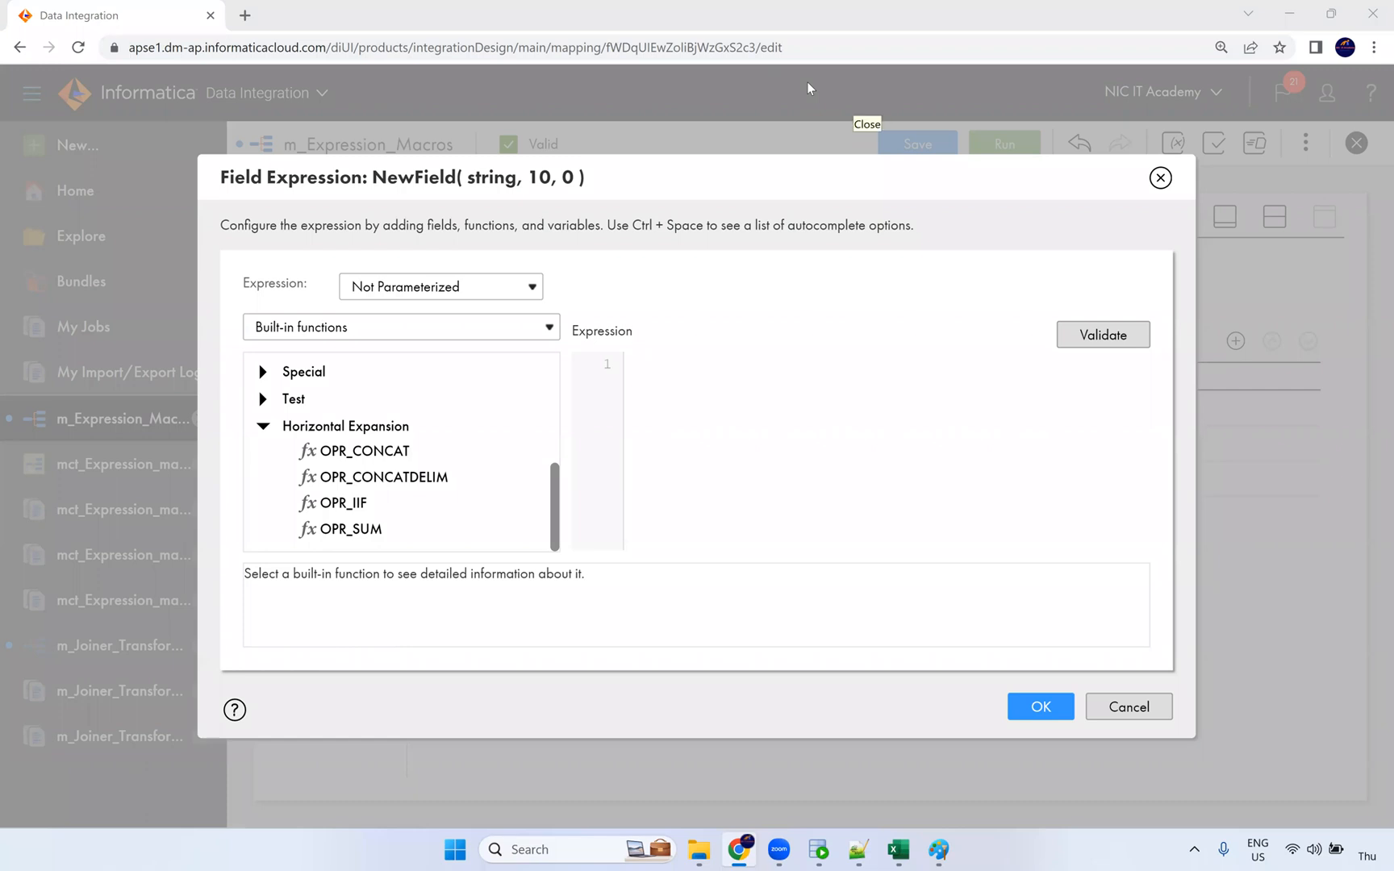
left_click(1161, 179)
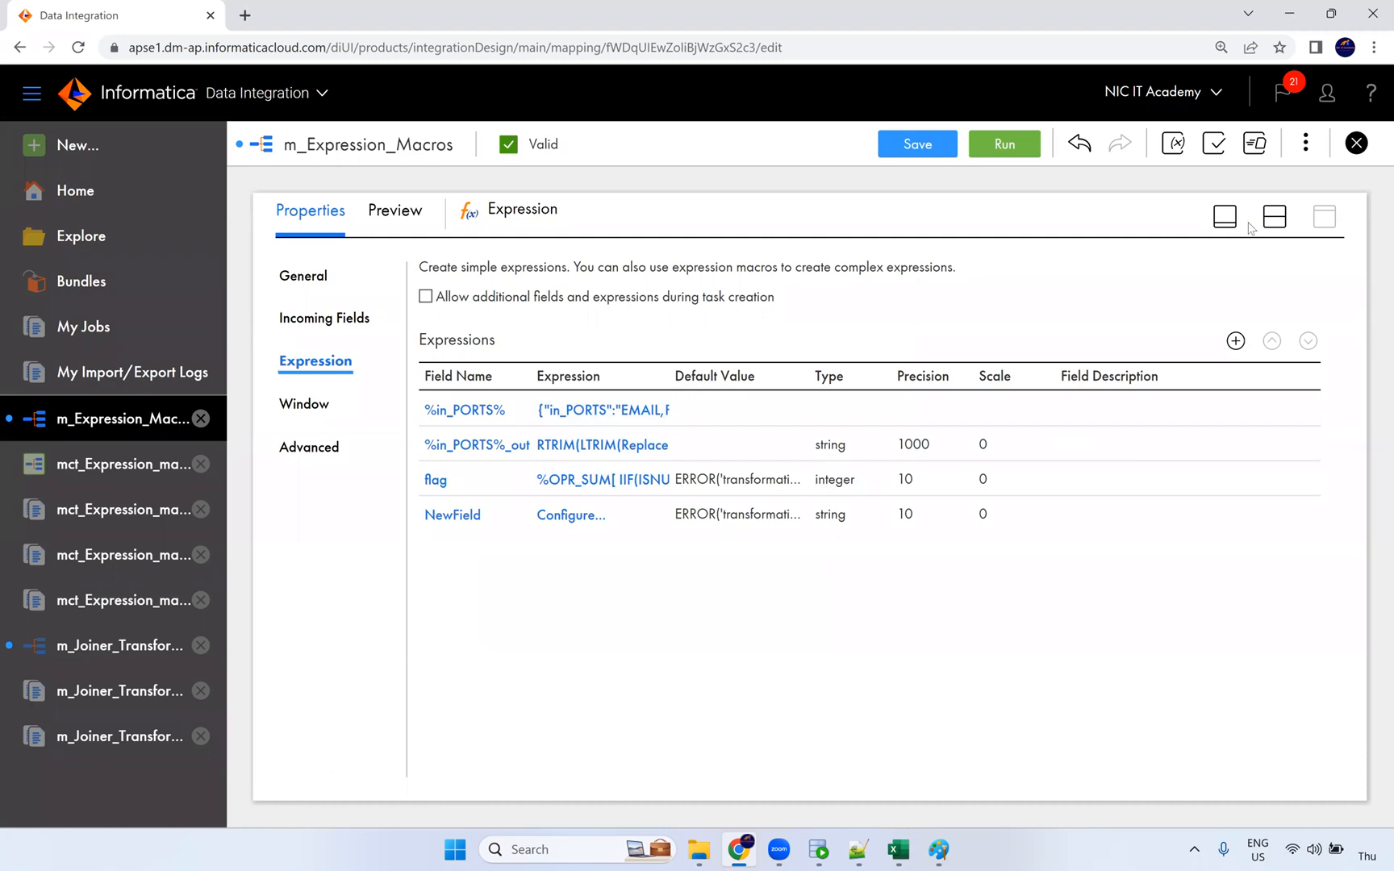
Step: Open the Target's field mapping and switch it to Manual
left_click(1274, 216)
left_click(1275, 347)
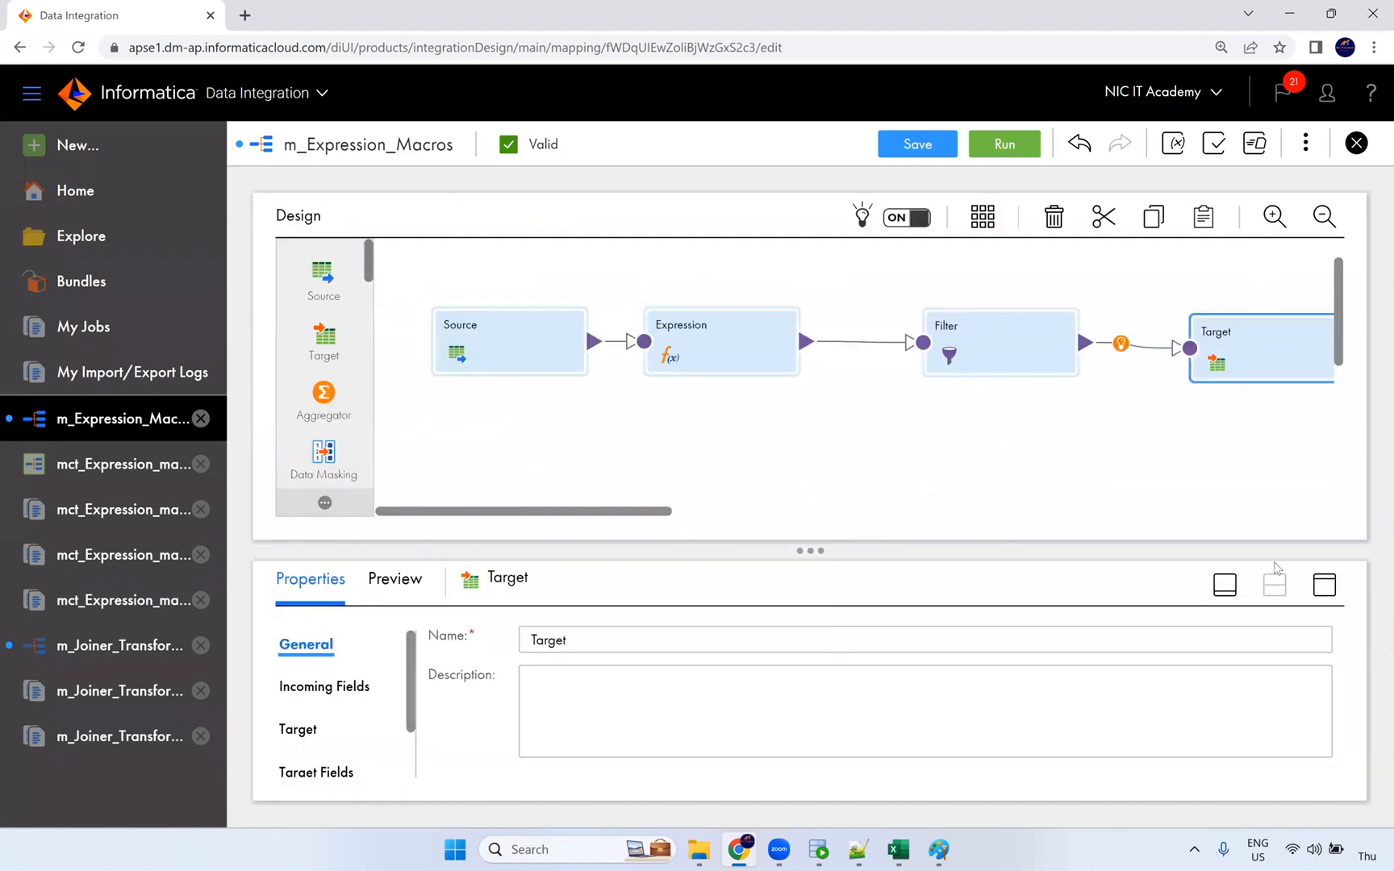
left_click(1323, 585)
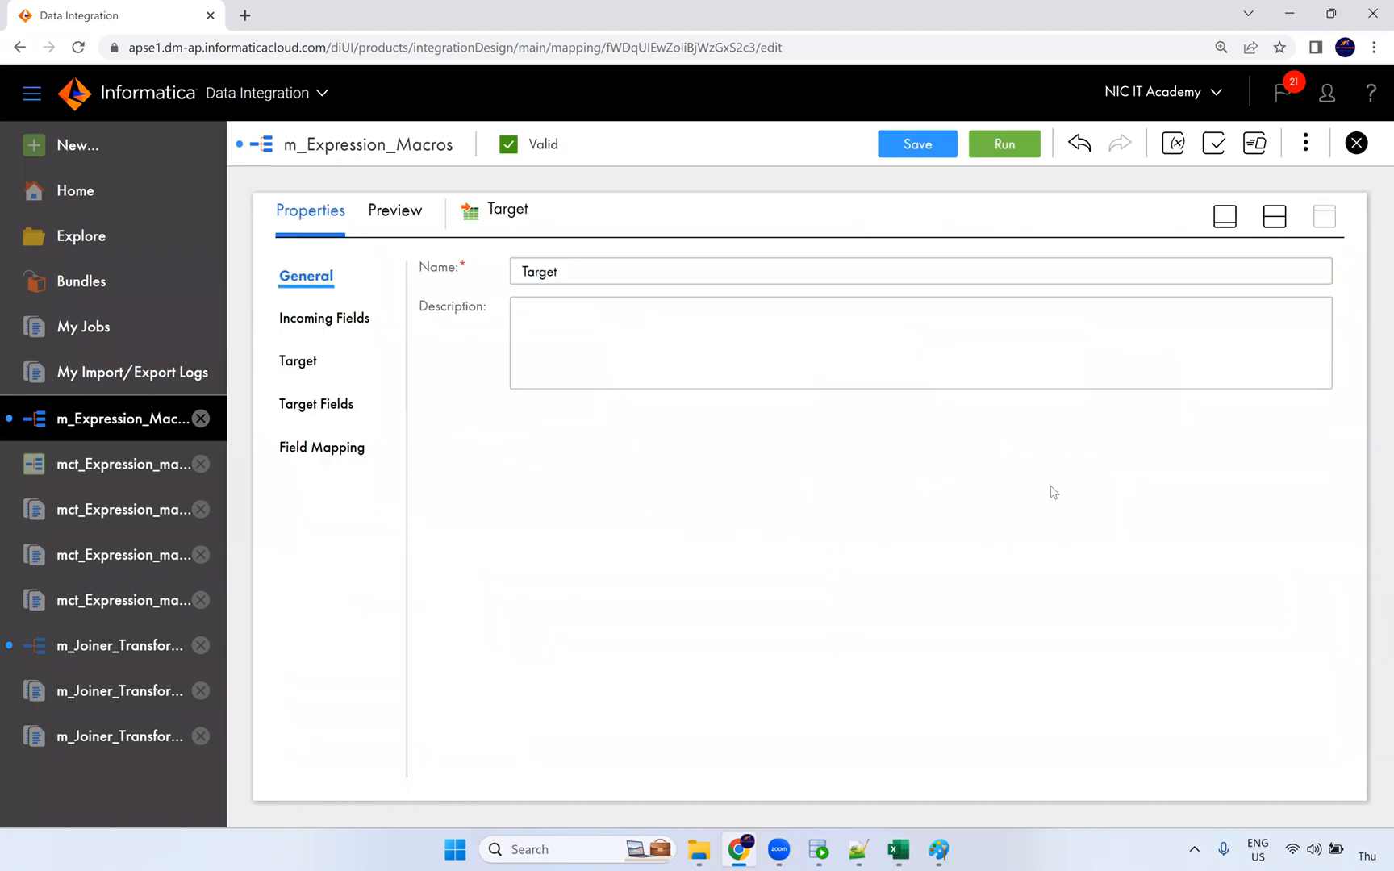
left_click(297, 360)
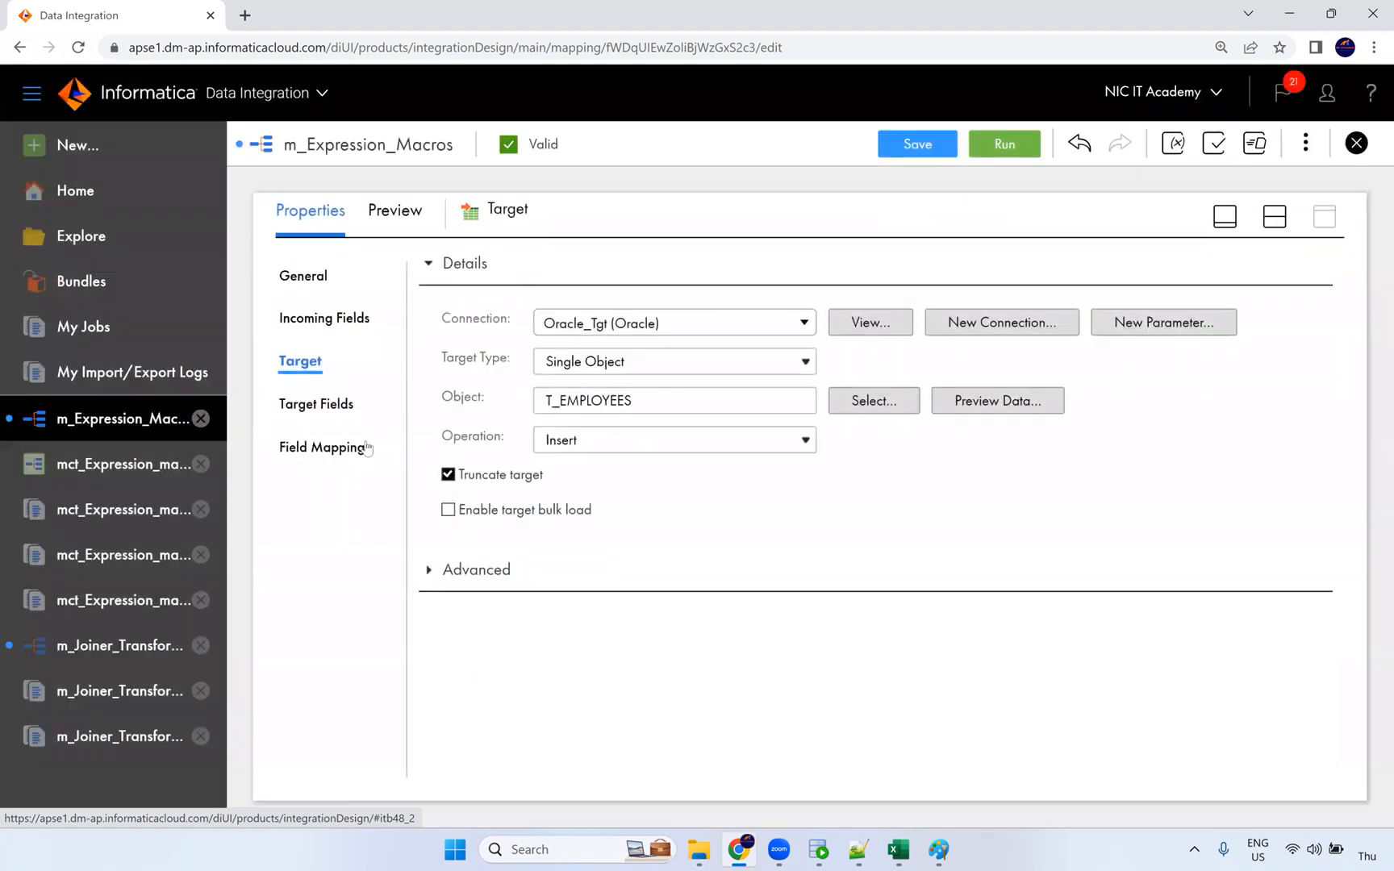
left_click(365, 442)
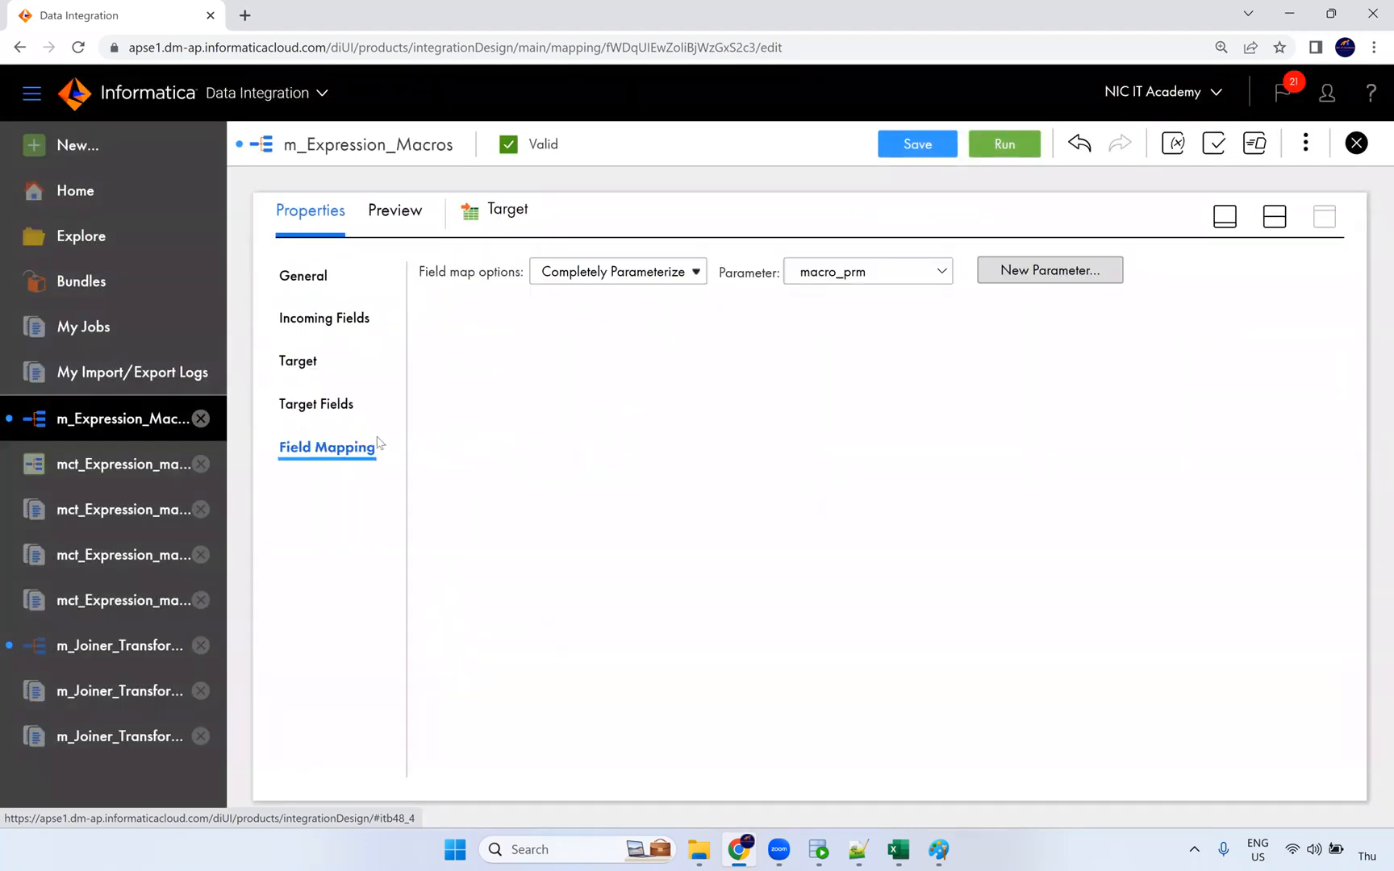
left_click(615, 278)
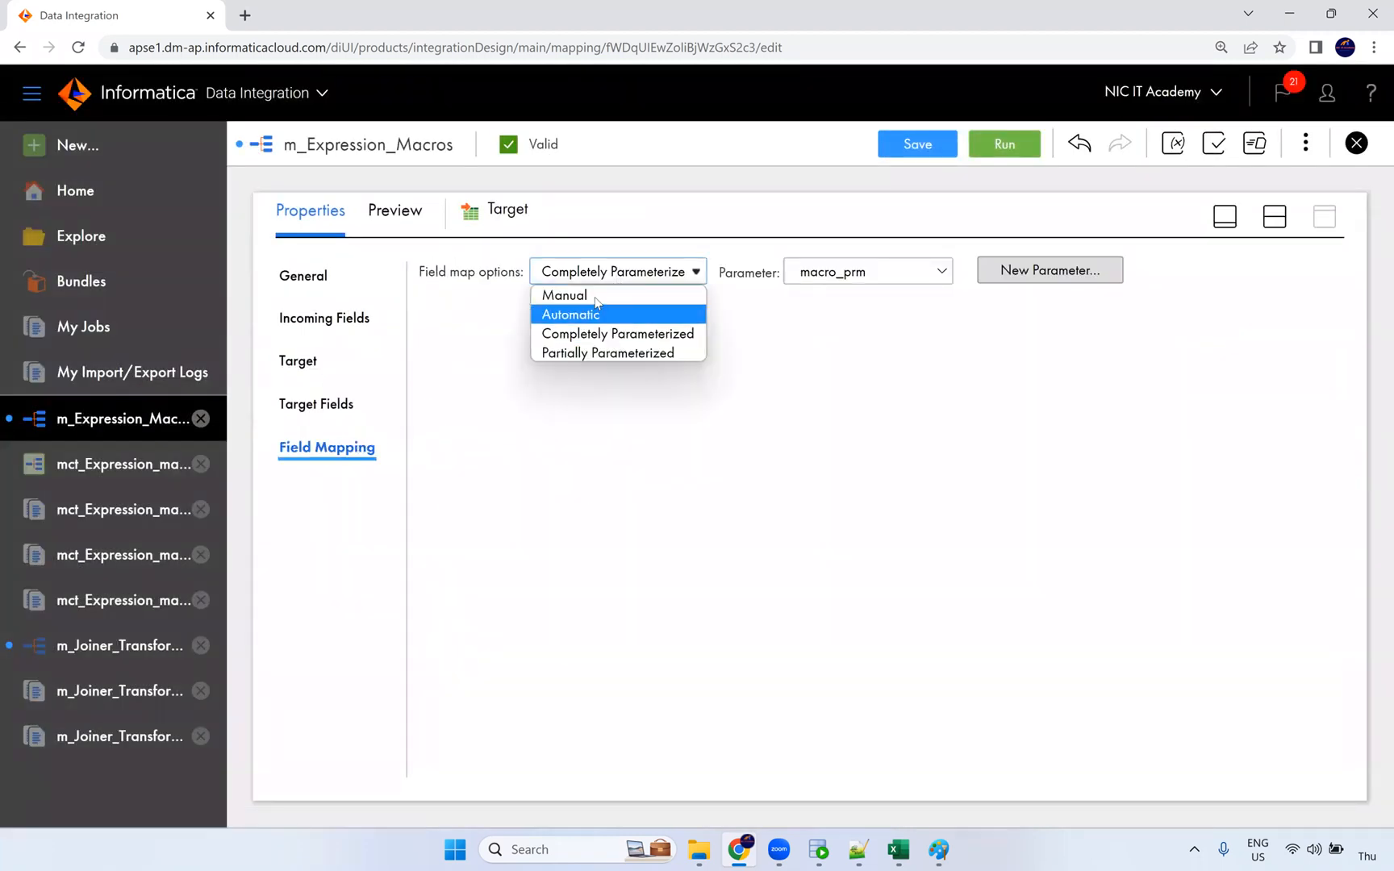
left_click(564, 296)
Step: Map %in_PORTS%_out to EMPLOYEE_ID, then unmap it again
left_click_drag(540, 411, 445, 410)
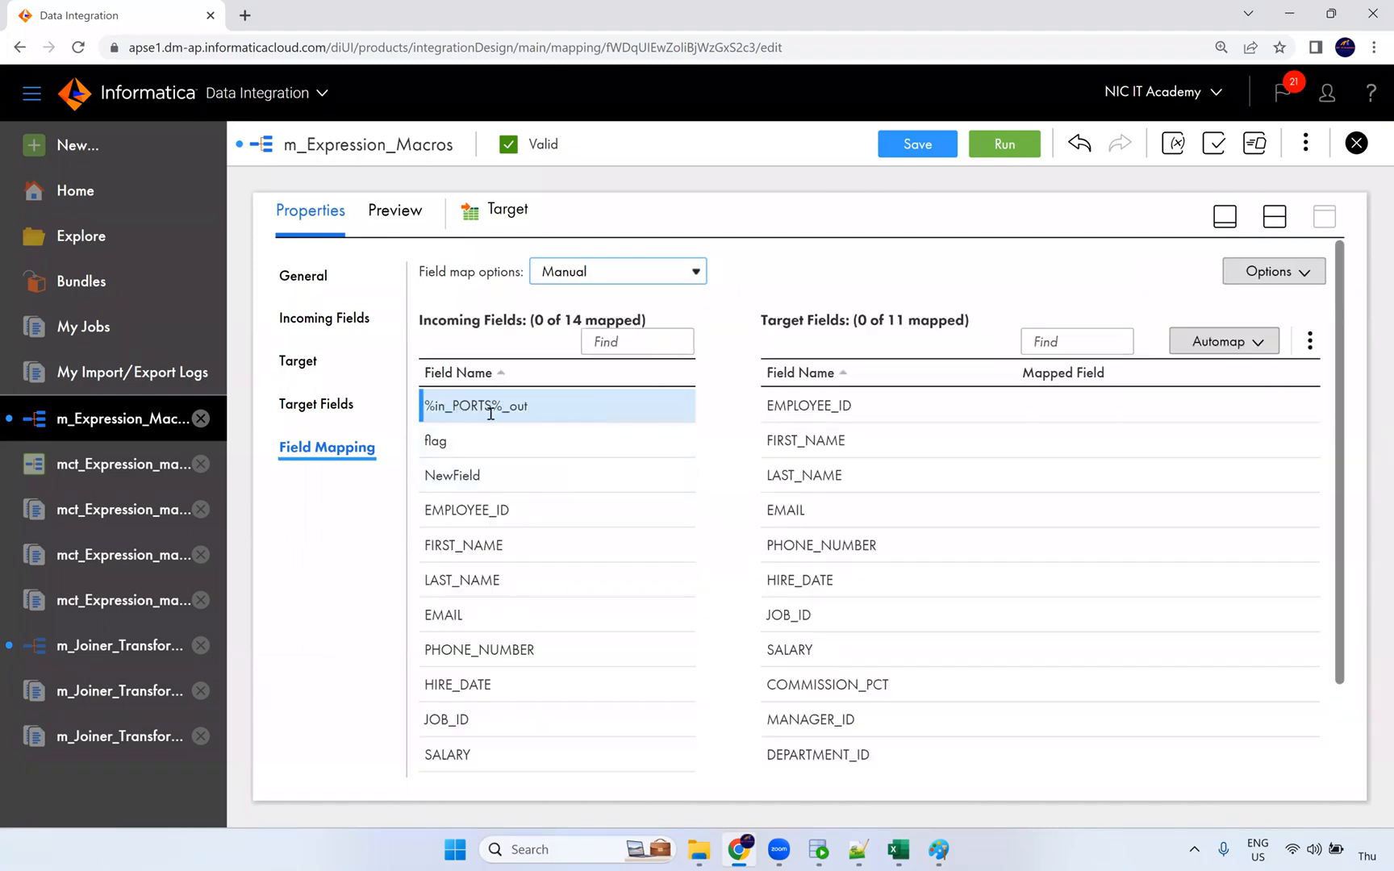
mouse_move(490, 413)
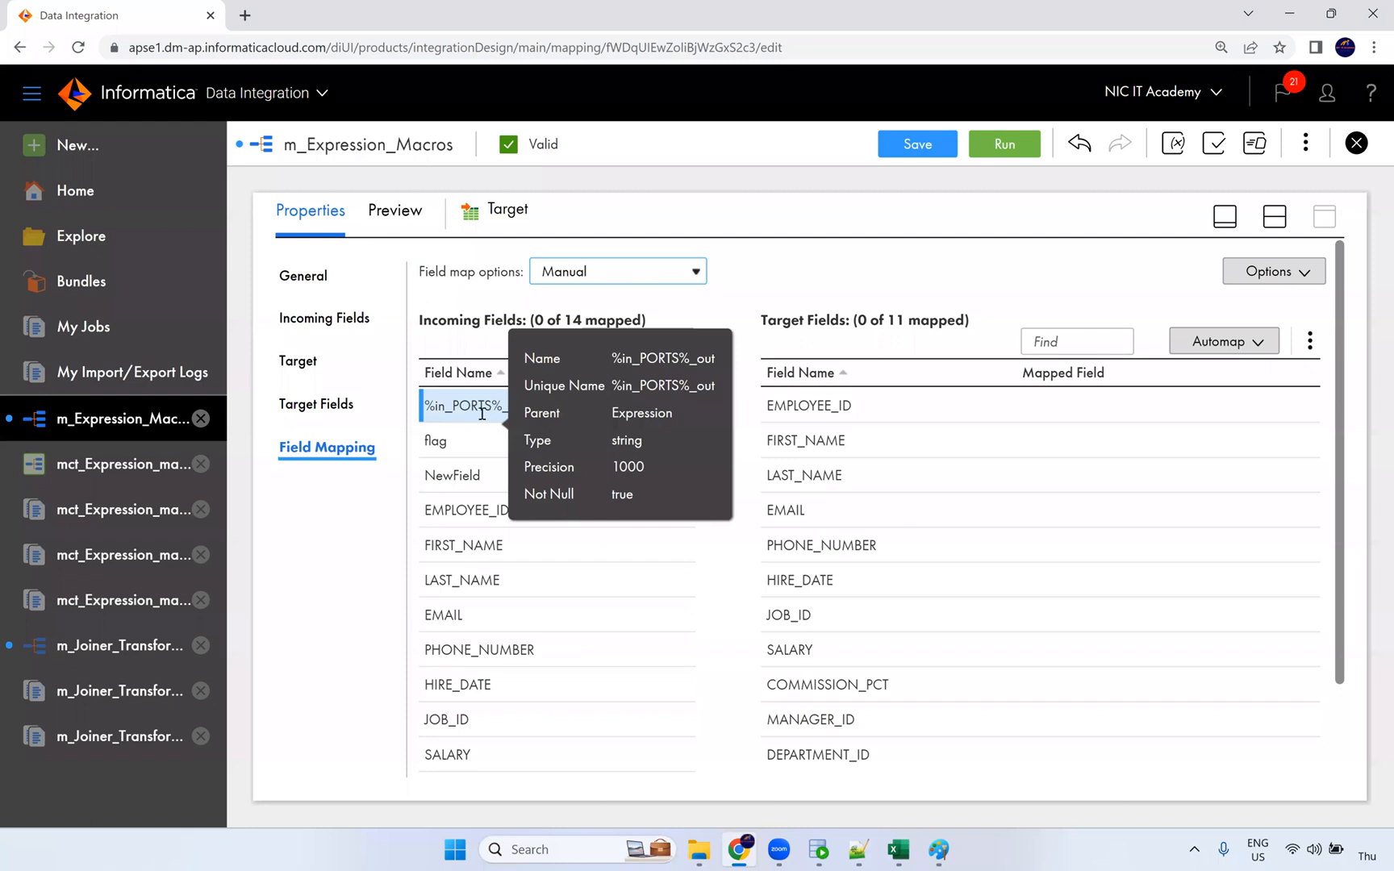
left_click_drag(451, 406, 1055, 412)
left_click_drag(1058, 479, 1058, 479)
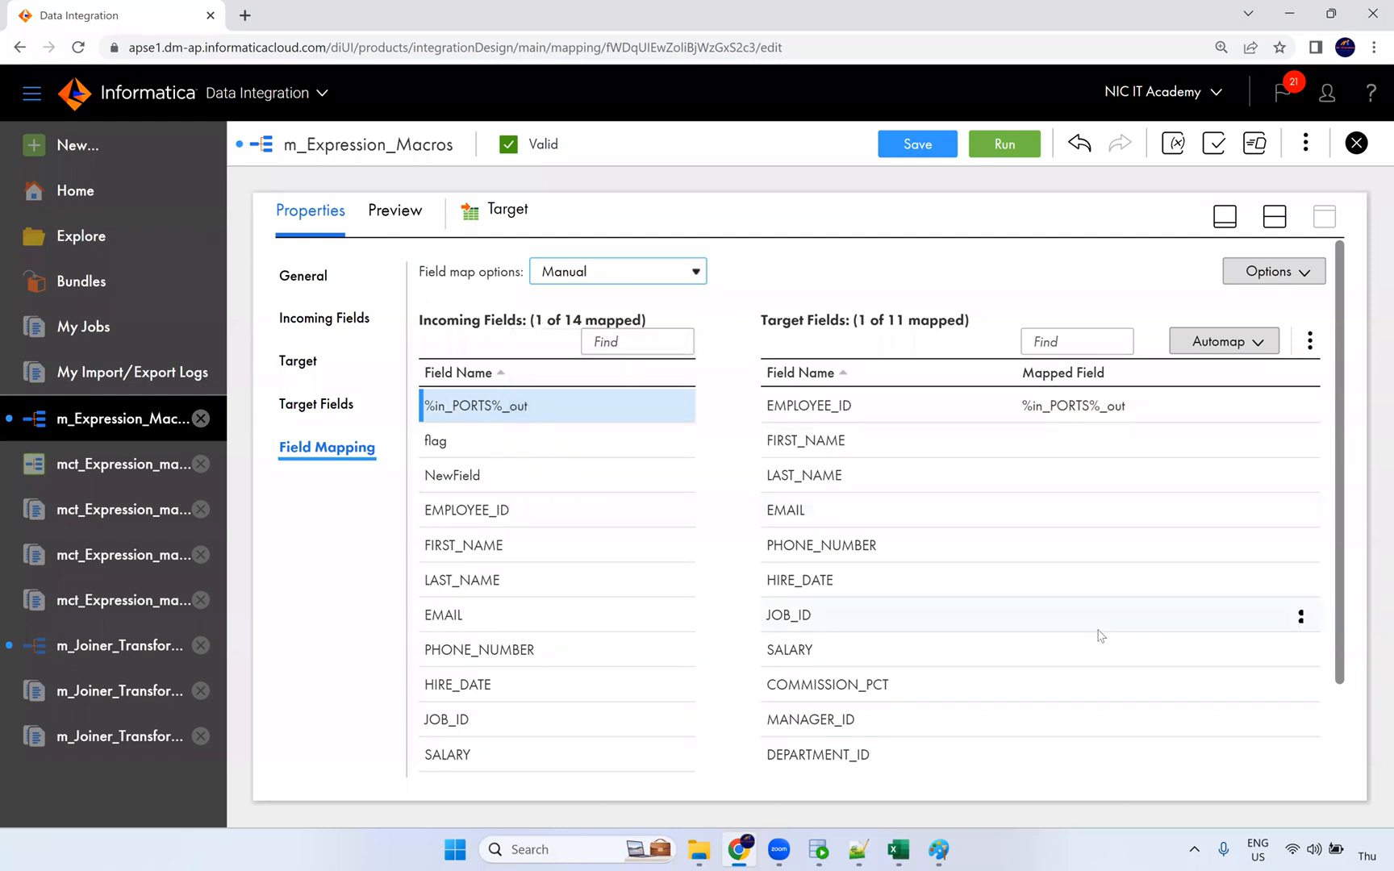
left_click(1298, 407)
left_click(1226, 446)
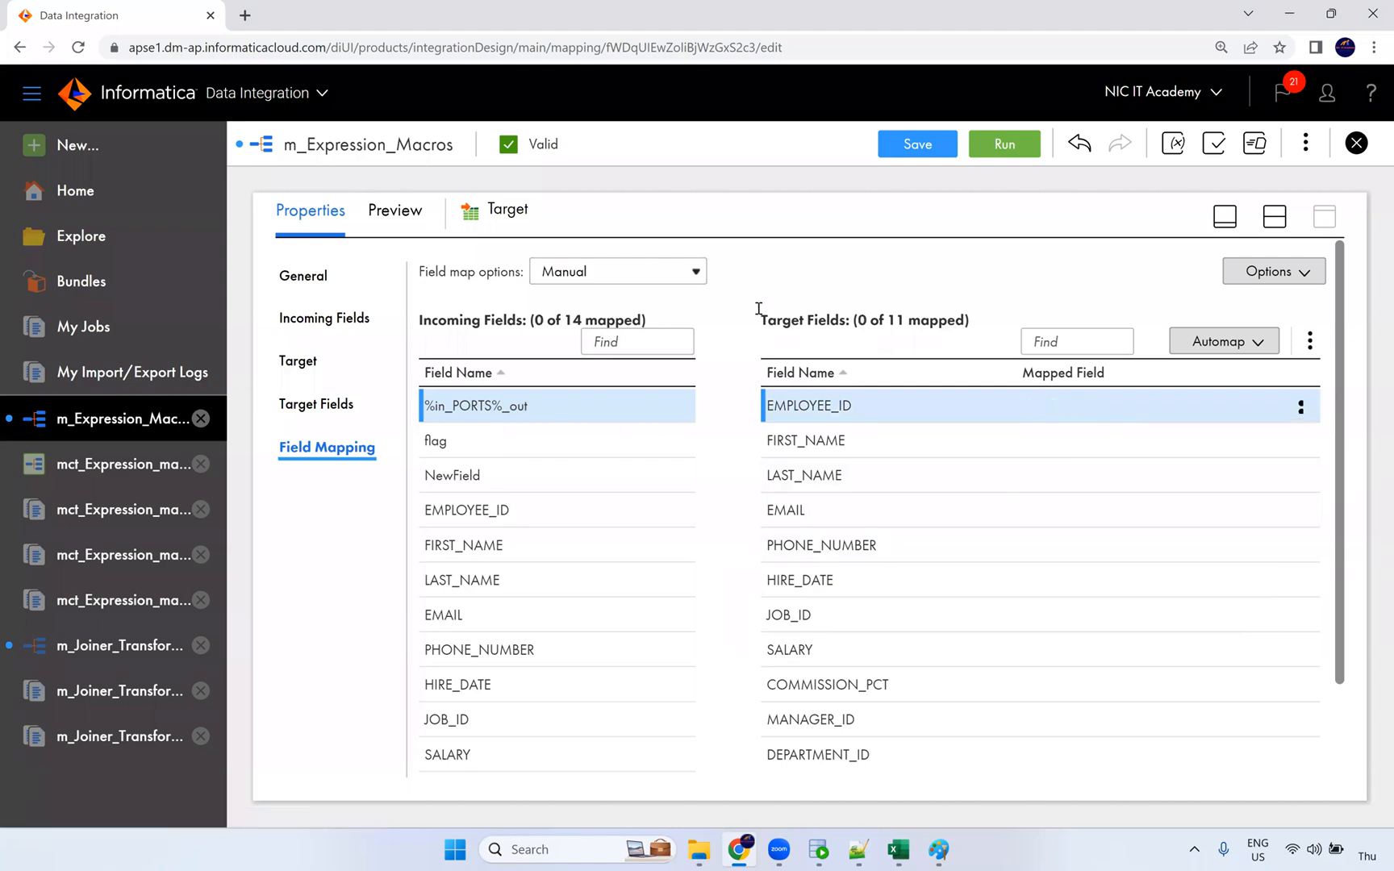
Step: Set field mapping back to Completely Parameterized using macro_prm
left_click(674, 274)
left_click(655, 335)
left_click(833, 275)
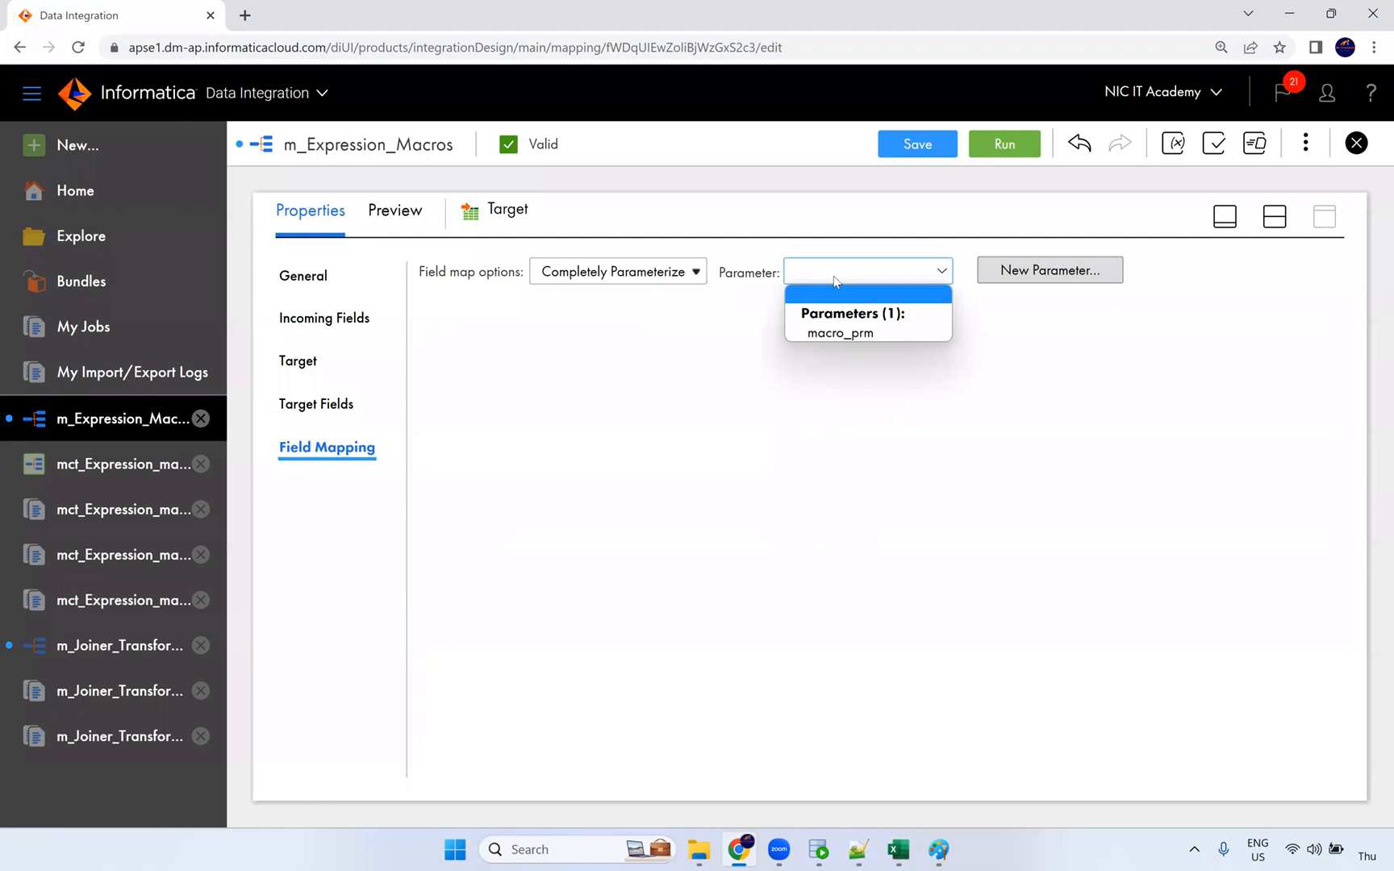
left_click(835, 334)
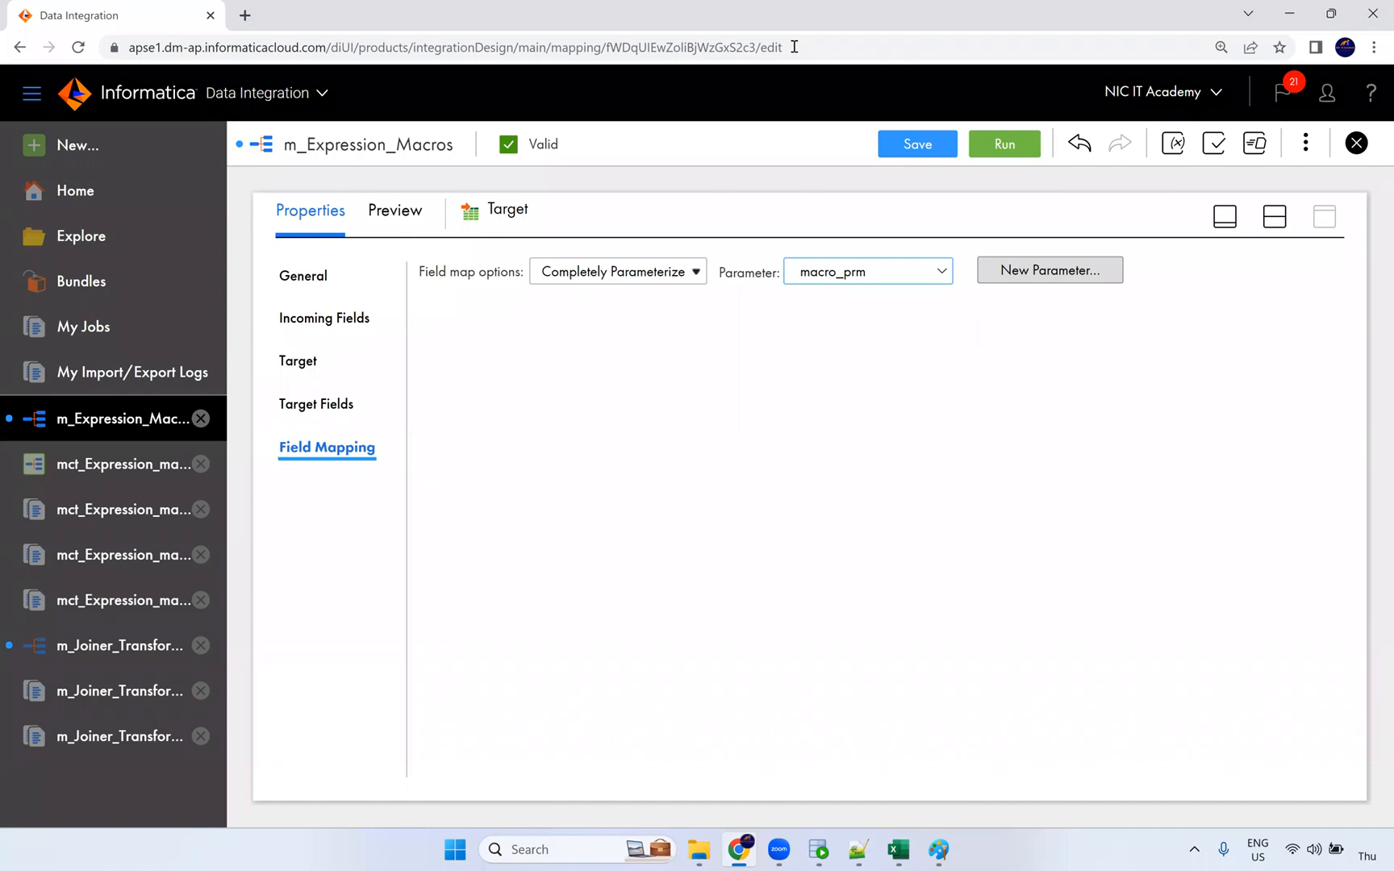
left_click(126, 479)
left_click(1201, 154)
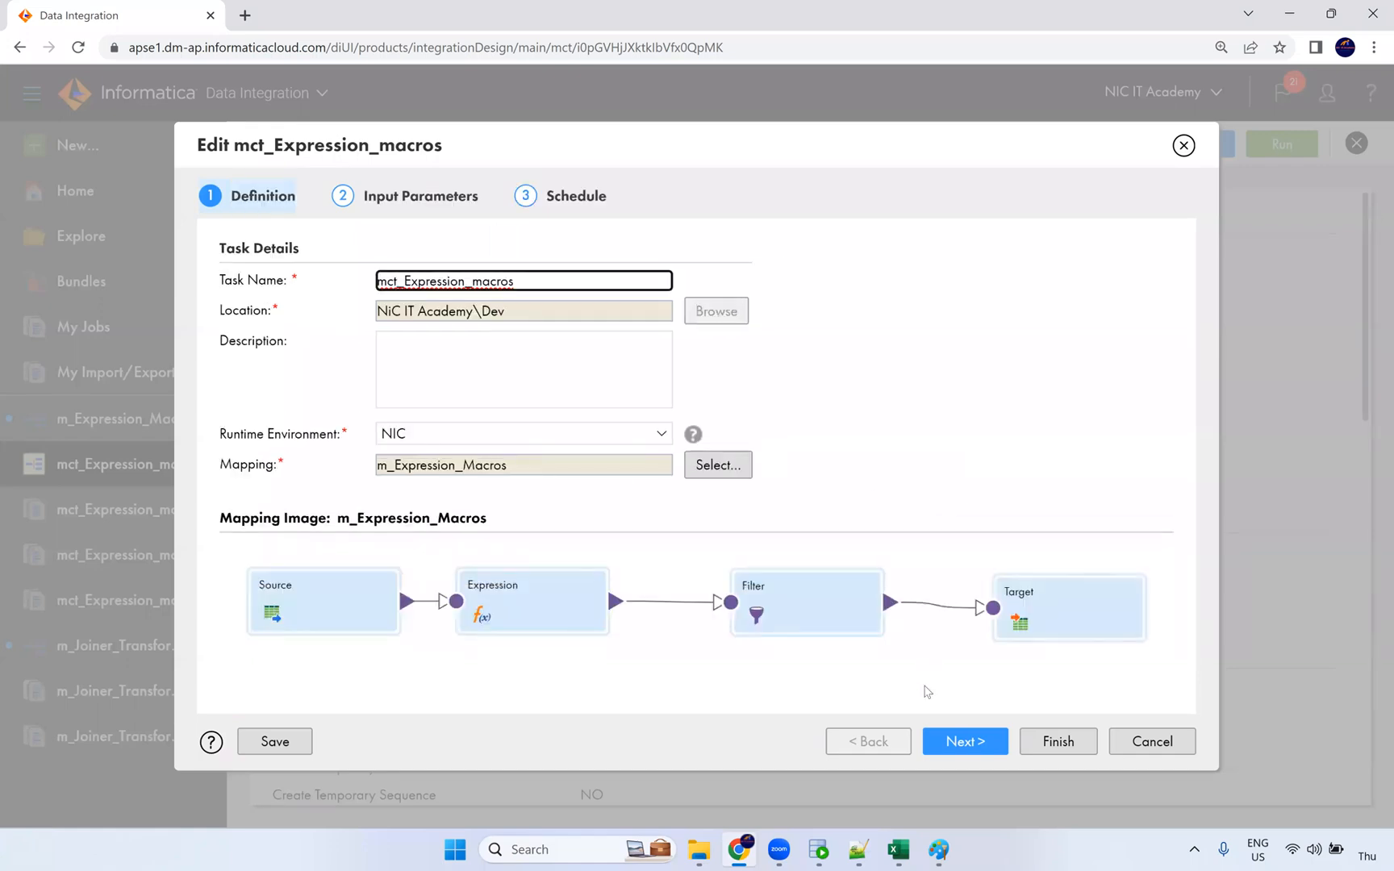
Step: Step through the mct_Expression_macros wizard, cancel without changes, and close the task tab
left_click(959, 741)
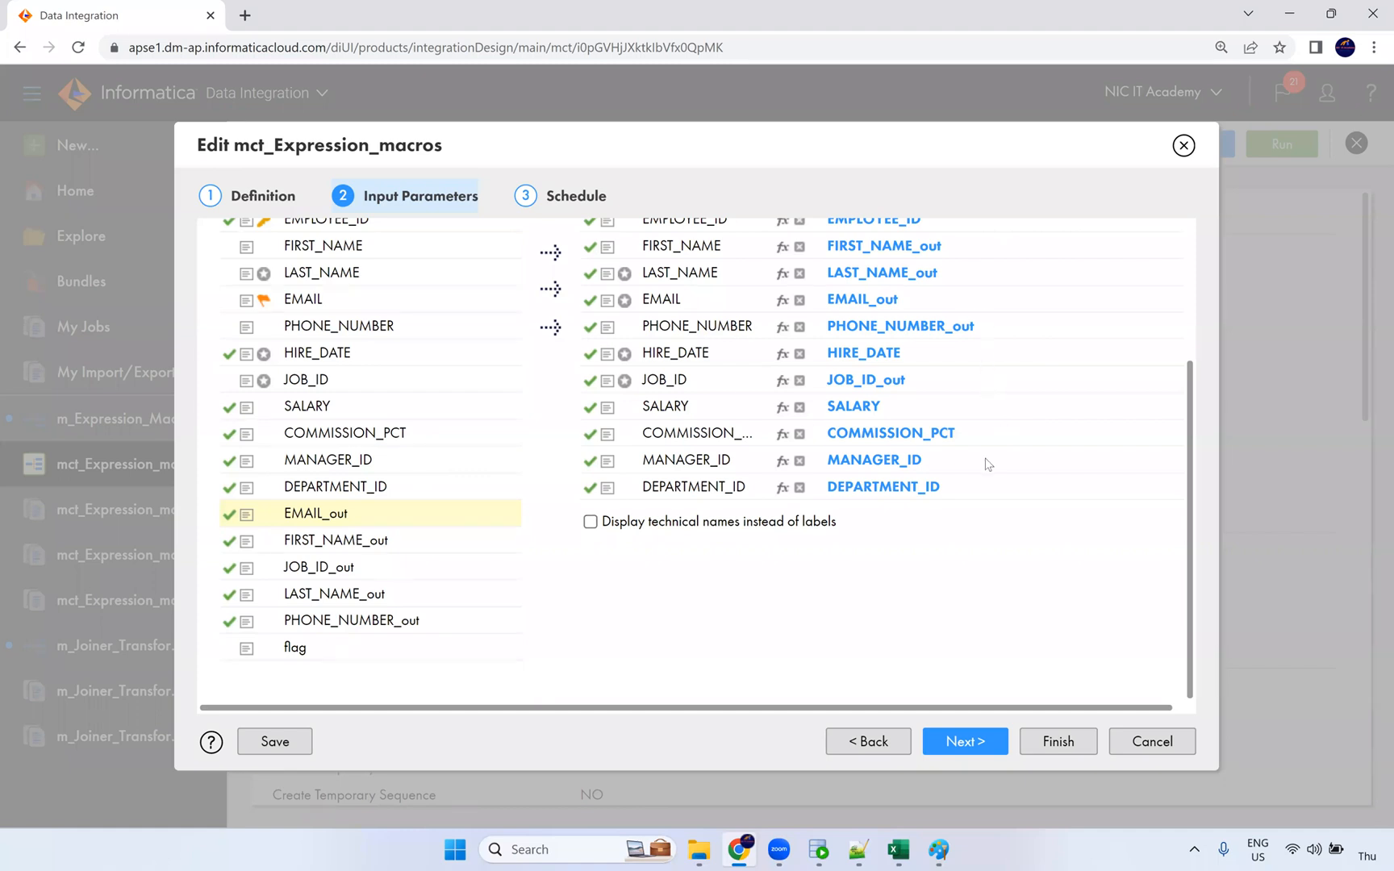
scroll(790, 556, "up", 2)
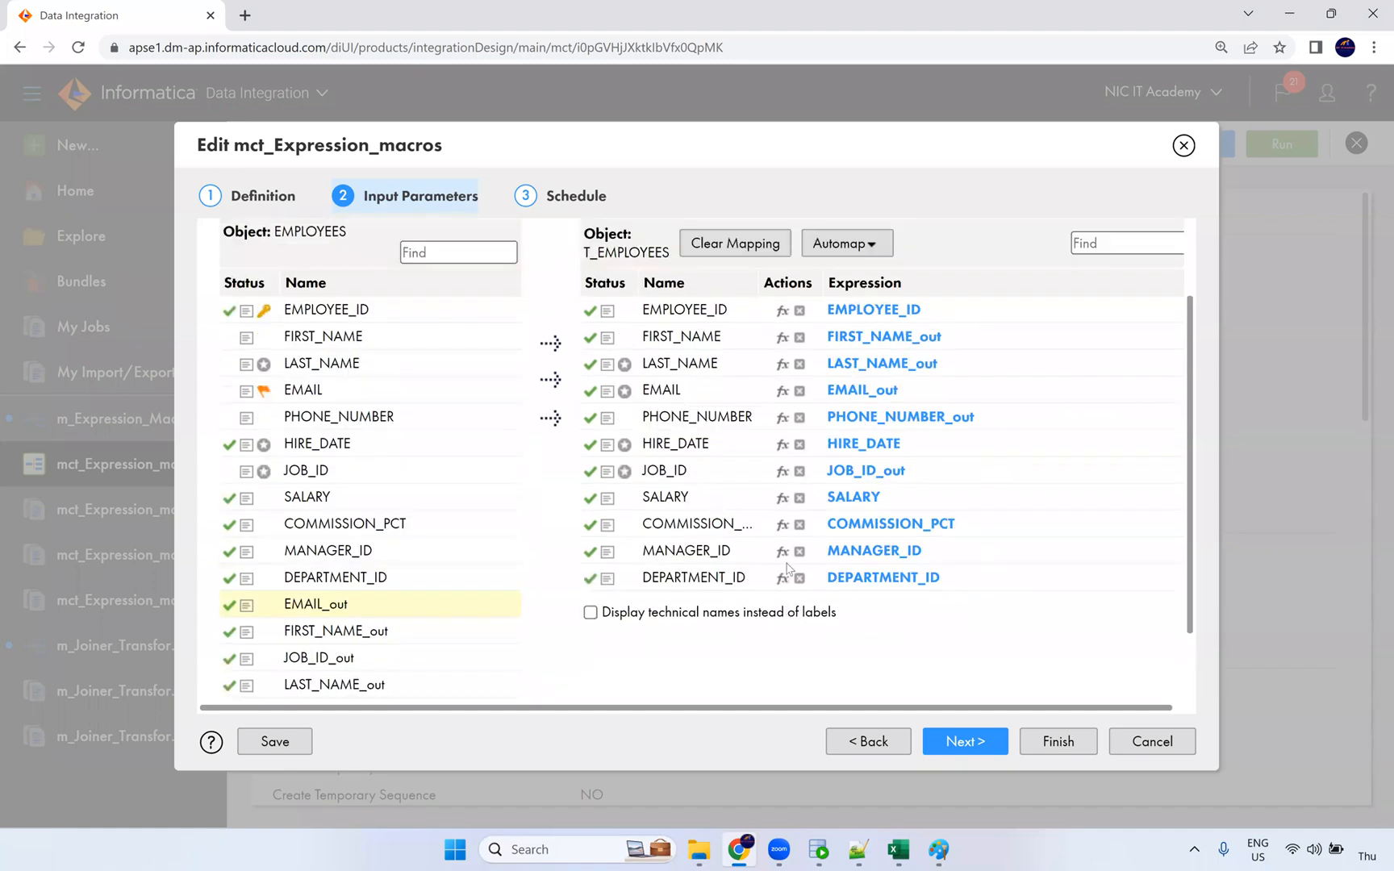
left_click(1058, 738)
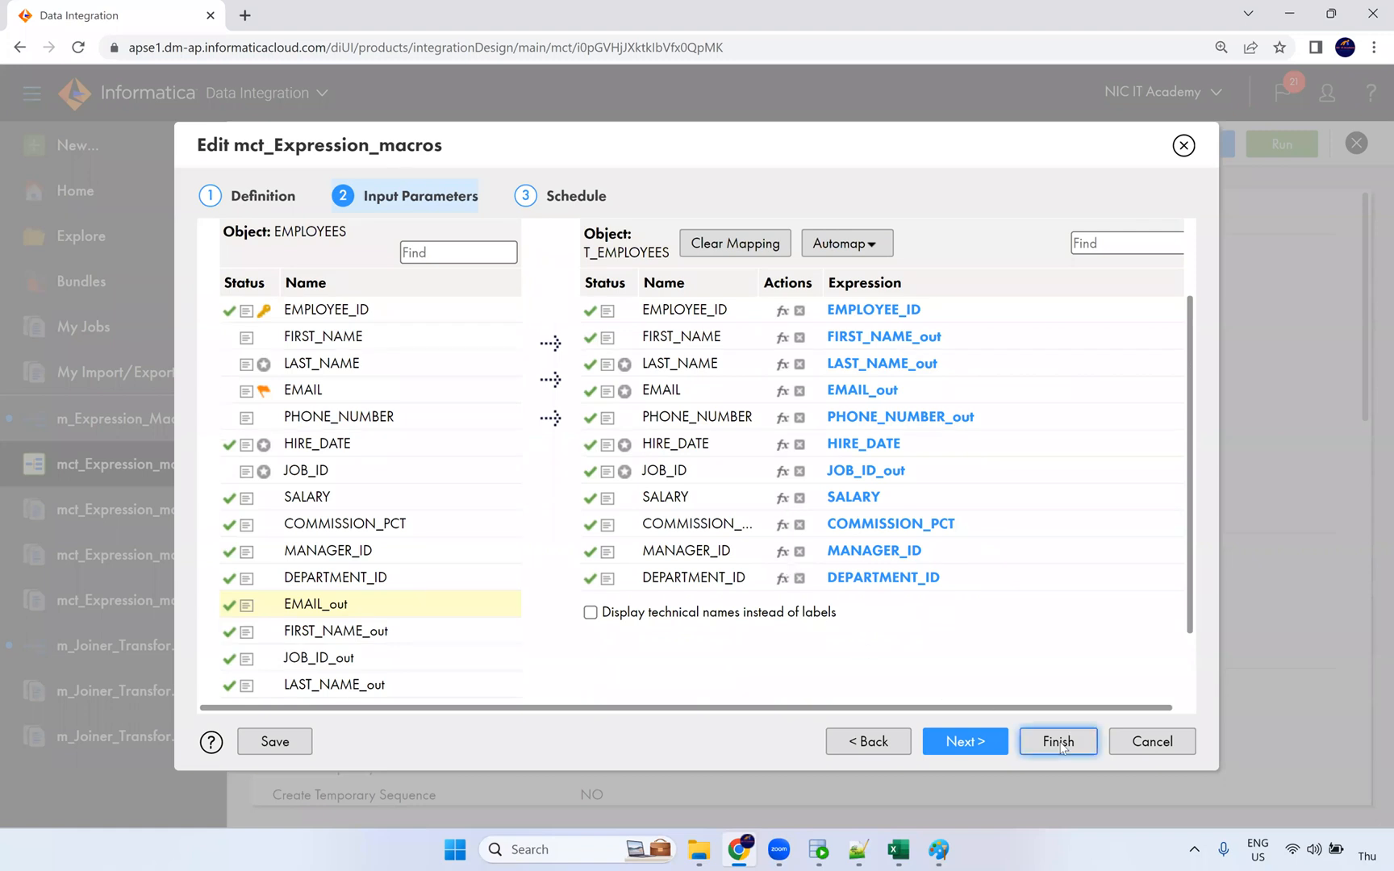
left_click(1166, 744)
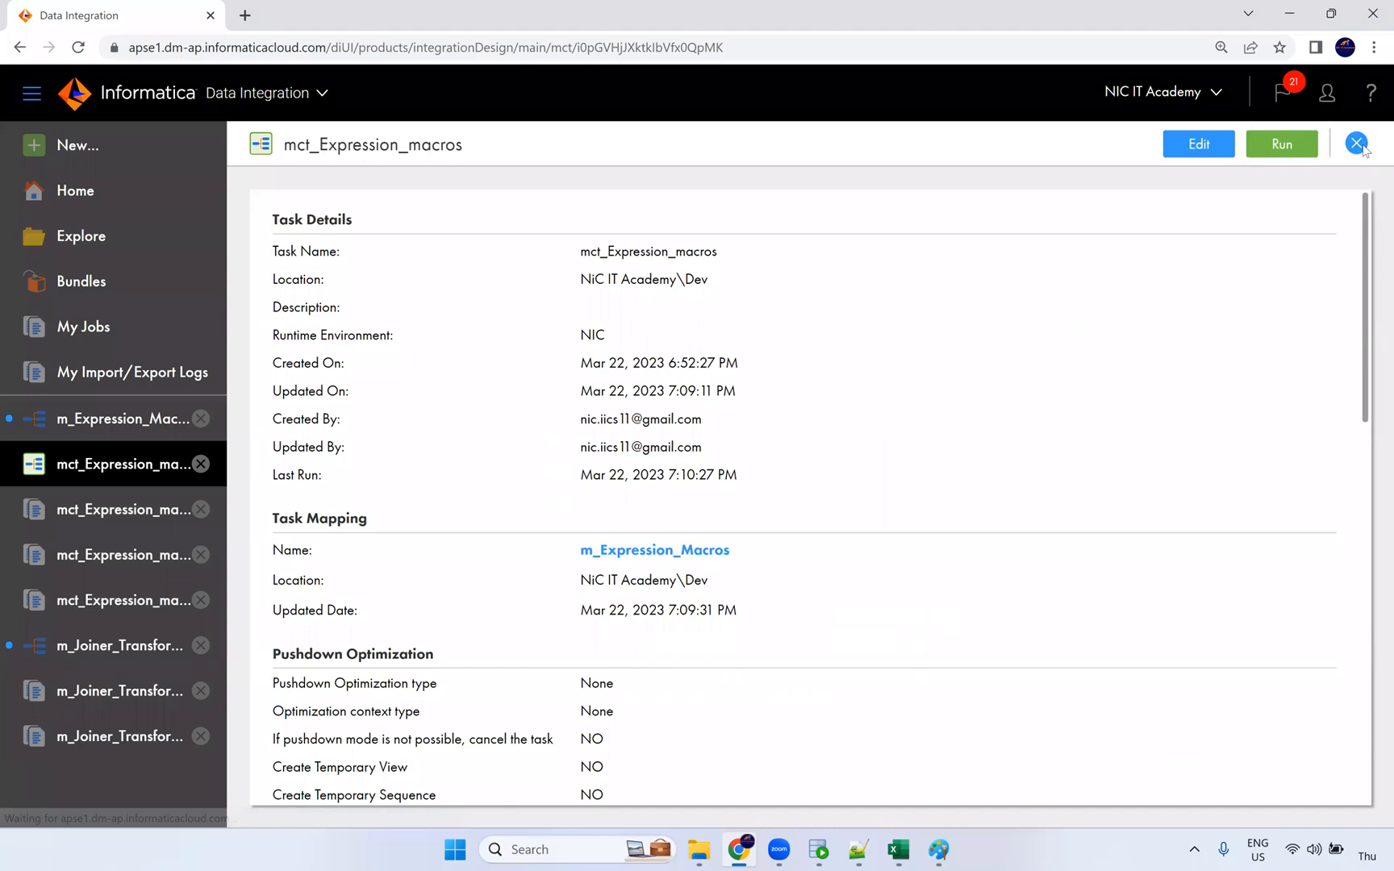
left_click(1355, 143)
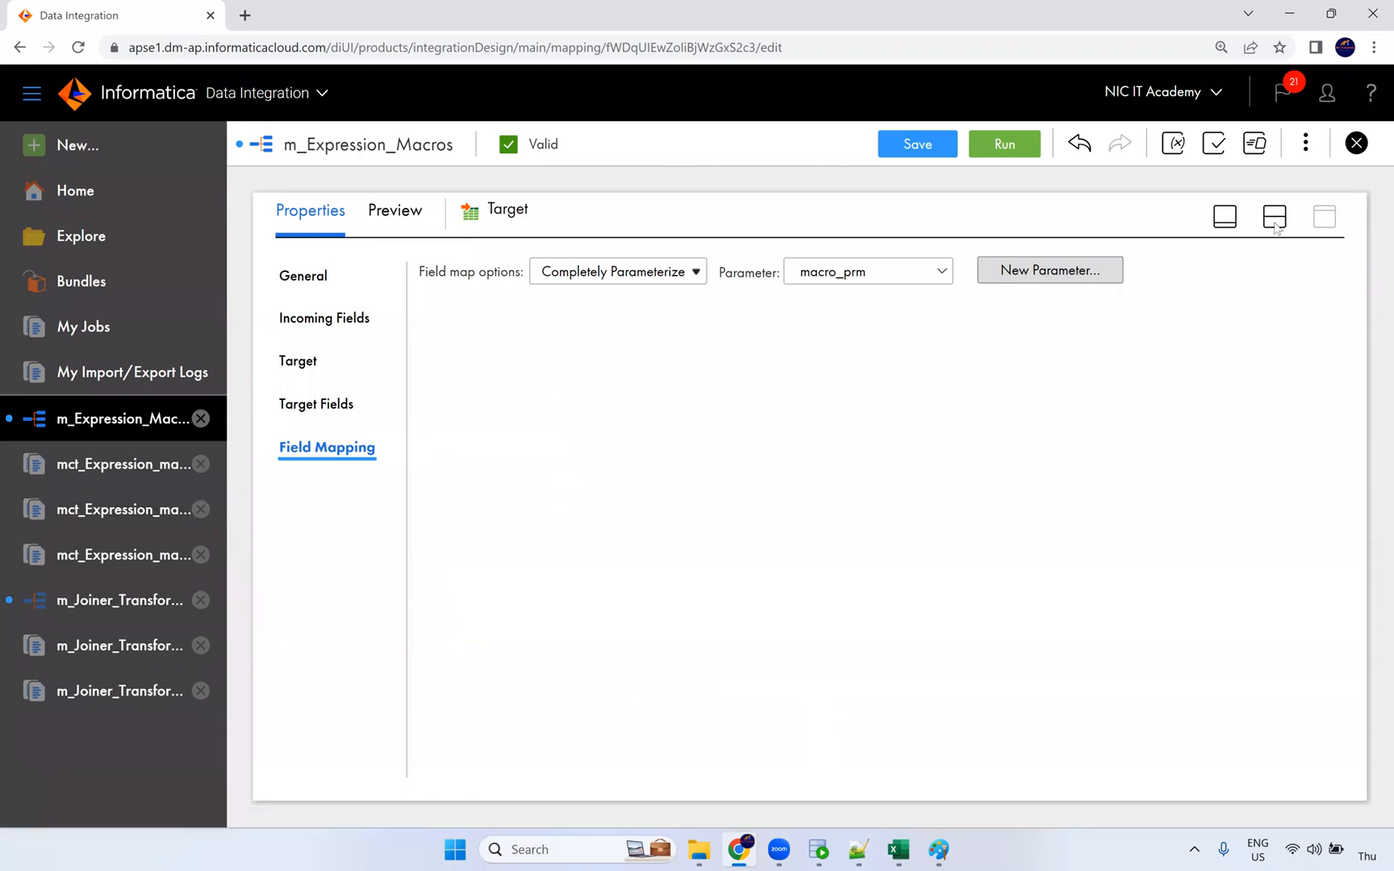
Step: Close m_Expression_Macros and m_Joiner_Transformation discarding changes, plus the run-3 results tab
left_click(1355, 143)
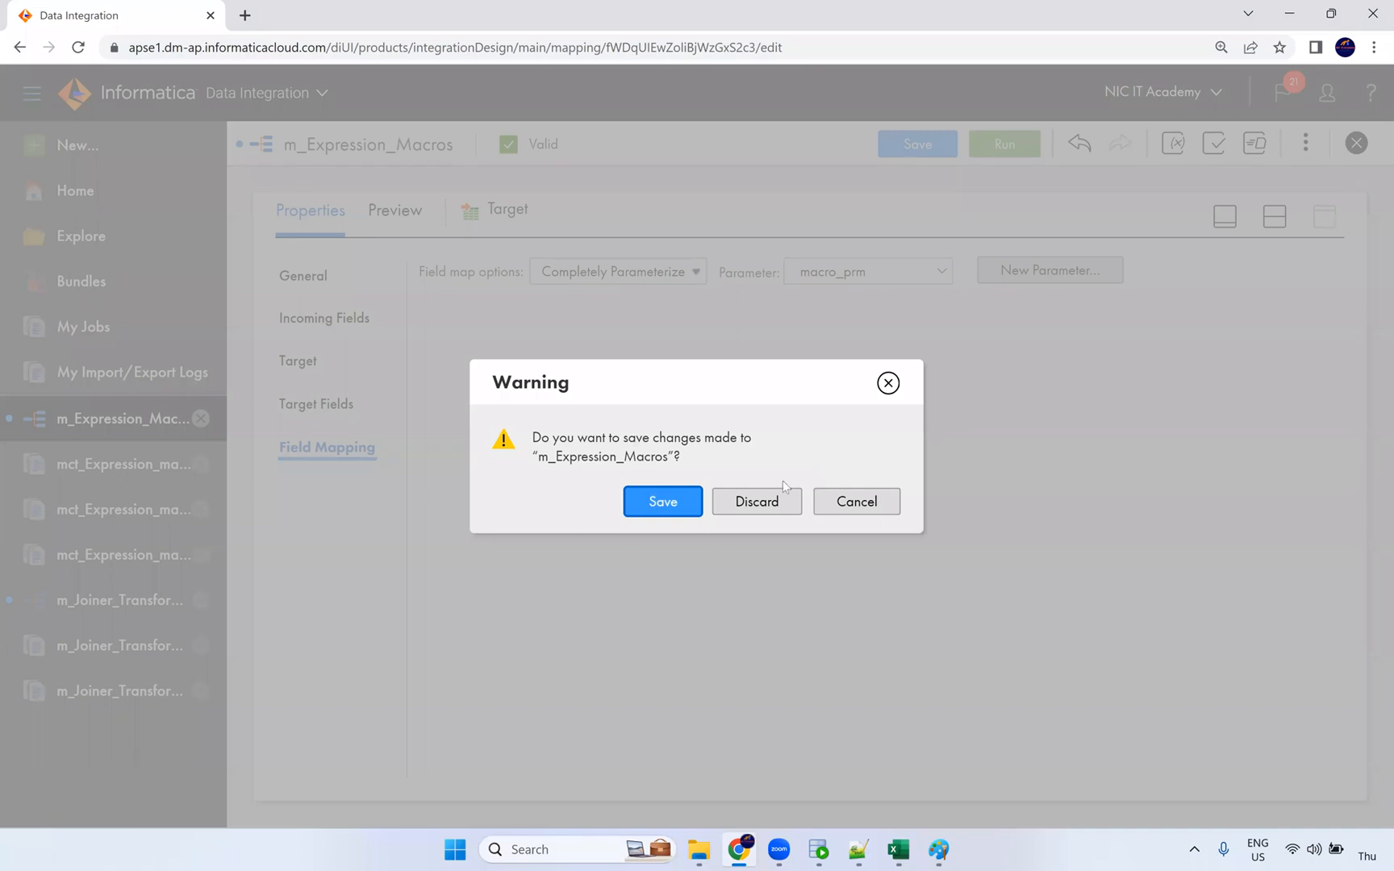
left_click(770, 499)
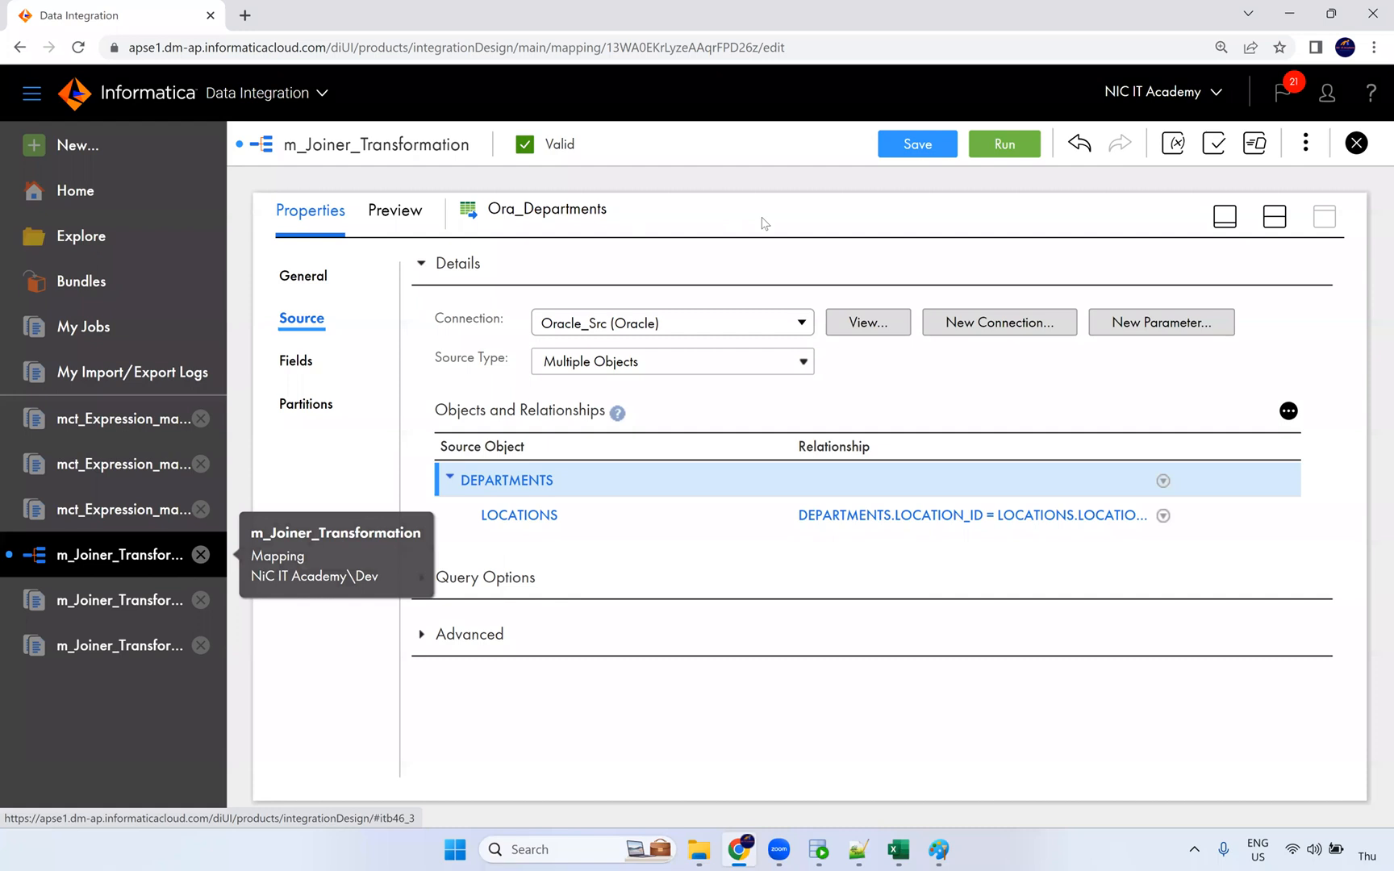
left_click(1357, 146)
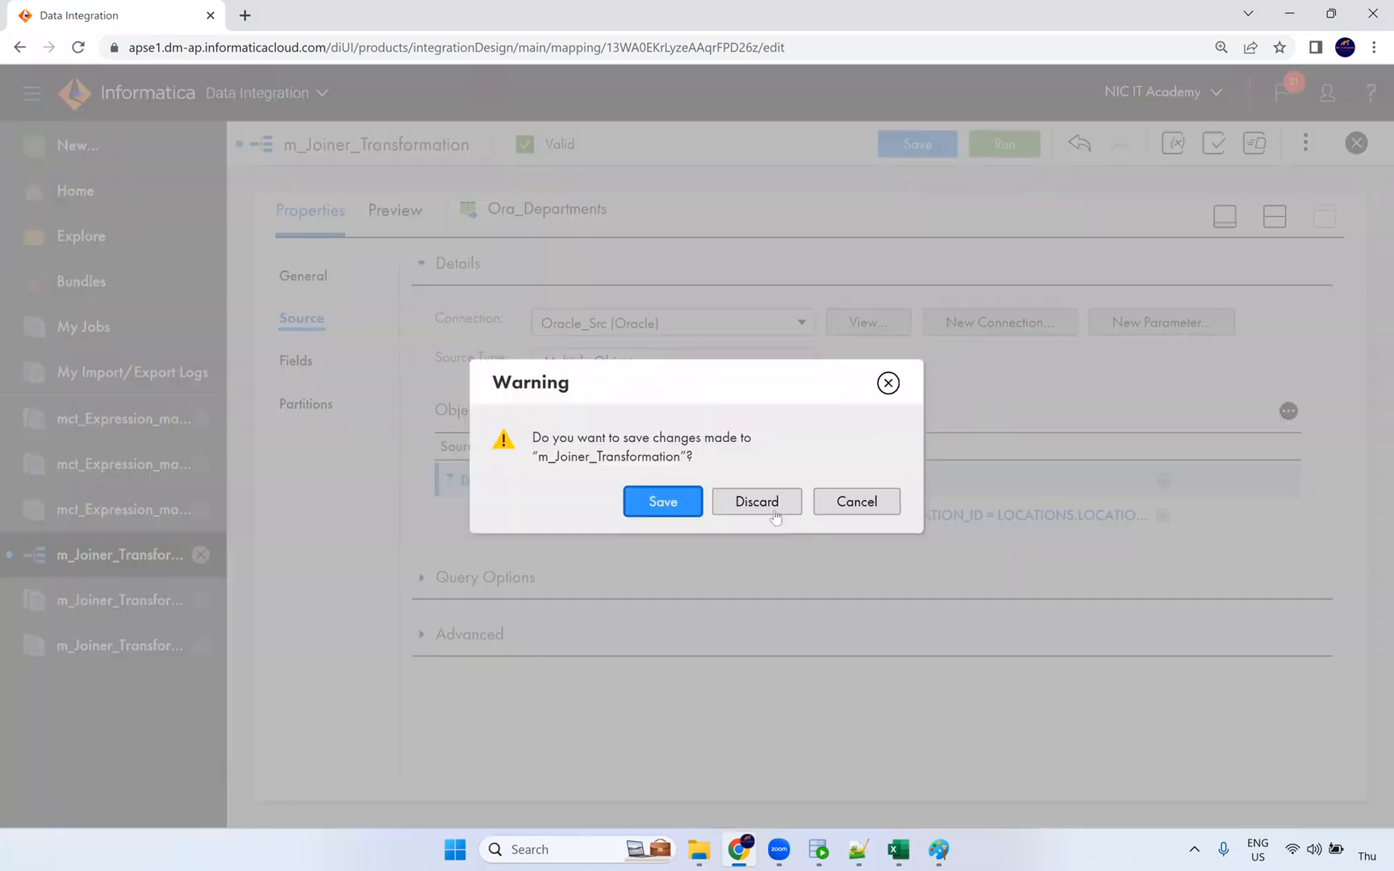
left_click(774, 507)
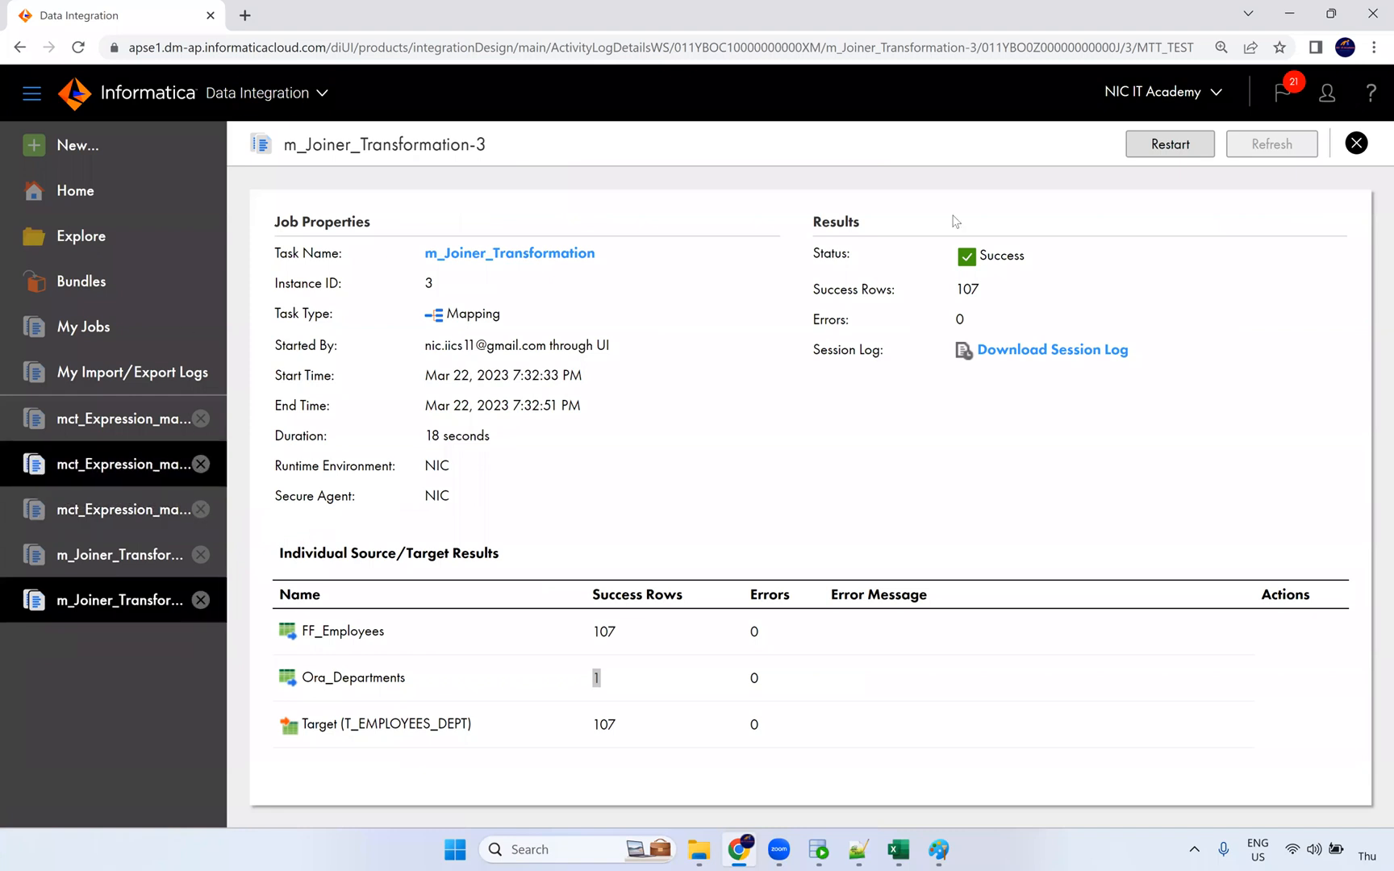
left_click(1355, 145)
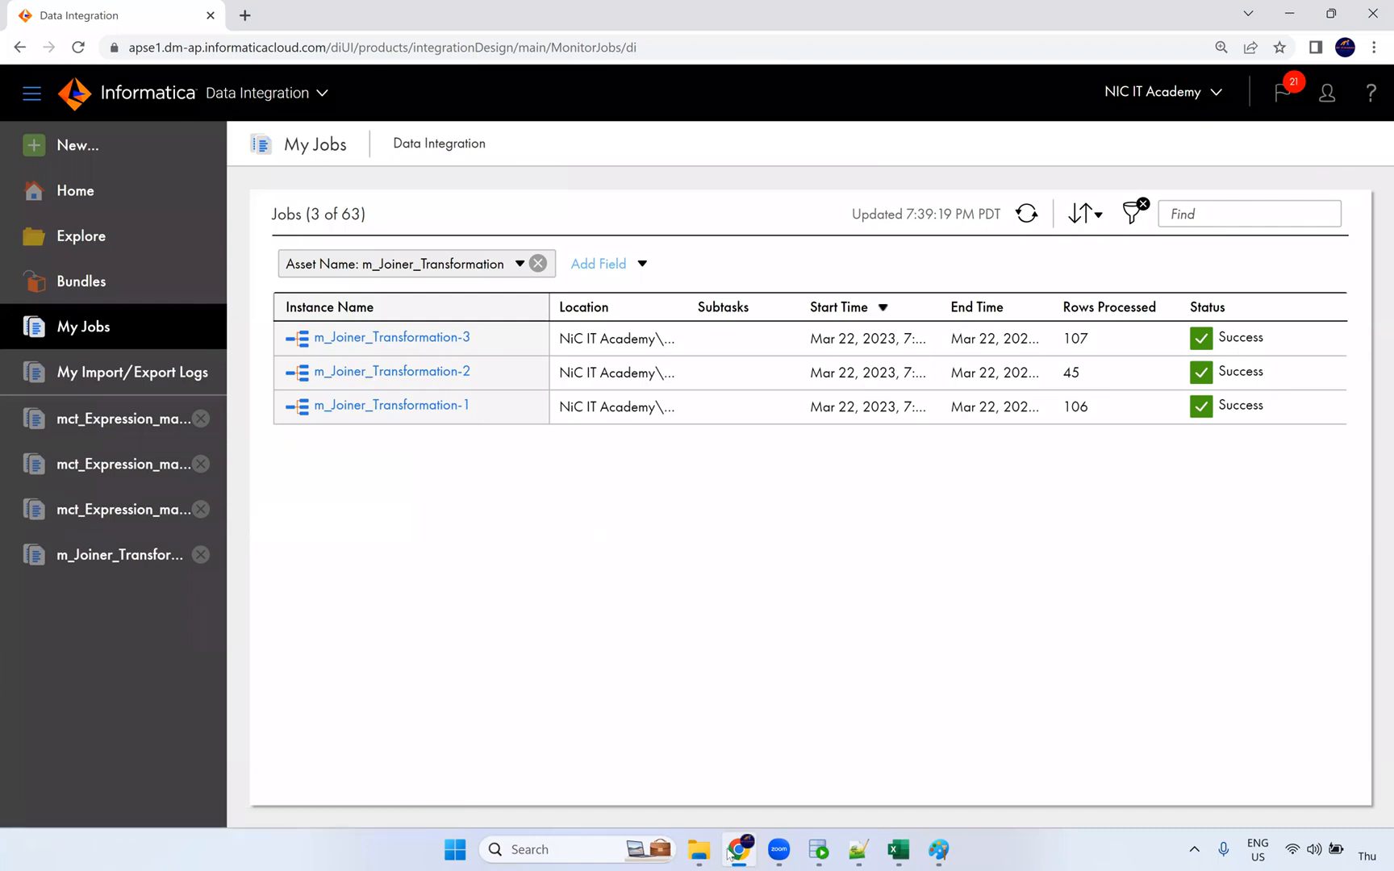
Step: In Paint, add orange numbers 10 and 11 under the N - Source --> N-1 joiner note, then return to the IICS job list
left_click(944, 851)
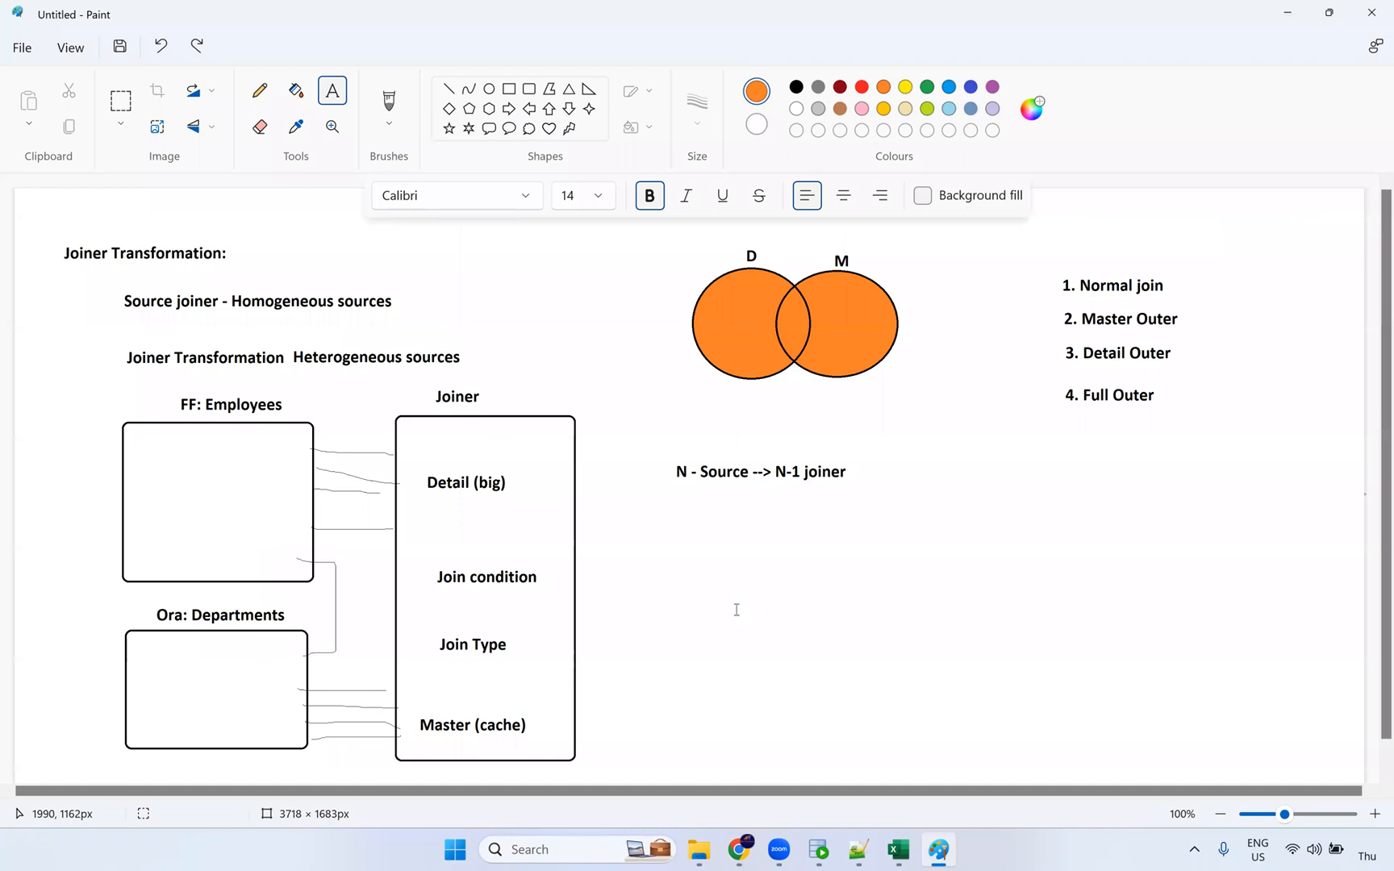
left_click(736, 610)
type("10")
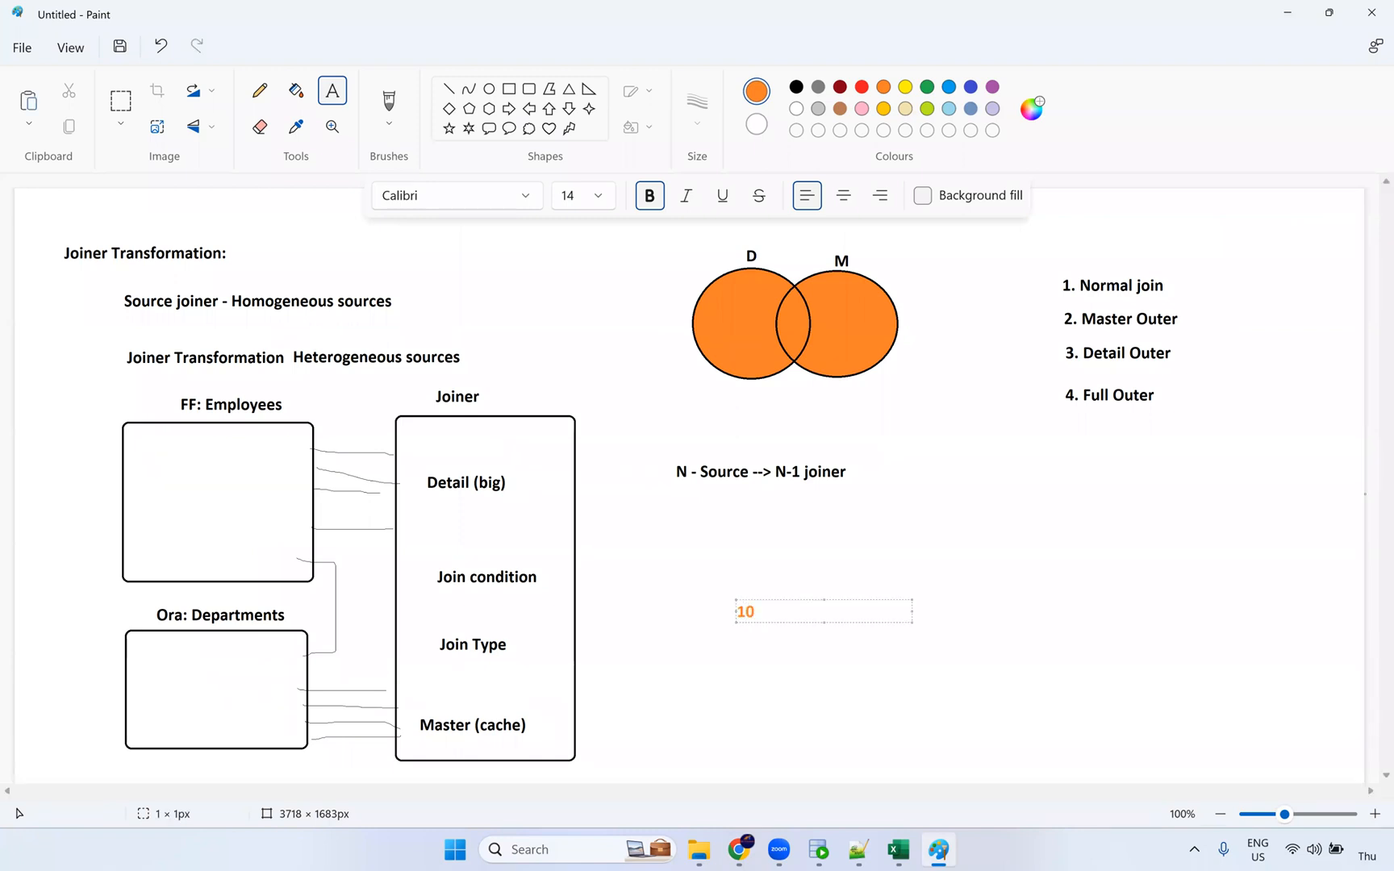
left_click(734, 647)
type("11")
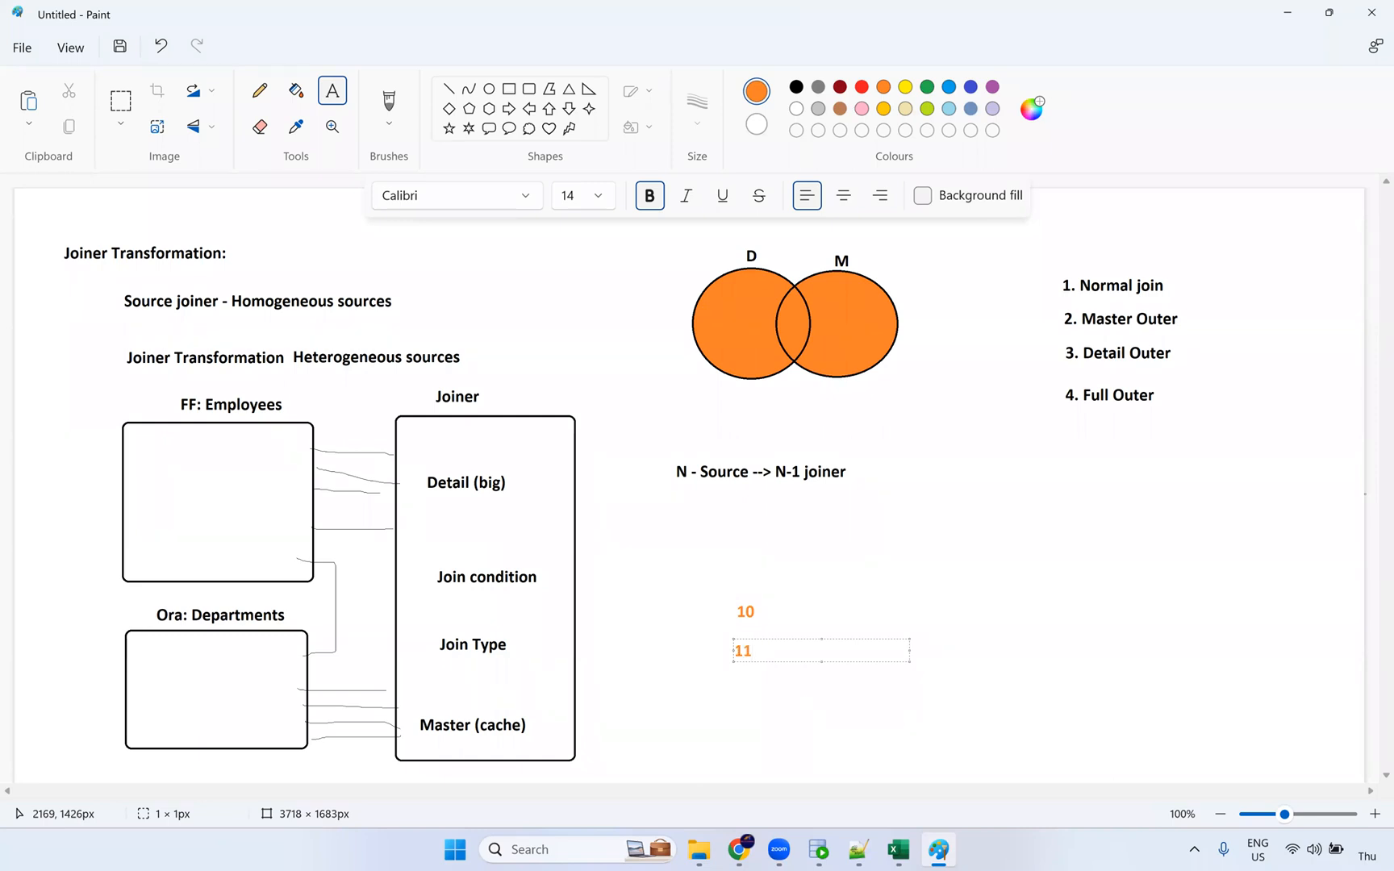
left_click(786, 631)
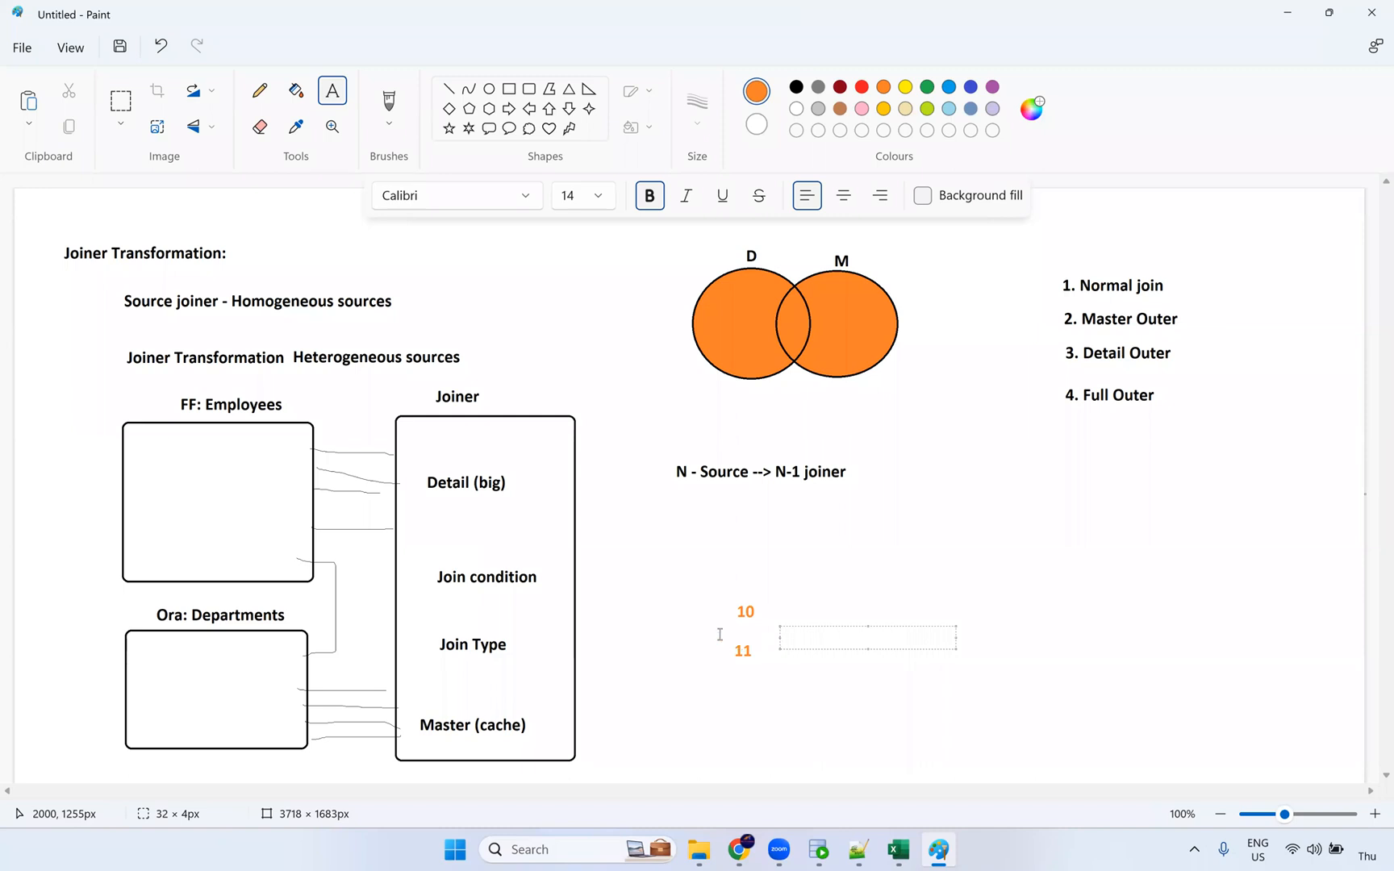
key("alt+Tab")
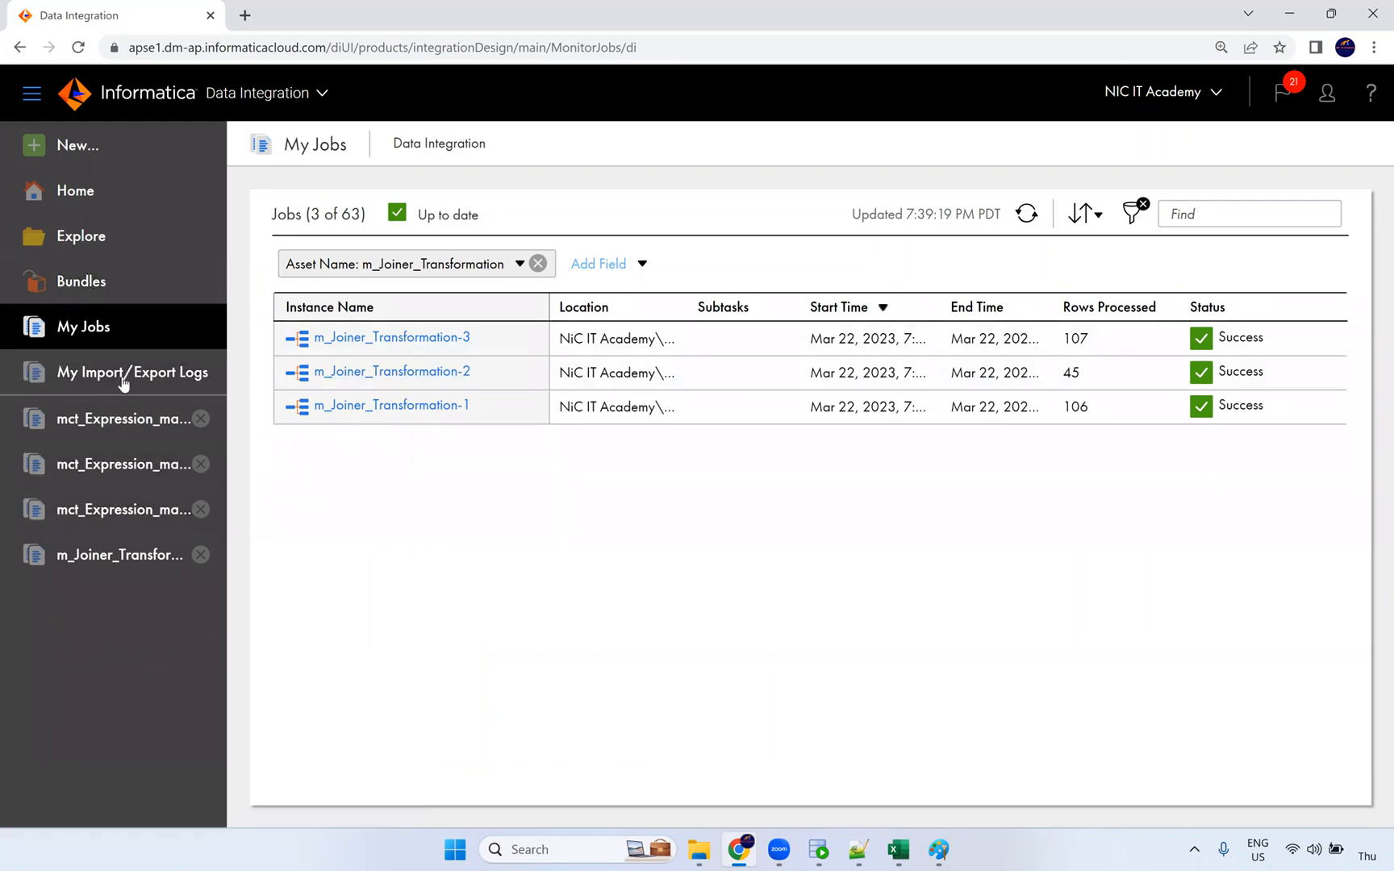
left_click(81, 155)
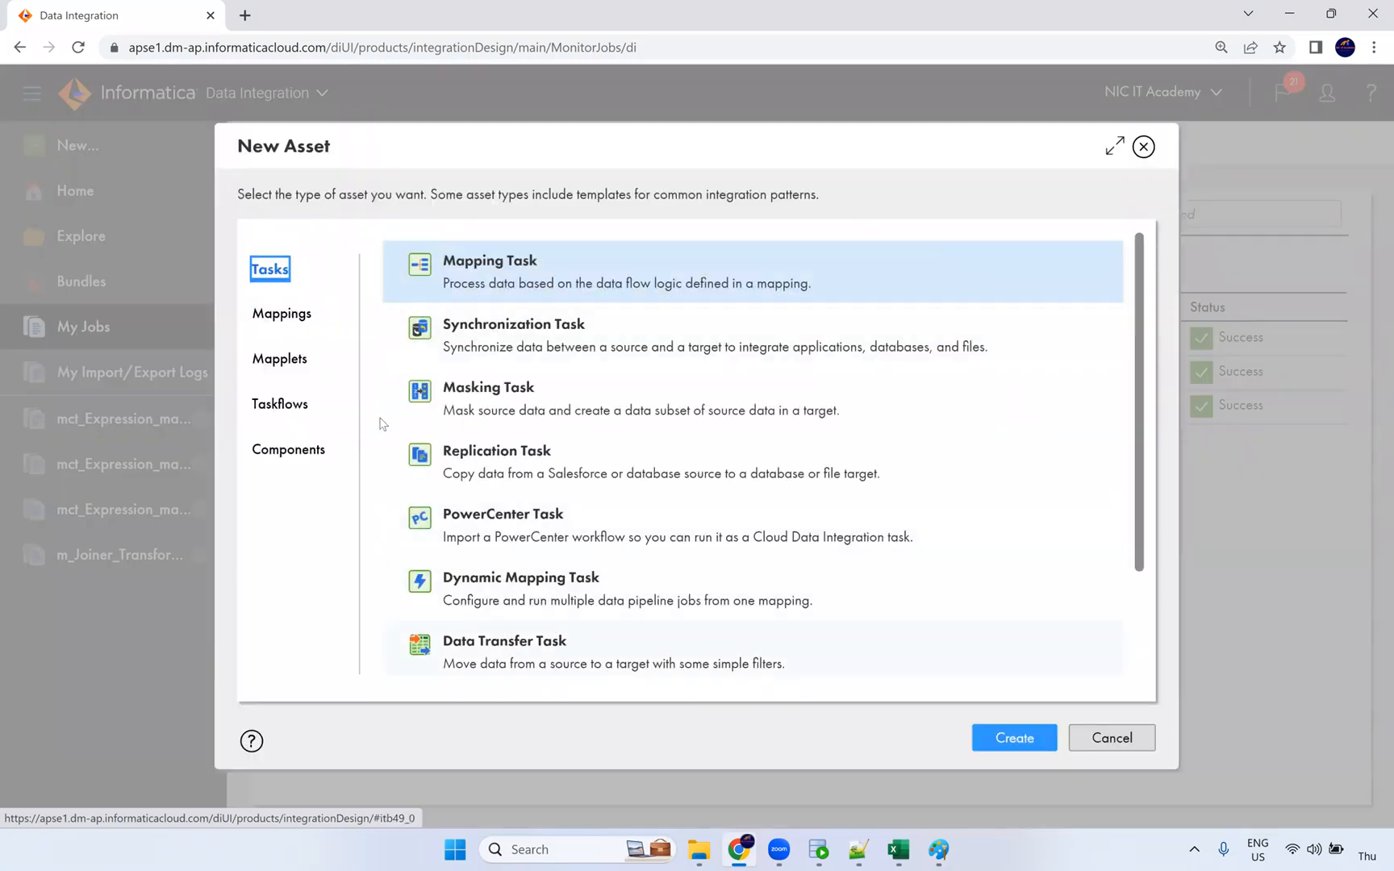
left_click(287, 404)
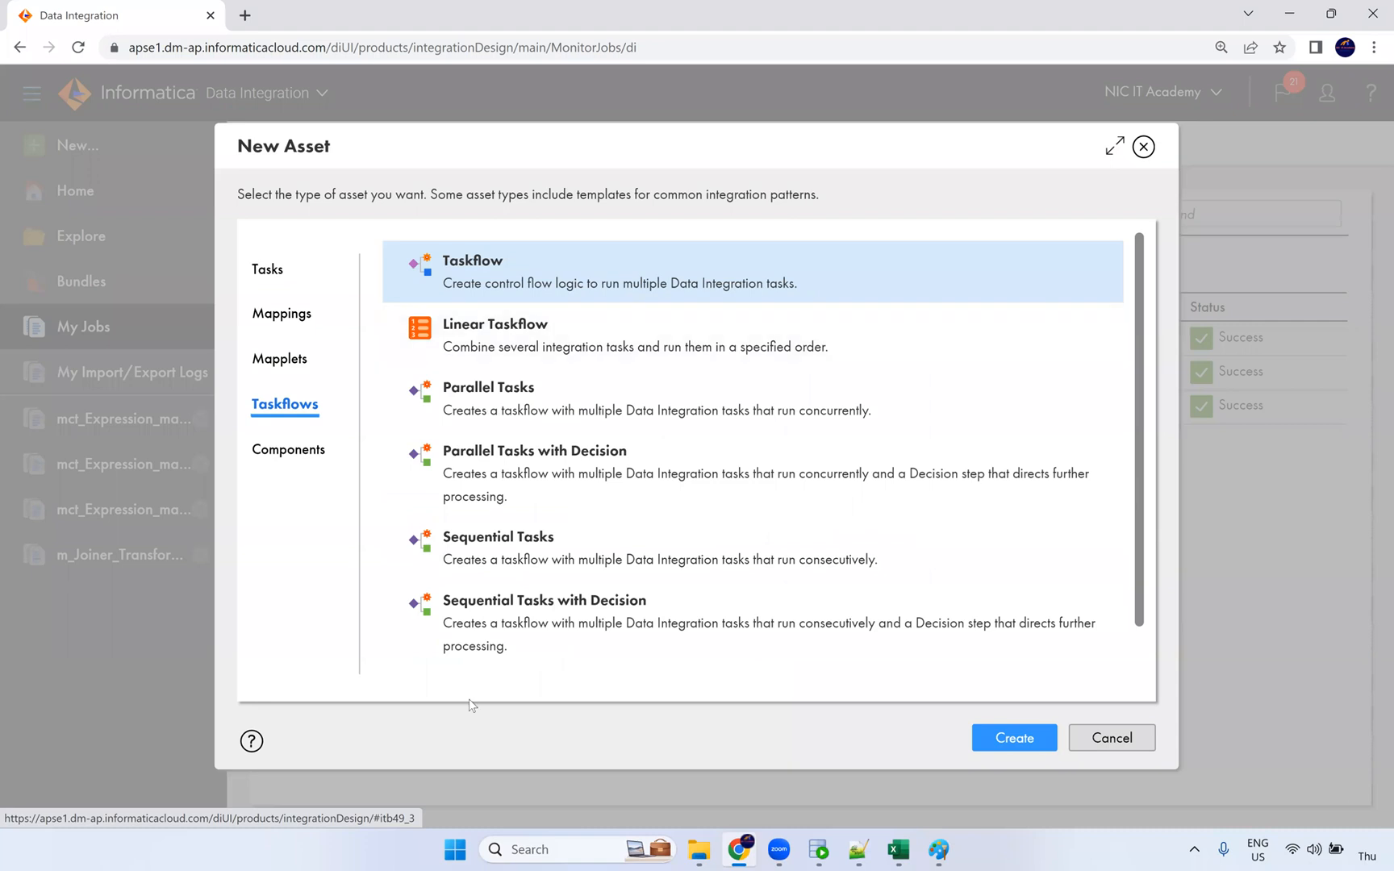
scroll(497, 472, "down", 2)
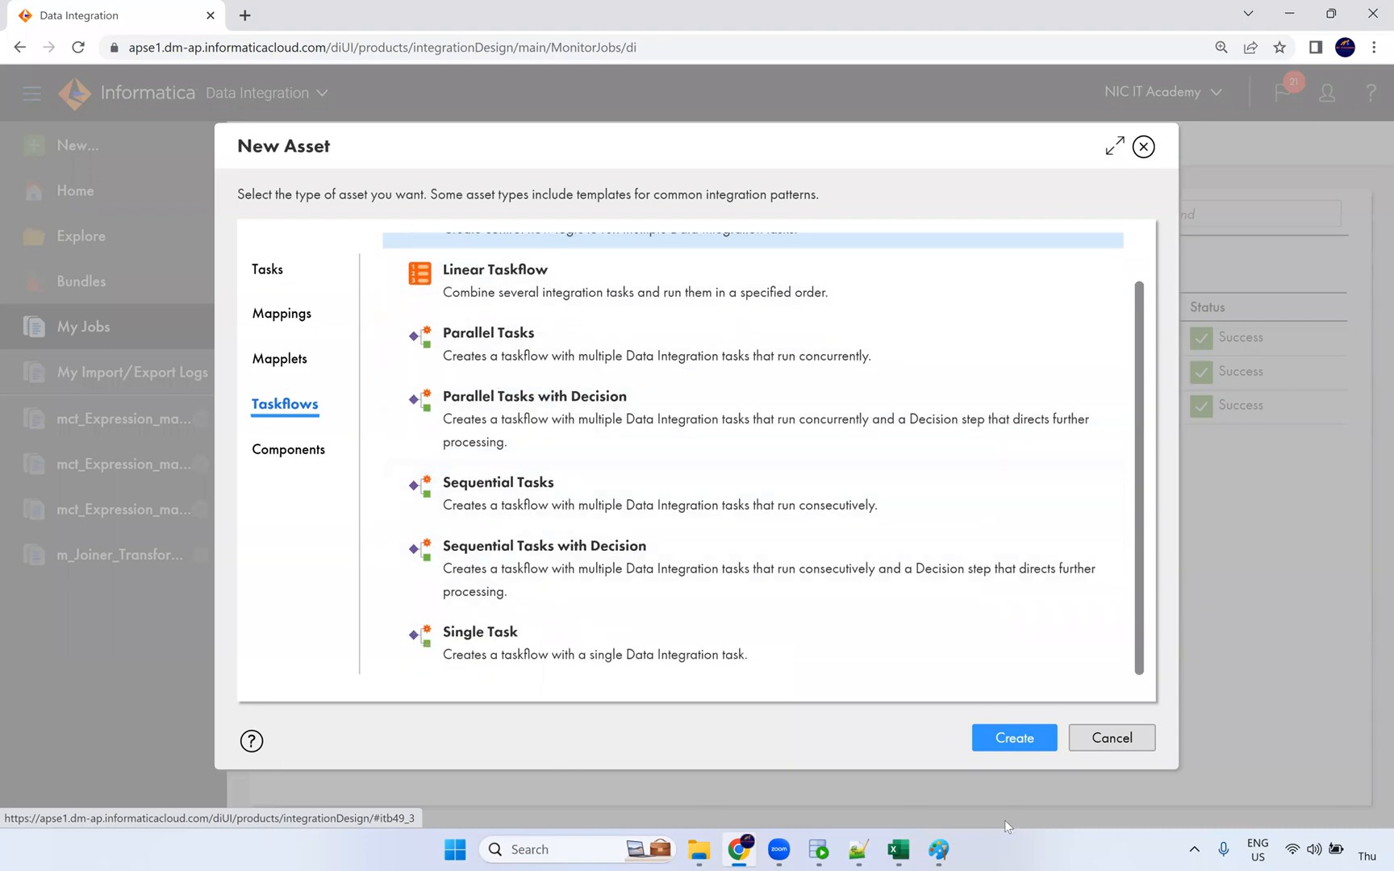
scroll(513, 500, "up", 2)
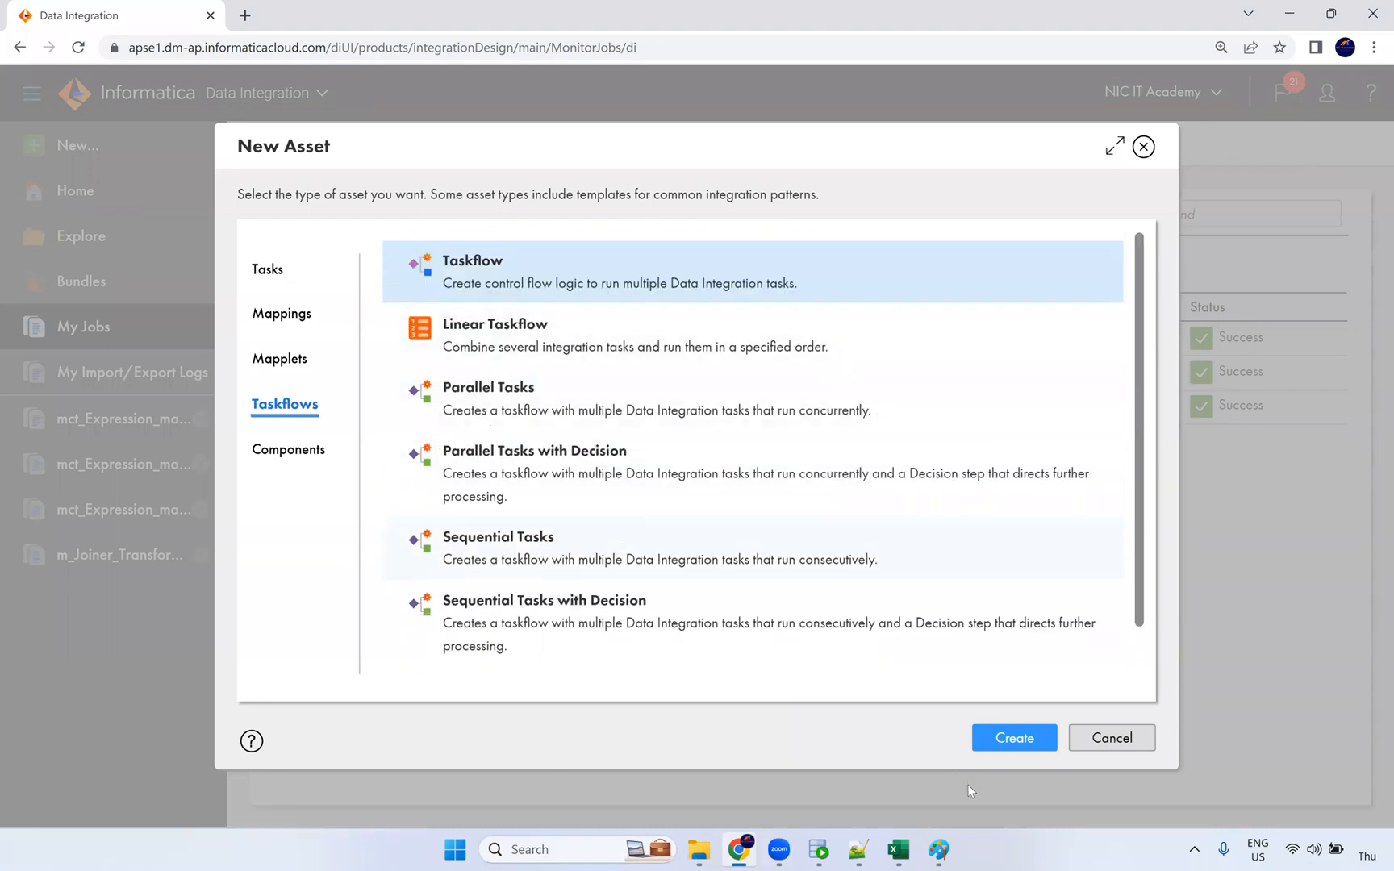
left_click(1099, 749)
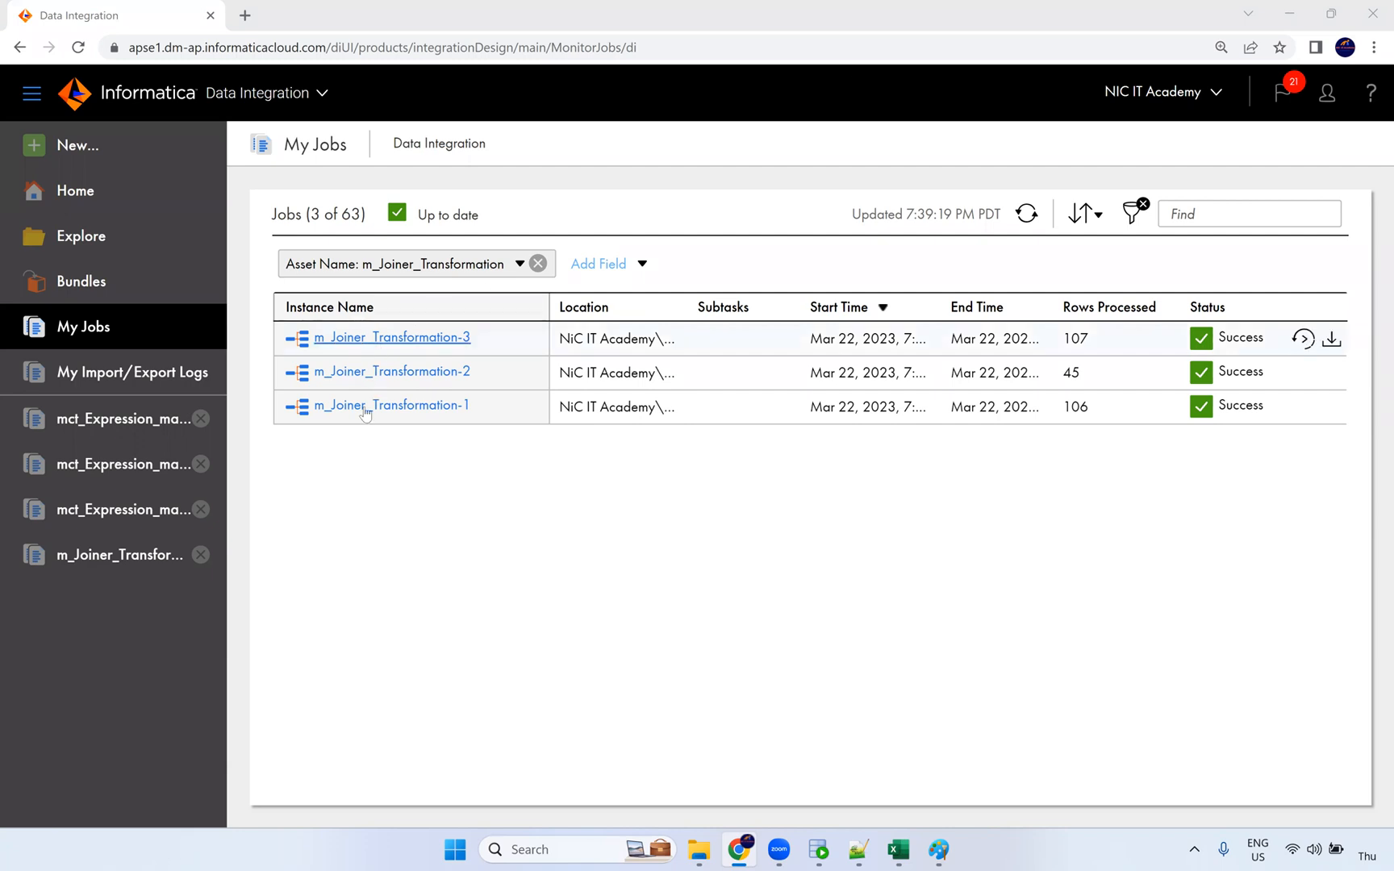
Step: View the mct_Expression_macros-4 run details: Success, 105 rows read, 104 loaded into T_EMPLOYEES
left_click(117, 512)
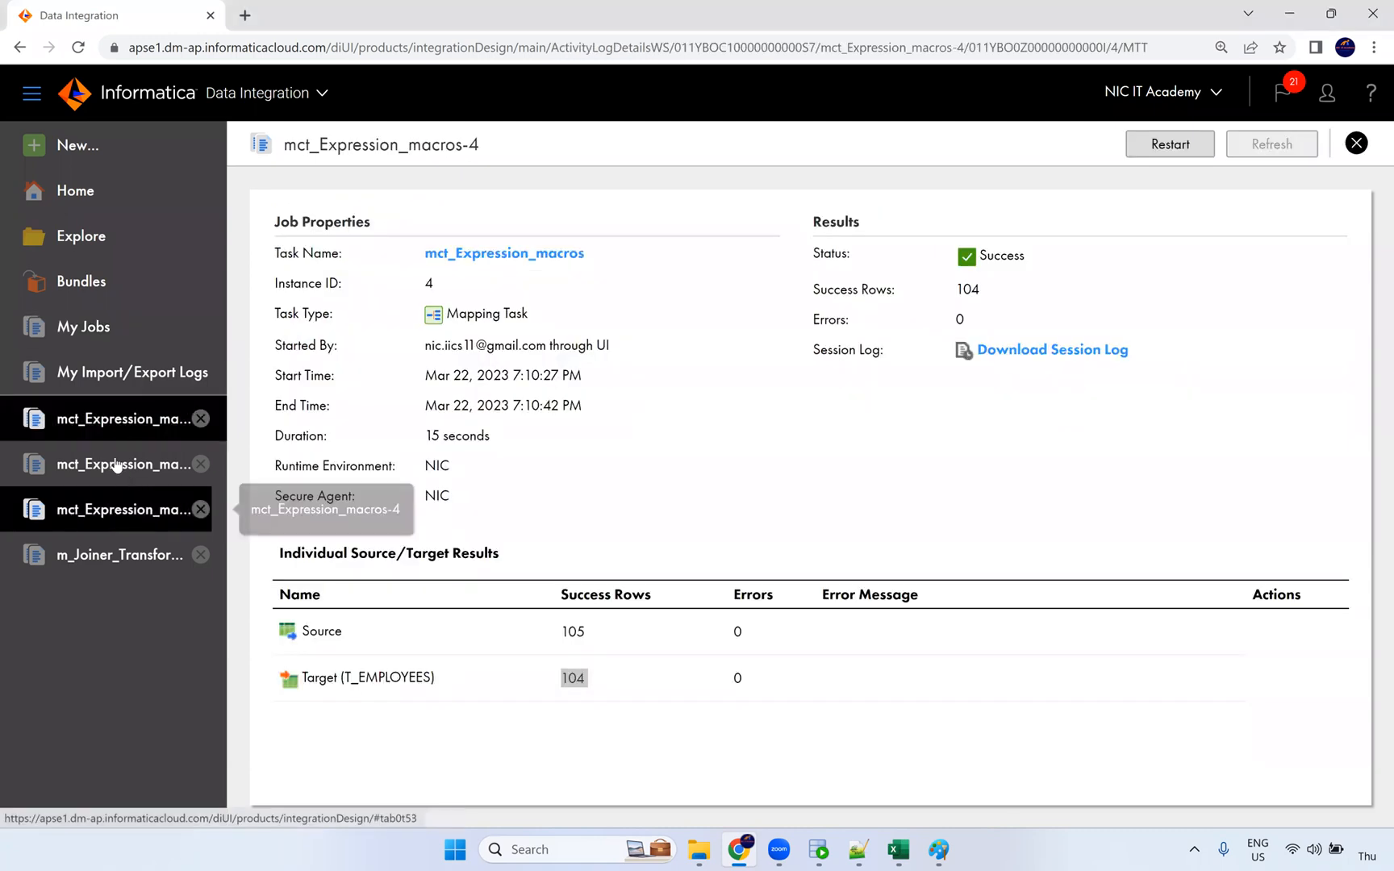
Step: Open the m_Expression_Macros mapping from its task and select the Expression transformation
left_click(519, 254)
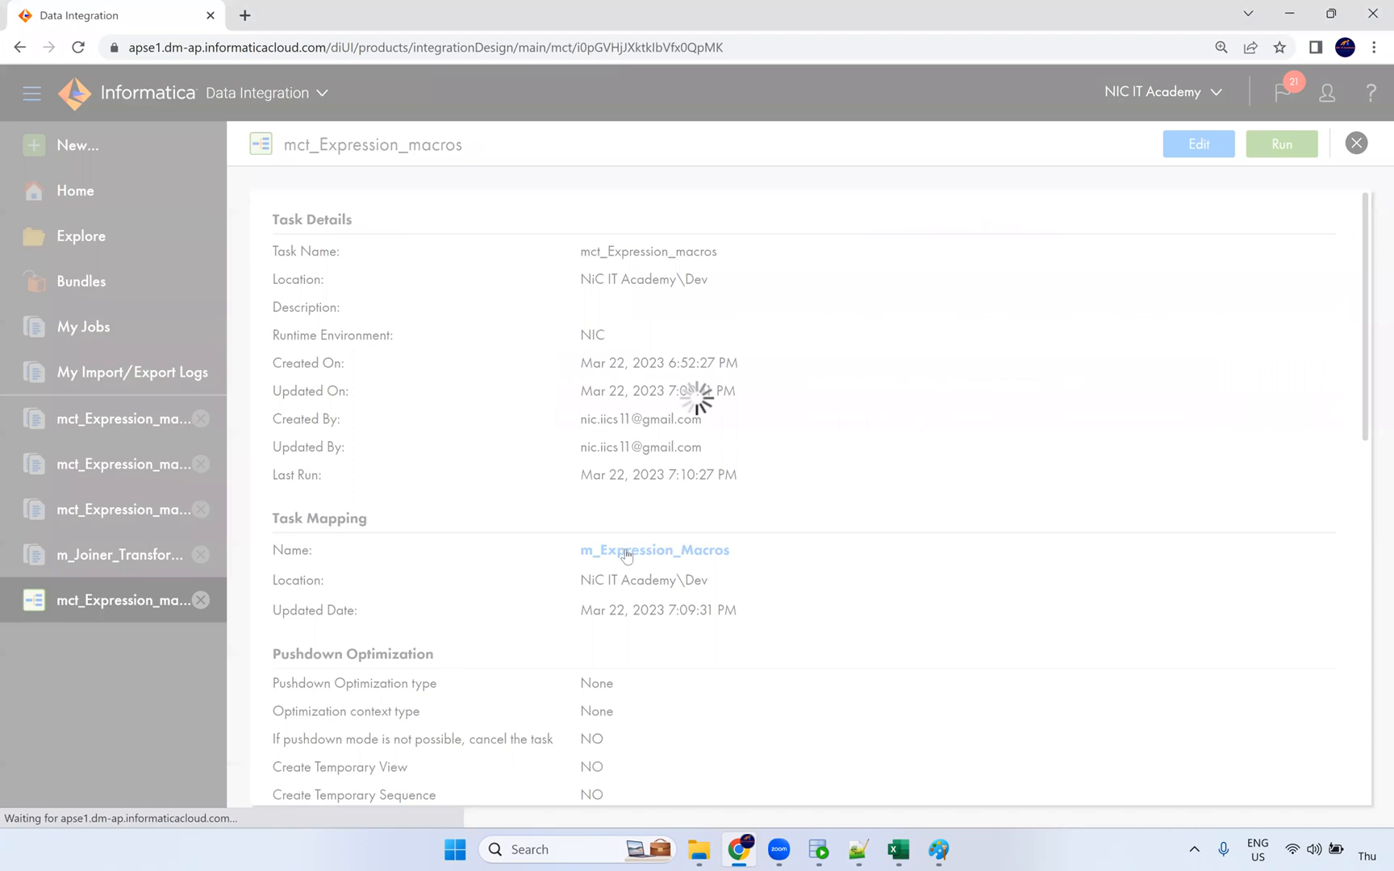
left_click(627, 551)
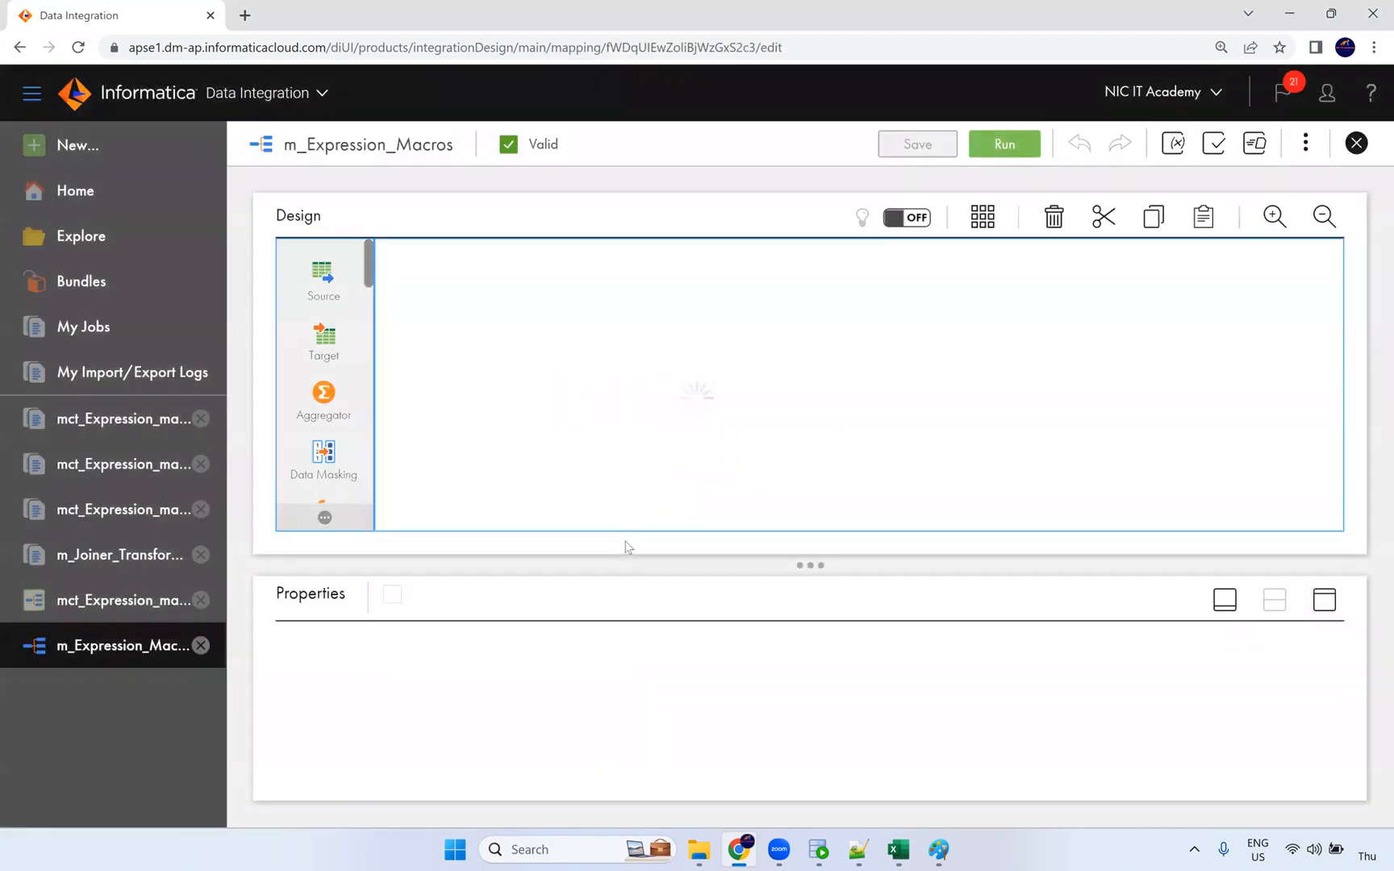
left_click(716, 384)
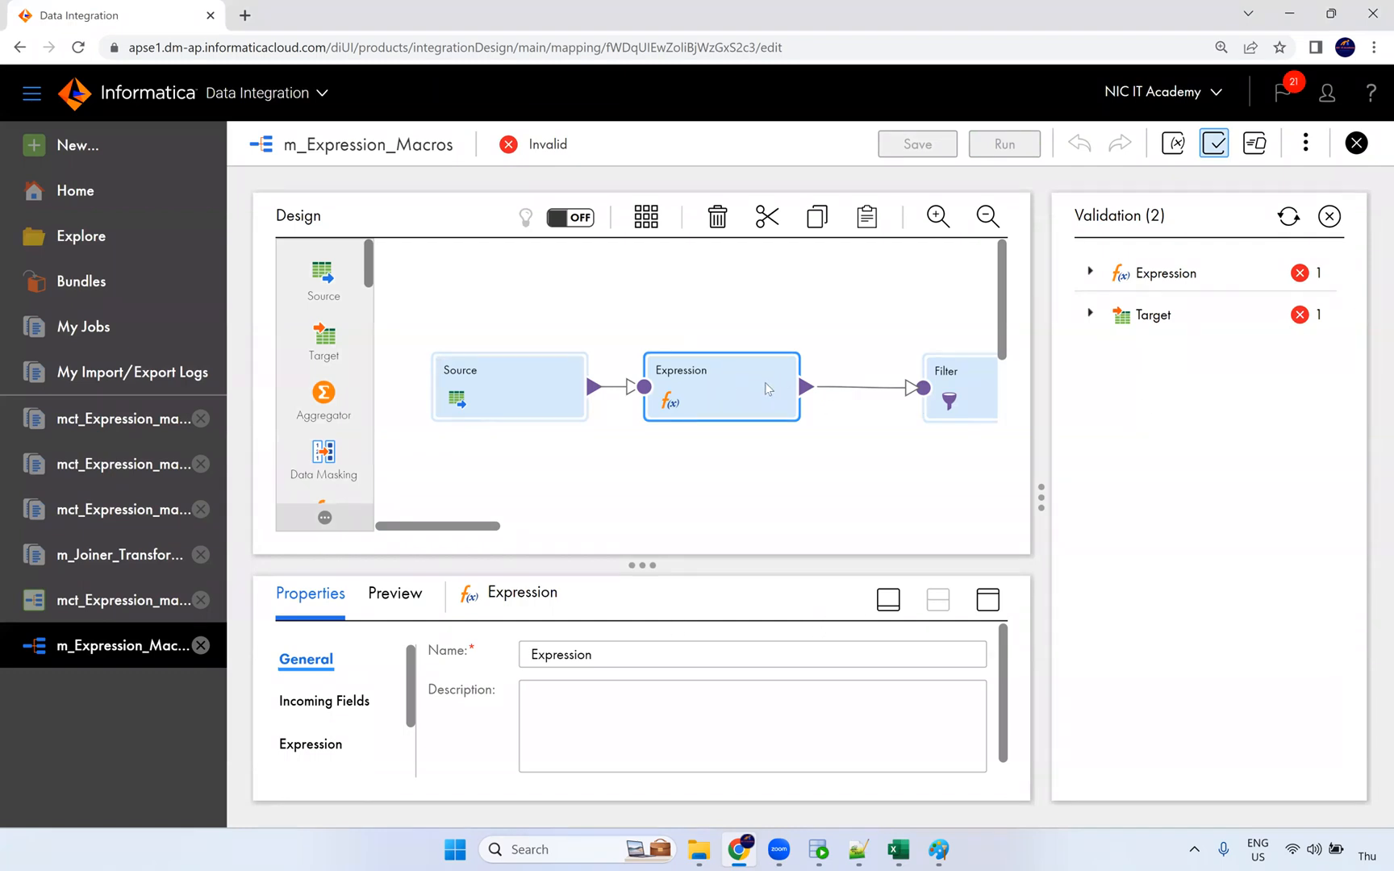
Step: Review the Target and Expression validation errors in the Validation panel, then hide it
left_click(1329, 216)
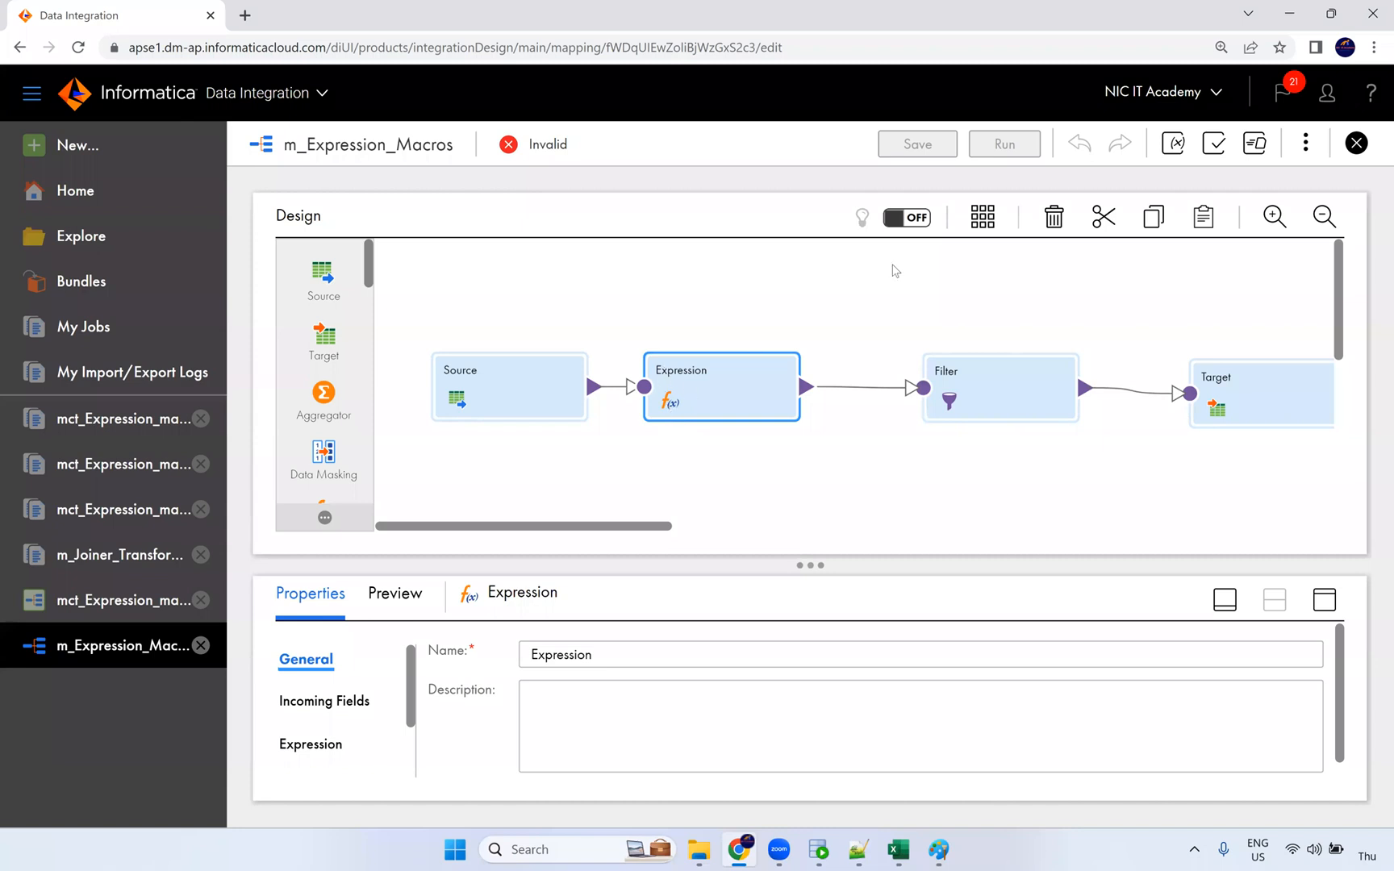
left_click(1215, 145)
left_click(1090, 314)
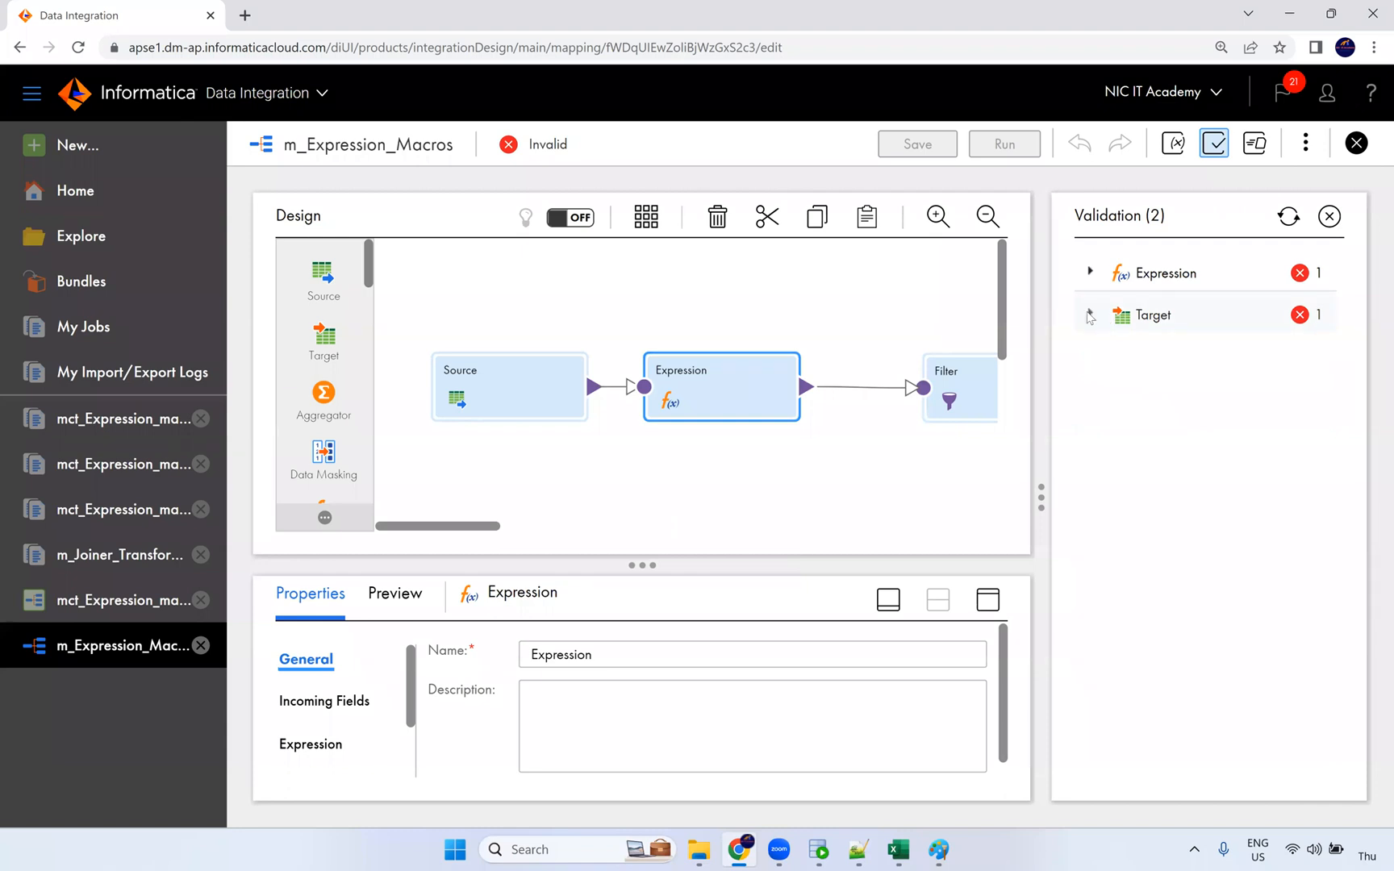
left_click(1090, 272)
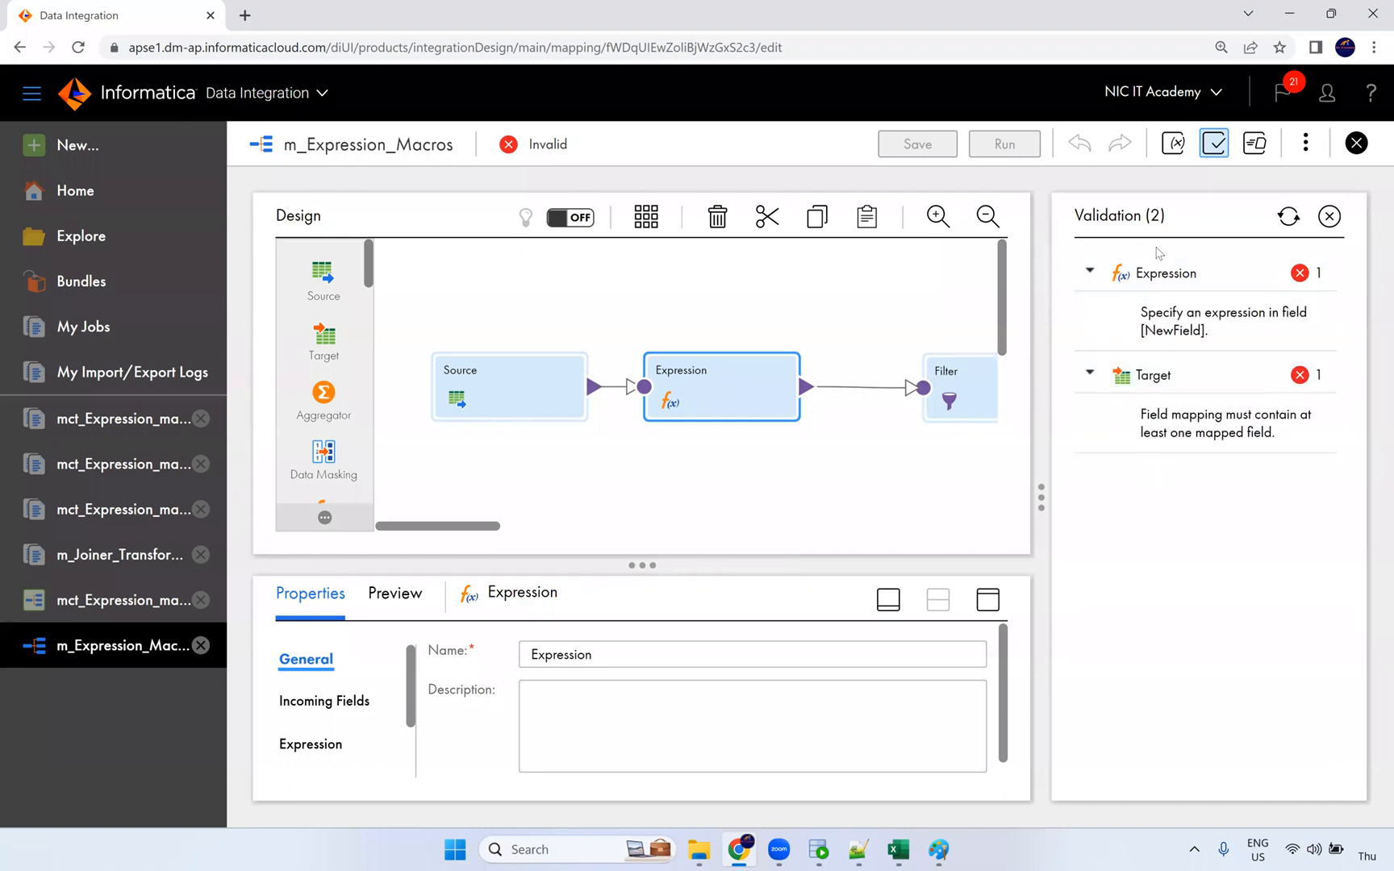
left_click(1329, 216)
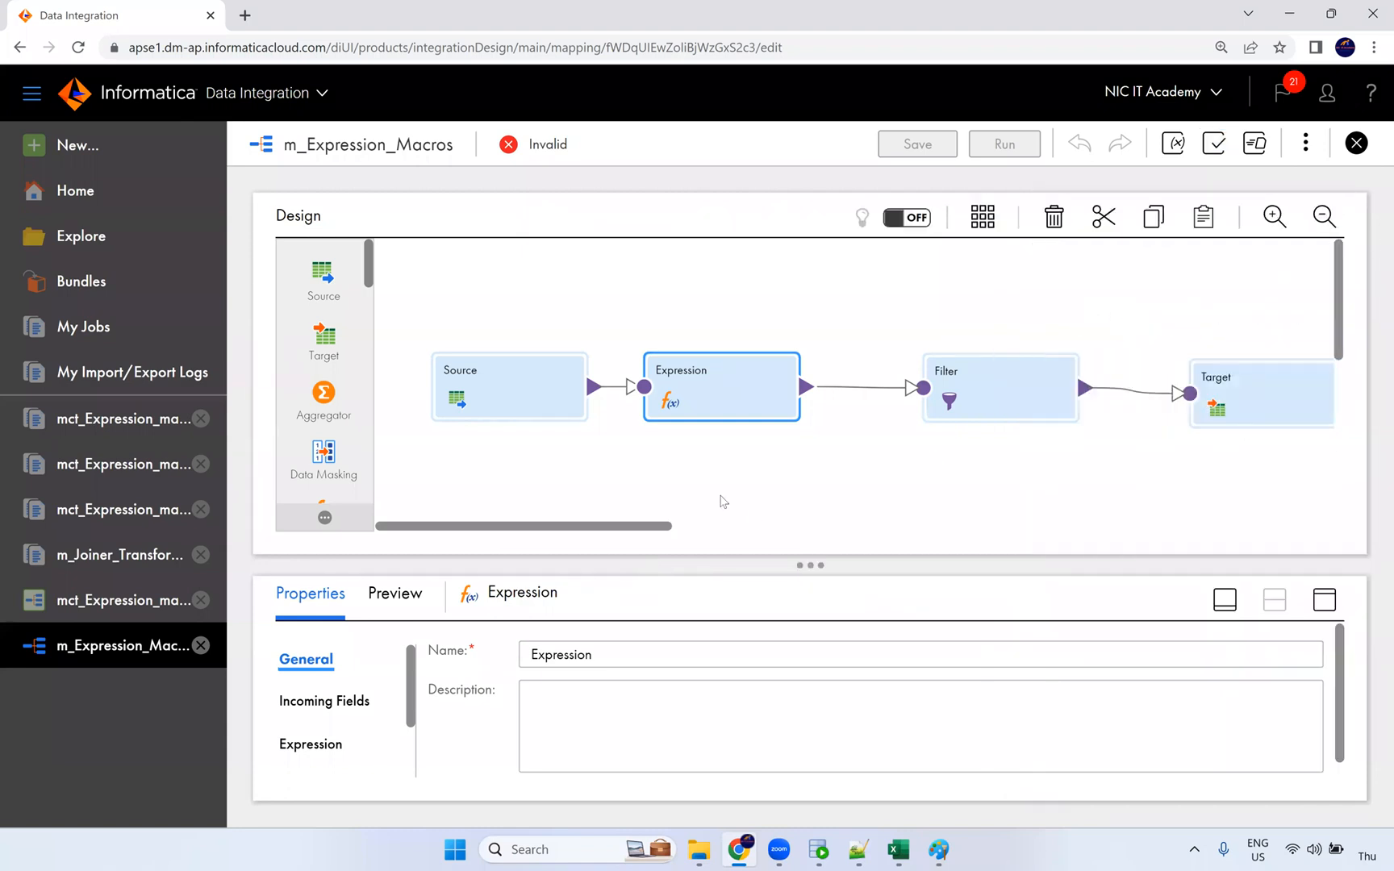
Step: Maximize the Expression properties and open the %in_PORTS%_out field expression
left_click(1324, 605)
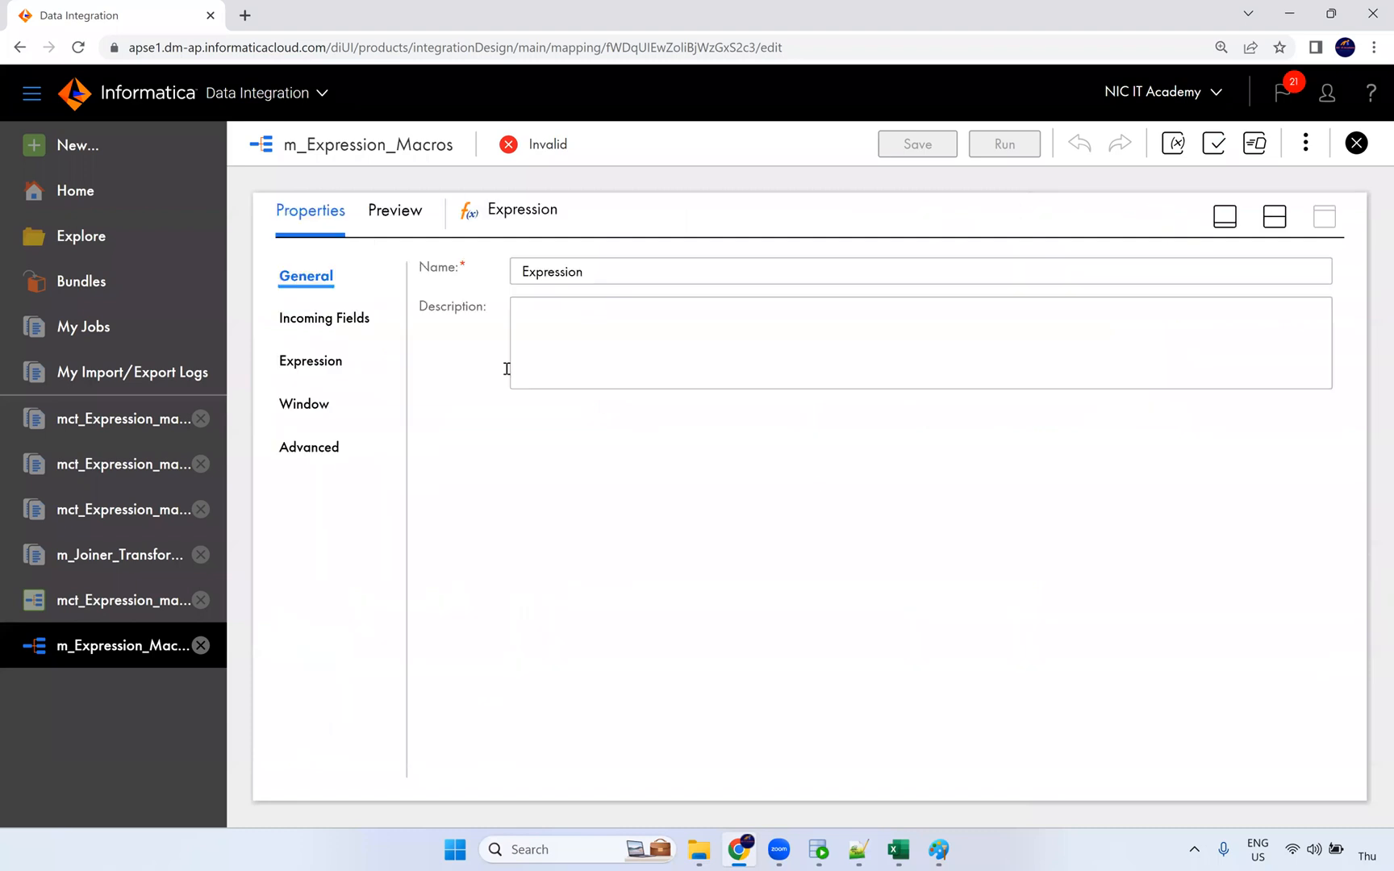
left_click(318, 365)
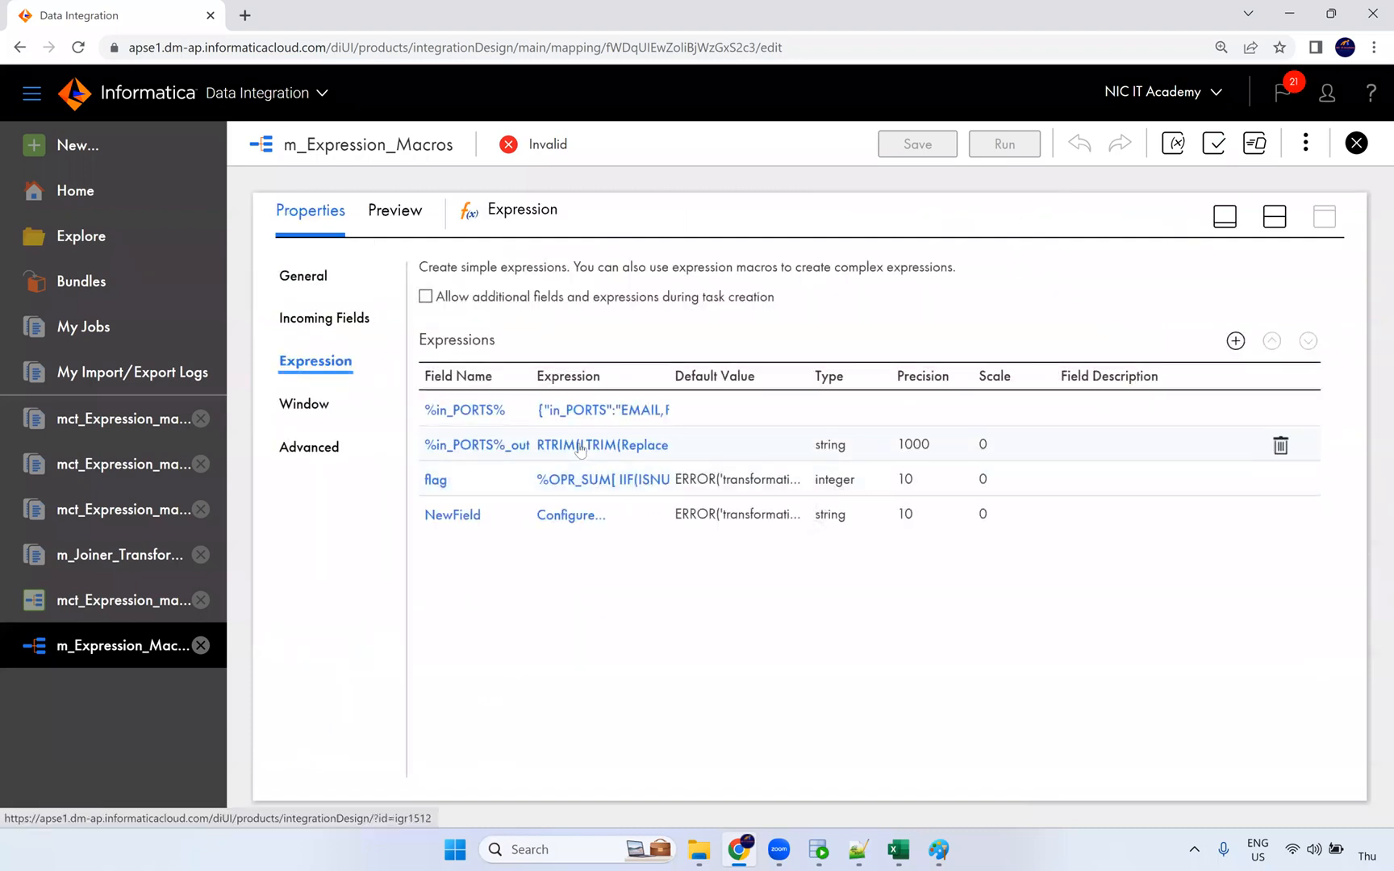
left_click(580, 446)
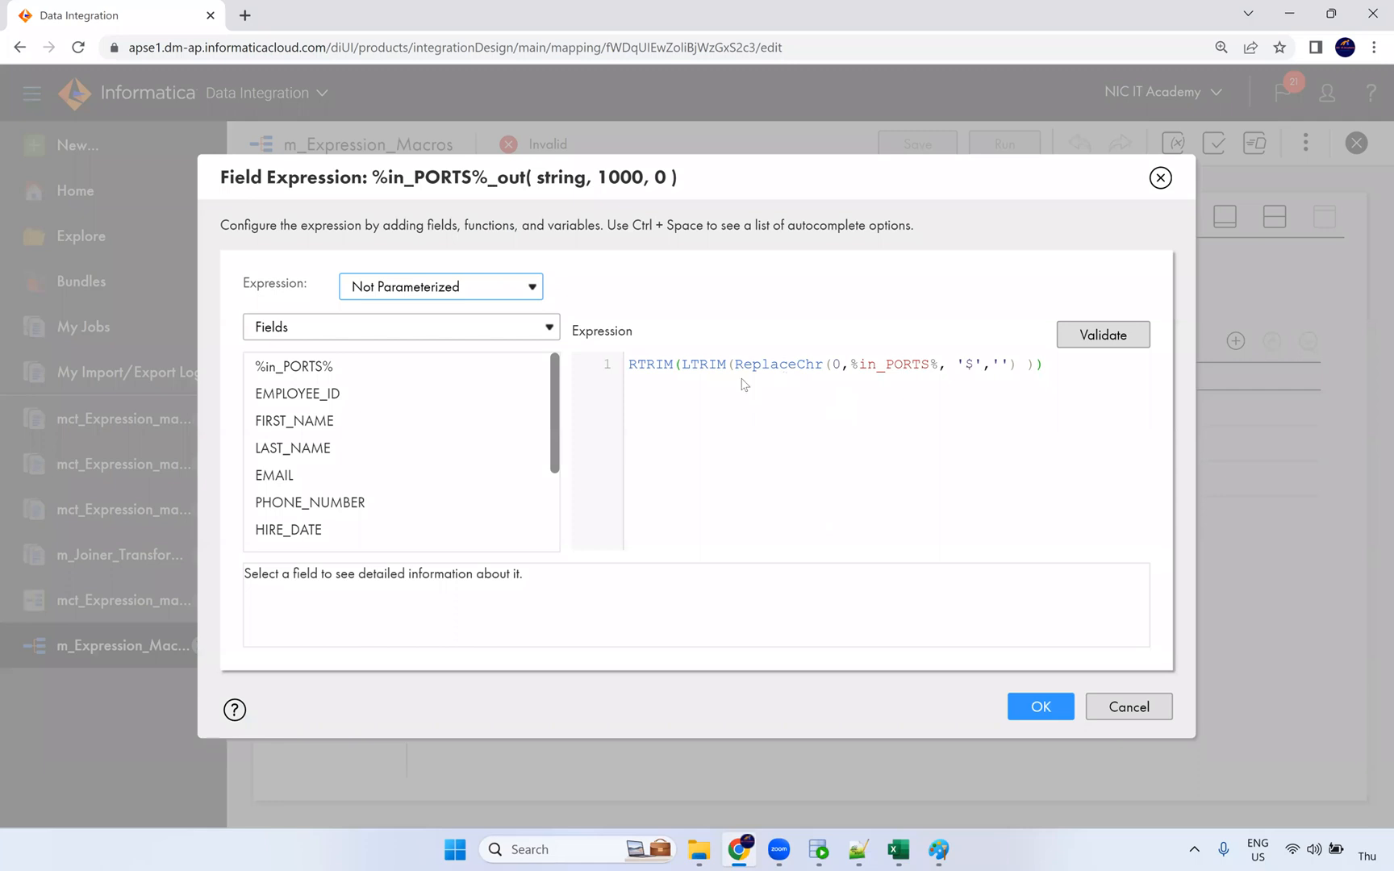
Step: Browse the built-in functions and insert a trial Reg_Replace into the expression
left_click(386, 336)
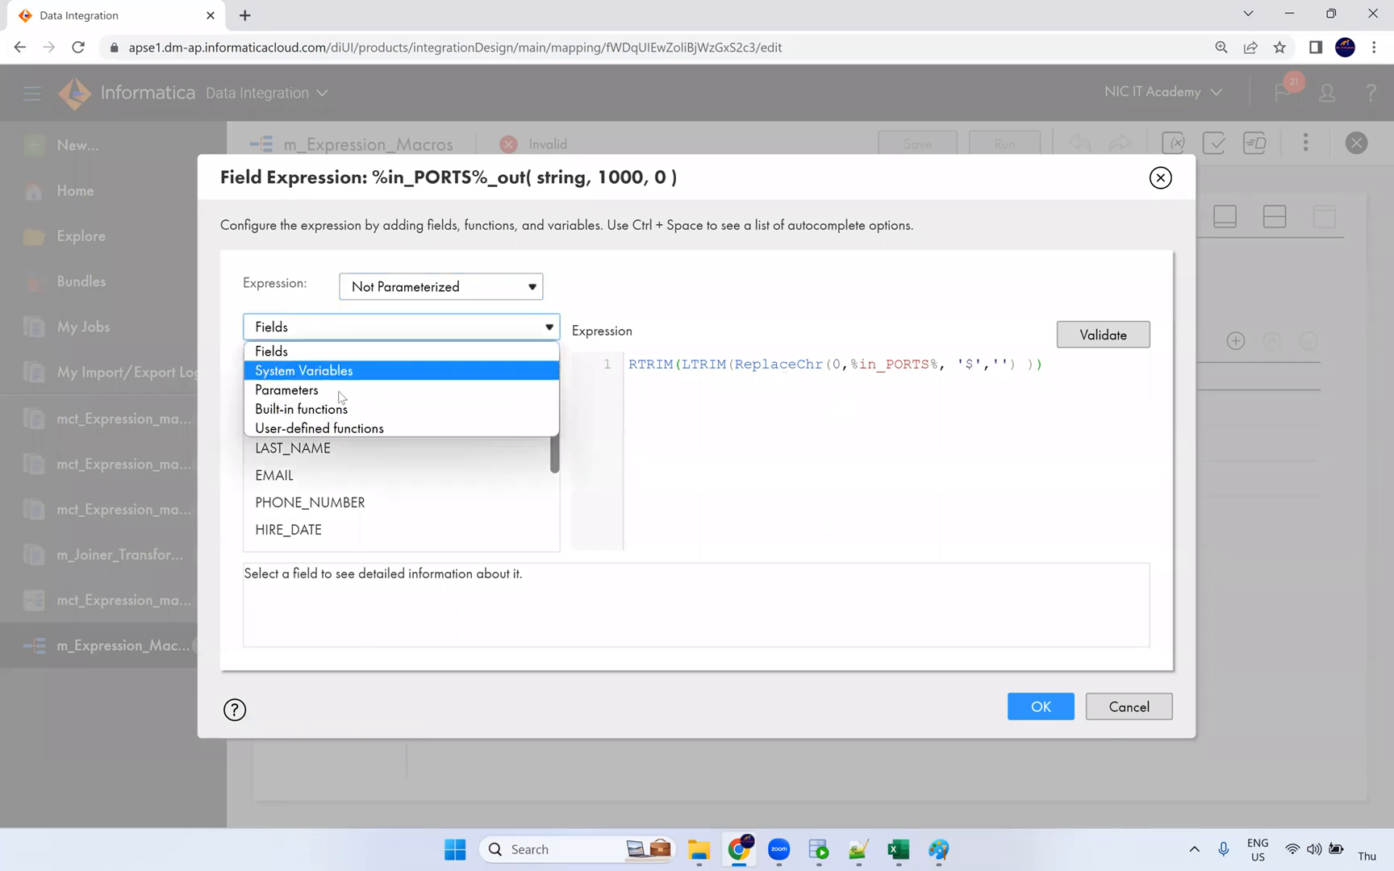
left_click(333, 410)
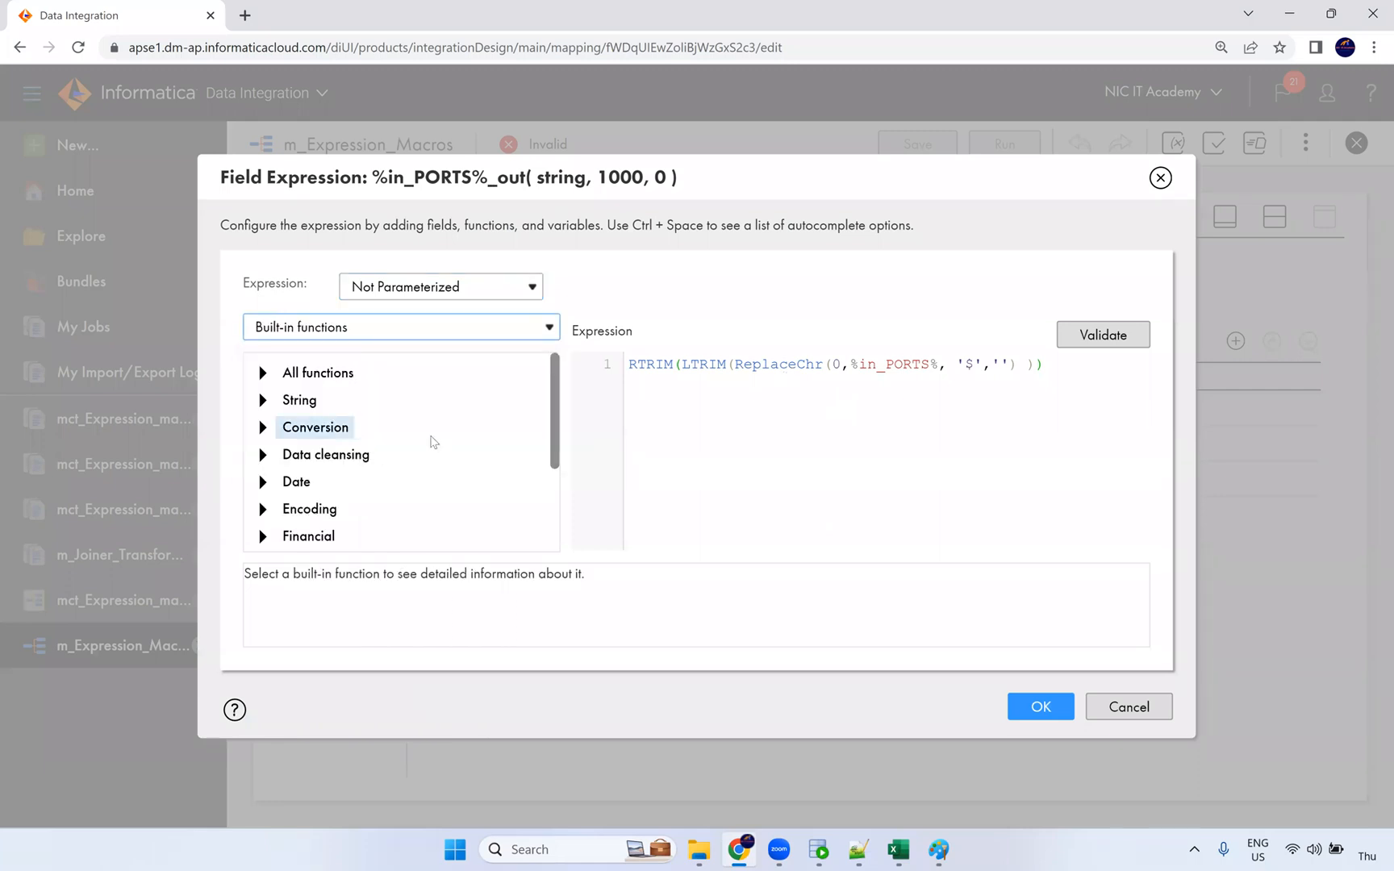
scroll(407, 468, "down", 3)
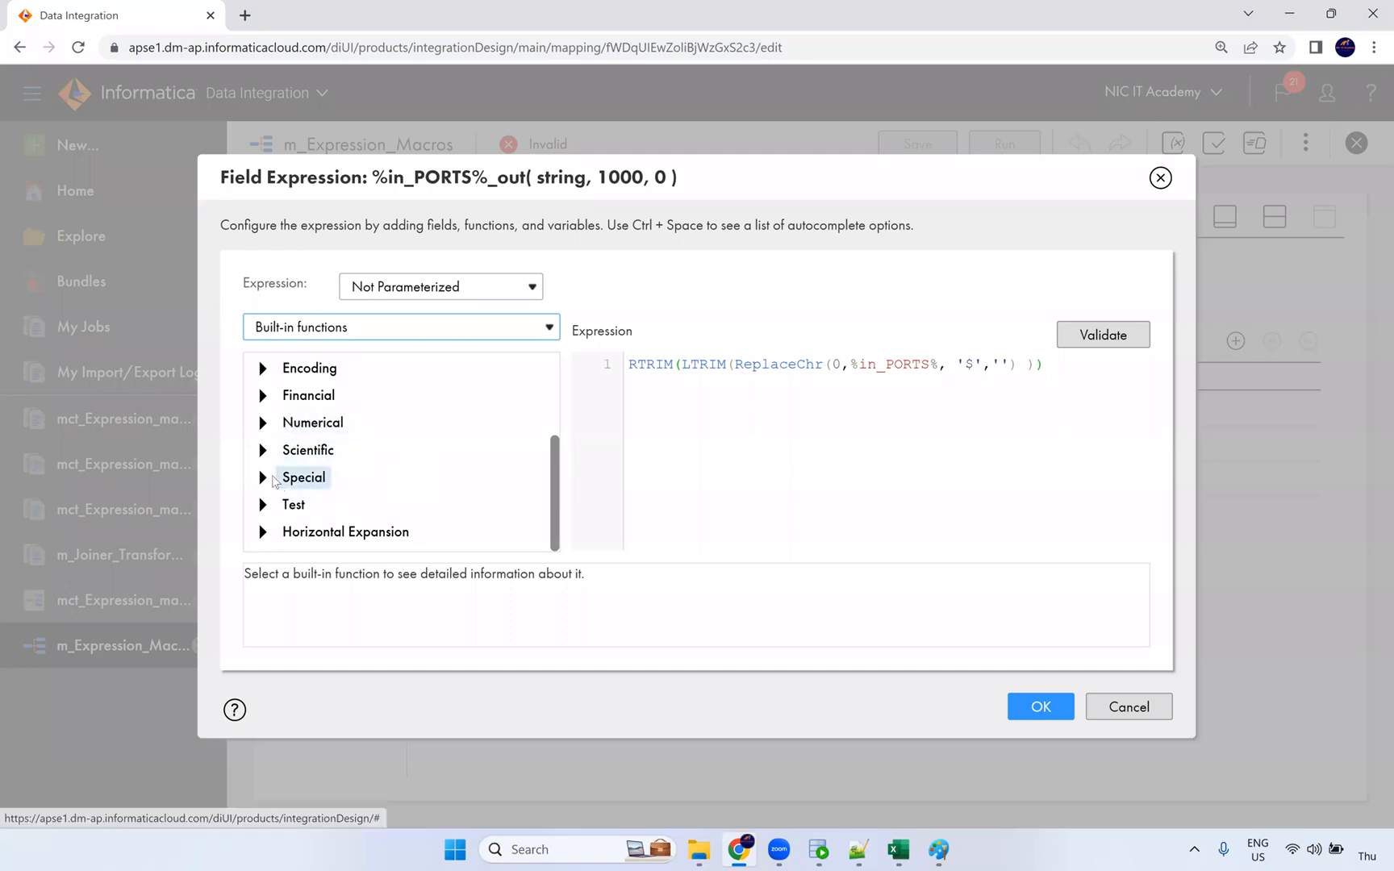
left_click(303, 476)
scroll(476, 491, "down", 3)
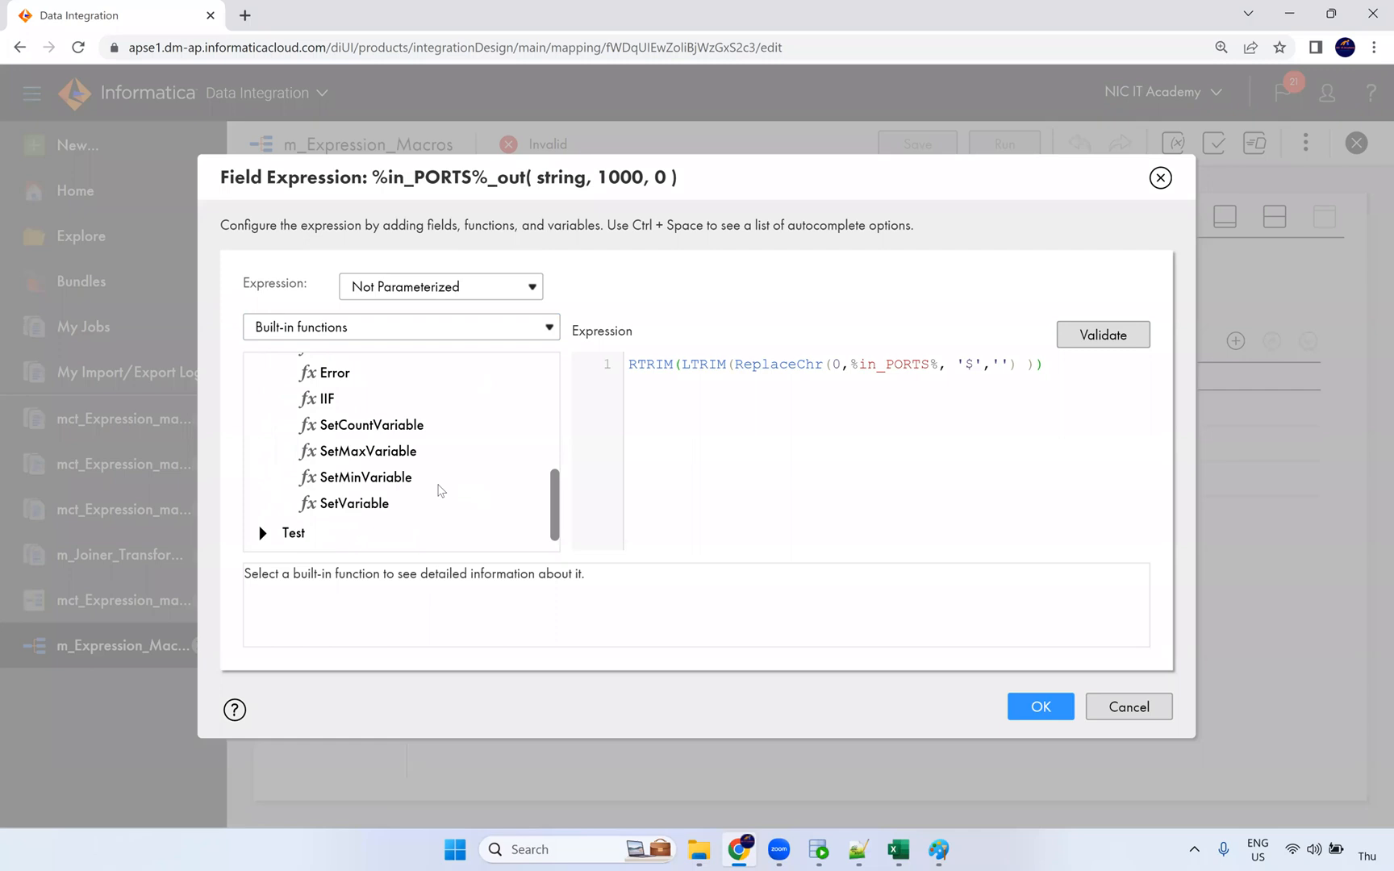
scroll(435, 492, "up", 6)
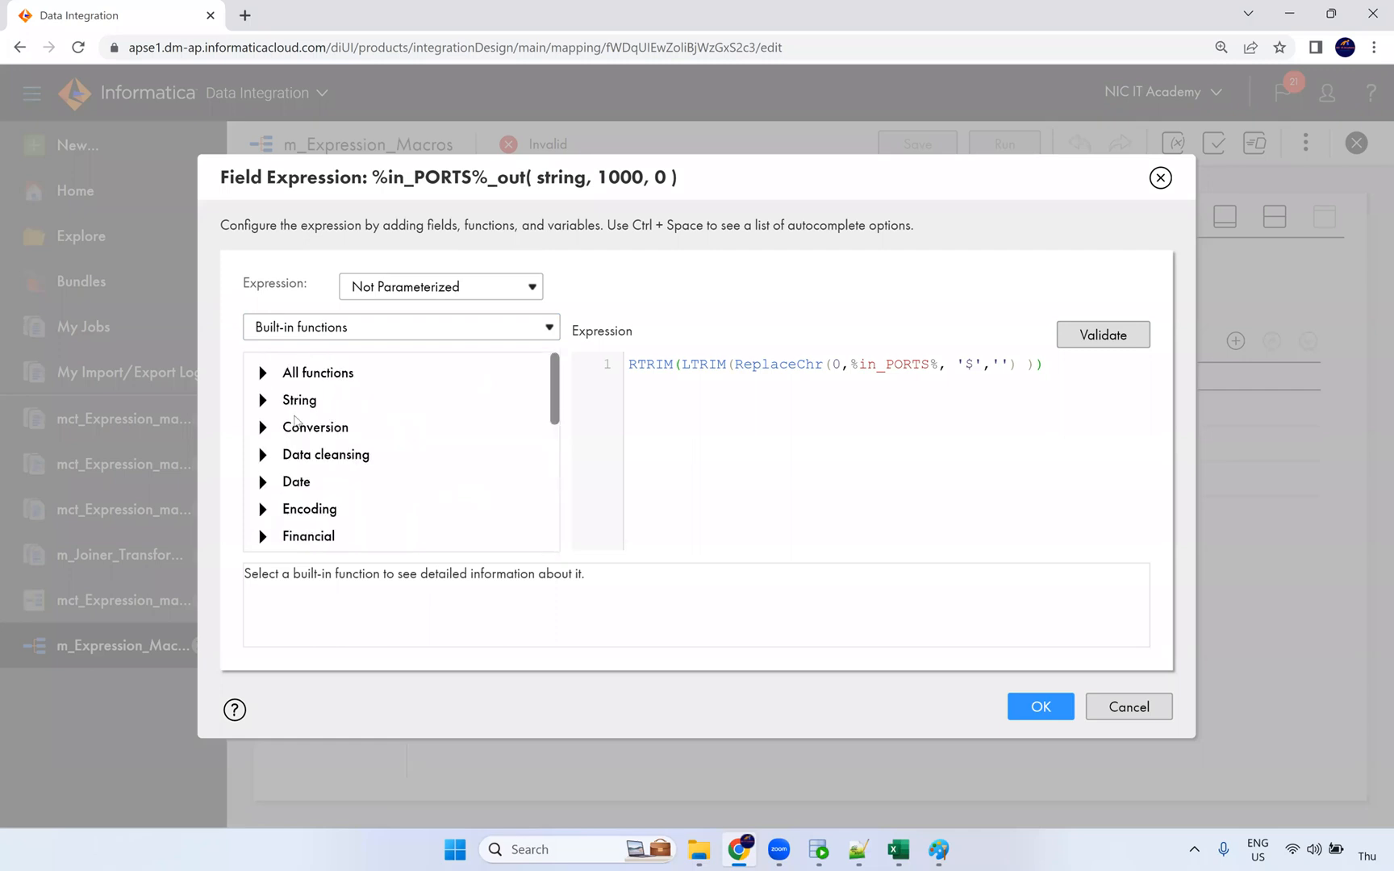
left_click(274, 377)
scroll(412, 492, "down", 20)
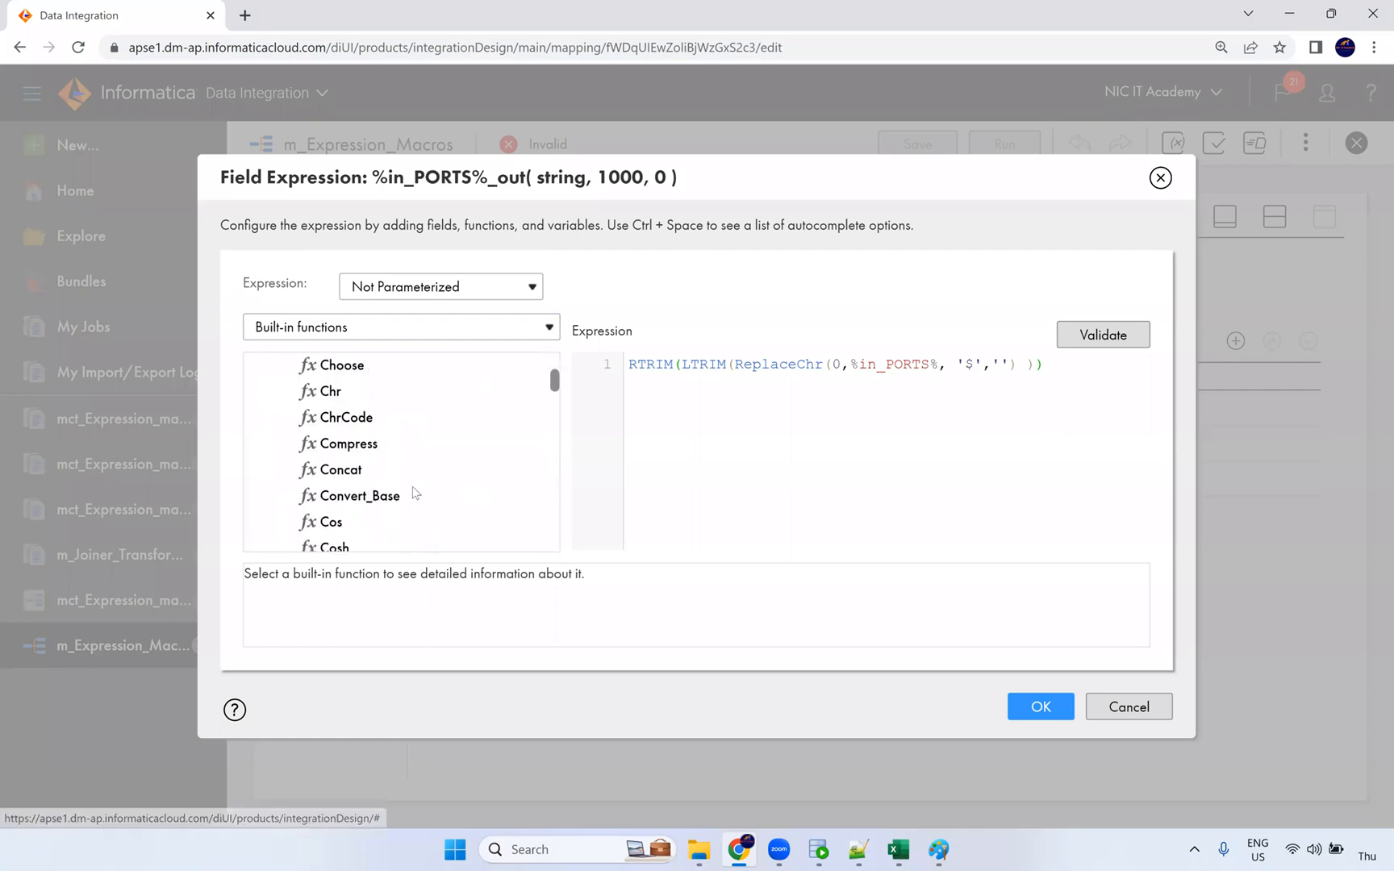
scroll(413, 493, "down", 10)
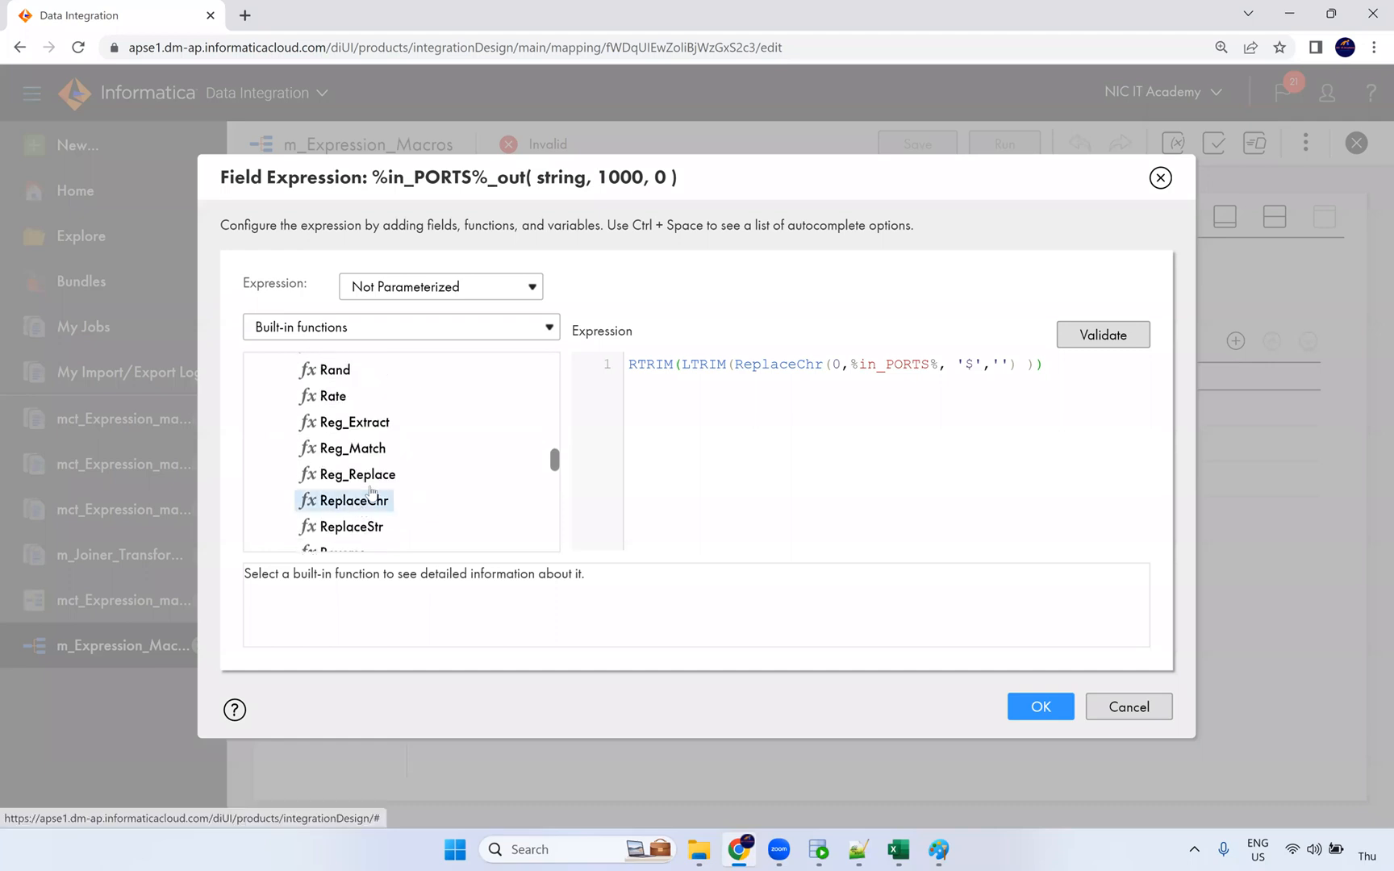
double_click(358, 476)
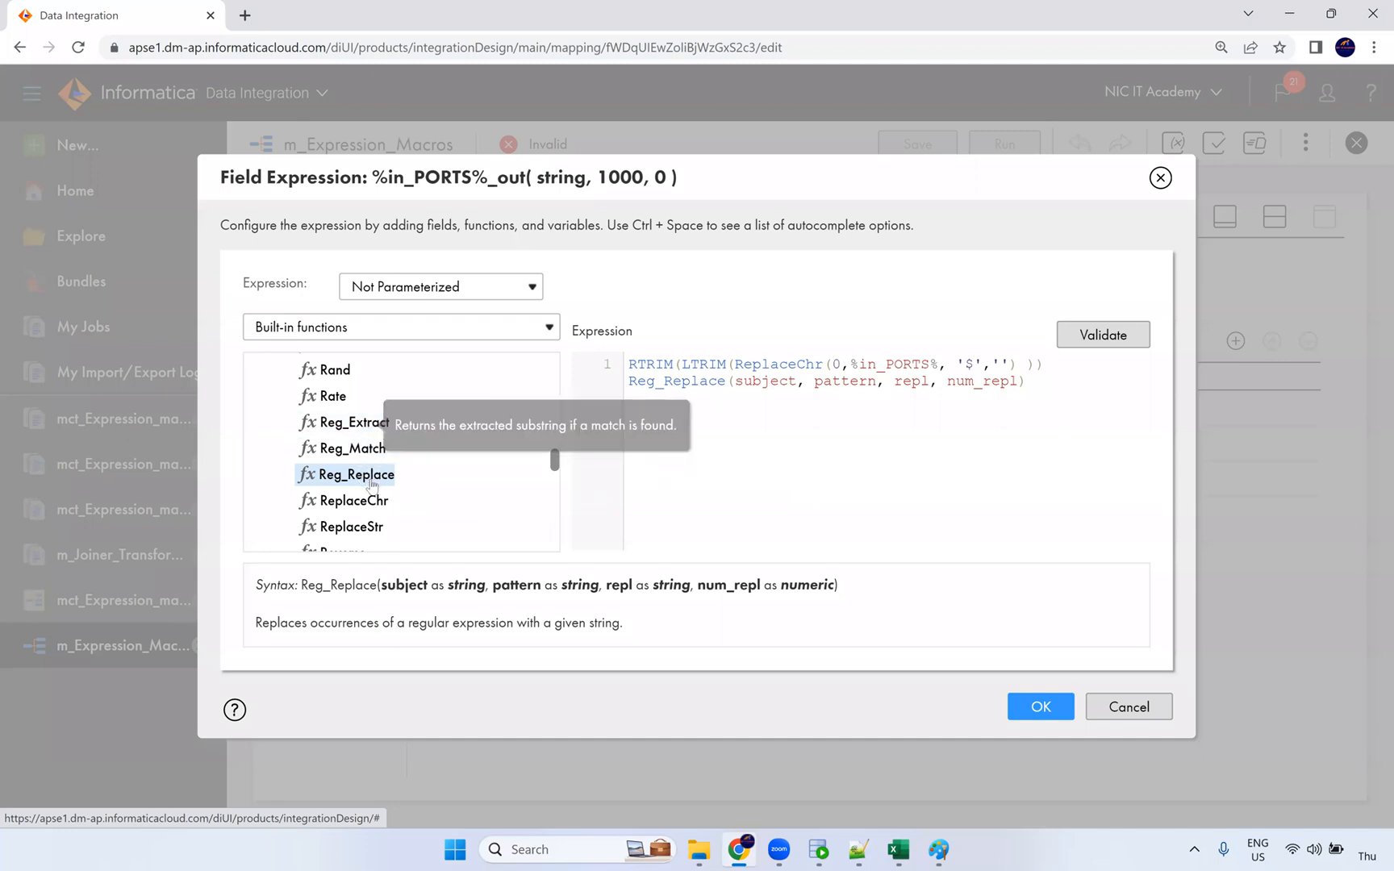
scroll(376, 473, "down", 1)
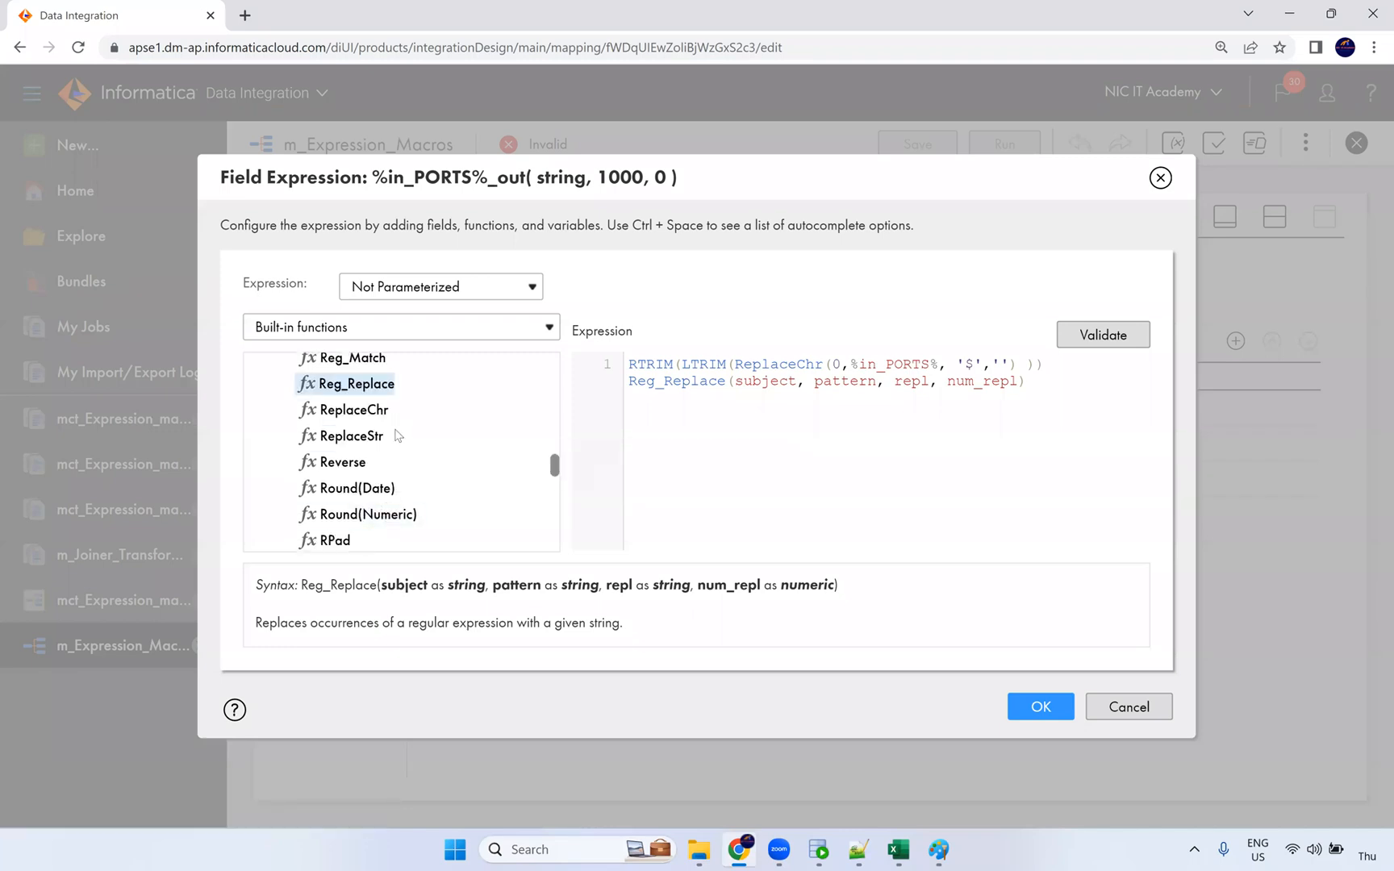
scroll(388, 436, "up", 1)
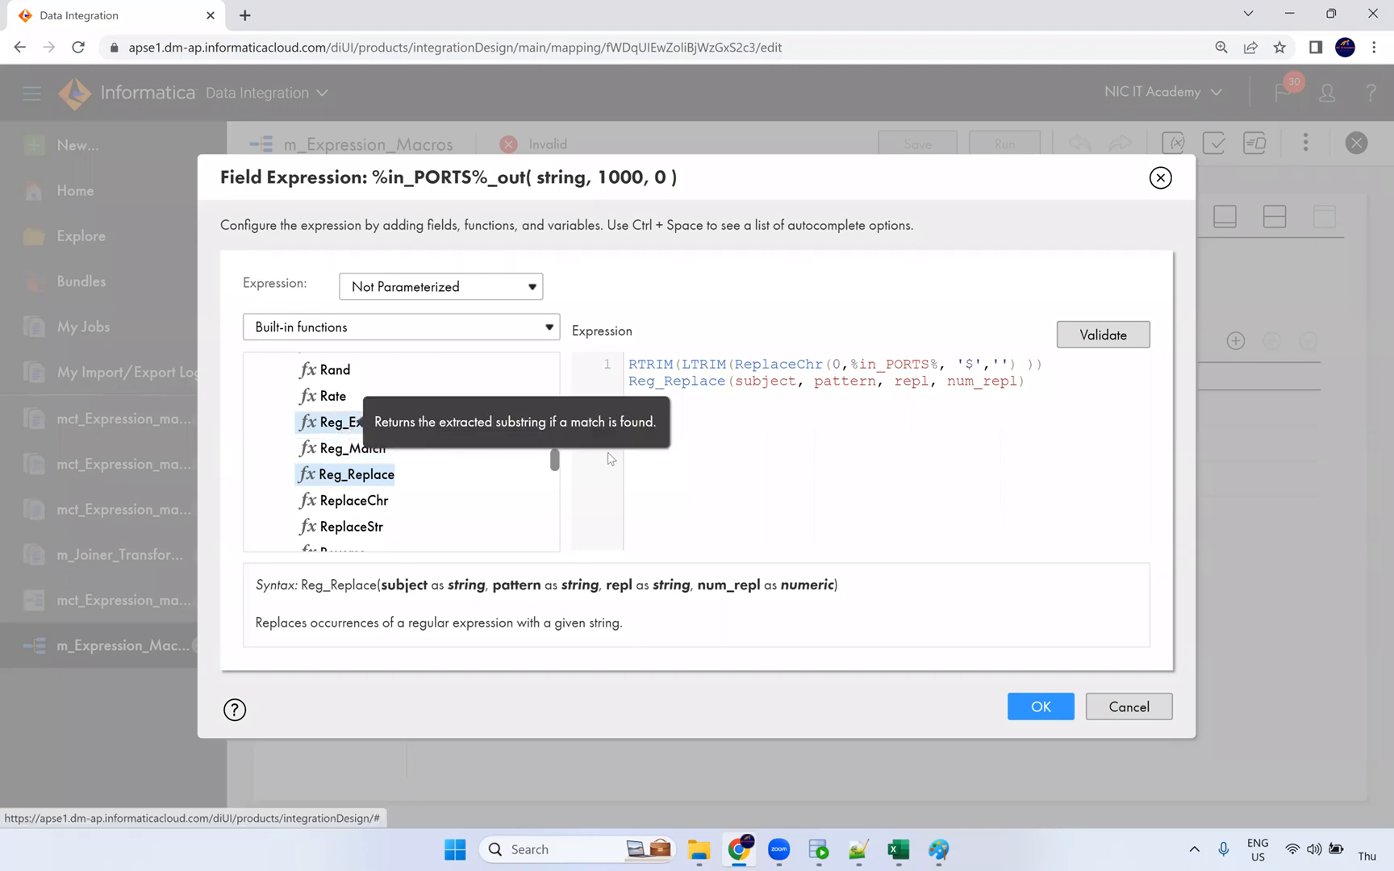
Step: Inspect LTRIM and ReplaceChr in the expression, then cancel without keeping changes
double_click(717, 364)
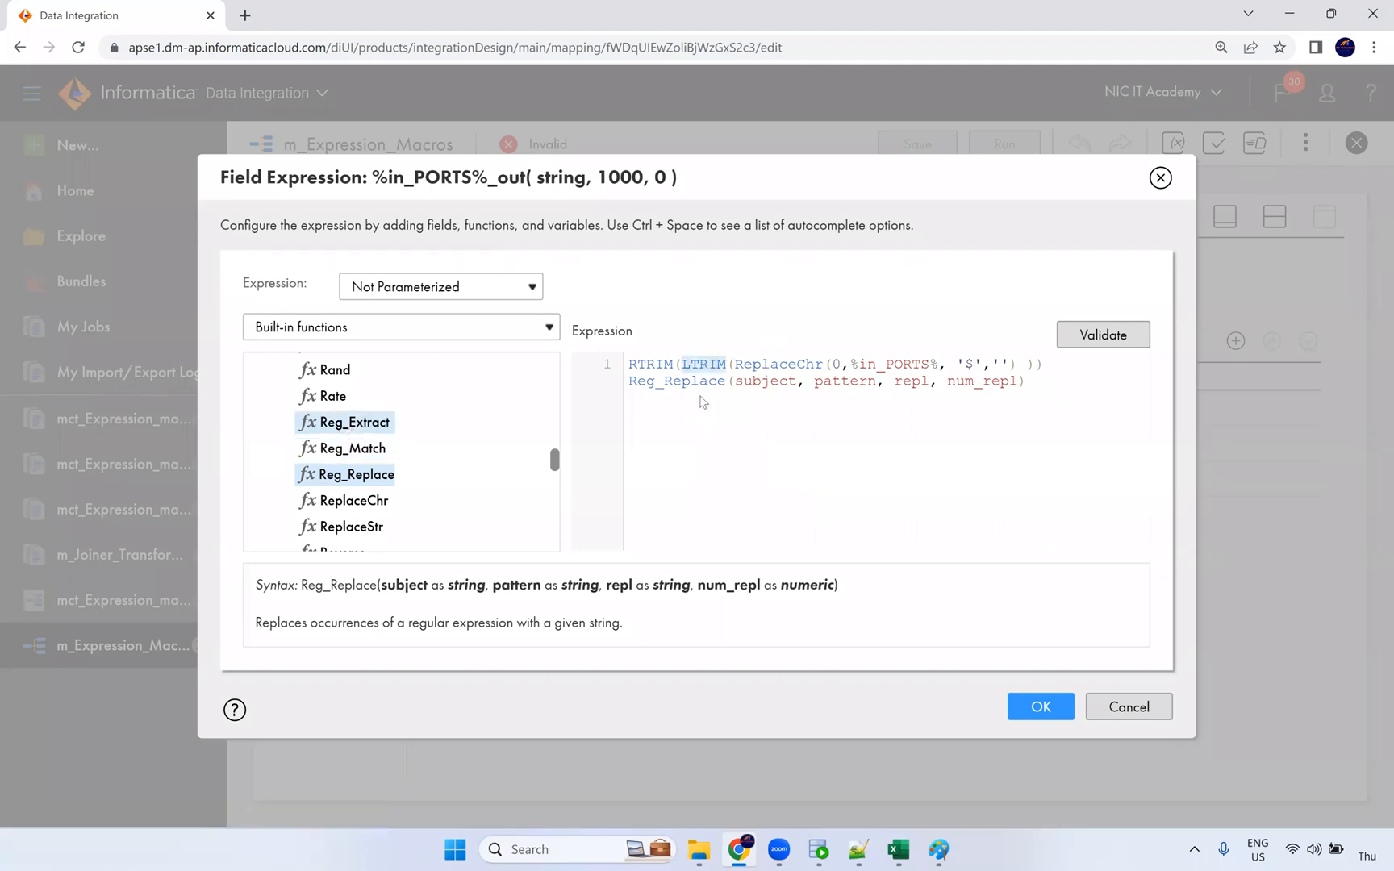
double_click(779, 365)
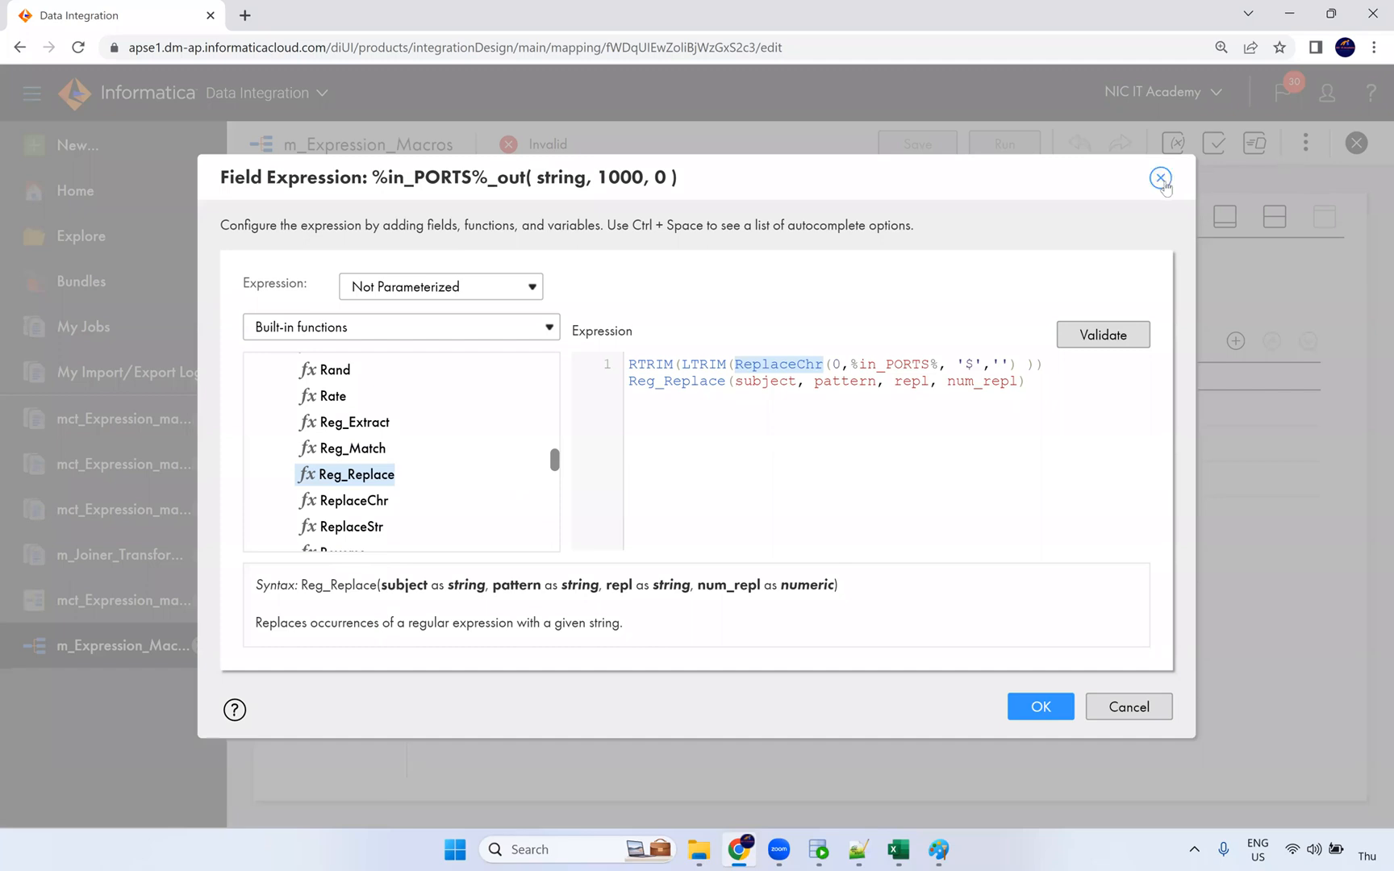
left_click(1132, 707)
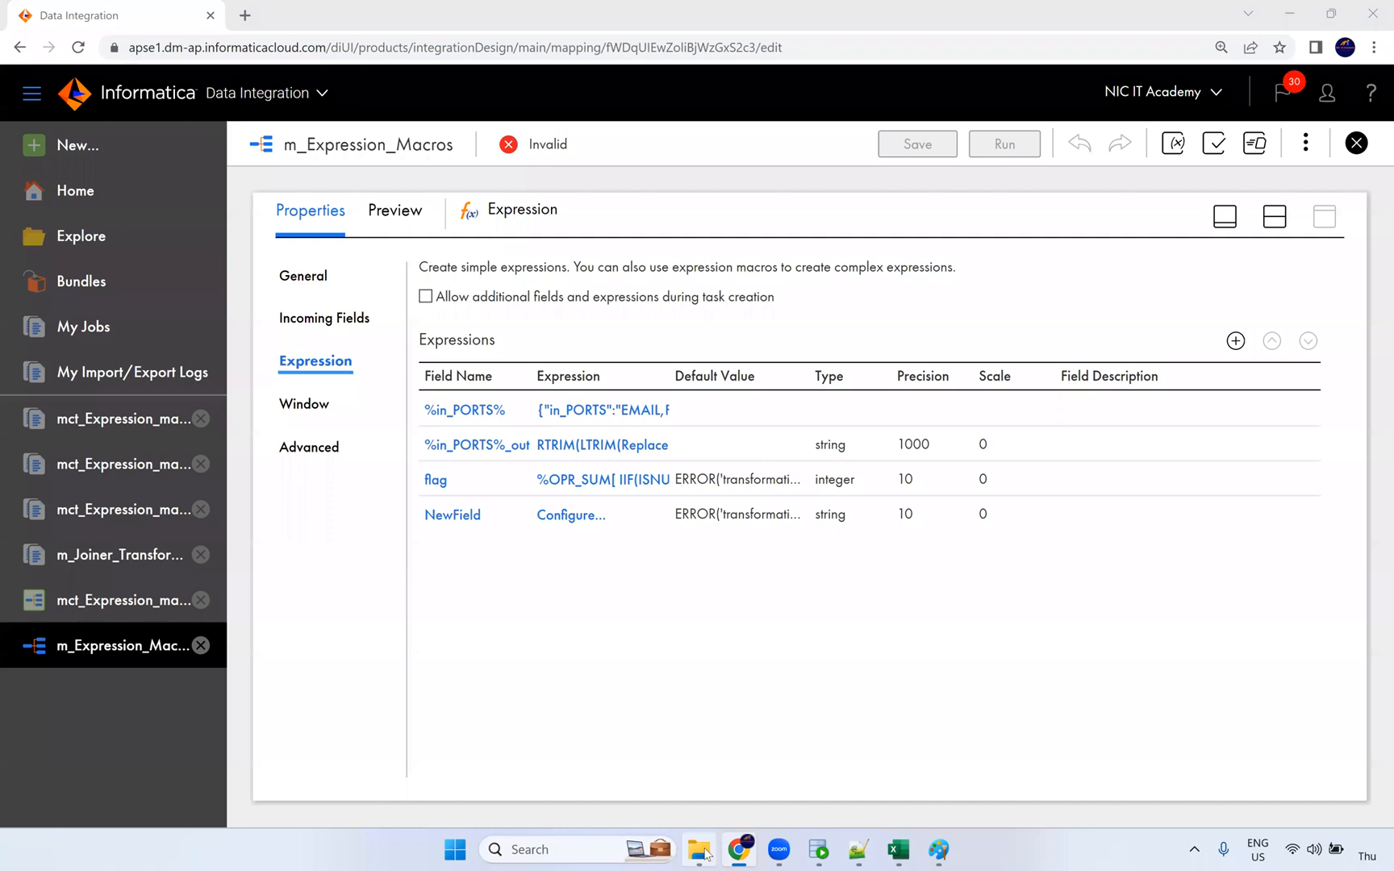
Step: Recheck the %in_PORTS%_out expression, close it unchanged, and switch to Oracle SQL Developer
mouse_move(704, 854)
left_click(600, 445)
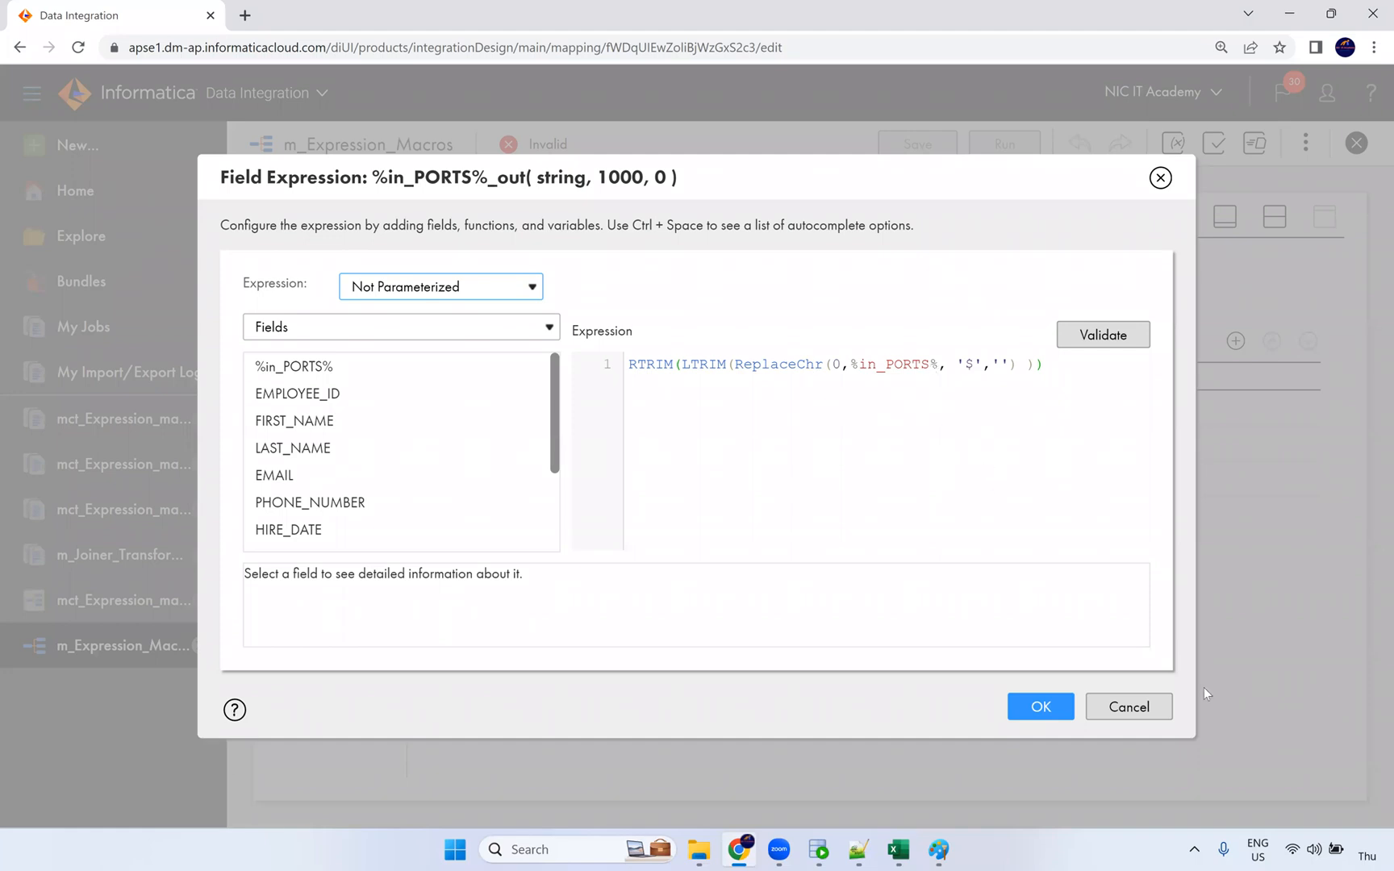
left_click(1146, 720)
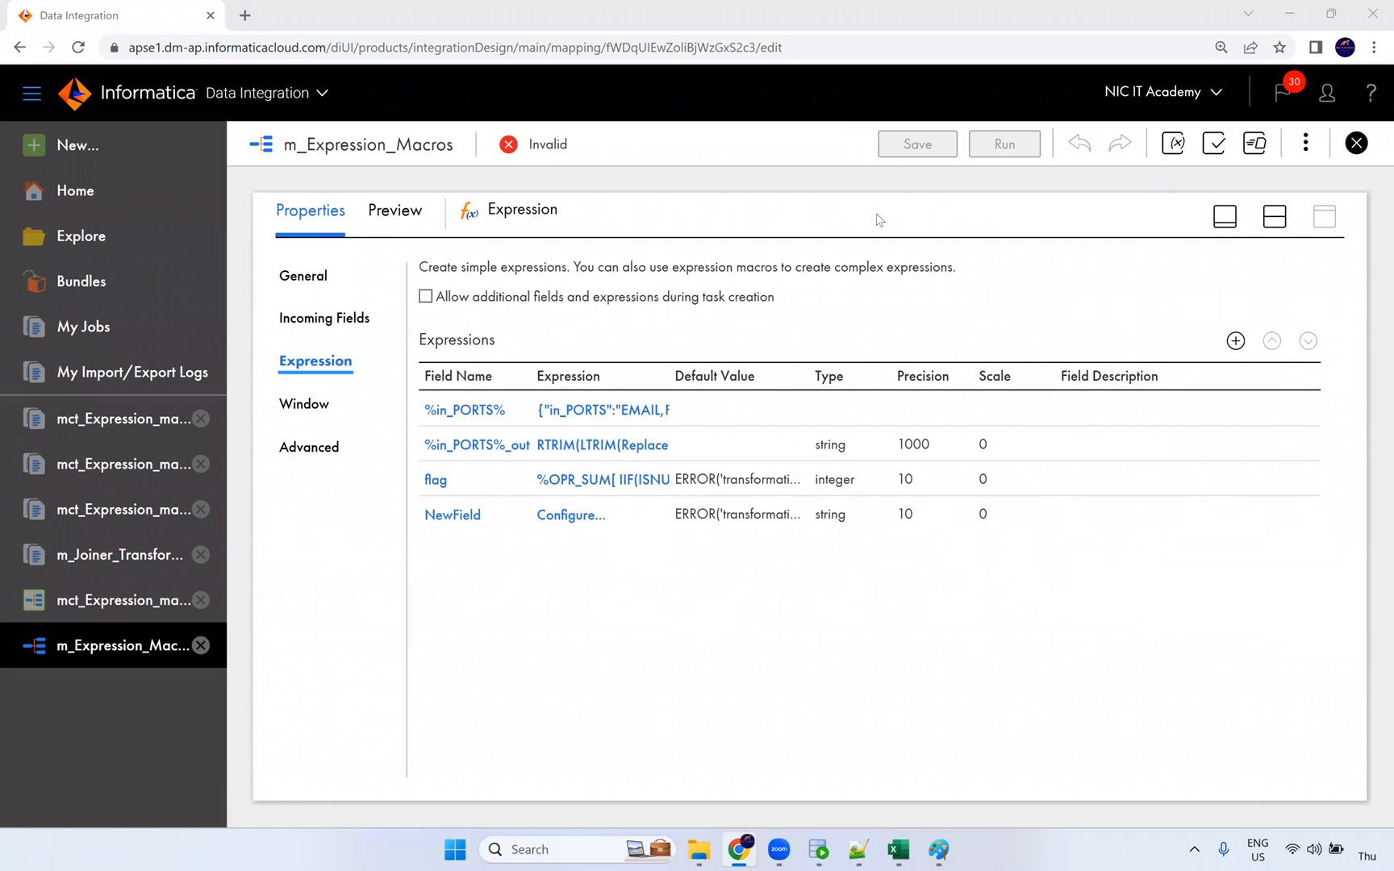
left_click(818, 849)
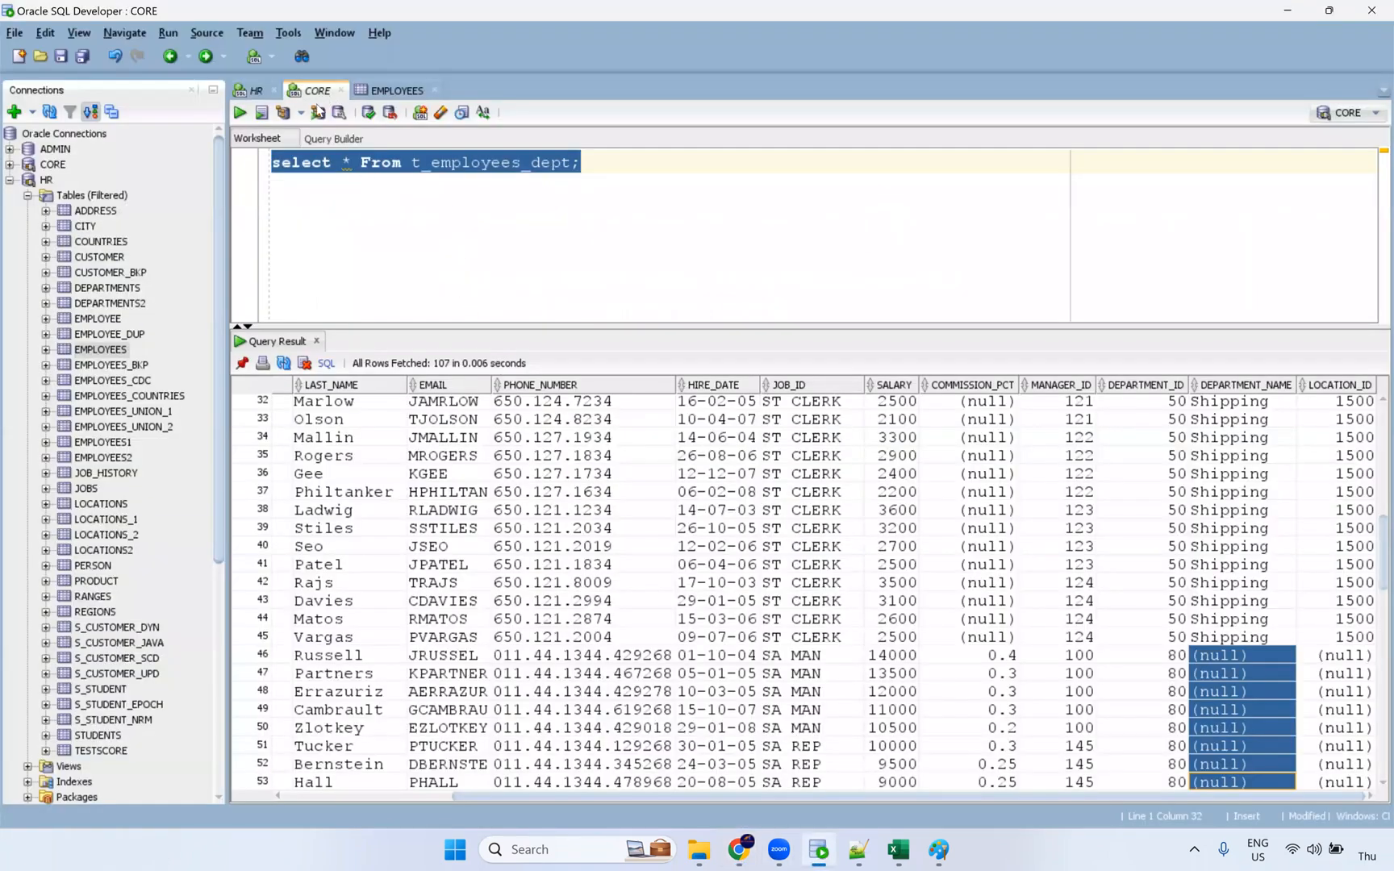
Step: Add a 'commit?' line below the employees query in the HR worksheet
left_click(257, 91)
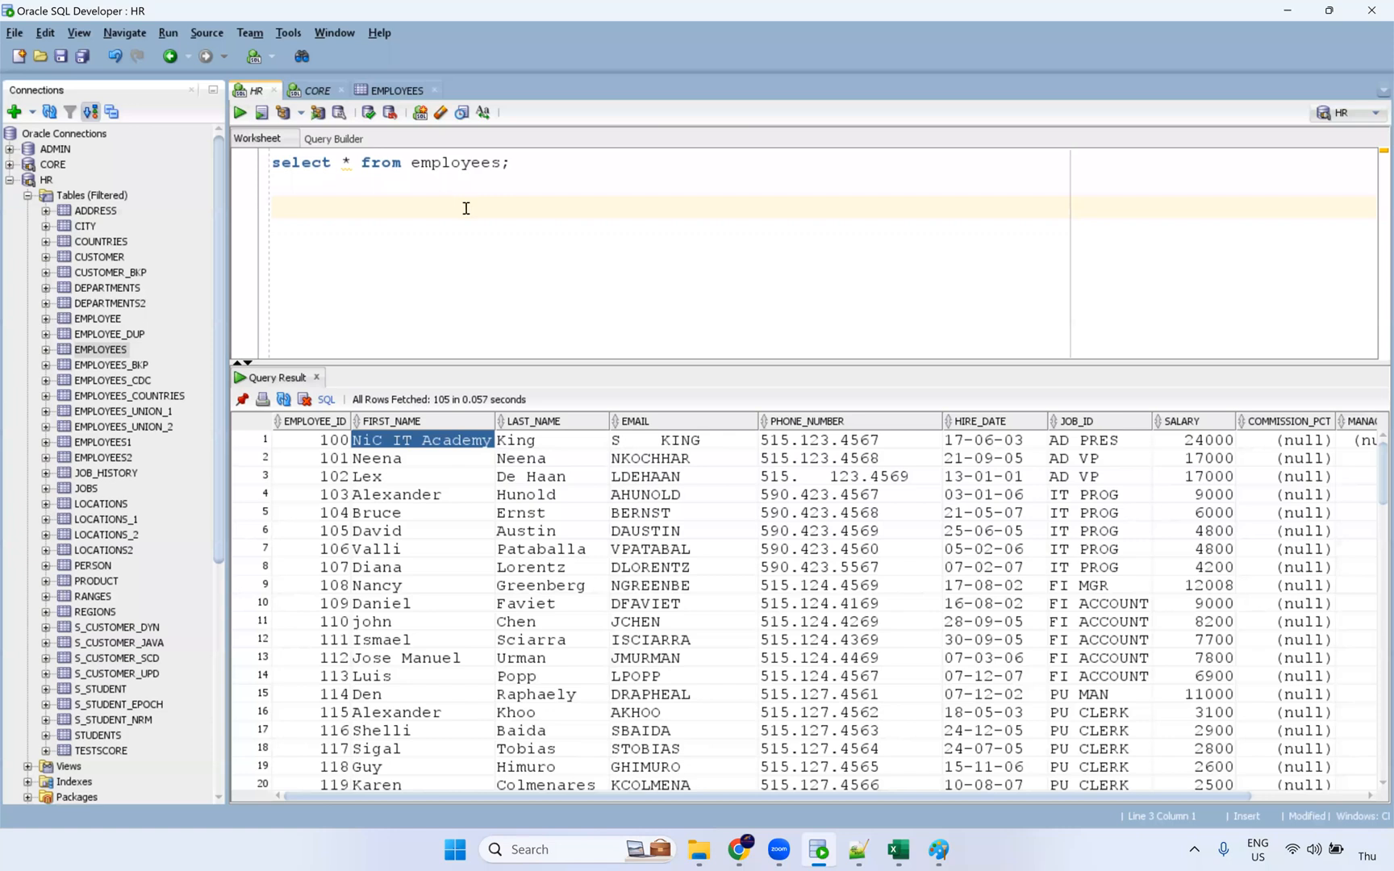
left_click(551, 171)
key("Return")
key("Return")
type("commit")
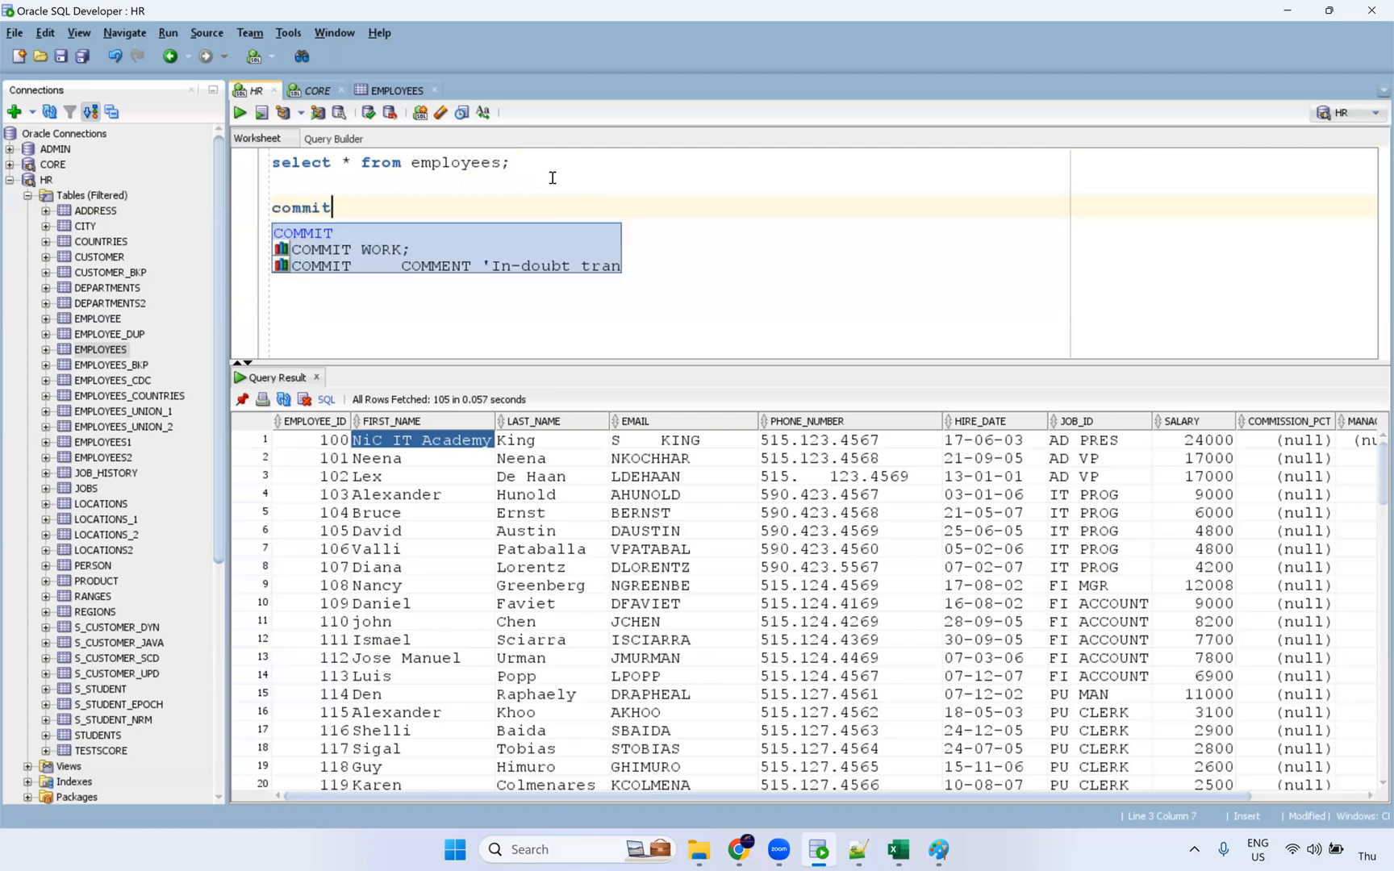
type("?")
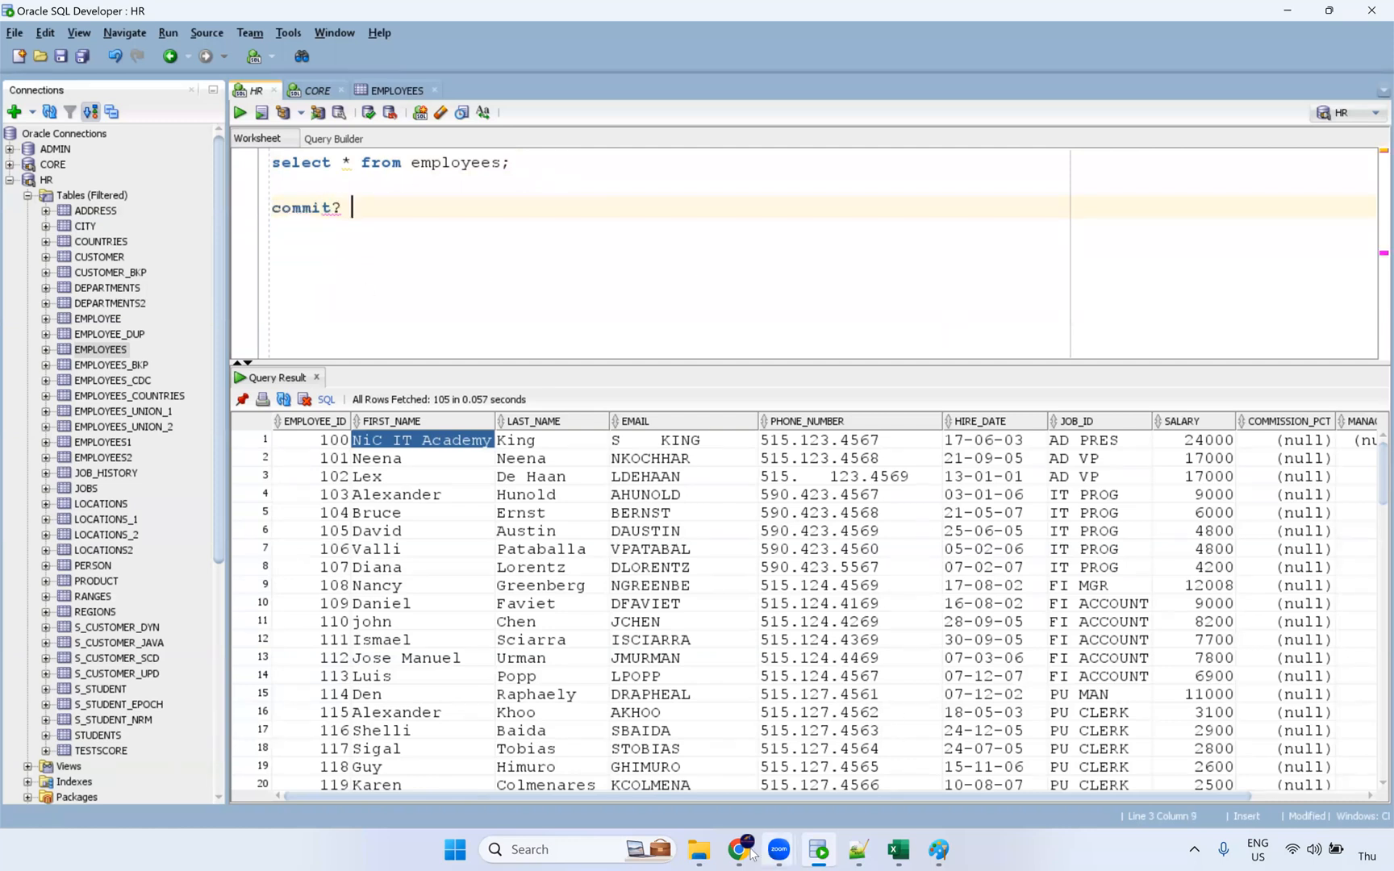
Step: Select employee result rows 2 to 16 while comparing against the Informatica mapping
mouse_move(750, 852)
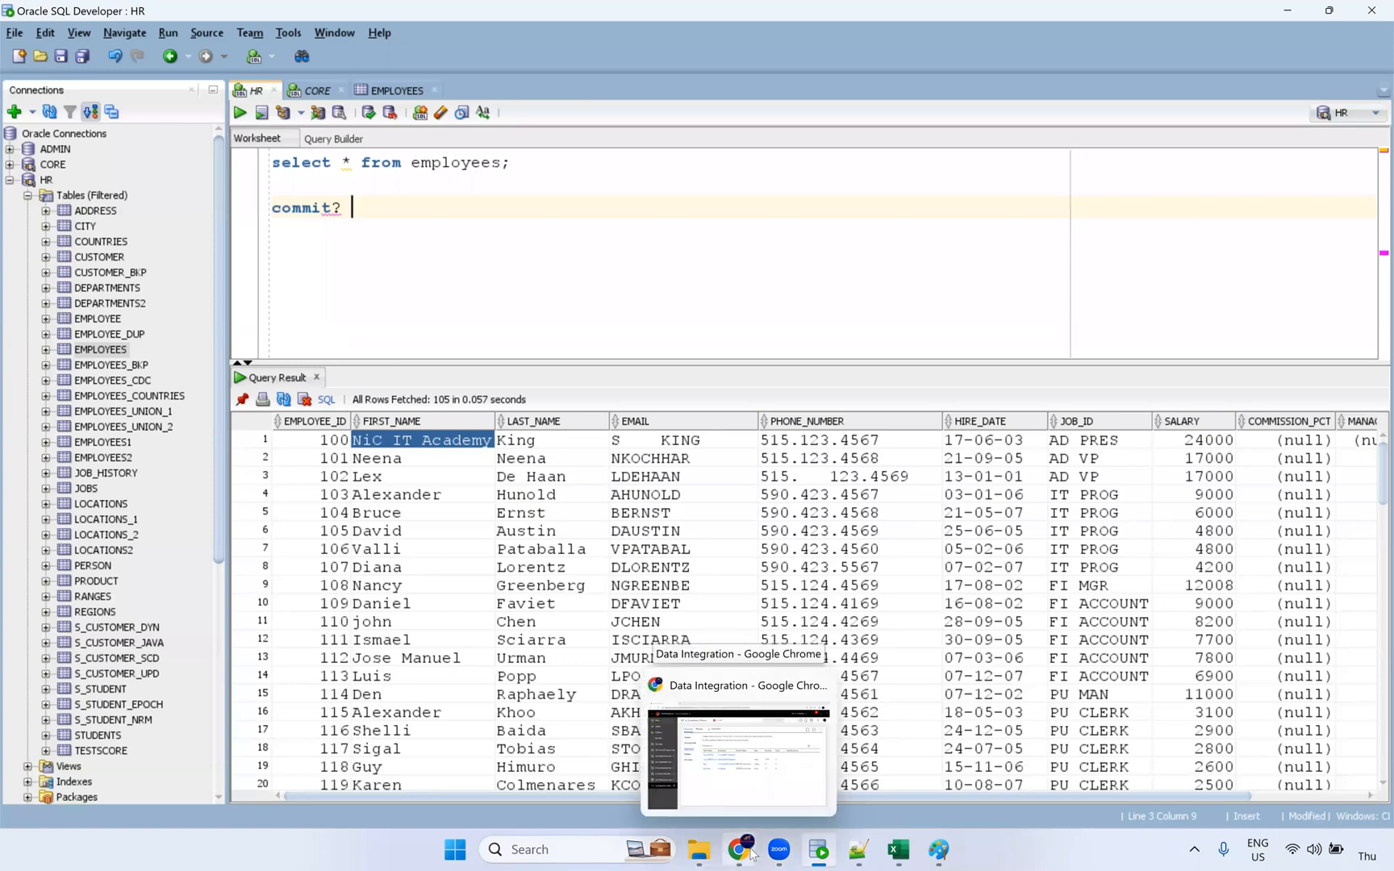
left_click(750, 852)
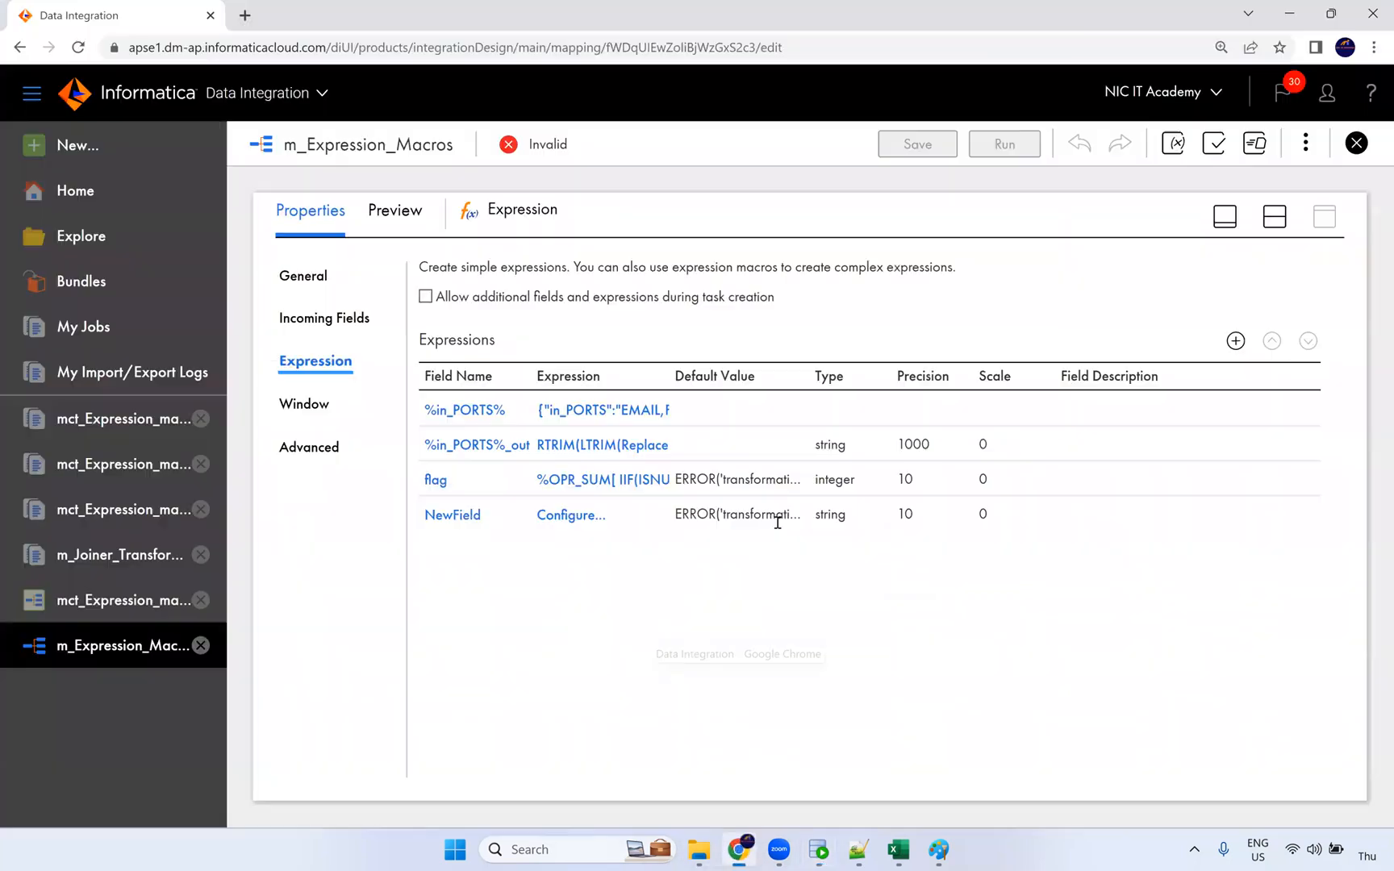
key("alt+Tab")
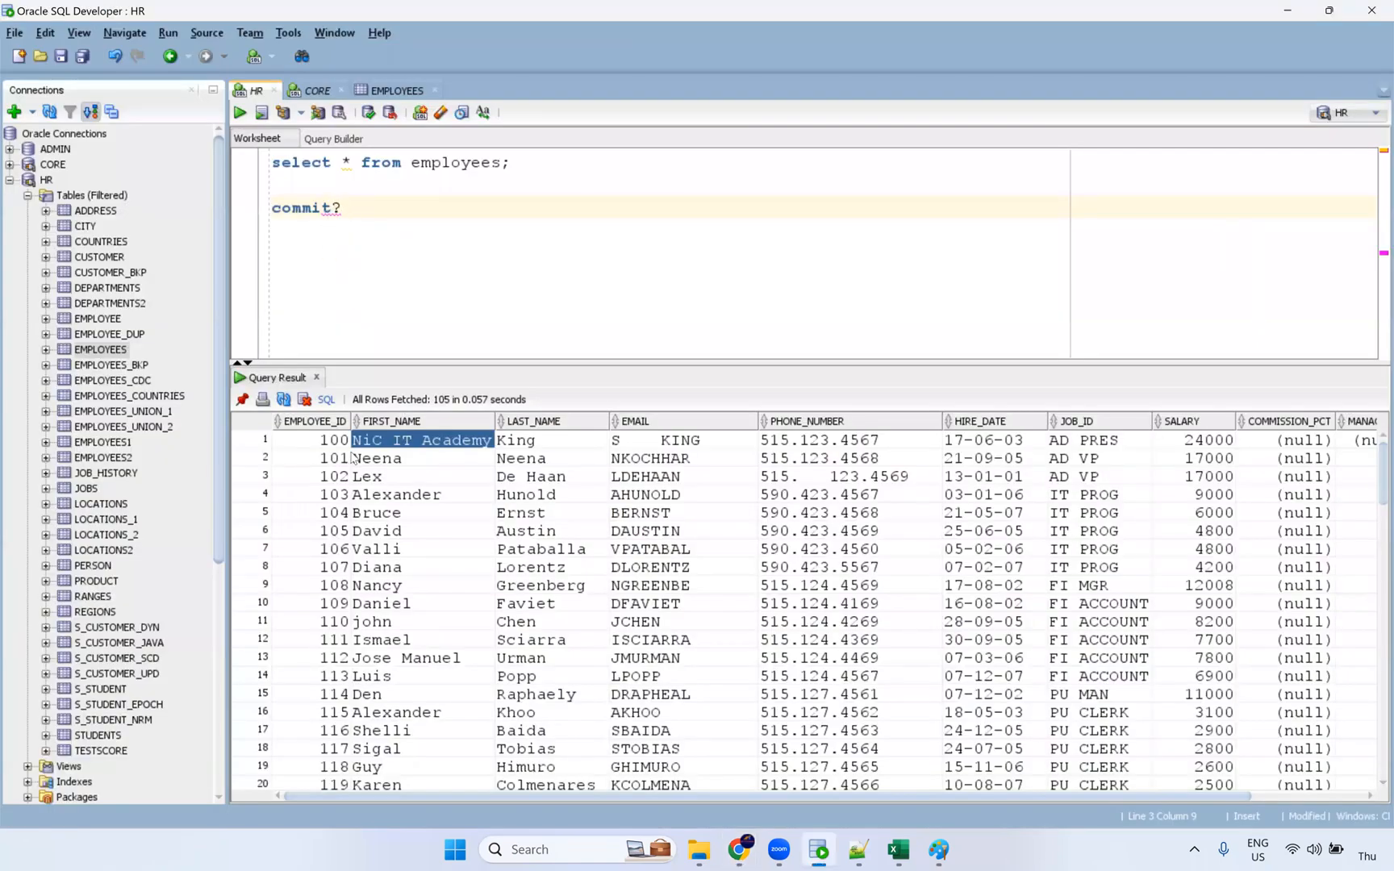
left_click_drag(352, 458, 873, 773)
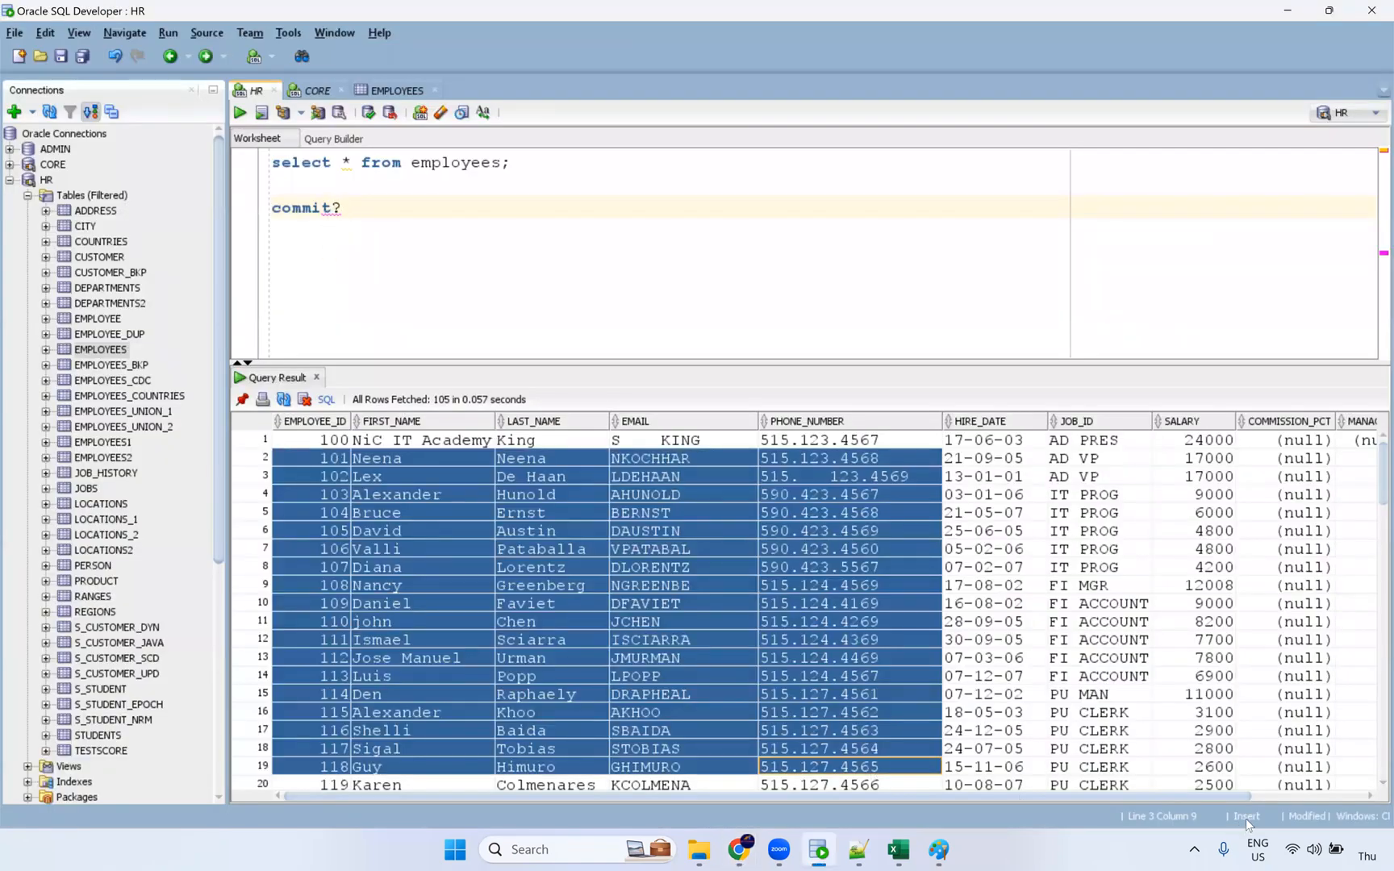
left_click(645, 567)
left_click_drag(328, 458, 843, 708)
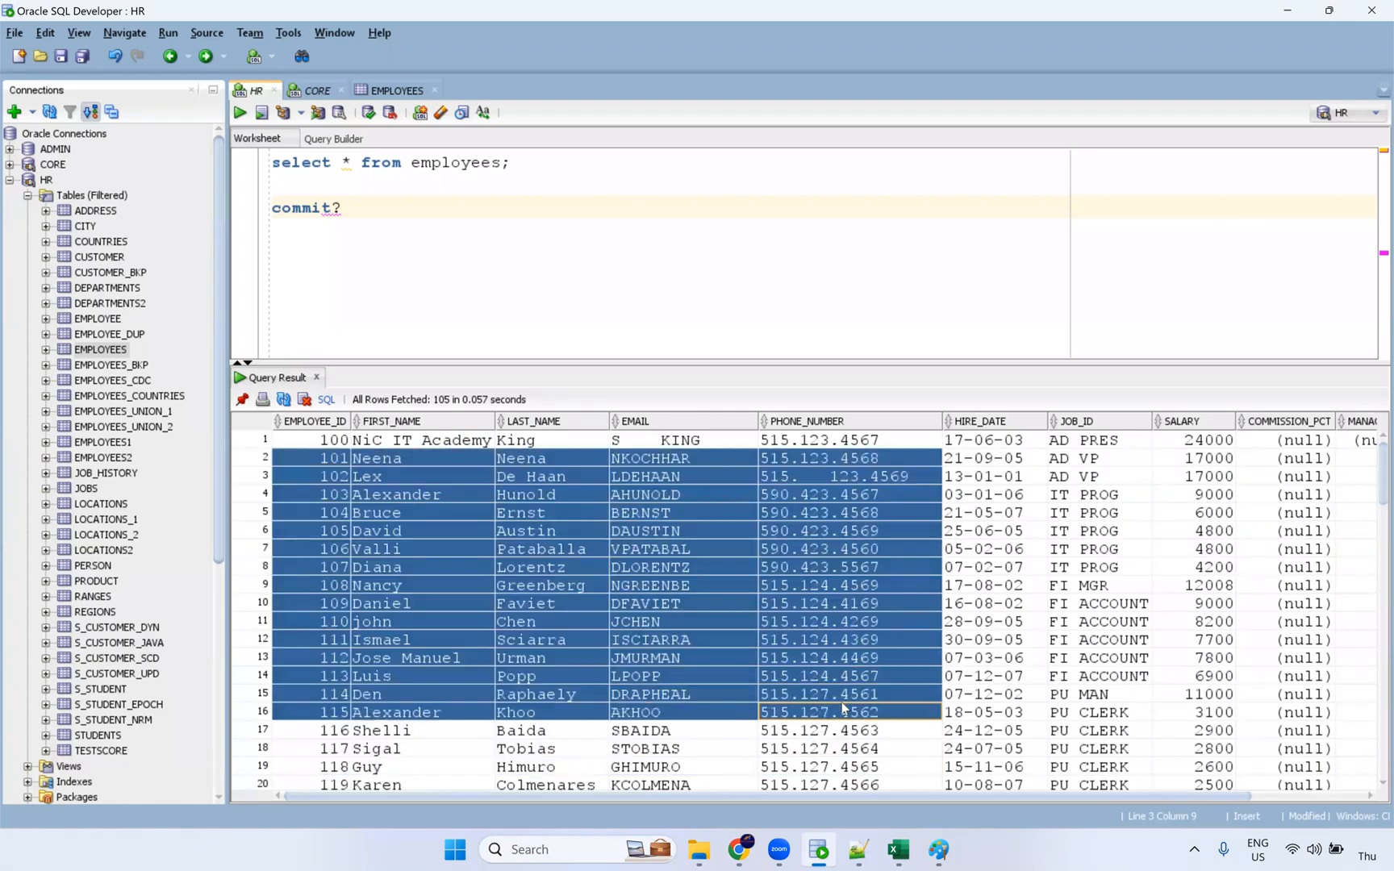
left_click(738, 849)
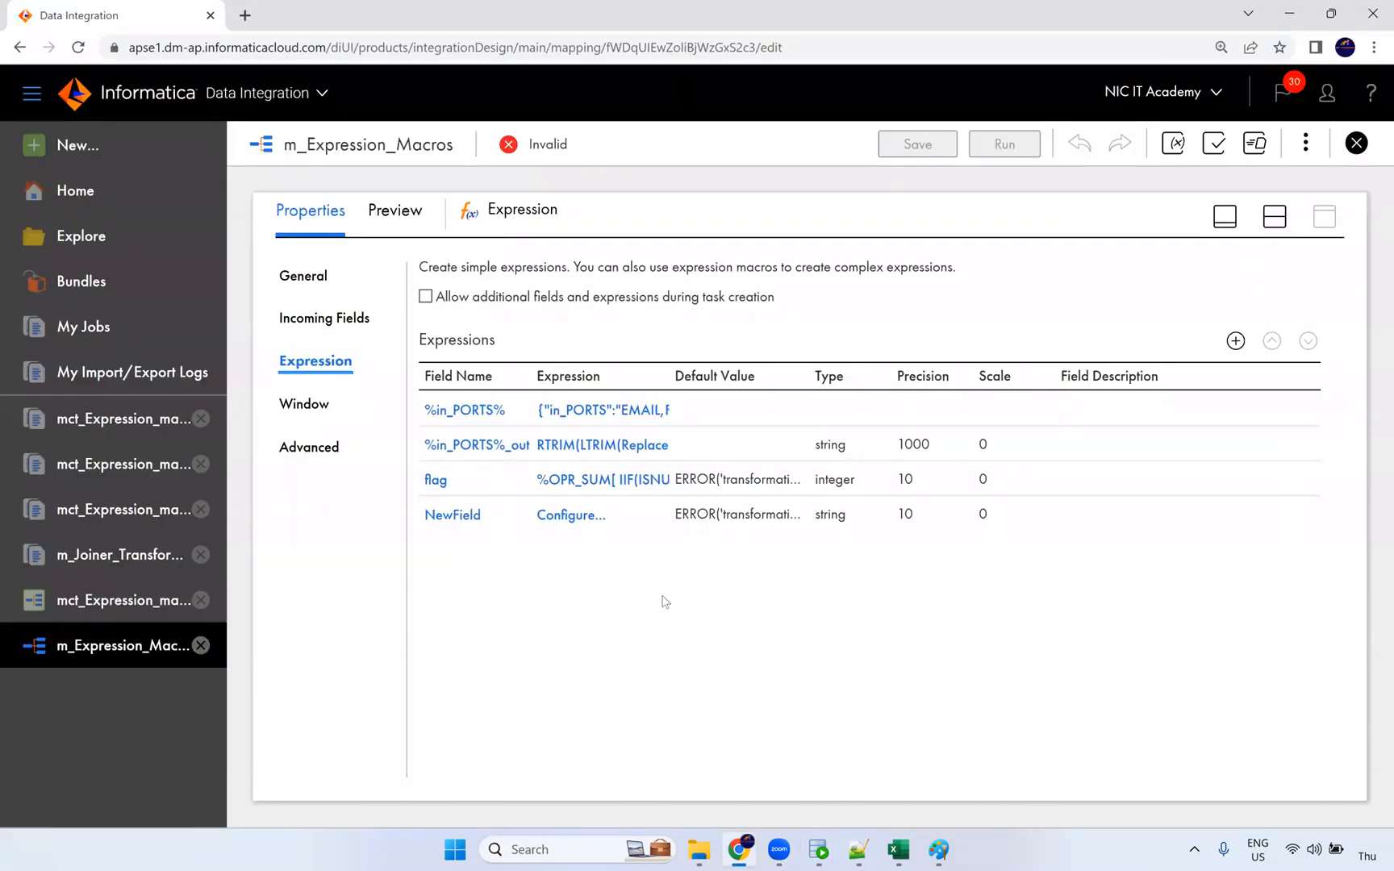
key("alt+Tab")
Step: Quit SQL Developer without saving the CORE and HR worksheets
left_click_drag(357, 211, 252, 211)
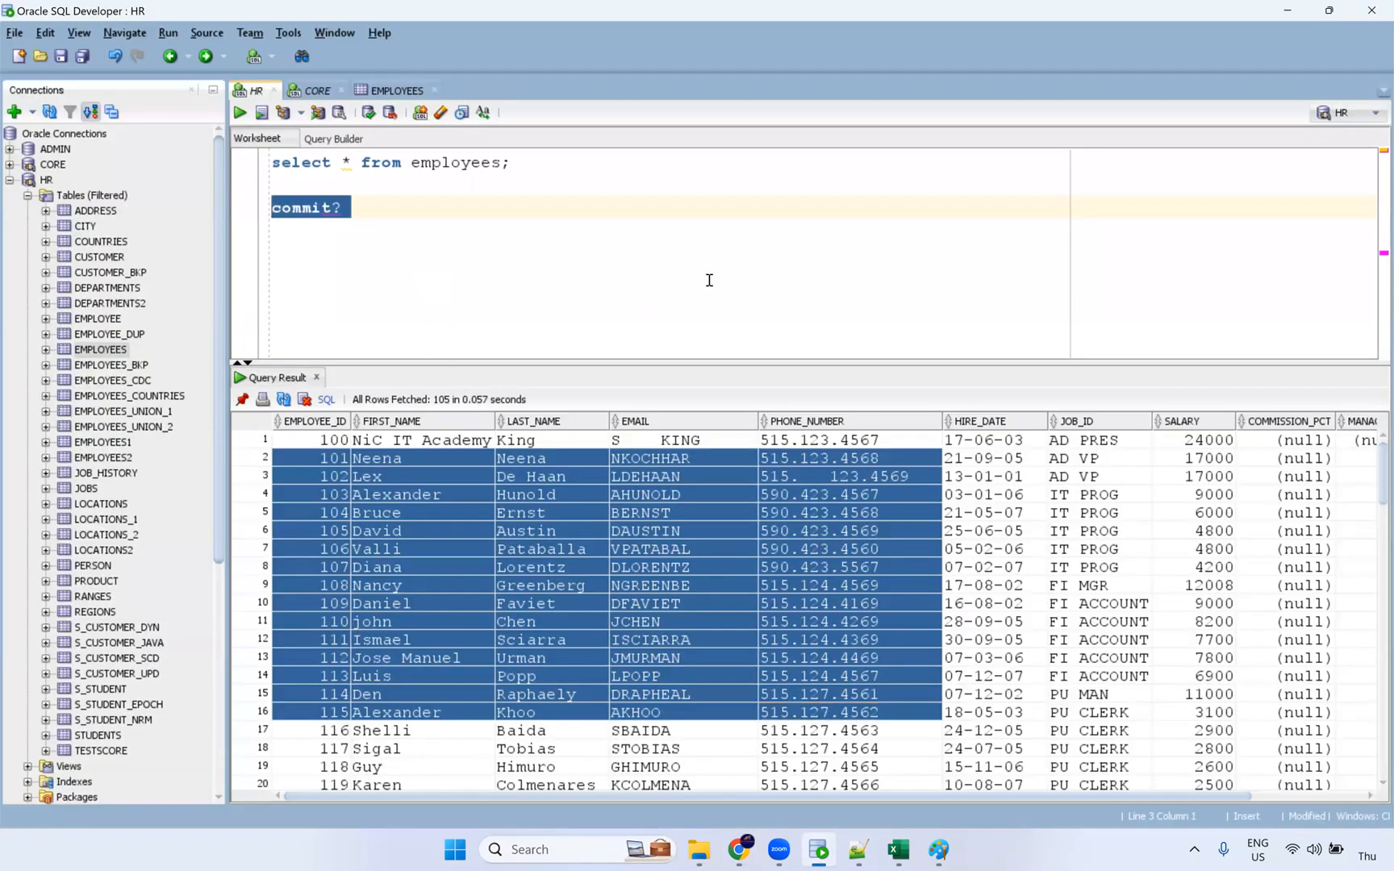
left_click(1371, 11)
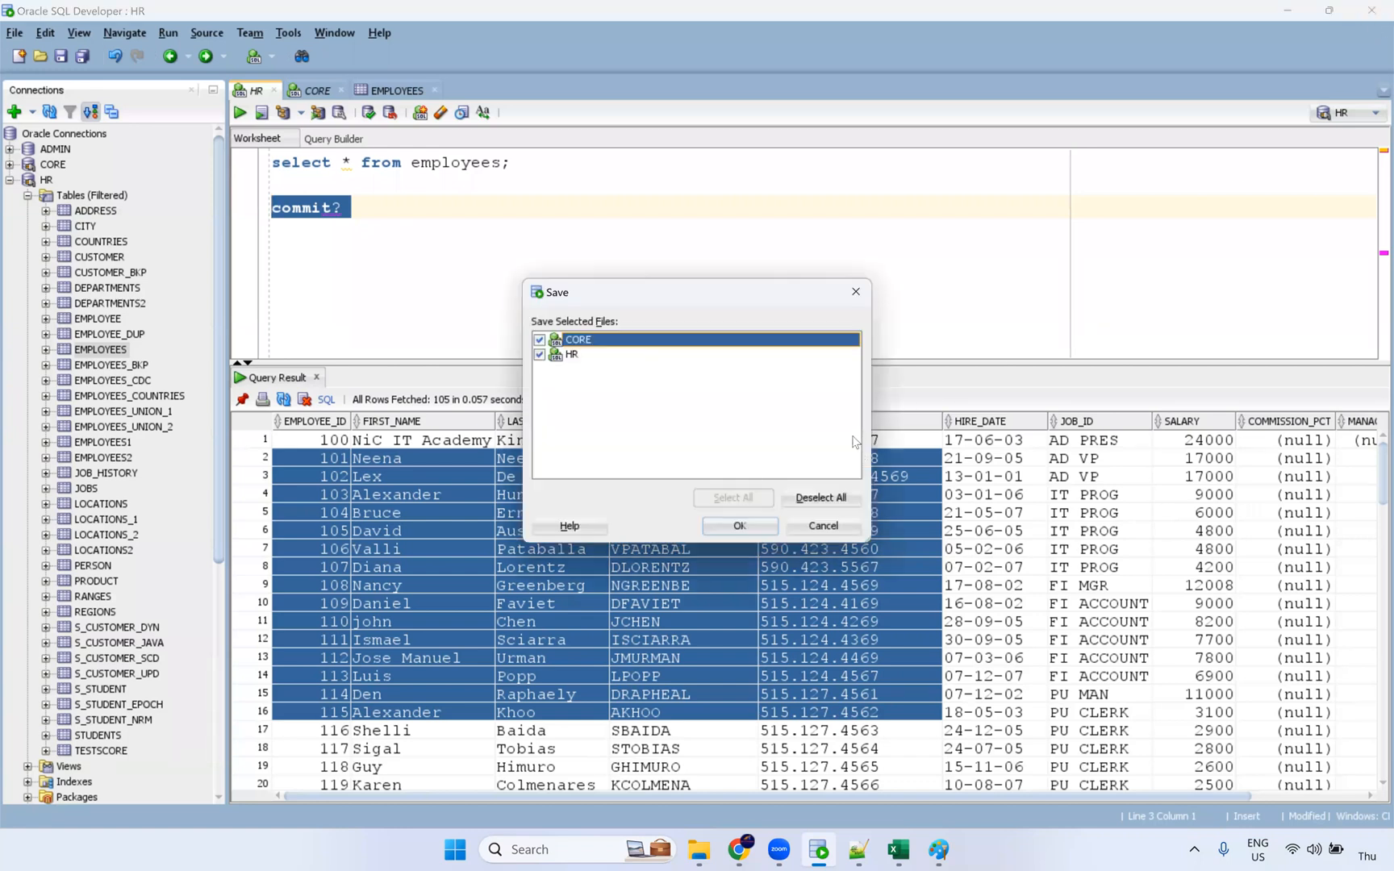
left_click(838, 500)
key("Return")
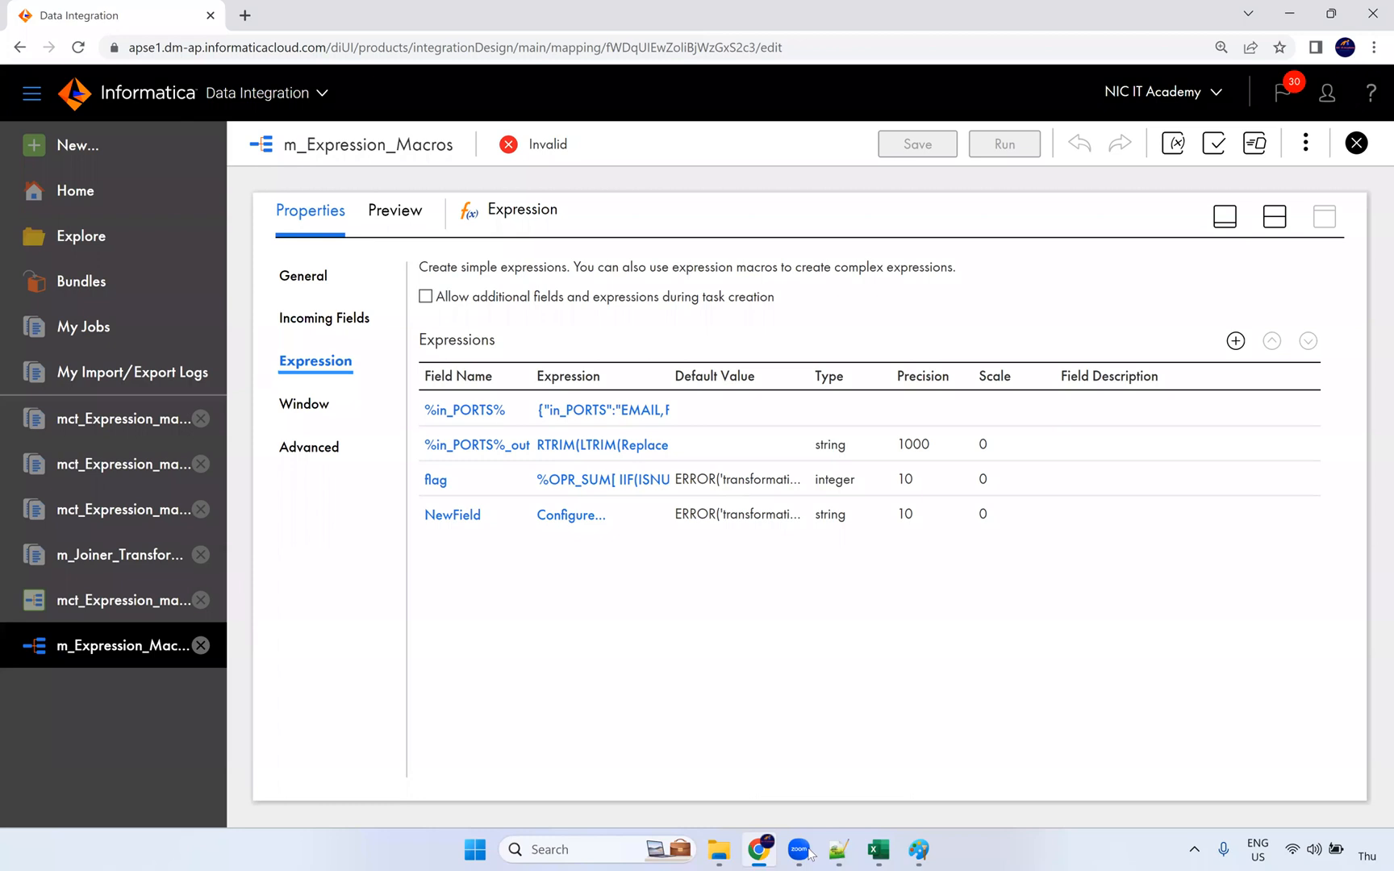
Step: Close the blank Excel workbook without saving, returning to the m_Expression_Macros mapping
left_click(878, 849)
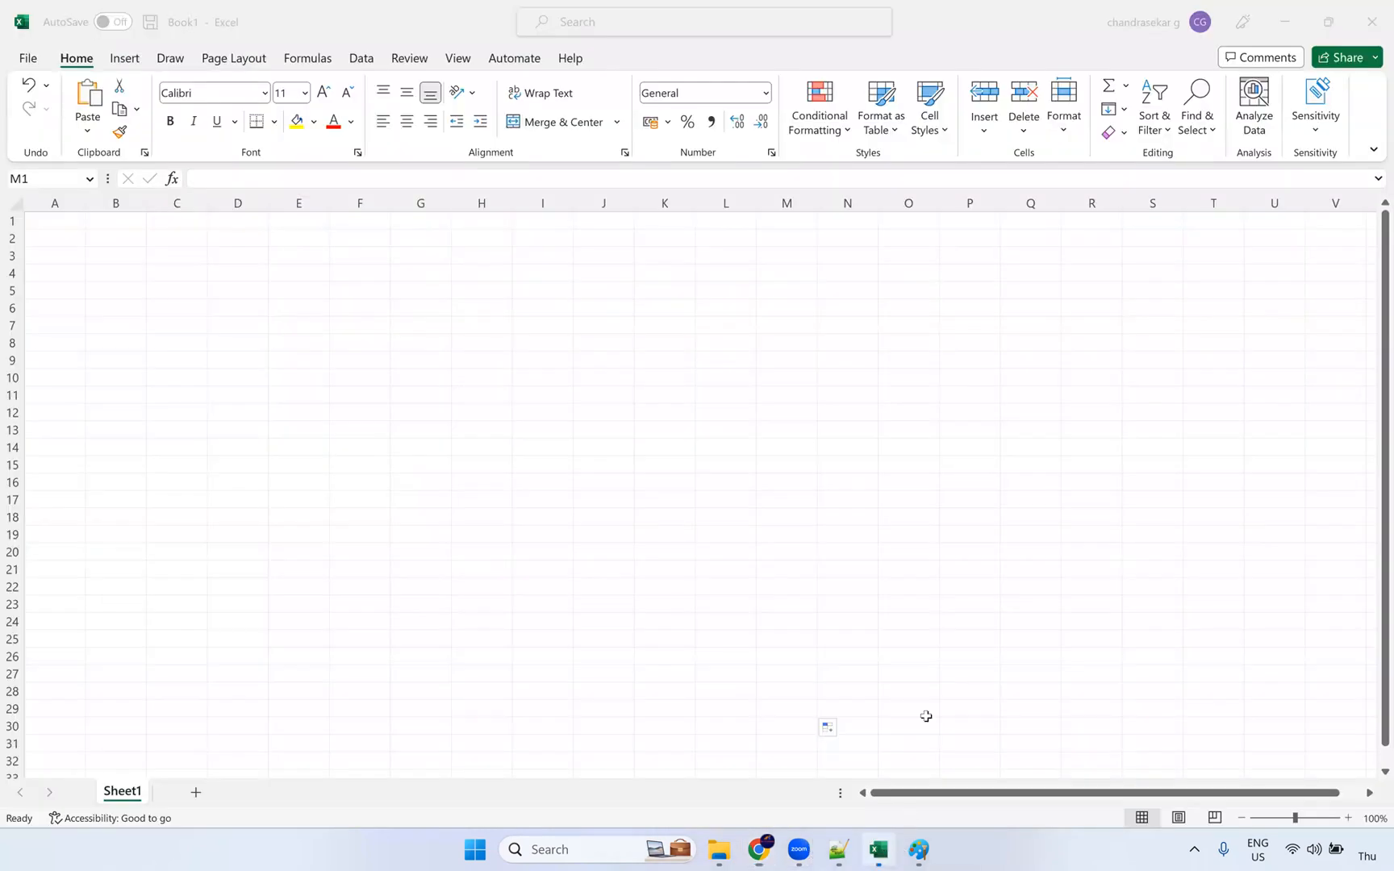
left_click_drag(908, 568, 989, 573)
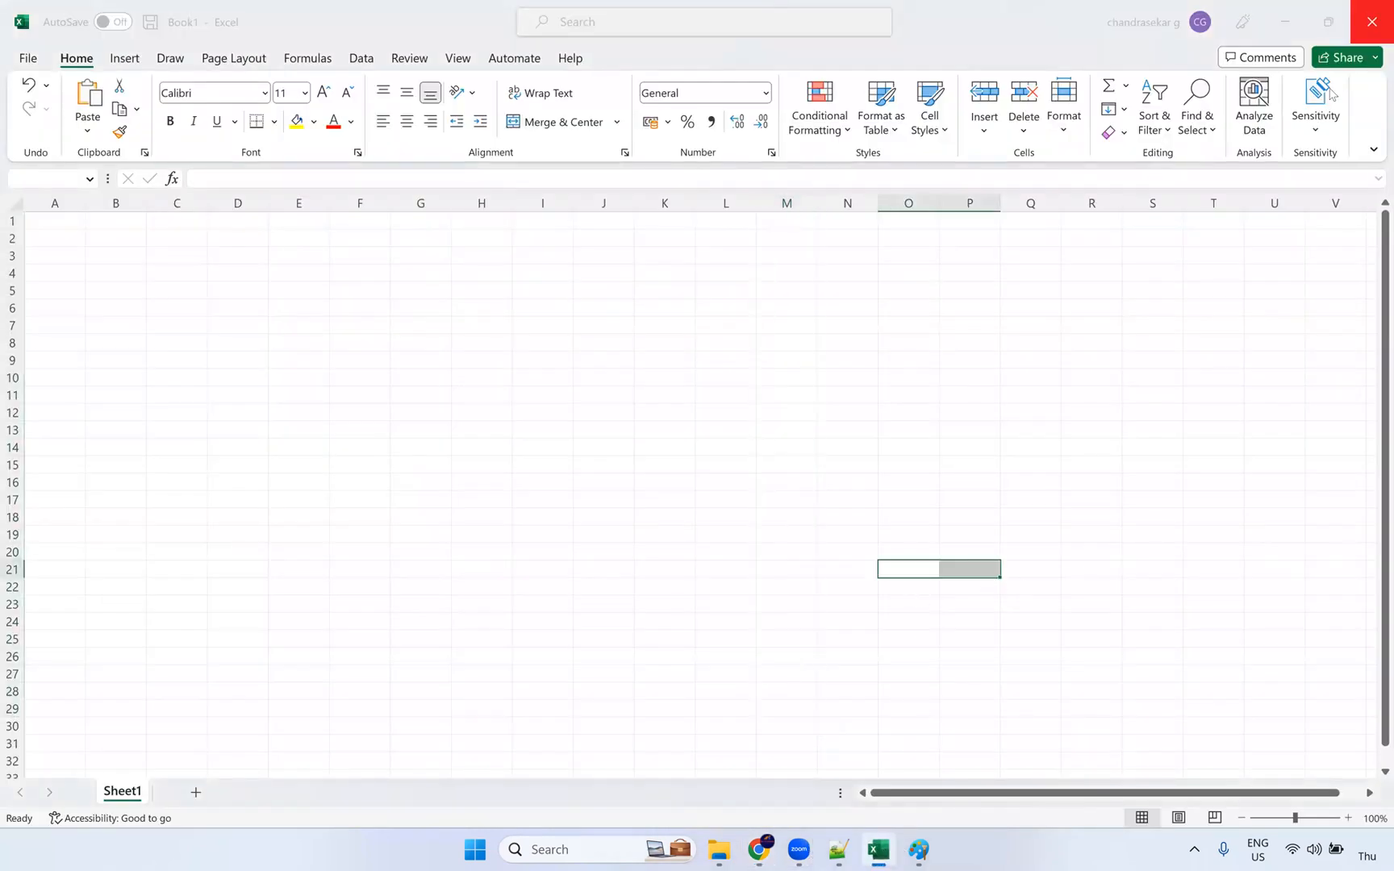
left_click(765, 522)
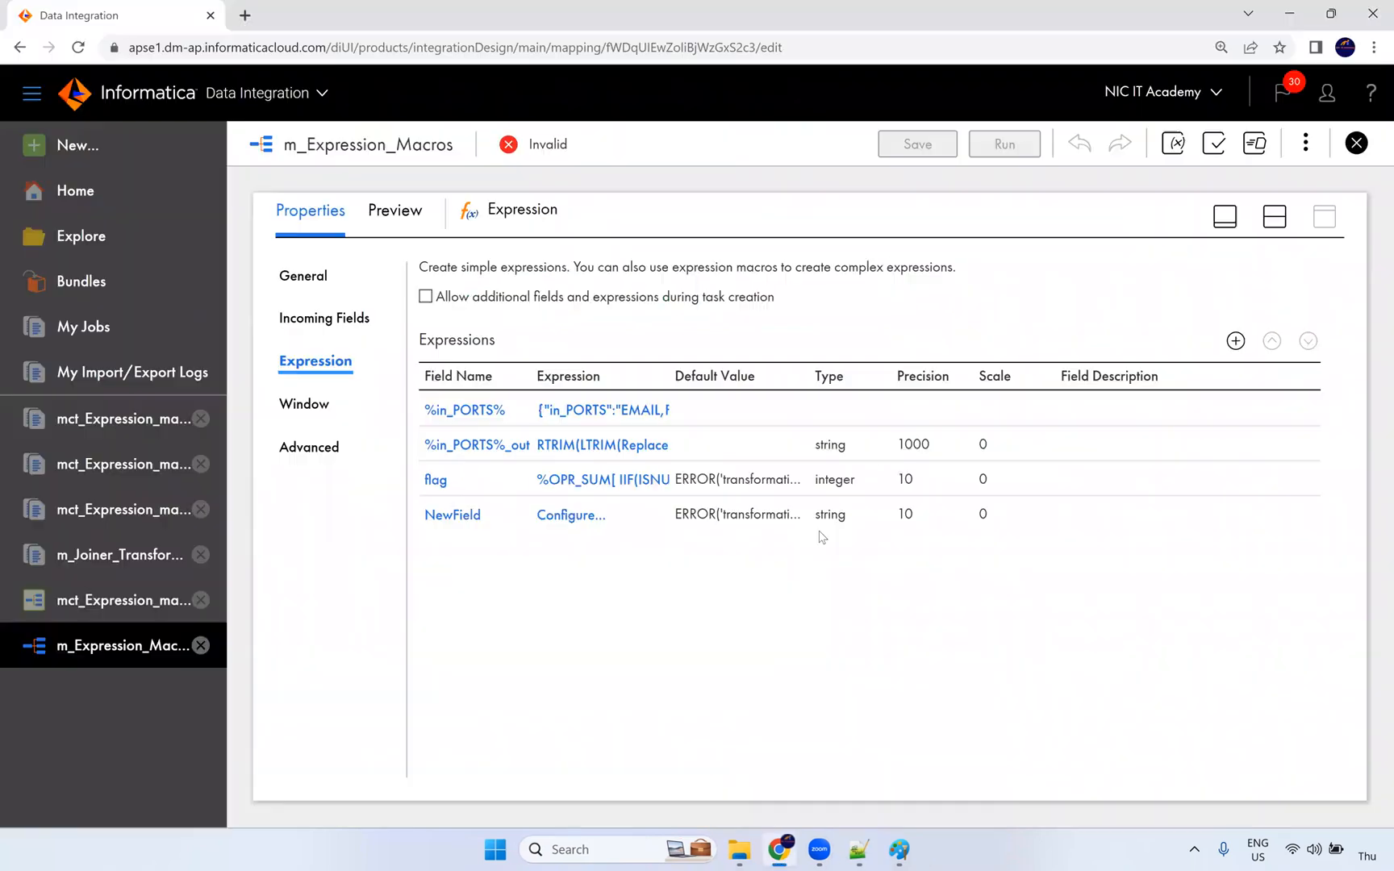